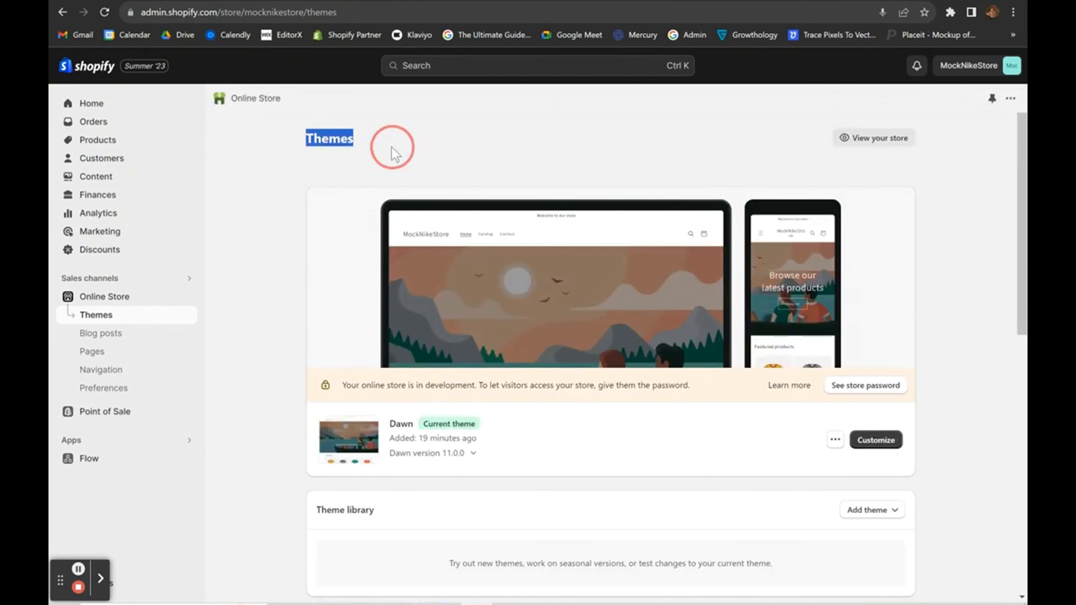
Go back to the store's Home page, briefly opening and closing the search.
{"action": "left_click_drag", "start_coordinate": [288, 132], "coordinate": [400, 151]}
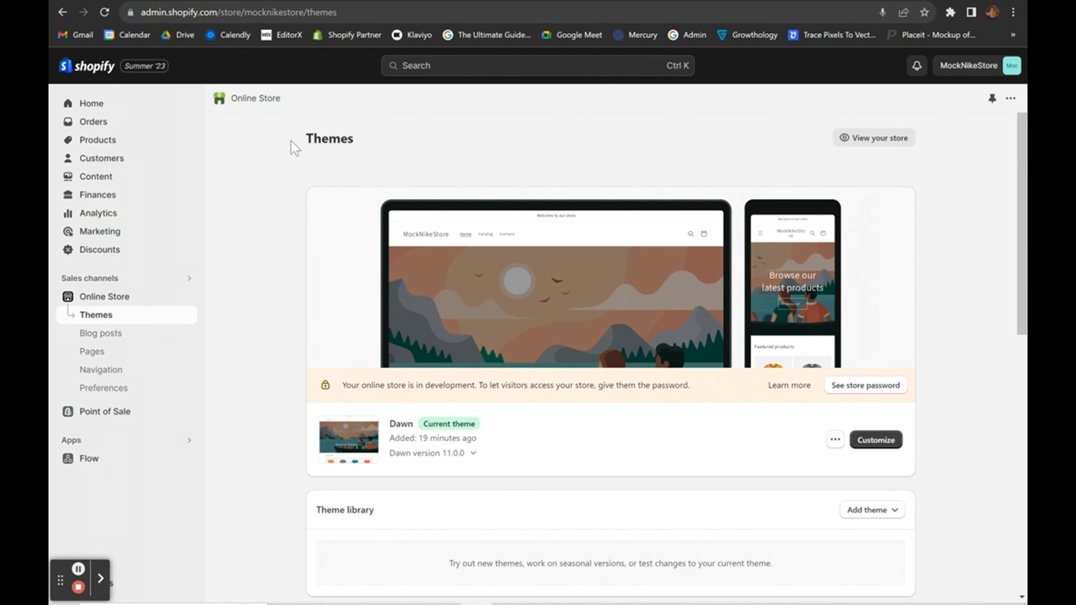
{"action": "left_click_drag", "start_coordinate": [290, 137], "coordinate": [396, 137]}
{"action": "left_click", "coordinate": [112, 111]}
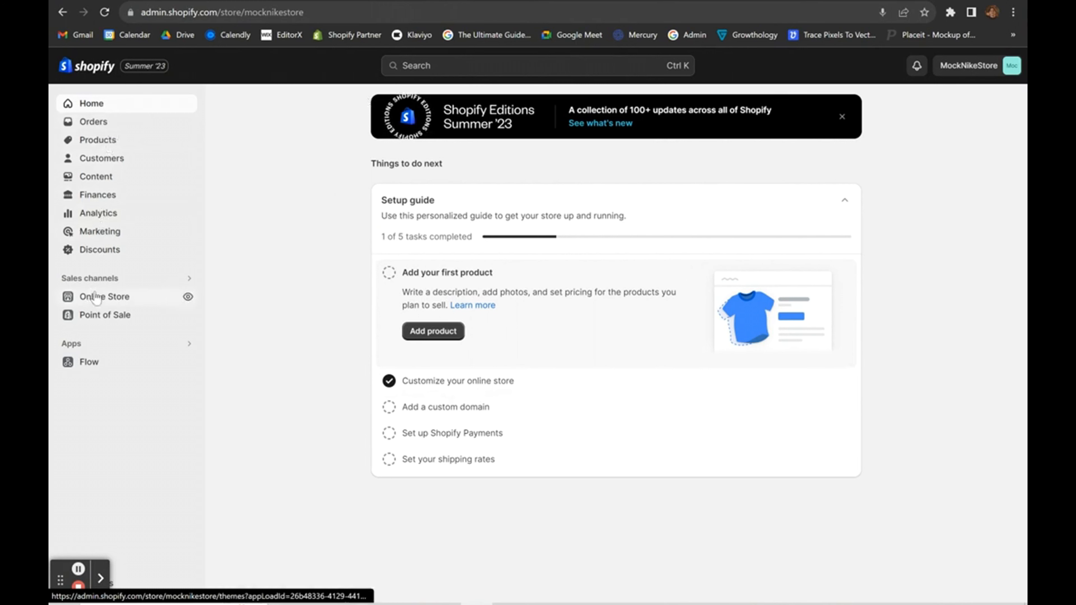
{"action": "left_click", "coordinate": [424, 64]}
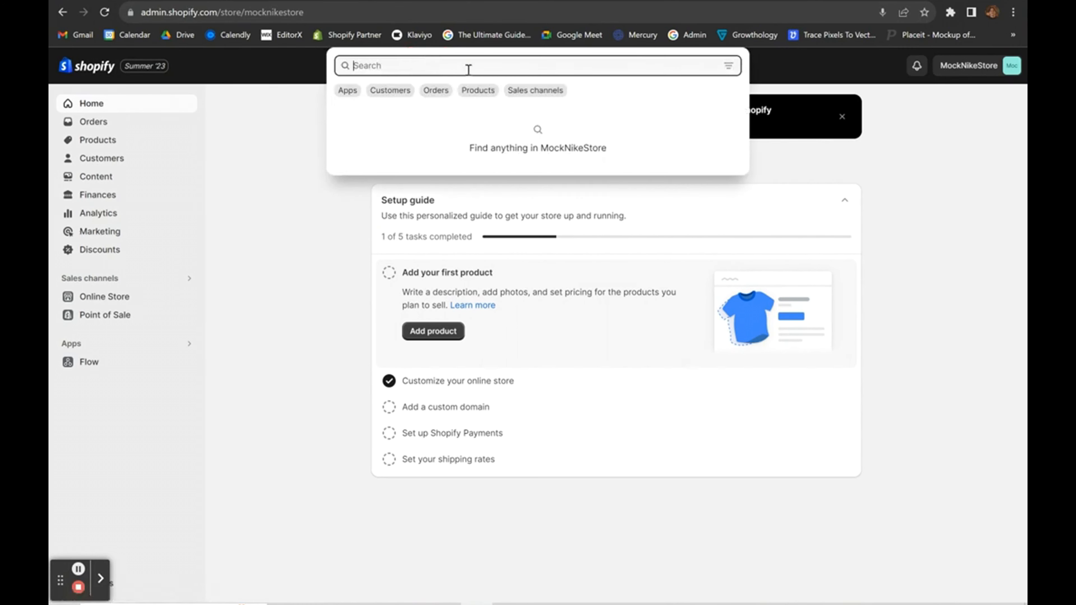
{"action": "left_click", "coordinate": [240, 185]}
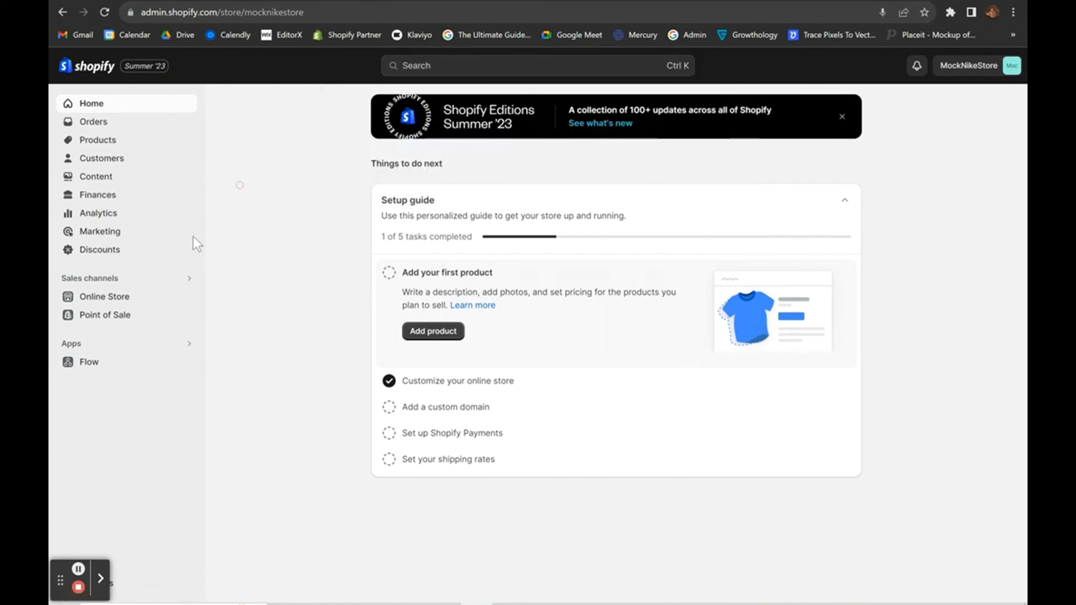
Go to Online Store > Themes and review the current Dawn theme's details.
{"action": "left_click", "coordinate": [98, 295]}
{"action": "left_click_drag", "start_coordinate": [293, 320], "coordinate": [579, 334]}
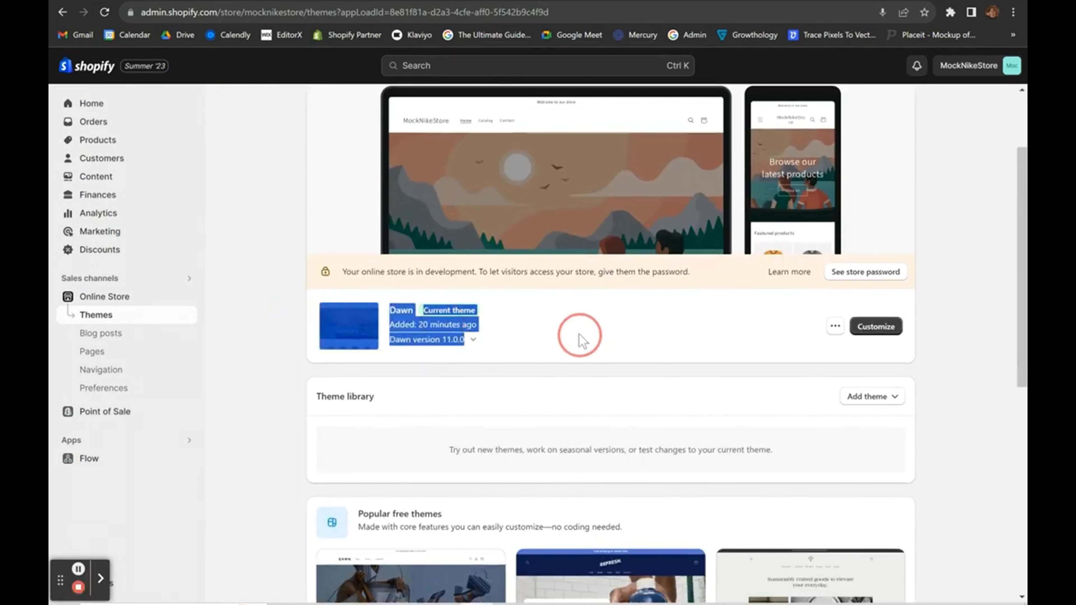
{"action": "left_click", "coordinate": [579, 334]}
{"action": "left_click_drag", "start_coordinate": [275, 295], "coordinate": [541, 338]}
{"action": "left_click", "coordinate": [541, 338]}
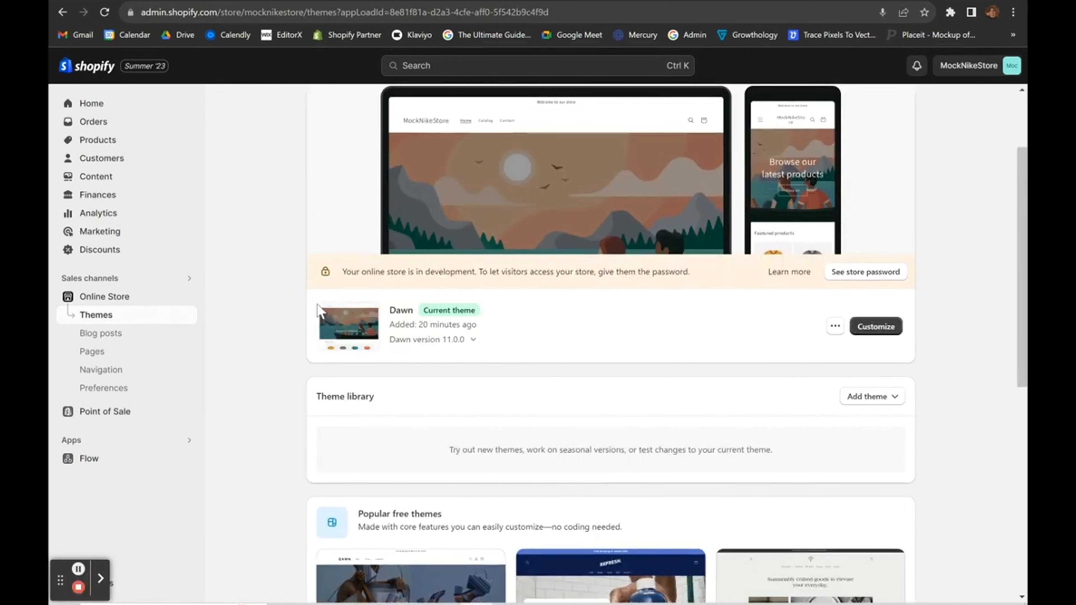
{"action": "left_click_drag", "start_coordinate": [318, 312], "coordinate": [512, 360]}
{"action": "left_click", "coordinate": [533, 356]}
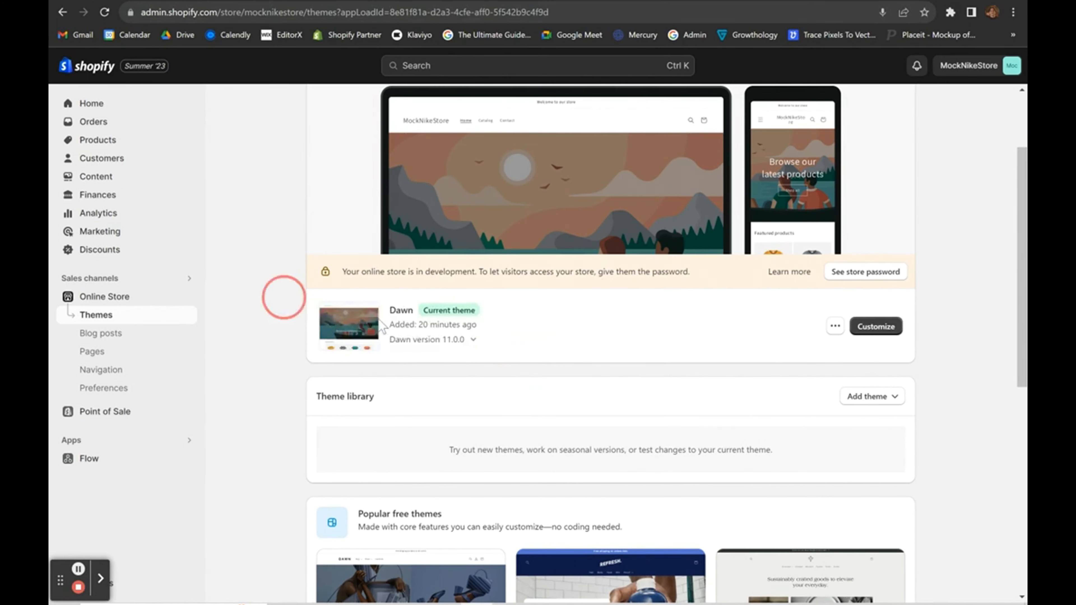
{"action": "left_click_drag", "start_coordinate": [378, 319], "coordinate": [526, 348]}
{"action": "left_click", "coordinate": [525, 348]}
{"action": "left_click_drag", "start_coordinate": [304, 308], "coordinate": [511, 331]}
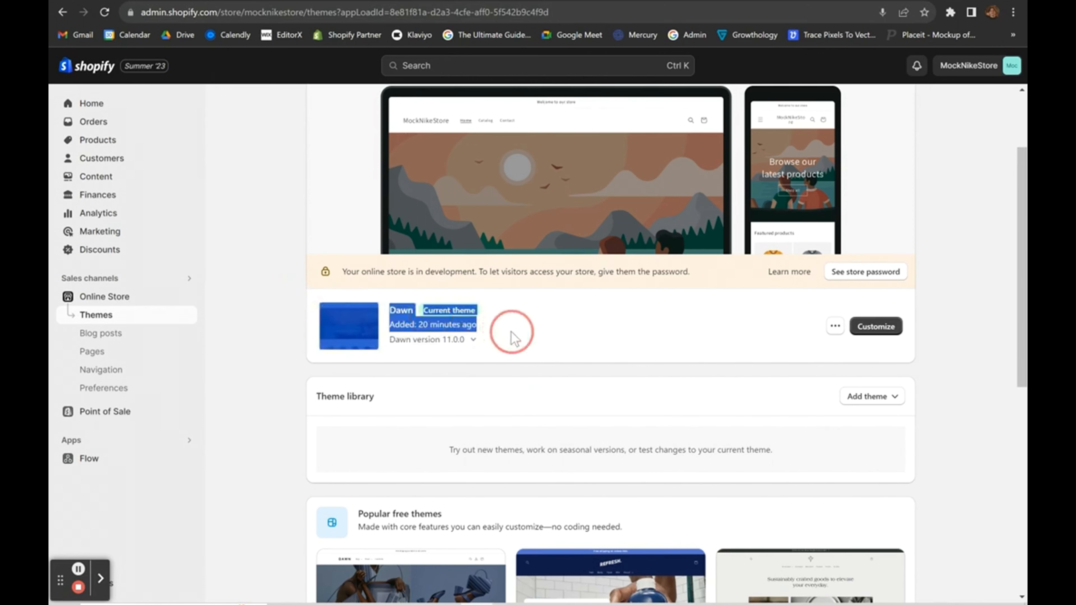
{"action": "left_click", "coordinate": [513, 333]}
Show the Add theme options on the Themes page.
{"action": "scroll", "coordinate": [563, 158], "scroll_direction": "up", "scroll_amount": 1}
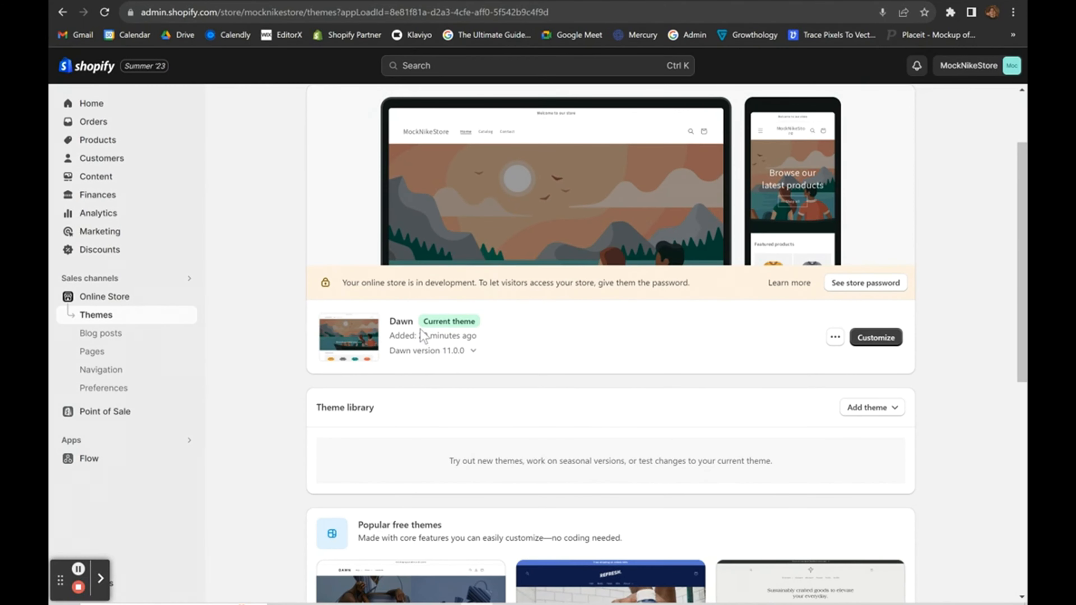
{"action": "left_click_drag", "start_coordinate": [298, 316], "coordinate": [549, 371]}
{"action": "left_click", "coordinate": [544, 366]}
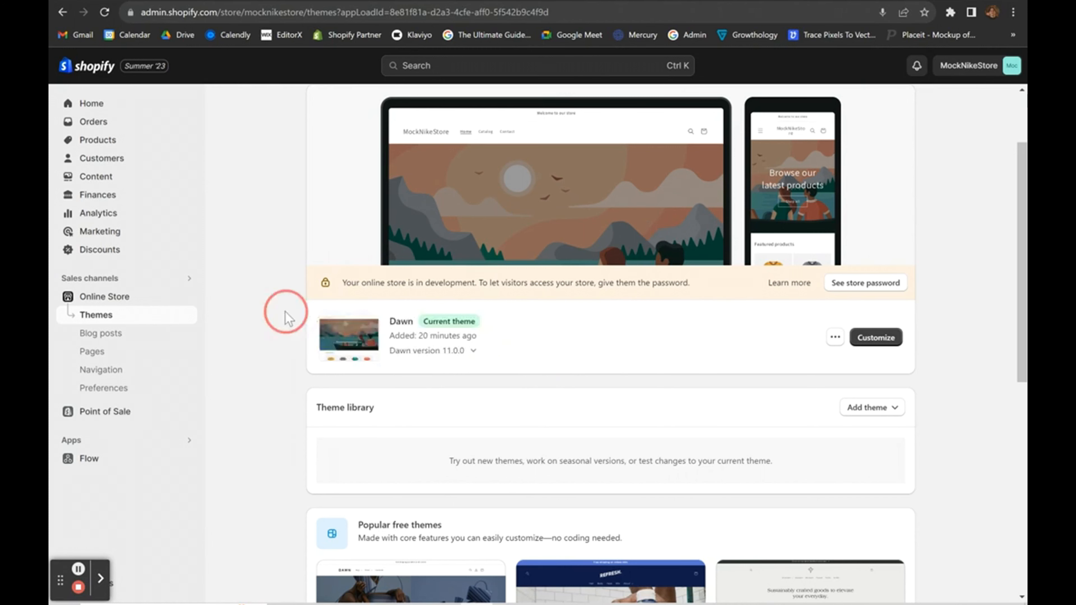
{"action": "left_click_drag", "start_coordinate": [283, 315], "coordinate": [531, 354]}
{"action": "left_click", "coordinate": [538, 350]}
{"action": "scroll", "coordinate": [542, 353], "scroll_direction": "down", "scroll_amount": 4}
{"action": "scroll", "coordinate": [725, 344], "scroll_direction": "up", "scroll_amount": 2}
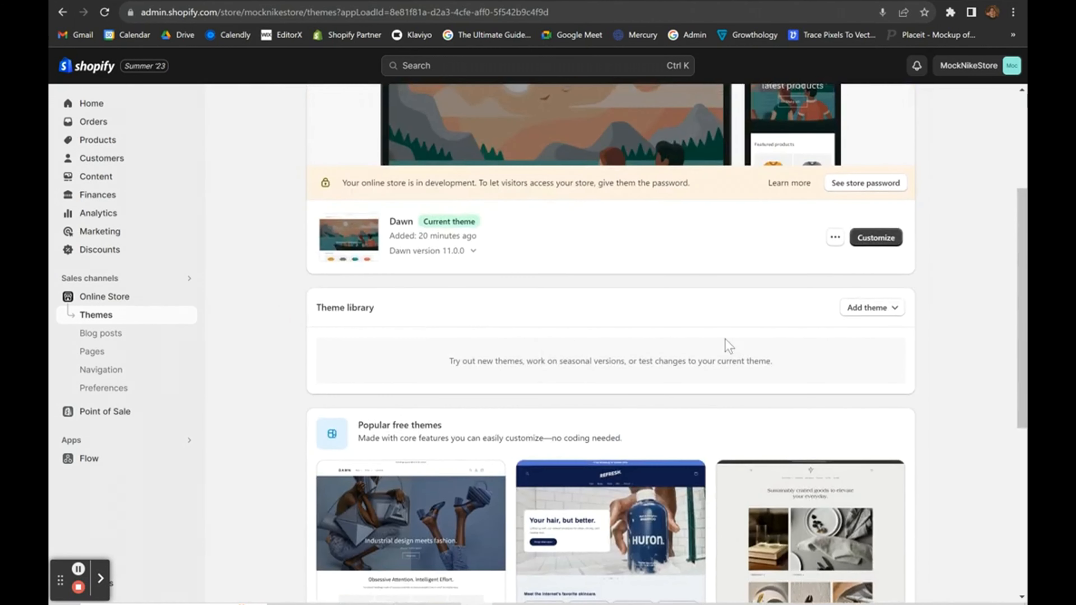
{"action": "scroll", "coordinate": [725, 343], "scroll_direction": "down", "scroll_amount": 7}
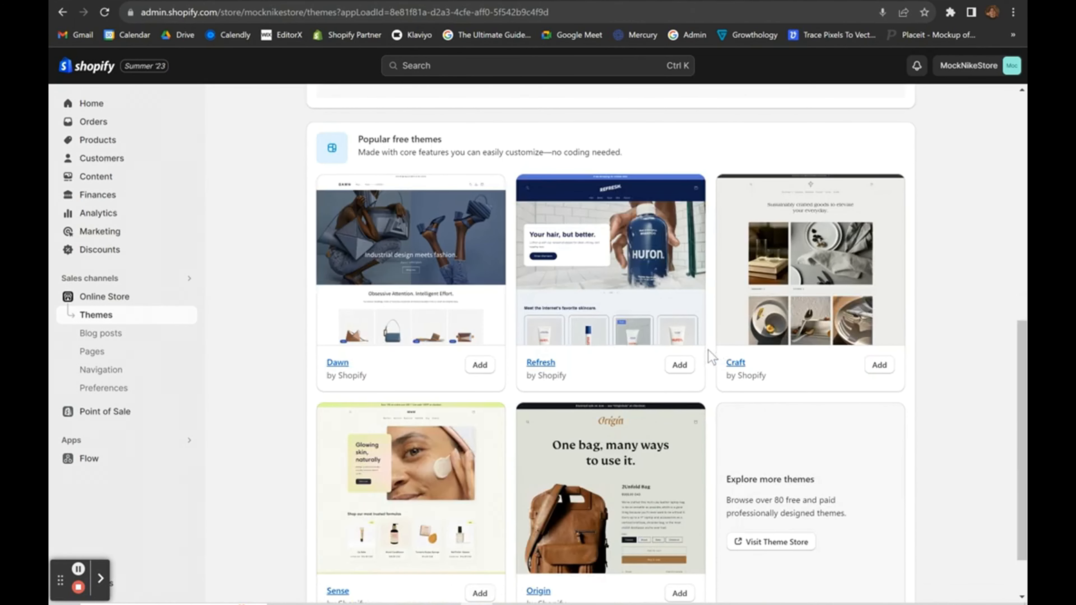
{"action": "scroll", "coordinate": [708, 350], "scroll_direction": "down", "scroll_amount": 1}
{"action": "scroll", "coordinate": [708, 350], "scroll_direction": "up", "scroll_amount": 10}
{"action": "scroll", "coordinate": [707, 350], "scroll_direction": "down", "scroll_amount": 1}
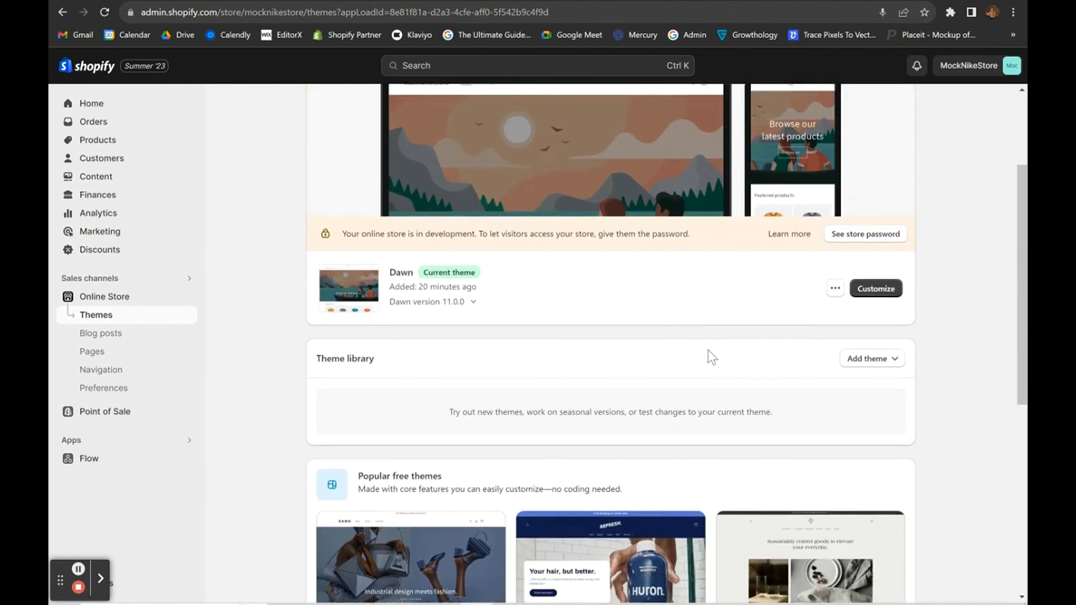
{"action": "left_click", "coordinate": [869, 354]}
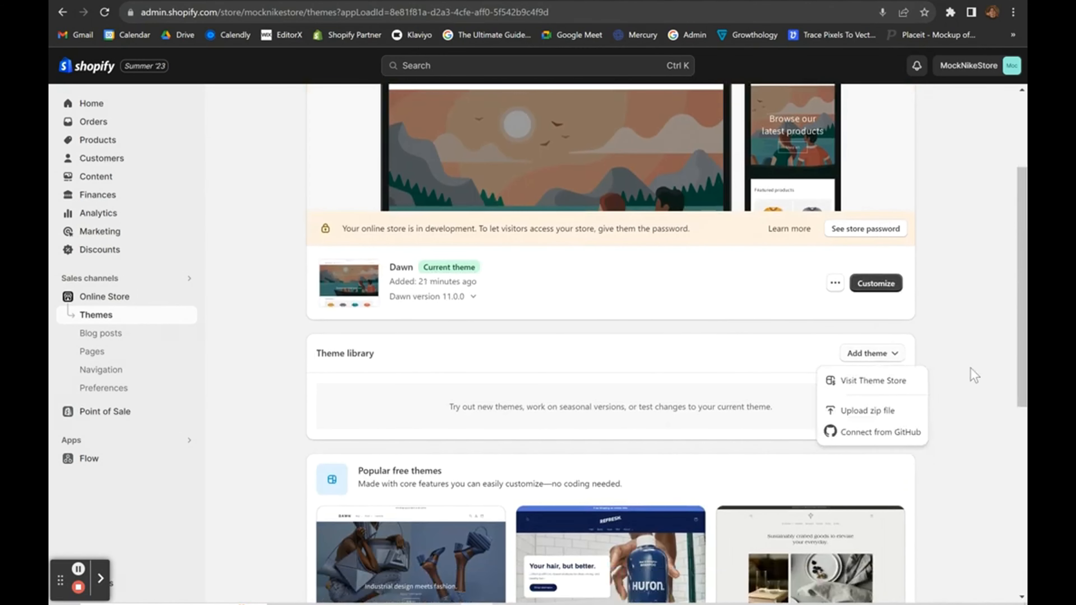
Visit the Theme Store, browse all themes, and filter to free themes.
{"action": "left_click", "coordinate": [884, 388]}
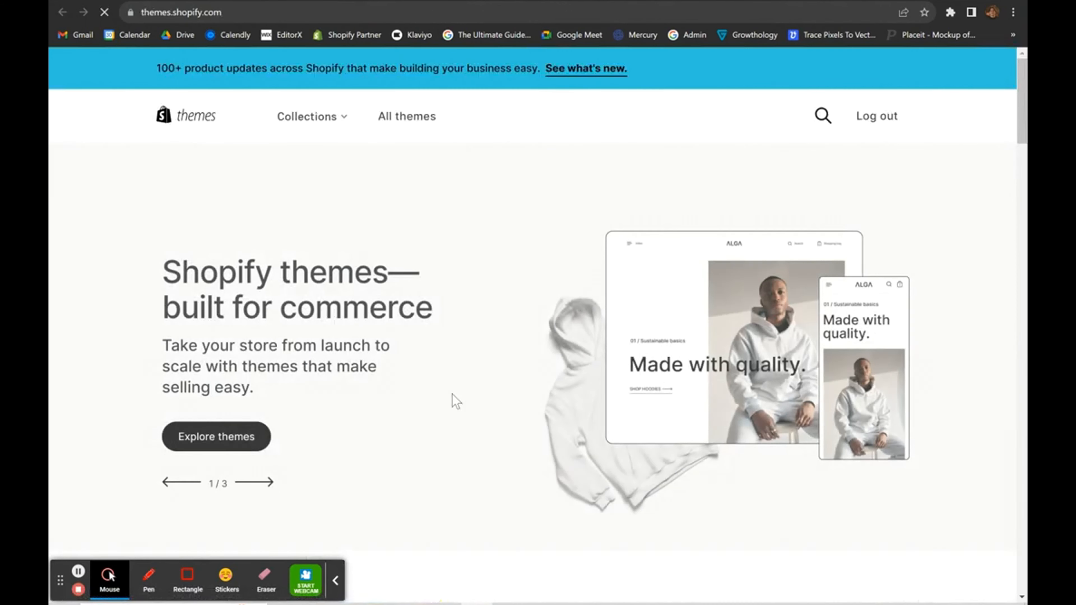
{"action": "left_click", "coordinate": [408, 117]}
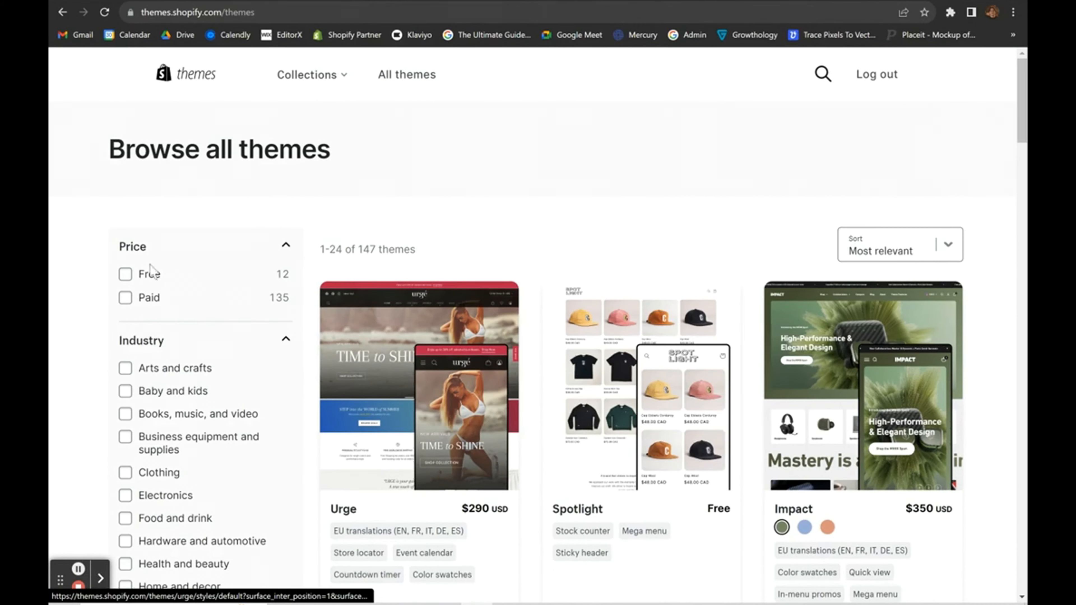
{"action": "left_click", "coordinate": [125, 274]}
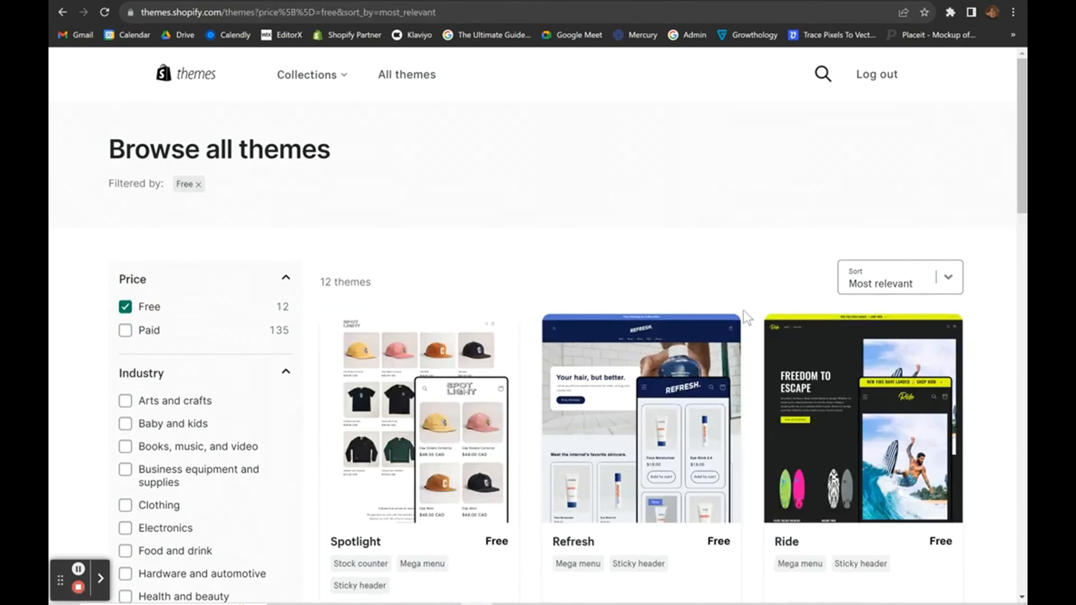
{"action": "scroll", "coordinate": [746, 310], "scroll_direction": "down", "scroll_amount": 20}
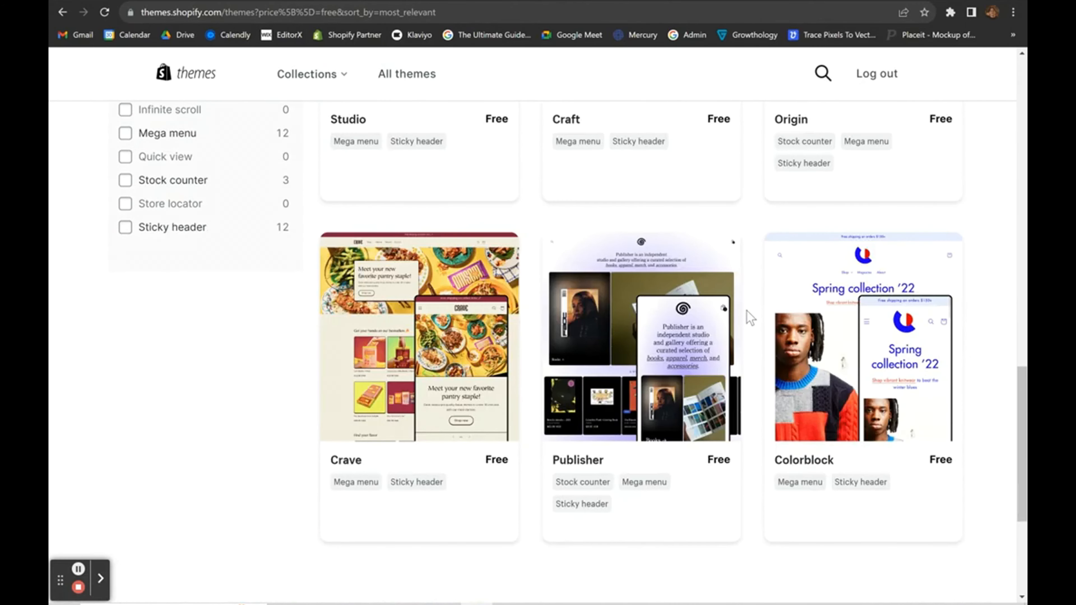
{"action": "scroll", "coordinate": [748, 316], "scroll_direction": "up", "scroll_amount": 15}
Change the filter to paid themes only and scroll through the 135 results.
{"action": "left_click", "coordinate": [125, 329]}
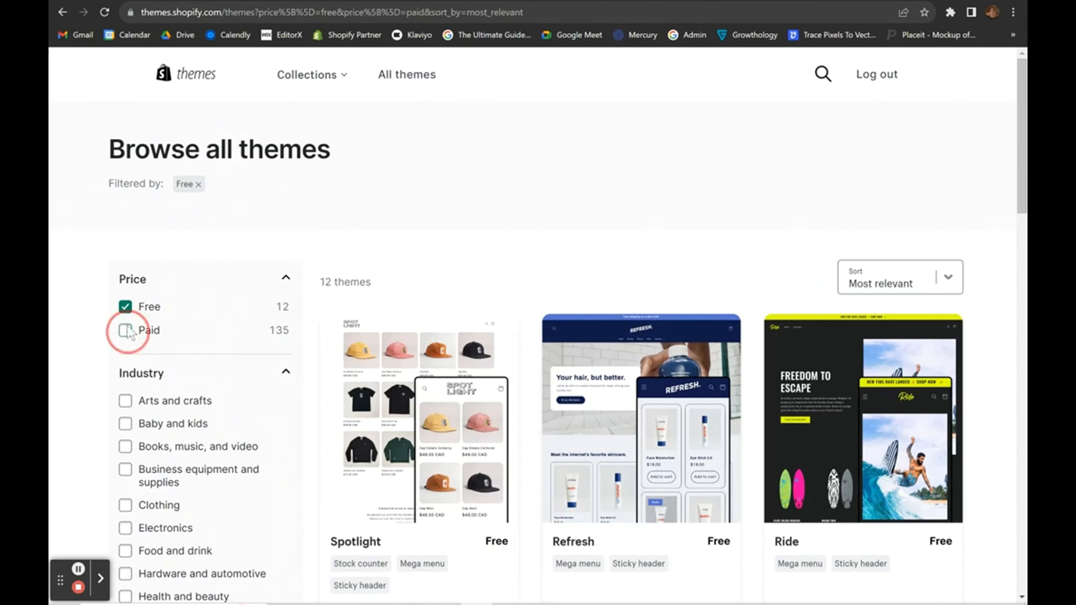
{"action": "left_click", "coordinate": [125, 306]}
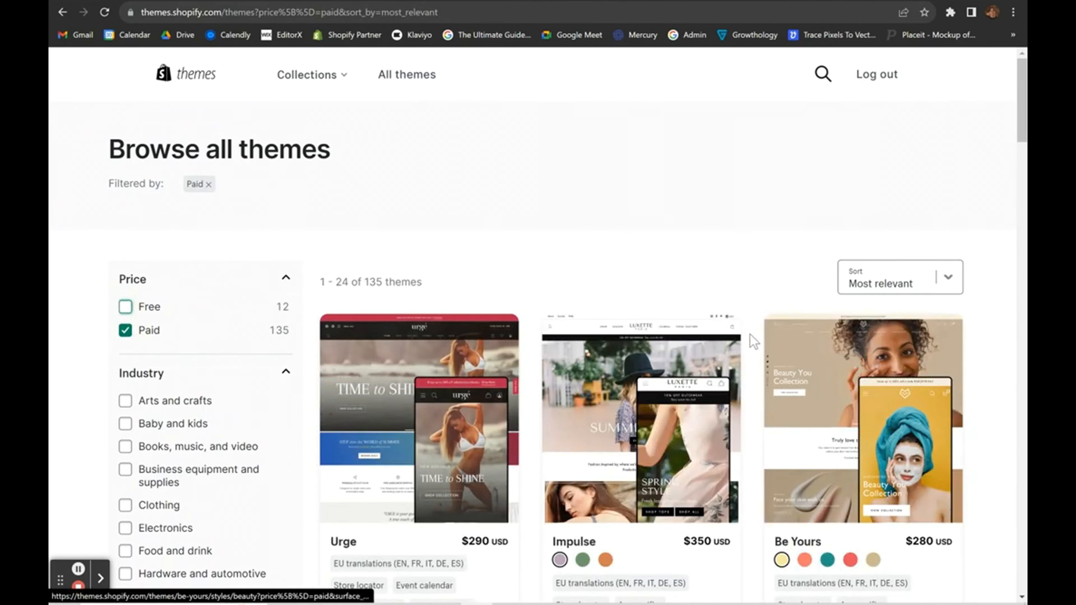
{"action": "scroll", "coordinate": [750, 341], "scroll_direction": "down", "scroll_amount": 12}
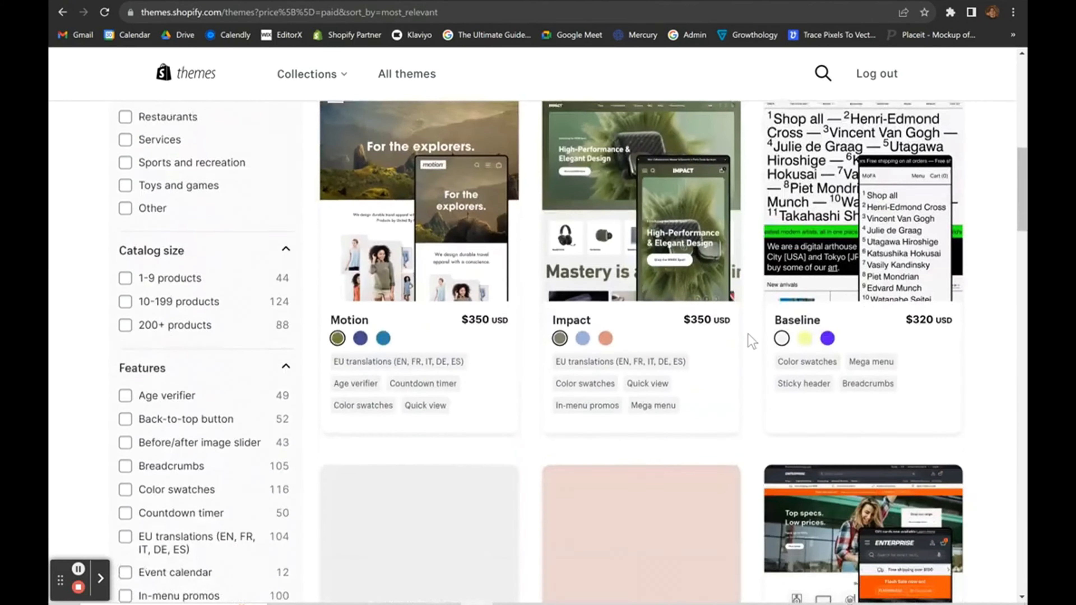
{"action": "scroll", "coordinate": [750, 341], "scroll_direction": "up", "scroll_amount": 3}
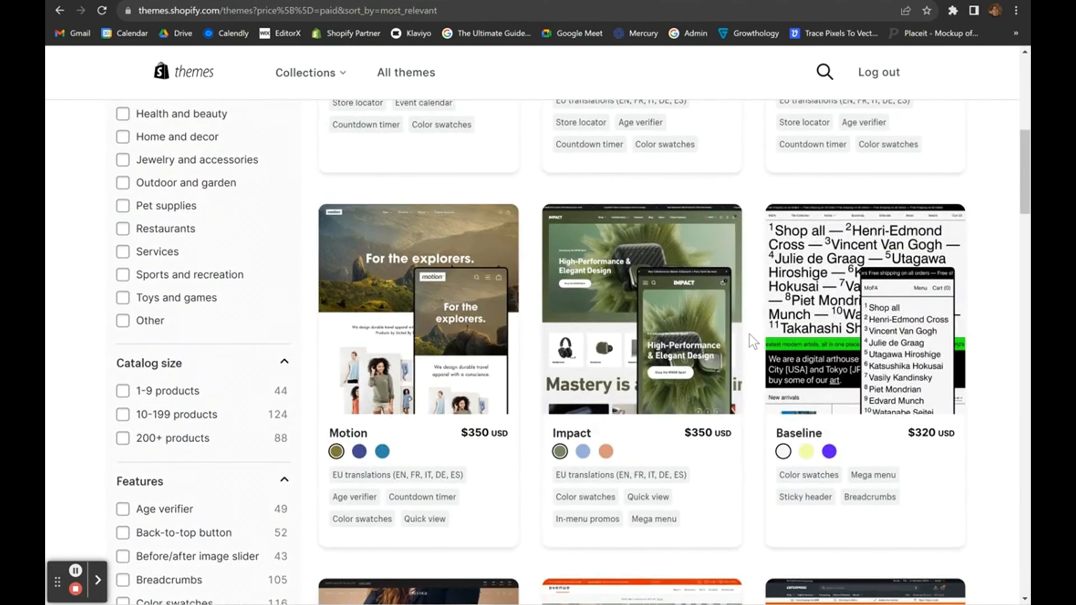
{"action": "scroll", "coordinate": [752, 341], "scroll_direction": "down", "scroll_amount": 3}
{"action": "scroll", "coordinate": [752, 342], "scroll_direction": "down", "scroll_amount": 7}
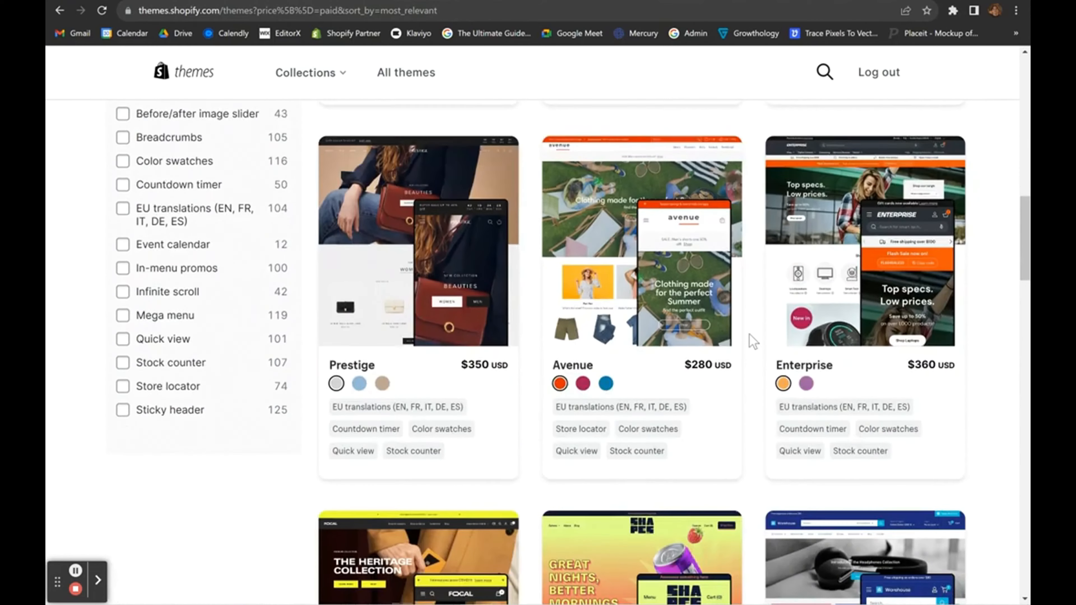
{"action": "scroll", "coordinate": [752, 341], "scroll_direction": "down", "scroll_amount": 15}
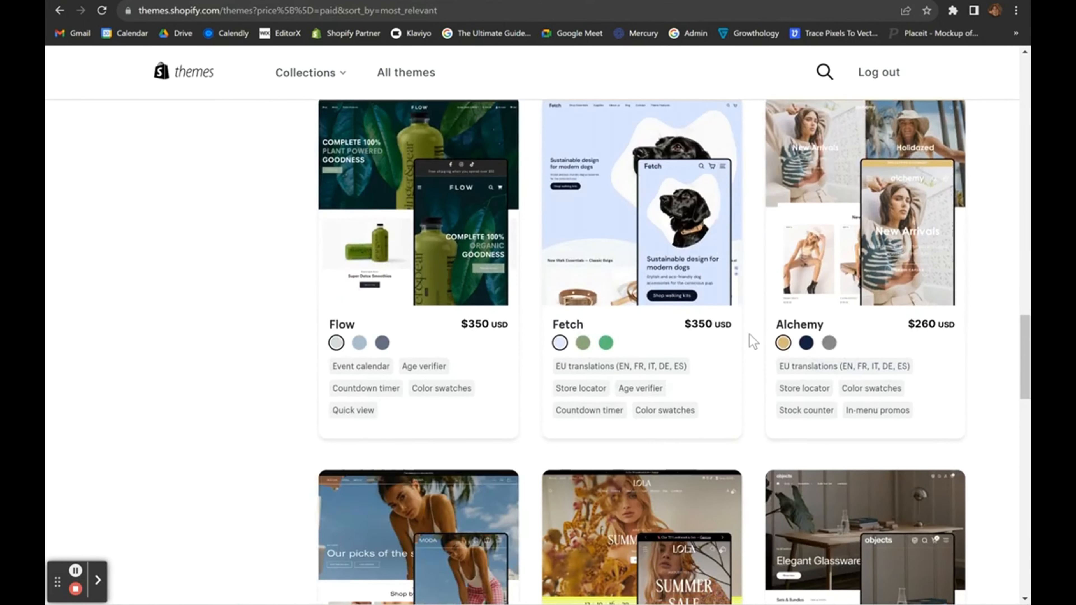
{"action": "scroll", "coordinate": [751, 342], "scroll_direction": "up", "scroll_amount": 2}
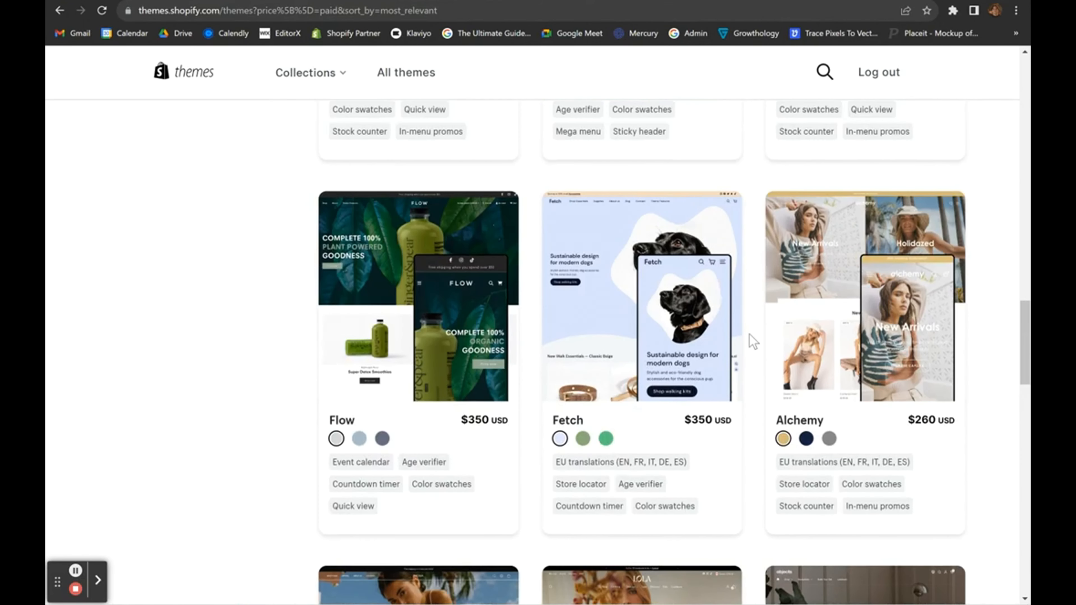
{"action": "scroll", "coordinate": [752, 342], "scroll_direction": "down", "scroll_amount": 17}
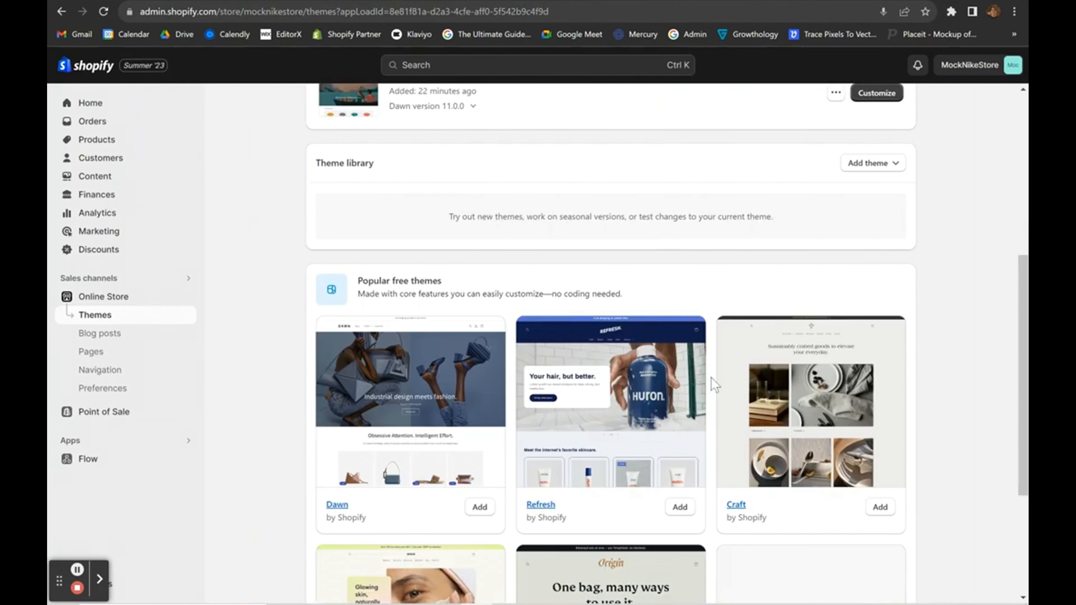
Add the free Refresh theme to the theme library and let it finish installing.
{"action": "scroll", "coordinate": [709, 379], "scroll_direction": "down", "scroll_amount": 3}
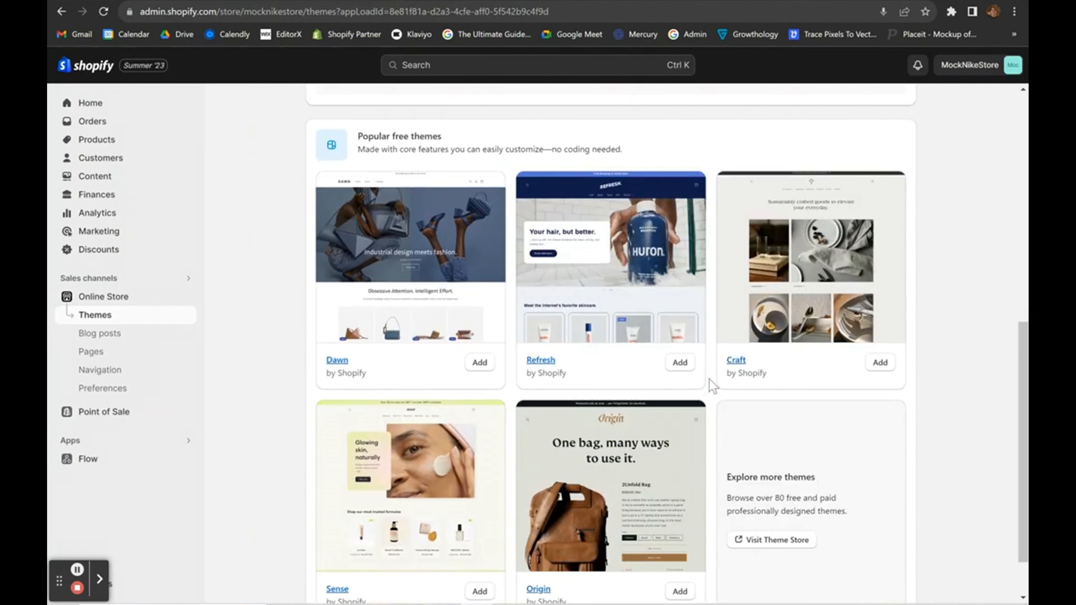
{"action": "scroll", "coordinate": [709, 378], "scroll_direction": "up", "scroll_amount": 1}
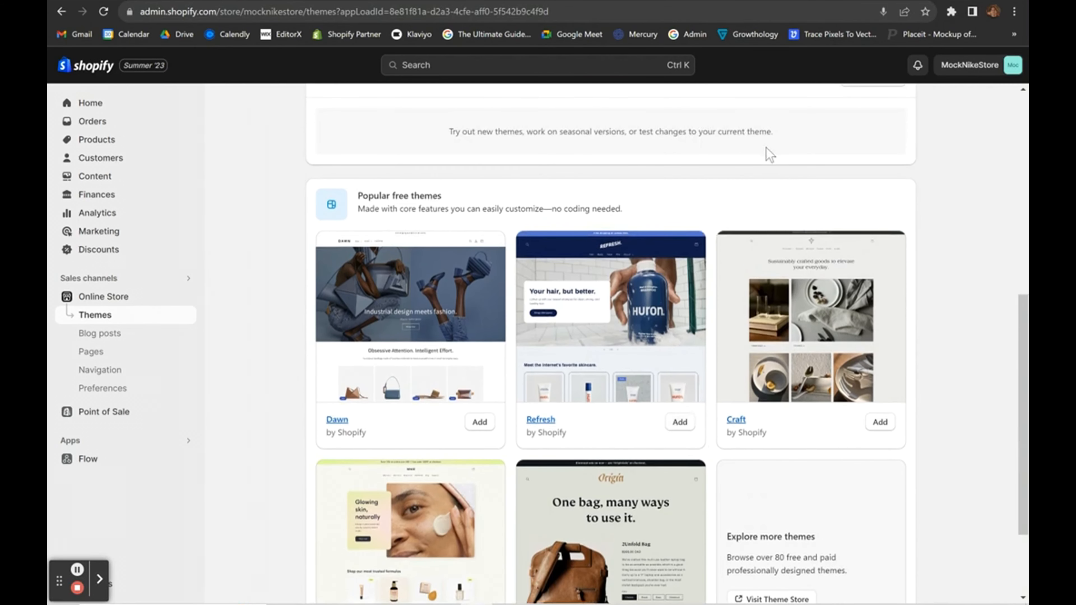
{"action": "scroll", "coordinate": [770, 155], "scroll_direction": "up", "scroll_amount": 6}
{"action": "scroll", "coordinate": [770, 155], "scroll_direction": "down", "scroll_amount": 5}
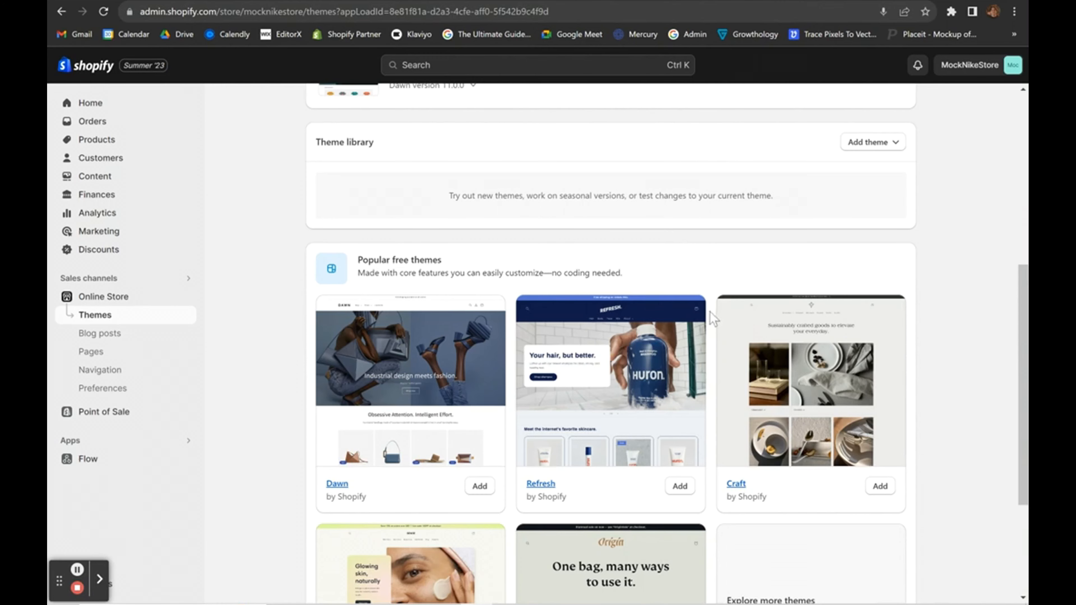
{"action": "scroll", "coordinate": [713, 317], "scroll_direction": "down", "scroll_amount": 4}
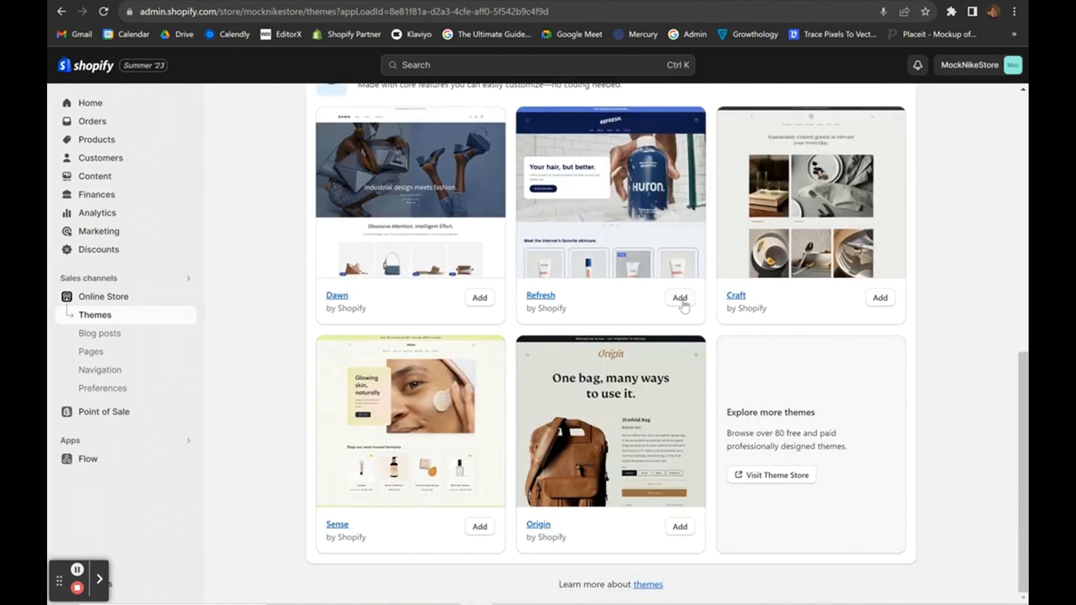
{"action": "left_click", "coordinate": [682, 300]}
{"action": "scroll", "coordinate": [747, 257], "scroll_direction": "up", "scroll_amount": 1}
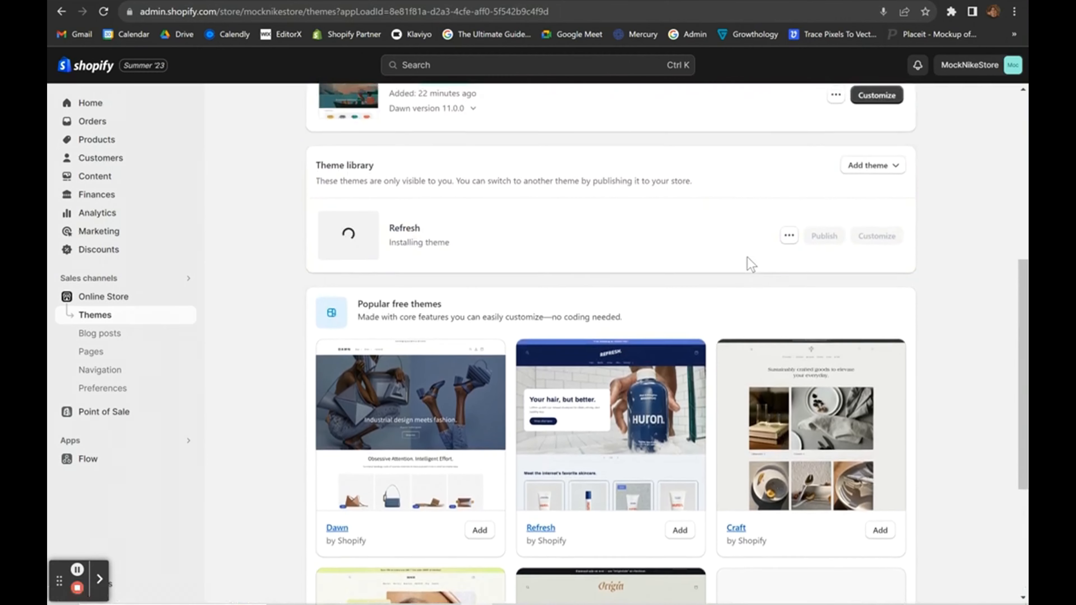
{"action": "scroll", "coordinate": [747, 257], "scroll_direction": "up", "scroll_amount": 2}
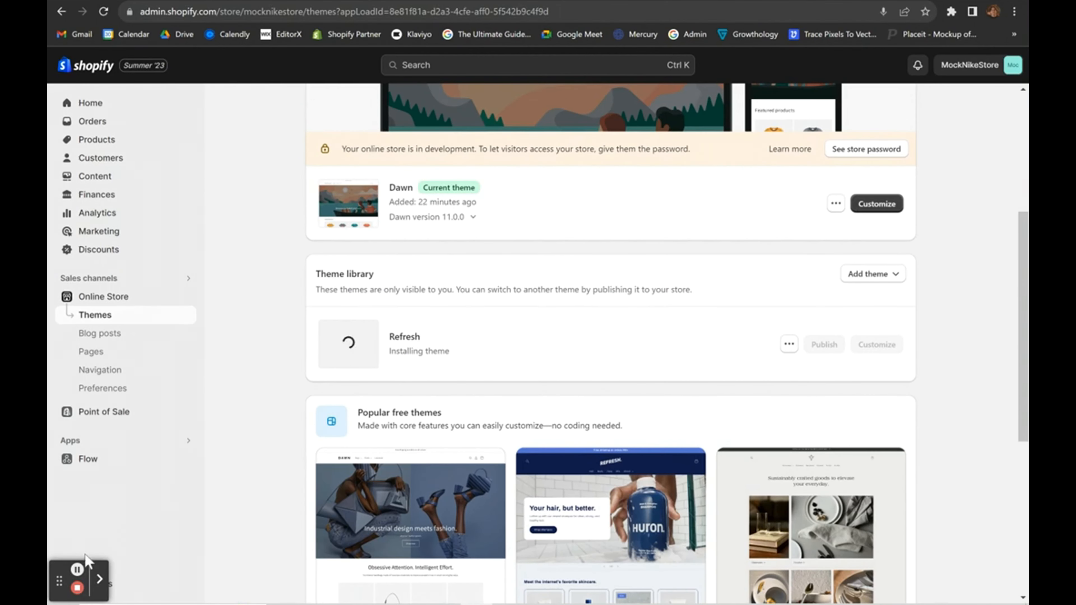
{"action": "left_click", "coordinate": [78, 569]}
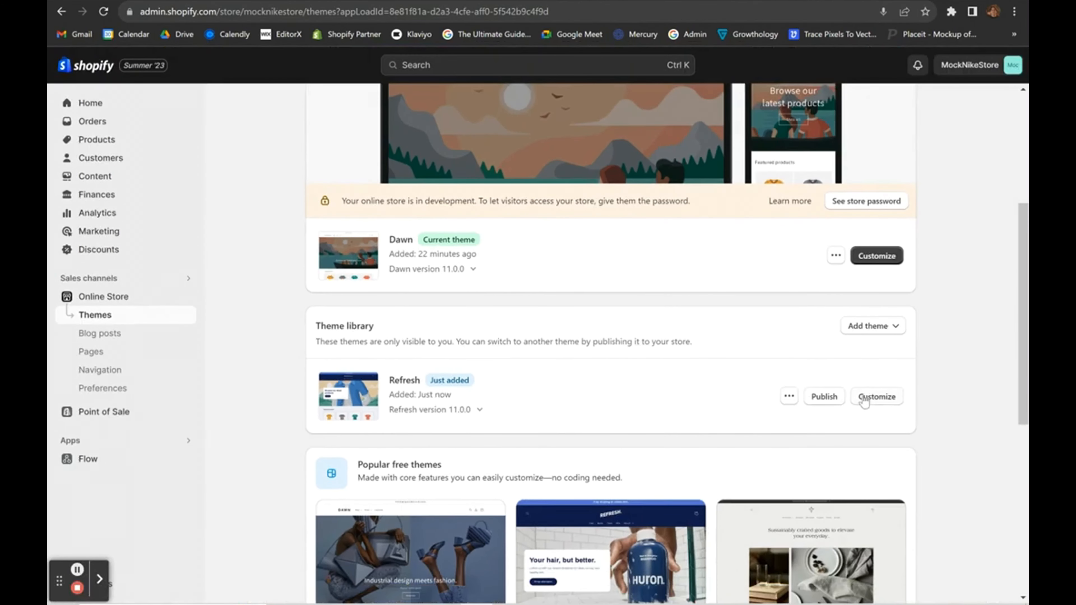
Customize the Refresh theme, glance at Theme settings, and return to the Home sections list.
{"action": "left_click", "coordinate": [864, 401]}
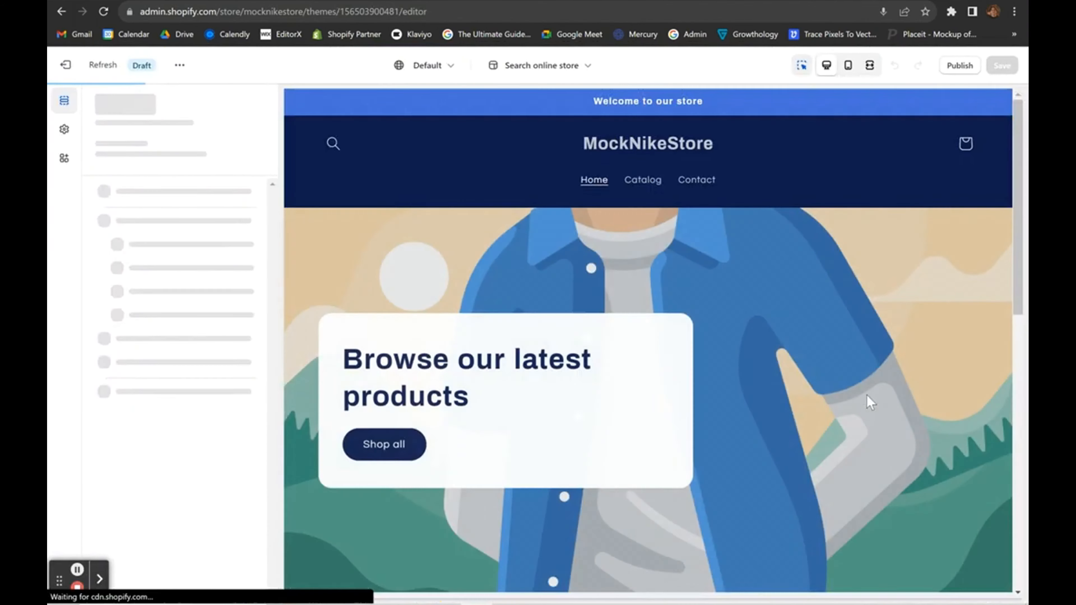
{"action": "scroll", "coordinate": [891, 291], "scroll_direction": "down", "scroll_amount": 10}
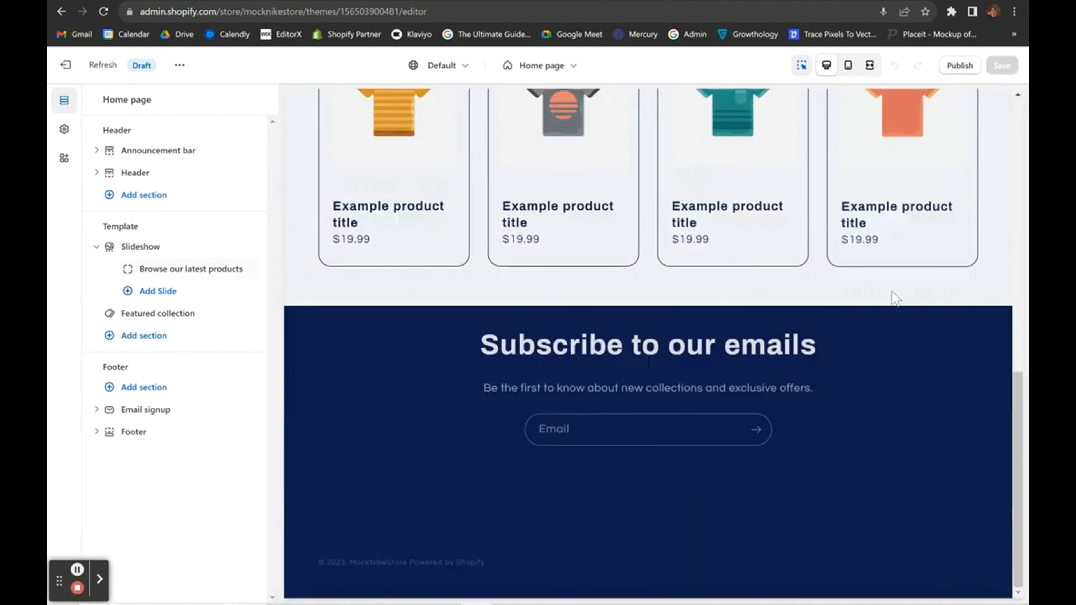
{"action": "scroll", "coordinate": [891, 291], "scroll_direction": "up", "scroll_amount": 10}
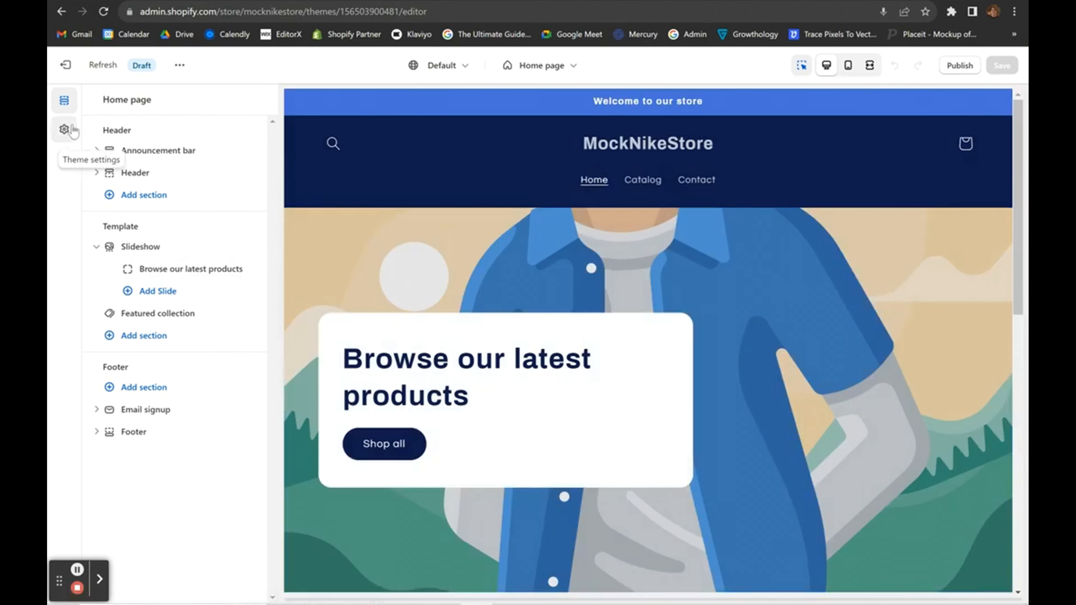
{"action": "left_click", "coordinate": [65, 130]}
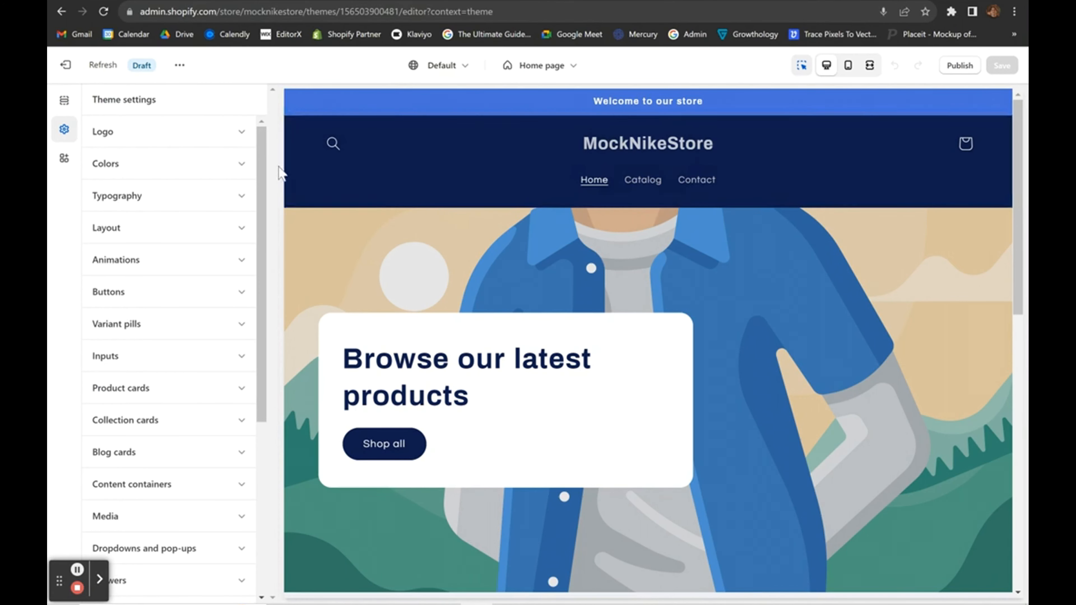
{"action": "left_click_drag", "start_coordinate": [265, 158], "coordinate": [274, 123]}
{"action": "scroll", "coordinate": [133, 433], "scroll_direction": "down", "scroll_amount": 4}
{"action": "scroll", "coordinate": [133, 432], "scroll_direction": "up", "scroll_amount": 4}
{"action": "left_click", "coordinate": [70, 113]}
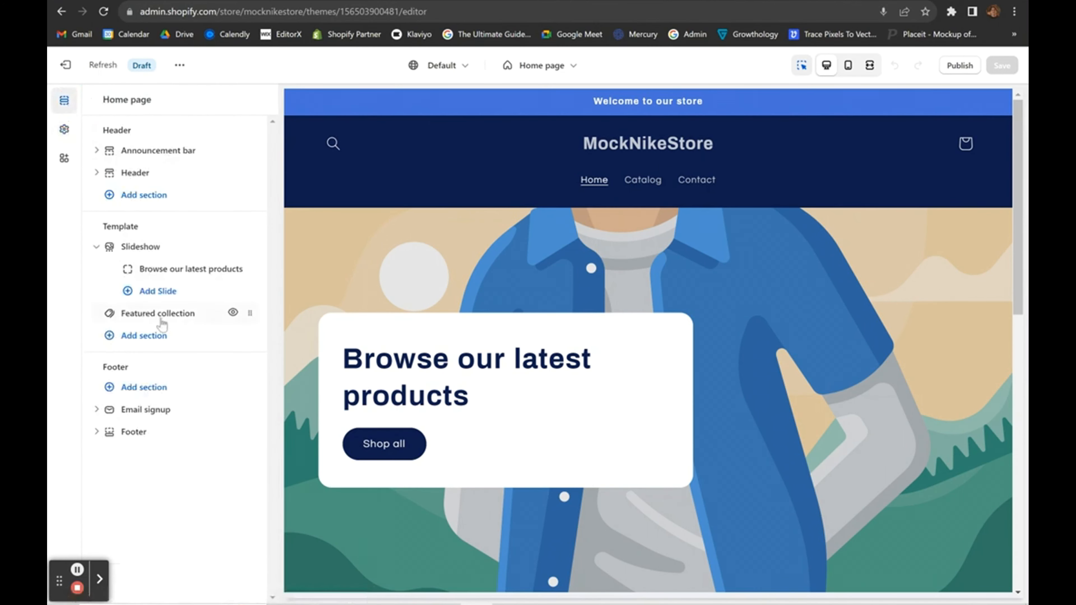
In Theme settings > Colors, set Scheme 1 background to white #FFFFFF and text to black #000000.
{"action": "left_click", "coordinate": [62, 130]}
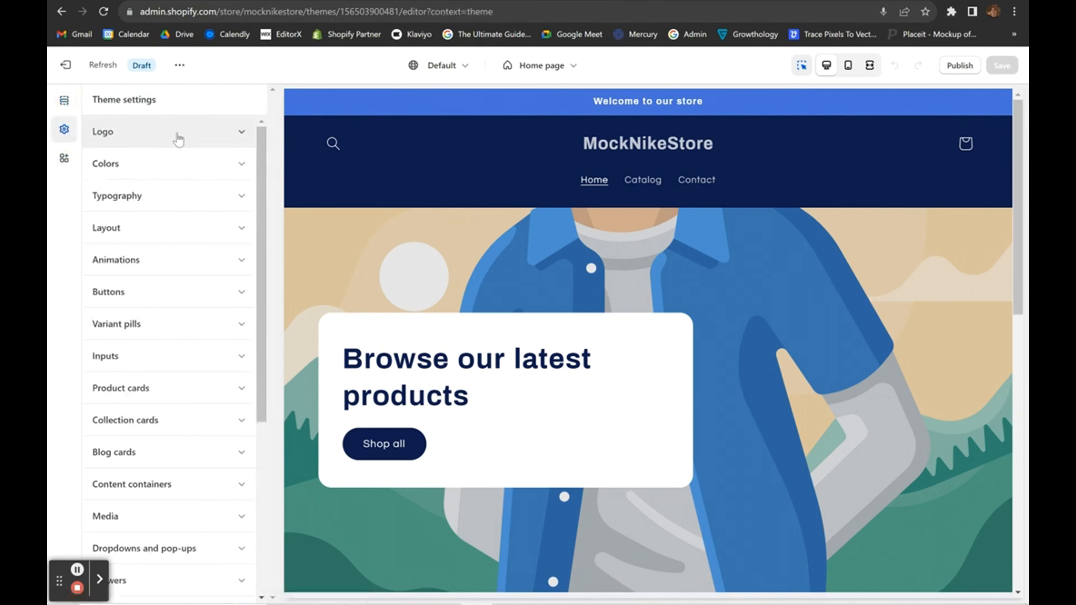
{"action": "left_click", "coordinate": [230, 165]}
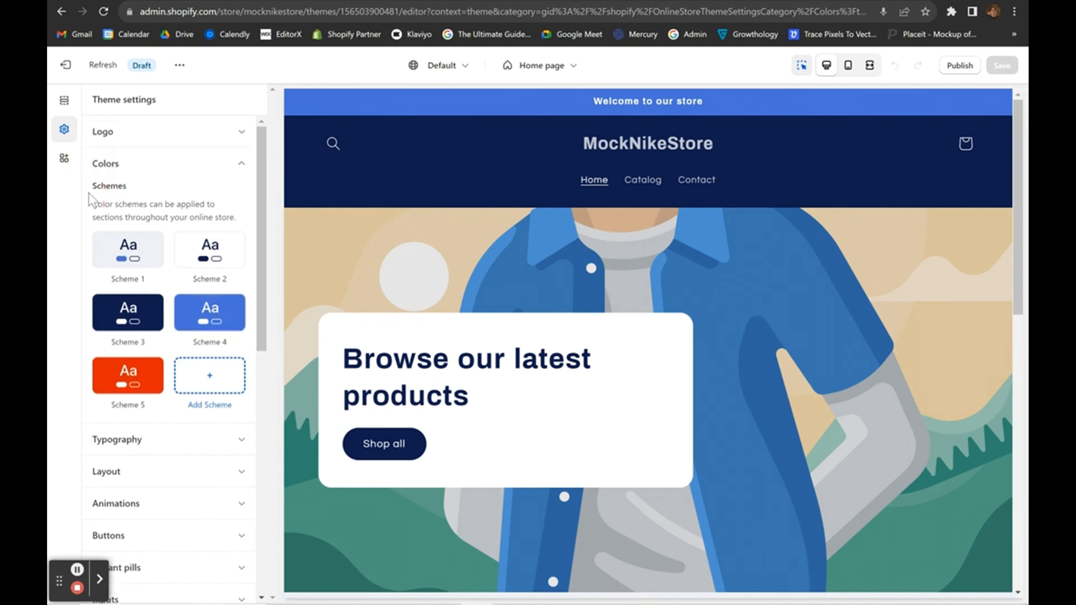
{"action": "left_click_drag", "start_coordinate": [89, 185], "coordinate": [240, 211]}
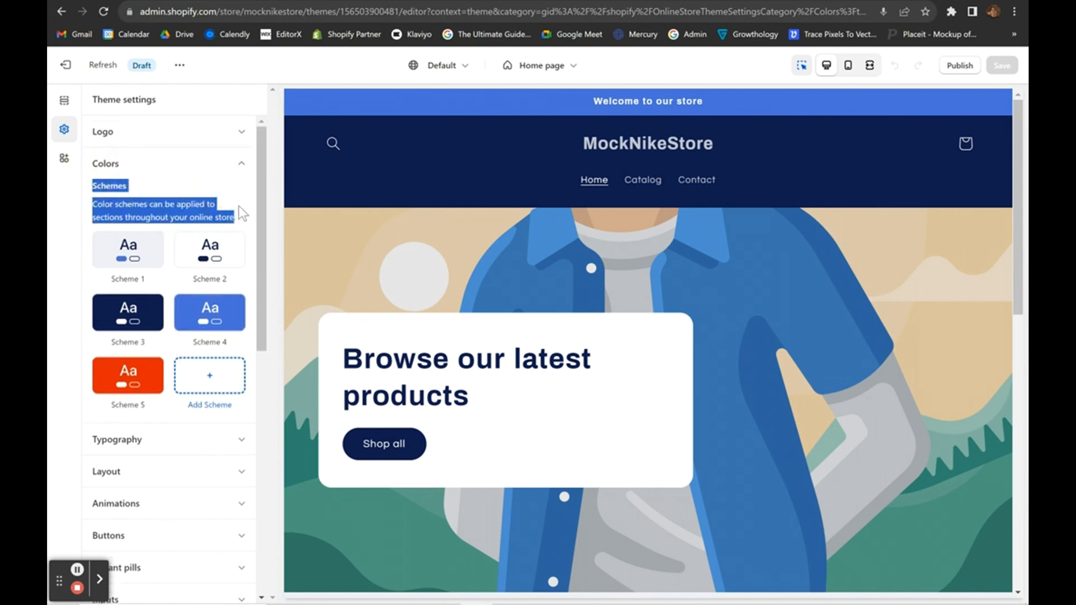
{"action": "left_click", "coordinate": [240, 212]}
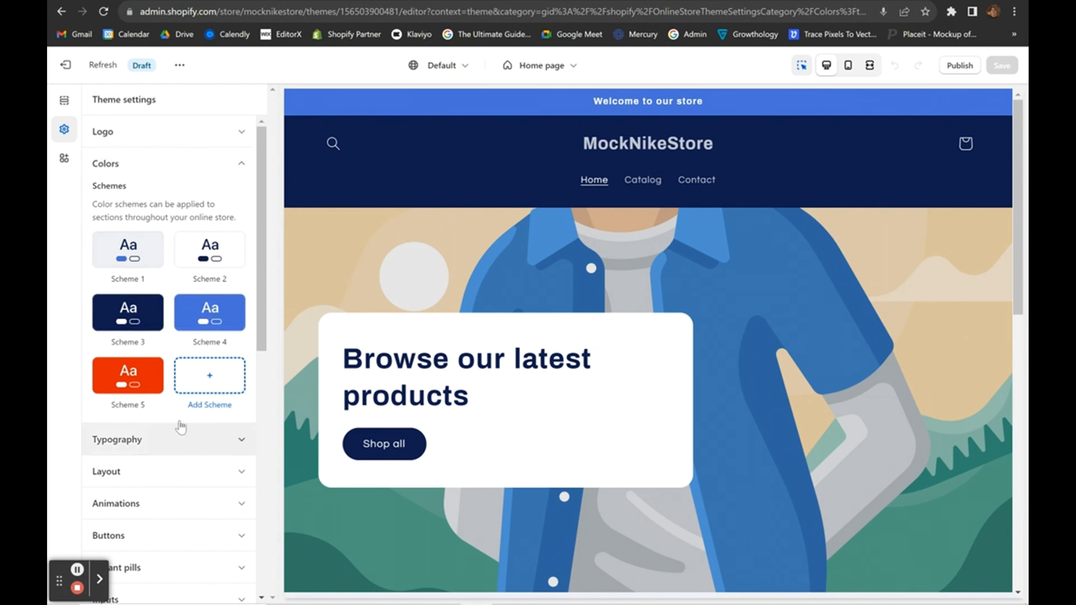
{"action": "left_click", "coordinate": [128, 253]}
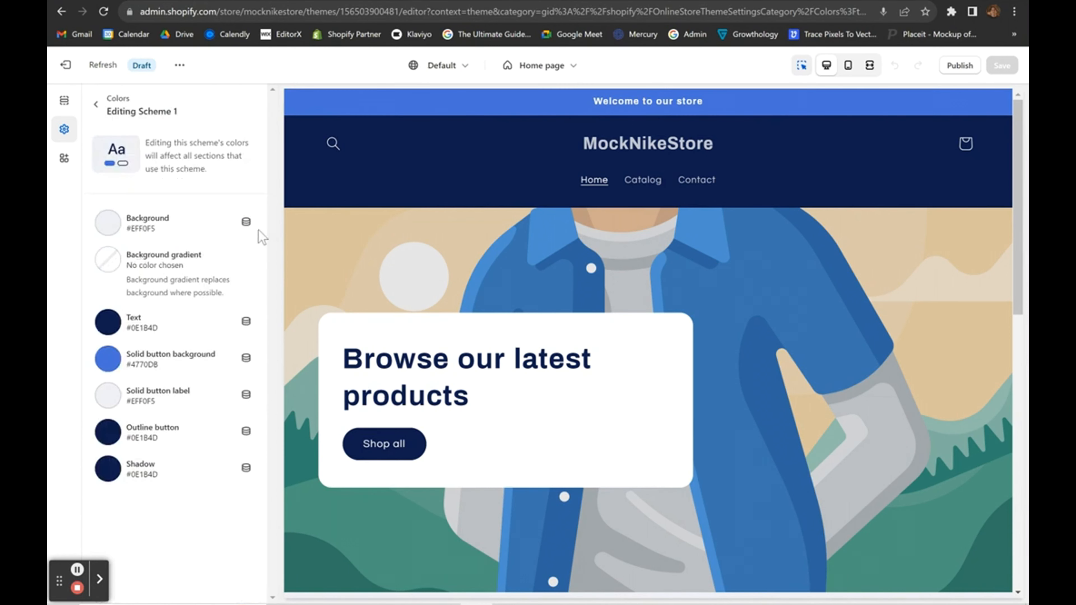
{"action": "left_click", "coordinate": [108, 223]}
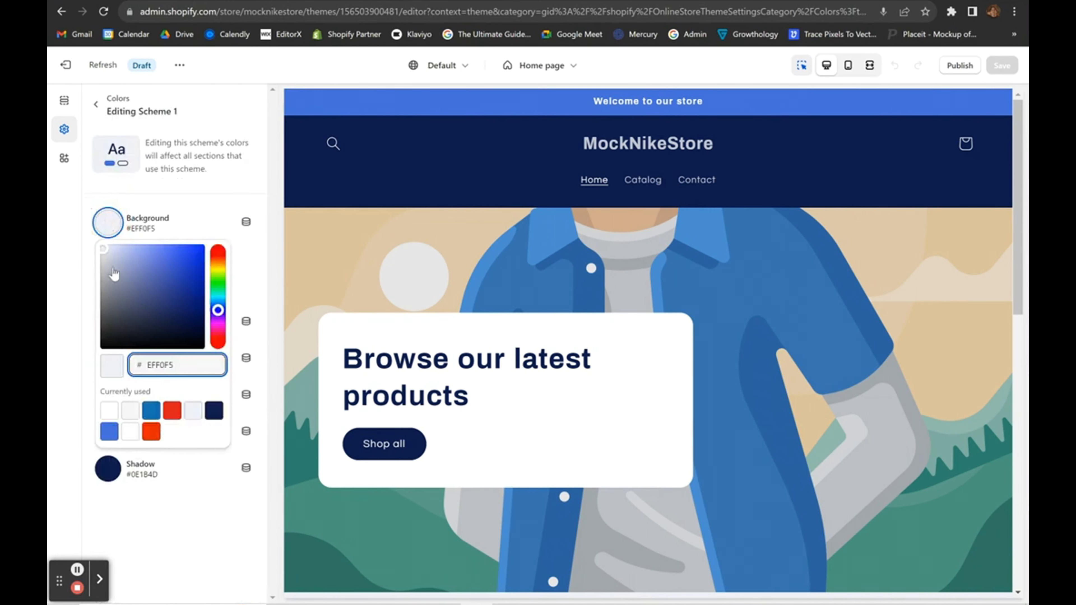
{"action": "left_click_drag", "start_coordinate": [103, 253], "coordinate": [51, 237]}
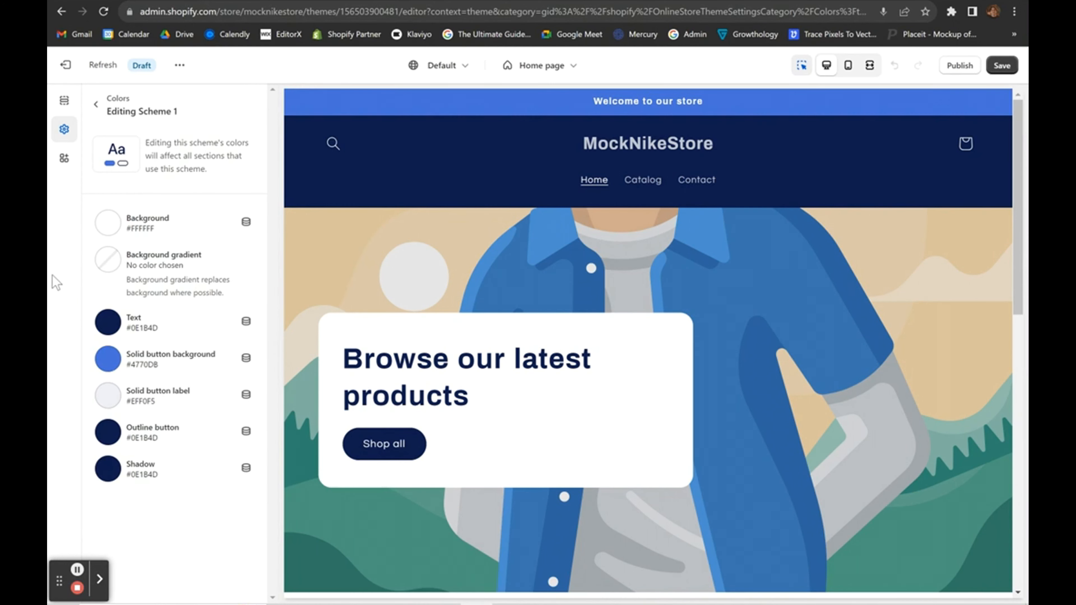
{"action": "left_click", "coordinate": [109, 333]}
{"action": "left_click_drag", "start_coordinate": [187, 414], "coordinate": [203, 446]}
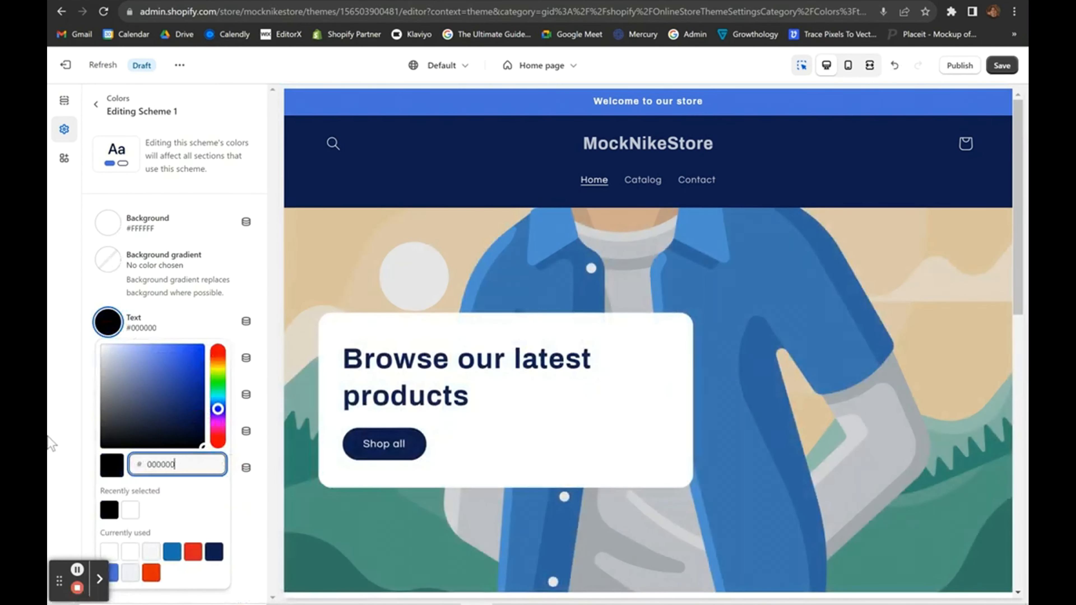
{"action": "left_click", "coordinate": [51, 443]}
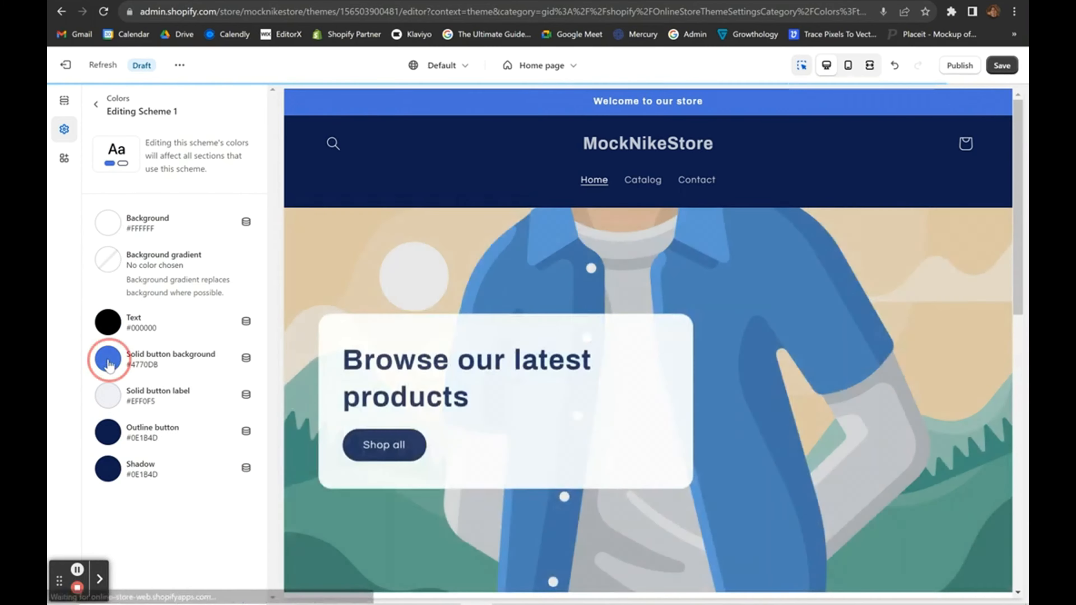
Give Scheme 1's solid button an orange #FE6E00 background and a white #FFFFFF label.
{"action": "left_click", "coordinate": [108, 359]}
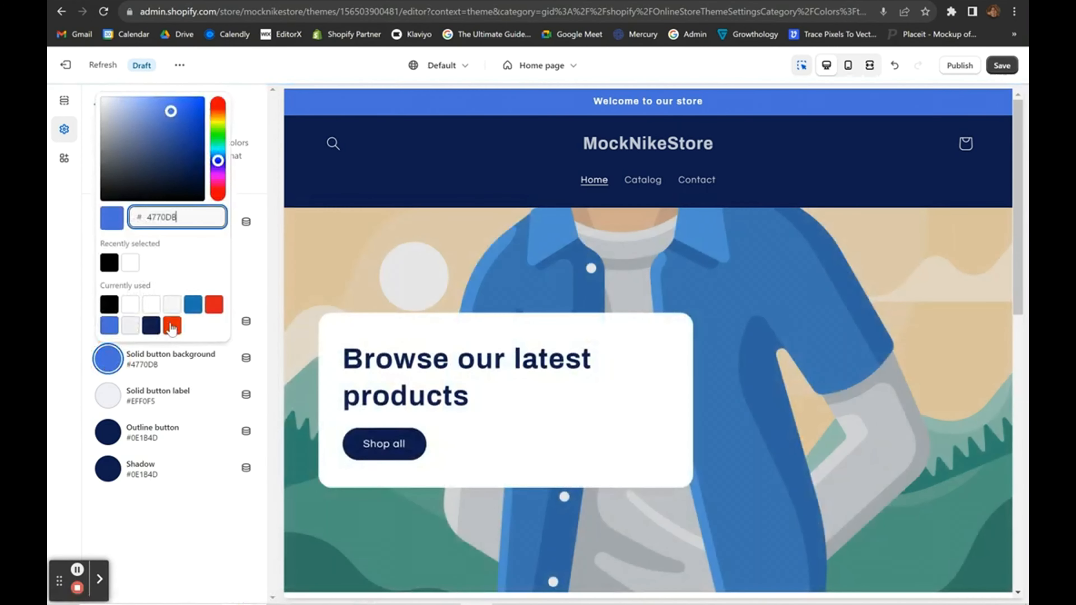
{"action": "left_click", "coordinate": [172, 326]}
{"action": "left_click", "coordinate": [51, 350]}
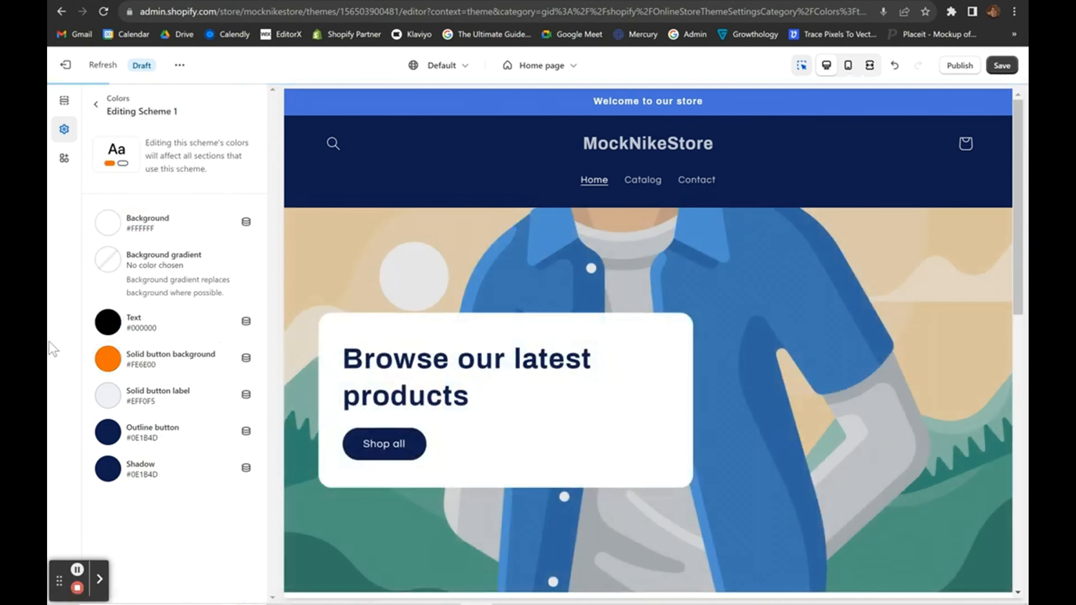
{"action": "left_click", "coordinate": [107, 395]}
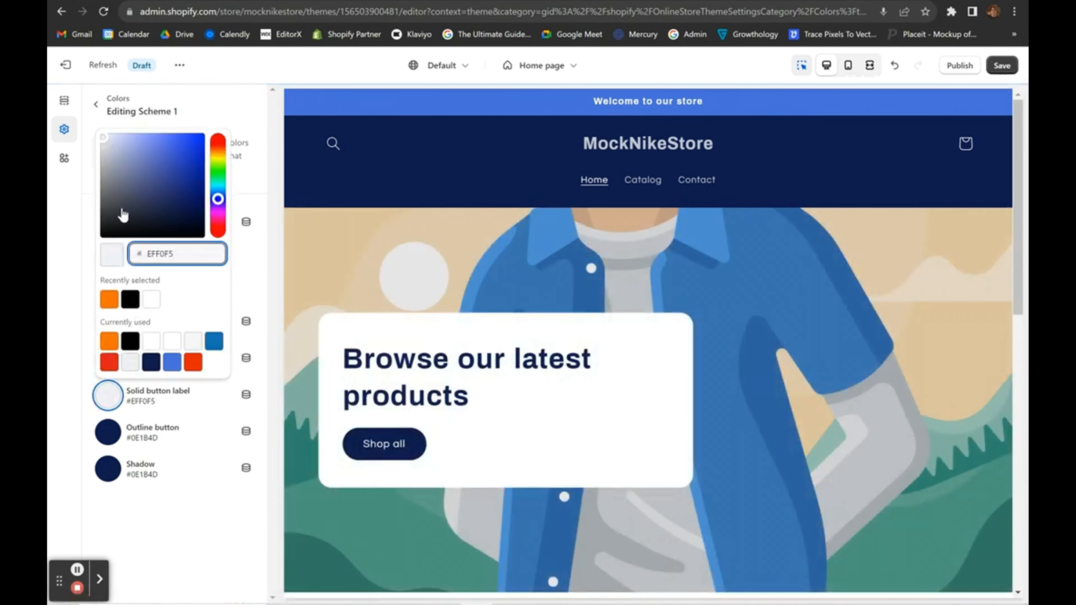
{"action": "left_click", "coordinate": [107, 143]}
{"action": "left_click", "coordinate": [85, 104]}
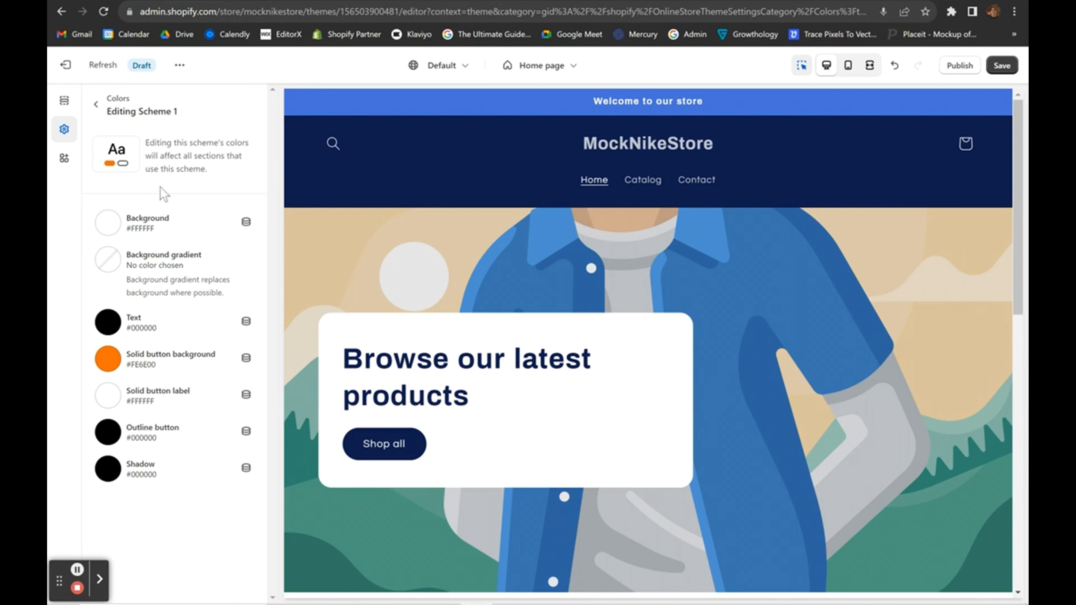
{"action": "left_click", "coordinate": [98, 103]}
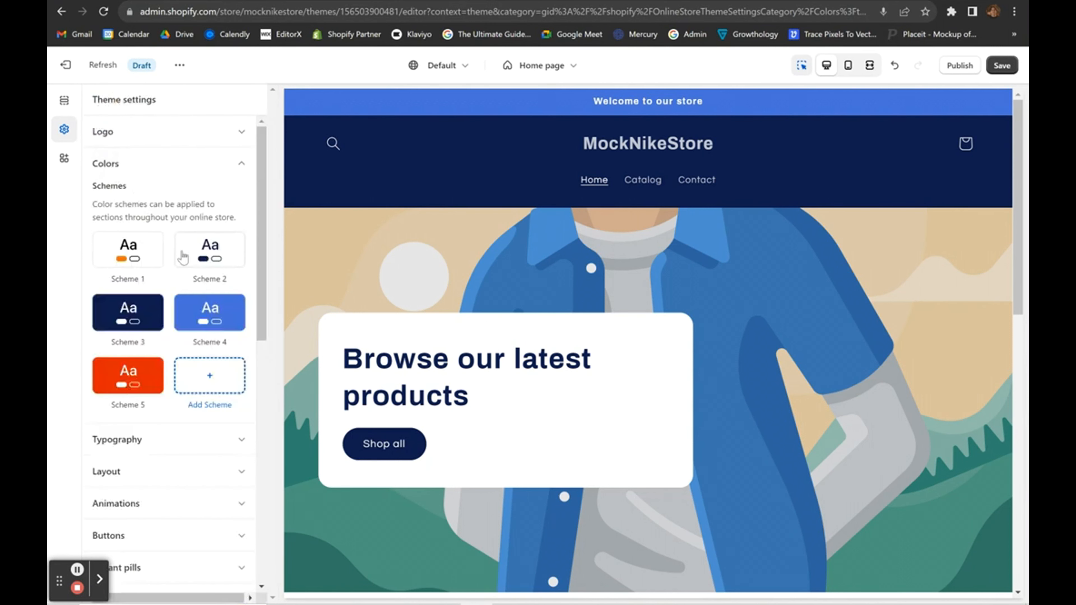
Give Scheme 2 a black background, white text and orange #FE6E00 solid buttons.
{"action": "left_click", "coordinate": [213, 265]}
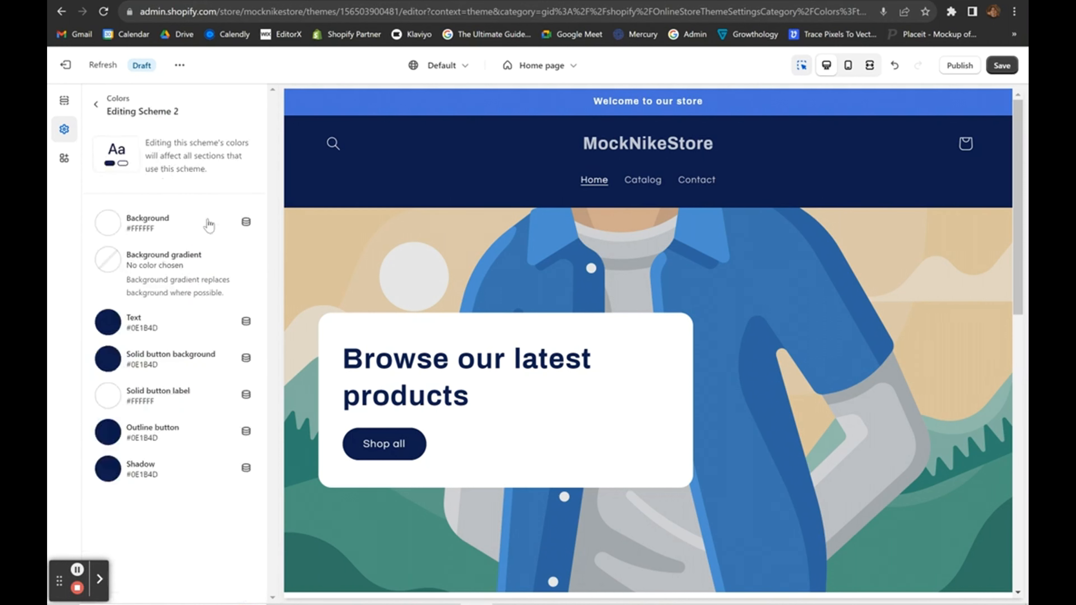
{"action": "left_click", "coordinate": [115, 222]}
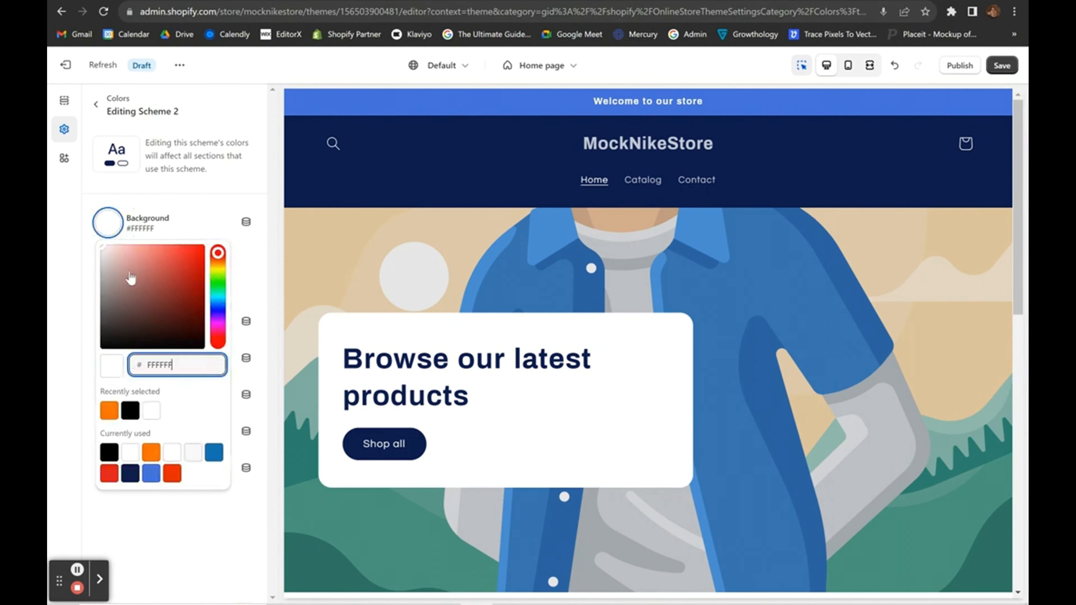
{"action": "left_click_drag", "start_coordinate": [131, 281], "coordinate": [57, 328]}
{"action": "left_click", "coordinate": [108, 323]}
{"action": "left_click", "coordinate": [57, 329]}
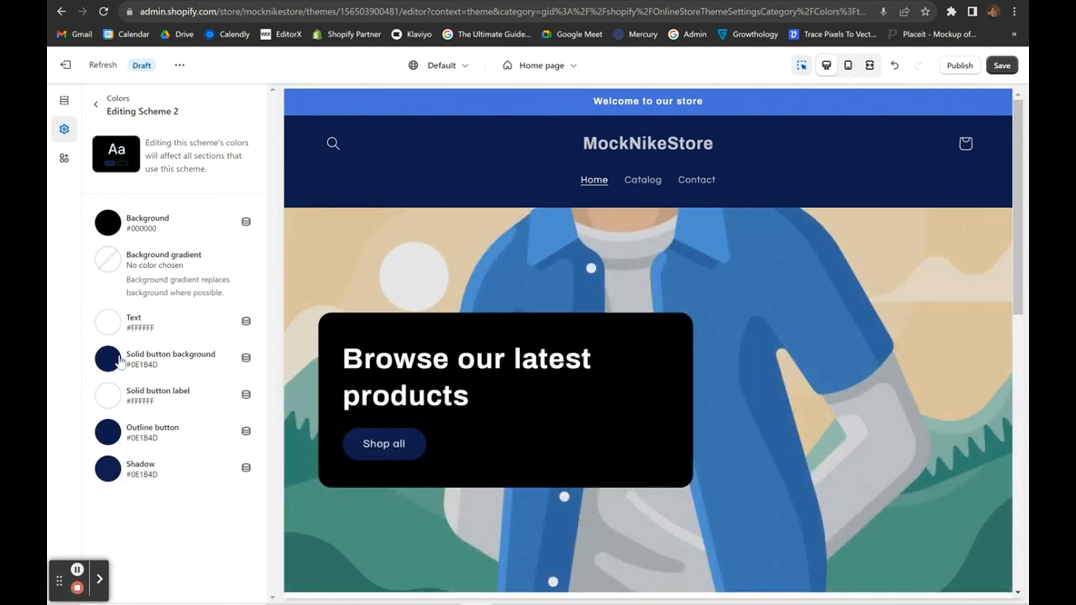
{"action": "left_click", "coordinate": [107, 359]}
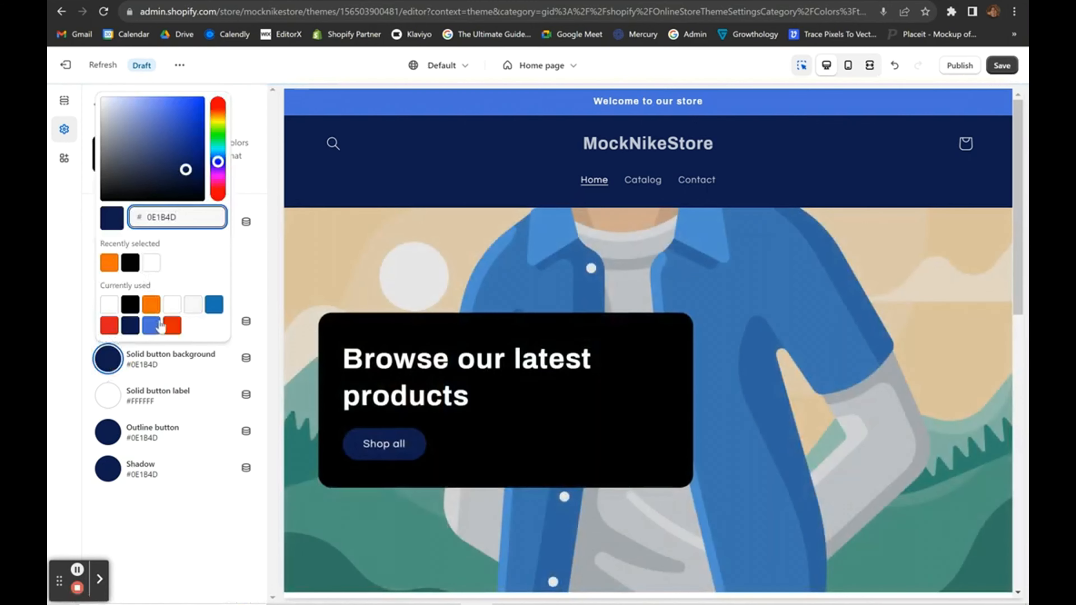
{"action": "left_click", "coordinate": [50, 358]}
{"action": "left_click", "coordinate": [112, 354]}
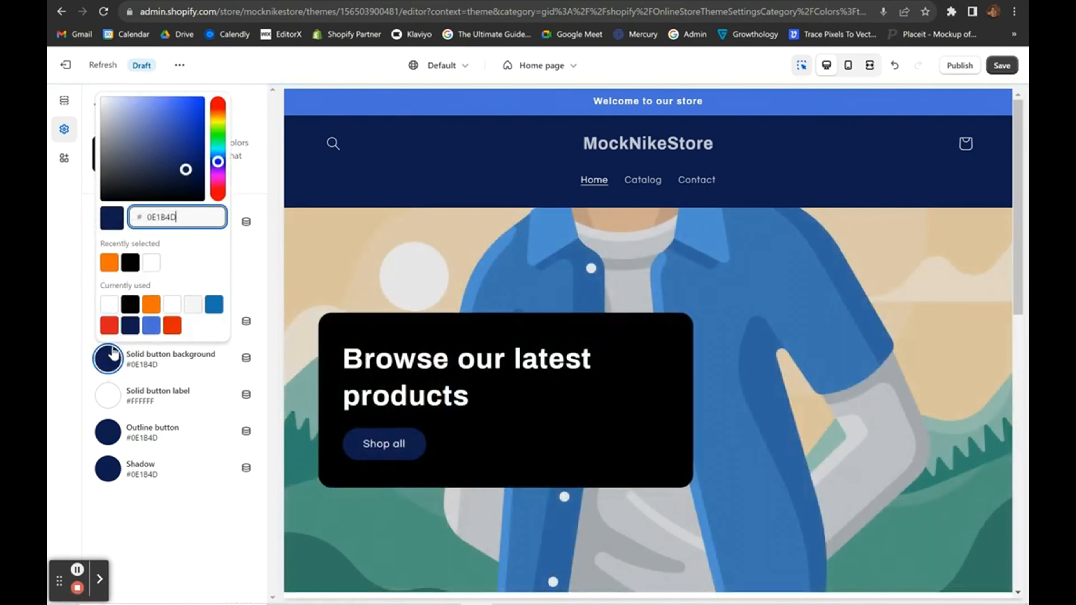
{"action": "left_click", "coordinate": [151, 305]}
{"action": "left_click", "coordinate": [50, 377]}
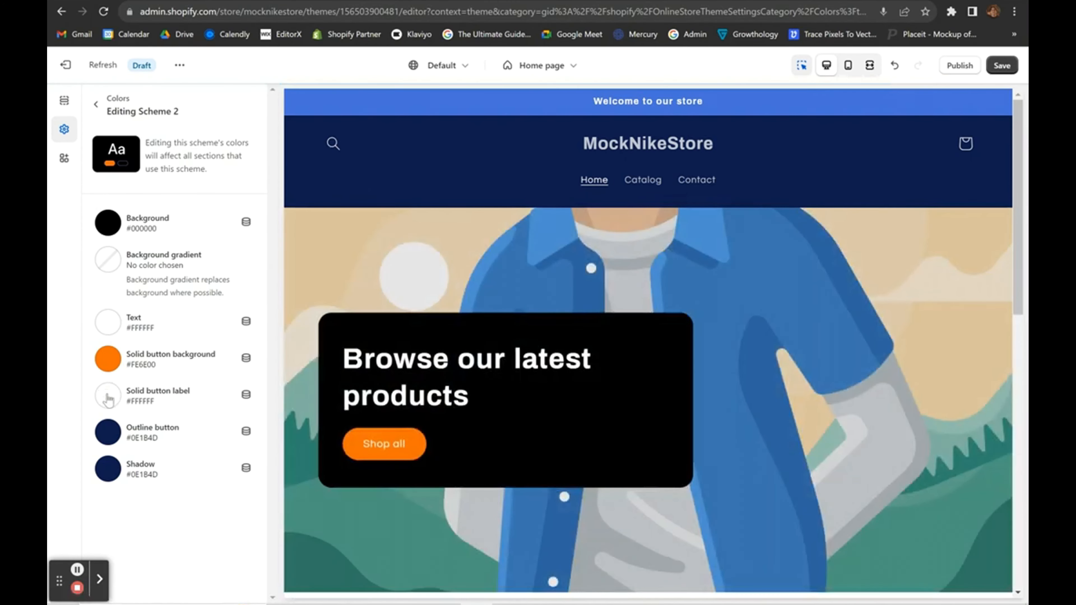
Set Scheme 2's outline button and shadow colours to black #000000.
{"action": "left_click", "coordinate": [107, 431]}
{"action": "left_click", "coordinate": [139, 244]}
{"action": "left_click", "coordinate": [80, 391]}
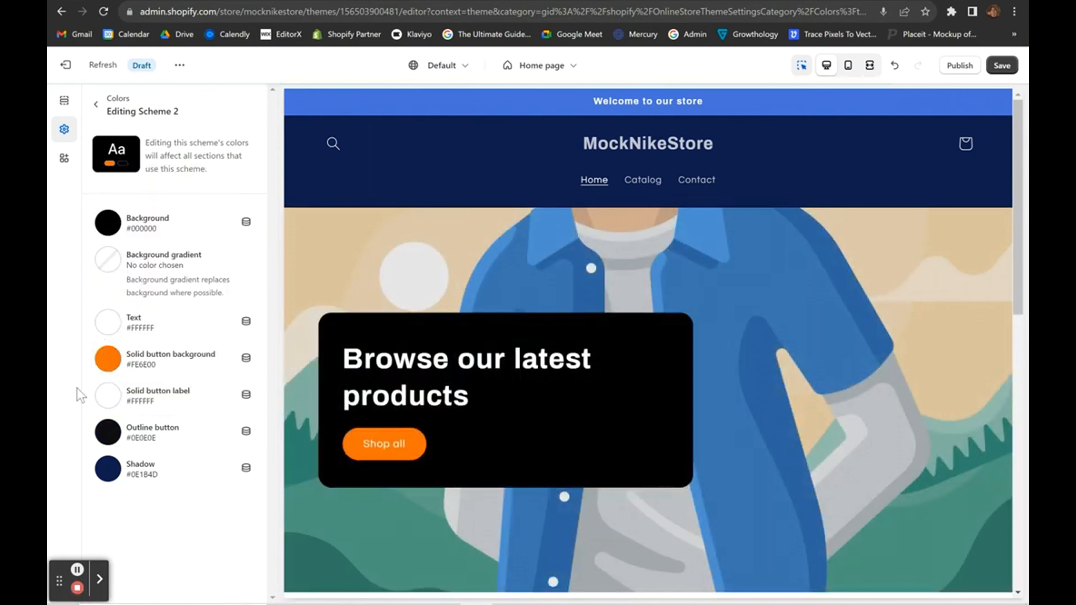
{"action": "left_click", "coordinate": [109, 443]}
{"action": "left_click", "coordinate": [127, 275]}
{"action": "left_click", "coordinate": [74, 439]}
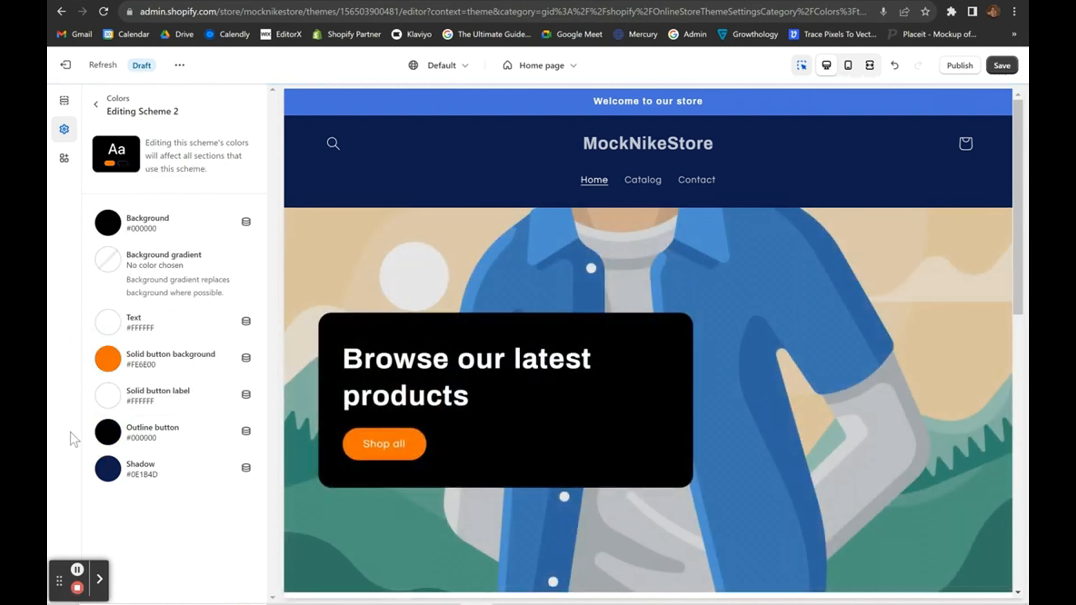
{"action": "left_click", "coordinate": [104, 473]}
{"action": "left_click", "coordinate": [127, 292]}
{"action": "left_click", "coordinate": [79, 330]}
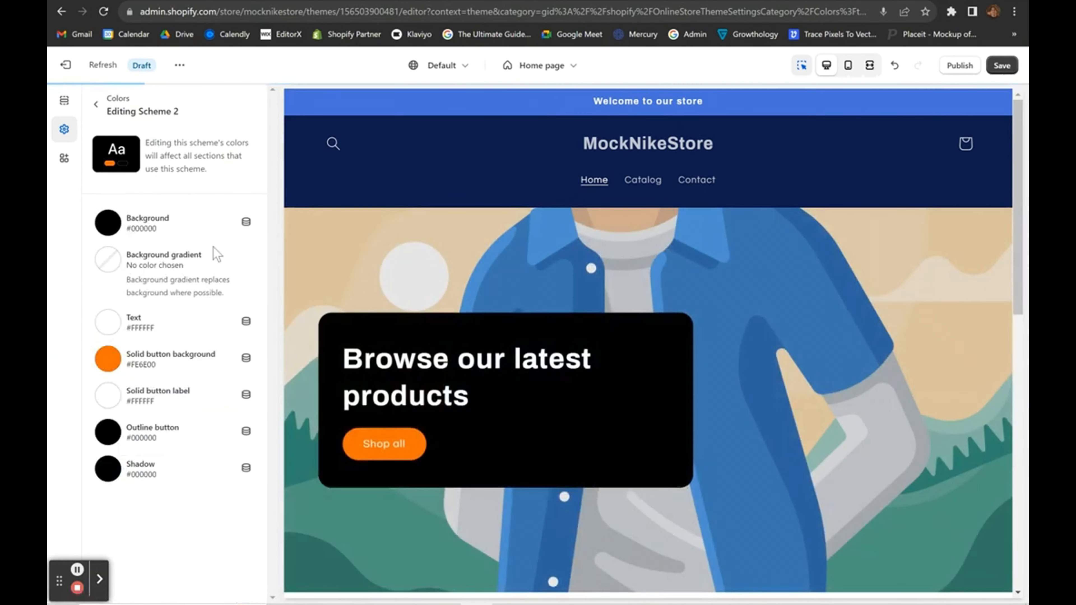
{"action": "left_click", "coordinate": [378, 174]}
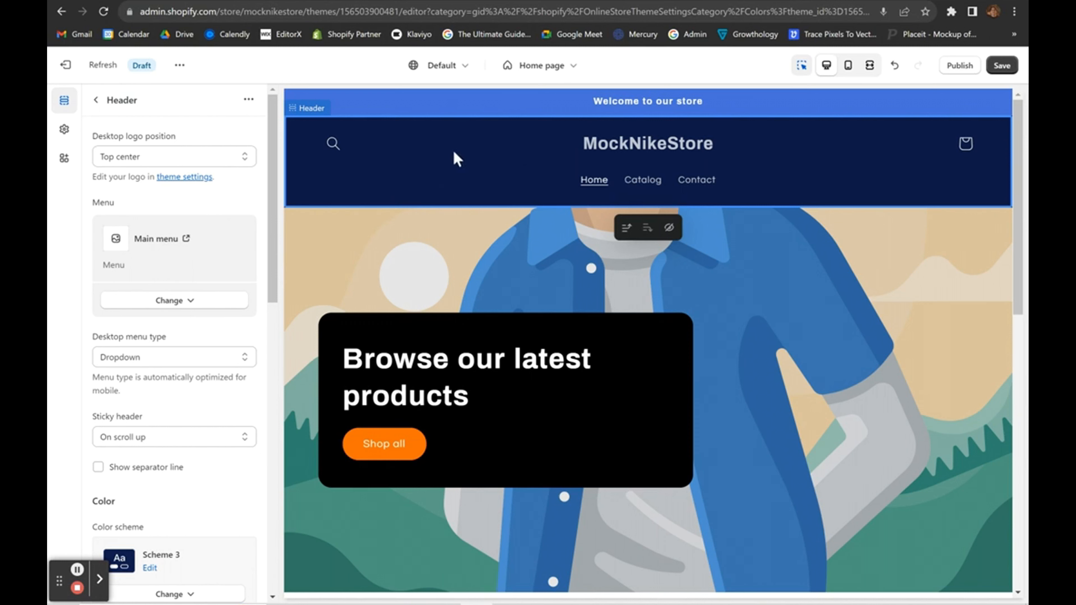
Apply colour Scheme 2 to the header so the preview shows a black header bar.
{"action": "scroll", "coordinate": [215, 435], "scroll_direction": "down", "scroll_amount": 3}
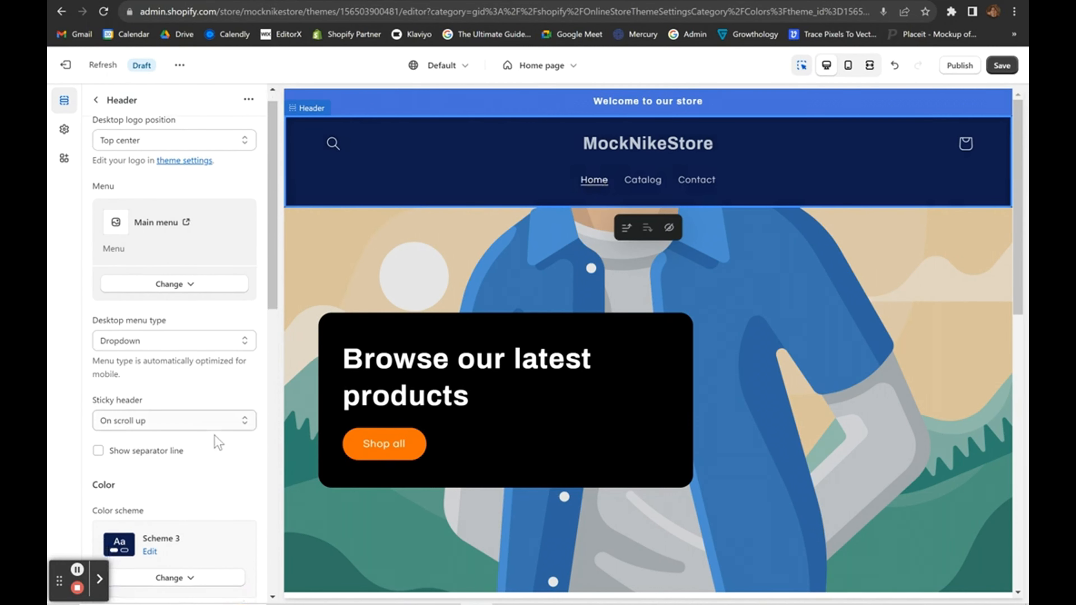
{"action": "scroll", "coordinate": [214, 435], "scroll_direction": "down", "scroll_amount": 3}
{"action": "left_click", "coordinate": [140, 343]}
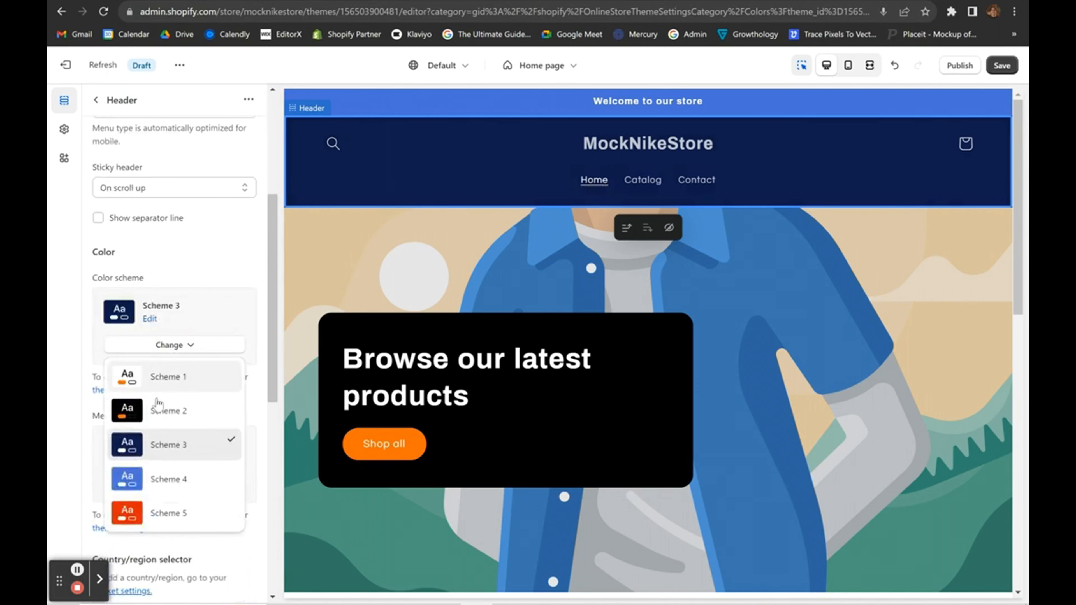
{"action": "left_click", "coordinate": [156, 409]}
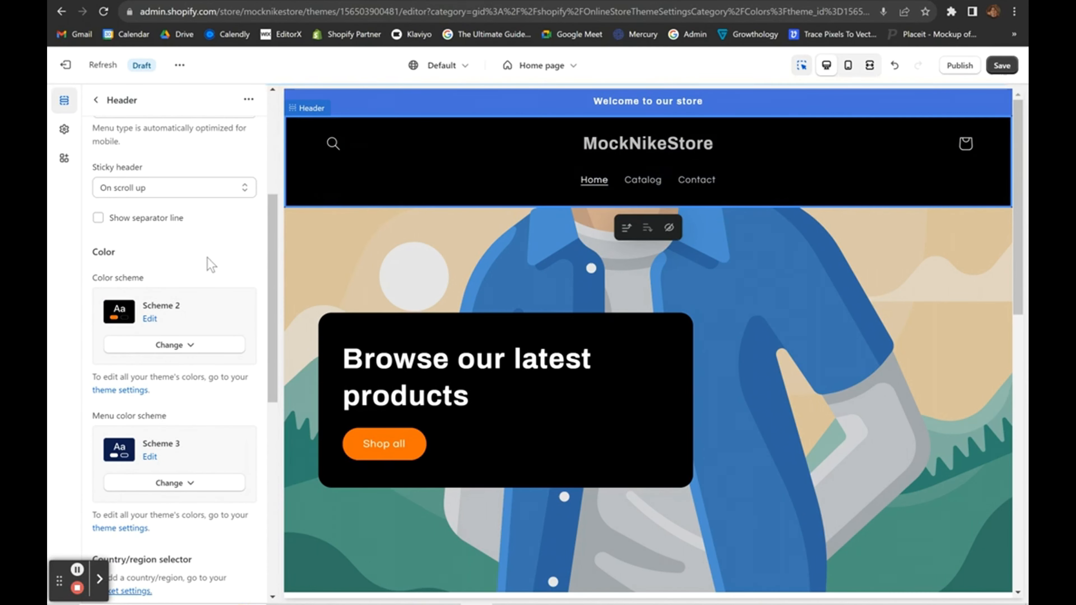
{"action": "scroll", "coordinate": [210, 265], "scroll_direction": "up", "scroll_amount": 5}
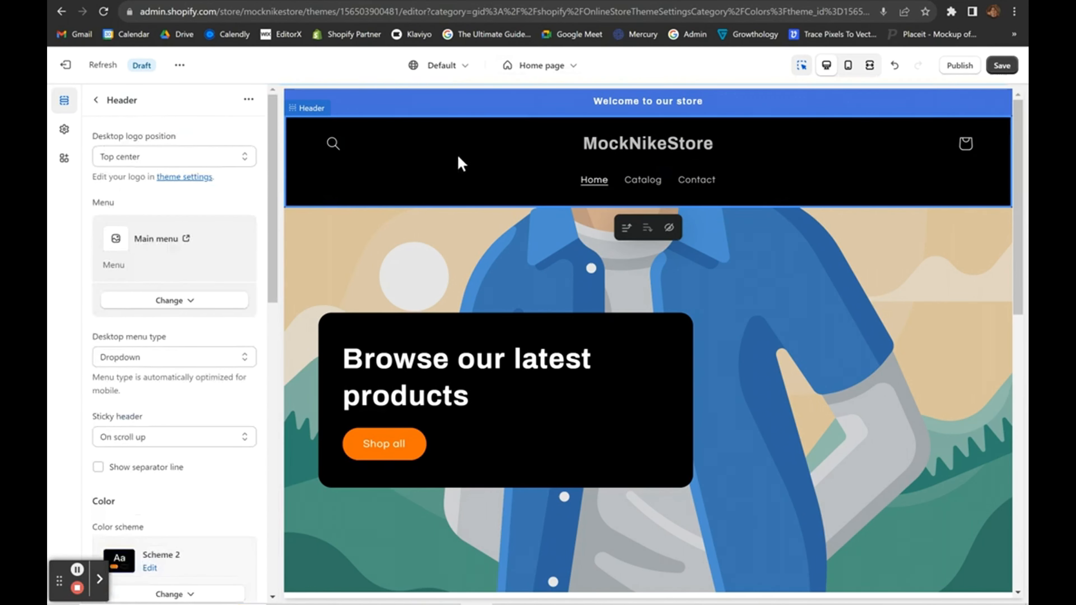
{"action": "left_click", "coordinate": [96, 100]}
{"action": "left_click", "coordinate": [428, 155]}
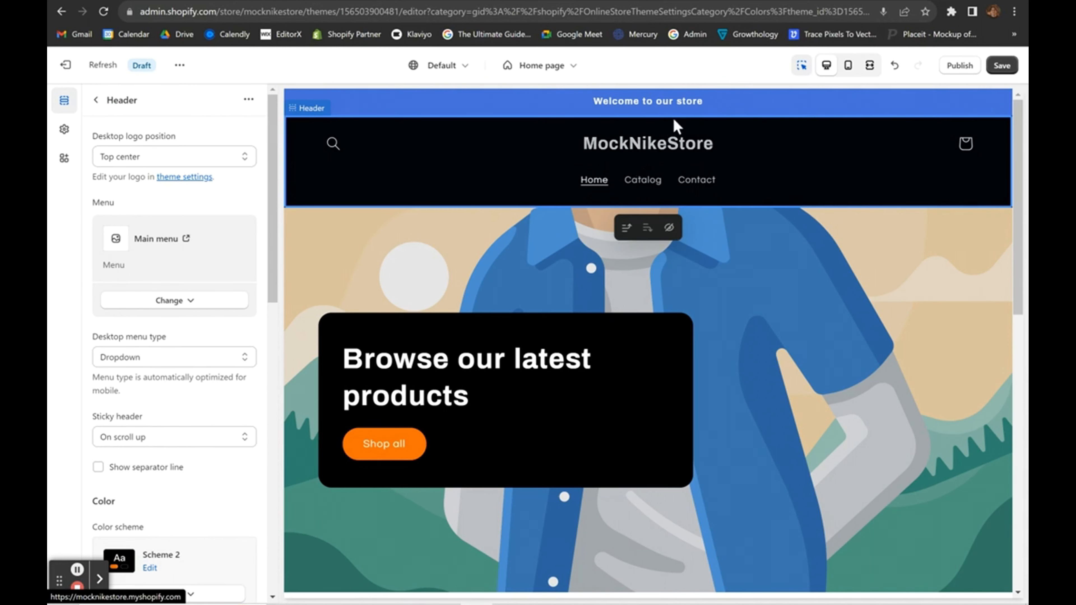
Set the white Nike swoosh PNG as the store logo under Theme settings > Logo.
{"action": "left_click", "coordinate": [96, 100]}
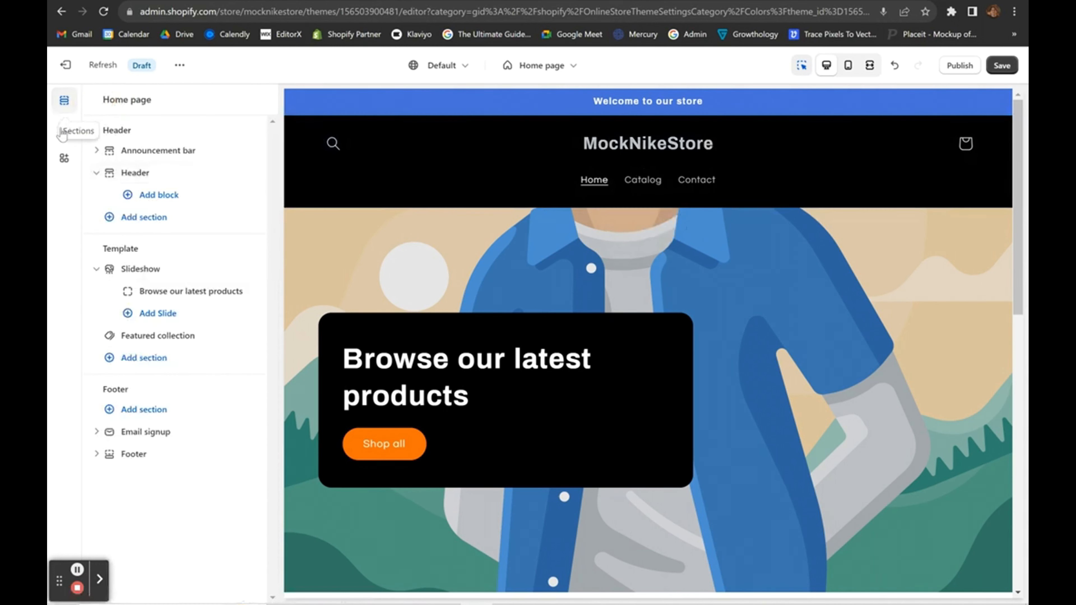
{"action": "left_click", "coordinate": [63, 130]}
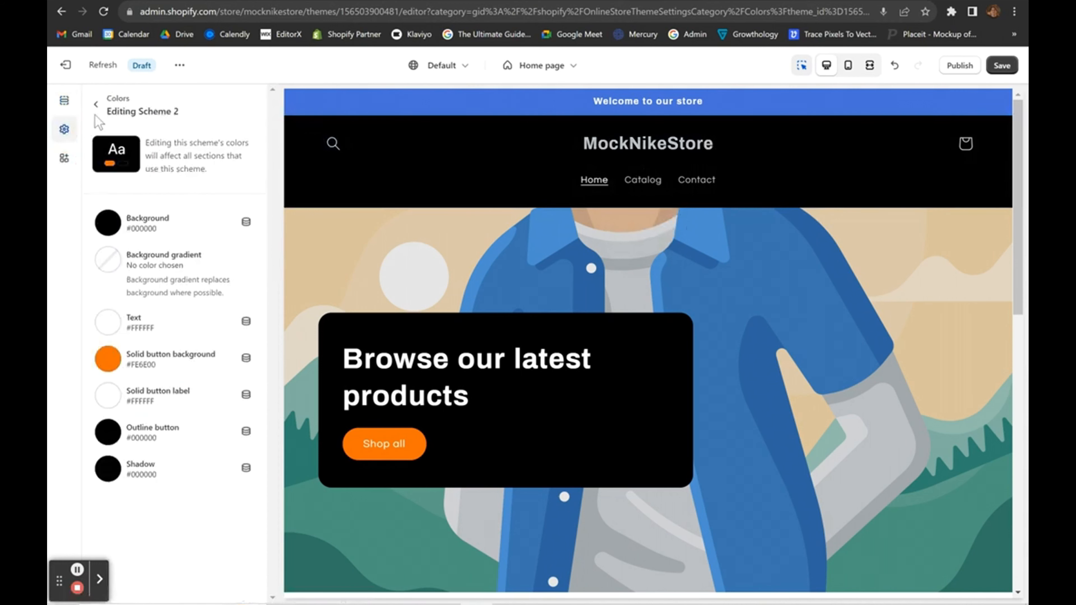
{"action": "left_click", "coordinate": [98, 106]}
{"action": "left_click", "coordinate": [178, 164]}
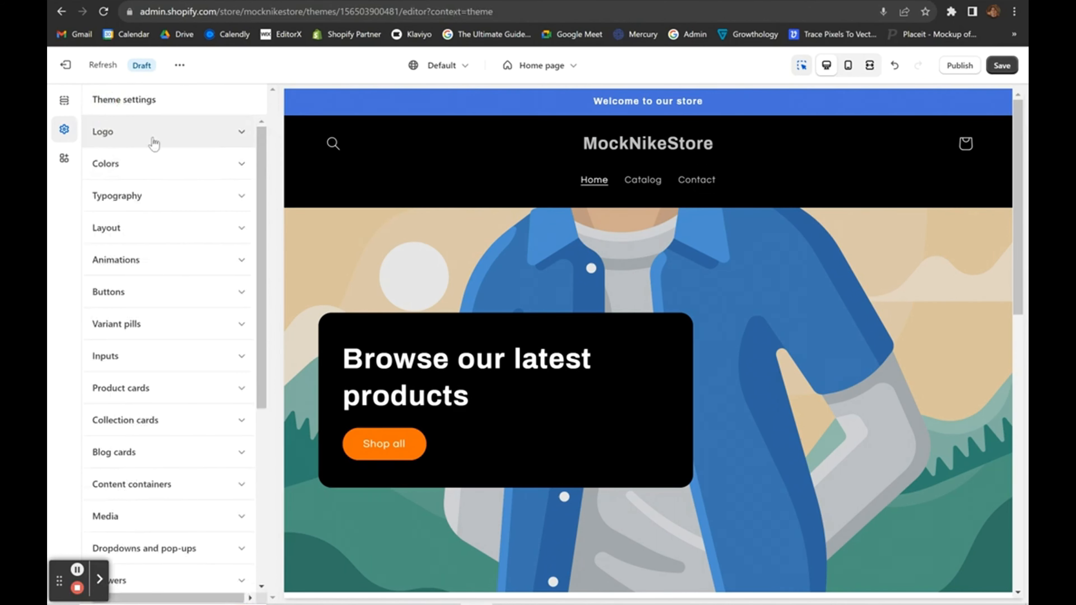
{"action": "left_click", "coordinate": [112, 141]}
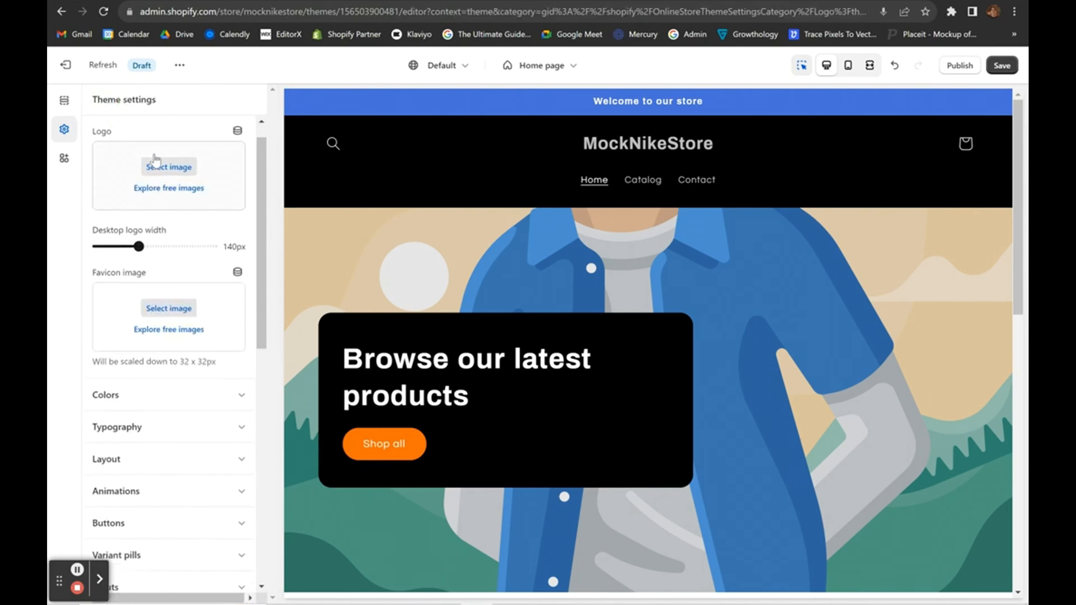
{"action": "left_click", "coordinate": [154, 161]}
{"action": "left_click", "coordinate": [432, 304]}
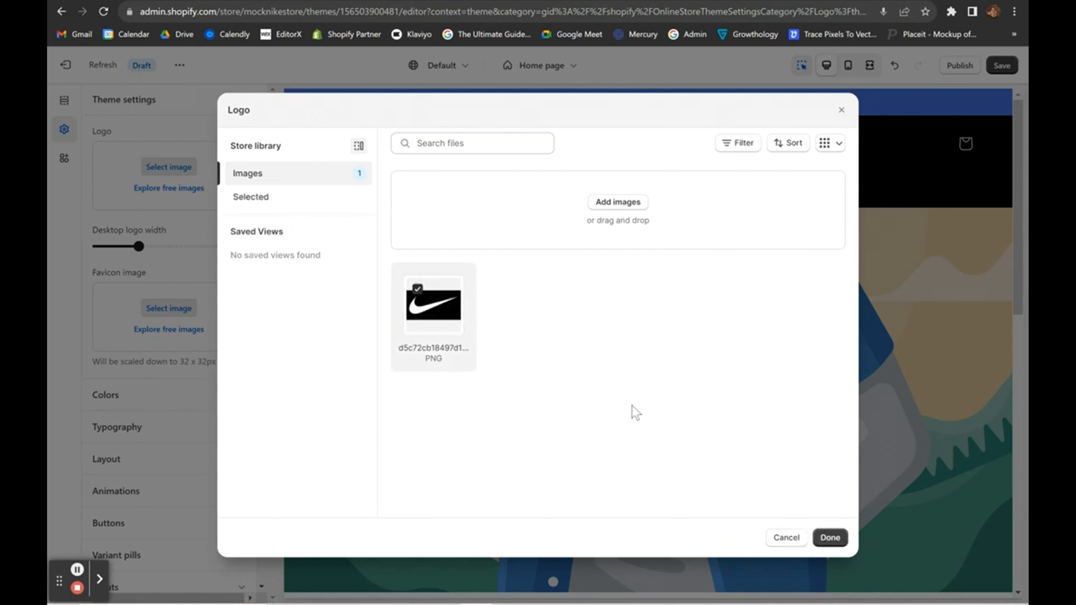
{"action": "left_click", "coordinate": [829, 537]}
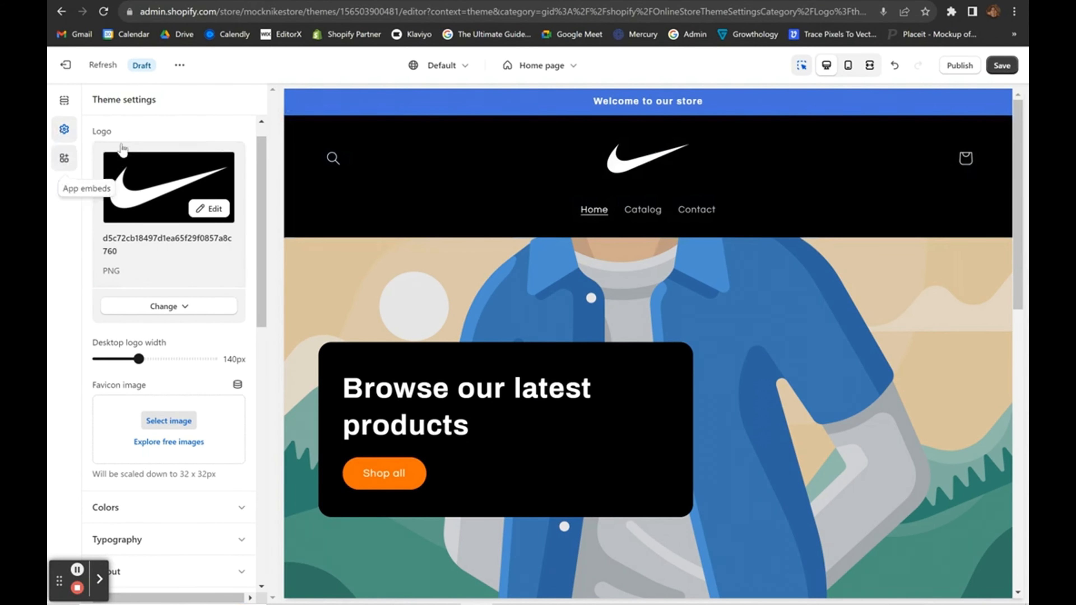
{"action": "left_click", "coordinate": [64, 100]}
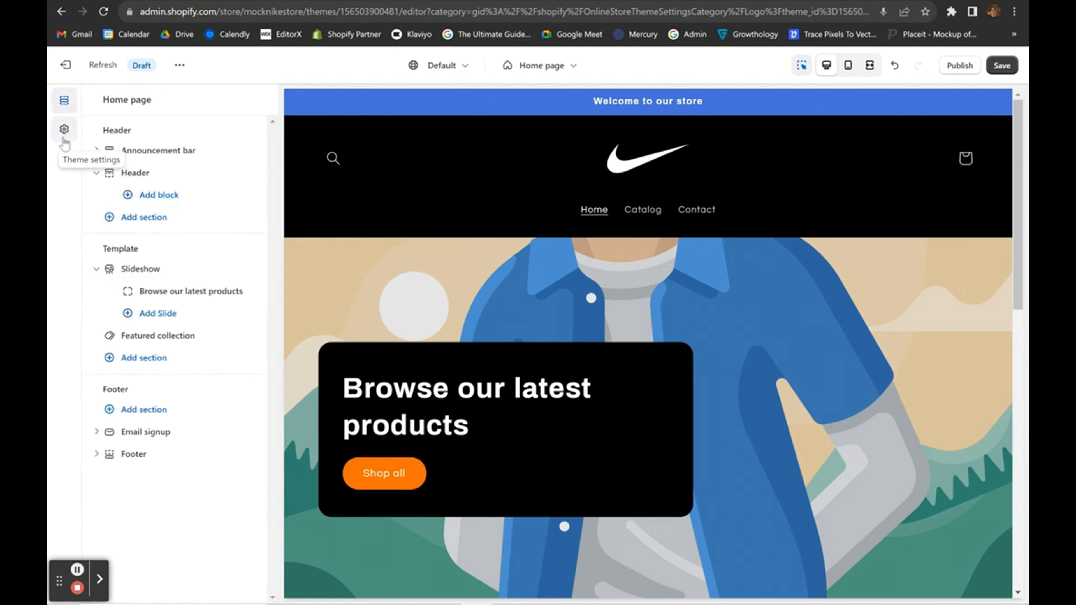
{"action": "left_click", "coordinate": [66, 156]}
{"action": "left_click", "coordinate": [64, 131]}
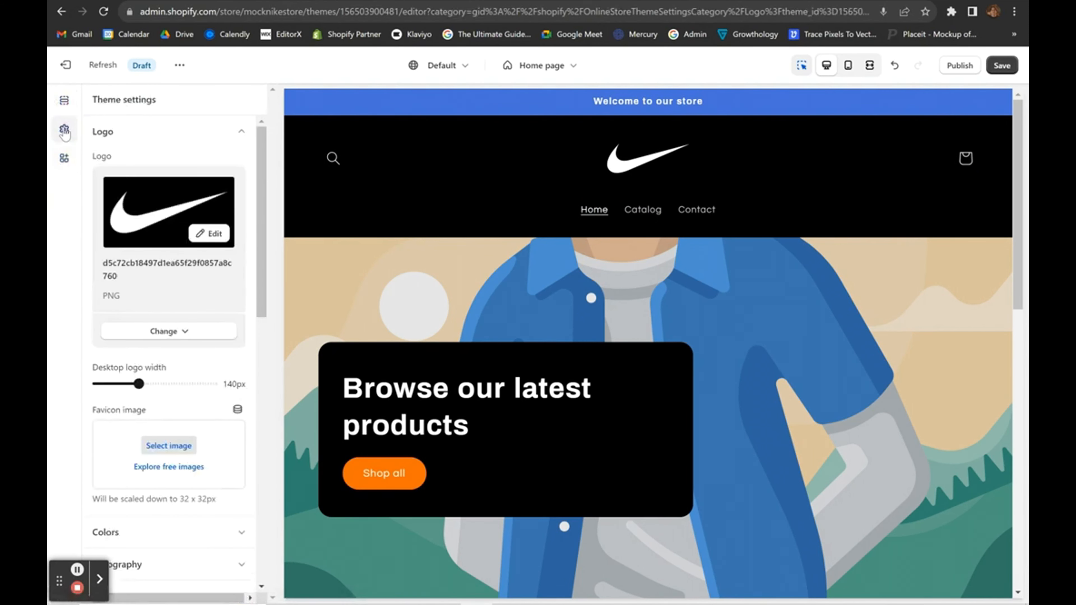
{"action": "left_click", "coordinate": [120, 134]}
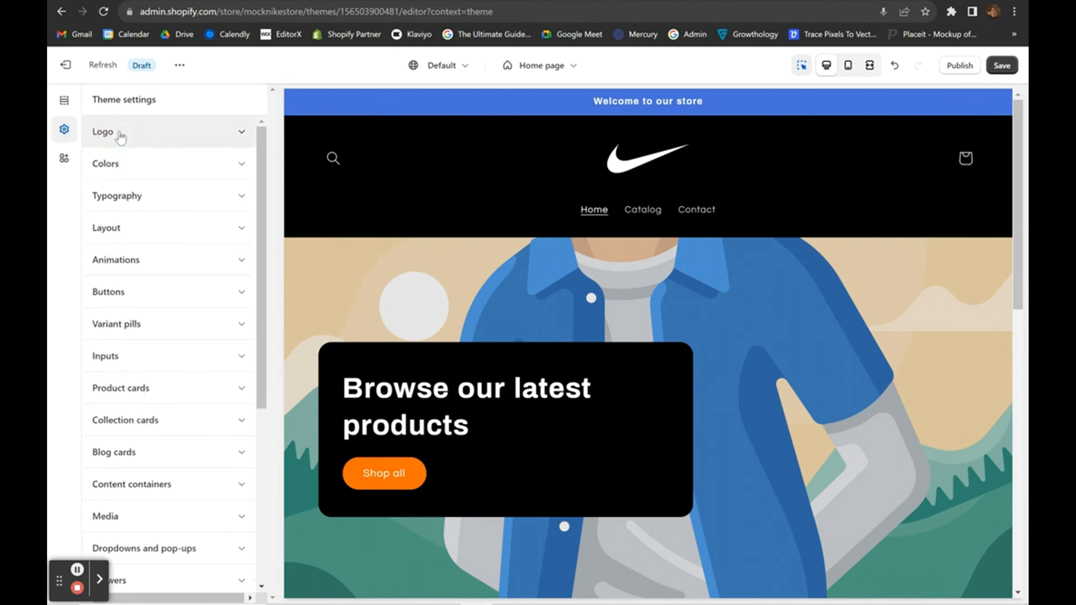
Change the header's Desktop logo position to Middle left.
{"action": "left_click", "coordinate": [385, 177]}
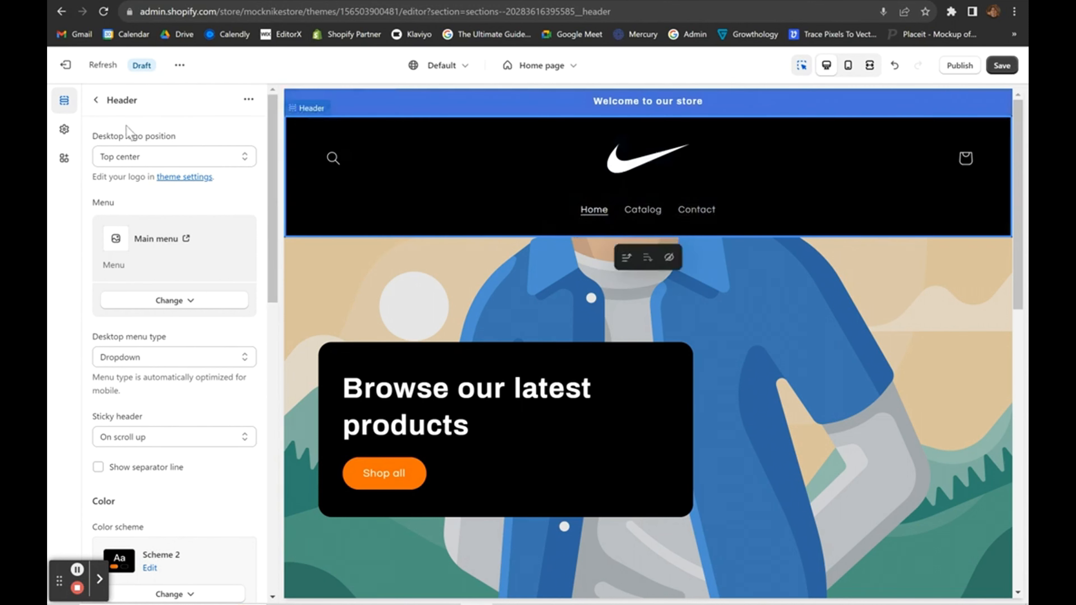
{"action": "scroll", "coordinate": [123, 161], "scroll_direction": "down", "scroll_amount": 15}
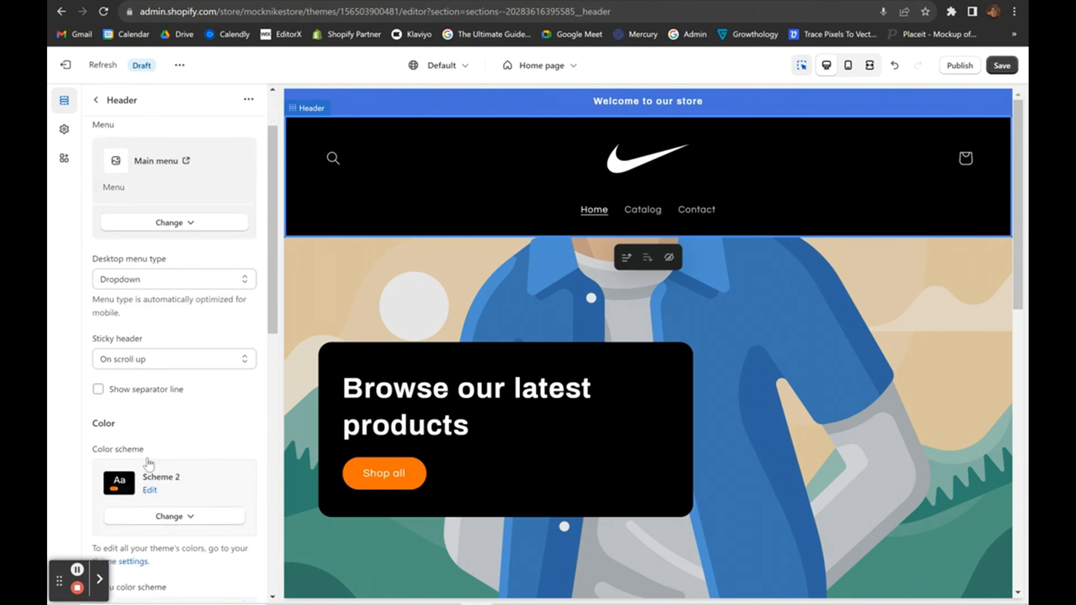
{"action": "scroll", "coordinate": [144, 186], "scroll_direction": "up", "scroll_amount": 15}
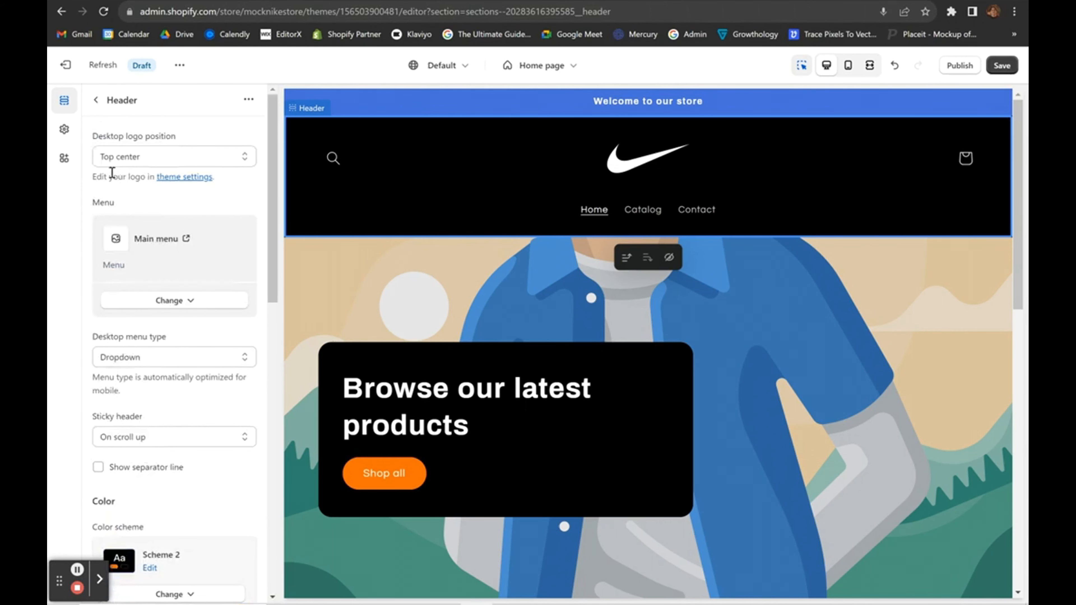
{"action": "left_click", "coordinate": [125, 158]}
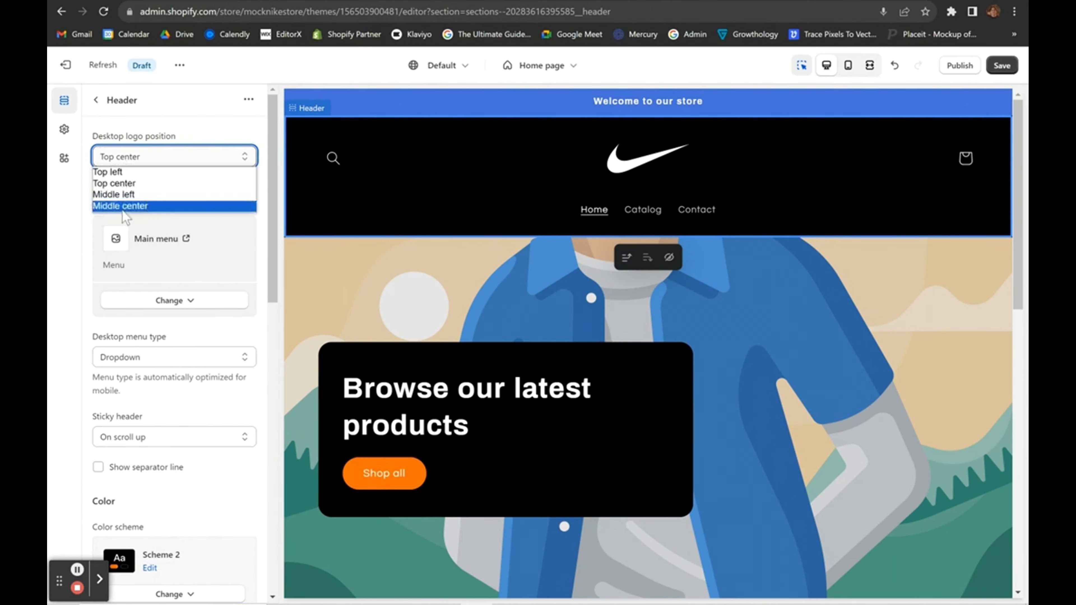
{"action": "left_click", "coordinate": [121, 198]}
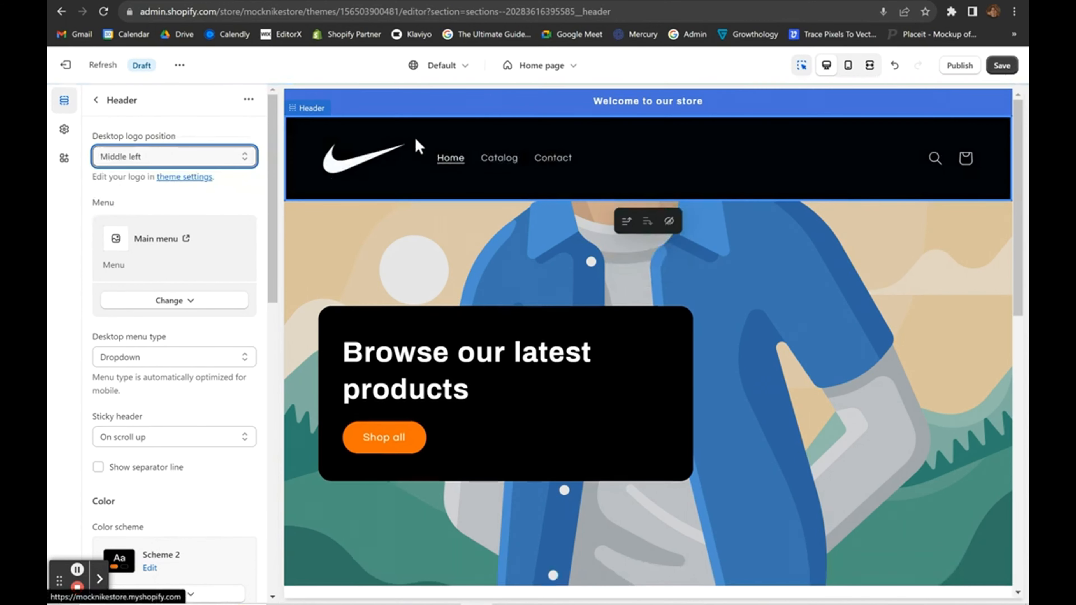
{"action": "left_click", "coordinate": [52, 272]}
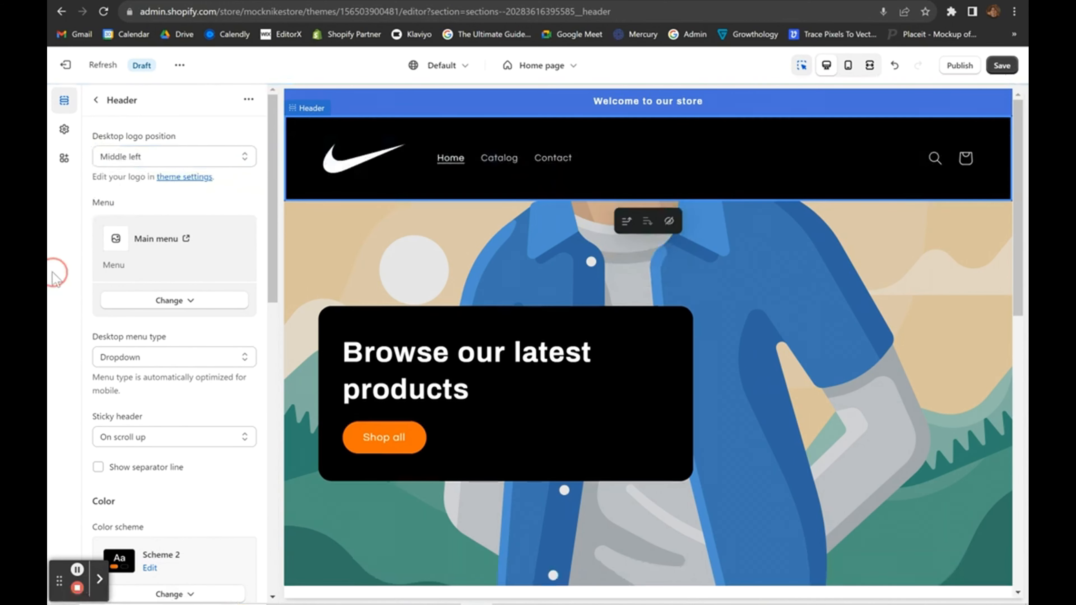
{"action": "left_click", "coordinate": [77, 569]}
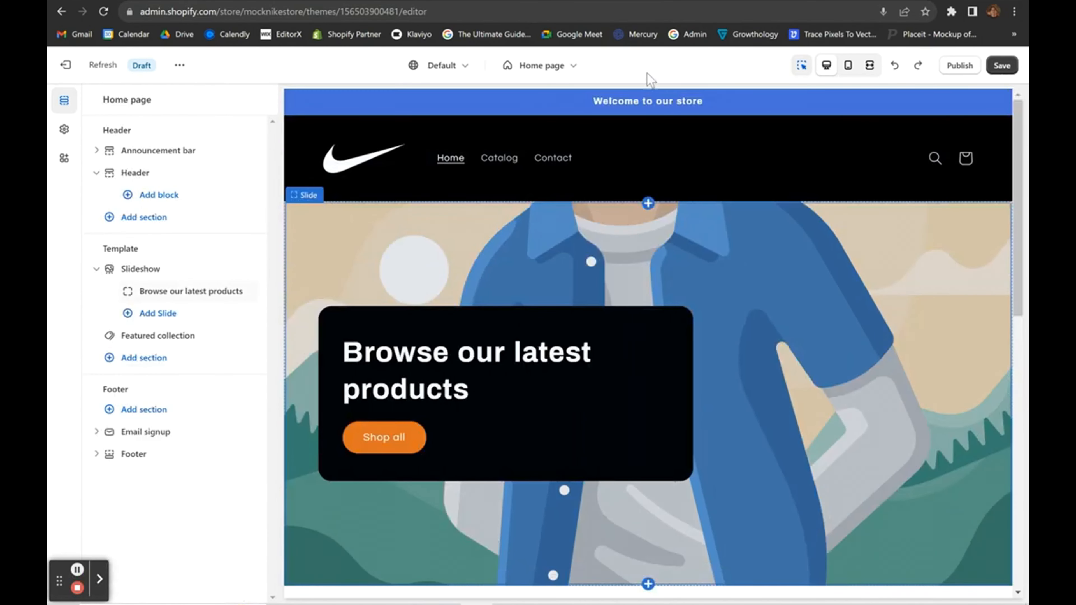
Switch the announcement bar's colour scheme to Scheme 1.
{"action": "left_click", "coordinate": [474, 104]}
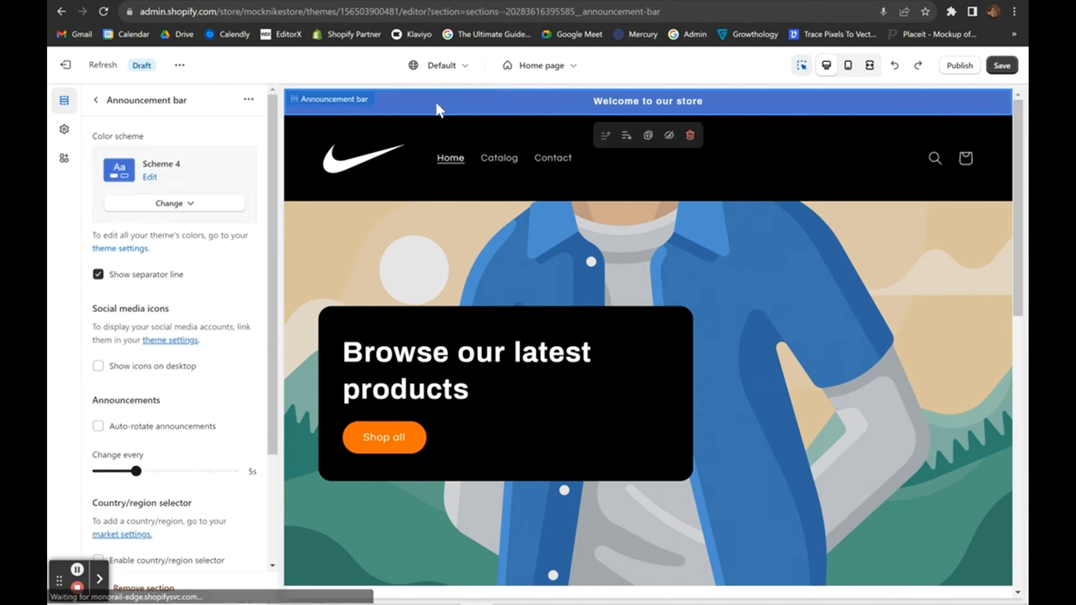
{"action": "left_click", "coordinate": [174, 207]}
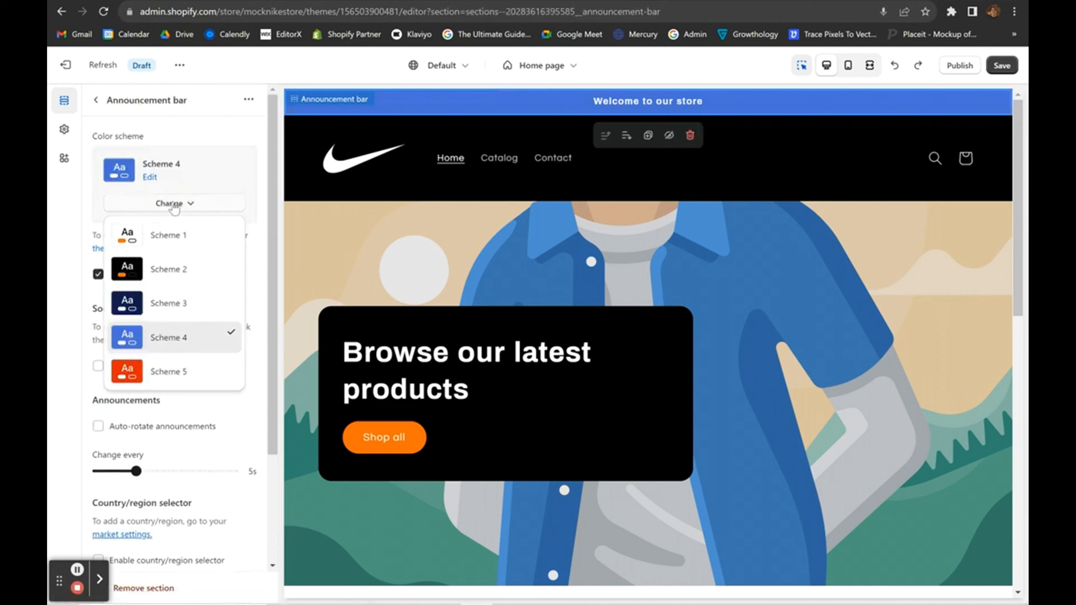
{"action": "left_click", "coordinate": [176, 234]}
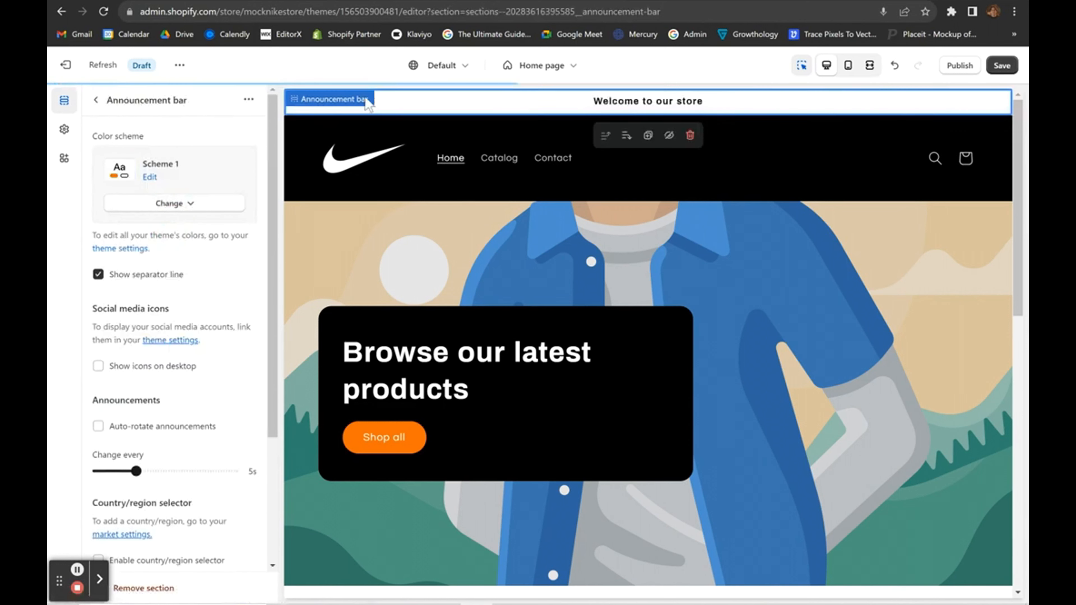
{"action": "left_click", "coordinate": [103, 108]}
Change the announcement text to 'NEW COLLECTION NOW LIVE' and link it to All products.
{"action": "left_click", "coordinate": [180, 173]}
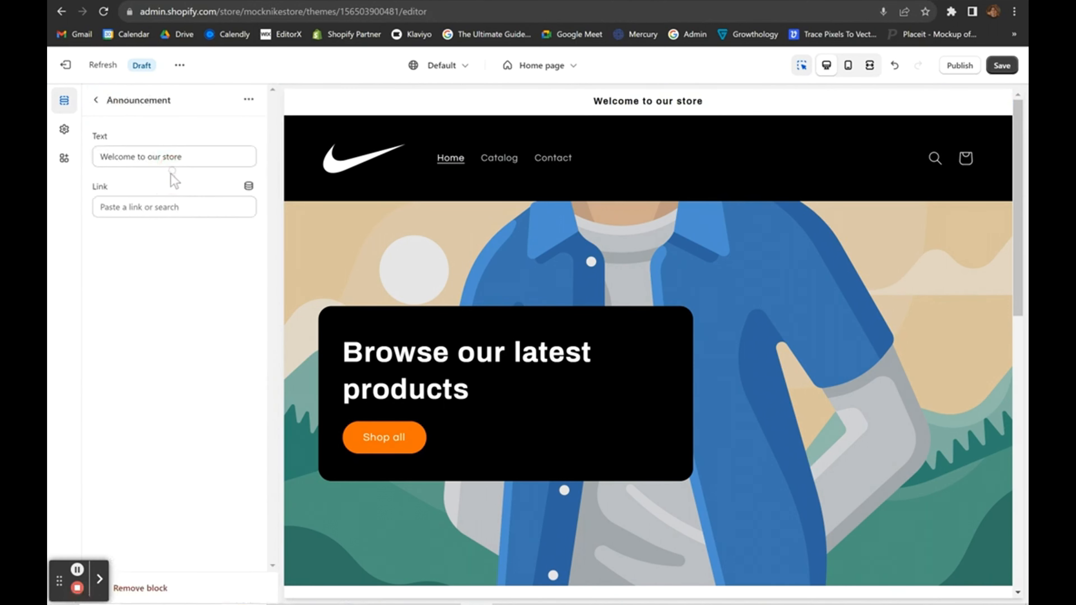
{"action": "triple_click", "coordinate": [214, 154]}
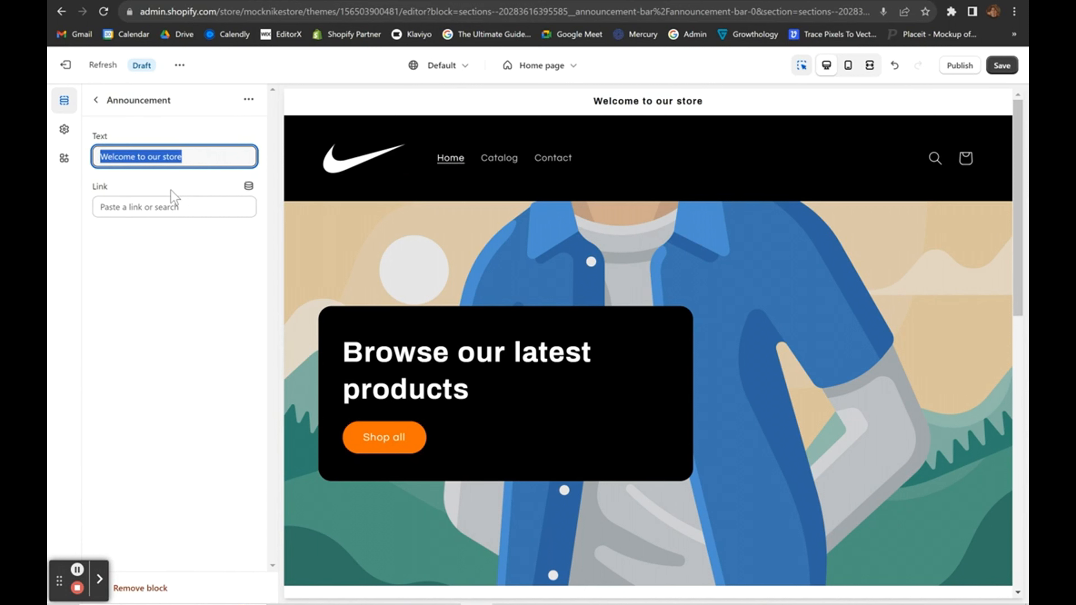
{"action": "type", "text": "NEW "}
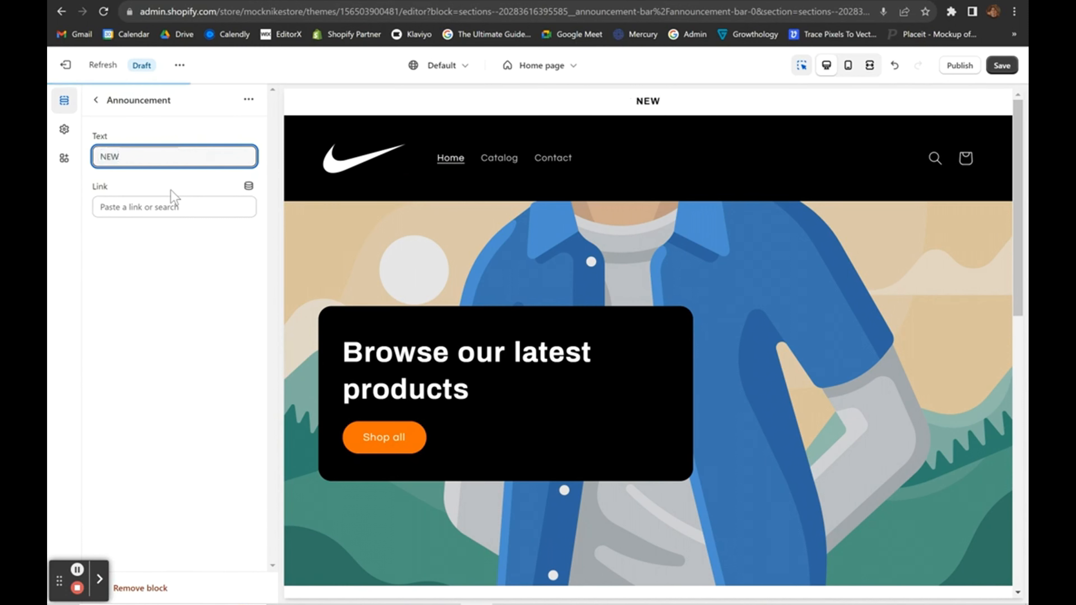
{"action": "type", "text": "COLLECTIO"}
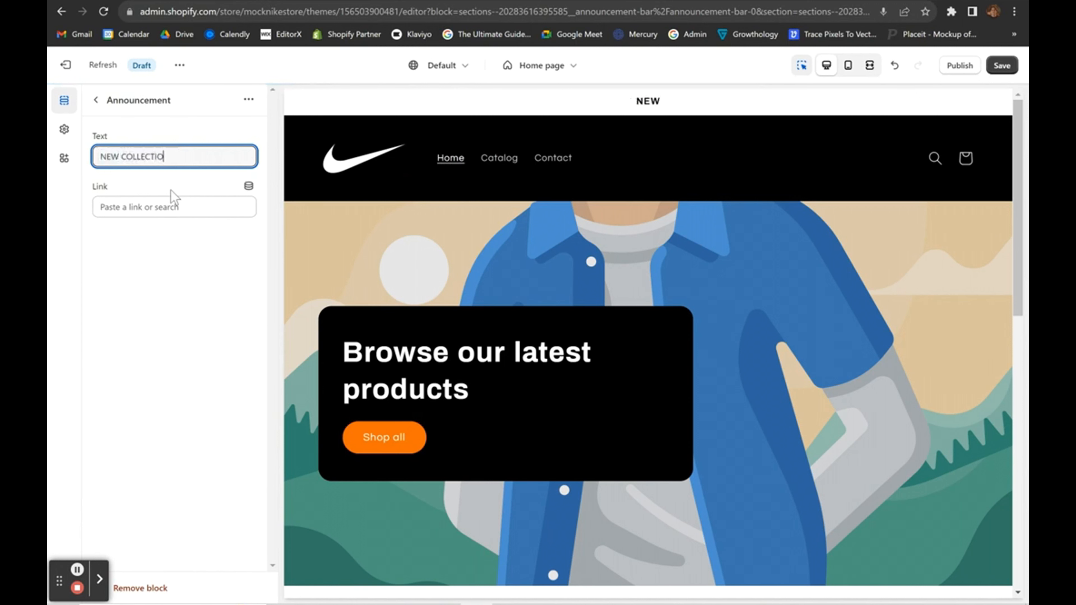
{"action": "type", "text": "N NOW LIVE"}
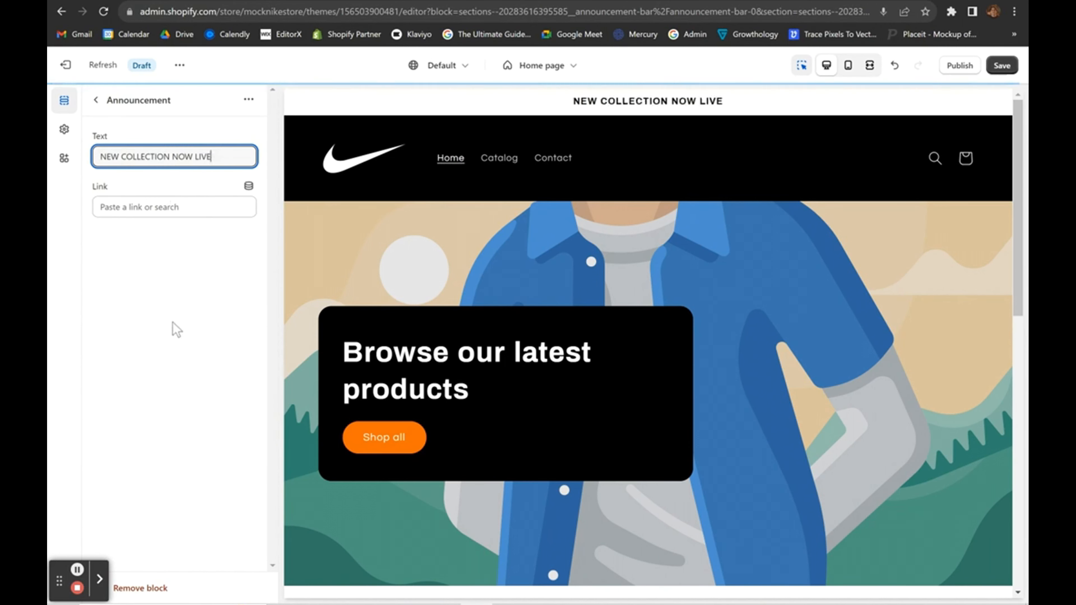
{"action": "left_click", "coordinate": [186, 211]}
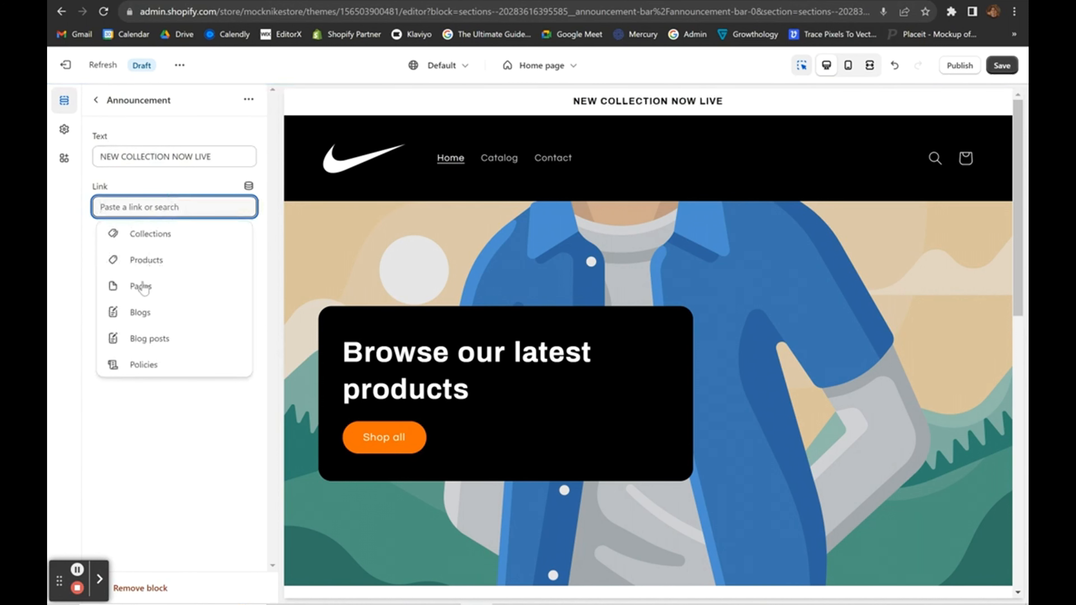
{"action": "left_click", "coordinate": [146, 260]}
{"action": "left_click", "coordinate": [156, 180]}
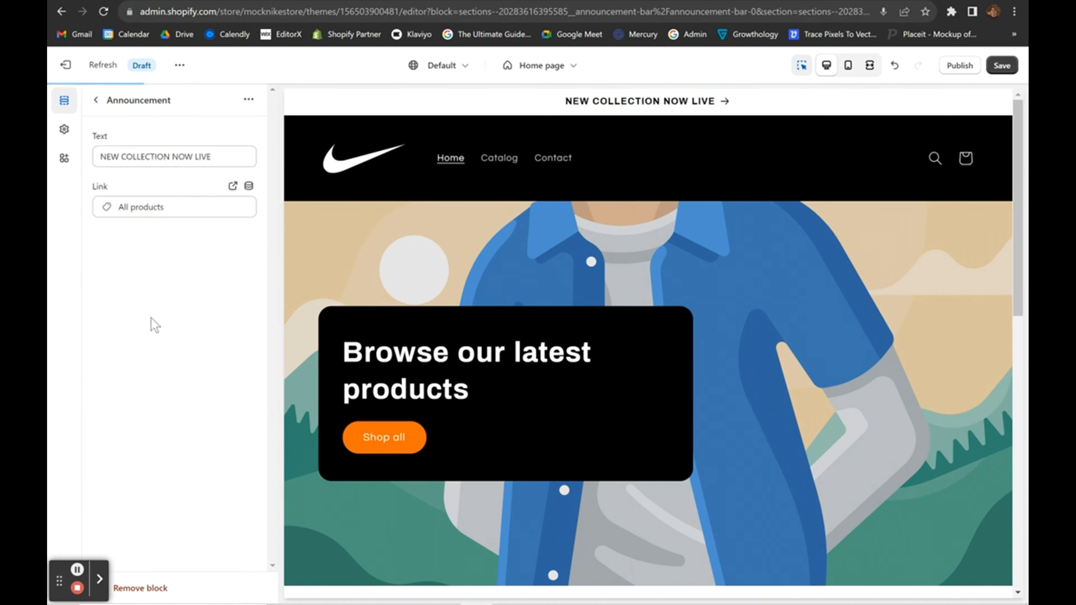
{"action": "left_click", "coordinate": [97, 100]}
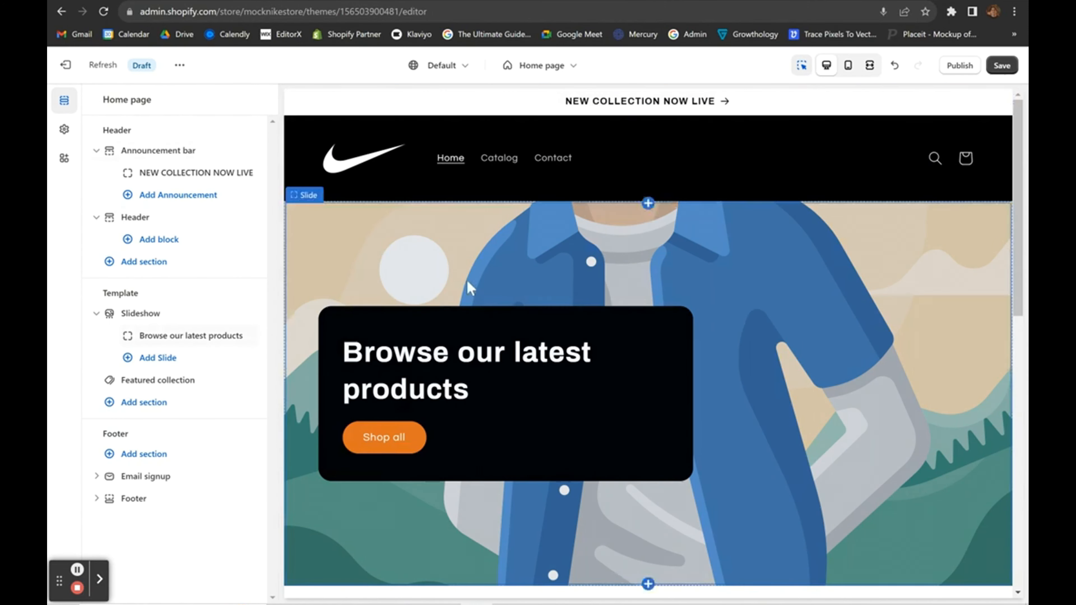
Delete the Slideshow section from the home page.
{"action": "scroll", "coordinate": [383, 320], "scroll_direction": "down", "scroll_amount": 1}
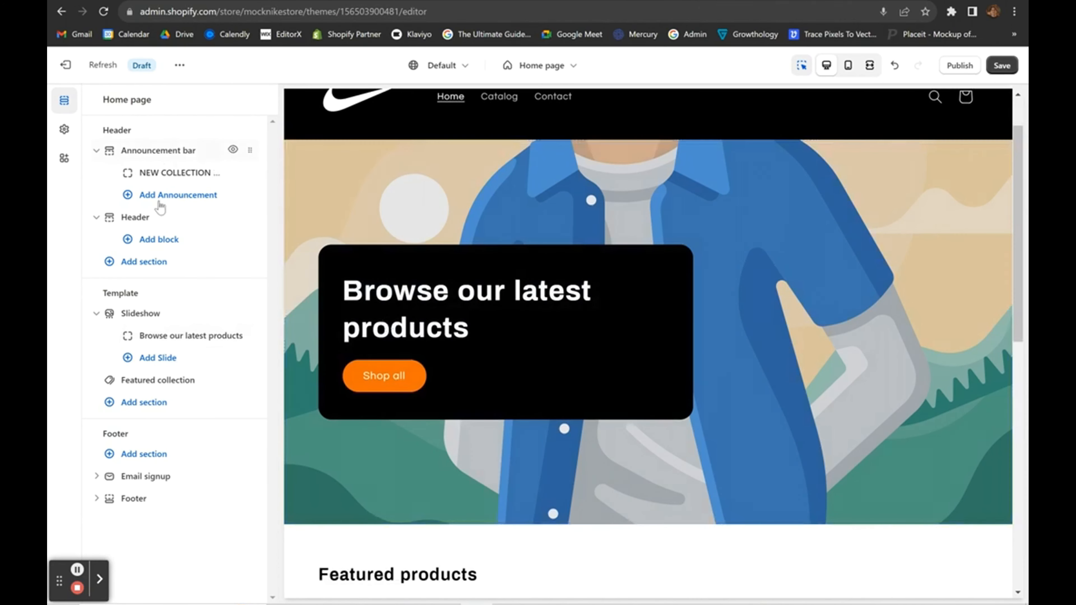
{"action": "scroll", "coordinate": [378, 204], "scroll_direction": "up", "scroll_amount": 1}
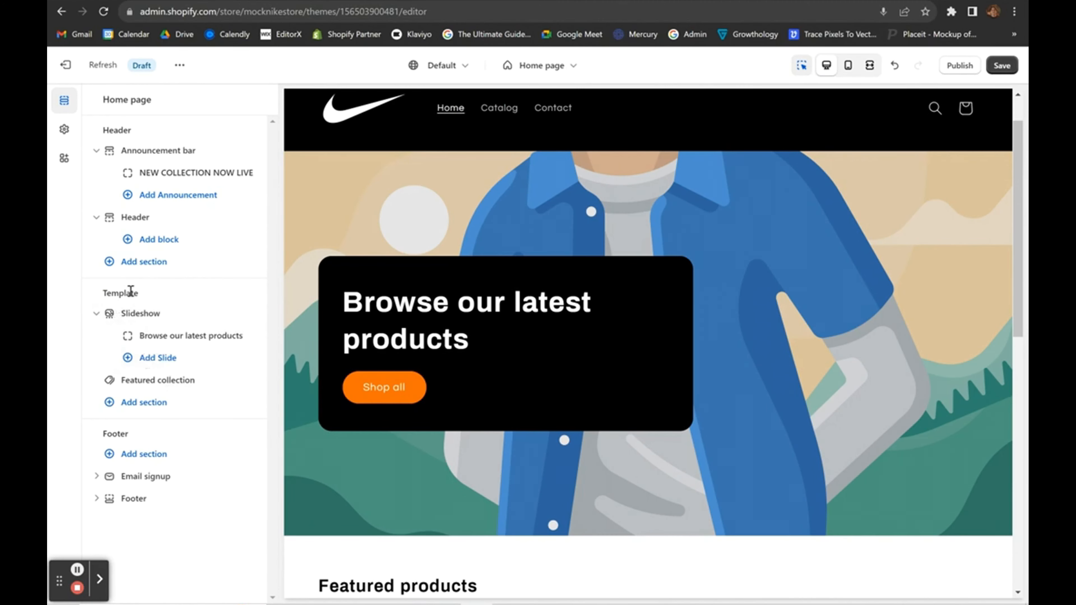
{"action": "left_click", "coordinate": [176, 314]}
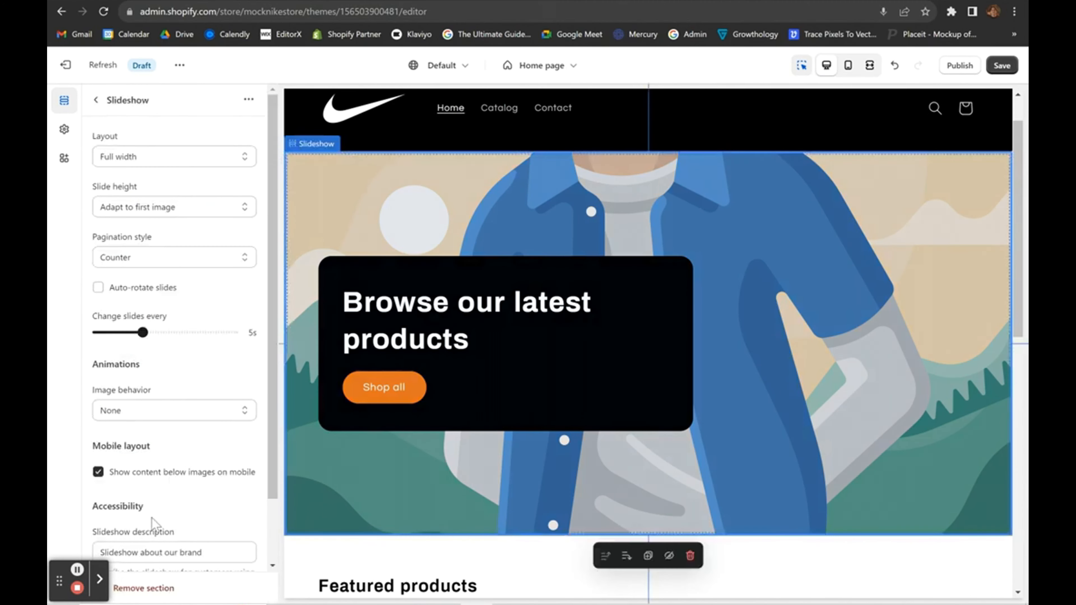
{"action": "left_click", "coordinate": [146, 590]}
{"action": "left_click", "coordinate": [171, 313]}
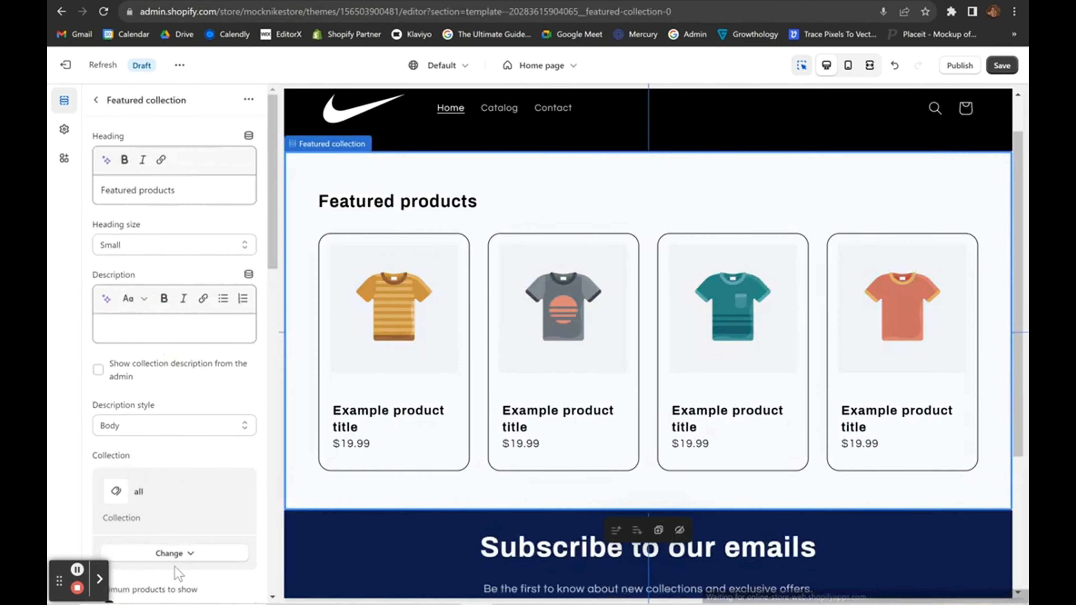
{"action": "scroll", "coordinate": [175, 574], "scroll_direction": "down", "scroll_amount": 15}
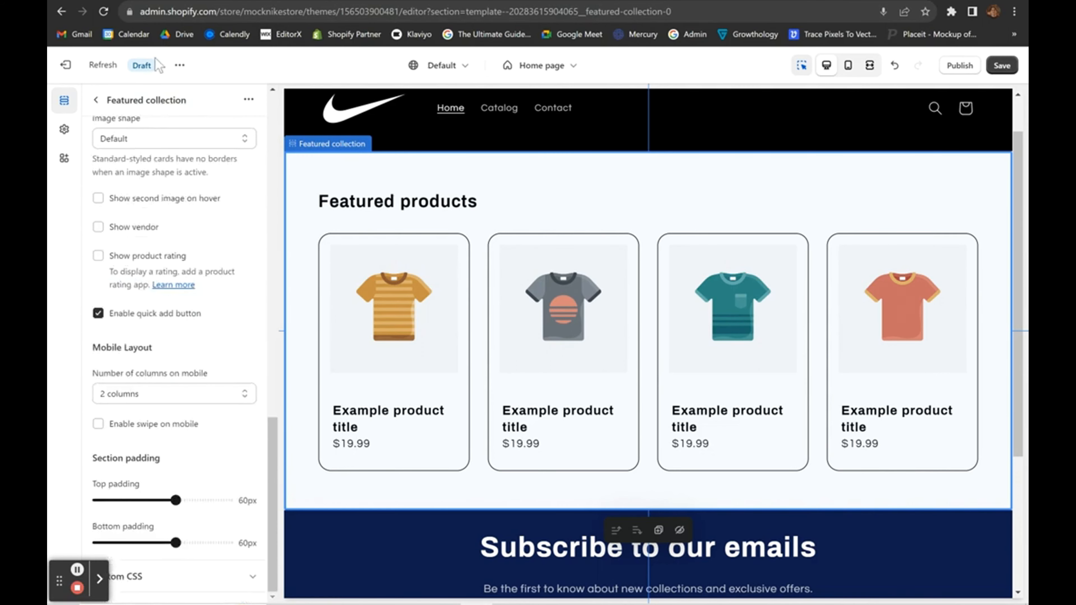
{"action": "scroll", "coordinate": [169, 297], "scroll_direction": "up", "scroll_amount": 10}
{"action": "left_click", "coordinate": [96, 100]}
Hide the Featured collection and Email signup sections on the home page.
{"action": "left_click", "coordinate": [162, 309]}
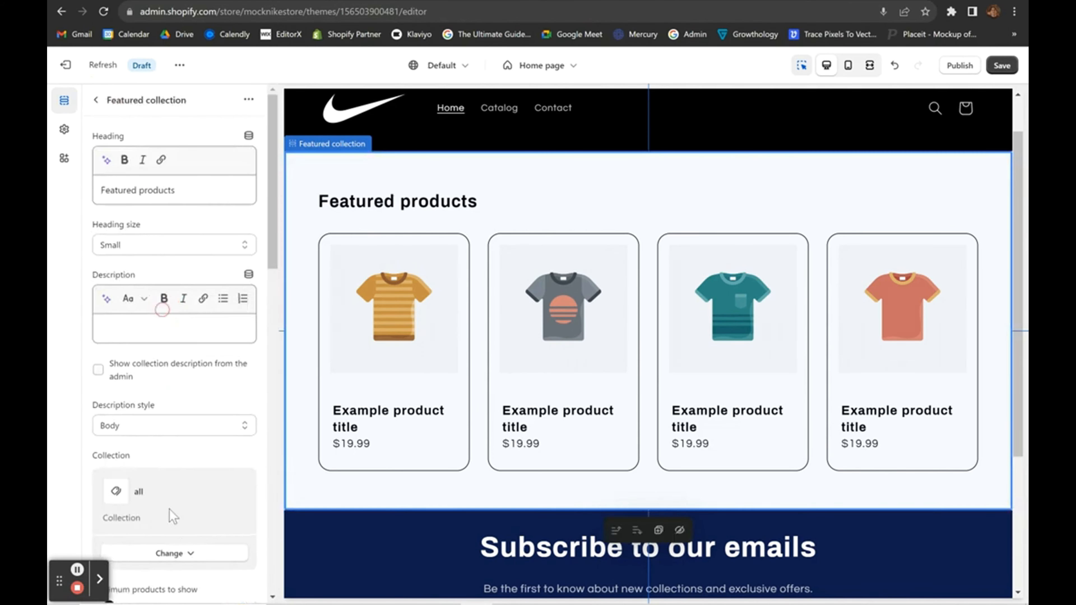
{"action": "scroll", "coordinate": [171, 517], "scroll_direction": "down", "scroll_amount": 15}
{"action": "scroll", "coordinate": [178, 199], "scroll_direction": "up", "scroll_amount": 10}
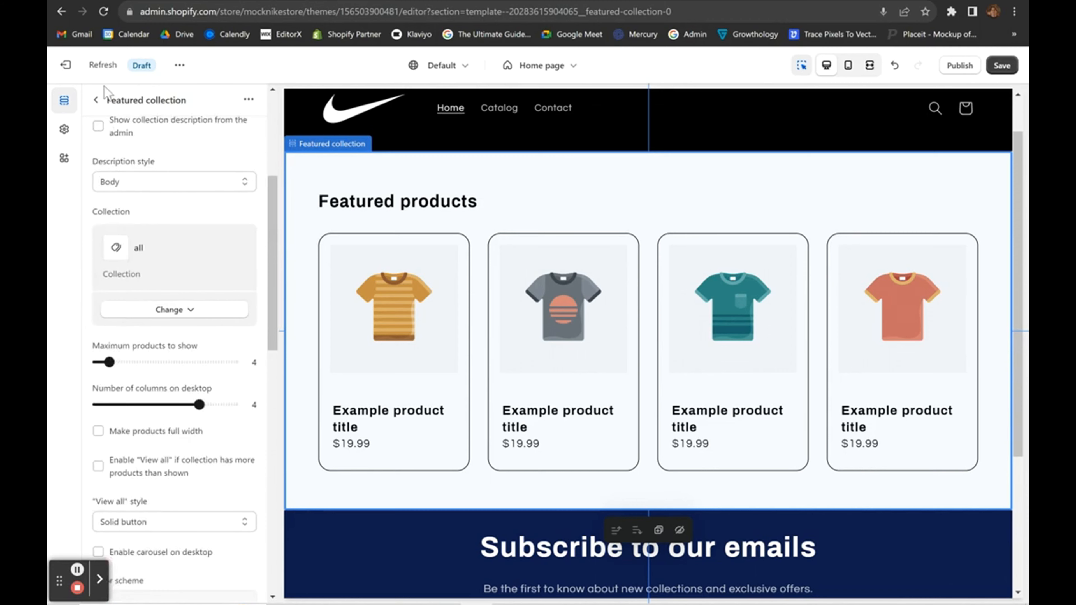
{"action": "left_click", "coordinate": [96, 100]}
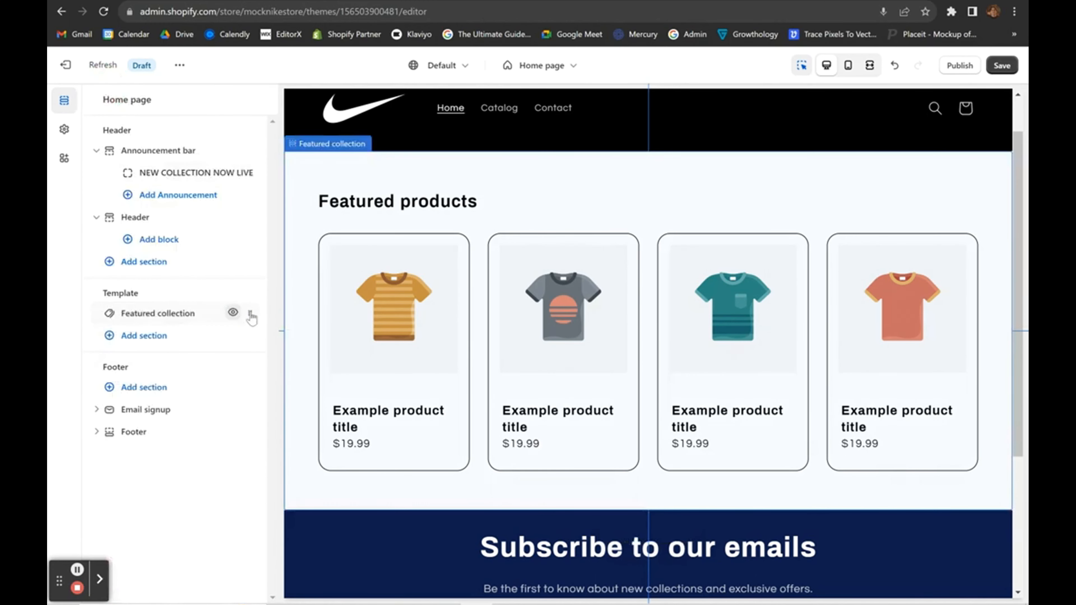
{"action": "left_click", "coordinate": [232, 312]}
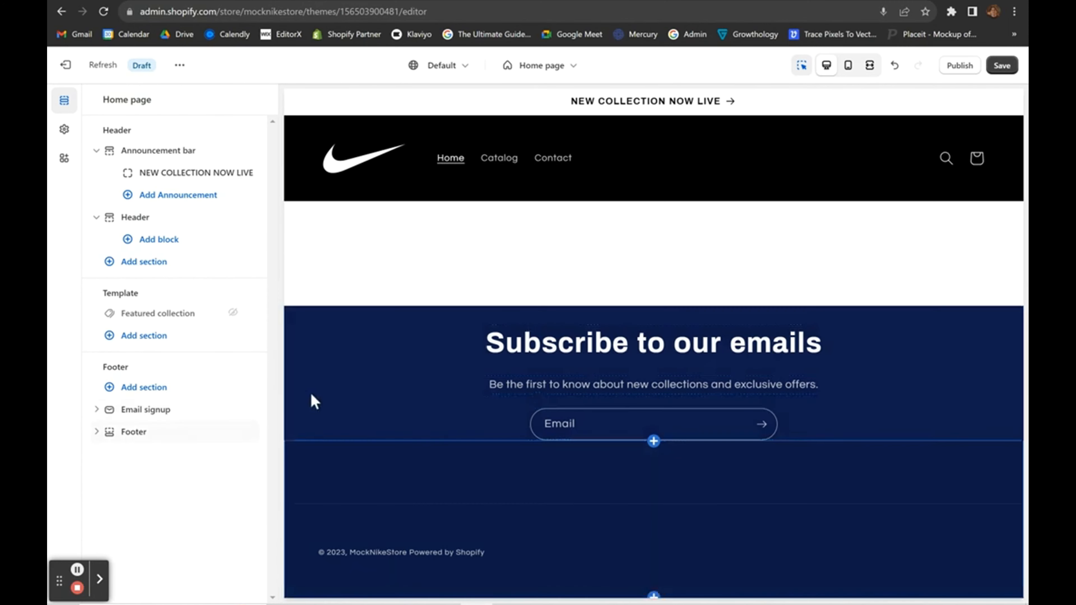
{"action": "left_click", "coordinate": [232, 409]}
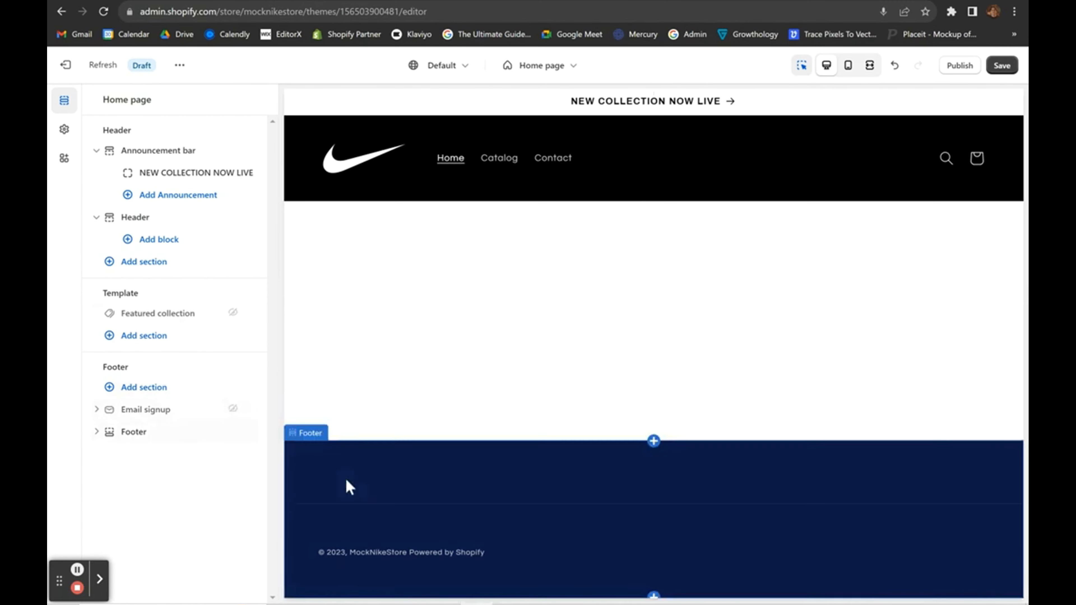
Set the footer's colour scheme to black Scheme 2.
{"action": "left_click", "coordinate": [307, 482]}
{"action": "left_click", "coordinate": [194, 208]}
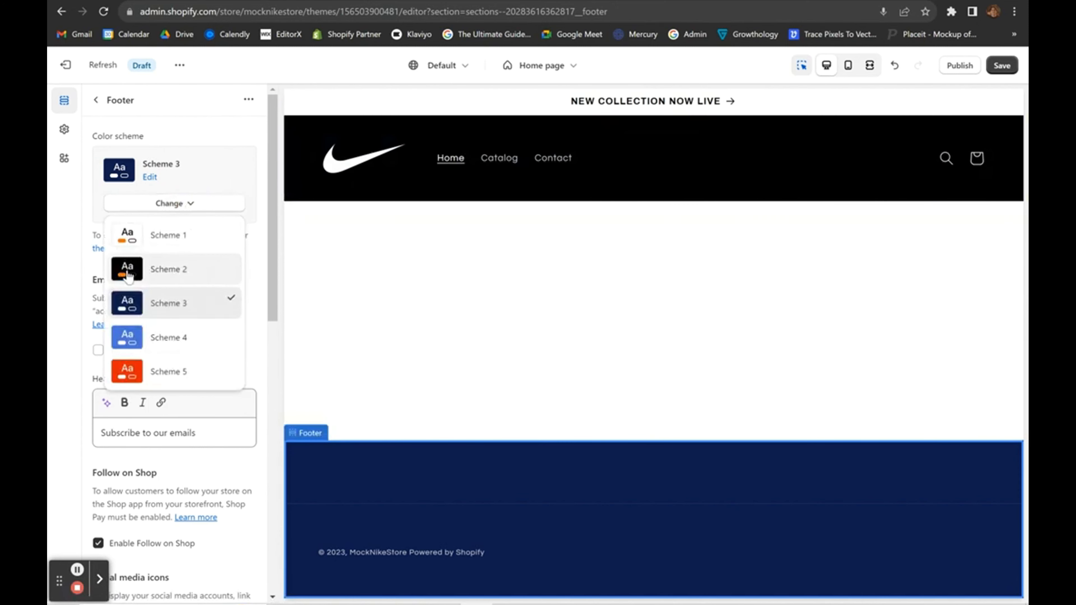
{"action": "left_click", "coordinate": [161, 269]}
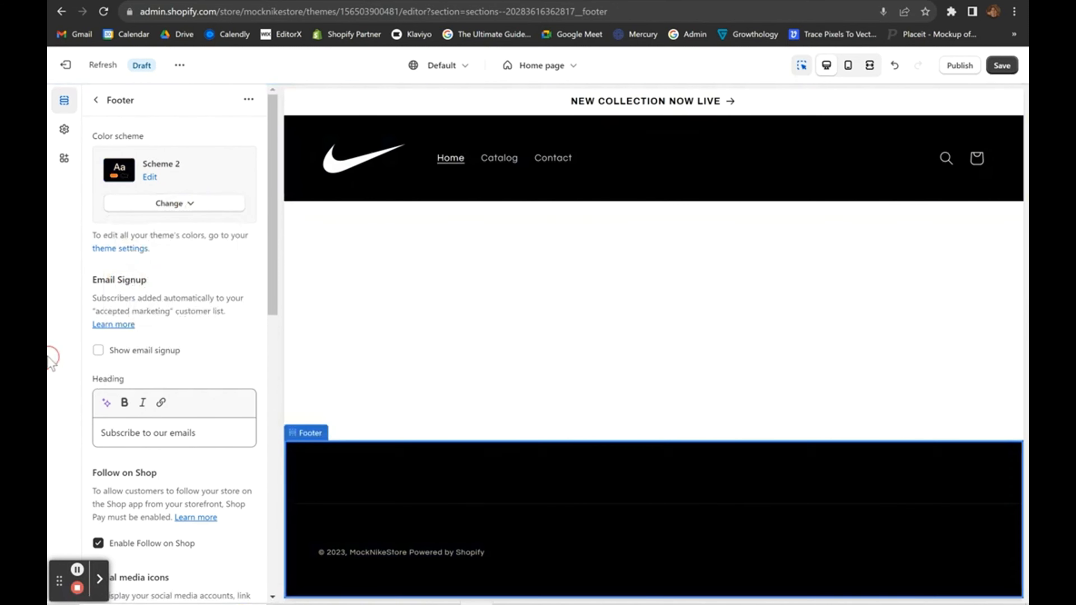
{"action": "left_click", "coordinate": [96, 100]}
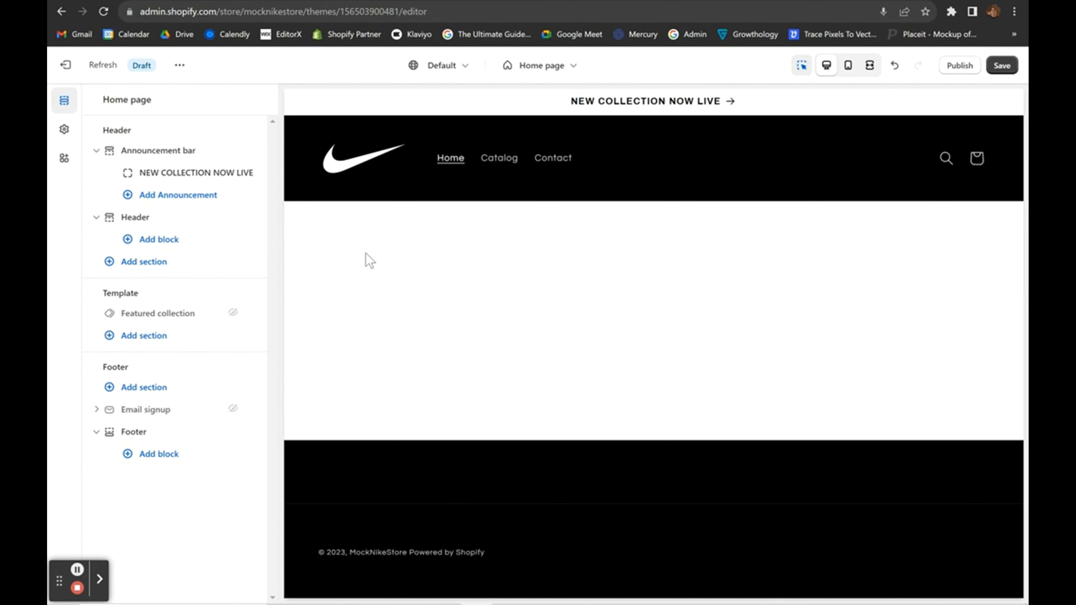
Add an Image banner section to the home page template.
{"action": "left_click", "coordinate": [149, 335]}
{"action": "scroll", "coordinate": [316, 417], "scroll_direction": "down", "scroll_amount": 3}
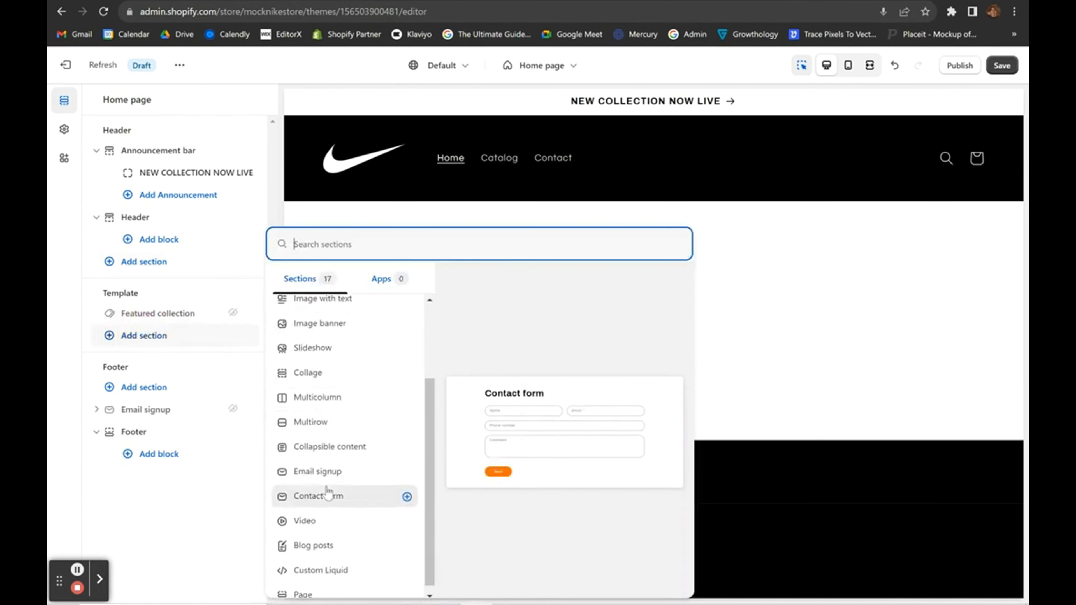
{"action": "scroll", "coordinate": [335, 495], "scroll_direction": "up", "scroll_amount": 3}
{"action": "left_click", "coordinate": [58, 340]}
{"action": "left_click", "coordinate": [129, 337]}
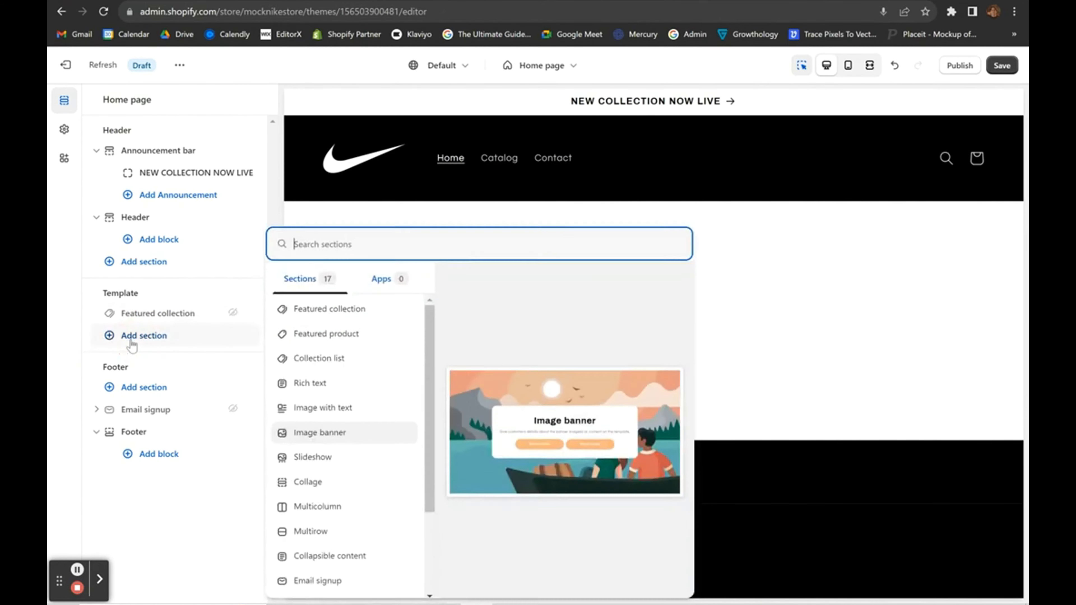
{"action": "scroll", "coordinate": [314, 429], "scroll_direction": "down", "scroll_amount": 1}
{"action": "left_click", "coordinate": [315, 410]}
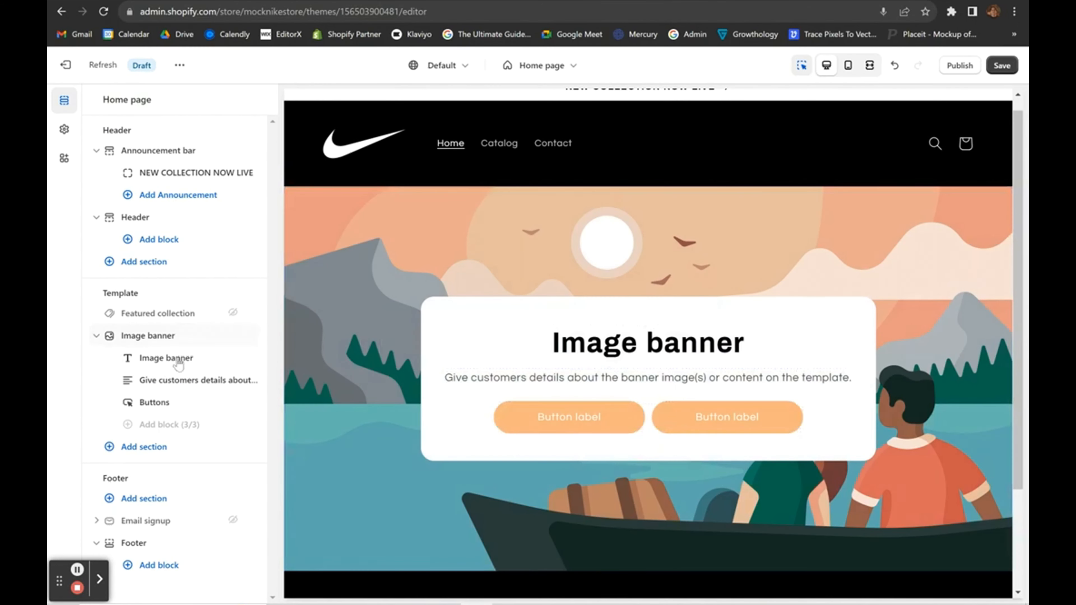
Hide the banner's heading, text and Buttons blocks.
{"action": "left_click", "coordinate": [232, 359]}
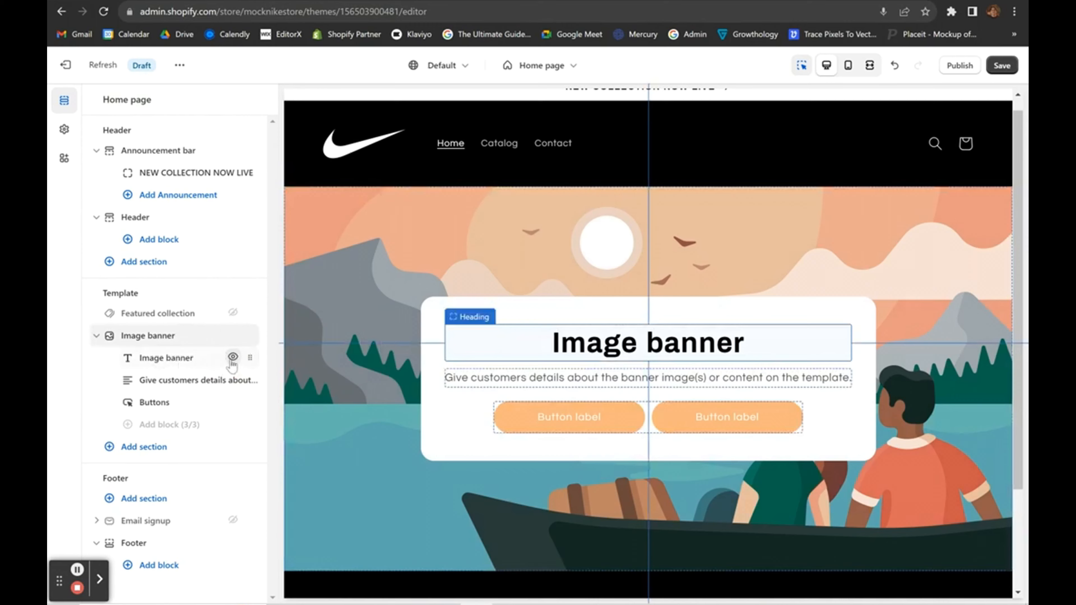
{"action": "left_click", "coordinate": [233, 380]}
{"action": "left_click", "coordinate": [232, 401]}
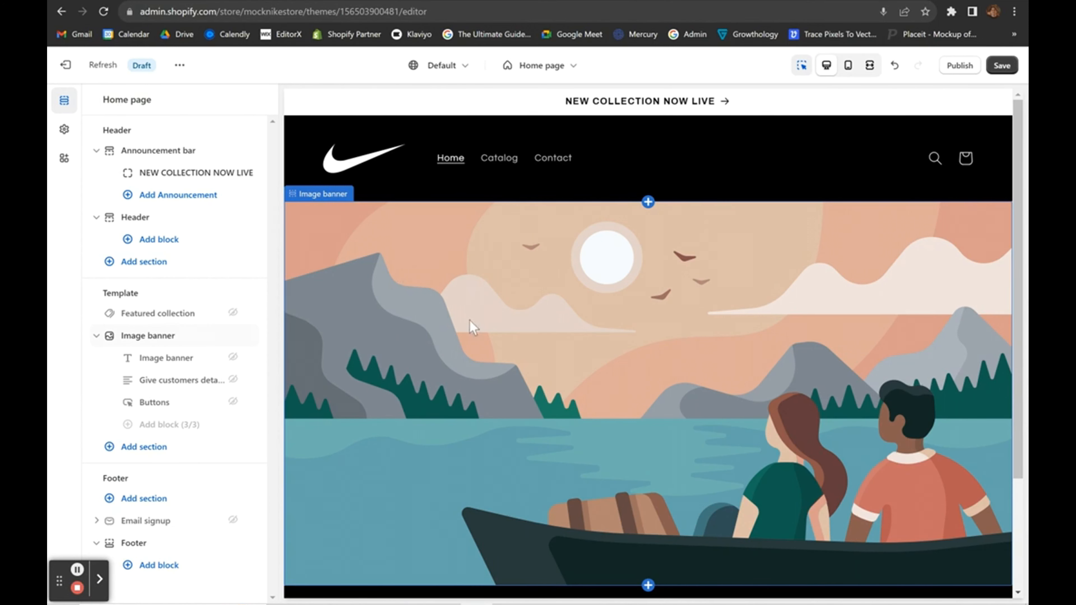
Upload the Nike 'class of 2023' collage and use it as the banner's first image.
{"action": "left_click", "coordinate": [149, 335]}
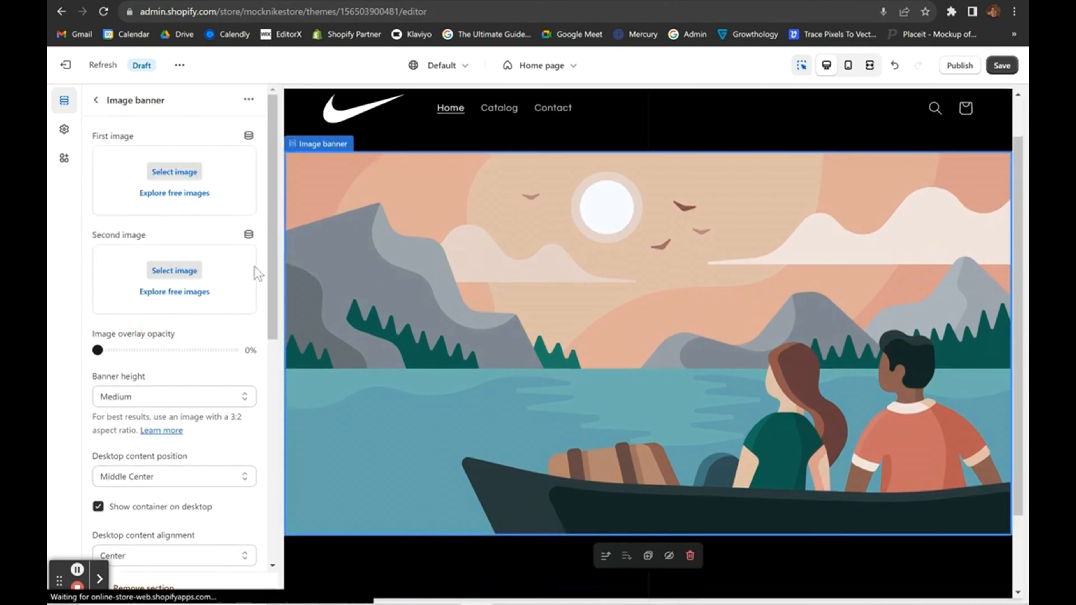
{"action": "left_click", "coordinate": [174, 171]}
{"action": "left_click", "coordinate": [483, 197]}
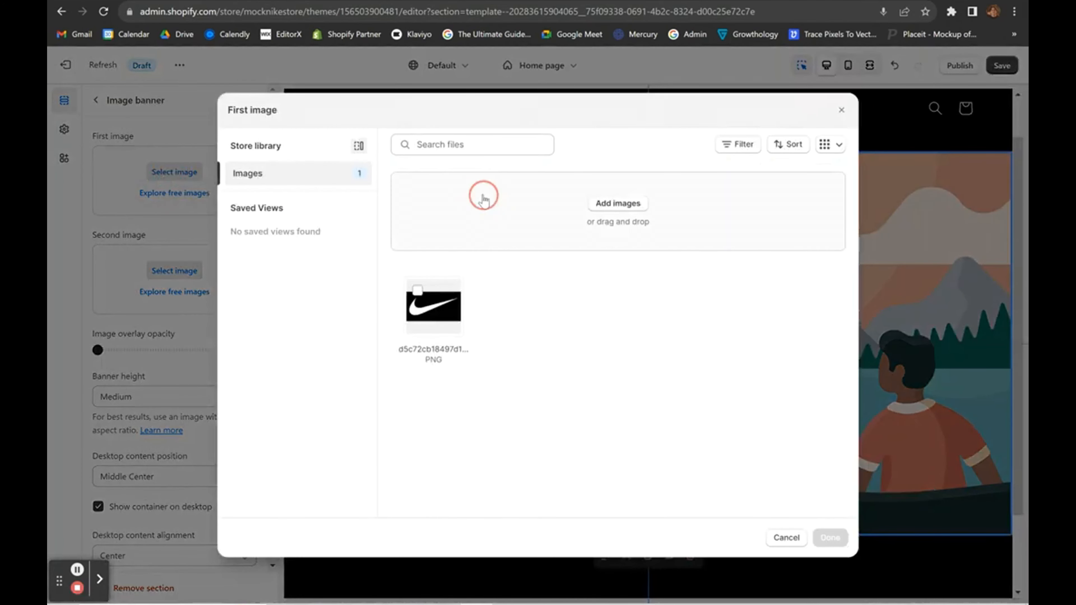
{"action": "left_click", "coordinate": [176, 95]}
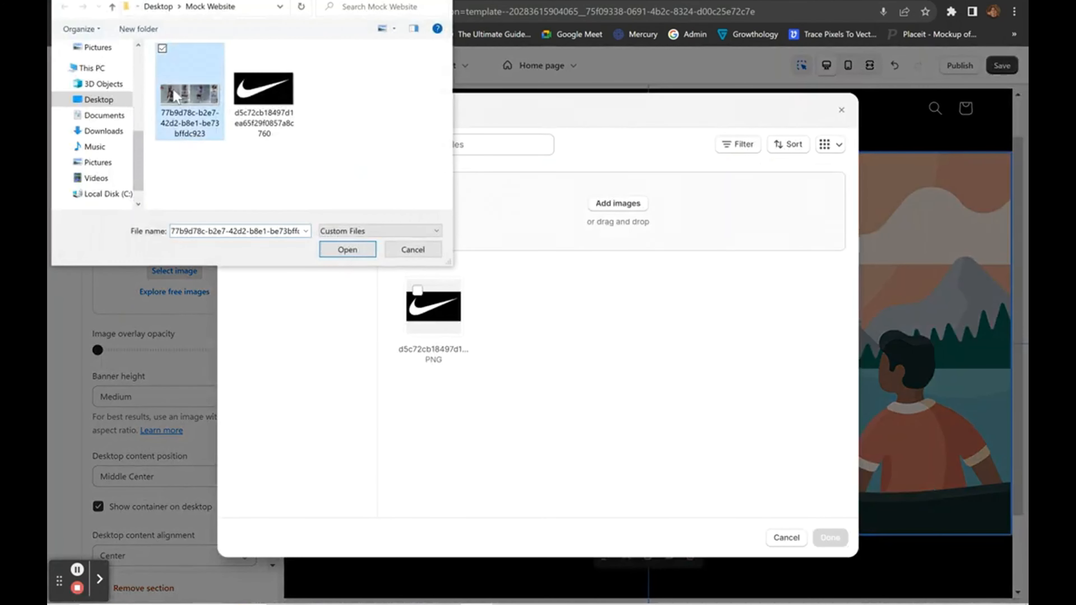
{"action": "left_click", "coordinate": [332, 245]}
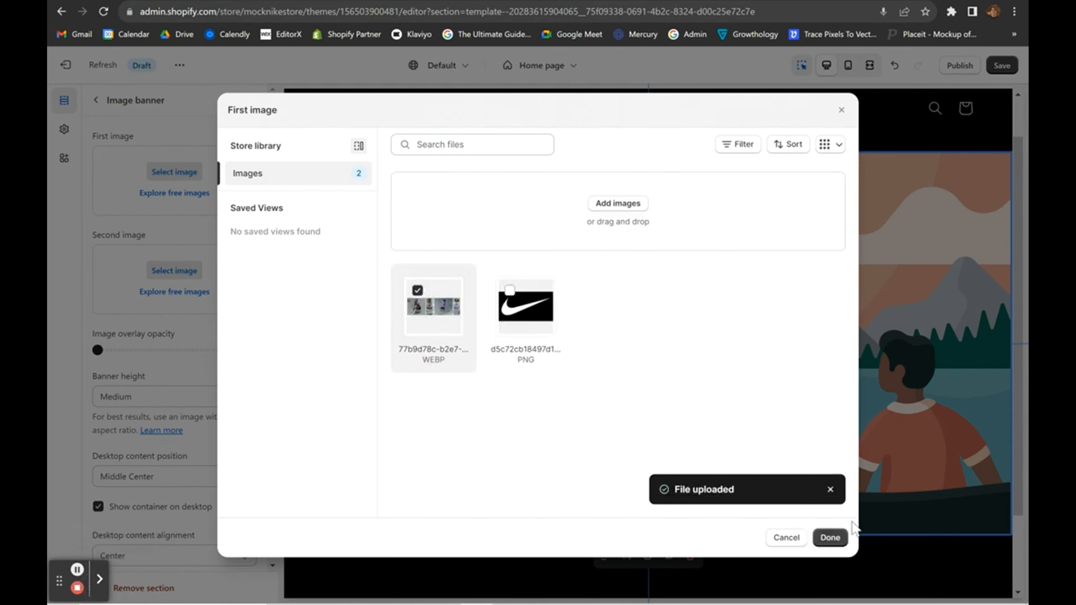
{"action": "left_click", "coordinate": [831, 537]}
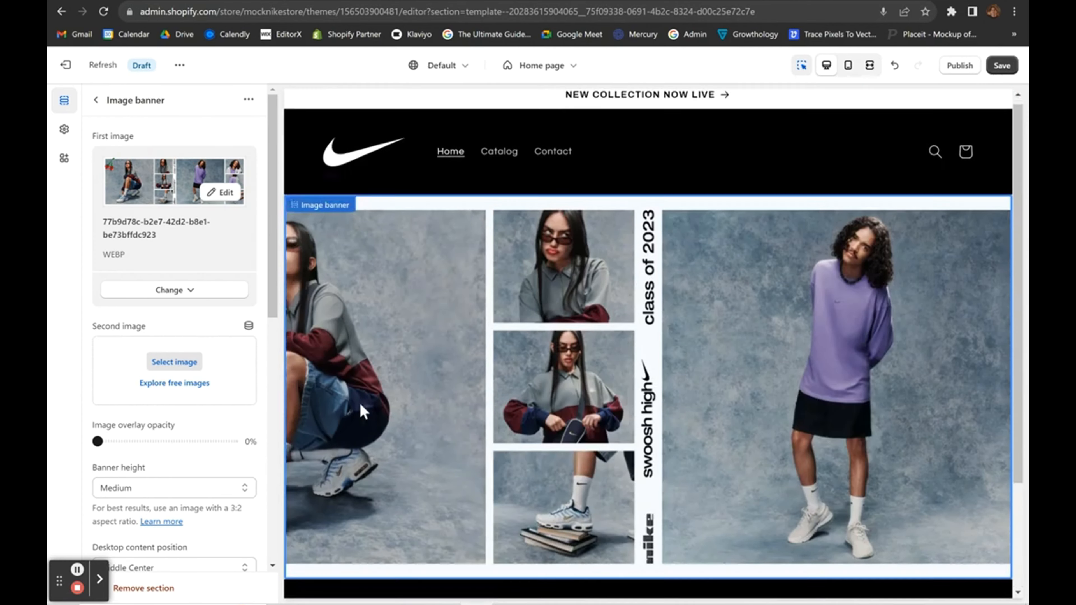
Set Banner height to Adapt to first image and check mobile and desktop previews.
{"action": "scroll", "coordinate": [161, 499], "scroll_direction": "down", "scroll_amount": 5}
{"action": "left_click", "coordinate": [143, 292]}
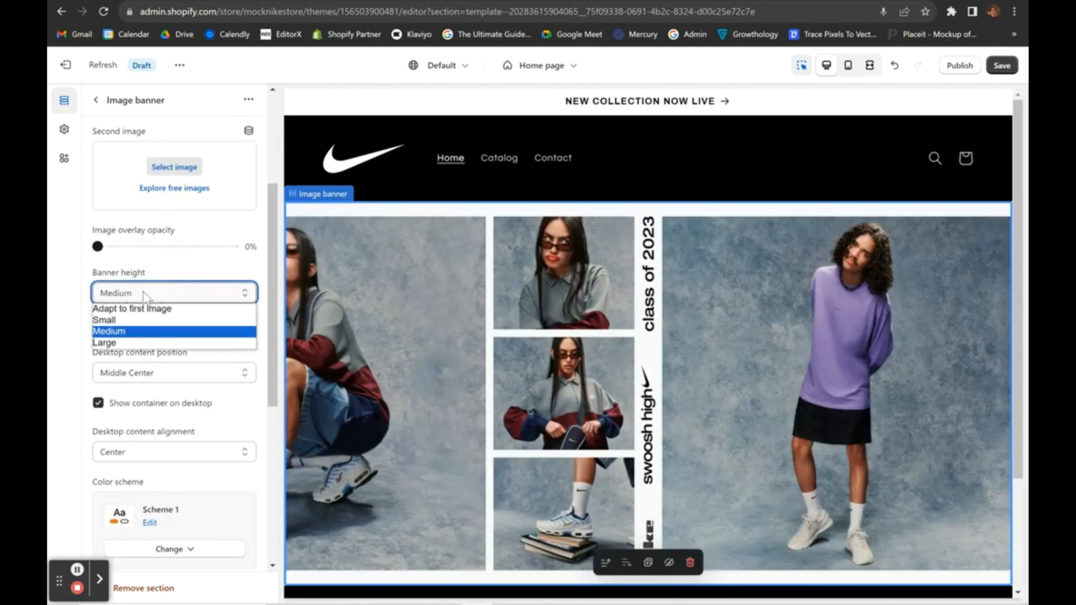
{"action": "left_click", "coordinate": [148, 309]}
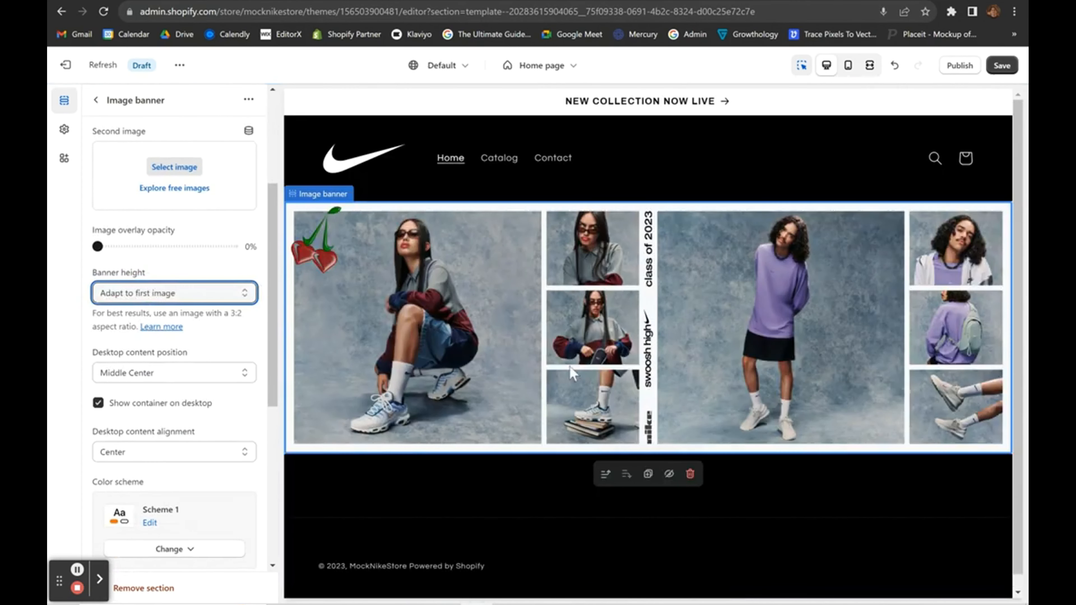
{"action": "left_click", "coordinate": [847, 65]}
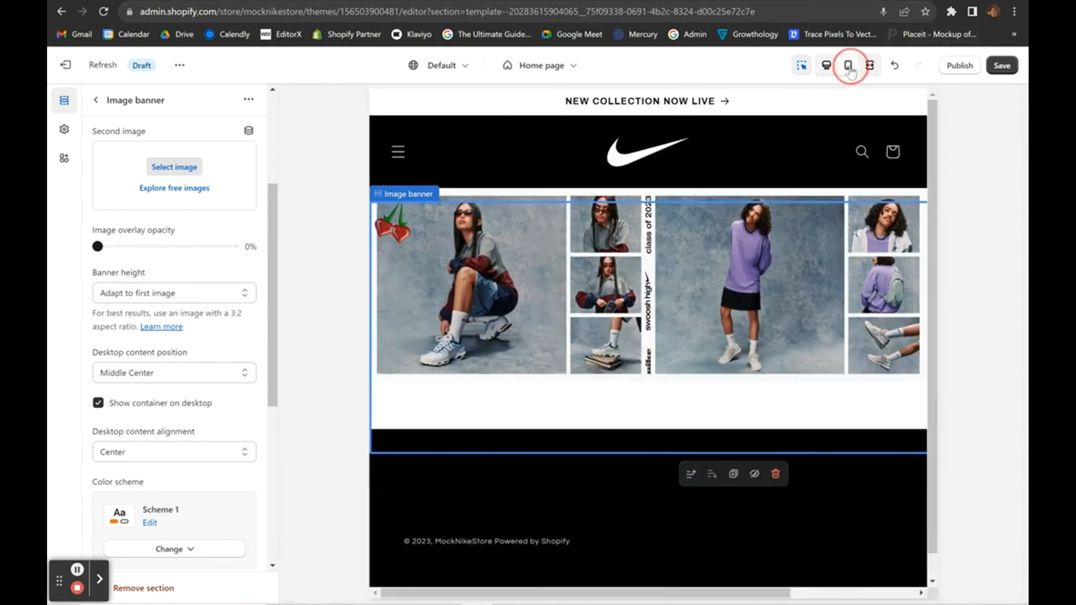
{"action": "left_click", "coordinate": [825, 68]}
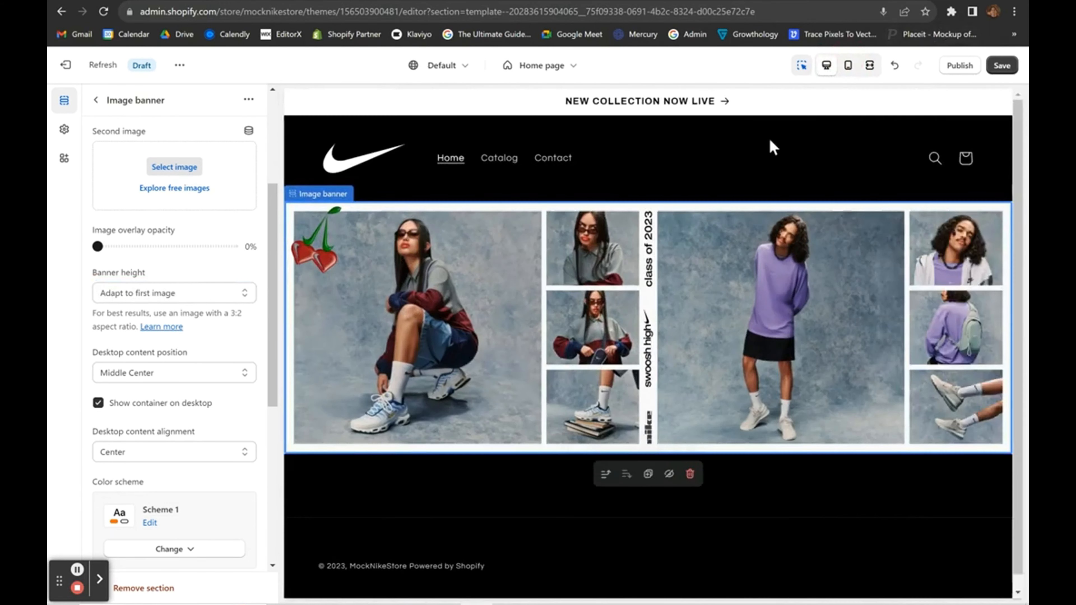
{"action": "left_click", "coordinate": [96, 100]}
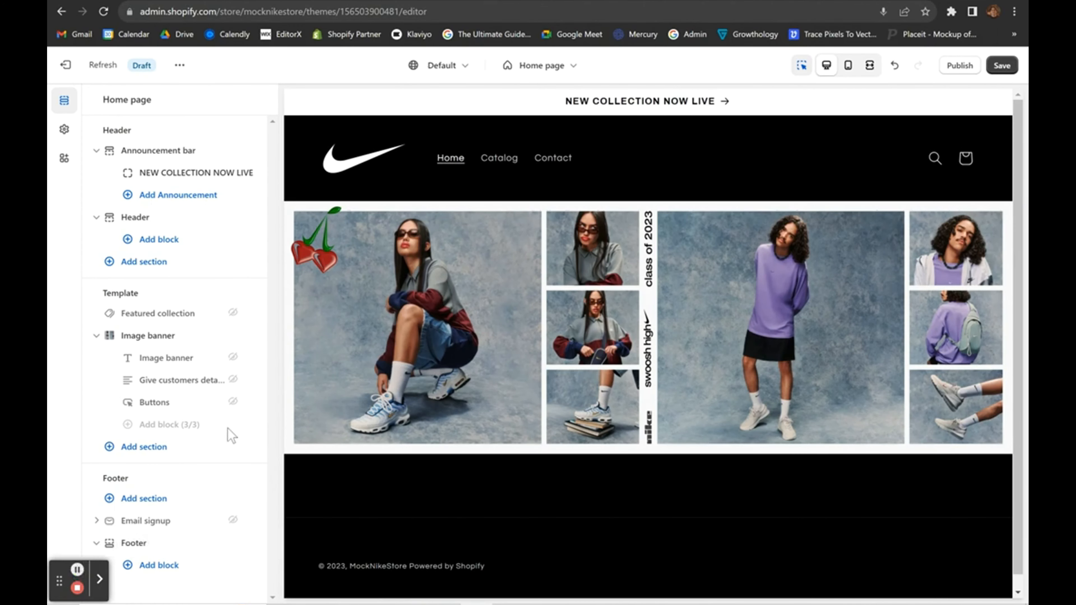
Add a Featured collection section below the Image banner.
{"action": "scroll", "coordinate": [394, 472], "scroll_direction": "down", "scroll_amount": 1}
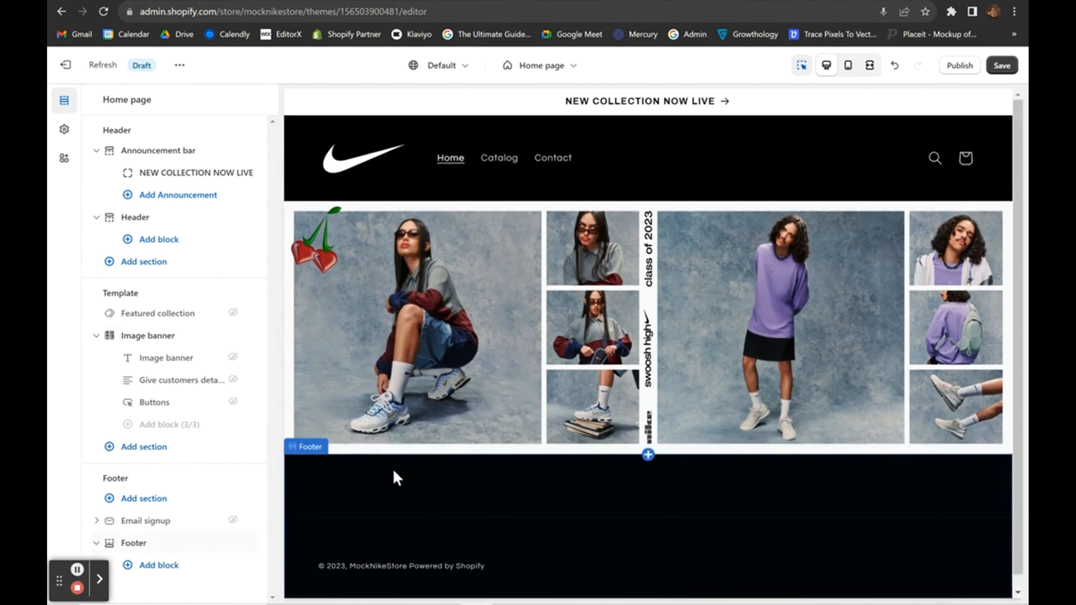
{"action": "left_click", "coordinate": [143, 447]}
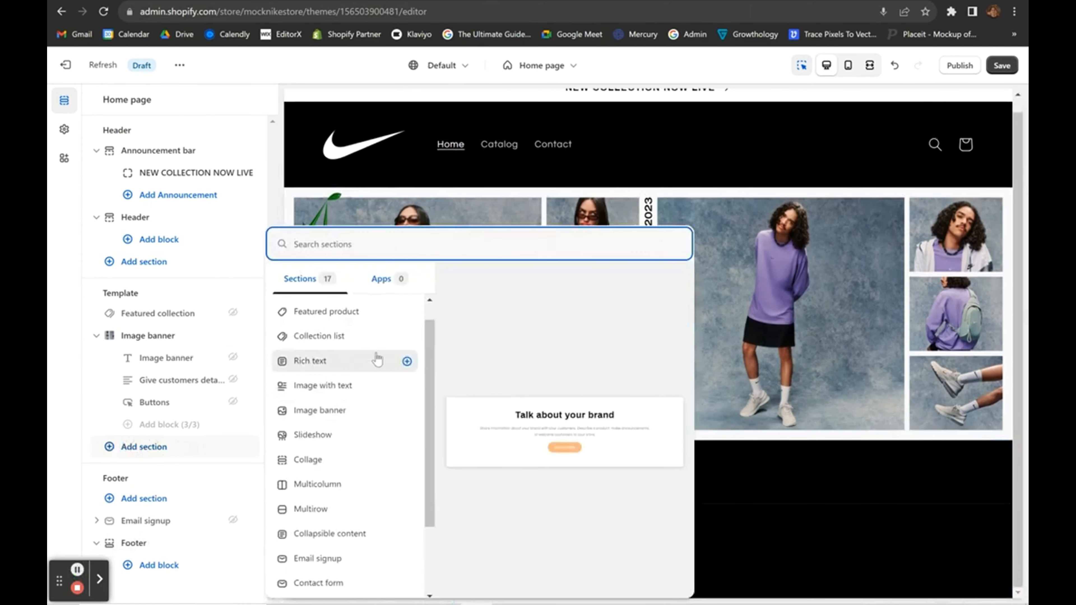
{"action": "scroll", "coordinate": [329, 474], "scroll_direction": "down", "scroll_amount": 2}
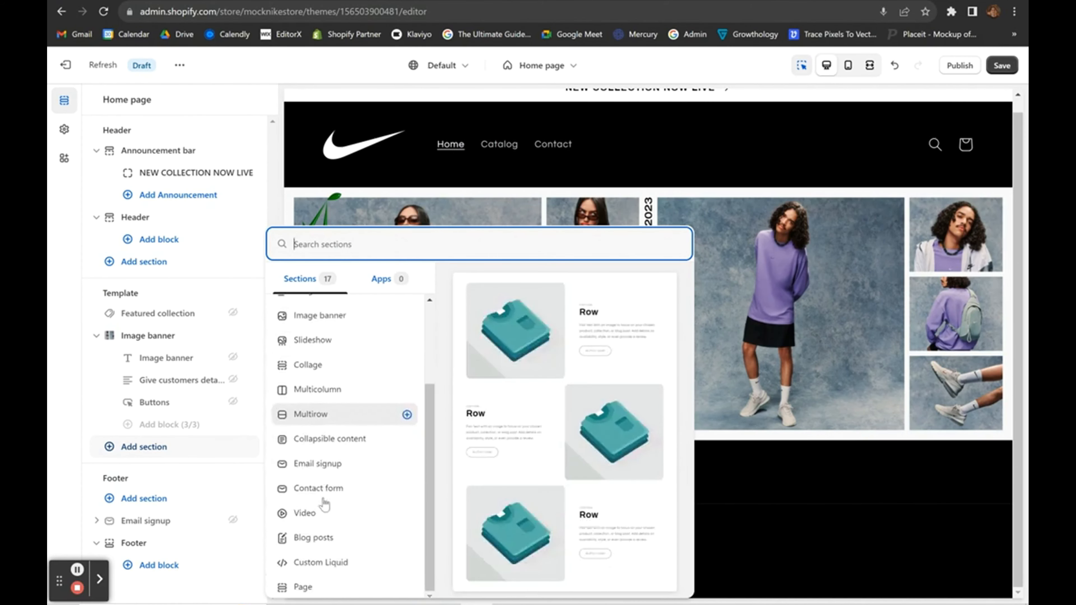
{"action": "scroll", "coordinate": [324, 504], "scroll_direction": "up", "scroll_amount": 3}
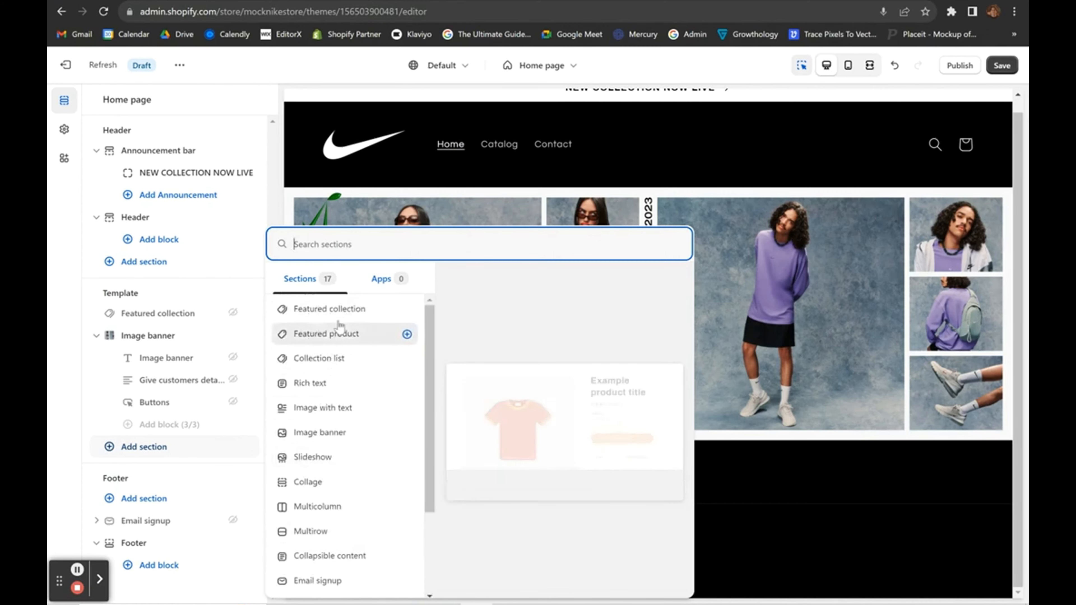
{"action": "left_click", "coordinate": [344, 309]}
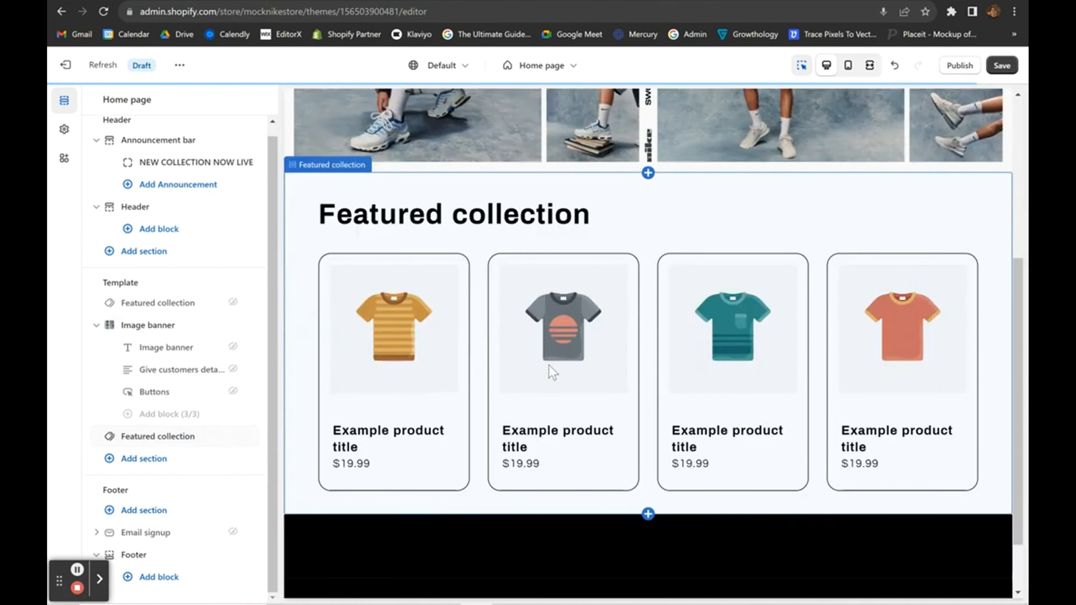
Clear the Featured collection section's heading text.
{"action": "left_click", "coordinate": [643, 279]}
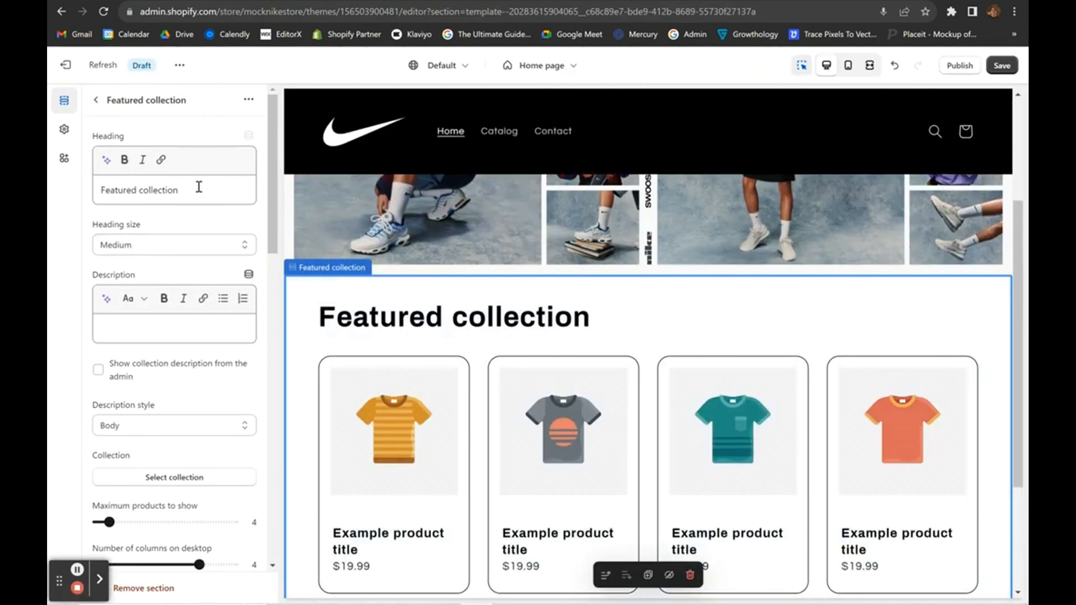
{"action": "left_click", "coordinate": [199, 186]}
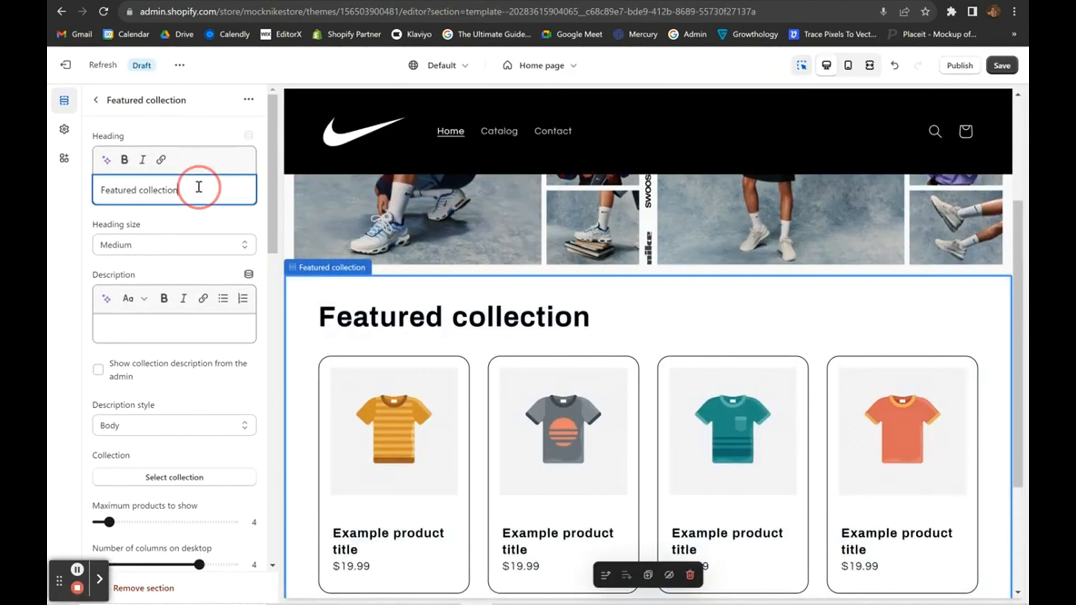
{"action": "triple_click", "coordinate": [199, 186]}
{"action": "key", "text": "BackSpace"}
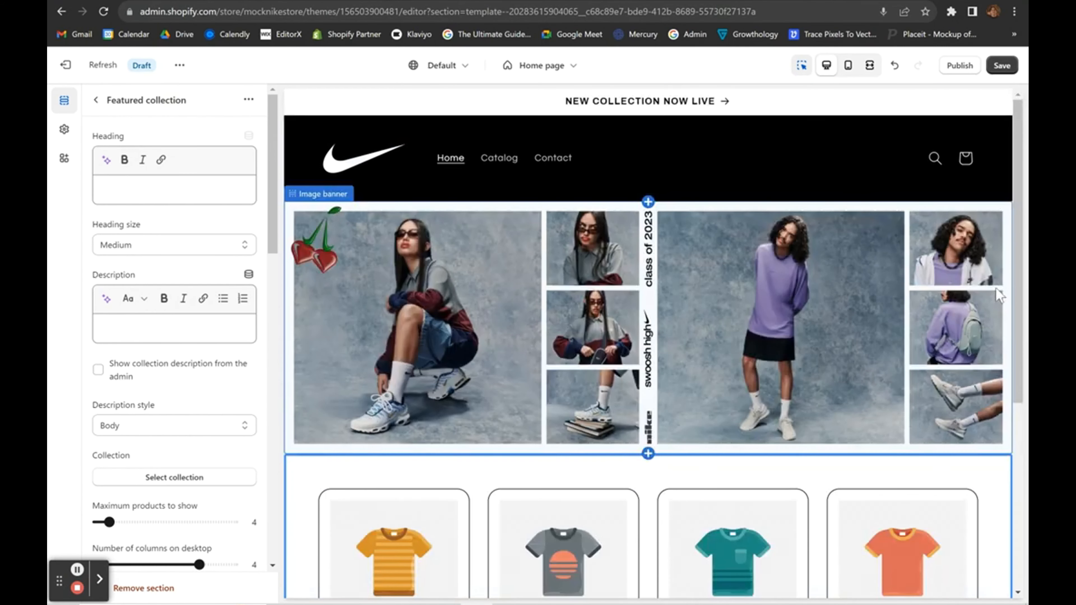
Set the header's Desktop logo position to Middle center.
{"action": "left_click", "coordinate": [607, 183]}
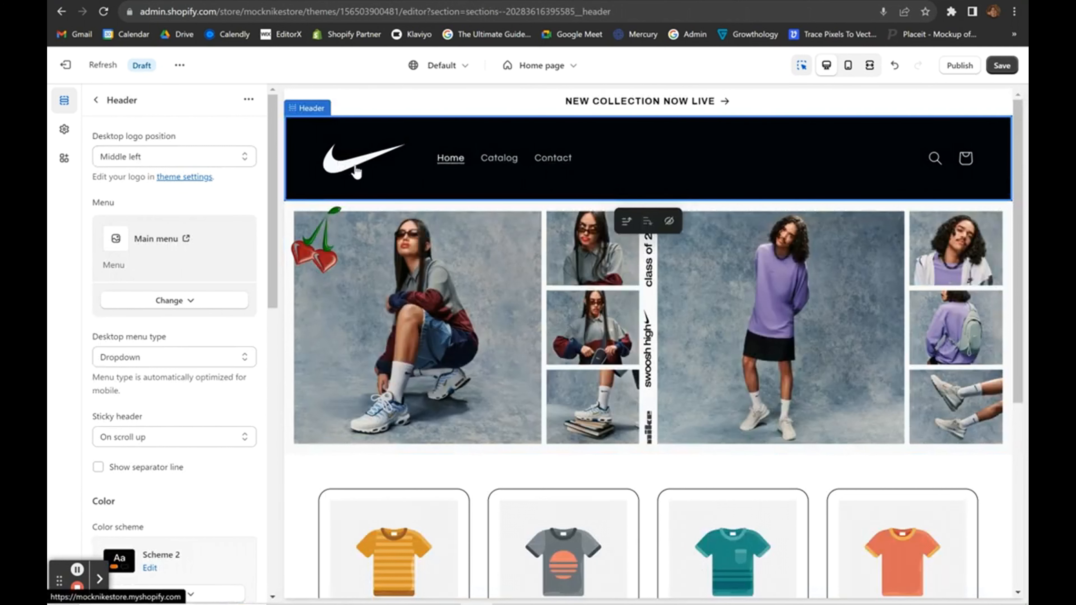
{"action": "left_click", "coordinate": [186, 161]}
{"action": "left_click", "coordinate": [142, 206]}
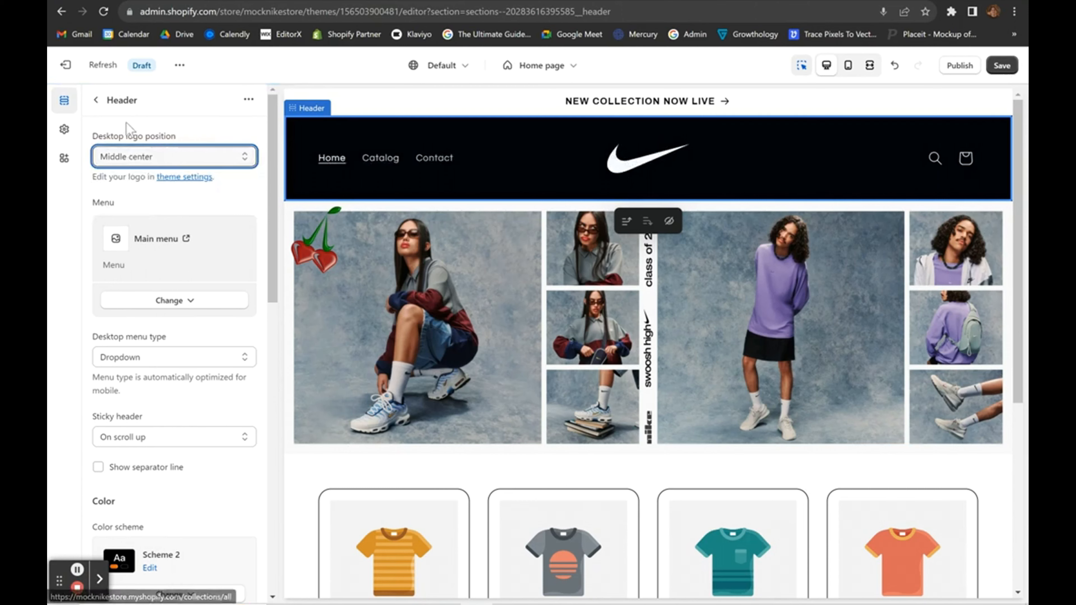
{"action": "left_click", "coordinate": [96, 100]}
Open the section picker to add a section after the featured collection.
{"action": "scroll", "coordinate": [585, 296], "scroll_direction": "down", "scroll_amount": 3}
{"action": "scroll", "coordinate": [584, 297], "scroll_direction": "down", "scroll_amount": 2}
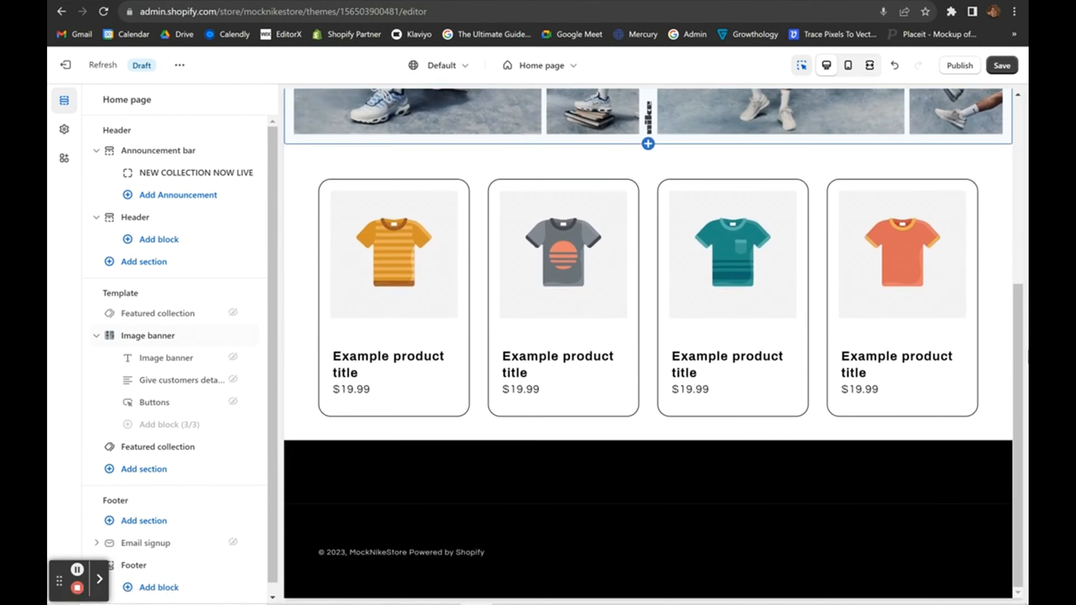
{"action": "scroll", "coordinate": [407, 360], "scroll_direction": "up", "scroll_amount": 6}
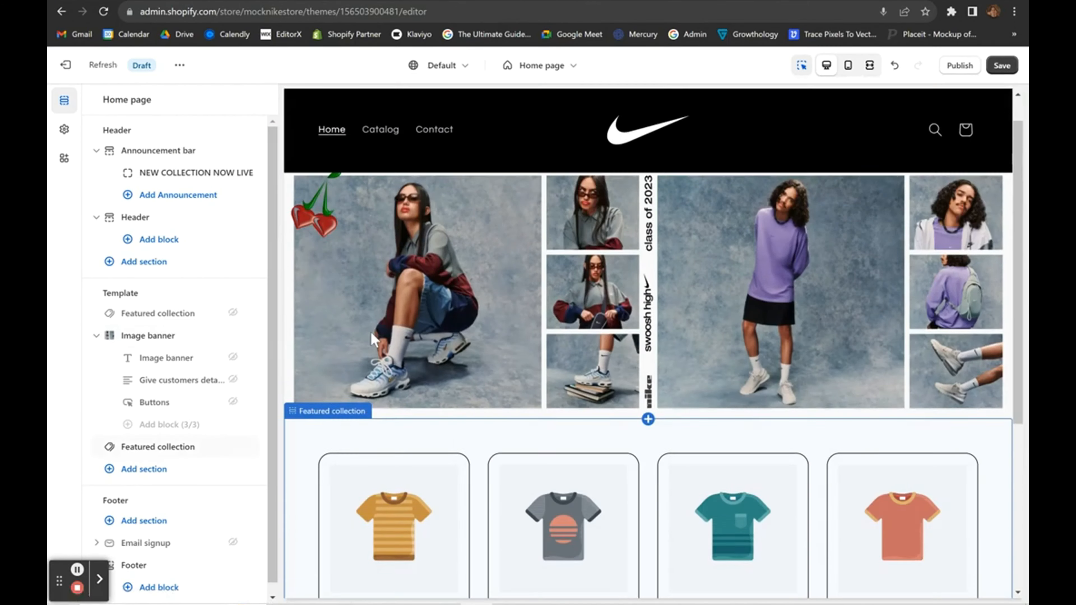
{"action": "scroll", "coordinate": [491, 487], "scroll_direction": "down", "scroll_amount": 7}
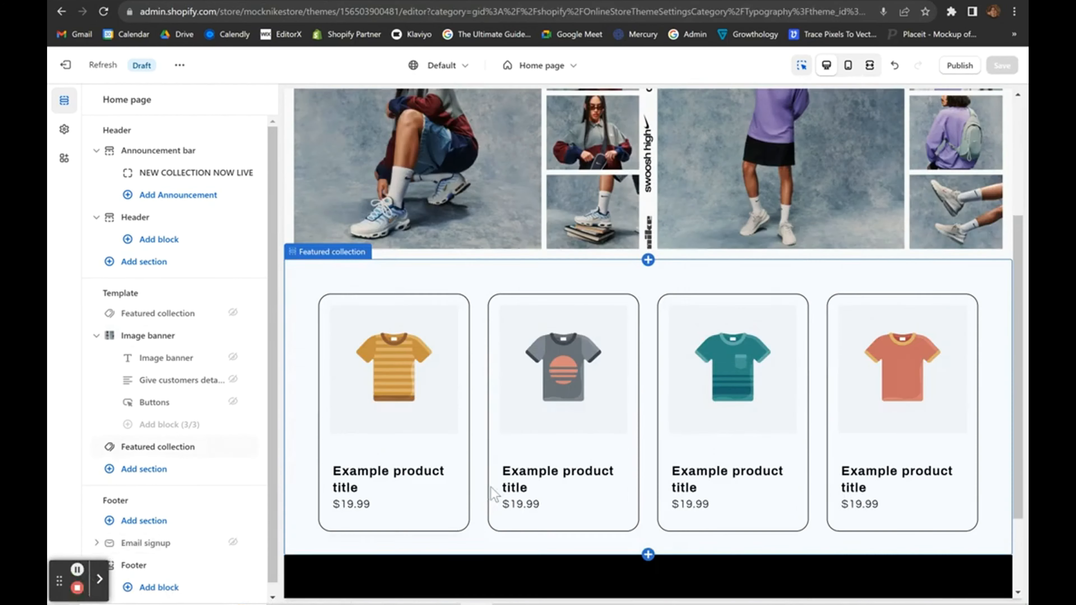
{"action": "scroll", "coordinate": [187, 482], "scroll_direction": "down", "scroll_amount": 1}
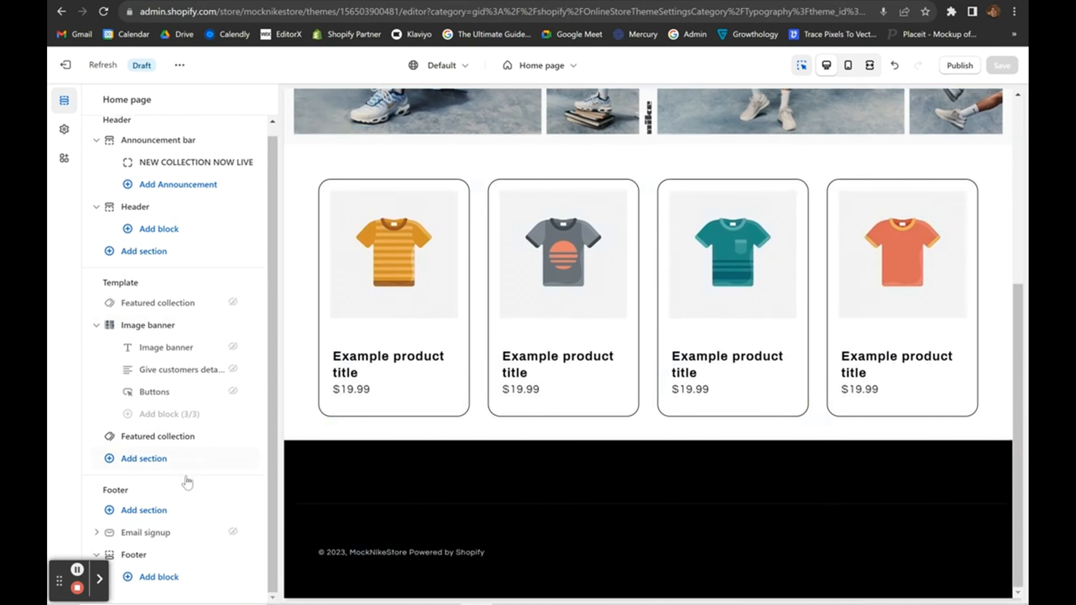
{"action": "left_click", "coordinate": [144, 459]}
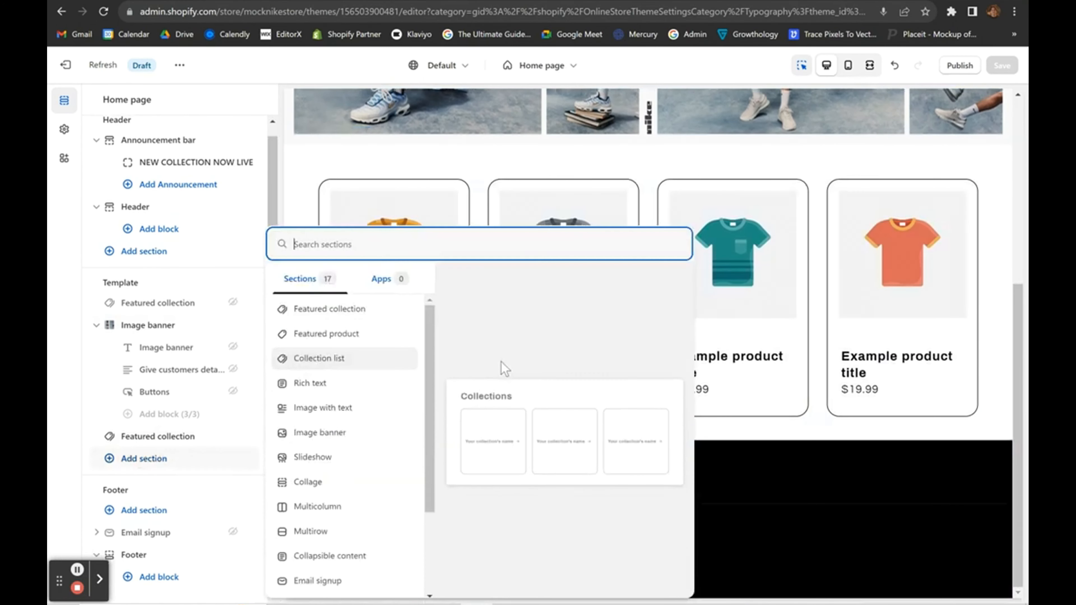
Add a Rich text section and change its heading to 'JUST DO IT'.
{"action": "left_click", "coordinate": [338, 392]}
{"action": "scroll", "coordinate": [659, 375], "scroll_direction": "down", "scroll_amount": 3}
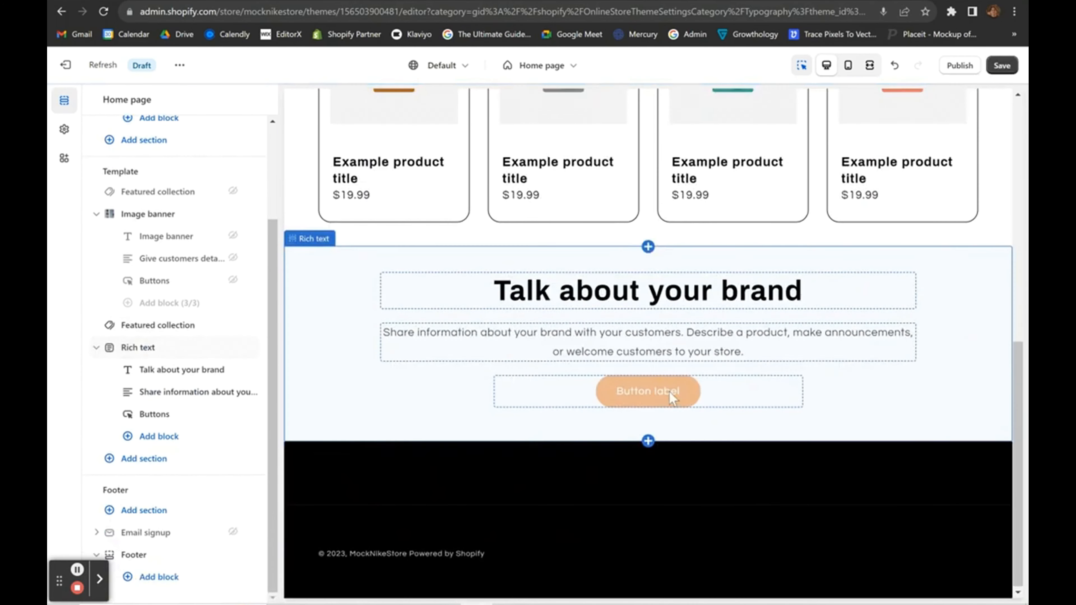
{"action": "scroll", "coordinate": [1004, 343], "scroll_direction": "up", "scroll_amount": 1}
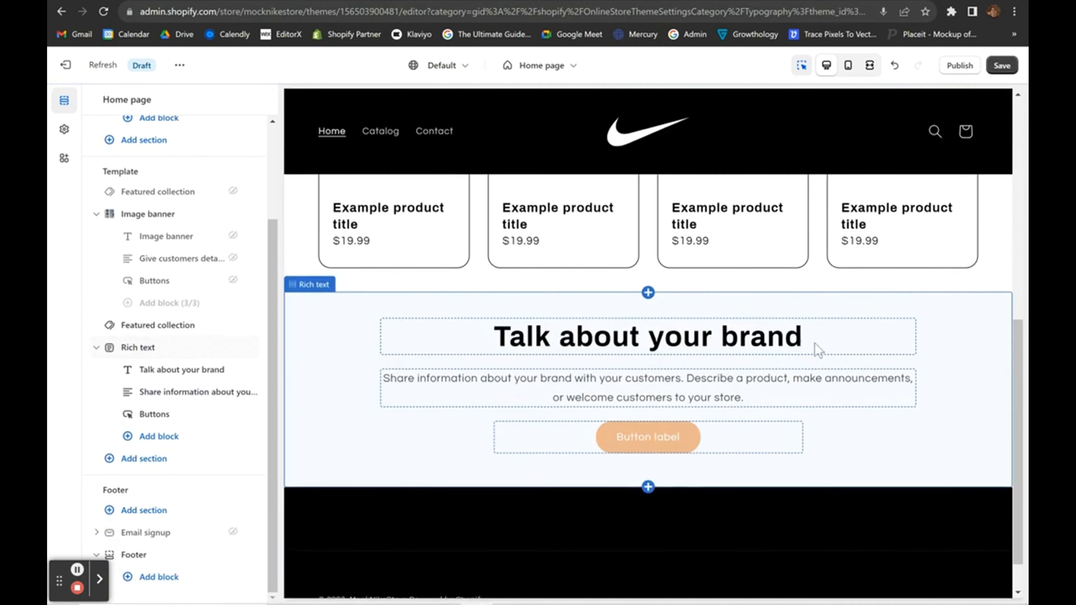
{"action": "left_click", "coordinate": [641, 343]}
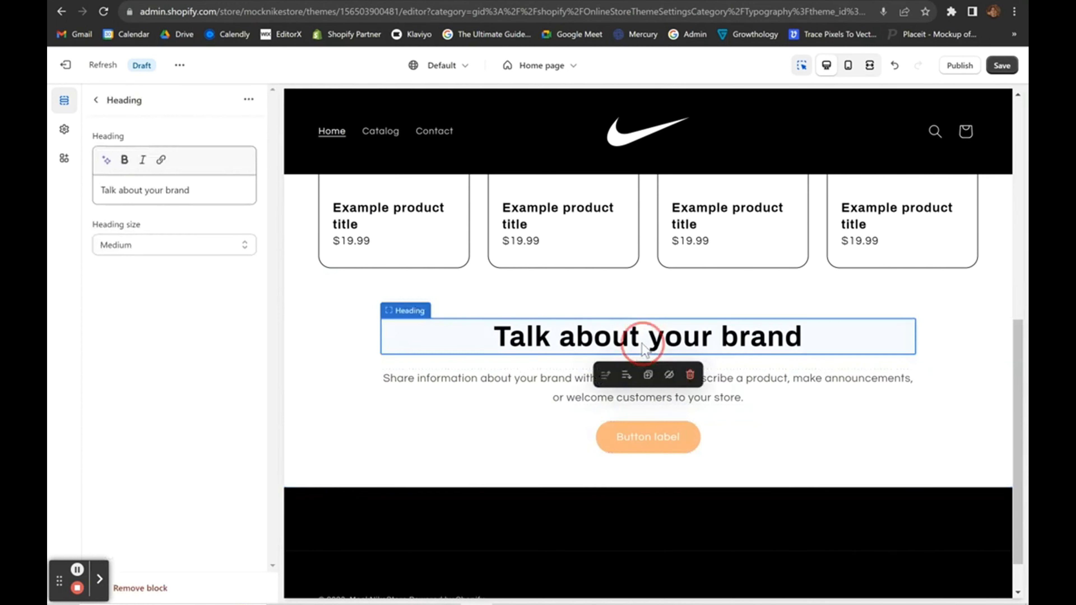
{"action": "triple_click", "coordinate": [226, 189]}
{"action": "type", "text": "JUST DO IT"}
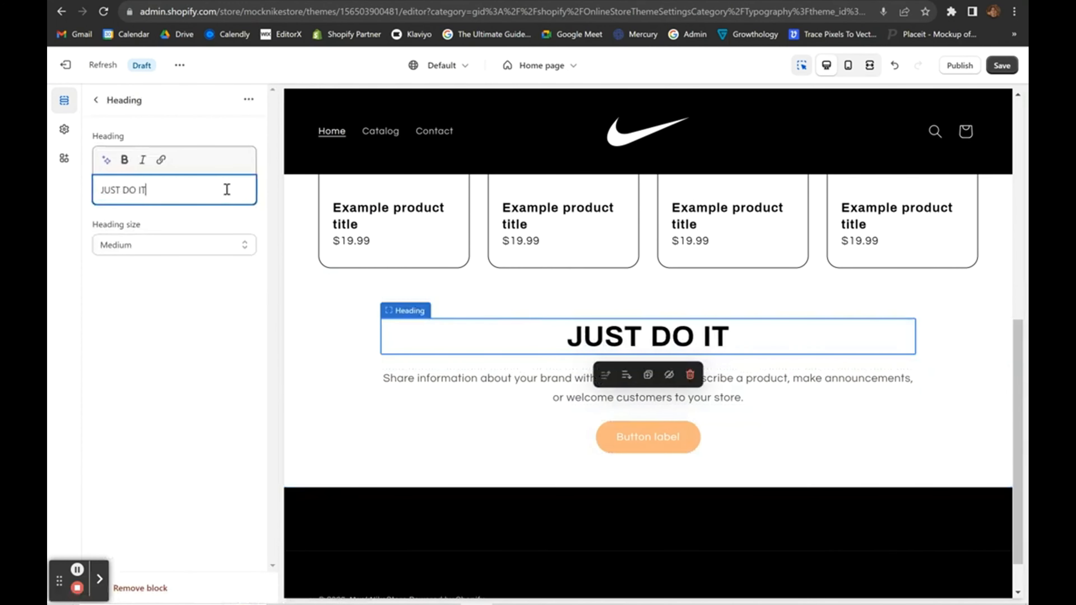
{"action": "left_click", "coordinate": [201, 338]}
Clear the Rich text section's description text.
{"action": "left_click", "coordinate": [544, 398]}
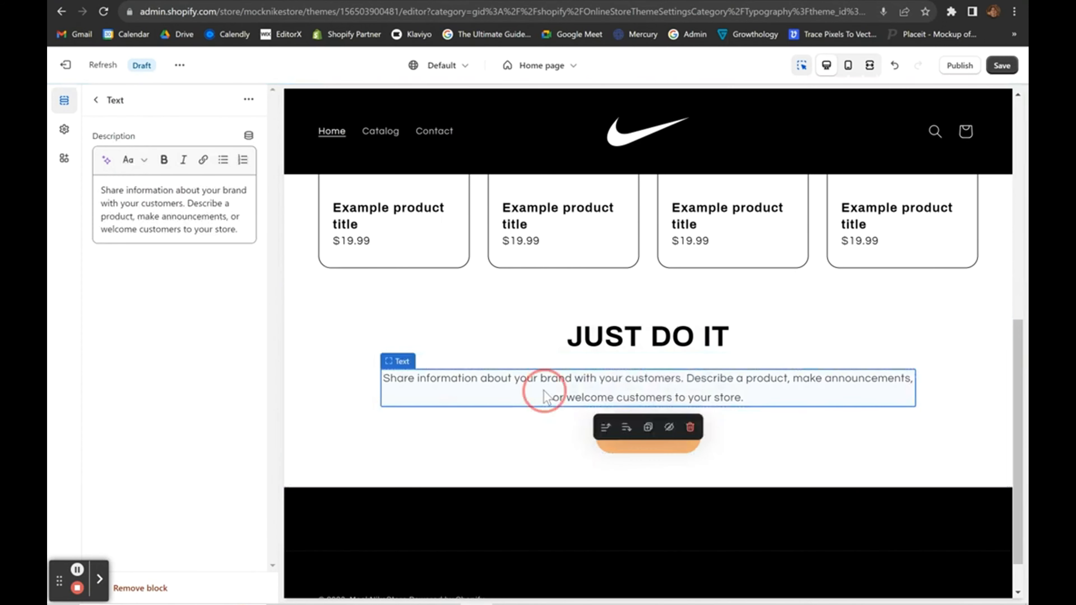
{"action": "triple_click", "coordinate": [246, 225]}
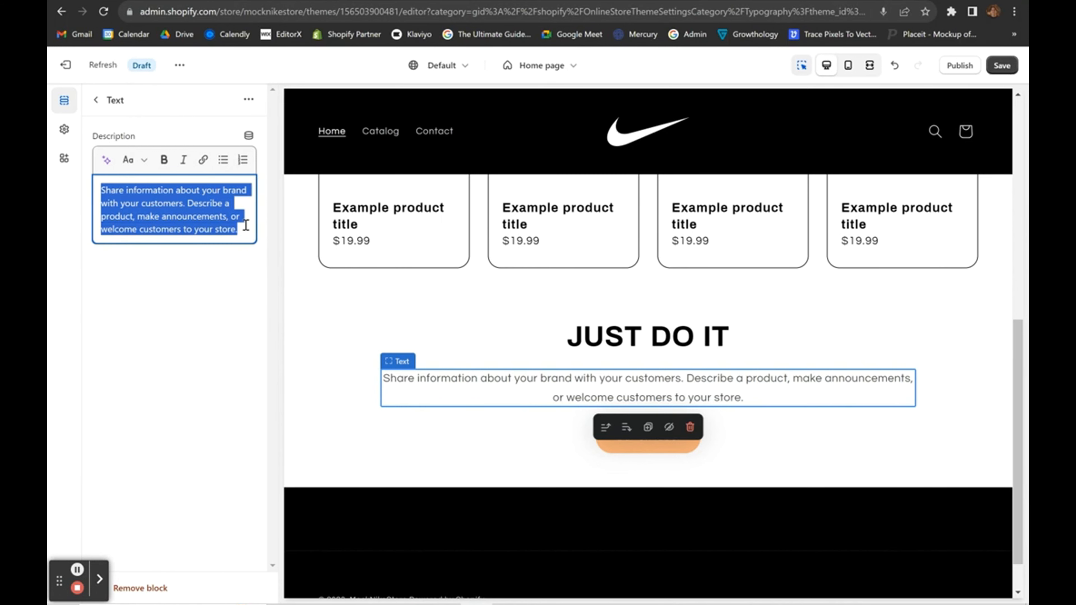
{"action": "type", "text": "For"}
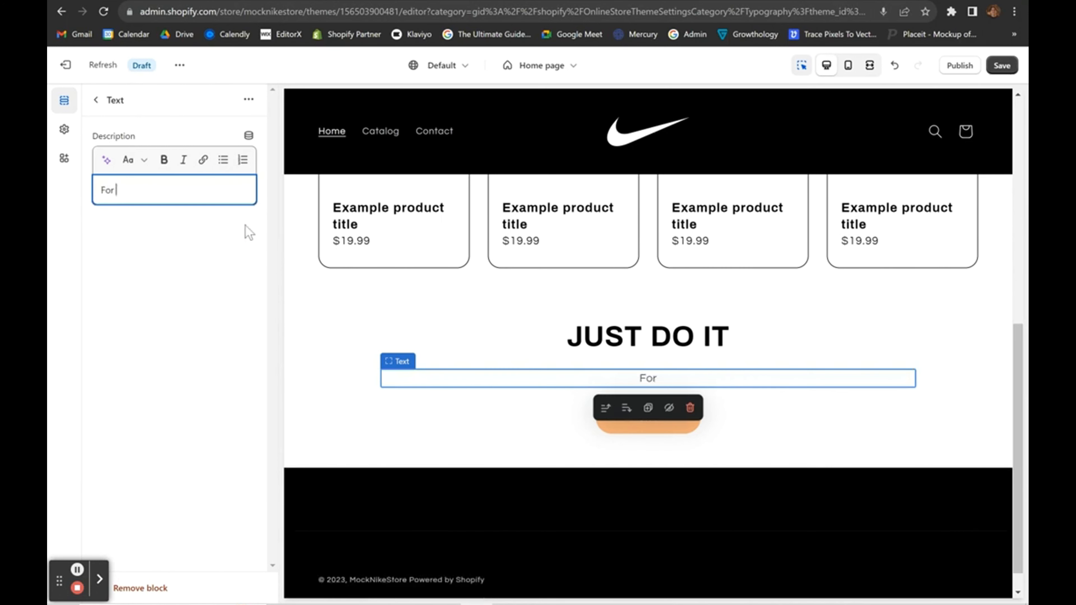
{"action": "type", "text": " Ath"}
{"action": "type", "text": "letes"}
{"action": "key", "text": "ctrl+a"}
{"action": "key", "text": "BackSpace"}
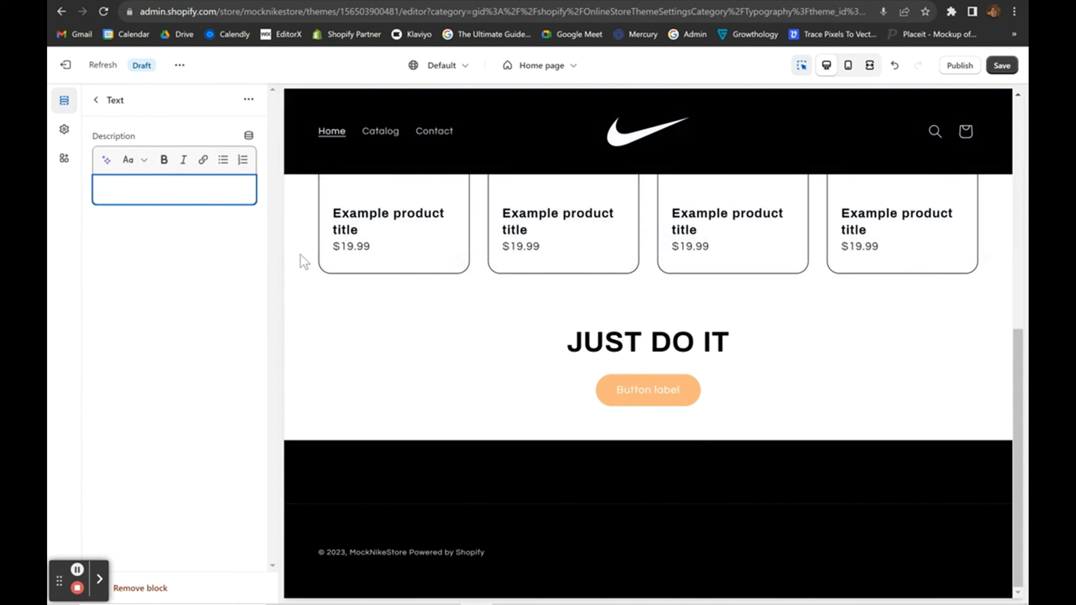
Browse store Pages for the first button's link without choosing one.
{"action": "left_click", "coordinate": [536, 410]}
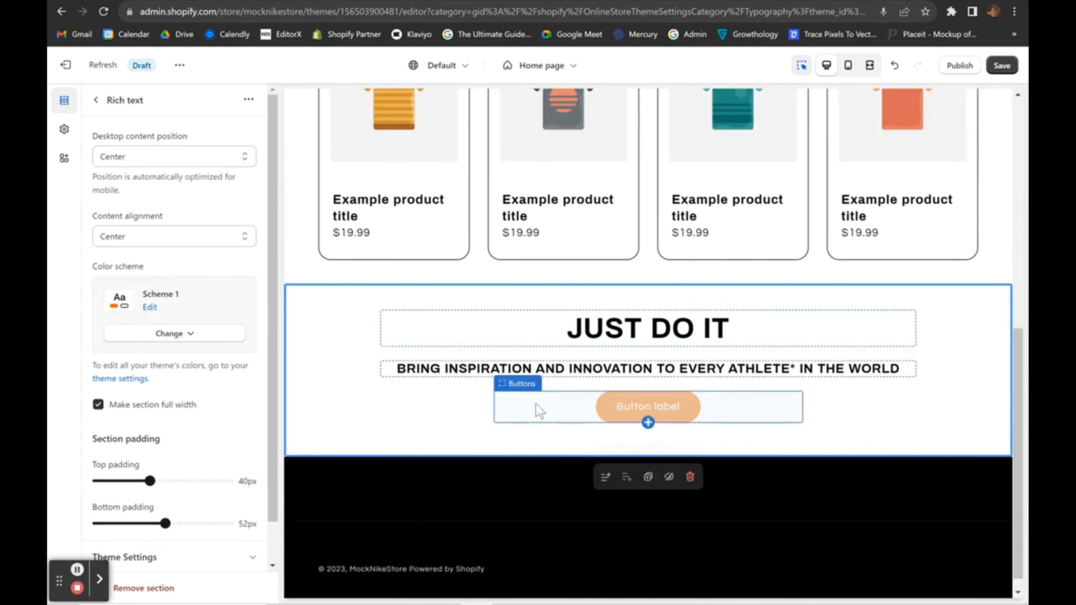
{"action": "left_click", "coordinate": [366, 372]}
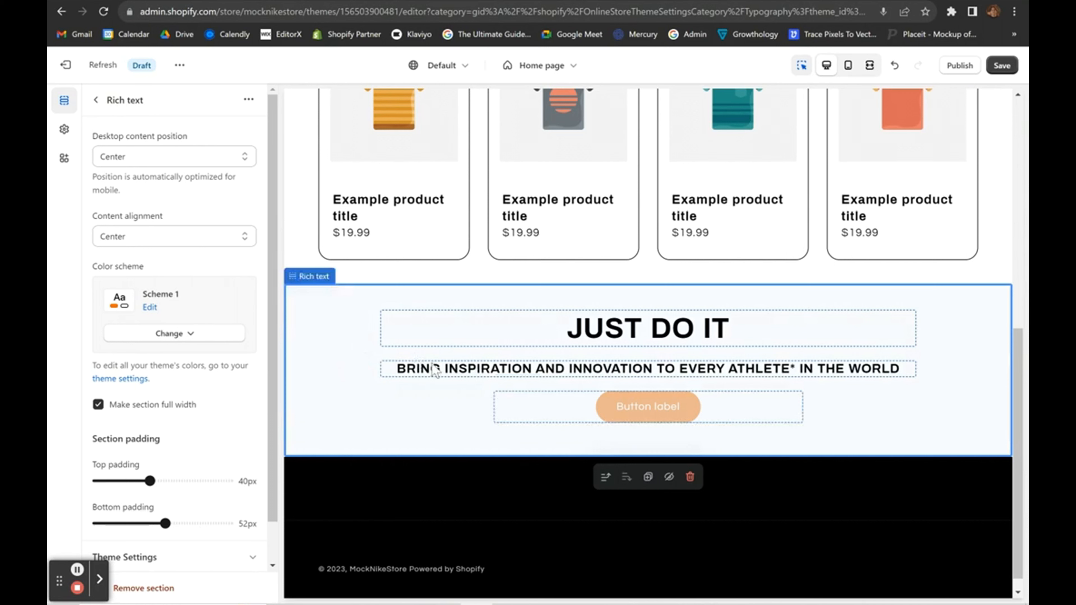
{"action": "left_click", "coordinate": [634, 421]}
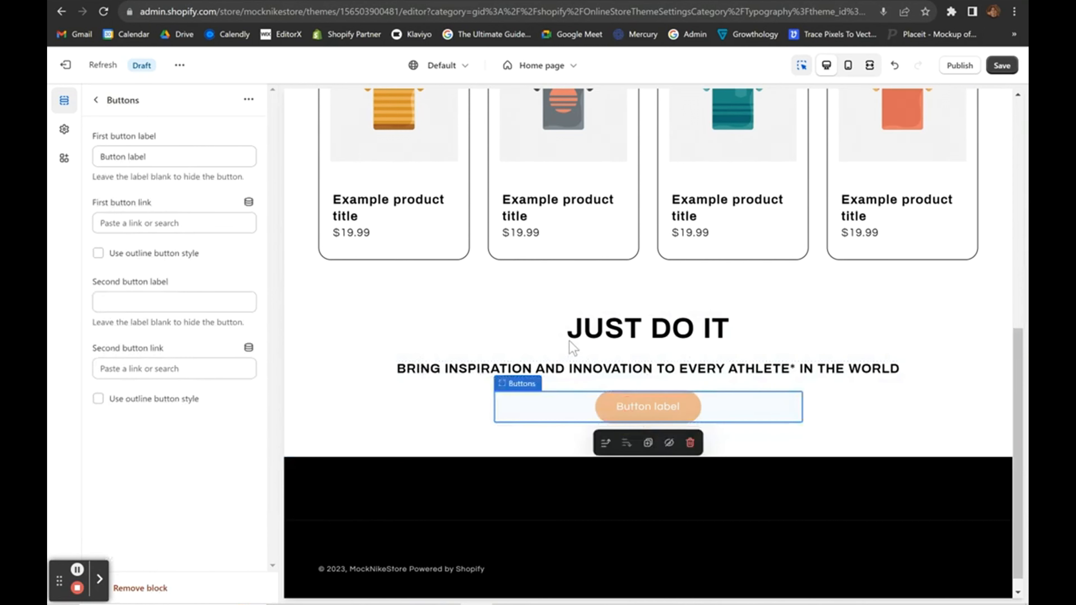
{"action": "left_click", "coordinate": [181, 223]}
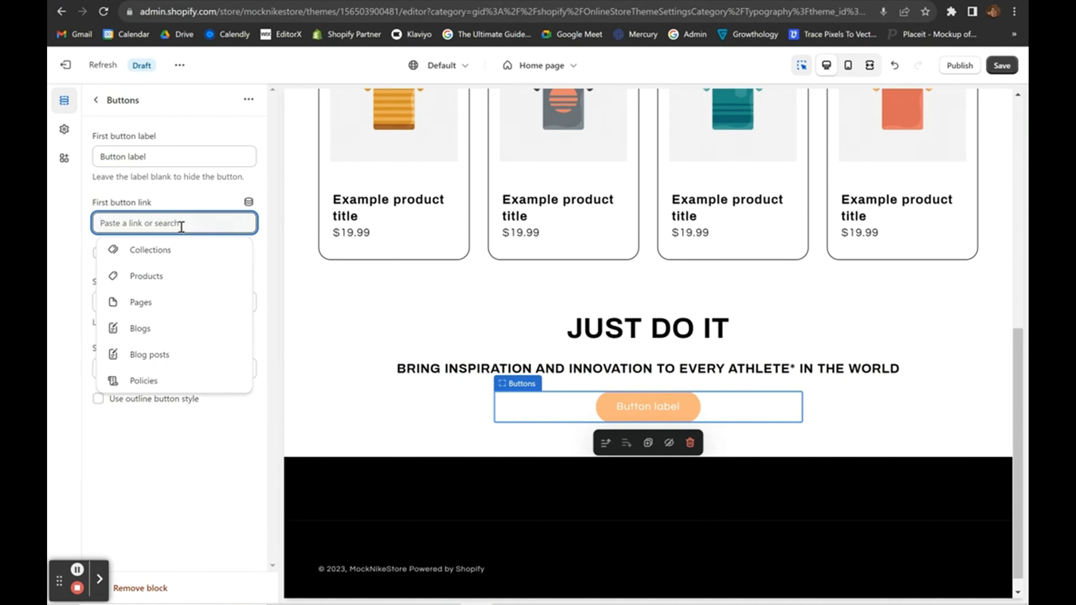
{"action": "left_click", "coordinate": [147, 303]}
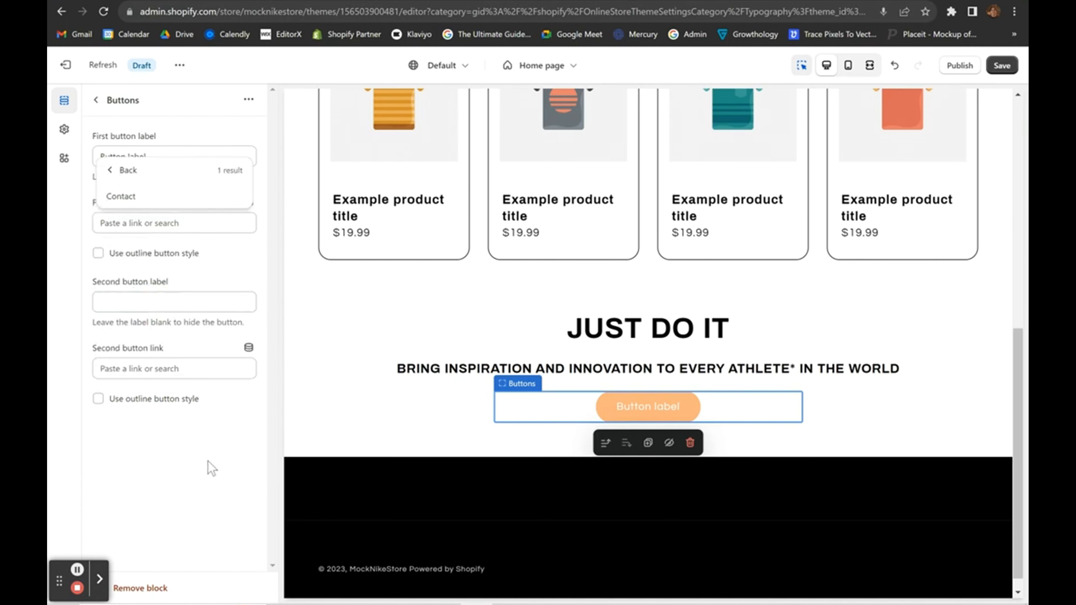
{"action": "left_click", "coordinate": [211, 469]}
{"action": "left_click", "coordinate": [95, 100]}
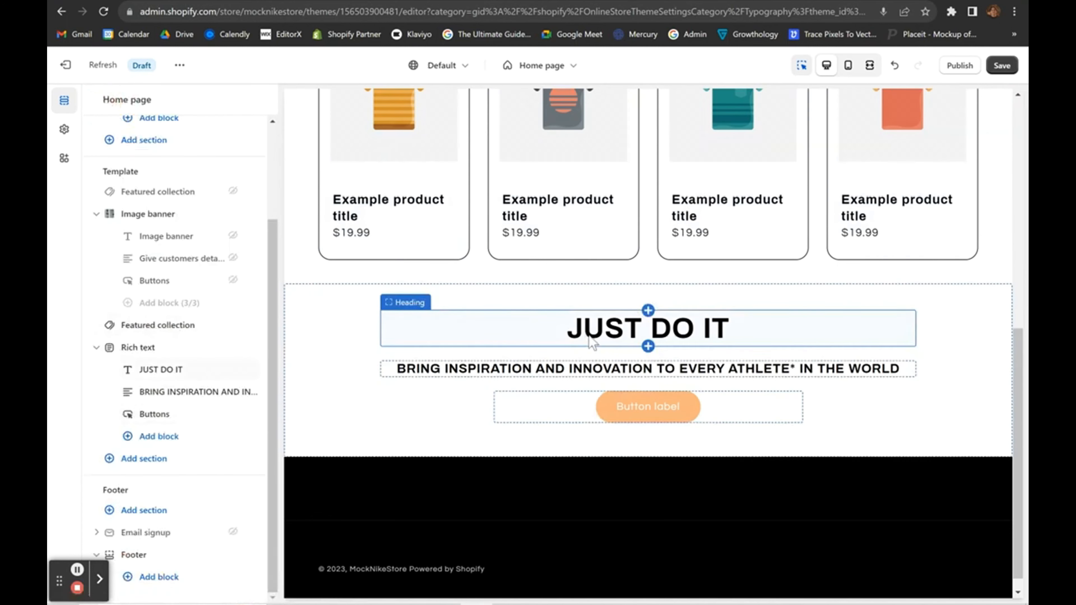
Save the home page changes to the draft theme.
{"action": "left_click", "coordinate": [1002, 65]}
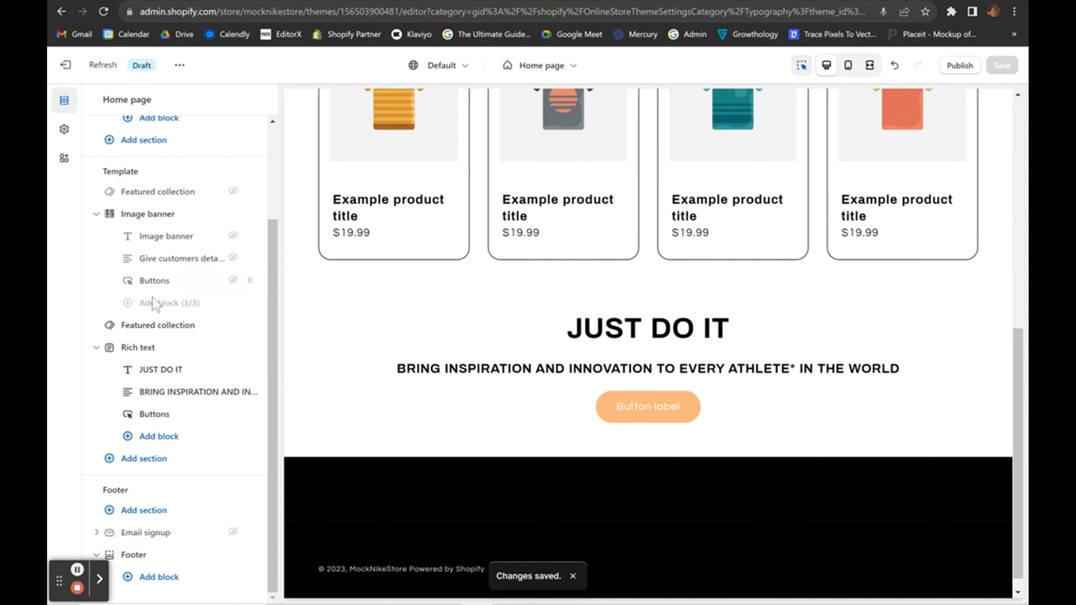
{"action": "left_click", "coordinate": [77, 568]}
{"action": "scroll", "coordinate": [477, 418], "scroll_direction": "up", "scroll_amount": 5}
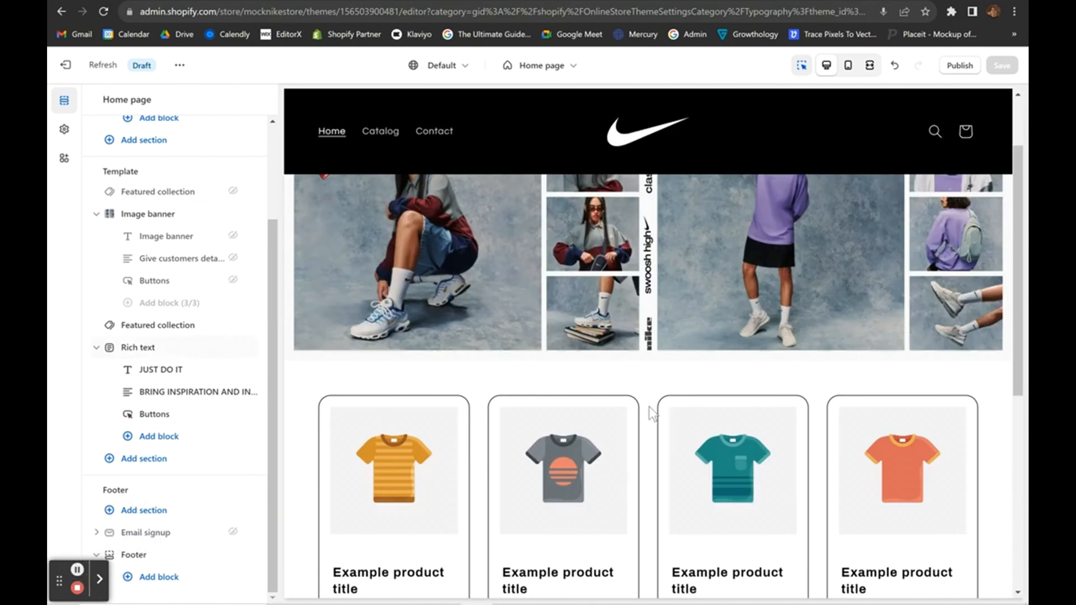
{"action": "scroll", "coordinate": [648, 403], "scroll_direction": "down", "scroll_amount": 10}
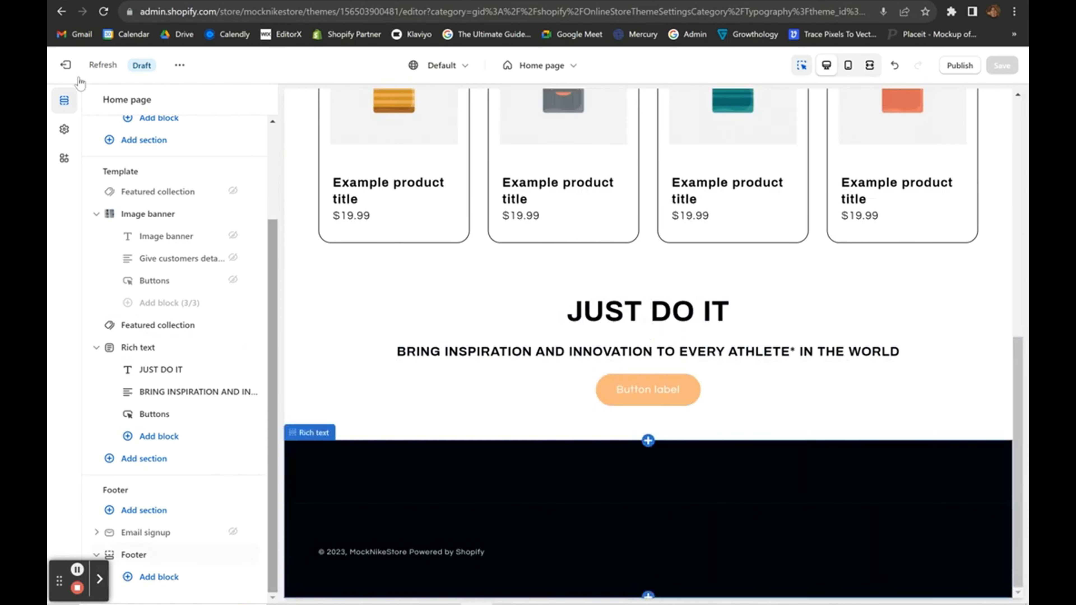
Exit the theme editor and choose Edit code from the Refresh theme's actions menu.
{"action": "left_click", "coordinate": [65, 65]}
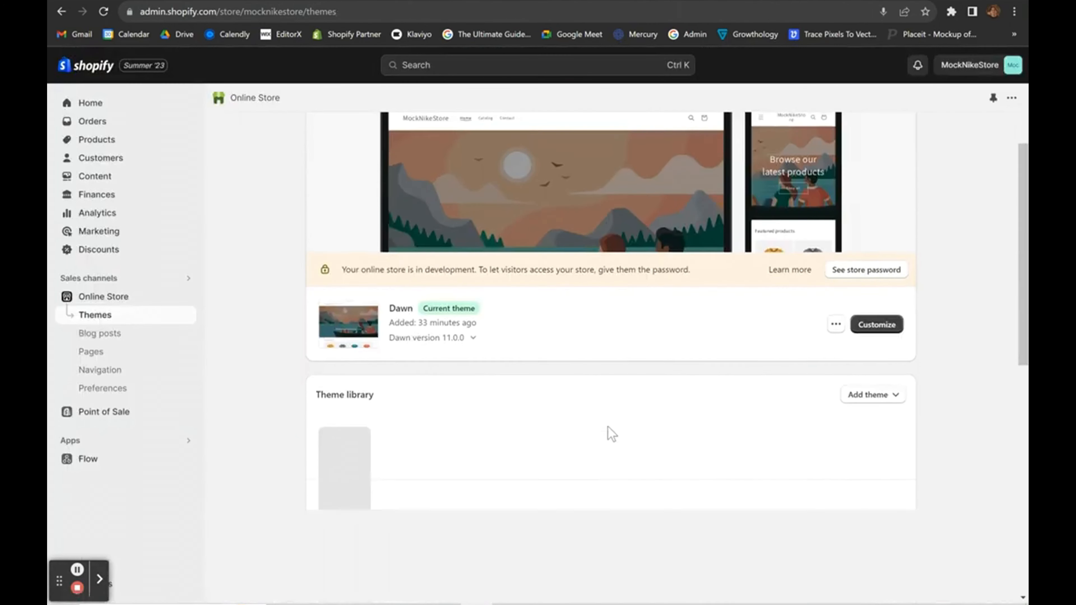
{"action": "scroll", "coordinate": [703, 312], "scroll_direction": "down", "scroll_amount": 3}
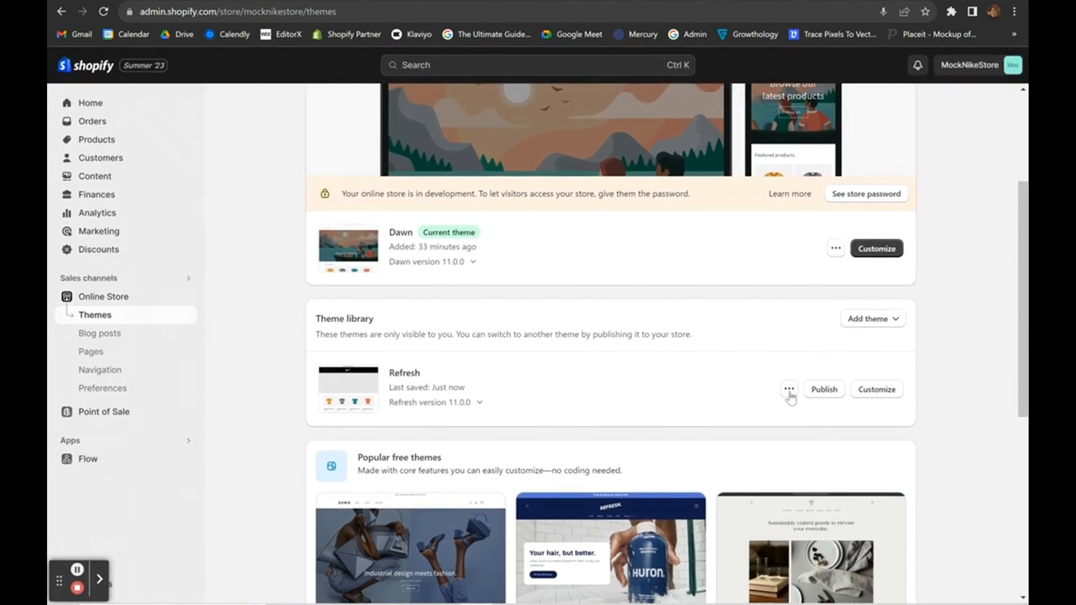
{"action": "left_click", "coordinate": [790, 392]}
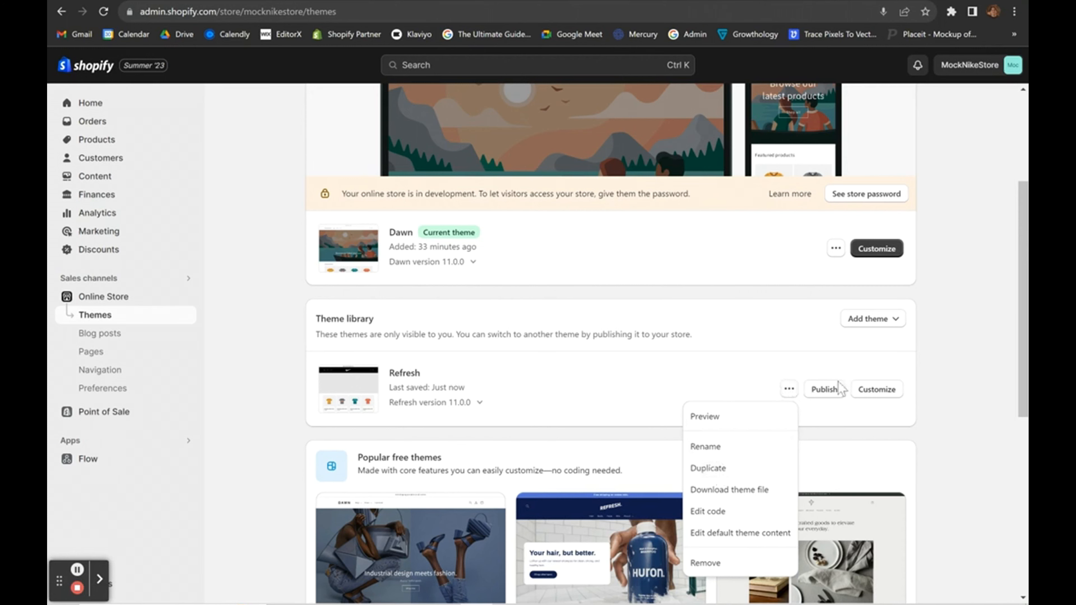
{"action": "left_click", "coordinate": [719, 512]}
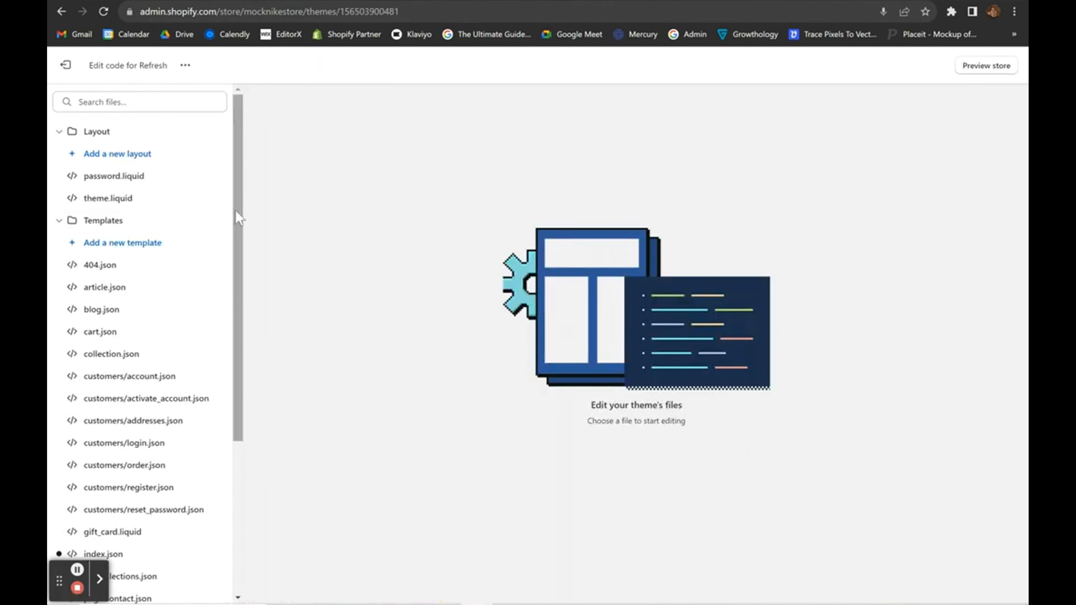
Start a new template and choose the 'page' template type.
{"action": "scroll", "coordinate": [235, 210], "scroll_direction": "down", "scroll_amount": 1}
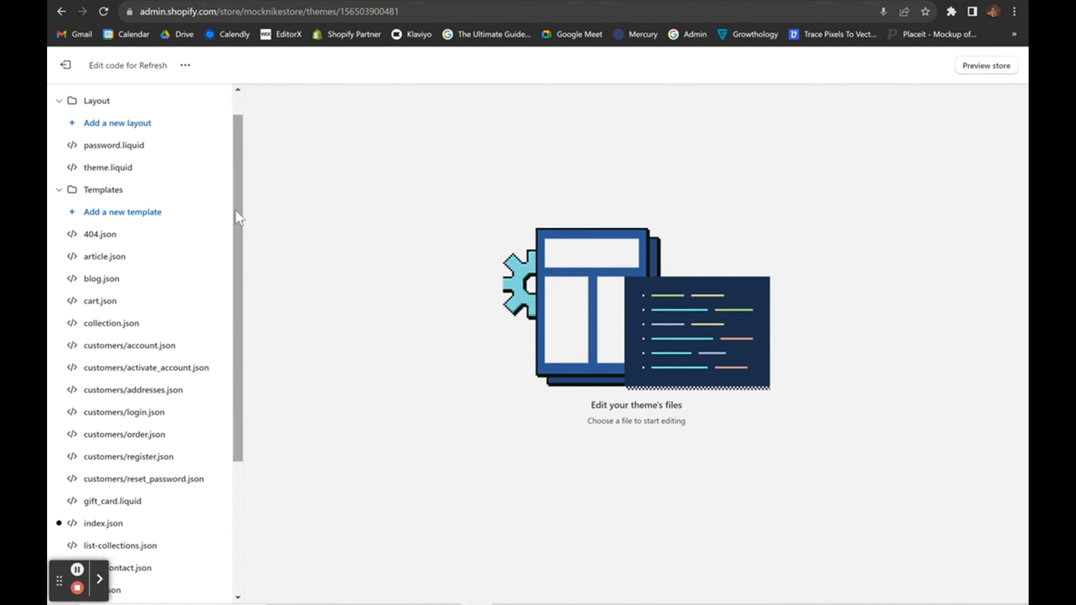
{"action": "scroll", "coordinate": [236, 210], "scroll_direction": "up", "scroll_amount": 1}
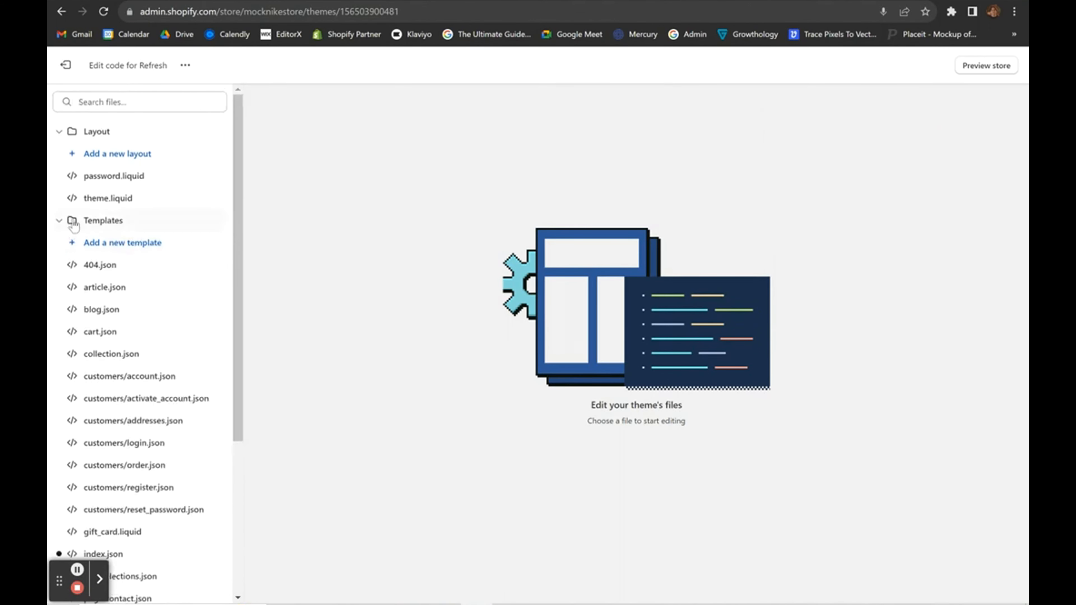
{"action": "left_click", "coordinate": [109, 250]}
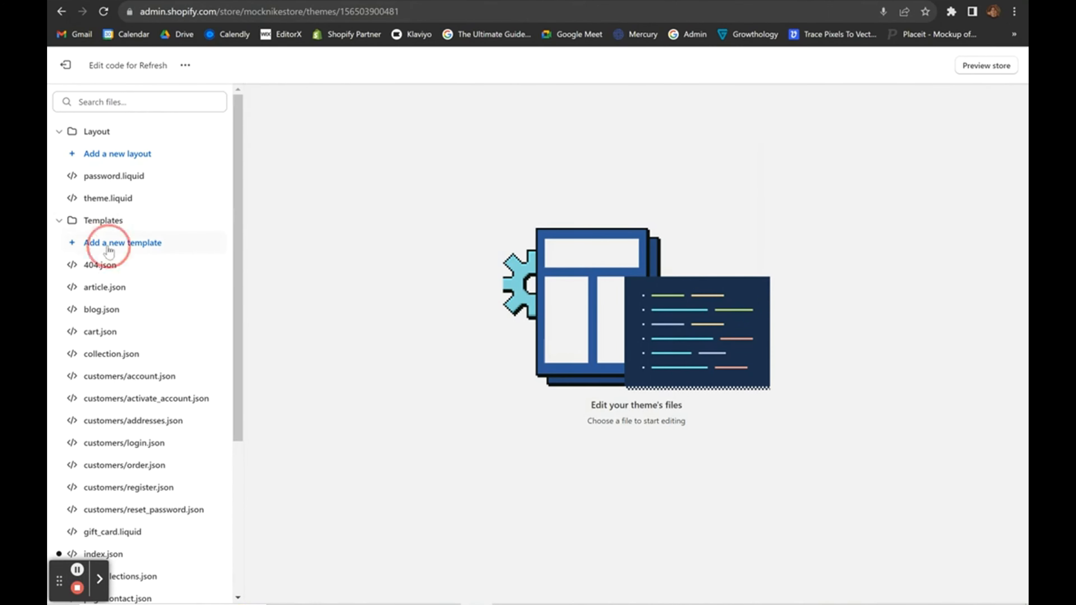
{"action": "left_click", "coordinate": [420, 327]}
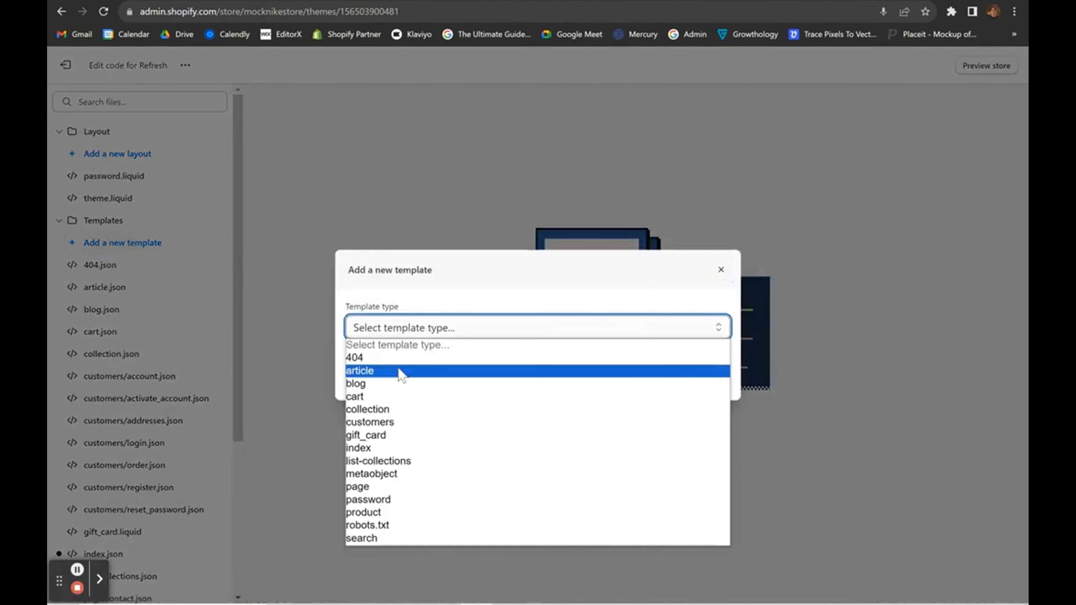
{"action": "left_click", "coordinate": [375, 486]}
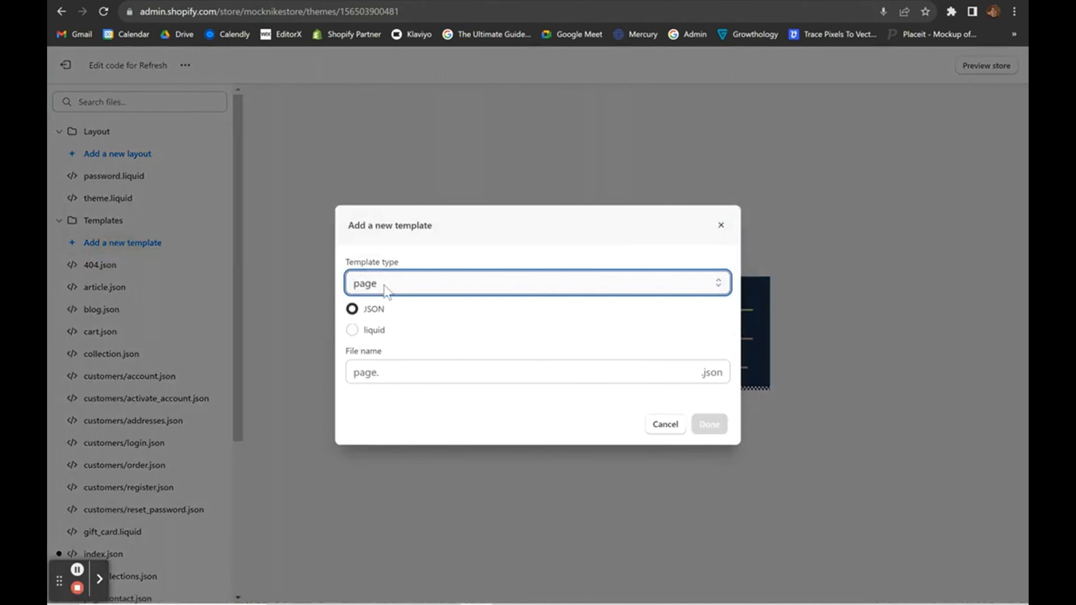
{"action": "scroll", "coordinate": [93, 342], "scroll_direction": "up", "scroll_amount": 5}
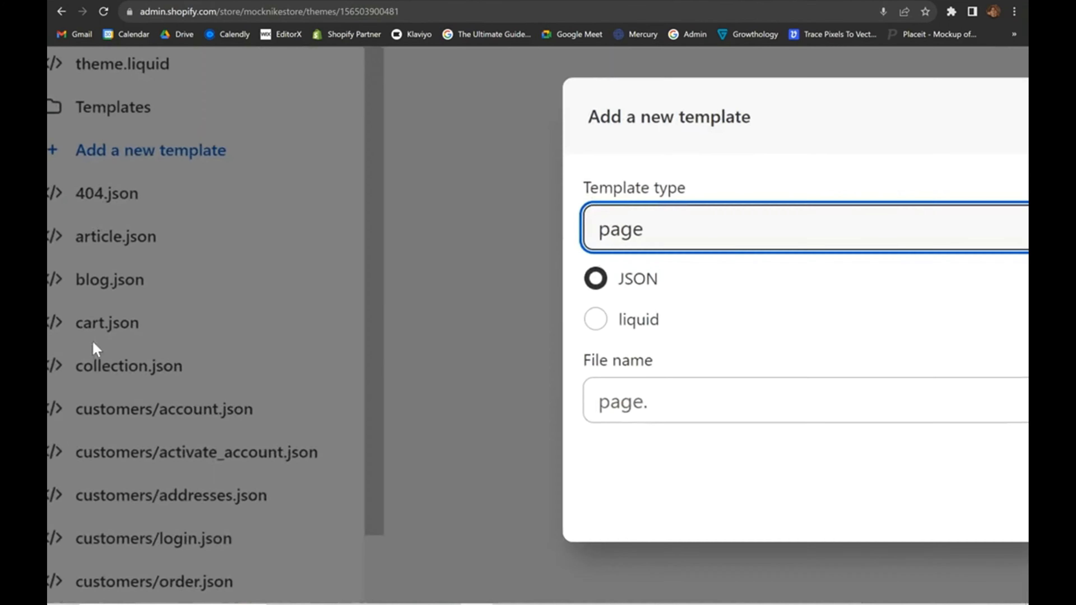
{"action": "scroll", "coordinate": [120, 248], "scroll_direction": "down", "scroll_amount": 5}
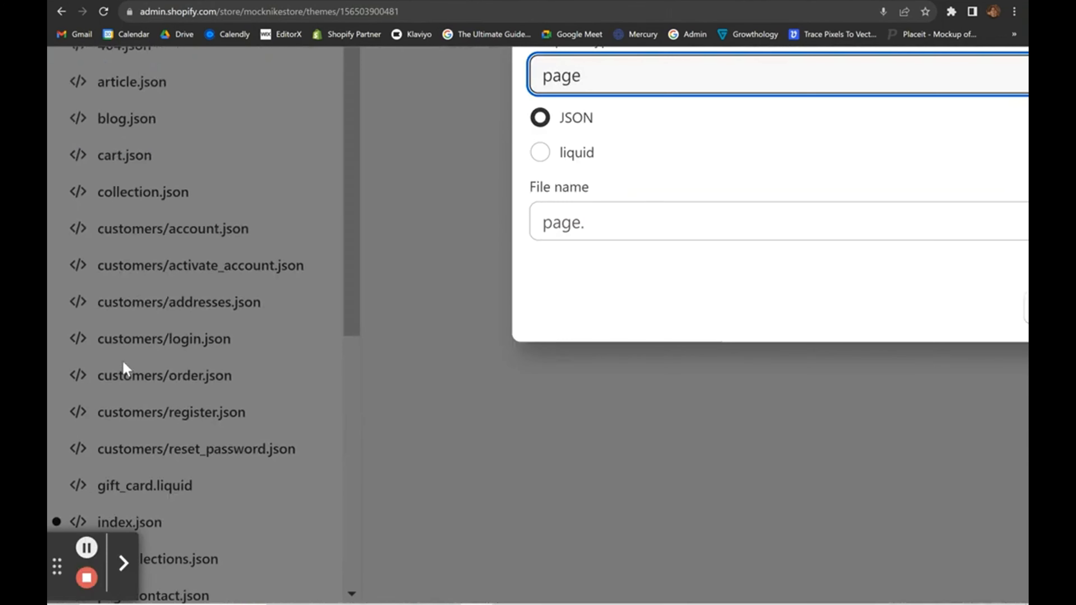
{"action": "scroll", "coordinate": [126, 369], "scroll_direction": "down", "scroll_amount": 3}
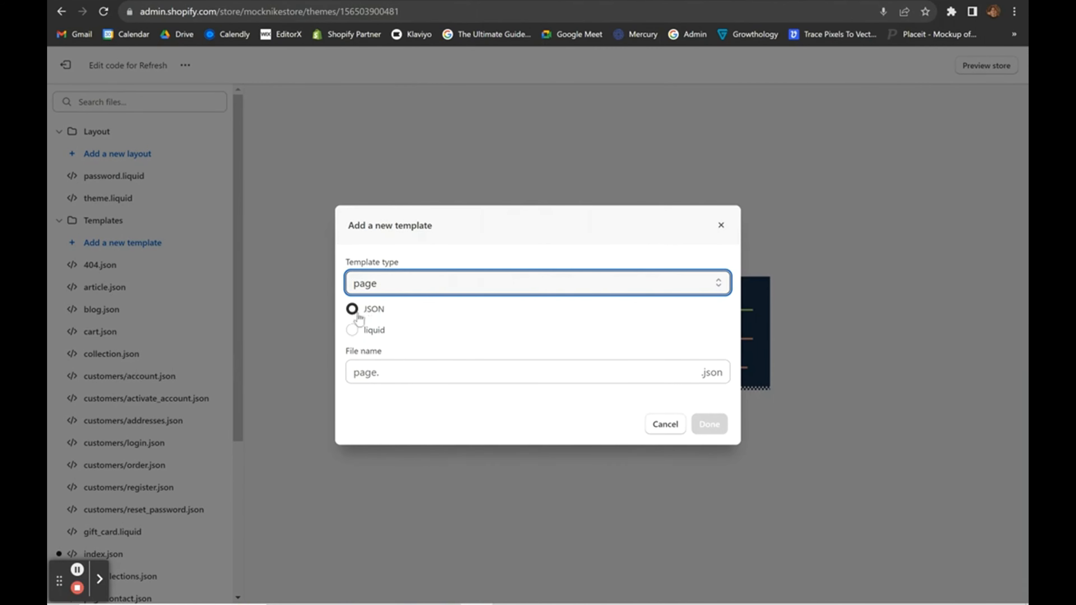
{"action": "scroll", "coordinate": [125, 377], "scroll_direction": "up", "scroll_amount": 3}
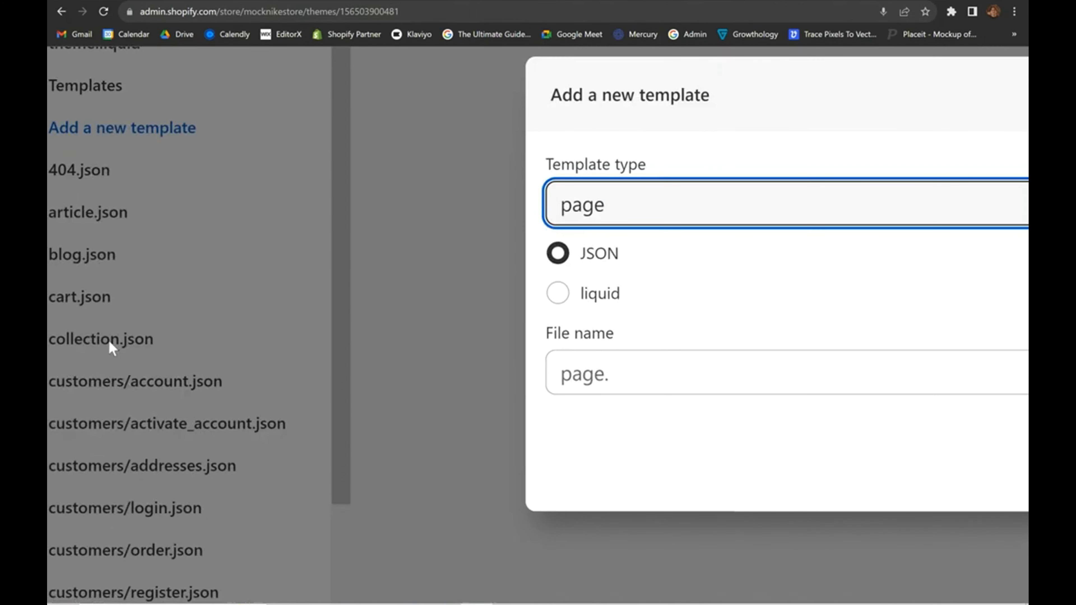
{"action": "scroll", "coordinate": [111, 348], "scroll_direction": "down", "scroll_amount": 3}
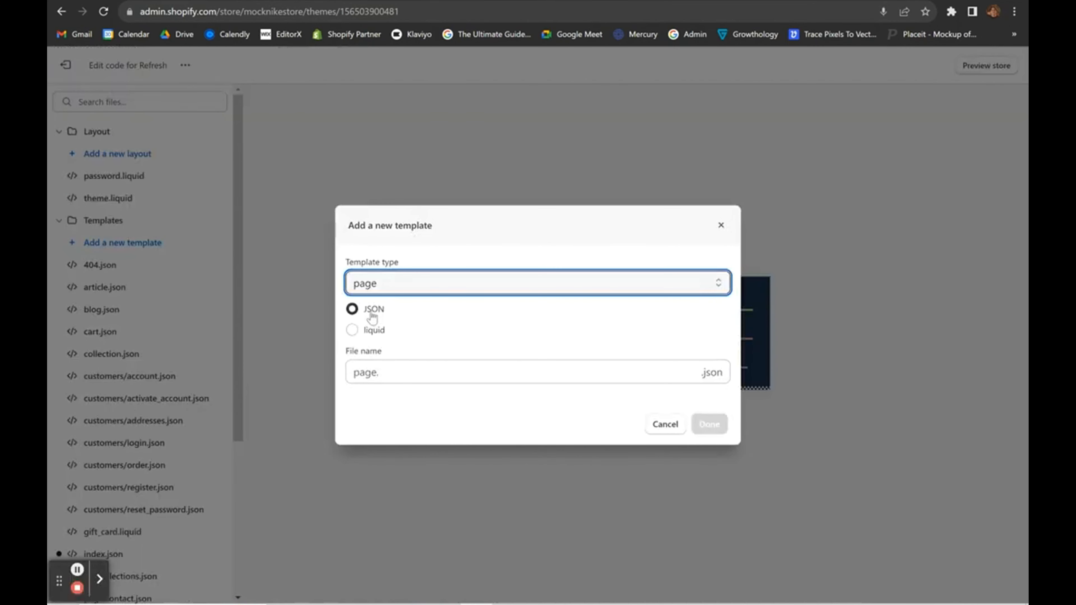
Name the template 'about' and create page.about.json.
{"action": "left_click", "coordinate": [393, 365]}
{"action": "type", "text": "abou"}
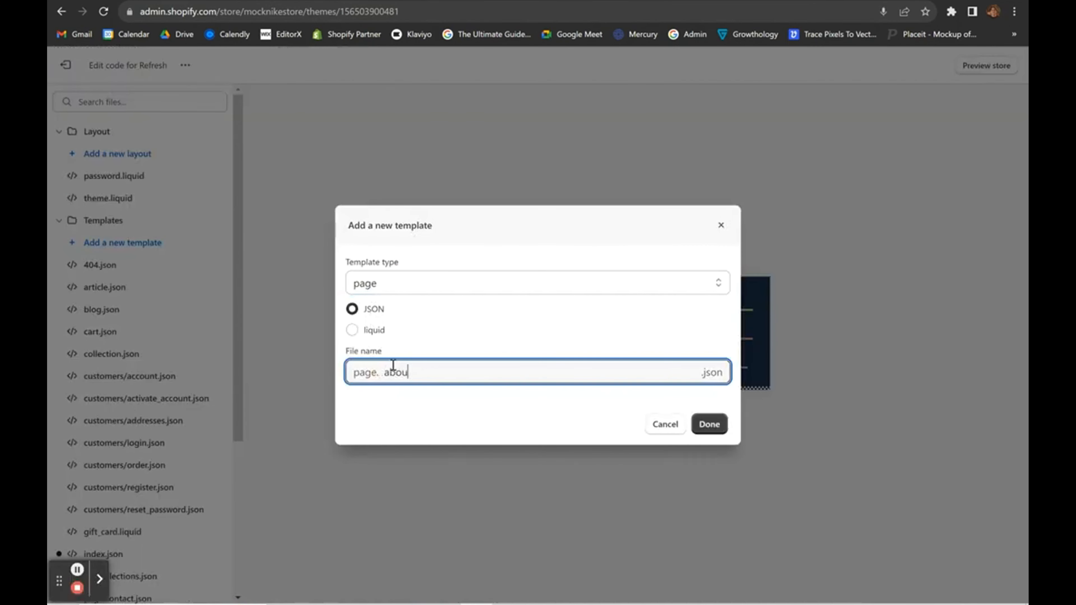
{"action": "type", "text": "t"}
{"action": "left_click", "coordinate": [430, 406]}
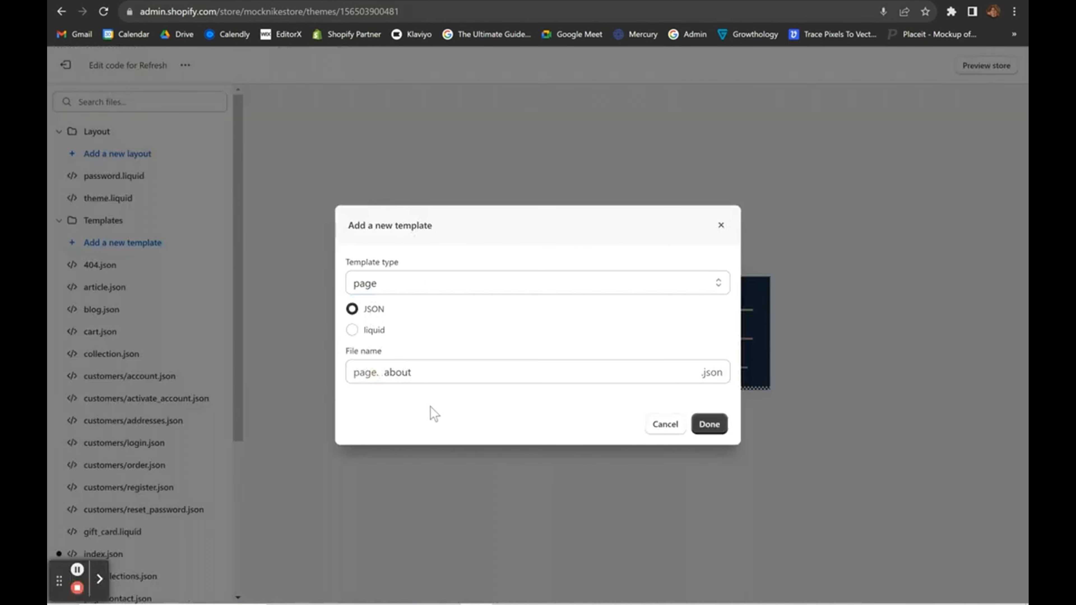
{"action": "left_click", "coordinate": [709, 424]}
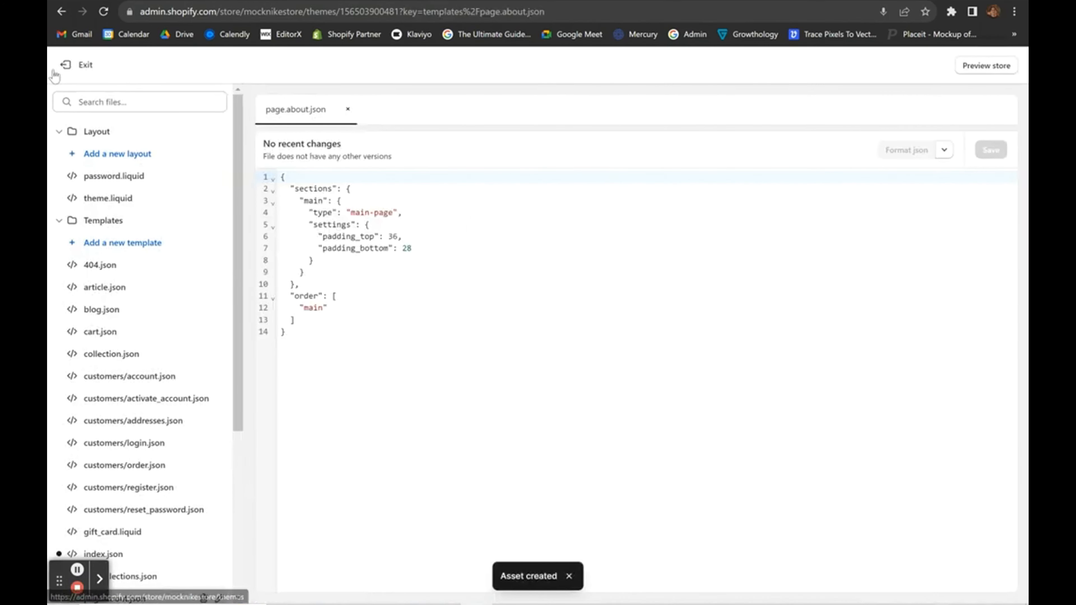
Publish the Refresh theme, replacing Dawn as the store's current theme.
{"action": "left_click", "coordinate": [66, 65]}
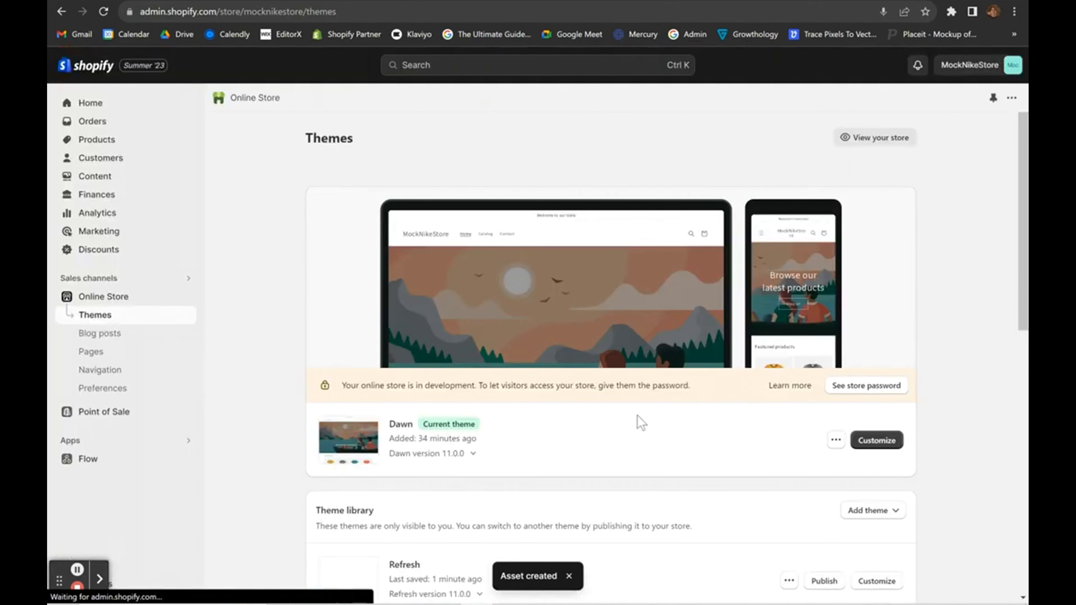
{"action": "scroll", "coordinate": [641, 423], "scroll_direction": "down", "scroll_amount": 3}
{"action": "scroll", "coordinate": [641, 423], "scroll_direction": "down", "scroll_amount": 2}
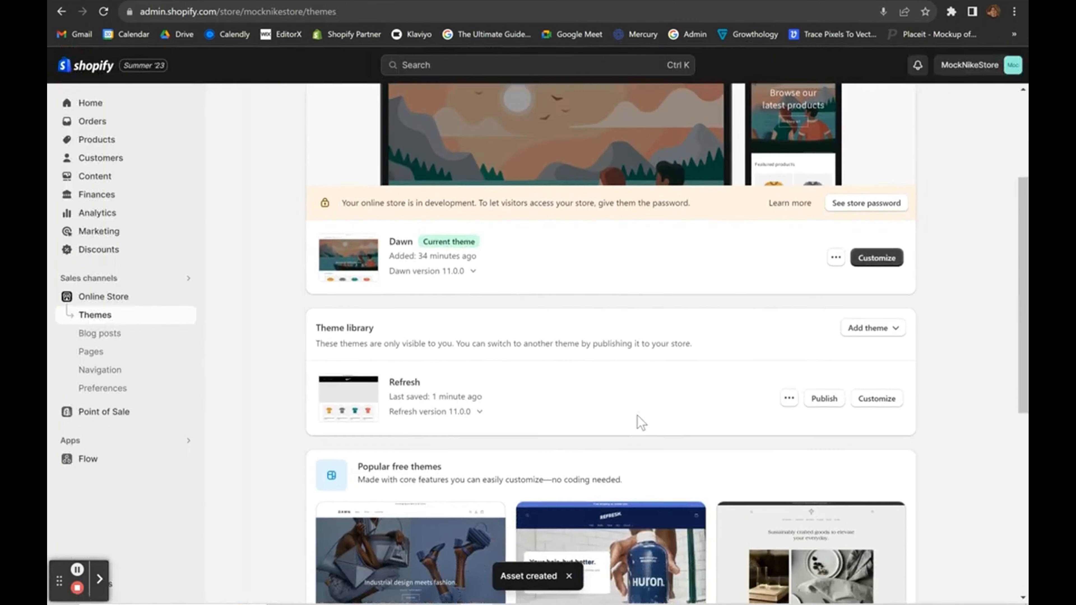
{"action": "left_click", "coordinate": [823, 367]}
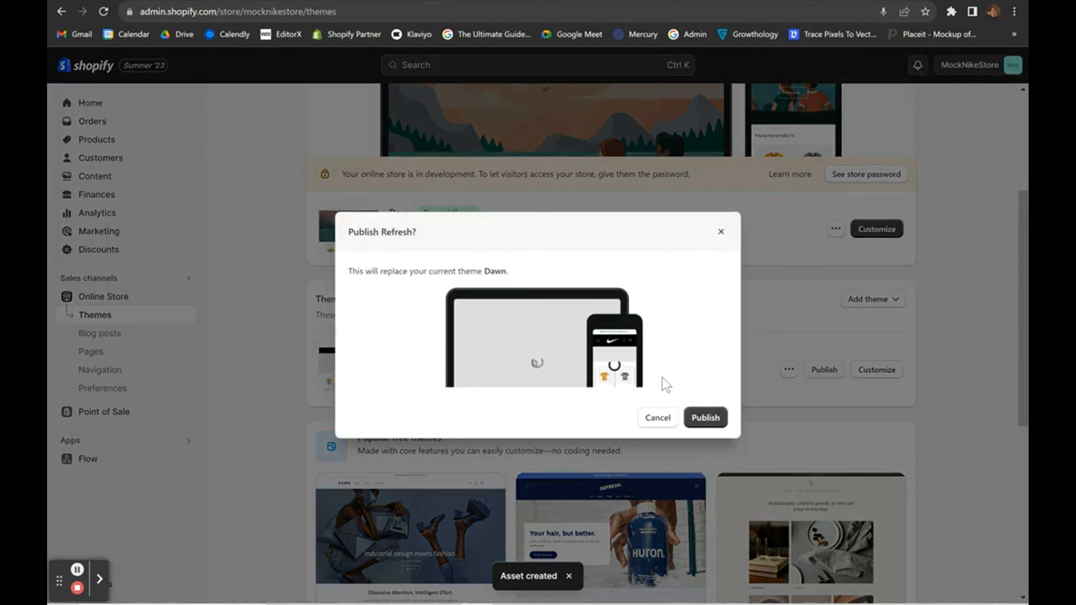
{"action": "left_click", "coordinate": [704, 417]}
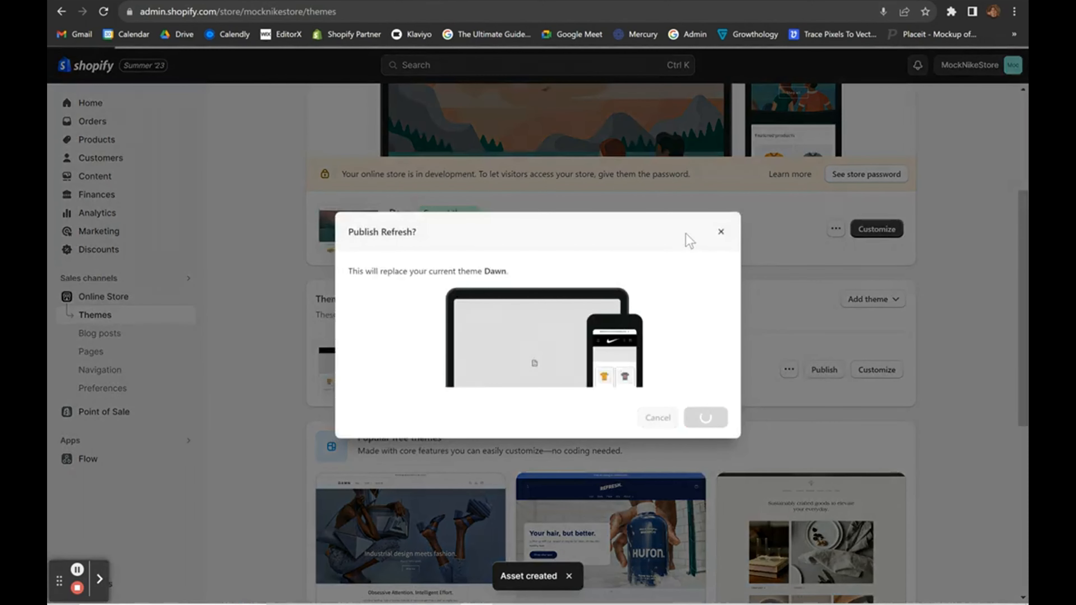
{"action": "scroll", "coordinate": [662, 233], "scroll_direction": "up", "scroll_amount": 2}
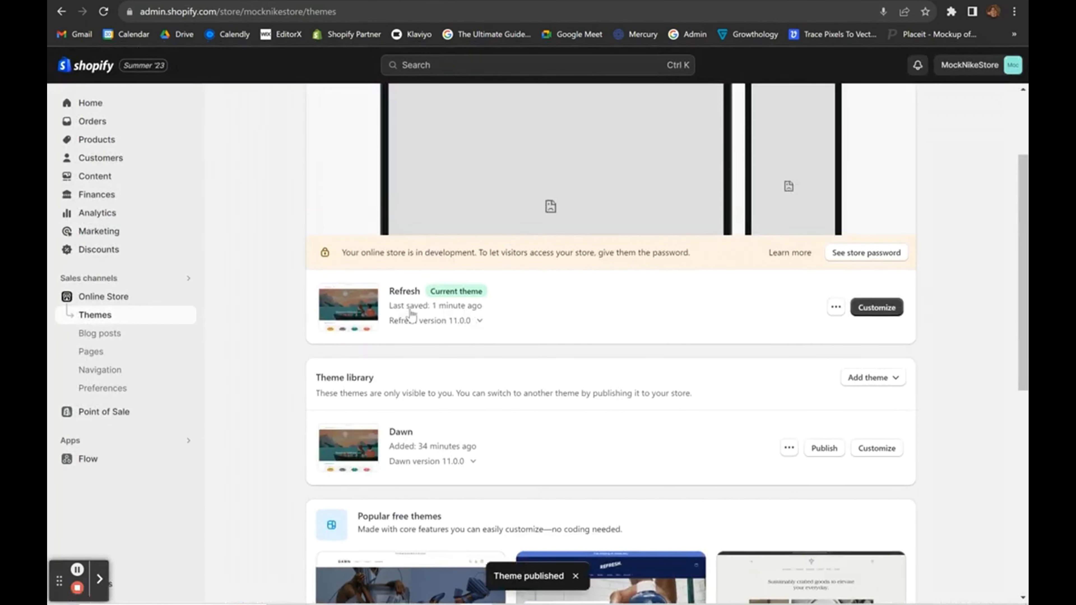
{"action": "scroll", "coordinate": [701, 337], "scroll_direction": "up", "scroll_amount": 1}
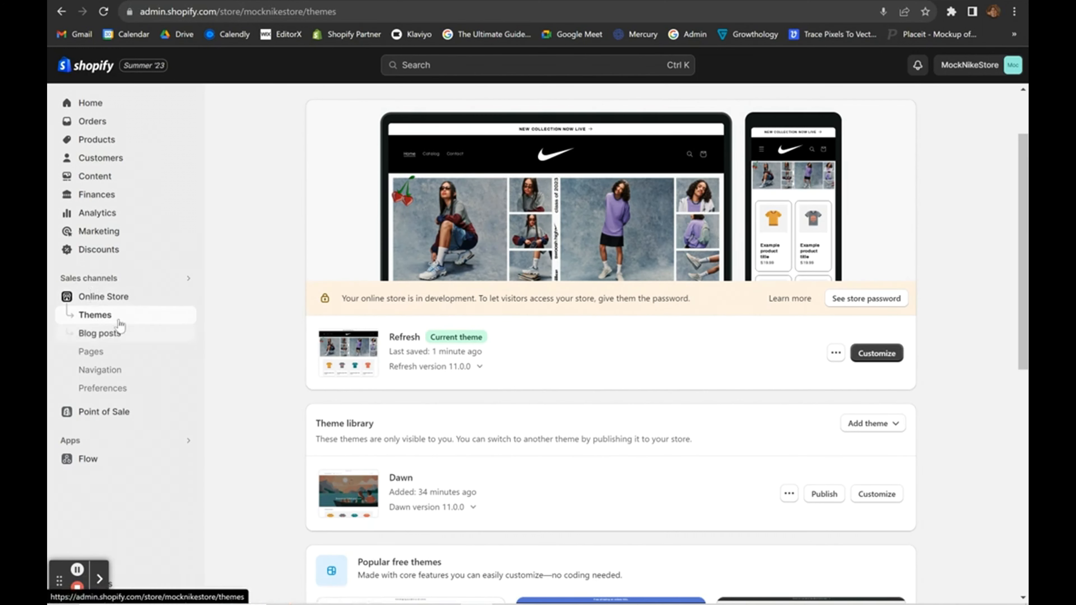
Add a new store page titled ABOUT with the 'about' theme template and save it.
{"action": "left_click", "coordinate": [101, 354]}
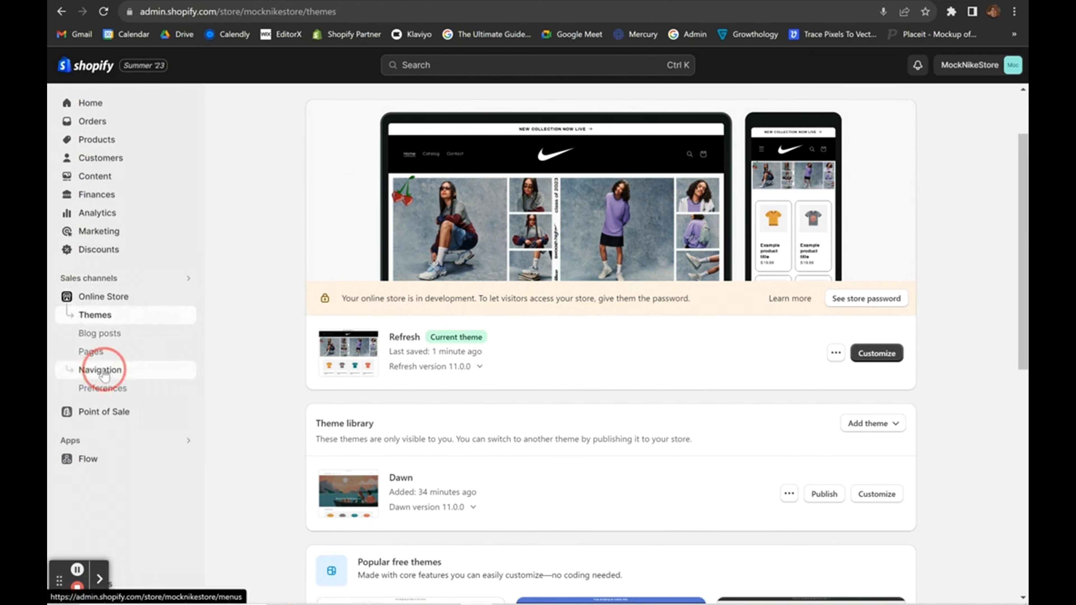
{"action": "left_click", "coordinate": [91, 356]}
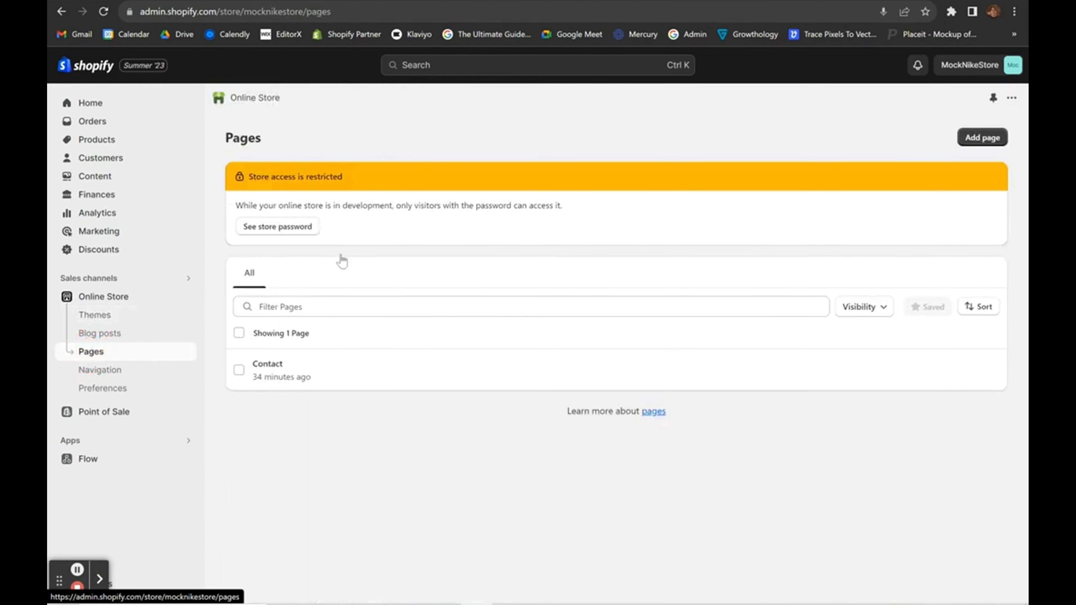
{"action": "left_click", "coordinate": [985, 138]}
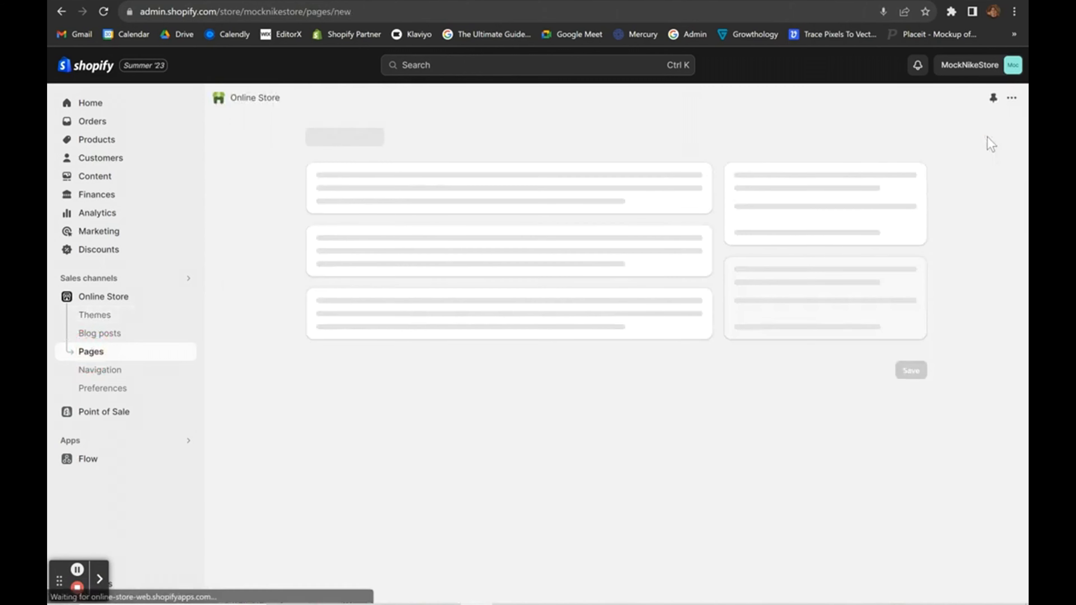
{"action": "left_click", "coordinate": [444, 194]}
{"action": "type", "text": "A"}
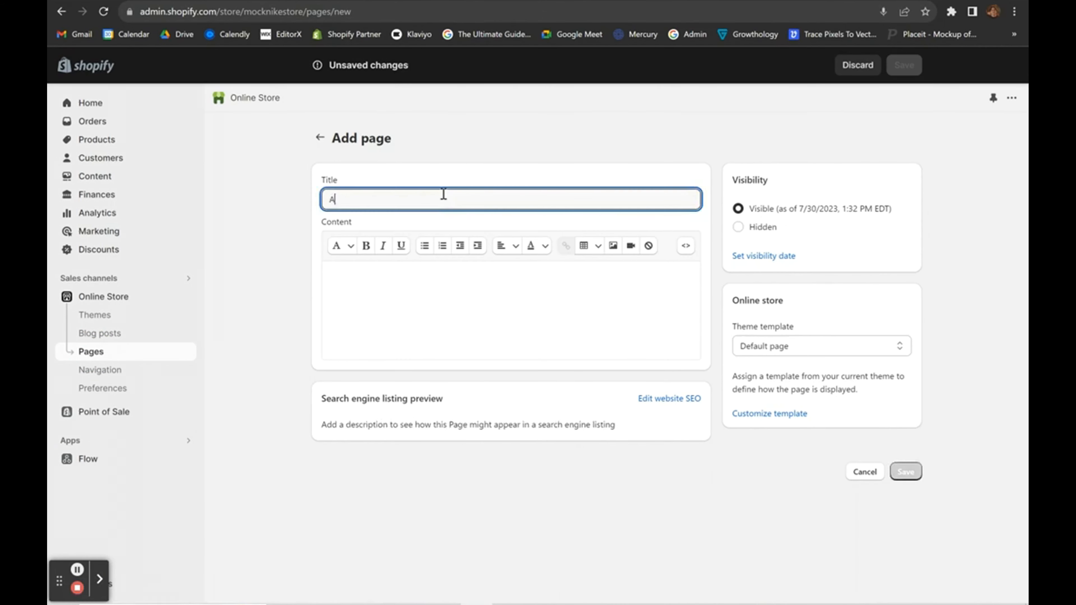
{"action": "type", "text": "BOUT"}
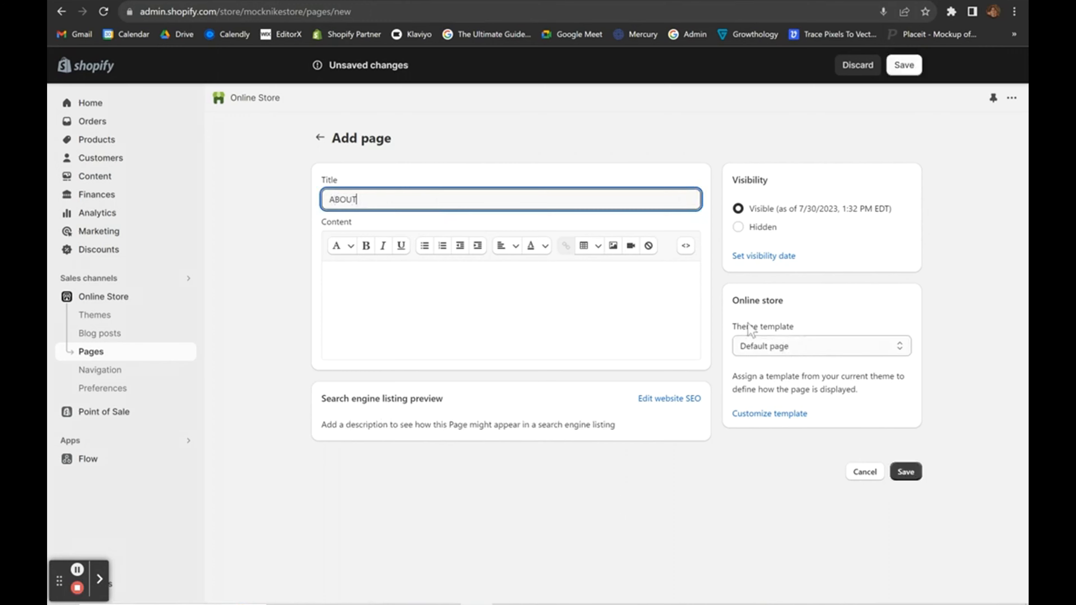
{"action": "left_click", "coordinate": [781, 330]}
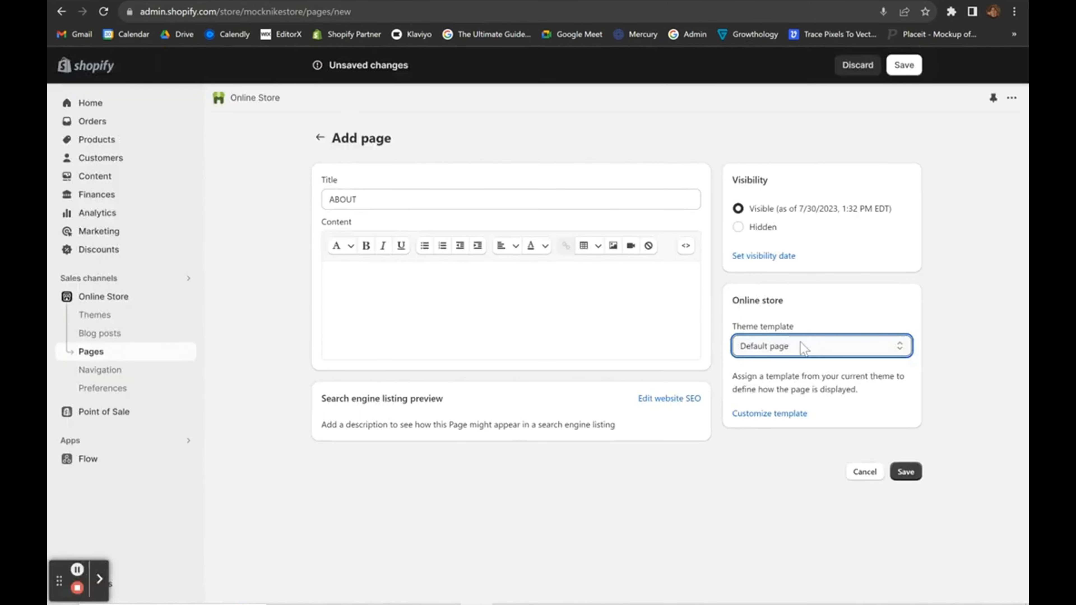
{"action": "left_click", "coordinate": [758, 364]}
{"action": "left_click", "coordinate": [749, 375]}
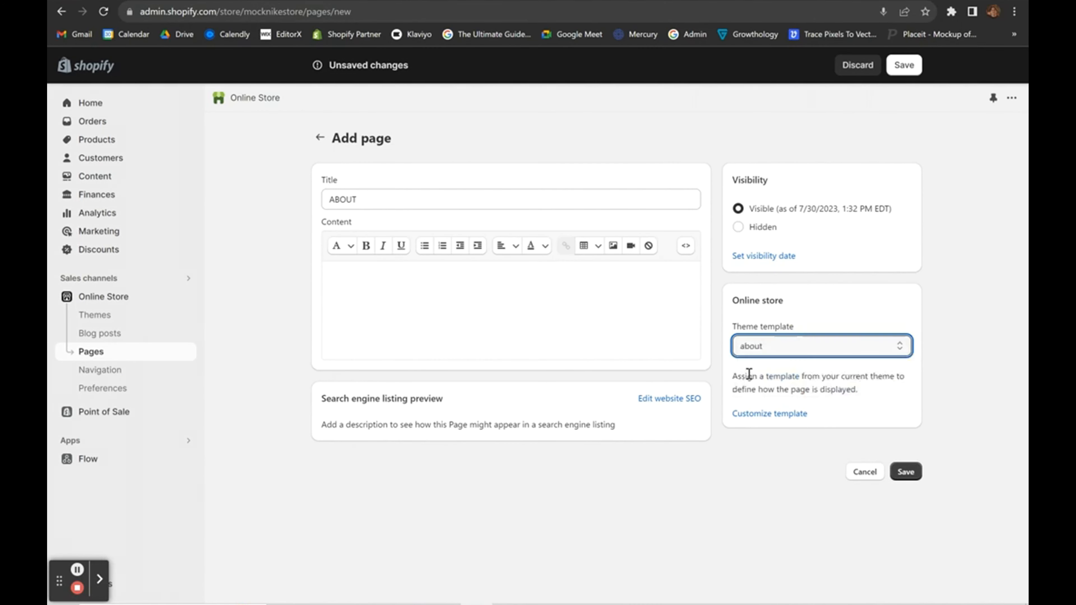
{"action": "left_click", "coordinate": [905, 472]}
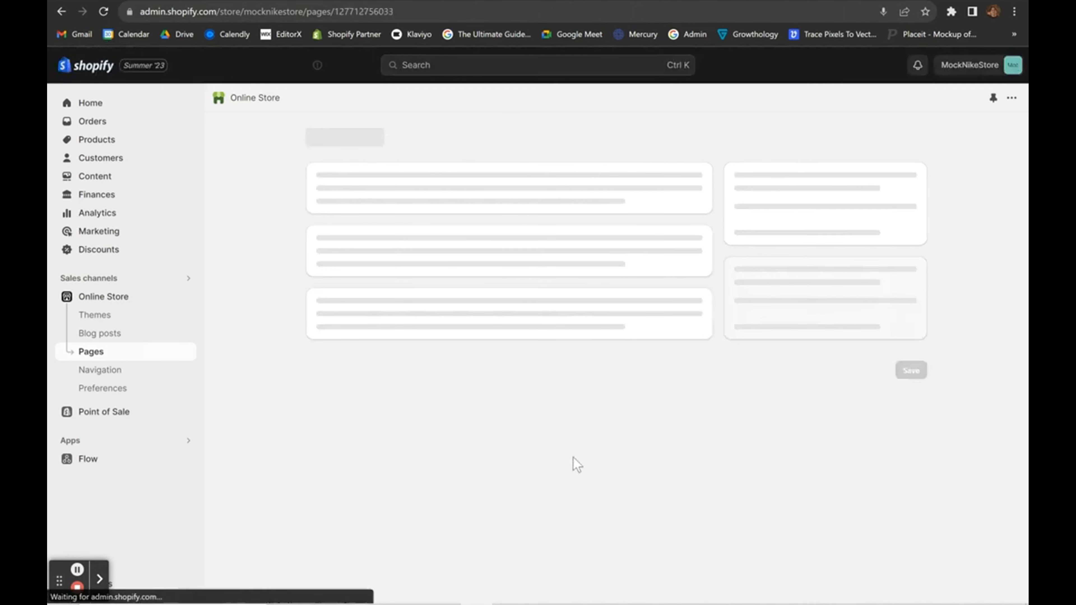
Add a Main menu item linking to the ABOUT page.
{"action": "left_click", "coordinate": [107, 372]}
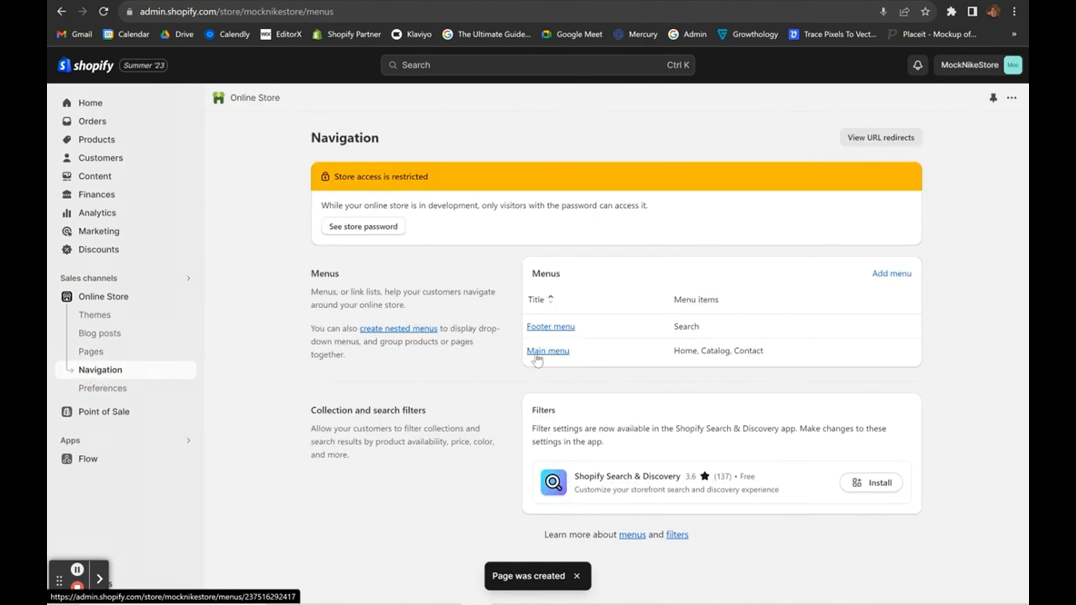
{"action": "left_click", "coordinate": [542, 352]}
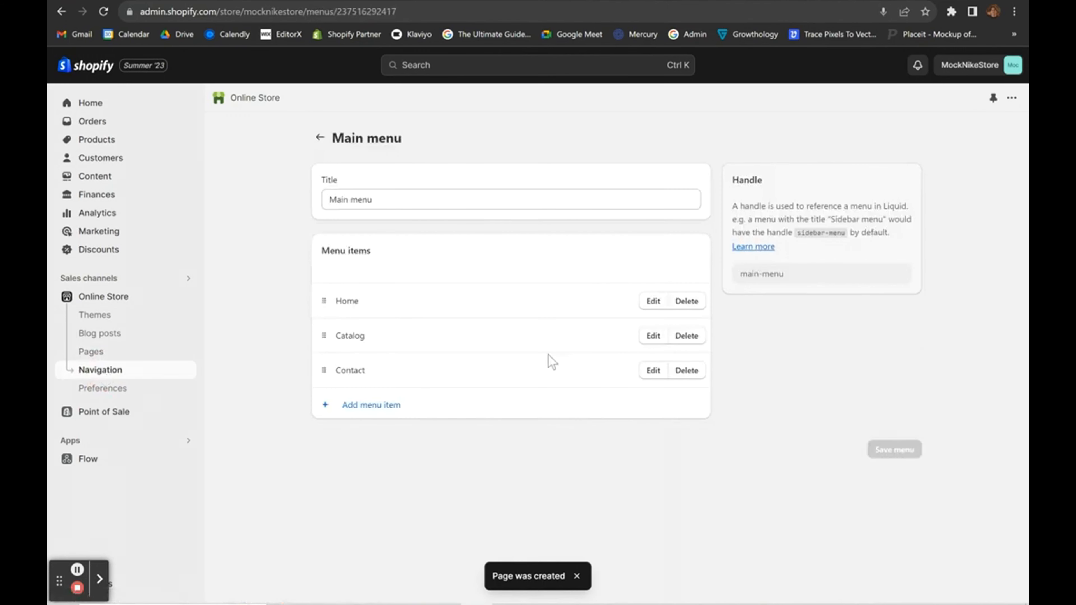
{"action": "left_click", "coordinate": [419, 405]}
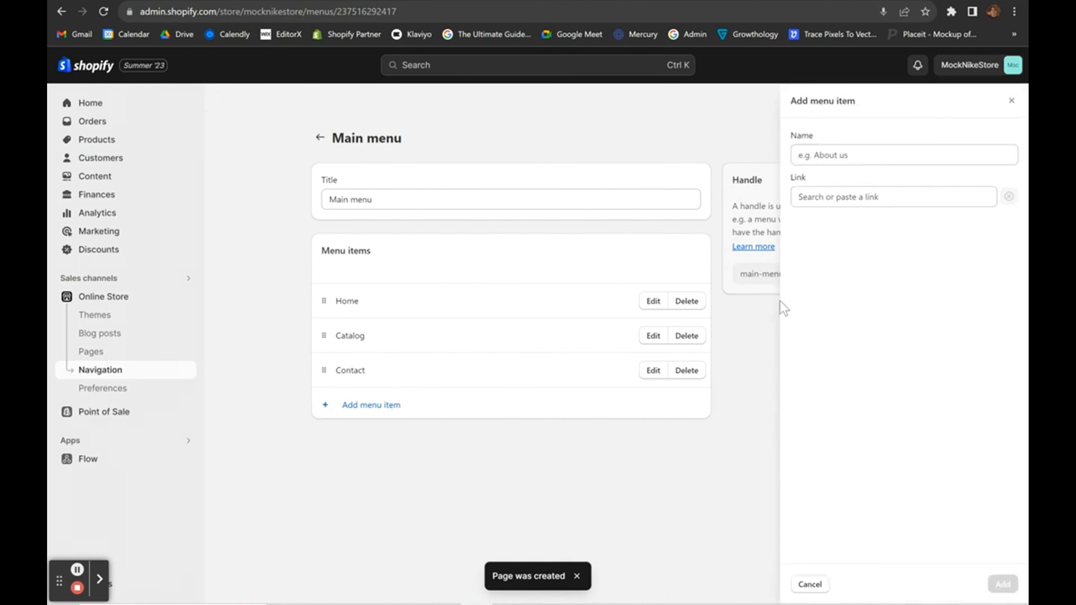
{"action": "type", "text": "ABC"}
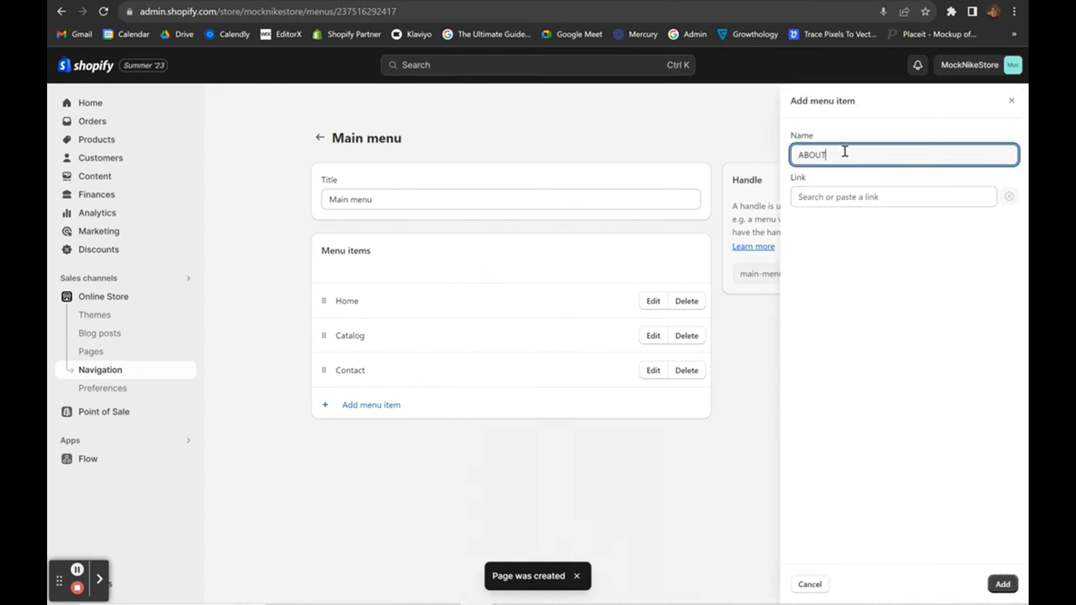
{"action": "left_click", "coordinate": [833, 197]}
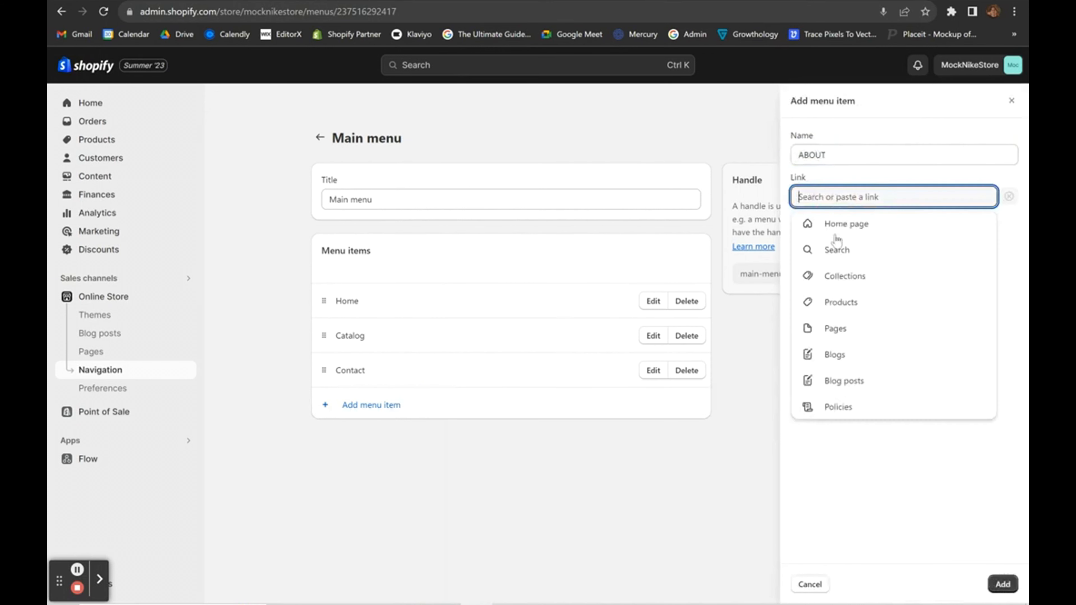
{"action": "left_click", "coordinate": [837, 335]}
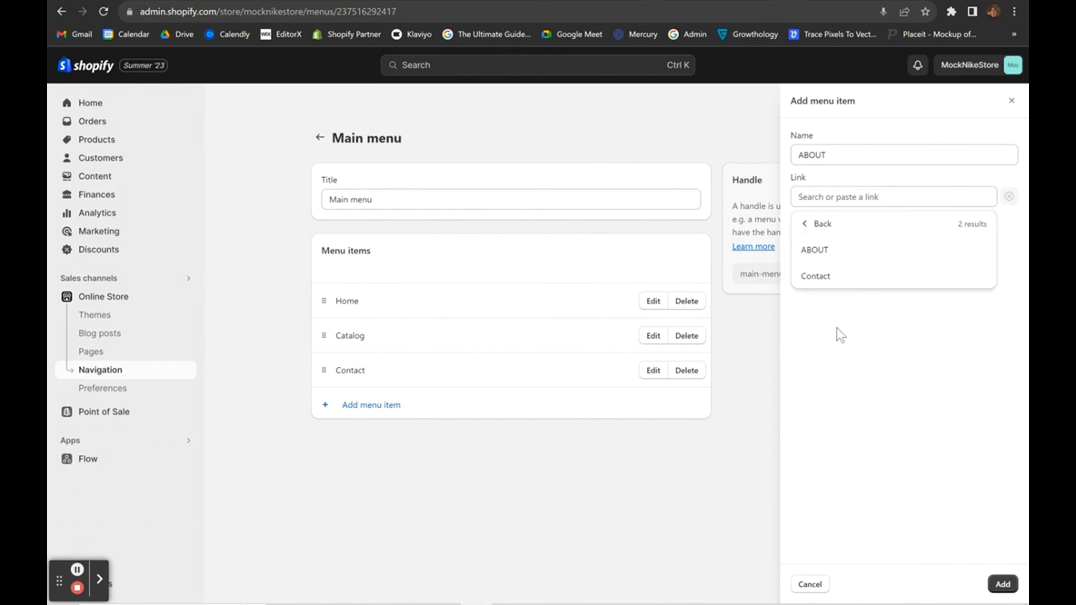
{"action": "left_click", "coordinate": [818, 250]}
{"action": "left_click", "coordinate": [1002, 584]}
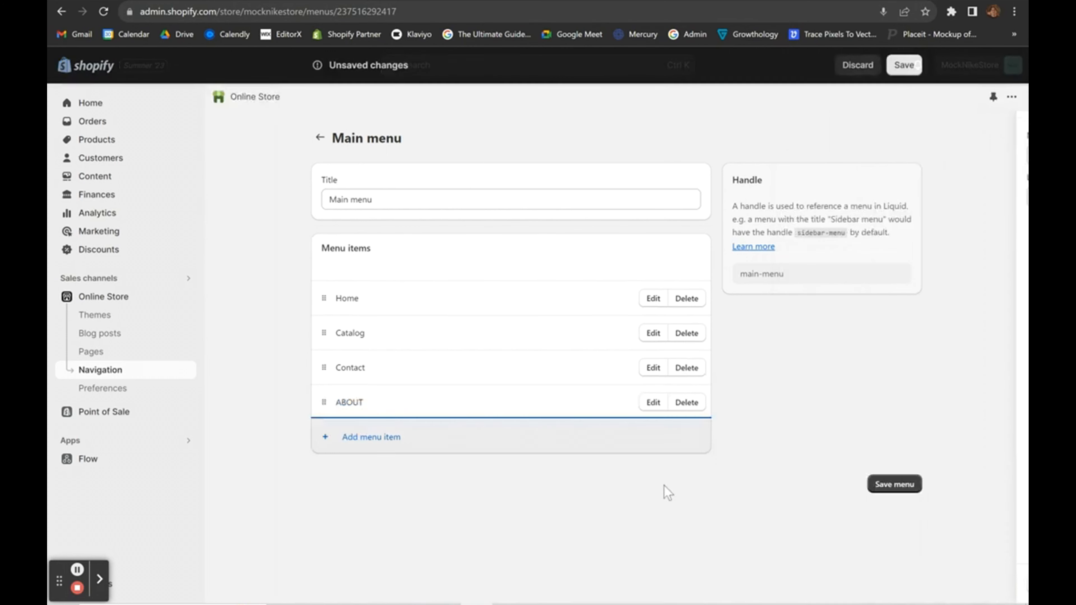
Rename the Home menu item to HOME and Catalog to SHOP.
{"action": "left_click", "coordinate": [653, 299]}
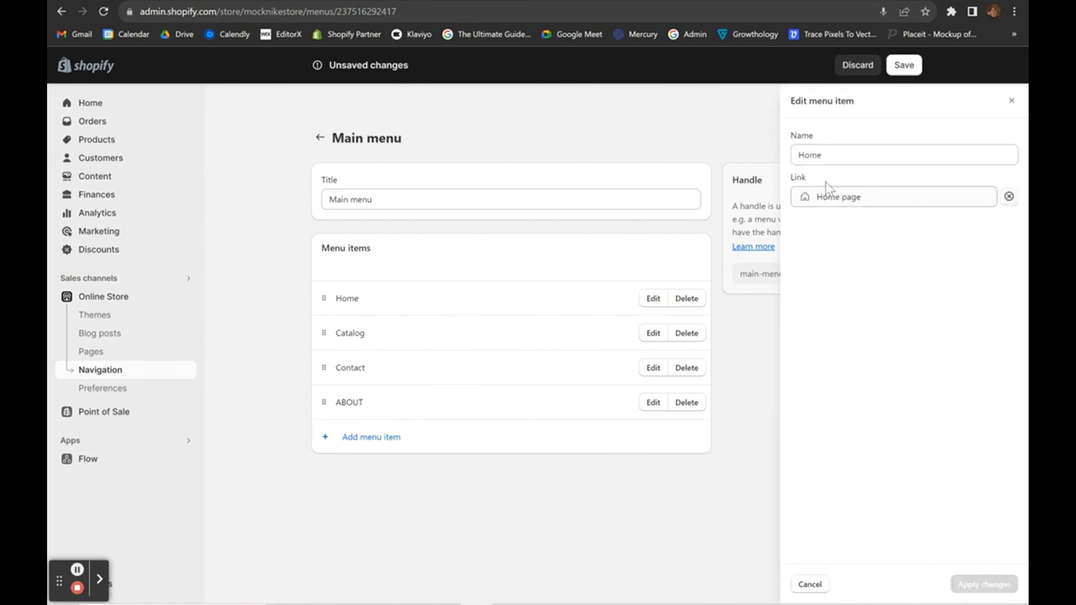
{"action": "type", "text": "HOME"}
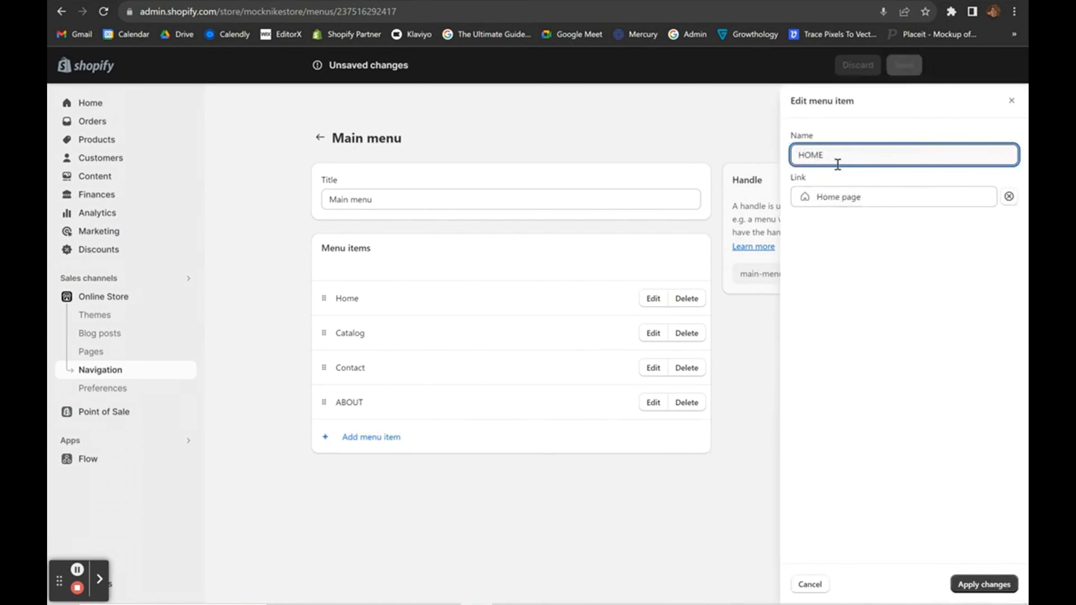
{"action": "left_click", "coordinate": [974, 584]}
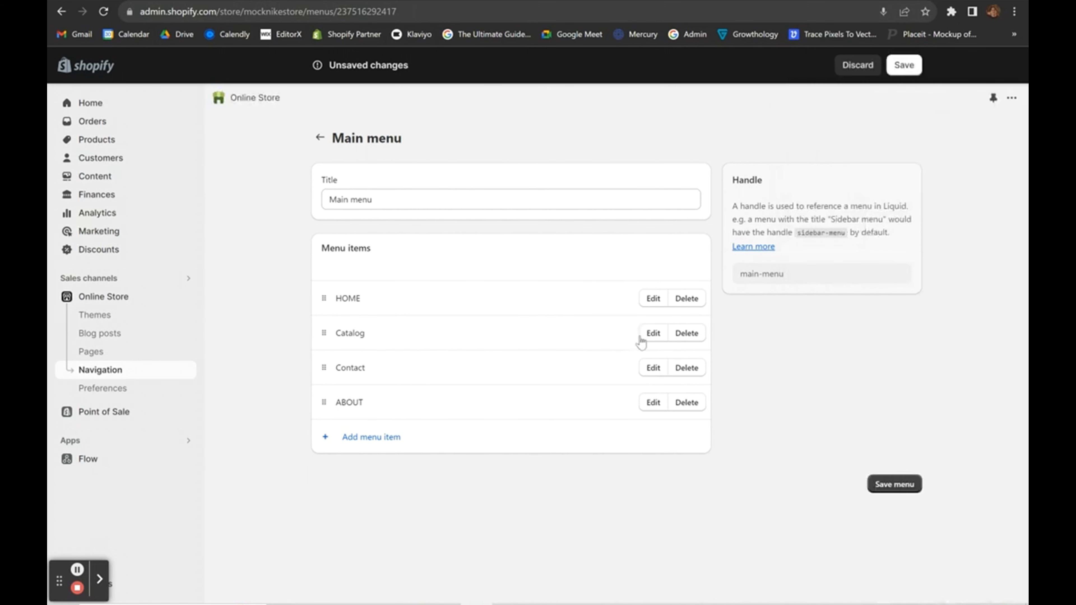
{"action": "left_click", "coordinate": [653, 333]}
{"action": "left_click", "coordinate": [853, 152]}
{"action": "type", "text": "SHOP"}
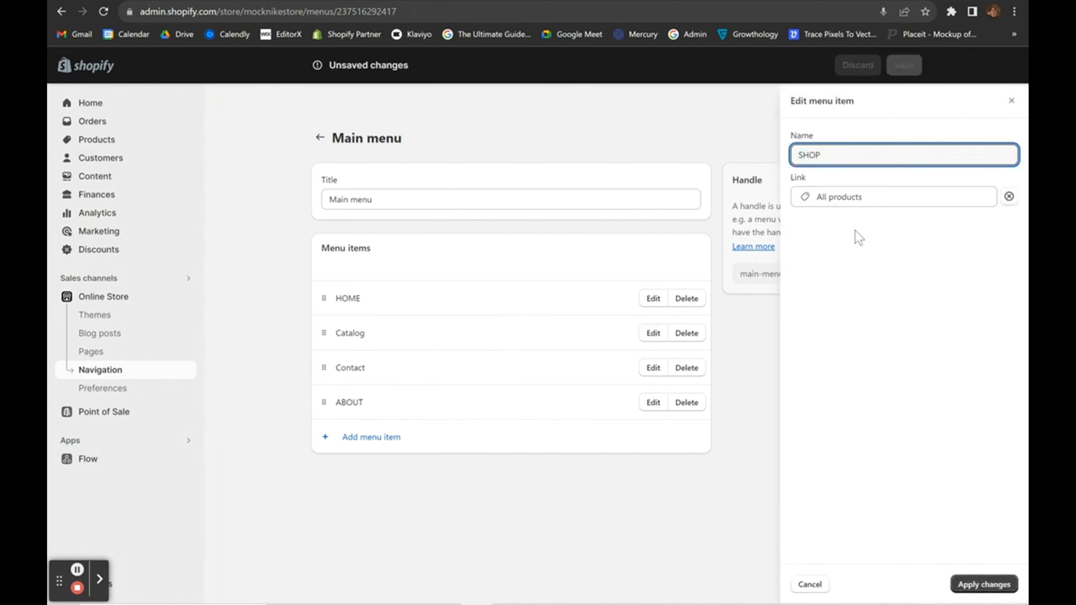
{"action": "left_click", "coordinate": [874, 414]}
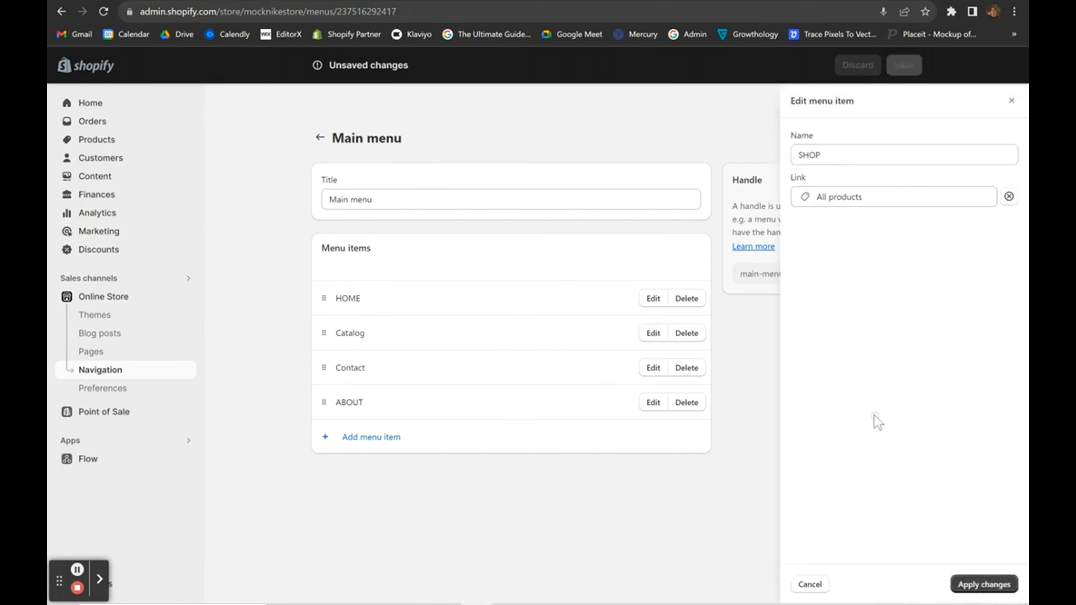
{"action": "left_click", "coordinate": [975, 590]}
Rename Contact to CONTACT, move ABOUT above it, and save the menu.
{"action": "left_click", "coordinate": [653, 367]}
{"action": "left_click", "coordinate": [838, 163]}
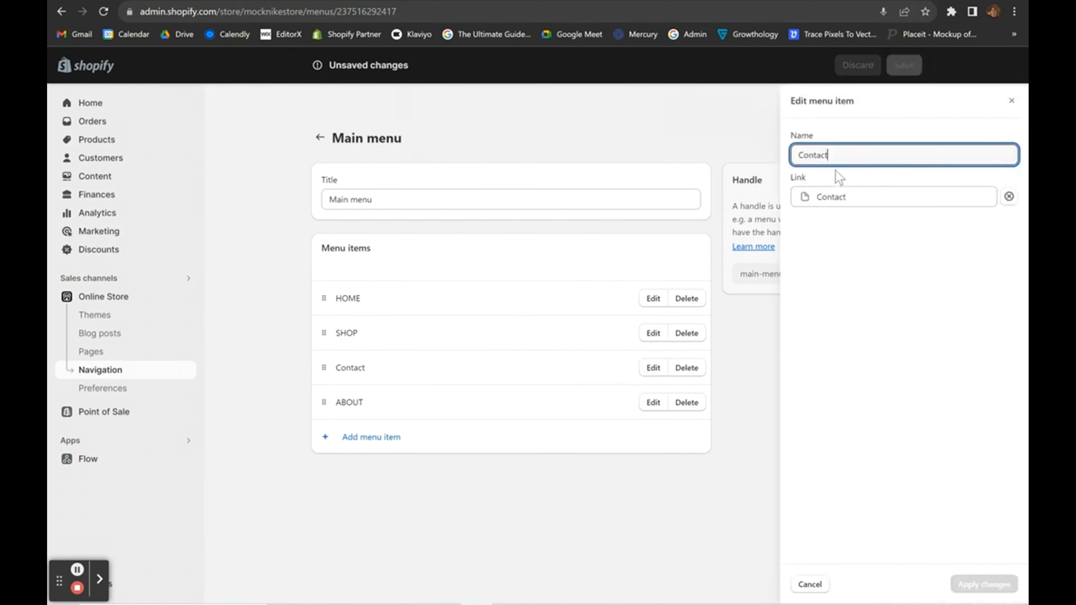
{"action": "left_click", "coordinate": [835, 170]}
{"action": "key", "text": "ctrl+a"}
{"action": "left_click", "coordinate": [836, 153]}
{"action": "key", "text": "ctrl+a"}
{"action": "type", "text": "C"}
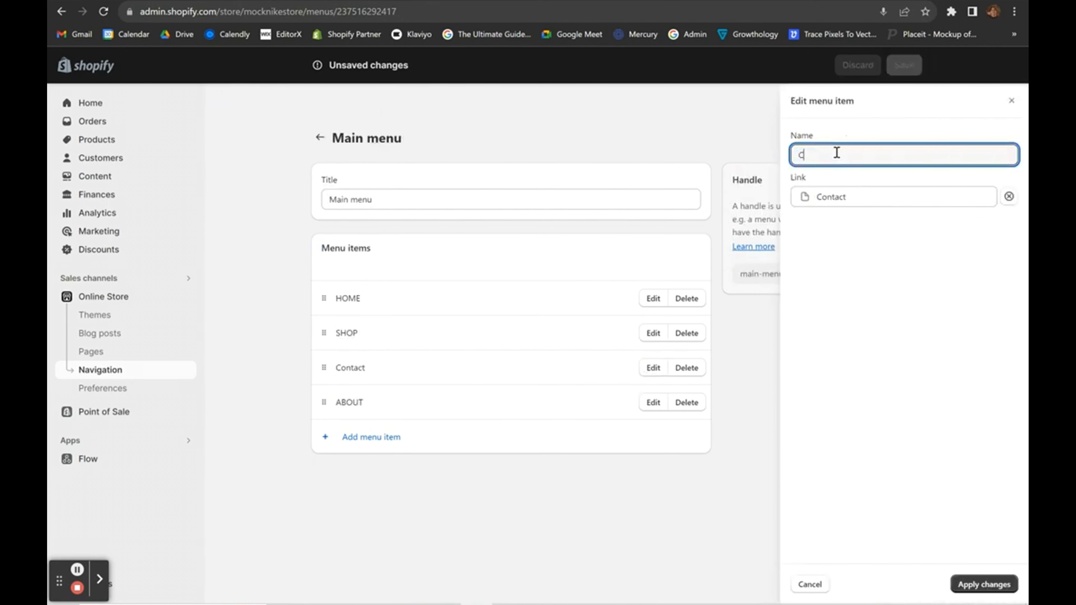
{"action": "type", "text": "ONTACT"}
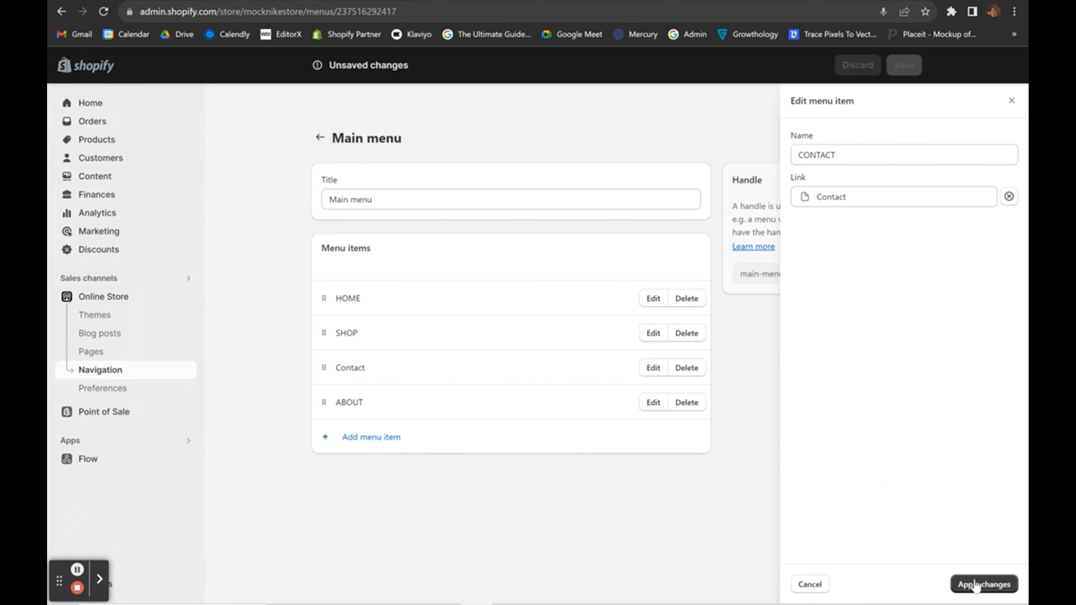
{"action": "left_click", "coordinate": [975, 584]}
{"action": "left_click_drag", "start_coordinate": [325, 404], "coordinate": [322, 367]}
{"action": "left_click", "coordinate": [910, 483]}
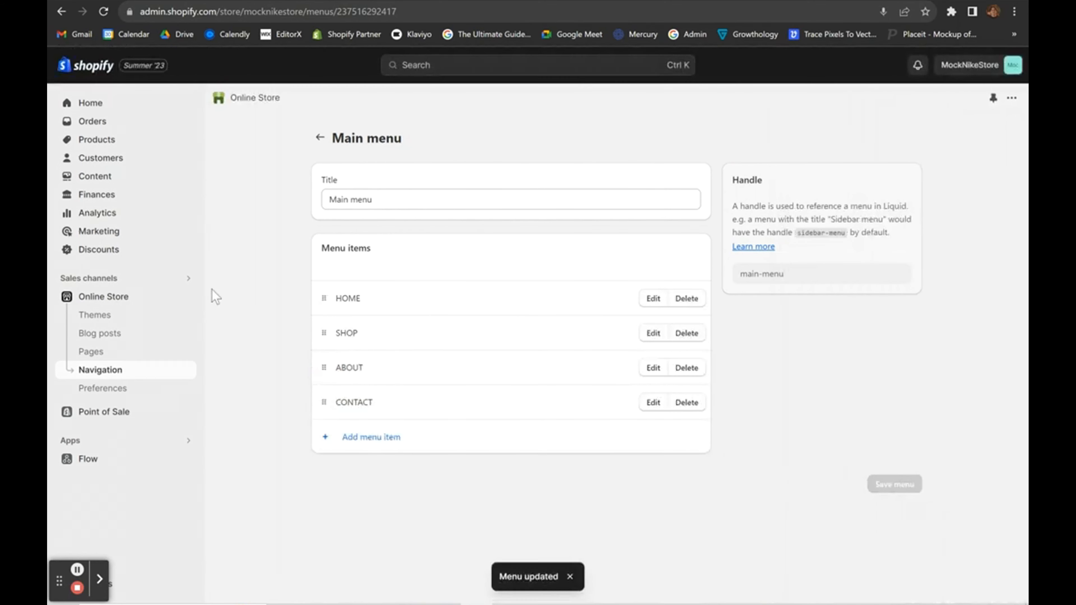
In the Refresh theme editor, locate the home page's JUST DO IT rich text section.
{"action": "left_click", "coordinate": [92, 302]}
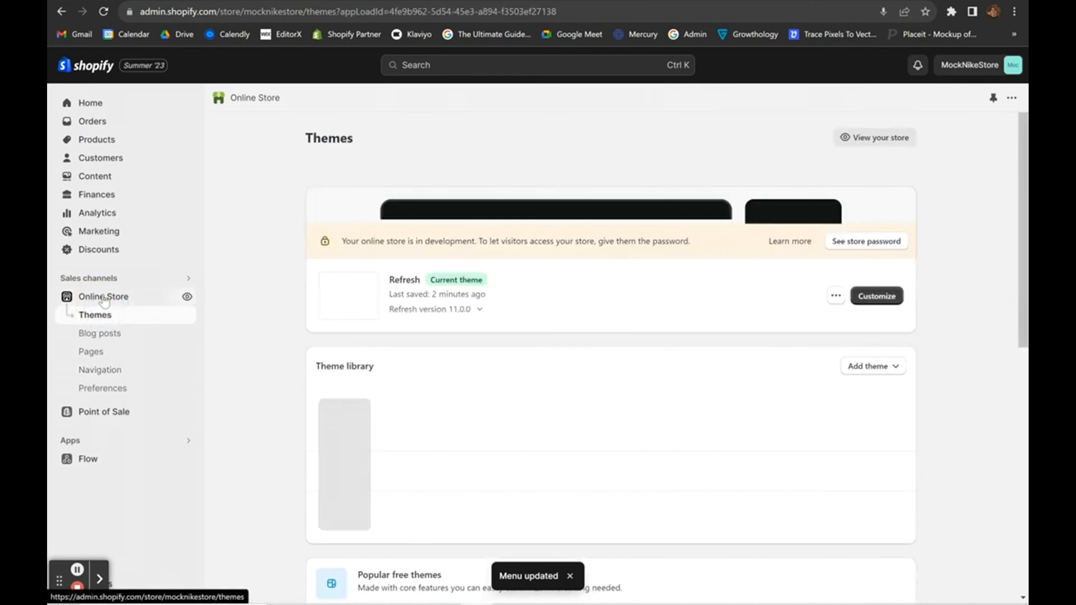
{"action": "left_click", "coordinate": [876, 442]}
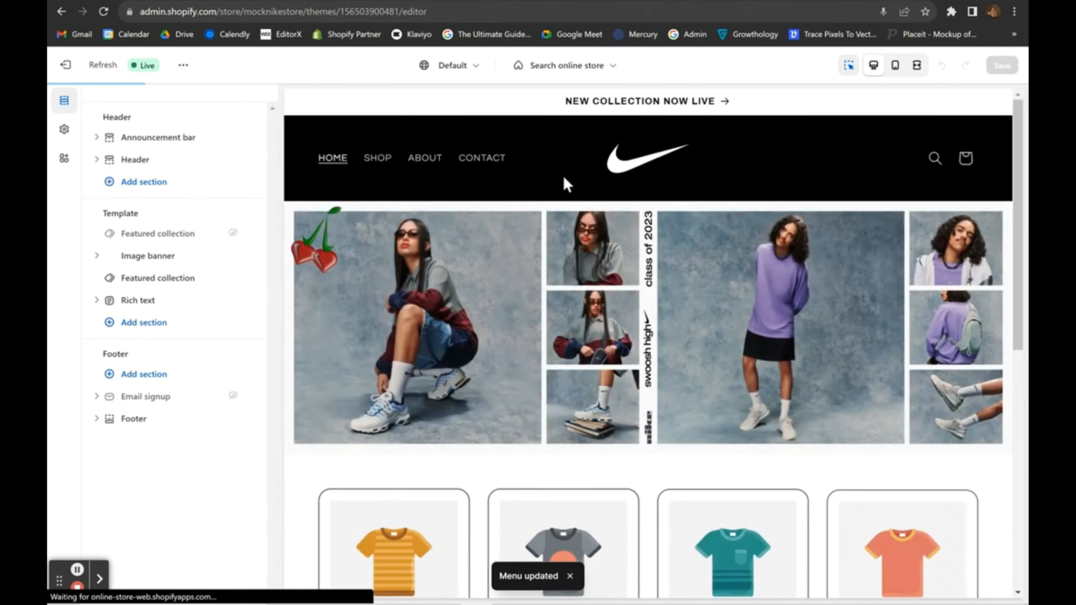
{"action": "left_click", "coordinate": [429, 162]}
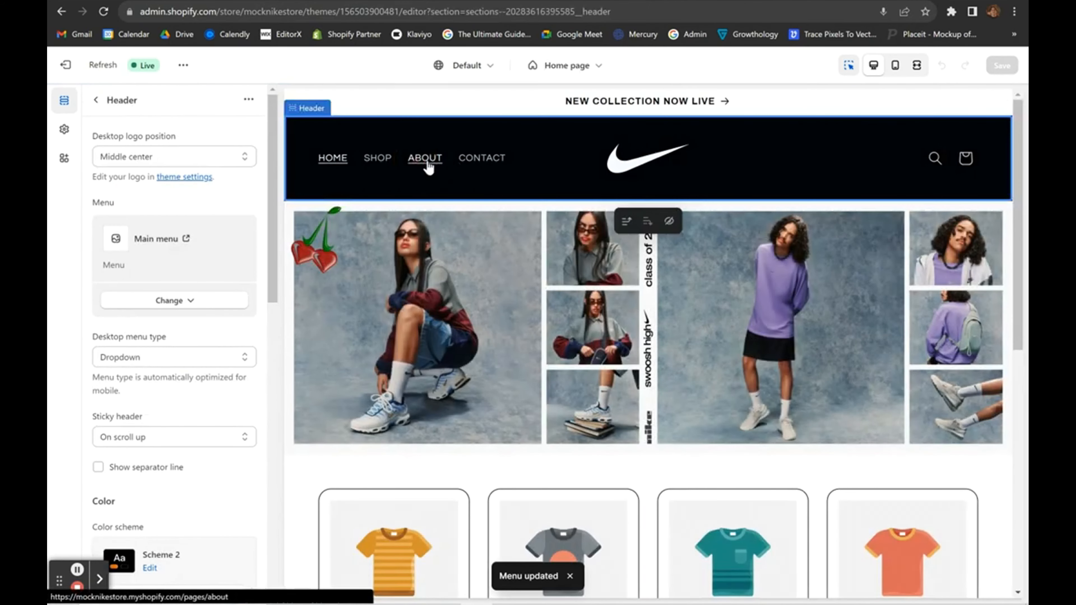
{"action": "scroll", "coordinate": [554, 278], "scroll_direction": "down", "scroll_amount": 8}
{"action": "scroll", "coordinate": [554, 278], "scroll_direction": "down", "scroll_amount": 1}
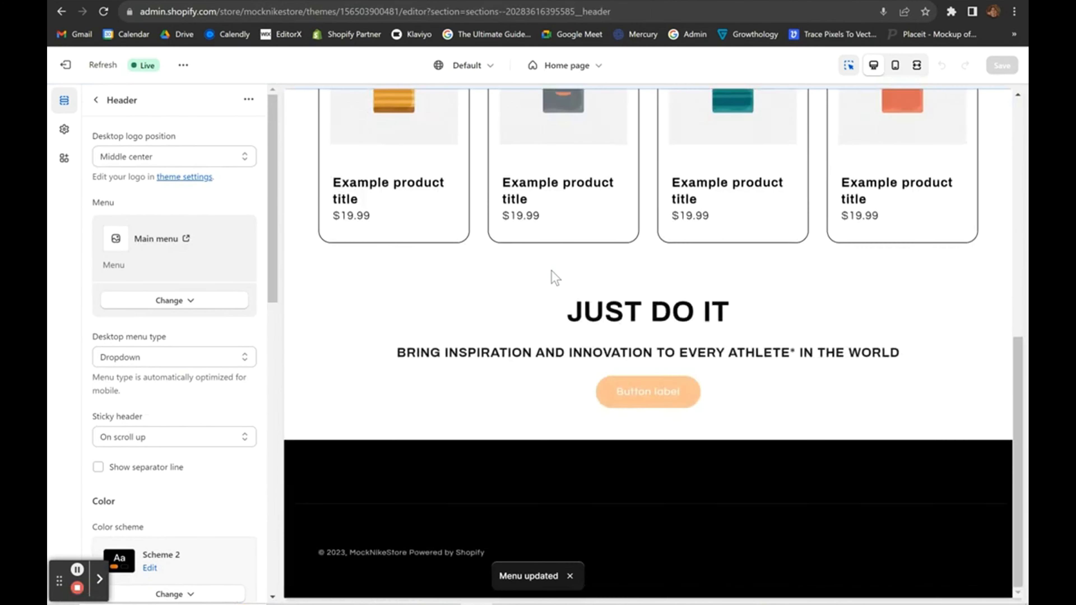
{"action": "left_click", "coordinate": [338, 329]}
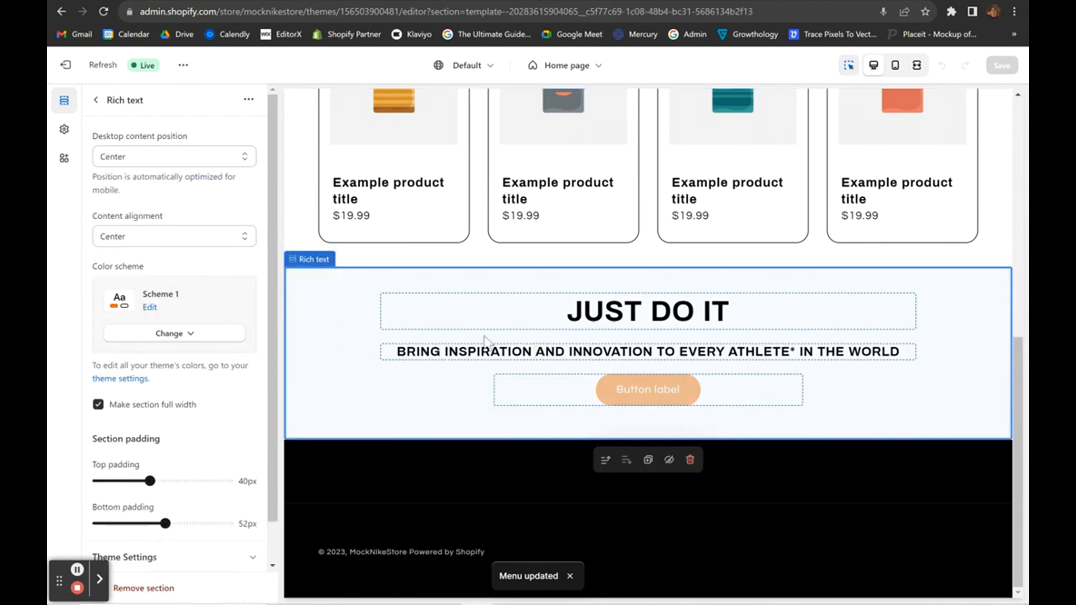
{"action": "scroll", "coordinate": [186, 345], "scroll_direction": "down", "scroll_amount": 1}
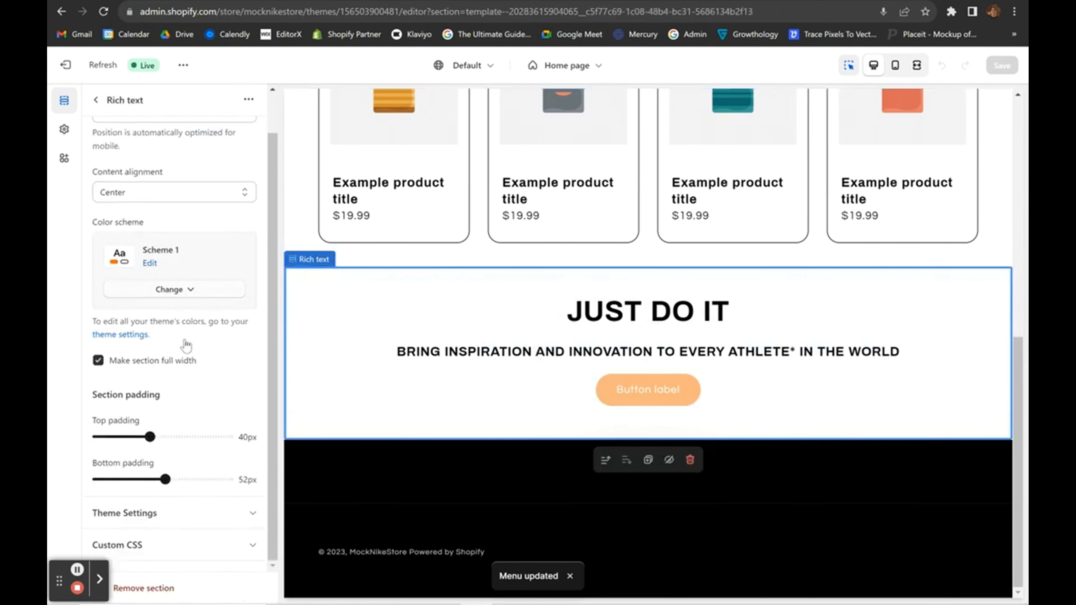
{"action": "scroll", "coordinate": [164, 205], "scroll_direction": "up", "scroll_amount": 1}
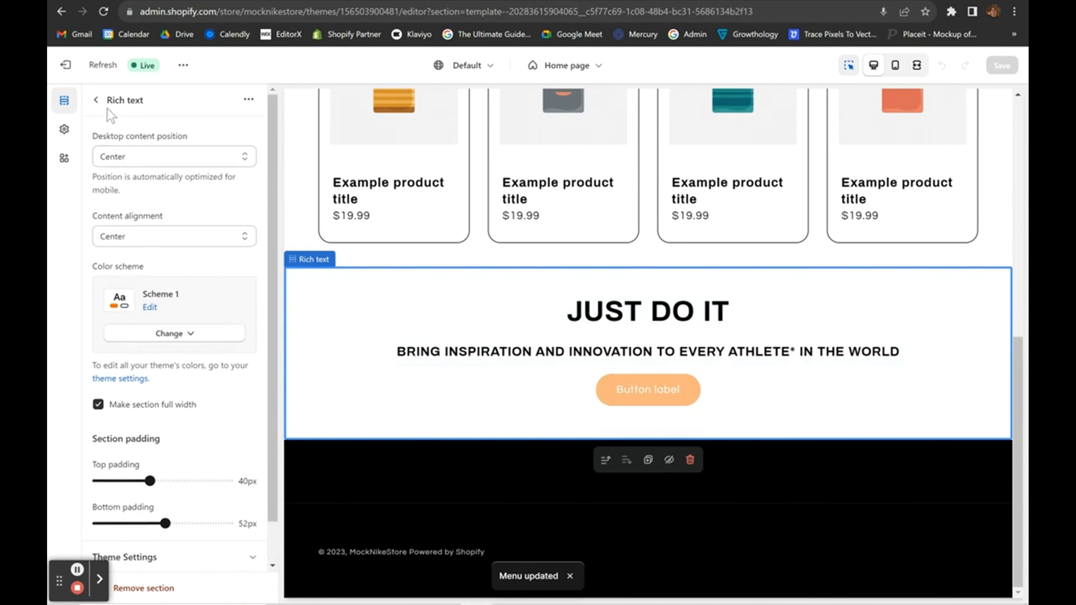
{"action": "left_click", "coordinate": [98, 98]}
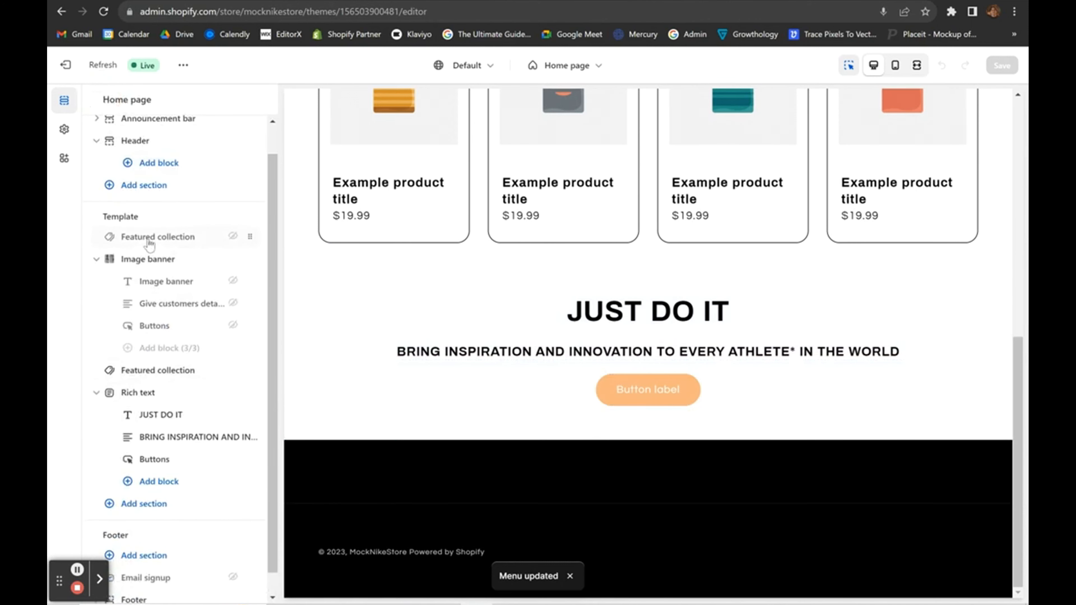
{"action": "scroll", "coordinate": [167, 403], "scroll_direction": "down", "scroll_amount": 1}
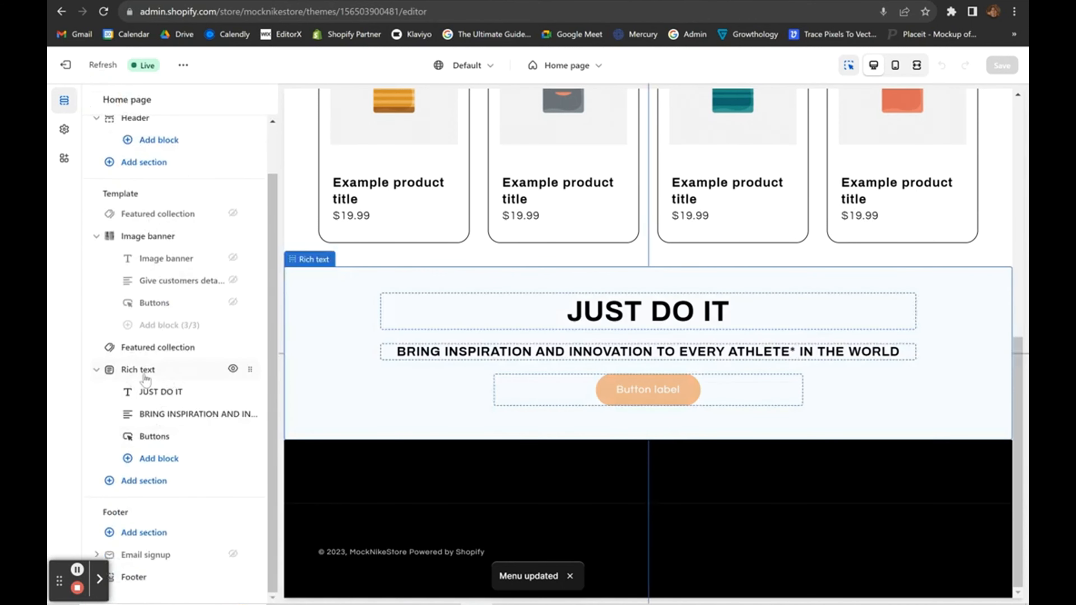
Relabel the first rich text button LEARN MORE, link it to the ABOUT page, and save.
{"action": "left_click", "coordinate": [161, 439]}
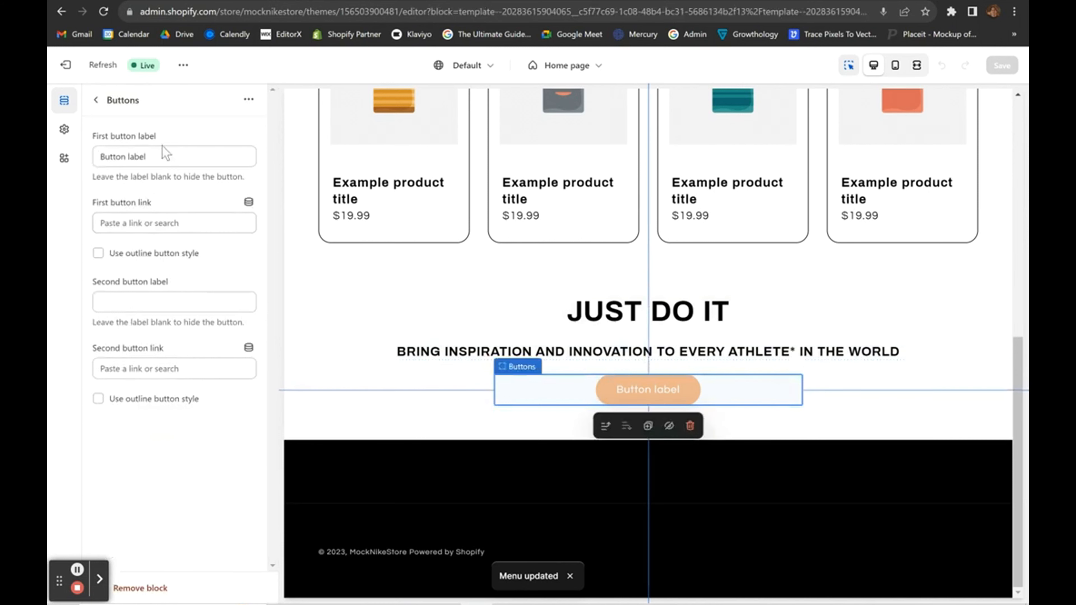
{"action": "triple_click", "coordinate": [164, 156]}
{"action": "type", "text": "LEARN MORE"}
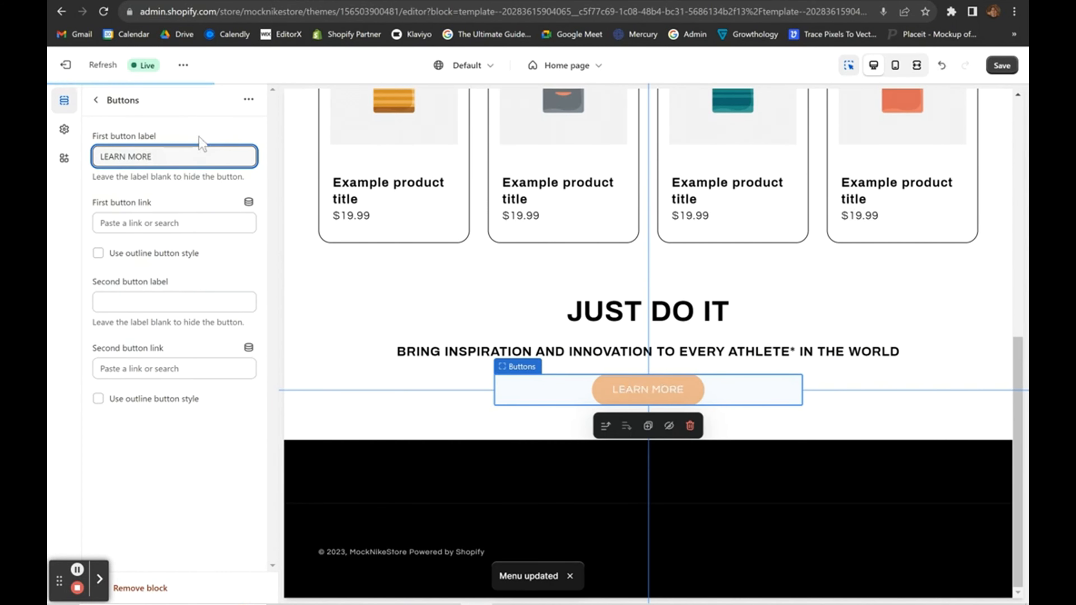
{"action": "left_click", "coordinate": [166, 223]}
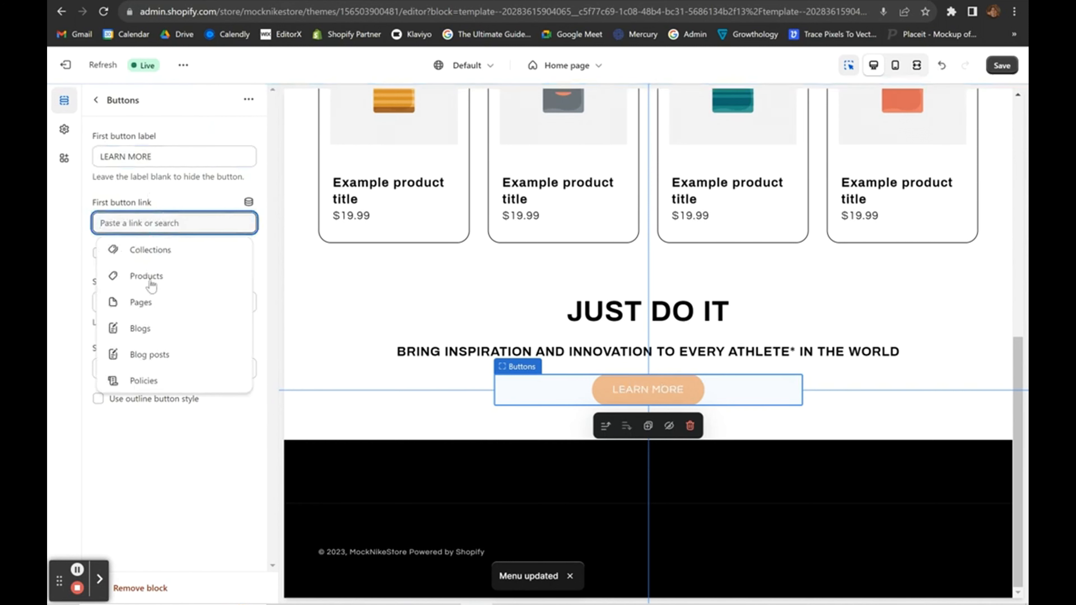
{"action": "left_click", "coordinate": [144, 304]}
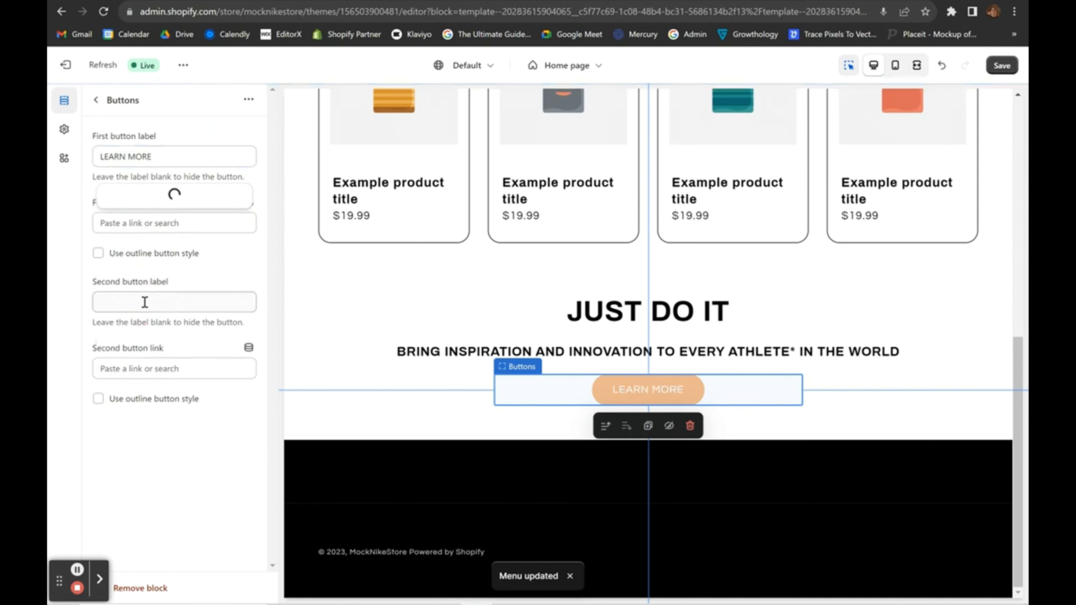
{"action": "left_click", "coordinate": [120, 170]}
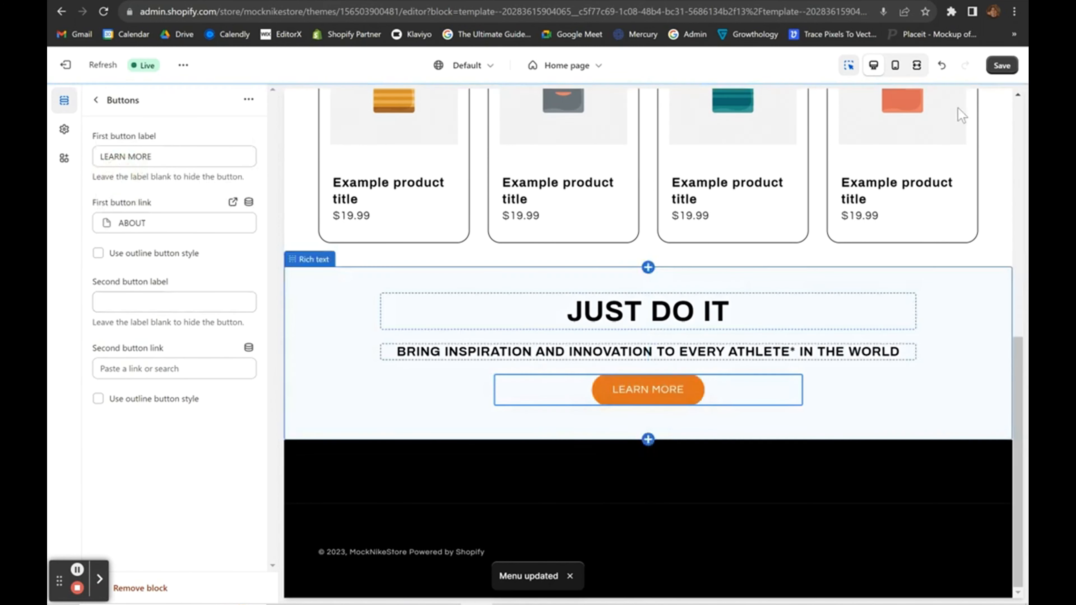
{"action": "left_click", "coordinate": [1001, 65]}
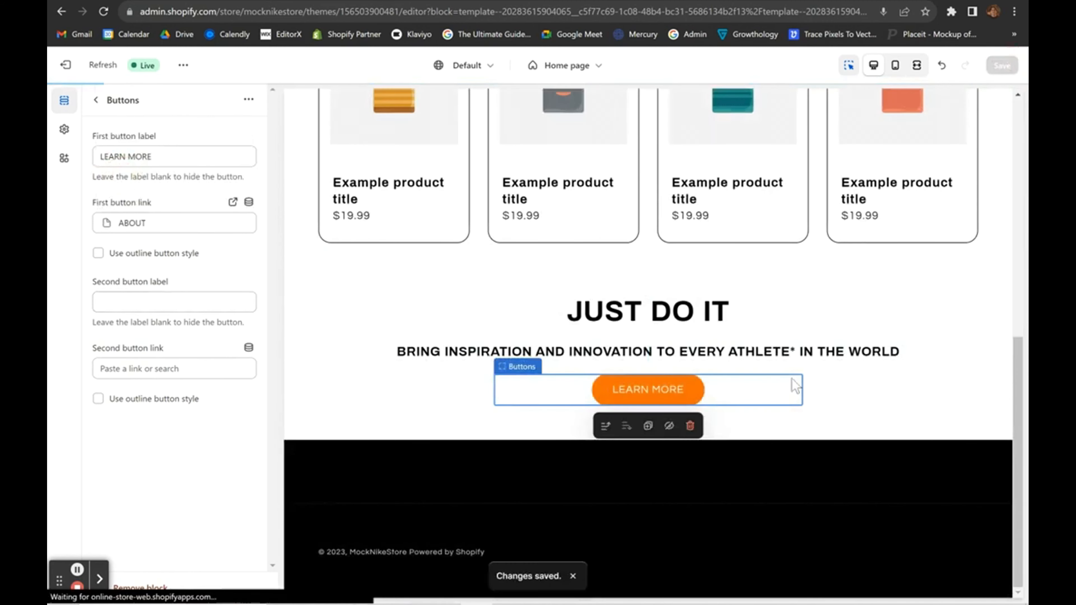
{"action": "left_click", "coordinate": [631, 393]}
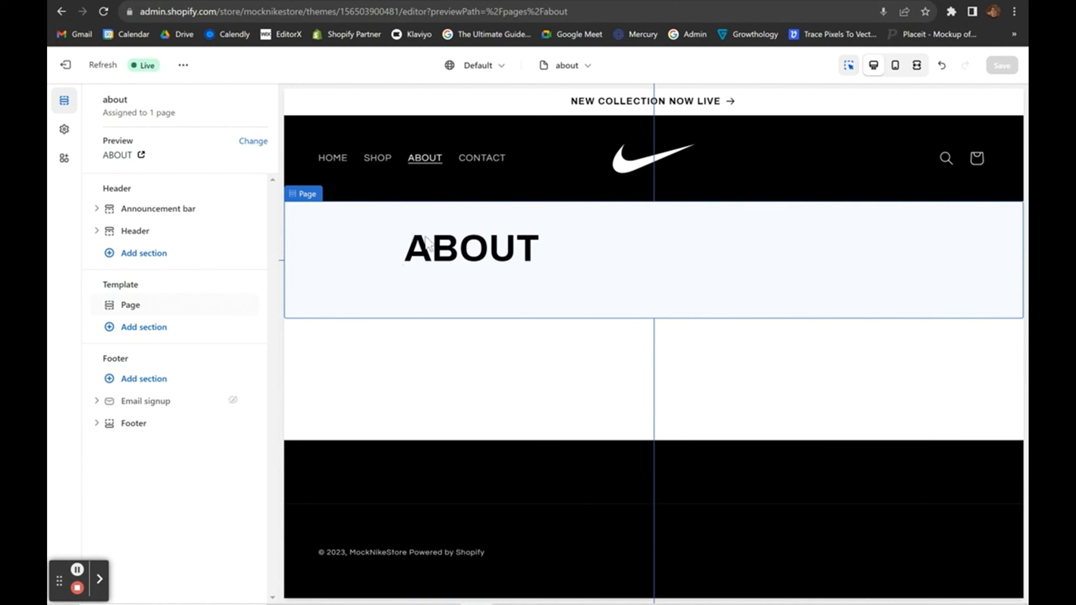
Hide the Page section on the about template.
{"action": "left_click", "coordinate": [185, 305]}
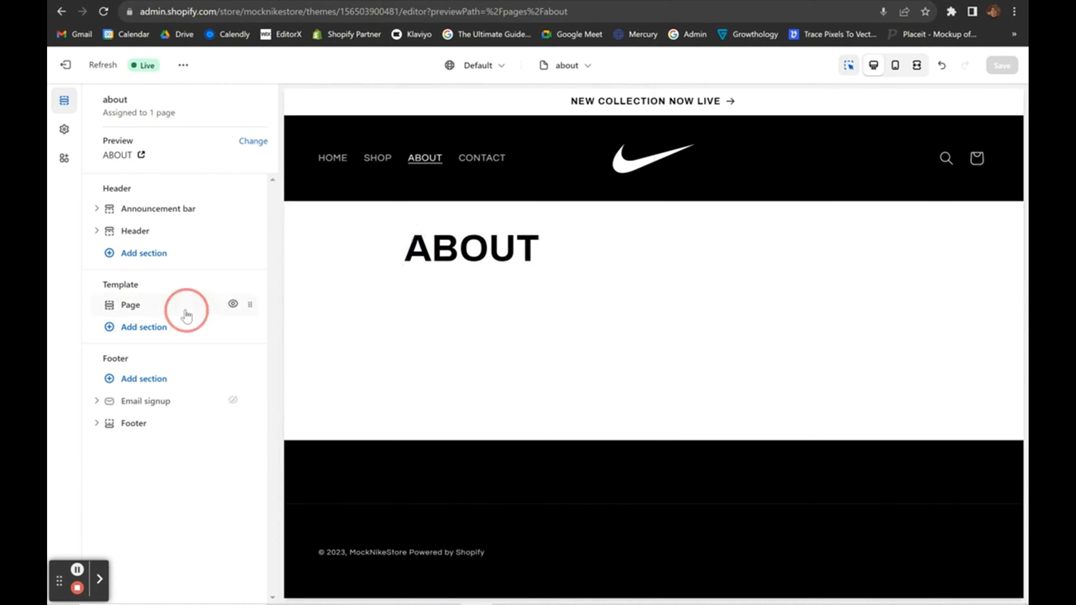
{"action": "left_click", "coordinate": [100, 254]}
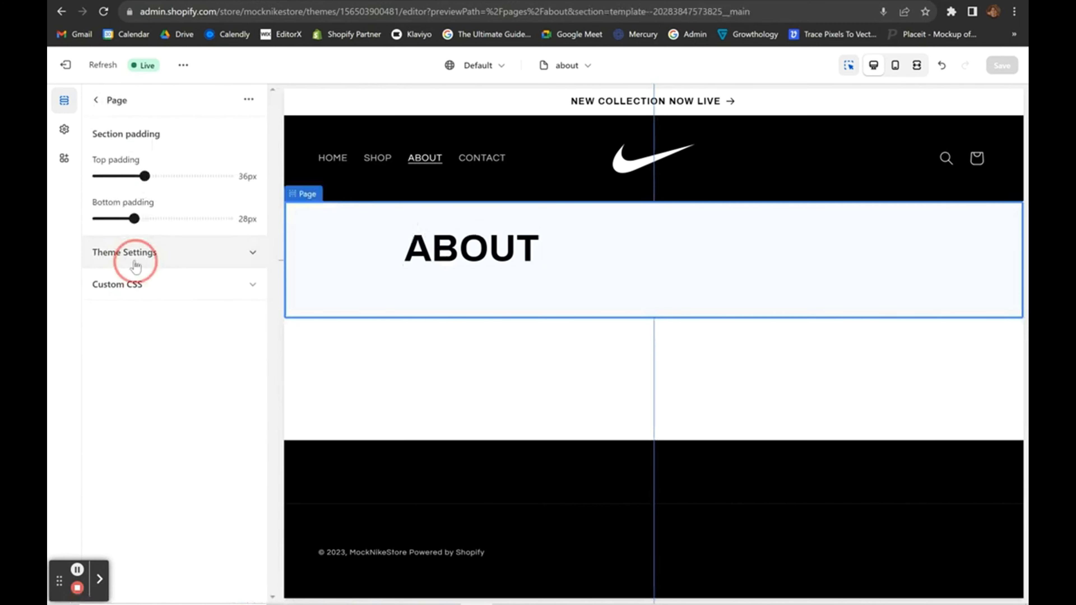
{"action": "left_click", "coordinate": [95, 100]}
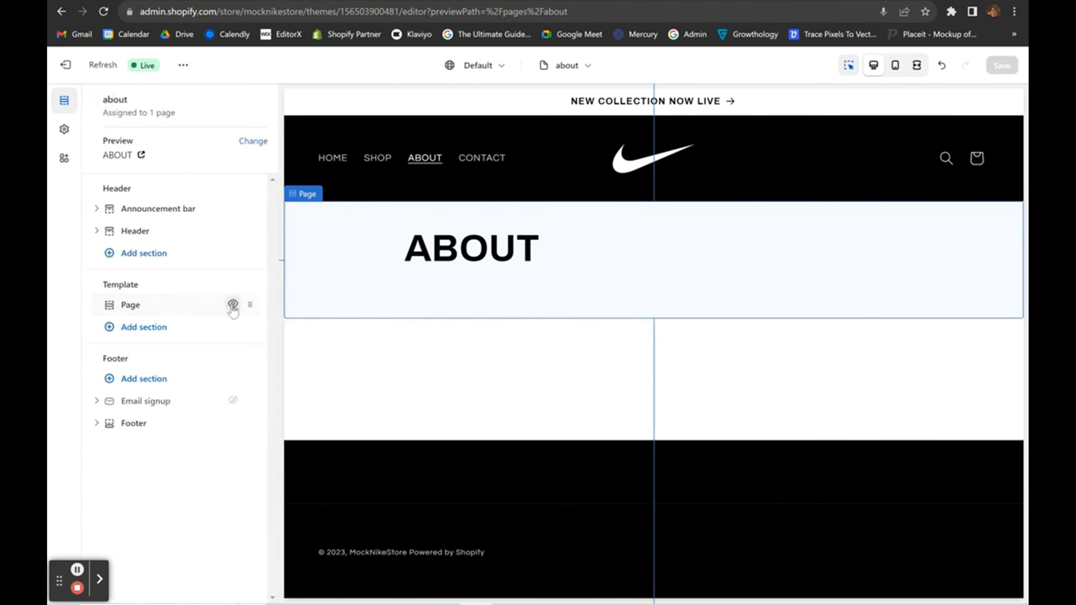
{"action": "left_click", "coordinate": [233, 304]}
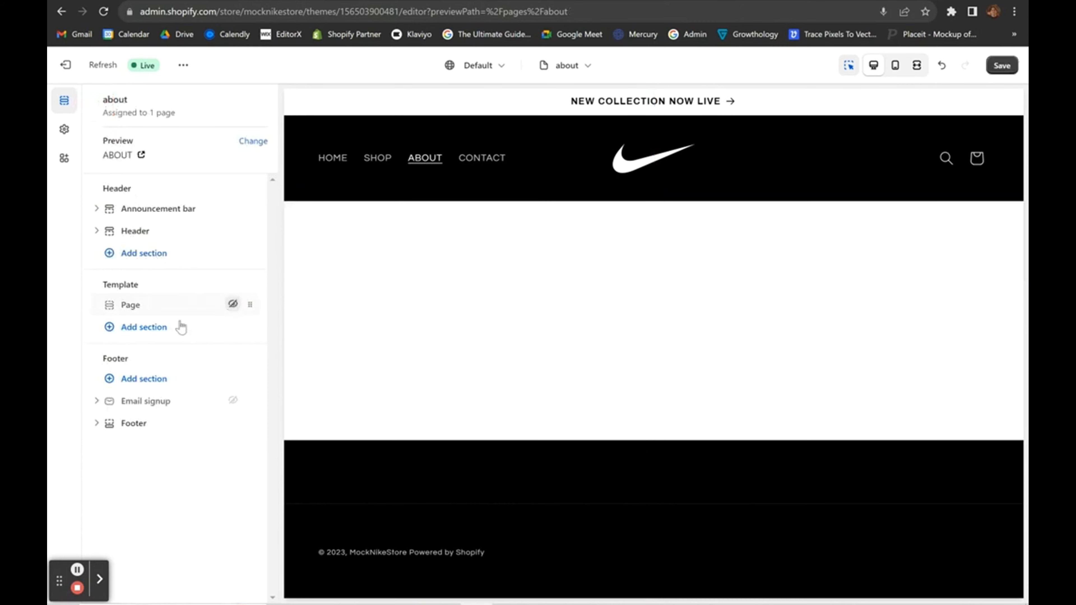
Add an Image banner section and hide its heading, description text and buttons.
{"action": "left_click", "coordinate": [138, 335]}
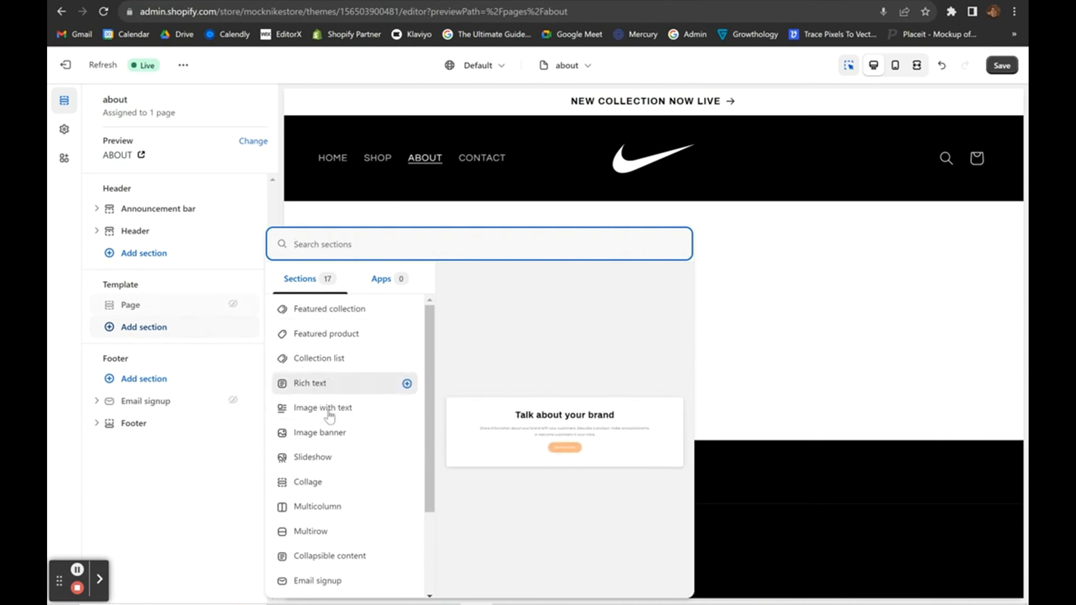
{"action": "left_click", "coordinate": [322, 433]}
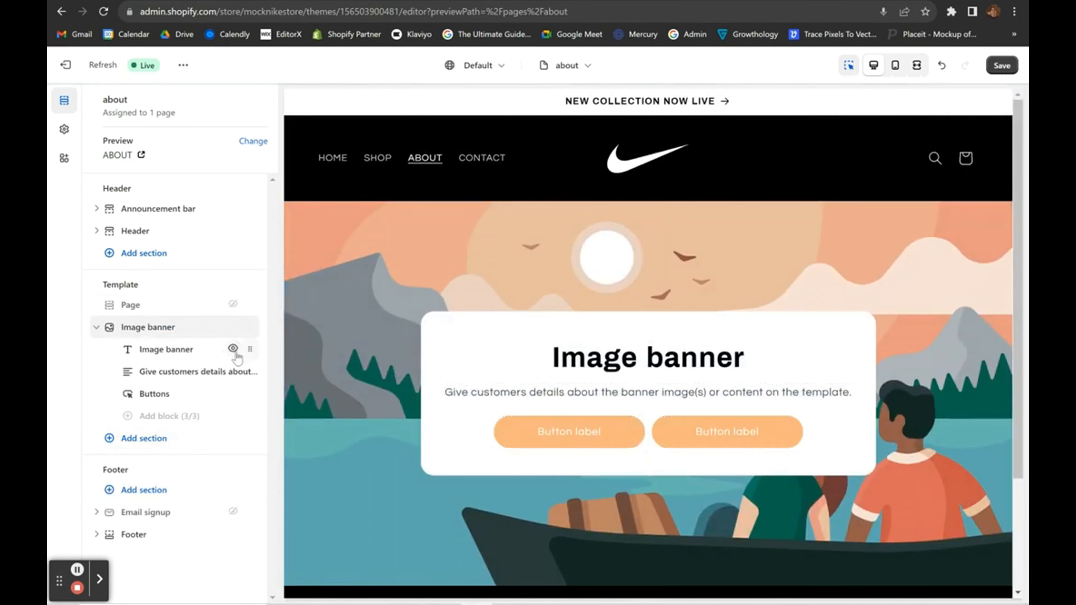
{"action": "left_click", "coordinate": [232, 348]}
{"action": "left_click", "coordinate": [232, 371]}
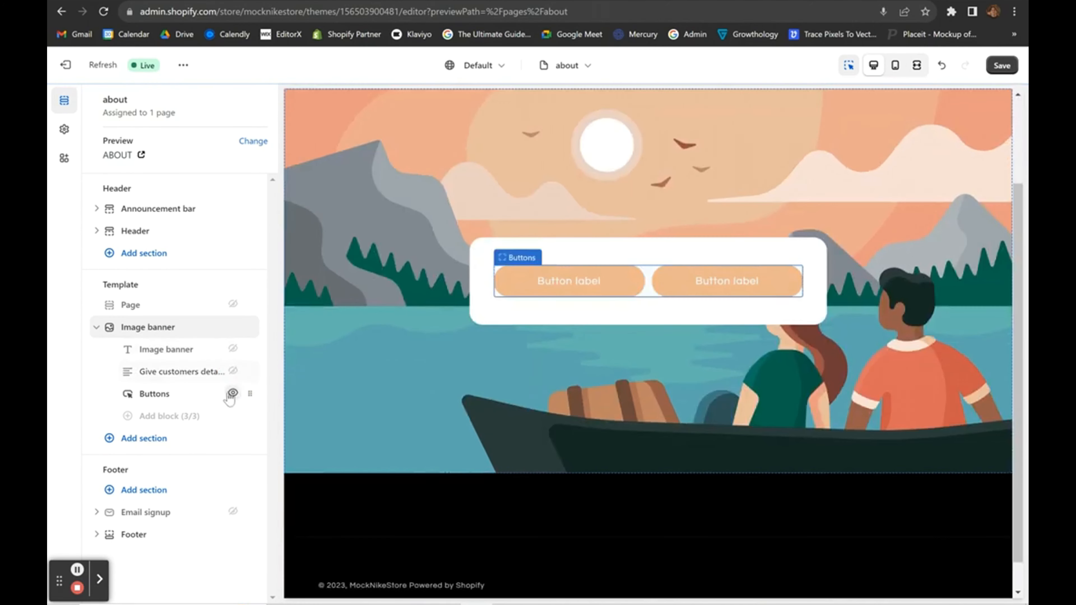
{"action": "left_click", "coordinate": [233, 393]}
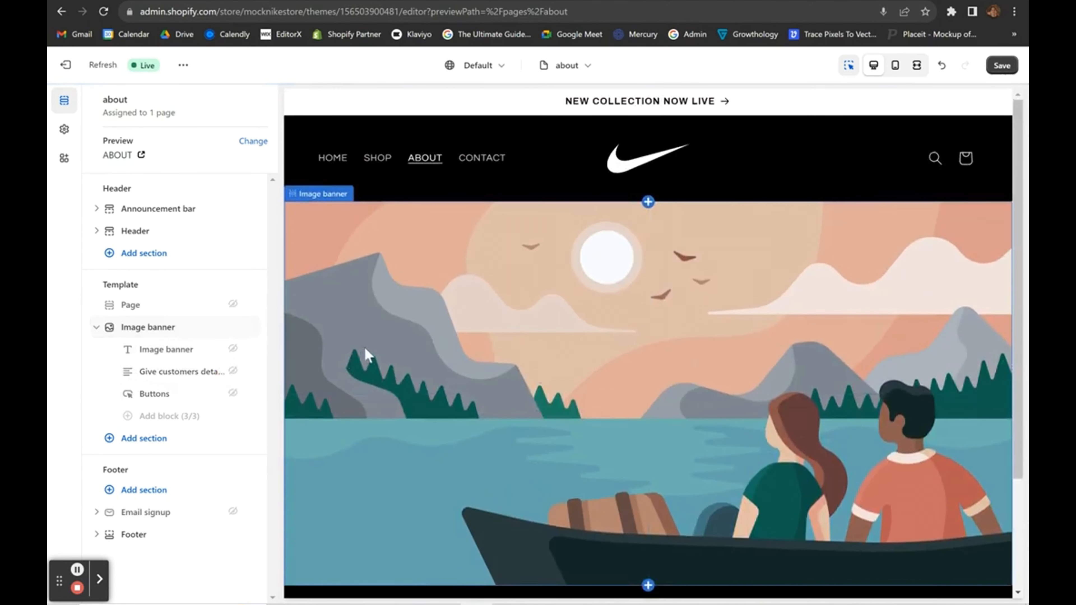
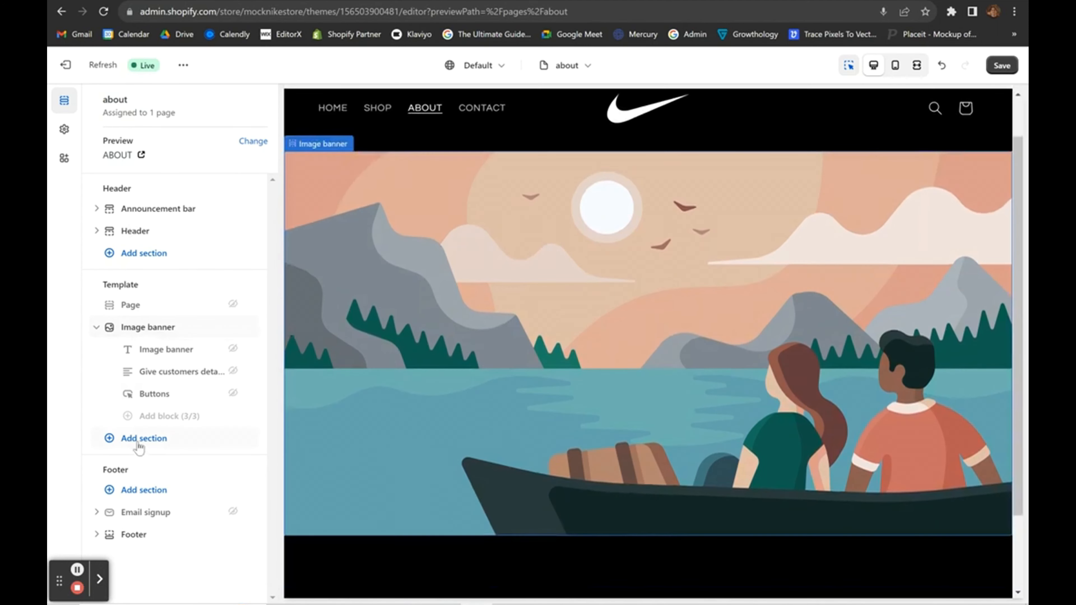
Add a Rich text section to the about page with the heading OUR MISSION.
{"action": "left_click", "coordinate": [140, 439]}
{"action": "scroll", "coordinate": [373, 450], "scroll_direction": "down", "scroll_amount": 1}
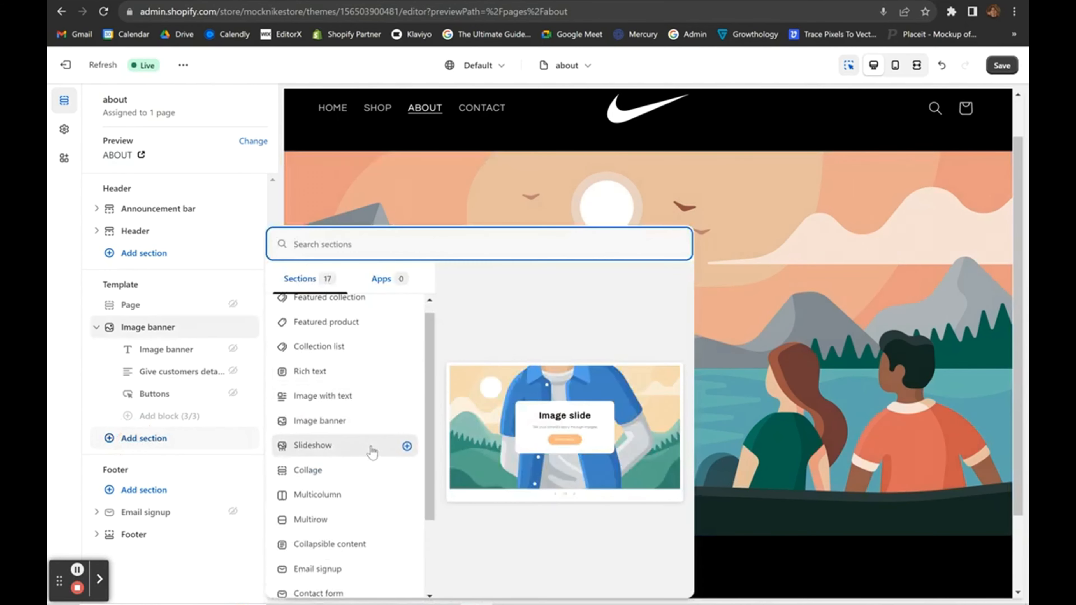
{"action": "scroll", "coordinate": [372, 450], "scroll_direction": "up", "scroll_amount": 1}
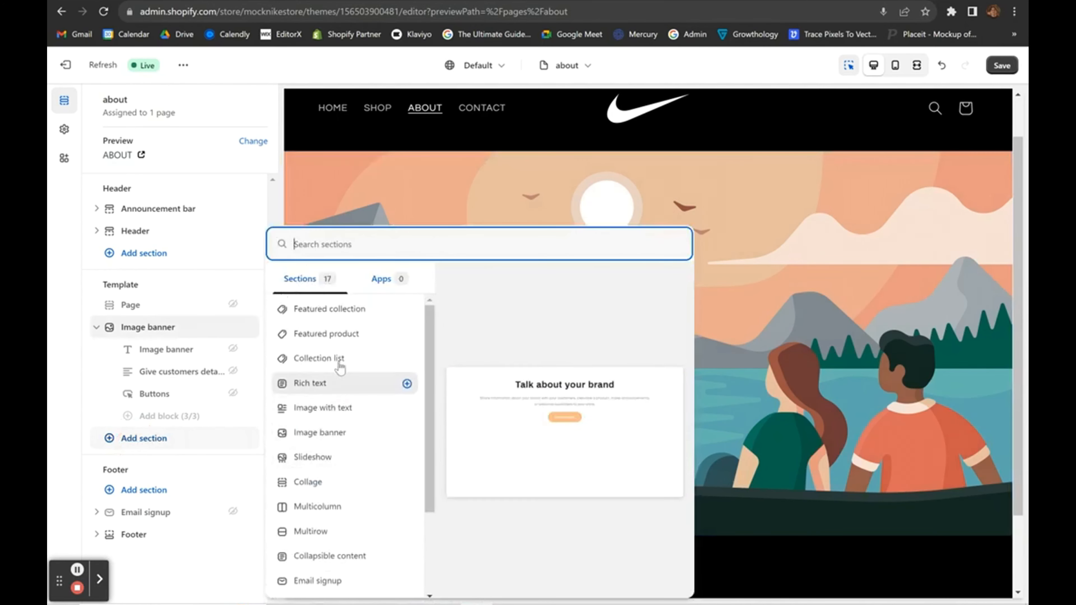
{"action": "left_click", "coordinate": [332, 389]}
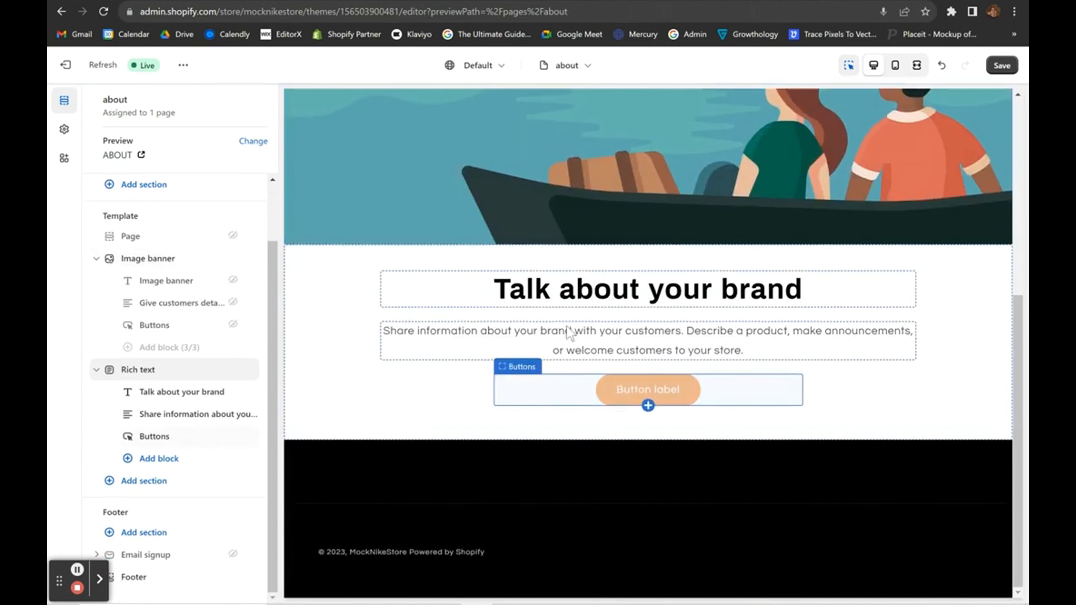
{"action": "left_click", "coordinate": [469, 294]}
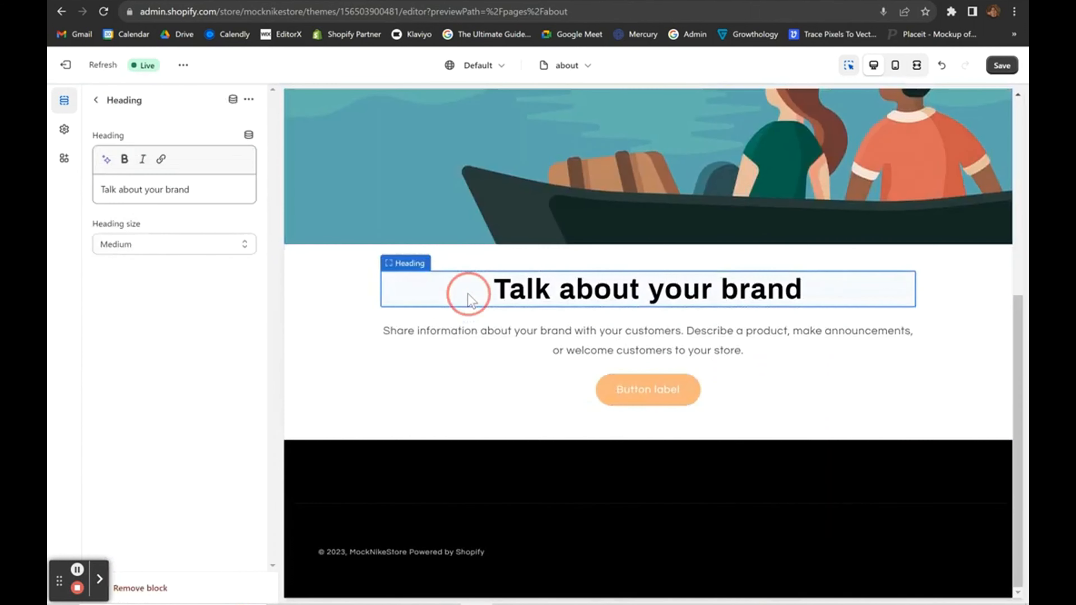
{"action": "triple_click", "coordinate": [200, 194]}
{"action": "type", "text": "OUR MISSION"}
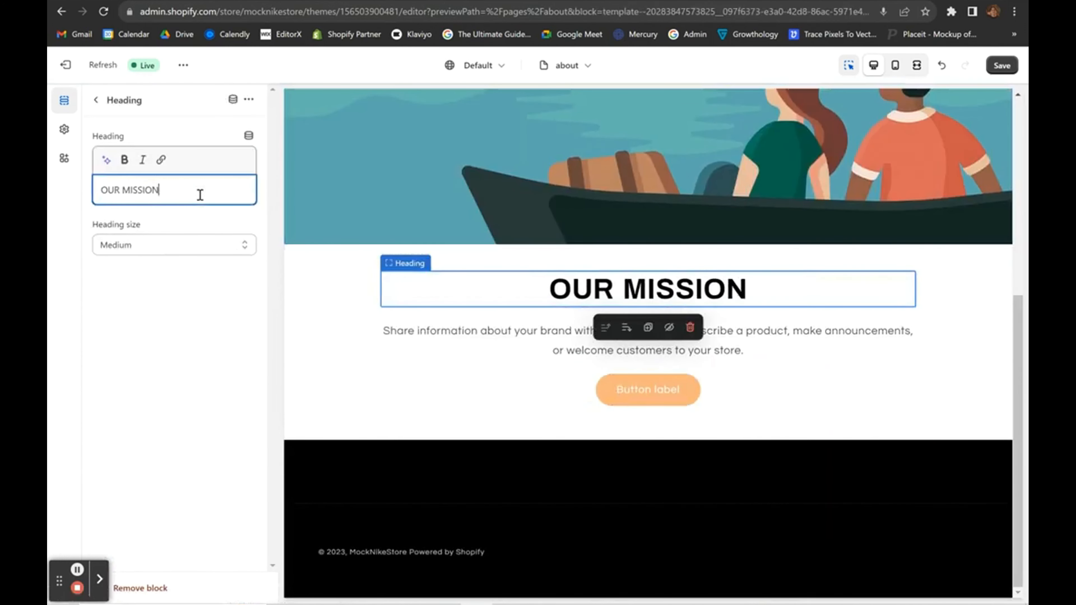
Hide the OUR MISSION section's button block and save the about page.
{"action": "left_click", "coordinate": [535, 363]}
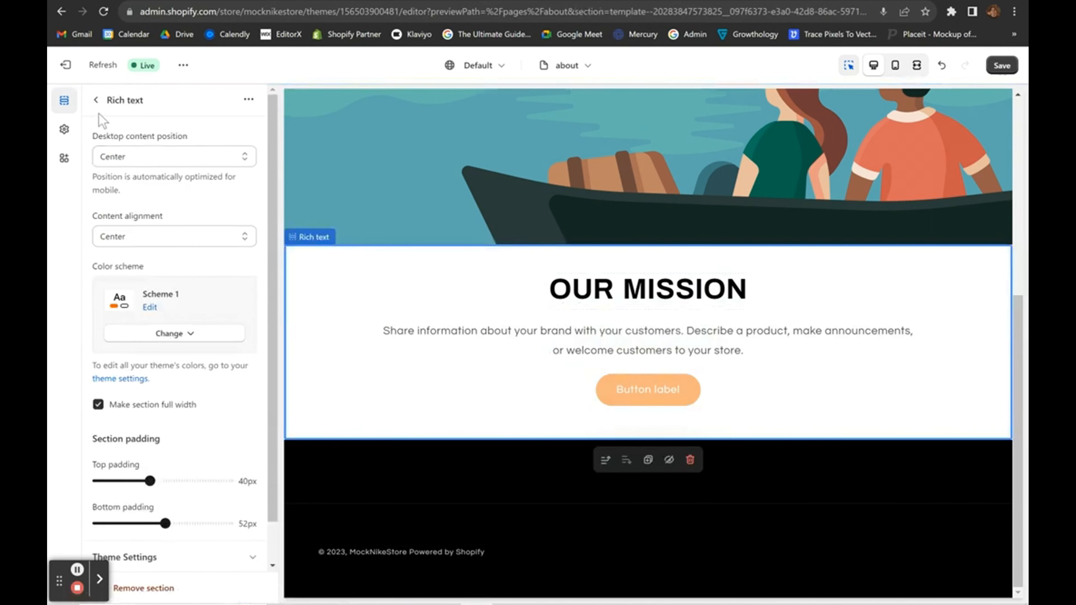
{"action": "left_click", "coordinate": [95, 101]}
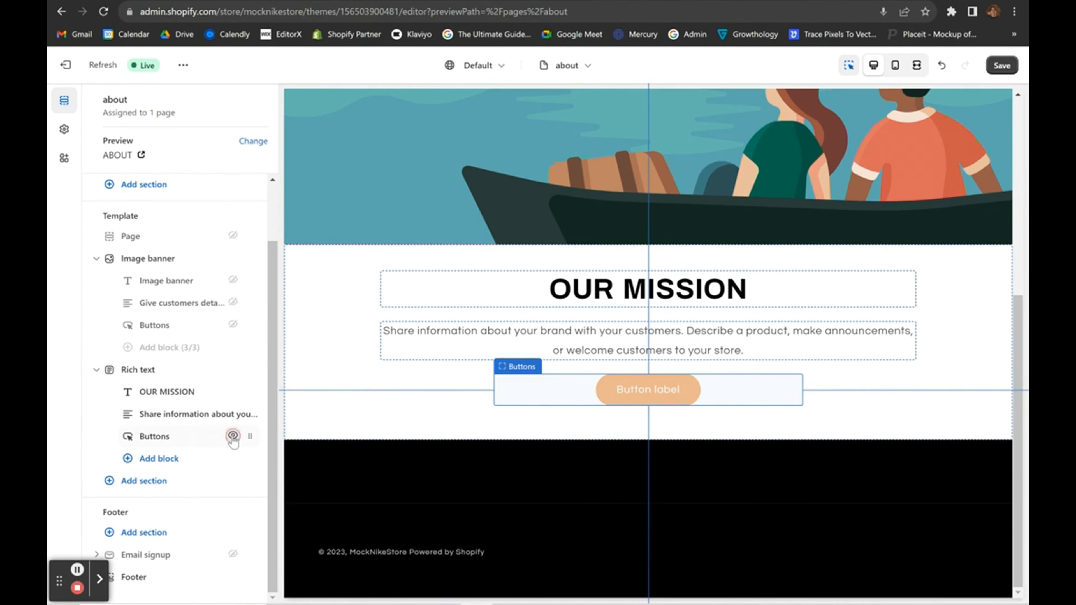
{"action": "left_click", "coordinate": [233, 436]}
{"action": "left_click", "coordinate": [478, 379]}
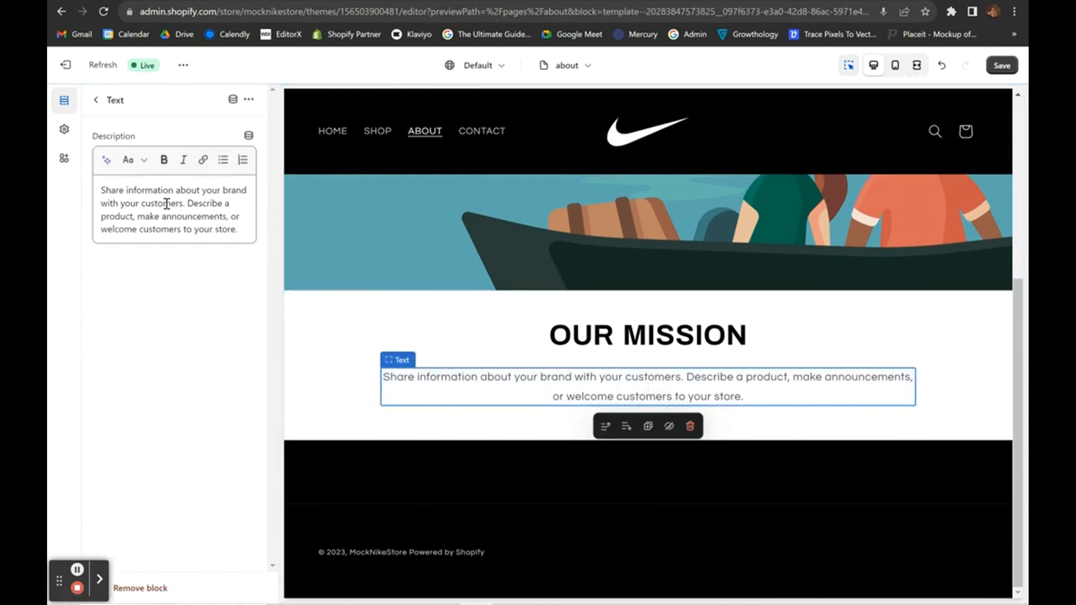
{"action": "left_click", "coordinate": [203, 228]}
{"action": "scroll", "coordinate": [496, 362], "scroll_direction": "up", "scroll_amount": 8}
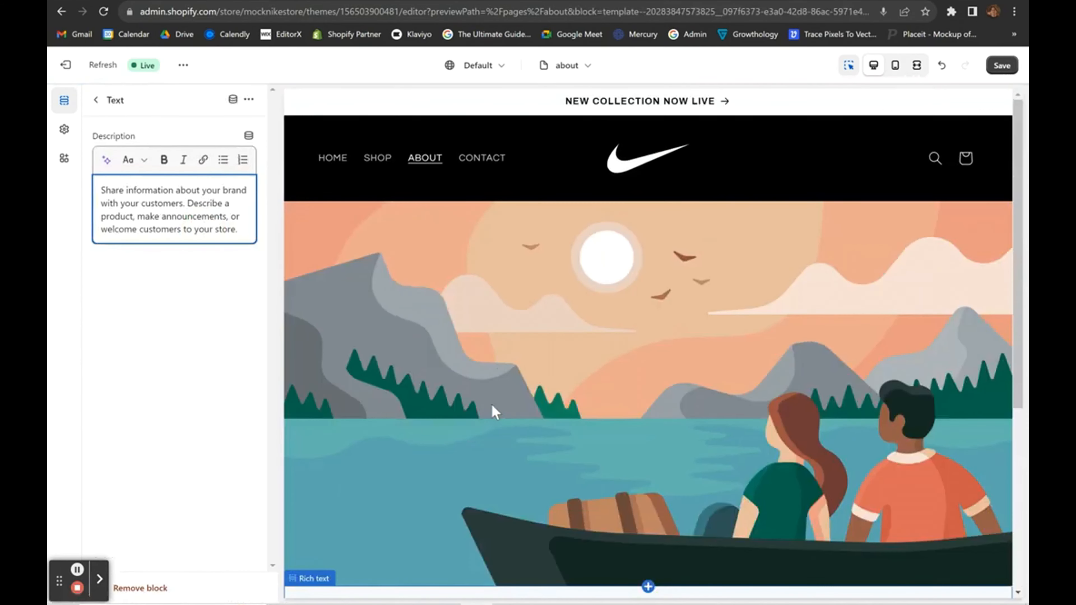
{"action": "scroll", "coordinate": [493, 411], "scroll_direction": "down", "scroll_amount": 5}
{"action": "scroll", "coordinate": [495, 411], "scroll_direction": "up", "scroll_amount": 5}
{"action": "scroll", "coordinate": [494, 409], "scroll_direction": "down", "scroll_amount": 5}
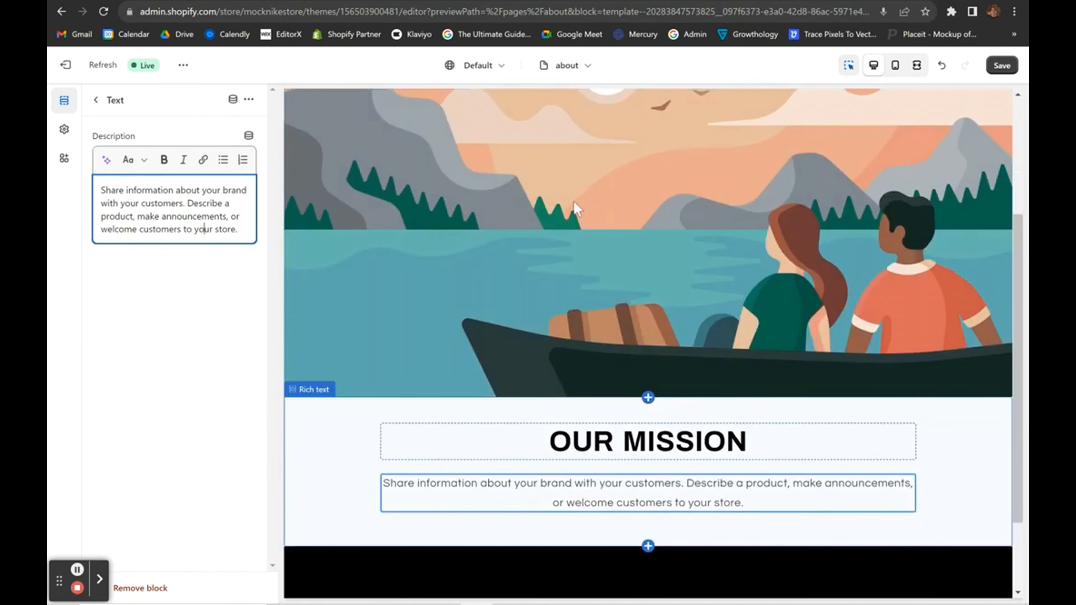
{"action": "scroll", "coordinate": [493, 341], "scroll_direction": "up", "scroll_amount": 5}
{"action": "scroll", "coordinate": [493, 341], "scroll_direction": "down", "scroll_amount": 5}
{"action": "left_click", "coordinate": [1002, 64]}
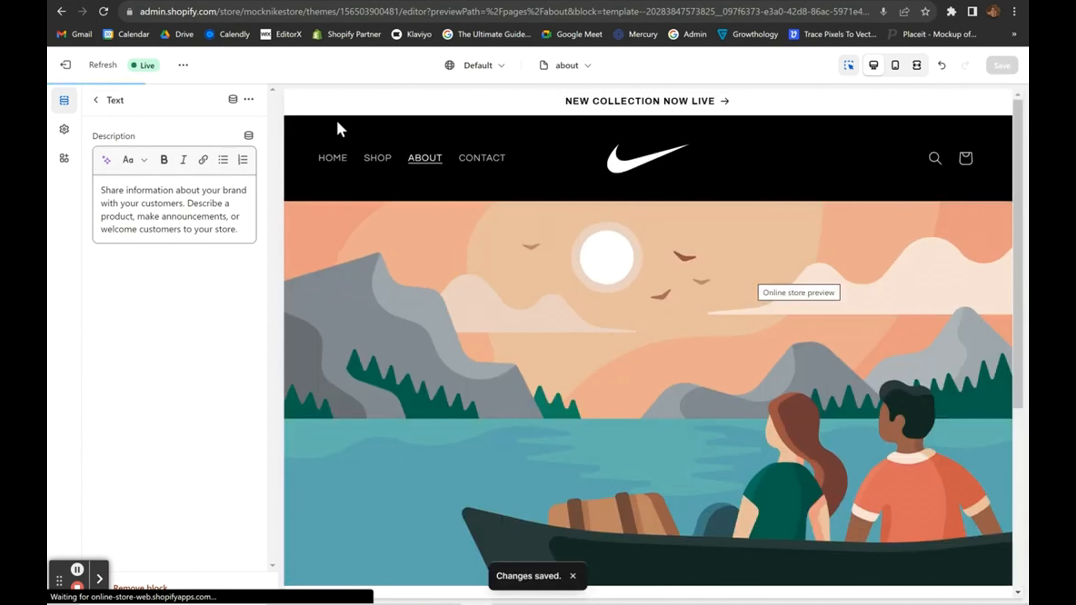
Add a Collection list section to the home page template.
{"action": "left_click", "coordinate": [332, 159]}
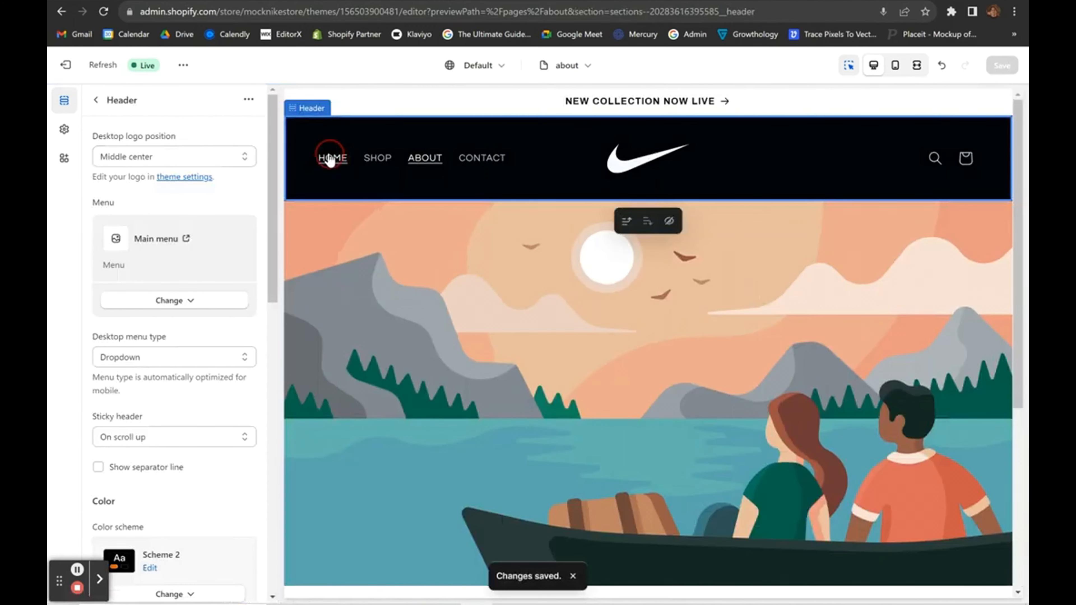
{"action": "scroll", "coordinate": [597, 398], "scroll_direction": "down", "scroll_amount": 10}
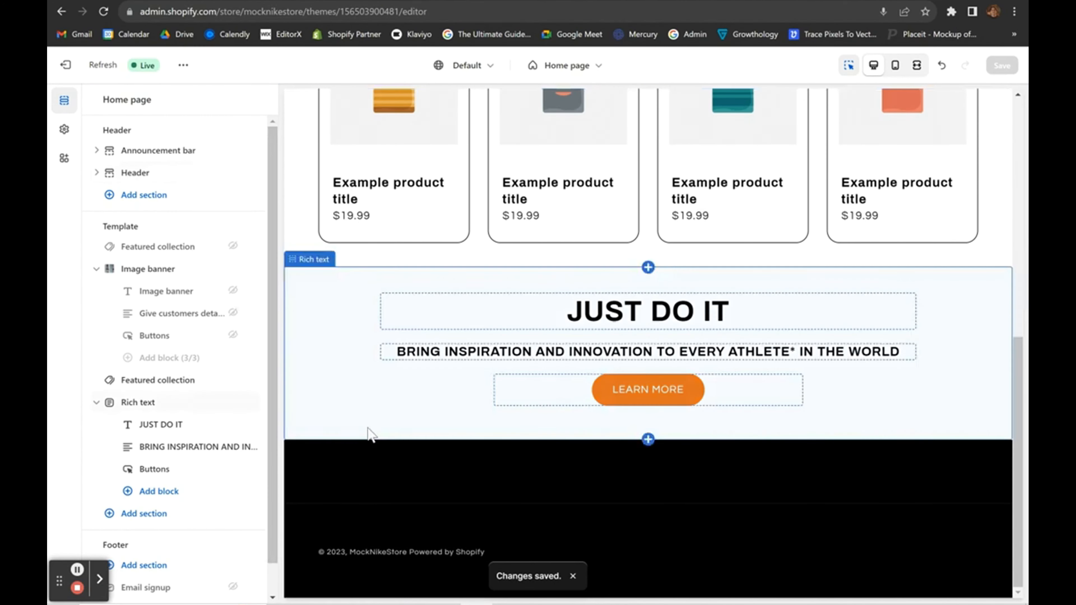
{"action": "scroll", "coordinate": [205, 439], "scroll_direction": "down", "scroll_amount": 1}
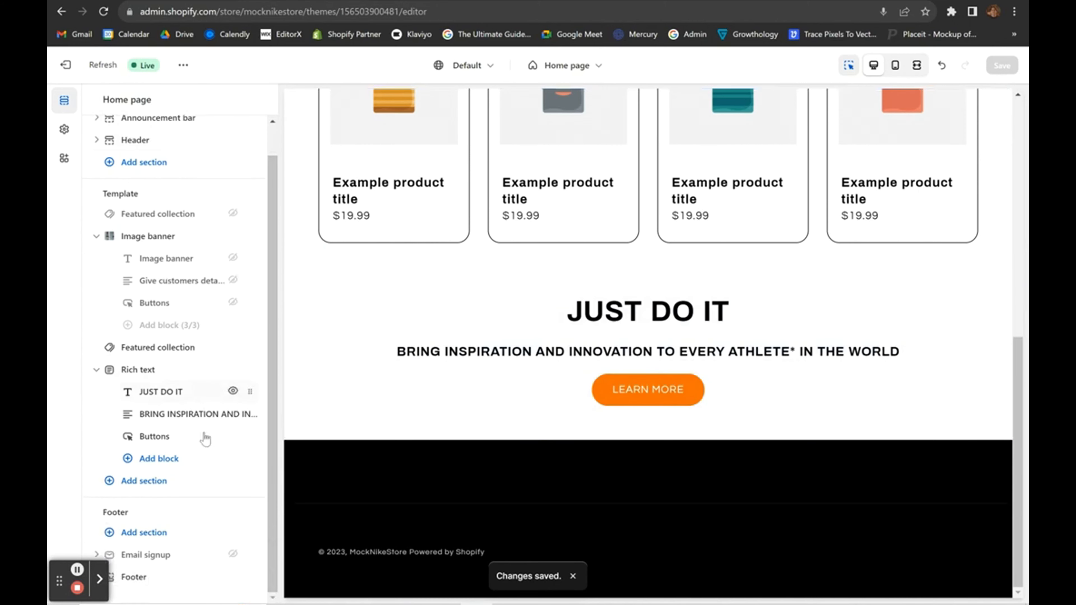
{"action": "left_click", "coordinate": [152, 482]}
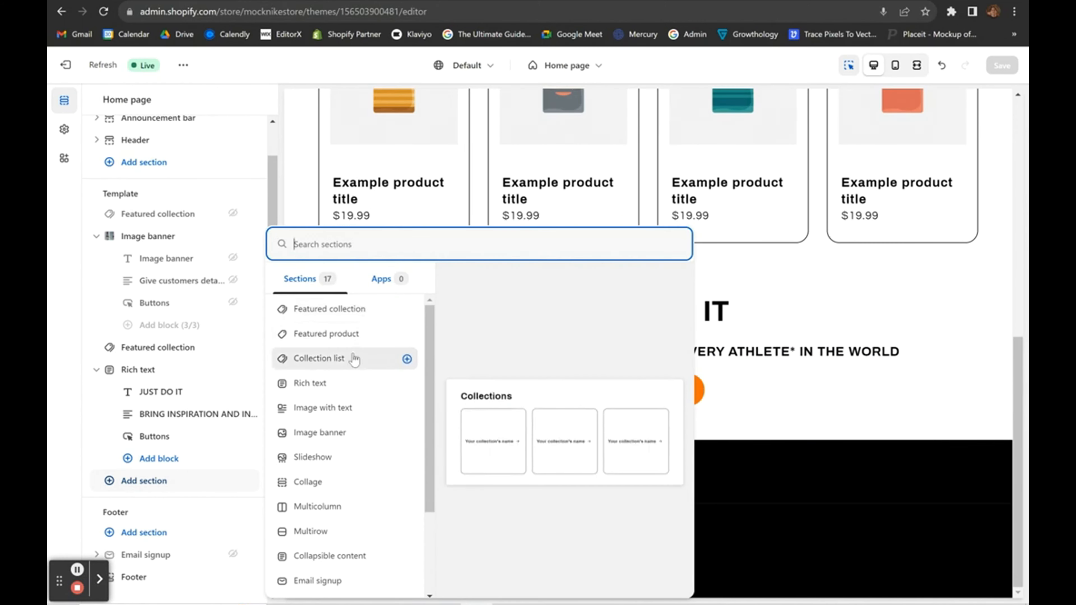
{"action": "left_click", "coordinate": [353, 360]}
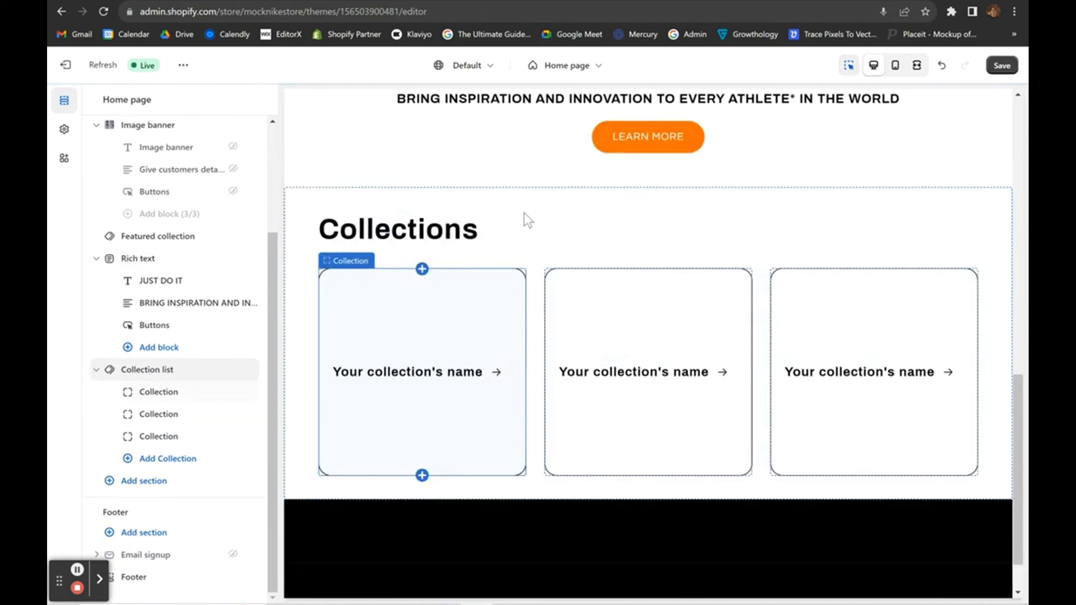
Clear the Collection list's 'Collections' heading and save the home page.
{"action": "left_click", "coordinate": [470, 233]}
{"action": "double_click", "coordinate": [151, 189]}
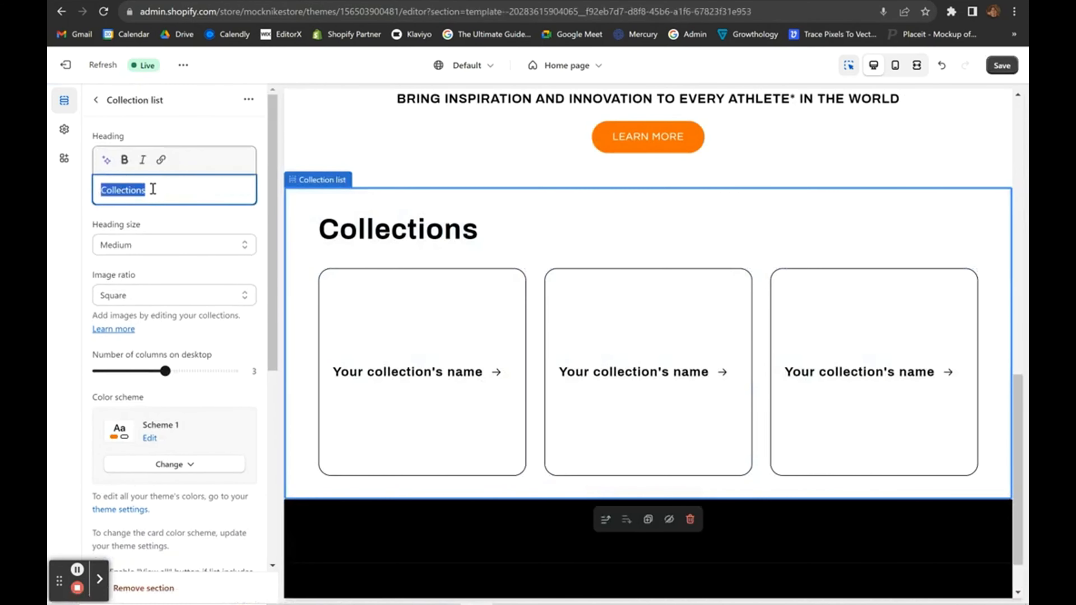
{"action": "key", "text": "BackSpace"}
{"action": "scroll", "coordinate": [577, 284], "scroll_direction": "up", "scroll_amount": 3}
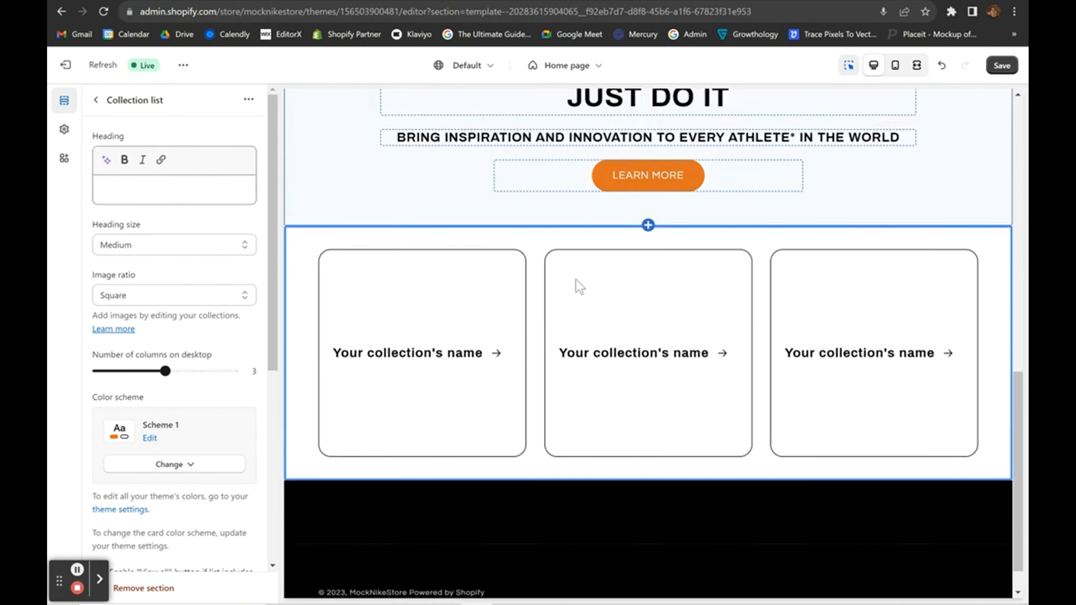
{"action": "left_click", "coordinate": [1002, 65]}
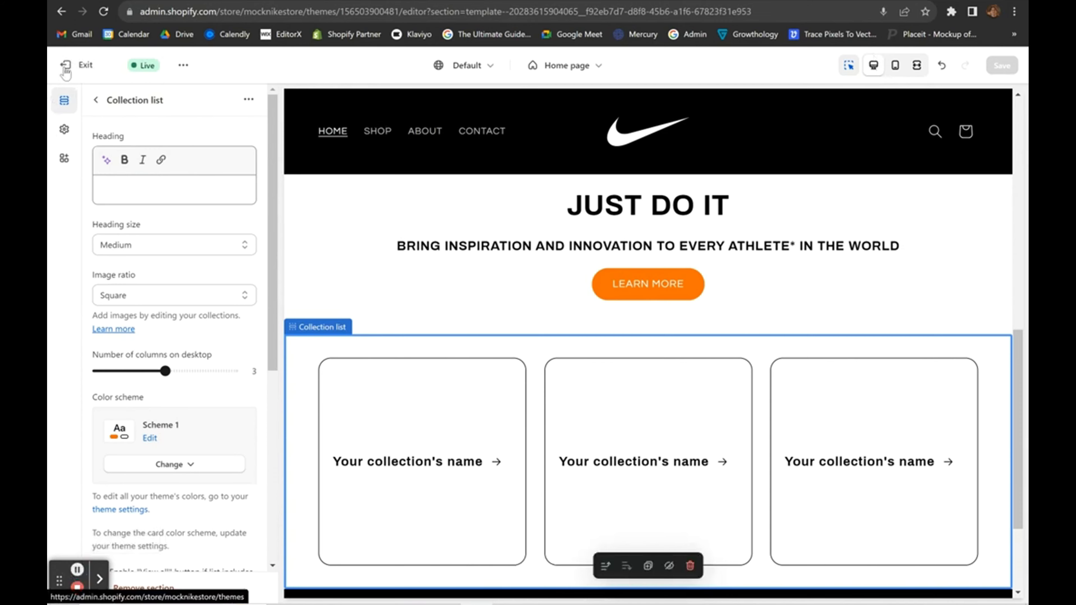
Leave the theme editor and start a new collection under Products > Collections.
{"action": "left_click", "coordinate": [65, 67]}
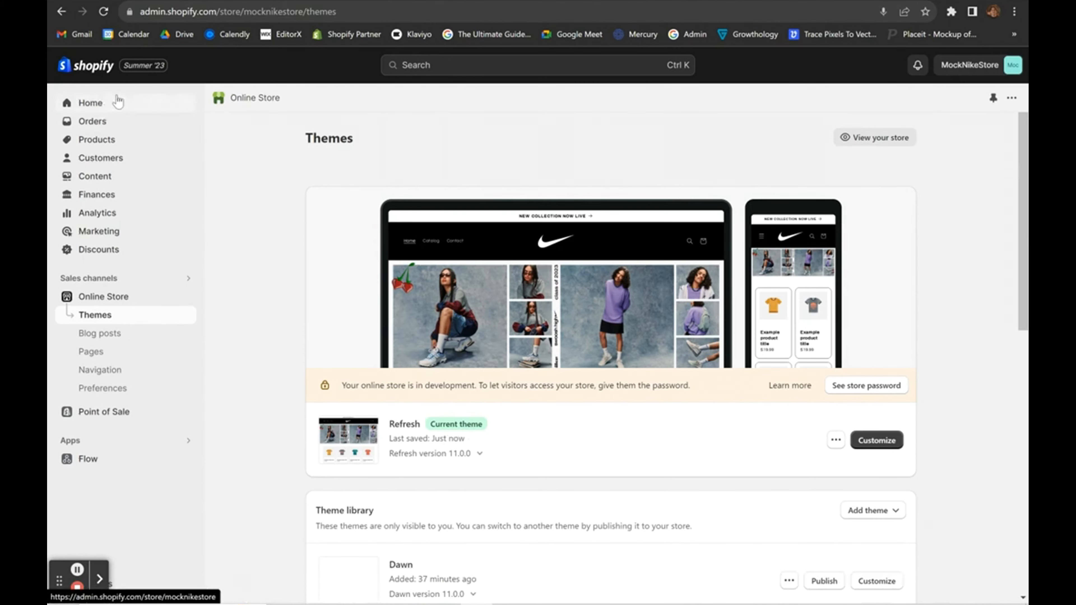
{"action": "left_click", "coordinate": [98, 142]}
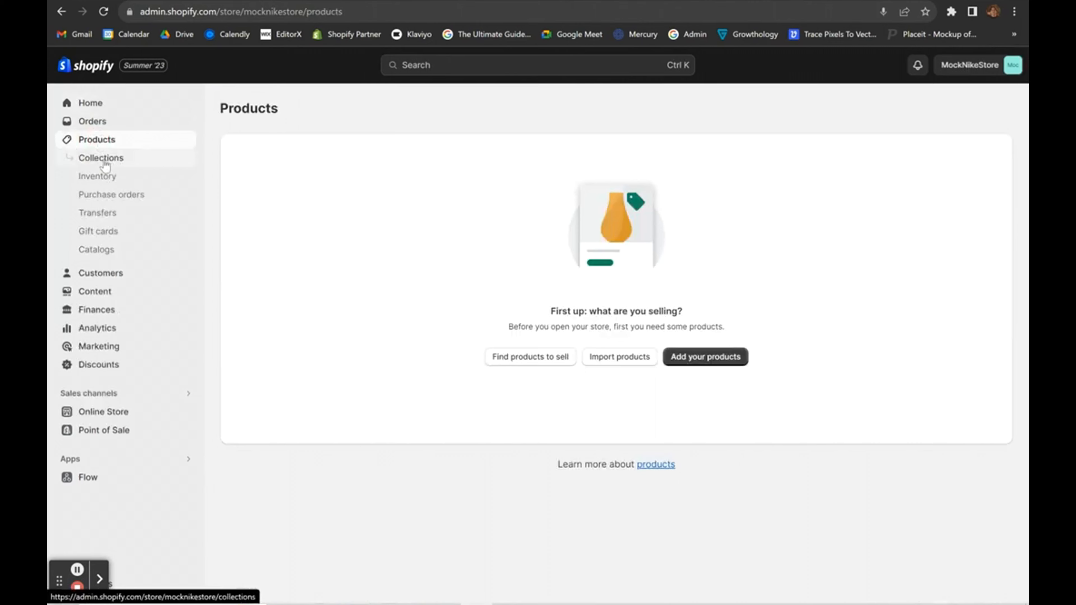
{"action": "left_click", "coordinate": [106, 167]}
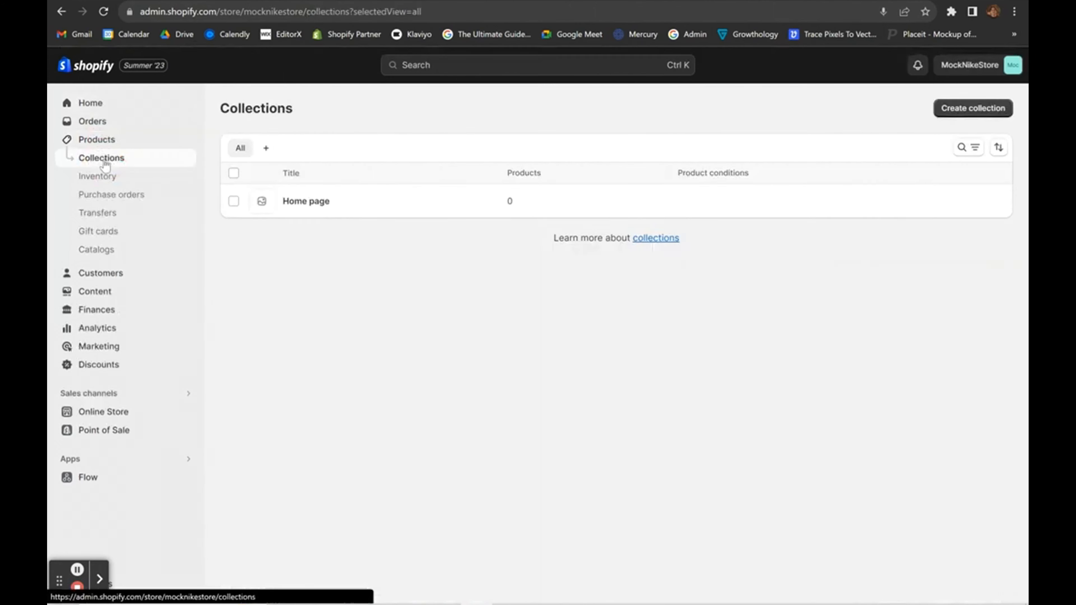
{"action": "left_click", "coordinate": [970, 108]}
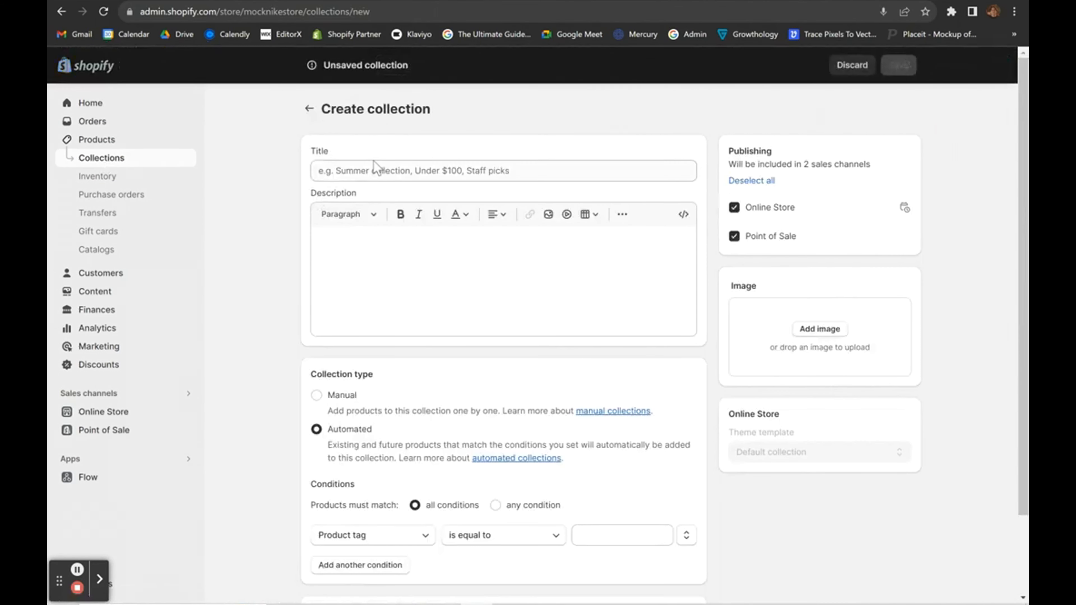
Title the collection ALL, make it a manual collection, and save it.
{"action": "left_click", "coordinate": [373, 169]}
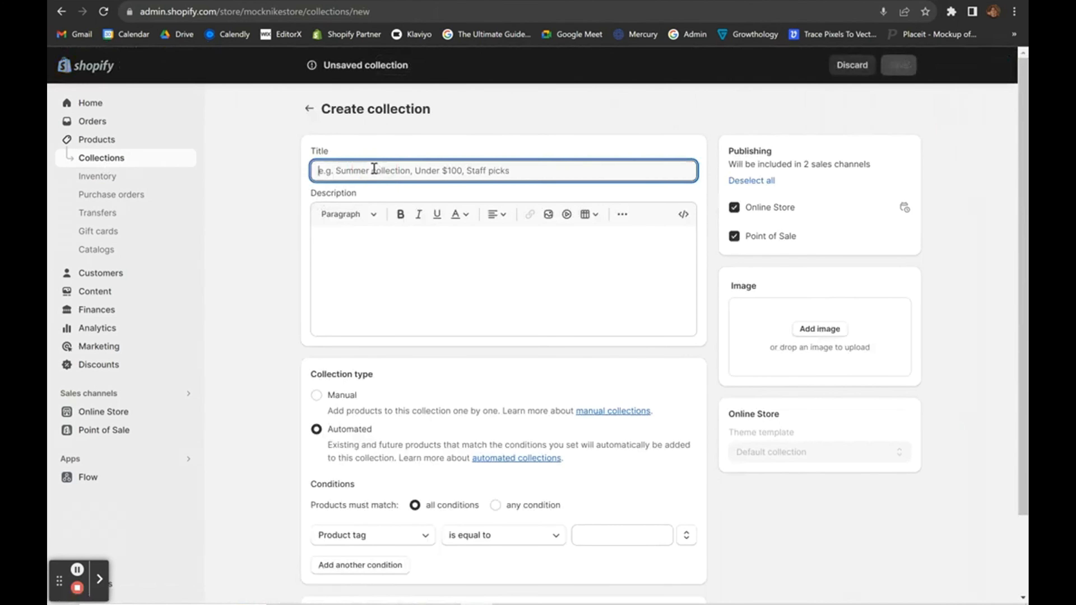
{"action": "type", "text": "ALL"}
{"action": "left_click", "coordinate": [417, 145]}
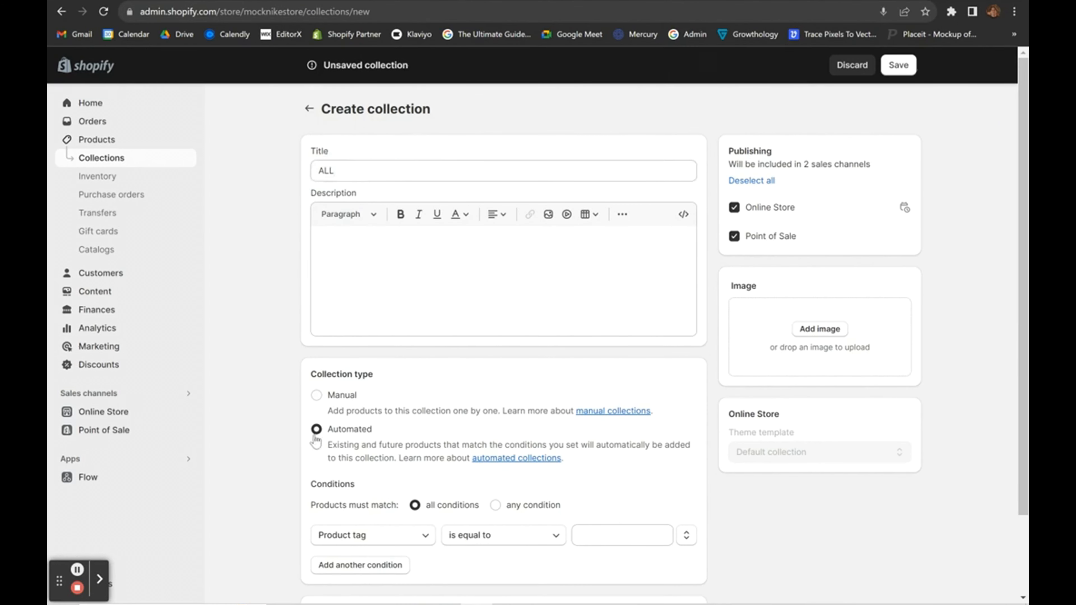
{"action": "scroll", "coordinate": [315, 442], "scroll_direction": "down", "scroll_amount": 2}
{"action": "left_click", "coordinate": [315, 298]}
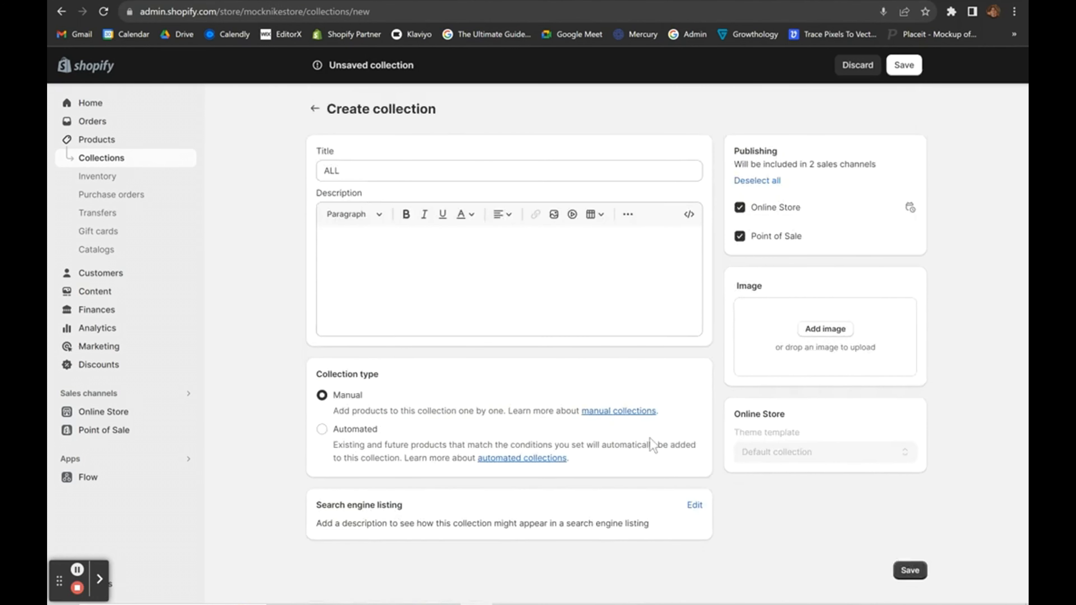
{"action": "left_click", "coordinate": [906, 573]}
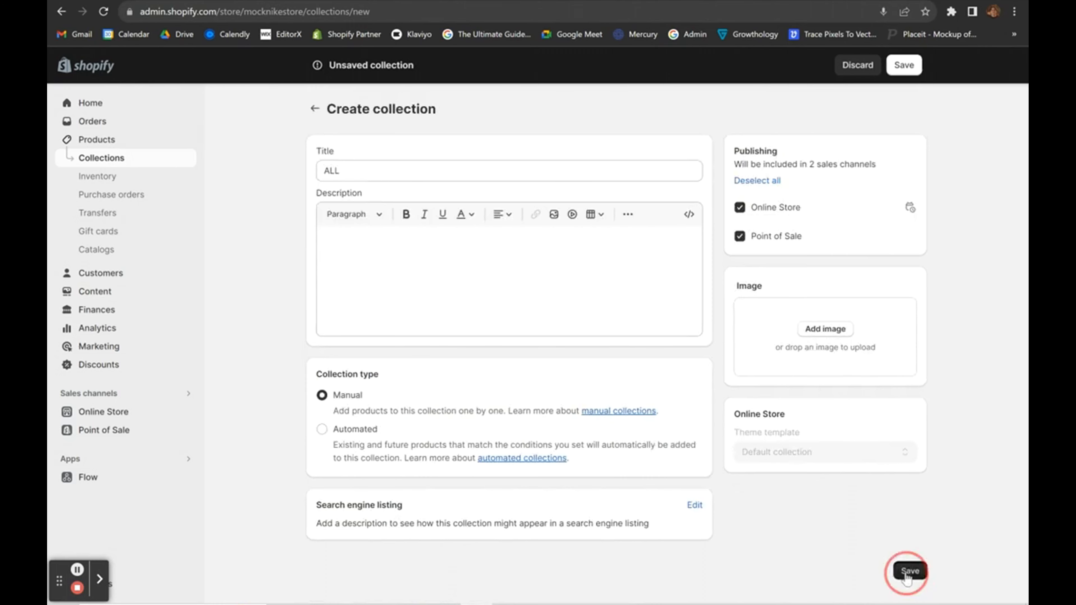
{"action": "left_click", "coordinate": [322, 429]}
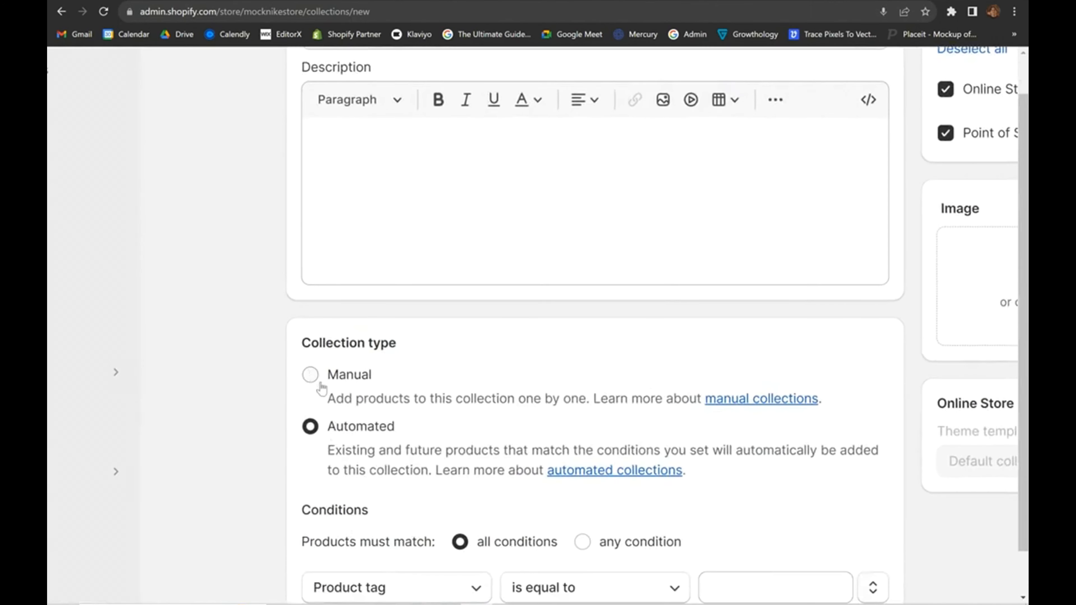
{"action": "left_click", "coordinate": [322, 396]}
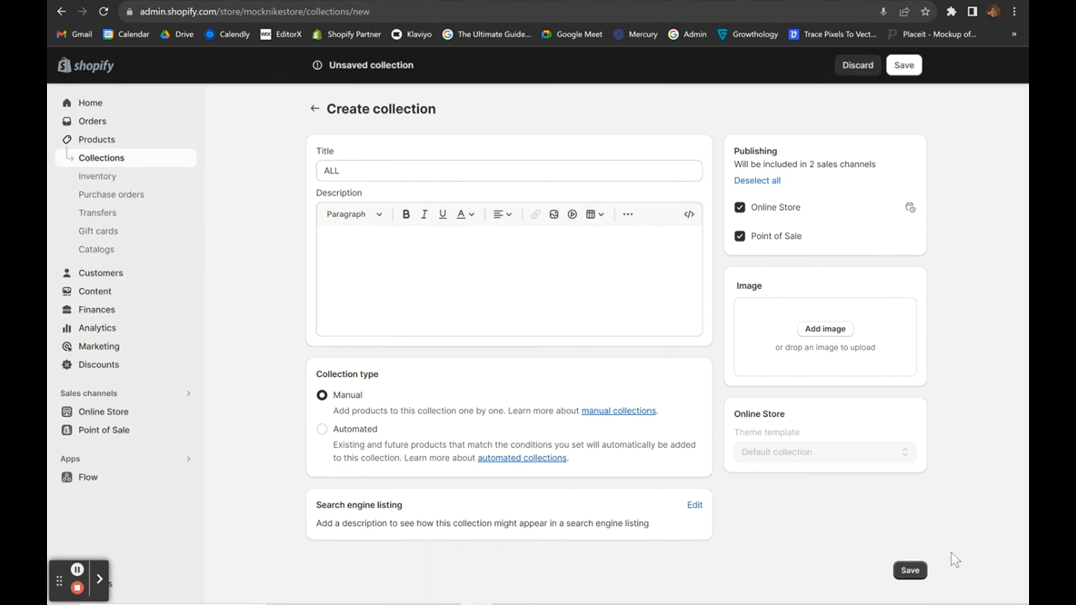
{"action": "left_click", "coordinate": [909, 571]}
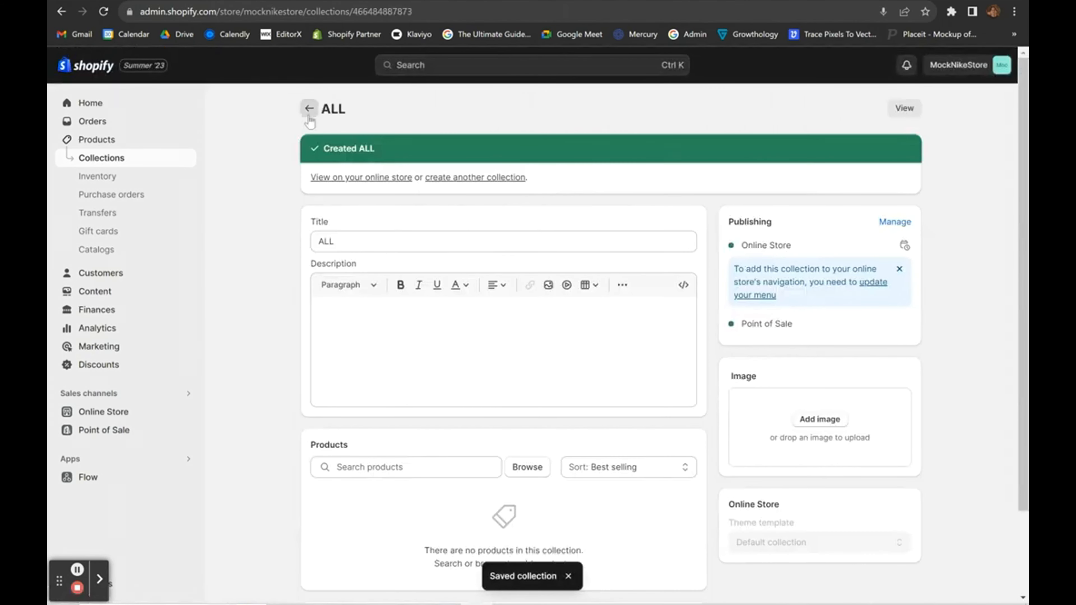
{"action": "left_click", "coordinate": [308, 108]}
{"action": "left_click", "coordinate": [692, 192]}
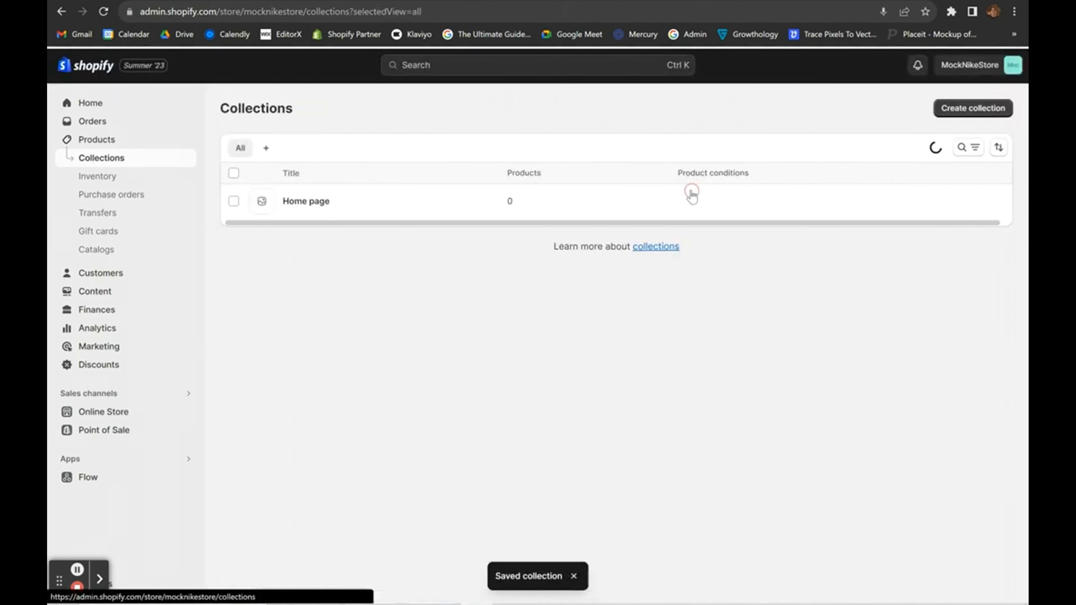
Start a new collection titled T-Shirts.
{"action": "left_click", "coordinate": [972, 109]}
{"action": "left_click", "coordinate": [352, 169]}
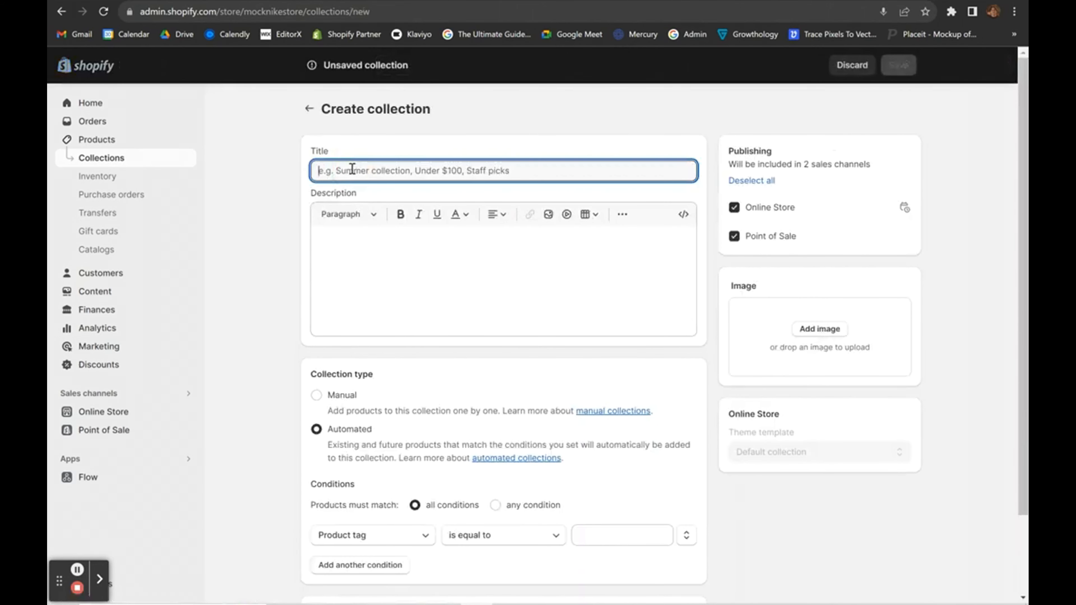
{"action": "type", "text": "T-Shirts"}
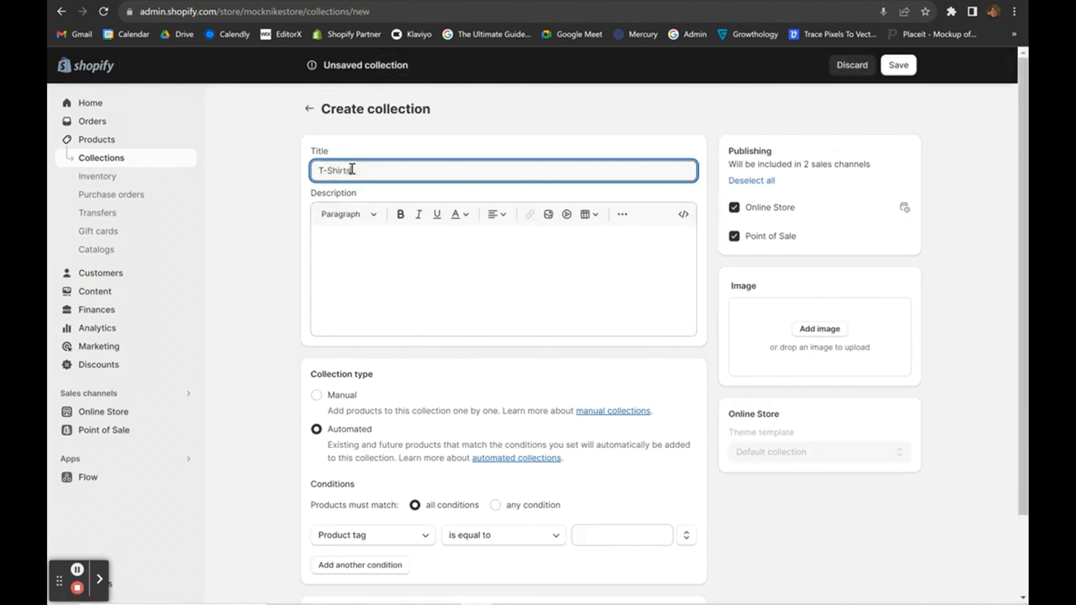
{"action": "left_click", "coordinate": [325, 482]}
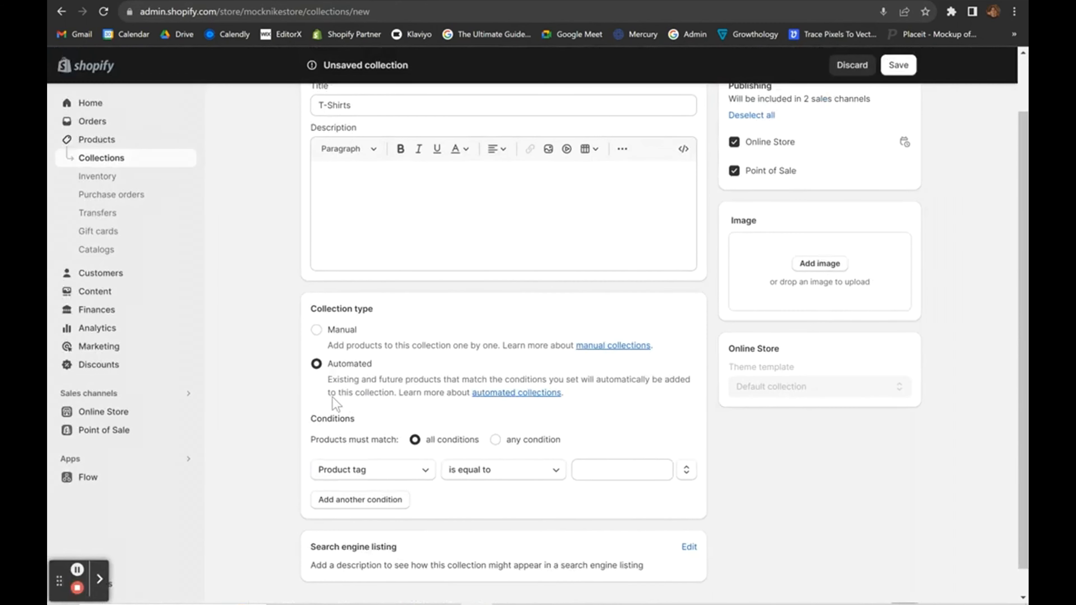
{"action": "scroll", "coordinate": [335, 332], "scroll_direction": "down", "scroll_amount": 1}
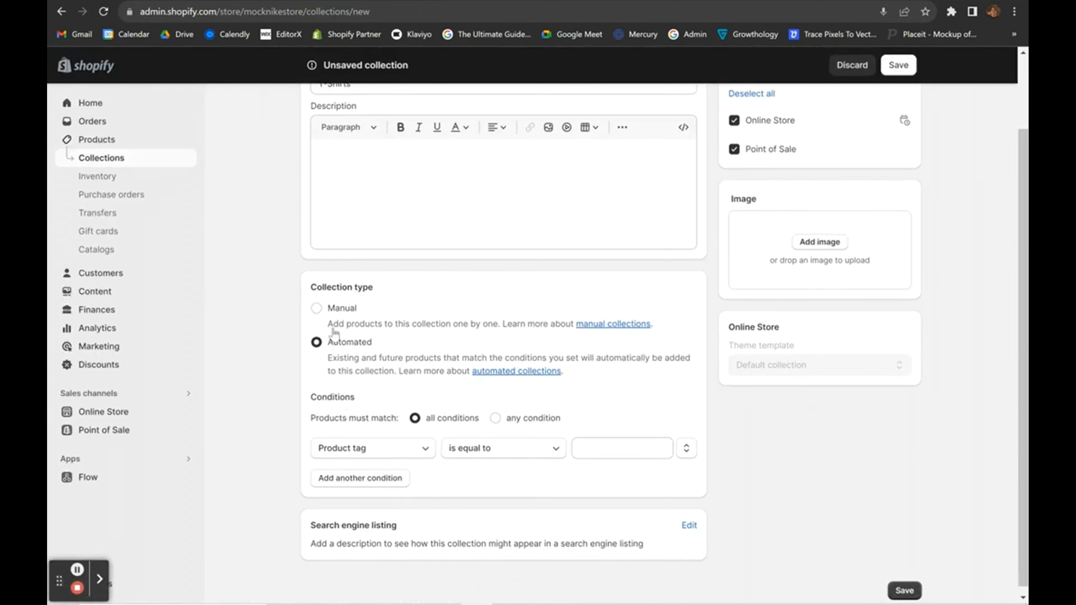
Set the condition to product title contains T Shirt and save the collection.
{"action": "left_click", "coordinate": [398, 449]}
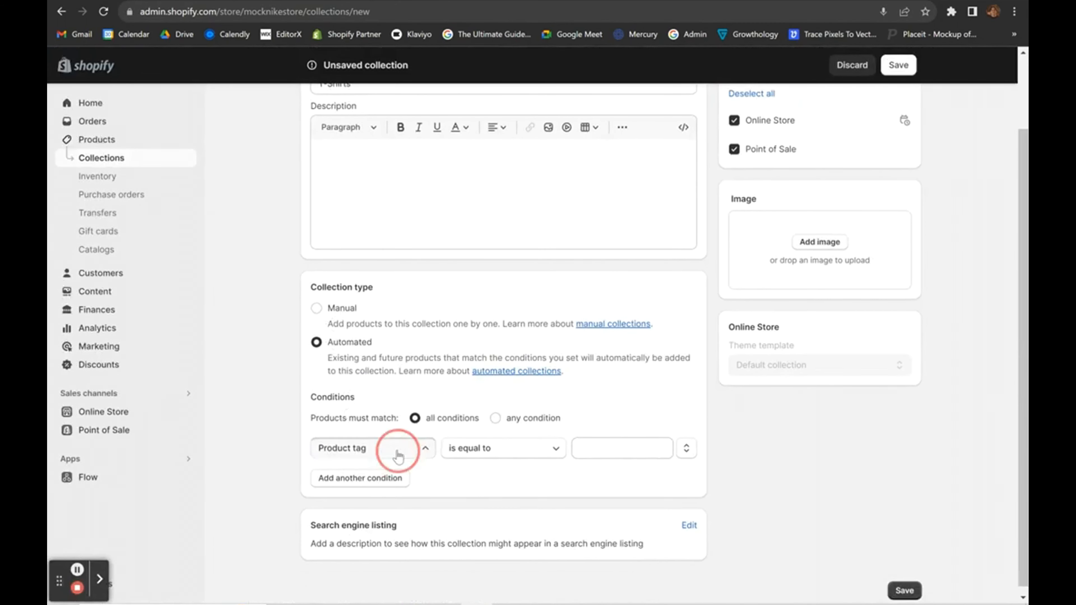
{"action": "left_click", "coordinate": [401, 449]}
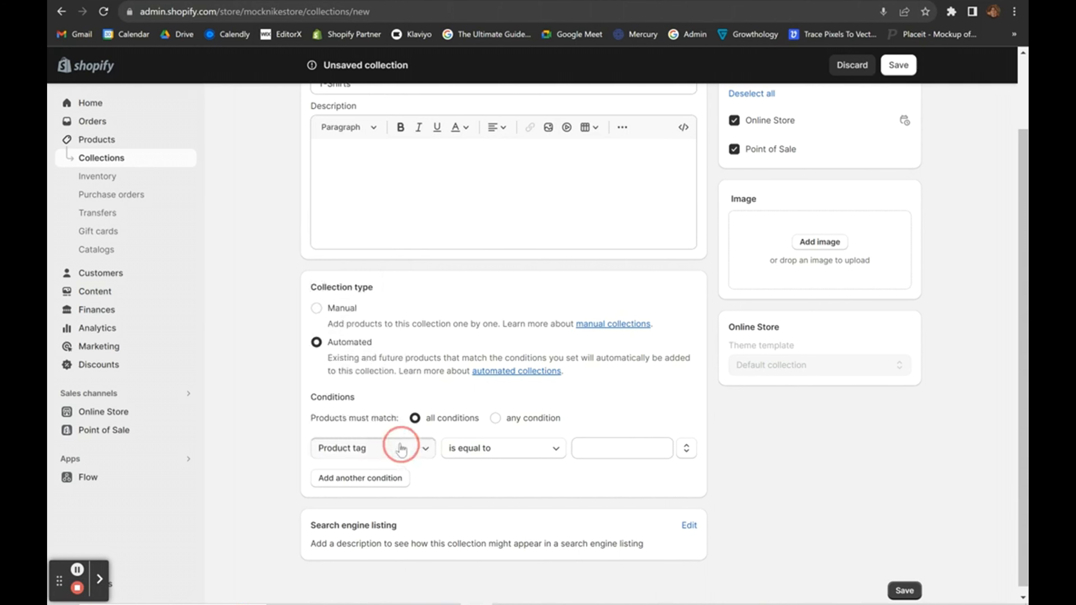
{"action": "left_click", "coordinate": [377, 449]}
{"action": "left_click", "coordinate": [348, 207]}
{"action": "left_click", "coordinate": [599, 444]}
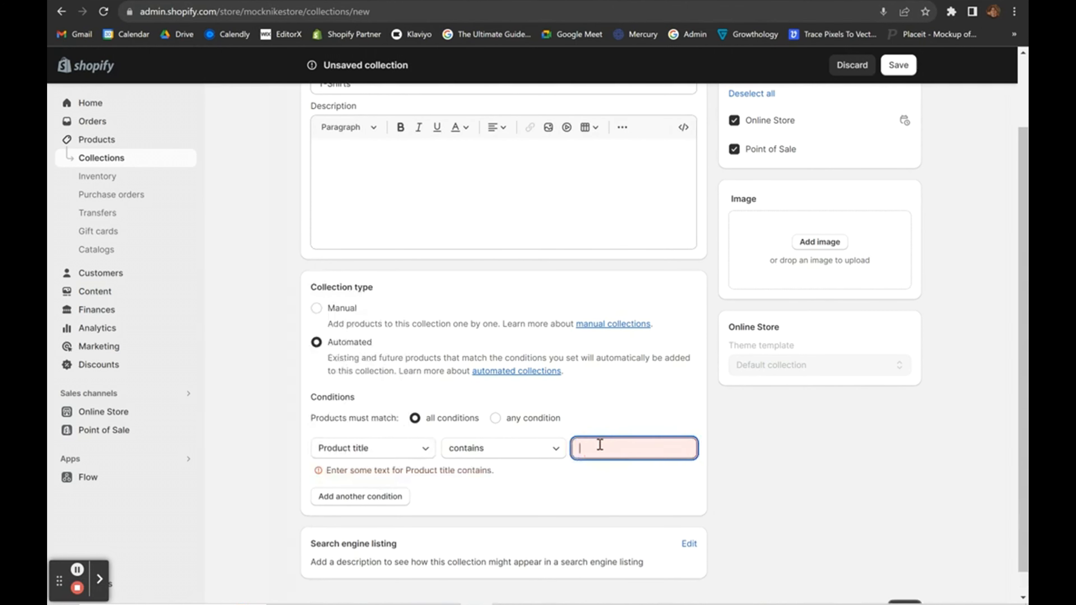
{"action": "type", "text": "T Shirt"}
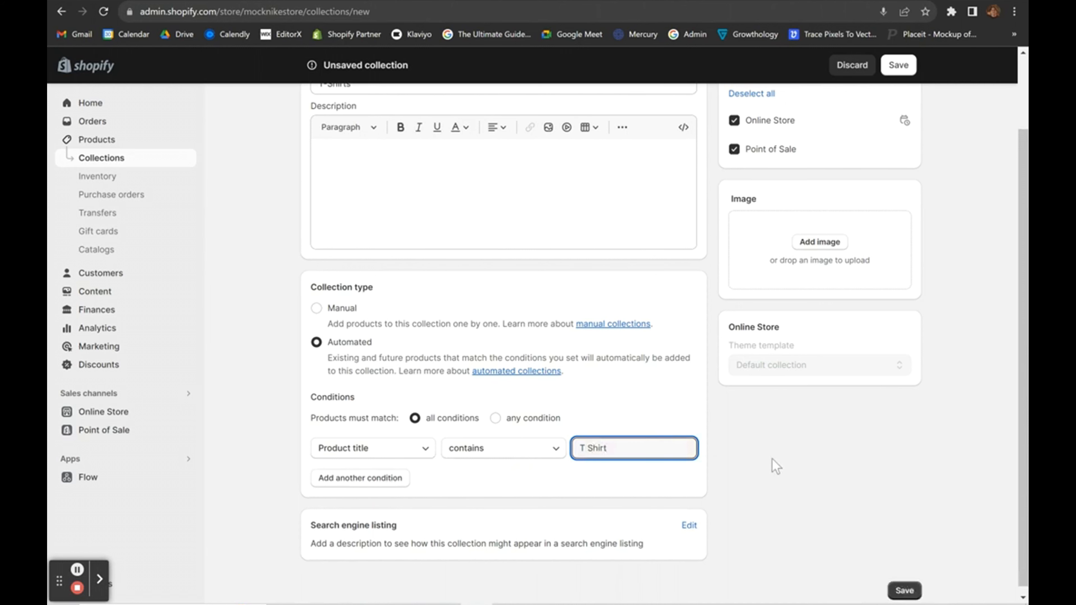
{"action": "left_click", "coordinate": [775, 466]}
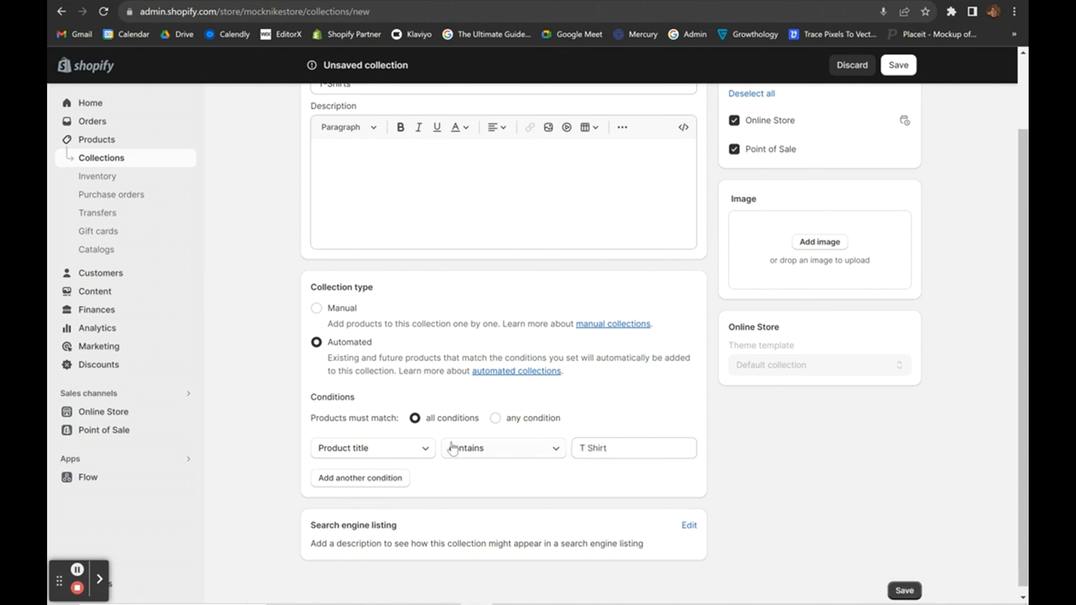
{"action": "scroll", "coordinate": [452, 448], "scroll_direction": "up", "scroll_amount": 1}
{"action": "scroll", "coordinate": [453, 448], "scroll_direction": "down", "scroll_amount": 1}
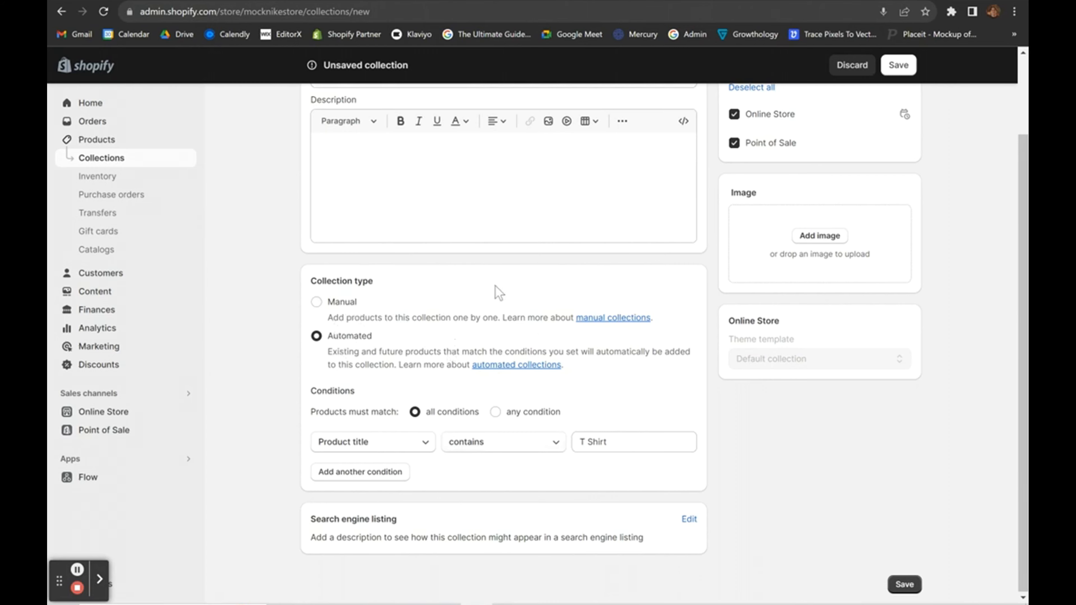
{"action": "scroll", "coordinate": [499, 292], "scroll_direction": "up", "scroll_amount": 2}
{"action": "scroll", "coordinate": [528, 330], "scroll_direction": "down", "scroll_amount": 2}
{"action": "left_click", "coordinate": [904, 584]}
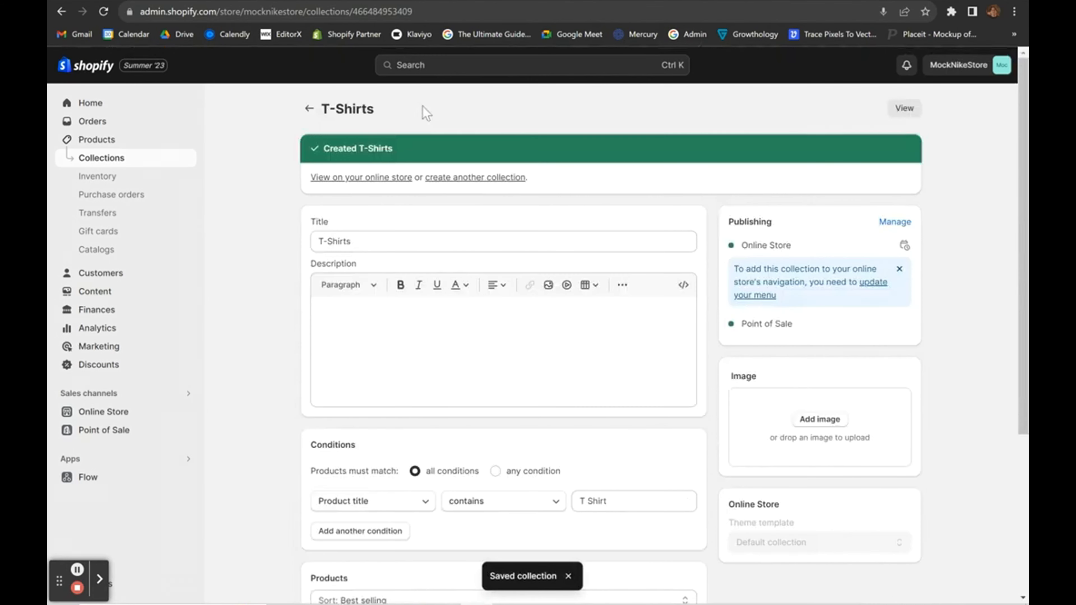
{"action": "left_click", "coordinate": [309, 109]}
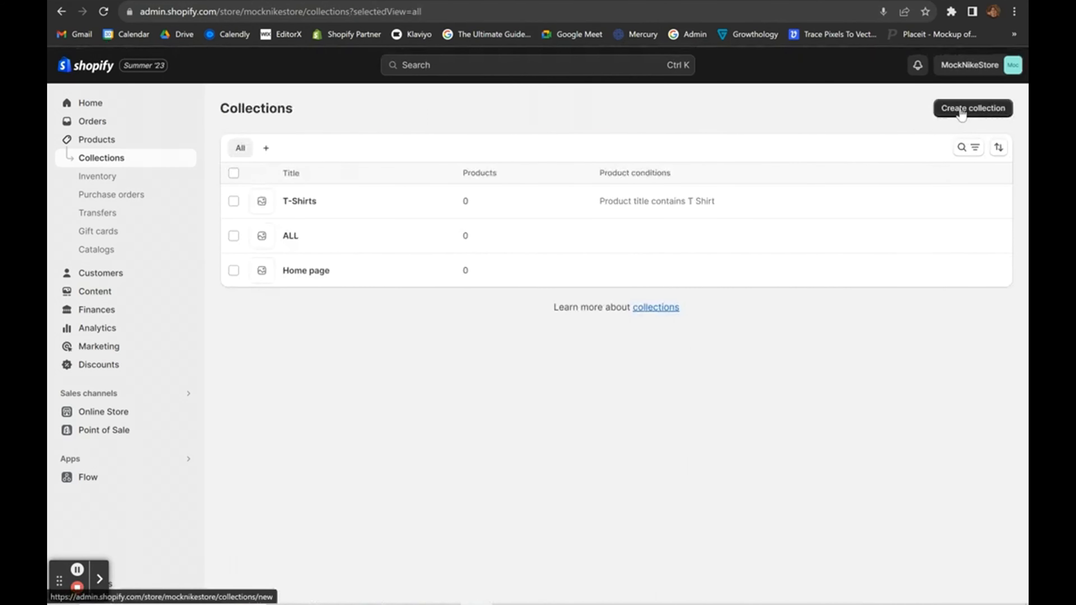
Create an automated Shorts collection matching product title contains Shorts, and save it.
{"action": "left_click", "coordinate": [960, 109]}
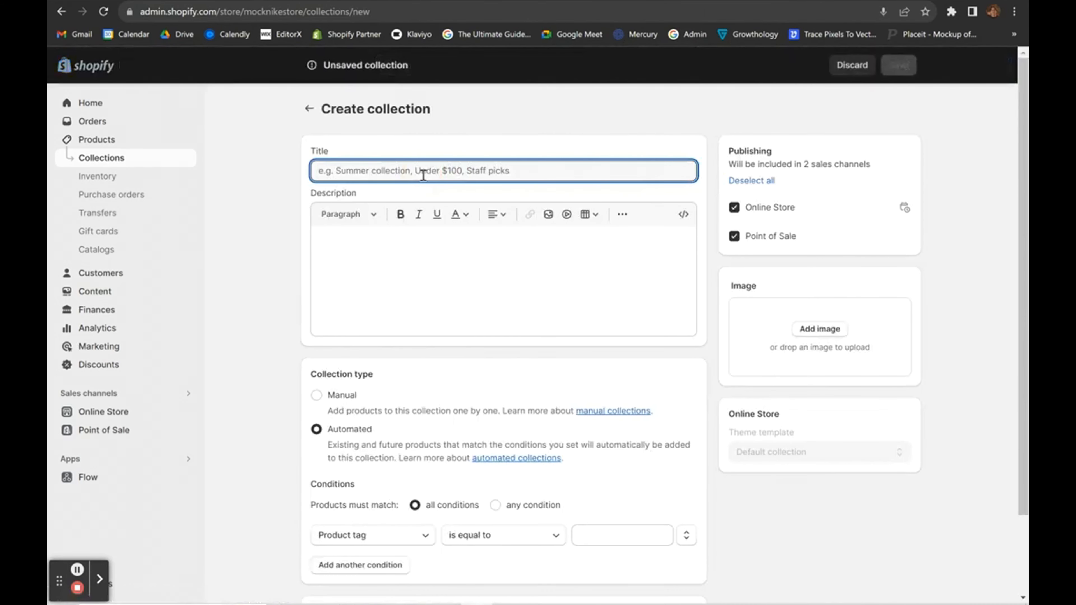
{"action": "type", "text": "Shorts"}
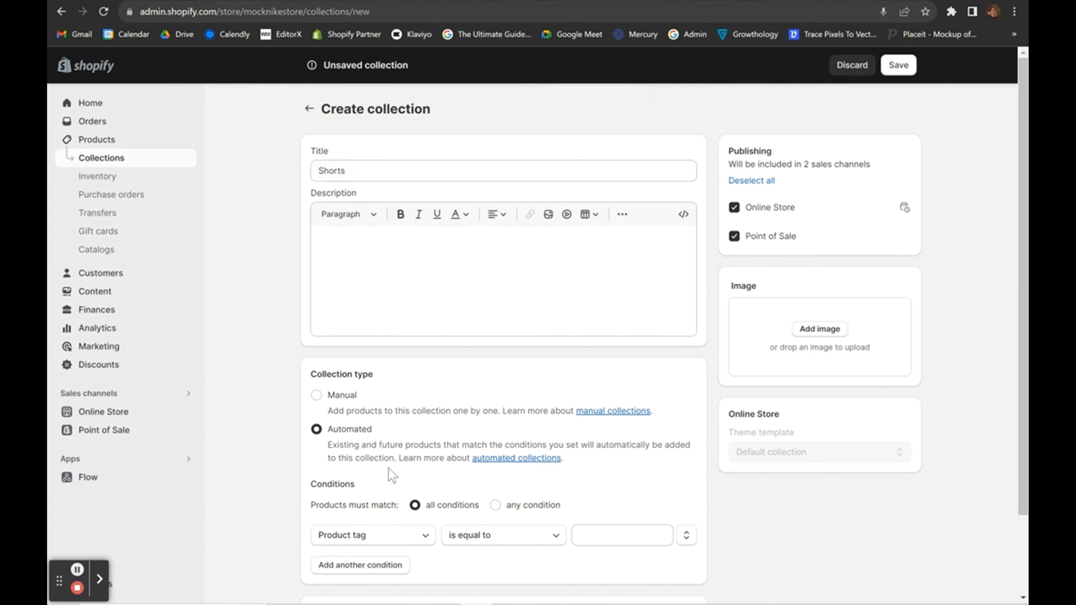
{"action": "scroll", "coordinate": [390, 474], "scroll_direction": "down", "scroll_amount": 2}
{"action": "left_click", "coordinate": [576, 443]}
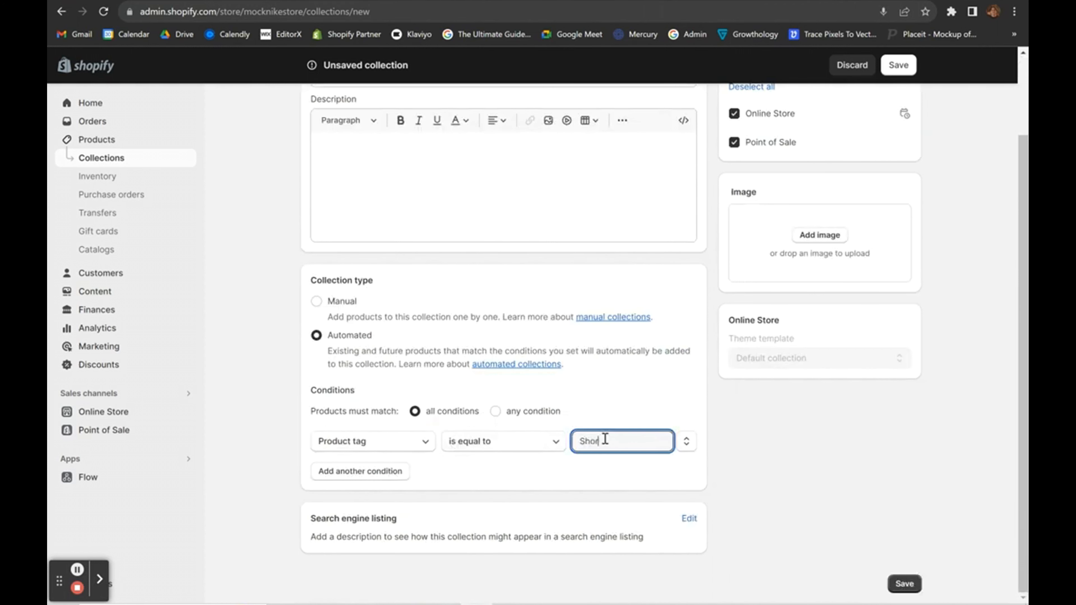
{"action": "left_click", "coordinate": [424, 442]}
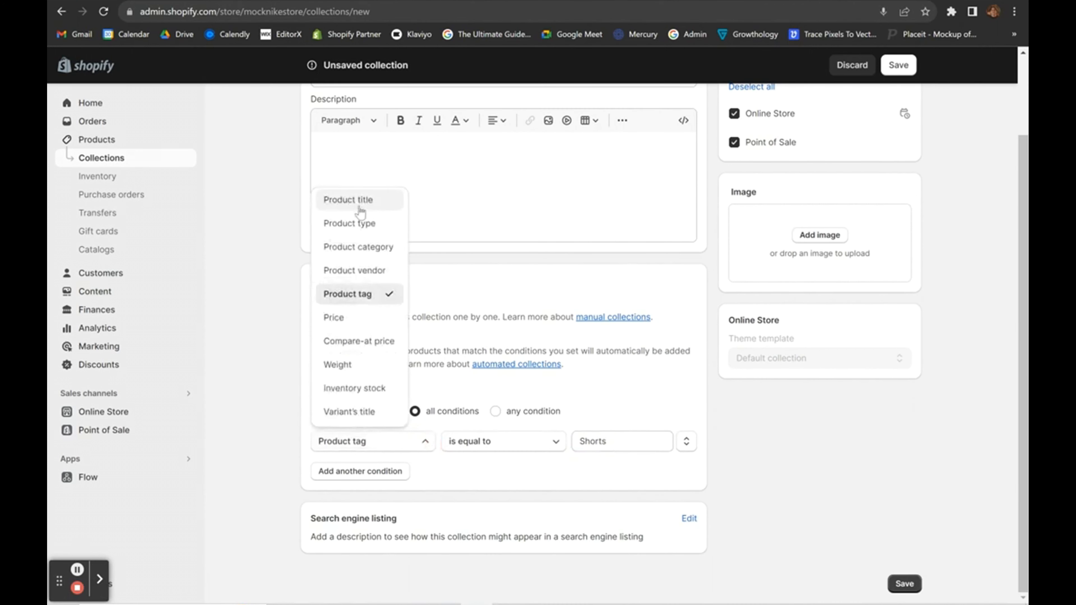
{"action": "left_click", "coordinate": [359, 206]}
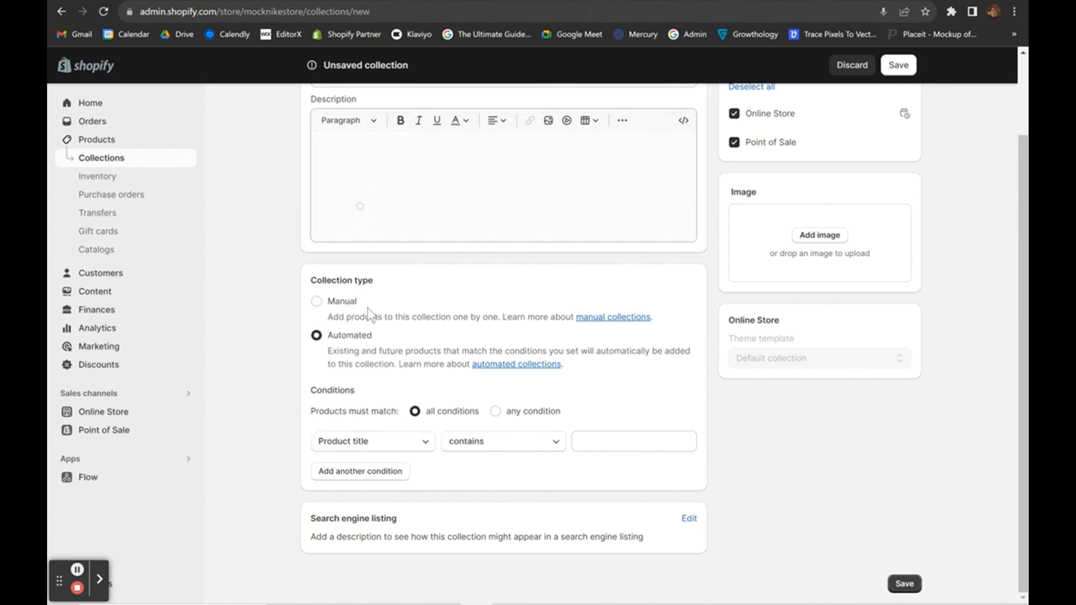
{"action": "left_click", "coordinate": [618, 443]}
{"action": "type", "text": "Shorts"}
{"action": "left_click", "coordinate": [769, 462]}
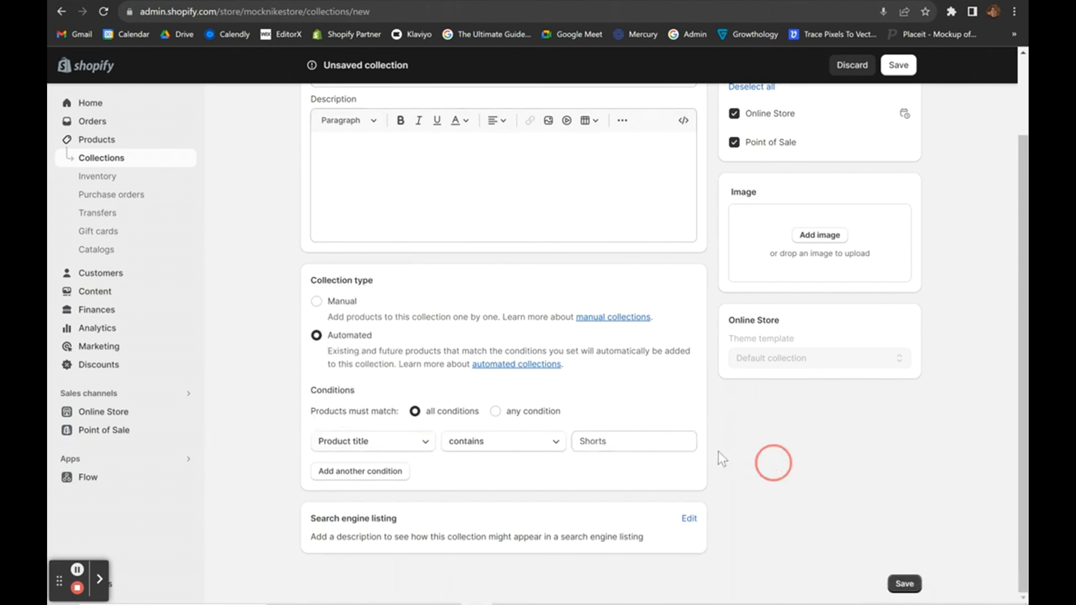
{"action": "scroll", "coordinate": [631, 404], "scroll_direction": "up", "scroll_amount": 1}
{"action": "scroll", "coordinate": [538, 393], "scroll_direction": "down", "scroll_amount": 1}
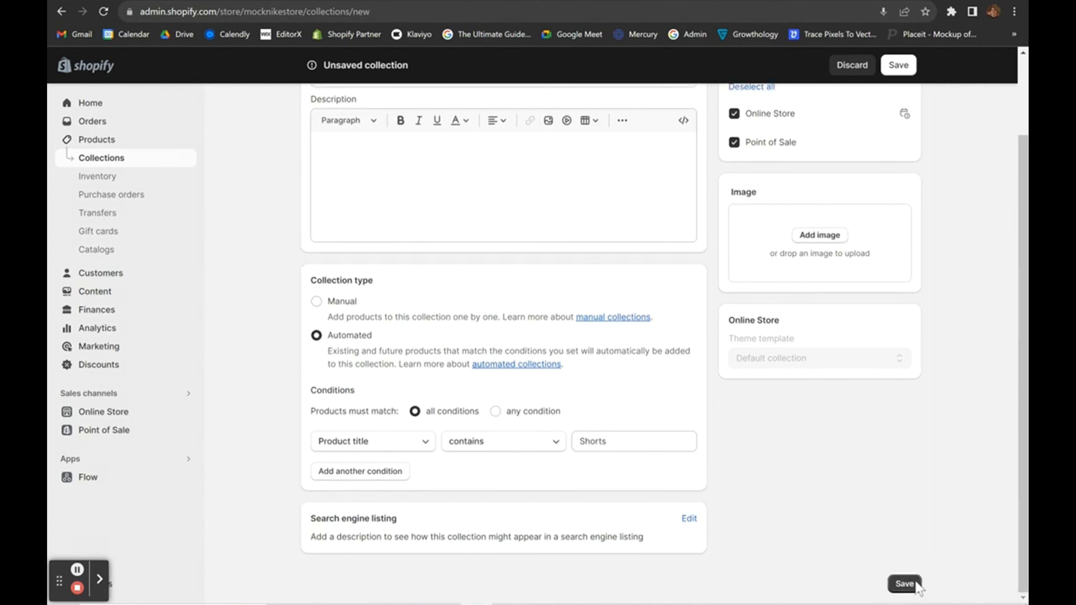
{"action": "left_click", "coordinate": [905, 584]}
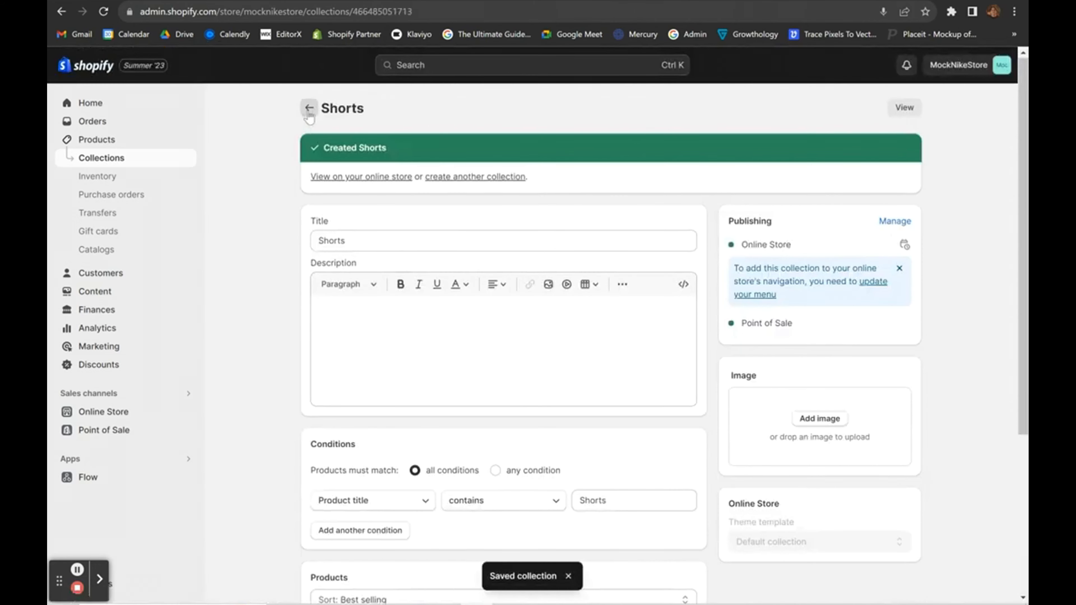
{"action": "left_click", "coordinate": [309, 111]}
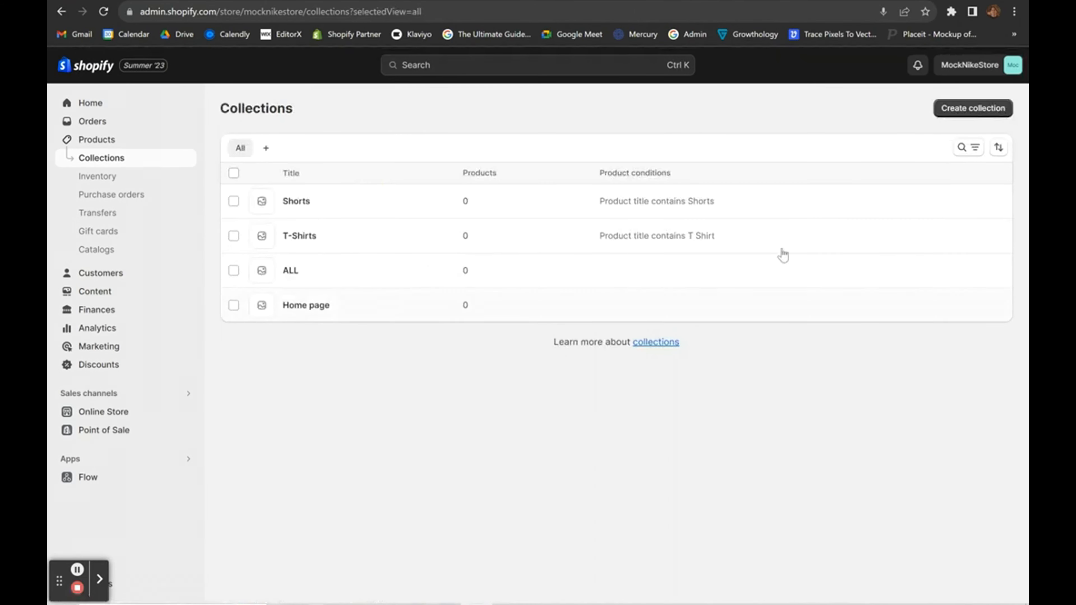
Create a manual collection titled ACCESSORIES and save it.
{"action": "left_click", "coordinate": [988, 111]}
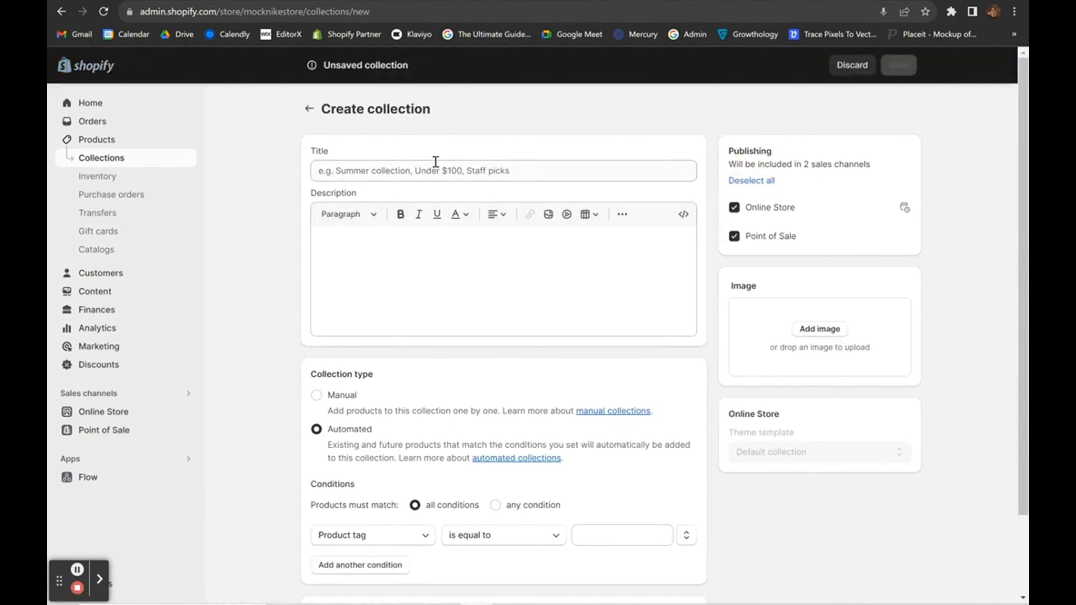
{"action": "left_click", "coordinate": [435, 163]}
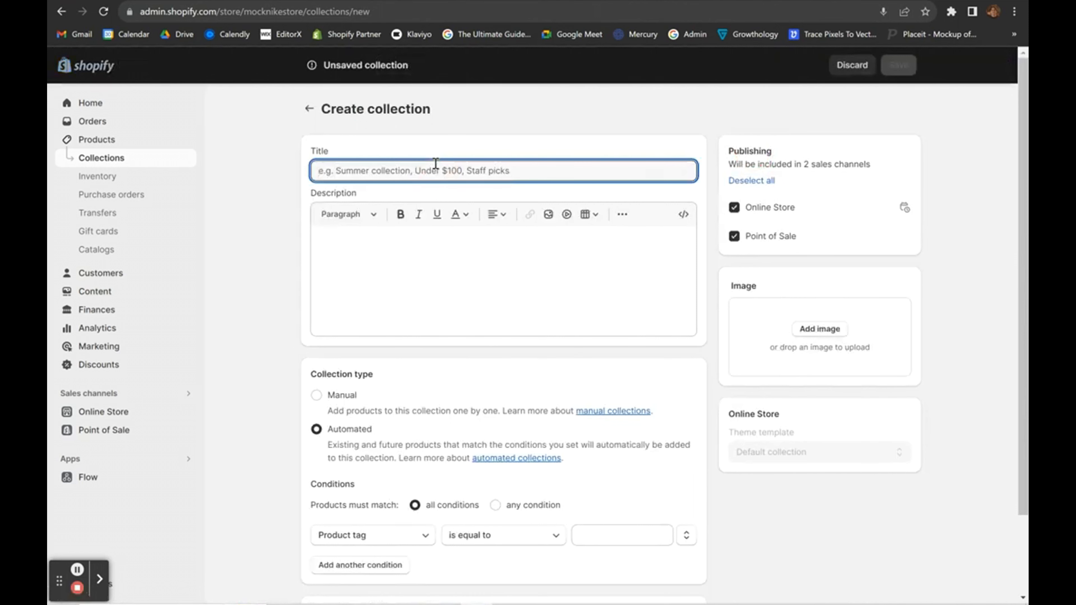
{"action": "type", "text": "ACCESSORIES"}
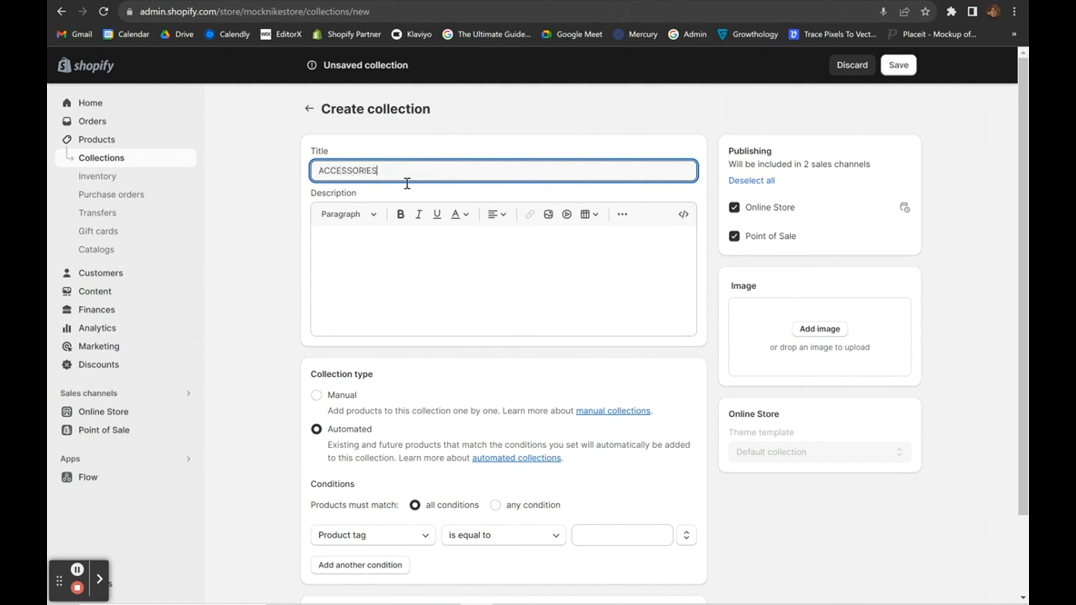
{"action": "left_click", "coordinate": [248, 412]}
{"action": "scroll", "coordinate": [377, 407], "scroll_direction": "down", "scroll_amount": 2}
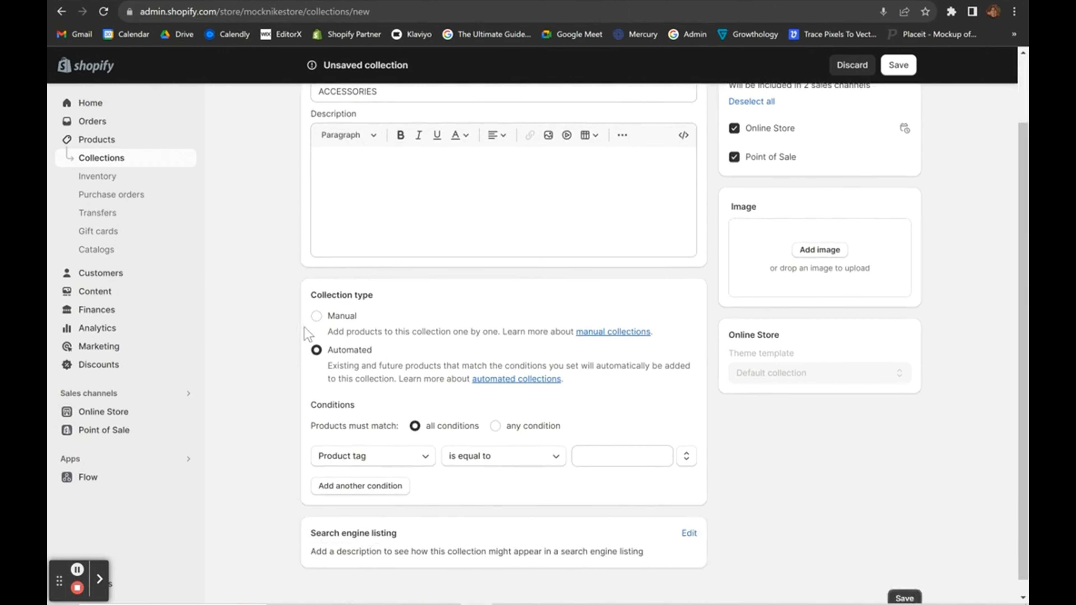
{"action": "left_click", "coordinate": [318, 327]}
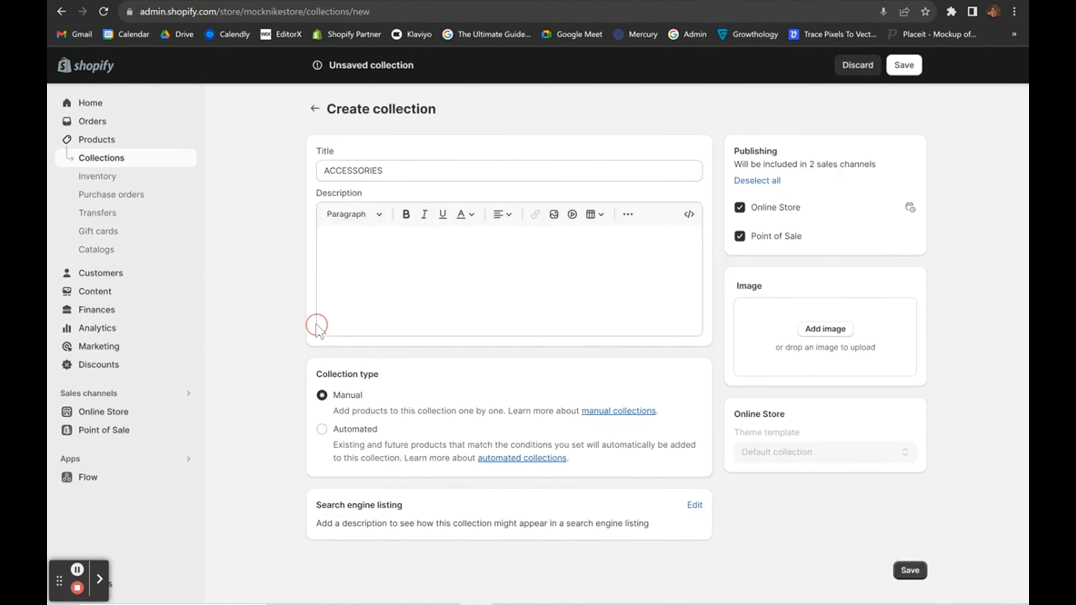
{"action": "left_click", "coordinate": [329, 443]}
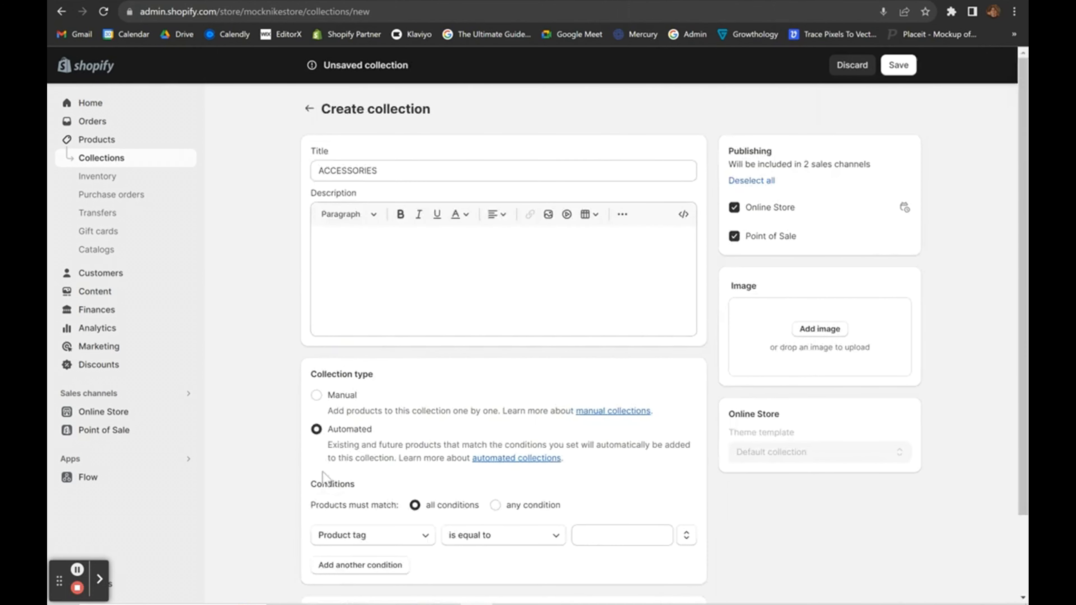
{"action": "left_click", "coordinate": [318, 395]}
{"action": "left_click", "coordinate": [919, 573]}
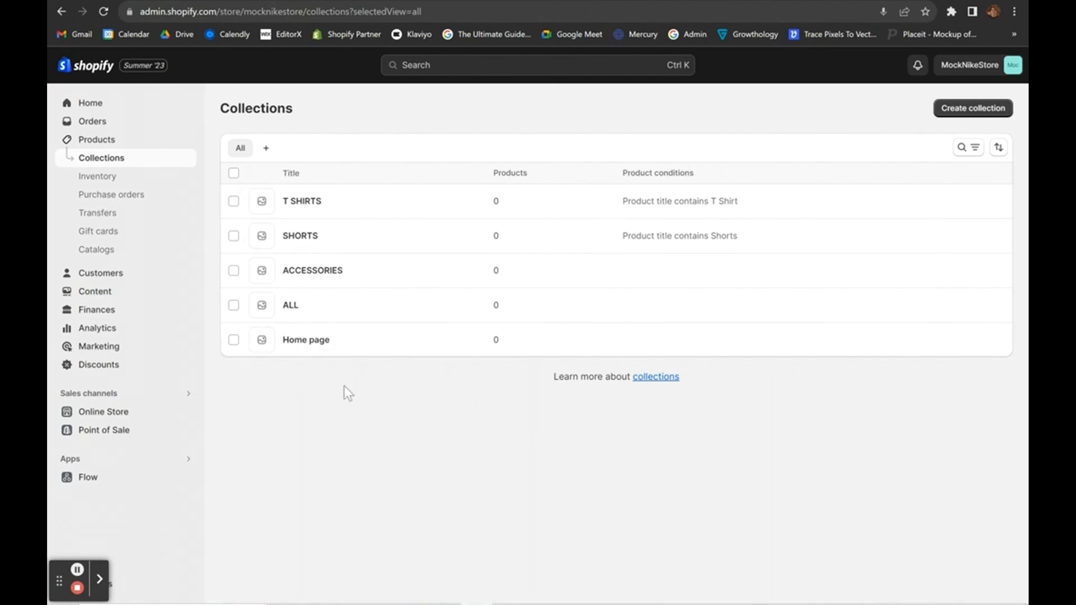
Reopen the Refresh theme editor and bring the home page Collection list into view.
{"action": "left_click", "coordinate": [74, 413]}
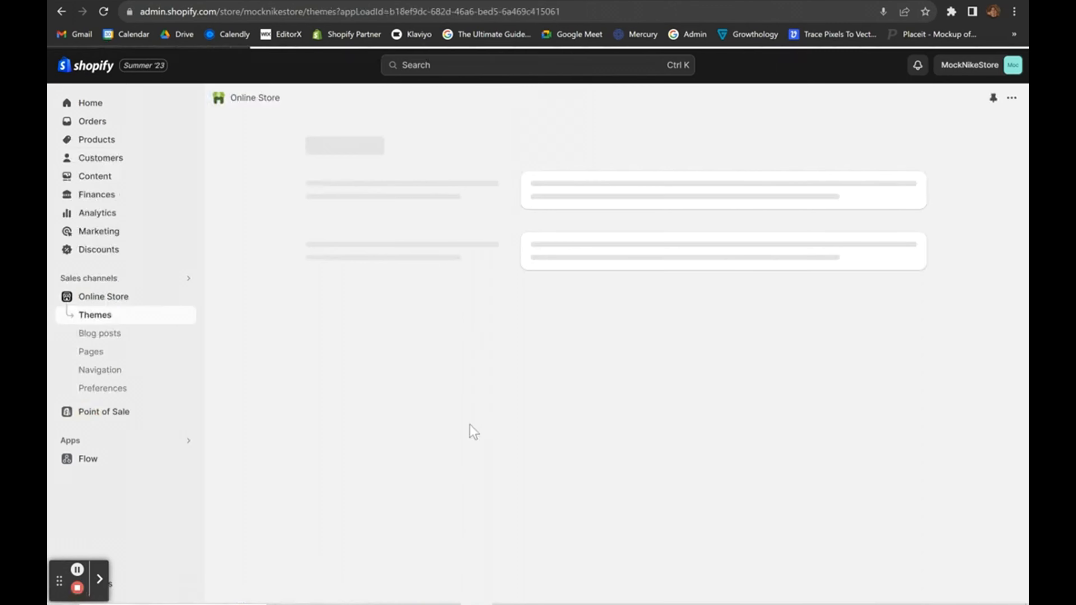
{"action": "scroll", "coordinate": [762, 373], "scroll_direction": "down", "scroll_amount": 2}
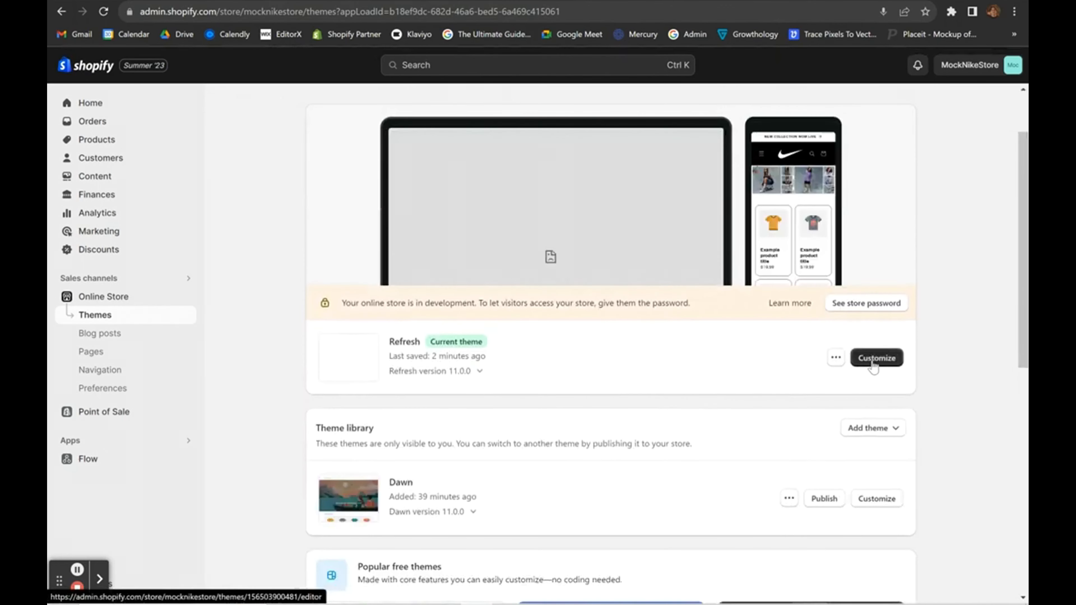
{"action": "left_click", "coordinate": [873, 364]}
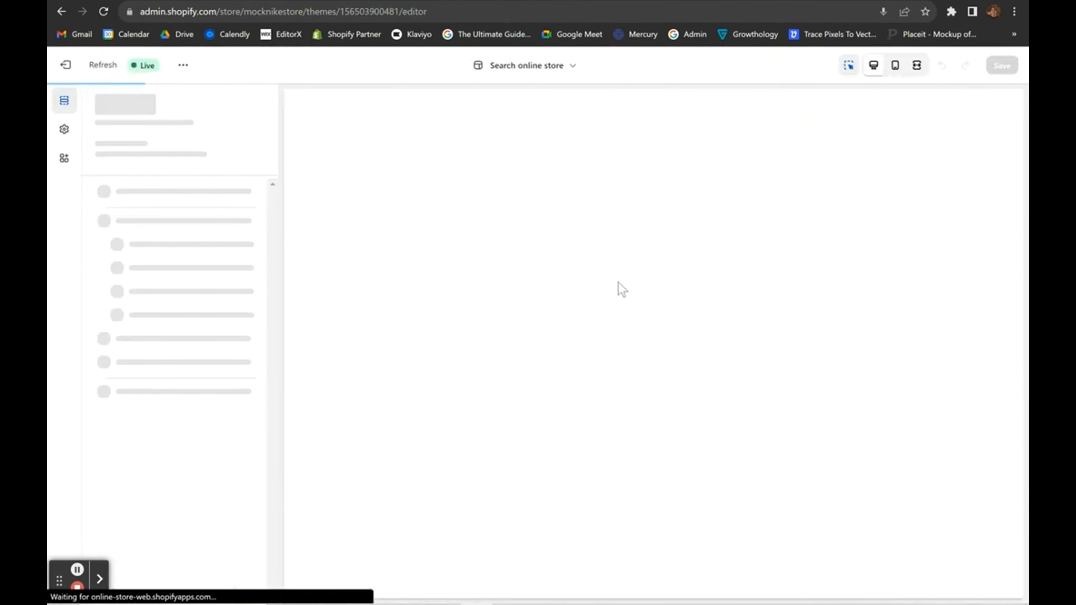
{"action": "scroll", "coordinate": [599, 327], "scroll_direction": "down", "scroll_amount": 10}
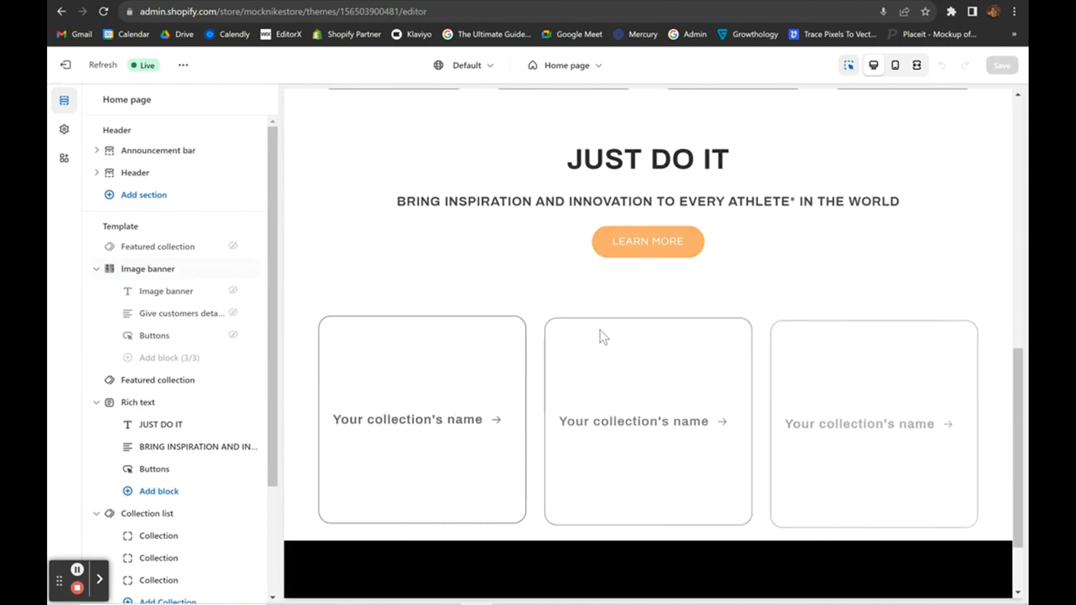
{"action": "left_click", "coordinate": [296, 309]}
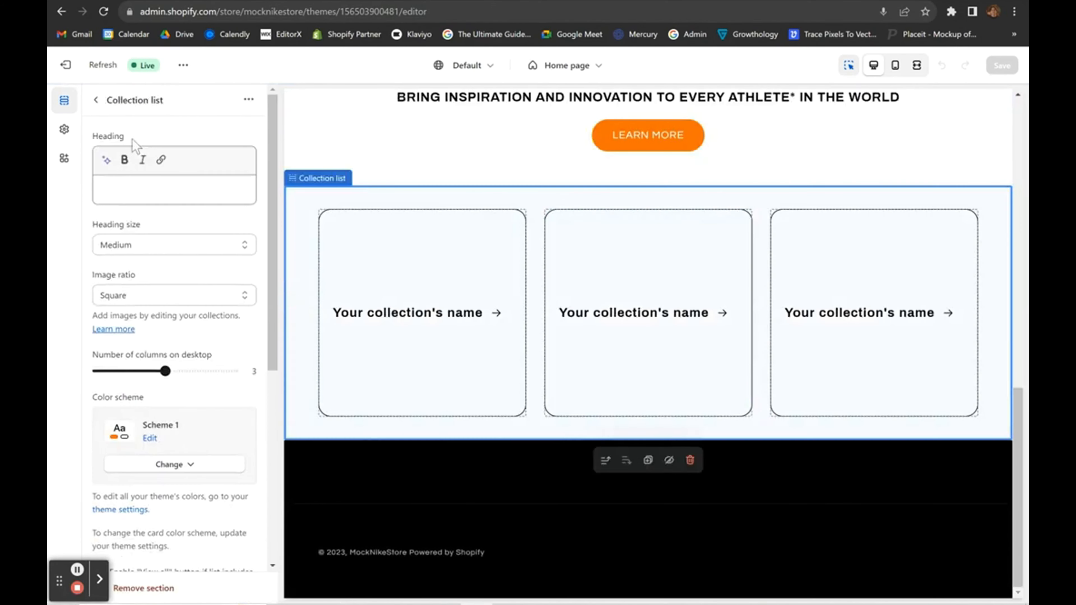
{"action": "left_click", "coordinate": [90, 109]}
{"action": "left_click", "coordinate": [94, 101]}
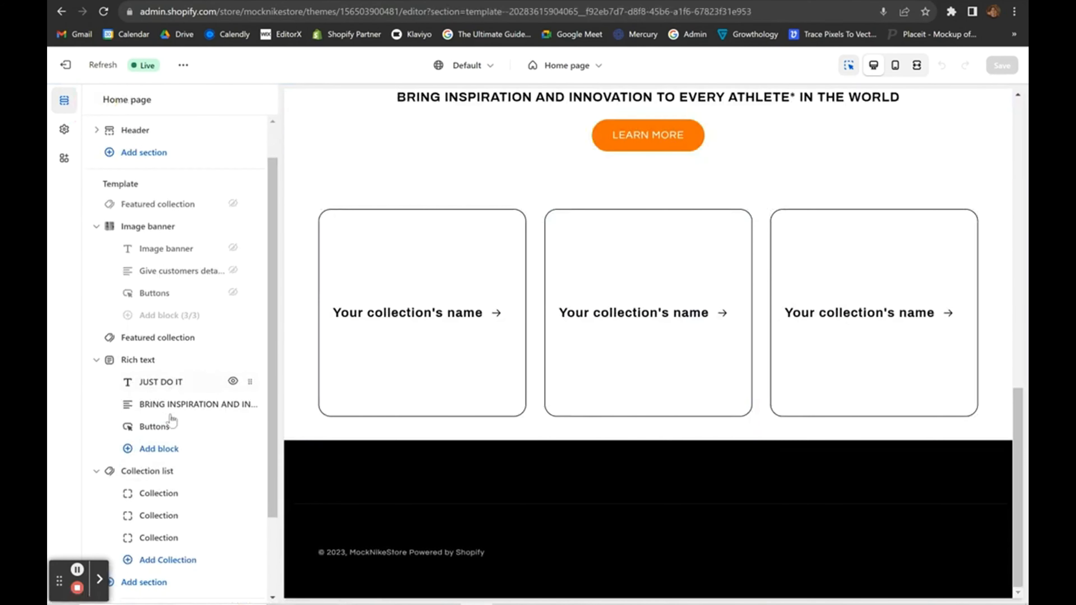
{"action": "scroll", "coordinate": [117, 403], "scroll_direction": "up", "scroll_amount": 3}
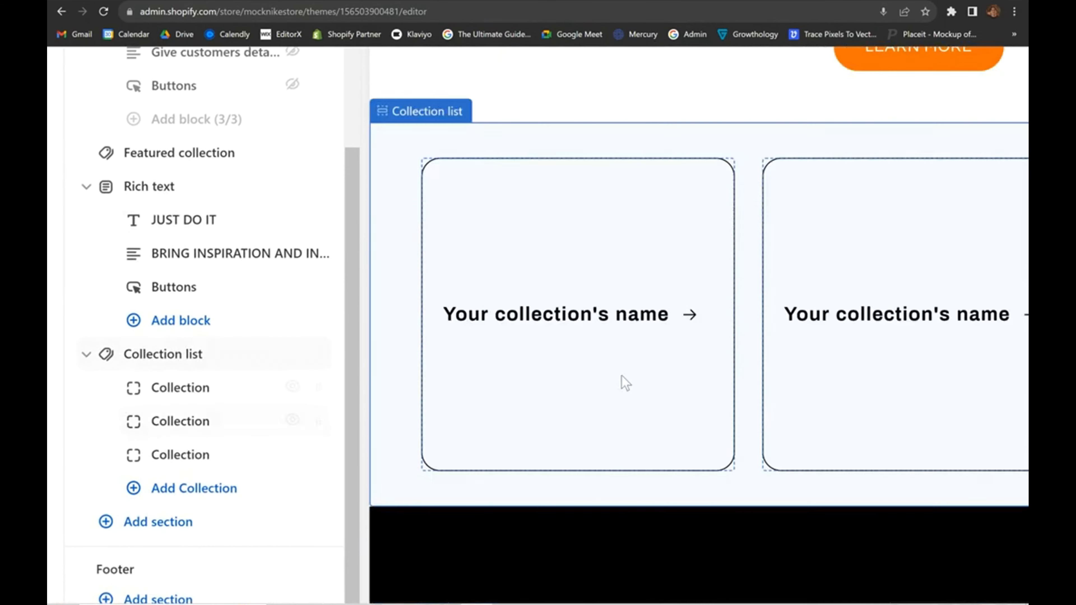
{"action": "scroll", "coordinate": [622, 375], "scroll_direction": "down", "scroll_amount": 3}
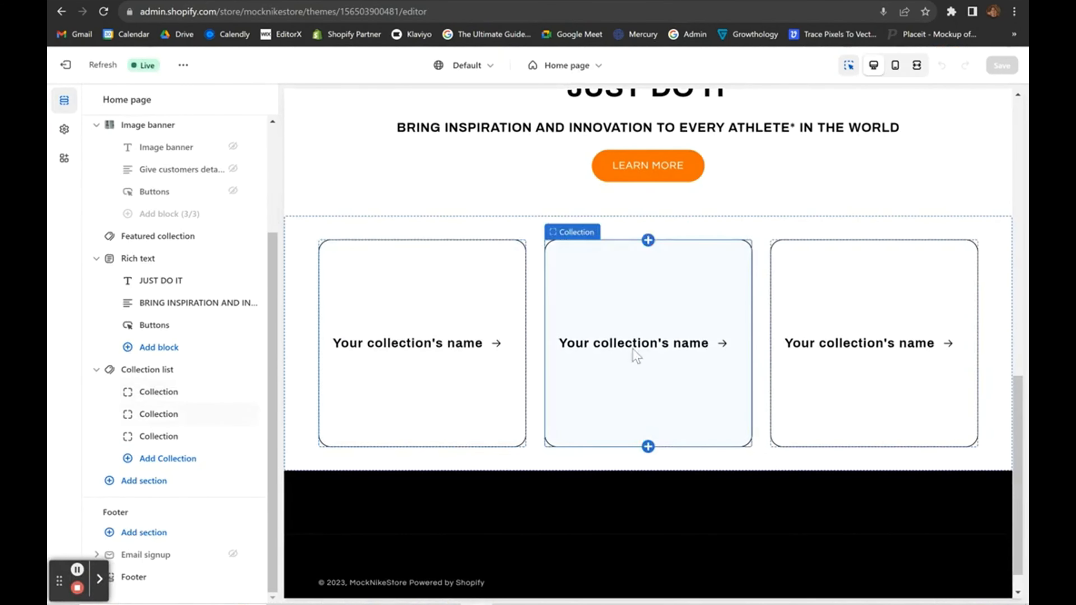
Add a fourth collection block to the home page Collection list section.
{"action": "left_click", "coordinate": [151, 465]}
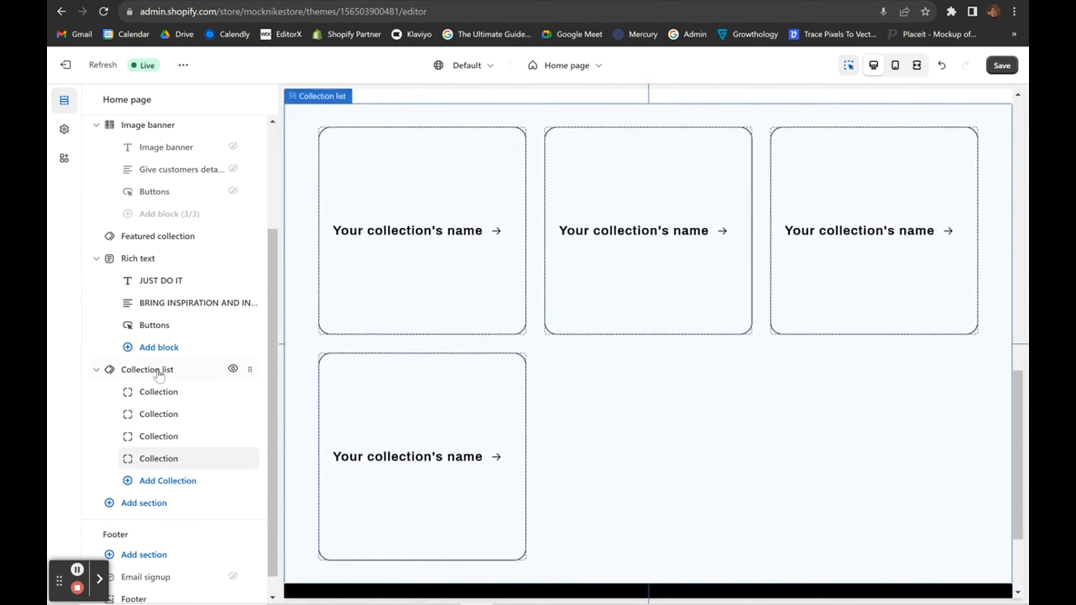
{"action": "left_click", "coordinate": [159, 376]}
{"action": "scroll", "coordinate": [182, 438], "scroll_direction": "down", "scroll_amount": 6}
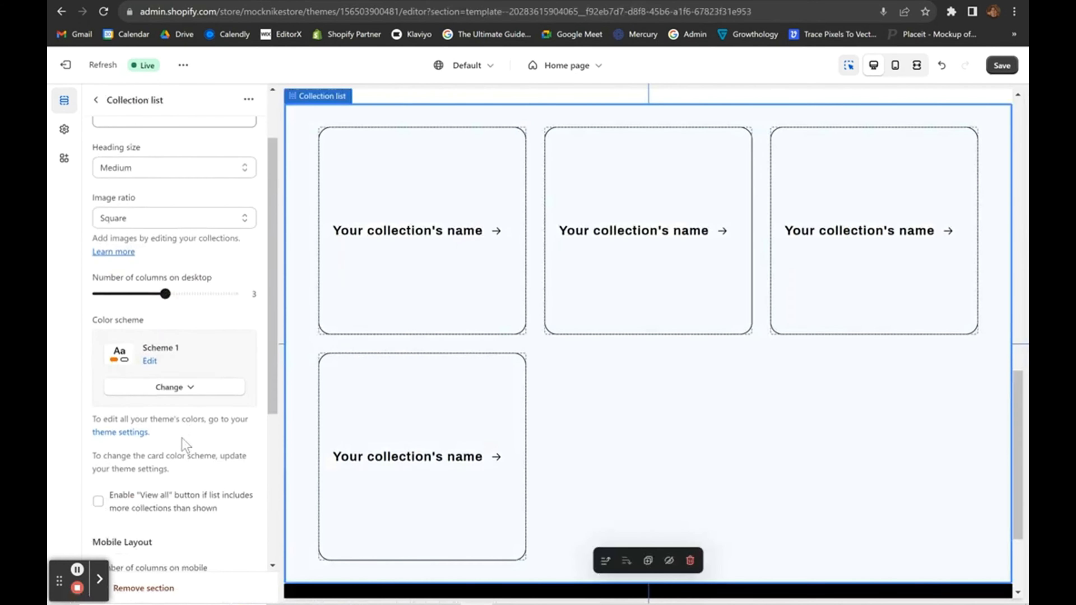
{"action": "scroll", "coordinate": [182, 438], "scroll_direction": "down", "scroll_amount": 1}
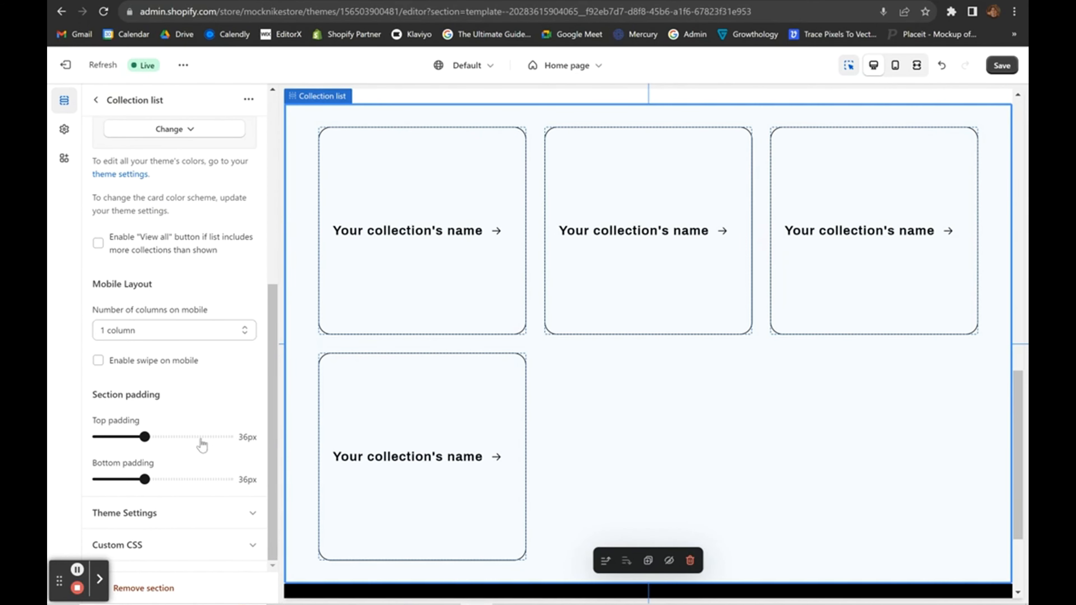
{"action": "scroll", "coordinate": [226, 391], "scroll_direction": "up", "scroll_amount": 8}
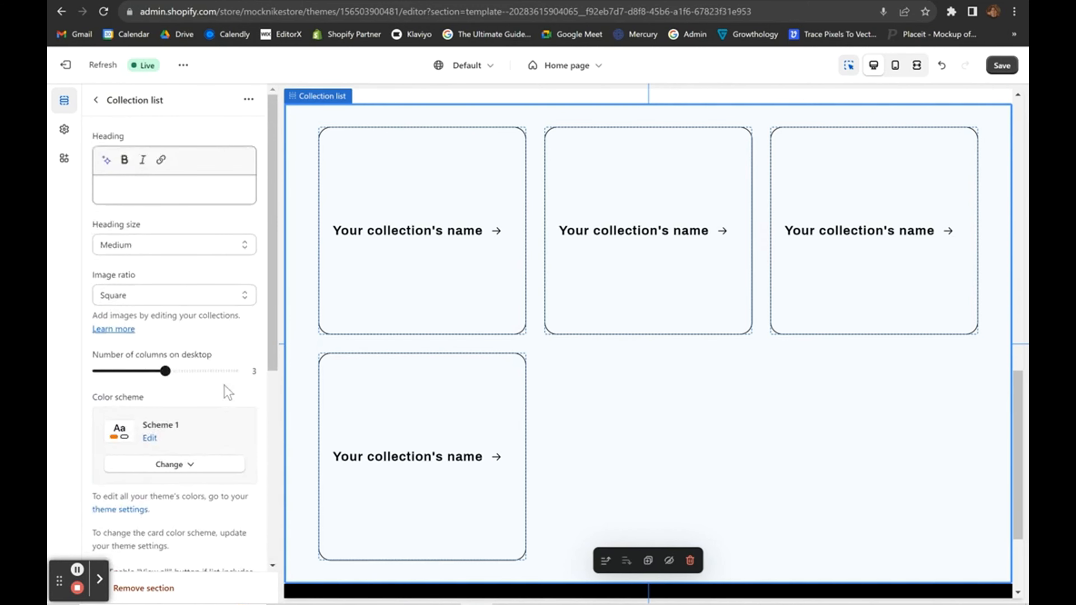
{"action": "left_click", "coordinate": [97, 100]}
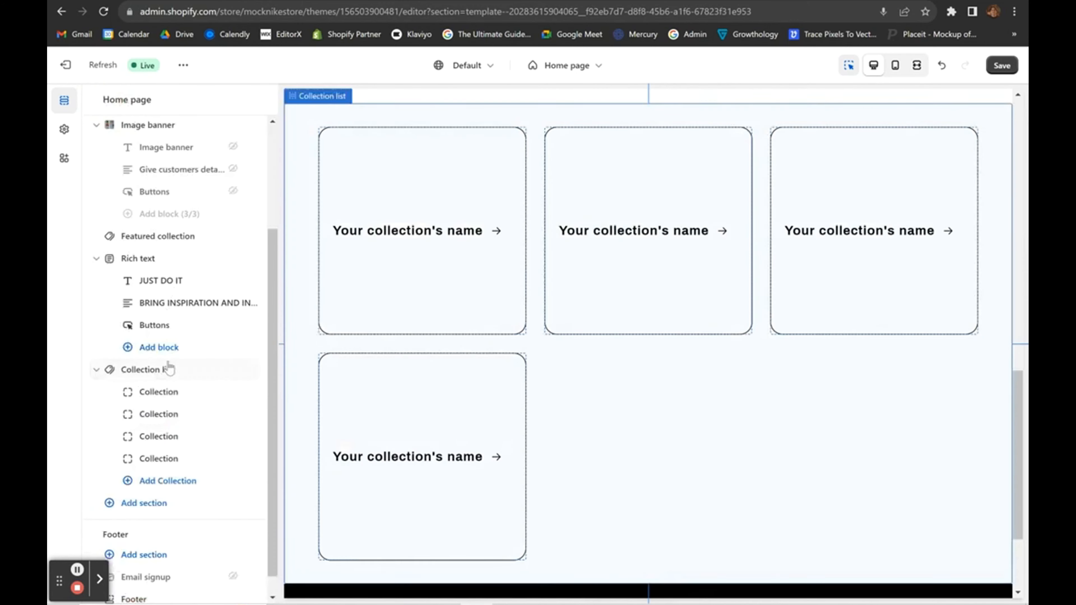
Assign the ALL and T SHIRTS collections to the first two cards.
{"action": "left_click", "coordinate": [151, 390]}
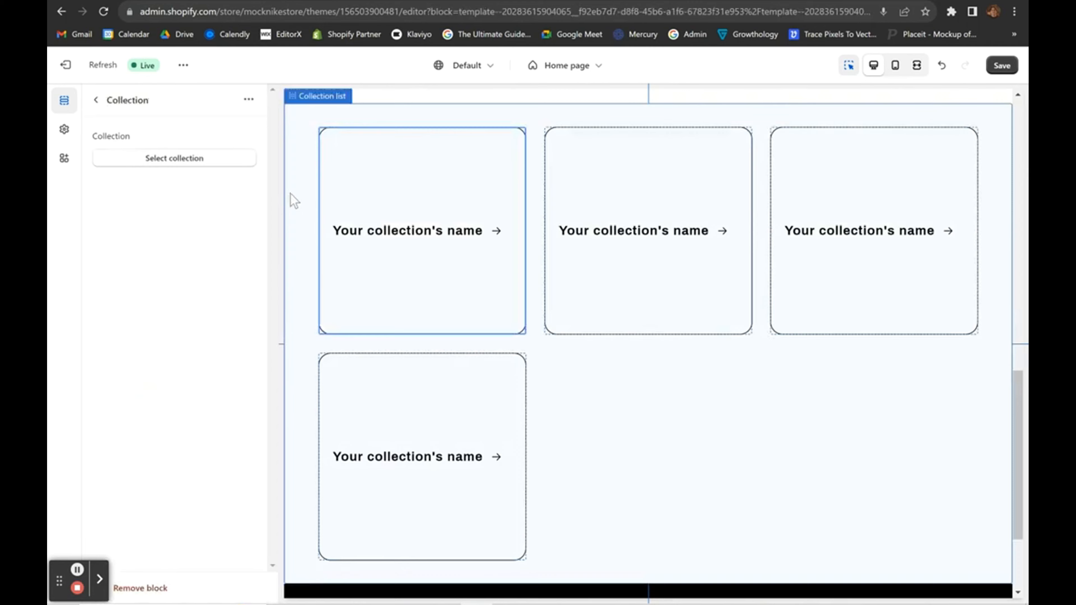
{"action": "left_click", "coordinate": [169, 162]}
{"action": "left_click", "coordinate": [139, 249]}
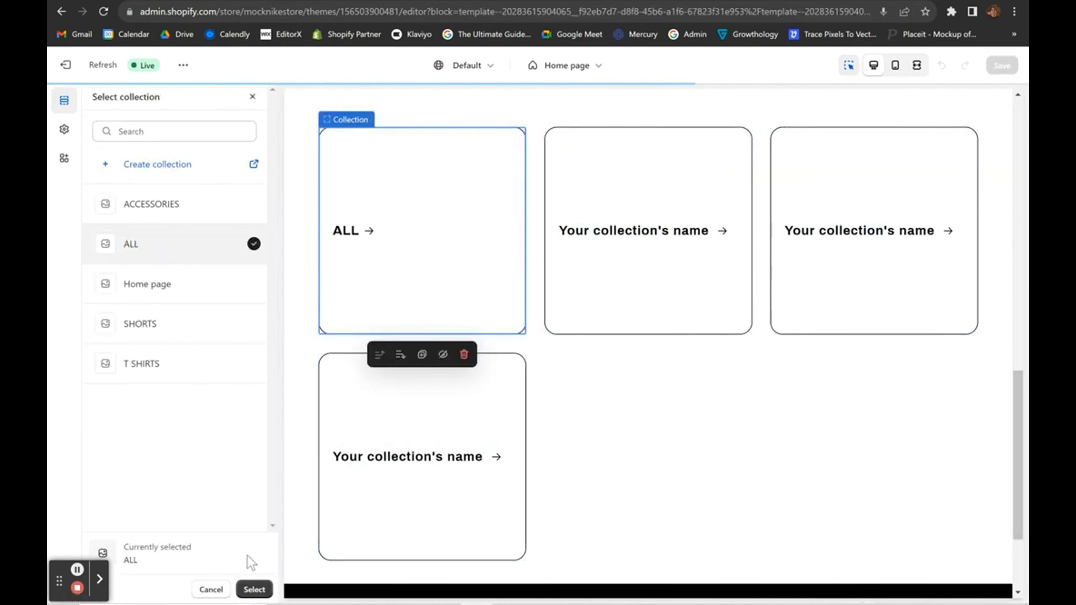
{"action": "left_click", "coordinate": [254, 589]}
{"action": "left_click", "coordinate": [555, 201]}
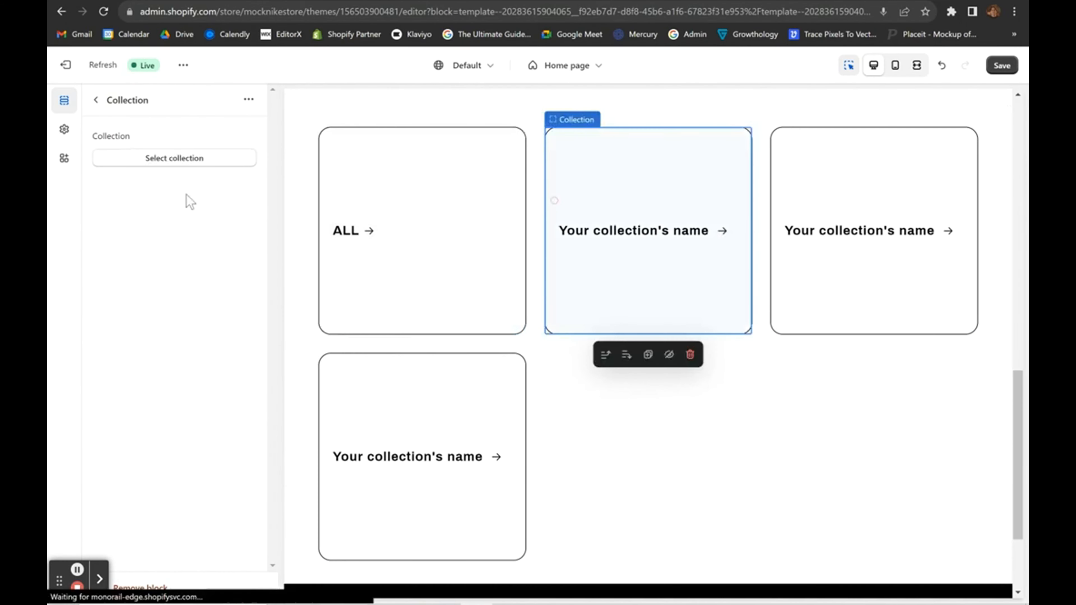
{"action": "left_click", "coordinate": [140, 162]}
{"action": "left_click", "coordinate": [146, 363]}
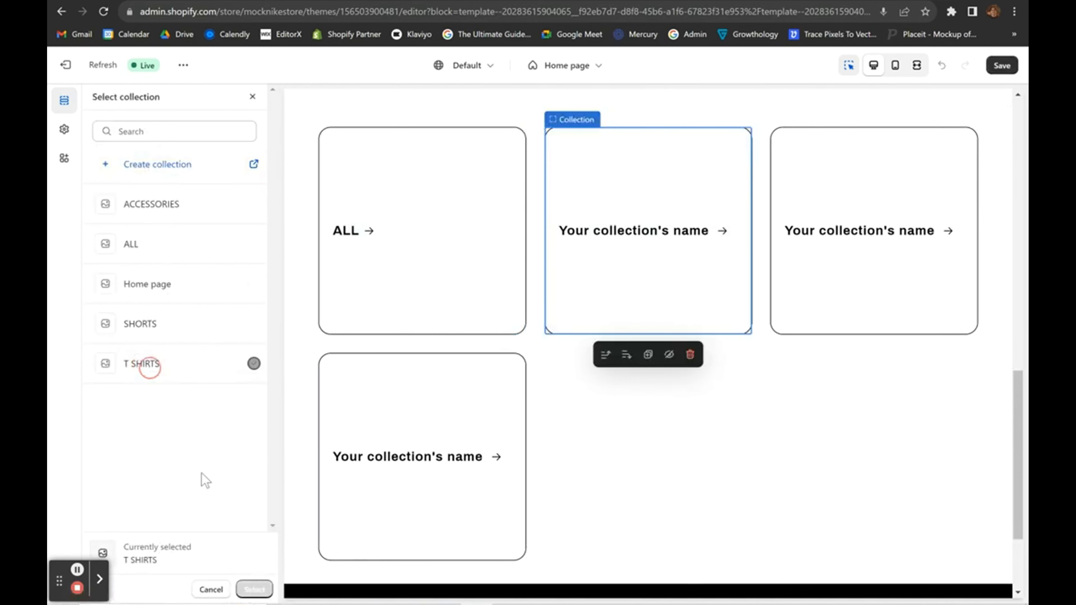
{"action": "left_click", "coordinate": [254, 590]}
Assign SHORTS to the third card and pick ACCESSORIES for the fourth.
{"action": "left_click", "coordinate": [795, 257]}
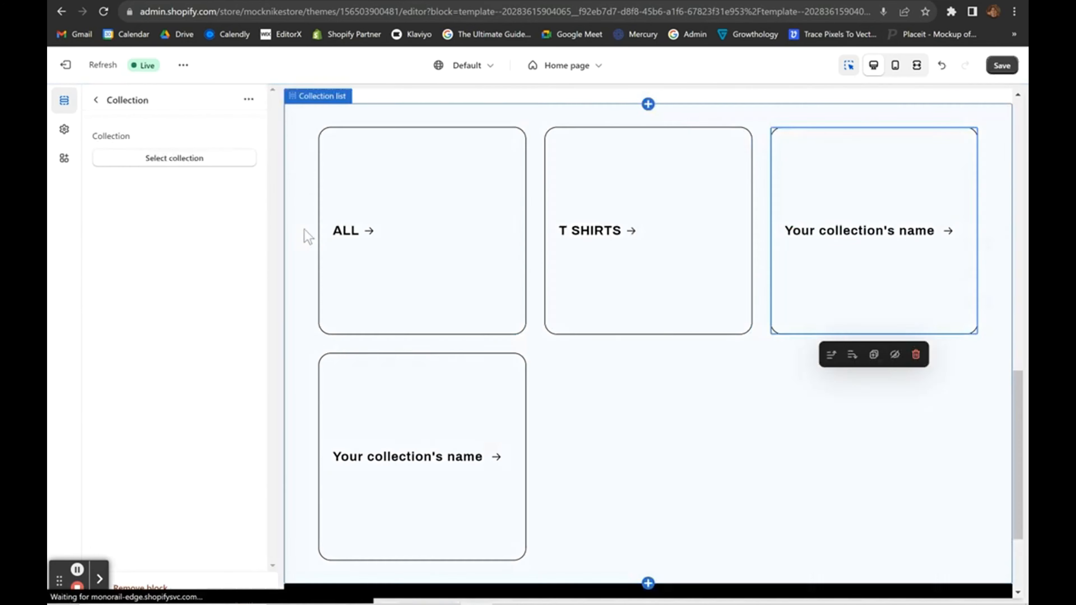
{"action": "left_click", "coordinate": [157, 158]}
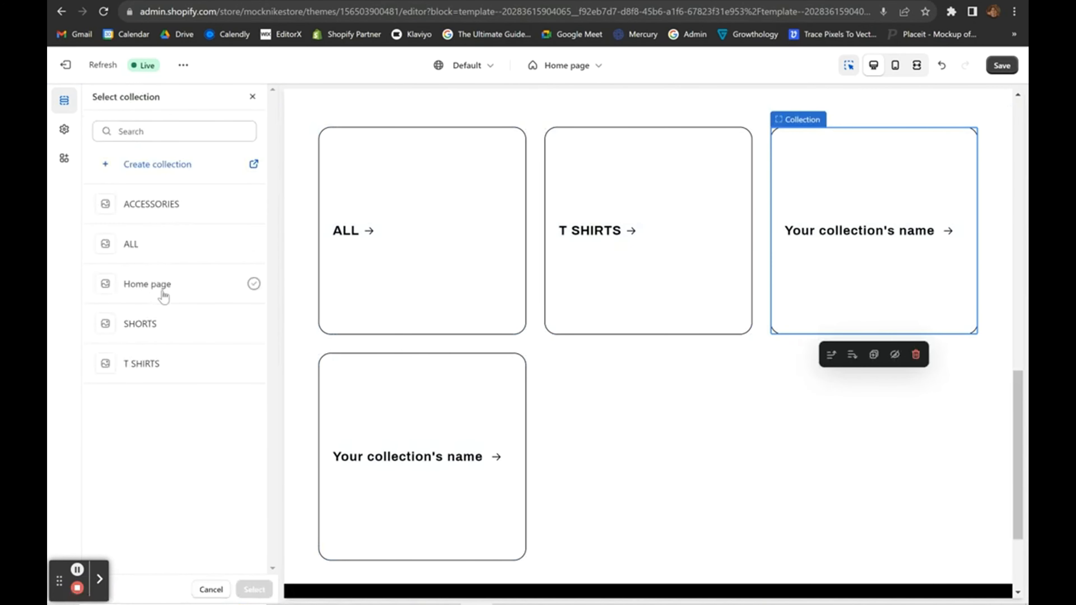
{"action": "left_click", "coordinate": [146, 324]}
{"action": "left_click", "coordinate": [254, 589]}
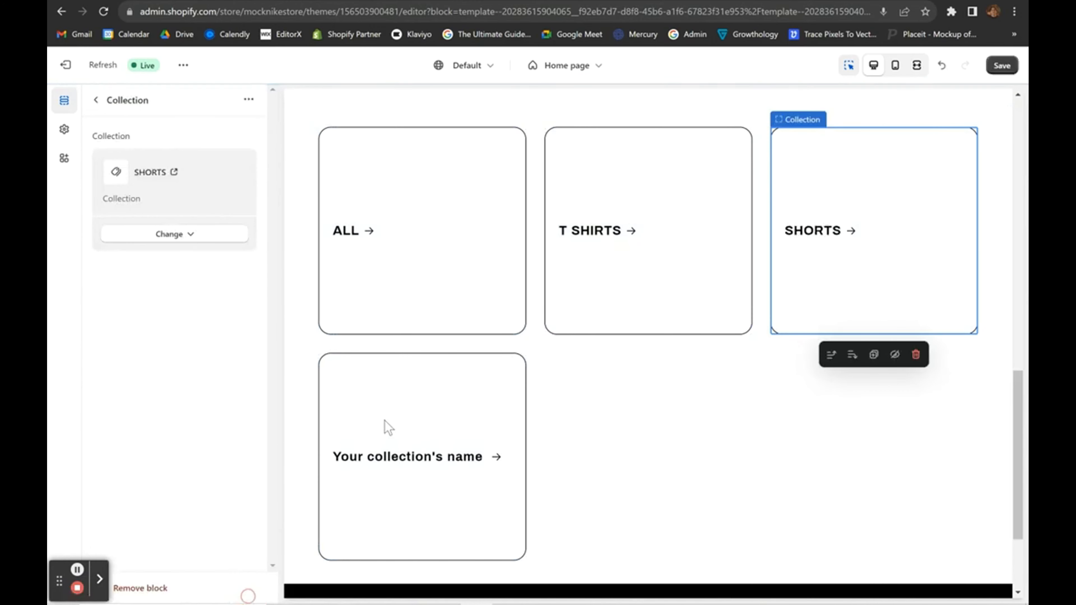
{"action": "left_click", "coordinate": [384, 421]}
{"action": "left_click", "coordinate": [156, 160]}
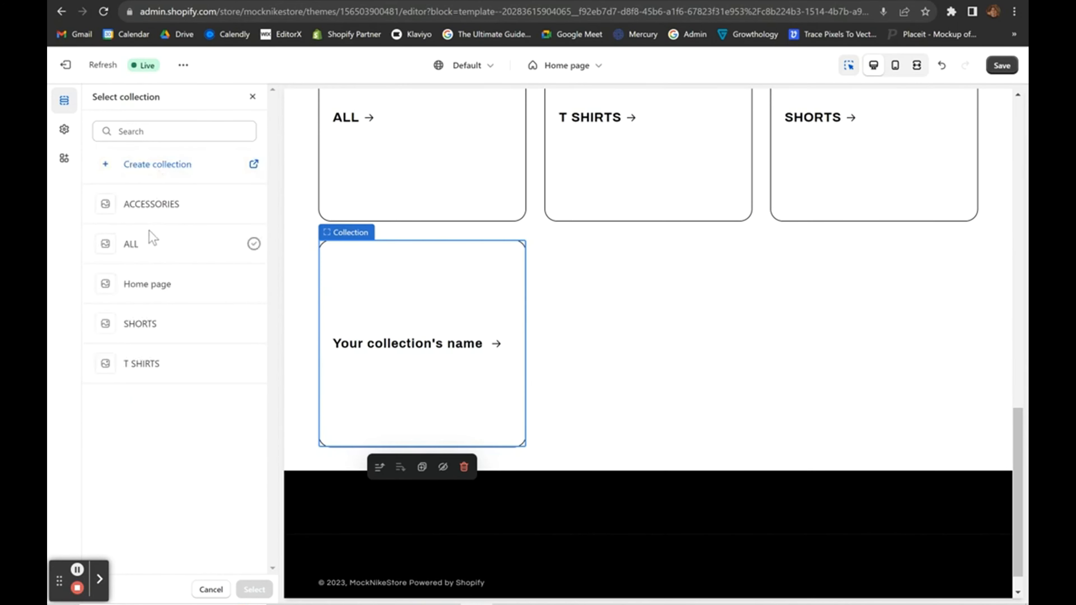
{"action": "left_click", "coordinate": [148, 242]}
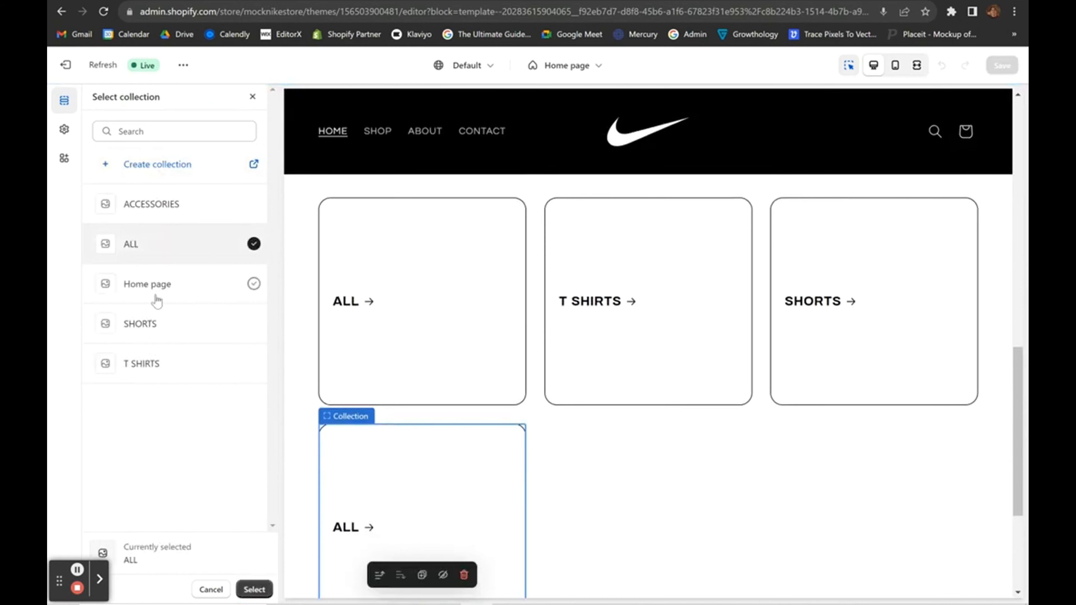
{"action": "left_click", "coordinate": [136, 206]}
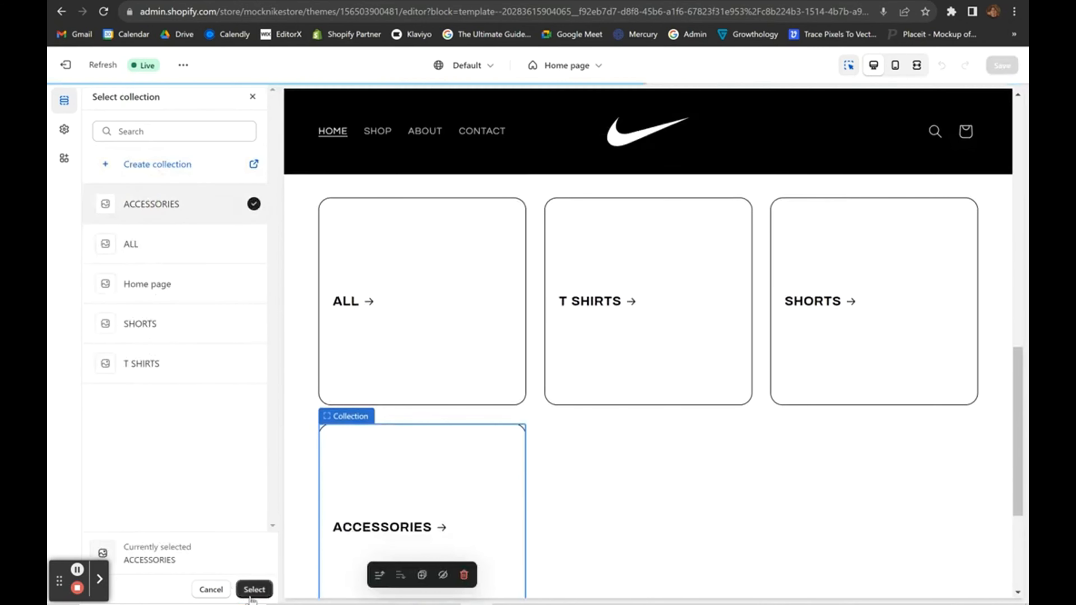
Confirm ACCESSORIES for the fourth card and set desktop columns to 4.
{"action": "left_click", "coordinate": [254, 589]}
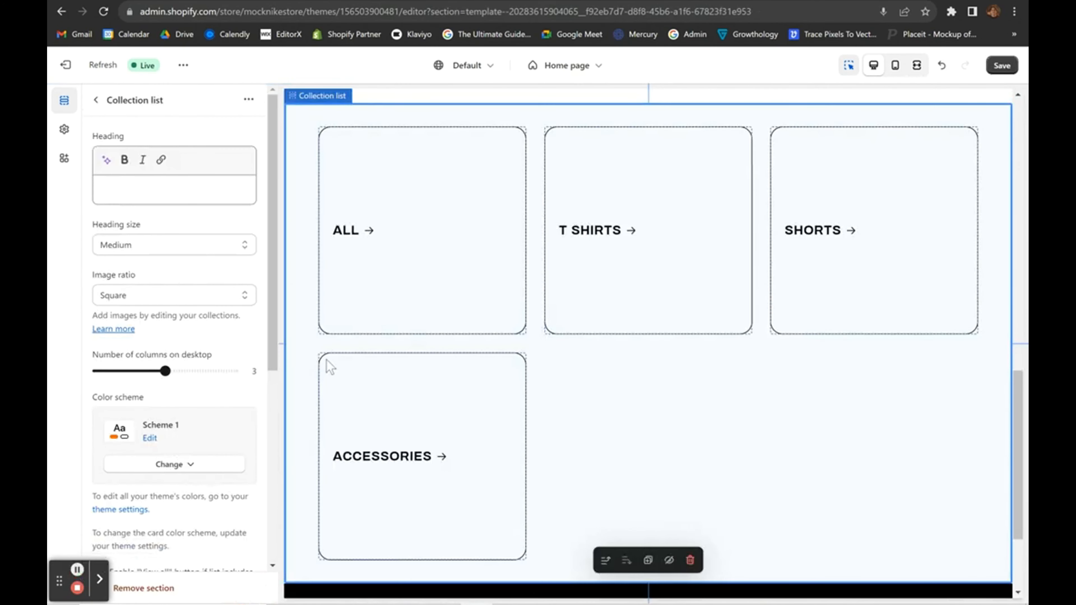
{"action": "left_click", "coordinate": [96, 100]}
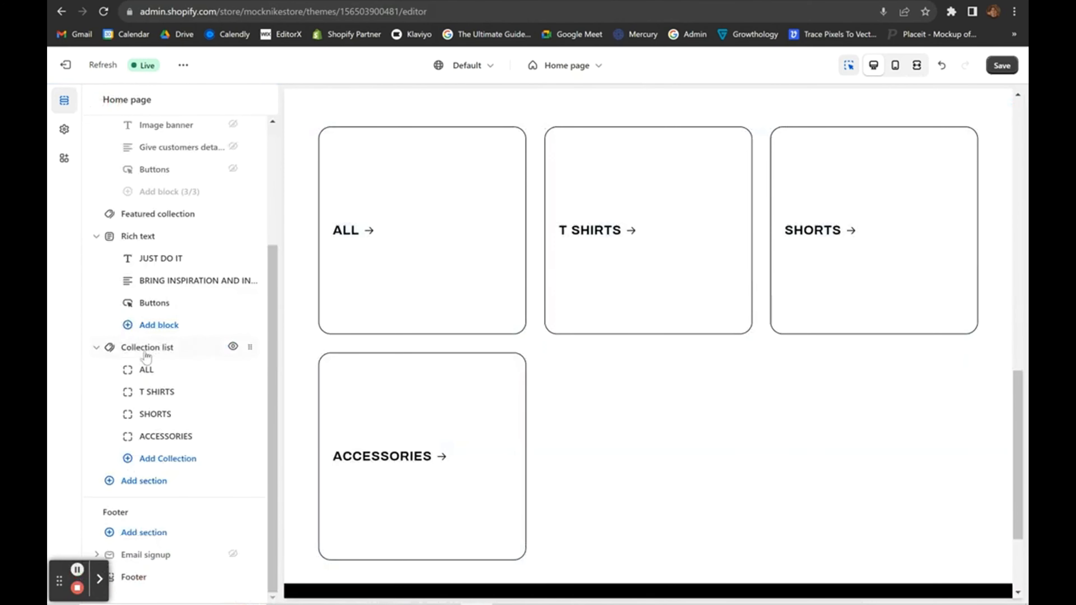
{"action": "left_click", "coordinate": [147, 348]}
{"action": "scroll", "coordinate": [461, 285], "scroll_direction": "up", "scroll_amount": 4}
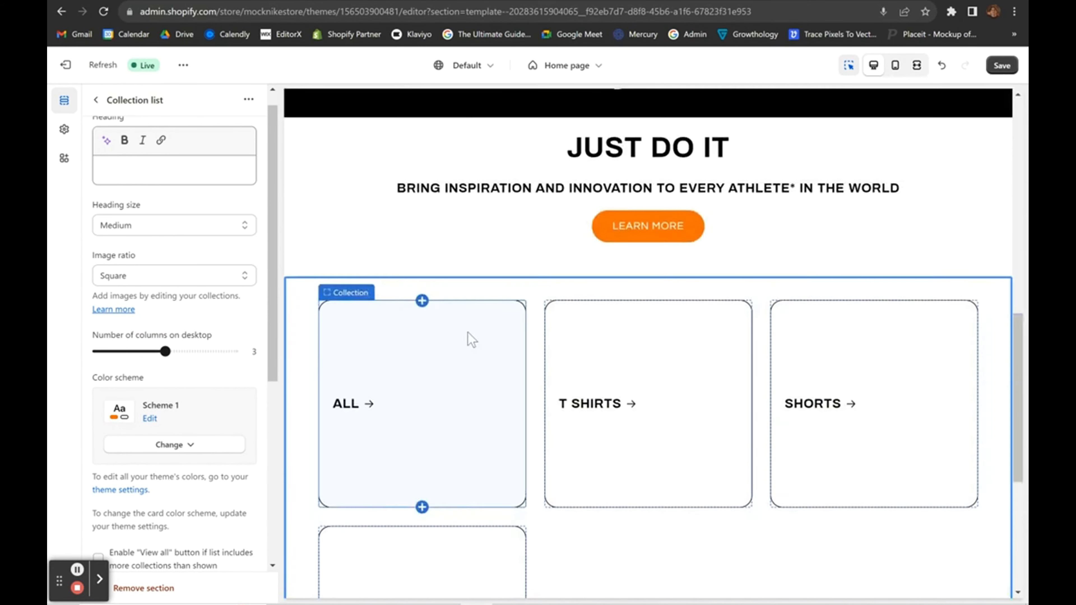
{"action": "scroll", "coordinate": [471, 339], "scroll_direction": "up", "scroll_amount": 1}
{"action": "scroll", "coordinate": [776, 440], "scroll_direction": "down", "scroll_amount": 3}
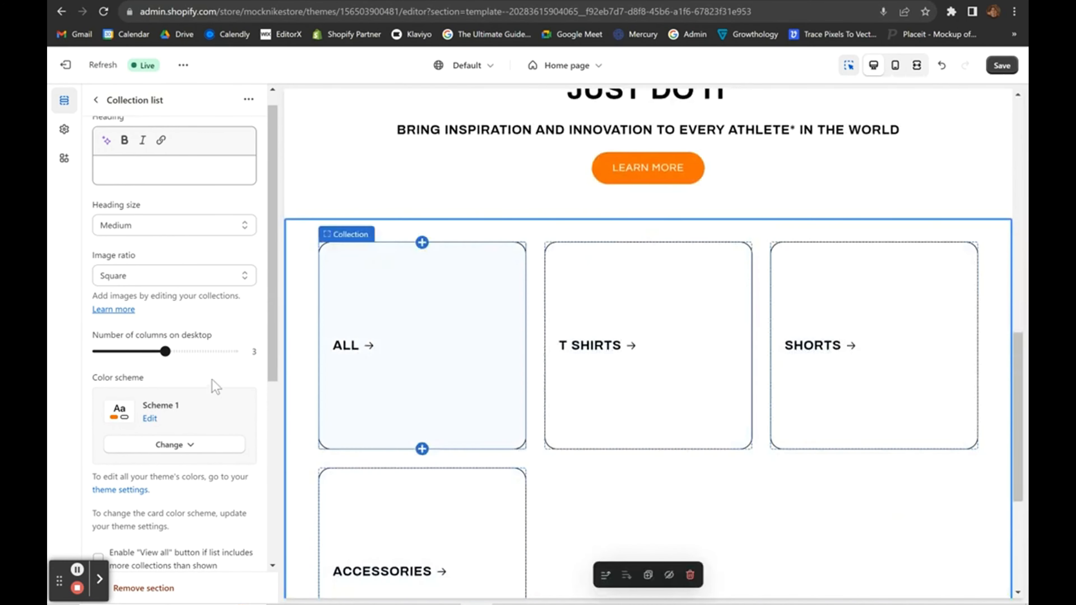
{"action": "left_click_drag", "start_coordinate": [165, 351], "coordinate": [199, 351]}
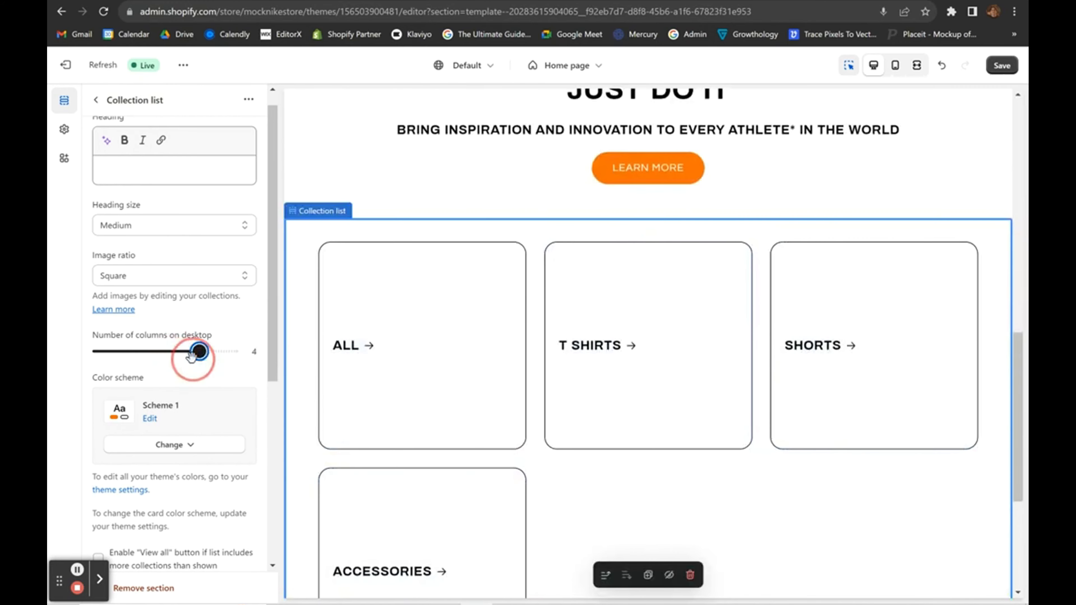
Save the home page changes.
{"action": "scroll", "coordinate": [544, 335], "scroll_direction": "up", "scroll_amount": 7}
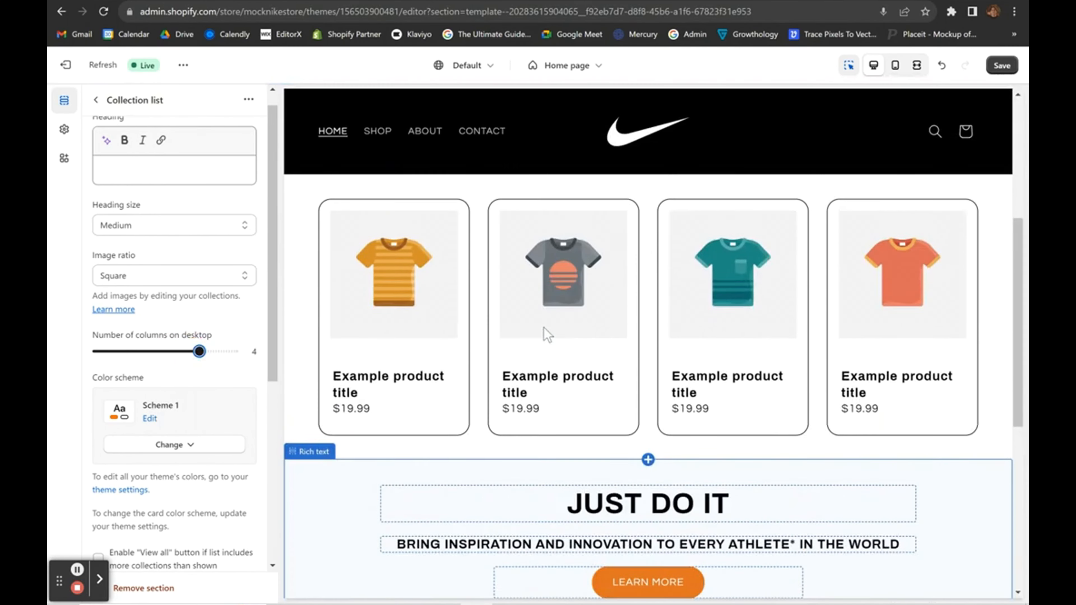
{"action": "scroll", "coordinate": [544, 329], "scroll_direction": "down", "scroll_amount": 6}
{"action": "left_click", "coordinate": [1006, 66]}
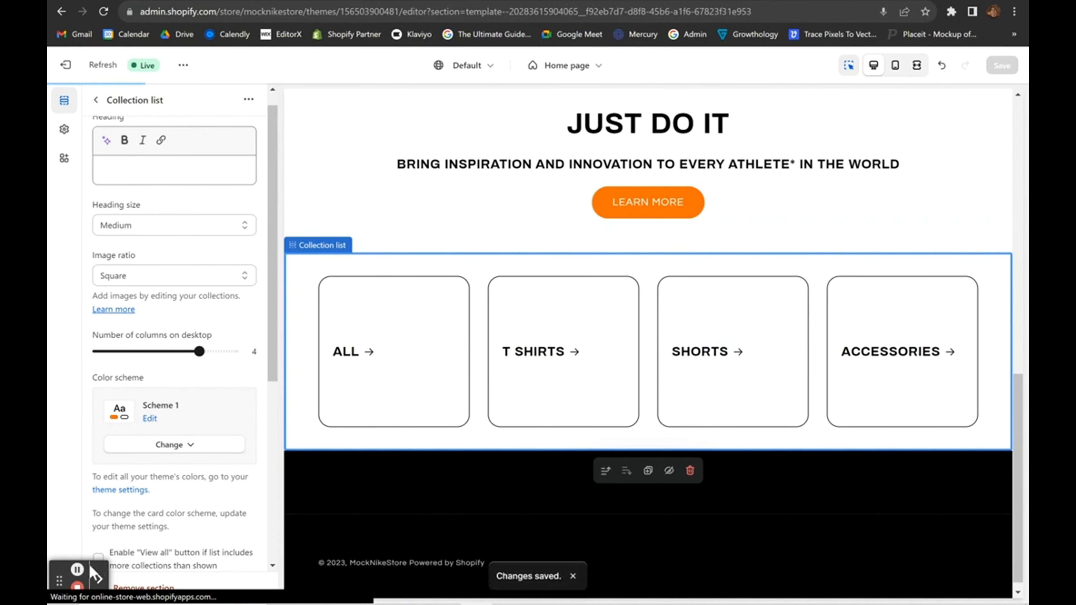
{"action": "left_click", "coordinate": [77, 569]}
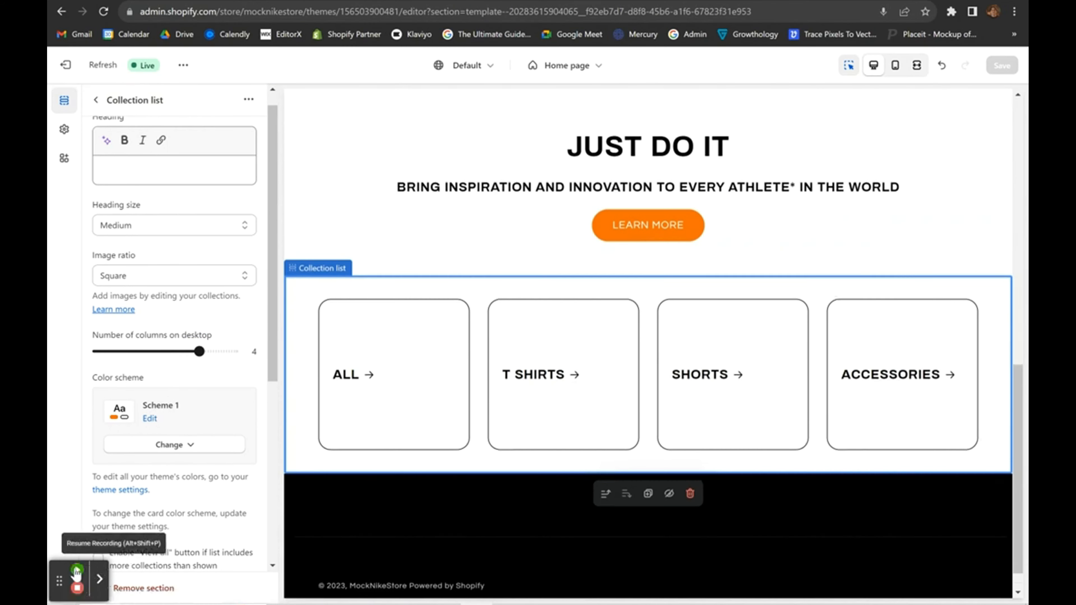
{"action": "left_click", "coordinate": [77, 570]}
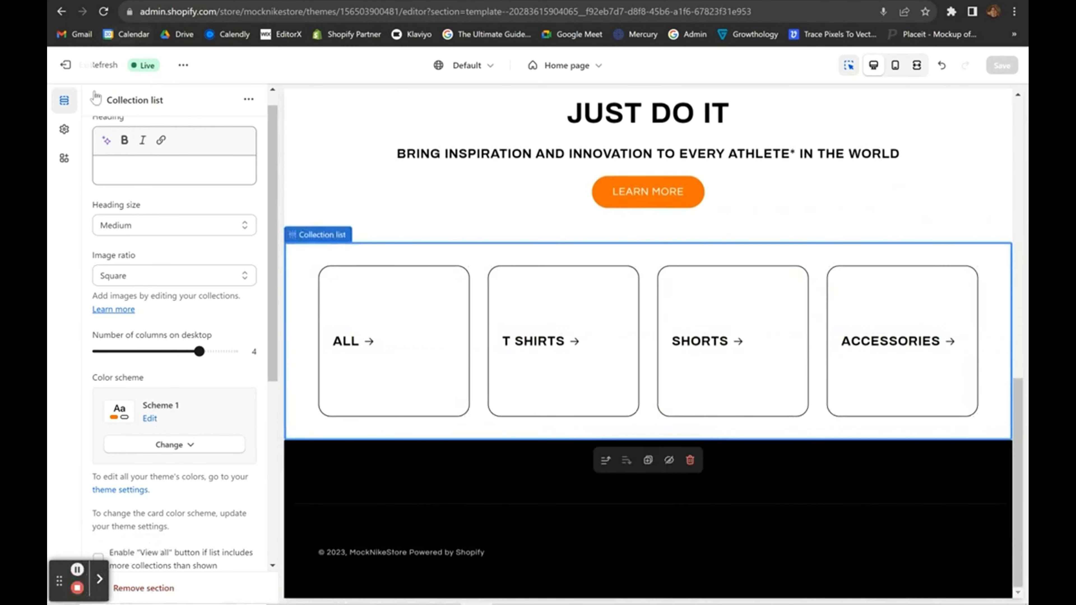
{"action": "left_click", "coordinate": [96, 99]}
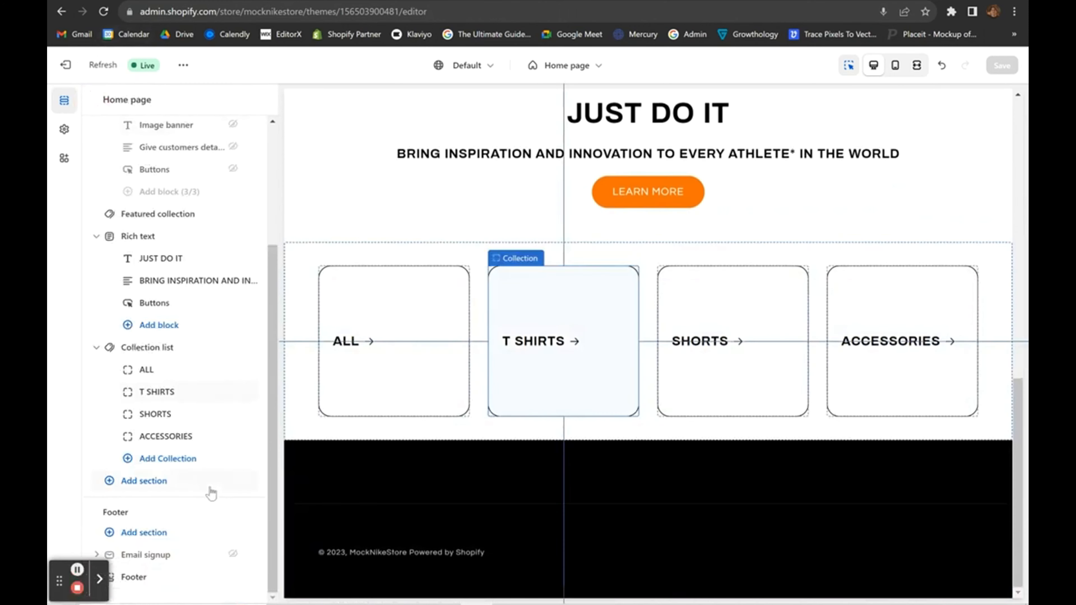
Add a Featured product section below the collection list and save the home page.
{"action": "left_click", "coordinate": [151, 490]}
{"action": "left_click", "coordinate": [345, 335]}
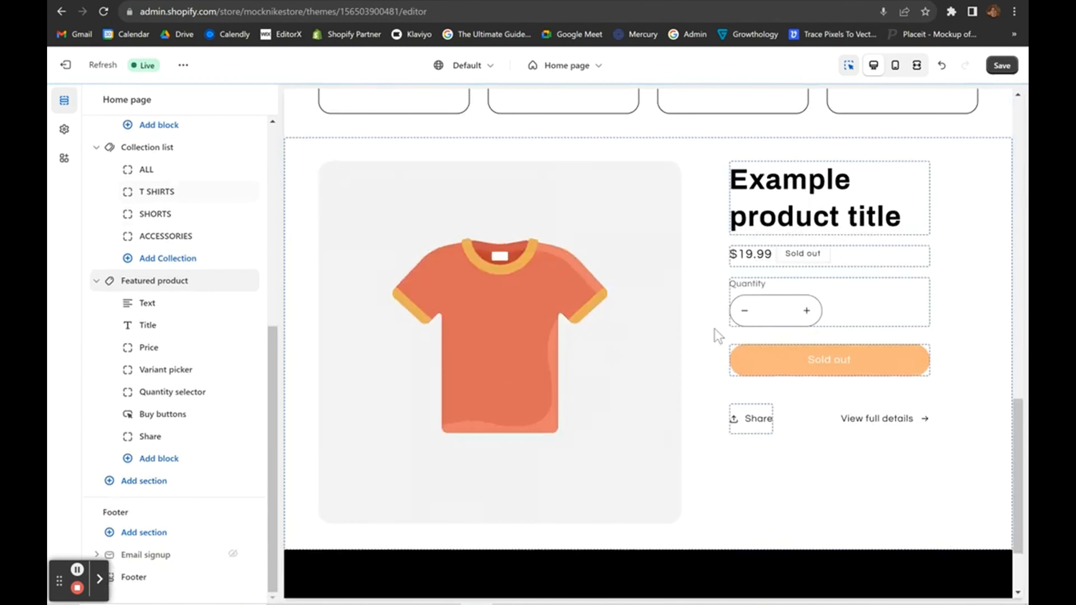
{"action": "left_click", "coordinate": [1000, 68]}
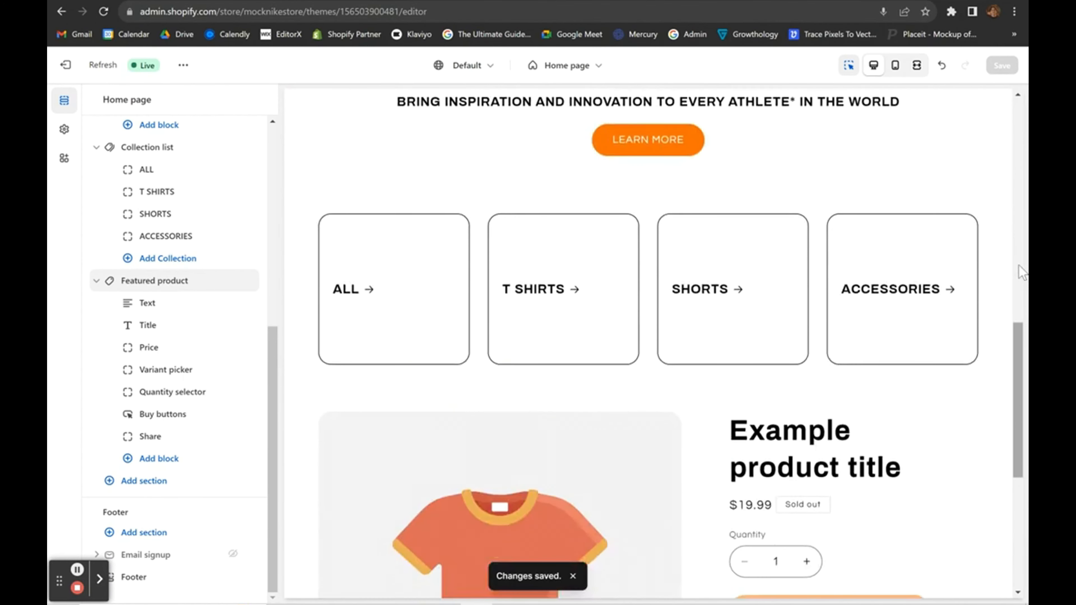
Create a new product titled 'Nike T-Shirt' from the store's Products page.
{"action": "left_click", "coordinate": [65, 64]}
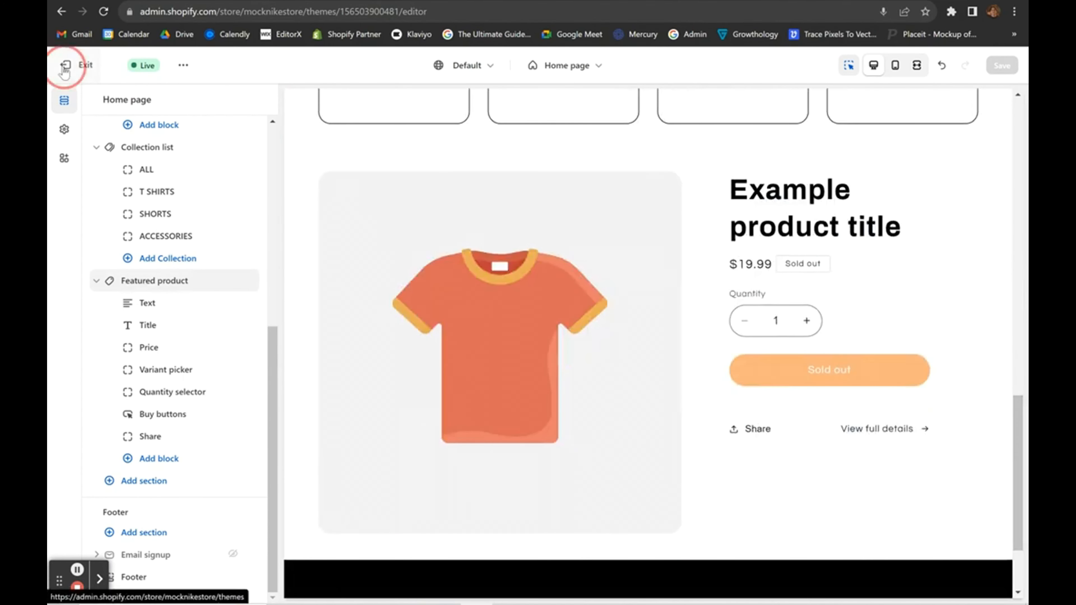
{"action": "left_click", "coordinate": [114, 141]}
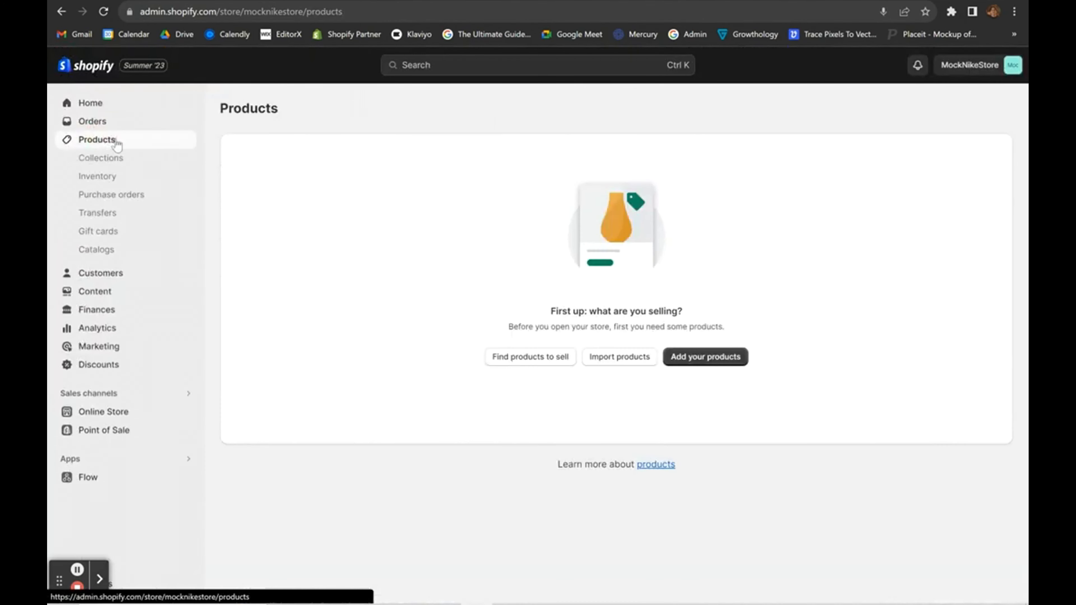
{"action": "left_click", "coordinate": [689, 362]}
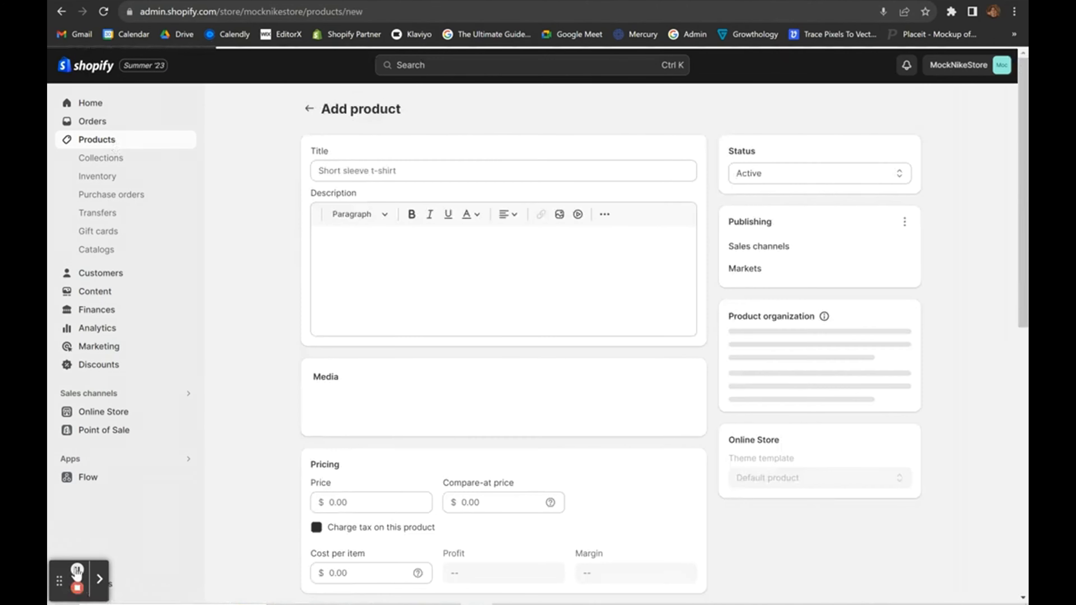
{"action": "left_click", "coordinate": [345, 171]}
{"action": "left_click", "coordinate": [432, 132]}
{"action": "left_click", "coordinate": [374, 163]}
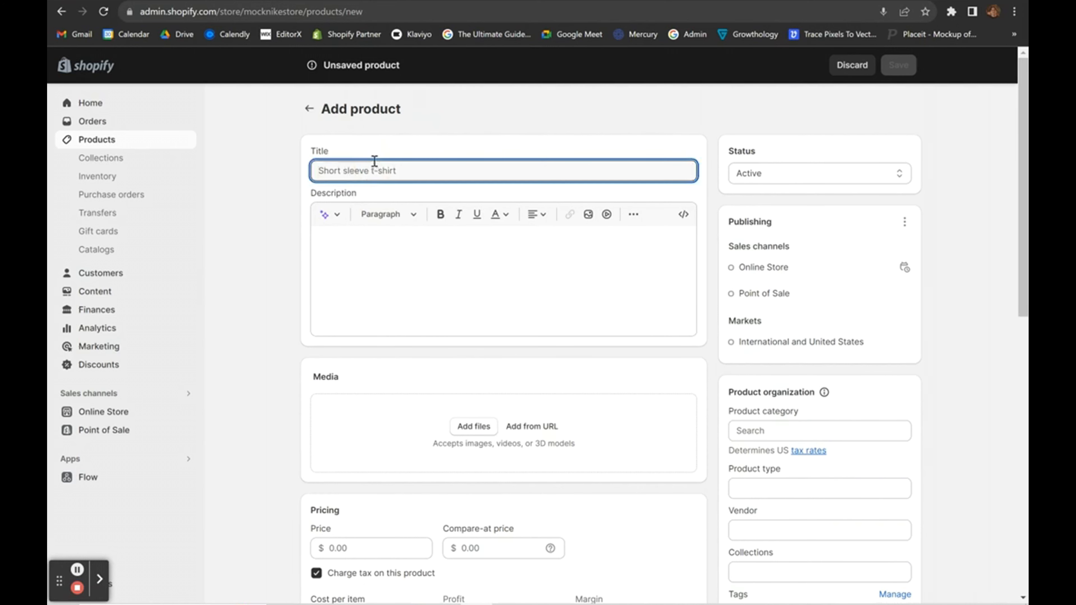
{"action": "scroll", "coordinate": [445, 380], "scroll_direction": "down", "scroll_amount": 5}
{"action": "scroll", "coordinate": [445, 380], "scroll_direction": "up", "scroll_amount": 5}
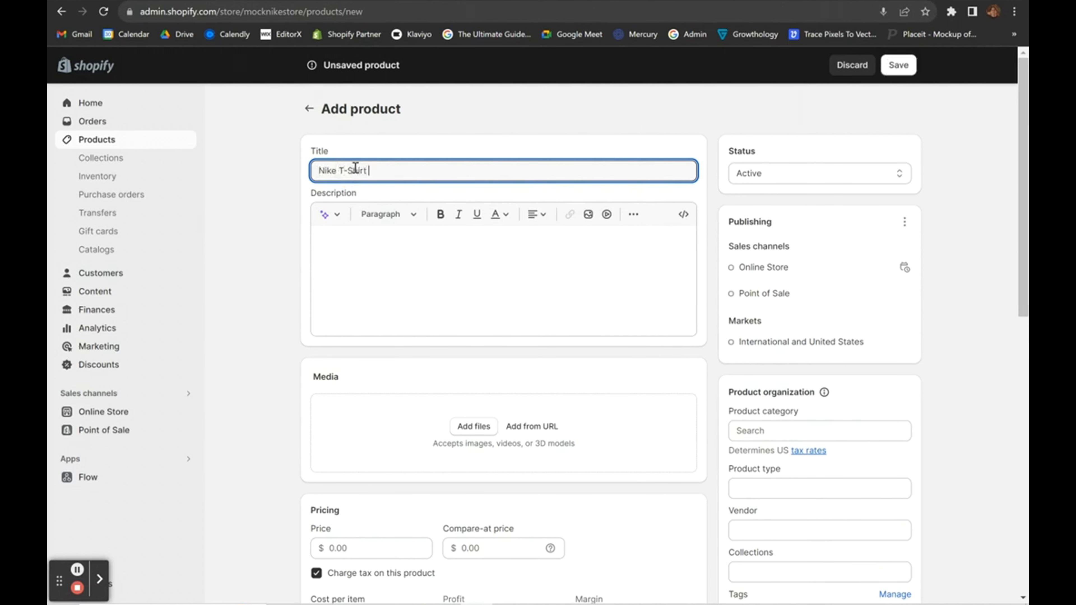
{"action": "left_click", "coordinate": [293, 318]}
{"action": "scroll", "coordinate": [424, 334], "scroll_direction": "down", "scroll_amount": 2}
Upload the IMG_7373 T-shirt photo from Downloads as the product's media.
{"action": "left_click", "coordinate": [530, 339]}
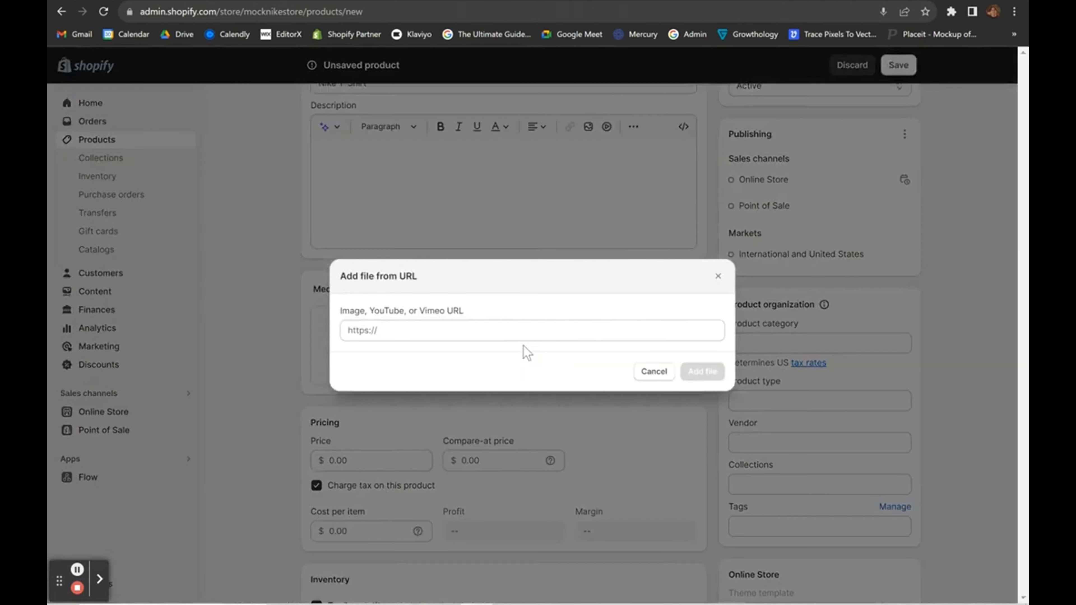
{"action": "left_click", "coordinate": [717, 278]}
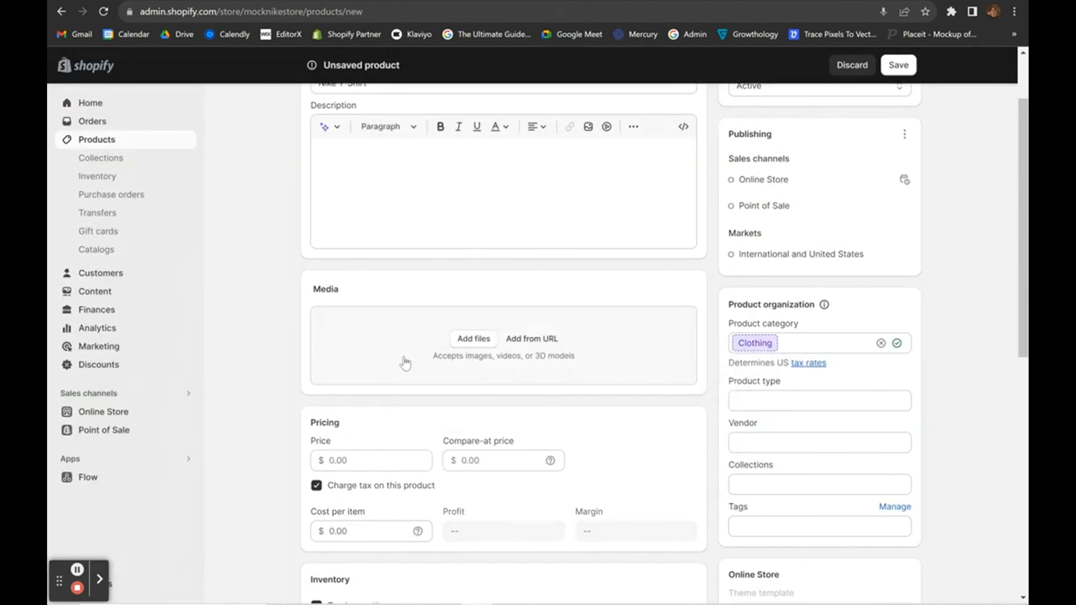
{"action": "left_click", "coordinate": [415, 358]}
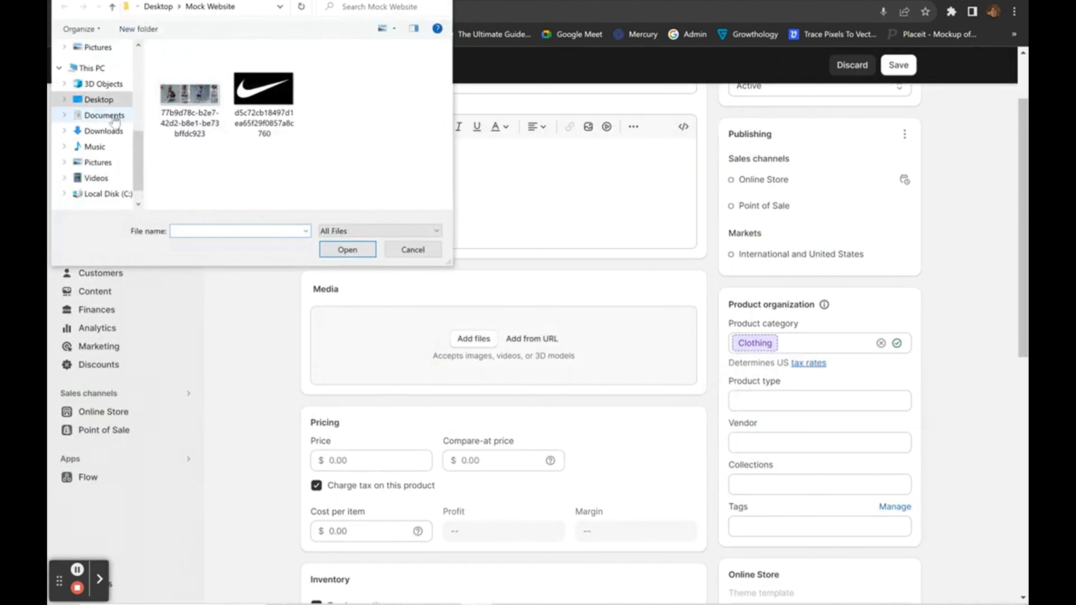
{"action": "left_click", "coordinate": [103, 131]}
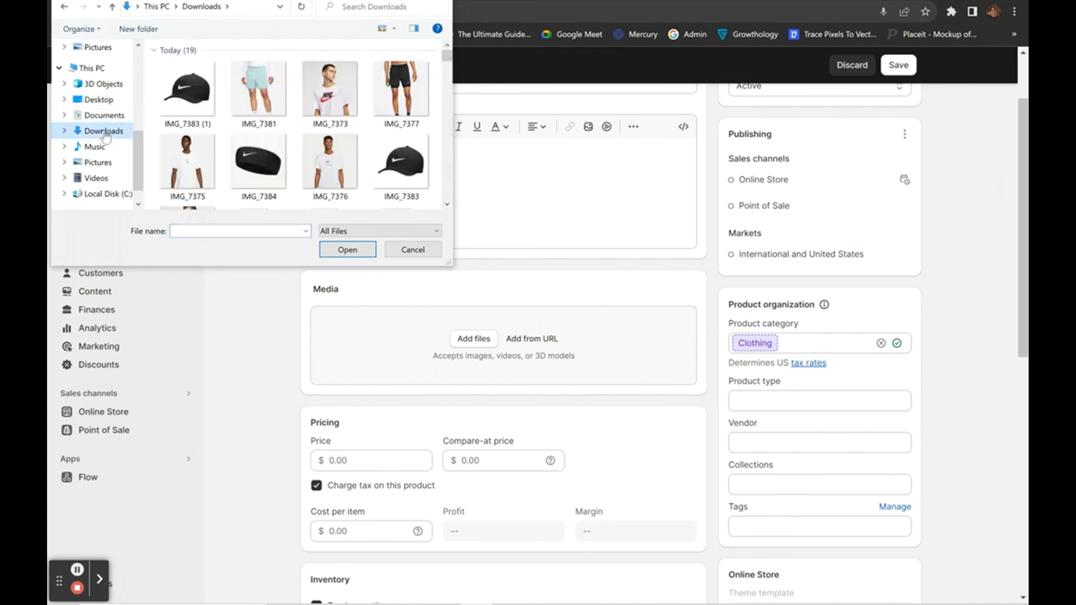
{"action": "left_click", "coordinate": [330, 89]}
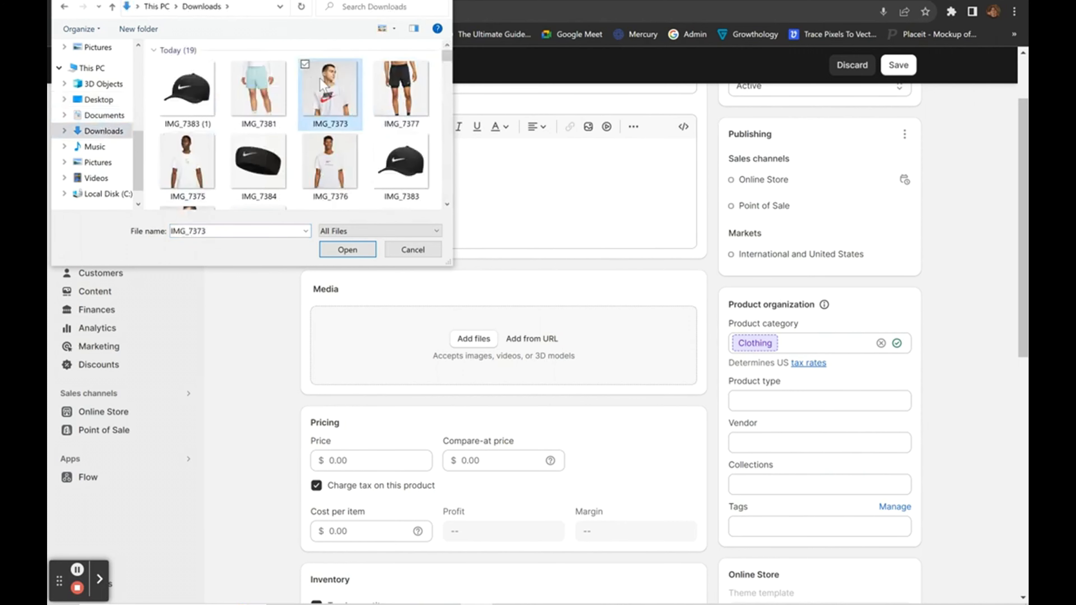
{"action": "left_click", "coordinate": [348, 253]}
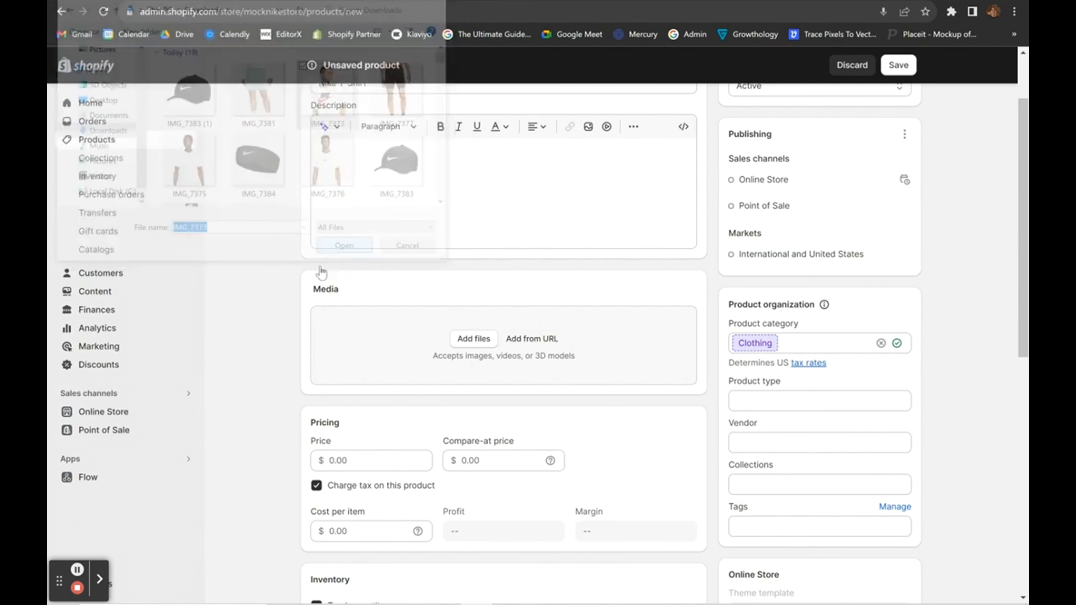
{"action": "scroll", "coordinate": [614, 425], "scroll_direction": "down", "scroll_amount": 5}
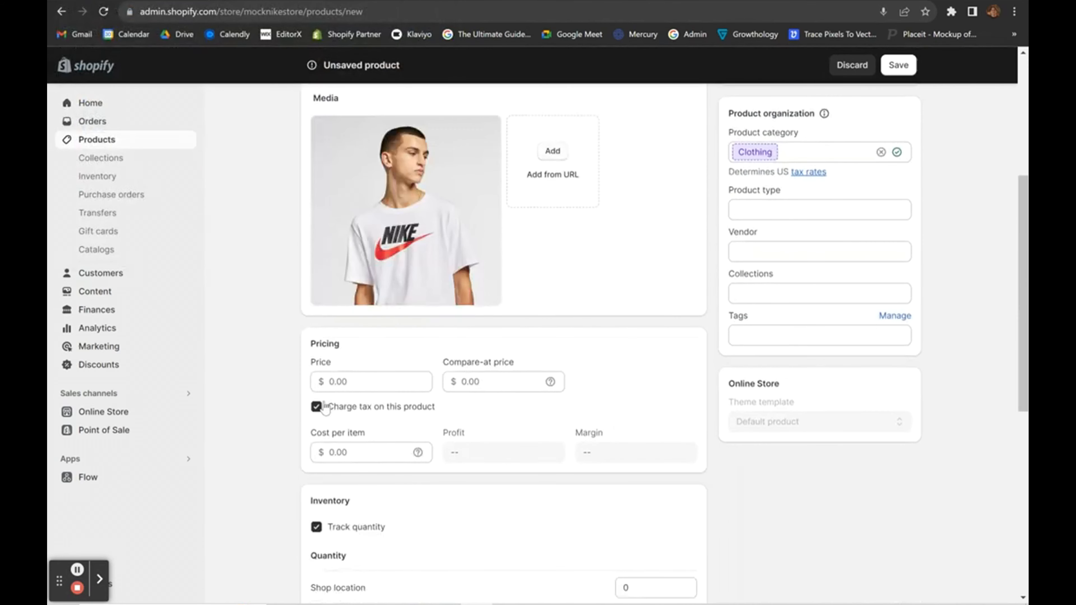
Set the product price to $25.00, keeping tax charged on it.
{"action": "left_click", "coordinate": [360, 382]}
{"action": "type", "text": "25"}
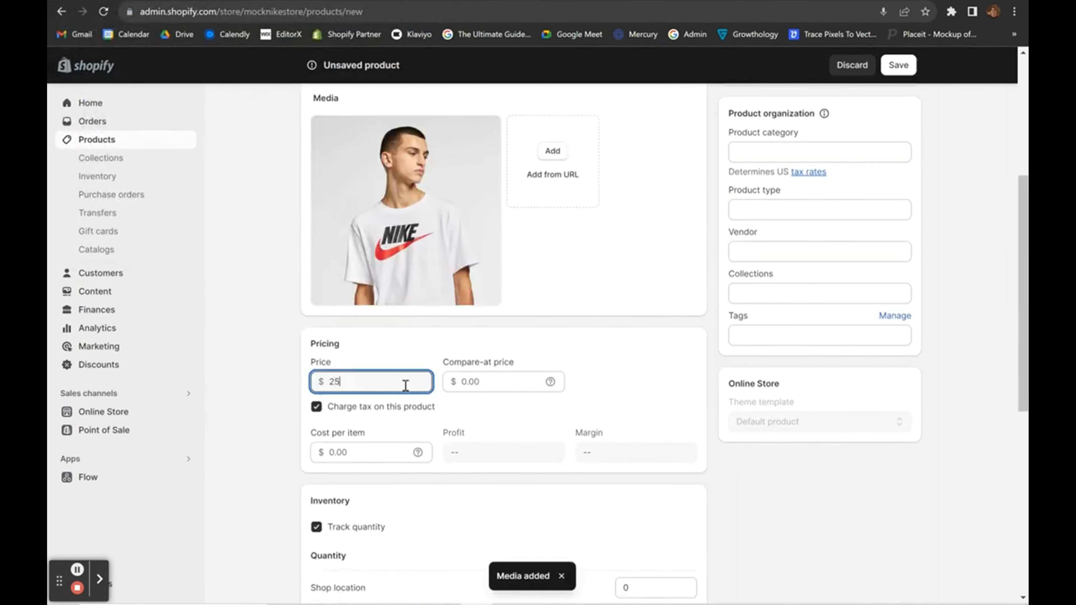
{"action": "left_click", "coordinate": [619, 410]}
{"action": "left_click", "coordinate": [317, 407]}
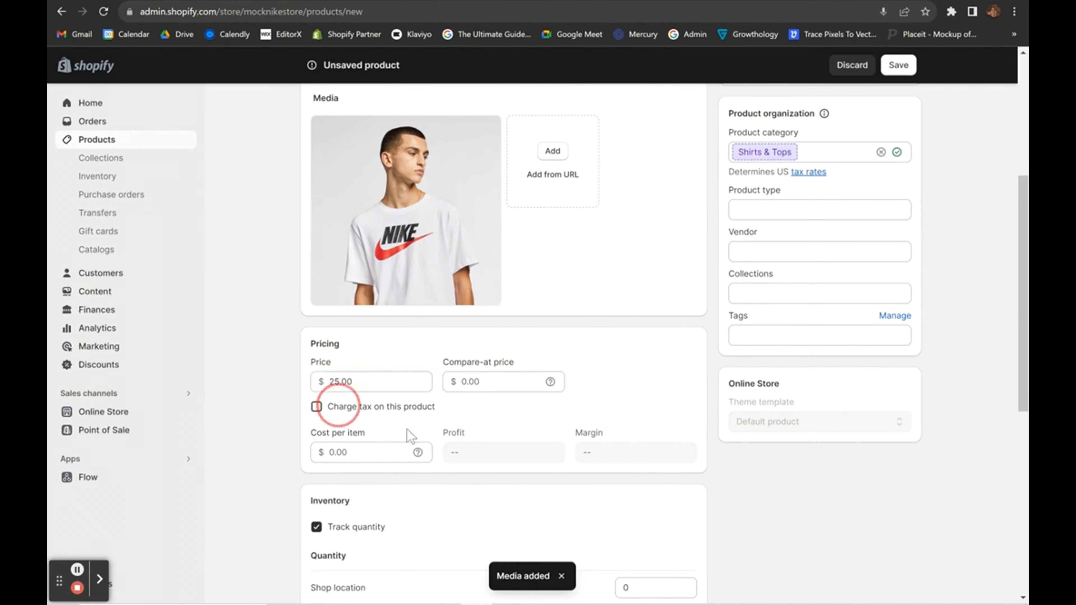
{"action": "scroll", "coordinate": [473, 461], "scroll_direction": "down", "scroll_amount": 8}
Add a Size option with the values S, M, L and XL.
{"action": "left_click", "coordinate": [360, 475]}
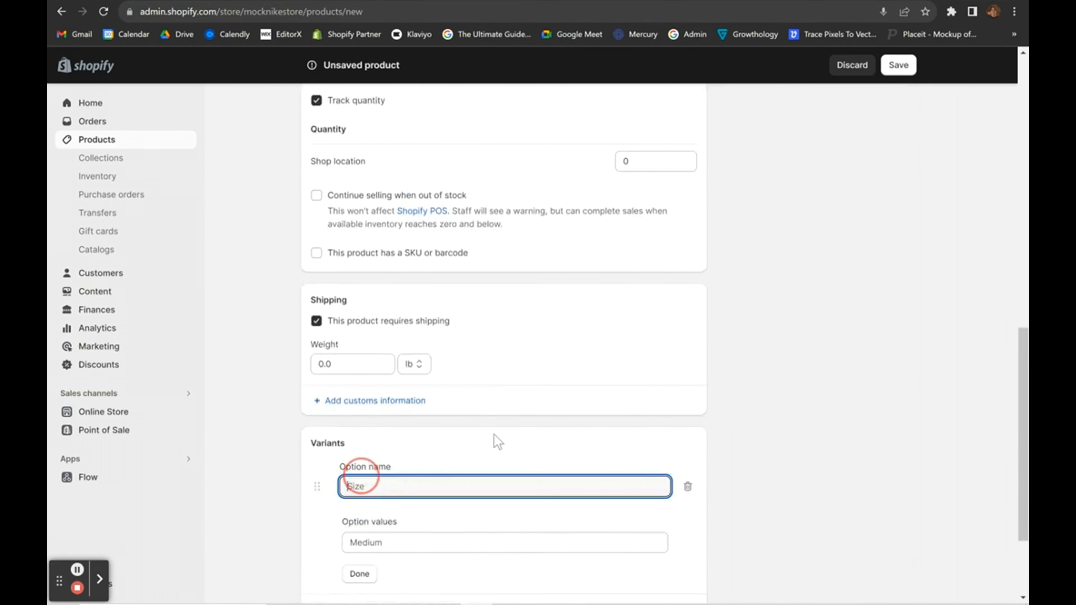
{"action": "scroll", "coordinate": [494, 440], "scroll_direction": "down", "scroll_amount": 3}
{"action": "left_click", "coordinate": [388, 392]}
{"action": "left_click", "coordinate": [377, 408]}
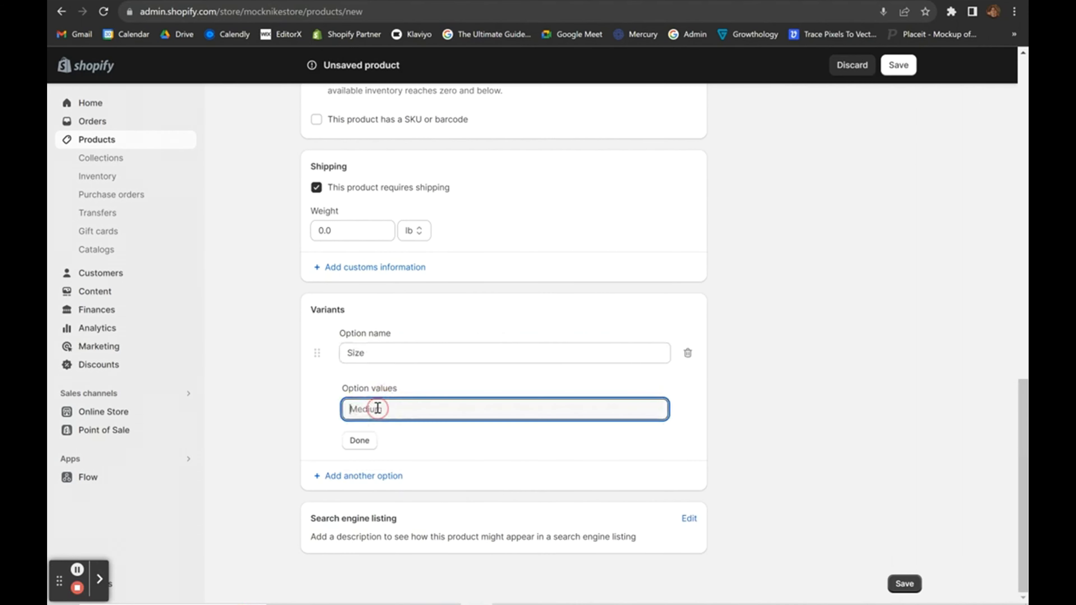
{"action": "type", "text": "S"}
{"action": "left_click", "coordinate": [363, 438]}
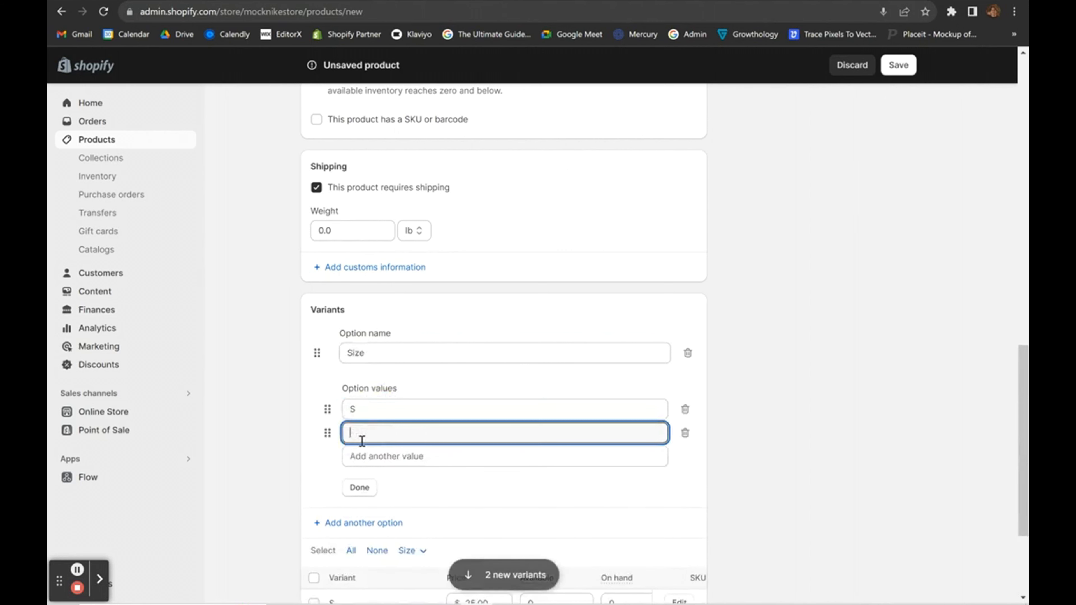
{"action": "type", "text": "M"}
{"action": "left_click", "coordinate": [373, 457]}
{"action": "type", "text": "L"}
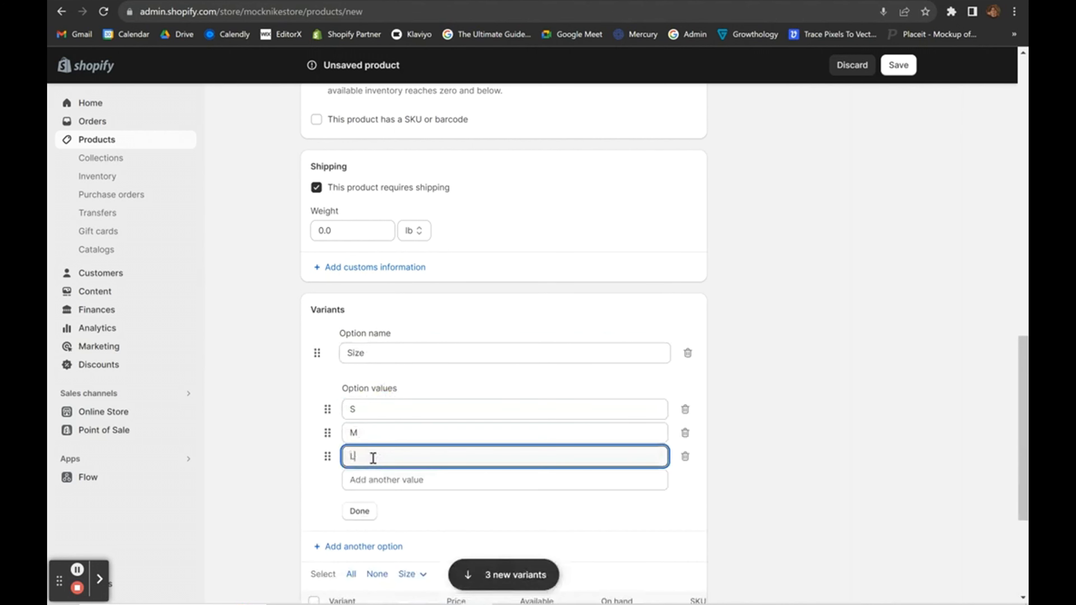
{"action": "left_click", "coordinate": [379, 483]}
{"action": "left_click", "coordinate": [845, 440]}
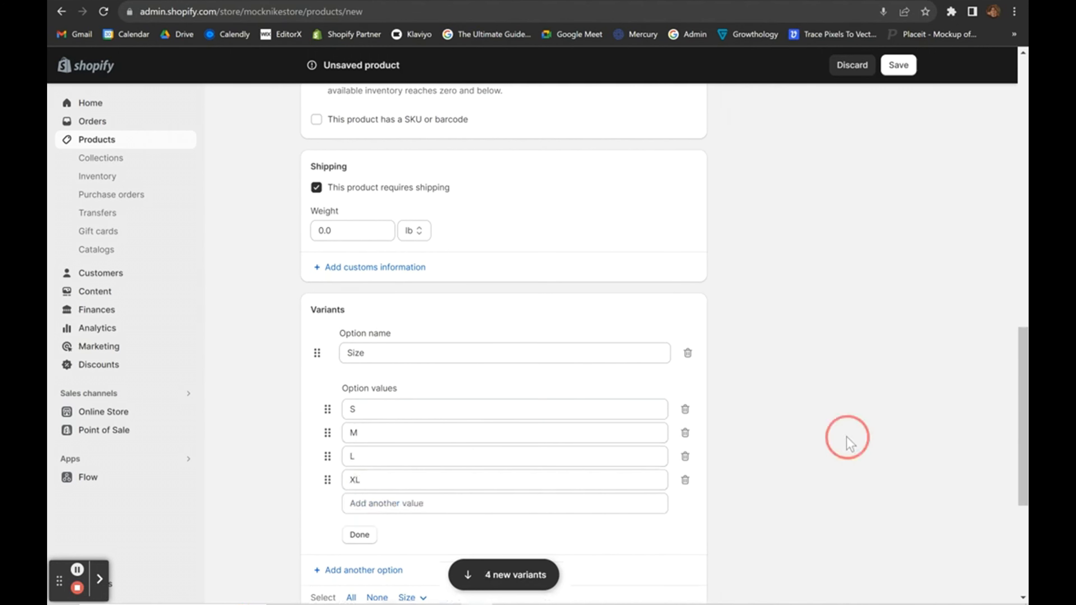
{"action": "scroll", "coordinate": [748, 483], "scroll_direction": "down", "scroll_amount": 5}
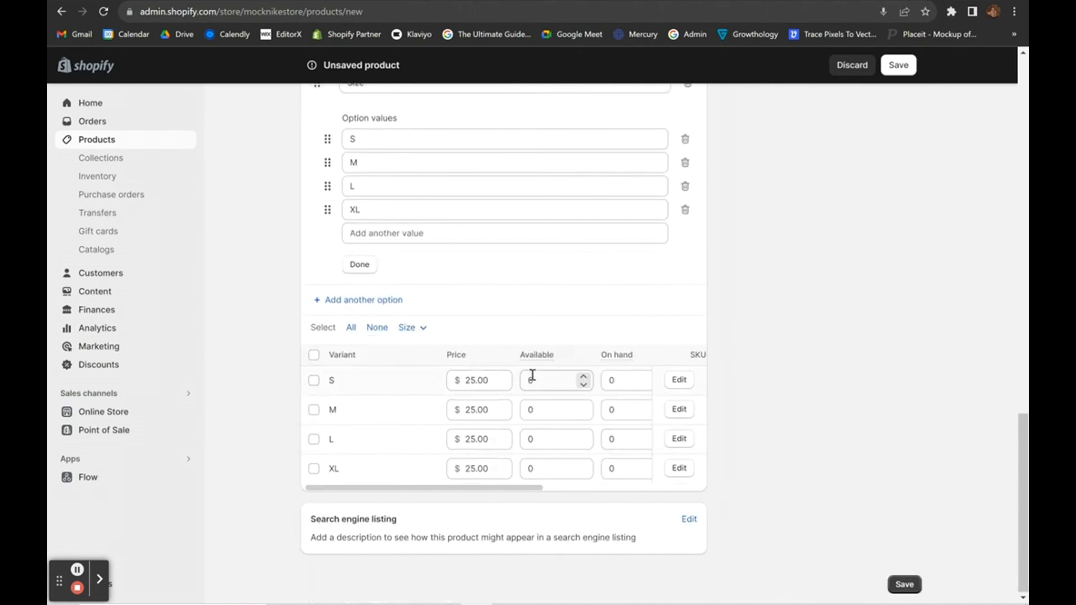
{"action": "scroll", "coordinate": [532, 375], "scroll_direction": "up", "scroll_amount": 10}
Turn off inventory quantity tracking for the T-shirt.
{"action": "left_click", "coordinate": [317, 271]}
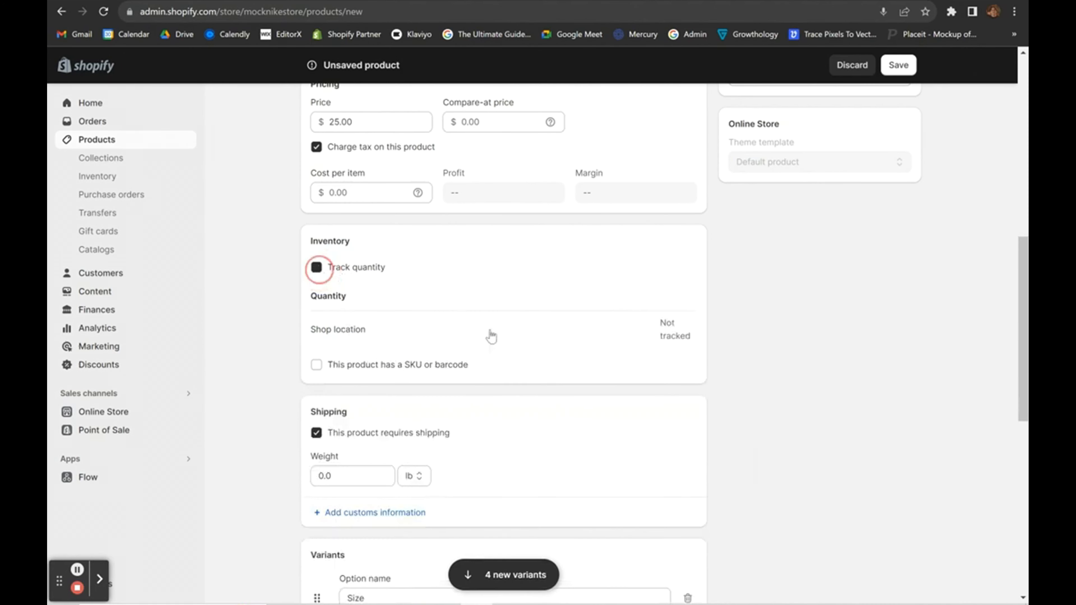
{"action": "scroll", "coordinate": [490, 334], "scroll_direction": "down", "scroll_amount": 10}
{"action": "scroll", "coordinate": [550, 335], "scroll_direction": "up", "scroll_amount": 5}
{"action": "scroll", "coordinate": [561, 349], "scroll_direction": "up", "scroll_amount": 7}
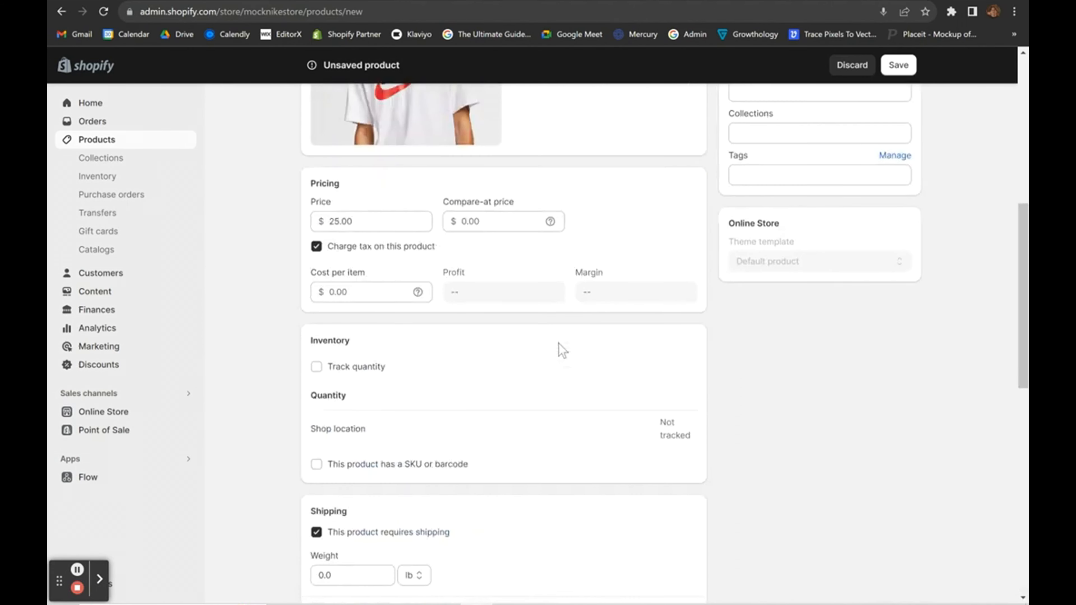
{"action": "scroll", "coordinate": [731, 356], "scroll_direction": "up", "scroll_amount": 9}
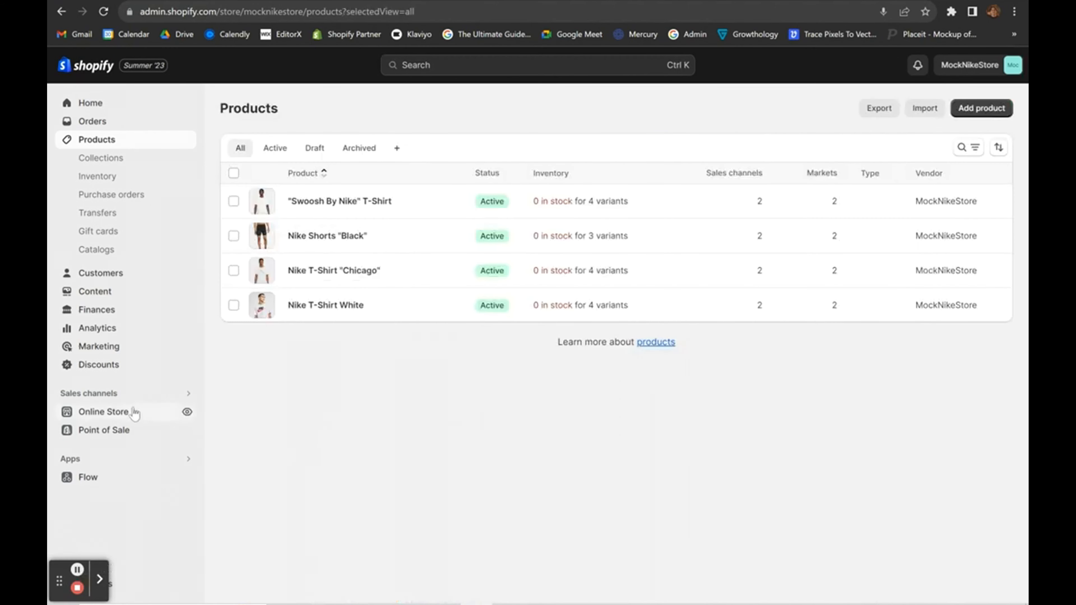
Open the Refresh theme editor and select the Featured collection section.
{"action": "left_click", "coordinate": [123, 415]}
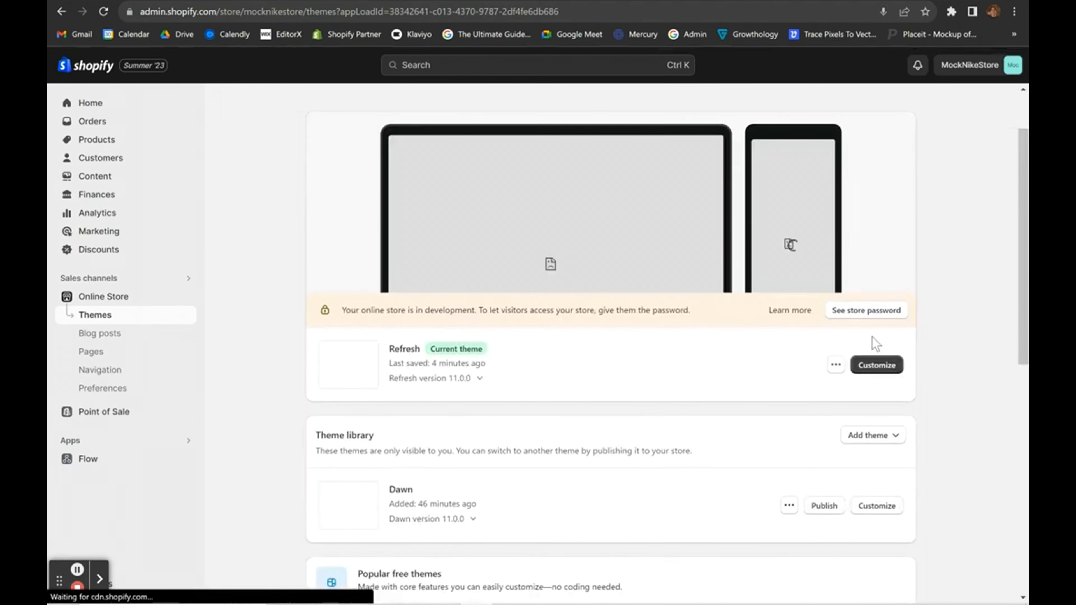
{"action": "left_click", "coordinate": [868, 364]}
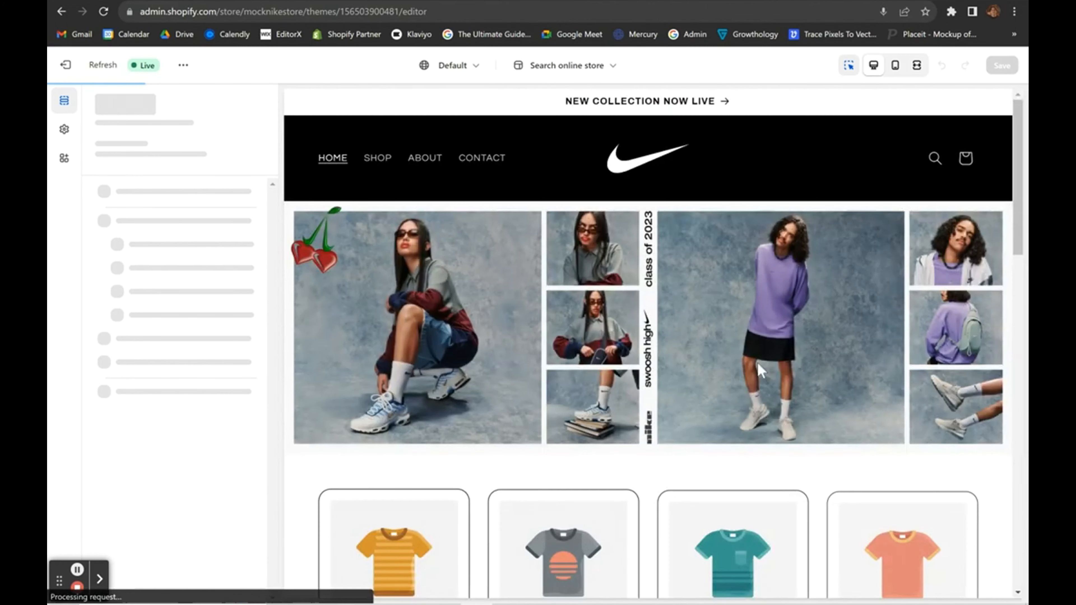
{"action": "scroll", "coordinate": [758, 366], "scroll_direction": "down", "scroll_amount": 5}
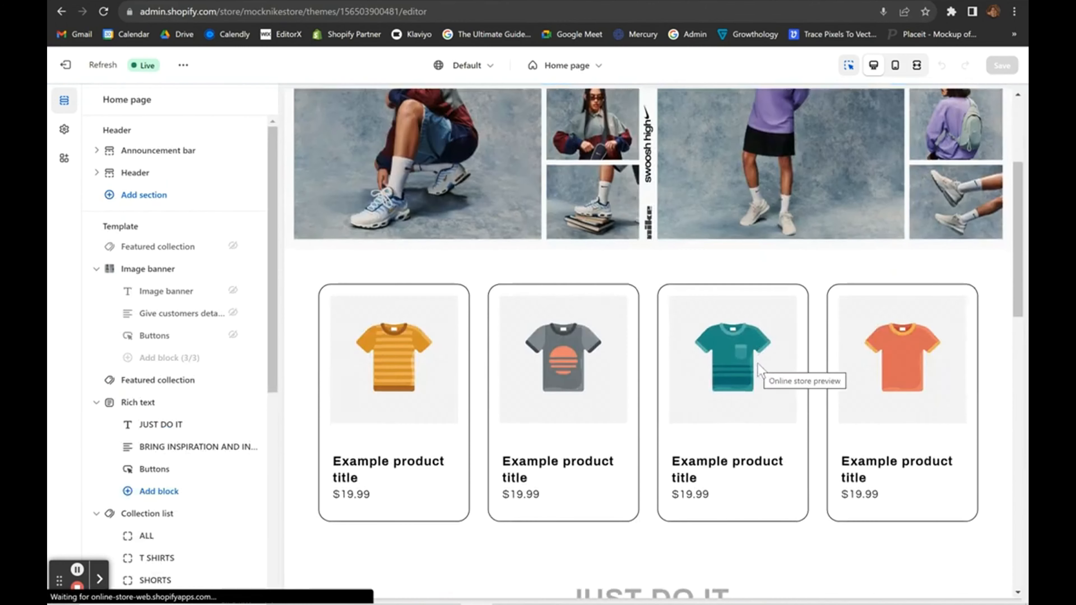
{"action": "left_click", "coordinate": [307, 375]}
Select the Swoosh T-Shirt, Shorts Black, T-Shirt Chicago and T-Shirt White products.
{"action": "left_click", "coordinate": [66, 65]}
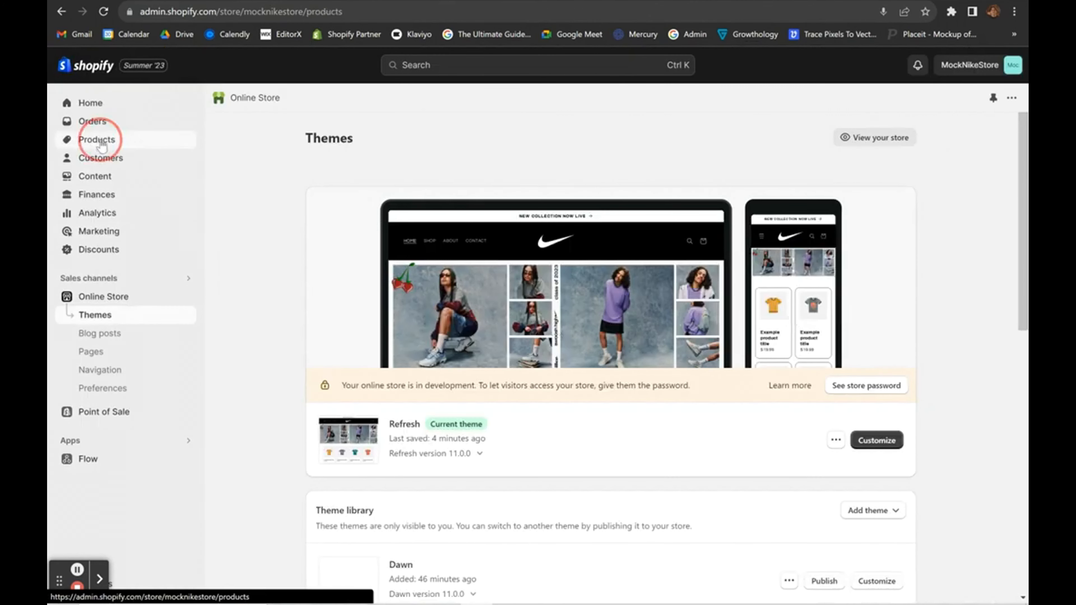
{"action": "left_click", "coordinate": [102, 146]}
{"action": "left_click", "coordinate": [234, 201]}
{"action": "left_click", "coordinate": [233, 236]}
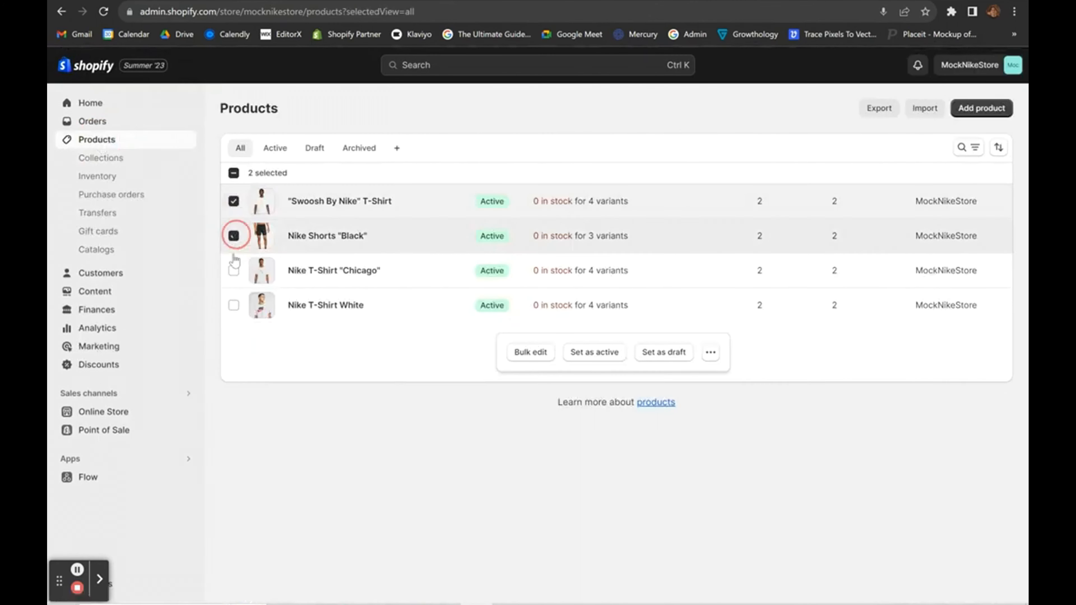
{"action": "left_click", "coordinate": [234, 270]}
{"action": "left_click", "coordinate": [233, 305]}
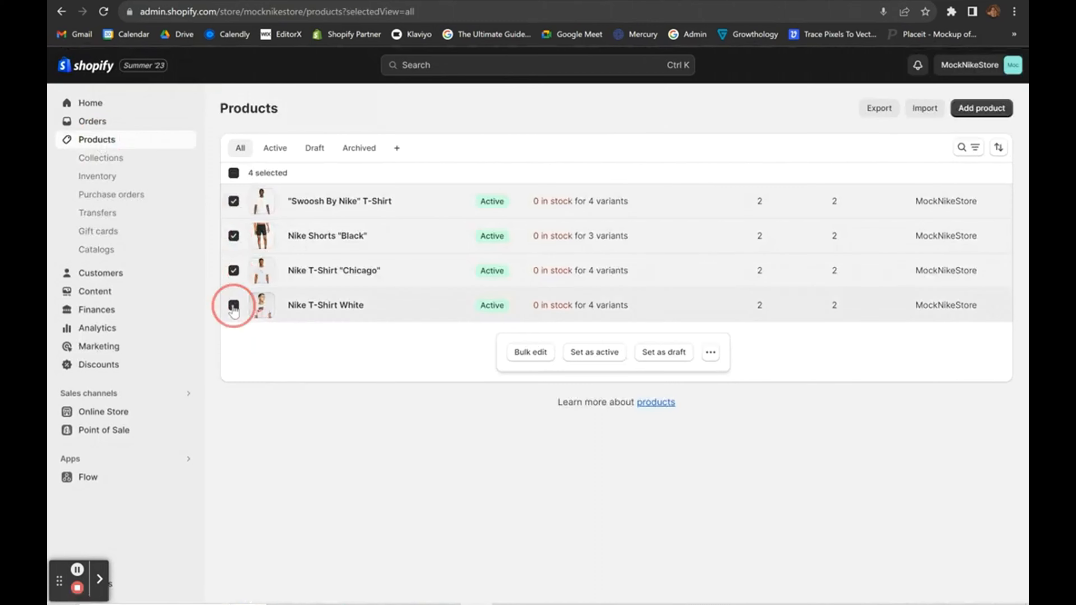
Add the four selected products to the ALL collection.
{"action": "left_click", "coordinate": [705, 352]}
{"action": "scroll", "coordinate": [655, 255], "scroll_direction": "down", "scroll_amount": 3}
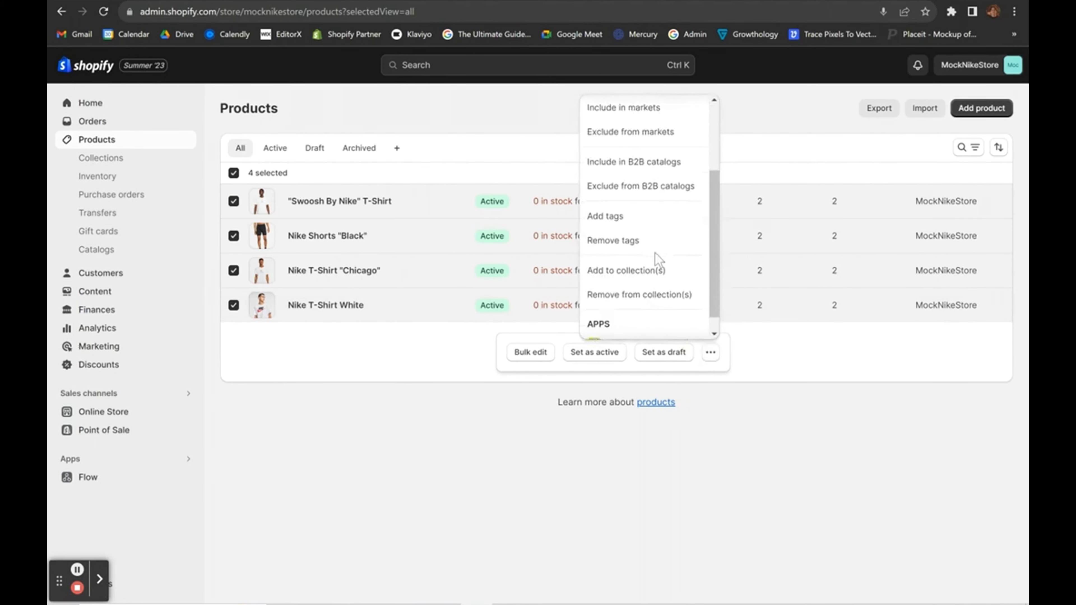
{"action": "left_click", "coordinate": [623, 274]}
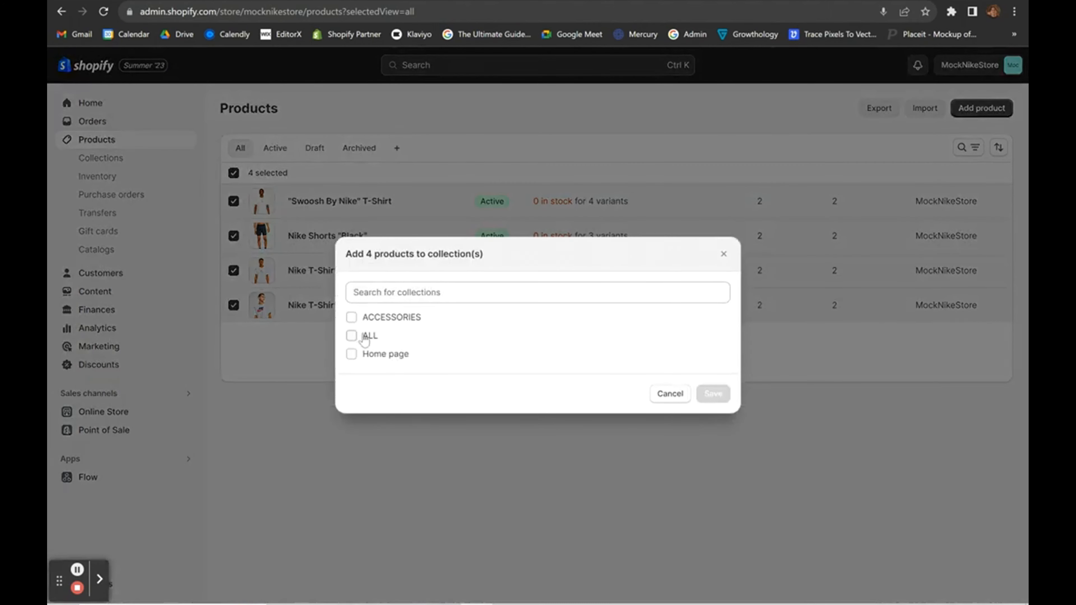
{"action": "left_click", "coordinate": [351, 336]}
{"action": "left_click", "coordinate": [712, 419]}
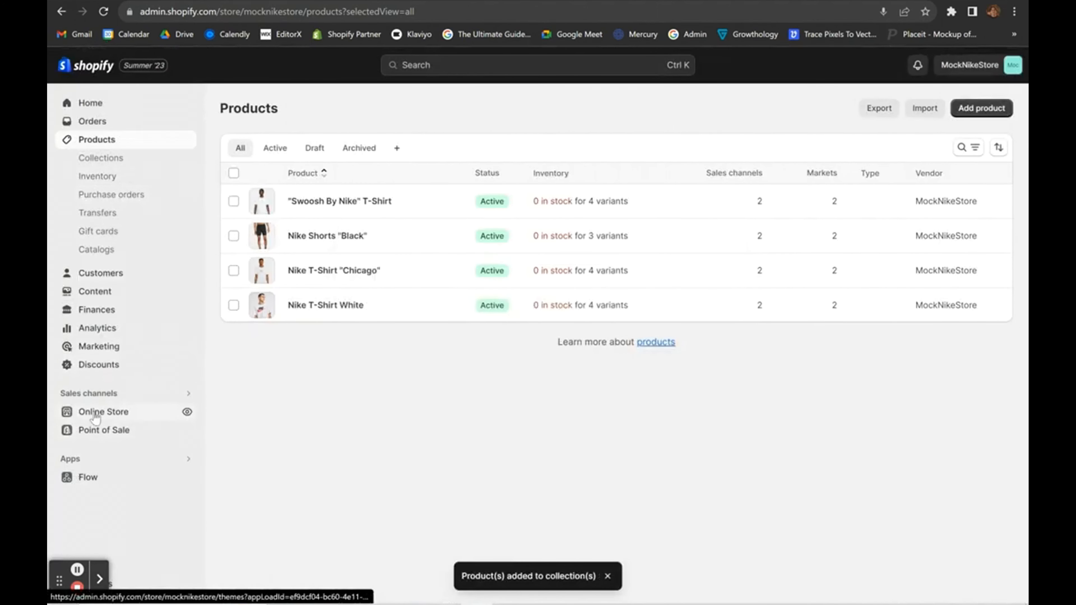
Open the current Refresh theme in the theme editor.
{"action": "left_click", "coordinate": [96, 413]}
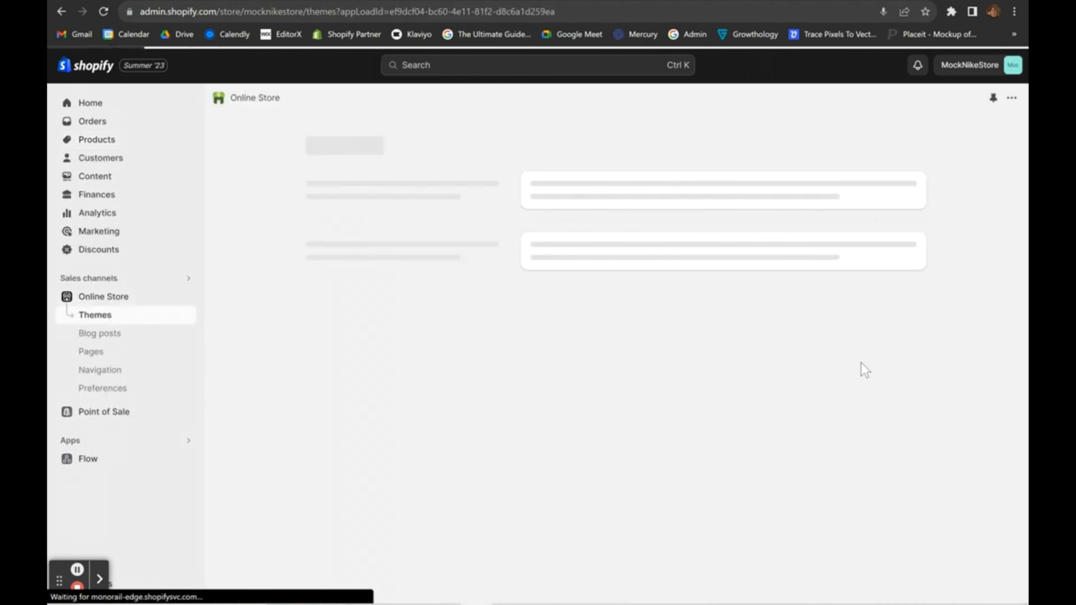
{"action": "scroll", "coordinate": [886, 379], "scroll_direction": "down", "scroll_amount": 2}
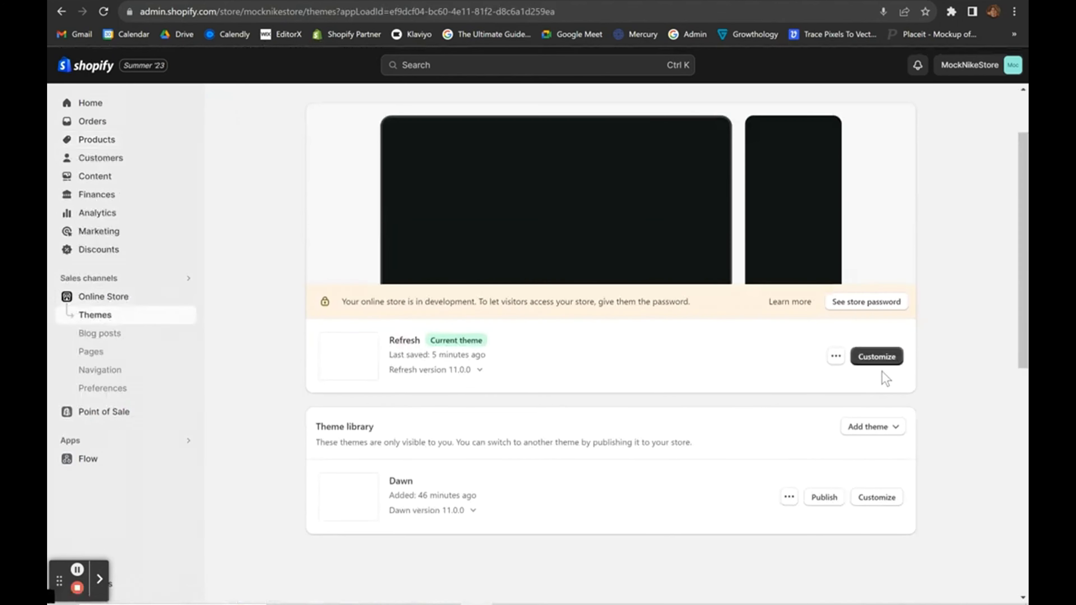
{"action": "left_click", "coordinate": [873, 356]}
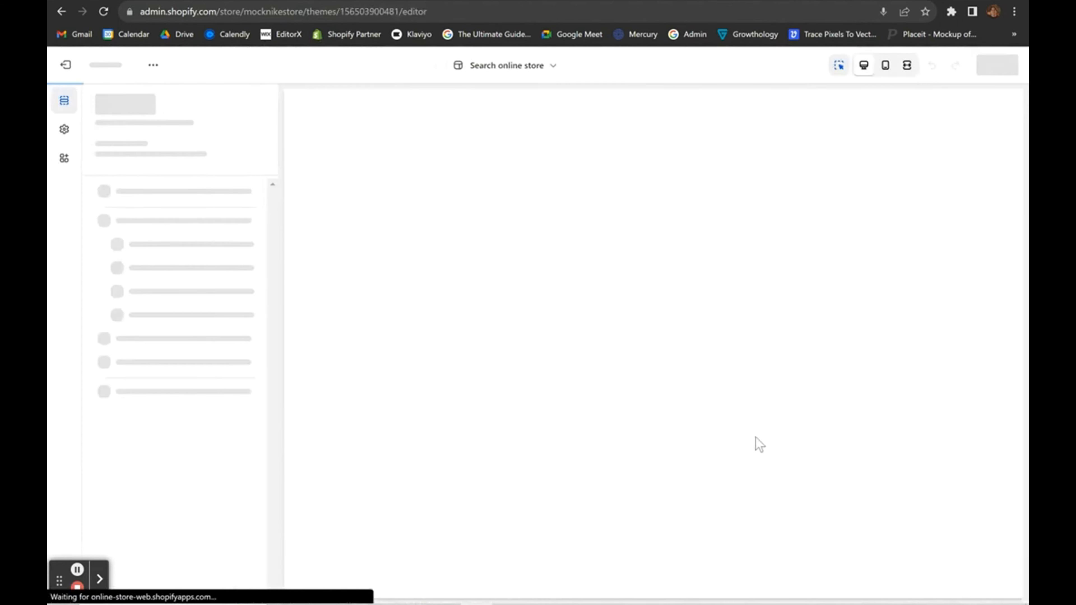
{"action": "scroll", "coordinate": [304, 340], "scroll_direction": "down", "scroll_amount": 5}
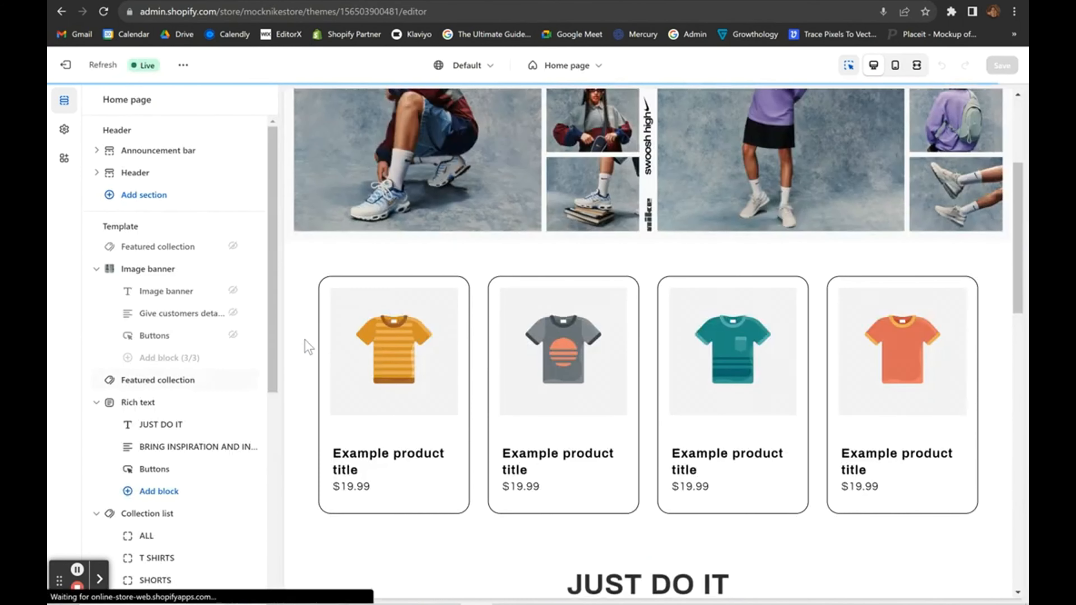
Set the Featured collection section to show the ALL collection.
{"action": "left_click", "coordinate": [303, 339]}
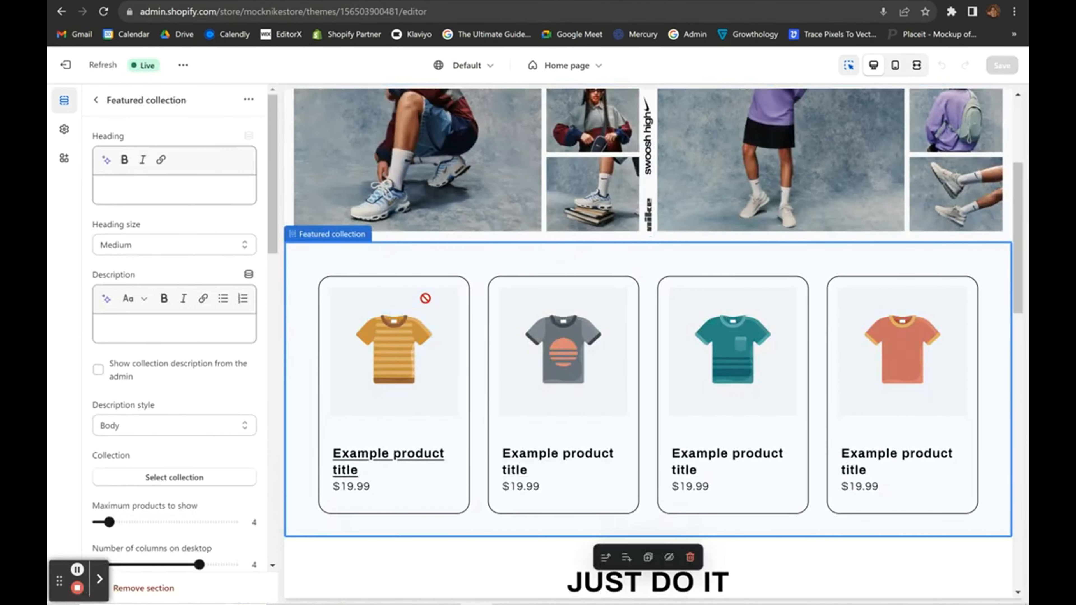
{"action": "scroll", "coordinate": [173, 386], "scroll_direction": "down", "scroll_amount": 6}
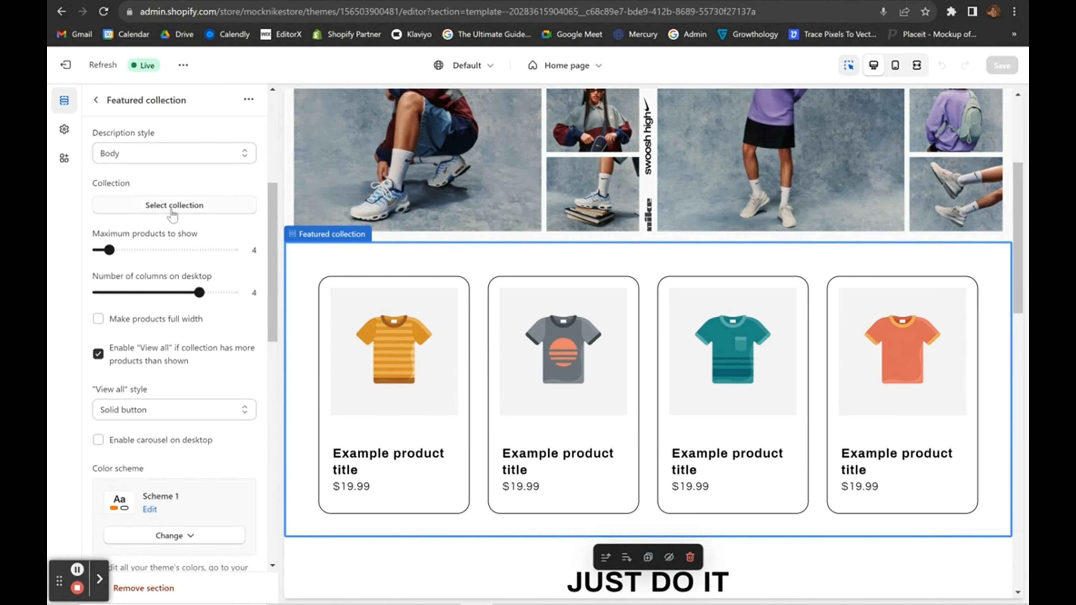
{"action": "left_click", "coordinate": [174, 203]}
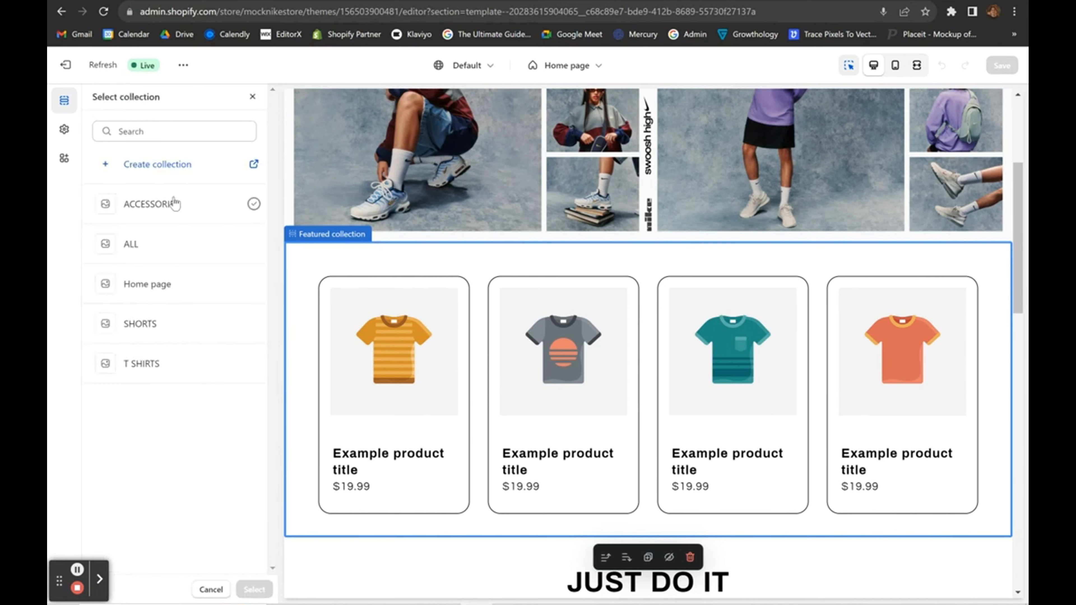
{"action": "left_click", "coordinate": [167, 256]}
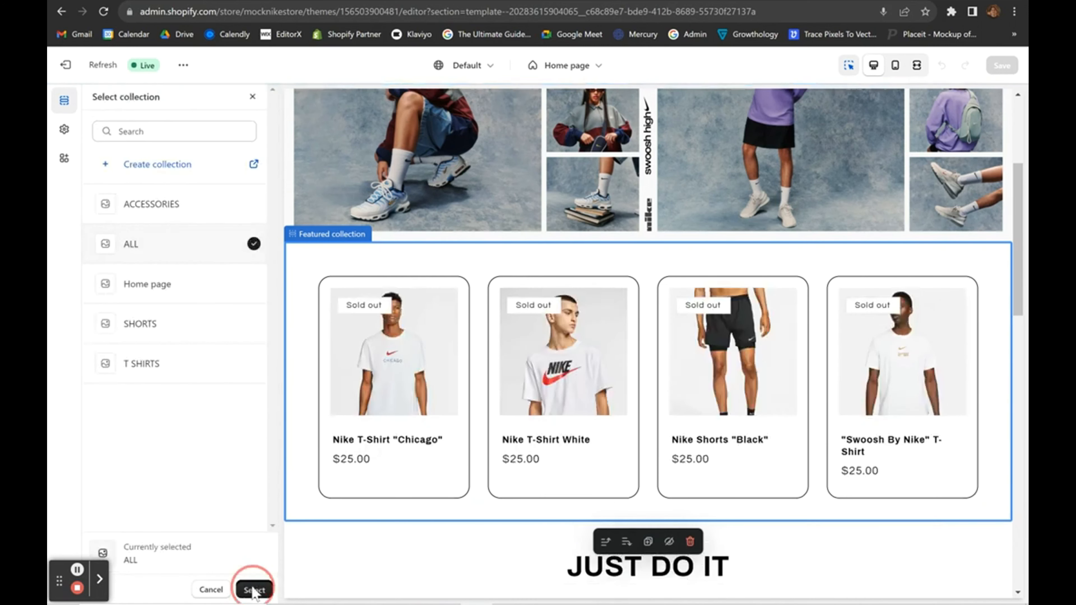
{"action": "left_click", "coordinate": [253, 590]}
{"action": "scroll", "coordinate": [997, 300], "scroll_direction": "up", "scroll_amount": 5}
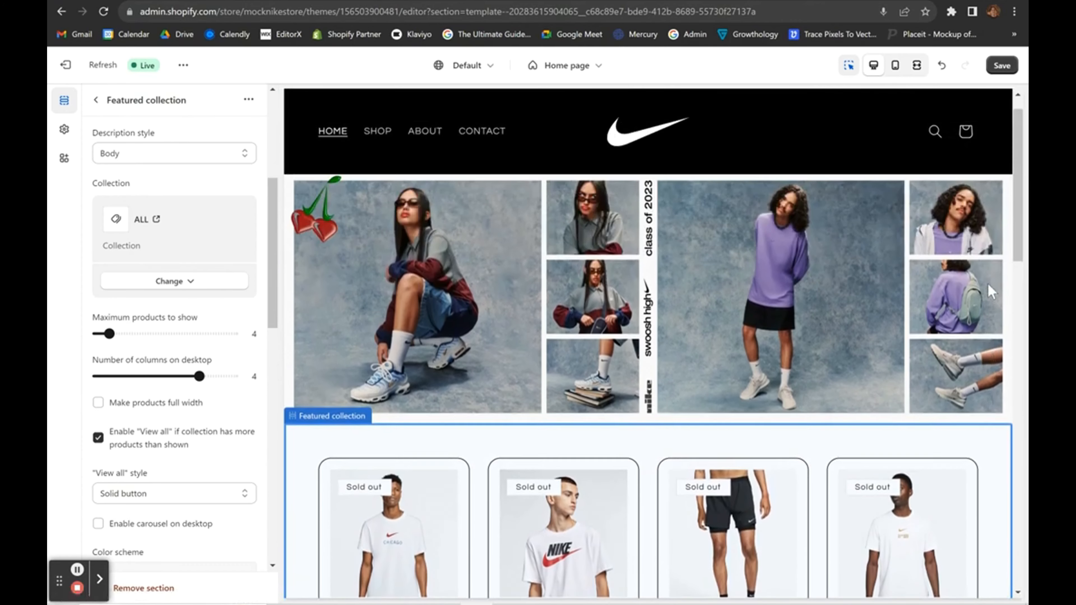
{"action": "scroll", "coordinate": [991, 292], "scroll_direction": "up", "scroll_amount": 2}
{"action": "scroll", "coordinate": [991, 292], "scroll_direction": "down", "scroll_amount": 5}
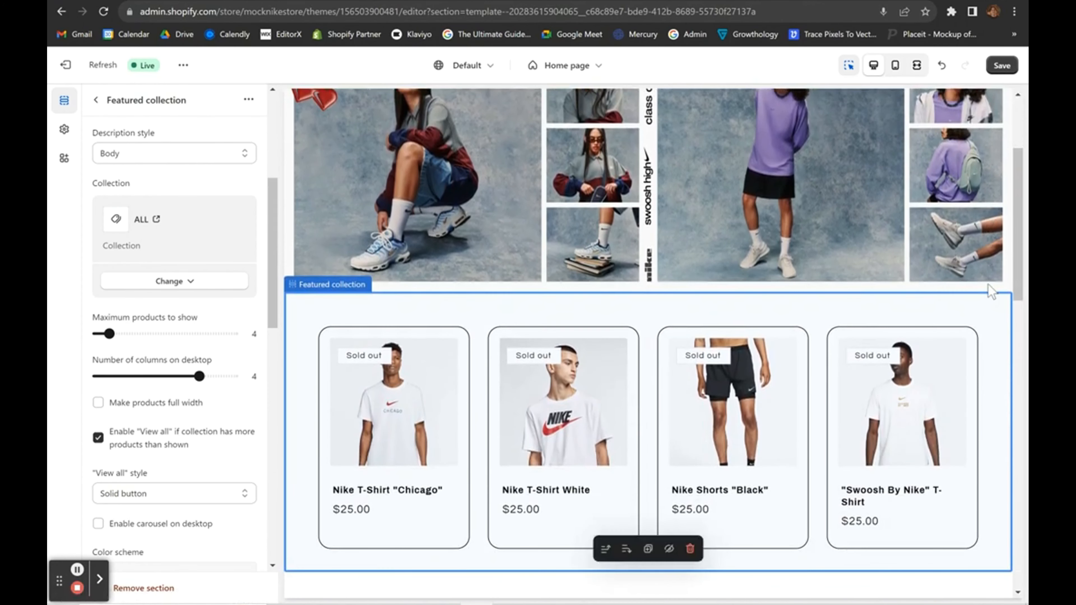
{"action": "scroll", "coordinate": [991, 291], "scroll_direction": "up", "scroll_amount": 2}
{"action": "scroll", "coordinate": [991, 292], "scroll_direction": "down", "scroll_amount": 5}
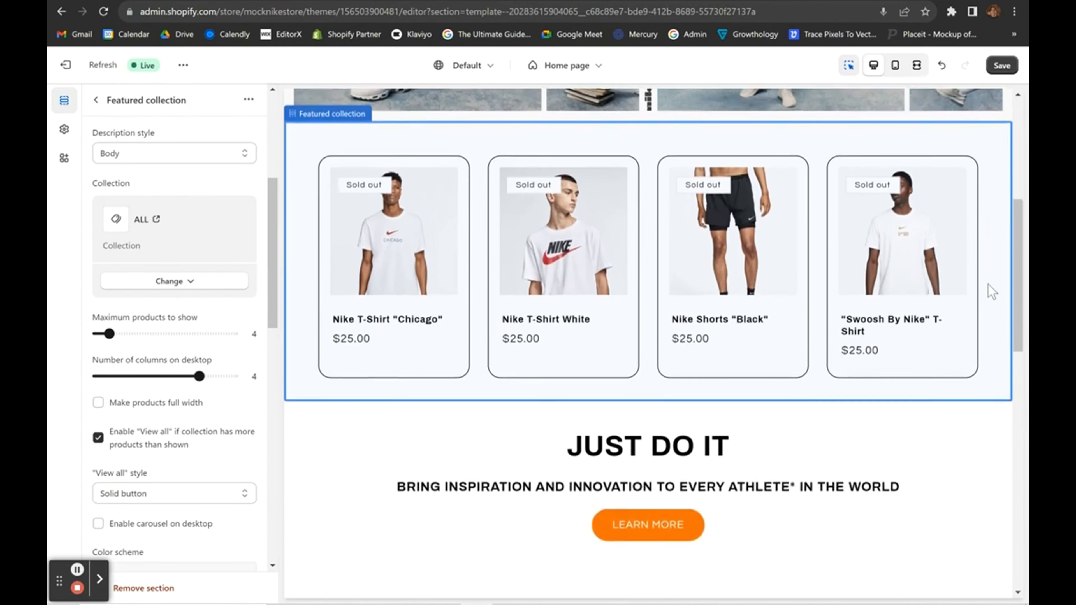
{"action": "scroll", "coordinate": [991, 291], "scroll_direction": "down", "scroll_amount": 7}
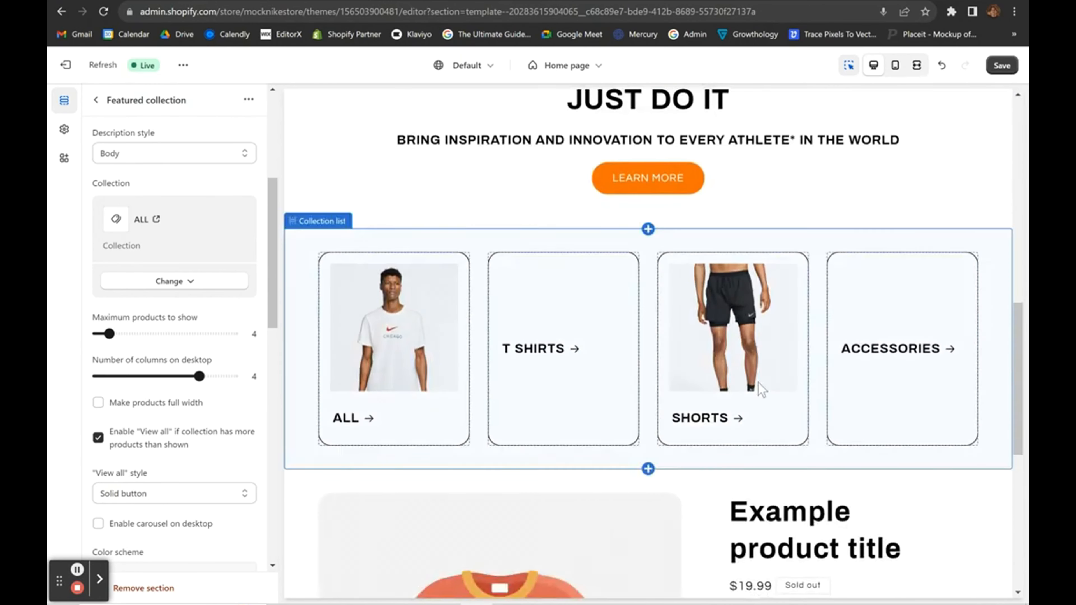
{"action": "scroll", "coordinate": [761, 388], "scroll_direction": "down", "scroll_amount": 2}
{"action": "scroll", "coordinate": [841, 345], "scroll_direction": "down", "scroll_amount": 2}
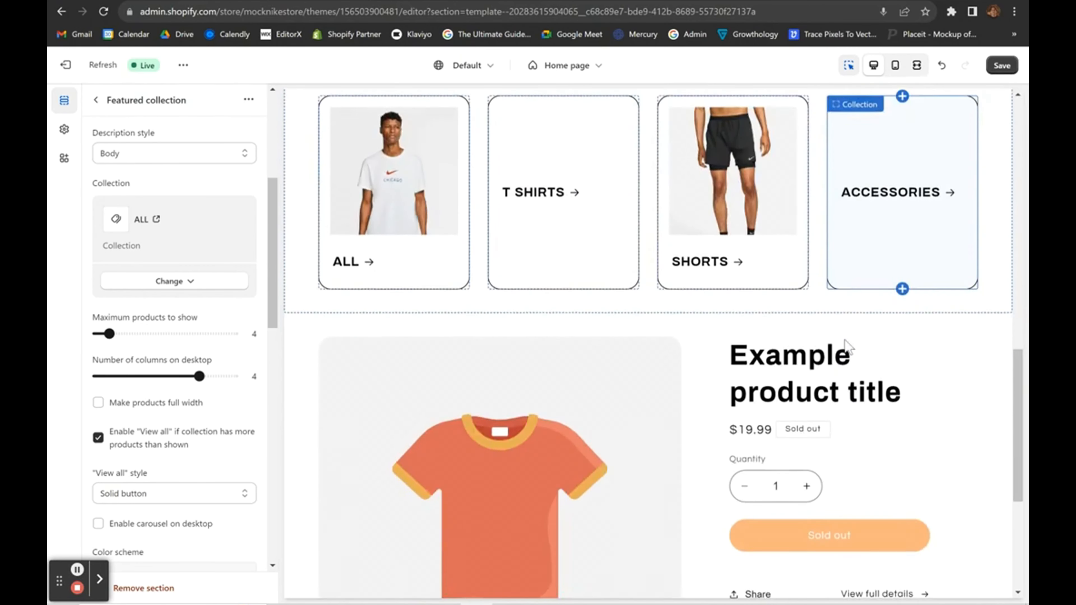
{"action": "scroll", "coordinate": [845, 344], "scroll_direction": "down", "scroll_amount": 3}
{"action": "scroll", "coordinate": [733, 334], "scroll_direction": "up", "scroll_amount": 5}
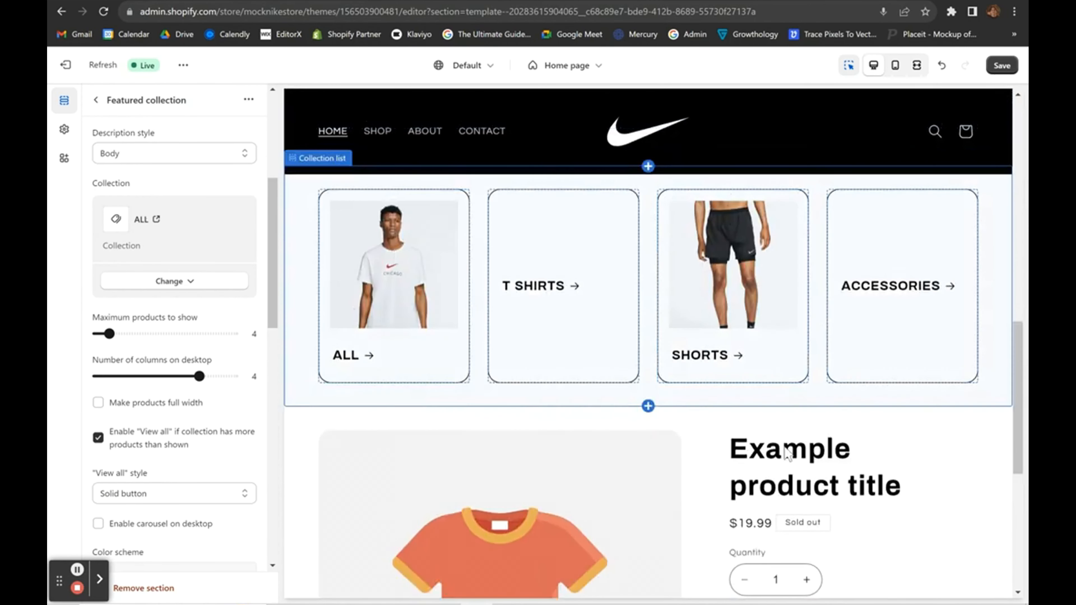
{"action": "scroll", "coordinate": [784, 373], "scroll_direction": "down", "scroll_amount": 4}
Feature Nike Shorts "Black" in the Featured product section with colour Scheme 2.
{"action": "left_click", "coordinate": [663, 371]}
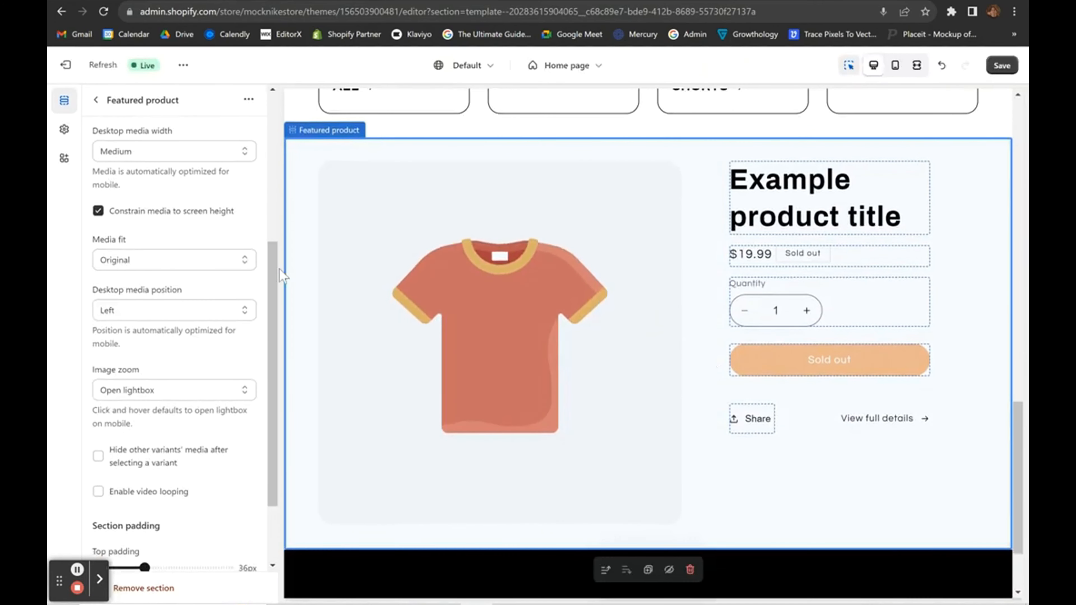
{"action": "scroll", "coordinate": [139, 339], "scroll_direction": "down", "scroll_amount": 2}
{"action": "scroll", "coordinate": [155, 231], "scroll_direction": "up", "scroll_amount": 5}
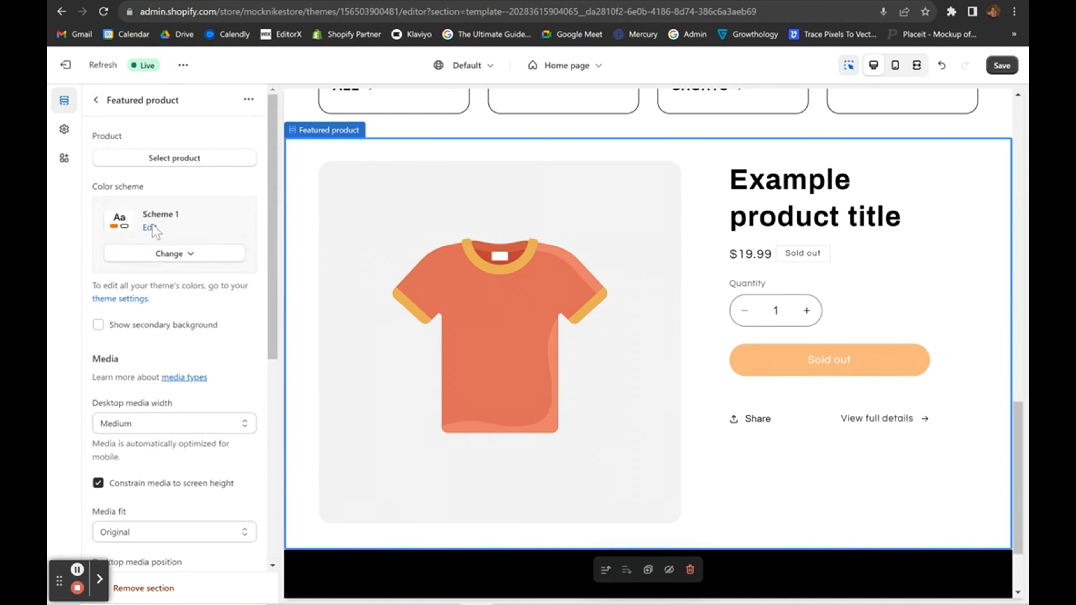
{"action": "left_click", "coordinate": [187, 158]}
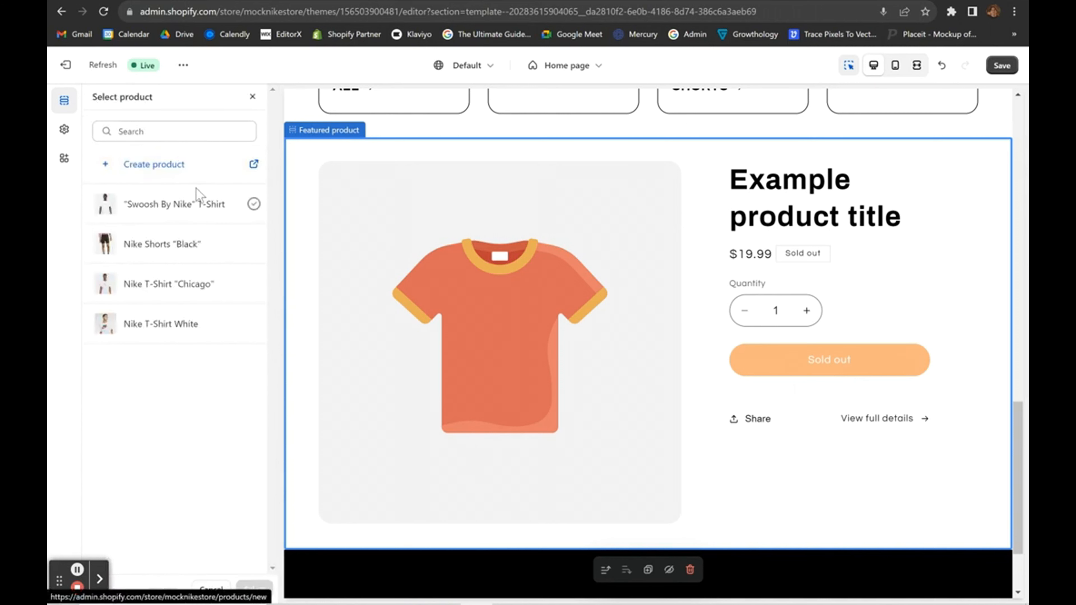
{"action": "left_click", "coordinate": [175, 241]}
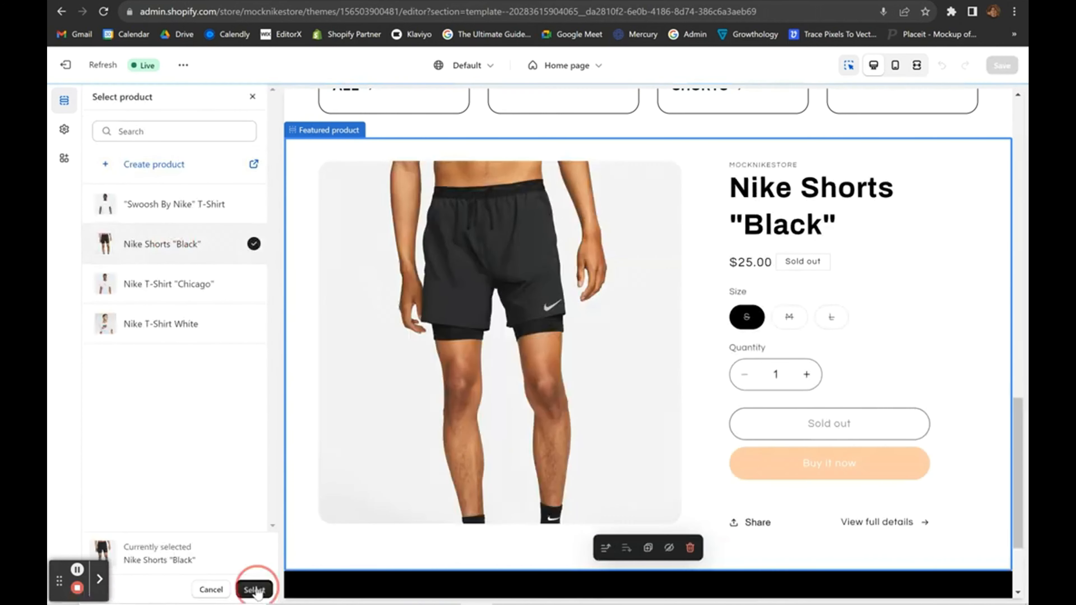
{"action": "left_click", "coordinate": [254, 589]}
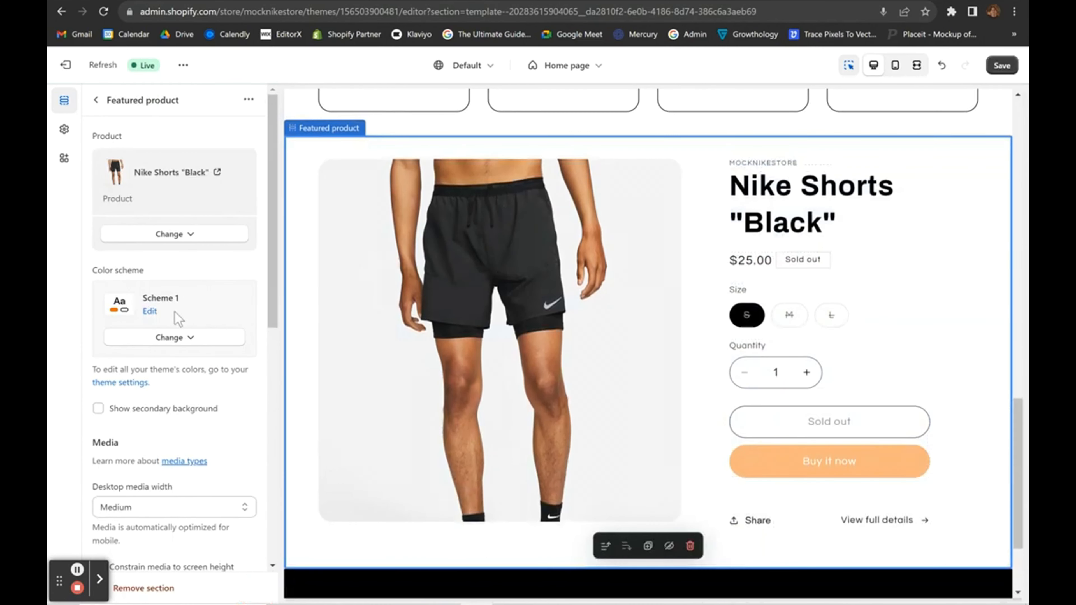
{"action": "left_click", "coordinate": [172, 338]}
{"action": "left_click", "coordinate": [174, 404]}
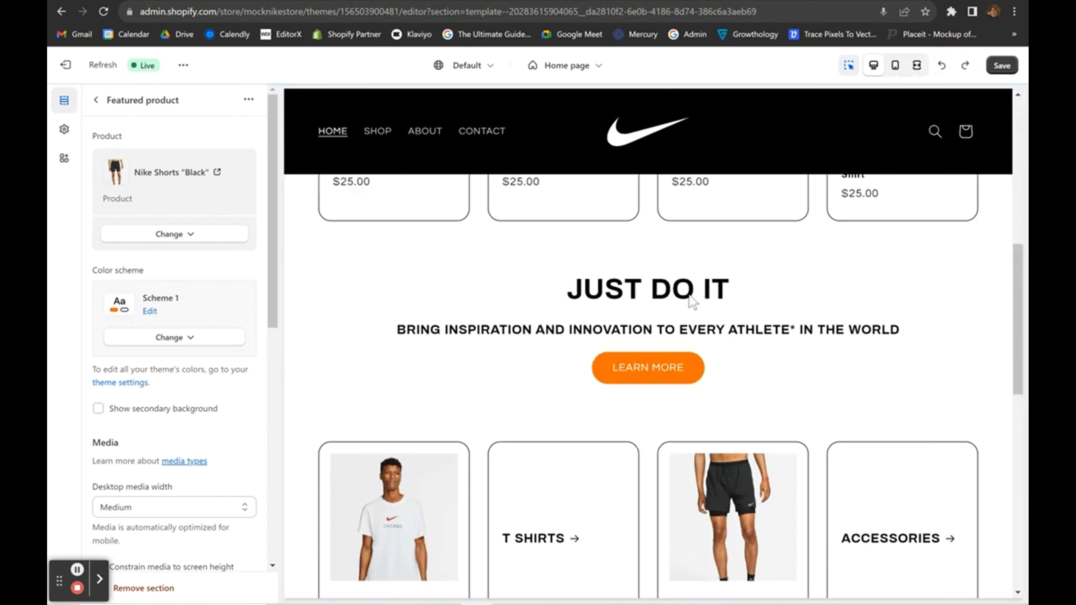
Give the JUST DO IT rich text section colour Scheme 2 and save the theme.
{"action": "left_click", "coordinate": [354, 396]}
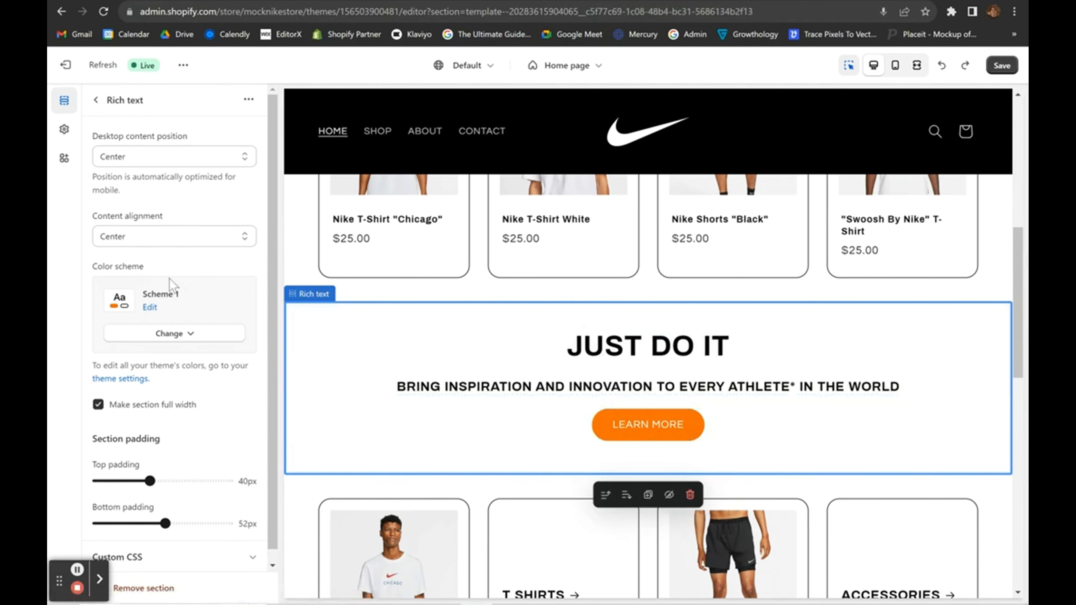
{"action": "left_click", "coordinate": [172, 334]}
{"action": "left_click", "coordinate": [161, 398]}
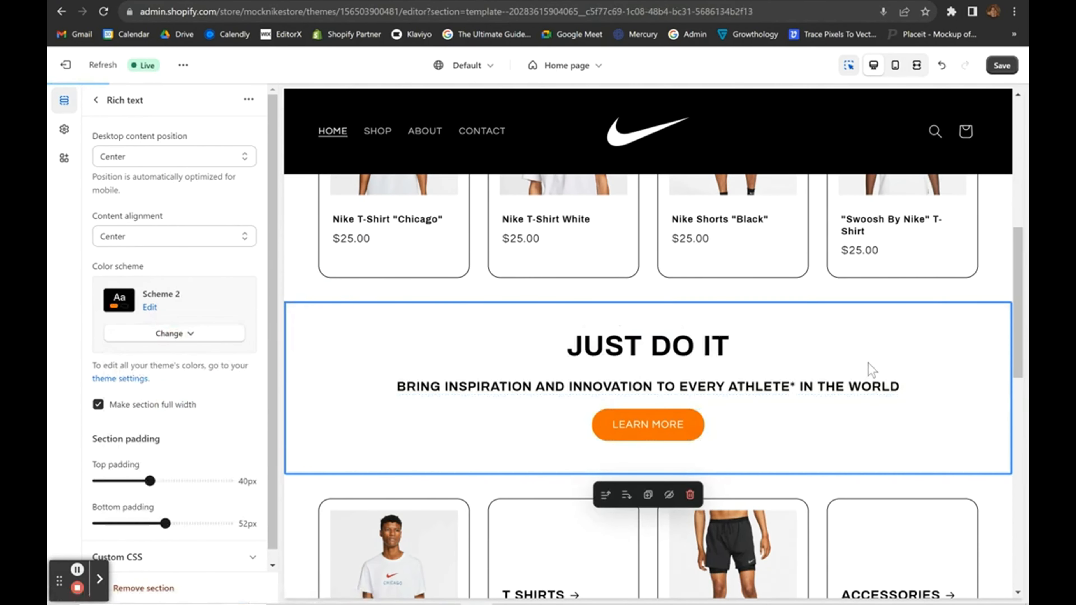
{"action": "scroll", "coordinate": [999, 319], "scroll_direction": "up", "scroll_amount": 8}
{"action": "scroll", "coordinate": [999, 316], "scroll_direction": "down", "scroll_amount": 10}
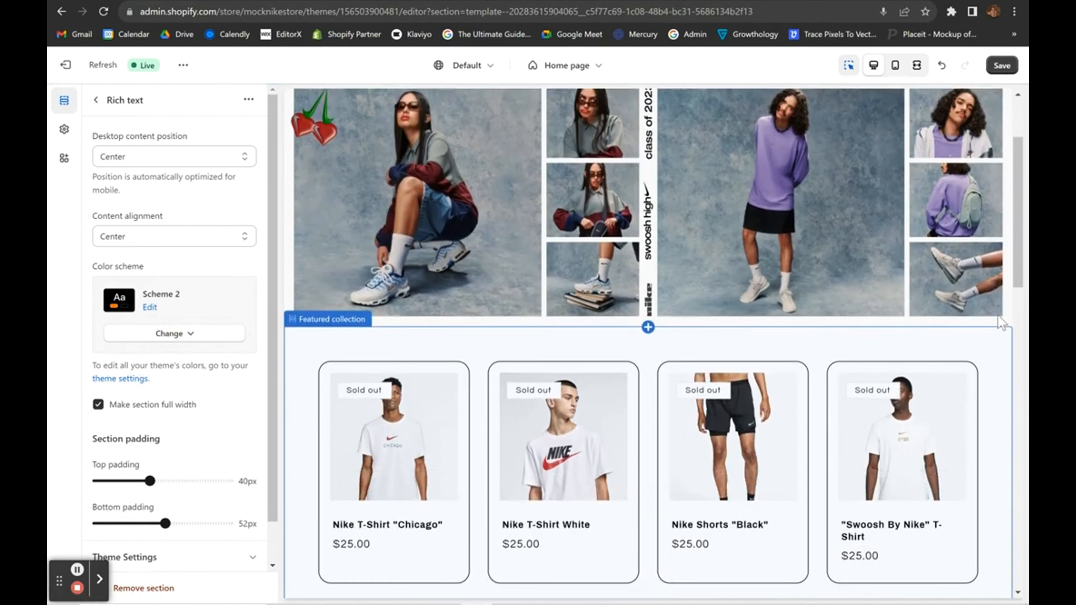
{"action": "scroll", "coordinate": [998, 316], "scroll_direction": "down", "scroll_amount": 10}
{"action": "scroll", "coordinate": [997, 316], "scroll_direction": "up", "scroll_amount": 9}
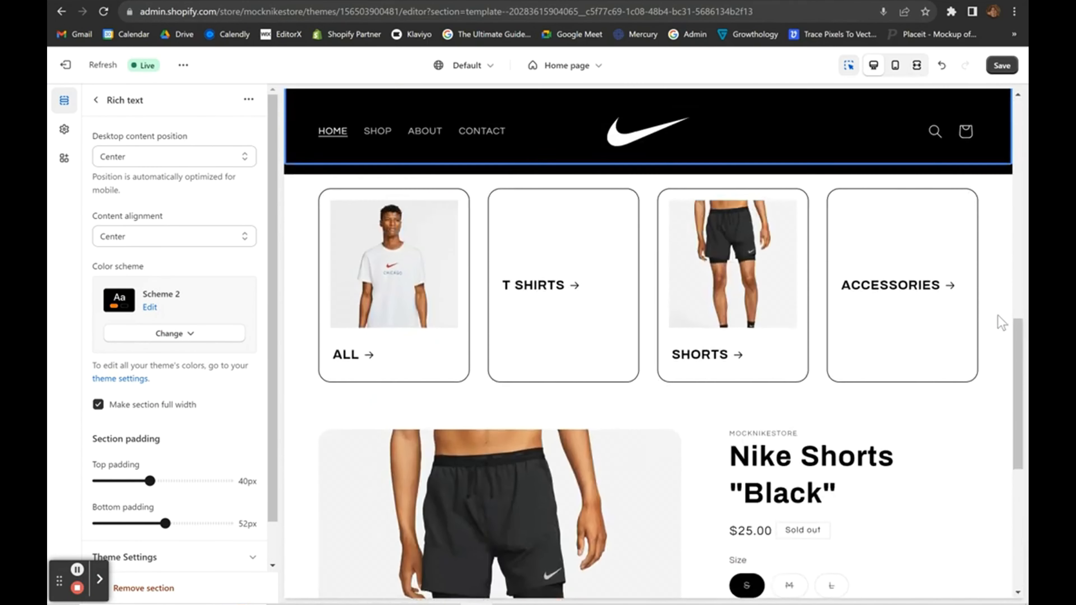
{"action": "scroll", "coordinate": [998, 316], "scroll_direction": "down", "scroll_amount": 10}
{"action": "scroll", "coordinate": [998, 320], "scroll_direction": "up", "scroll_amount": 2}
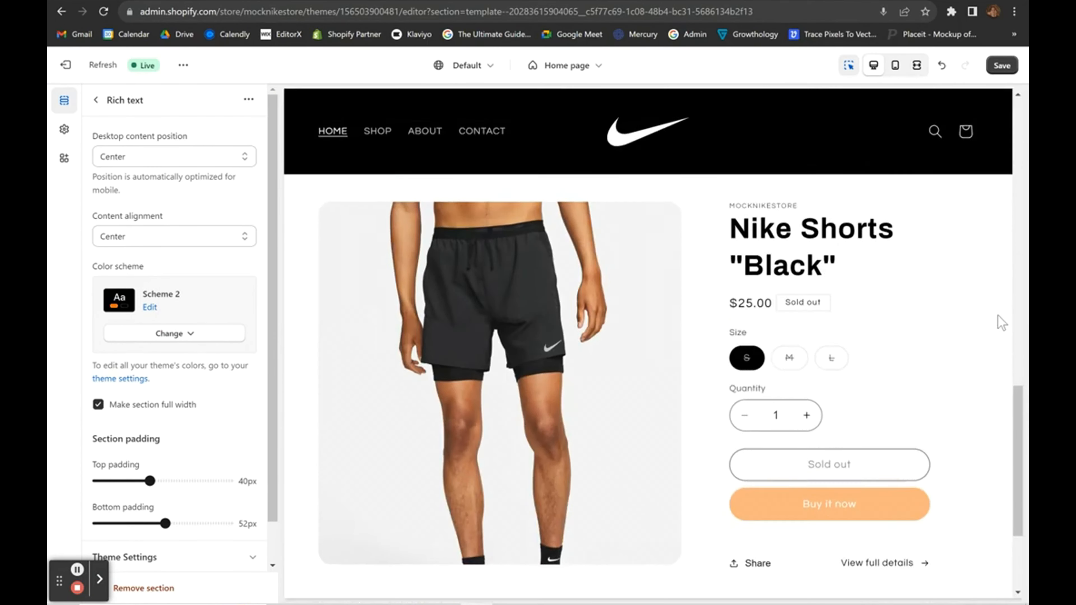
{"action": "left_click", "coordinate": [1008, 67]}
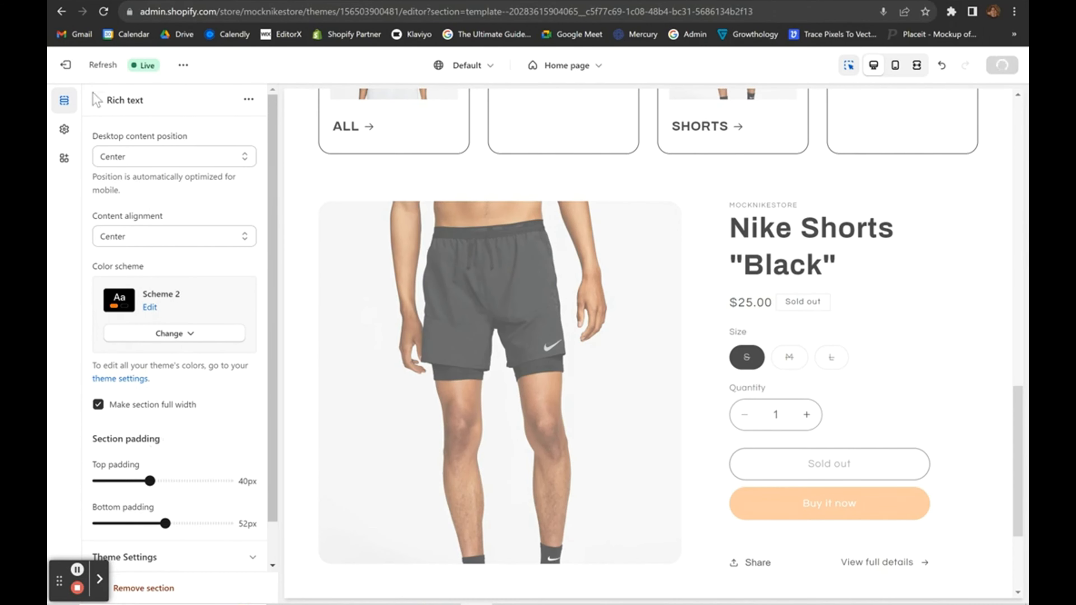
Browse the home page's Add section list, closing it without adding anything.
{"action": "left_click", "coordinate": [96, 100]}
{"action": "scroll", "coordinate": [389, 333], "scroll_direction": "down", "scroll_amount": 4}
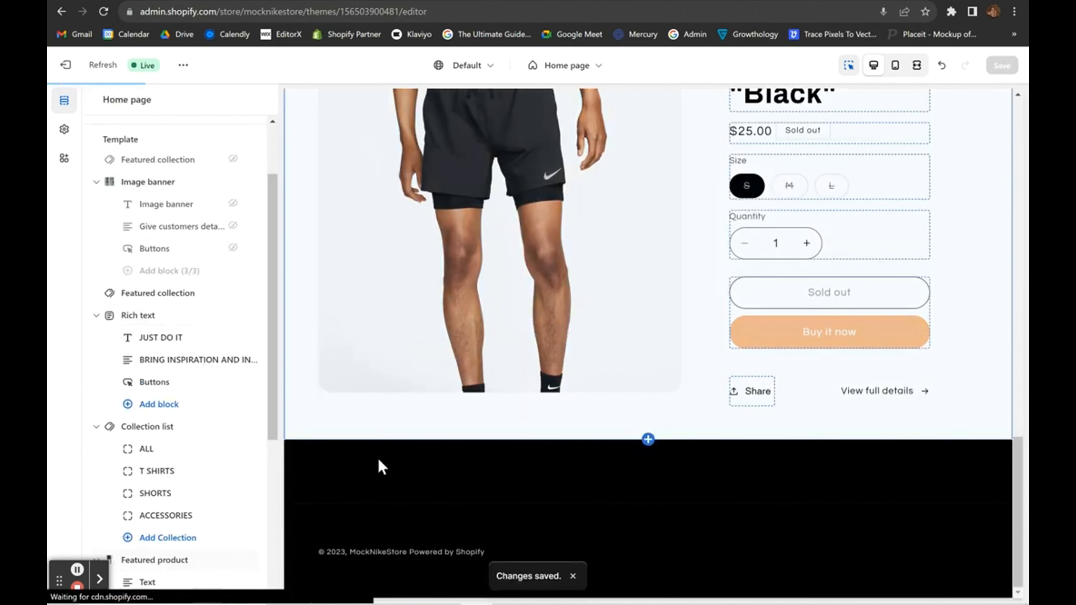
{"action": "scroll", "coordinate": [158, 491], "scroll_direction": "down", "scroll_amount": 5}
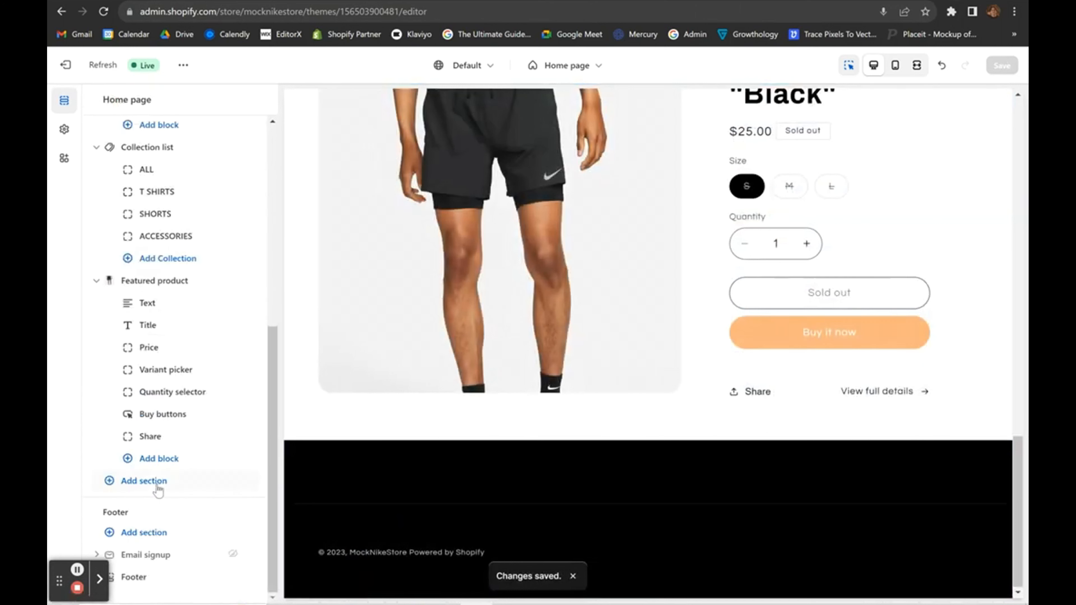
{"action": "left_click", "coordinate": [144, 481]}
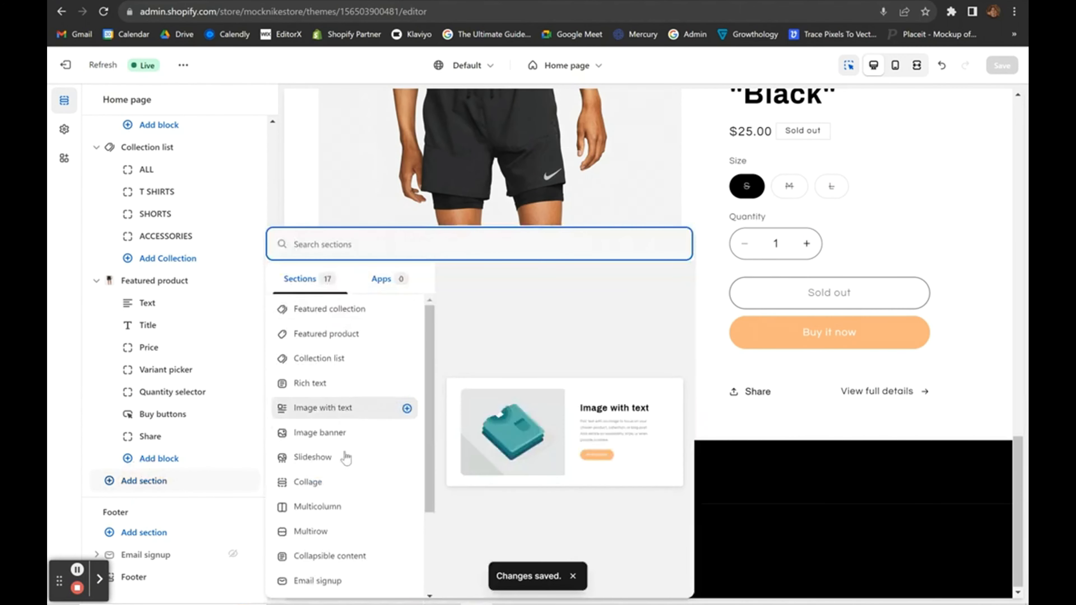
{"action": "scroll", "coordinate": [343, 467], "scroll_direction": "down", "scroll_amount": 3}
{"action": "scroll", "coordinate": [344, 478], "scroll_direction": "down", "scroll_amount": 1}
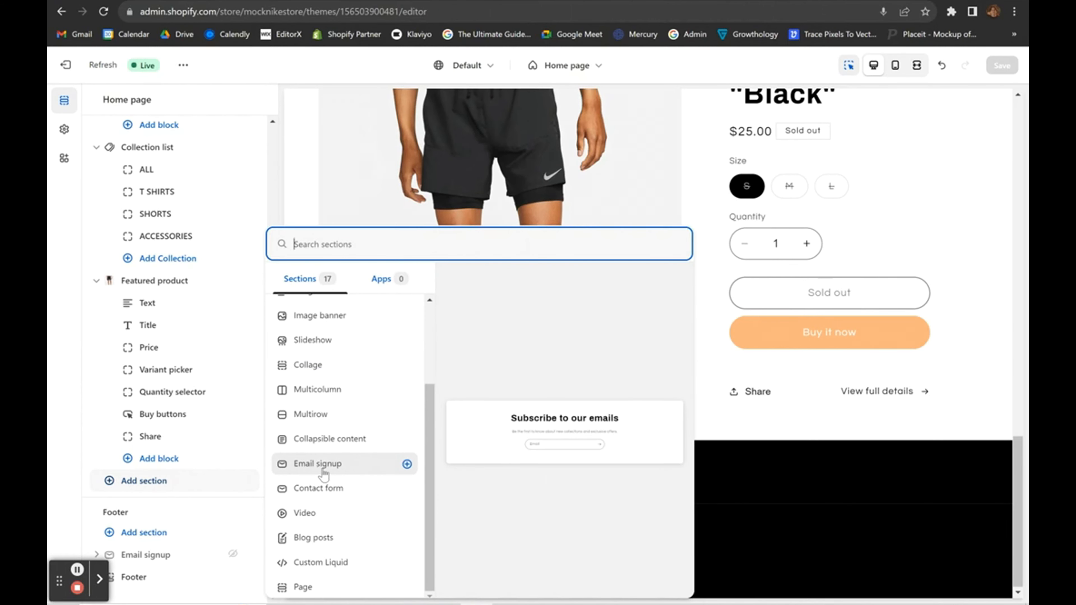
{"action": "left_click", "coordinate": [62, 492]}
Turn on the email signup in the footer settings.
{"action": "left_click", "coordinate": [356, 495]}
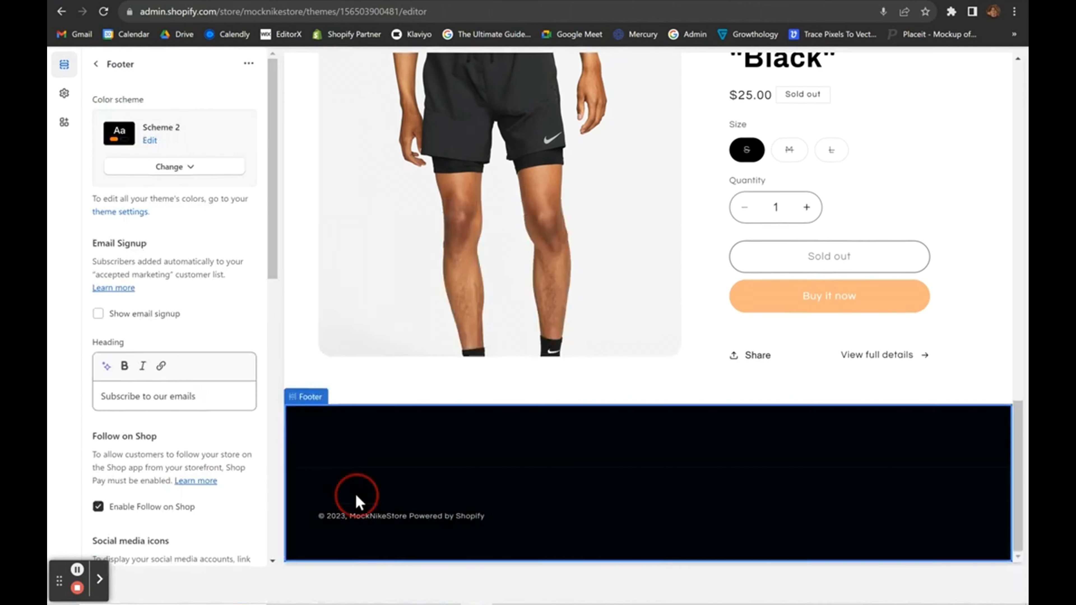
{"action": "scroll", "coordinate": [192, 437], "scroll_direction": "down", "scroll_amount": 2}
{"action": "scroll", "coordinate": [192, 437], "scroll_direction": "up", "scroll_amount": 2}
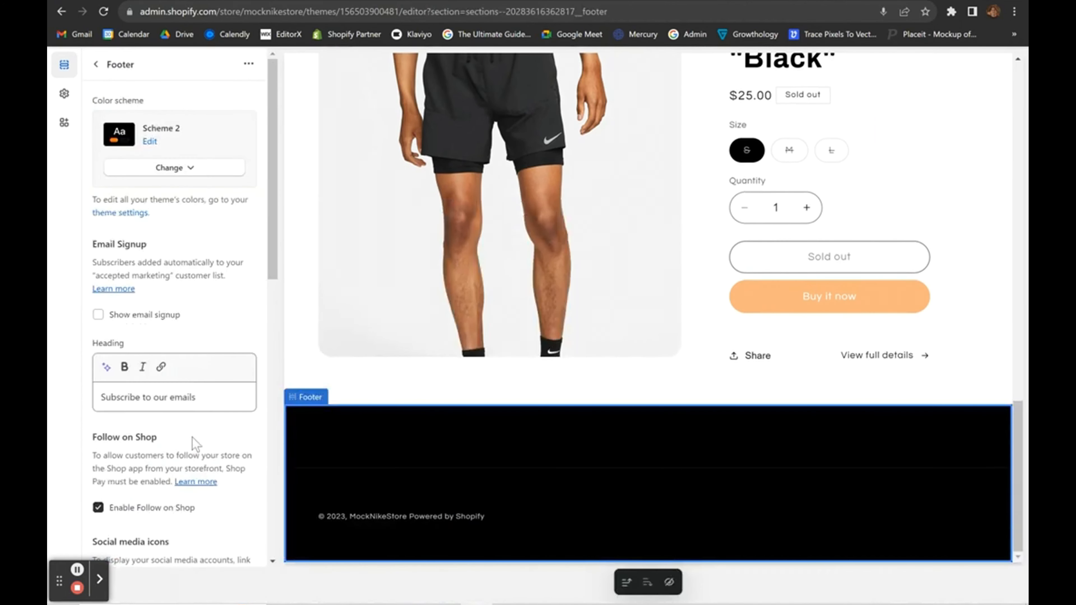
{"action": "left_click", "coordinate": [99, 315]}
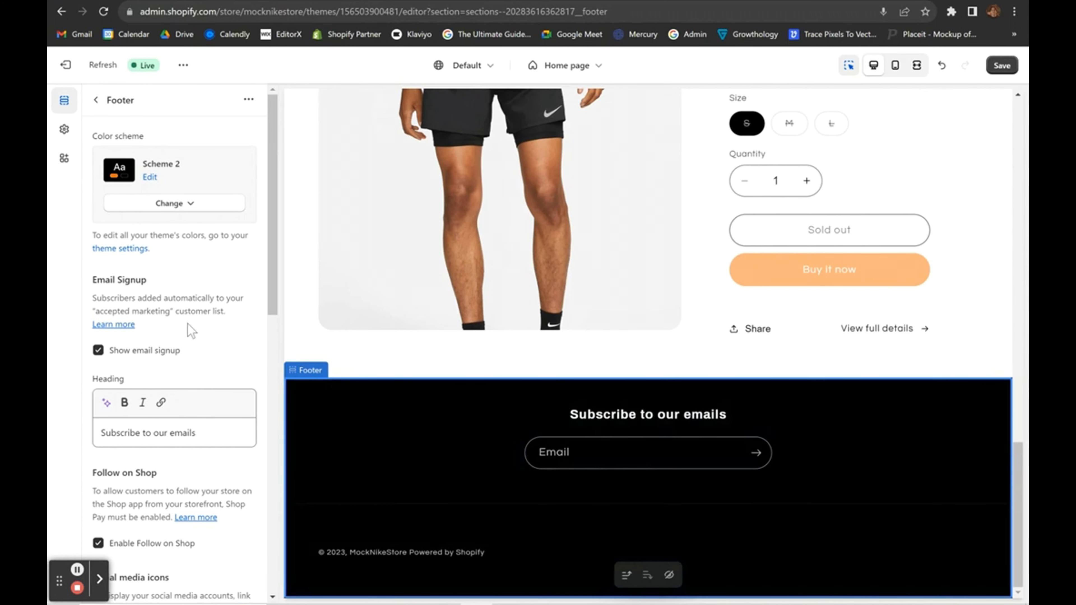
Add a Menu block, an Image block and a second Menu block to the footer.
{"action": "left_click", "coordinate": [96, 100]}
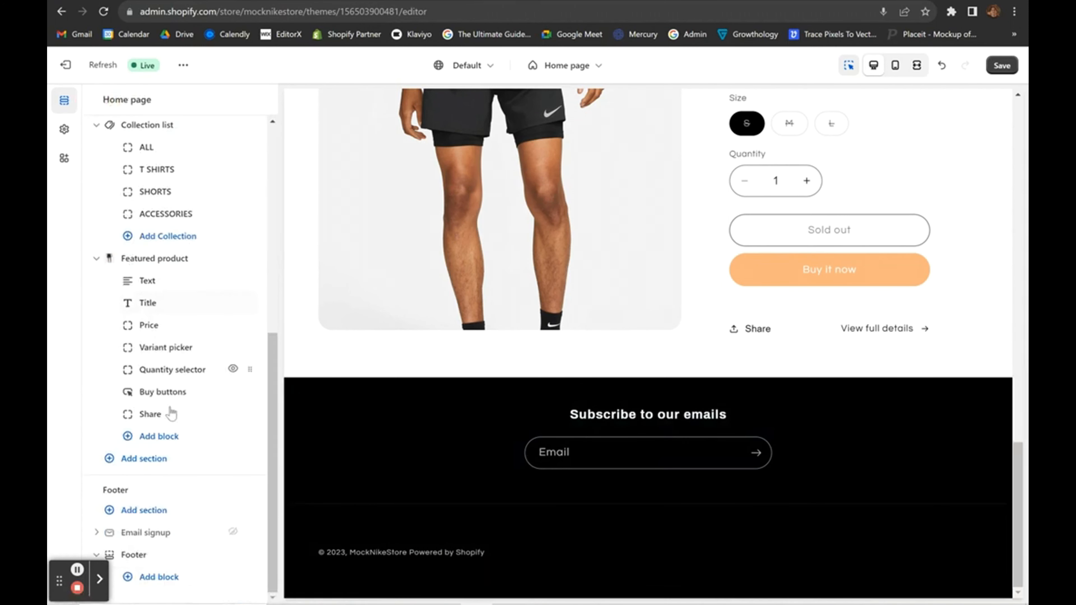
{"action": "left_click", "coordinate": [161, 573]}
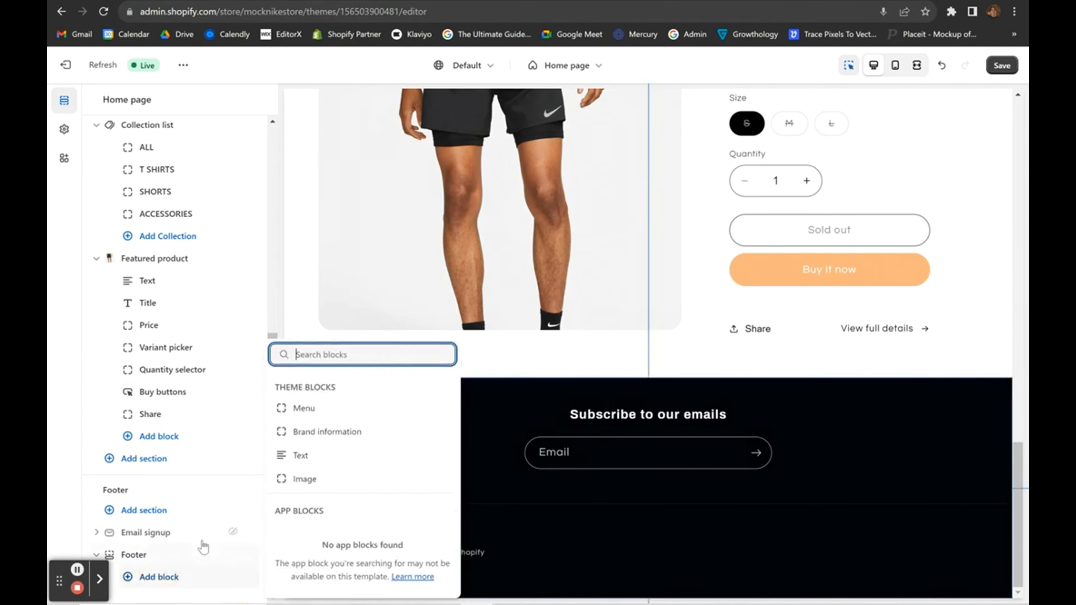
{"action": "left_click", "coordinate": [331, 413]}
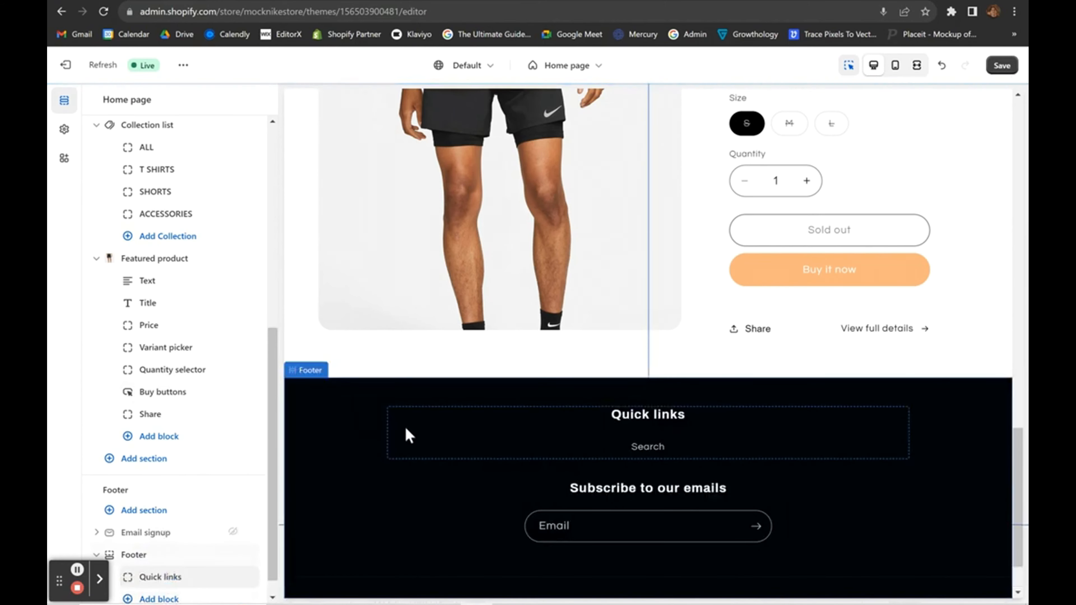
{"action": "left_click", "coordinate": [169, 598]}
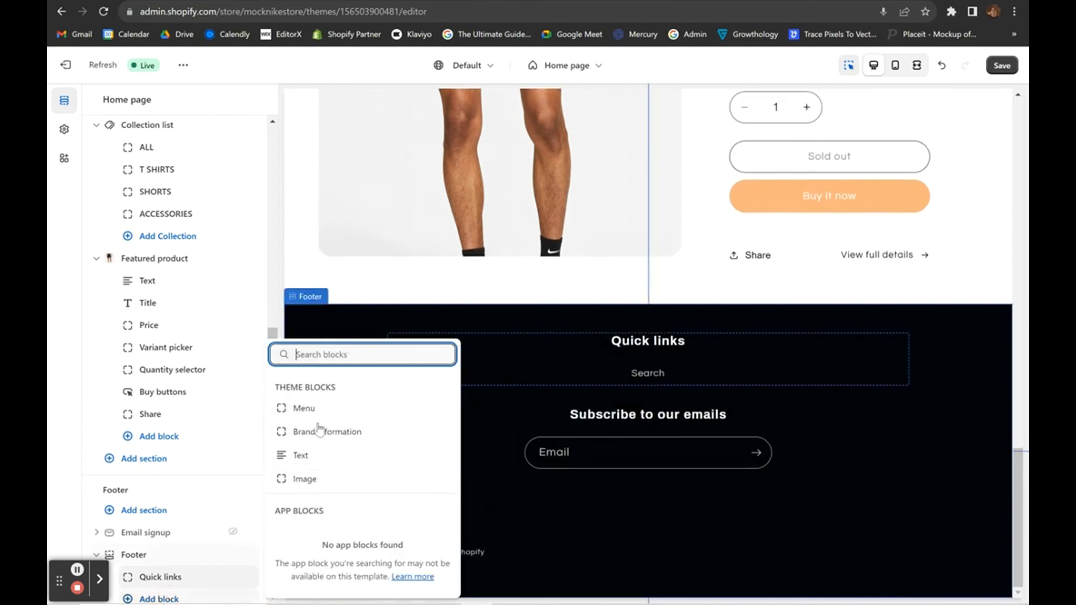
{"action": "left_click", "coordinate": [311, 475]}
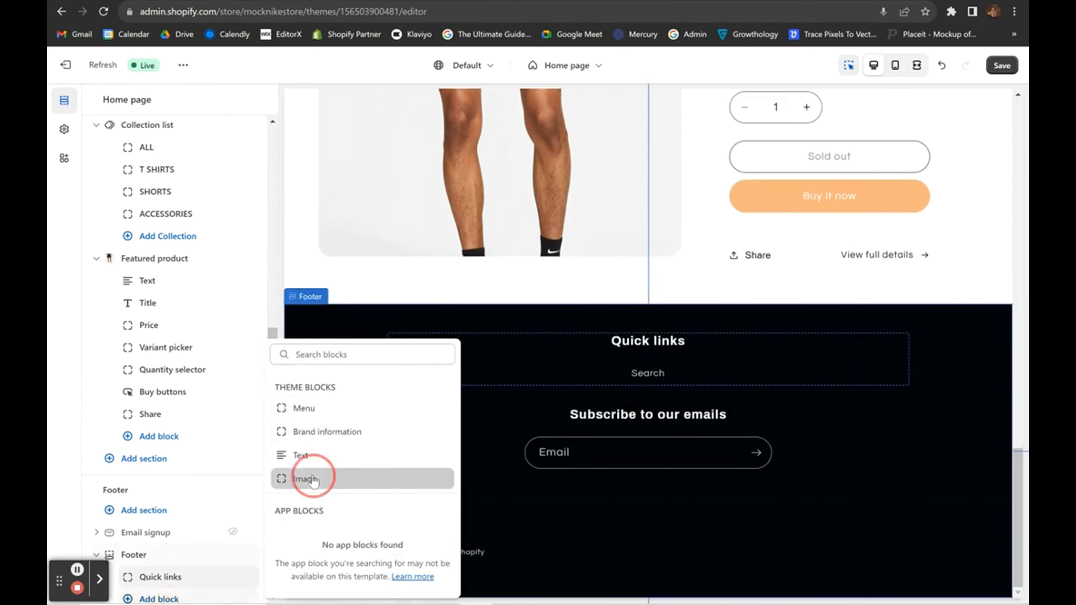
{"action": "scroll", "coordinate": [196, 509], "scroll_direction": "down", "scroll_amount": 1}
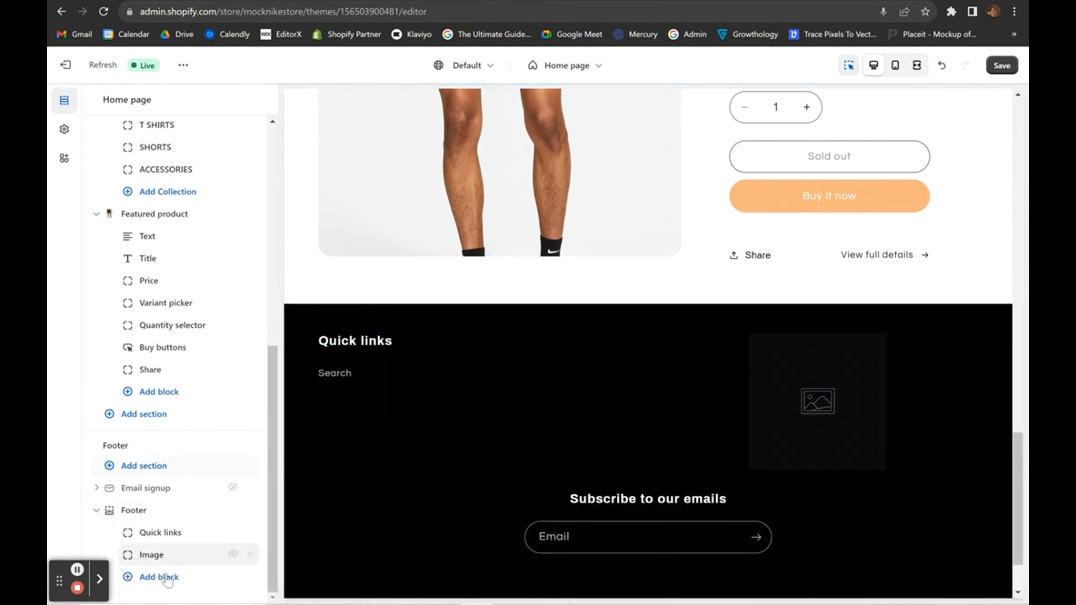
{"action": "left_click", "coordinate": [160, 577]}
{"action": "left_click", "coordinate": [314, 409]}
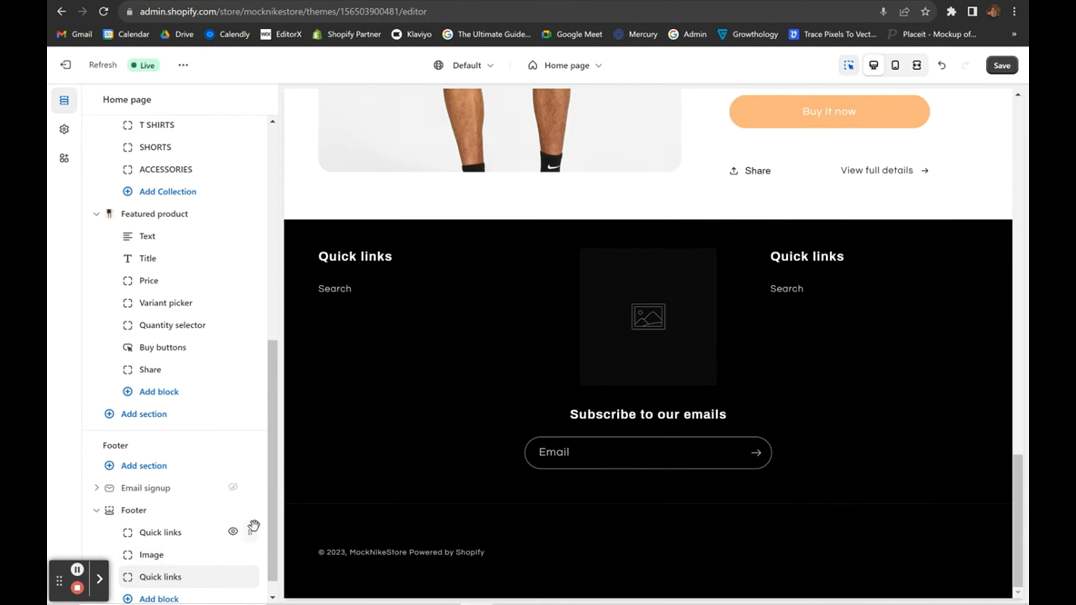
Move the Image block to the top of the footer and assign the Nike logo.
{"action": "left_click_drag", "start_coordinate": [252, 550], "coordinate": [251, 531]}
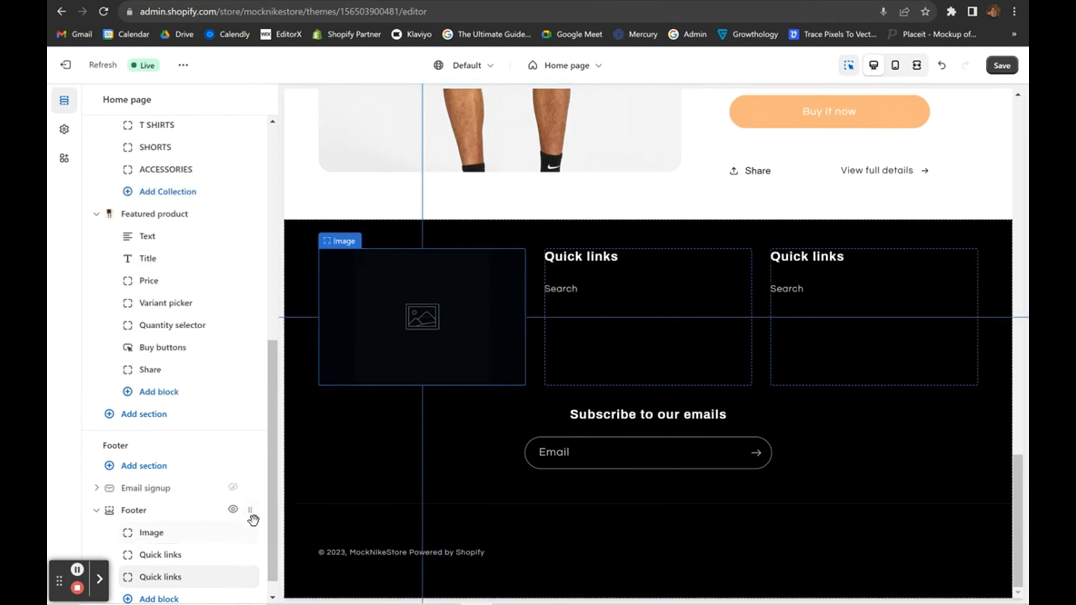
{"action": "left_click", "coordinate": [384, 329]}
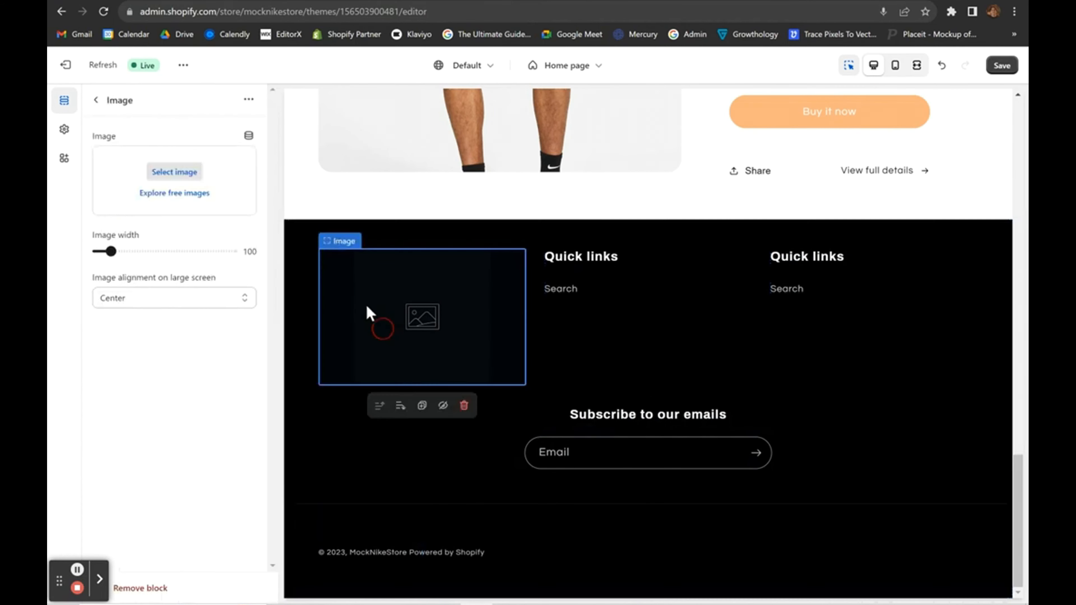
{"action": "left_click", "coordinate": [174, 172]}
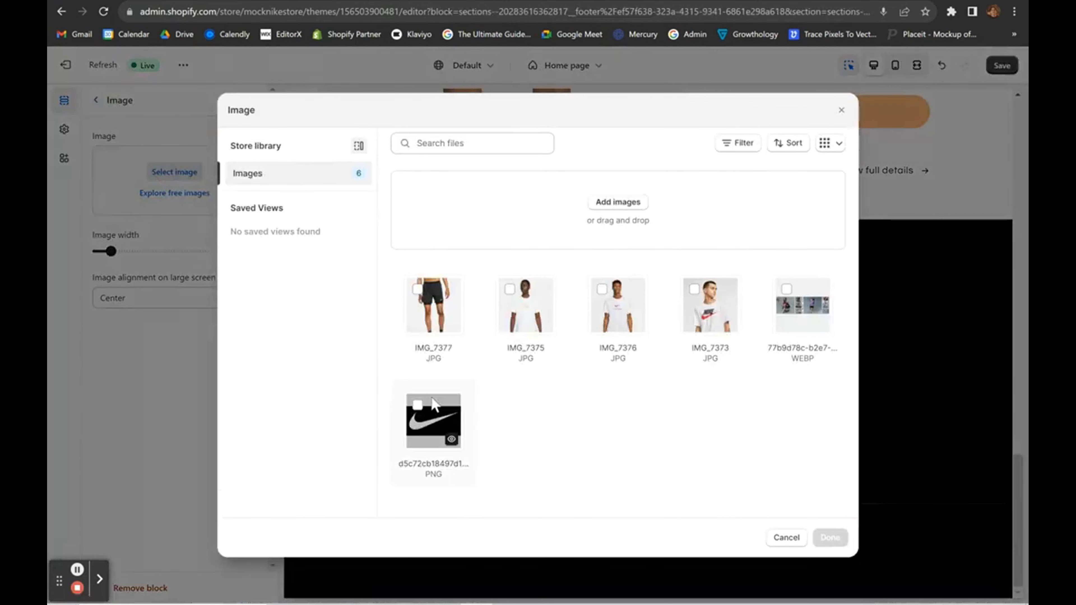
{"action": "left_click", "coordinate": [832, 544]}
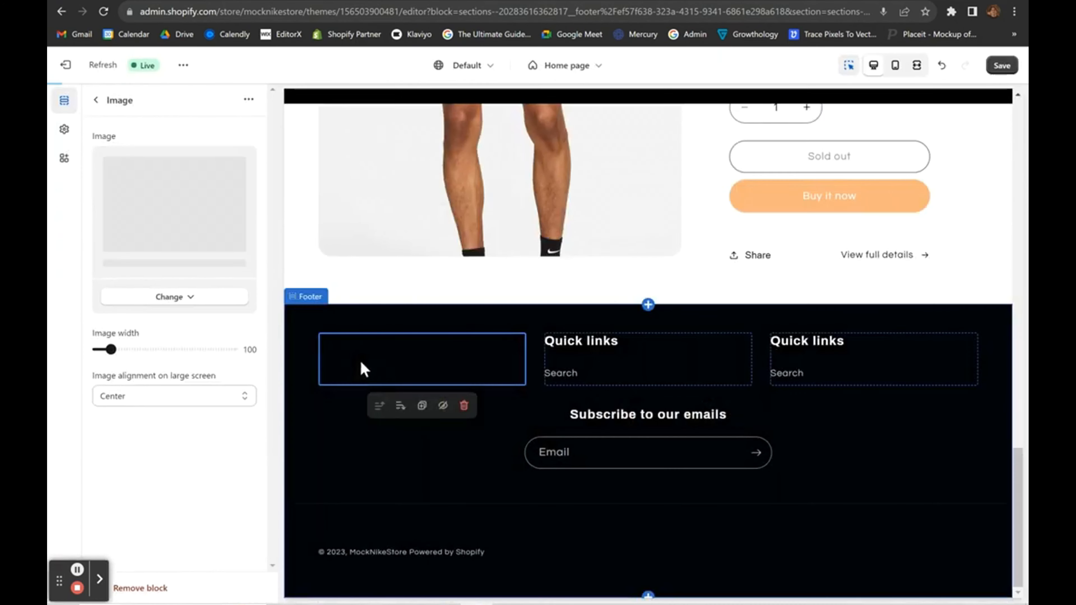
Head the first footer menu column MENU and link it to the Main menu.
{"action": "left_click", "coordinate": [615, 358]}
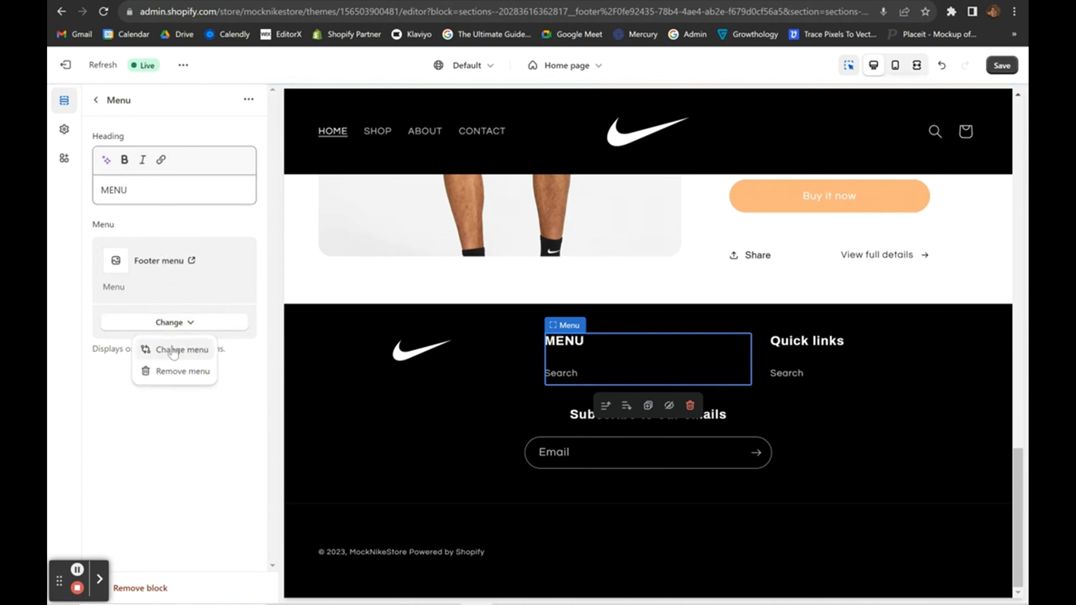
{"action": "left_click", "coordinate": [172, 350]}
{"action": "left_click", "coordinate": [171, 243]}
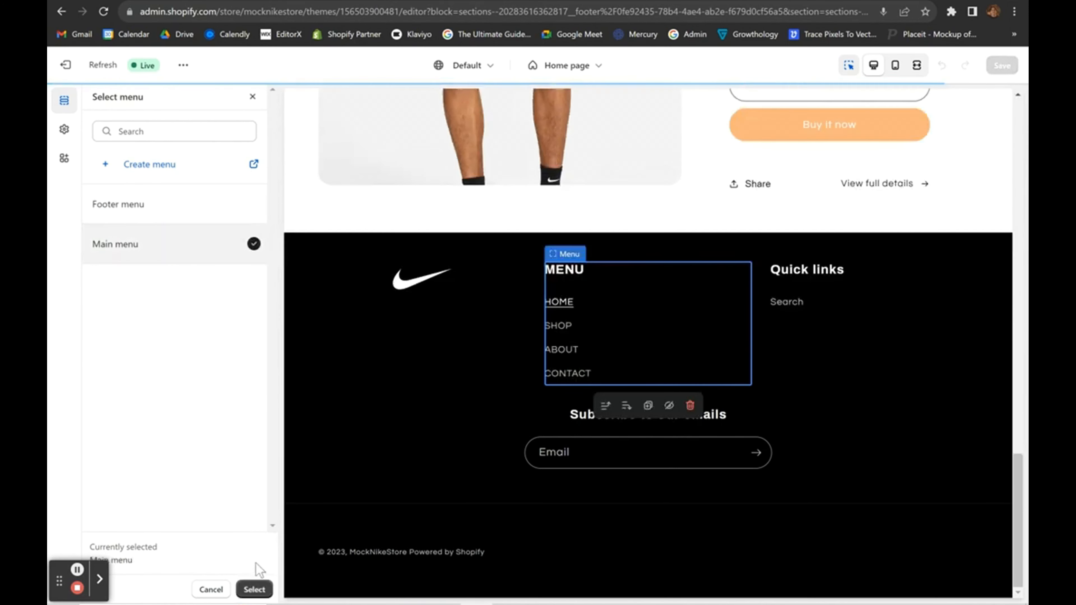
{"action": "left_click", "coordinate": [254, 589]}
Head the second footer menu column LEGAL.
{"action": "left_click", "coordinate": [902, 453]}
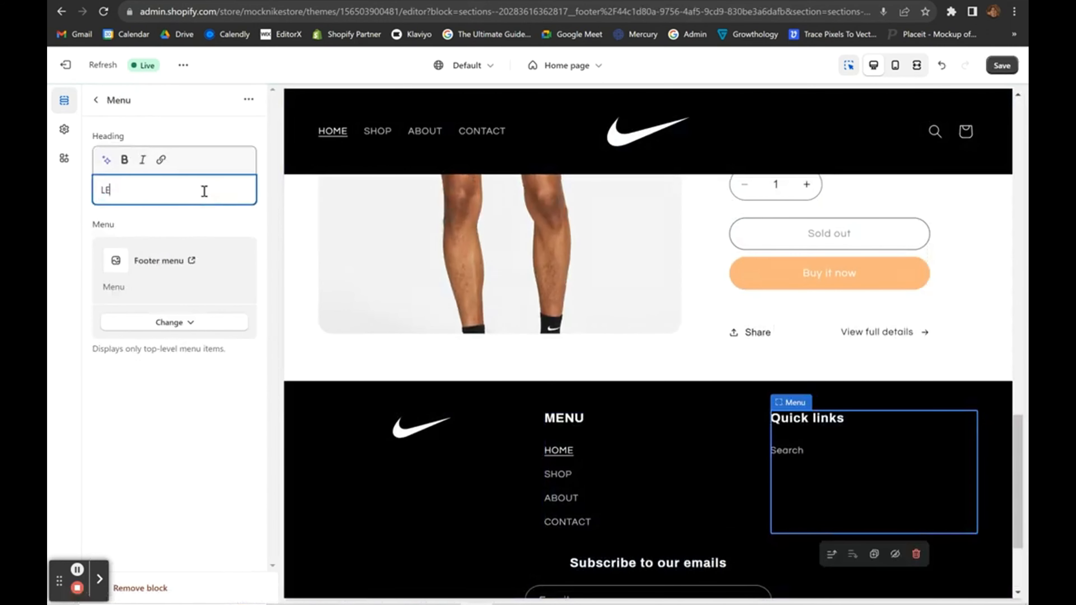
{"action": "left_click", "coordinate": [181, 321]}
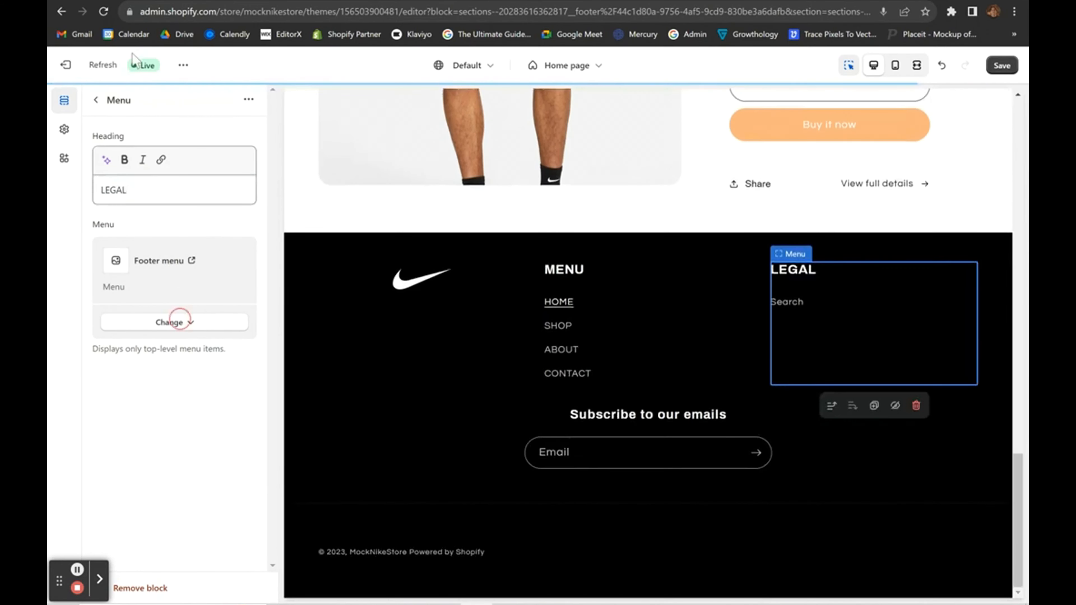
{"action": "left_click", "coordinate": [97, 101]}
{"action": "left_click", "coordinate": [360, 504]}
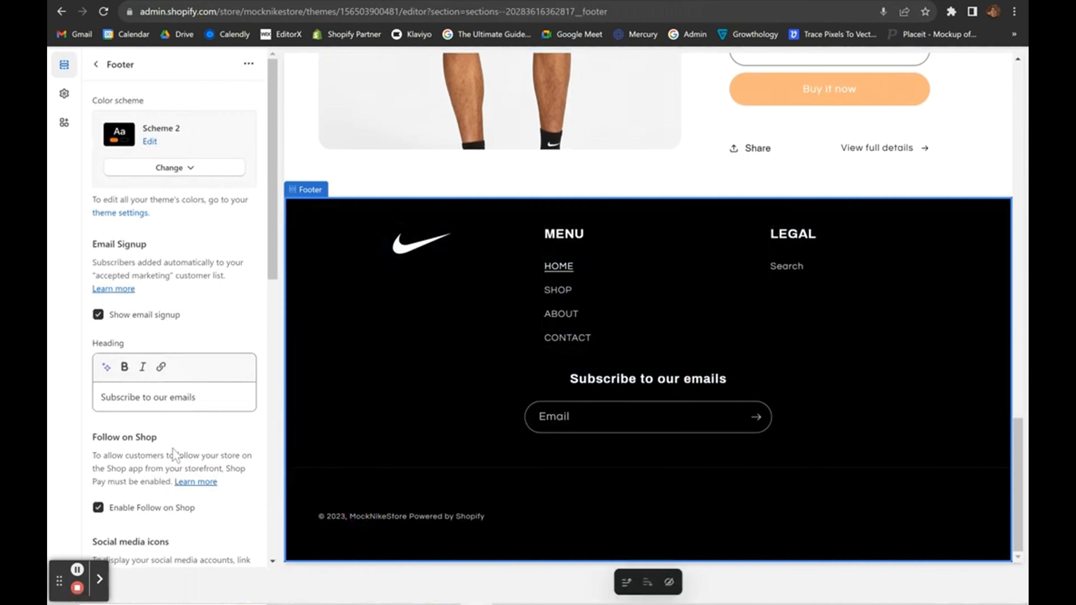
Show store policy links in the footer.
{"action": "scroll", "coordinate": [172, 448], "scroll_direction": "down", "scroll_amount": 15}
{"action": "scroll", "coordinate": [169, 257], "scroll_direction": "up", "scroll_amount": 1}
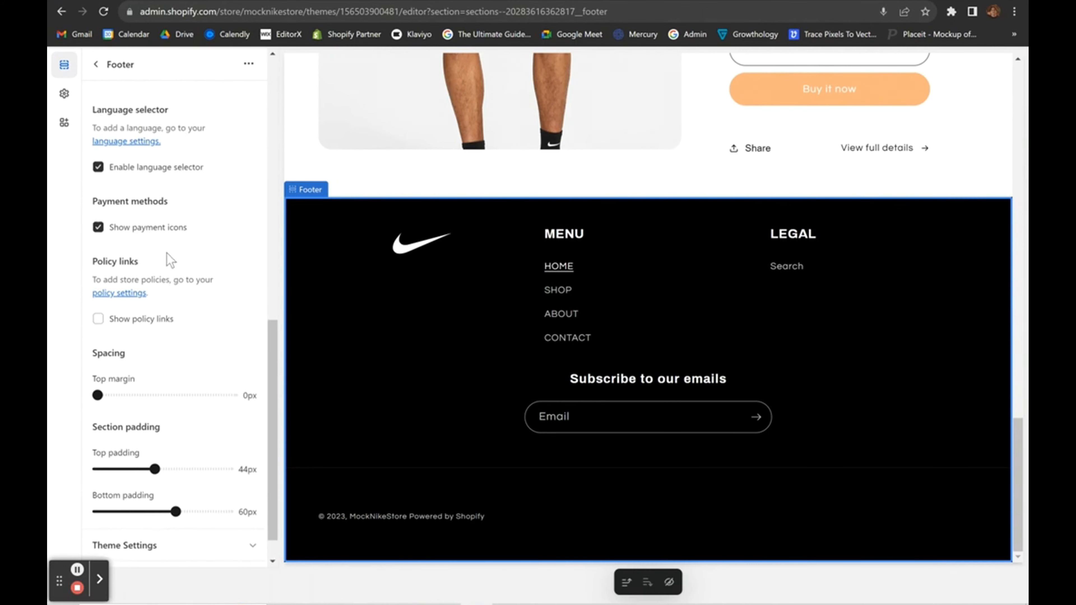
{"action": "left_click", "coordinate": [99, 318]}
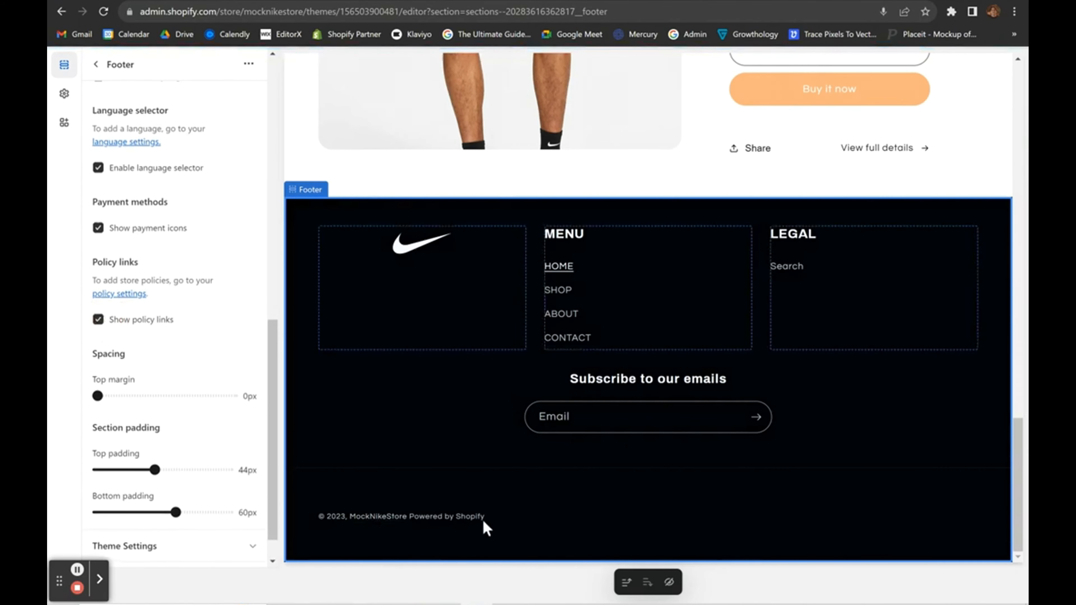
Save the theme changes and return to the Themes page.
{"action": "scroll", "coordinate": [561, 394], "scroll_direction": "up", "scroll_amount": 3}
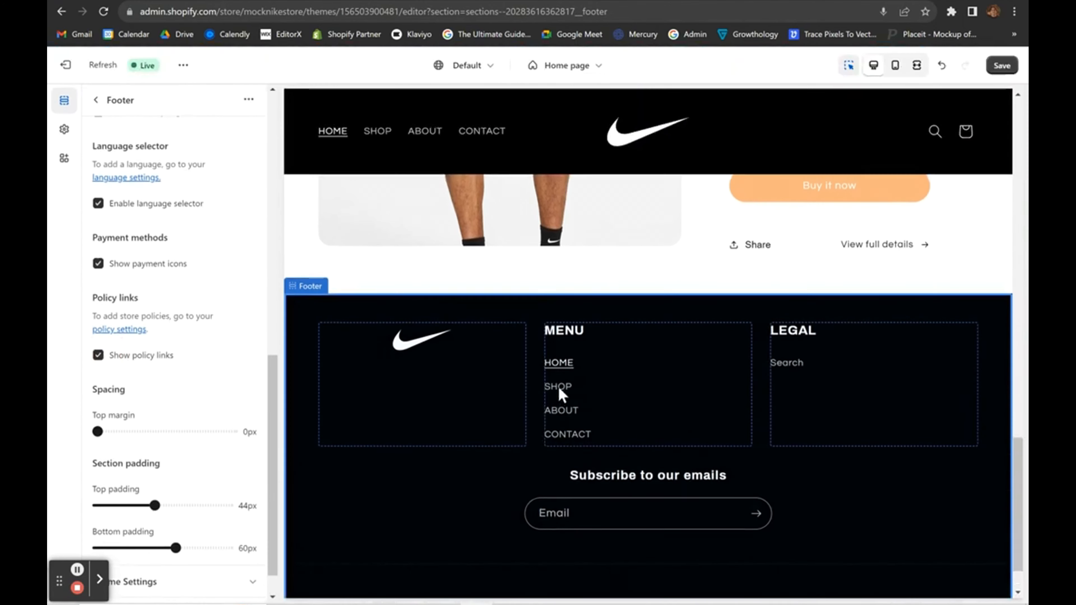
{"action": "scroll", "coordinate": [707, 440], "scroll_direction": "down", "scroll_amount": 1}
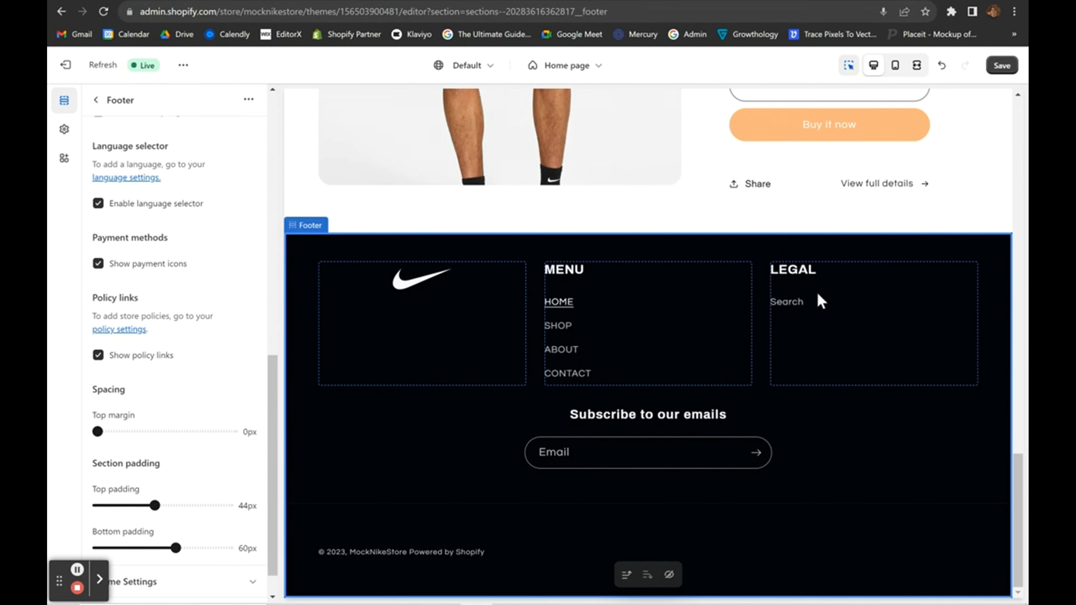
{"action": "left_click", "coordinate": [1000, 71]}
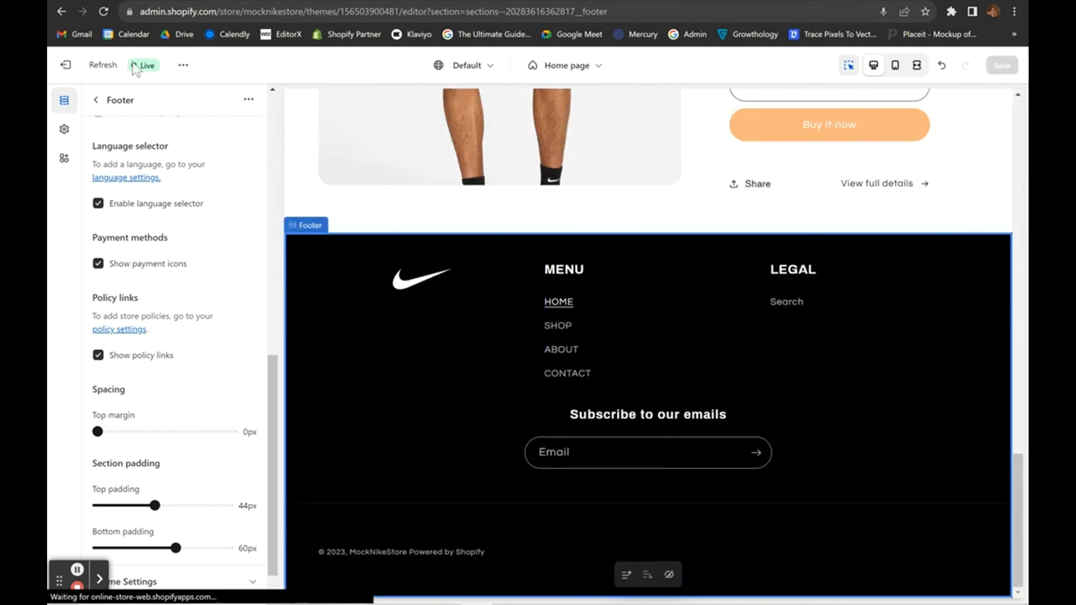
{"action": "left_click", "coordinate": [63, 65]}
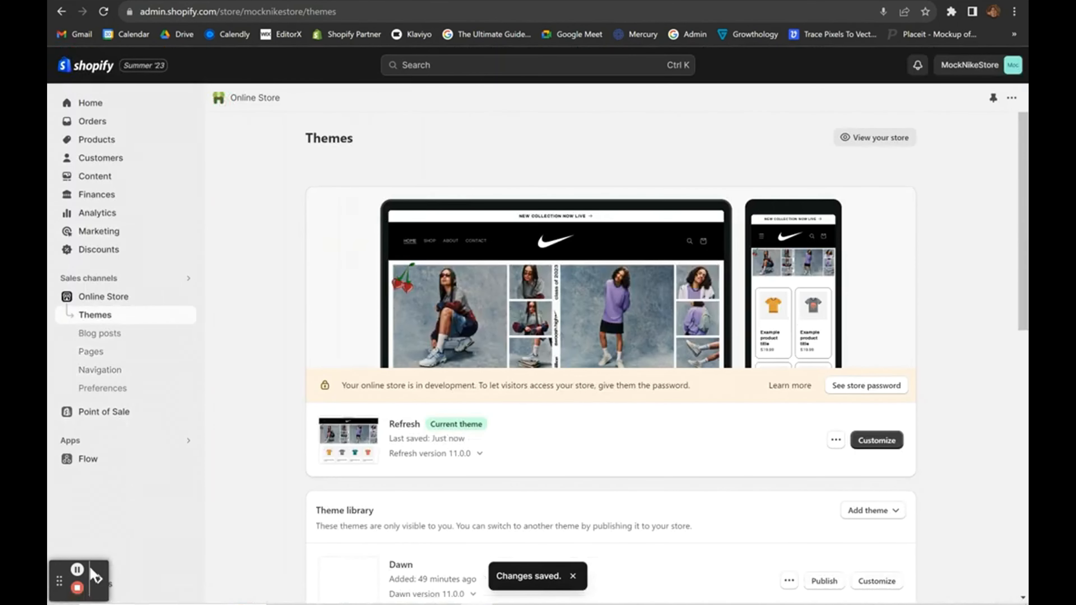
Review the saved privacy policy in Settings > Policies, then return to the Online Store themes page.
{"action": "left_click", "coordinate": [116, 587]}
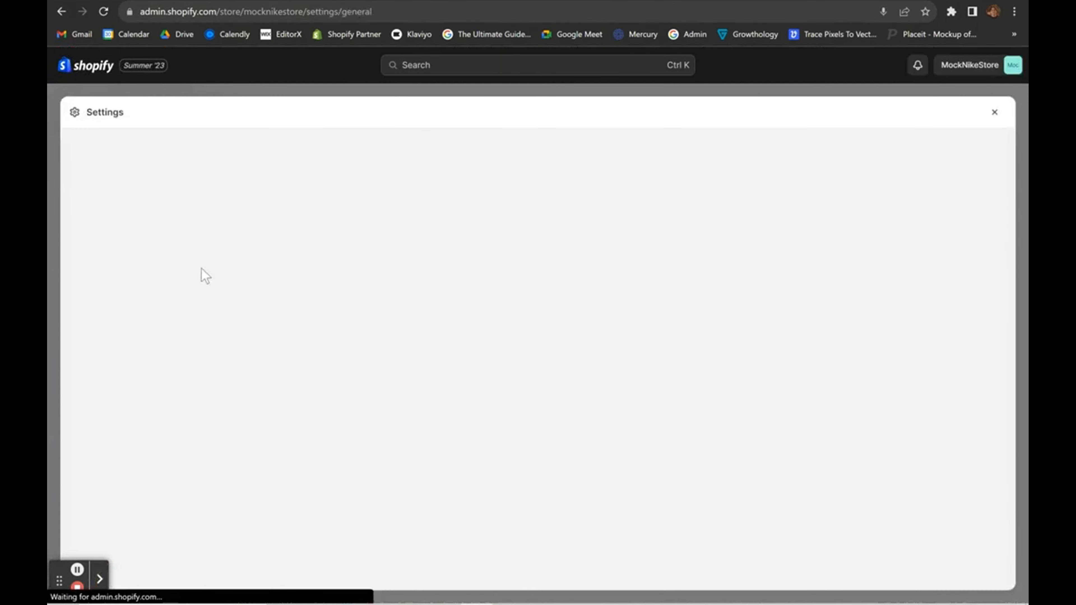
{"action": "scroll", "coordinate": [203, 403], "scroll_direction": "down", "scroll_amount": 2}
{"action": "scroll", "coordinate": [238, 392], "scroll_direction": "up", "scroll_amount": 1}
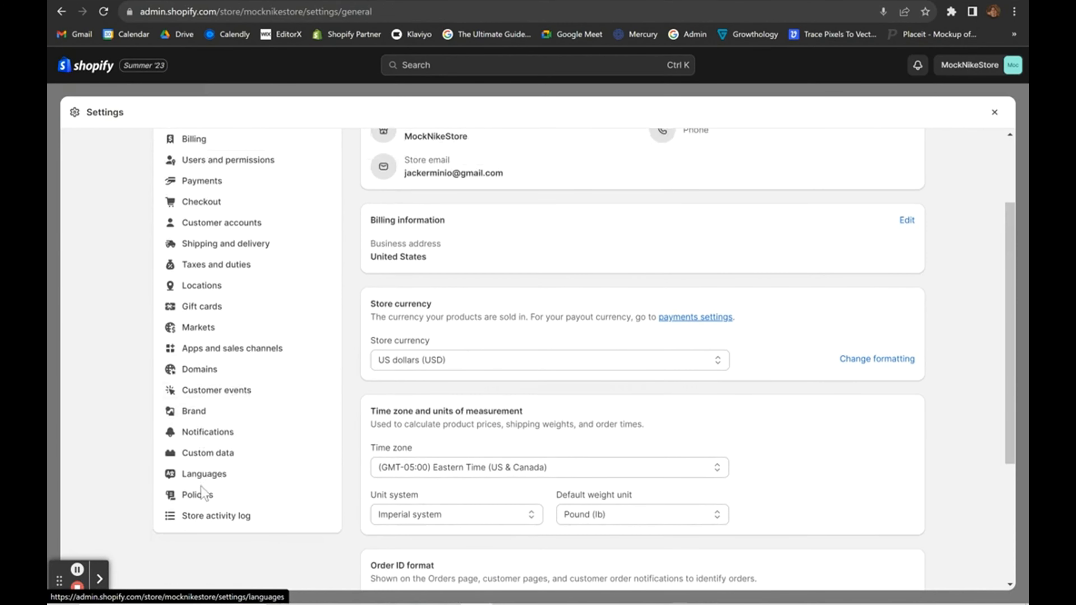
{"action": "left_click", "coordinate": [211, 495]}
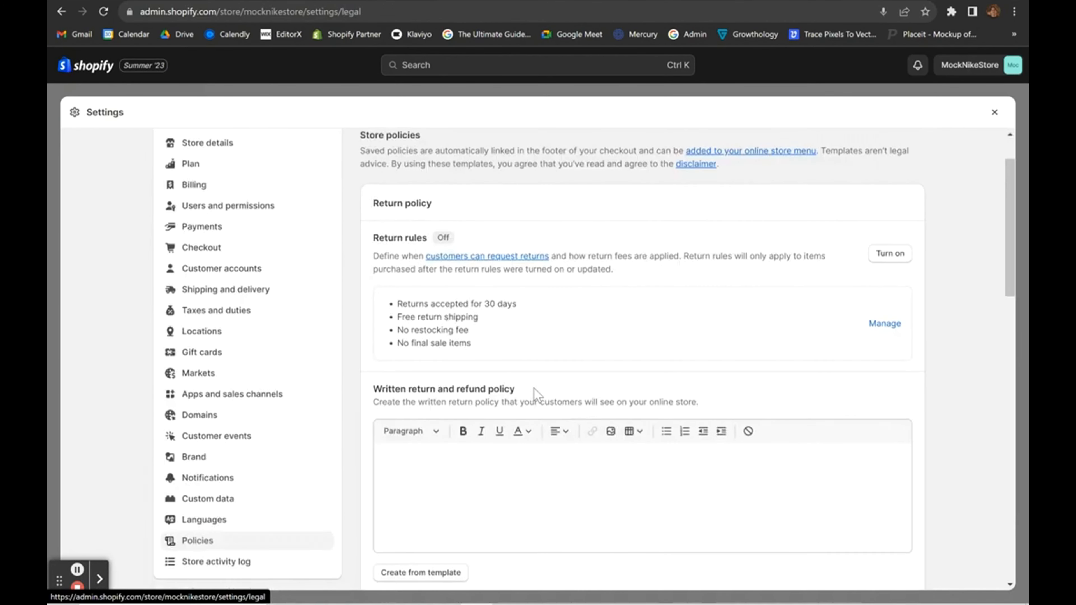
{"action": "scroll", "coordinate": [534, 392], "scroll_direction": "down", "scroll_amount": 6}
{"action": "scroll", "coordinate": [304, 538], "scroll_direction": "down", "scroll_amount": 5}
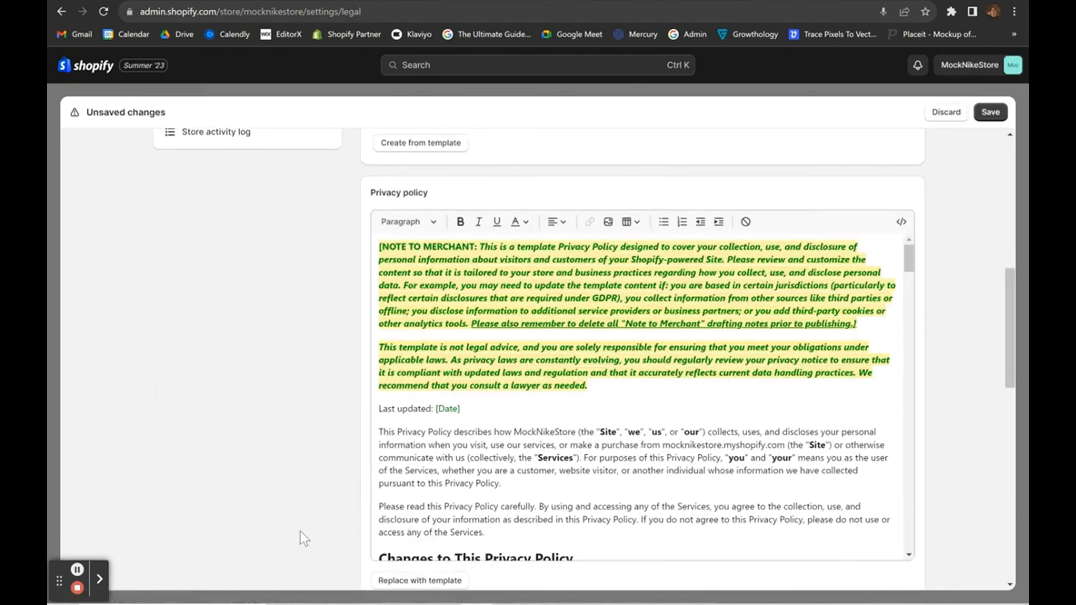
{"action": "scroll", "coordinate": [360, 510], "scroll_direction": "down", "scroll_amount": 5}
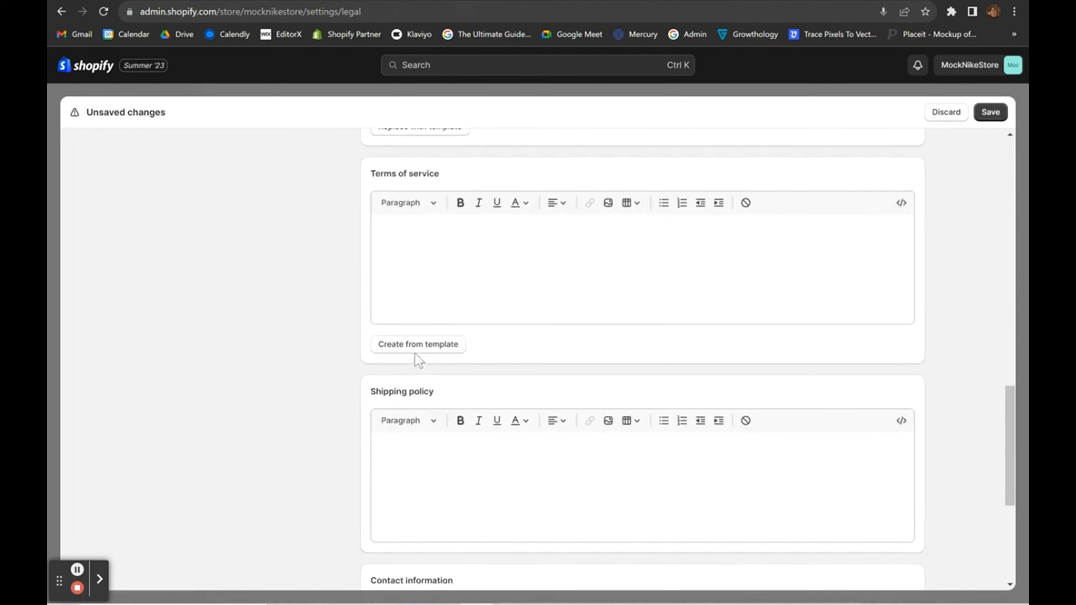
{"action": "scroll", "coordinate": [883, 321], "scroll_direction": "up", "scroll_amount": 10}
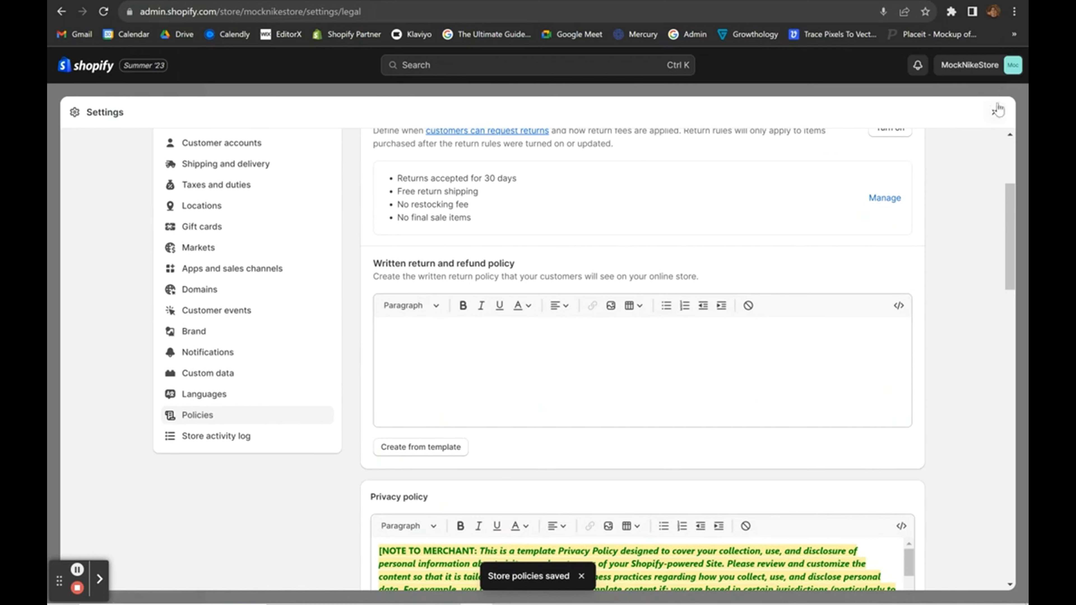
{"action": "left_click", "coordinate": [994, 113]}
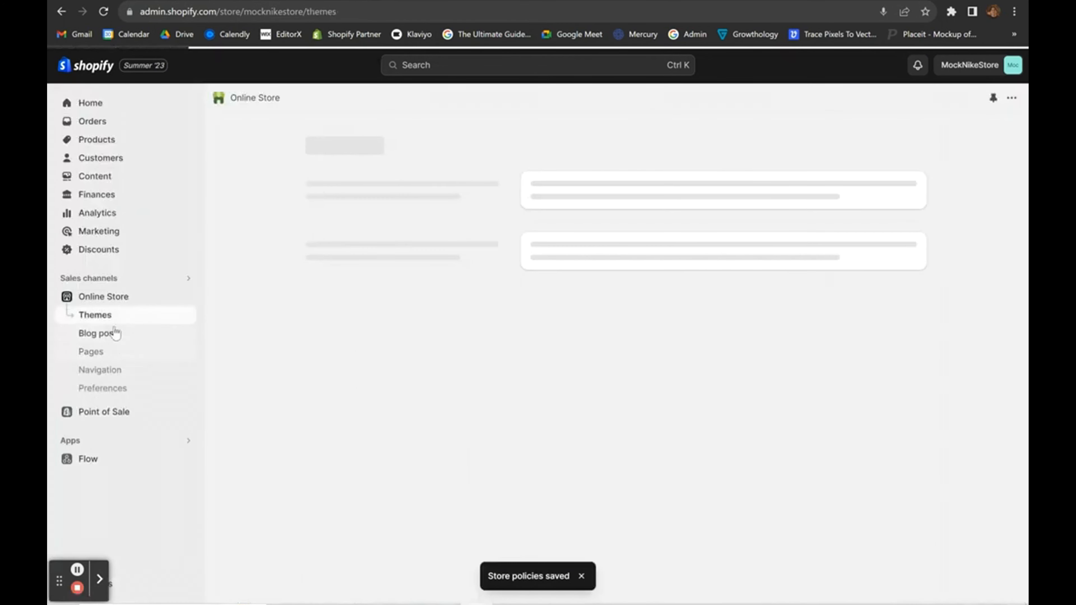
Open Online Store > Navigation, showing the Footer menu and Main menu, and start a new menu.
{"action": "scroll", "coordinate": [223, 413], "scroll_direction": "down", "scroll_amount": 3}
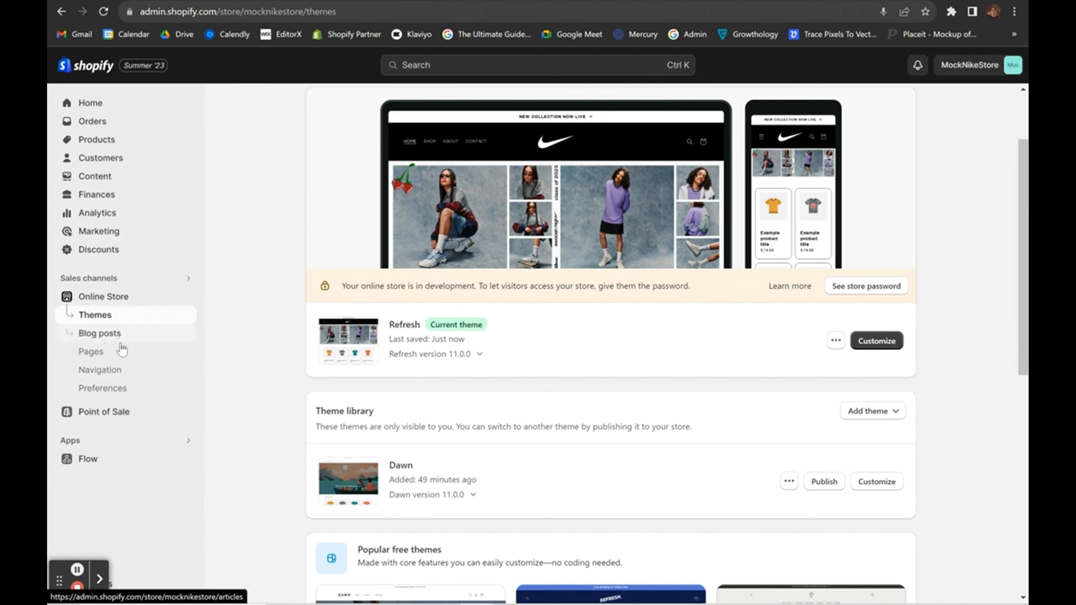
{"action": "left_click", "coordinate": [99, 369]}
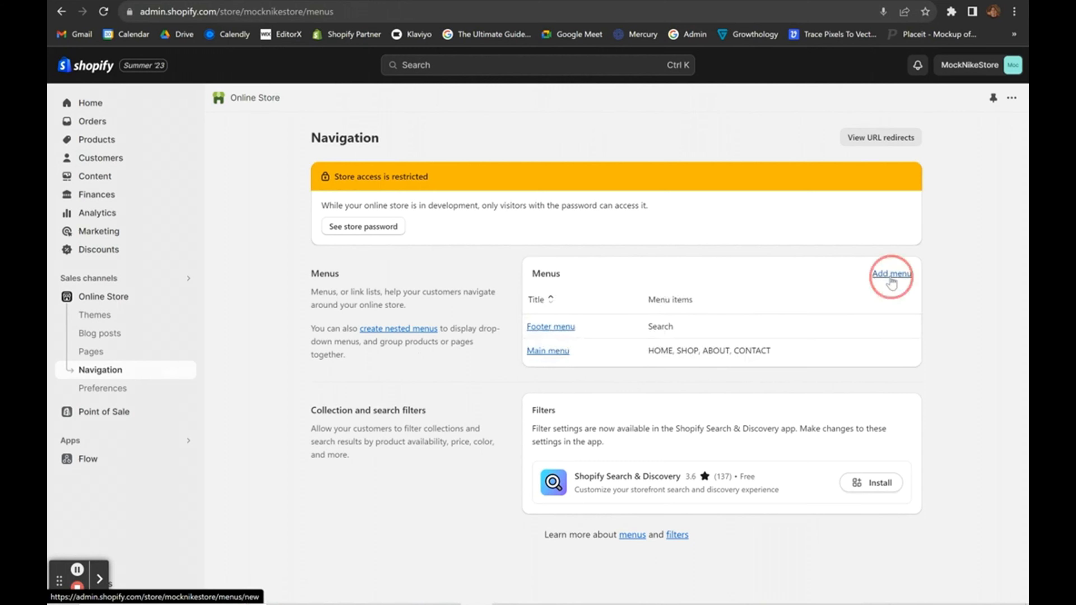
{"action": "left_click", "coordinate": [891, 274]}
Title the new menu LEGAL and add a TERMS OF SERVICE item linked to the Terms of Service policy.
{"action": "left_click", "coordinate": [480, 201]}
{"action": "type", "text": "LEGAL"}
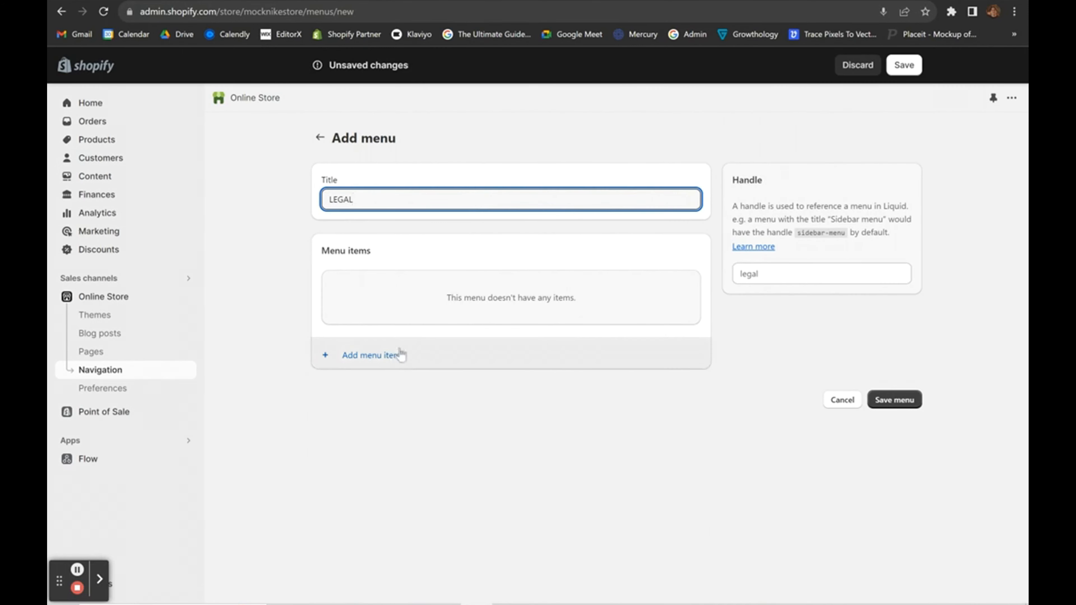
{"action": "left_click", "coordinate": [381, 357]}
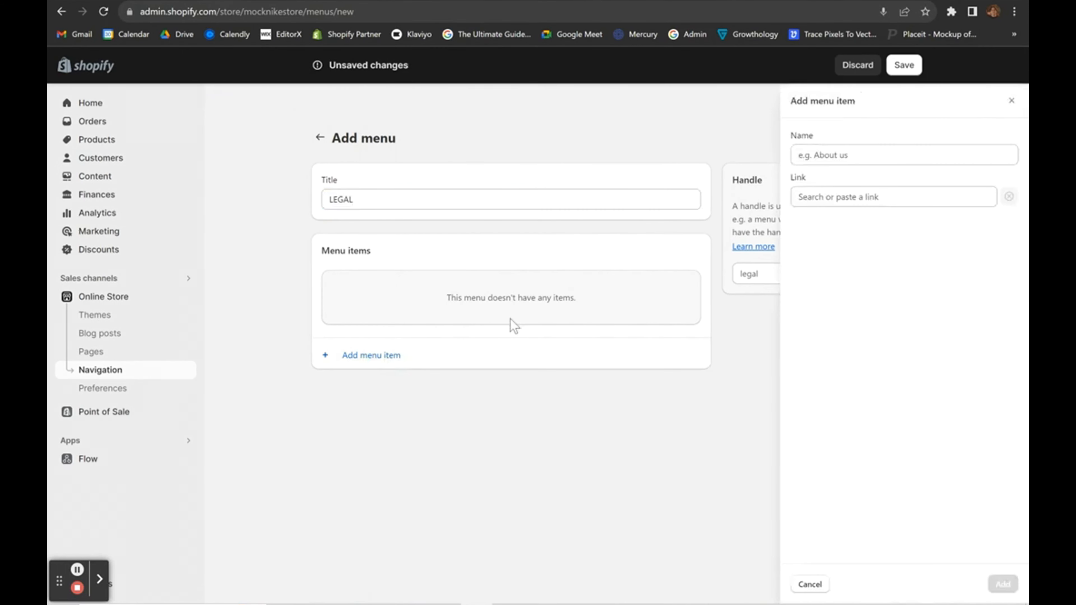
{"action": "type", "text": "TERMS OF SERVICE"}
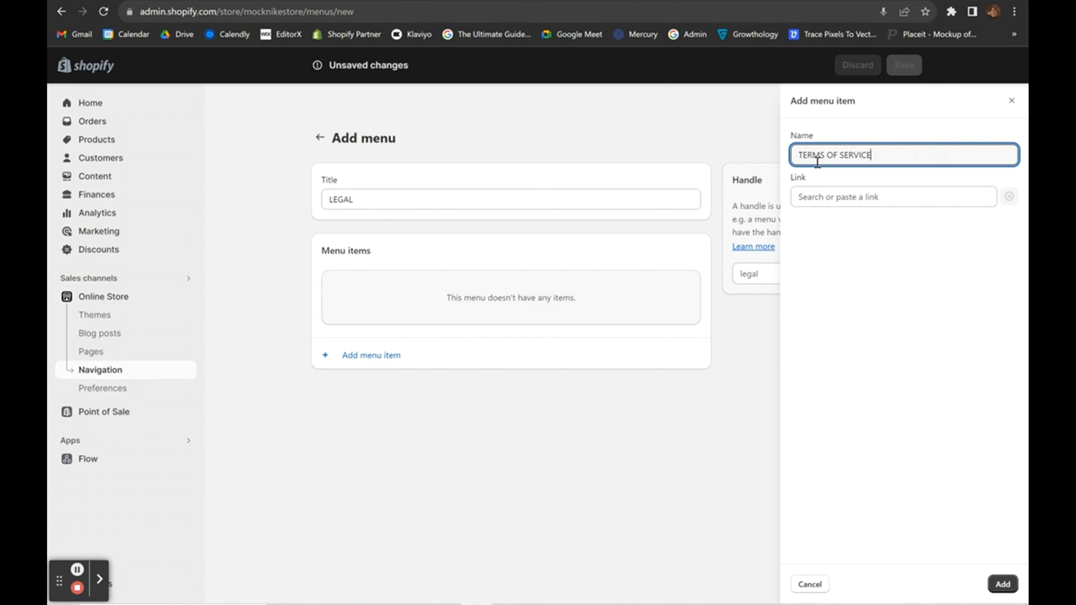
{"action": "left_click", "coordinate": [834, 195]}
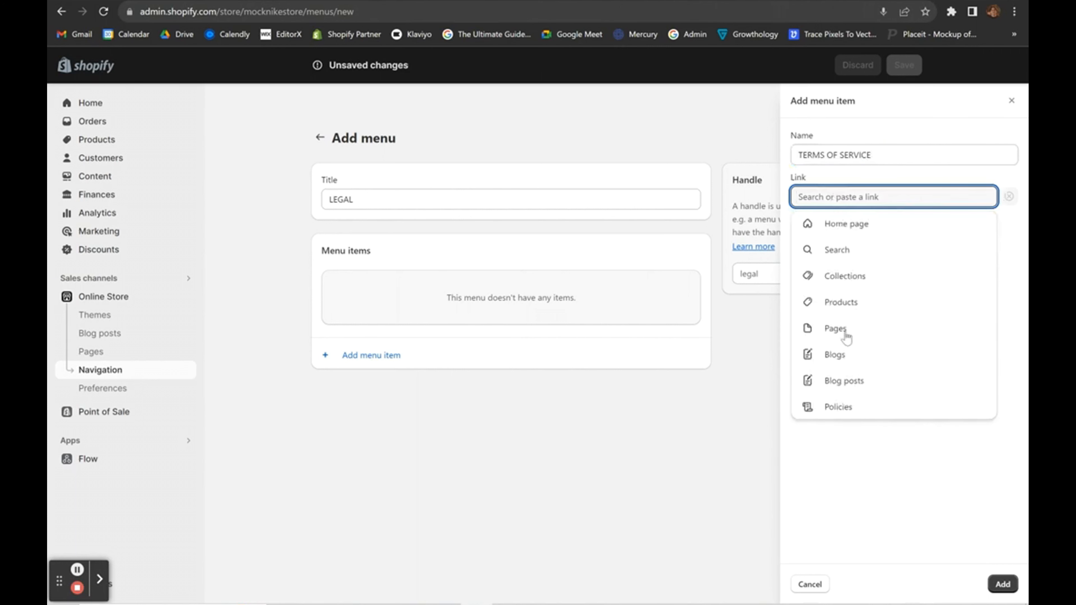
{"action": "left_click", "coordinate": [838, 407]}
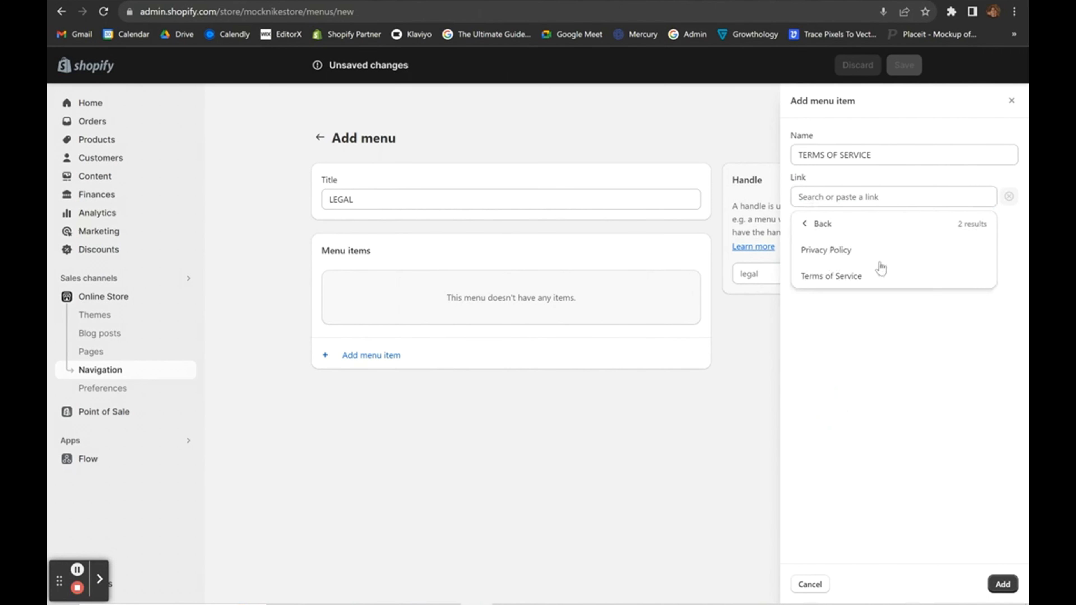
{"action": "left_click", "coordinate": [841, 277]}
{"action": "left_click", "coordinate": [1003, 583]}
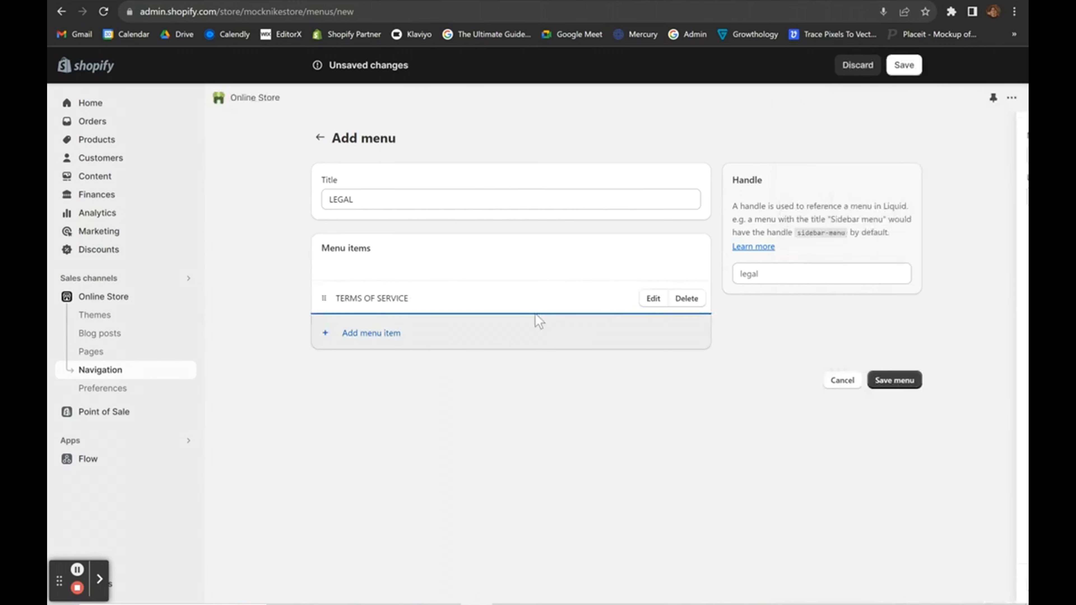
Add a PRIVACY POLICY item linked to the Privacy Policy and save the LEGAL menu.
{"action": "left_click", "coordinate": [365, 330]}
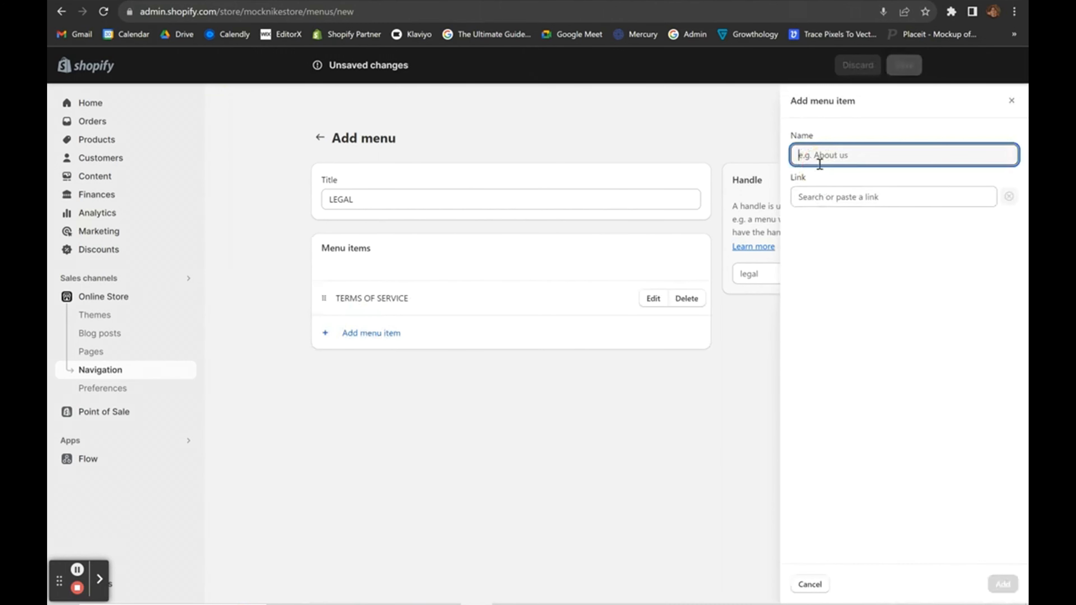
{"action": "type", "text": "PRIVACY POLICY"}
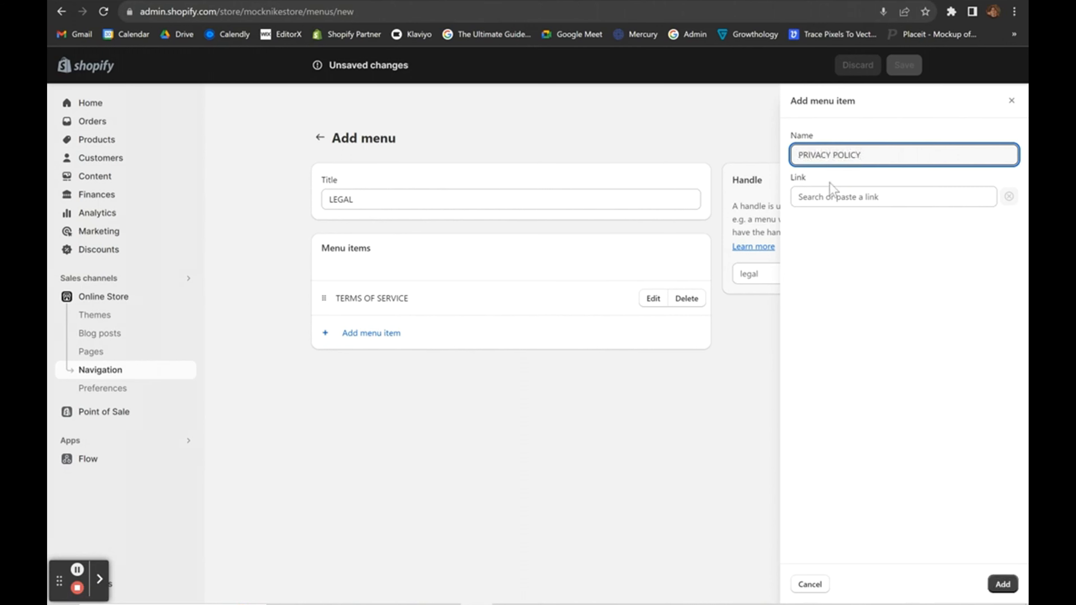
{"action": "left_click", "coordinate": [837, 198]}
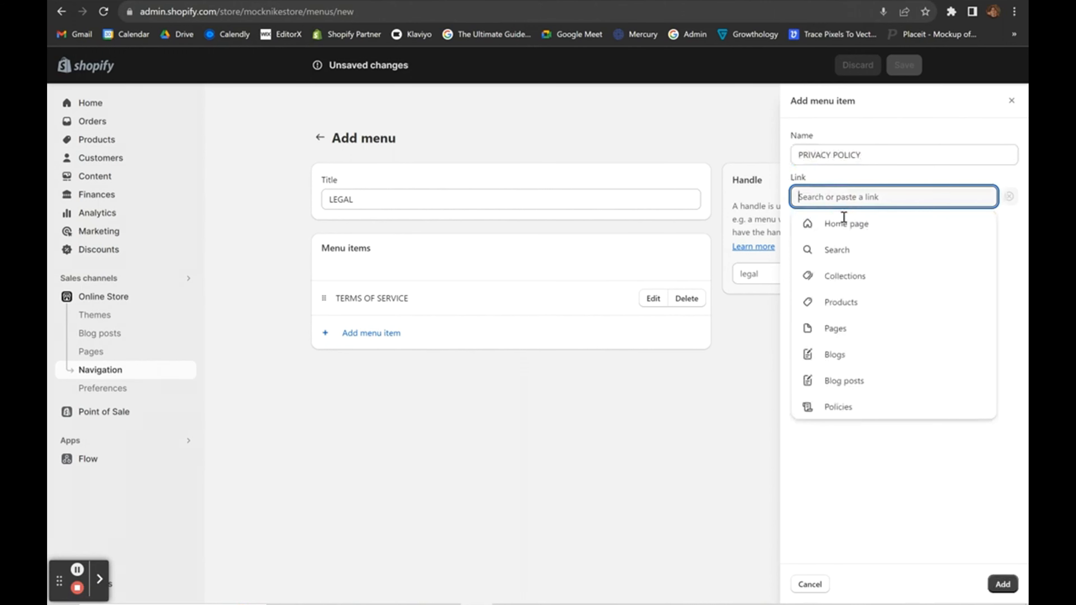
{"action": "left_click", "coordinate": [839, 407]}
{"action": "left_click", "coordinate": [859, 249]}
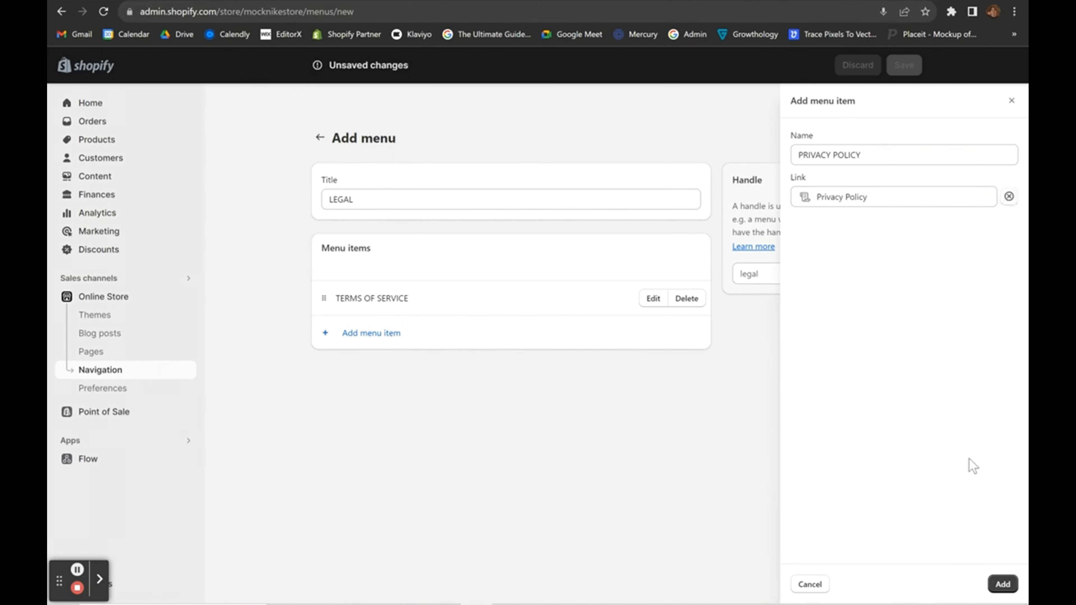
{"action": "left_click", "coordinate": [1013, 587]}
{"action": "left_click", "coordinate": [893, 414]}
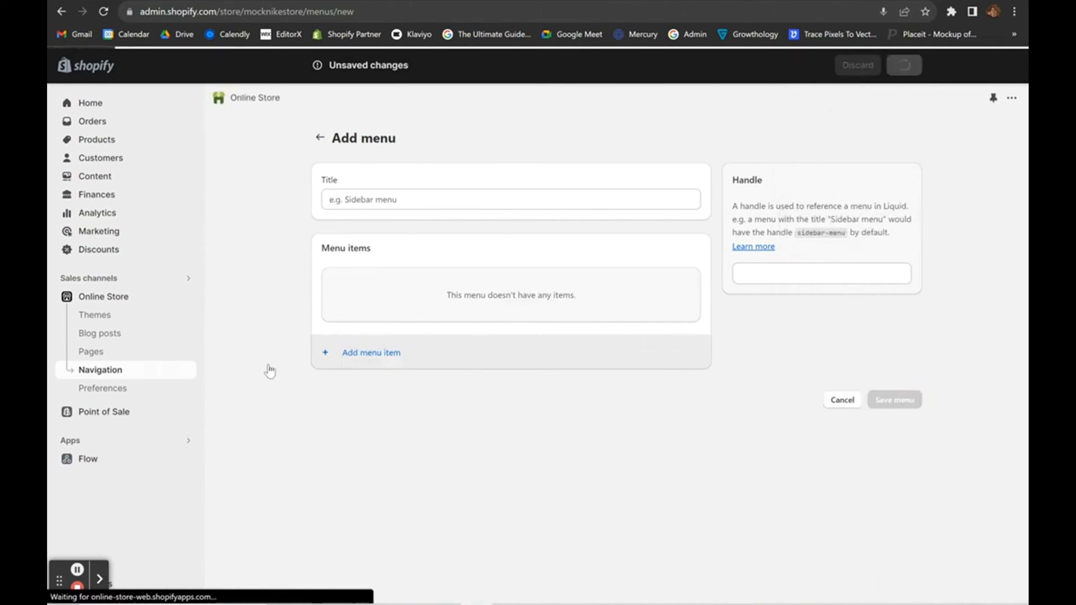
{"action": "left_click", "coordinate": [97, 299]}
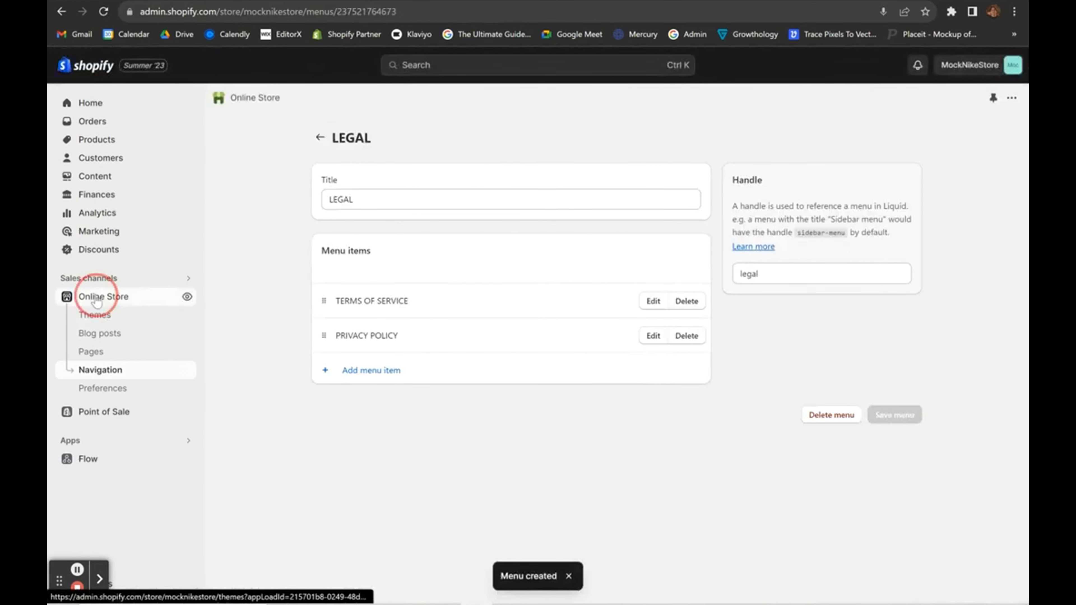
Open the Refresh theme editor and select the footer's LEGAL column block.
{"action": "scroll", "coordinate": [576, 441], "scroll_direction": "down", "scroll_amount": 4}
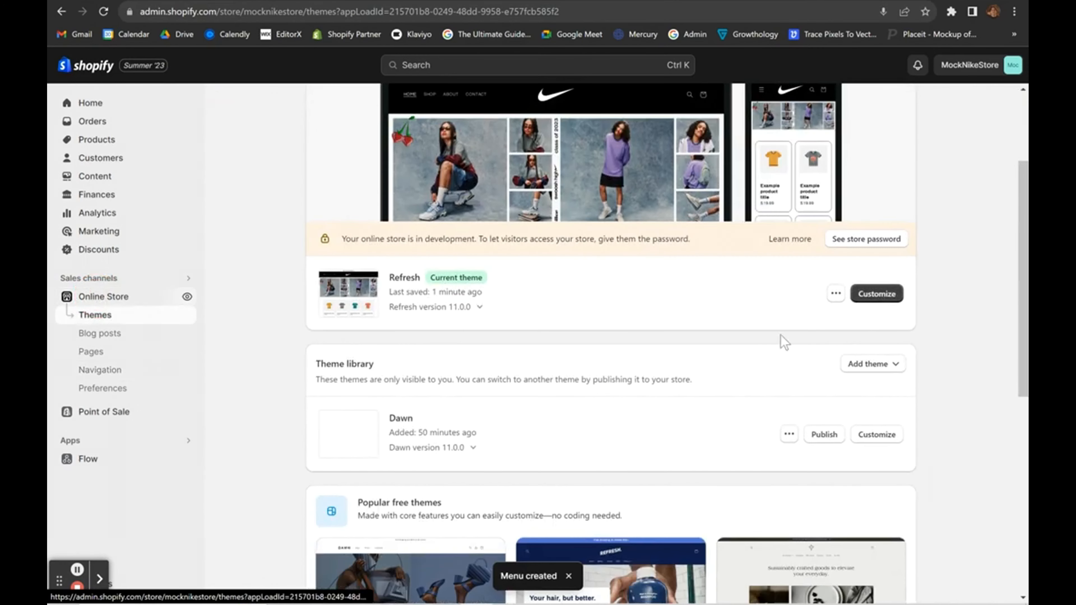
{"action": "left_click", "coordinate": [895, 294]}
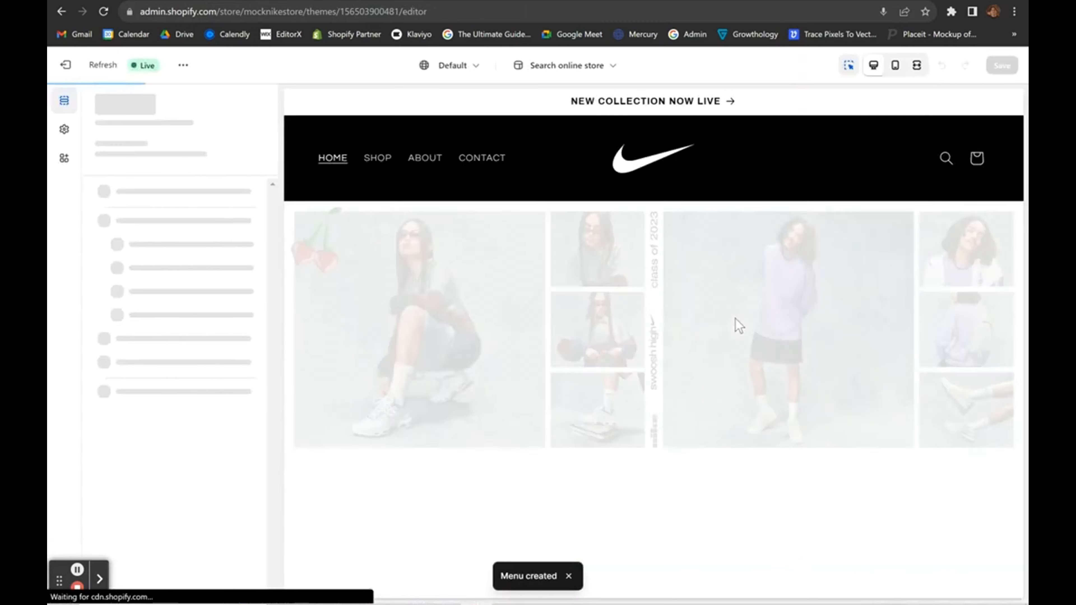
{"action": "scroll", "coordinate": [736, 324], "scroll_direction": "down", "scroll_amount": 15}
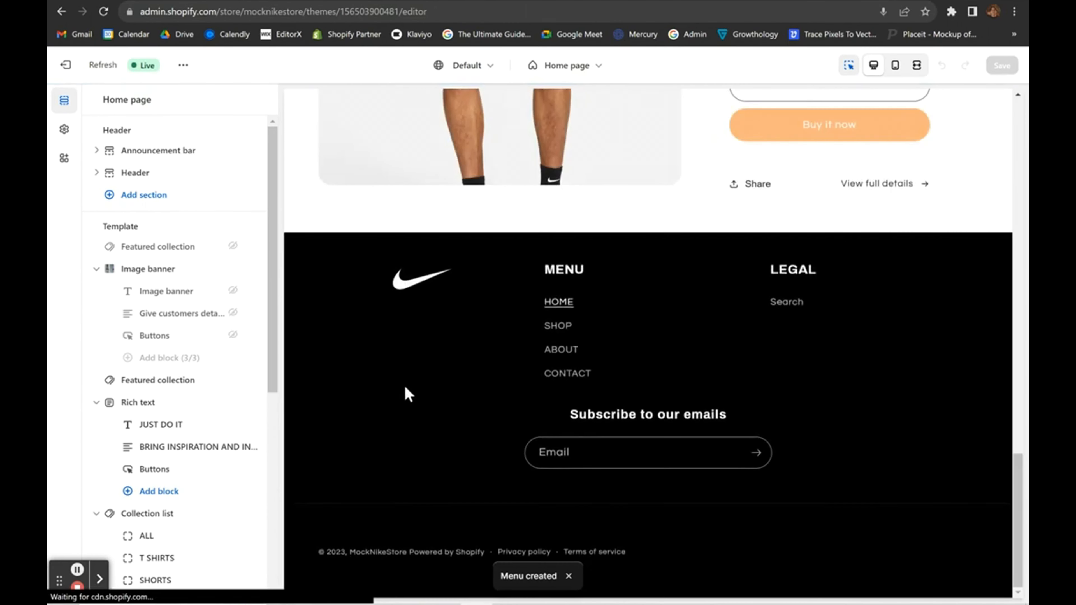
{"action": "left_click", "coordinate": [399, 402]}
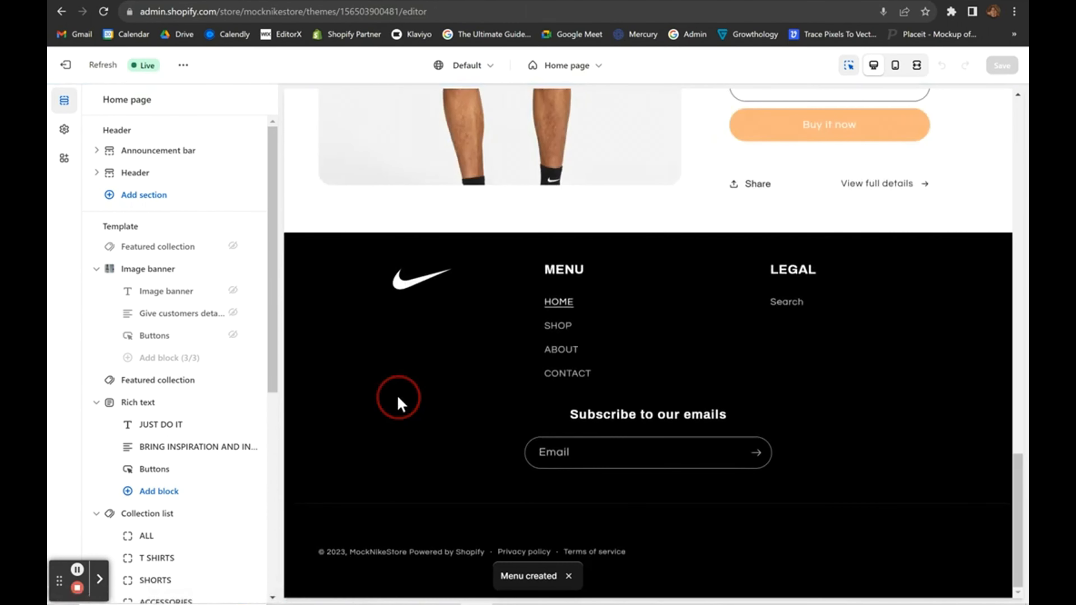
{"action": "left_click", "coordinate": [806, 309]}
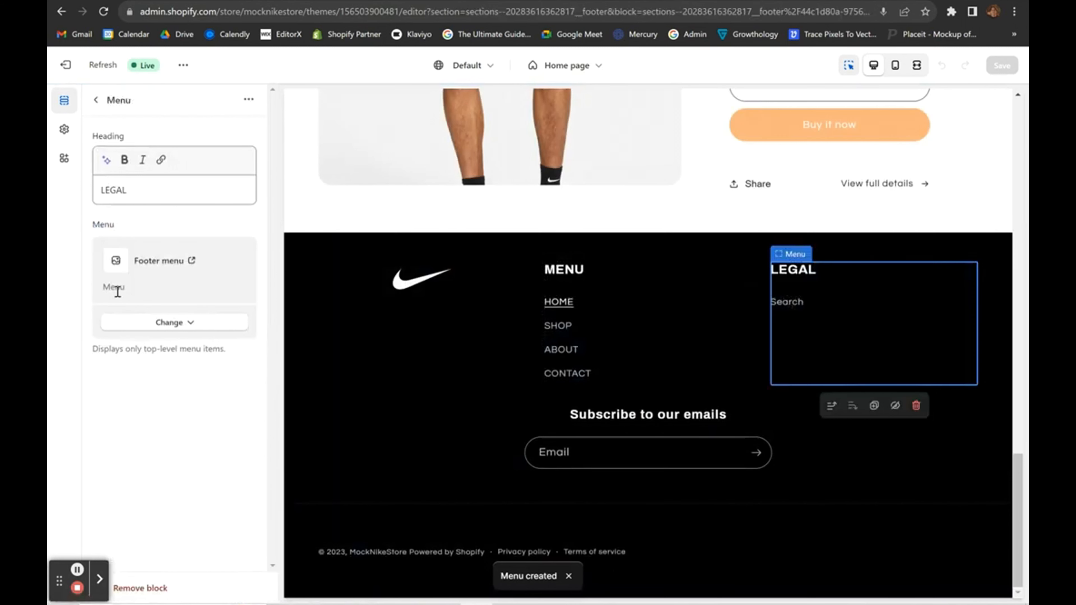
Switch the LEGAL column's menu to the new LEGAL menu and save the theme.
{"action": "left_click", "coordinate": [163, 322]}
{"action": "left_click", "coordinate": [171, 349]}
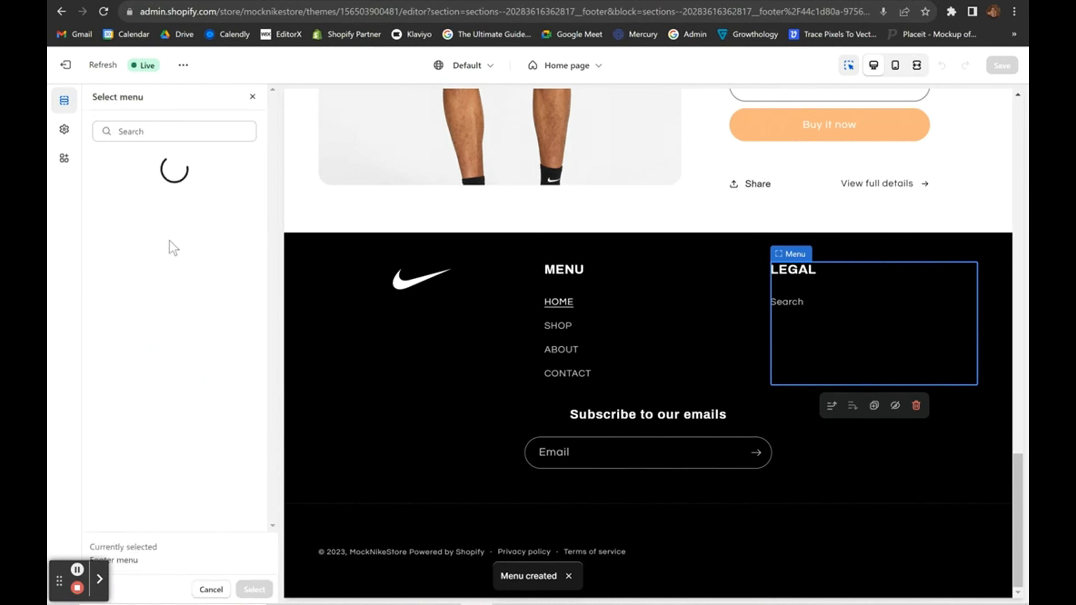
{"action": "left_click", "coordinate": [141, 245]}
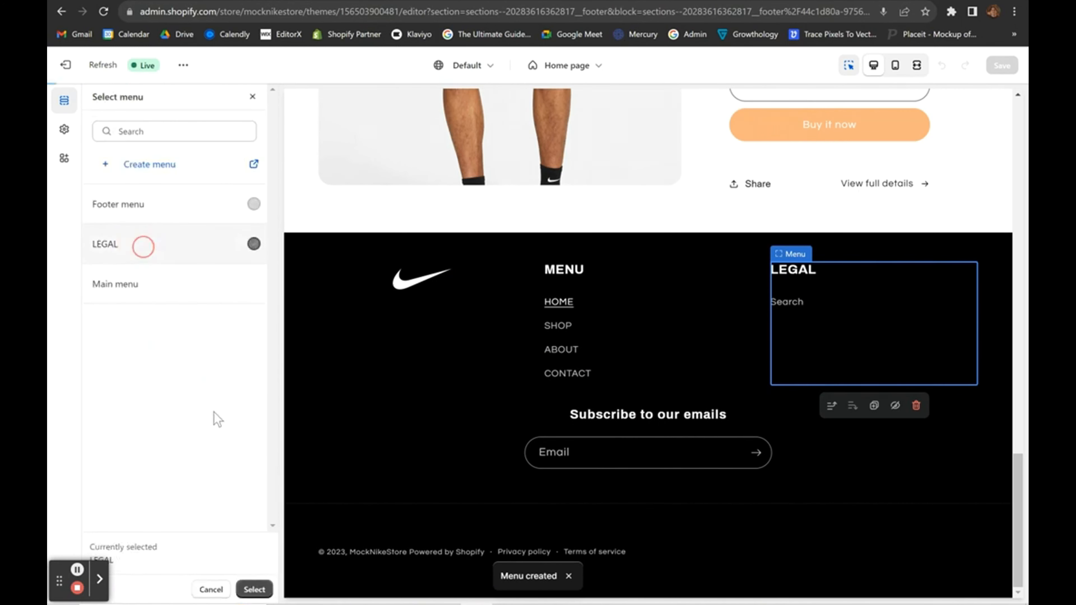
{"action": "left_click", "coordinate": [254, 589]}
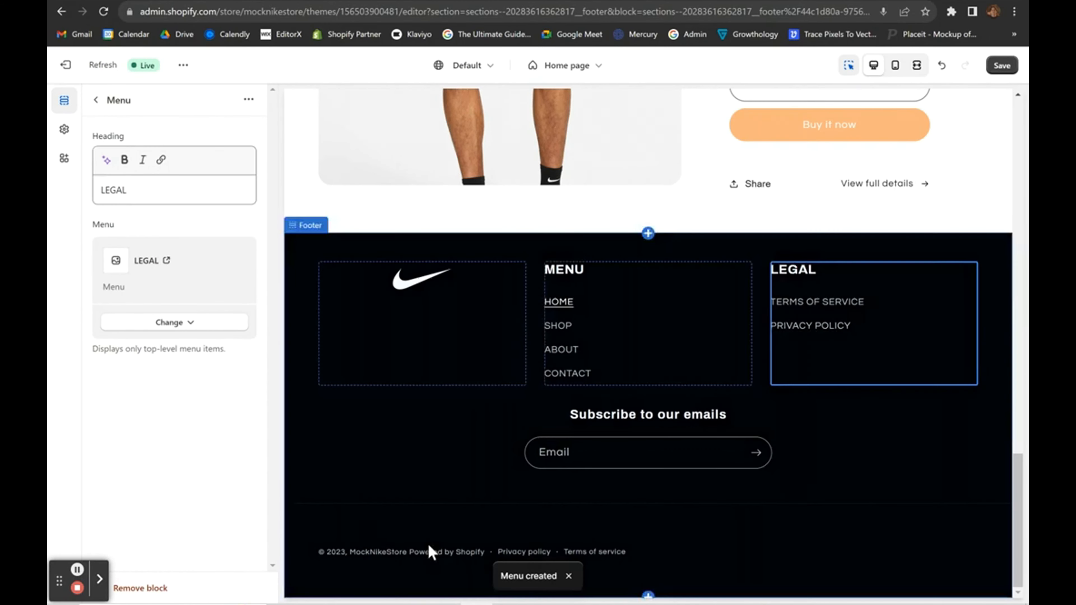
{"action": "scroll", "coordinate": [429, 546], "scroll_direction": "up", "scroll_amount": 3}
{"action": "scroll", "coordinate": [430, 546], "scroll_direction": "down", "scroll_amount": 1}
{"action": "scroll", "coordinate": [401, 508], "scroll_direction": "down", "scroll_amount": 3}
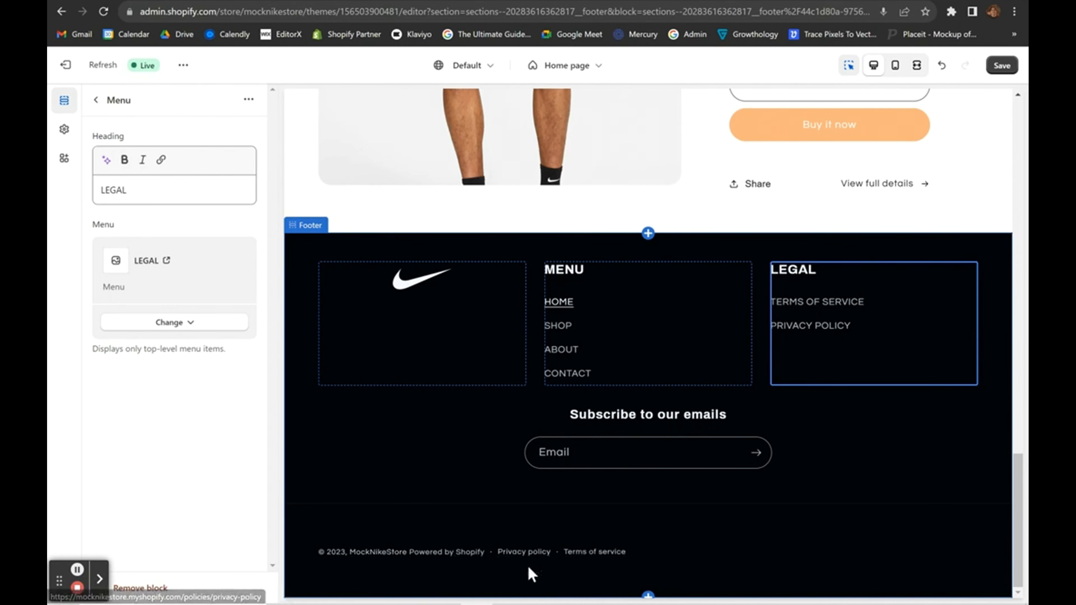
{"action": "left_click", "coordinate": [1002, 66]}
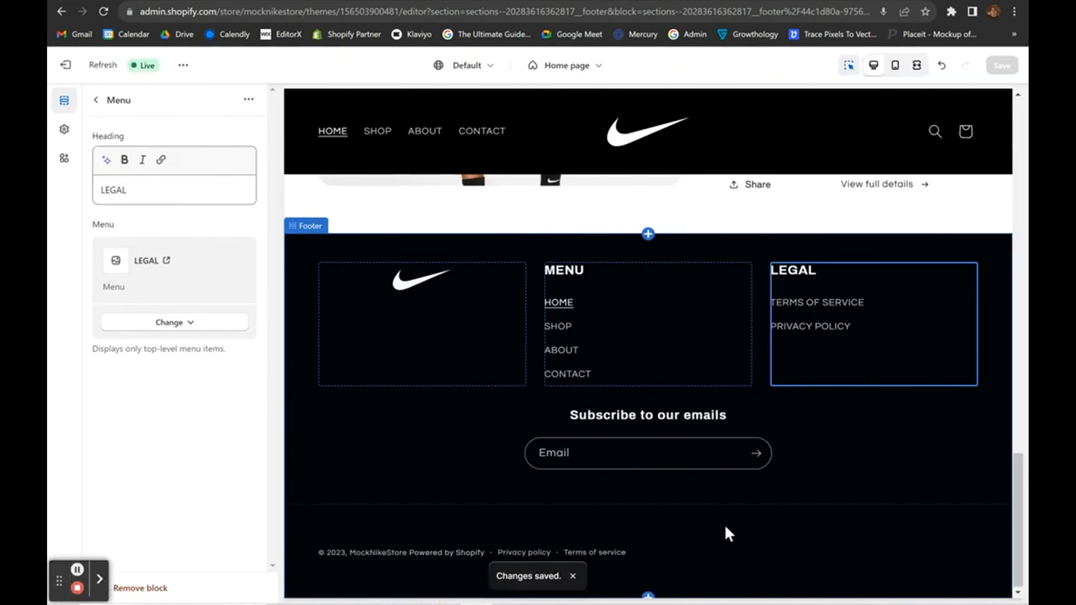
{"action": "scroll", "coordinate": [574, 365], "scroll_direction": "up", "scroll_amount": 5}
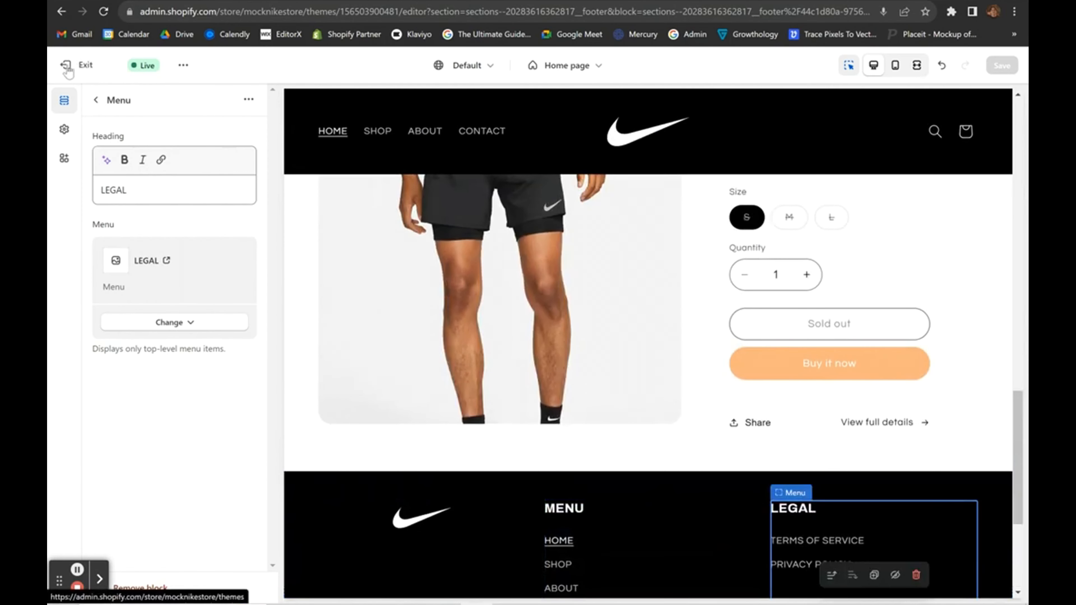
Leave the theme editor and open the Refresh theme's default content editor.
{"action": "left_click", "coordinate": [68, 68]}
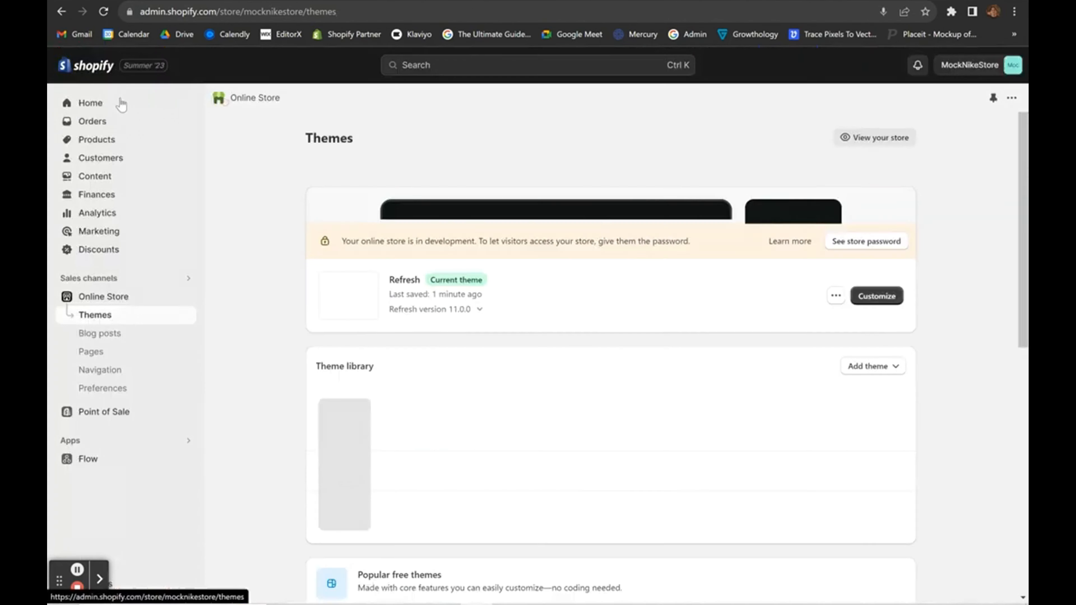
{"action": "scroll", "coordinate": [483, 380], "scroll_direction": "down", "scroll_amount": 3}
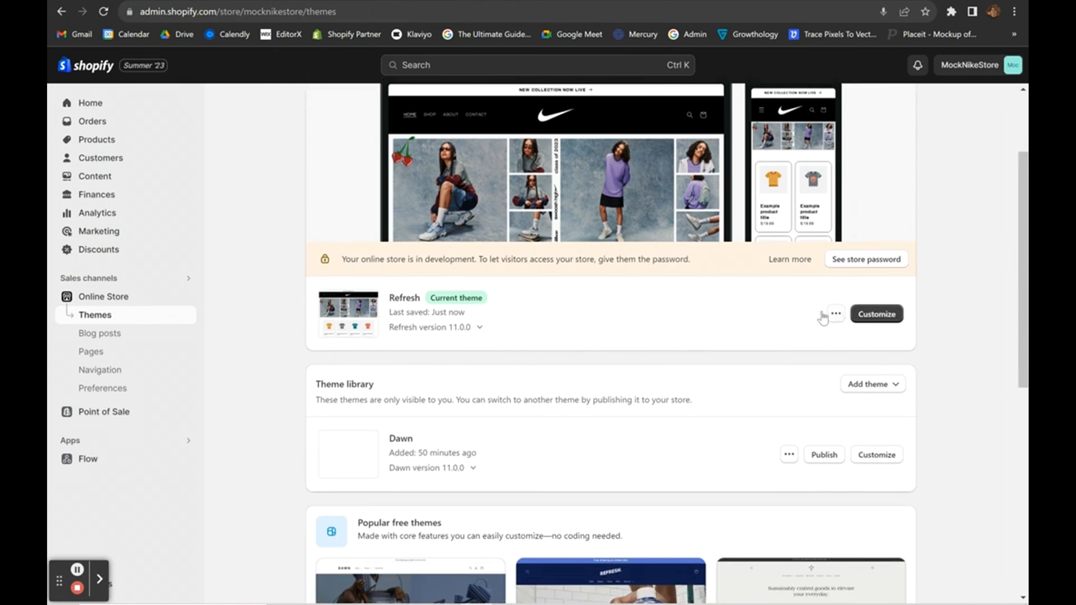
{"action": "scroll", "coordinate": [361, 308], "scroll_direction": "up", "scroll_amount": 2}
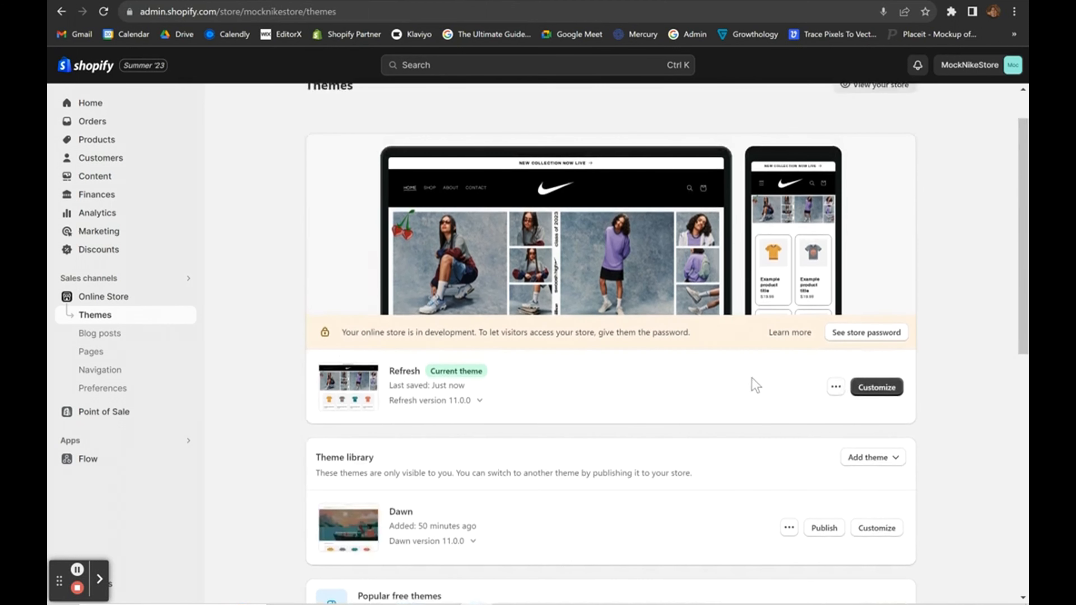
{"action": "left_click", "coordinate": [836, 392]}
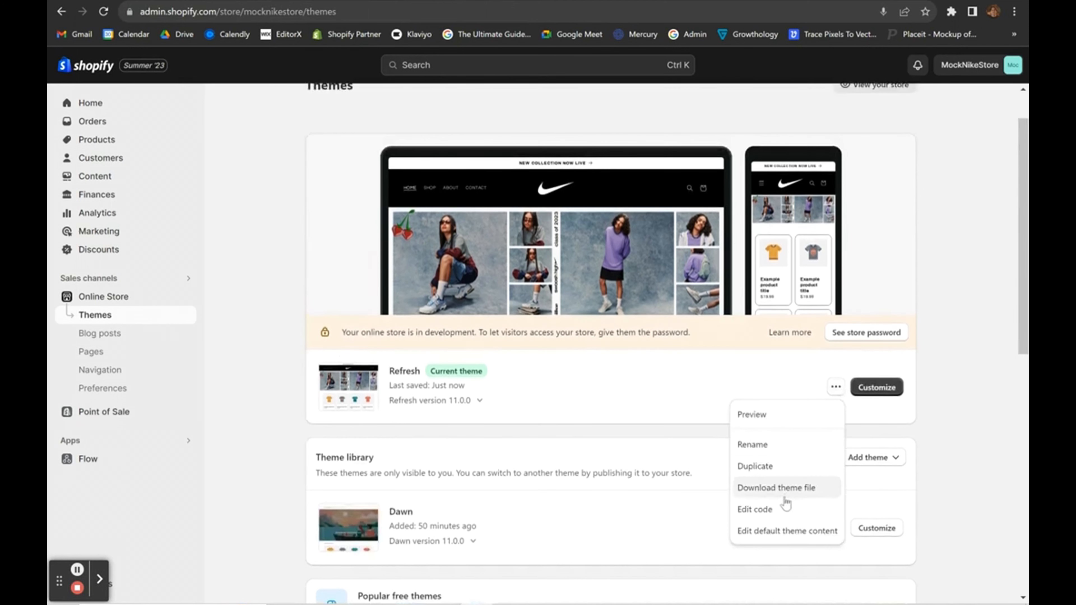
{"action": "left_click", "coordinate": [769, 541]}
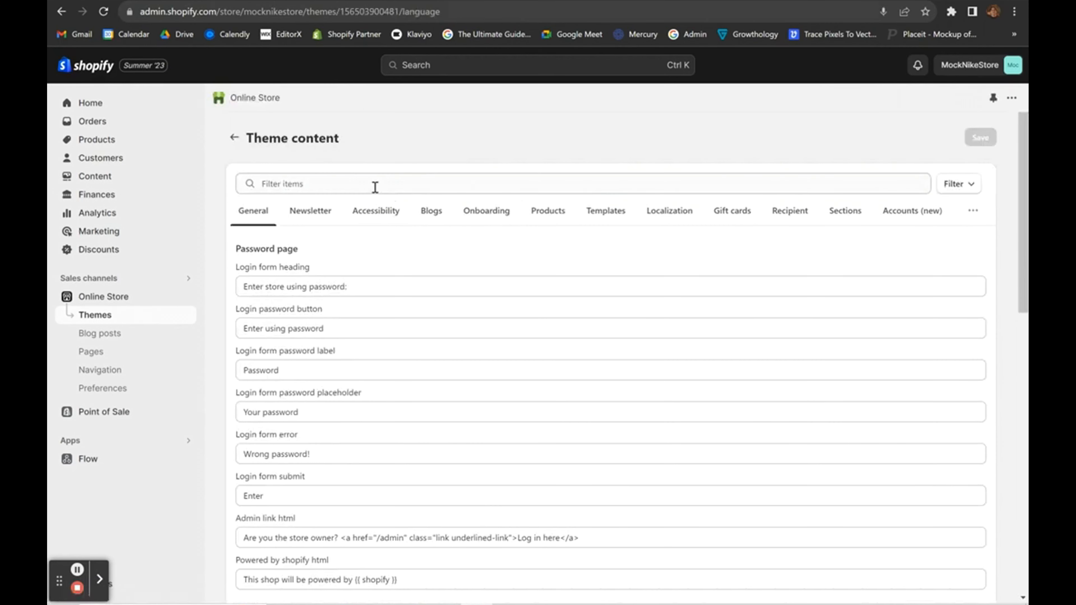
Filter for 'powered', empty the three powered-by texts, including Powered by Shopify, and save.
{"action": "left_click", "coordinate": [374, 187]}
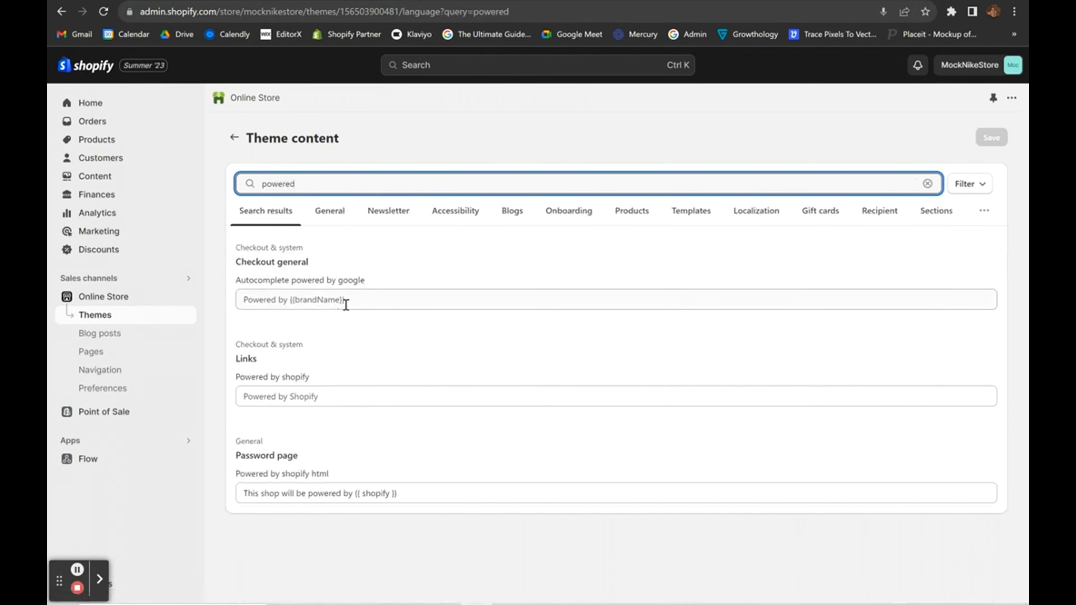
{"action": "left_click", "coordinate": [375, 303]}
{"action": "key", "text": "ctrl+a"}
{"action": "key", "text": "BackSpace"}
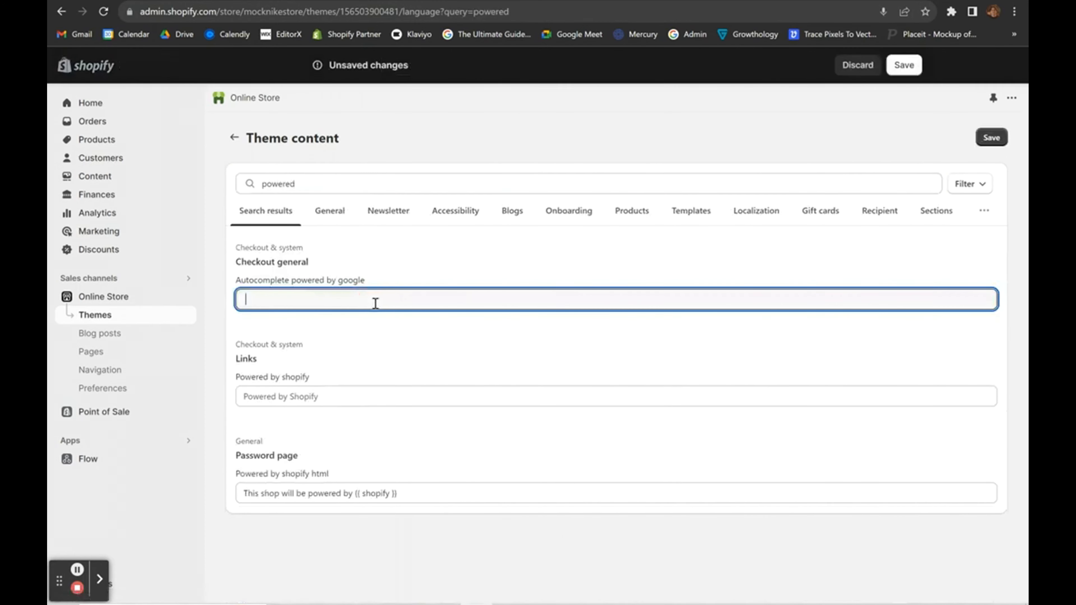
{"action": "left_click", "coordinate": [342, 400]}
{"action": "left_click", "coordinate": [414, 501]}
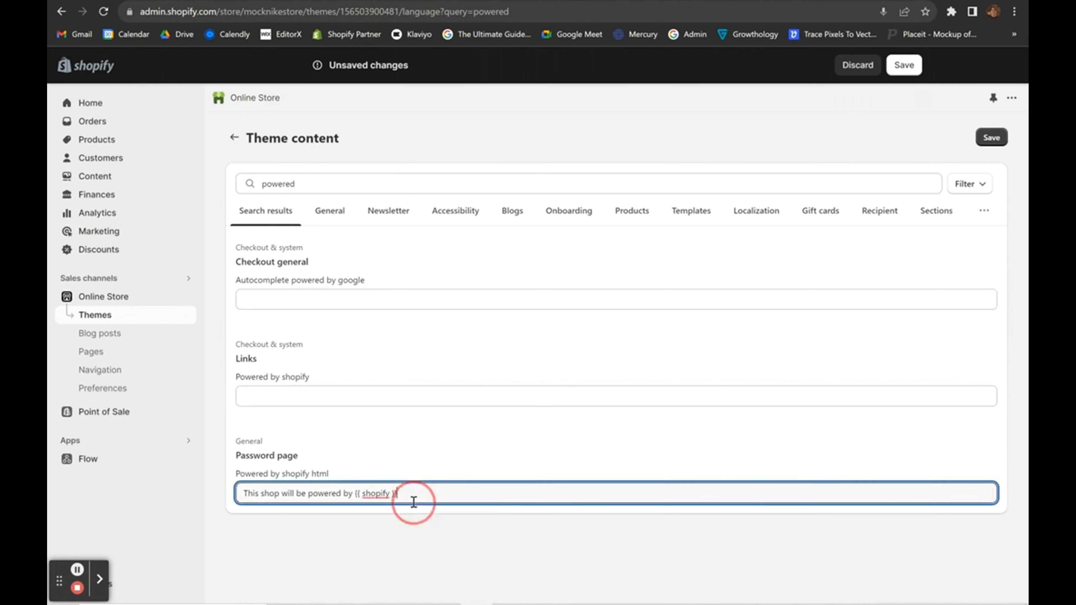
{"action": "key", "text": "ctrl+a"}
{"action": "key", "text": "BackSpace"}
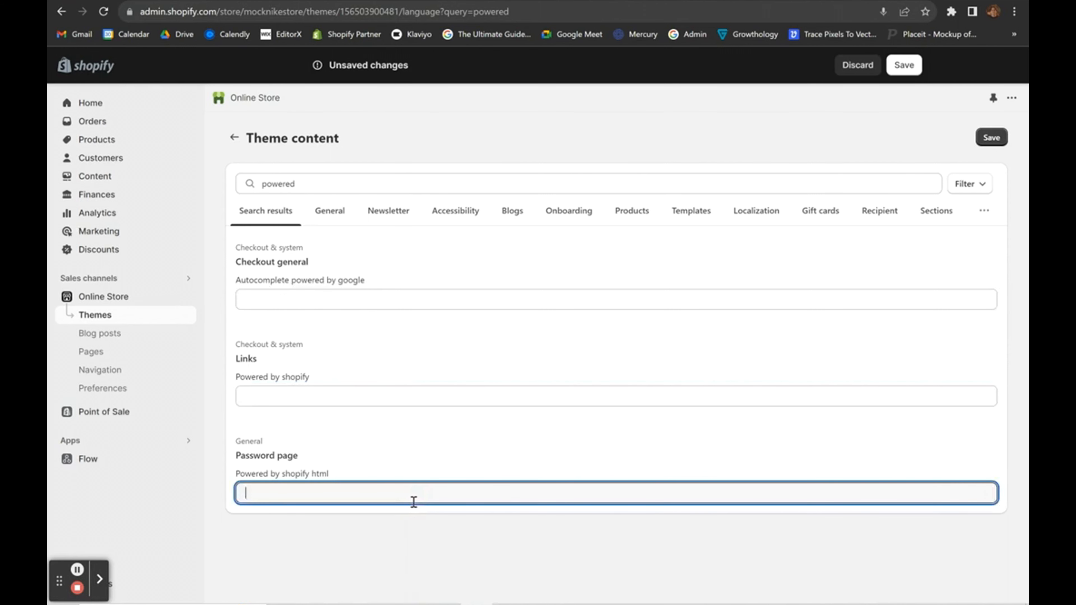
{"action": "left_click", "coordinate": [349, 422]}
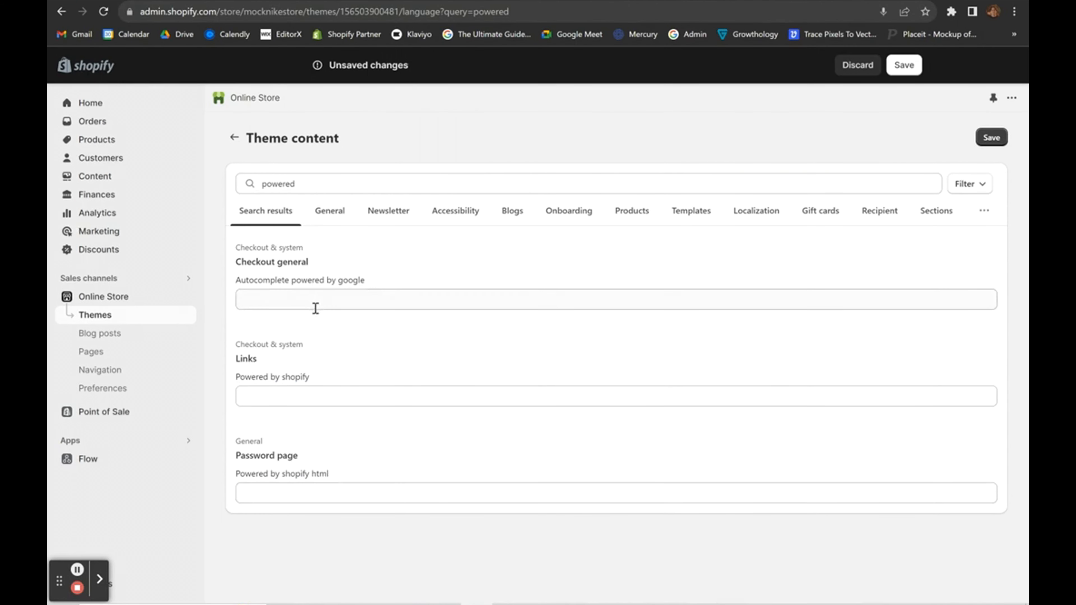
{"action": "left_click", "coordinate": [991, 138]}
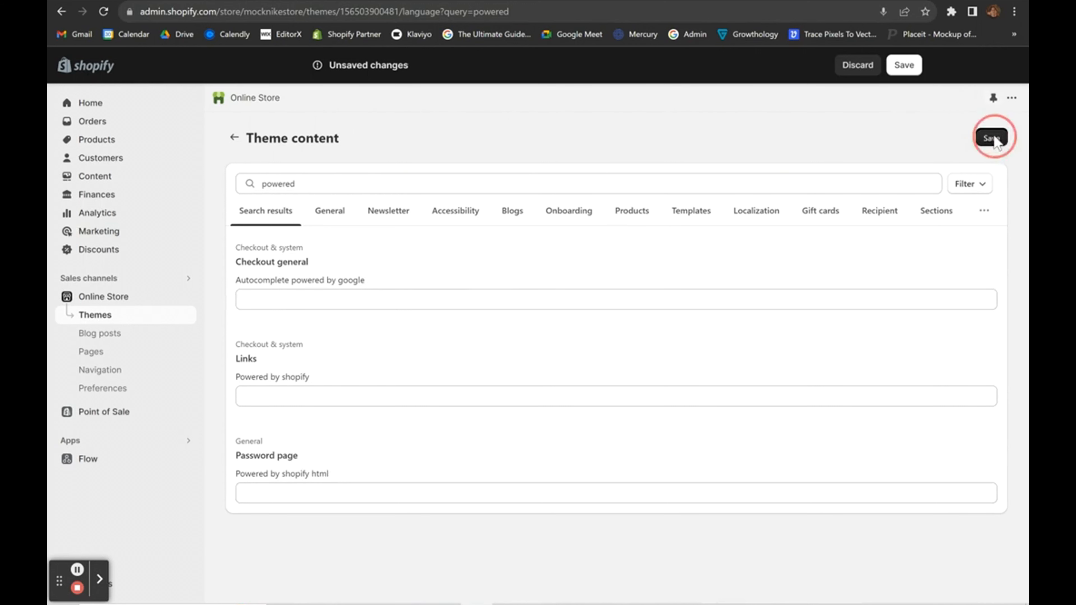
{"action": "left_click", "coordinate": [114, 300]}
Customize the current theme and inspect the footer's Add section list and LEGAL menu block.
{"action": "scroll", "coordinate": [730, 425], "scroll_direction": "down", "scroll_amount": 1}
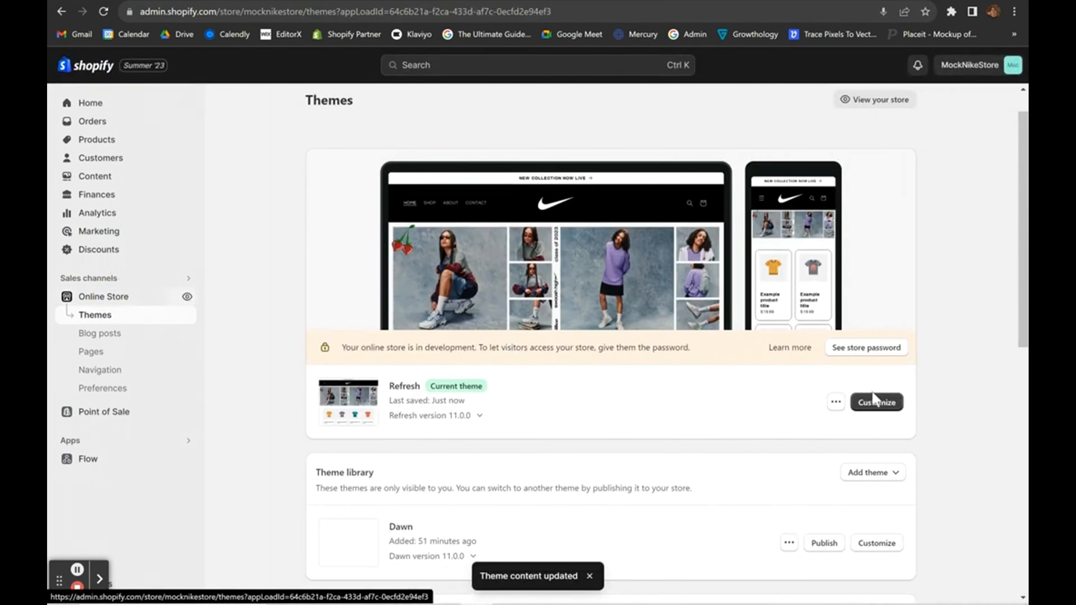
{"action": "left_click", "coordinate": [876, 402]}
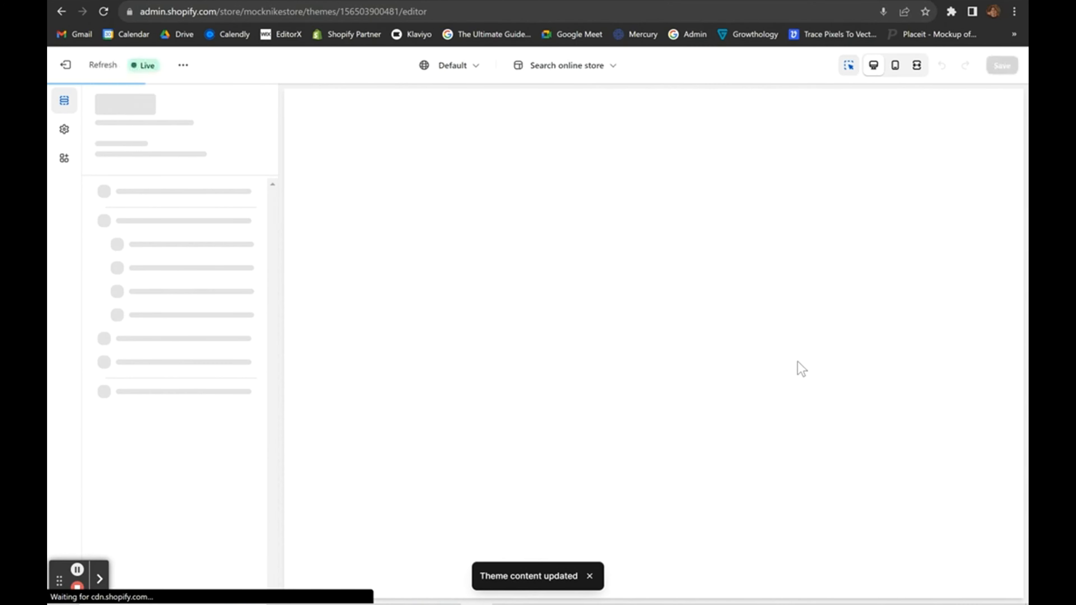
{"action": "scroll", "coordinate": [800, 368], "scroll_direction": "down", "scroll_amount": 15}
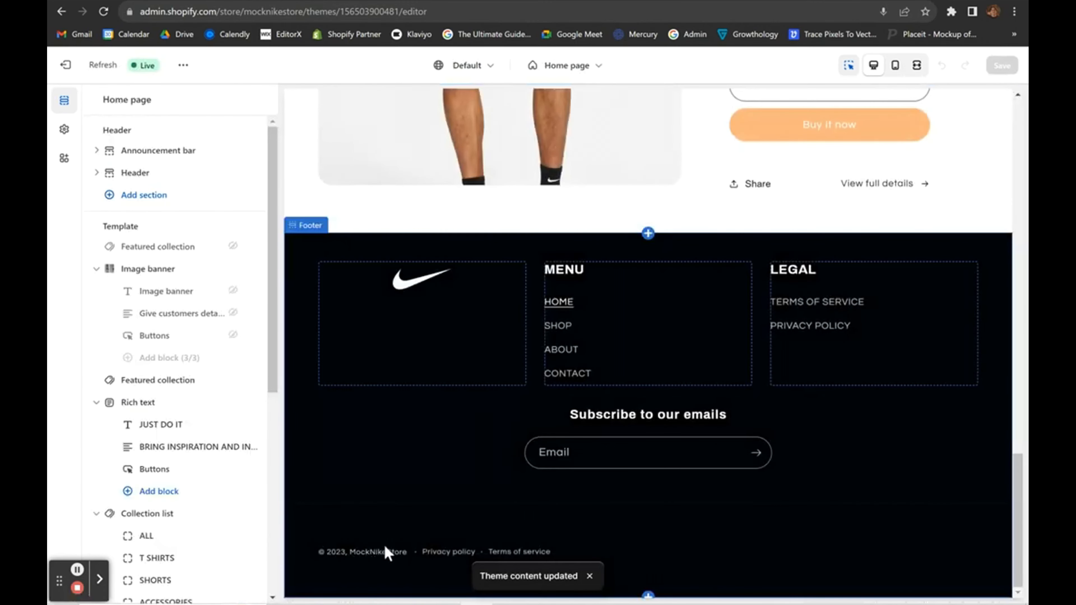
{"action": "scroll", "coordinate": [616, 436], "scroll_direction": "up", "scroll_amount": 5}
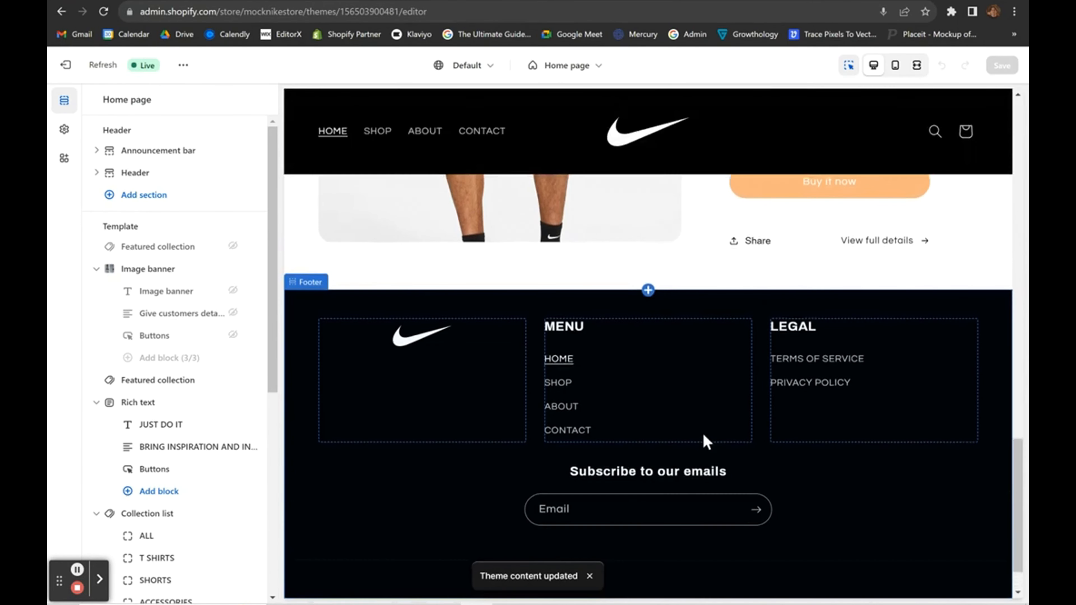
{"action": "scroll", "coordinate": [616, 437], "scroll_direction": "down", "scroll_amount": 5}
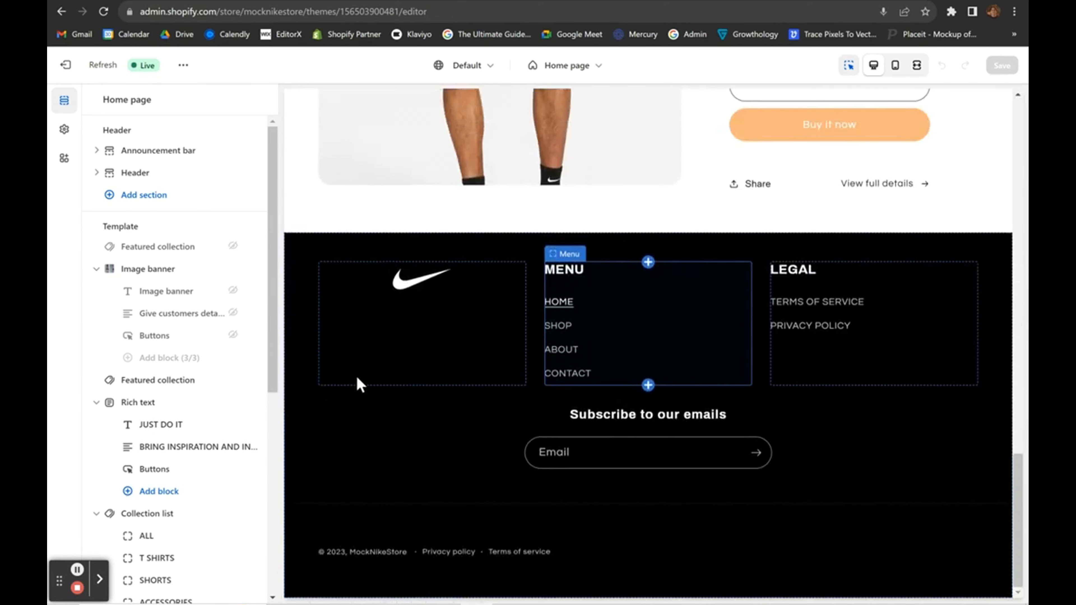
{"action": "scroll", "coordinate": [164, 559], "scroll_direction": "down", "scroll_amount": 8}
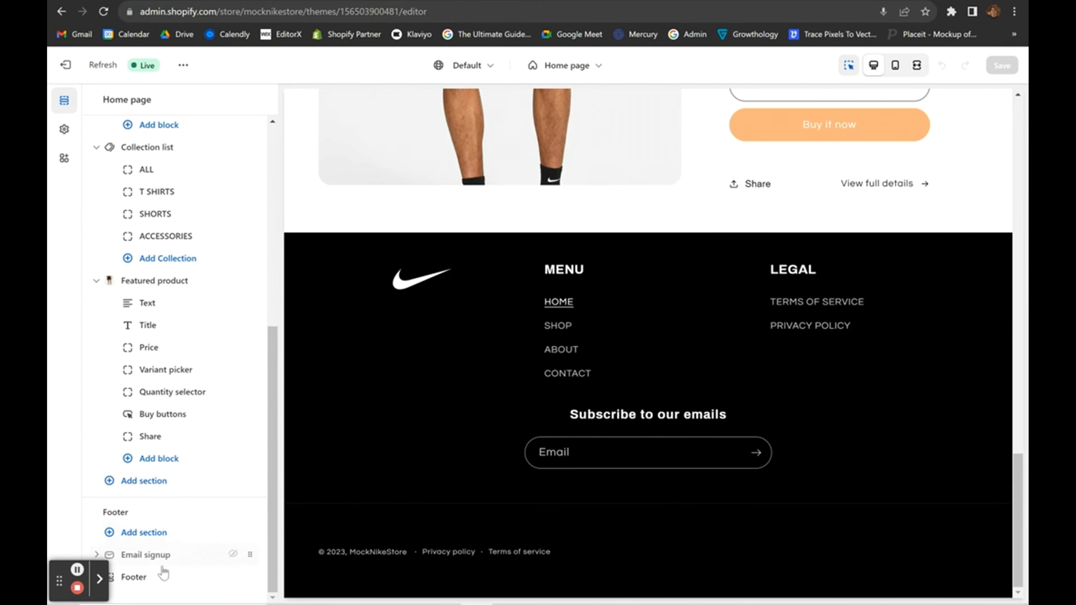
{"action": "left_click", "coordinate": [144, 532]}
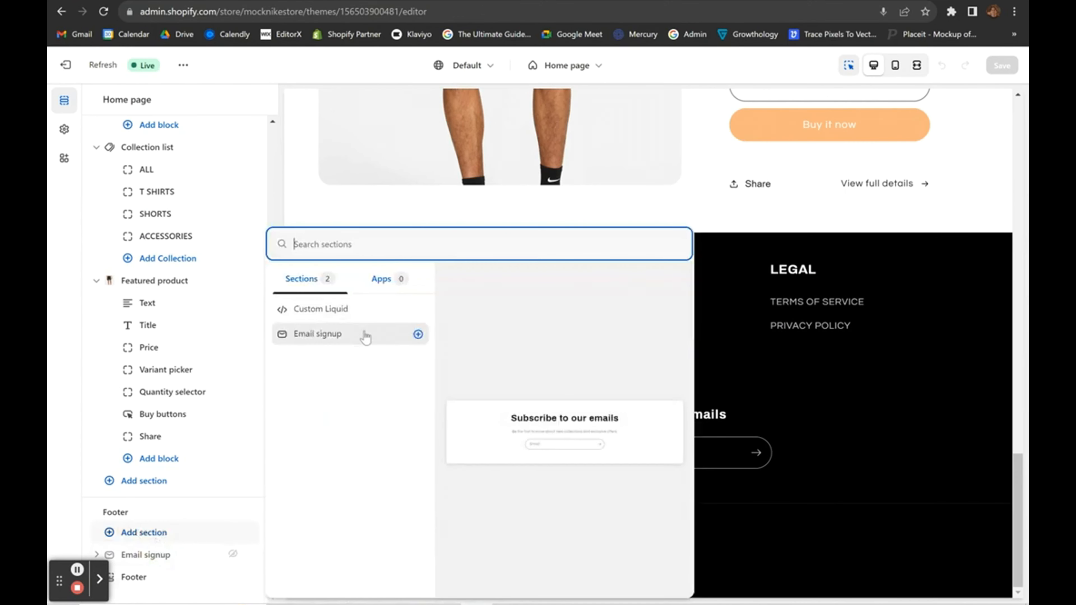
{"action": "left_click", "coordinate": [799, 375]}
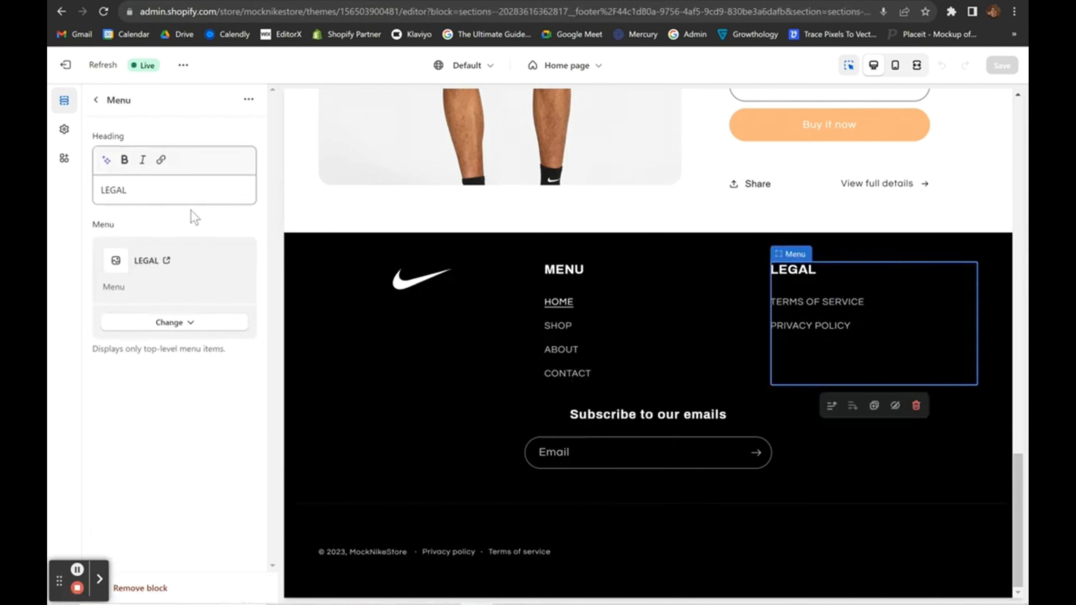
{"action": "left_click", "coordinate": [96, 100]}
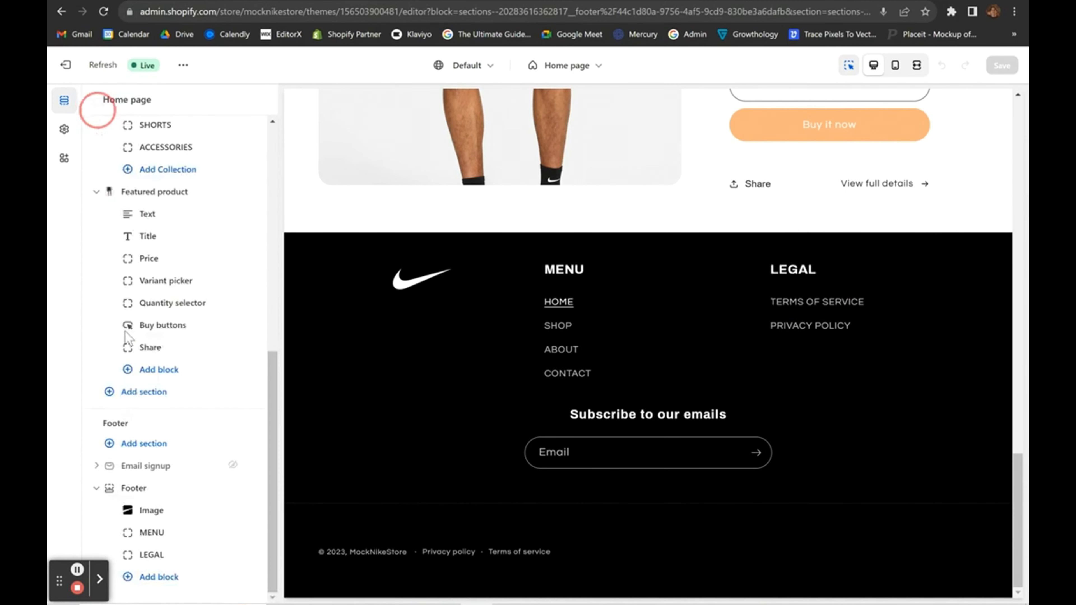
Dismiss the footer's Add block list and review the footer's Nike logo, MENU and LEGAL menus.
{"action": "left_click", "coordinate": [156, 584]}
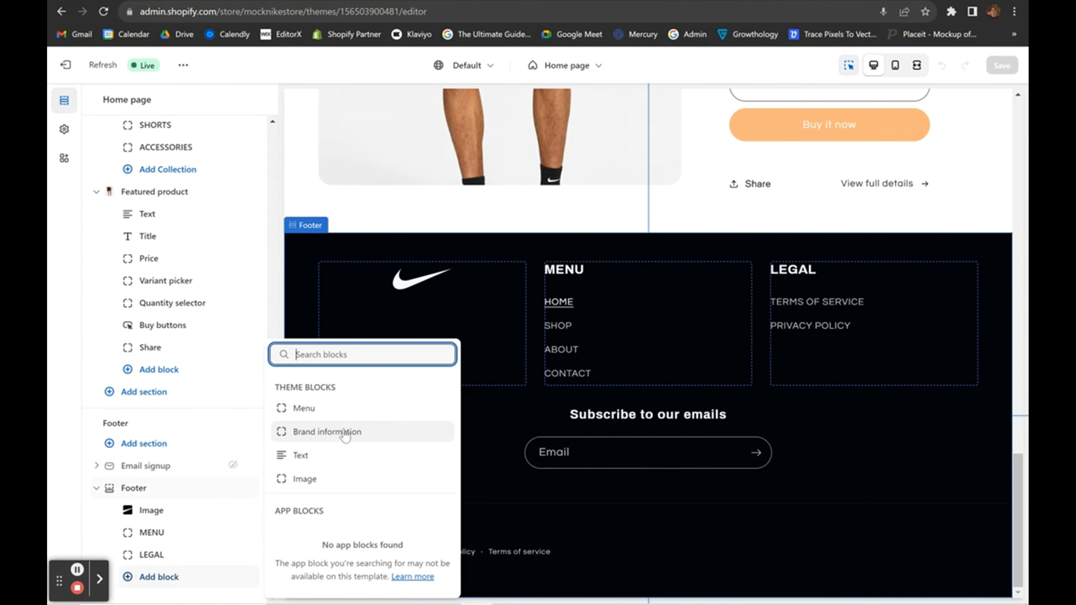
{"action": "left_click", "coordinate": [1024, 362]}
{"action": "scroll", "coordinate": [998, 373], "scroll_direction": "up", "scroll_amount": 4}
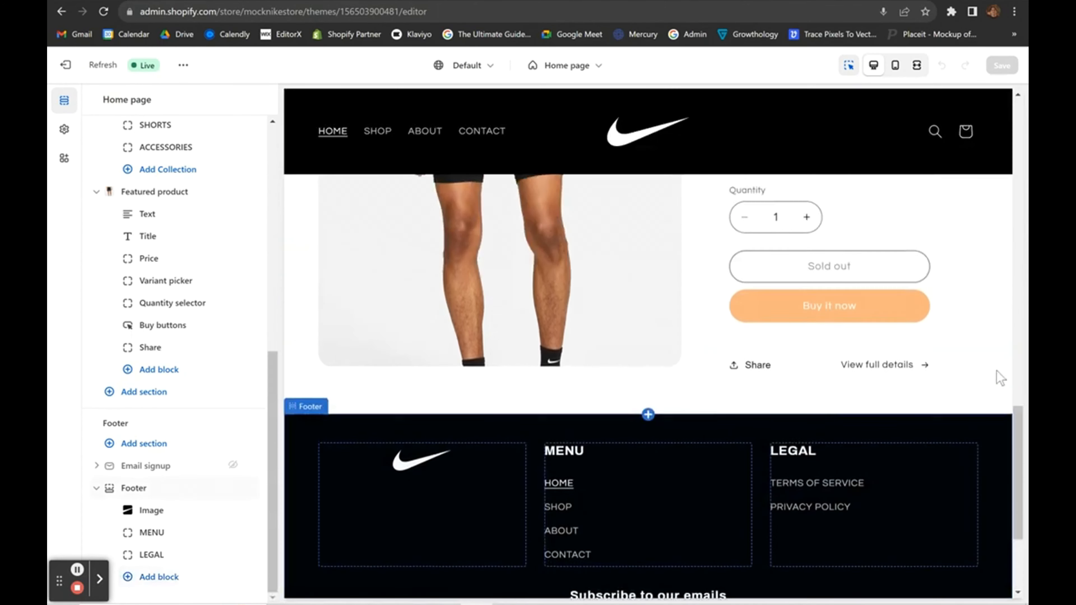
{"action": "scroll", "coordinate": [1000, 377], "scroll_direction": "up", "scroll_amount": 10}
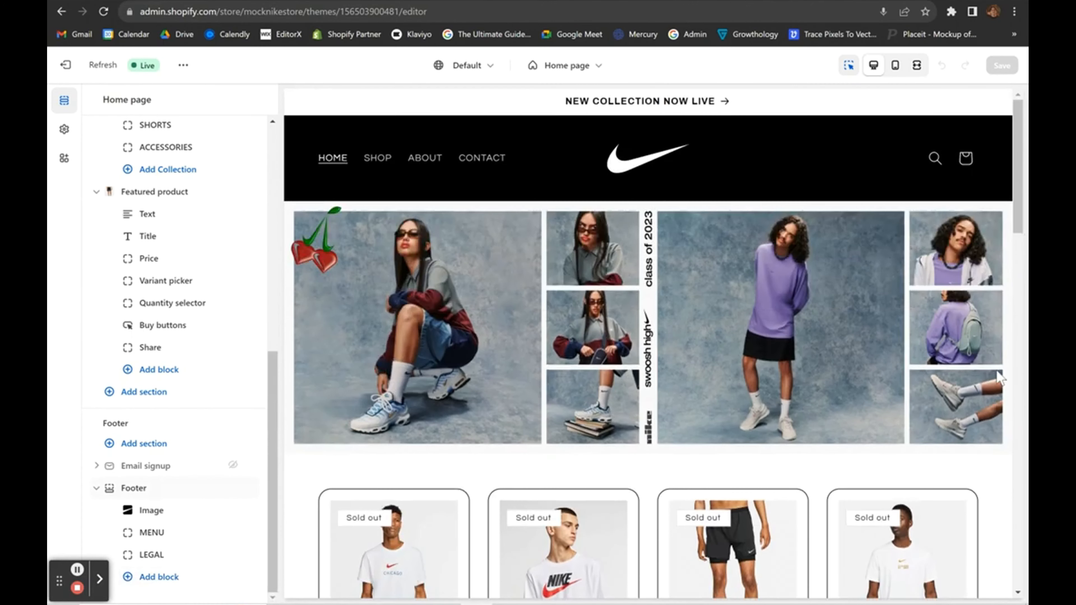
{"action": "scroll", "coordinate": [999, 377], "scroll_direction": "down", "scroll_amount": 10}
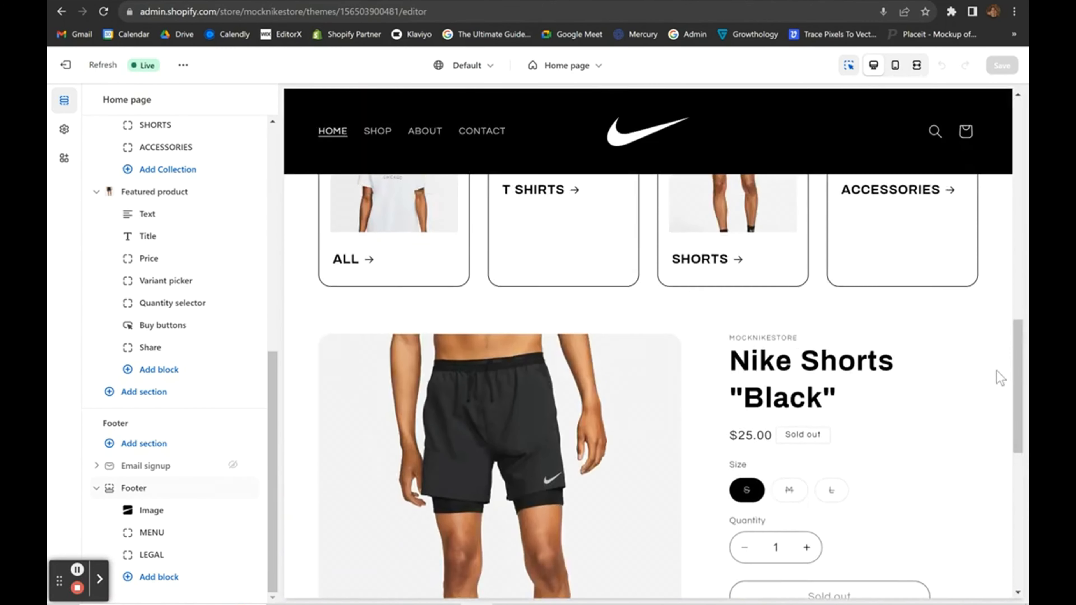
{"action": "scroll", "coordinate": [999, 377], "scroll_direction": "up", "scroll_amount": 3}
{"action": "scroll", "coordinate": [1000, 378], "scroll_direction": "down", "scroll_amount": 8}
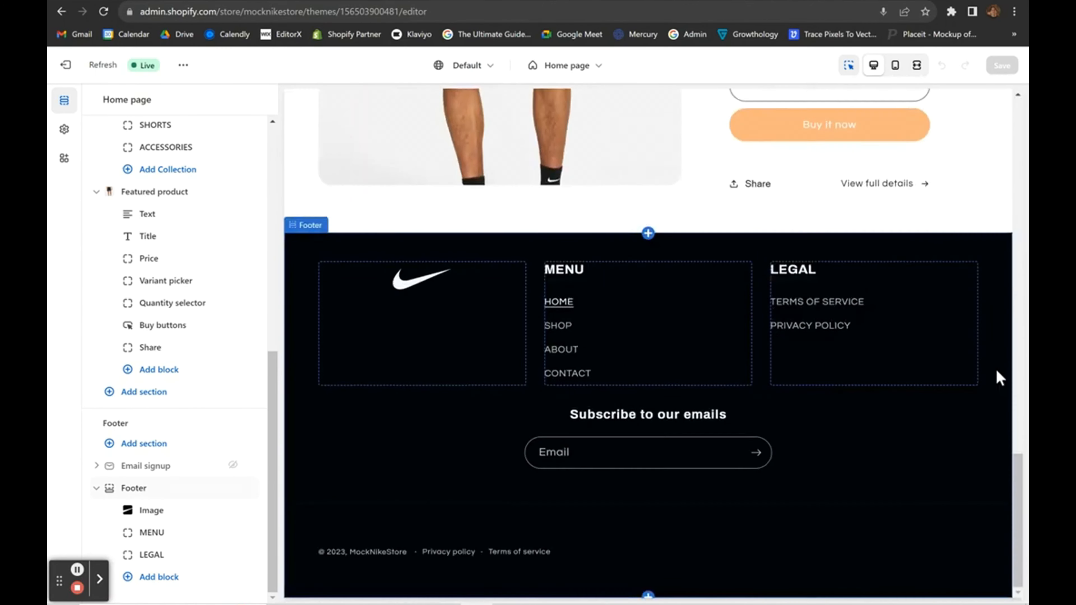
{"action": "scroll", "coordinate": [999, 377], "scroll_direction": "up", "scroll_amount": 5}
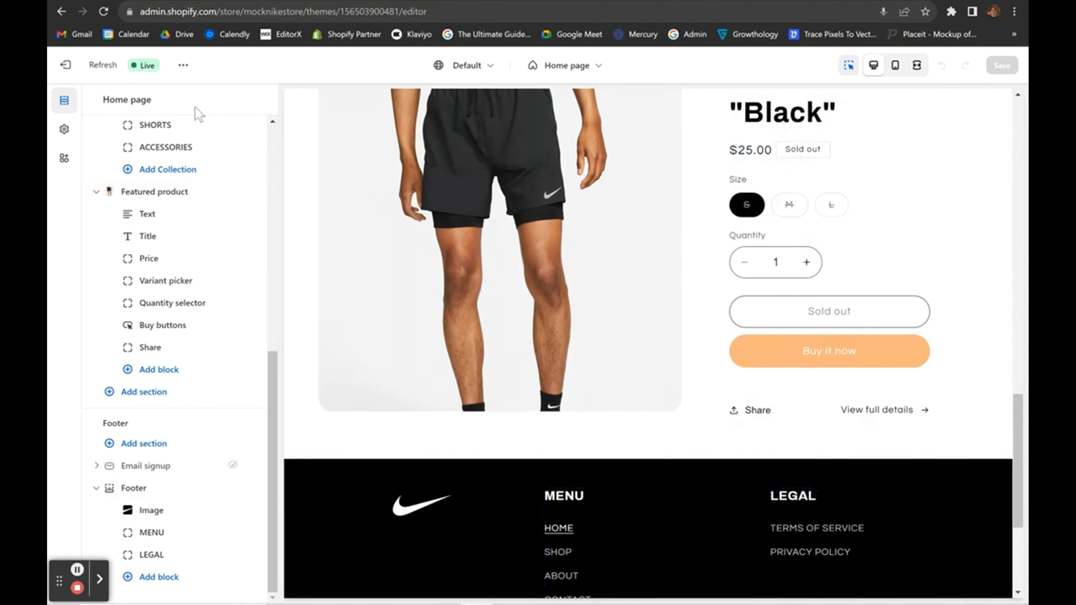
{"action": "scroll", "coordinate": [140, 210], "scroll_direction": "up", "scroll_amount": 5}
{"action": "scroll", "coordinate": [138, 208], "scroll_direction": "up", "scroll_amount": 4}
{"action": "scroll", "coordinate": [142, 399], "scroll_direction": "down", "scroll_amount": 8}
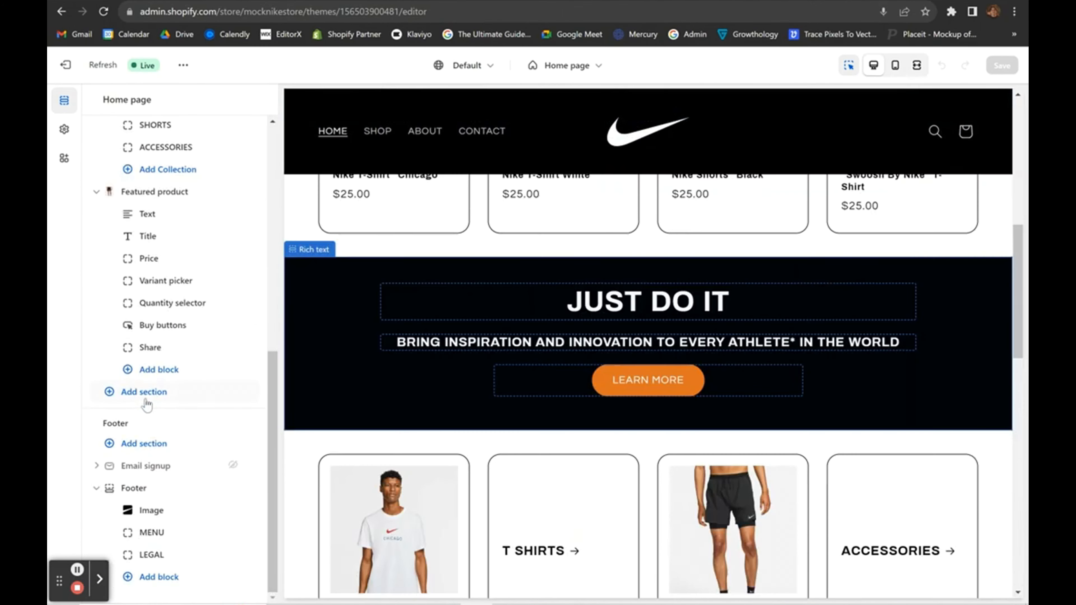
{"action": "scroll", "coordinate": [431, 475], "scroll_direction": "down", "scroll_amount": 5}
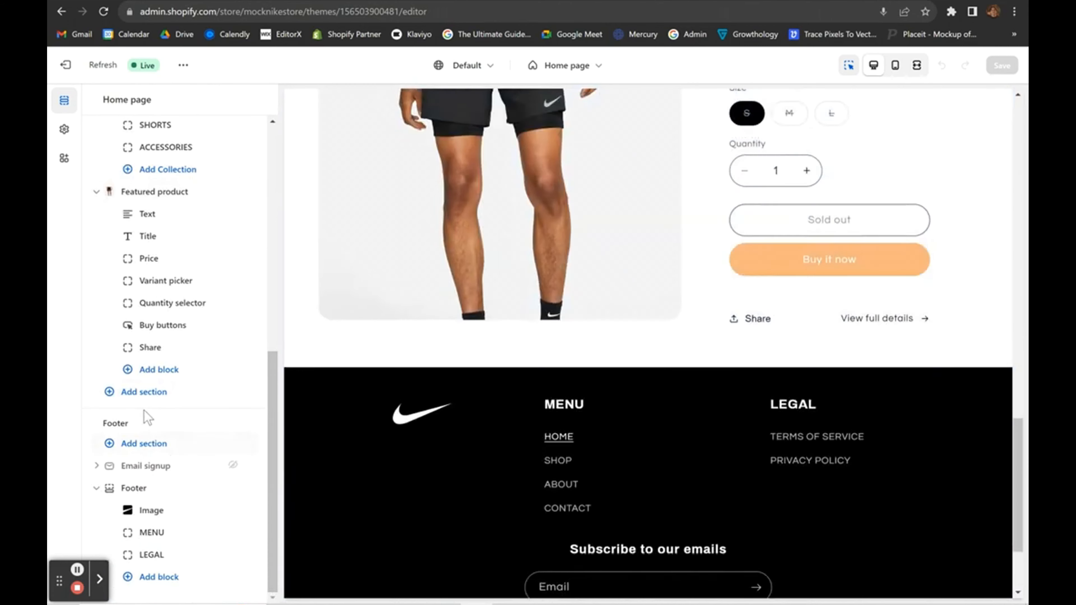
Add a Featured collection section of example products above the footer and clear its heading text.
{"action": "left_click", "coordinate": [126, 395]}
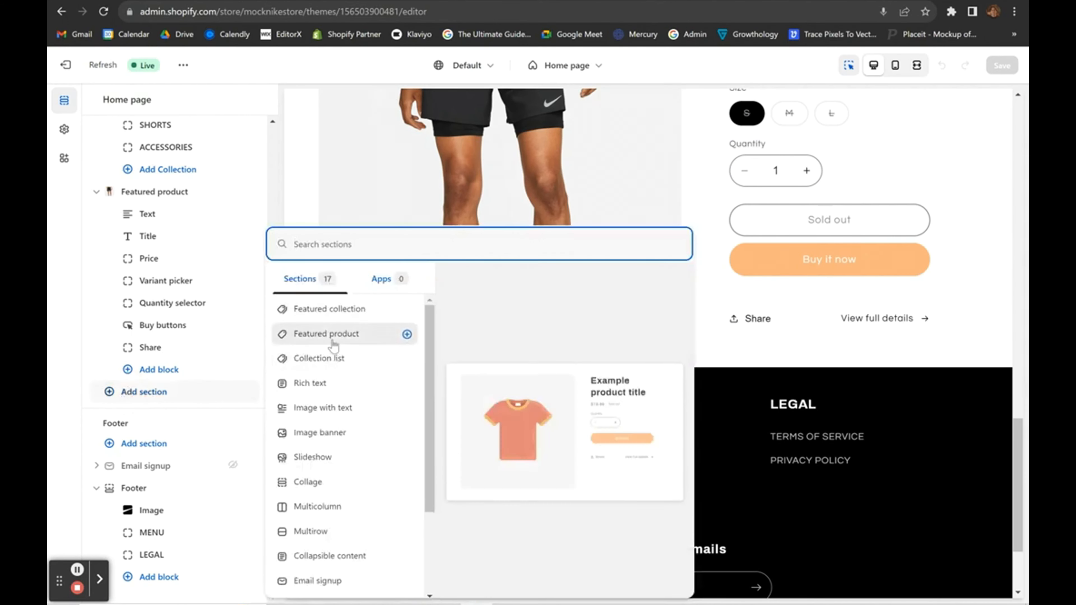
{"action": "left_click", "coordinate": [328, 311]}
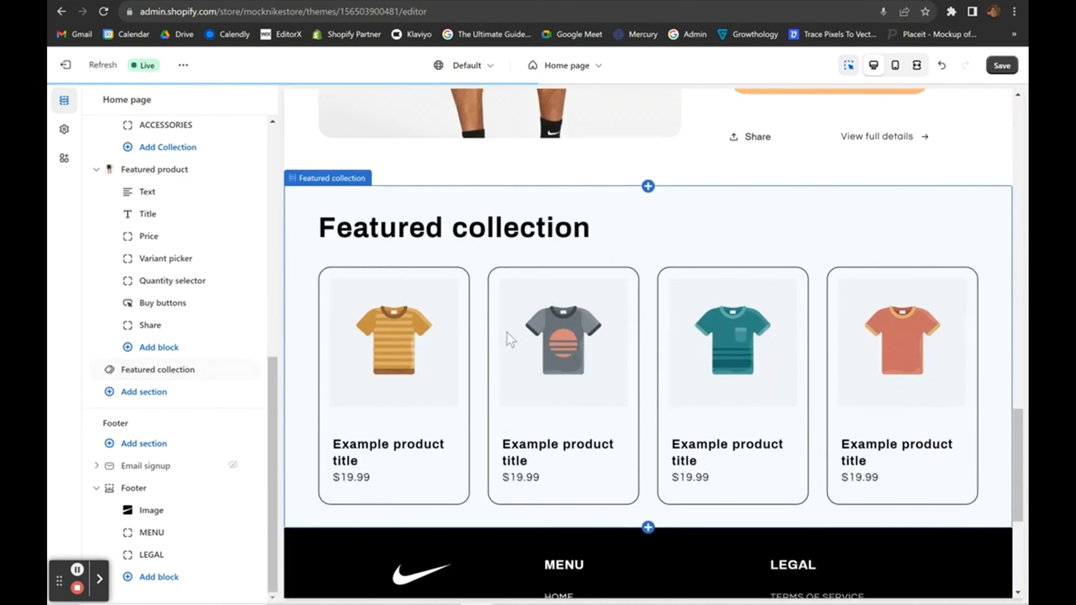
{"action": "left_click", "coordinate": [383, 204]}
{"action": "triple_click", "coordinate": [187, 188]}
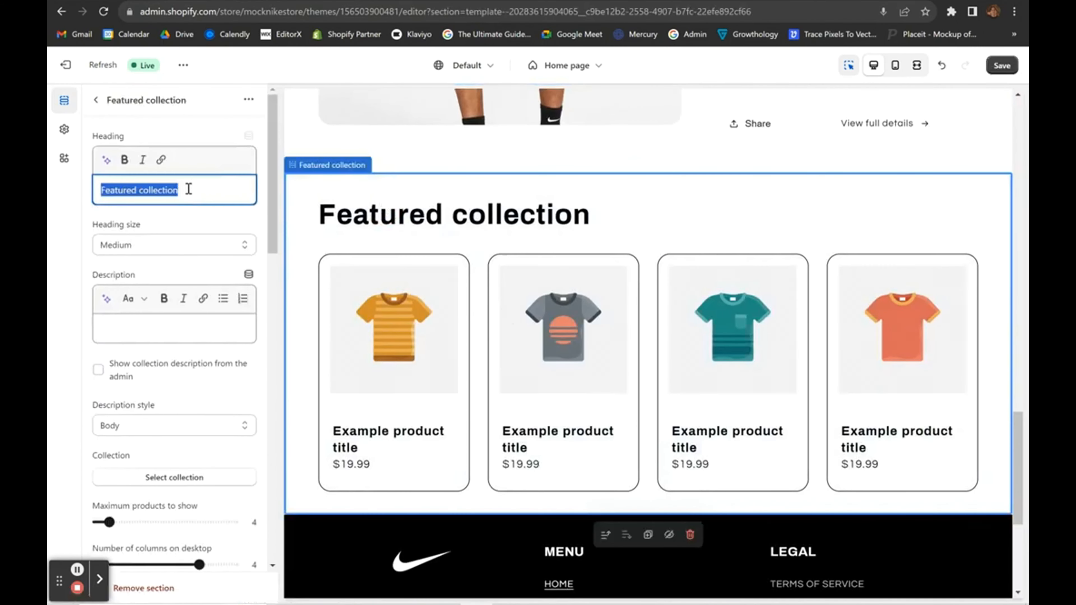
{"action": "key", "text": "BackSpace"}
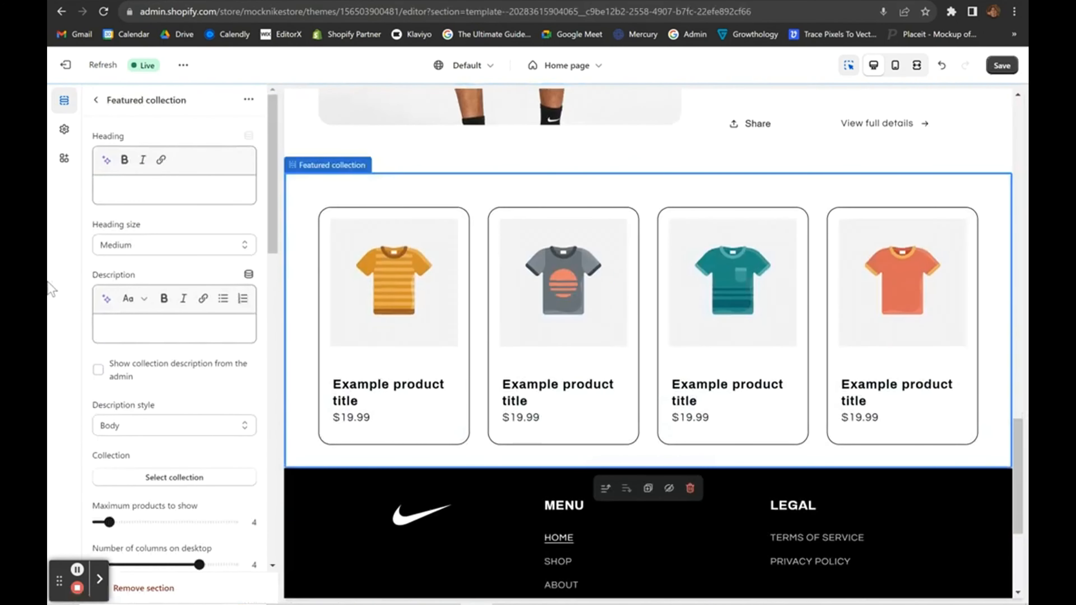
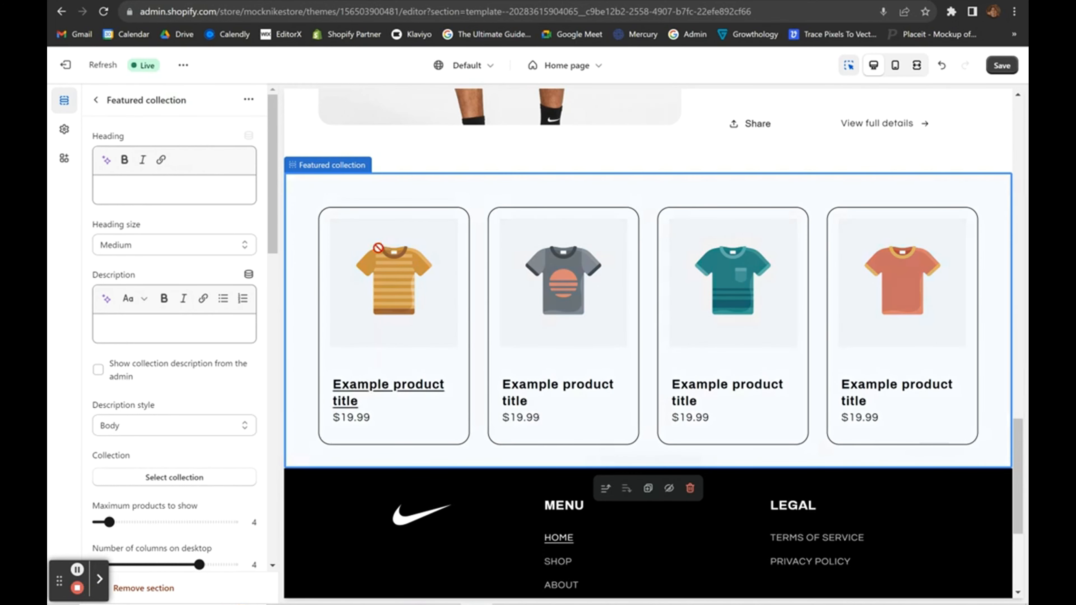
Point the featured collection at T SHIRTS after previewing SHORTS, showing three $25.00 Nike T-shirts.
{"action": "left_click", "coordinate": [1021, 278]}
{"action": "scroll", "coordinate": [875, 419], "scroll_direction": "down", "scroll_amount": 5}
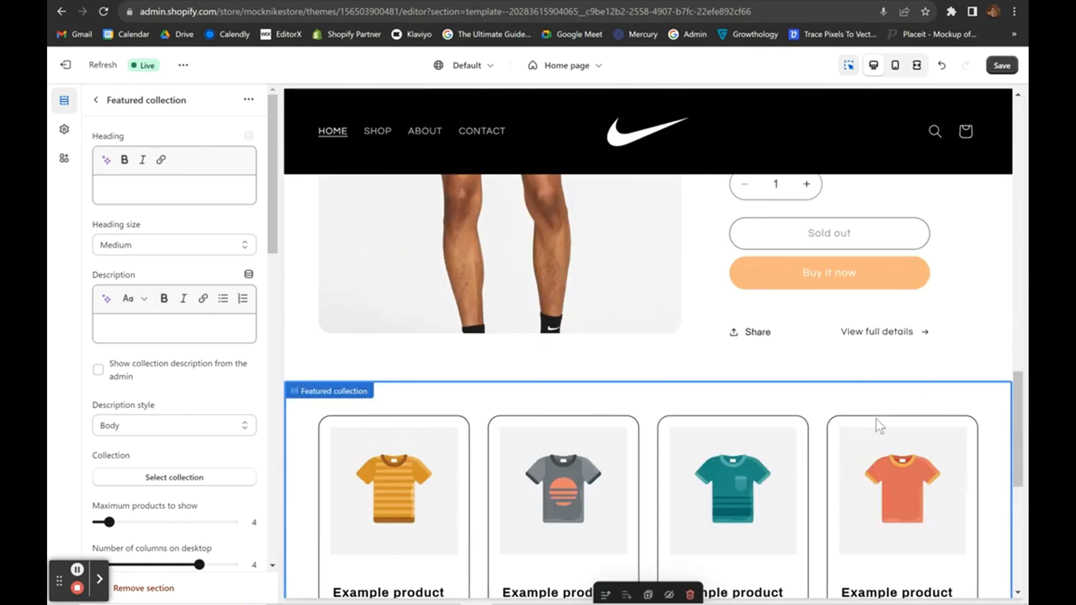
{"action": "scroll", "coordinate": [879, 426], "scroll_direction": "down", "scroll_amount": 8}
{"action": "scroll", "coordinate": [612, 306], "scroll_direction": "up", "scroll_amount": 4}
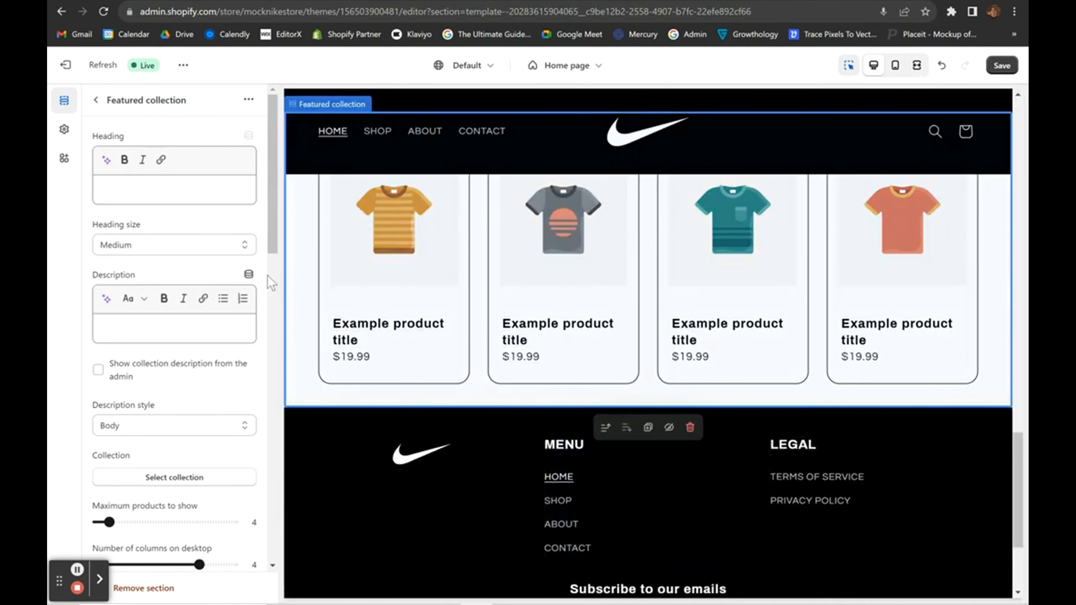
{"action": "scroll", "coordinate": [217, 324], "scroll_direction": "down", "scroll_amount": 3}
{"action": "left_click", "coordinate": [168, 345]}
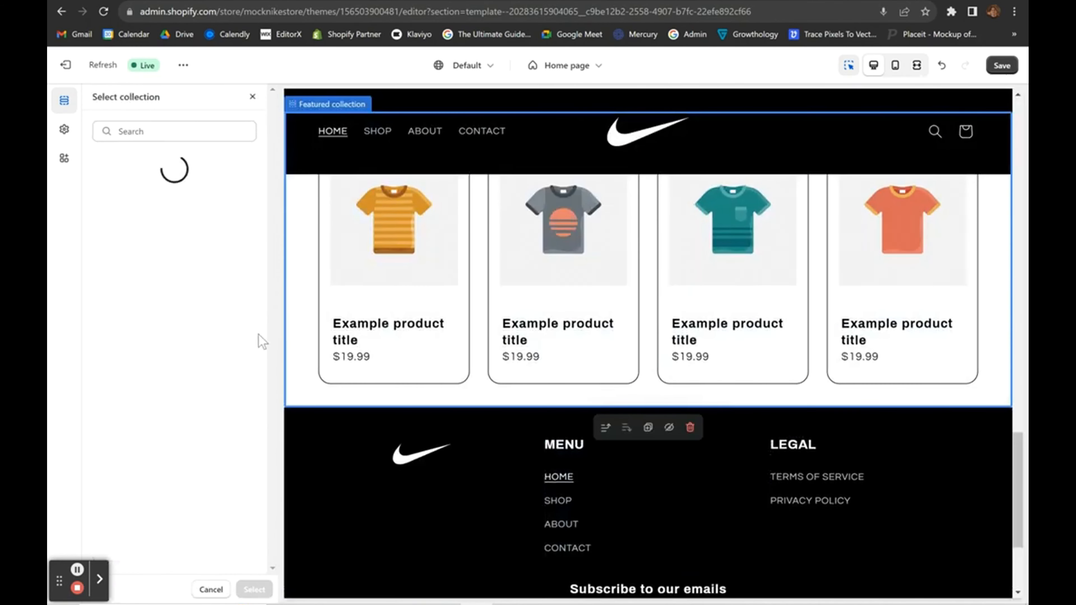
{"action": "left_click", "coordinate": [157, 324]}
{"action": "left_click", "coordinate": [158, 362]}
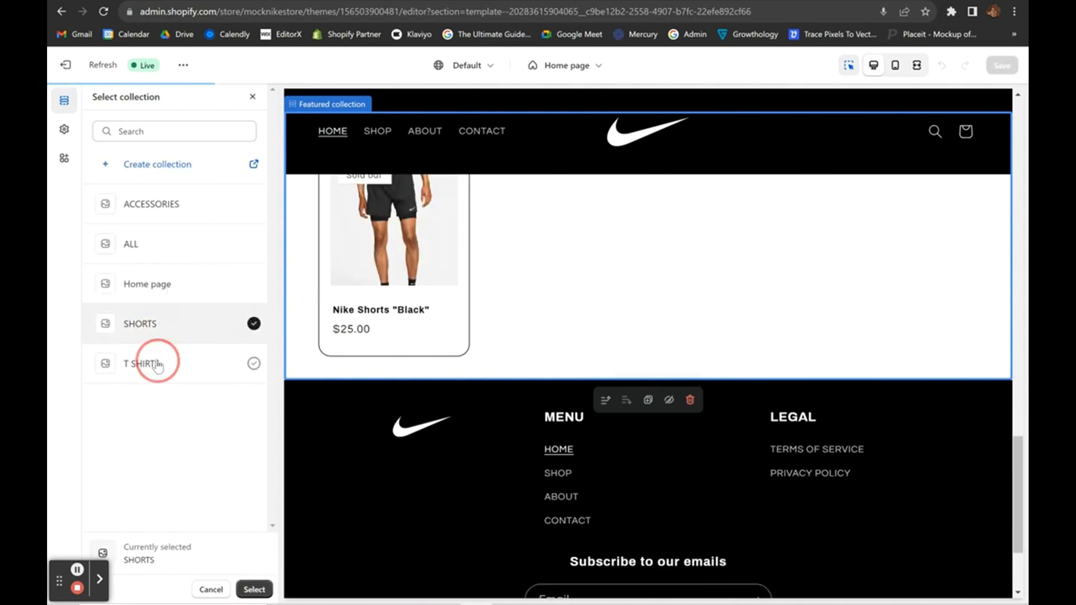
{"action": "left_click", "coordinate": [155, 324]}
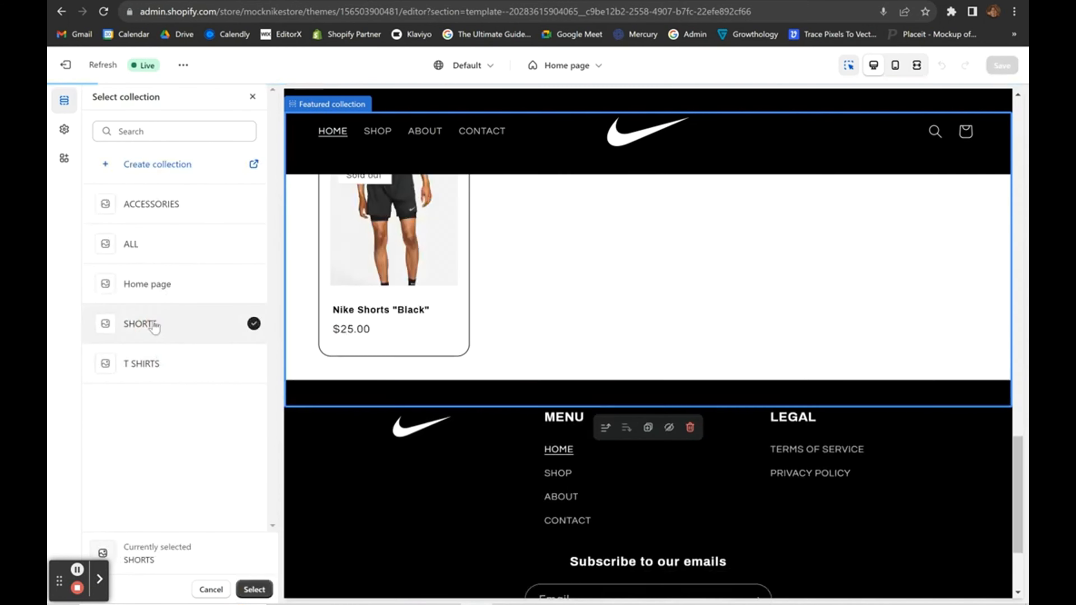
{"action": "left_click", "coordinate": [156, 363]}
{"action": "left_click", "coordinate": [254, 589]}
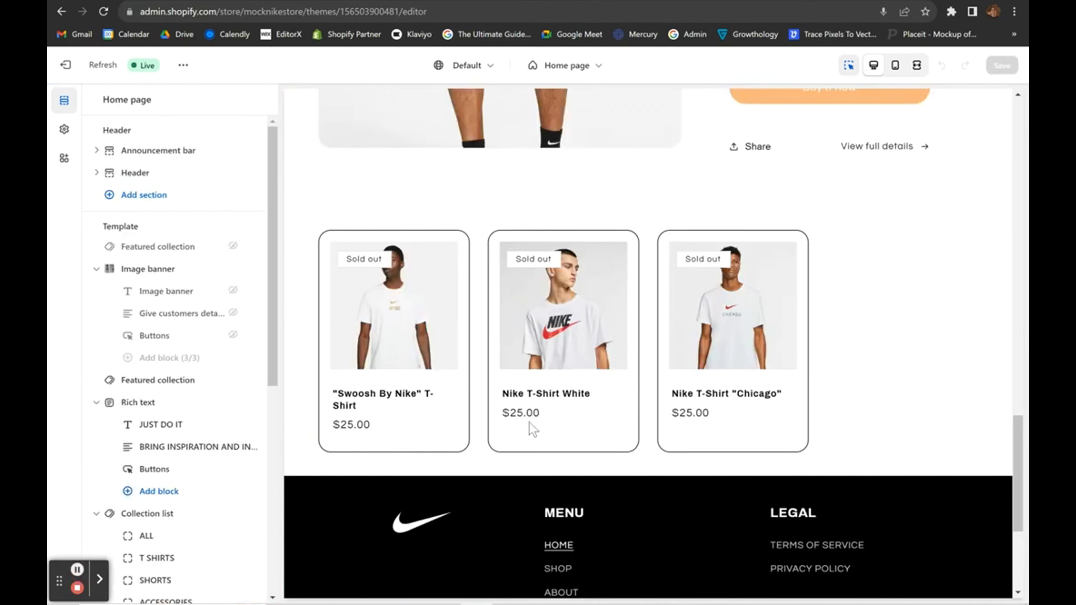
{"action": "scroll", "coordinate": [720, 395], "scroll_direction": "up", "scroll_amount": 2}
{"action": "scroll", "coordinate": [663, 350], "scroll_direction": "down", "scroll_amount": 3}
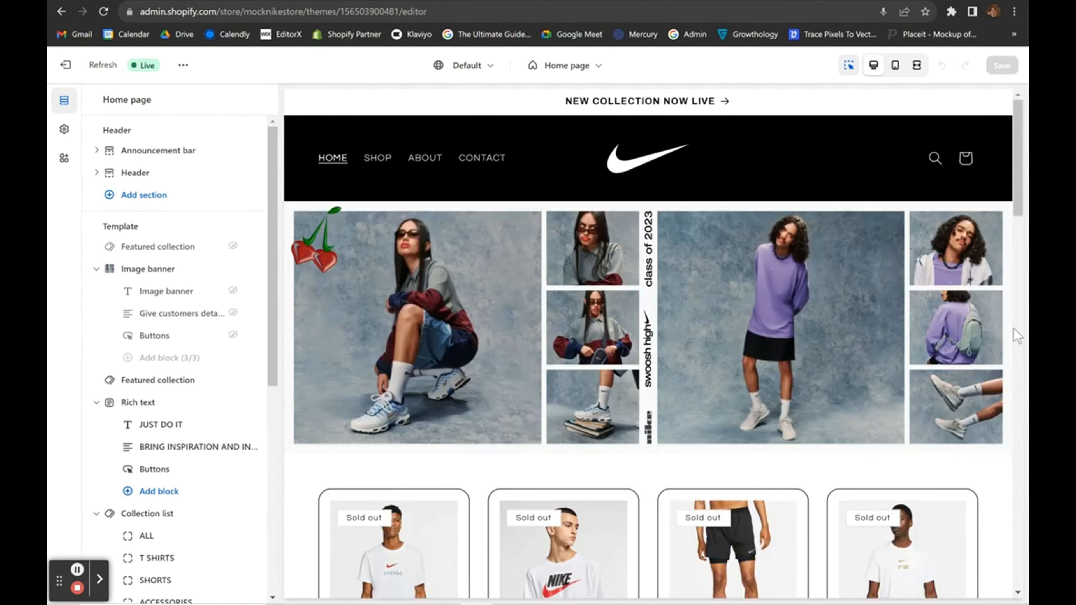
Select the store header, then exit the theme editor to Online Store > Themes.
{"action": "scroll", "coordinate": [1016, 336], "scroll_direction": "down", "scroll_amount": 15}
{"action": "left_click", "coordinate": [388, 175]}
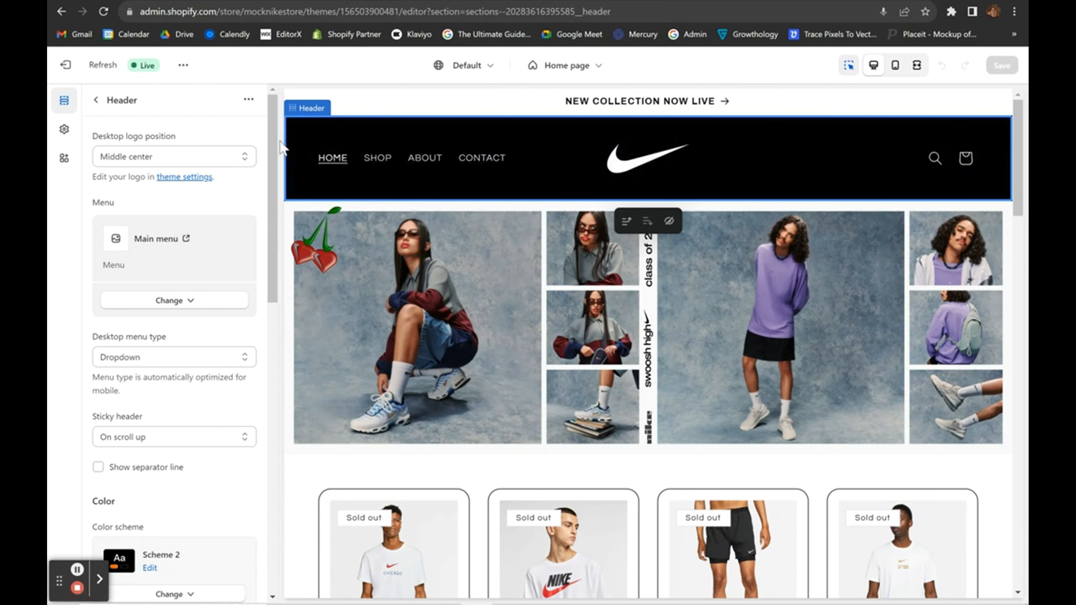
{"action": "left_click", "coordinate": [70, 66]}
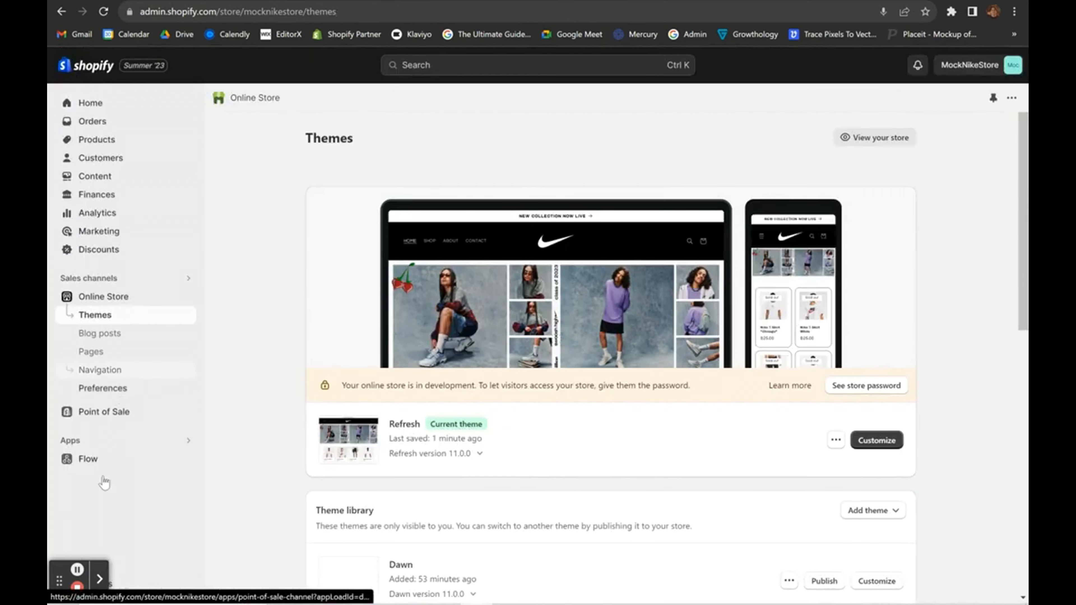
Open Navigation > Main menu and add an item linked to the ALL collection.
{"action": "left_click", "coordinate": [95, 375]}
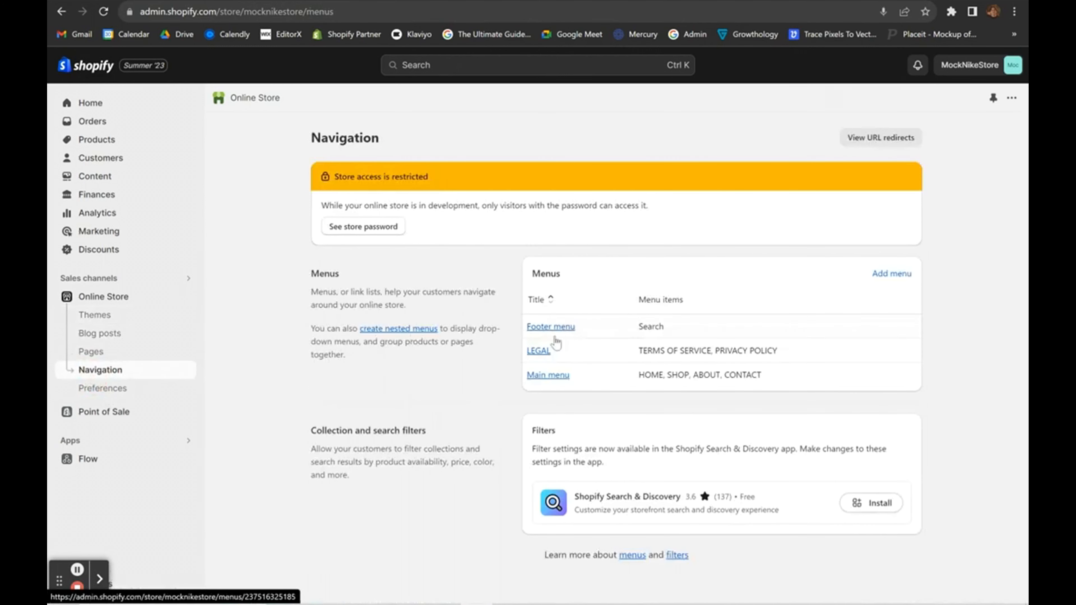
{"action": "left_click", "coordinate": [551, 376]}
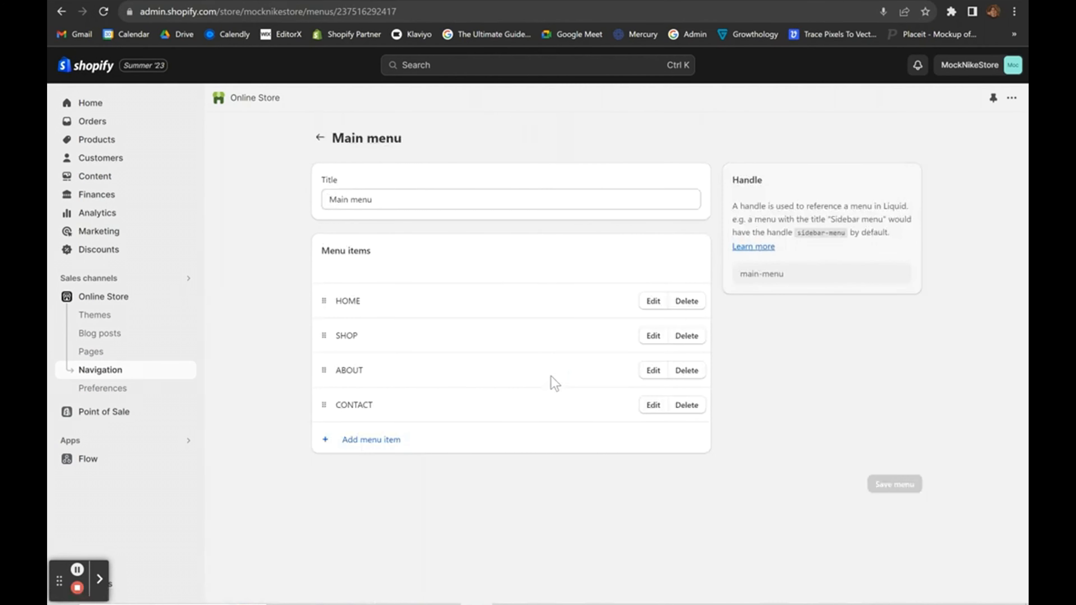
{"action": "left_click", "coordinate": [336, 439]}
{"action": "left_click", "coordinate": [831, 159]}
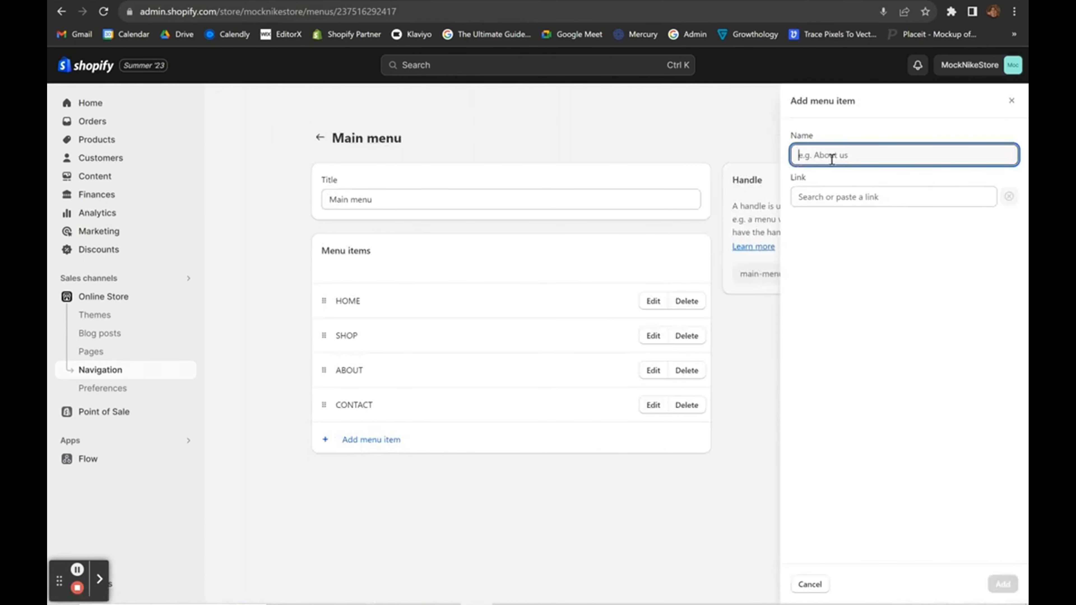
{"action": "left_click", "coordinate": [833, 198]}
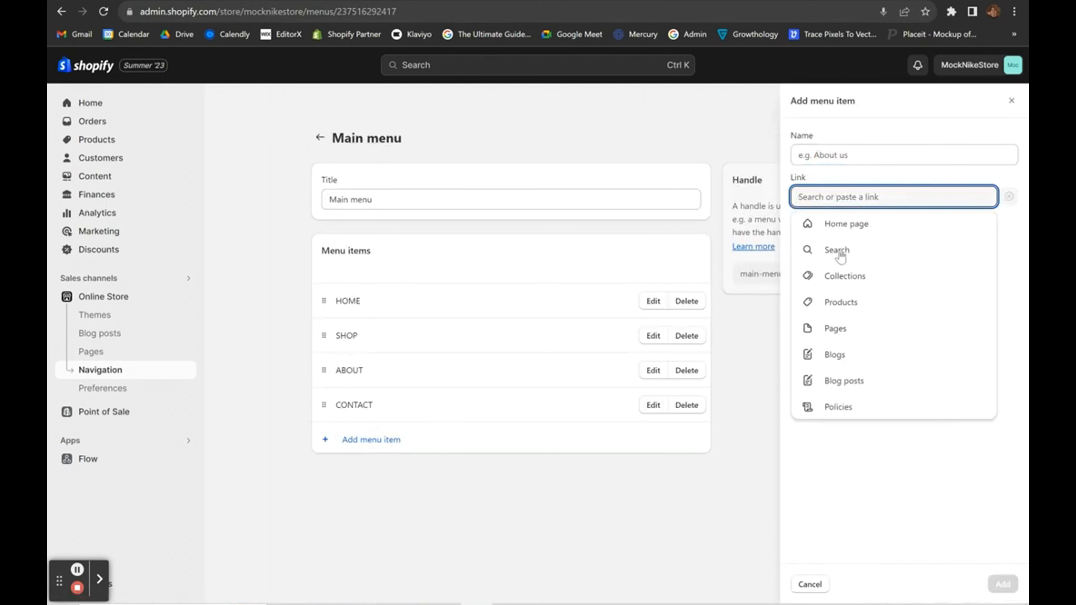
{"action": "left_click", "coordinate": [832, 281]}
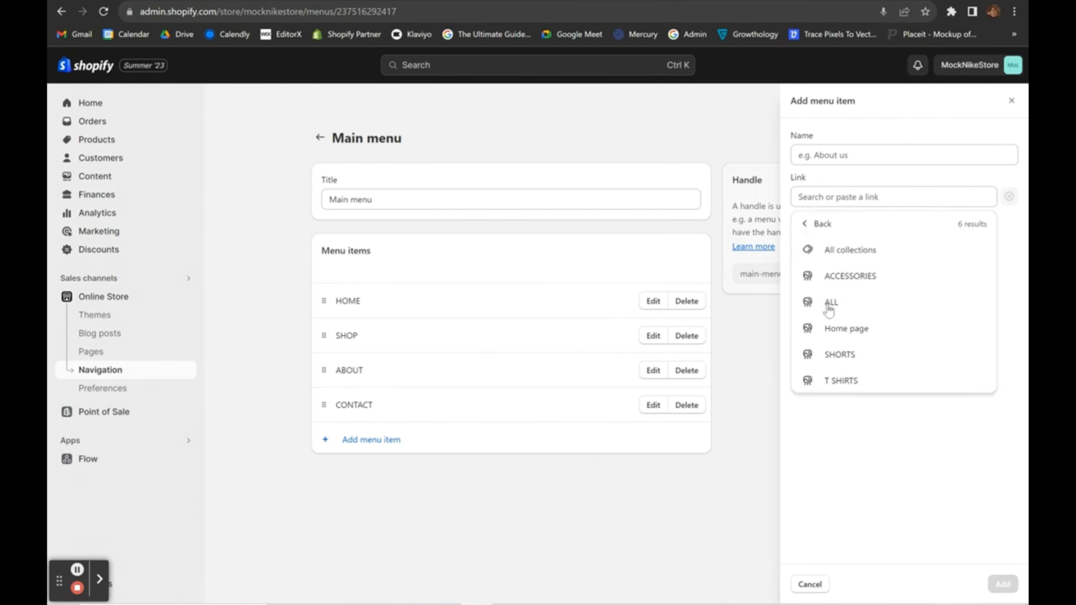
{"action": "left_click", "coordinate": [830, 303]}
{"action": "left_click", "coordinate": [1002, 585]}
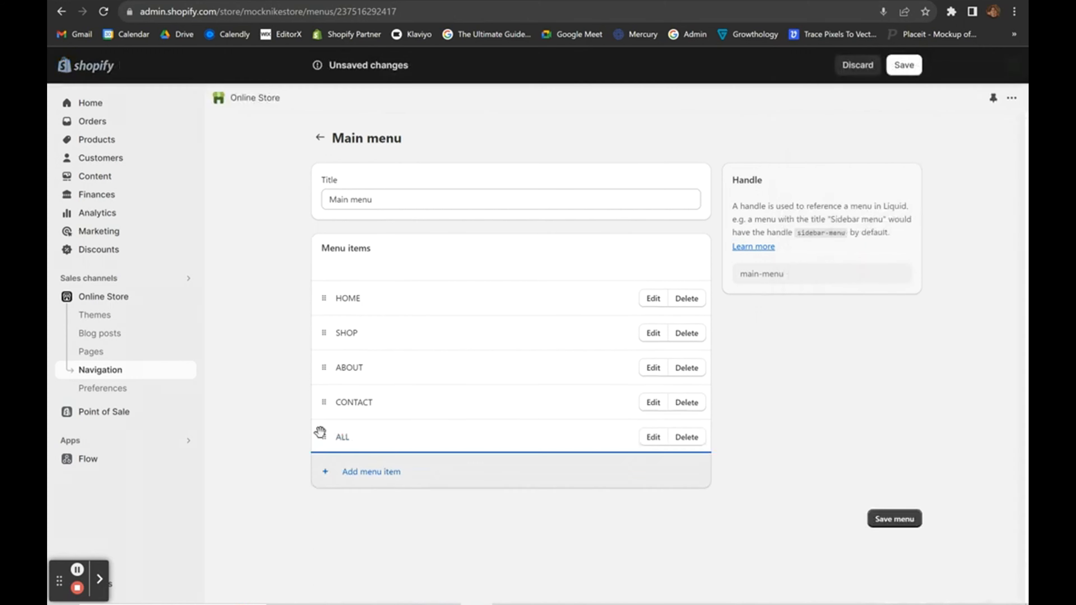
Add Main menu items linked to the T SHIRTS, SHORTS and ACCESSORIES collections.
{"action": "left_click", "coordinate": [364, 471]}
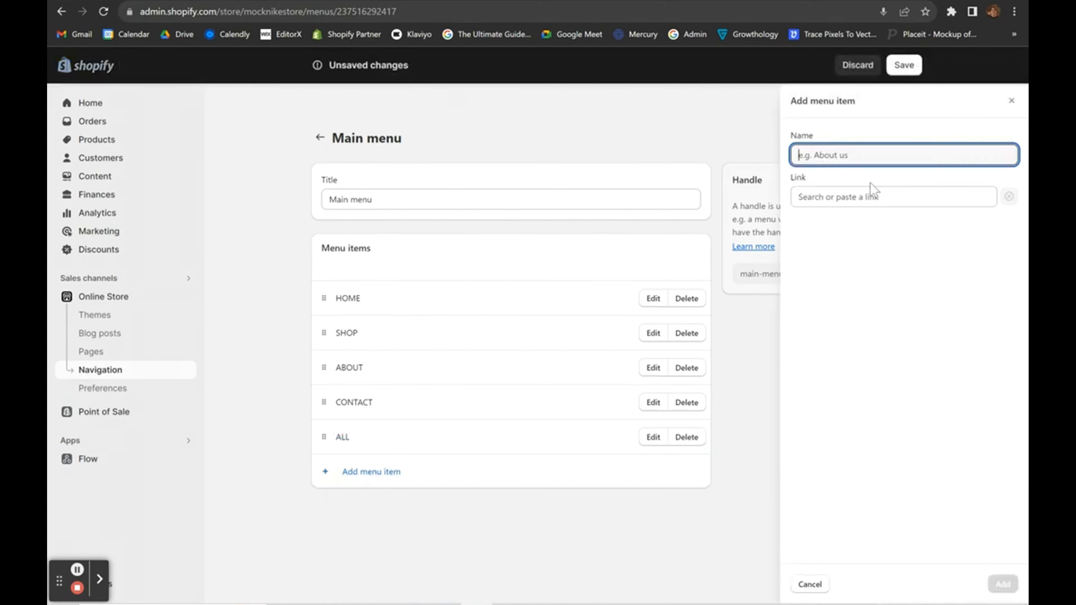
{"action": "left_click", "coordinate": [837, 195]}
{"action": "left_click", "coordinate": [831, 278]}
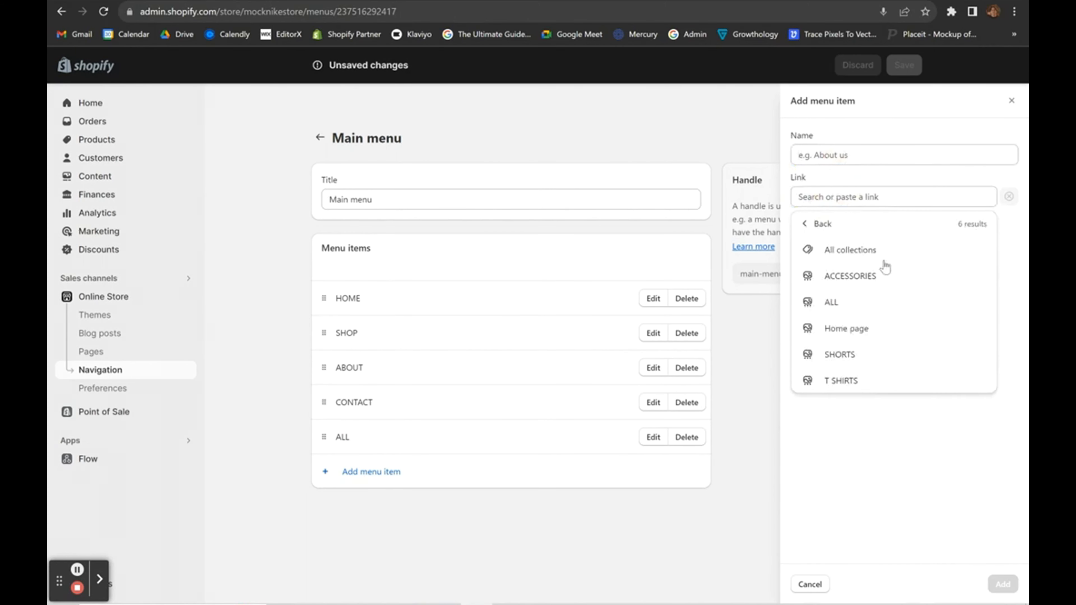
{"action": "left_click", "coordinate": [835, 381]}
{"action": "left_click", "coordinate": [1003, 583]}
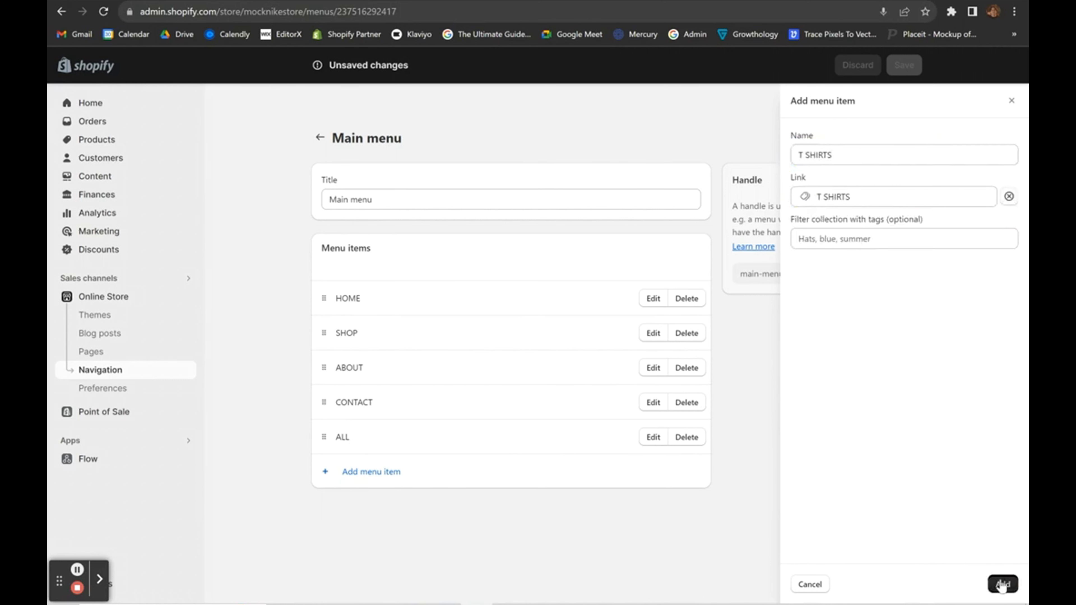
{"action": "left_click", "coordinate": [351, 506]}
{"action": "left_click", "coordinate": [830, 196]}
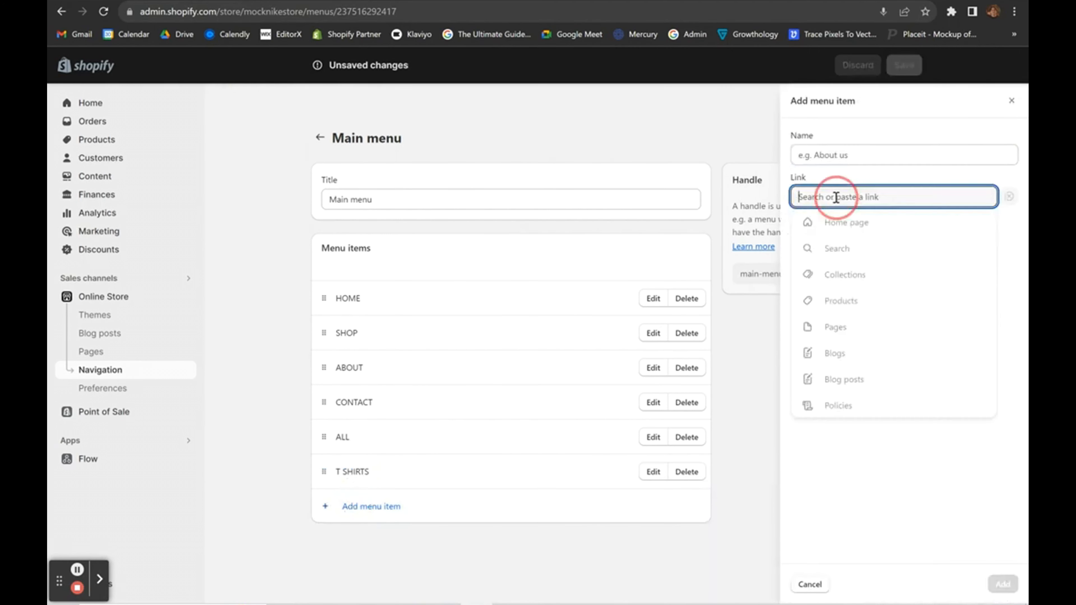
{"action": "left_click", "coordinate": [838, 275]}
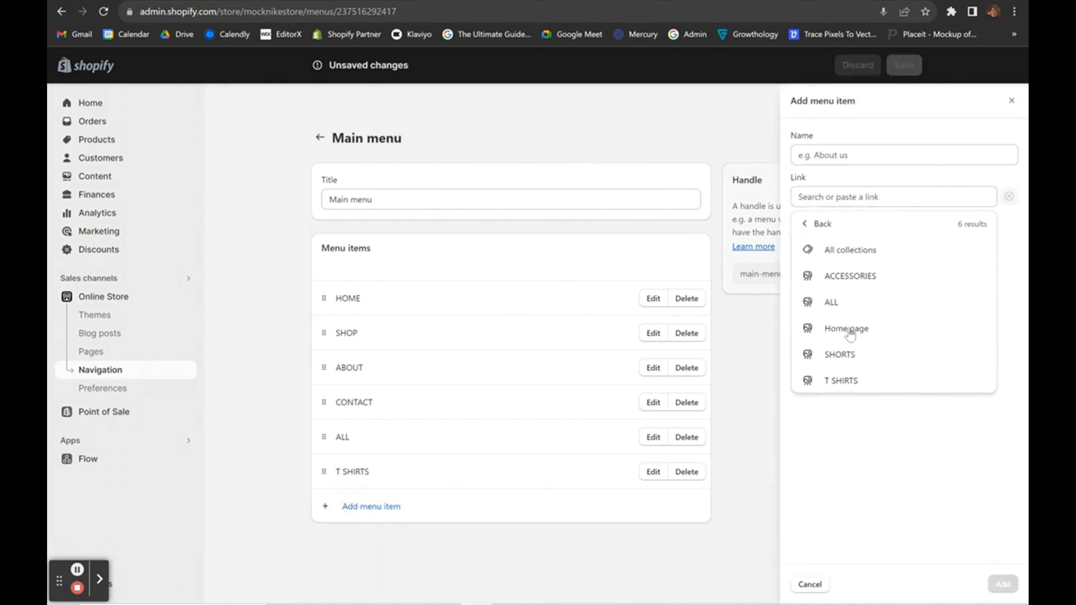
{"action": "left_click", "coordinate": [856, 355]}
{"action": "left_click", "coordinate": [1003, 584]}
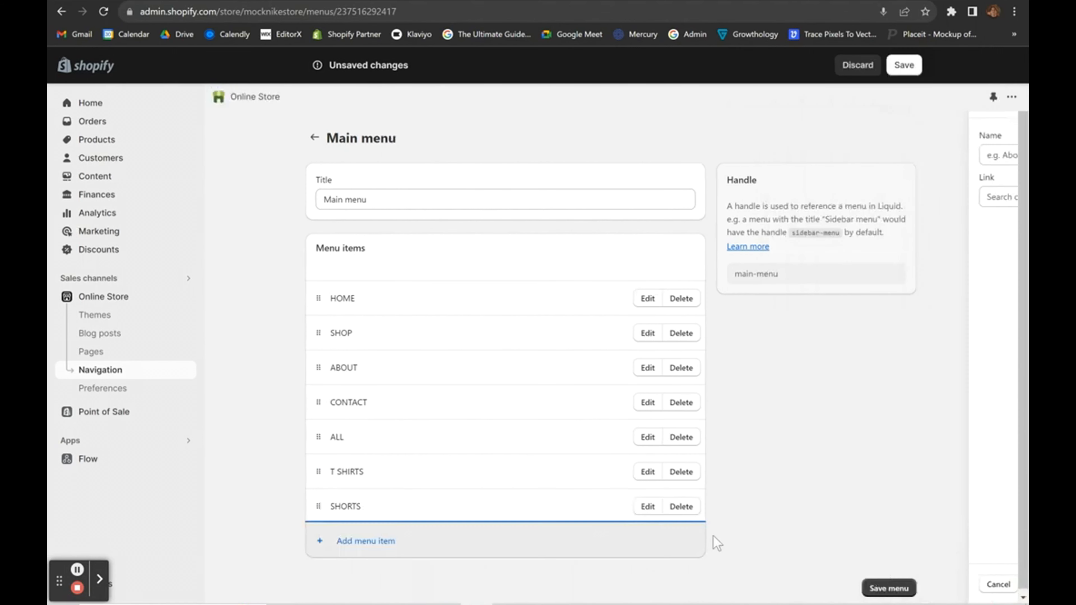
{"action": "left_click", "coordinate": [345, 544]}
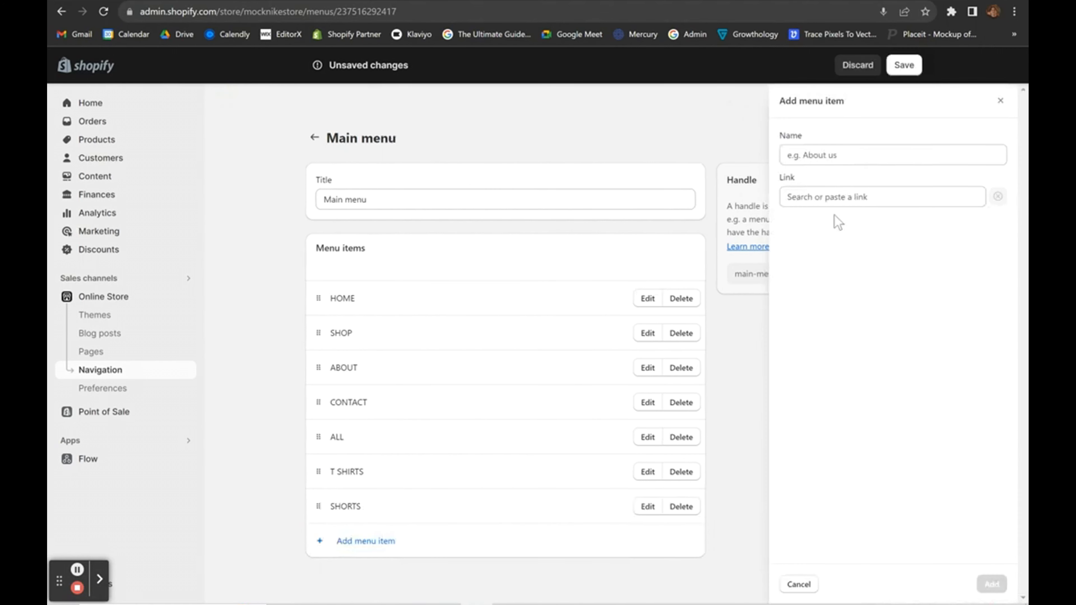
{"action": "left_click", "coordinate": [825, 203]}
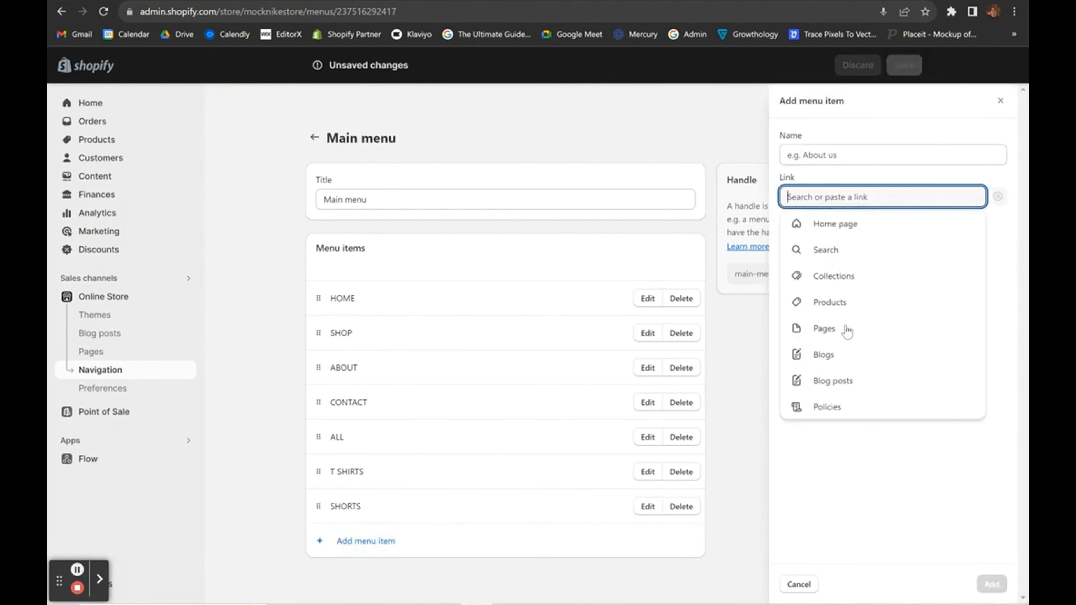
{"action": "left_click", "coordinate": [832, 277]}
{"action": "left_click", "coordinate": [843, 283]}
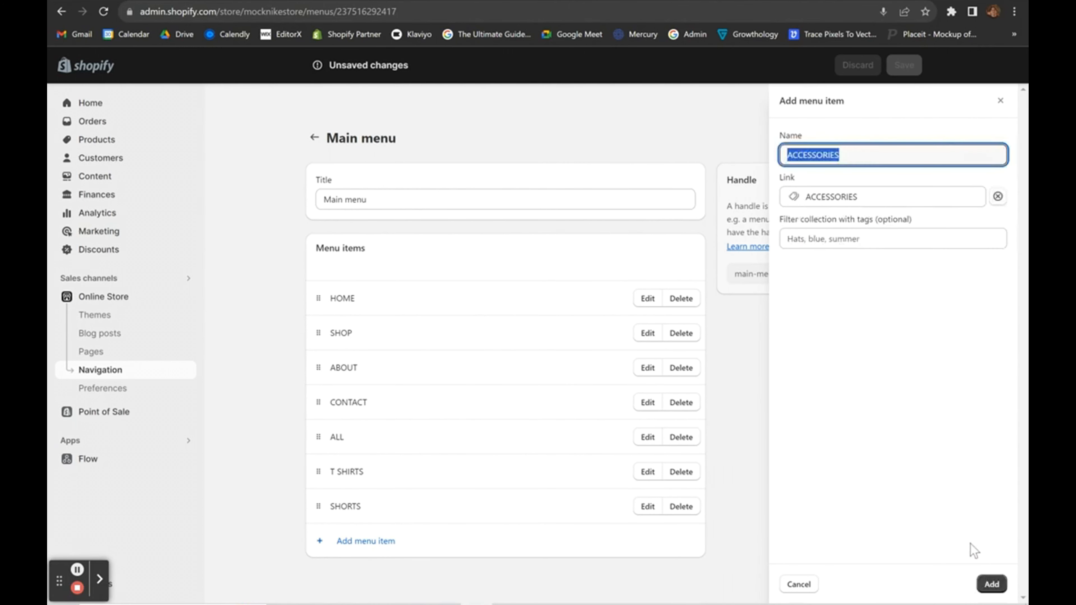
{"action": "left_click", "coordinate": [989, 583]}
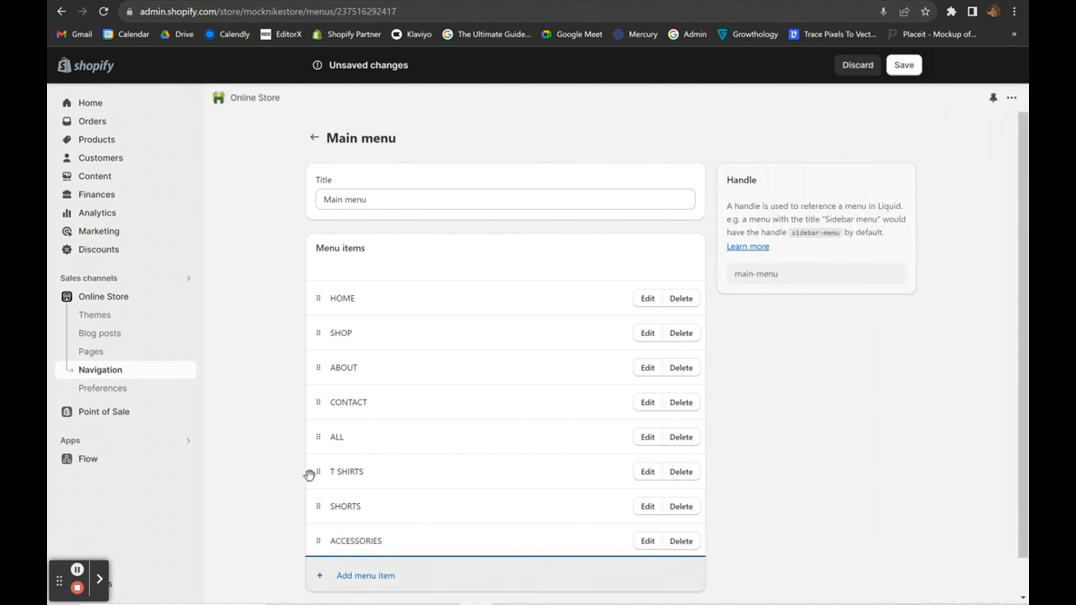
Drag ALL, T SHIRTS, SHORTS and ACCESSORIES under SHOP, then save the Main menu.
{"action": "left_click_drag", "start_coordinate": [316, 439], "coordinate": [350, 383]}
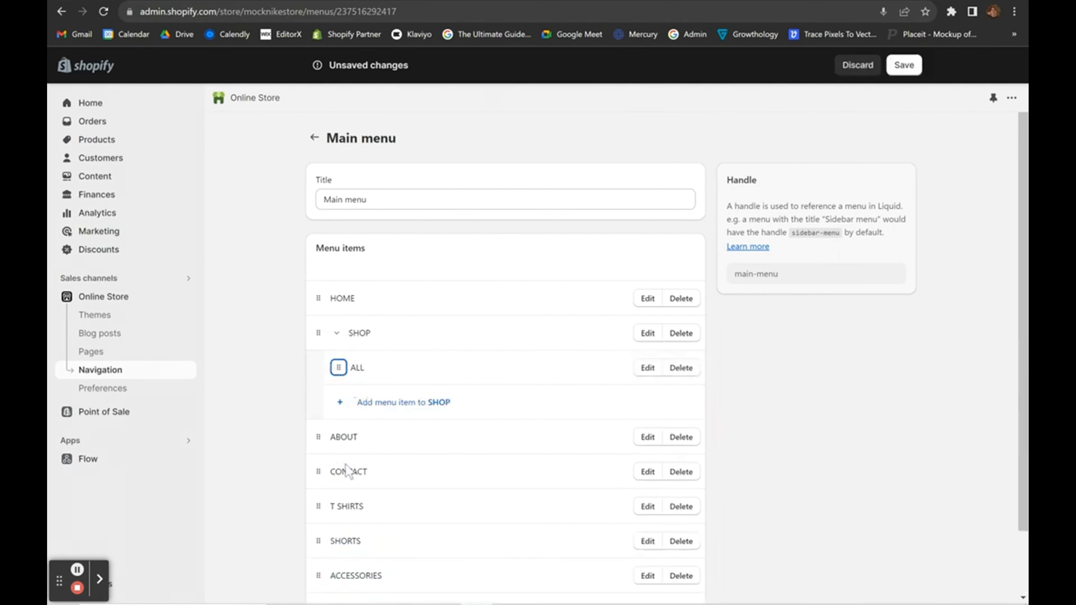
{"action": "scroll", "coordinate": [347, 470], "scroll_direction": "down", "scroll_amount": 1}
{"action": "left_click_drag", "start_coordinate": [310, 478], "coordinate": [336, 374]}
{"action": "left_click_drag", "start_coordinate": [319, 508], "coordinate": [339, 410]}
{"action": "left_click_drag", "start_coordinate": [321, 543], "coordinate": [343, 447]}
{"action": "left_click", "coordinate": [804, 397]}
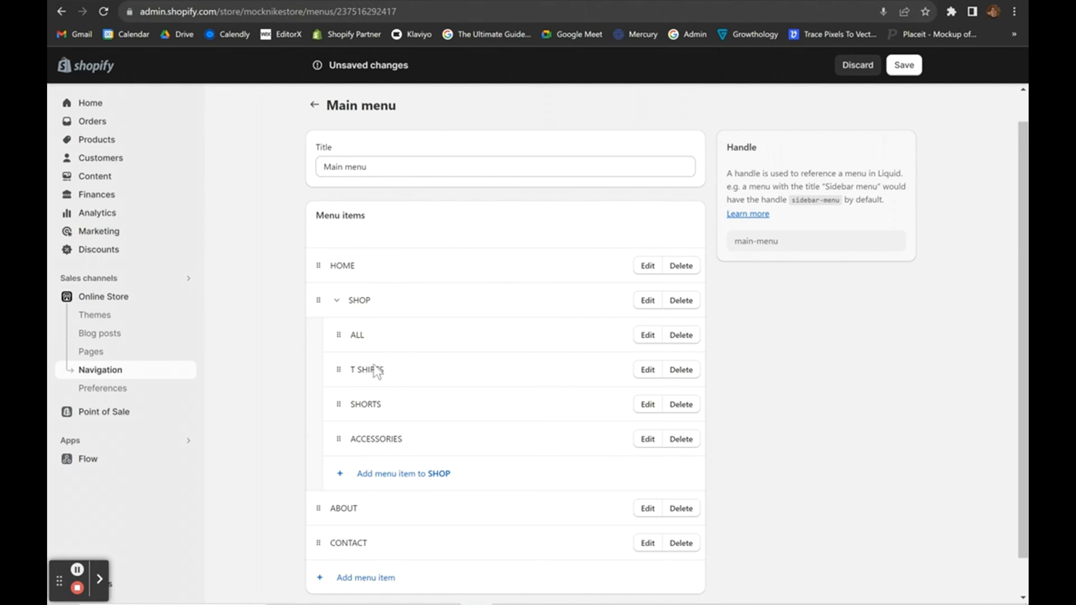
{"action": "scroll", "coordinate": [377, 373], "scroll_direction": "down", "scroll_amount": 1}
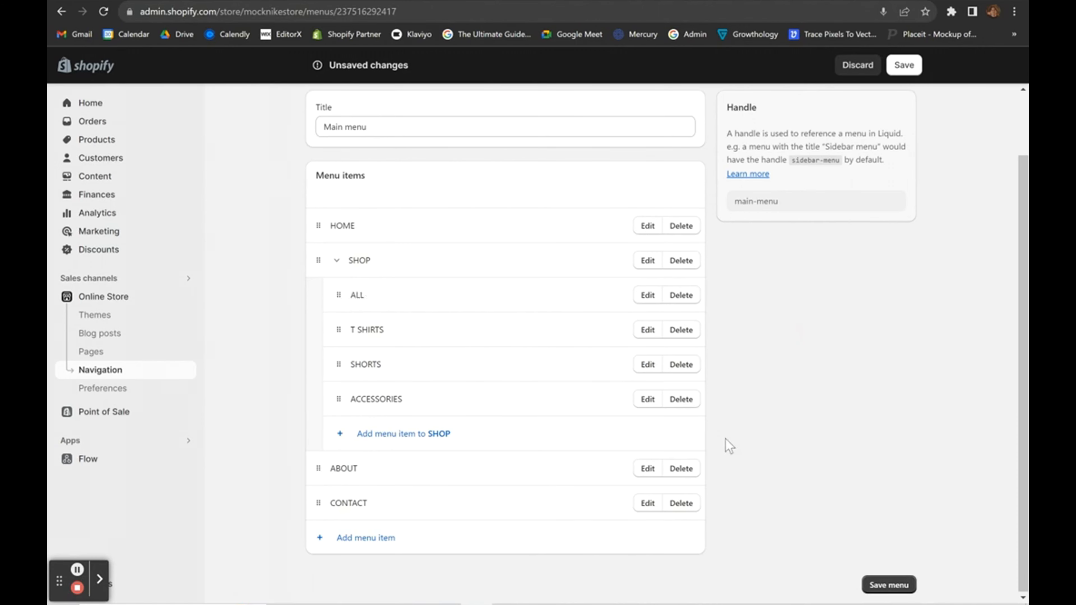
{"action": "left_click", "coordinate": [898, 584]}
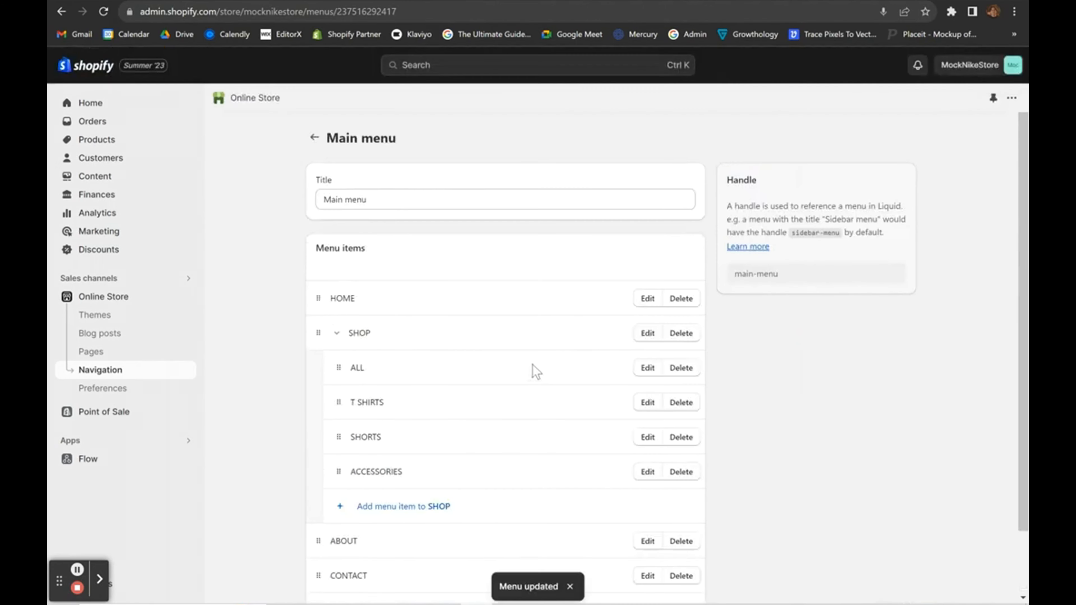
Reopen the current theme's editor, select the header and preview SHOP's four-collection dropdown.
{"action": "left_click", "coordinate": [86, 296]}
{"action": "scroll", "coordinate": [652, 436], "scroll_direction": "down", "scroll_amount": 2}
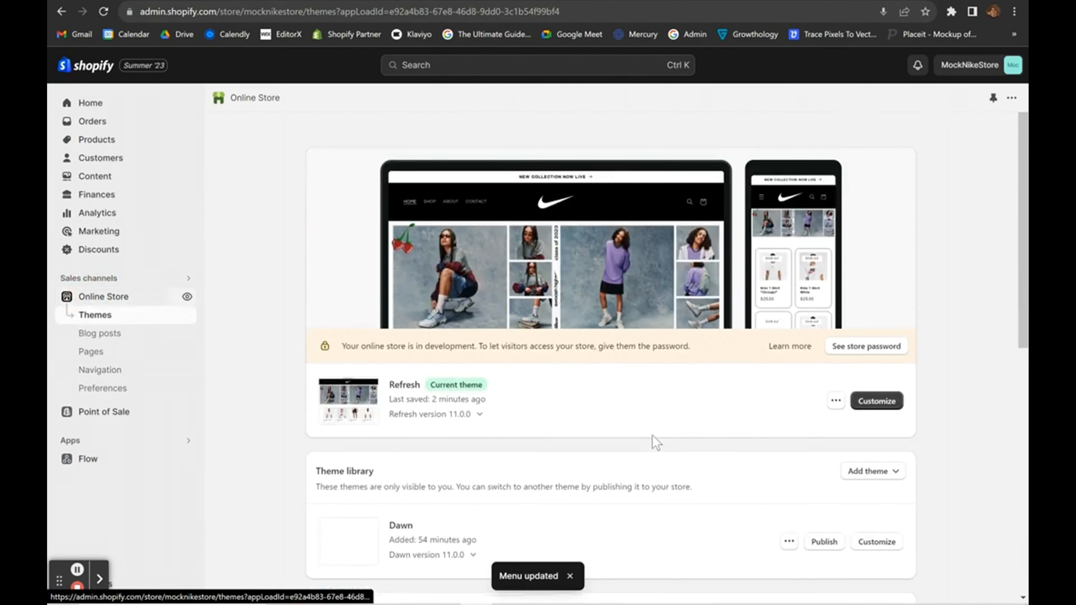
{"action": "left_click", "coordinate": [871, 387]}
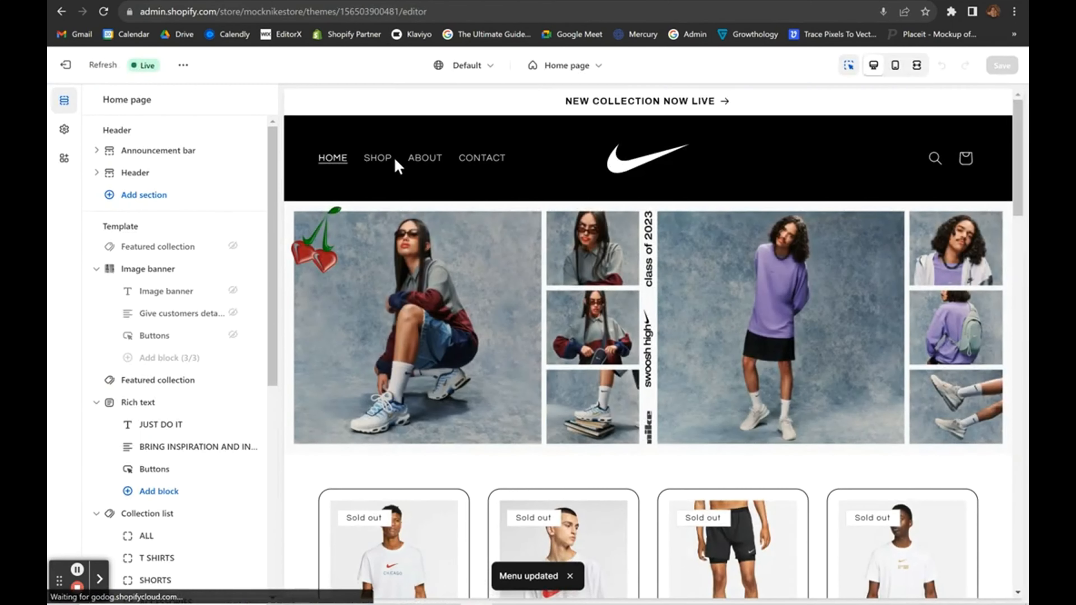
{"action": "left_click", "coordinate": [375, 166]}
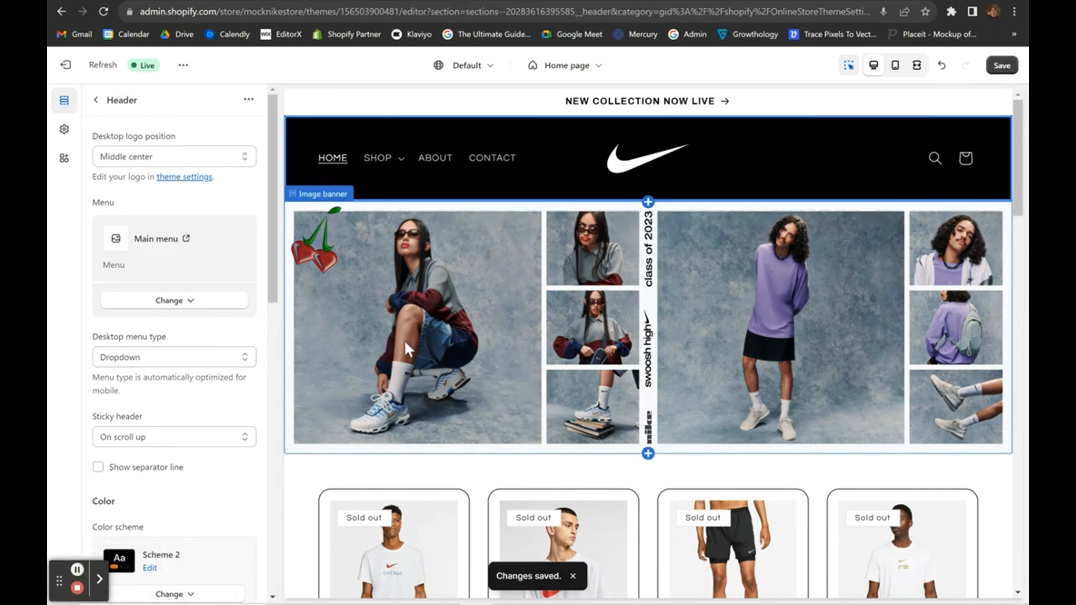
{"action": "left_click", "coordinate": [401, 163]}
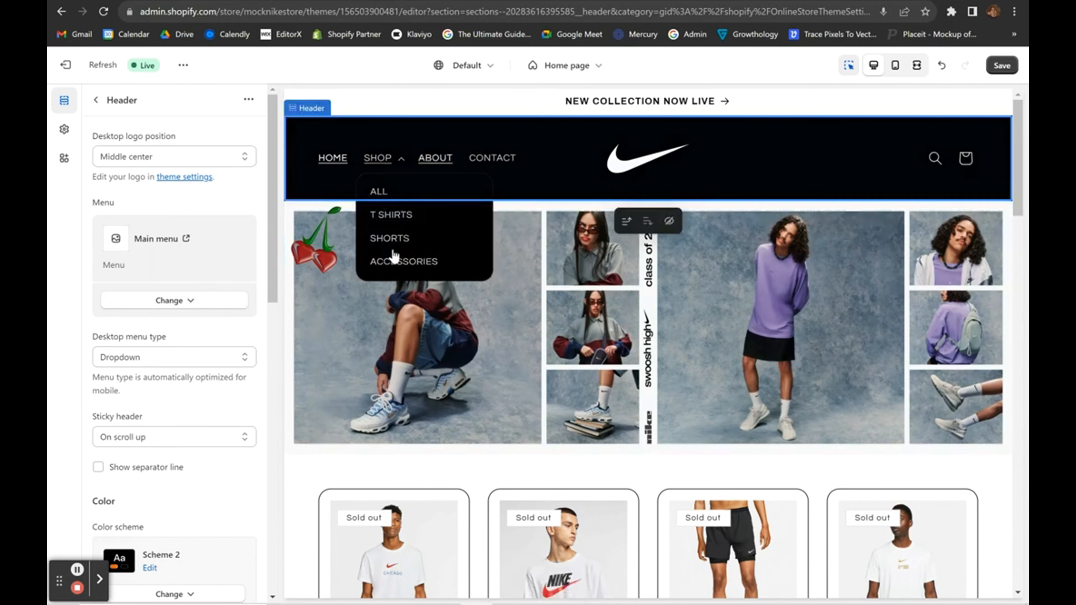
Try the Mega menu desktop menu type and preview SHOP's mega menu panel.
{"action": "left_click", "coordinate": [224, 357]}
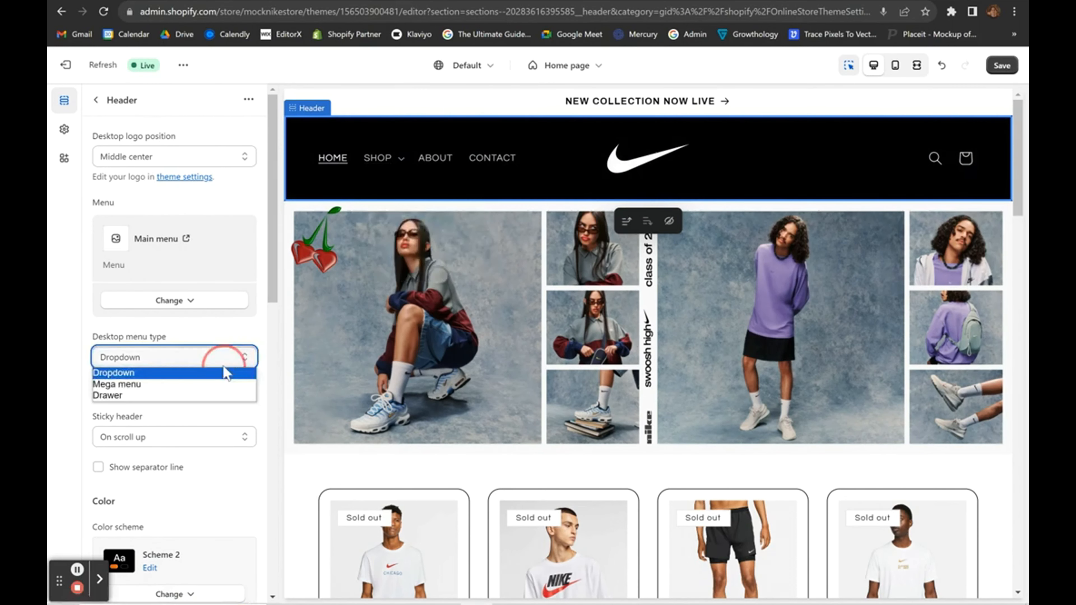
{"action": "left_click", "coordinate": [159, 385]}
{"action": "left_click", "coordinate": [401, 164]}
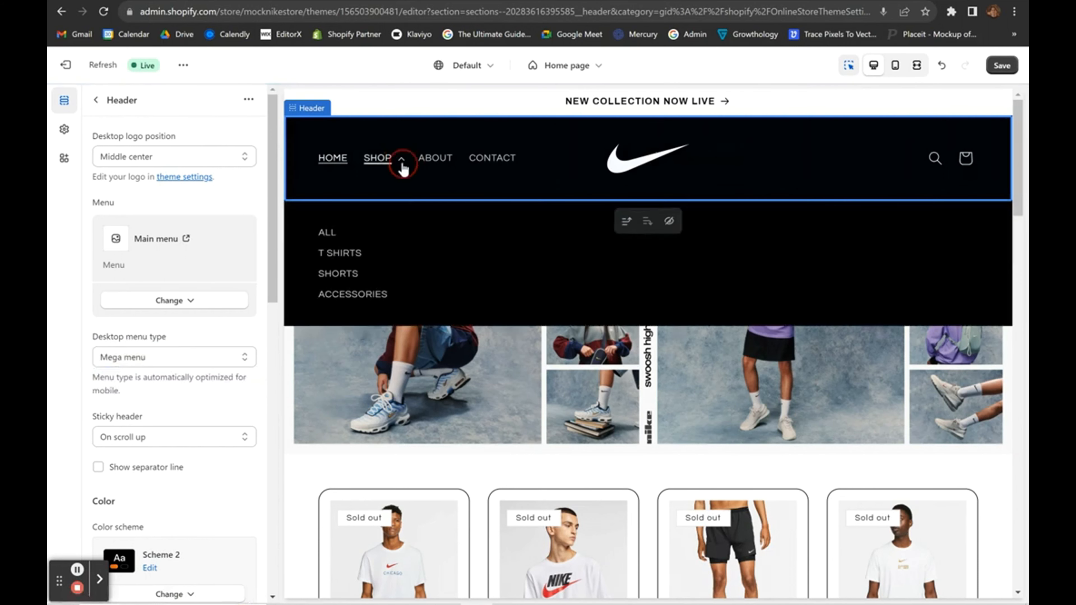
{"action": "left_click", "coordinate": [402, 162]}
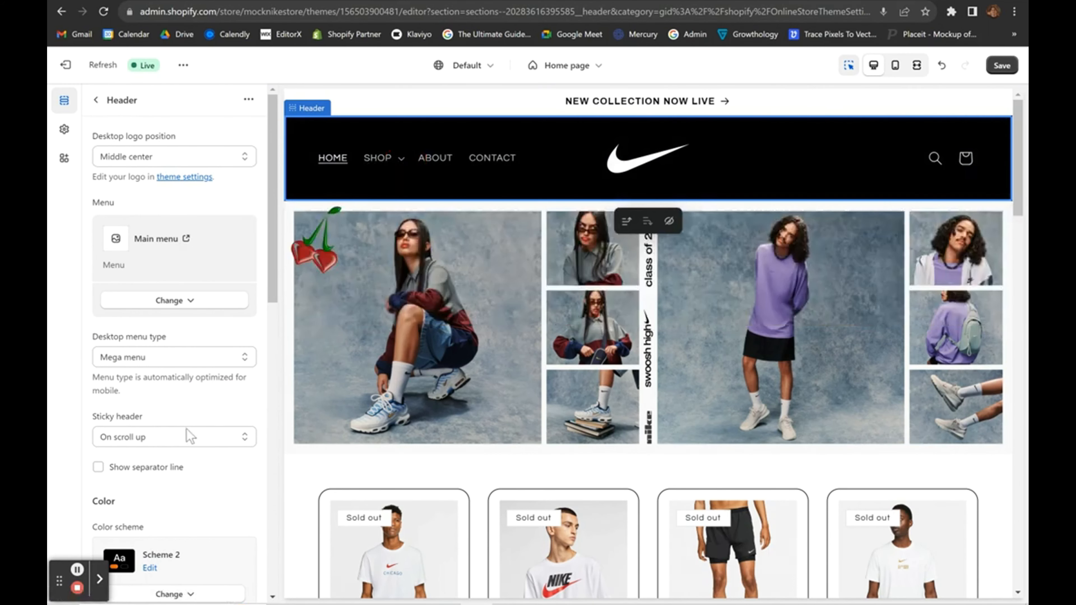
Switch the desktop menu type to Drawer and test opening and closing the drawer.
{"action": "left_click", "coordinate": [172, 357]}
{"action": "left_click", "coordinate": [123, 394]}
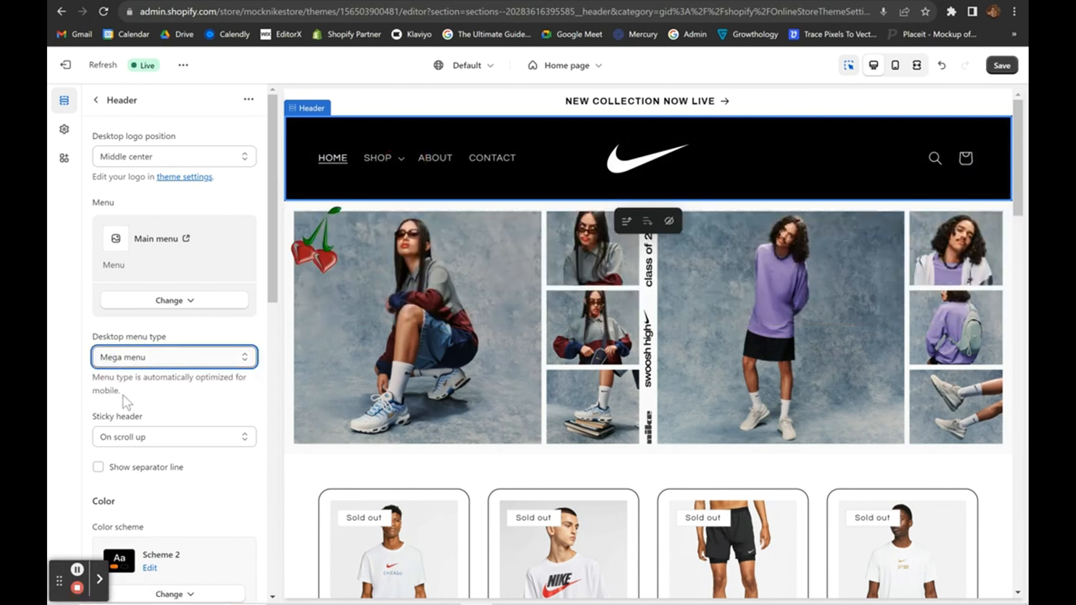
{"action": "left_click", "coordinate": [315, 160]}
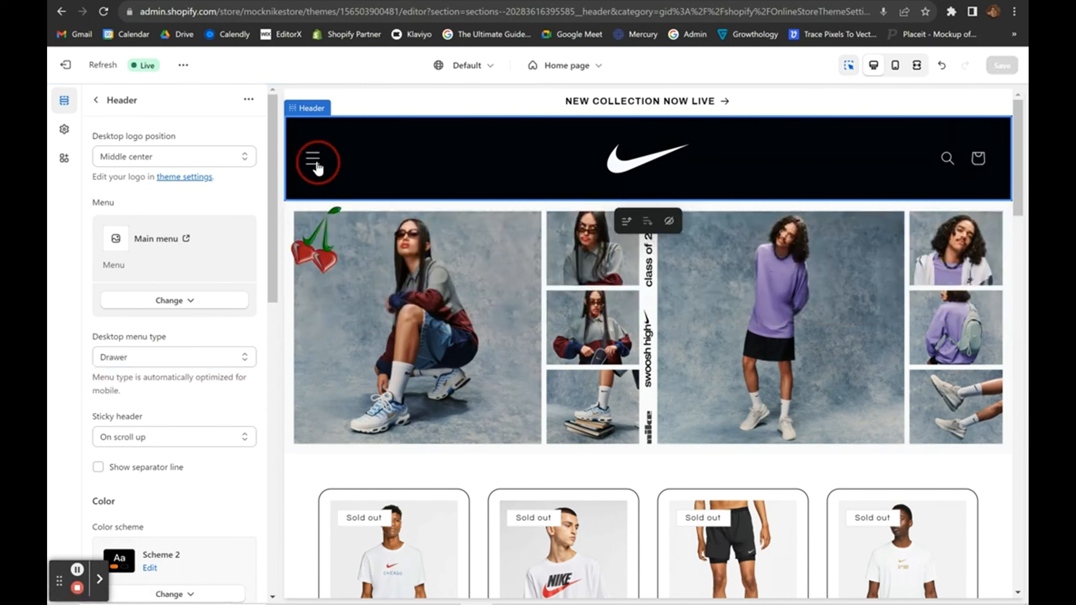
{"action": "left_click", "coordinate": [315, 162]}
{"action": "left_click", "coordinate": [315, 162]}
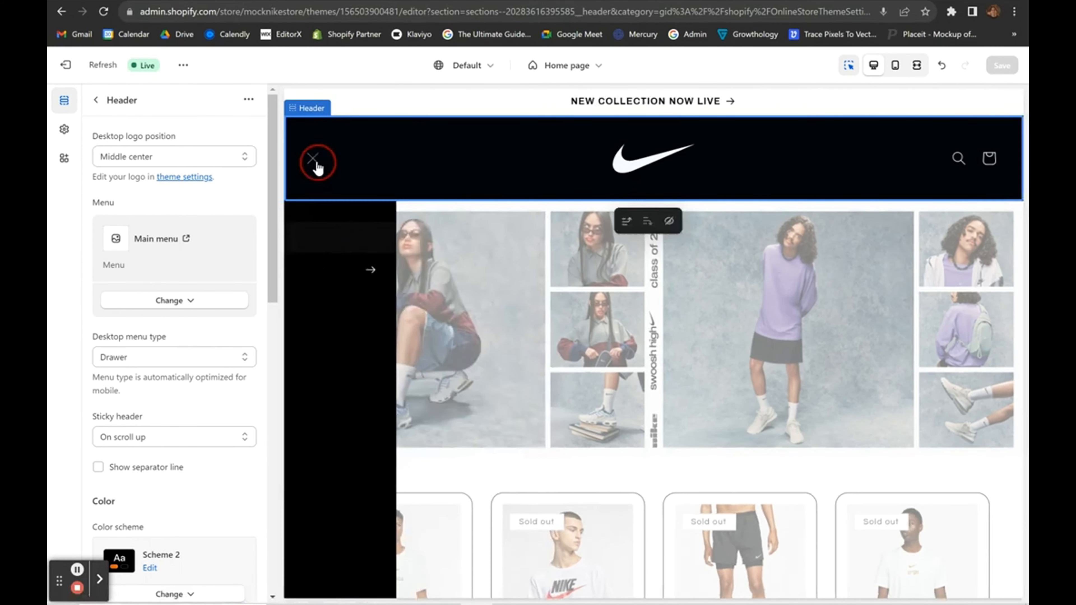
{"action": "left_click", "coordinate": [315, 163]}
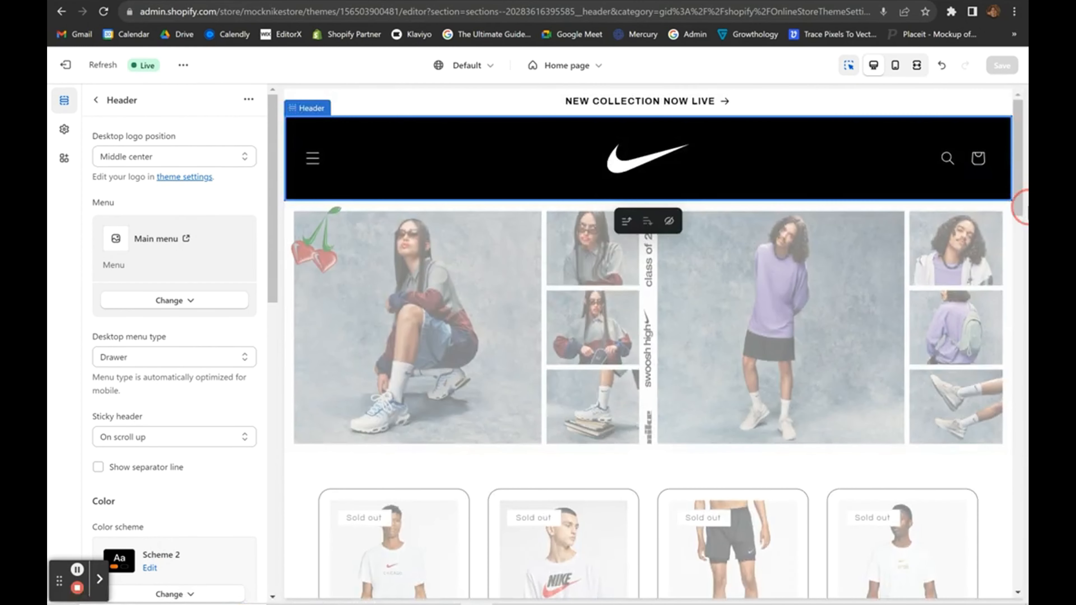
Check the drawer menu in the mobile and desktop preview layouts.
{"action": "left_click", "coordinate": [895, 65]}
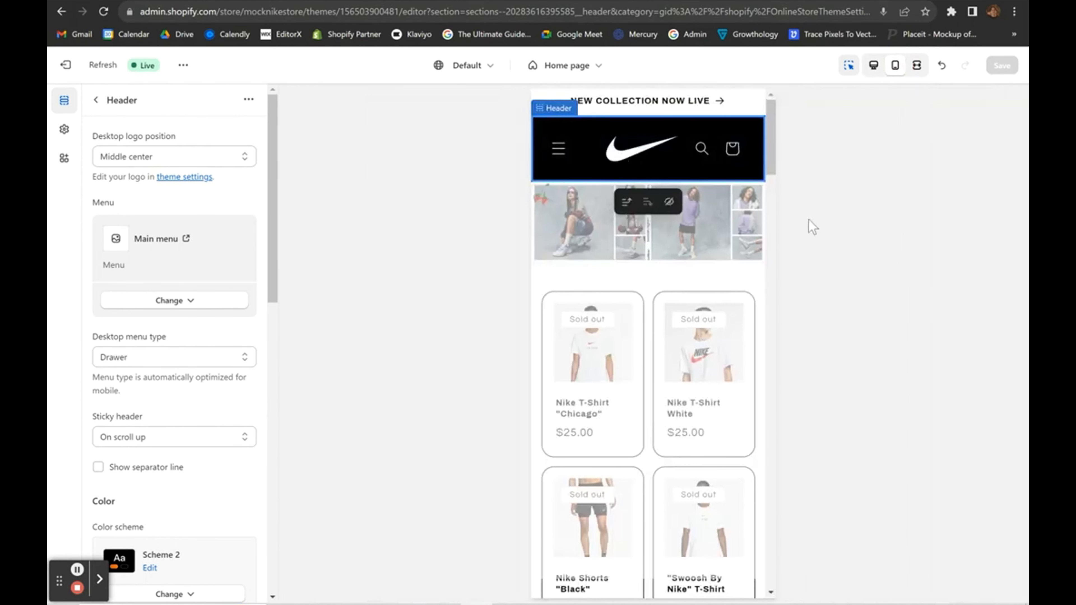
{"action": "left_click", "coordinate": [872, 64]}
{"action": "scroll", "coordinate": [606, 477], "scroll_direction": "down", "scroll_amount": 5}
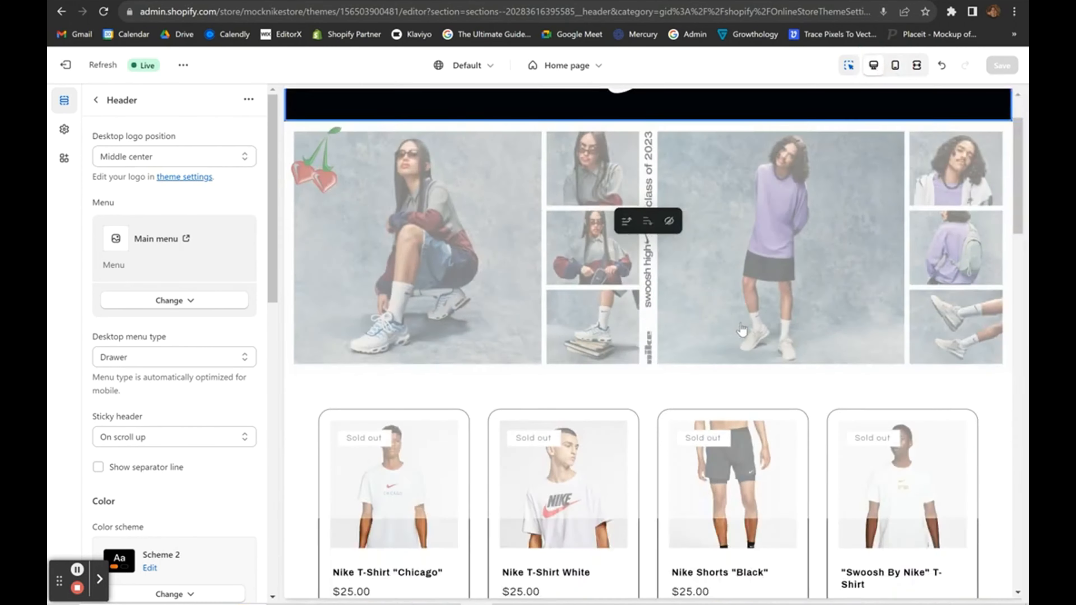
{"action": "scroll", "coordinate": [606, 478], "scroll_direction": "down", "scroll_amount": 4}
{"action": "left_click", "coordinate": [483, 418]}
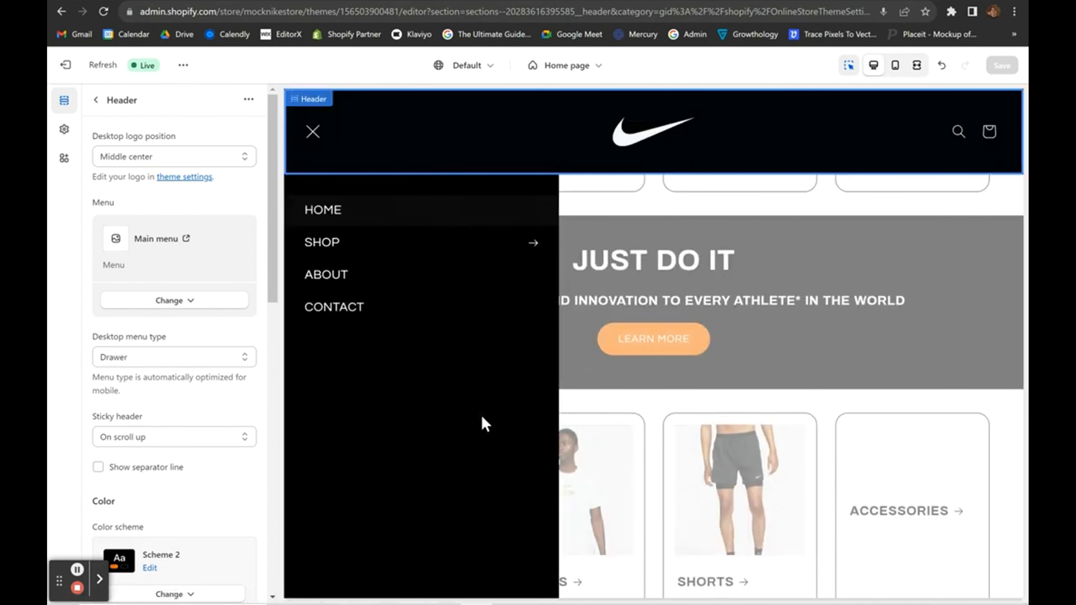
{"action": "left_click", "coordinate": [312, 132]}
{"action": "scroll", "coordinate": [508, 445], "scroll_direction": "down", "scroll_amount": 5}
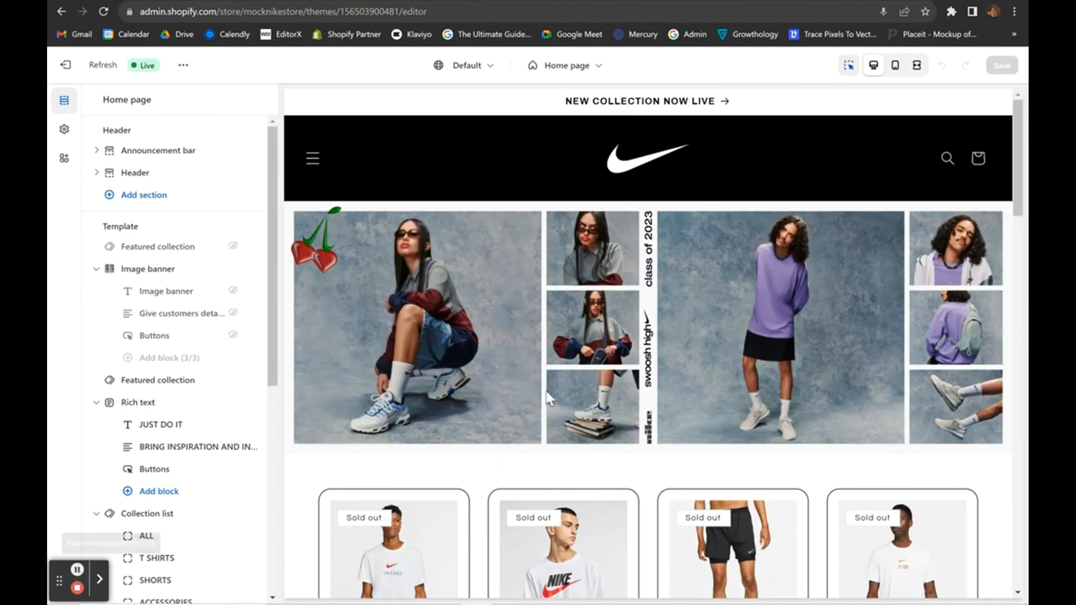
{"action": "scroll", "coordinate": [546, 391], "scroll_direction": "down", "scroll_amount": 10}
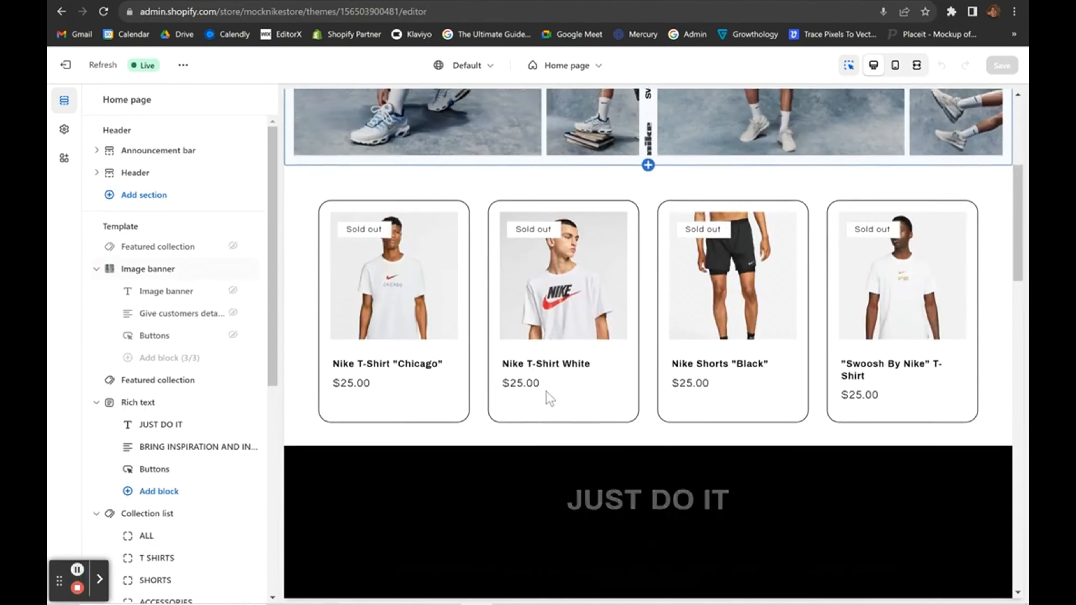
{"action": "scroll", "coordinate": [547, 396], "scroll_direction": "down", "scroll_amount": 12}
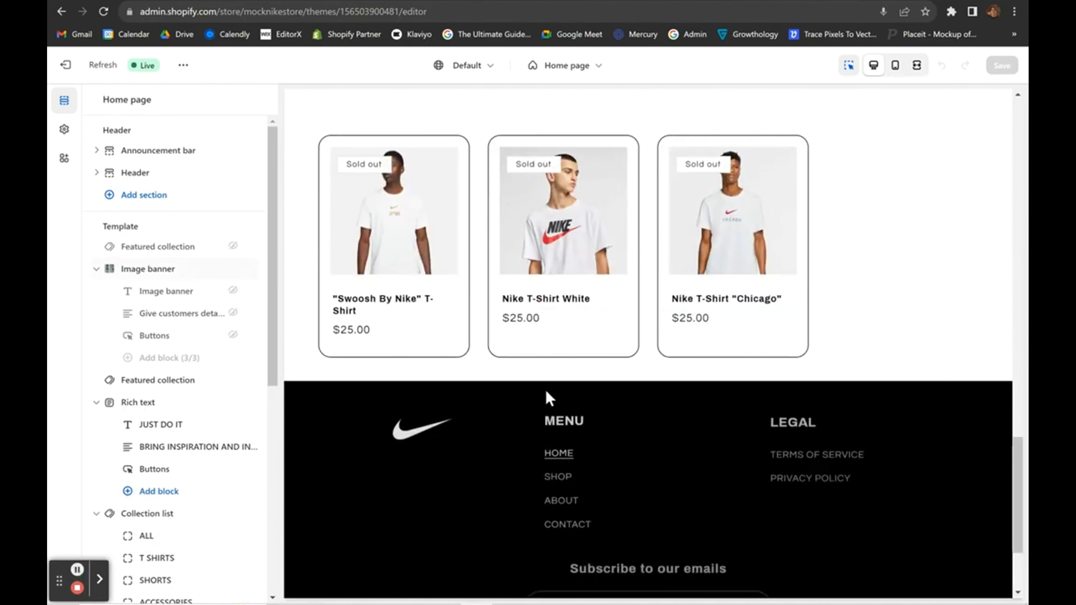
{"action": "scroll", "coordinate": [547, 396], "scroll_direction": "up", "scroll_amount": 20}
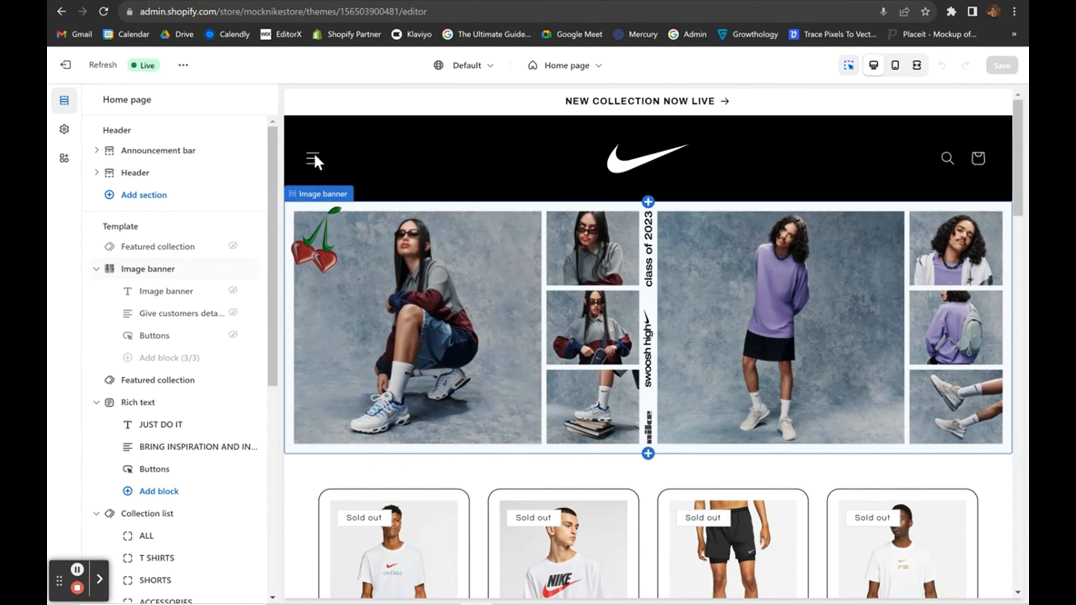
Navigate through the drawer's SHOP submenu to the ALL collection page.
{"action": "left_click", "coordinate": [313, 159]}
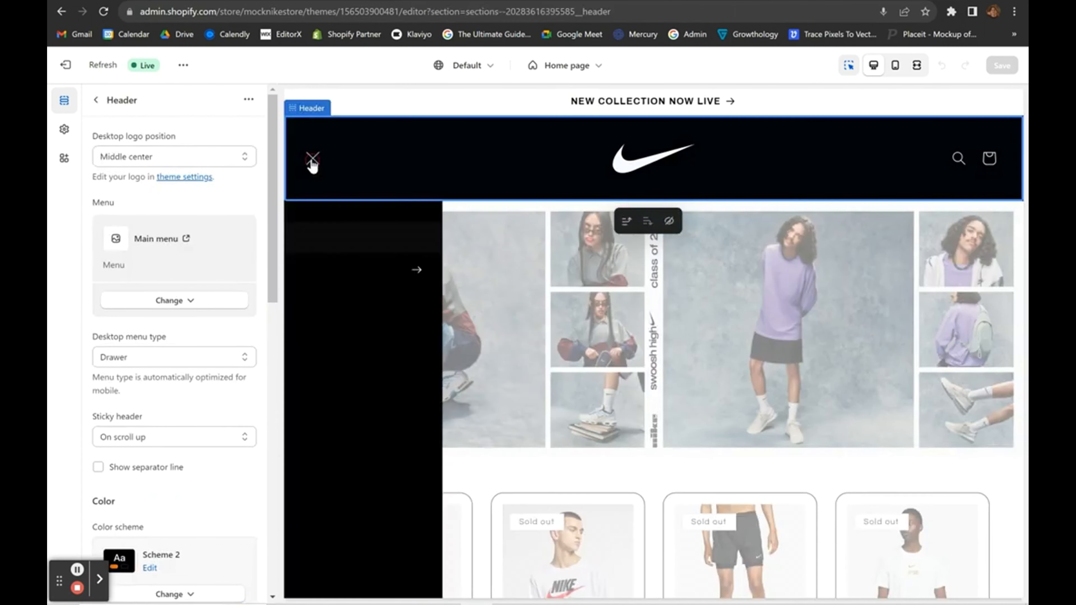
{"action": "left_click", "coordinate": [344, 275]}
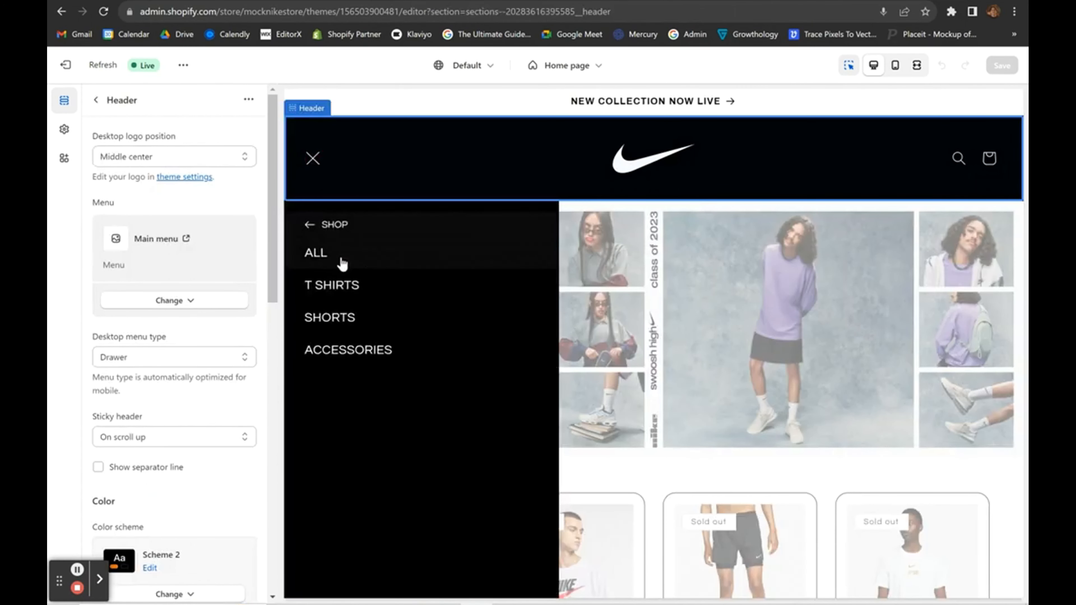
{"action": "left_click", "coordinate": [342, 259]}
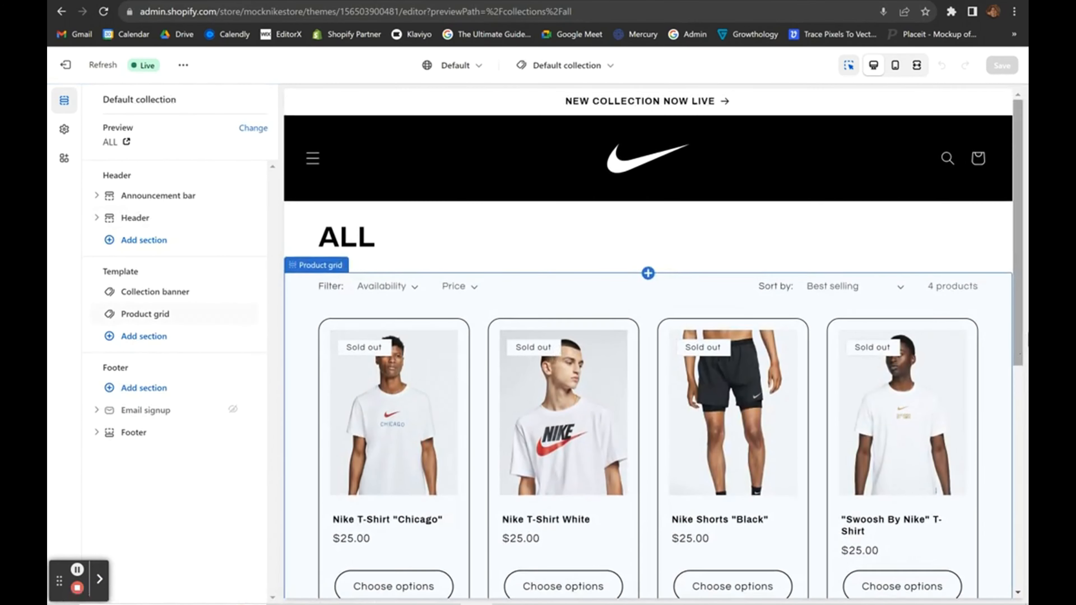
{"action": "scroll", "coordinate": [1004, 297], "scroll_direction": "down", "scroll_amount": 5}
{"action": "scroll", "coordinate": [1011, 303], "scroll_direction": "up", "scroll_amount": 5}
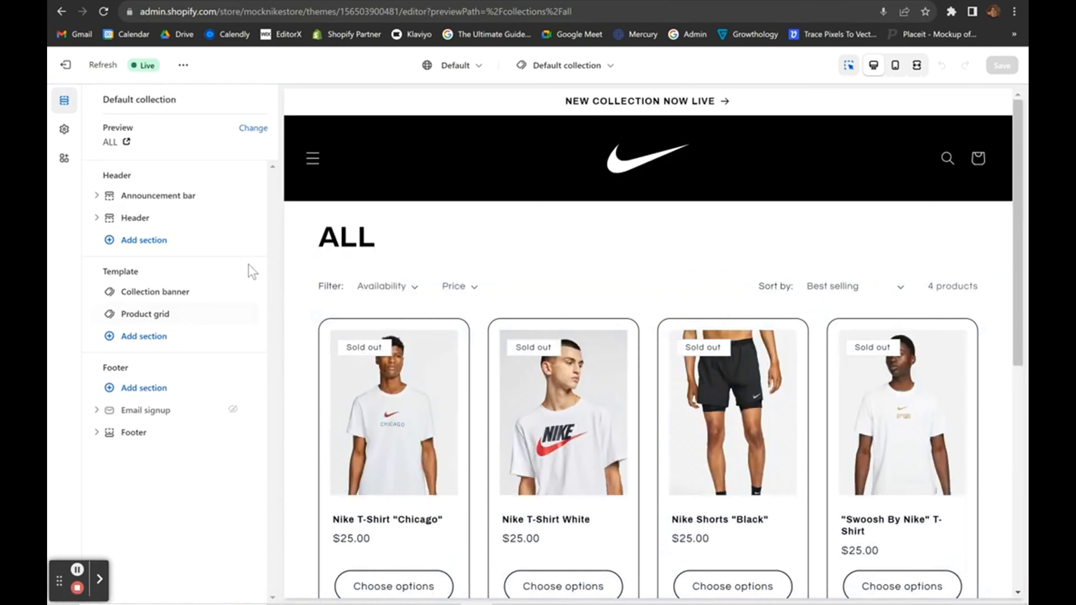
{"action": "left_click", "coordinate": [392, 224]}
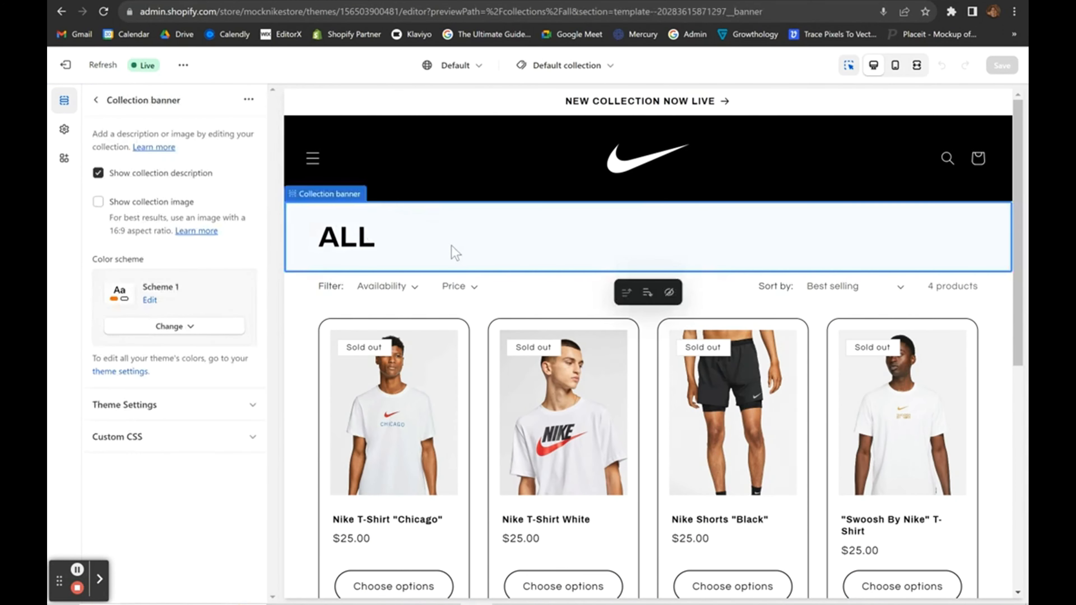
{"action": "left_click", "coordinate": [97, 102]}
{"action": "left_click", "coordinate": [366, 235]}
{"action": "left_click", "coordinate": [98, 198]}
{"action": "left_click", "coordinate": [100, 202]}
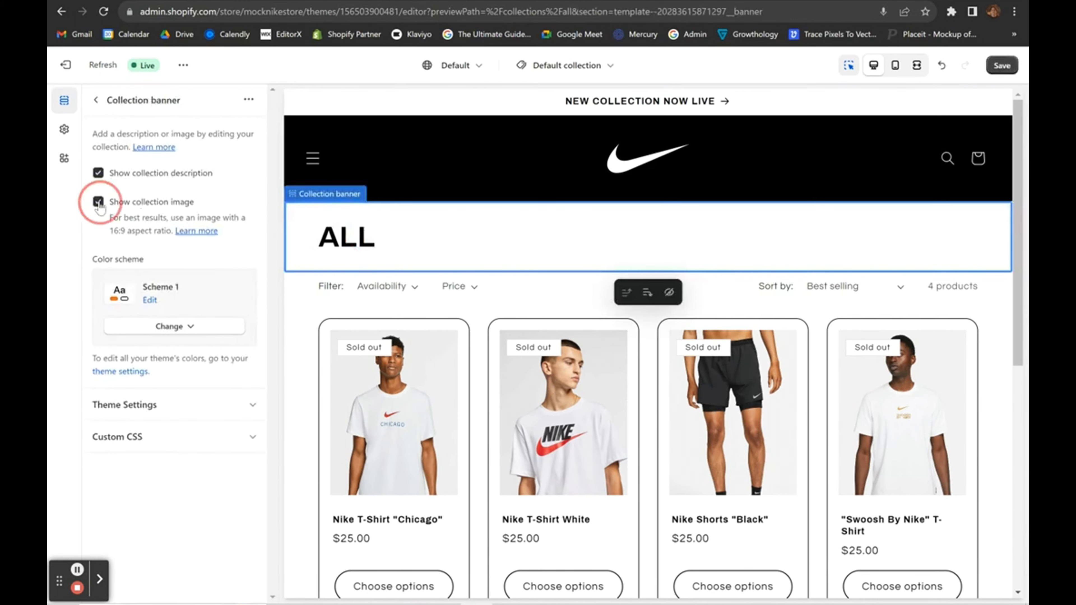
{"action": "left_click", "coordinate": [95, 102]}
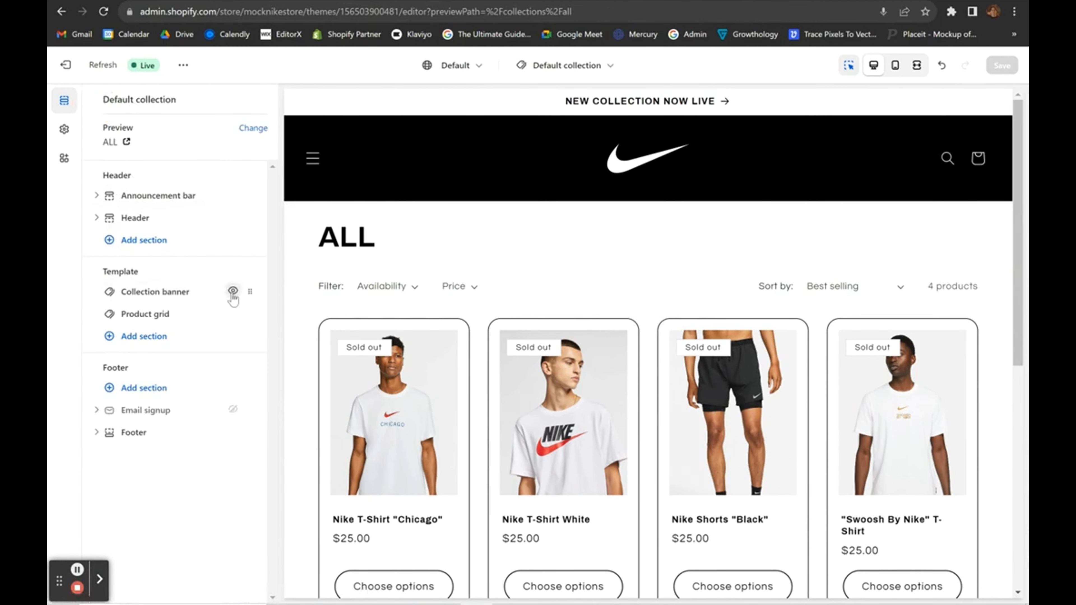
{"action": "left_click", "coordinate": [233, 291]}
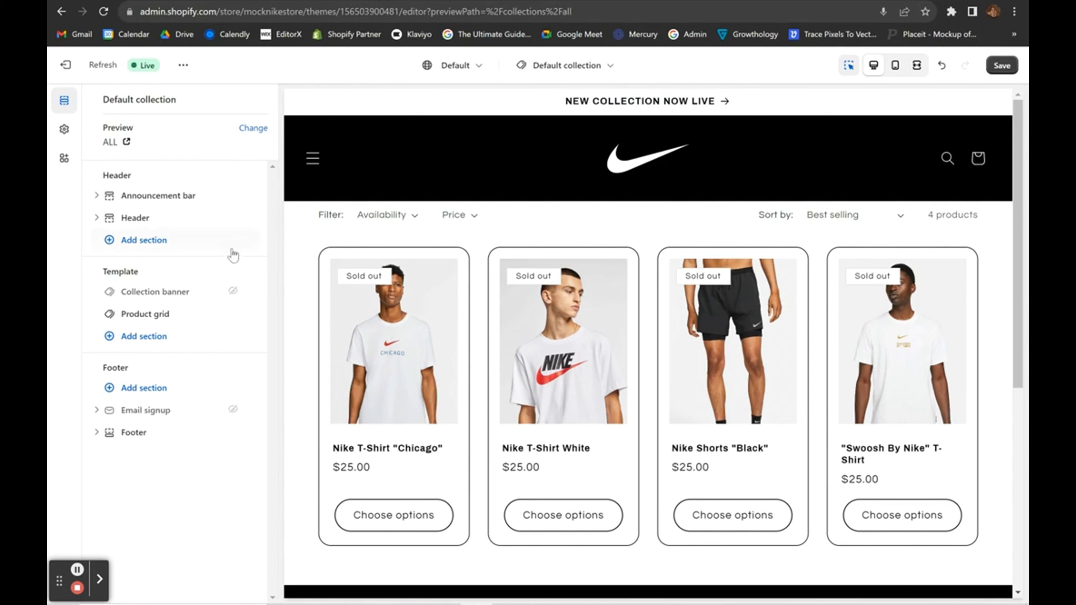
{"action": "left_click", "coordinate": [233, 292]}
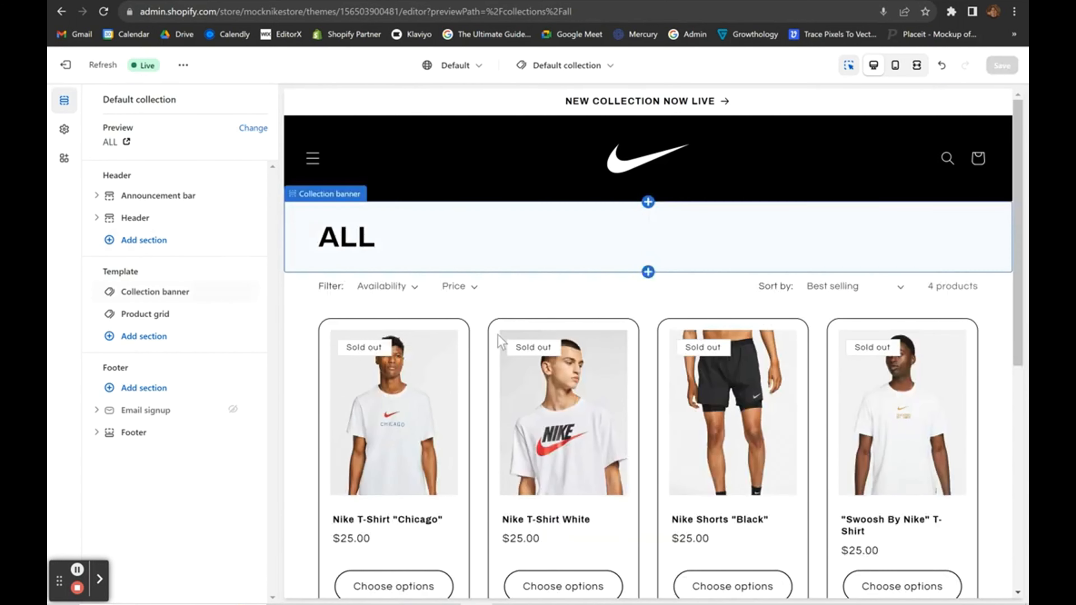
{"action": "scroll", "coordinate": [510, 407], "scroll_direction": "down", "scroll_amount": 2}
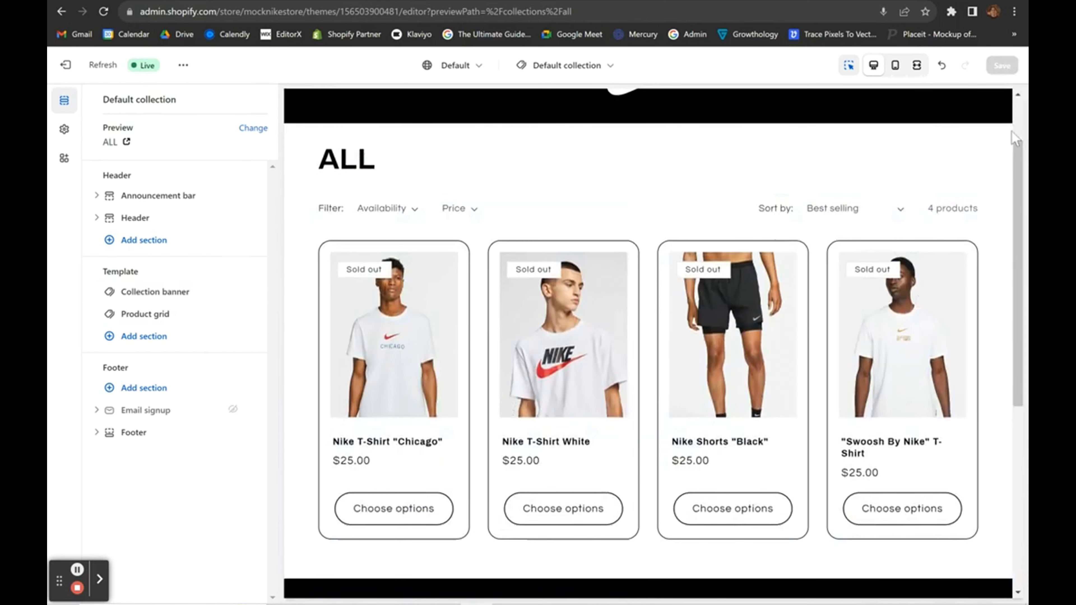
{"action": "left_click", "coordinate": [386, 396]}
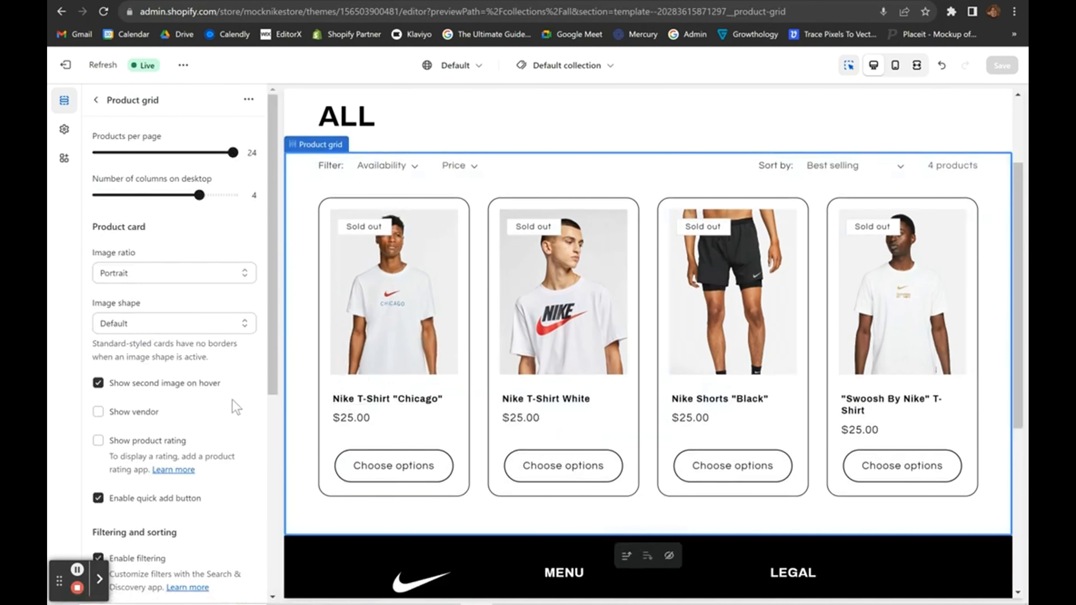
Try a square product card image ratio, then set it to Adapt to image.
{"action": "left_click", "coordinate": [195, 276]}
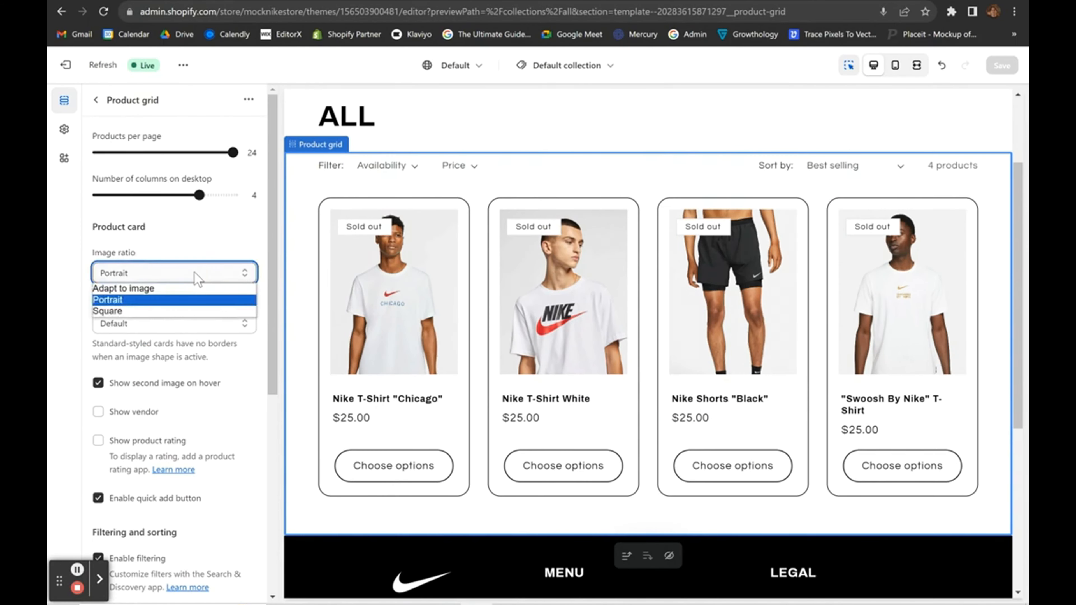
{"action": "left_click", "coordinate": [149, 311]}
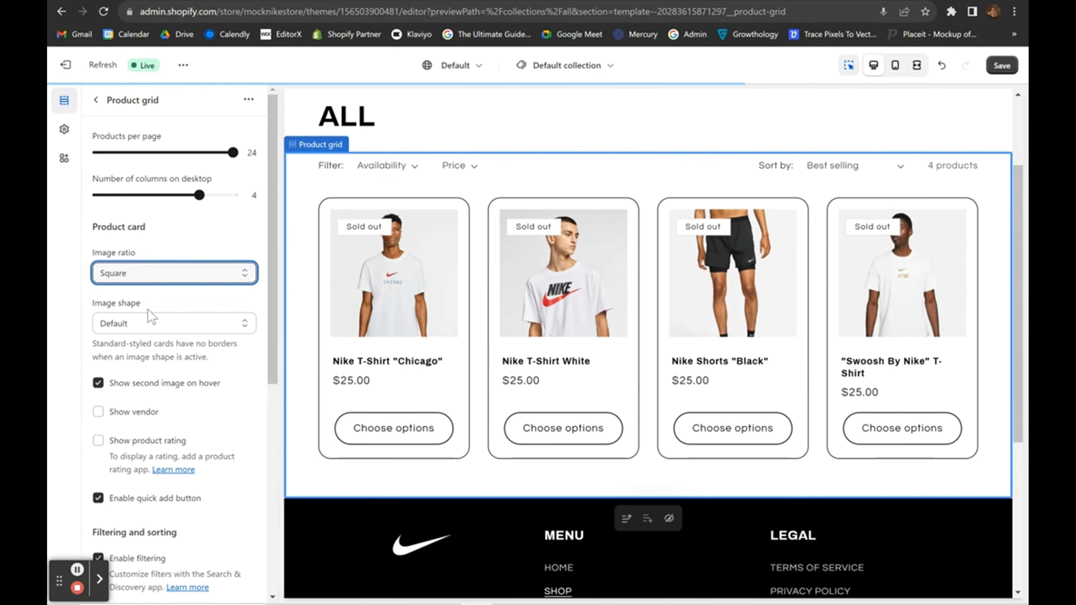
{"action": "left_click", "coordinate": [153, 275]}
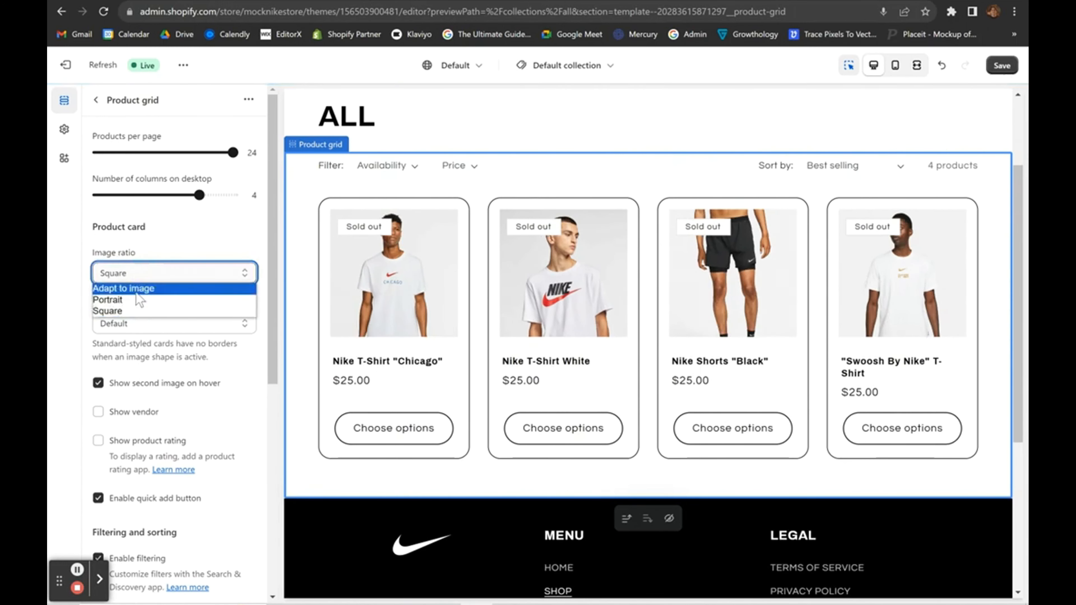
{"action": "left_click", "coordinate": [141, 287]}
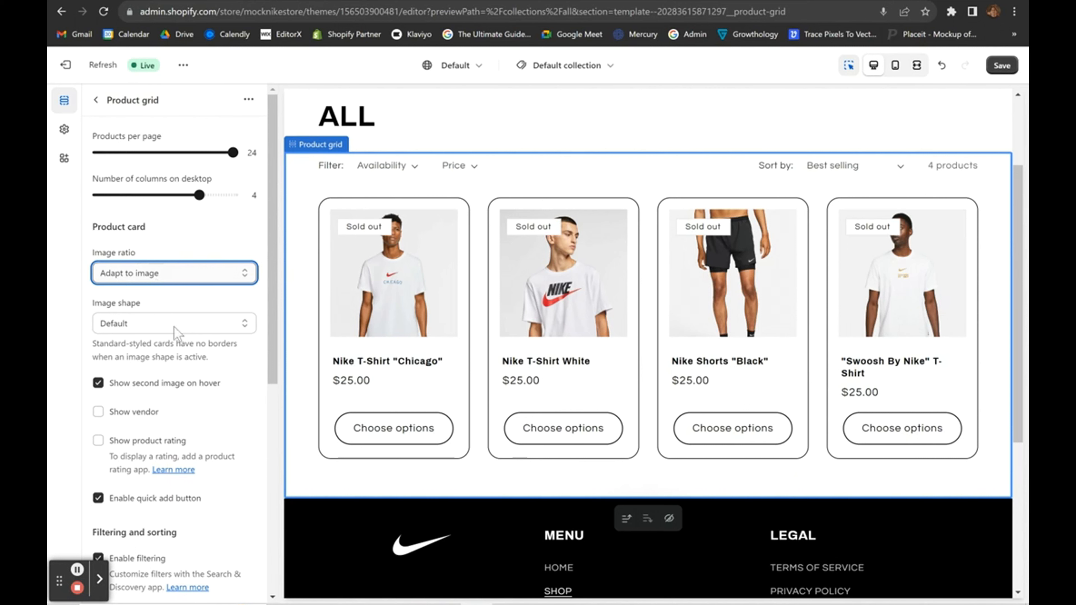
Disable the quick add button, save, and open the Chicago T-shirt product page.
{"action": "scroll", "coordinate": [212, 433], "scroll_direction": "down", "scroll_amount": 1}
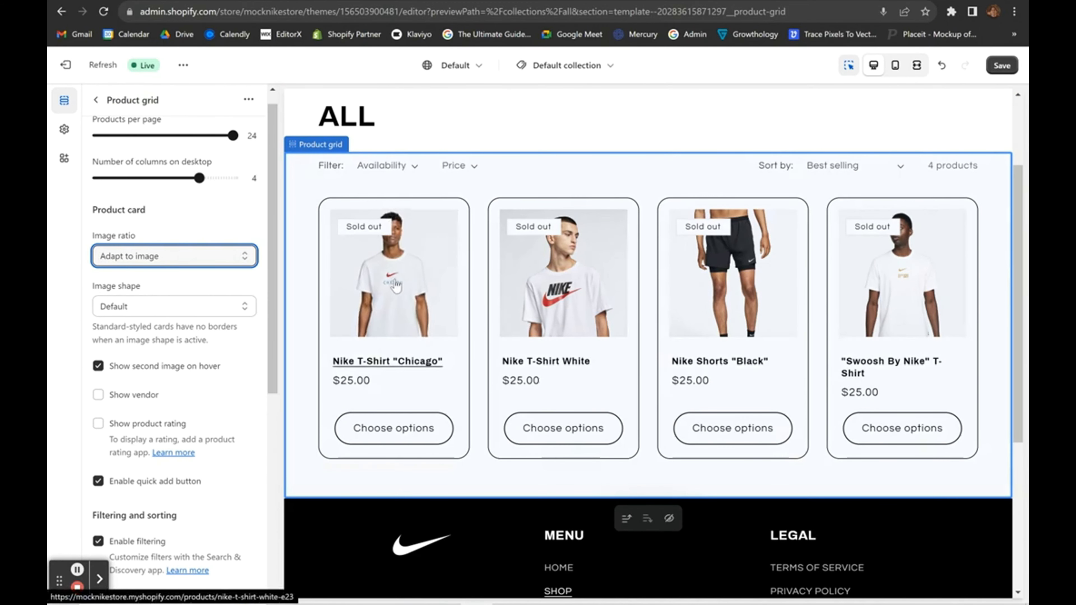
{"action": "scroll", "coordinate": [381, 296], "scroll_direction": "down", "scroll_amount": 2}
{"action": "scroll", "coordinate": [140, 440], "scroll_direction": "down", "scroll_amount": 1}
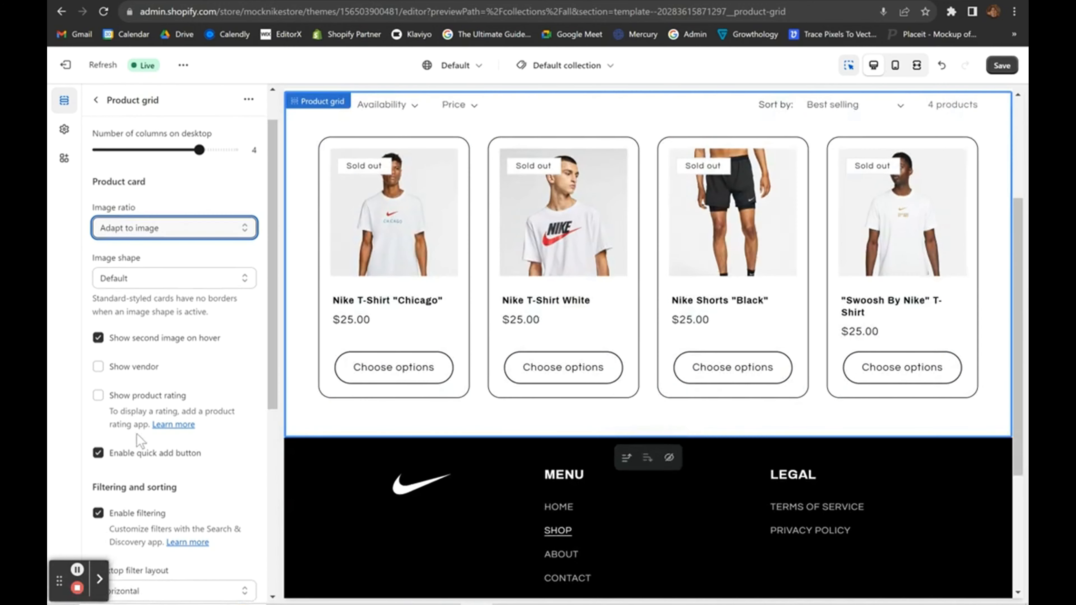
{"action": "left_click", "coordinate": [97, 455]}
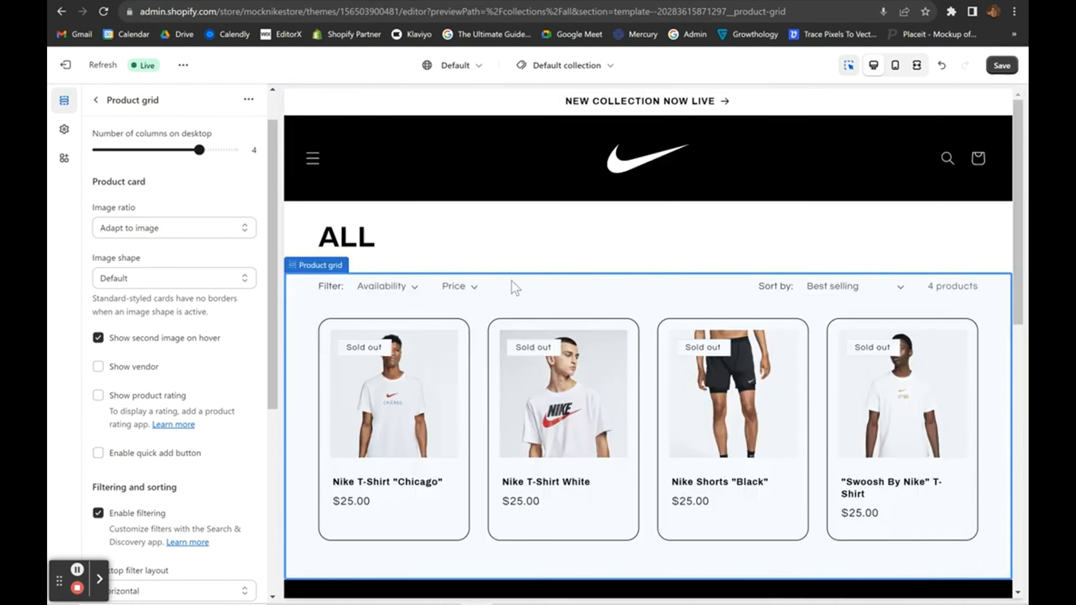
{"action": "left_click", "coordinate": [1001, 65]}
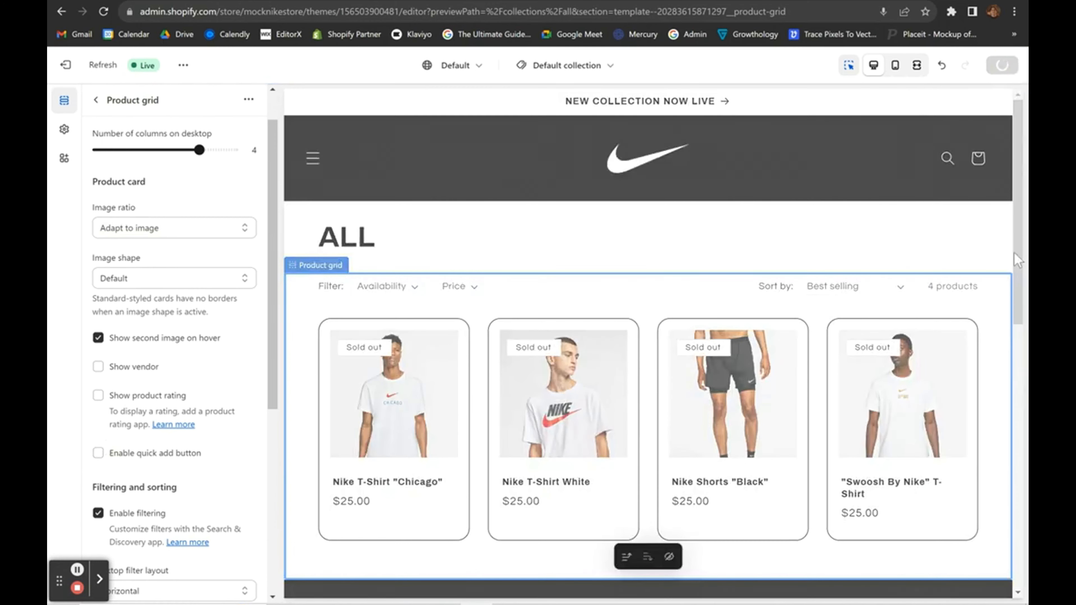
{"action": "scroll", "coordinate": [775, 352], "scroll_direction": "down", "scroll_amount": 1}
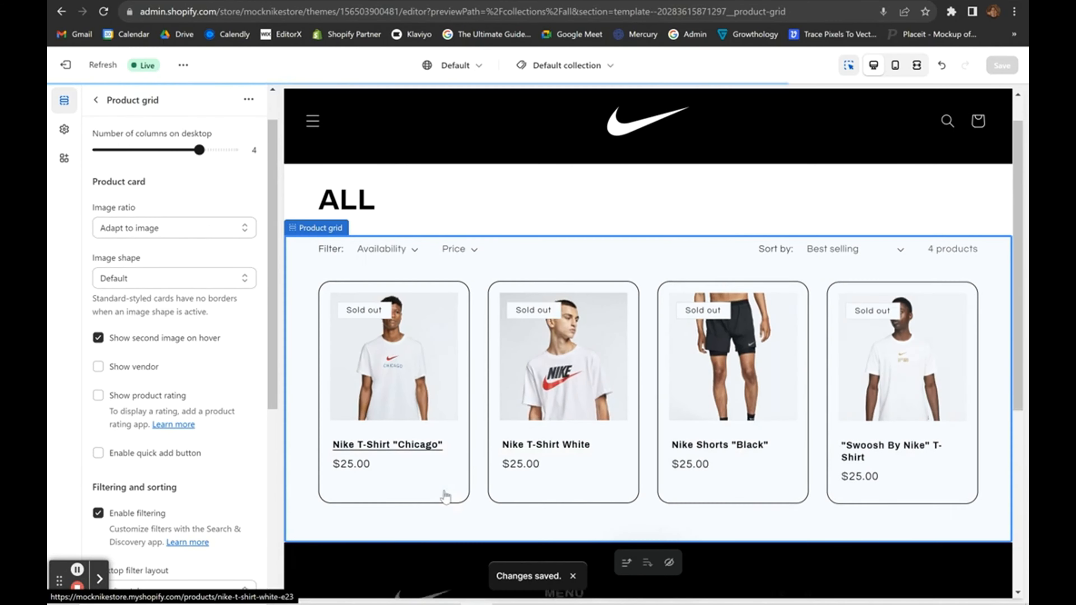
{"action": "left_click", "coordinate": [392, 396]}
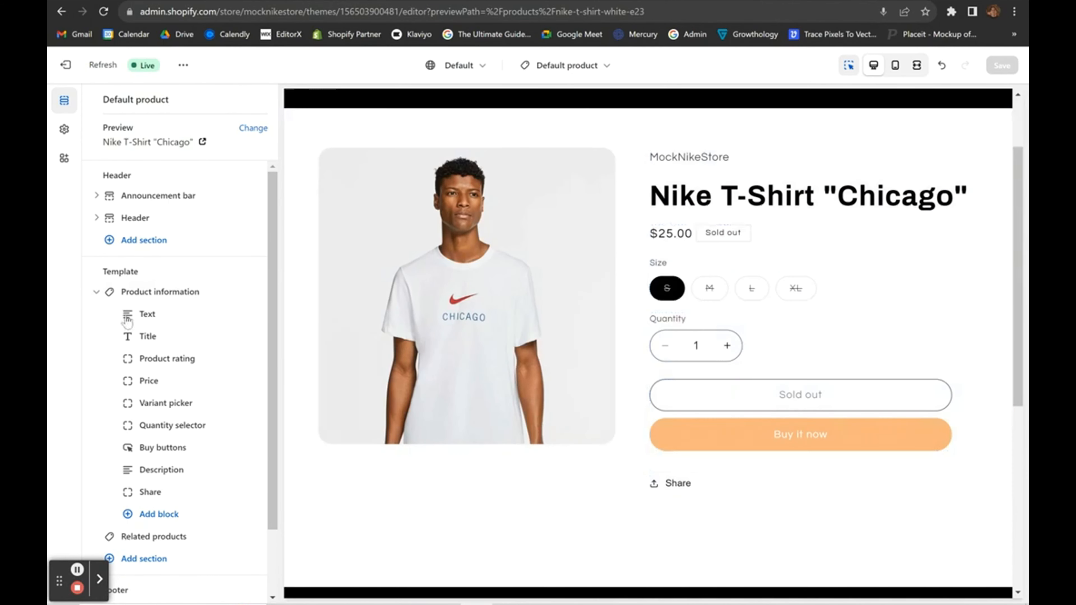
Inspect the Product information section's settings on the Chicago T-shirt product template.
{"action": "left_click", "coordinate": [138, 297]}
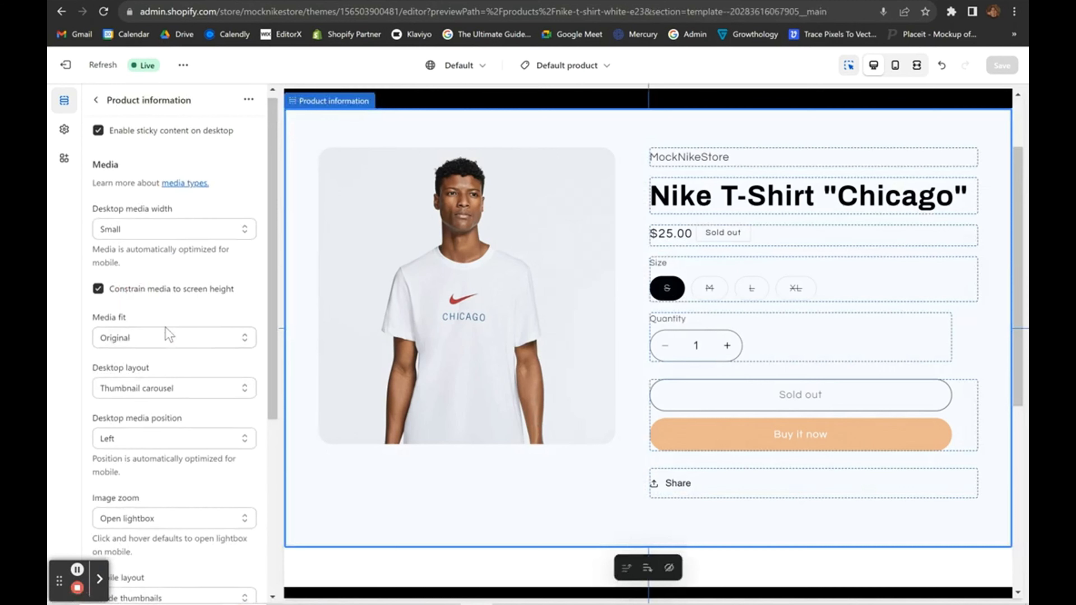
{"action": "scroll", "coordinate": [212, 339], "scroll_direction": "down", "scroll_amount": 5}
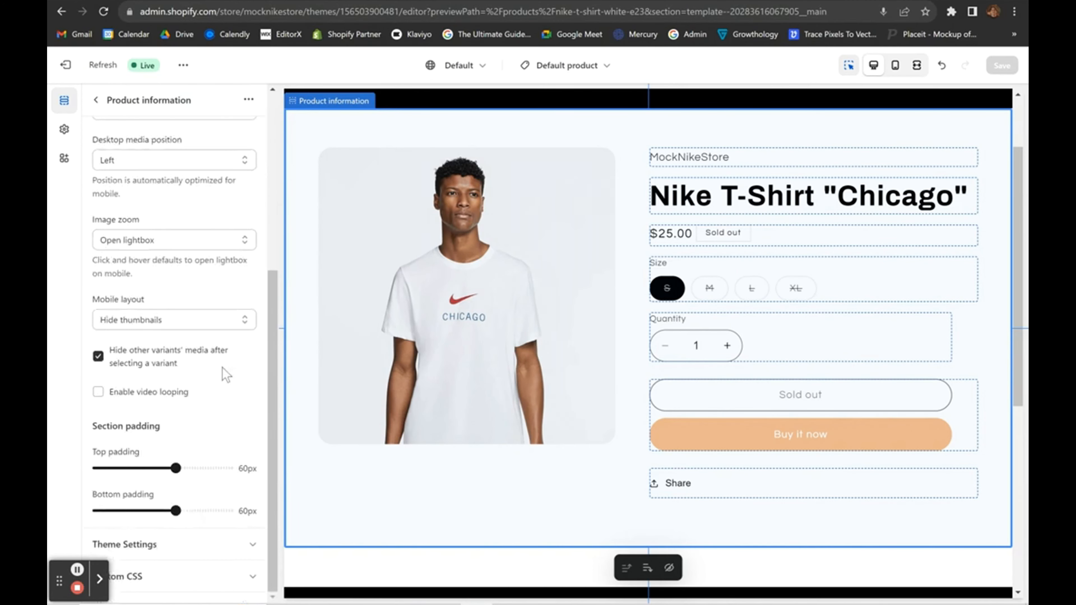
{"action": "scroll", "coordinate": [222, 368], "scroll_direction": "up", "scroll_amount": 5}
{"action": "scroll", "coordinate": [750, 326], "scroll_direction": "up", "scroll_amount": 2}
{"action": "scroll", "coordinate": [653, 356], "scroll_direction": "down", "scroll_amount": 2}
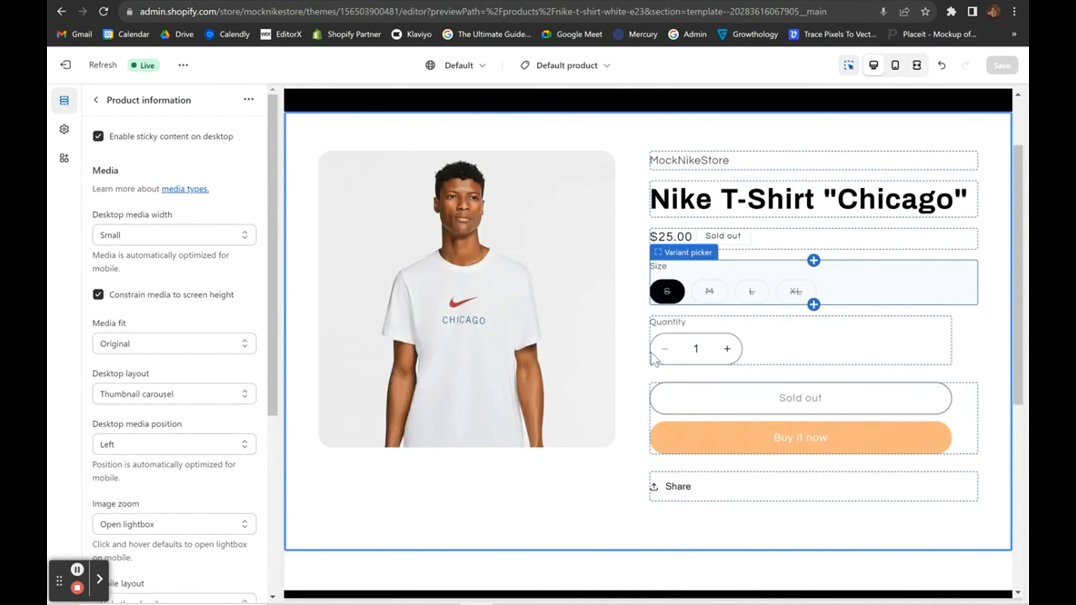
{"action": "left_click", "coordinate": [93, 106]}
Visit the Contact page through the header's drawer menu, then go back to HOME.
{"action": "scroll", "coordinate": [631, 329], "scroll_direction": "up", "scroll_amount": 2}
{"action": "left_click", "coordinate": [312, 164]}
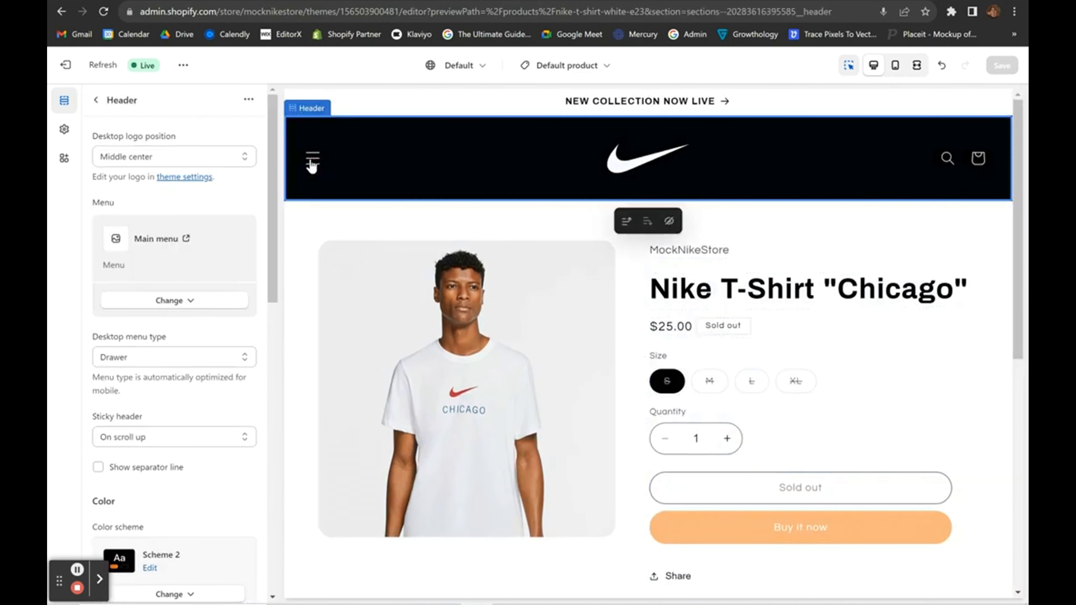
{"action": "left_click", "coordinate": [312, 164]}
{"action": "left_click", "coordinate": [346, 335]}
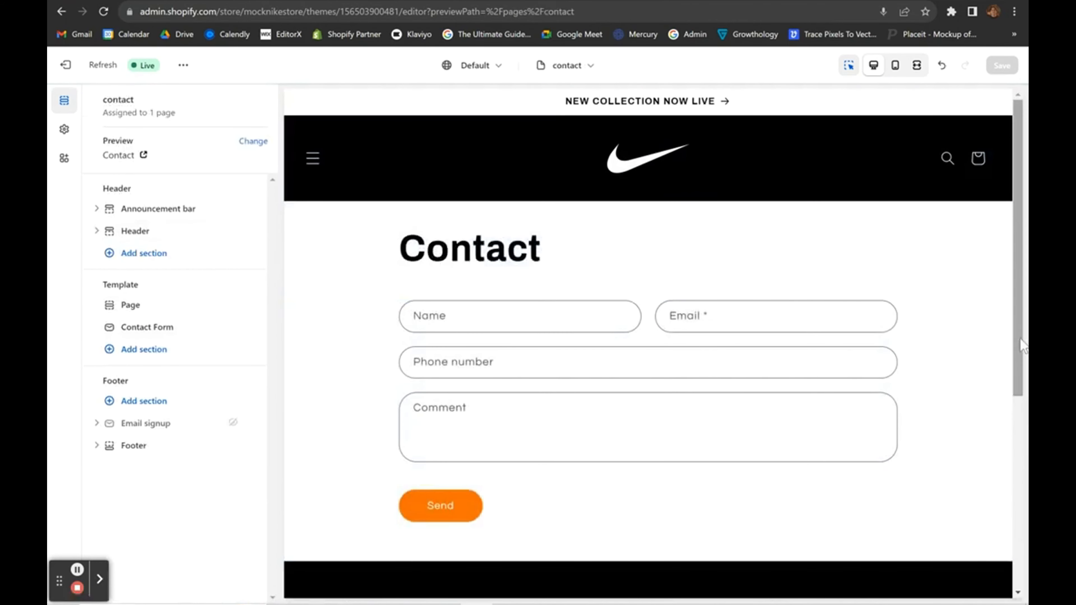
{"action": "scroll", "coordinate": [1018, 339], "scroll_direction": "down", "scroll_amount": 5}
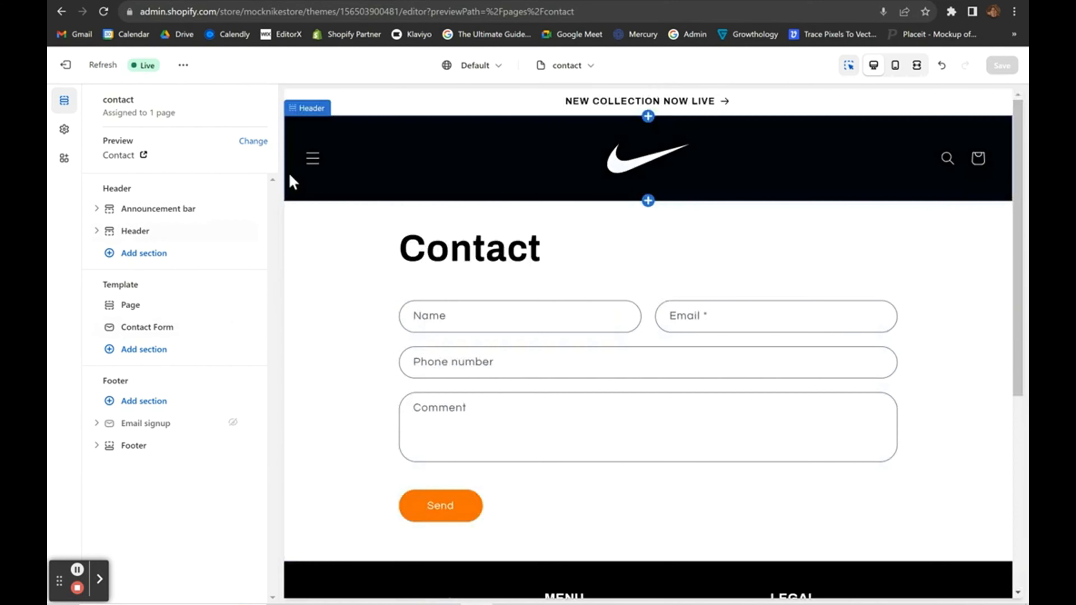
{"action": "left_click", "coordinate": [302, 172]}
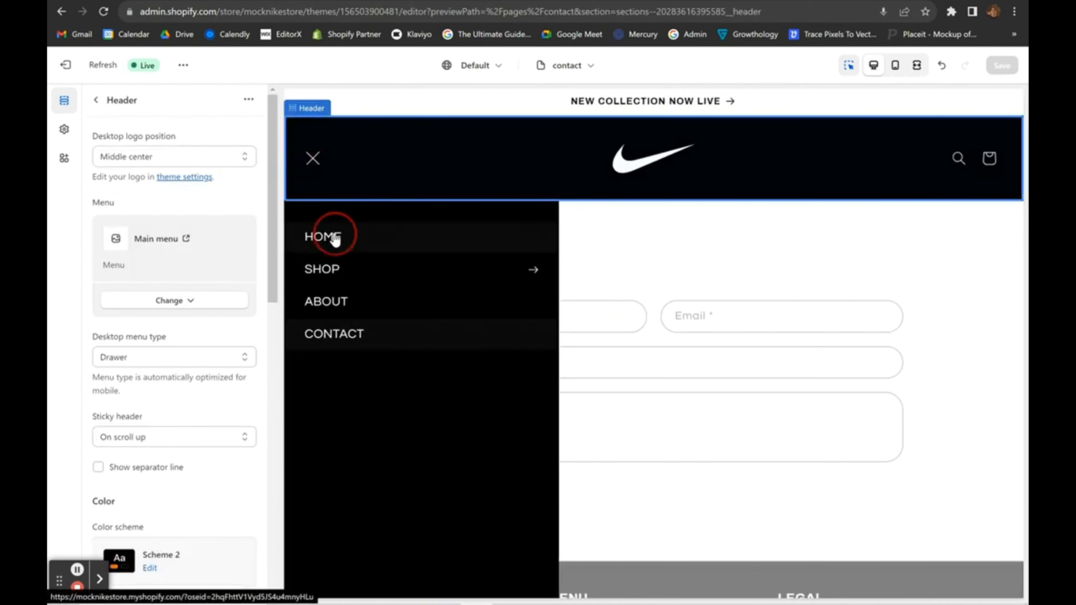
{"action": "left_click", "coordinate": [334, 237]}
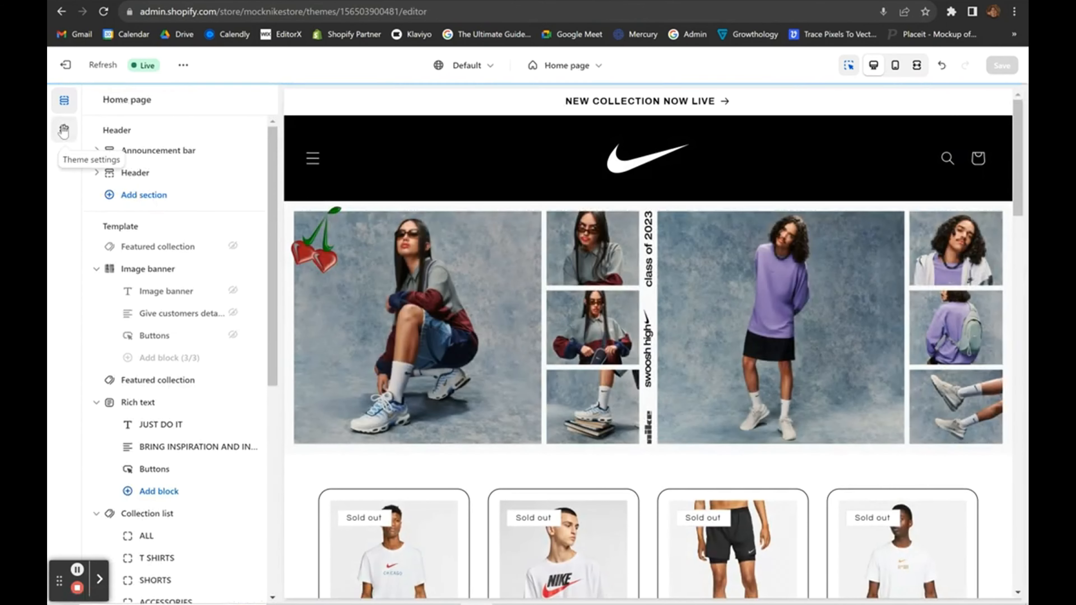
In Theme settings > Typography, set the heading font to Helvetica Bold.
{"action": "left_click", "coordinate": [64, 129]}
{"action": "left_click", "coordinate": [63, 132]}
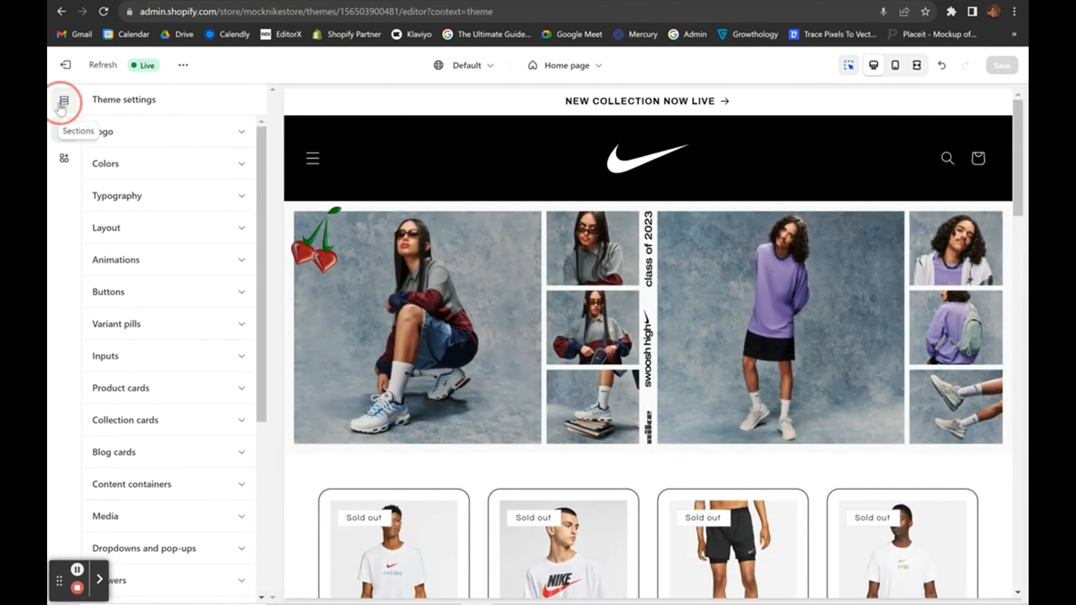
{"action": "left_click", "coordinate": [64, 134]}
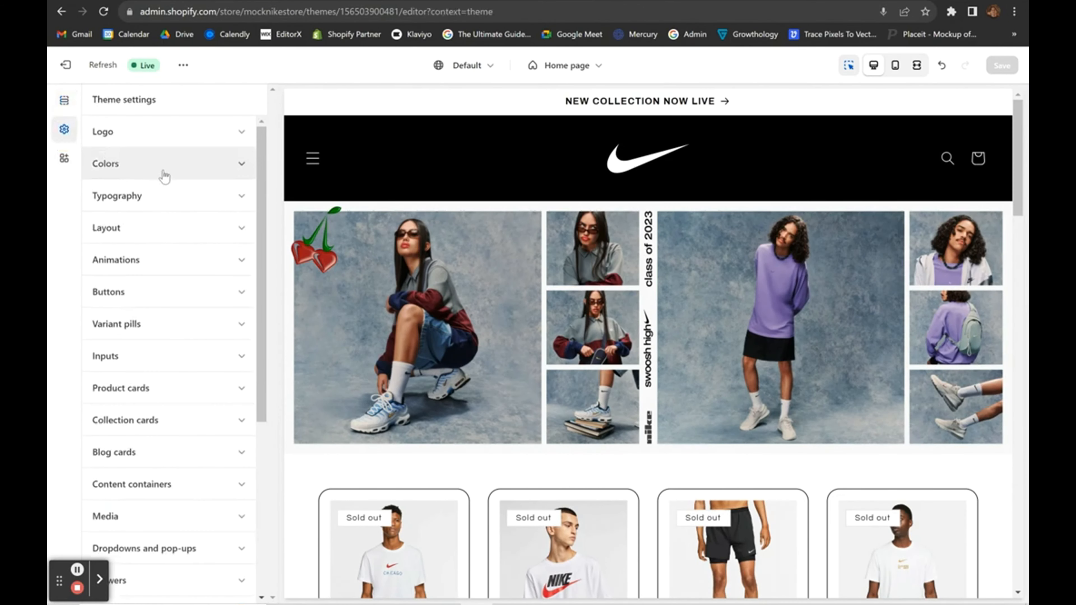
{"action": "left_click", "coordinate": [211, 209]}
{"action": "scroll", "coordinate": [188, 237], "scroll_direction": "down", "scroll_amount": 1}
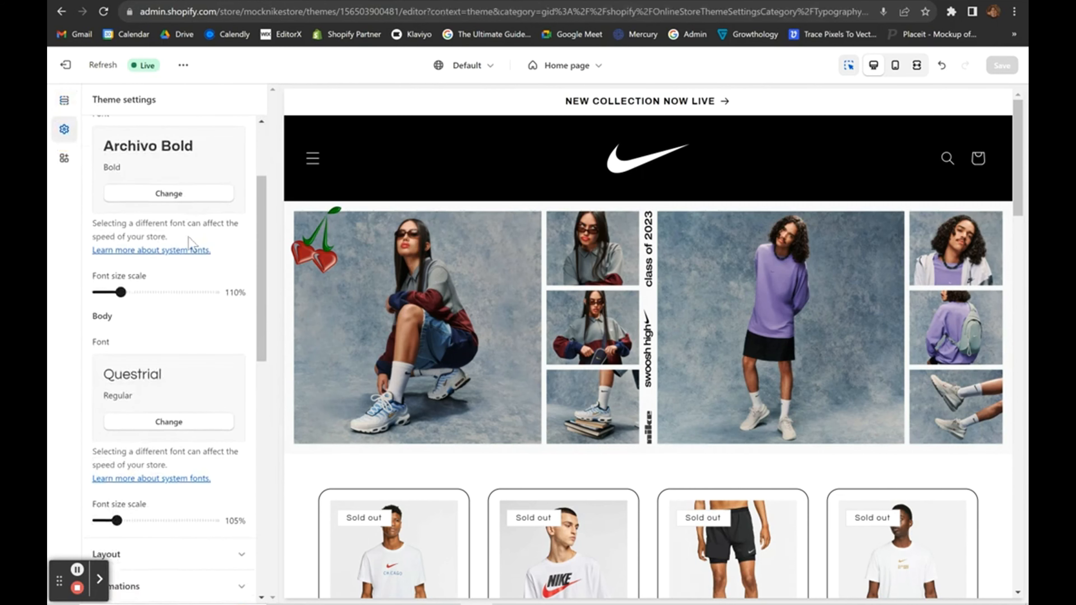
{"action": "left_click", "coordinate": [166, 201]}
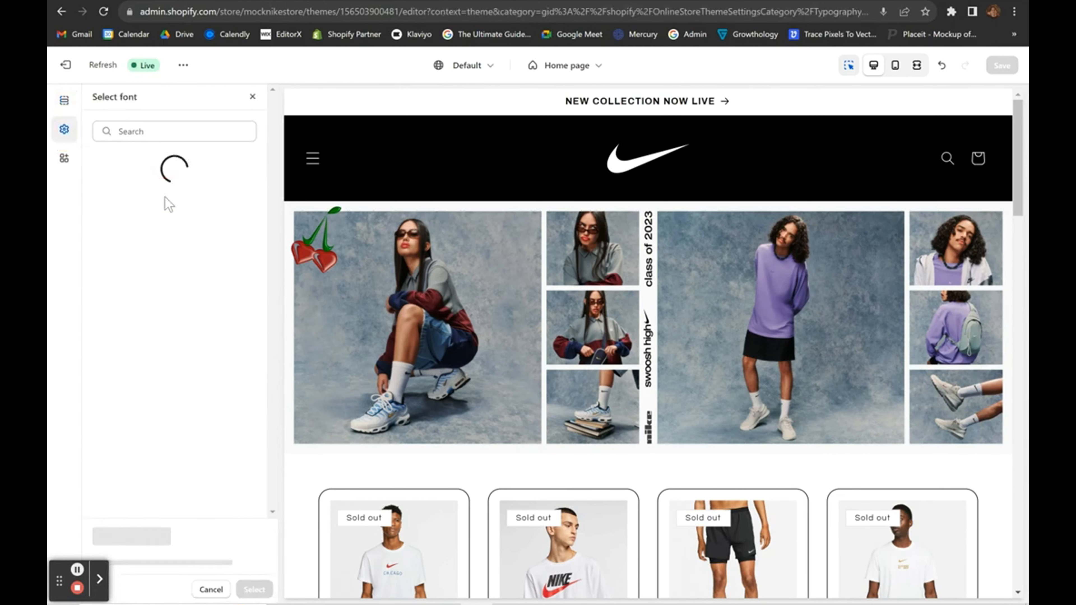
{"action": "left_click", "coordinate": [139, 130]}
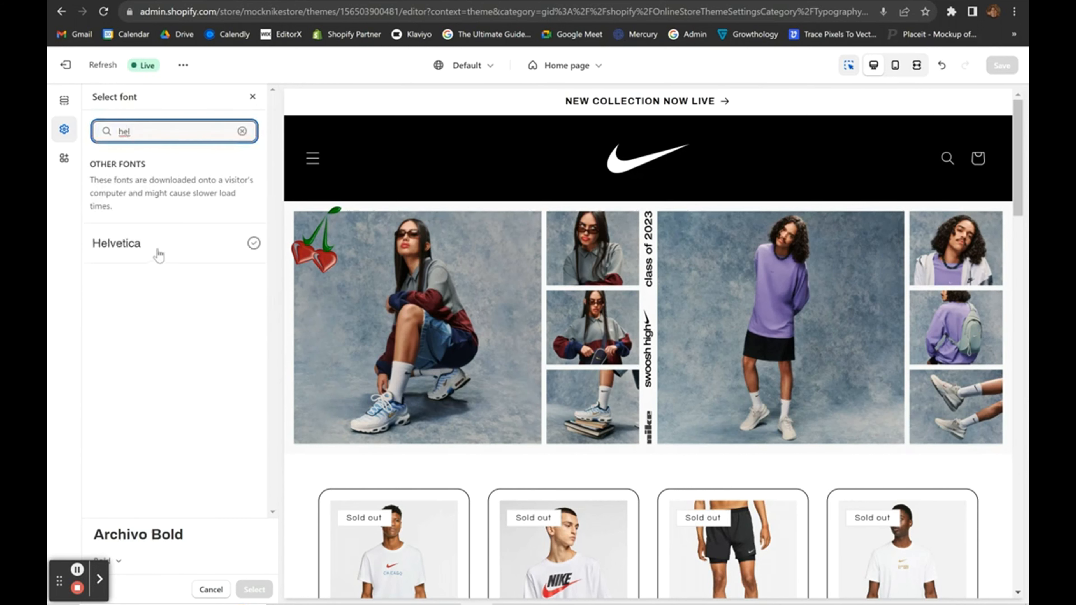
{"action": "left_click", "coordinate": [159, 255]}
{"action": "left_click", "coordinate": [125, 559]}
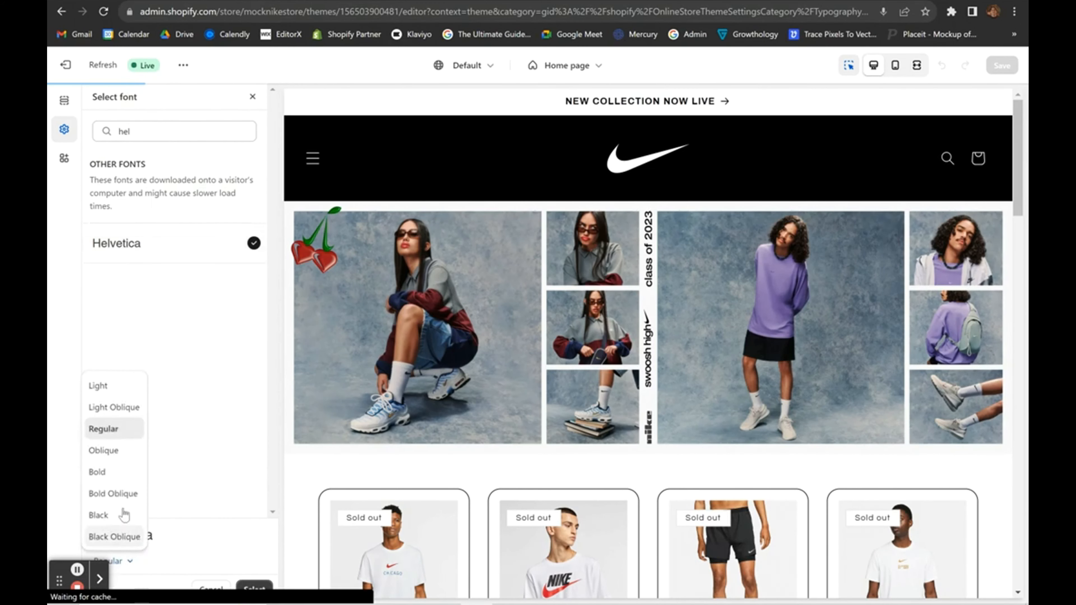
{"action": "left_click", "coordinate": [113, 472]}
{"action": "left_click", "coordinate": [254, 588]}
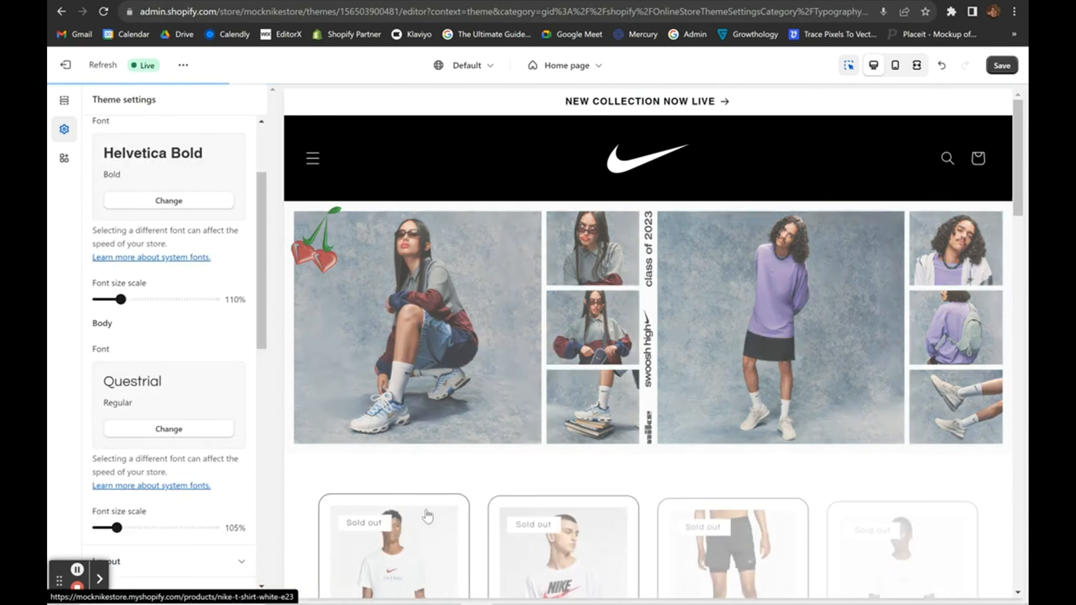
Set the body font to Helvetica Regular and save the theme.
{"action": "scroll", "coordinate": [427, 516], "scroll_direction": "down", "scroll_amount": 5}
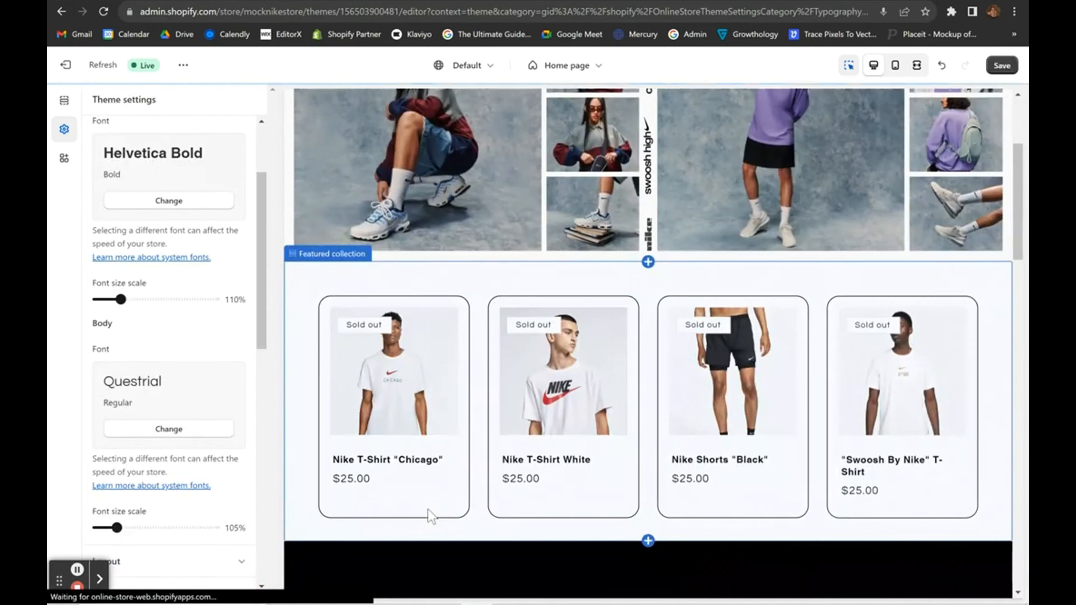
{"action": "left_click", "coordinate": [160, 429]}
{"action": "left_click", "coordinate": [146, 132]}
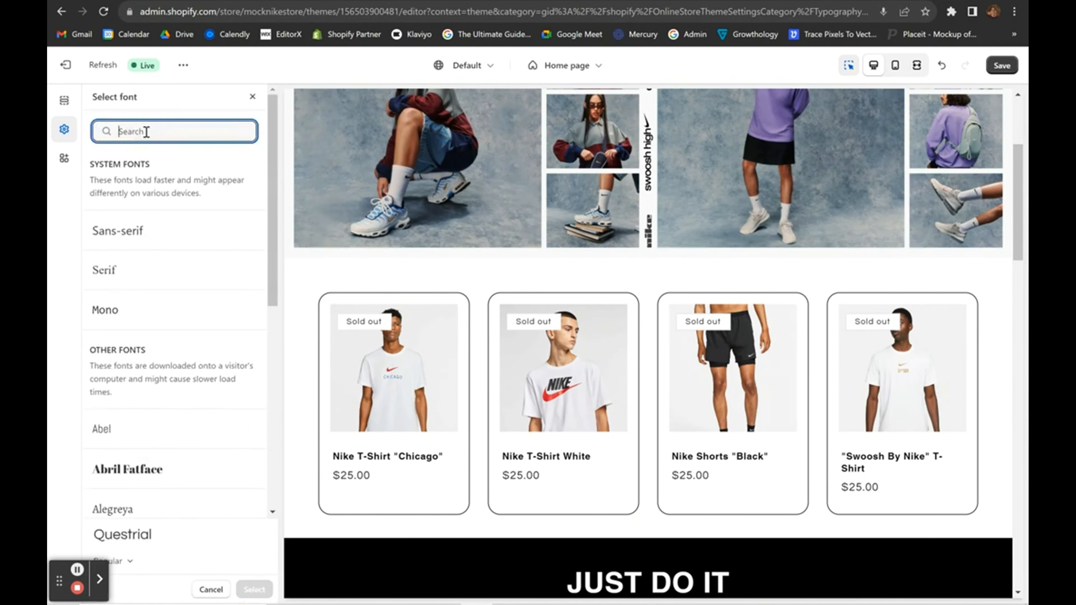
{"action": "left_click", "coordinate": [132, 247]}
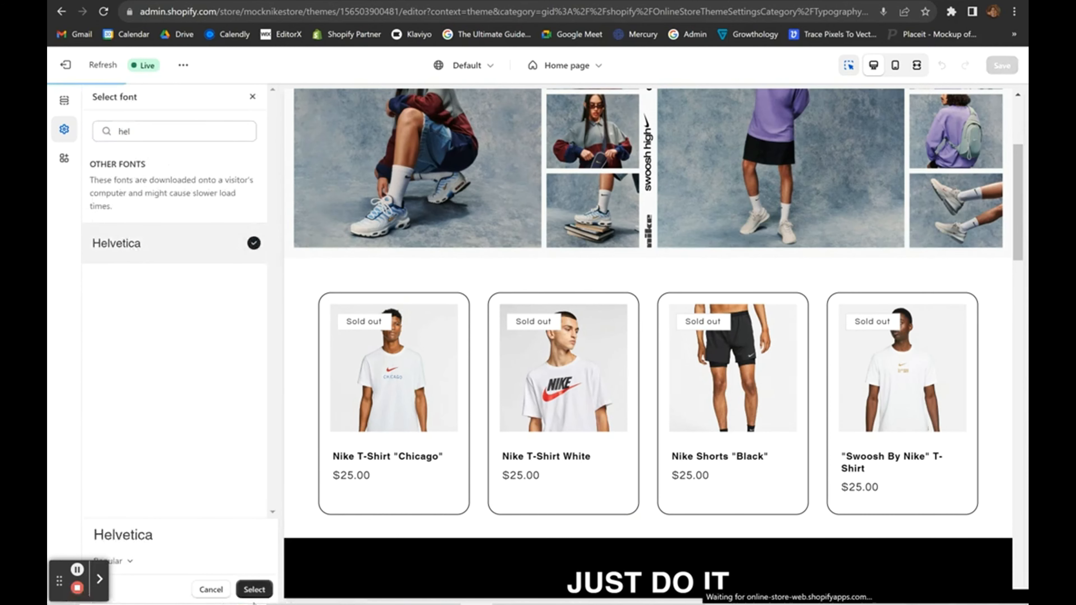
{"action": "left_click", "coordinate": [245, 593]}
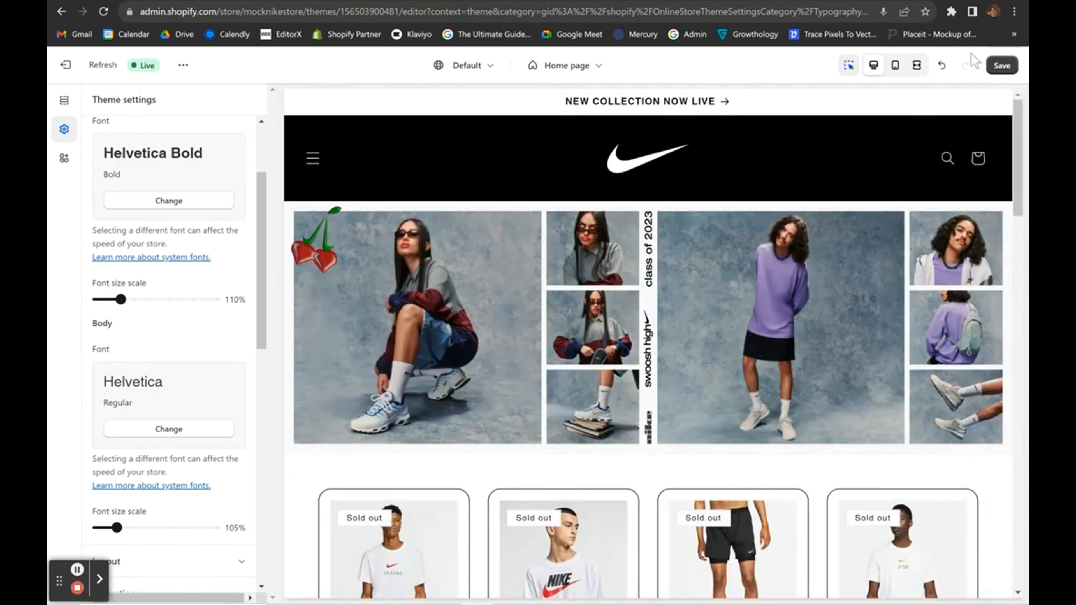
{"action": "left_click", "coordinate": [1002, 65]}
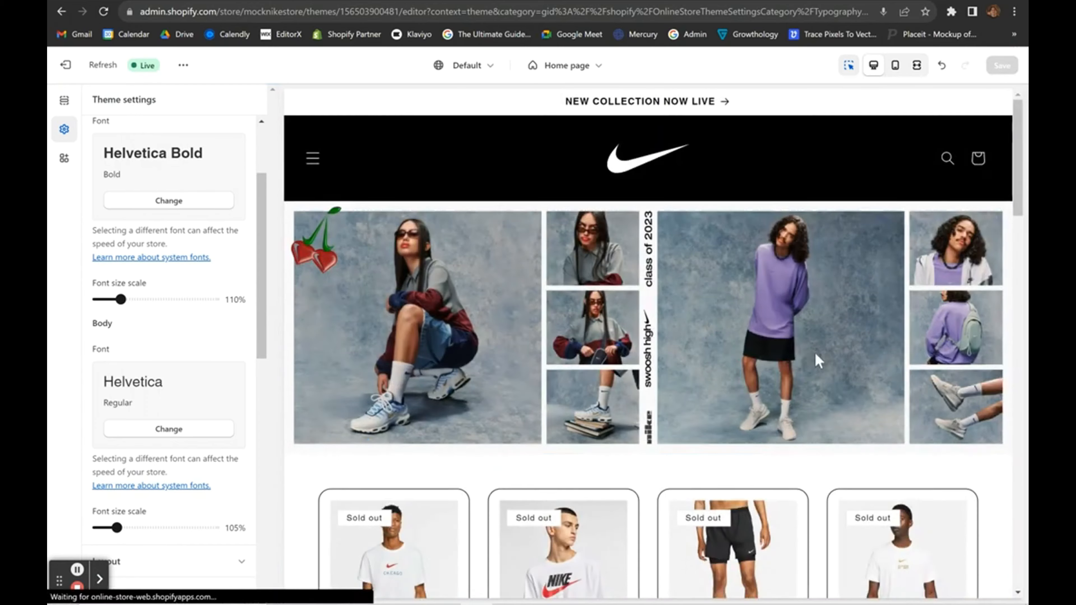
{"action": "scroll", "coordinate": [816, 358], "scroll_direction": "down", "scroll_amount": 5}
{"action": "scroll", "coordinate": [816, 358], "scroll_direction": "down", "scroll_amount": 10}
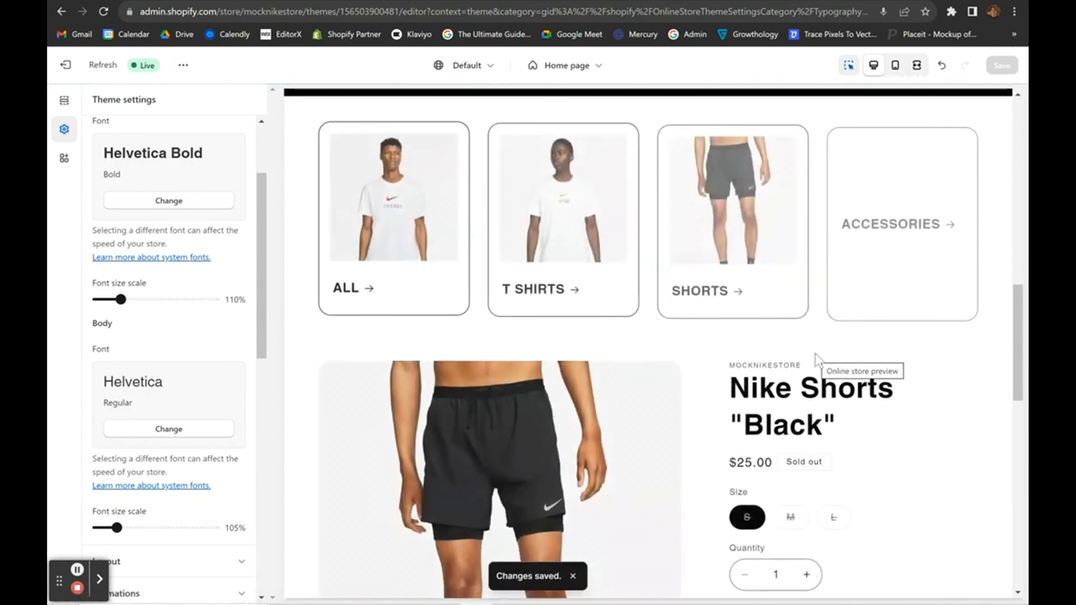
{"action": "scroll", "coordinate": [816, 358], "scroll_direction": "down", "scroll_amount": 10}
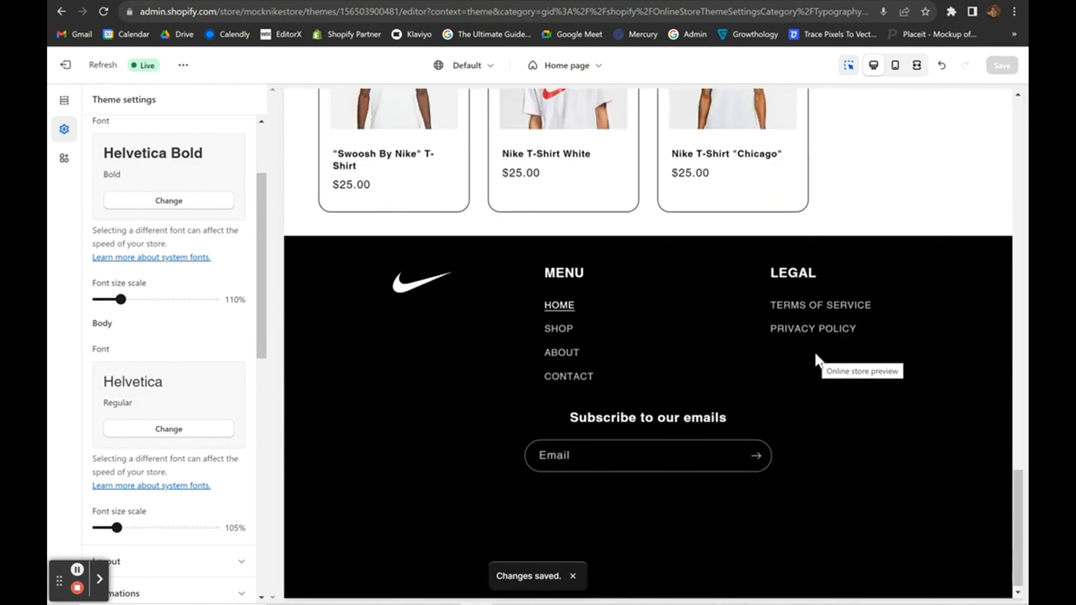
{"action": "scroll", "coordinate": [816, 358], "scroll_direction": "up", "scroll_amount": 8}
{"action": "scroll", "coordinate": [816, 358], "scroll_direction": "up", "scroll_amount": 10}
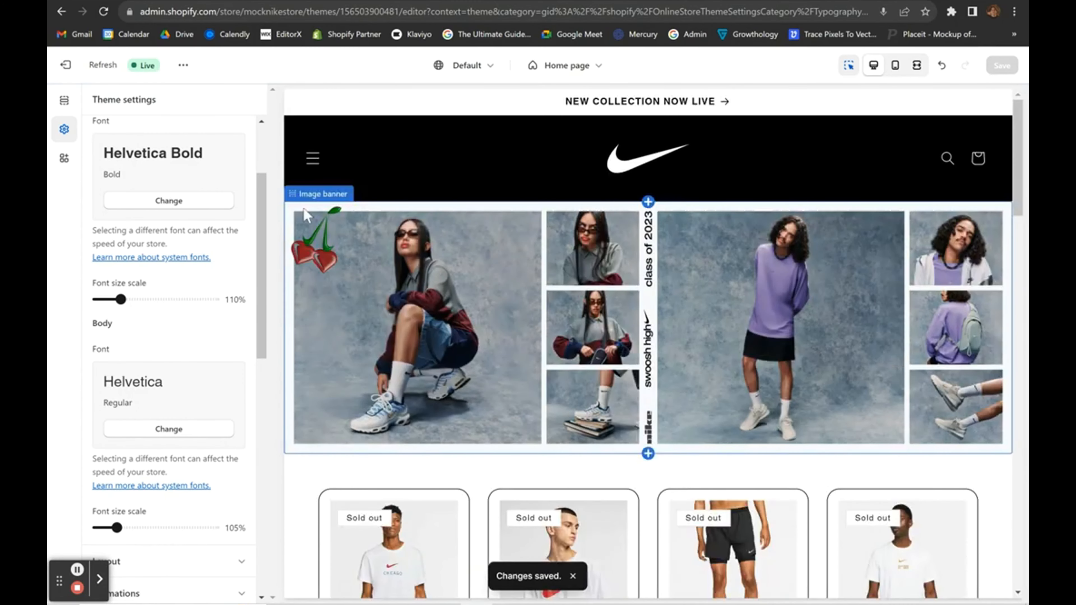
Test opening and closing the header's navigation drawer in the preview.
{"action": "left_click", "coordinate": [313, 161]}
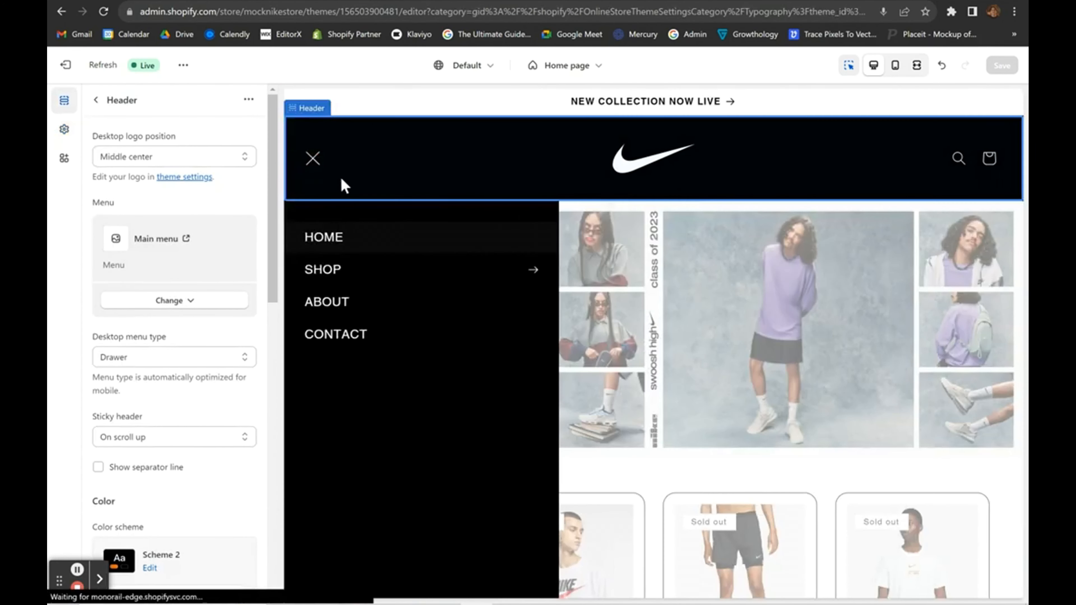
{"action": "left_click", "coordinate": [314, 162]}
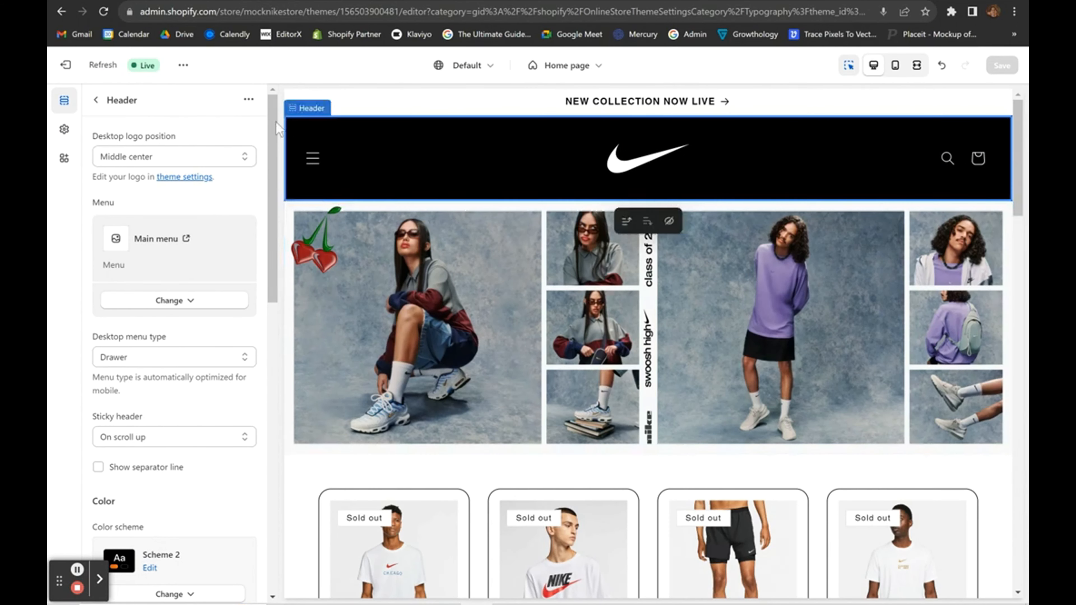
{"action": "left_click", "coordinate": [316, 167]}
{"action": "left_click", "coordinate": [317, 167]}
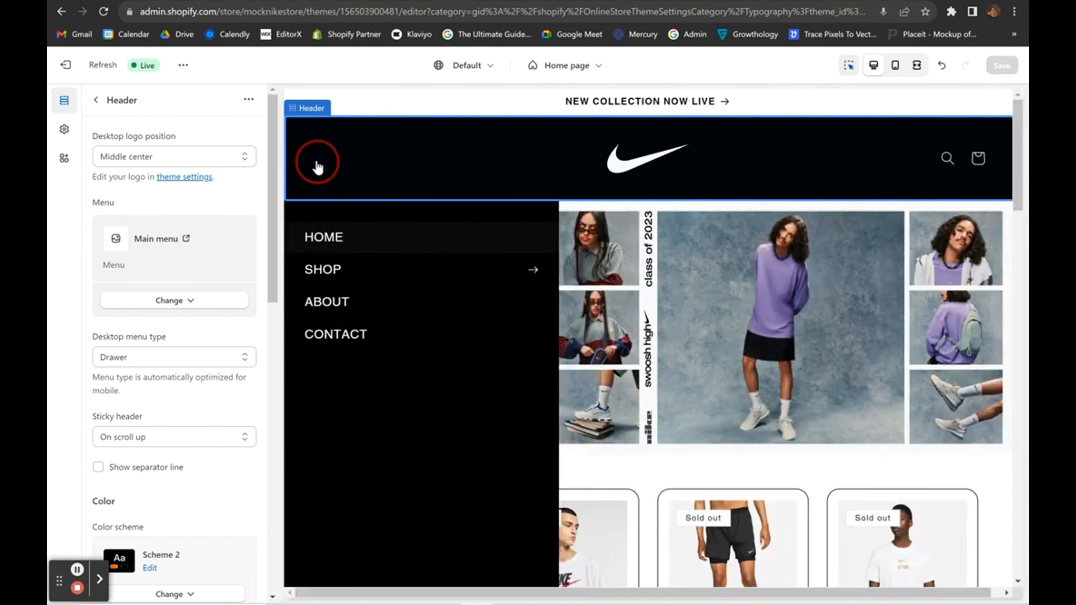
{"action": "left_click", "coordinate": [316, 167]}
{"action": "left_click", "coordinate": [316, 167]}
{"action": "scroll", "coordinate": [367, 352], "scroll_direction": "down", "scroll_amount": 15}
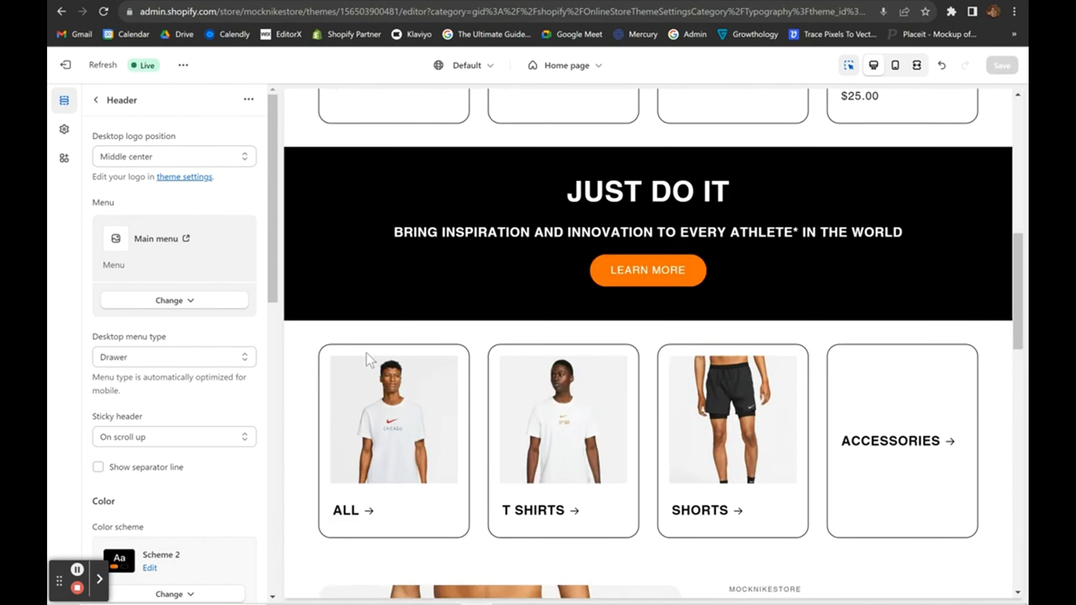
{"action": "scroll", "coordinate": [367, 355], "scroll_direction": "down", "scroll_amount": 1}
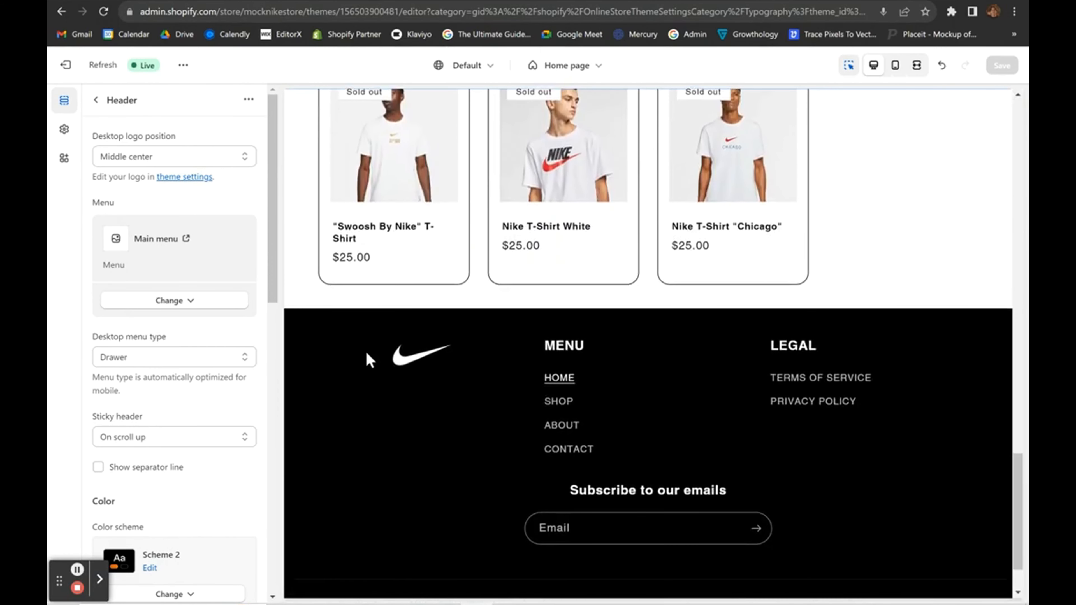
{"action": "scroll", "coordinate": [365, 351], "scroll_direction": "up", "scroll_amount": 8}
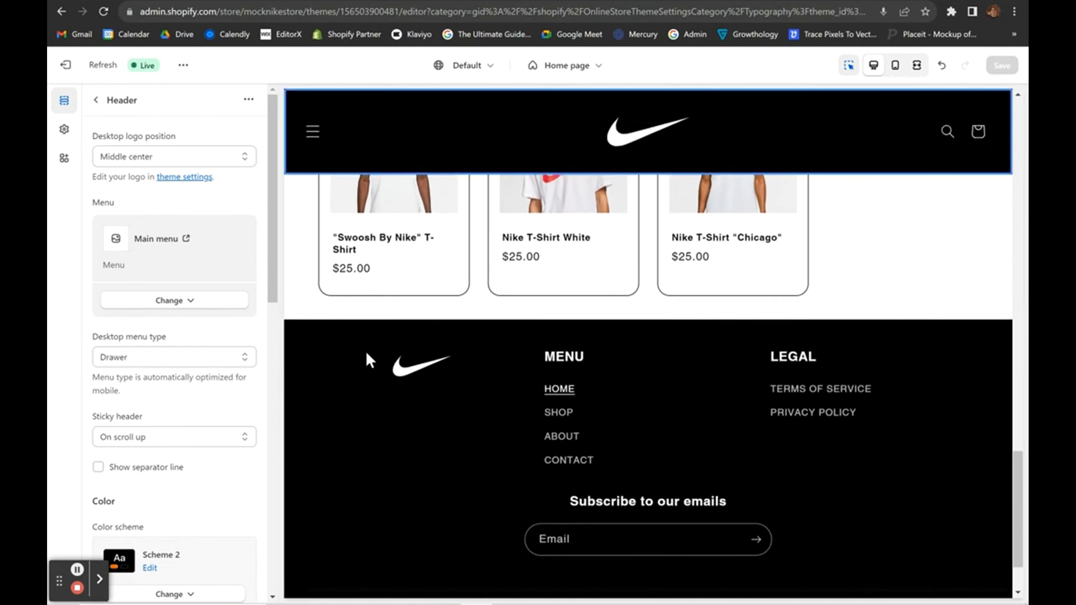
{"action": "scroll", "coordinate": [366, 352], "scroll_direction": "up", "scroll_amount": 10}
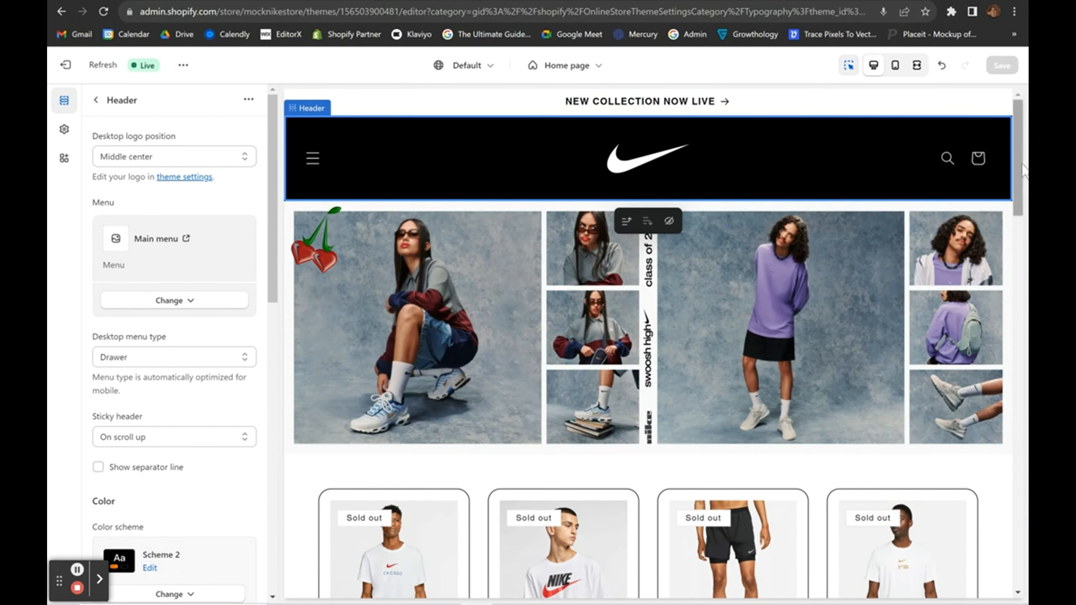
Open and close the empty cart drawer, then open the theme-wide settings.
{"action": "left_click", "coordinate": [978, 160]}
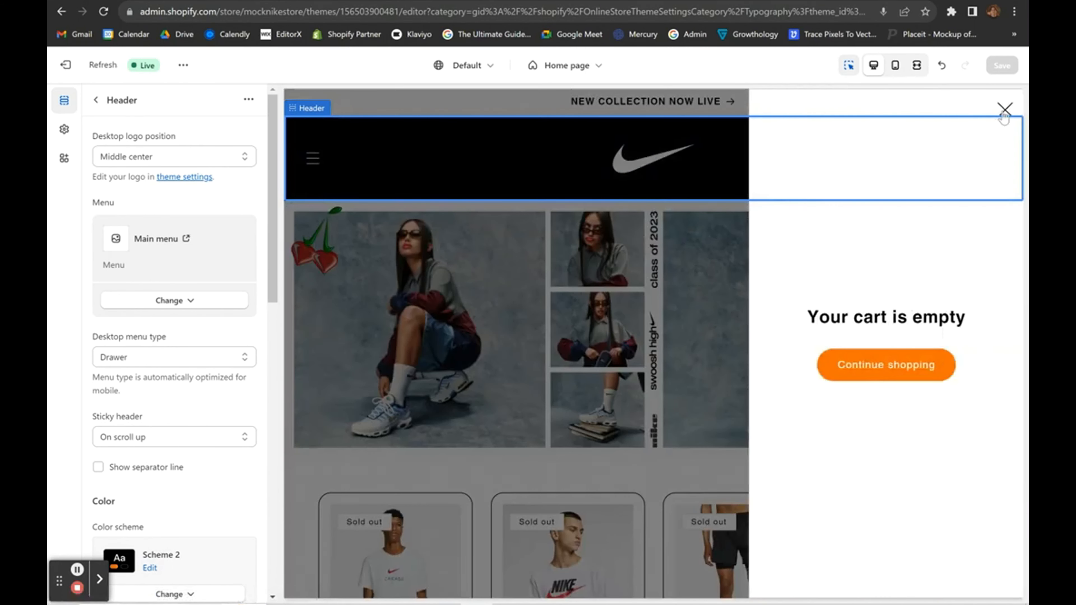
{"action": "left_click", "coordinate": [1004, 114]}
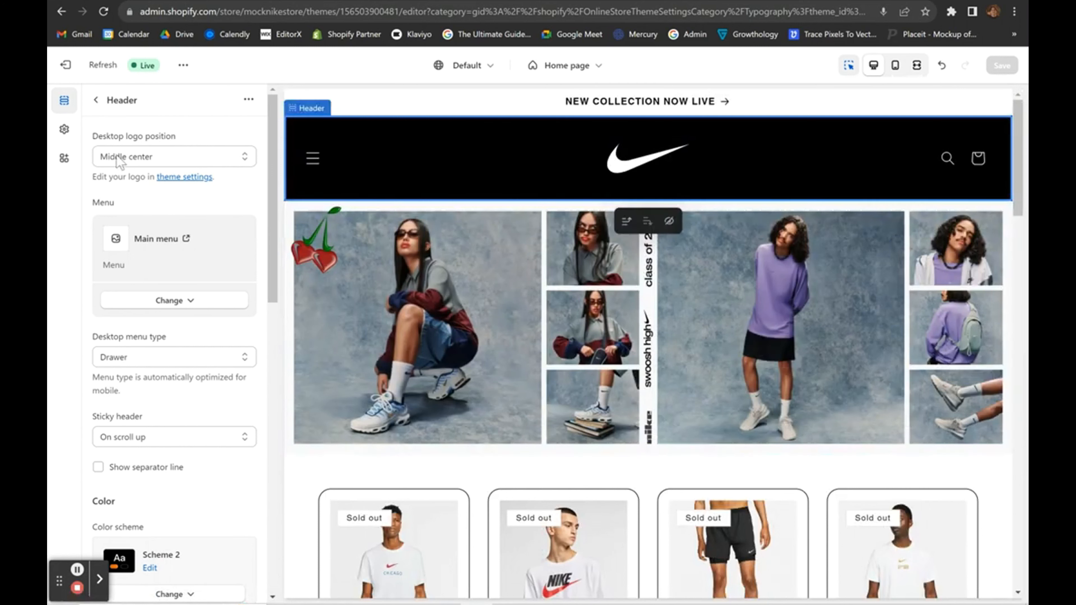
{"action": "left_click", "coordinate": [64, 129]}
Look through Typography and App embeds, then expand the Checkout branding settings.
{"action": "left_click", "coordinate": [200, 207]}
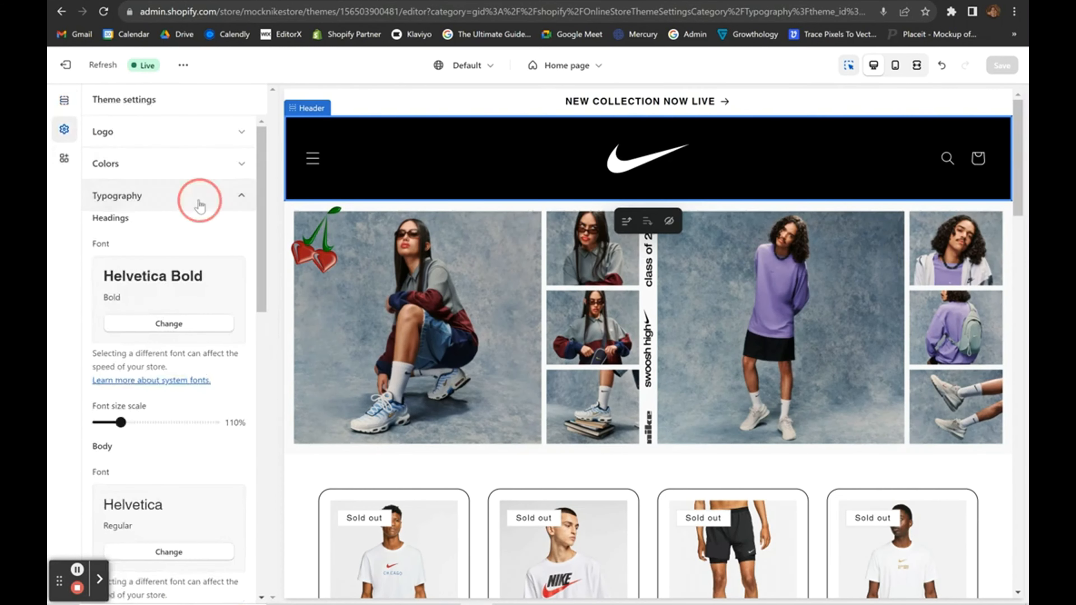
{"action": "left_click", "coordinate": [64, 158]}
{"action": "left_click", "coordinate": [64, 130]}
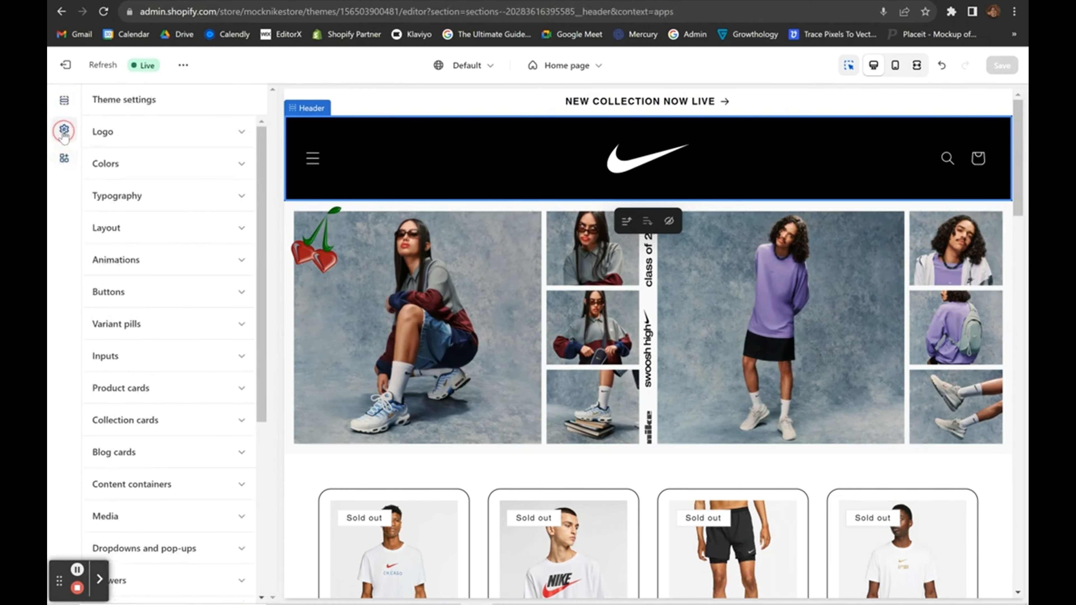
{"action": "scroll", "coordinate": [146, 395], "scroll_direction": "down", "scroll_amount": 5}
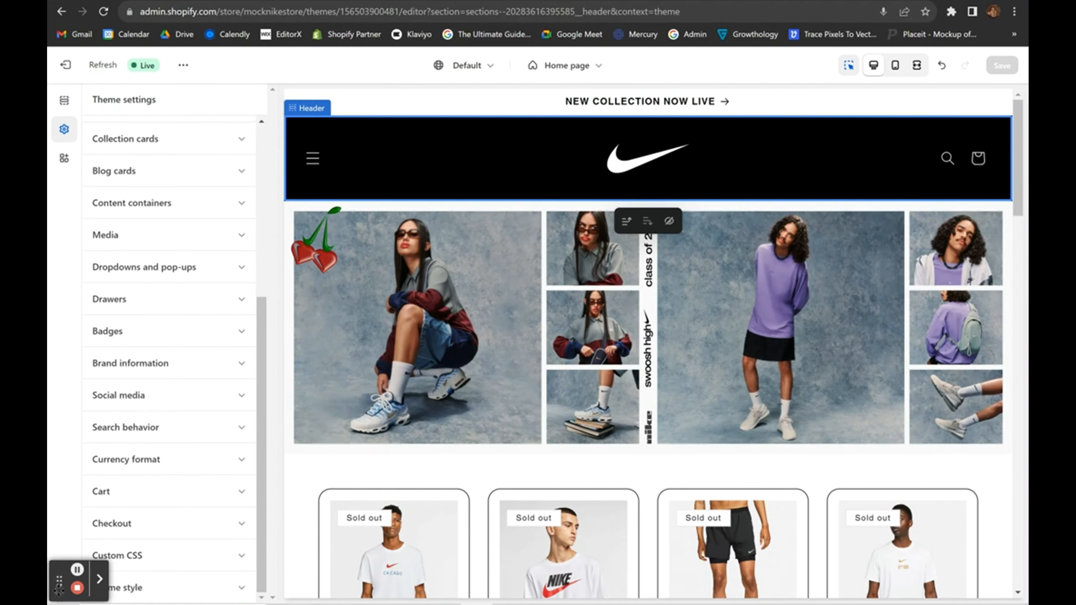
{"action": "left_click_drag", "start_coordinate": [58, 589], "coordinate": [757, 536]}
{"action": "scroll", "coordinate": [147, 343], "scroll_direction": "up", "scroll_amount": 2}
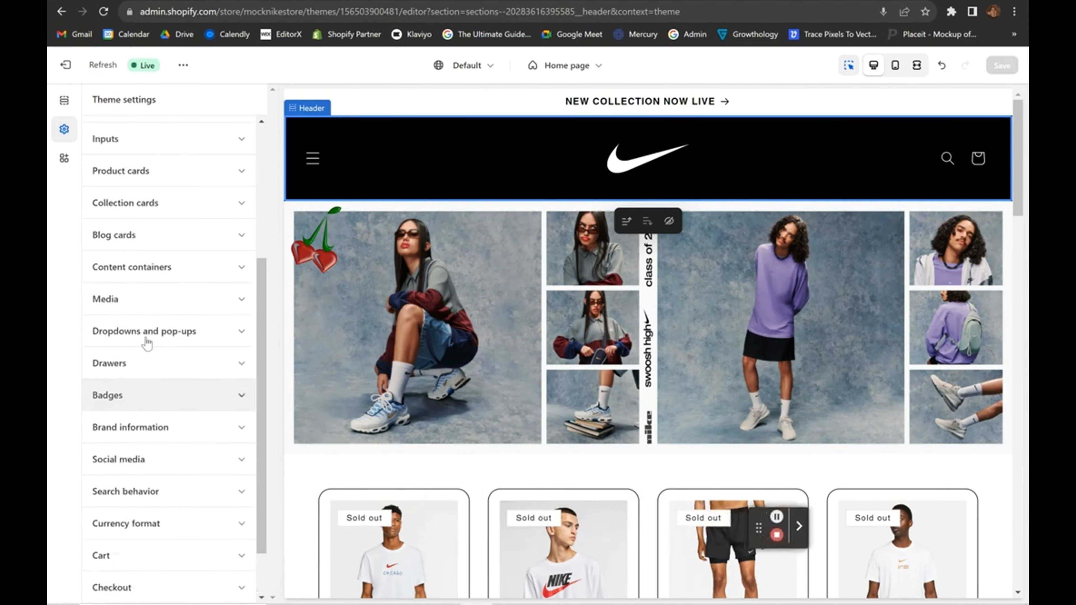
{"action": "scroll", "coordinate": [147, 343], "scroll_direction": "up", "scroll_amount": 5}
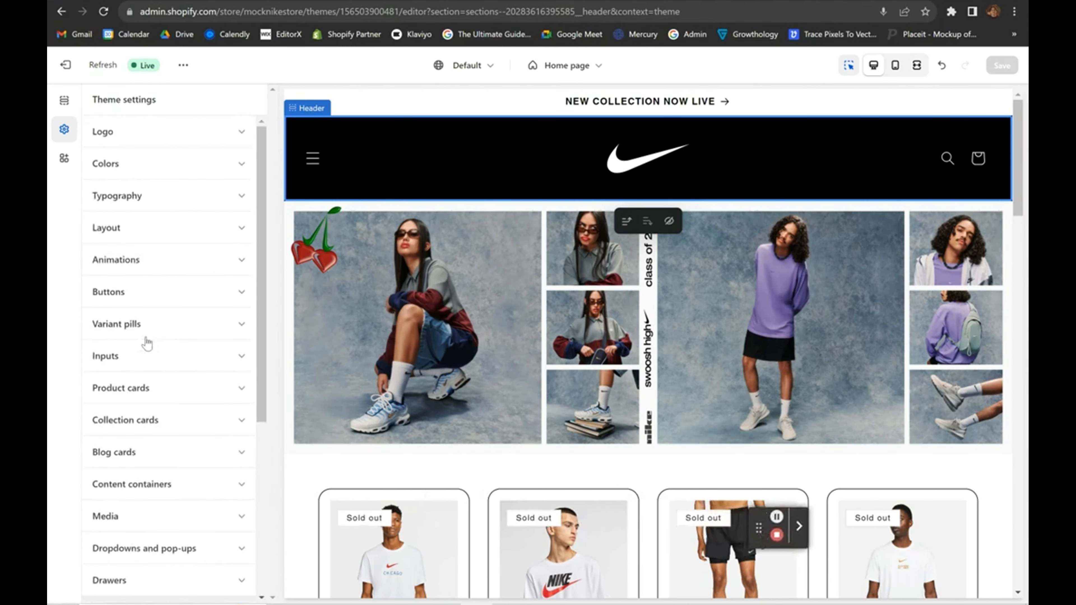
{"action": "scroll", "coordinate": [133, 383], "scroll_direction": "down", "scroll_amount": 1}
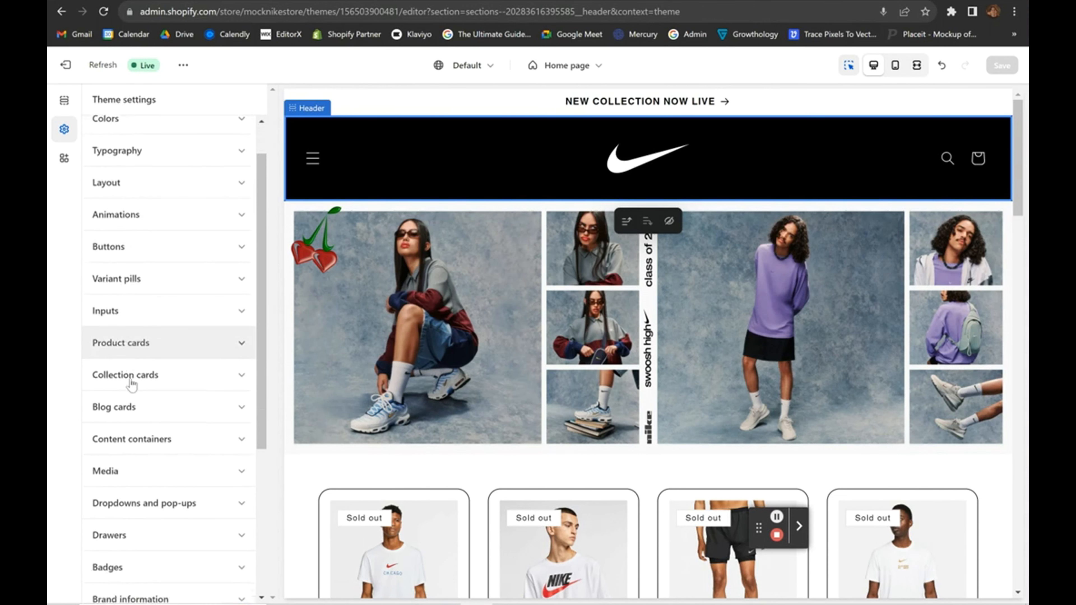
{"action": "scroll", "coordinate": [132, 383], "scroll_direction": "down", "scroll_amount": 5}
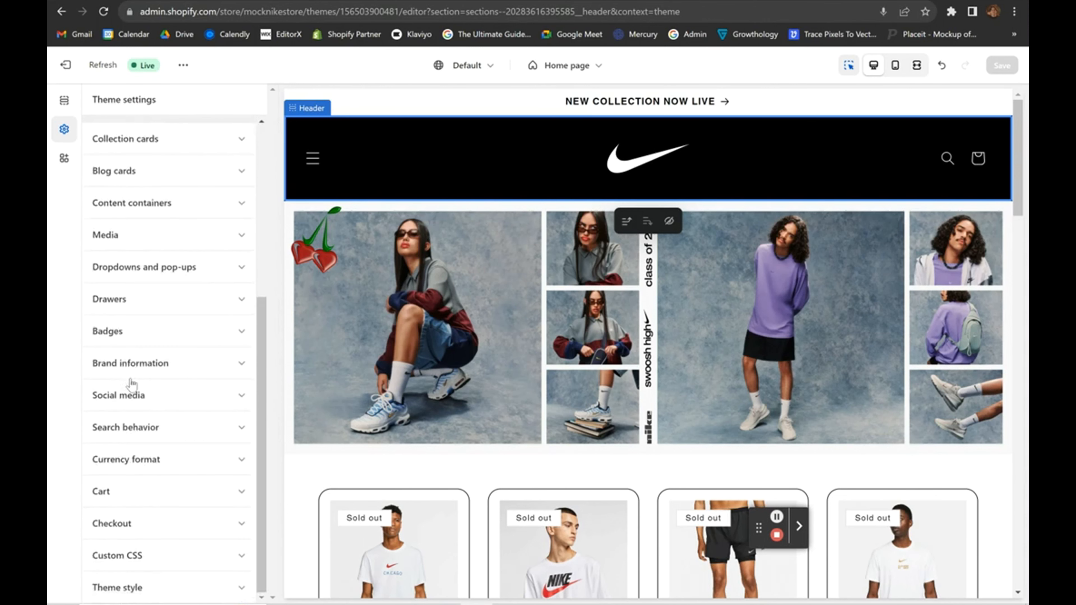
{"action": "left_click", "coordinate": [153, 520]}
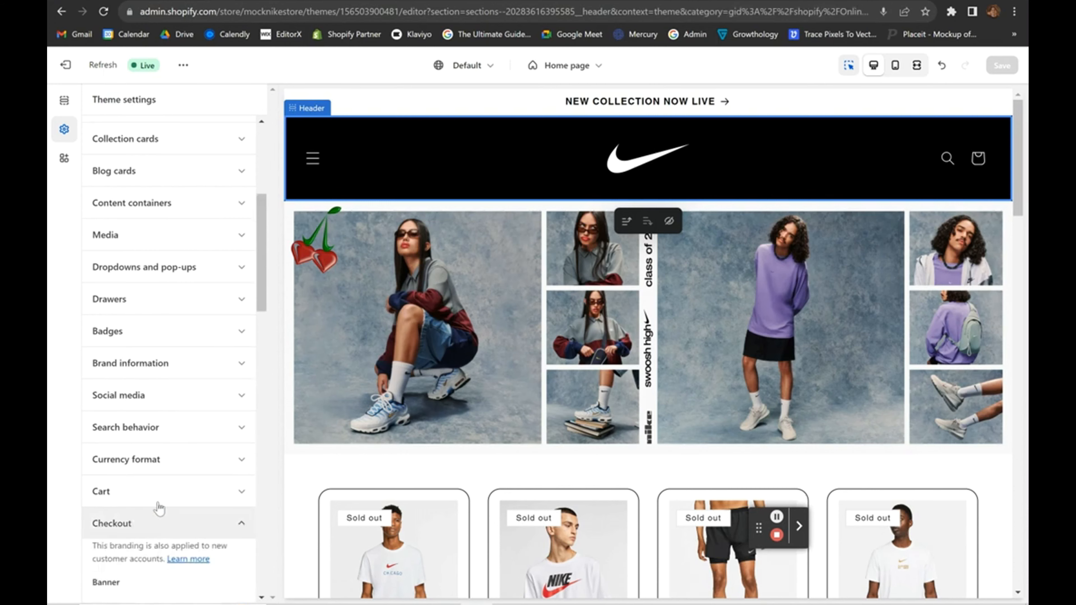
{"action": "scroll", "coordinate": [159, 507], "scroll_direction": "down", "scroll_amount": 6}
{"action": "scroll", "coordinate": [127, 447], "scroll_direction": "down", "scroll_amount": 3}
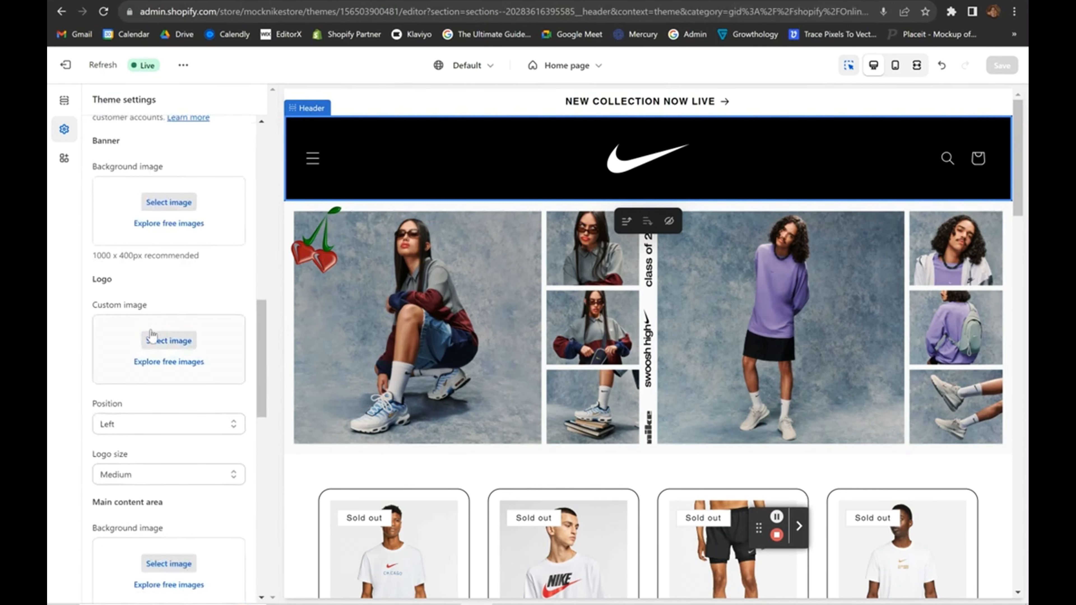
Use the Nike logo PNG as the checkout logo, centred.
{"action": "left_click", "coordinate": [152, 339]}
{"action": "left_click", "coordinate": [424, 413]}
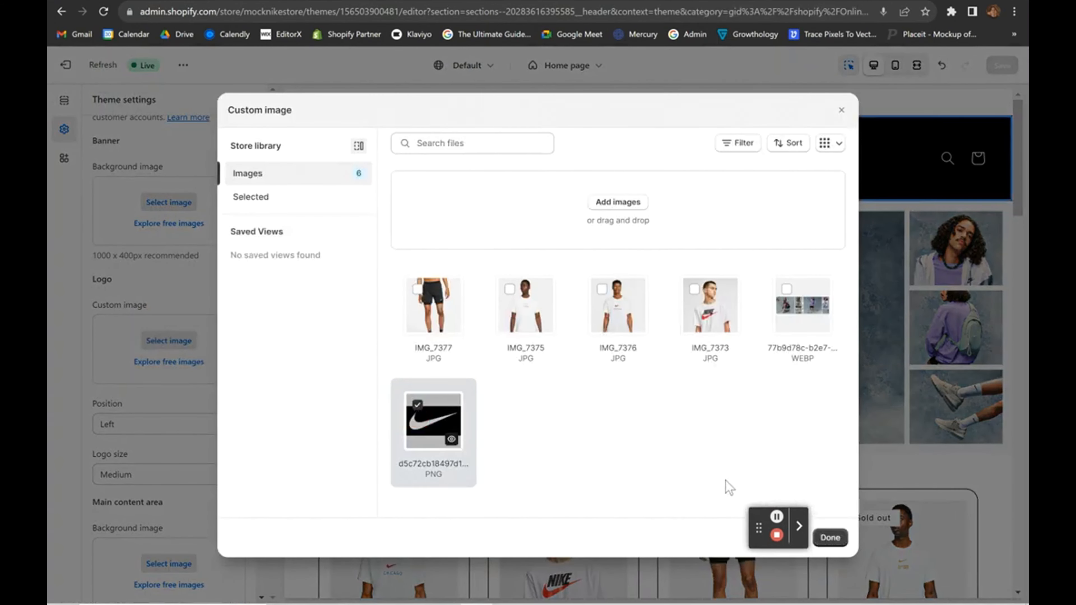
{"action": "left_click_drag", "start_coordinate": [767, 527], "coordinate": [979, 557]}
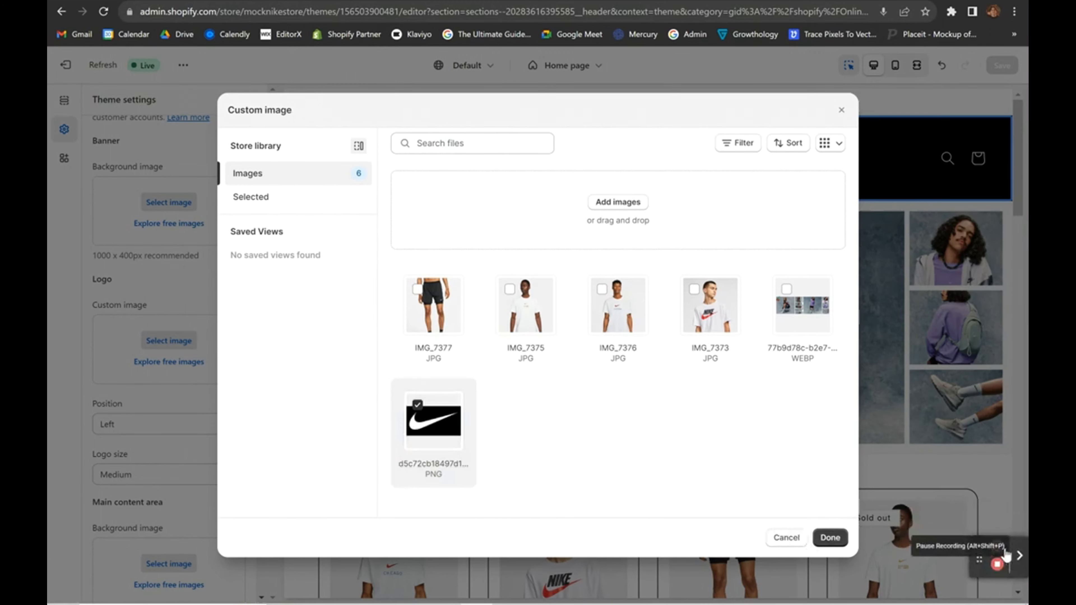
{"action": "left_click", "coordinate": [830, 537]}
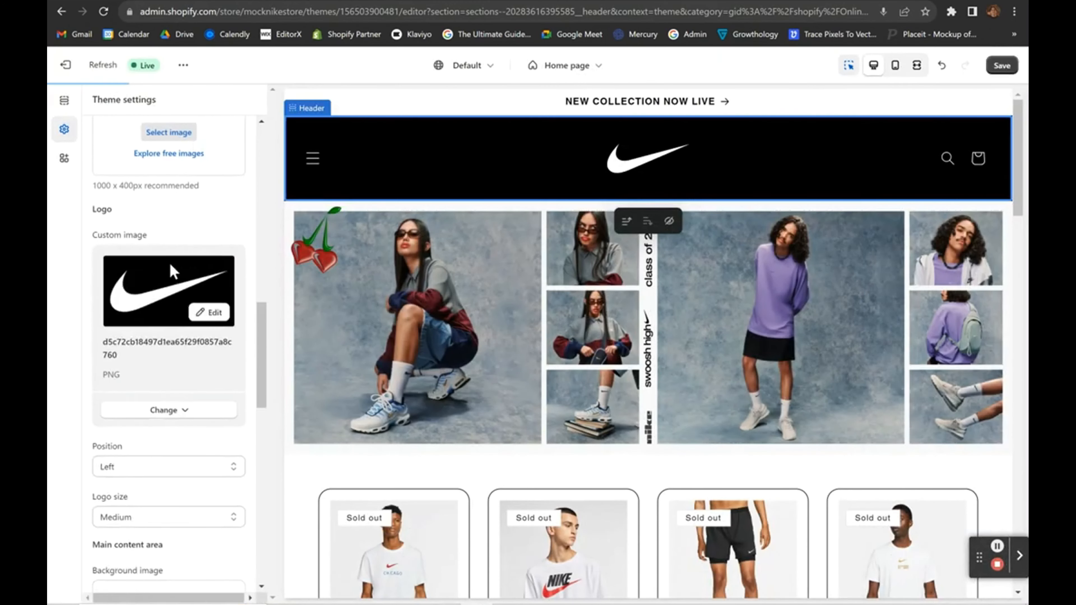
{"action": "scroll", "coordinate": [150, 456], "scroll_direction": "down", "scroll_amount": 1}
{"action": "left_click", "coordinate": [139, 334]}
{"action": "left_click", "coordinate": [127, 360]}
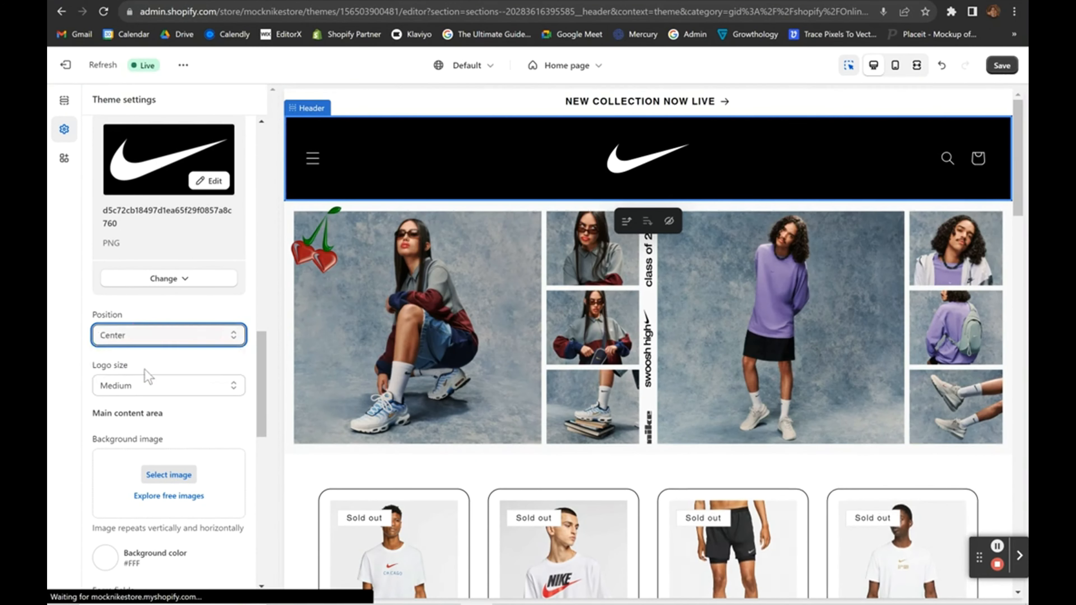
Make the main content and order summary backgrounds black #000000.
{"action": "scroll", "coordinate": [166, 385], "scroll_direction": "down", "scroll_amount": 3}
{"action": "scroll", "coordinate": [165, 386], "scroll_direction": "down", "scroll_amount": 3}
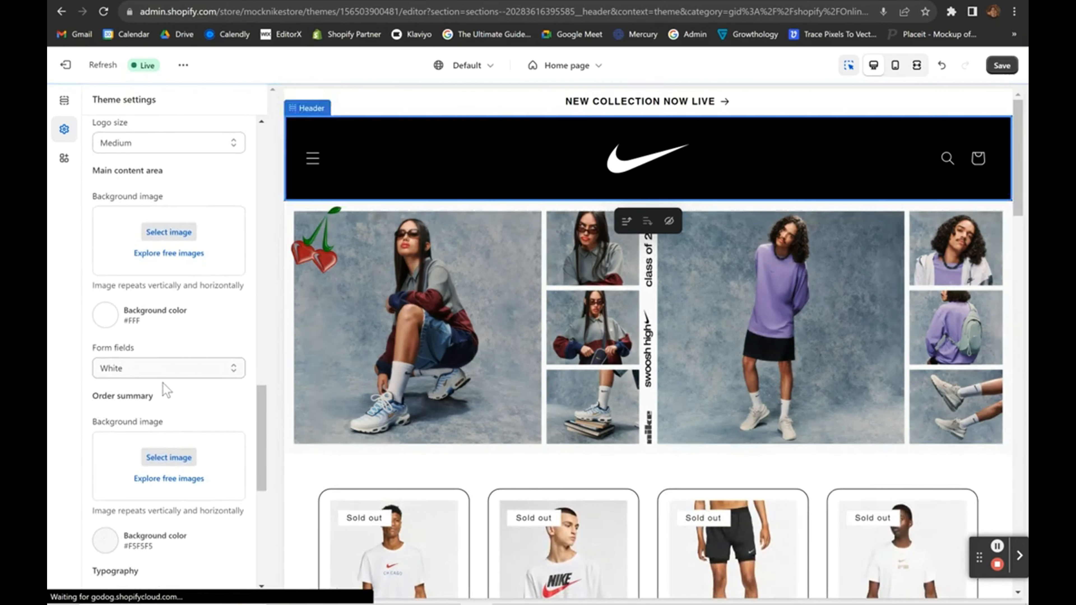
{"action": "scroll", "coordinate": [136, 202], "scroll_direction": "up", "scroll_amount": 2}
{"action": "scroll", "coordinate": [132, 281], "scroll_direction": "down", "scroll_amount": 2}
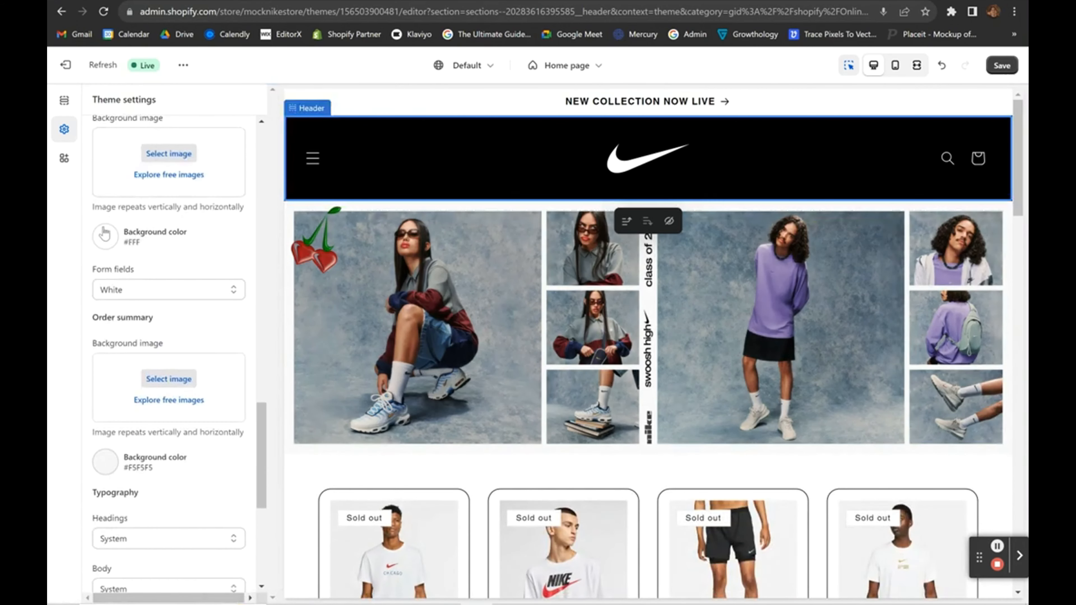
{"action": "left_click", "coordinate": [103, 236]}
{"action": "left_click_drag", "start_coordinate": [105, 354], "coordinate": [80, 390]}
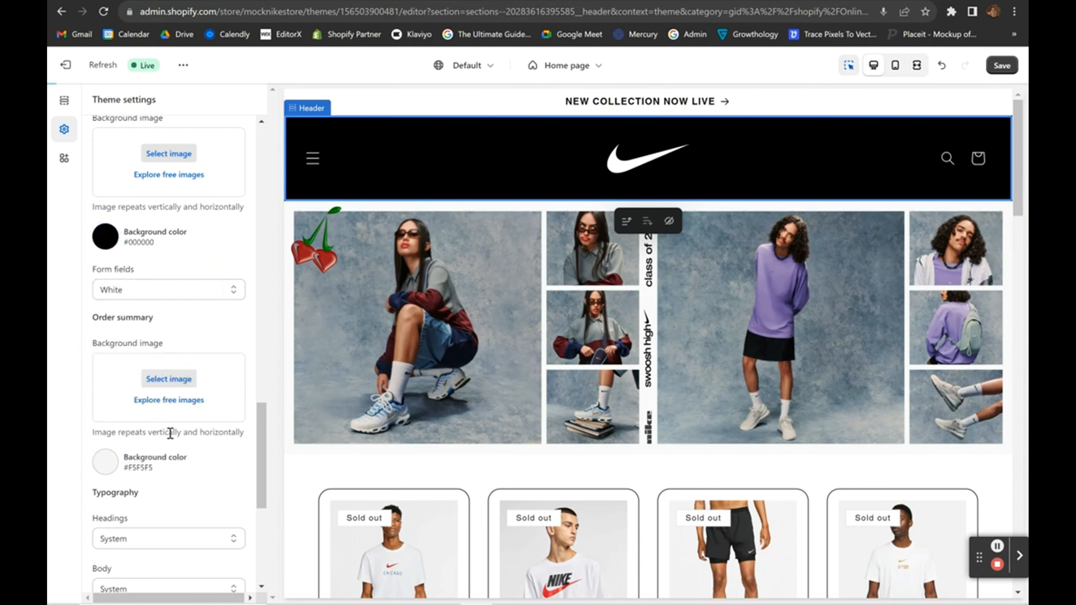
{"action": "scroll", "coordinate": [170, 433], "scroll_direction": "down", "scroll_amount": 2}
{"action": "left_click", "coordinate": [101, 368]}
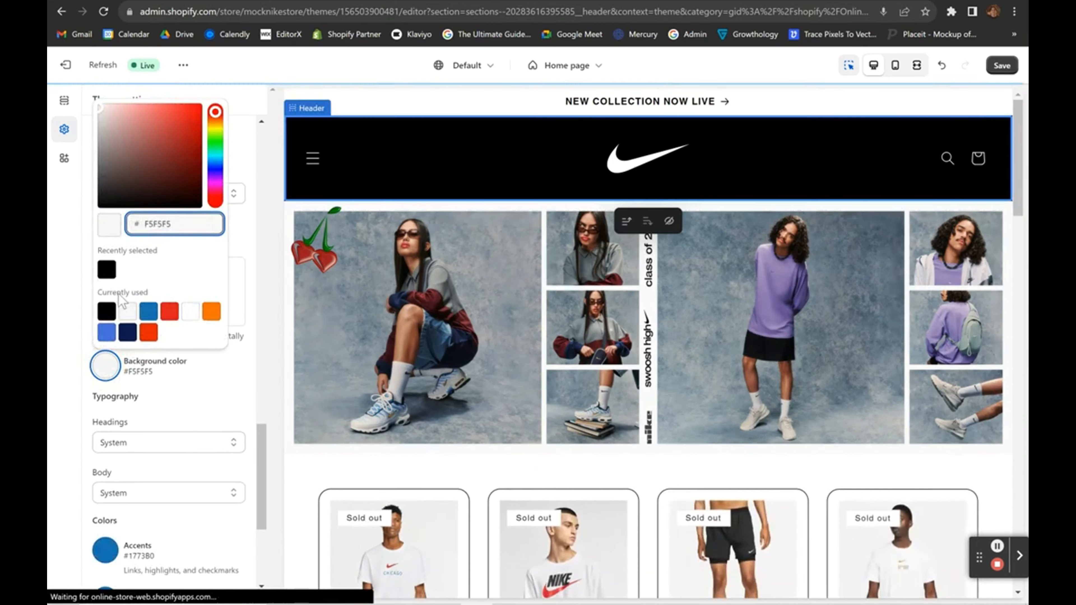
{"action": "left_click", "coordinate": [105, 310]}
{"action": "left_click", "coordinate": [64, 347]}
Set the checkout accent and button colours to orange #FE6E00.
{"action": "scroll", "coordinate": [115, 433], "scroll_direction": "down", "scroll_amount": 3}
{"action": "left_click", "coordinate": [106, 400]}
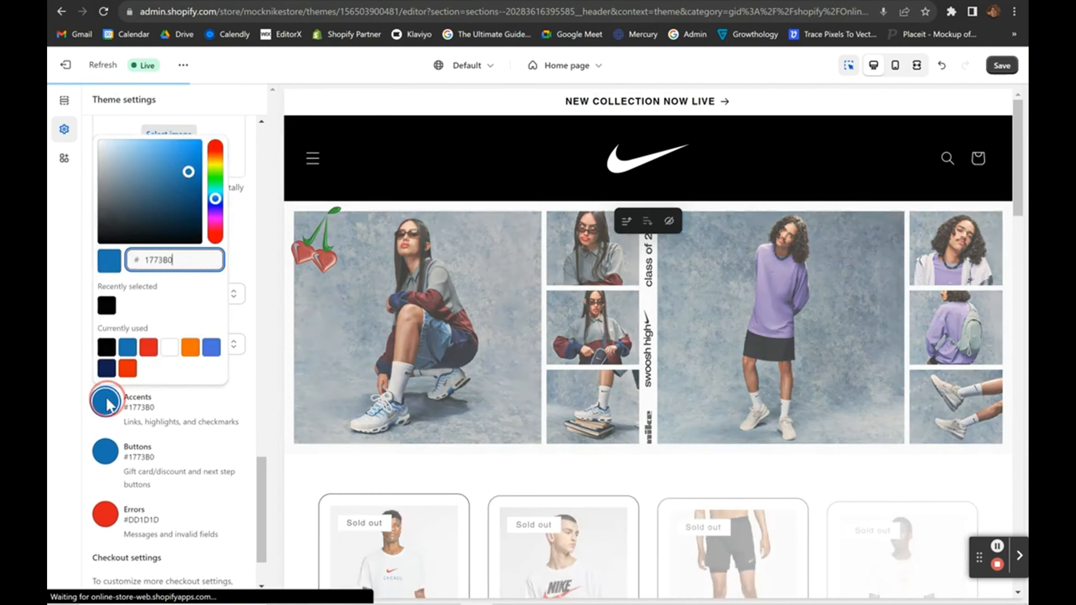
{"action": "left_click", "coordinate": [189, 348]}
{"action": "left_click", "coordinate": [61, 410]}
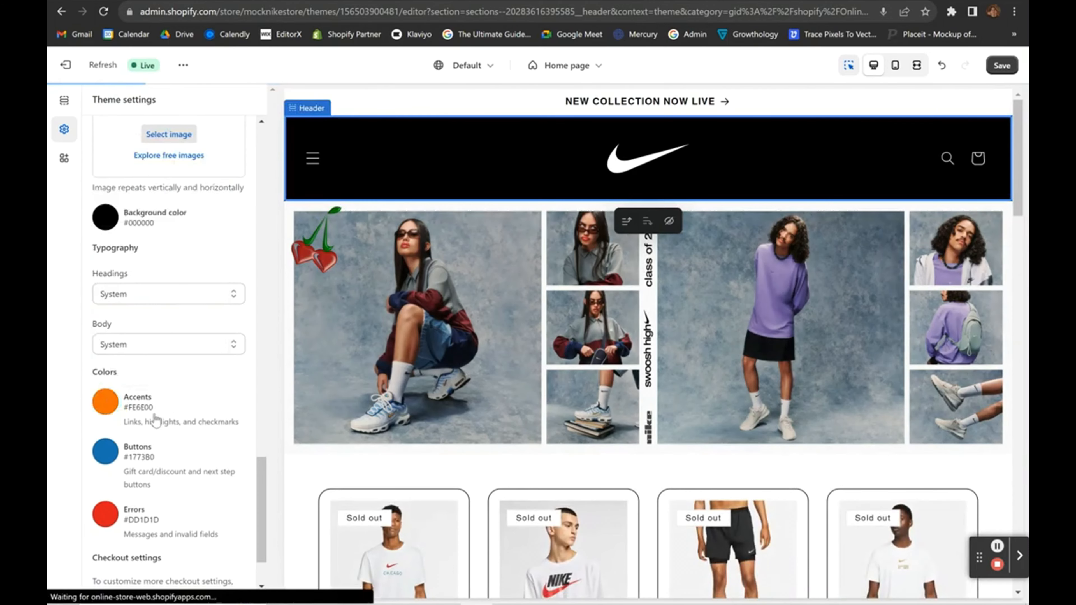
{"action": "left_click", "coordinate": [105, 451]}
{"action": "left_click", "coordinate": [106, 397]}
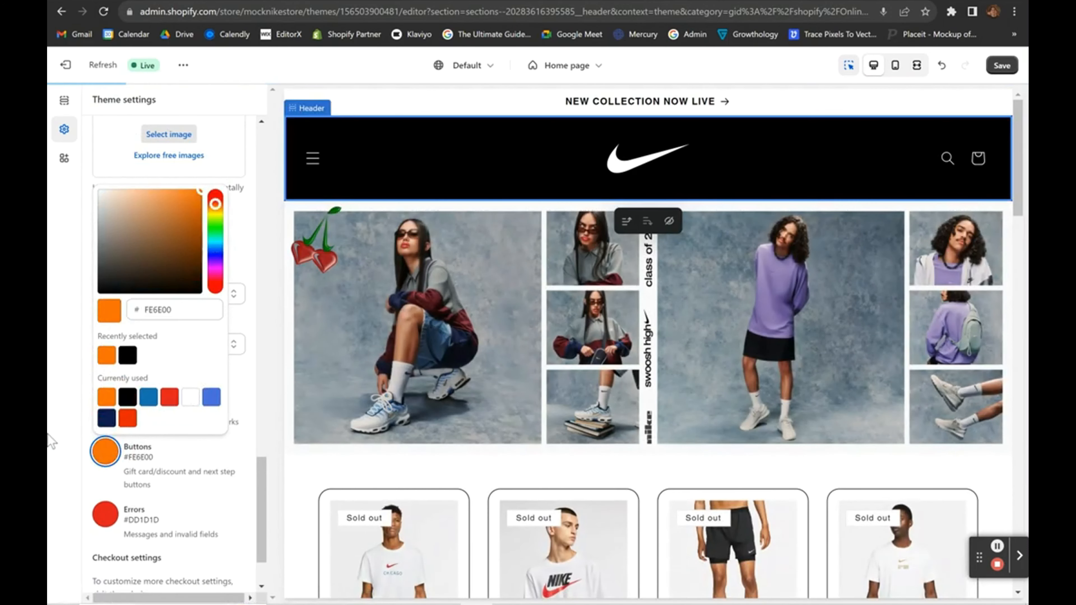
{"action": "left_click", "coordinate": [51, 440]}
{"action": "scroll", "coordinate": [335, 440], "scroll_direction": "down", "scroll_amount": 3}
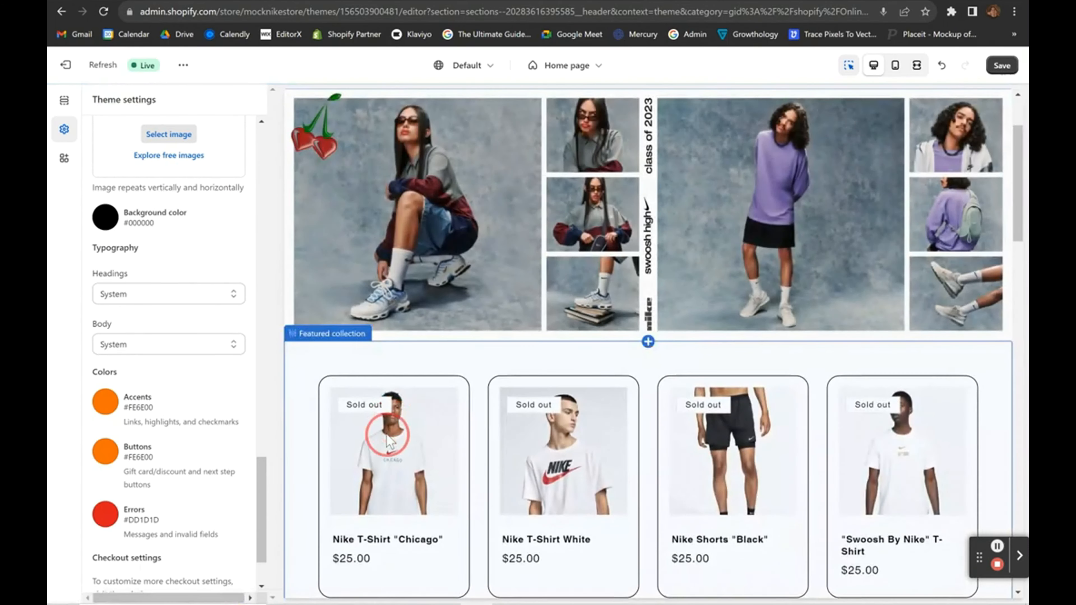
Open the Nike T-Shirt "Chicago" product page and preview checkout from its buy buttons.
{"action": "left_click", "coordinate": [391, 430]}
{"action": "left_click", "coordinate": [389, 409]}
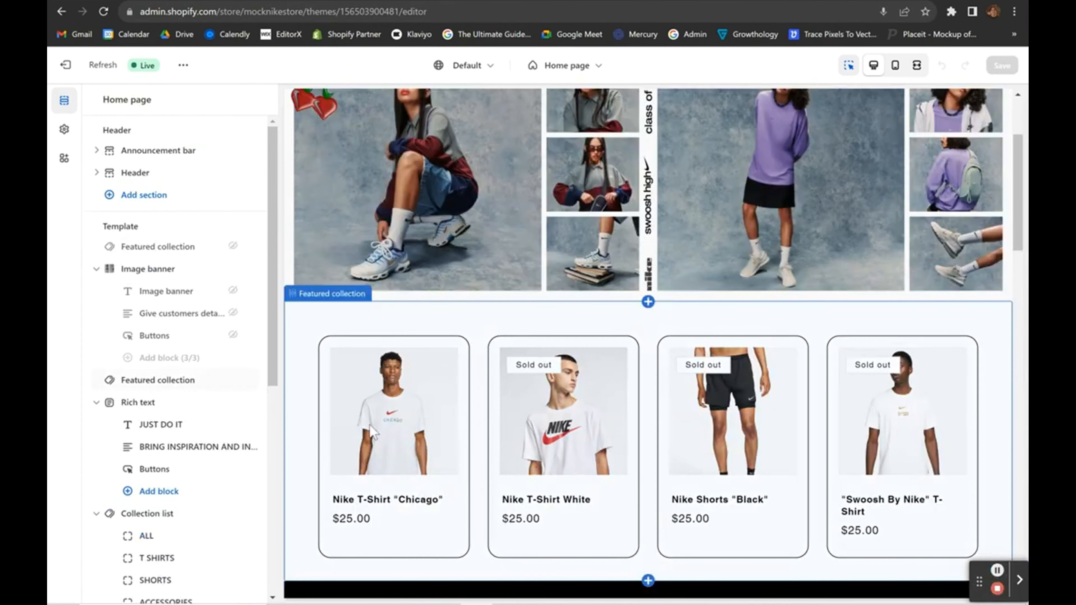
{"action": "left_click", "coordinate": [380, 431]}
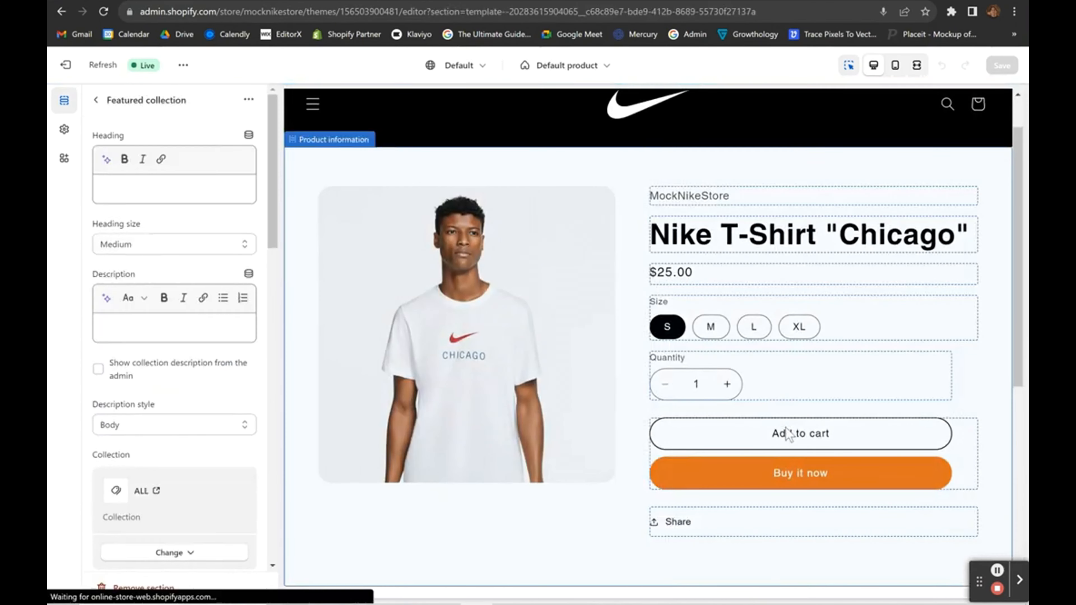
{"action": "left_click", "coordinate": [787, 433]}
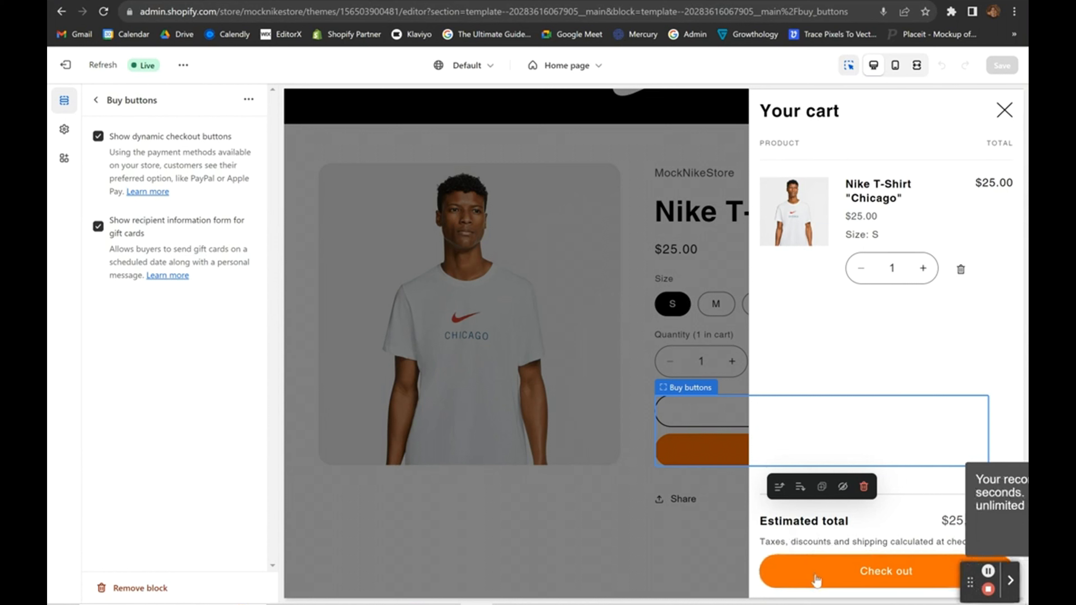
{"action": "left_click", "coordinate": [867, 570]}
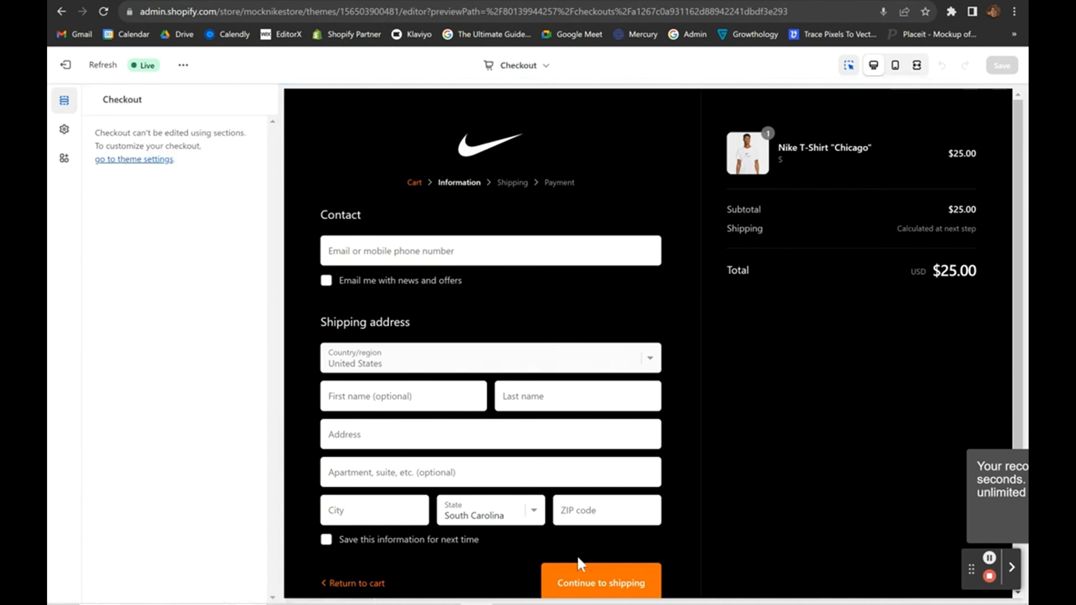
{"action": "scroll", "coordinate": [948, 575], "scroll_direction": "down", "scroll_amount": 2}
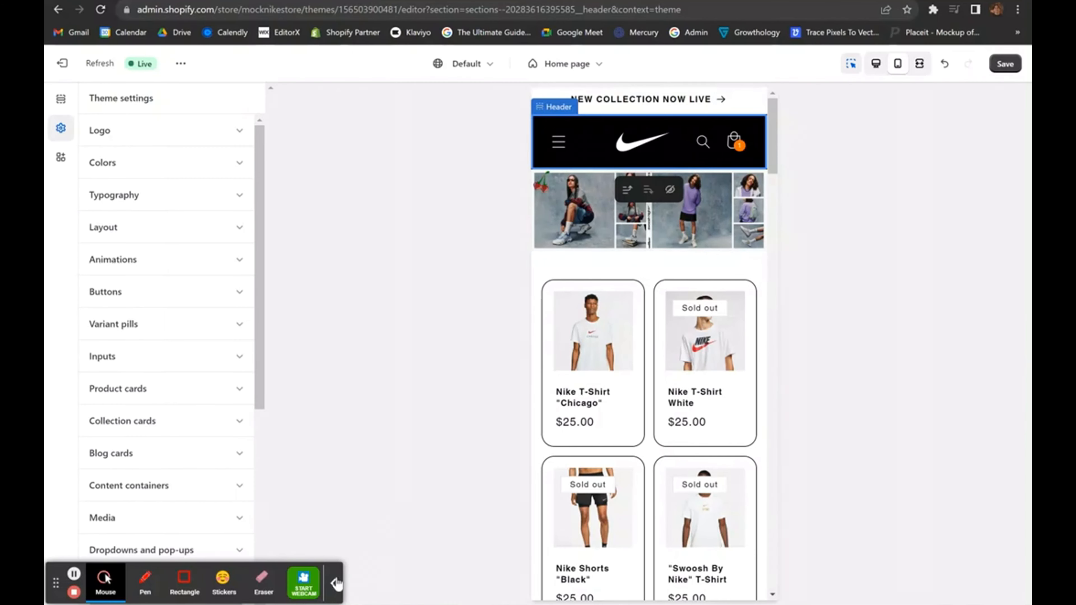
{"action": "left_click", "coordinate": [336, 584]}
{"action": "left_click", "coordinate": [872, 67]}
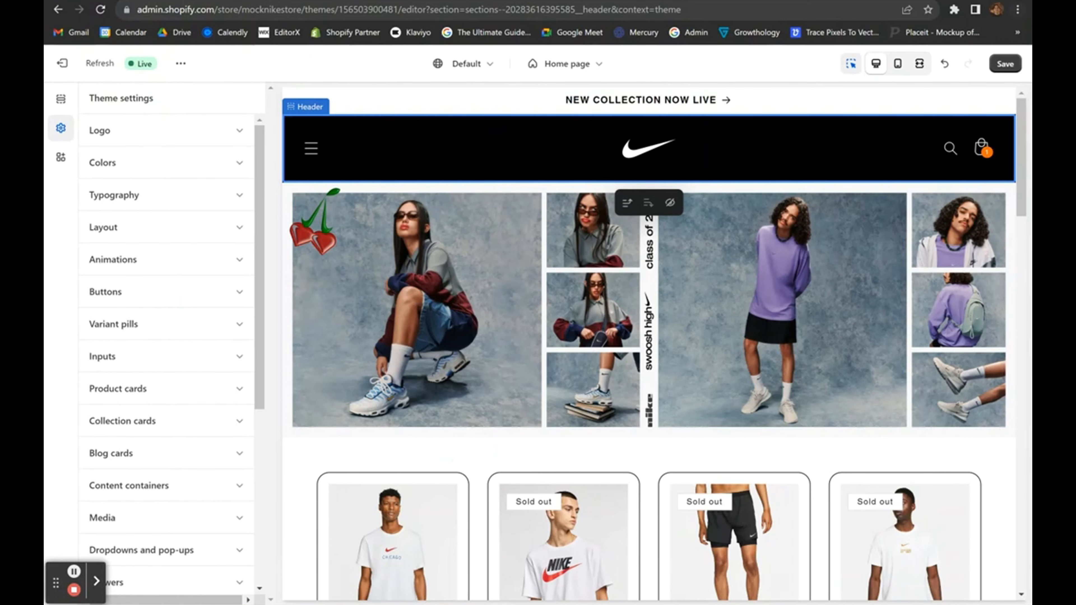
{"action": "left_click", "coordinate": [897, 63]}
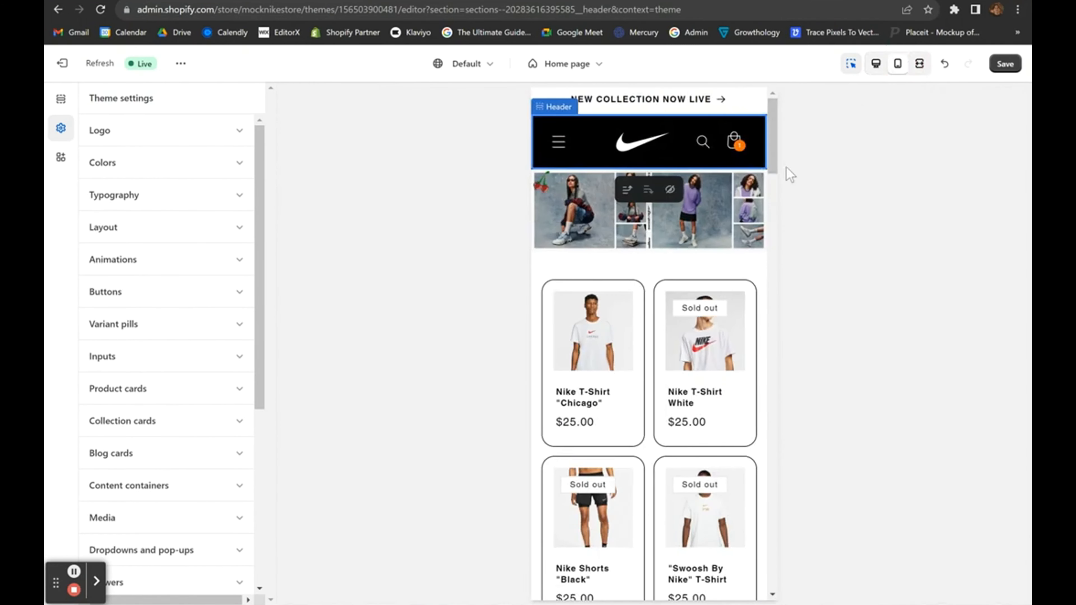
{"action": "left_click", "coordinate": [875, 67]}
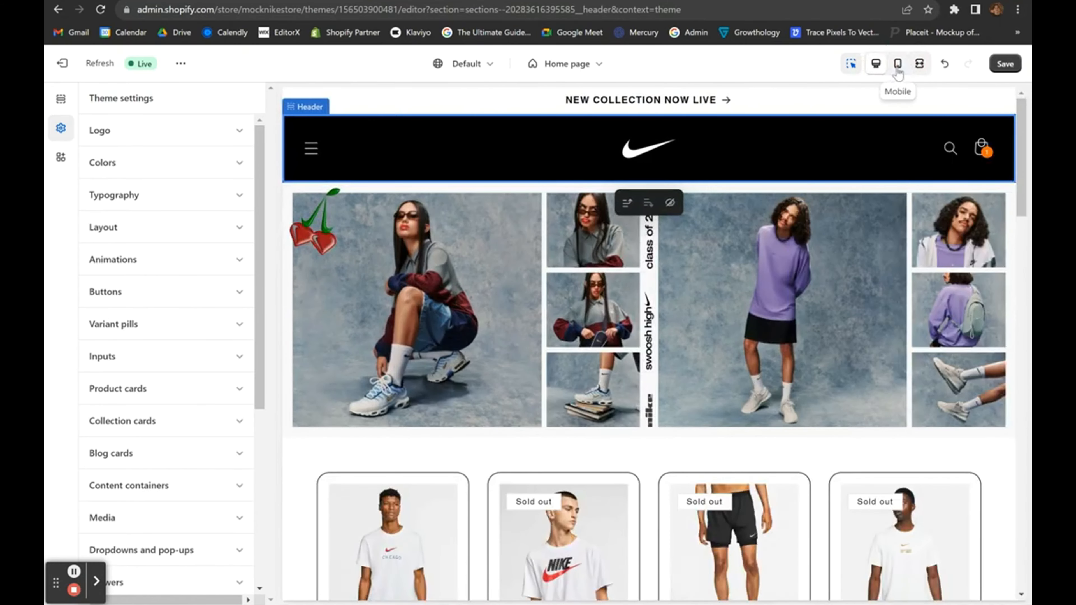
{"action": "left_click", "coordinate": [898, 67]}
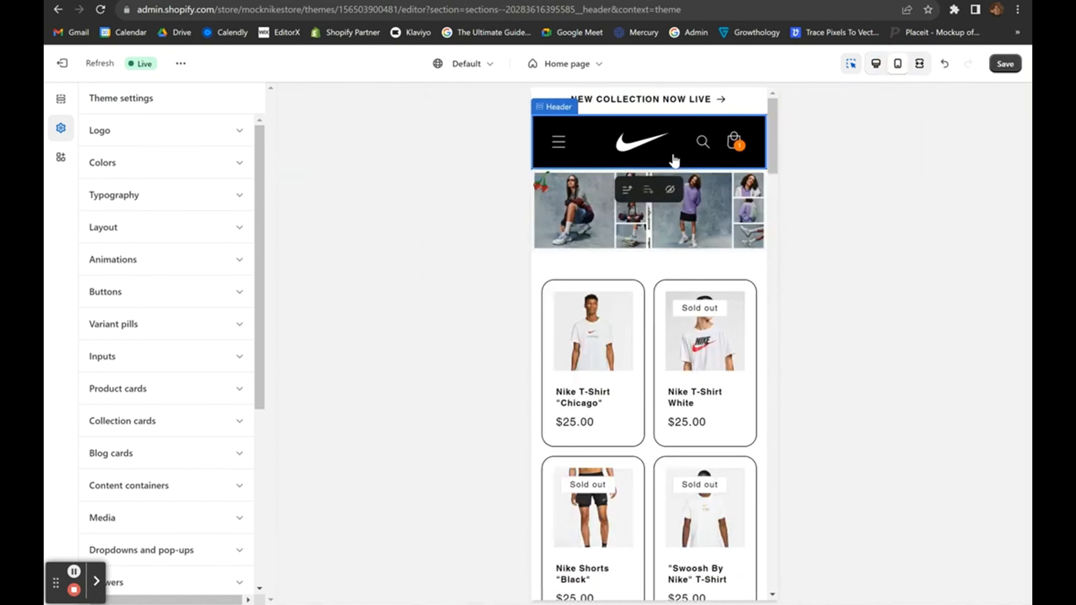
{"action": "left_click", "coordinate": [876, 68]}
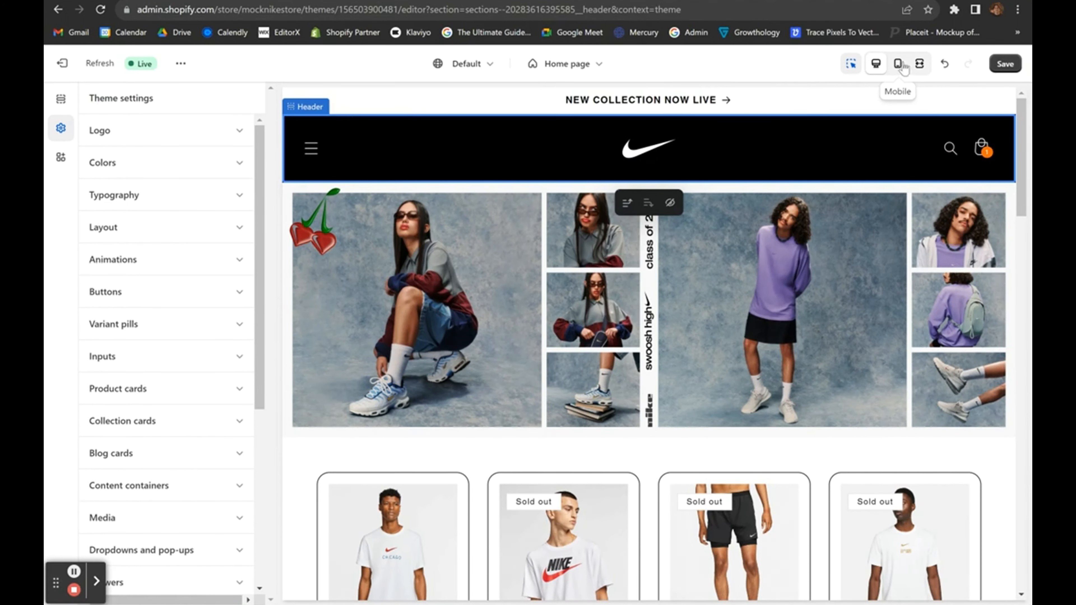
{"action": "left_click", "coordinate": [898, 65]}
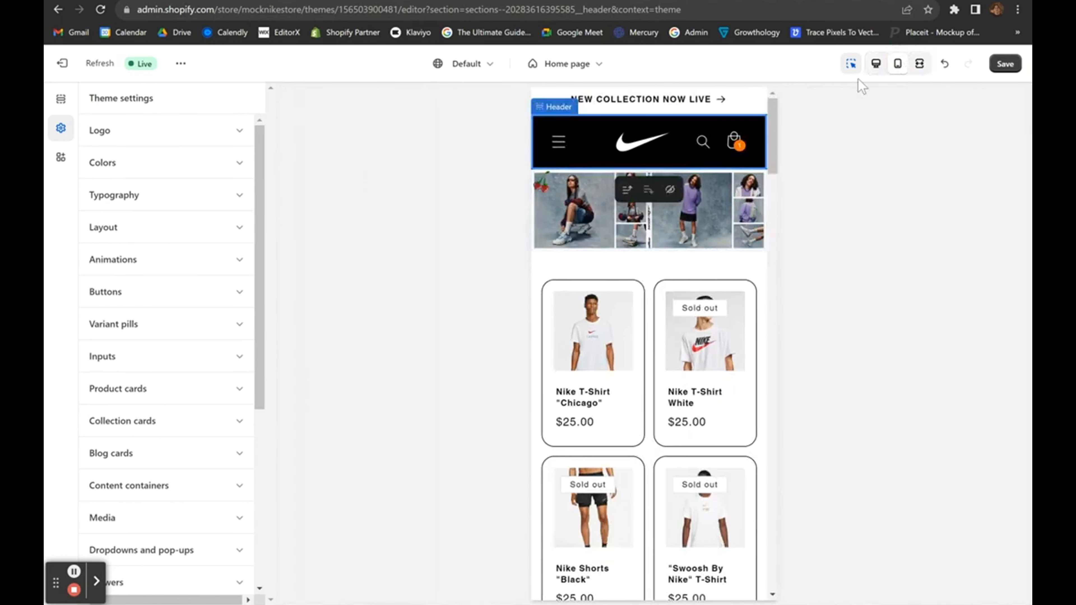
{"action": "left_click", "coordinate": [876, 64]}
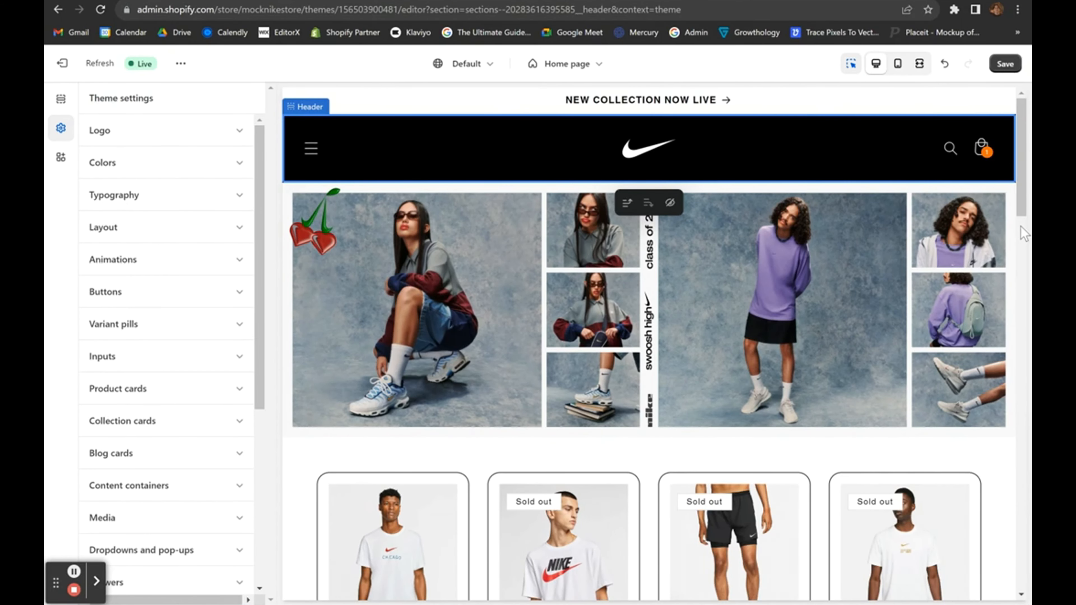
{"action": "left_click", "coordinate": [897, 64]}
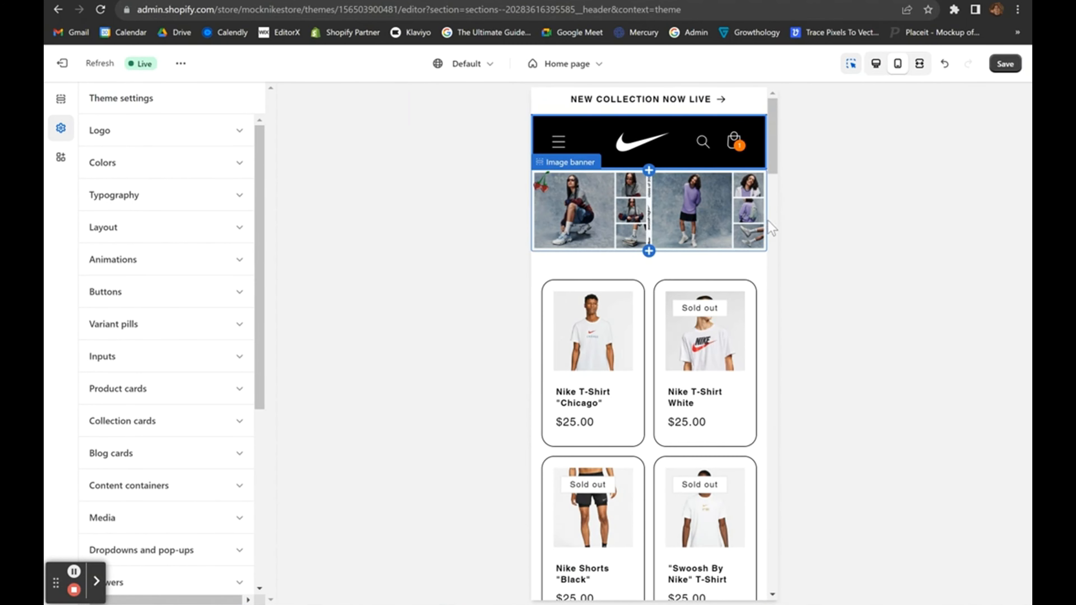
Toggle mobile swipe for Featured collection on and off, leaving a two-column grid.
{"action": "scroll", "coordinate": [573, 208], "scroll_direction": "down", "scroll_amount": 1}
{"action": "left_click", "coordinate": [569, 214]}
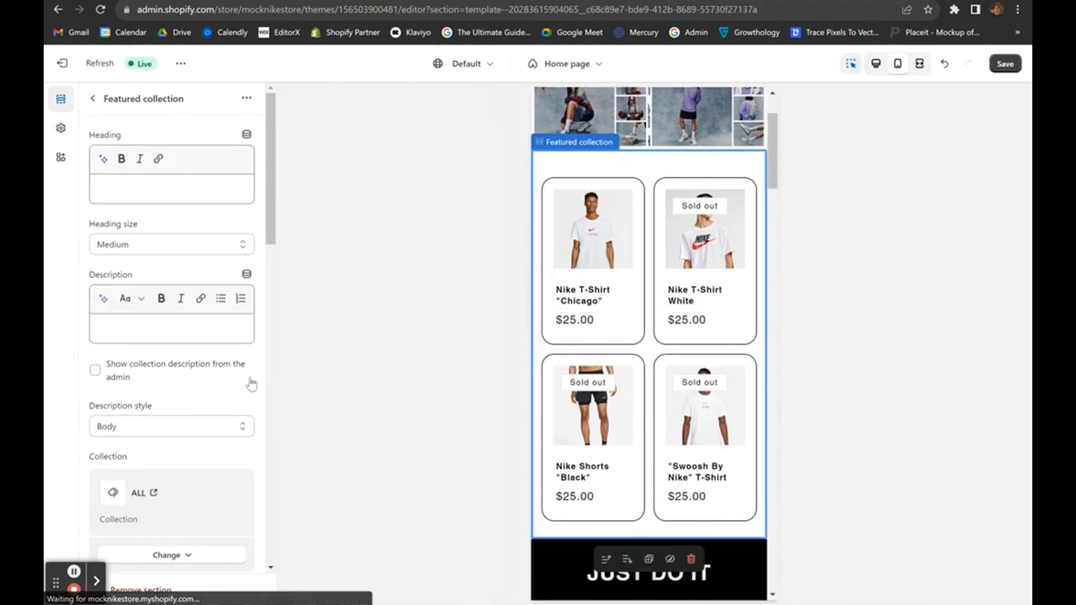
{"action": "scroll", "coordinate": [251, 381], "scroll_direction": "down", "scroll_amount": 6}
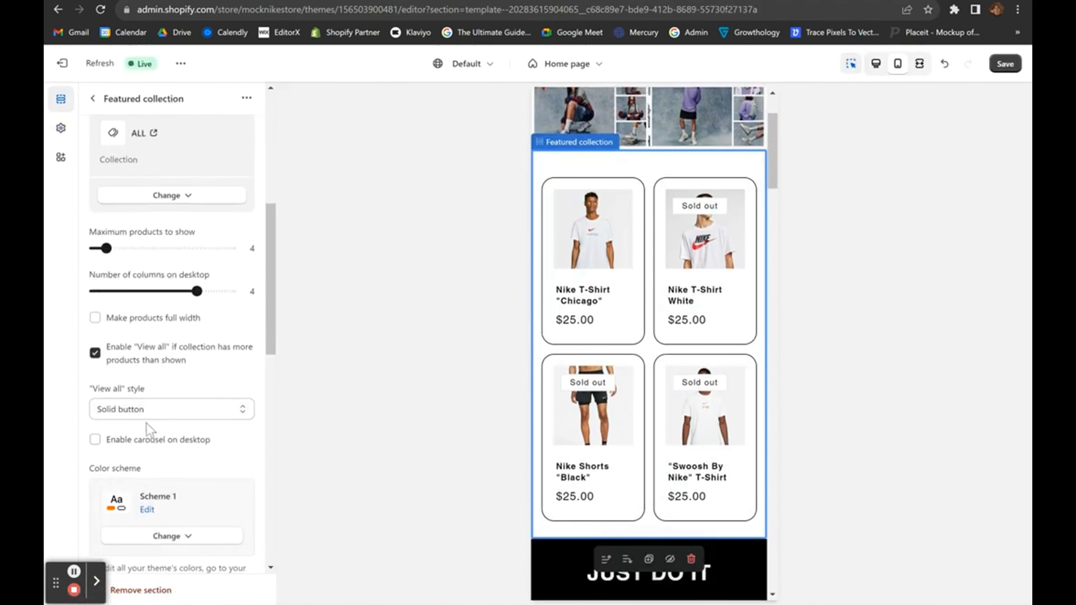
{"action": "scroll", "coordinate": [170, 364], "scroll_direction": "down", "scroll_amount": 9}
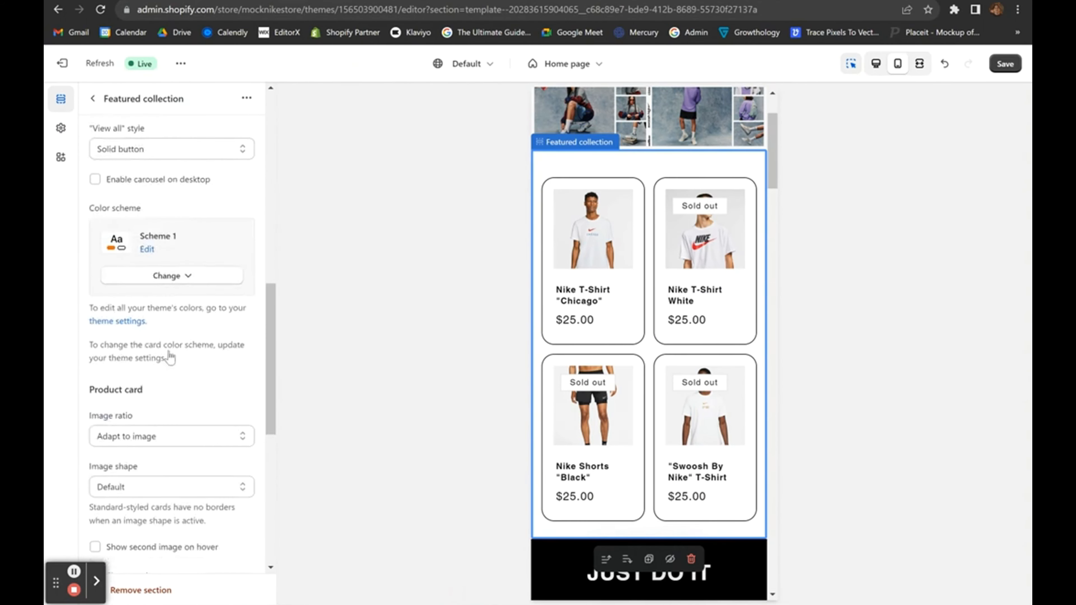
{"action": "scroll", "coordinate": [169, 357], "scroll_direction": "down", "scroll_amount": 5}
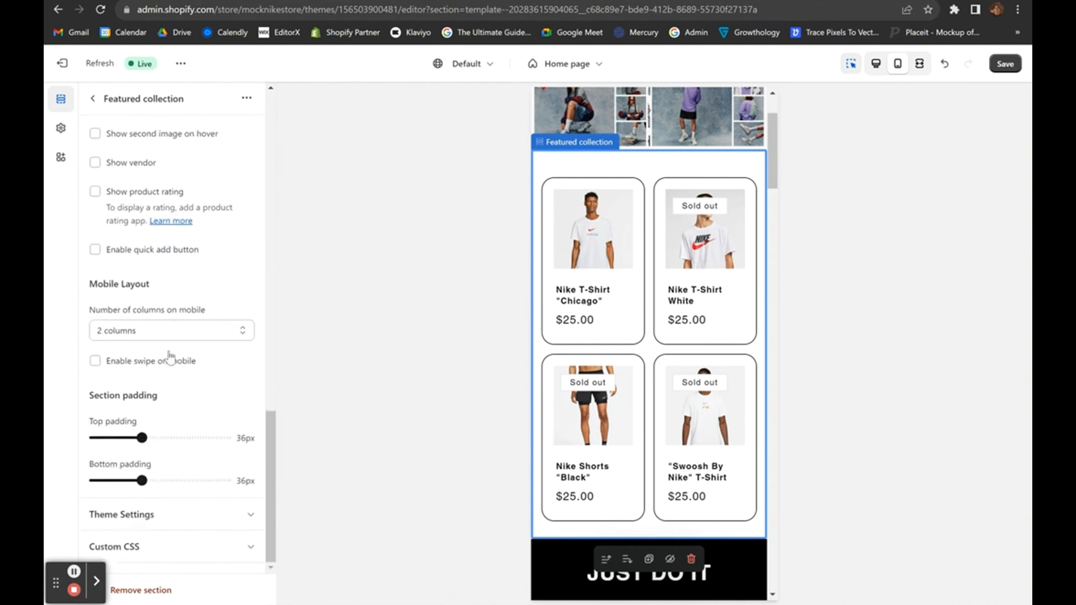
{"action": "left_click", "coordinate": [143, 365]}
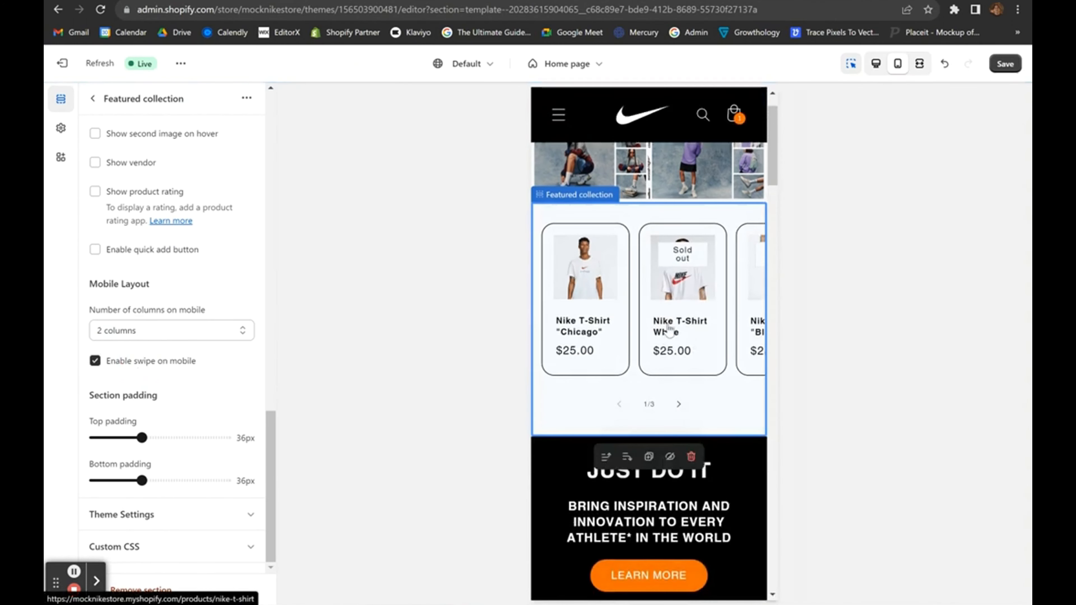
{"action": "left_click", "coordinate": [140, 364]}
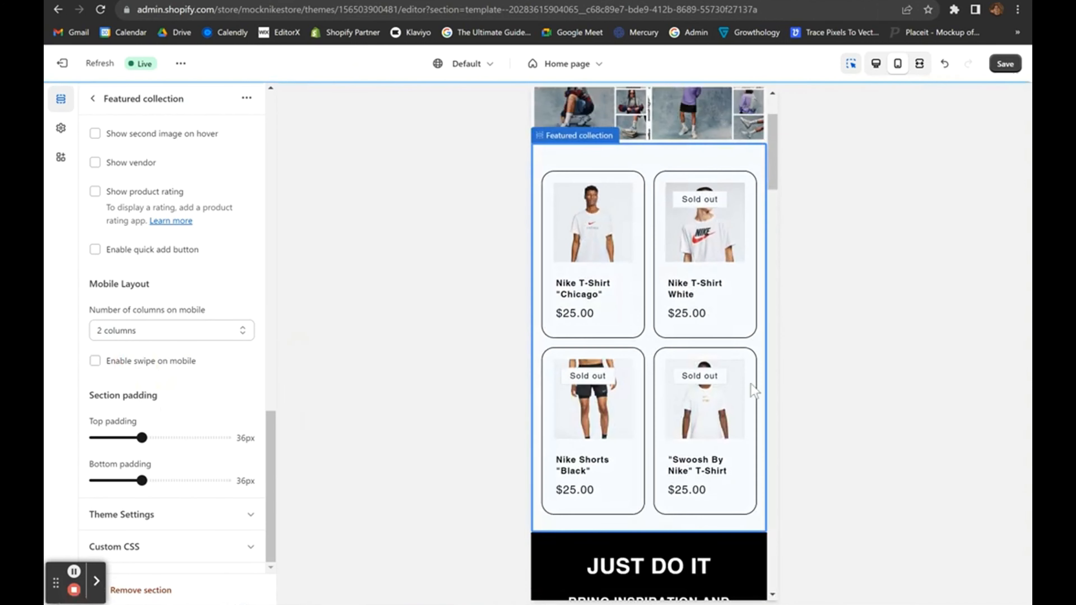
{"action": "left_click", "coordinate": [112, 367]}
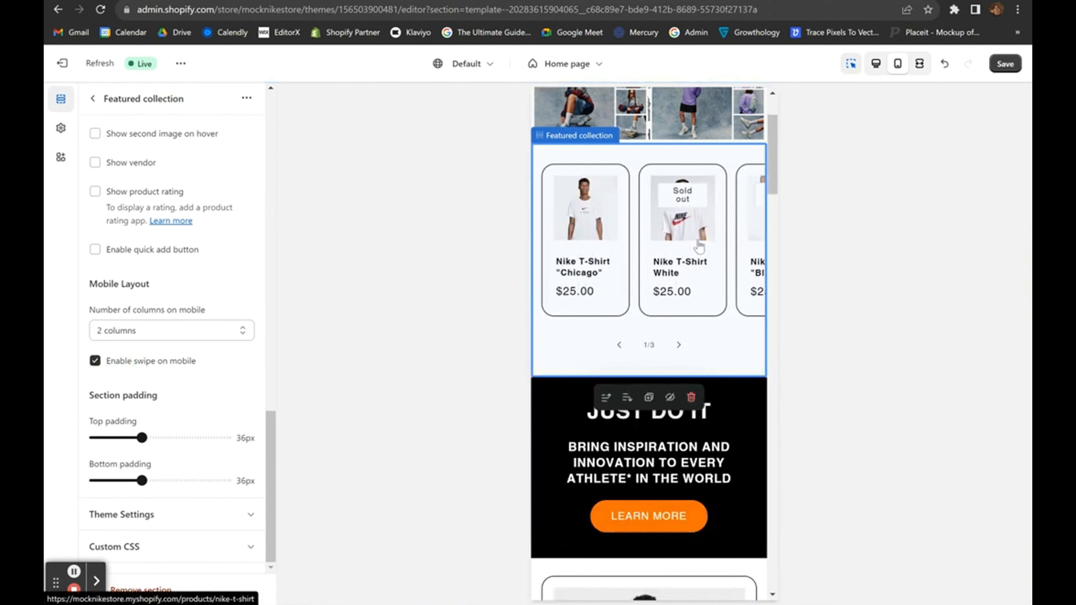
{"action": "left_click", "coordinate": [140, 364]}
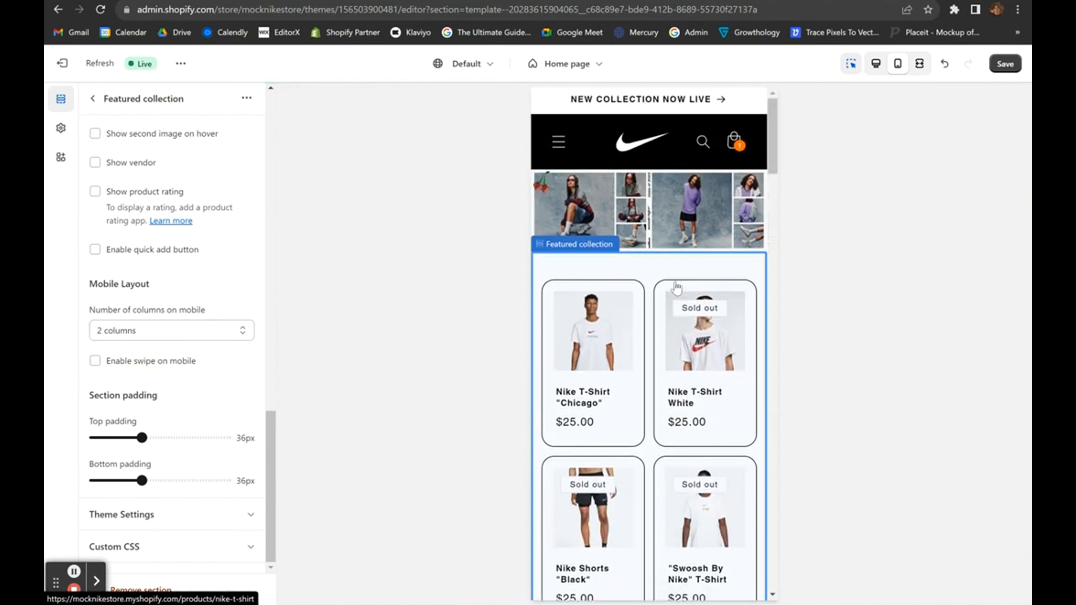
{"action": "scroll", "coordinate": [676, 288], "scroll_direction": "down", "scroll_amount": 15}
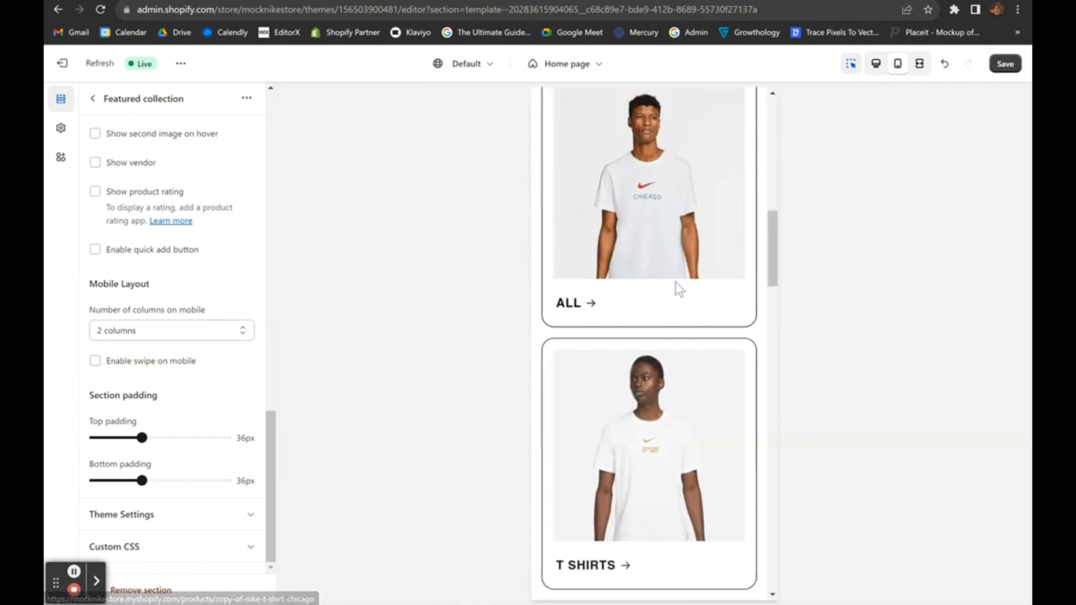
Turn mobile swipe on then off again for the Collection list cards.
{"action": "left_click", "coordinate": [545, 335]}
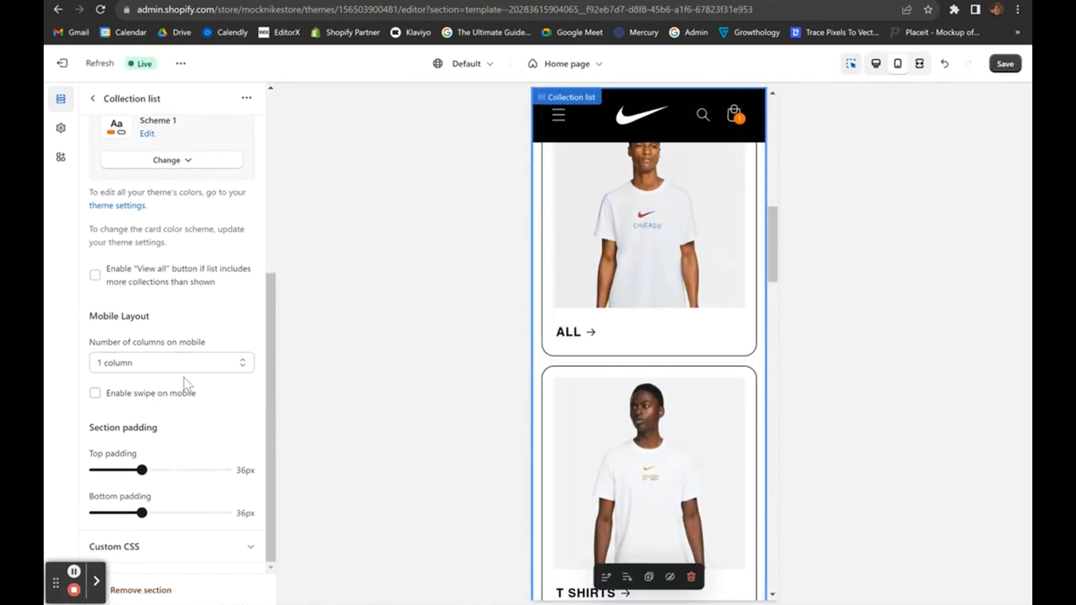
{"action": "left_click", "coordinate": [144, 394]}
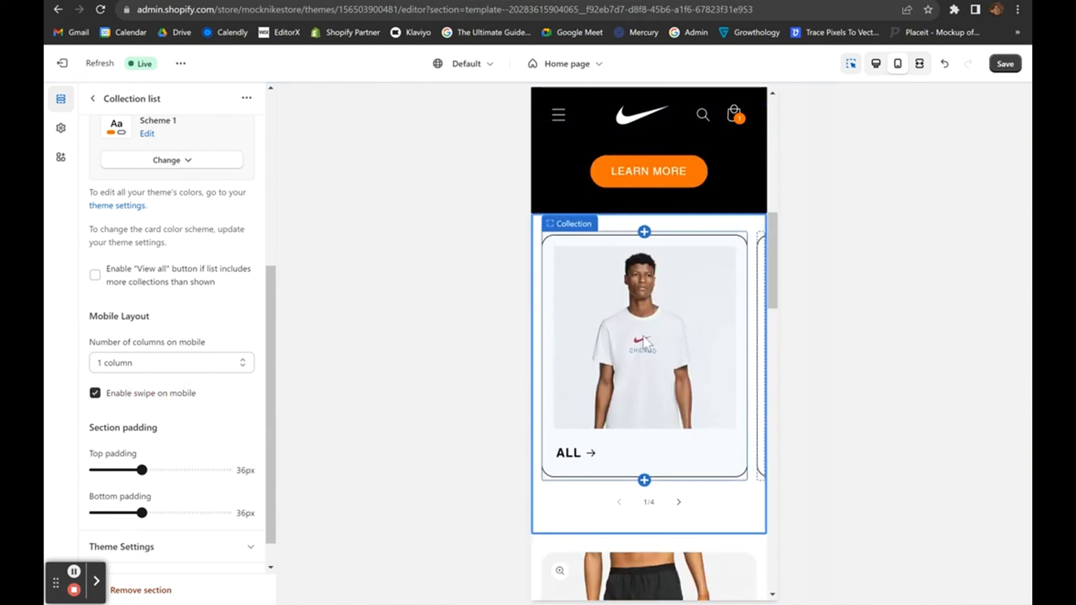
{"action": "left_click", "coordinate": [144, 394]}
{"action": "scroll", "coordinate": [618, 387], "scroll_direction": "down", "scroll_amount": 10}
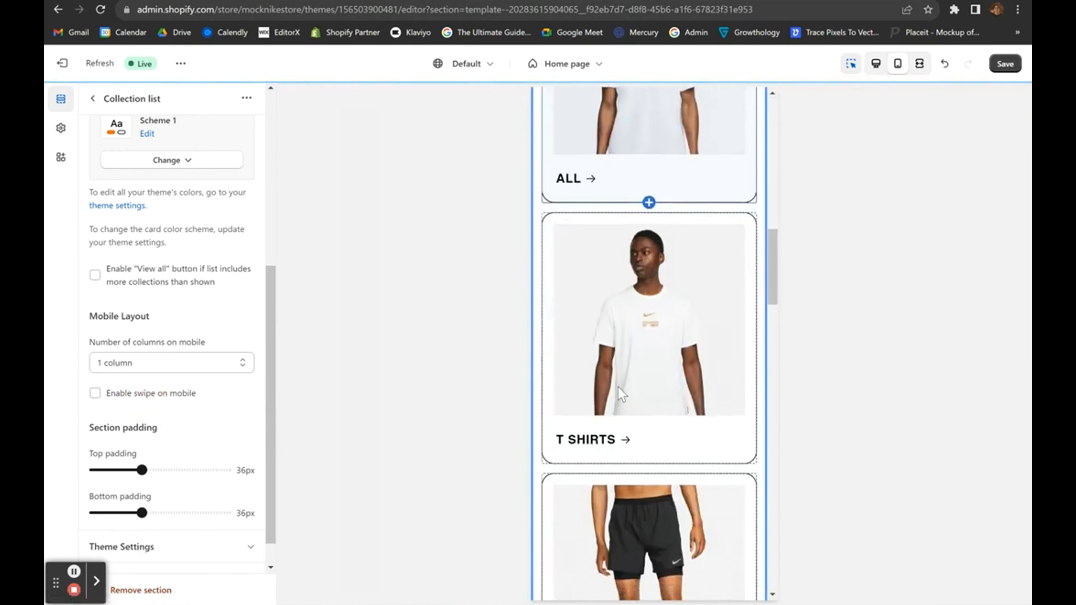
{"action": "scroll", "coordinate": [618, 387], "scroll_direction": "down", "scroll_amount": 15}
{"action": "scroll", "coordinate": [618, 387], "scroll_direction": "up", "scroll_amount": 7}
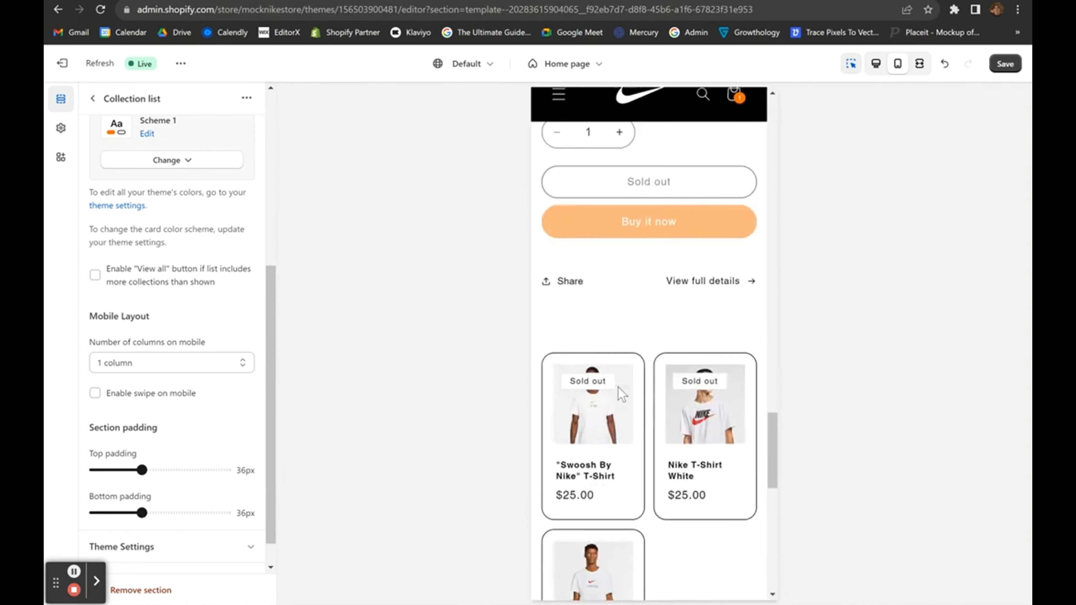
{"action": "scroll", "coordinate": [618, 388], "scroll_direction": "down", "scroll_amount": 5}
{"action": "scroll", "coordinate": [729, 400], "scroll_direction": "down", "scroll_amount": 5}
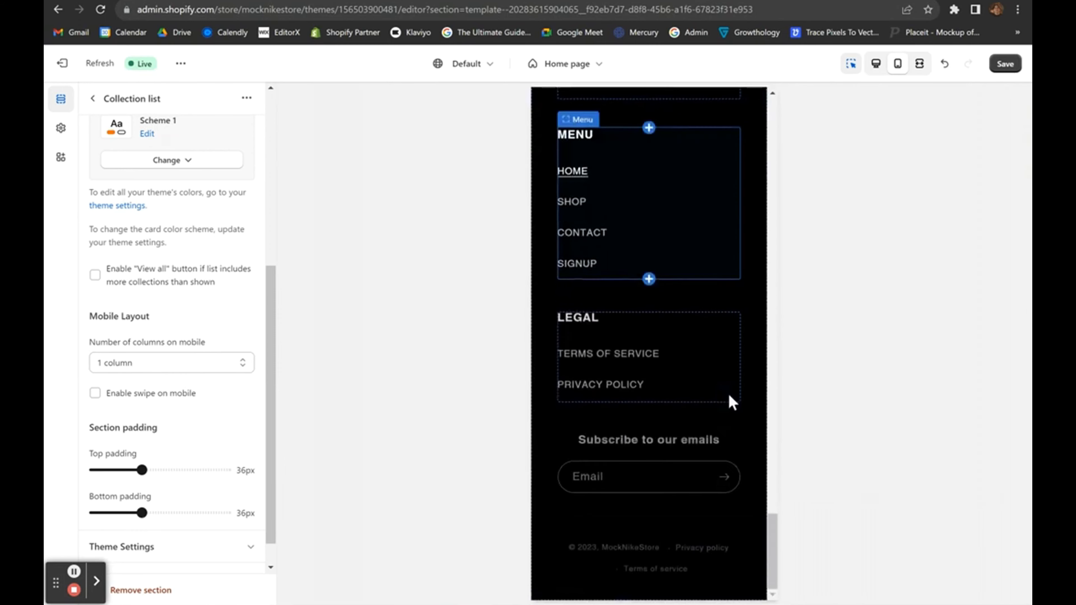
{"action": "scroll", "coordinate": [670, 216], "scroll_direction": "up", "scroll_amount": 3}
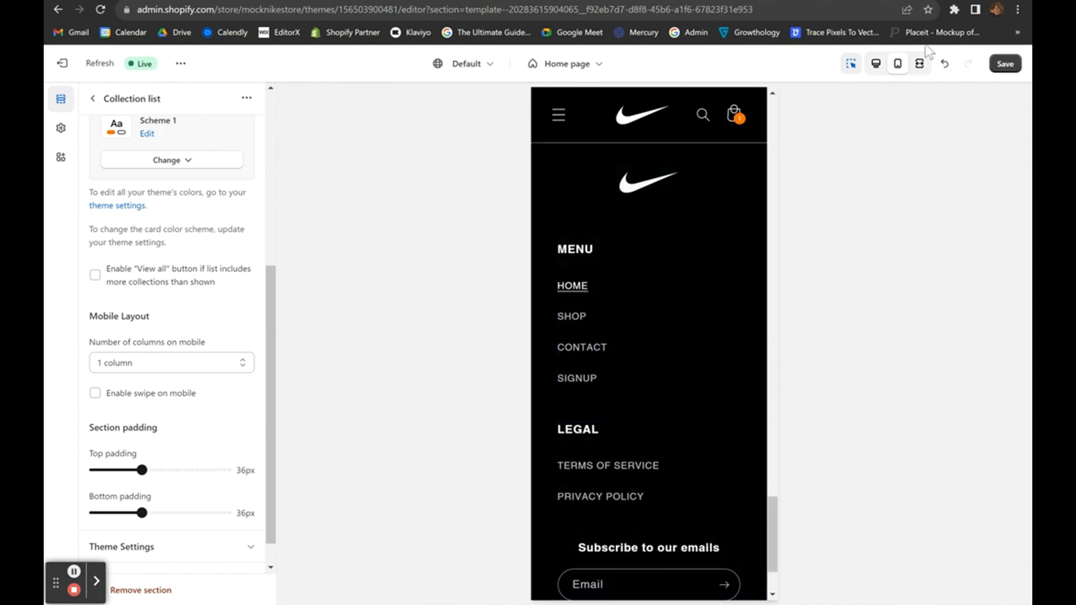
Check the page at desktop and mobile widths, then return to the section list.
{"action": "left_click", "coordinate": [876, 64]}
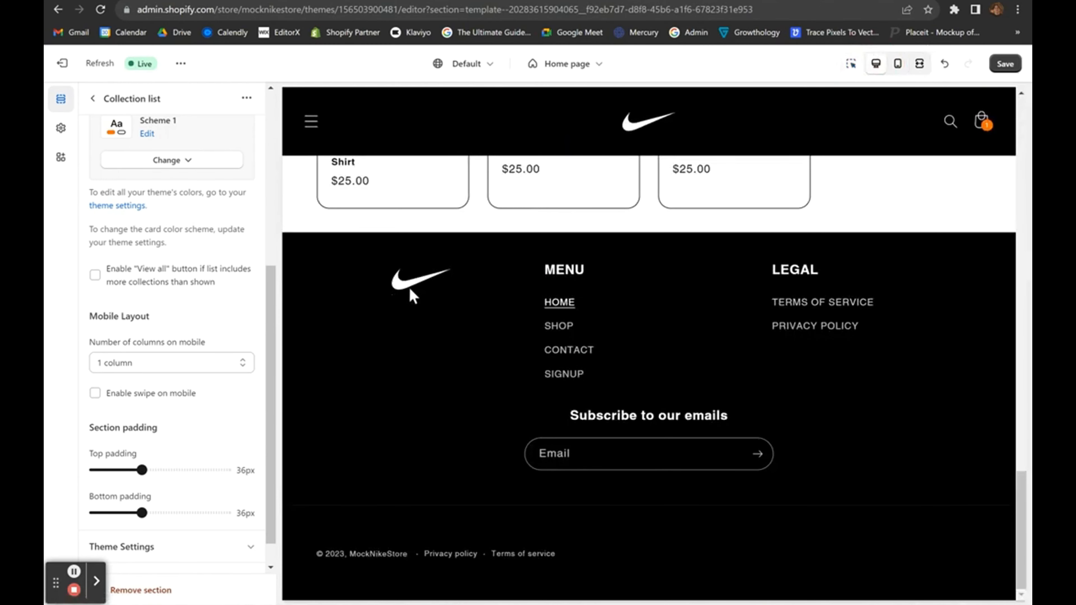
{"action": "left_click", "coordinate": [898, 64]}
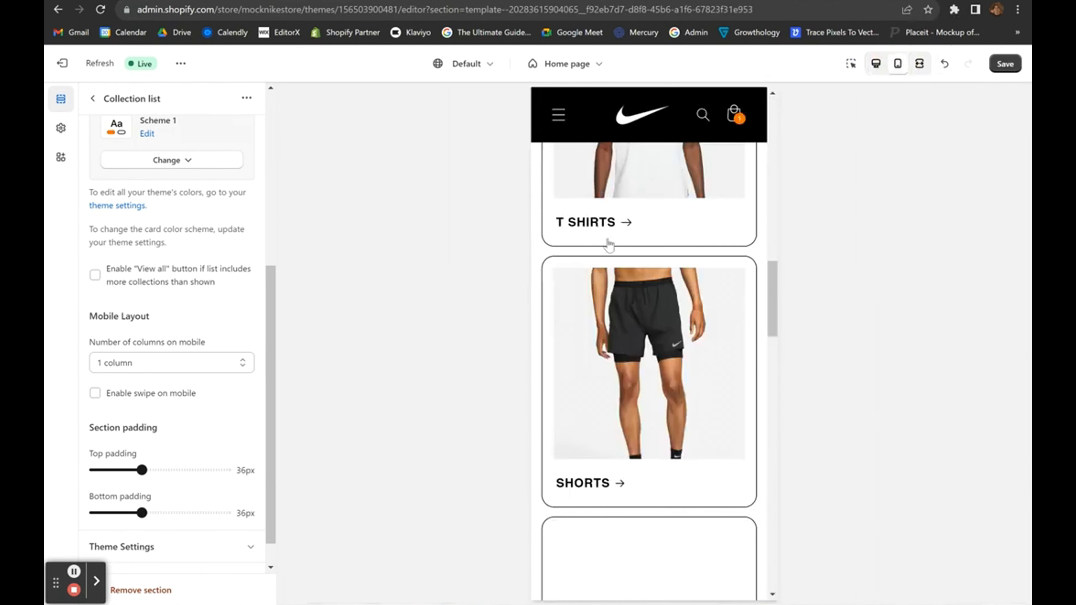
{"action": "scroll", "coordinate": [614, 423], "scroll_direction": "down", "scroll_amount": 10}
{"action": "scroll", "coordinate": [603, 424], "scroll_direction": "down", "scroll_amount": 10}
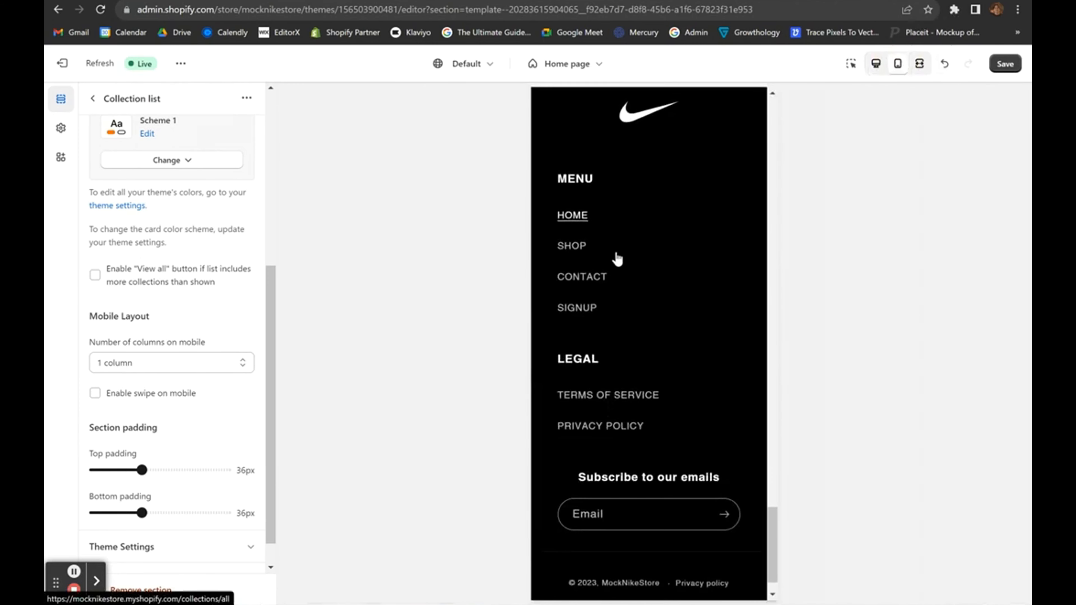
{"action": "left_click", "coordinate": [93, 98]}
{"action": "scroll", "coordinate": [171, 386], "scroll_direction": "down", "scroll_amount": 4}
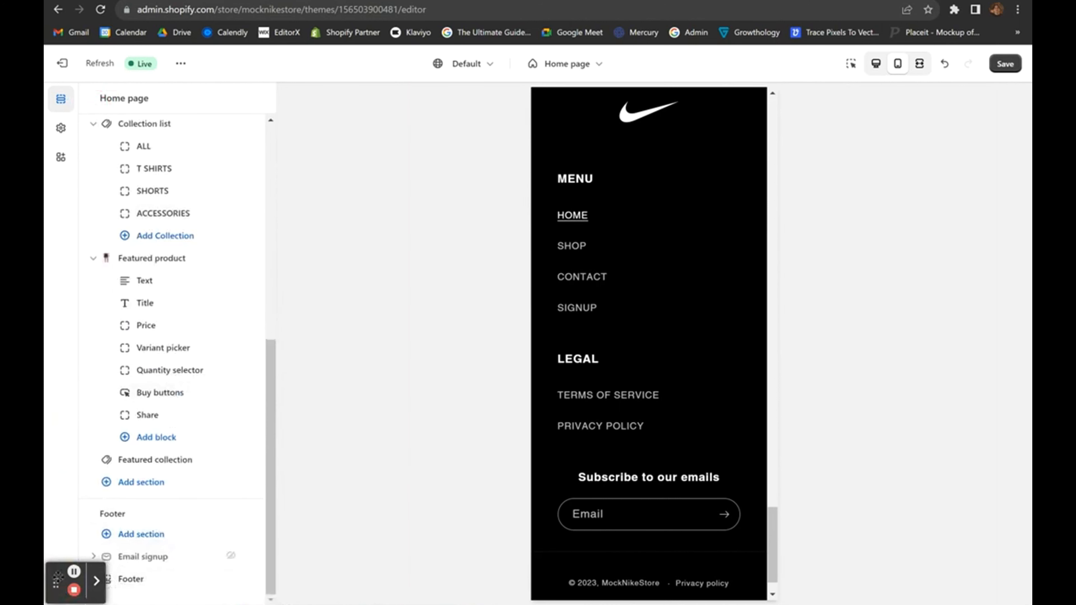
Try moving the footer MENU block above the footer image.
{"action": "left_click_drag", "start_coordinate": [55, 582], "coordinate": [74, 575]}
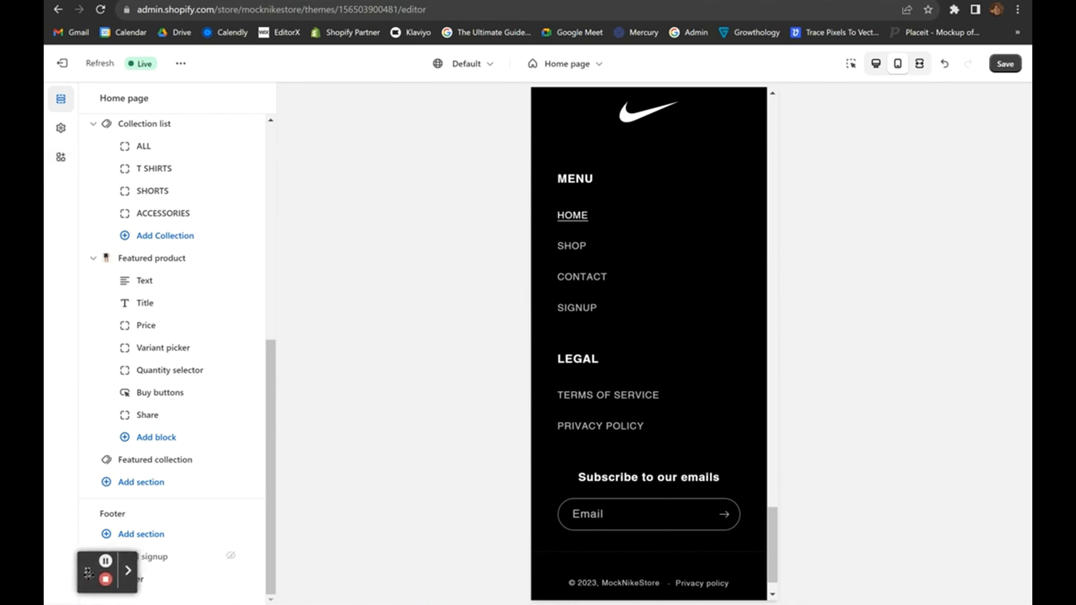
{"action": "left_click_drag", "start_coordinate": [103, 566], "coordinate": [141, 540]}
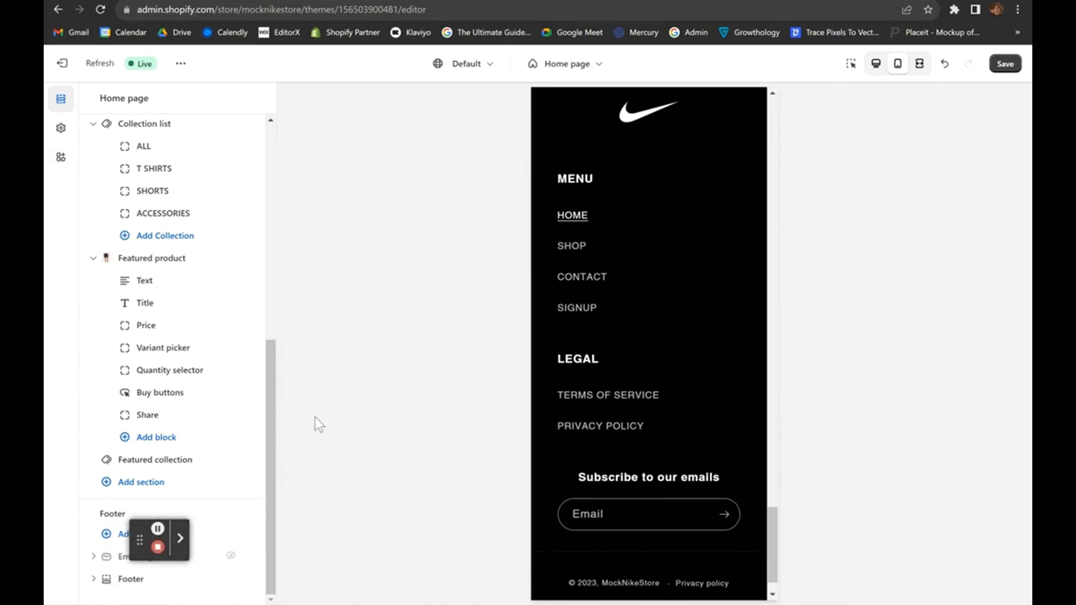
{"action": "left_click", "coordinate": [209, 460]}
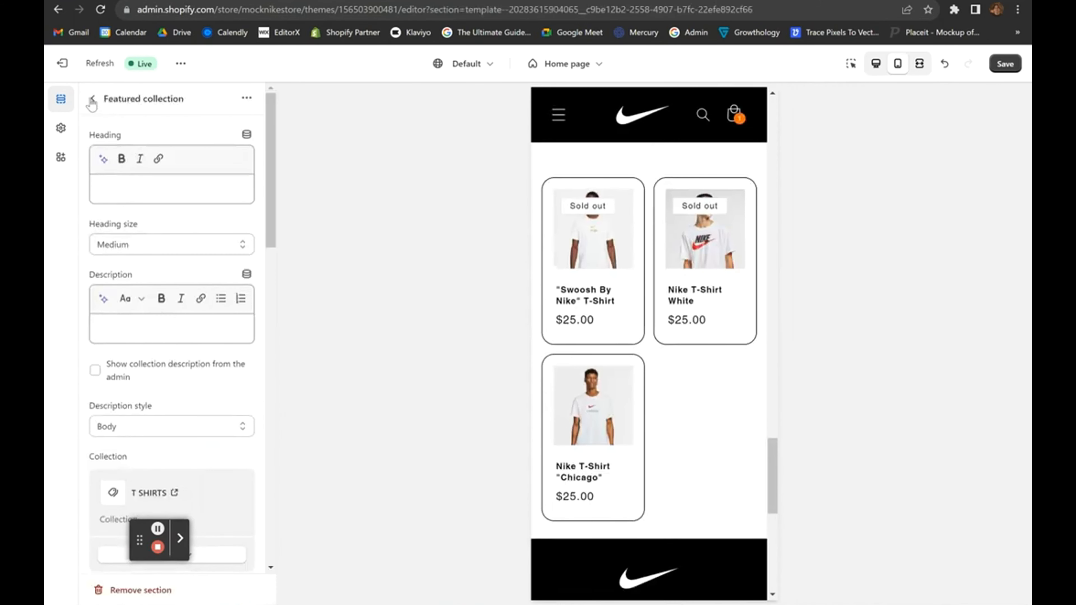
{"action": "left_click", "coordinate": [91, 100]}
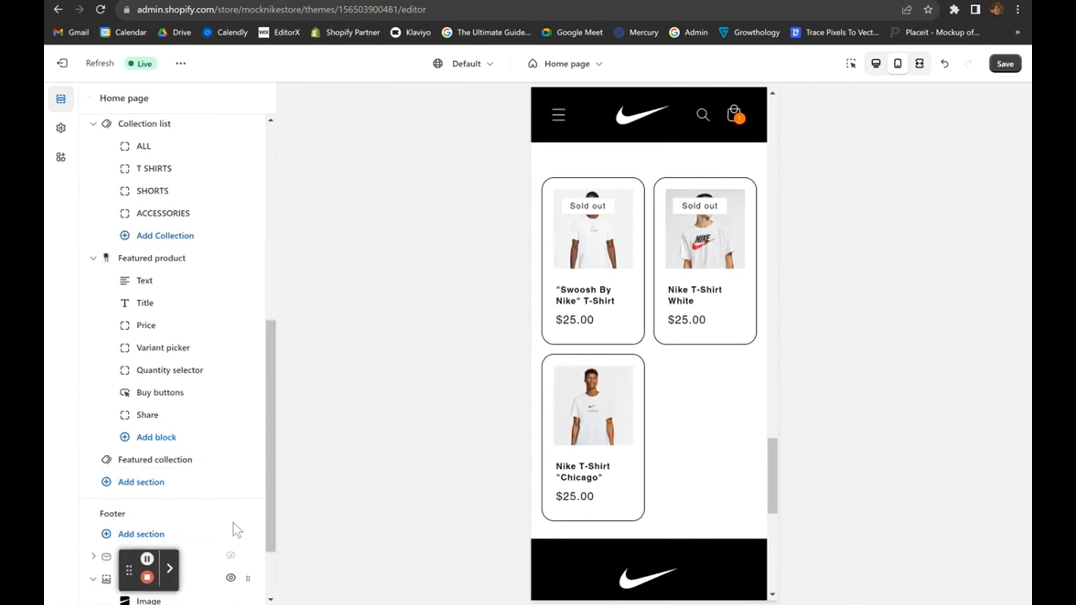
{"action": "scroll", "coordinate": [237, 528], "scroll_direction": "down", "scroll_amount": 3}
{"action": "left_click_drag", "start_coordinate": [129, 570], "coordinate": [320, 540]}
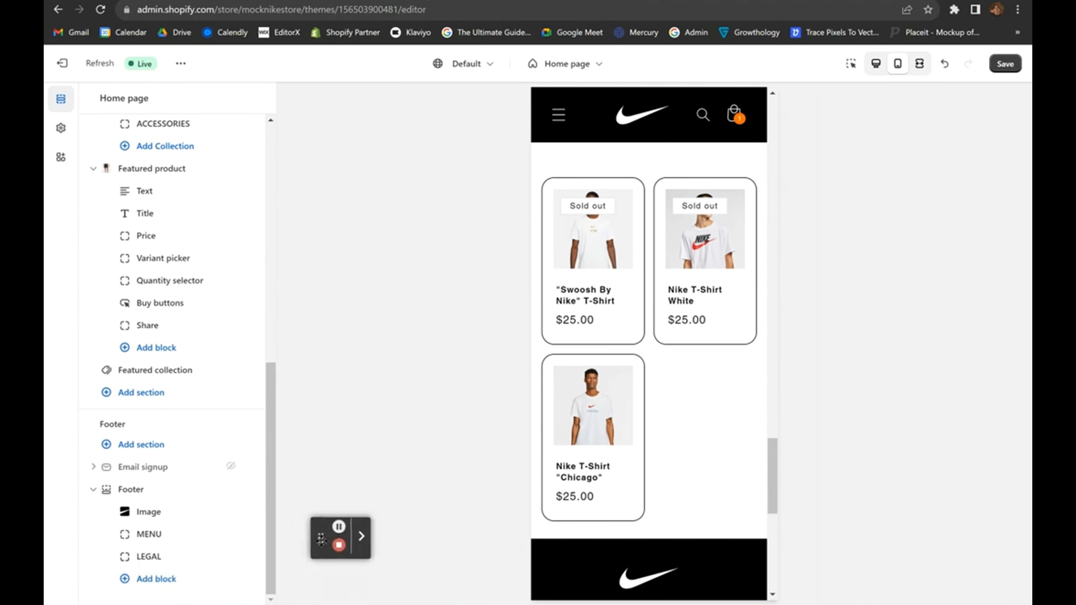
{"action": "mouse_move", "coordinate": [240, 535]}
{"action": "left_click_drag", "start_coordinate": [240, 535], "coordinate": [240, 511]}
Try repositioning the Image banner section on the home page.
{"action": "scroll", "coordinate": [578, 347], "scroll_direction": "up", "scroll_amount": 10}
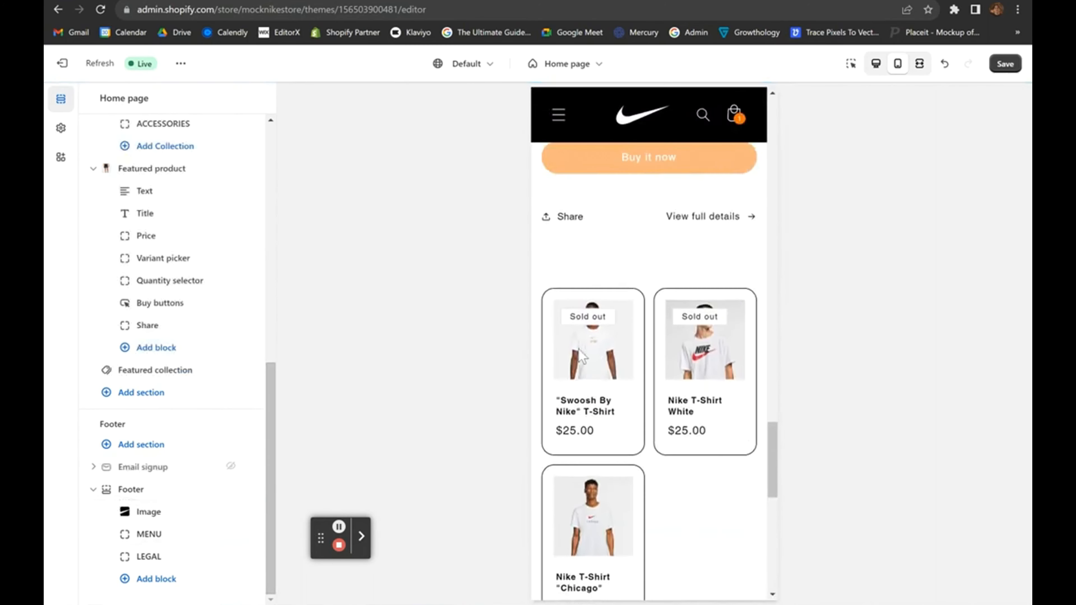
{"action": "scroll", "coordinate": [653, 230], "scroll_direction": "up", "scroll_amount": 5}
{"action": "scroll", "coordinate": [155, 214], "scroll_direction": "up", "scroll_amount": 10}
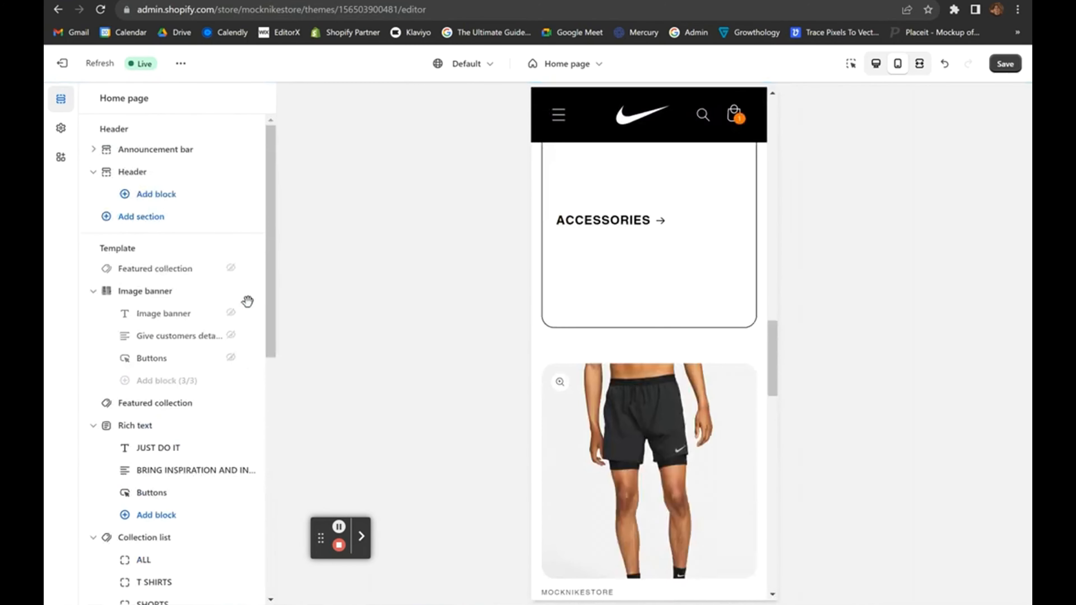
{"action": "mouse_move", "coordinate": [254, 292]}
{"action": "left_mouse_down"}
{"action": "mouse_move", "coordinate": [254, 386]}
{"action": "mouse_move", "coordinate": [244, 291]}
{"action": "left_mouse_up"}
{"action": "scroll", "coordinate": [625, 312], "scroll_direction": "down", "scroll_amount": 10}
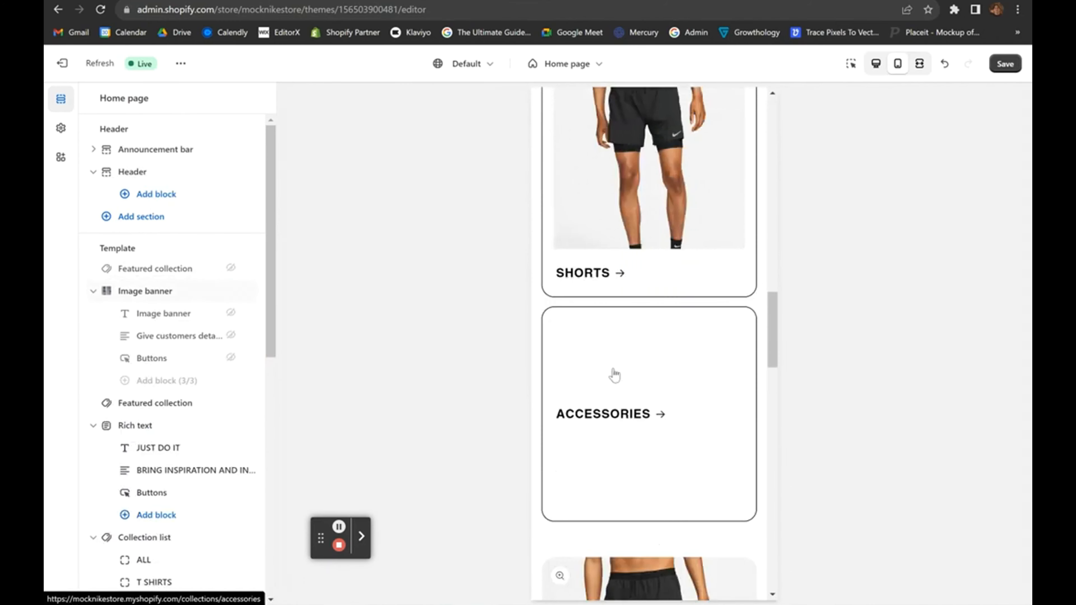
{"action": "scroll", "coordinate": [626, 449], "scroll_direction": "up", "scroll_amount": 15}
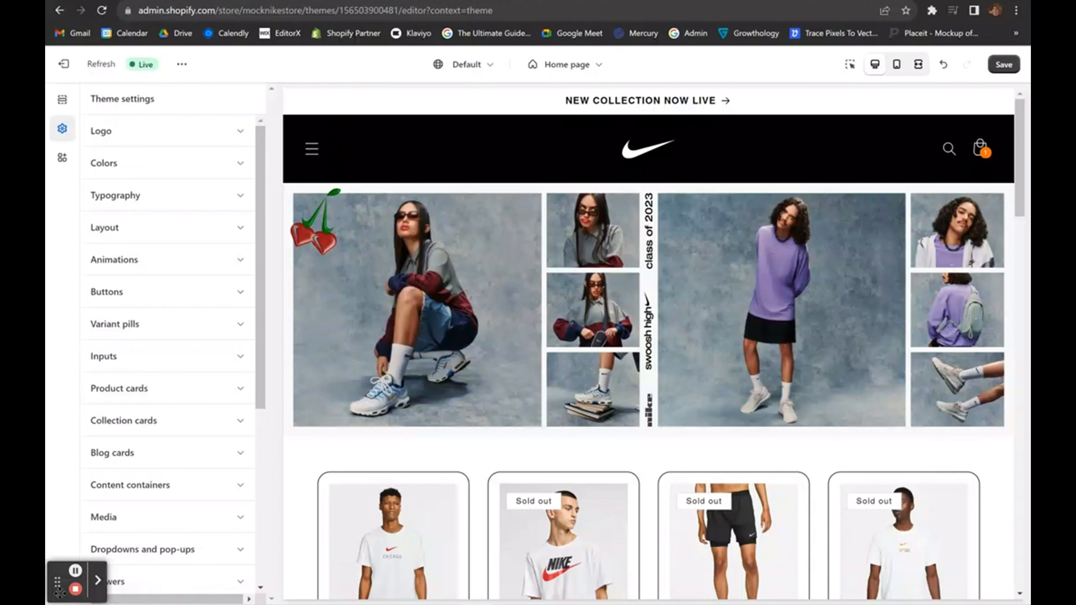
{"action": "left_click_drag", "start_coordinate": [59, 581], "coordinate": [965, 585]}
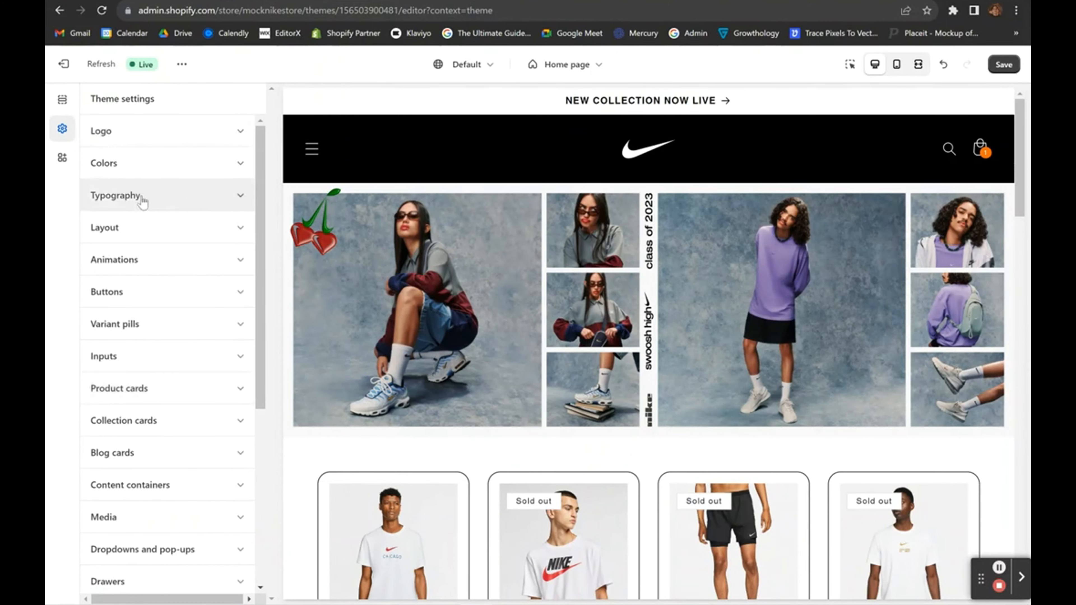
Set space between template sections to 0px and page width back to 1200px.
{"action": "scroll", "coordinate": [139, 202], "scroll_direction": "down", "scroll_amount": 1}
{"action": "left_click", "coordinate": [144, 219]}
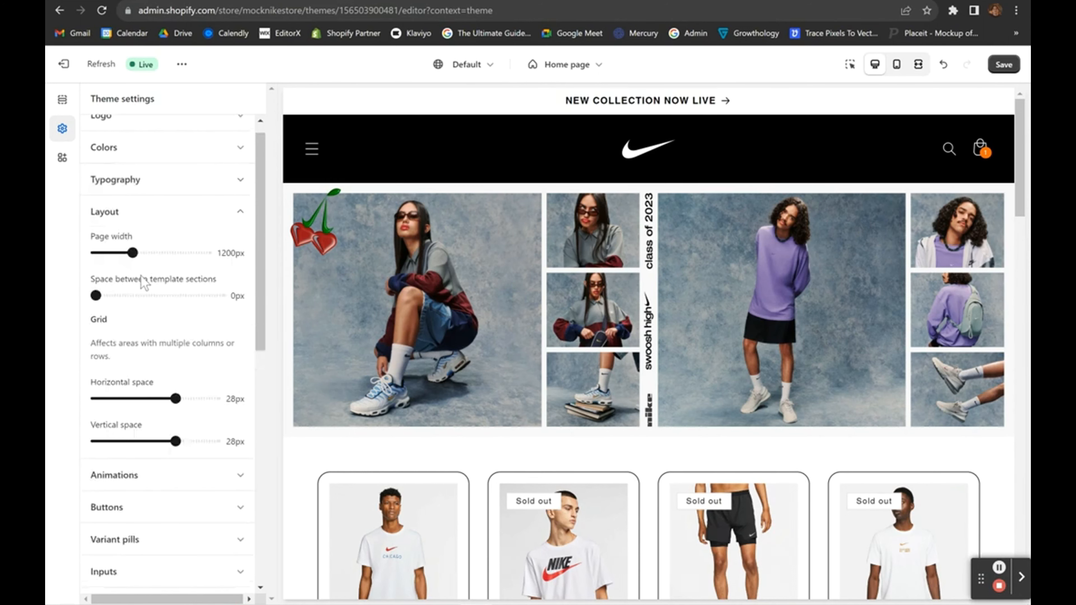
{"action": "left_click_drag", "start_coordinate": [95, 295], "coordinate": [68, 295]}
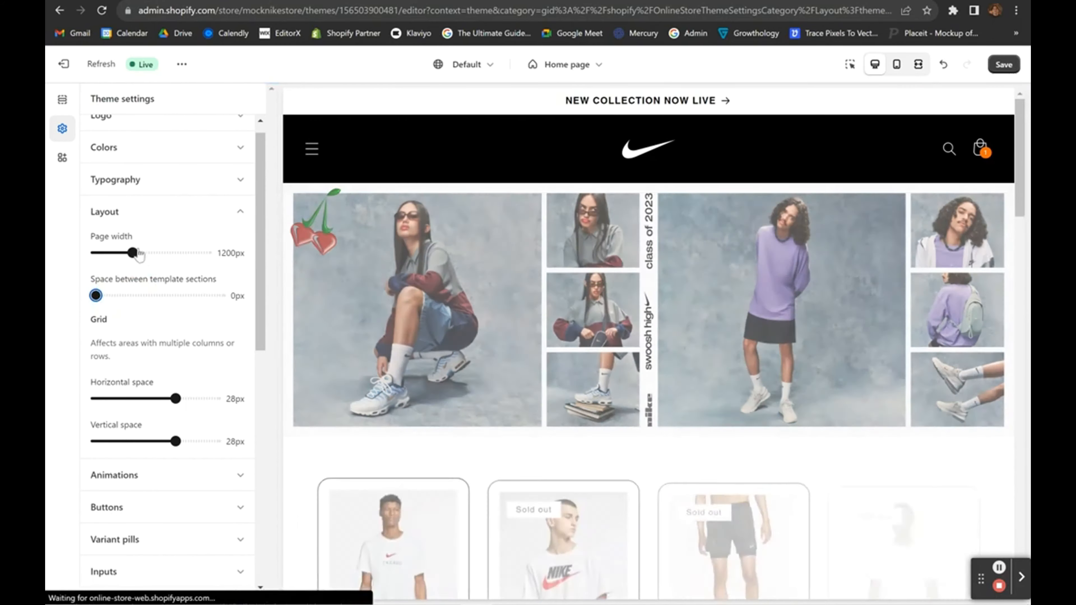
{"action": "mouse_move", "coordinate": [133, 253]}
{"action": "left_mouse_down"}
{"action": "mouse_move", "coordinate": [166, 255]}
{"action": "mouse_move", "coordinate": [133, 256]}
{"action": "left_mouse_up"}
{"action": "scroll", "coordinate": [192, 298], "scroll_direction": "down", "scroll_amount": 3}
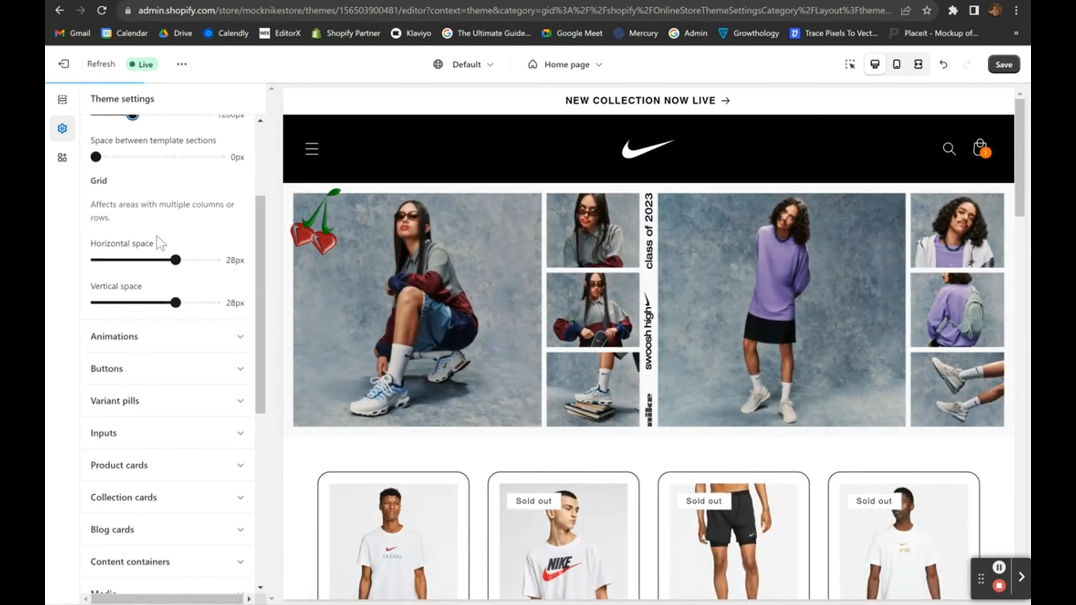
{"action": "scroll", "coordinate": [133, 251], "scroll_direction": "down", "scroll_amount": 2}
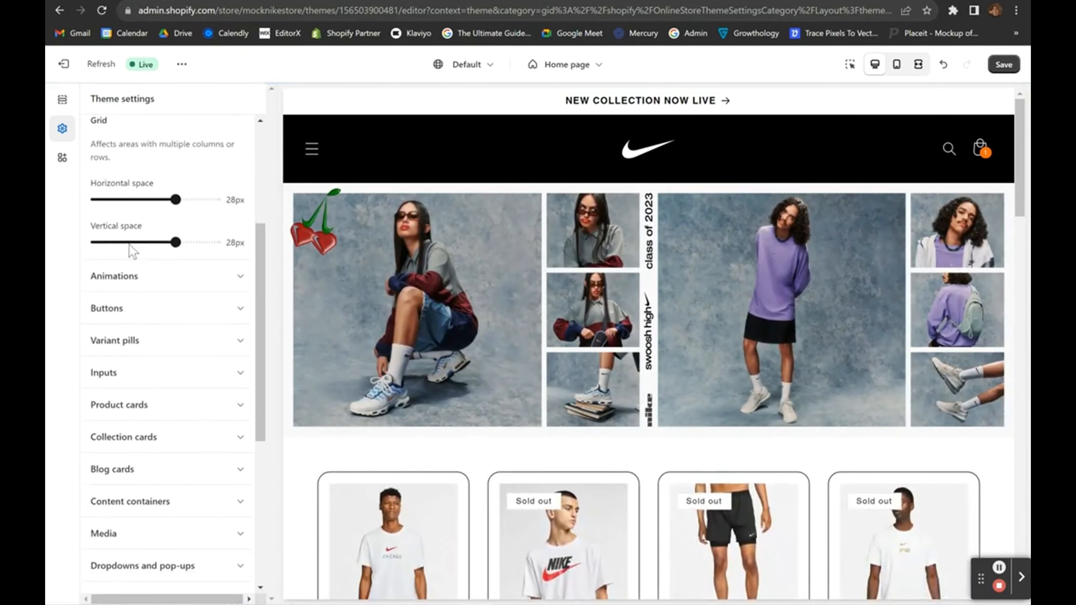
{"action": "scroll", "coordinate": [132, 251], "scroll_direction": "down", "scroll_amount": 2}
Expand the Animations settings and review the reveal-on-scroll option.
{"action": "left_click", "coordinate": [149, 221]}
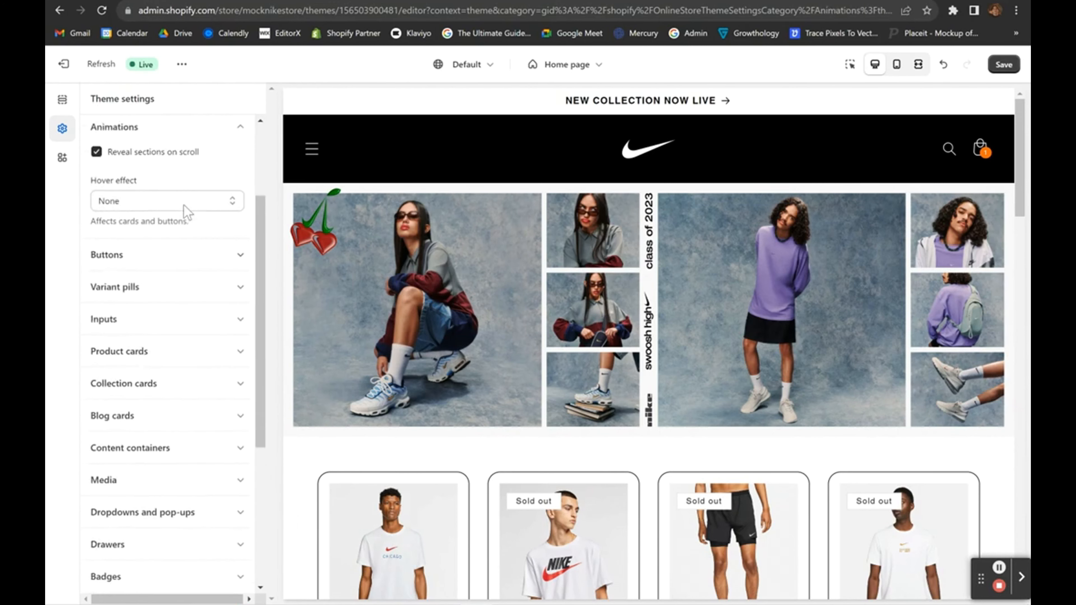
{"action": "scroll", "coordinate": [186, 211], "scroll_direction": "up", "scroll_amount": 3}
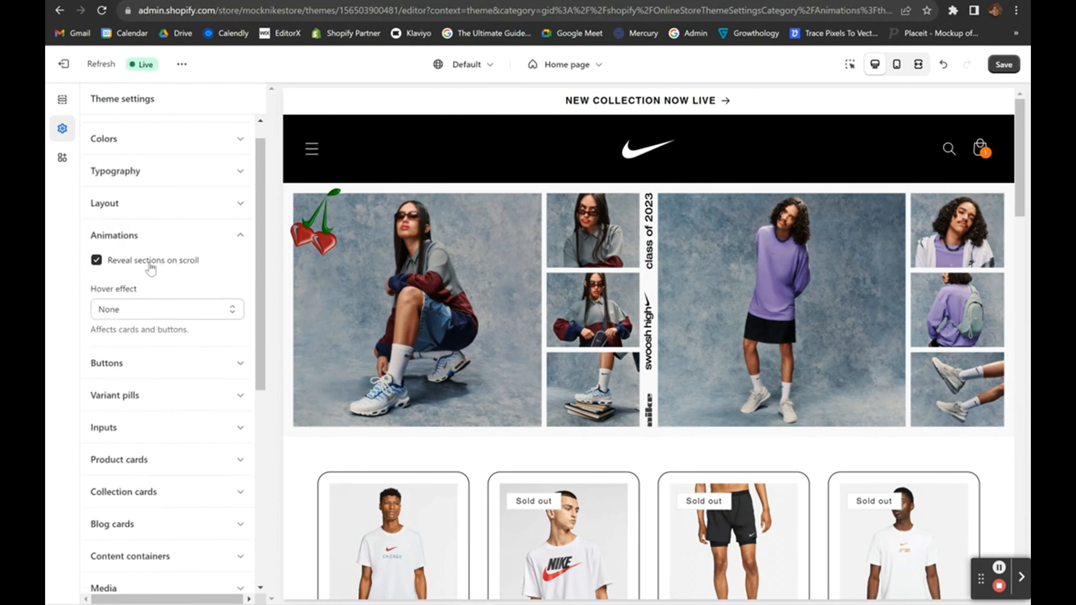
{"action": "scroll", "coordinate": [445, 356], "scroll_direction": "down", "scroll_amount": 10}
{"action": "scroll", "coordinate": [445, 356], "scroll_direction": "up", "scroll_amount": 4}
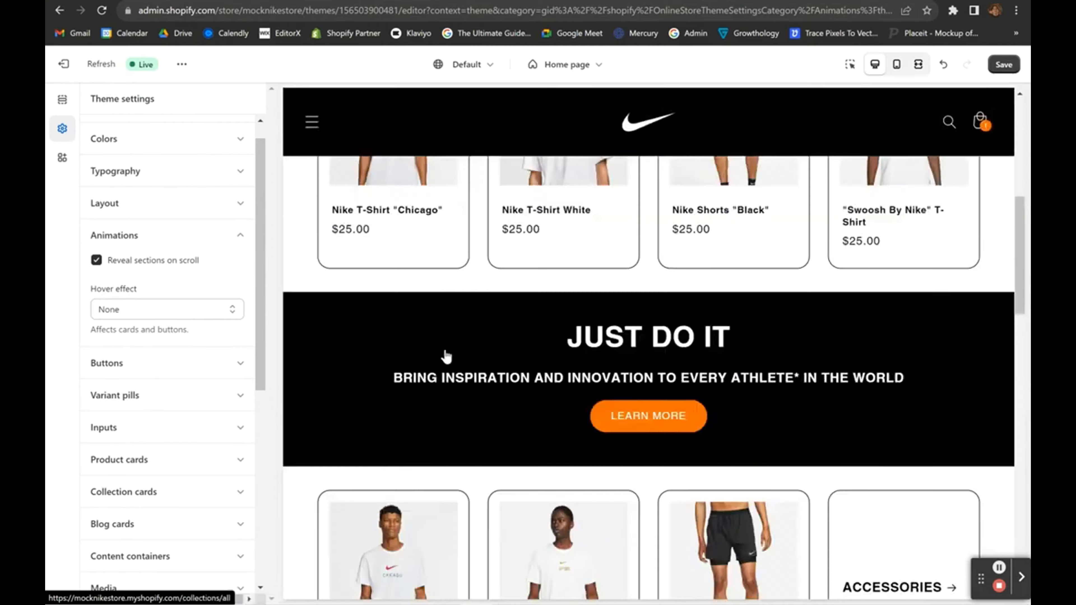
{"action": "scroll", "coordinate": [446, 356], "scroll_direction": "up", "scroll_amount": 5}
{"action": "scroll", "coordinate": [445, 356], "scroll_direction": "down", "scroll_amount": 8}
{"action": "scroll", "coordinate": [445, 356], "scroll_direction": "up", "scroll_amount": 5}
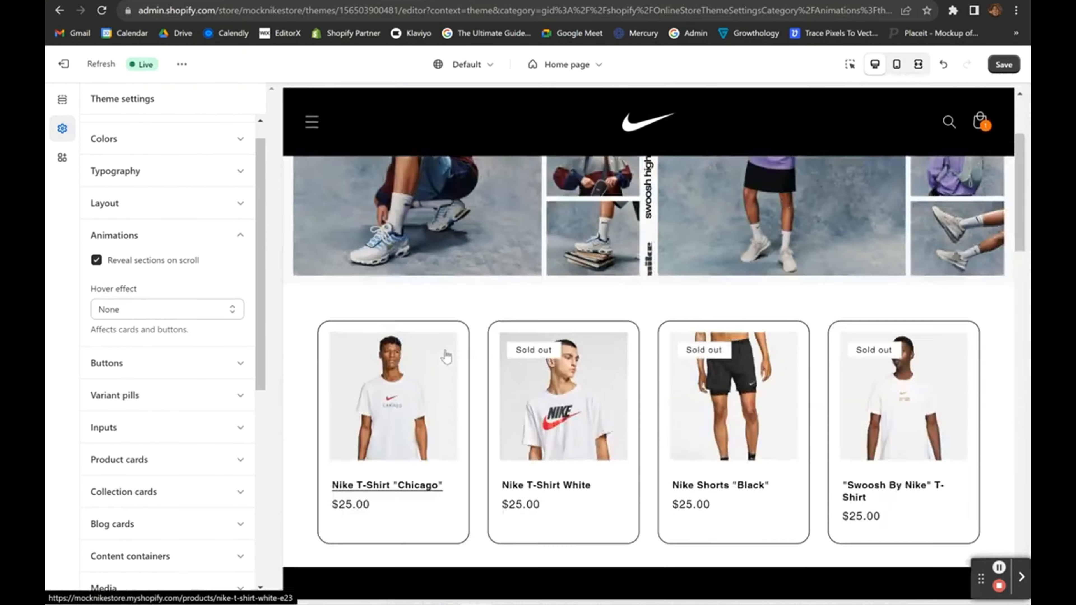
{"action": "scroll", "coordinate": [446, 356], "scroll_direction": "up", "scroll_amount": 4}
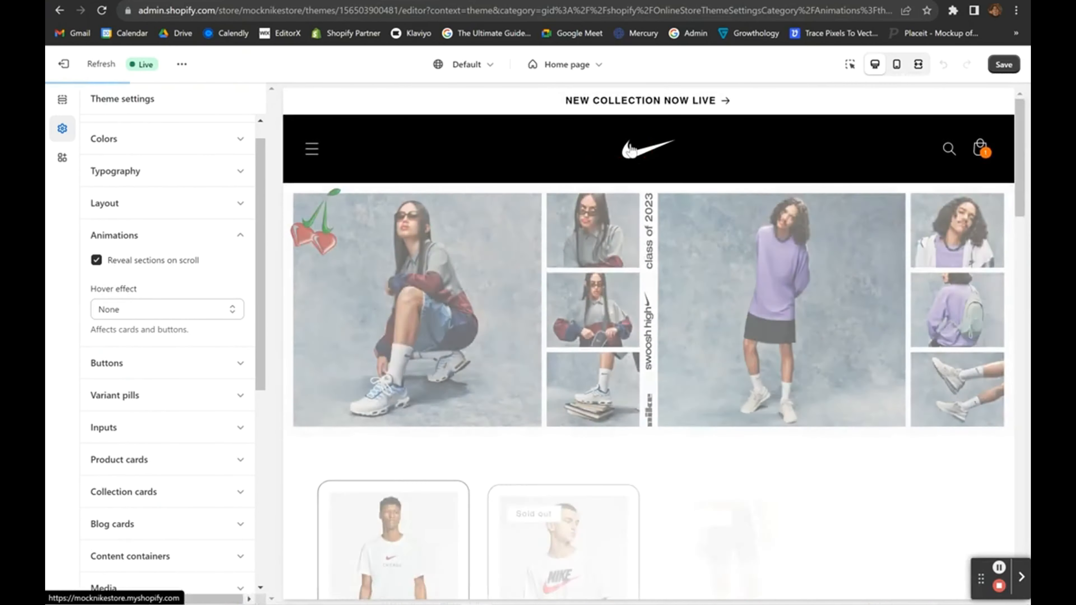
{"action": "scroll", "coordinate": [571, 275], "scroll_direction": "down", "scroll_amount": 7}
{"action": "scroll", "coordinate": [571, 275], "scroll_direction": "down", "scroll_amount": 10}
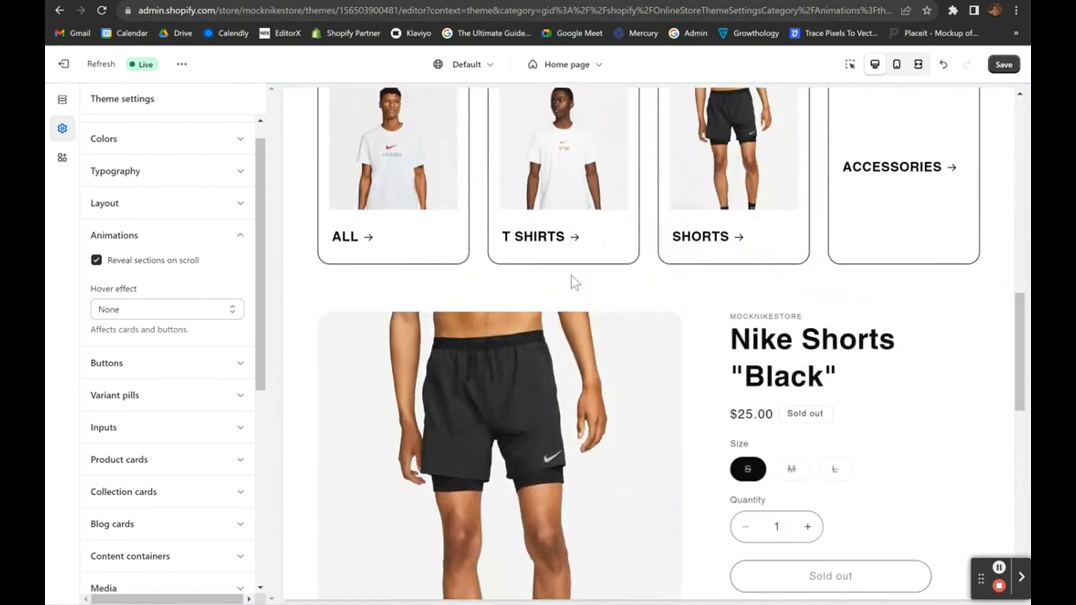
{"action": "scroll", "coordinate": [571, 276], "scroll_direction": "down", "scroll_amount": 5}
{"action": "scroll", "coordinate": [571, 279], "scroll_direction": "up", "scroll_amount": 20}
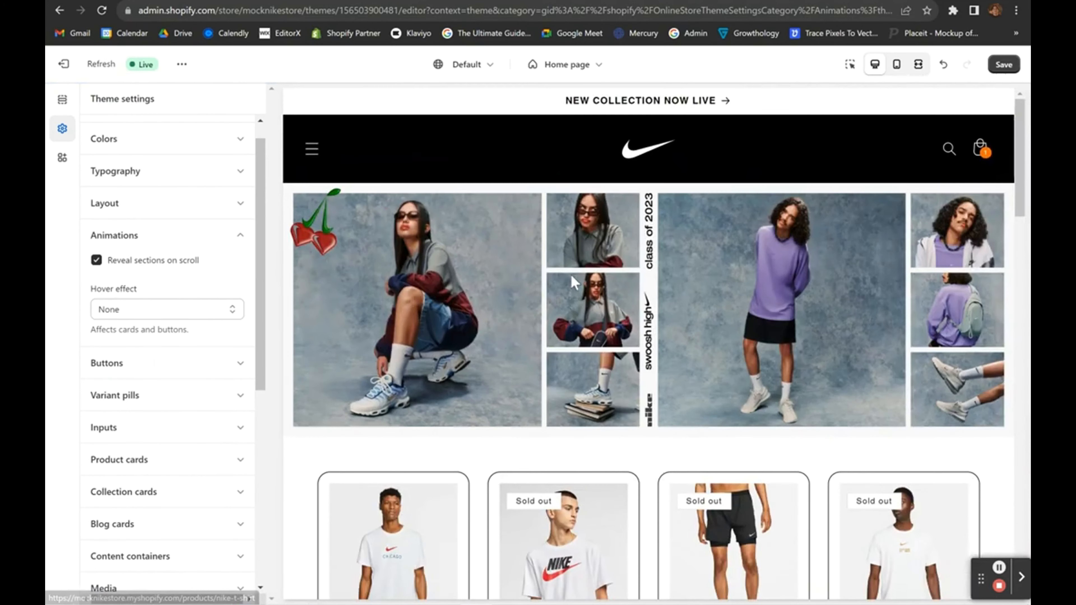
Review the Hover effect choices, then expand the Product cards settings.
{"action": "left_click", "coordinate": [153, 313]}
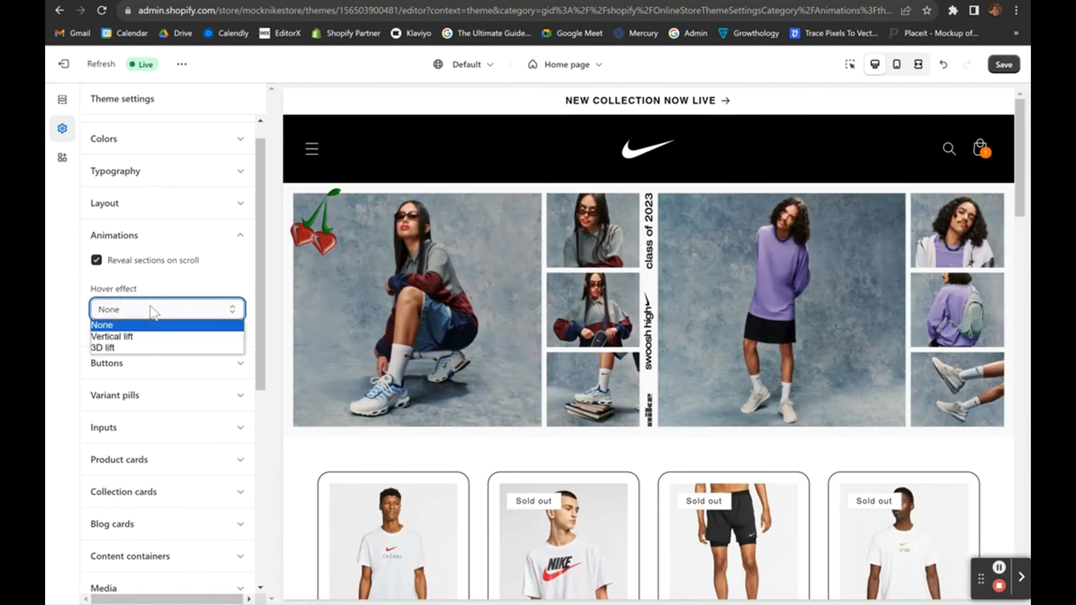
{"action": "left_click", "coordinate": [149, 337]}
{"action": "scroll", "coordinate": [648, 343], "scroll_direction": "down", "scroll_amount": 20}
{"action": "left_click", "coordinate": [149, 460]}
{"action": "scroll", "coordinate": [164, 296], "scroll_direction": "down", "scroll_amount": 10}
Drag the Collection cards corner radius from 18px down to 0px.
{"action": "left_click", "coordinate": [148, 251]}
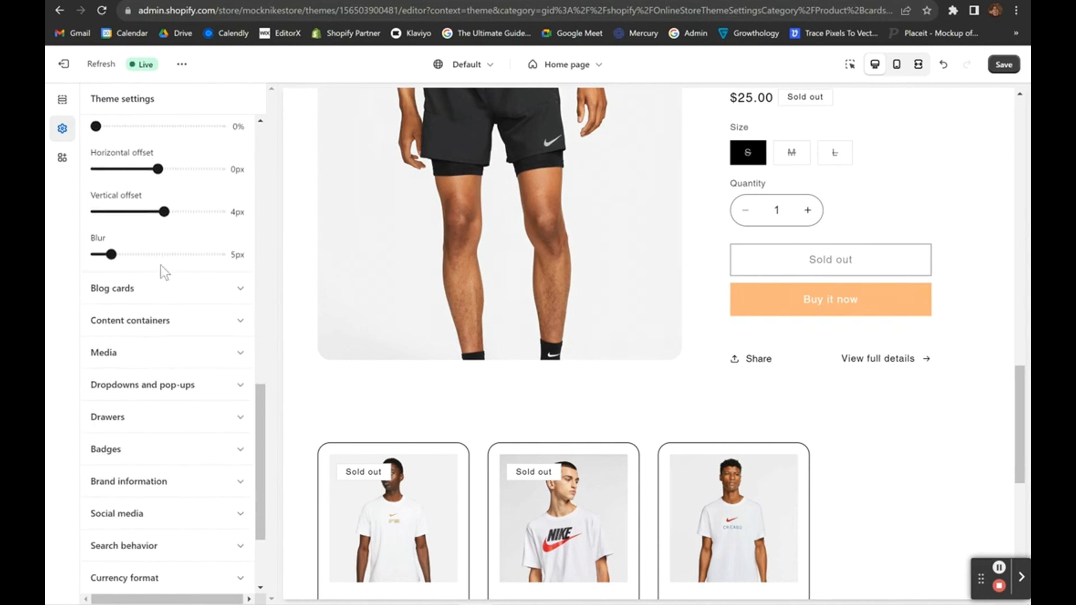
{"action": "scroll", "coordinate": [162, 266], "scroll_direction": "down", "scroll_amount": 2}
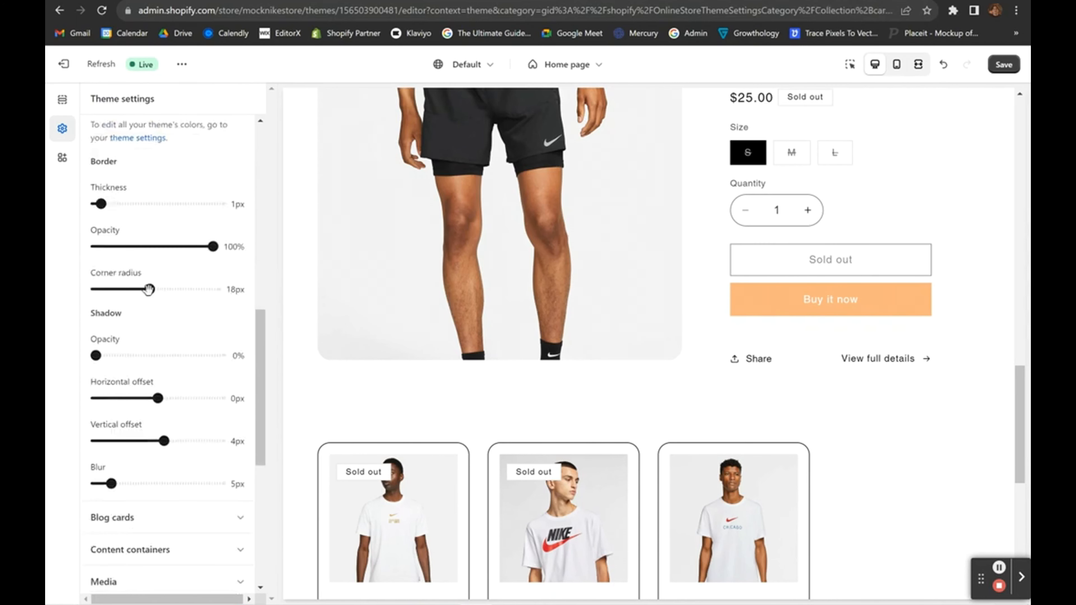
{"action": "left_click_drag", "start_coordinate": [150, 290], "coordinate": [48, 305]}
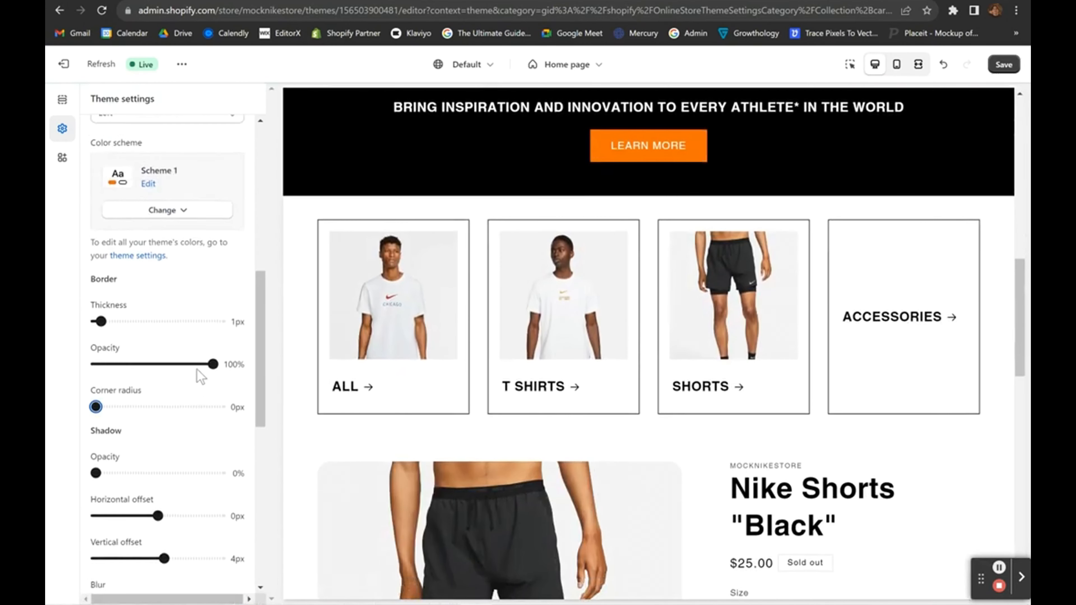
{"action": "scroll", "coordinate": [196, 369], "scroll_direction": "down", "scroll_amount": 10}
{"action": "left_click", "coordinate": [153, 156]}
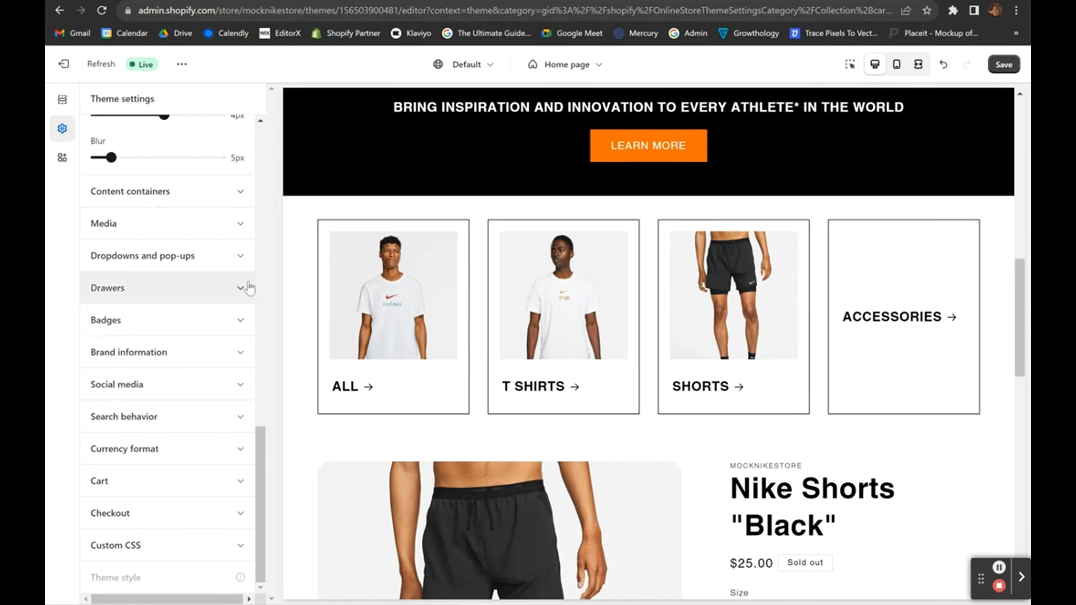
Look through the Media, Dropdowns and pop-ups, Drawers and Brand information settings.
{"action": "left_click", "coordinate": [186, 222]}
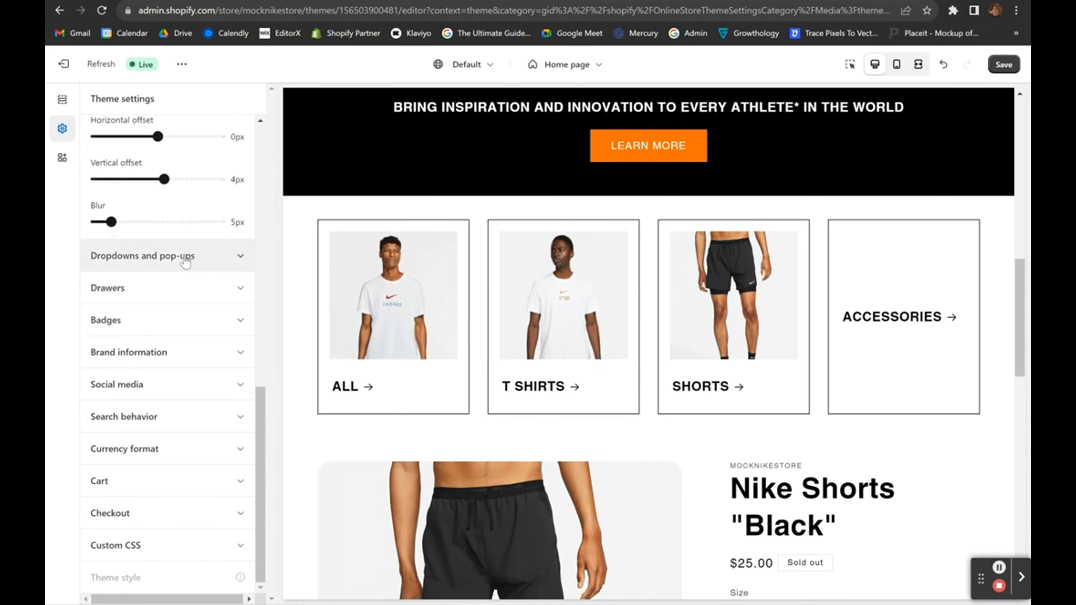
{"action": "scroll", "coordinate": [178, 298], "scroll_direction": "up", "scroll_amount": 3}
{"action": "scroll", "coordinate": [180, 299], "scroll_direction": "down", "scroll_amount": 3}
{"action": "left_click", "coordinate": [162, 269]}
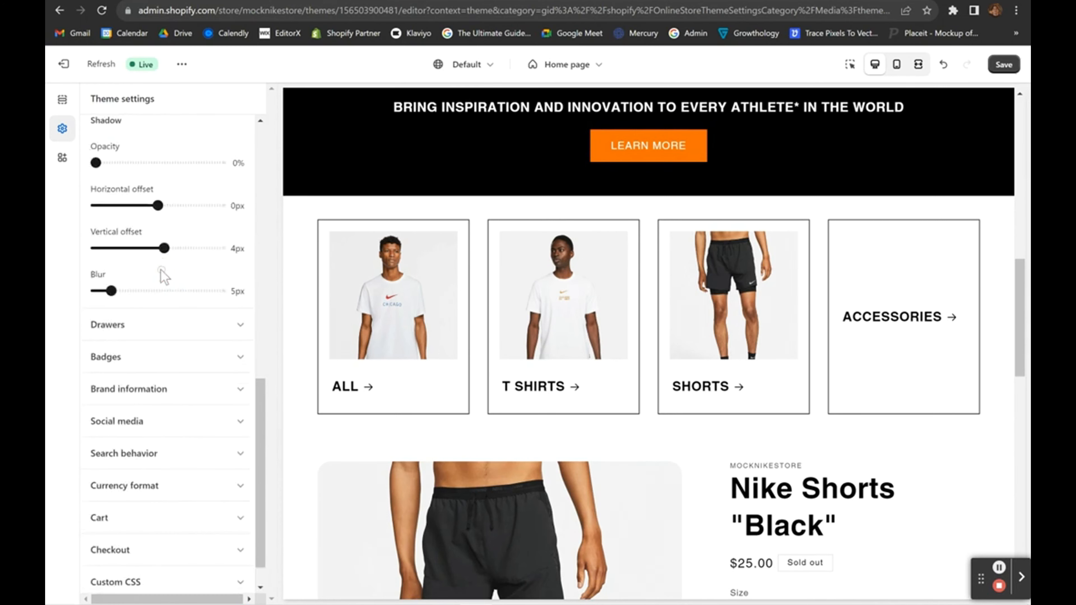
{"action": "left_click", "coordinate": [136, 289]}
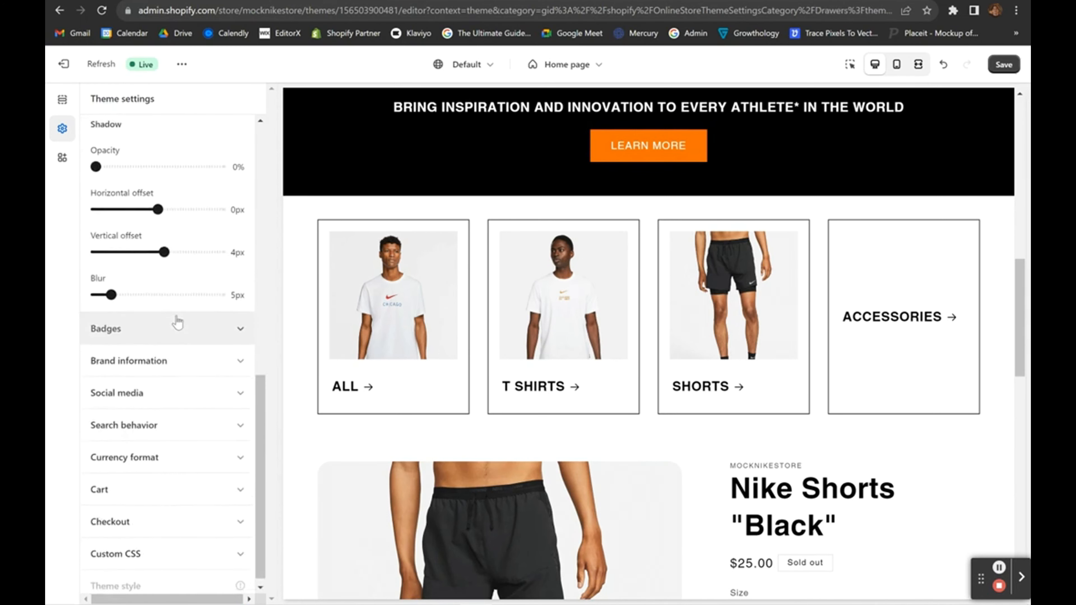
{"action": "left_click", "coordinate": [166, 349]}
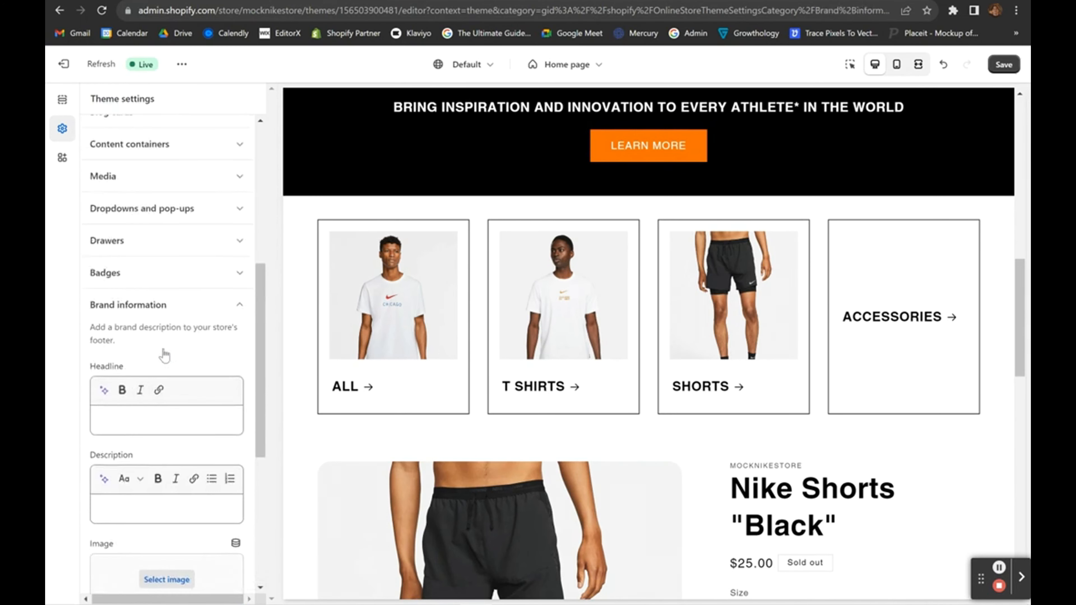
Expand Social media to show the Facebook, Instagram, YouTube and other account fields.
{"action": "scroll", "coordinate": [165, 355], "scroll_direction": "down", "scroll_amount": 3}
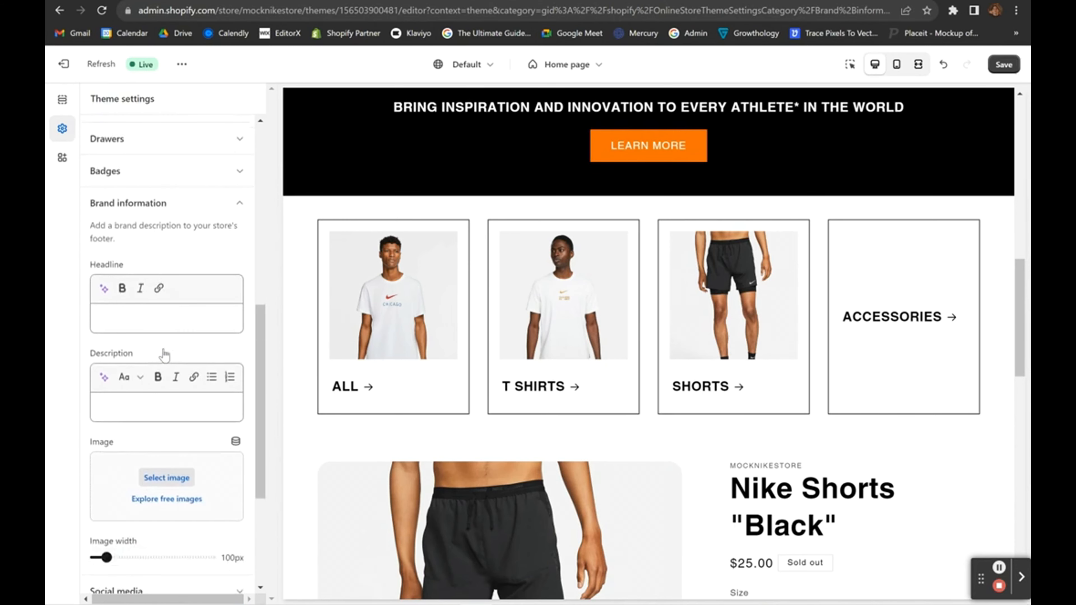
{"action": "scroll", "coordinate": [165, 355], "scroll_direction": "down", "scroll_amount": 2}
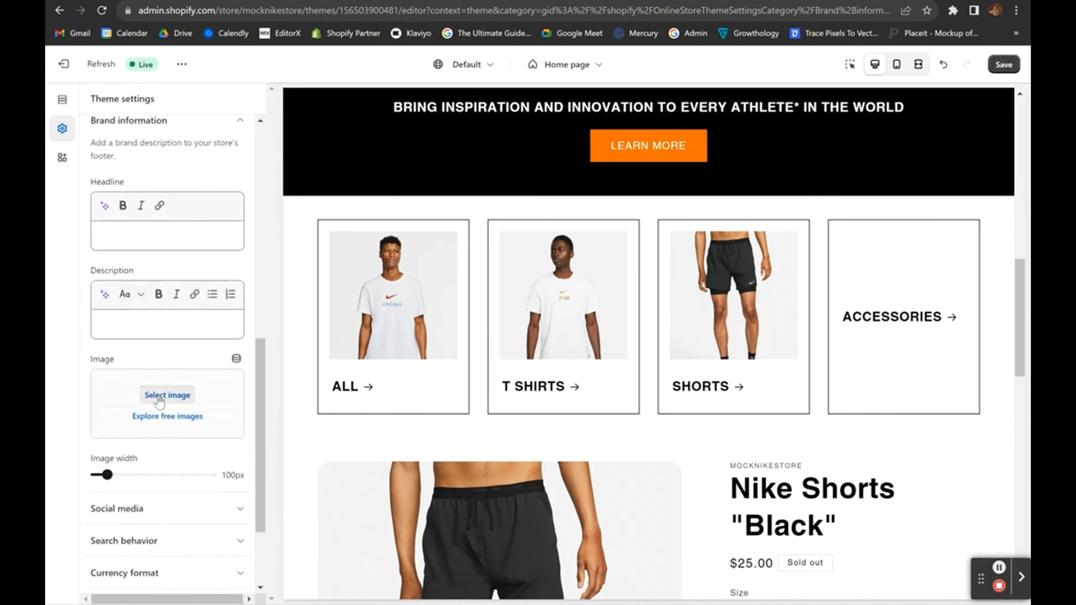
{"action": "scroll", "coordinate": [209, 292], "scroll_direction": "up", "scroll_amount": 3}
{"action": "scroll", "coordinate": [165, 378], "scroll_direction": "down", "scroll_amount": 1}
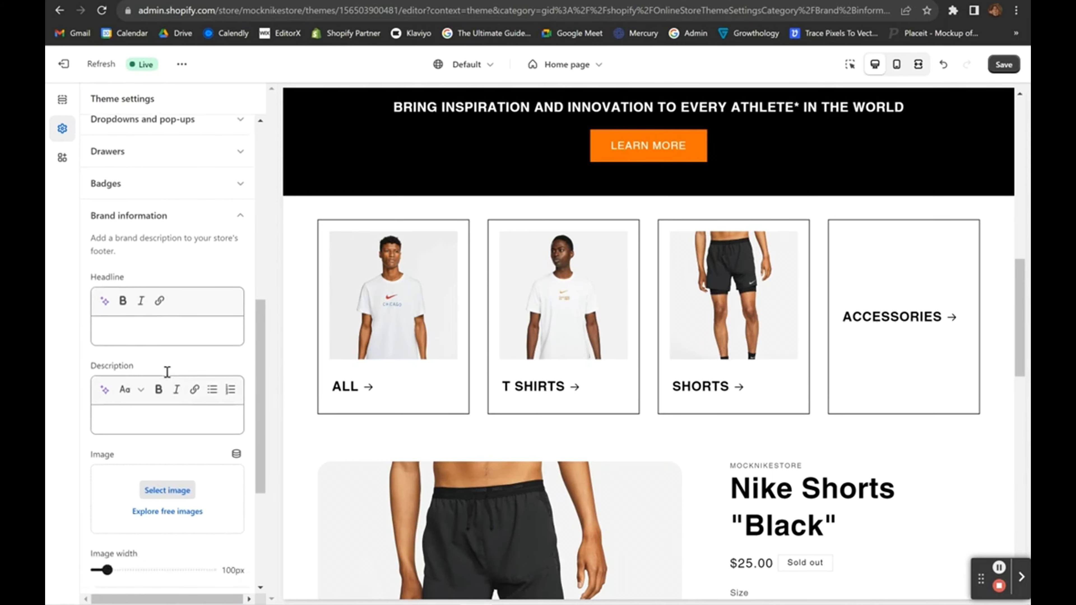
{"action": "scroll", "coordinate": [387, 442], "scroll_direction": "down", "scroll_amount": 10}
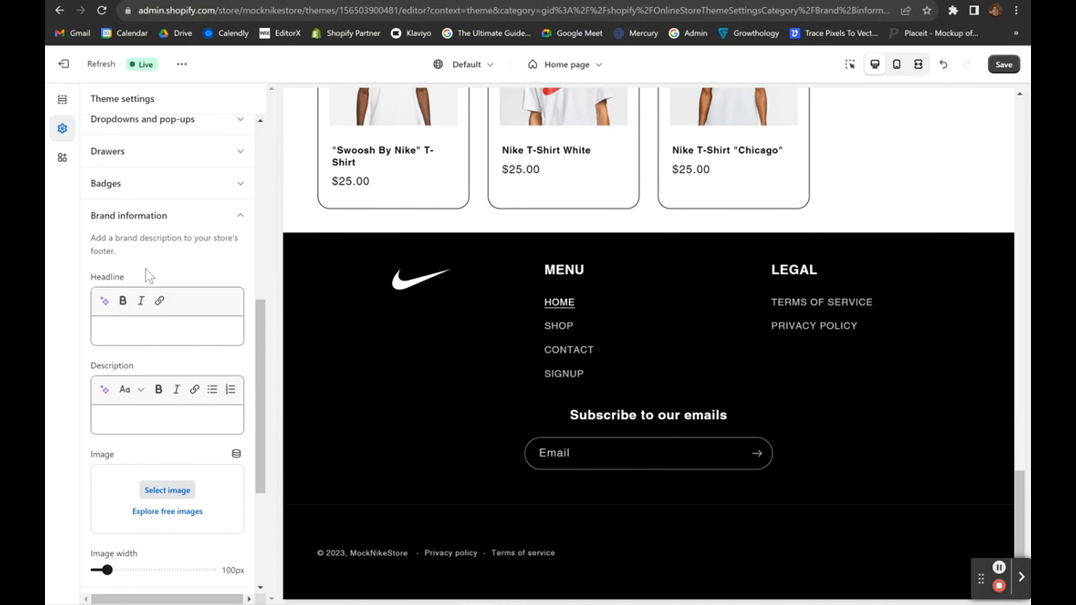
{"action": "scroll", "coordinate": [157, 357], "scroll_direction": "down", "scroll_amount": 5}
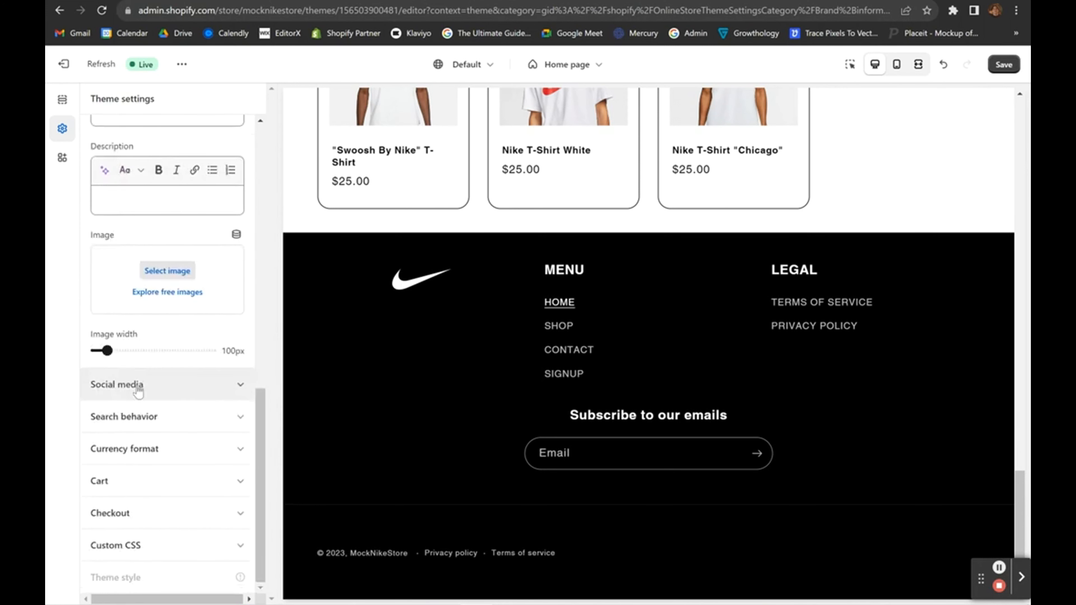
{"action": "left_click", "coordinate": [138, 387]}
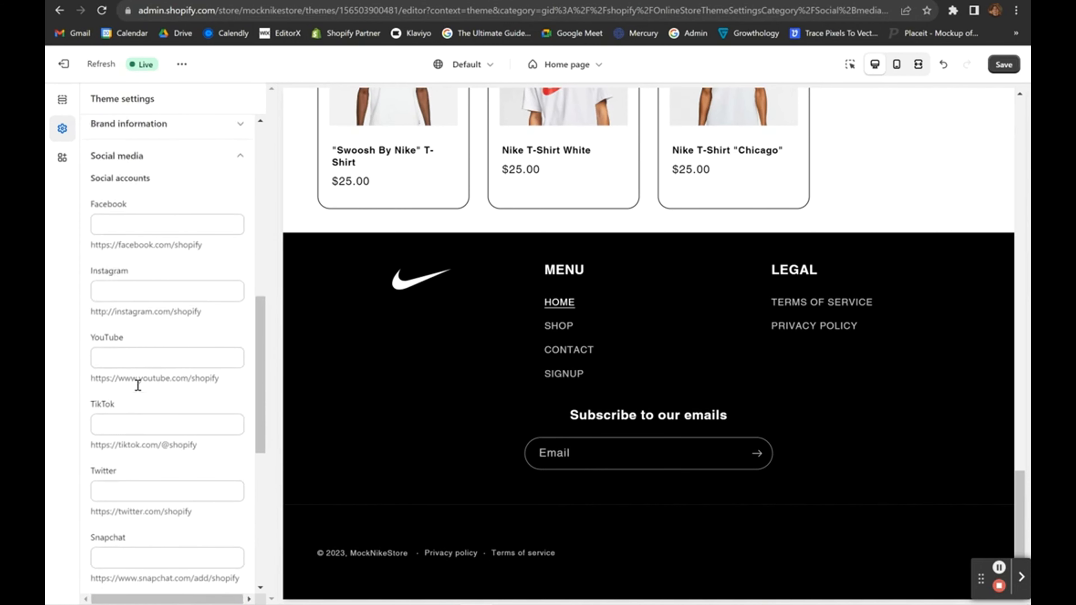
Paste the example Instagram URL into the Instagram field and swap in the store's own handle.
{"action": "left_click_drag", "start_coordinate": [216, 309], "coordinate": [76, 310]}
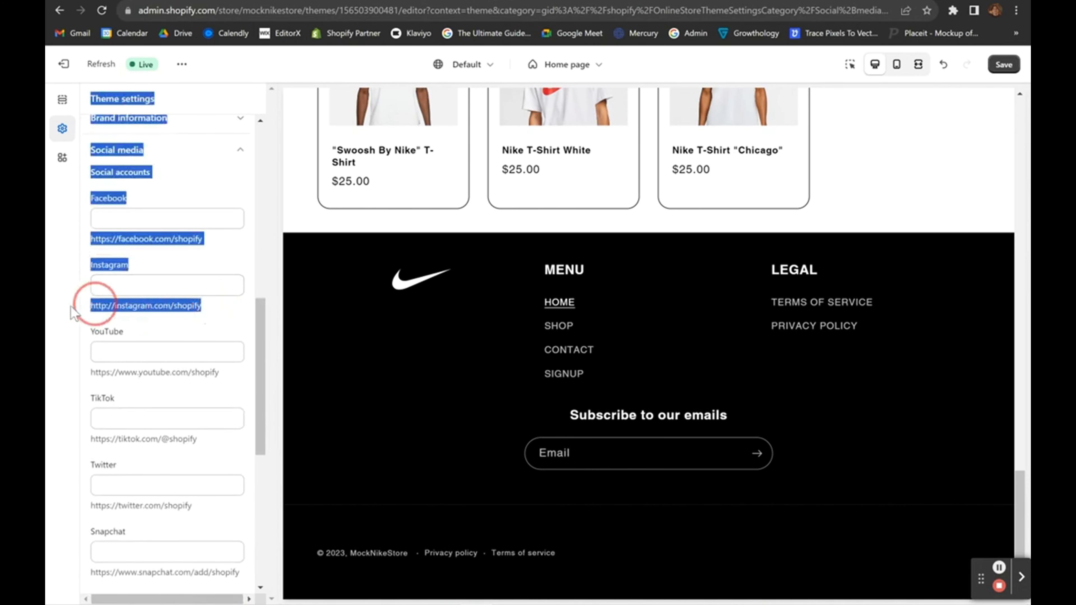
{"action": "left_click", "coordinate": [172, 306]}
{"action": "mouse_move", "coordinate": [202, 306]}
{"action": "left_mouse_down"}
{"action": "mouse_move", "coordinate": [67, 297]}
{"action": "mouse_move", "coordinate": [198, 330]}
{"action": "mouse_move", "coordinate": [202, 309]}
{"action": "left_mouse_up"}
{"action": "left_click", "coordinate": [144, 282]}
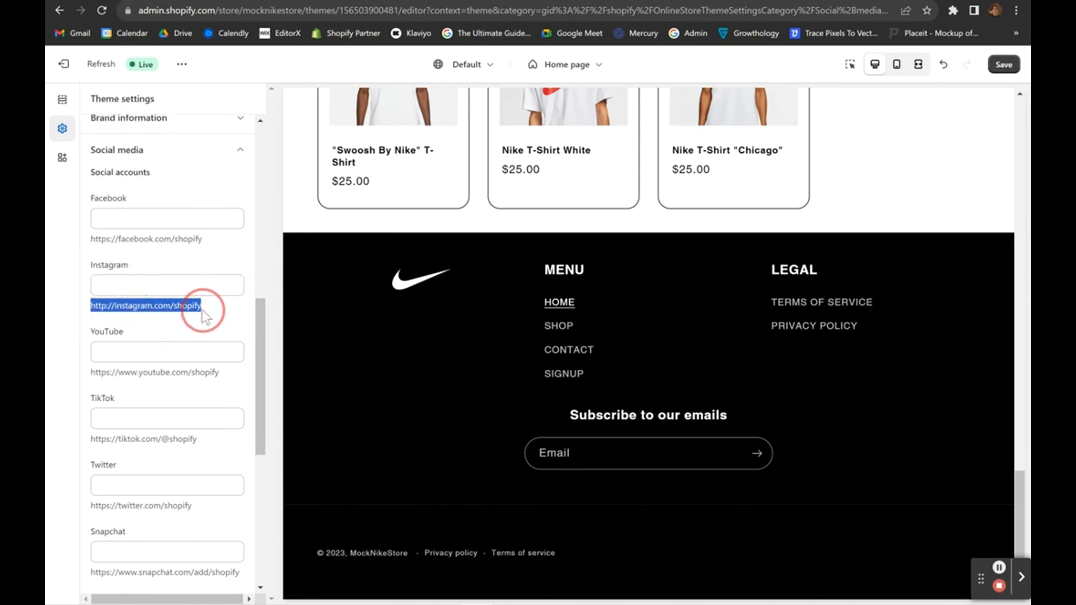
{"action": "key", "text": "ctrl+c"}
{"action": "left_click", "coordinate": [177, 284]}
{"action": "key", "text": "ctrl+v"}
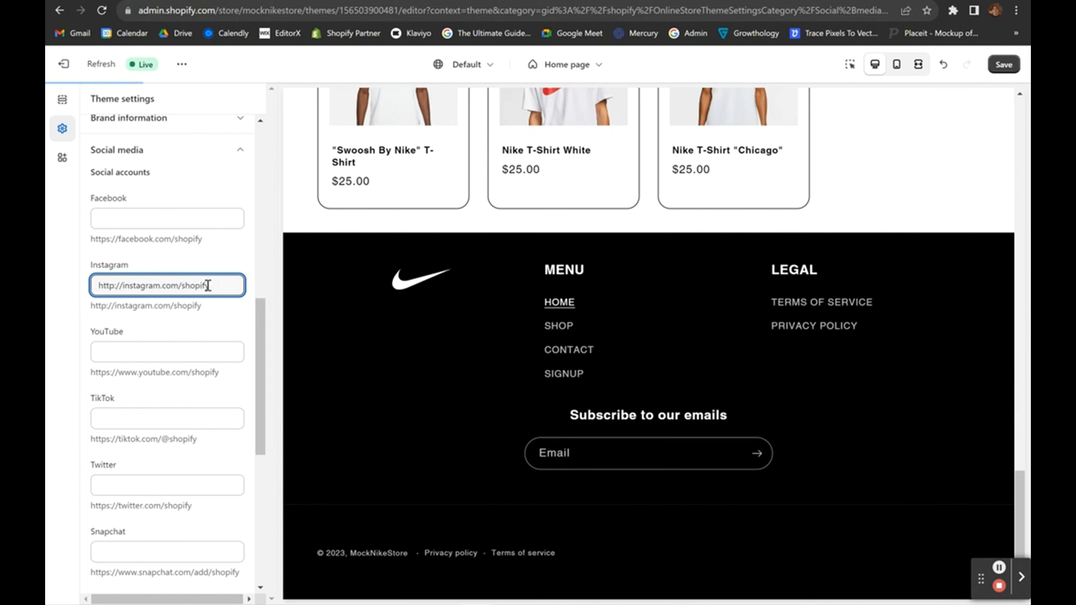
{"action": "key", "text": "BackSpace"}
{"action": "key", "text": "BackSpace"}
{"action": "type", "text": "oliex.co"}
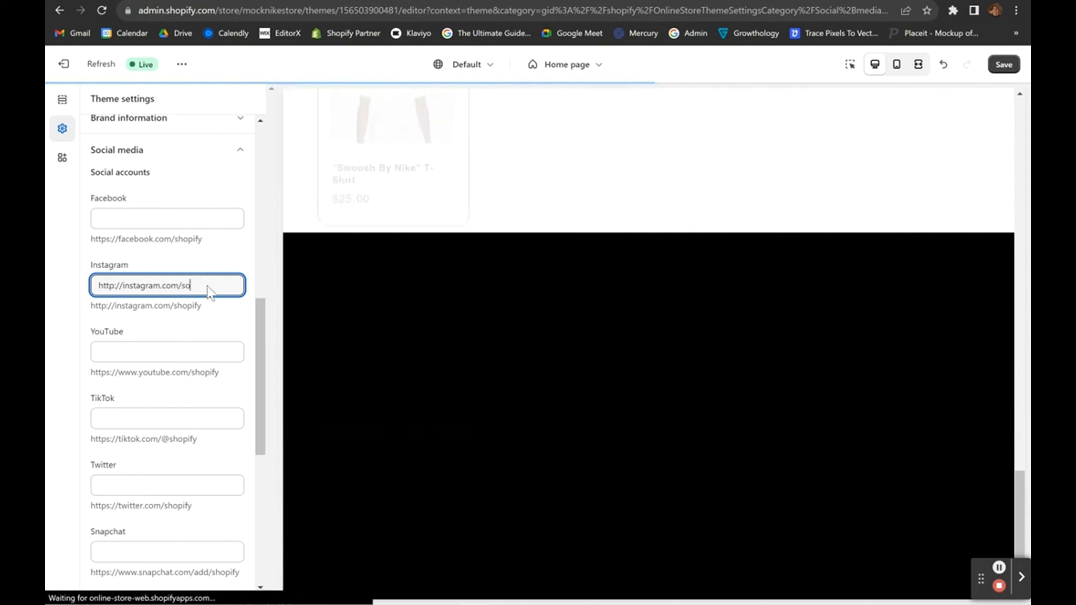
{"action": "left_click", "coordinate": [239, 263]}
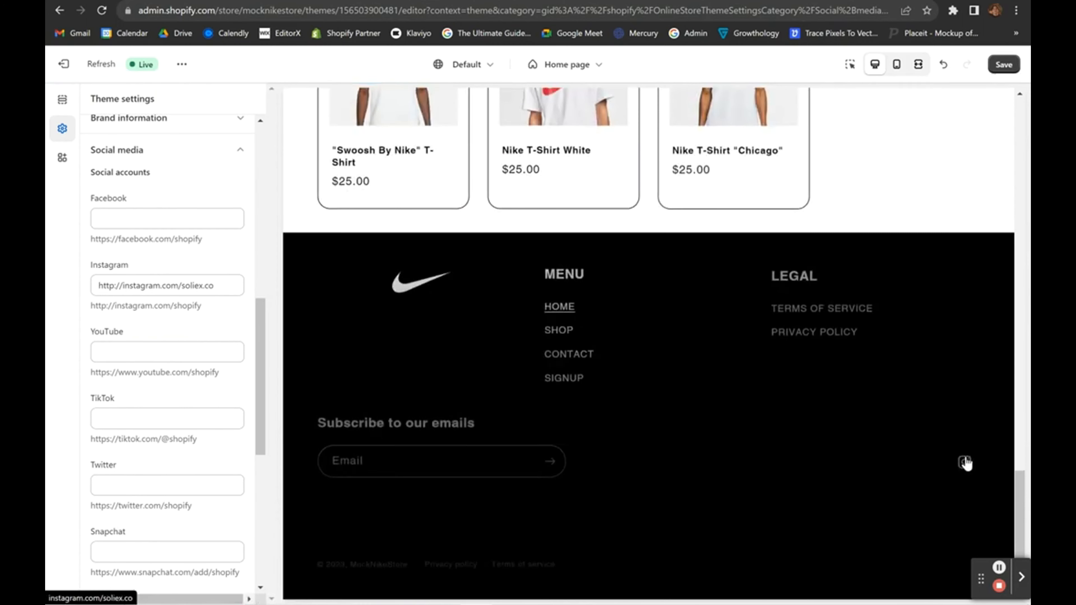
Check the Instagram icon in the mobile and desktop menu drawer, then collapse Social media.
{"action": "scroll", "coordinate": [466, 323], "scroll_direction": "up", "scroll_amount": 15}
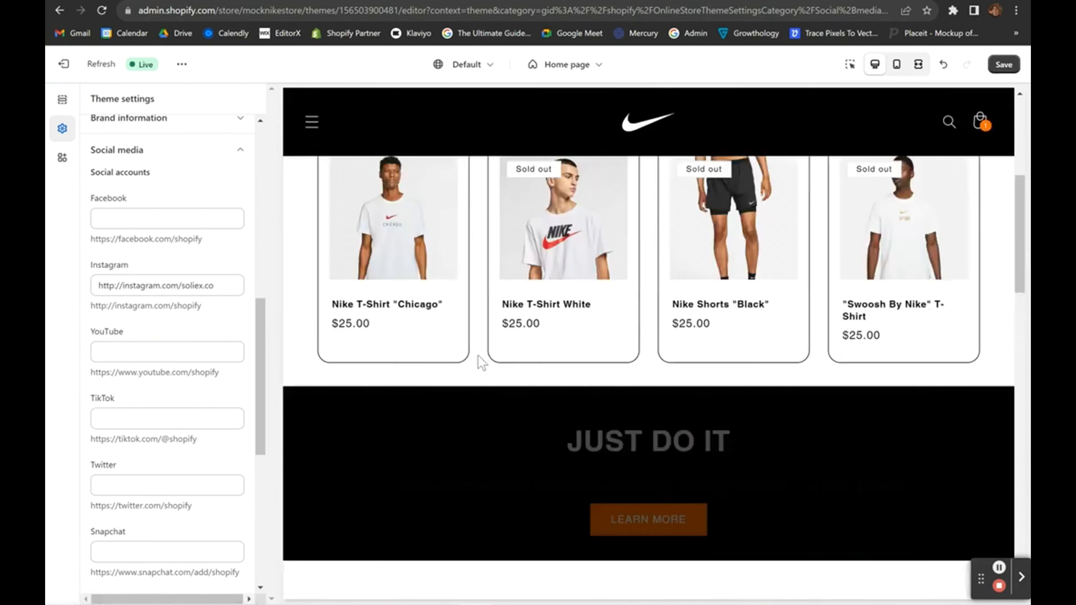
{"action": "left_click", "coordinate": [897, 64]}
{"action": "left_click", "coordinate": [549, 148]}
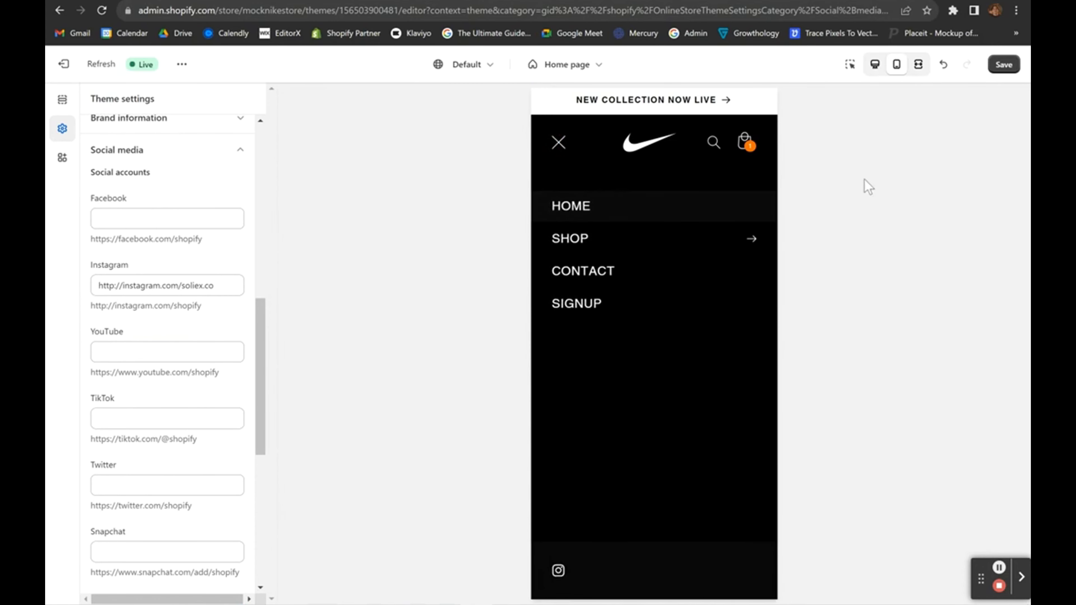
{"action": "left_click", "coordinate": [874, 64]}
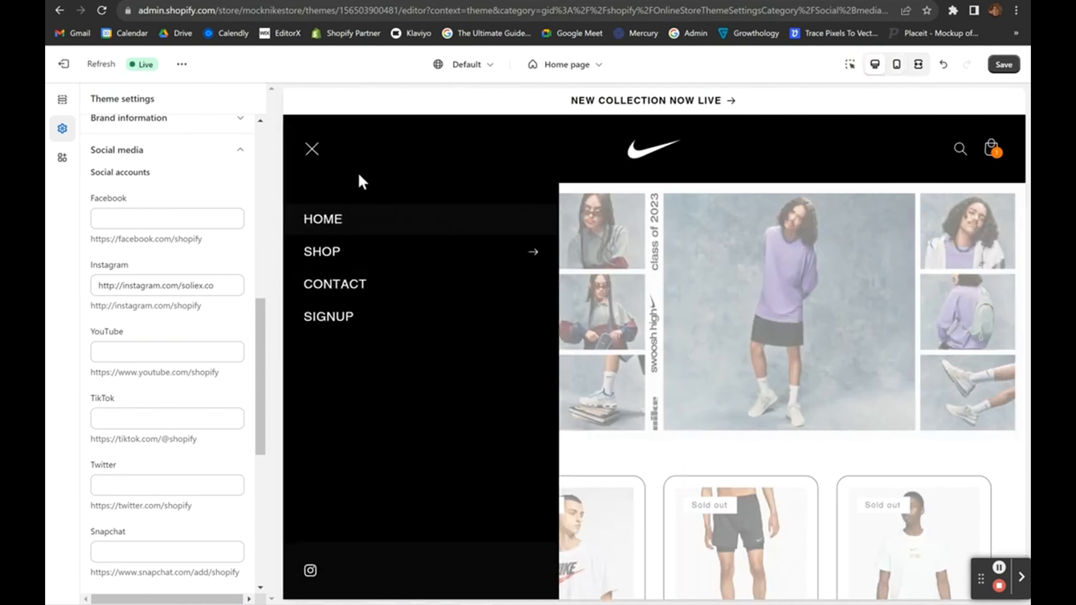
{"action": "left_click", "coordinate": [314, 150]}
{"action": "left_click", "coordinate": [316, 151]}
{"action": "left_click", "coordinate": [311, 150]}
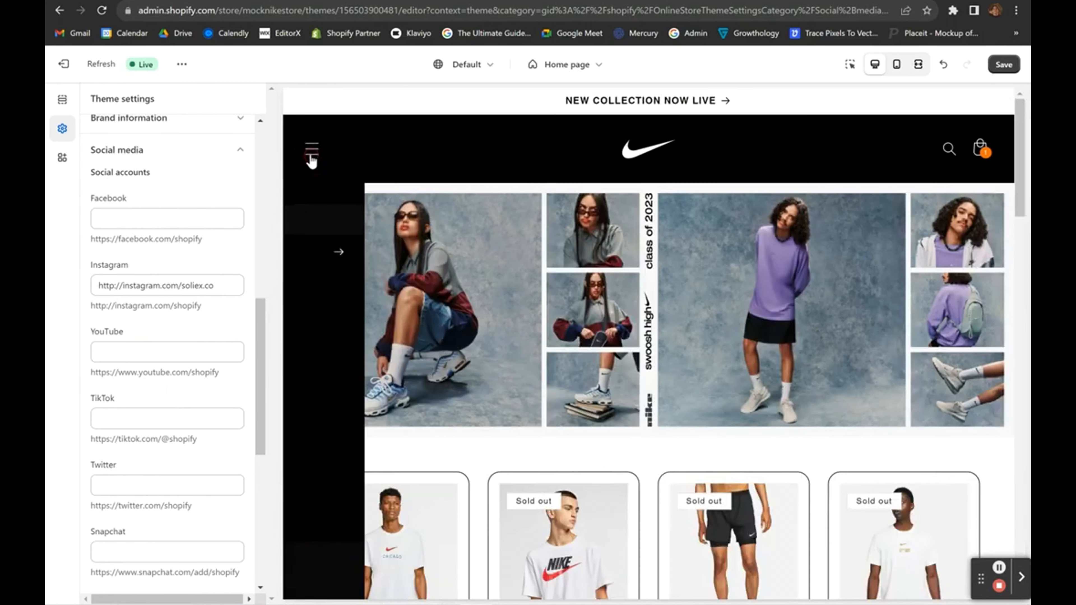
{"action": "left_click", "coordinate": [236, 150]}
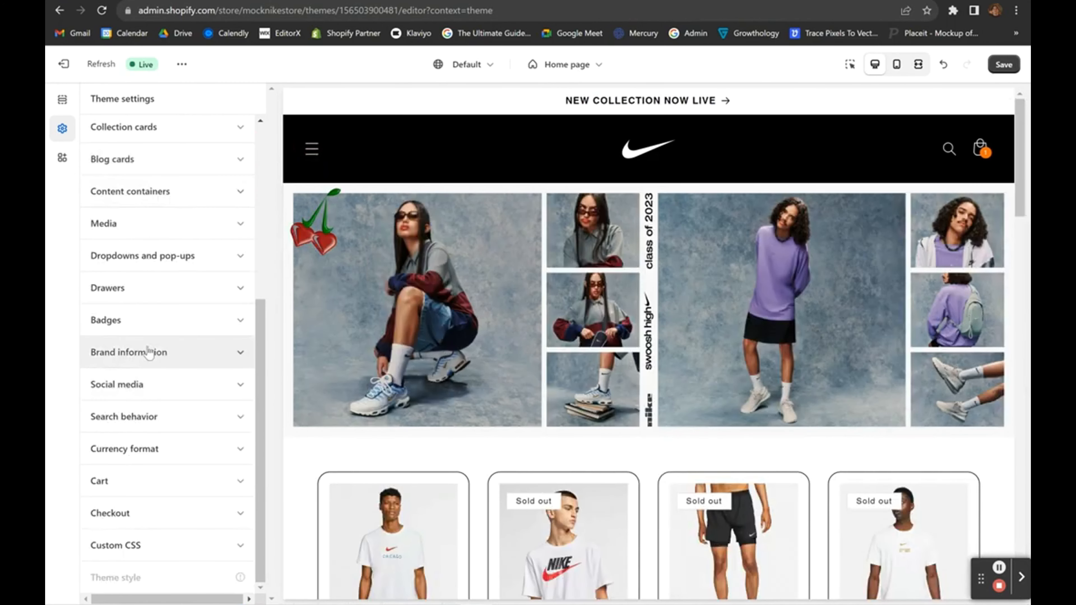
Expand Search behavior and Currency format, leaving Show currency codes unchecked so prices read $25.00.
{"action": "left_click", "coordinate": [168, 420]}
{"action": "scroll", "coordinate": [168, 419], "scroll_direction": "down", "scroll_amount": 3}
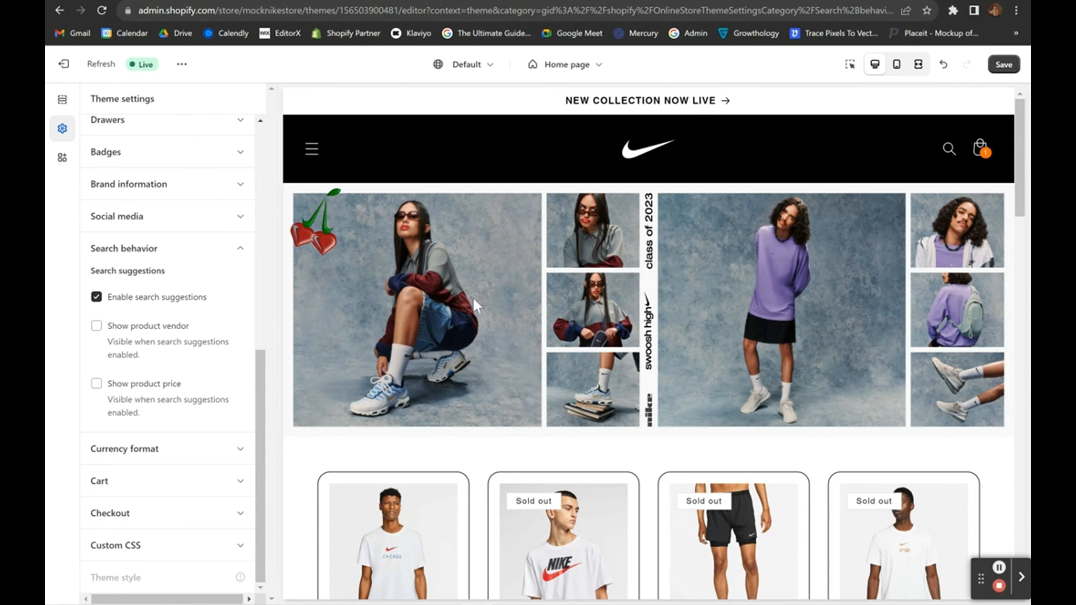
{"action": "left_click", "coordinate": [180, 451]}
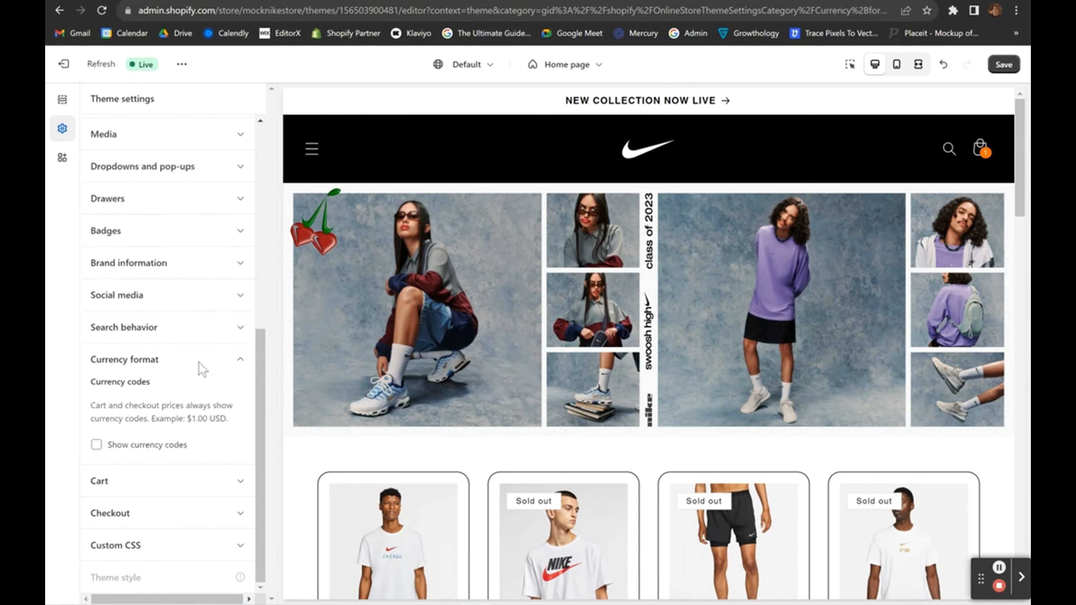
{"action": "scroll", "coordinate": [446, 448], "scroll_direction": "down", "scroll_amount": 5}
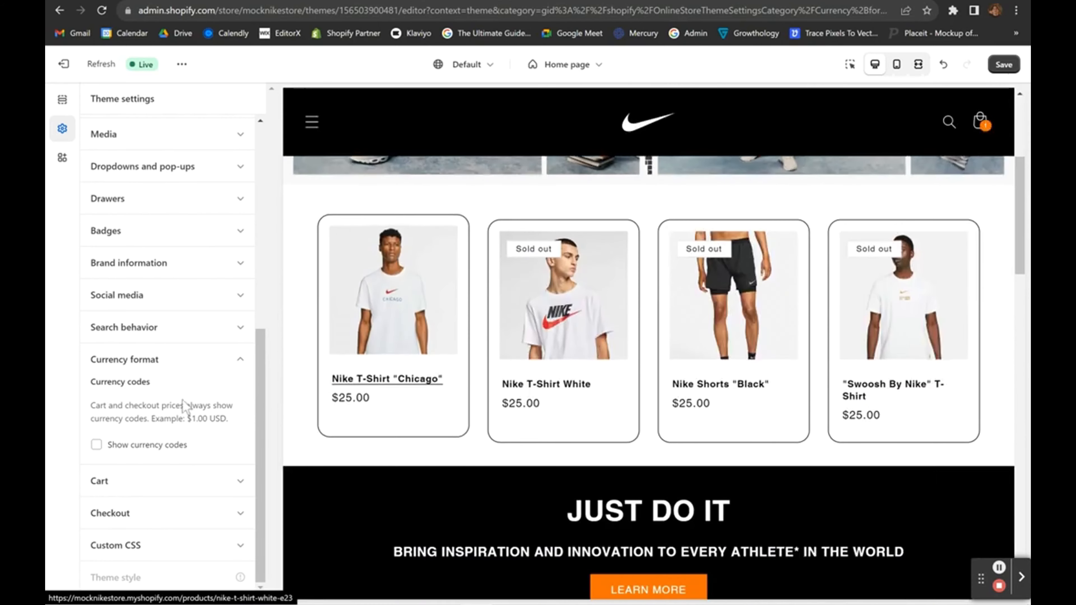
{"action": "left_click", "coordinate": [121, 446]}
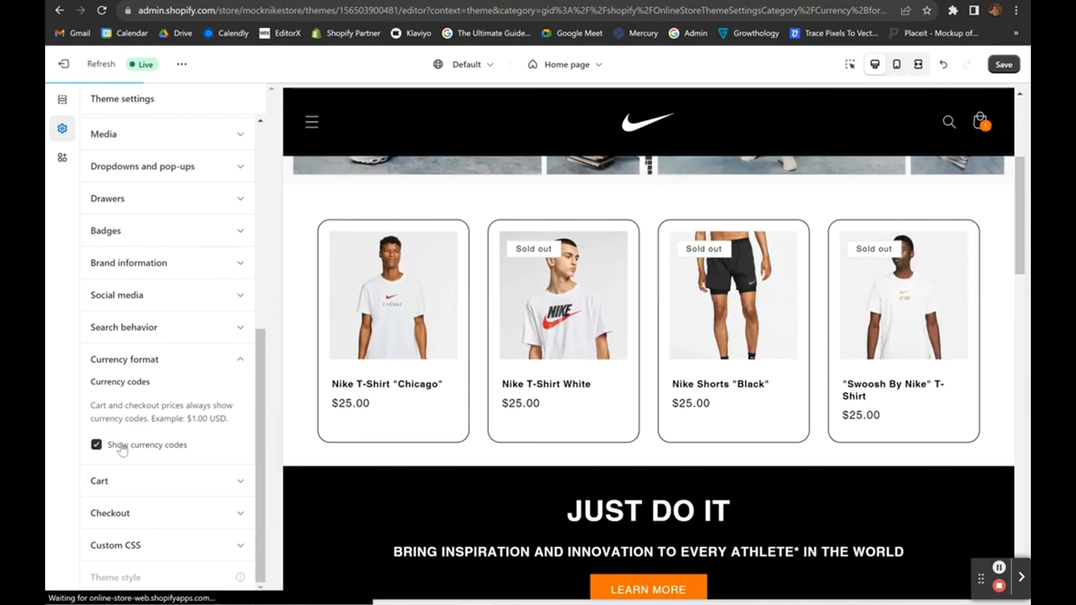
{"action": "left_click", "coordinate": [123, 445]}
{"action": "left_click", "coordinate": [146, 449]}
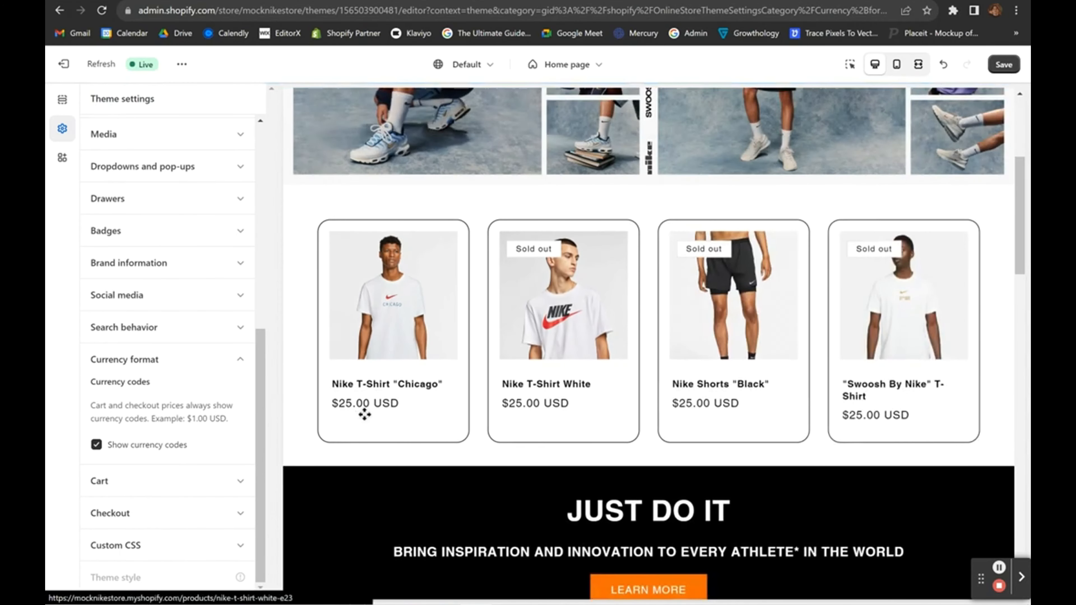
{"action": "left_click", "coordinate": [147, 448]}
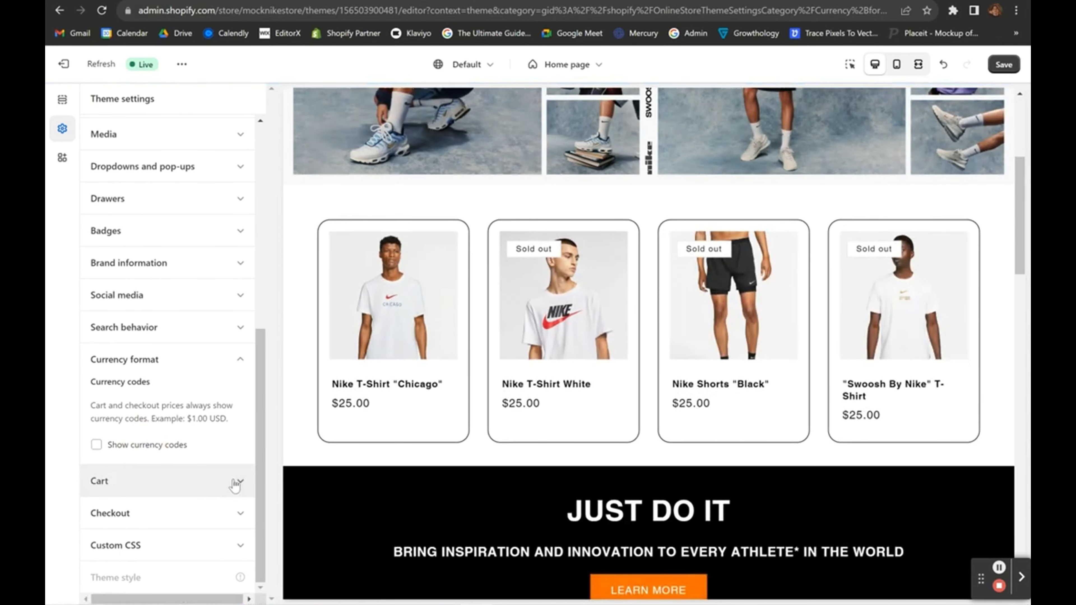
In Cart settings, try the Page and Popup notification cart types.
{"action": "left_click", "coordinate": [235, 482]}
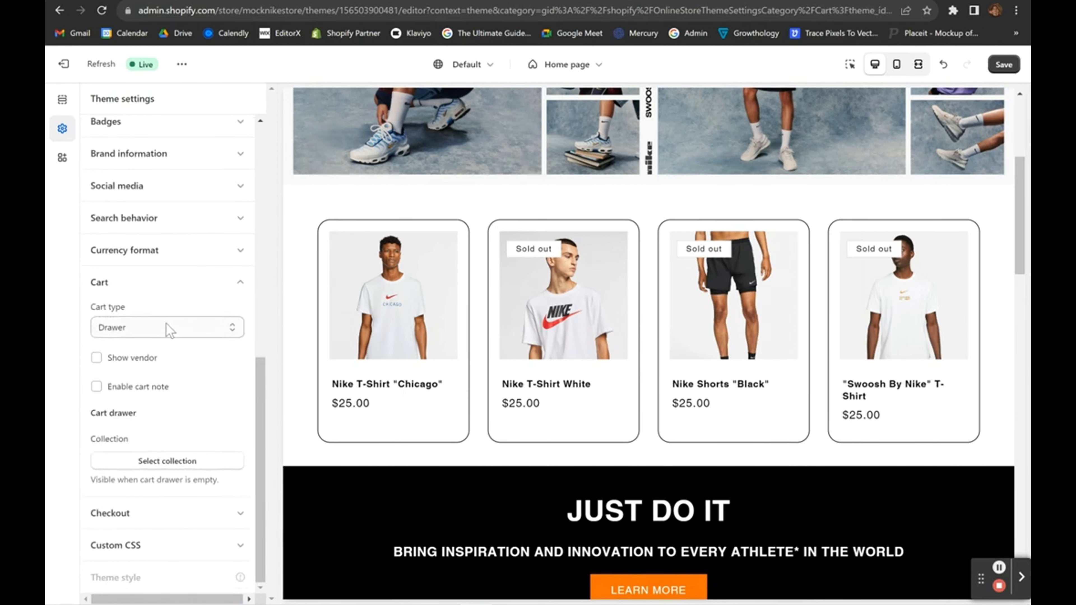
{"action": "left_click", "coordinate": [172, 330]}
{"action": "left_click", "coordinate": [133, 354]}
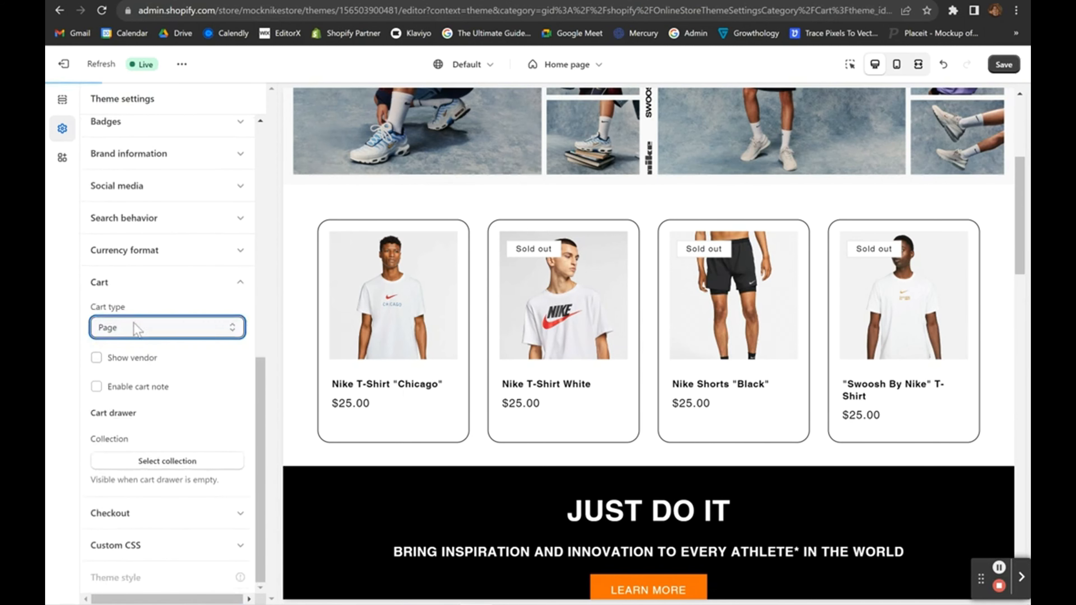
{"action": "left_click", "coordinate": [134, 329]}
{"action": "left_click", "coordinate": [129, 366]}
{"action": "left_click", "coordinate": [141, 330]}
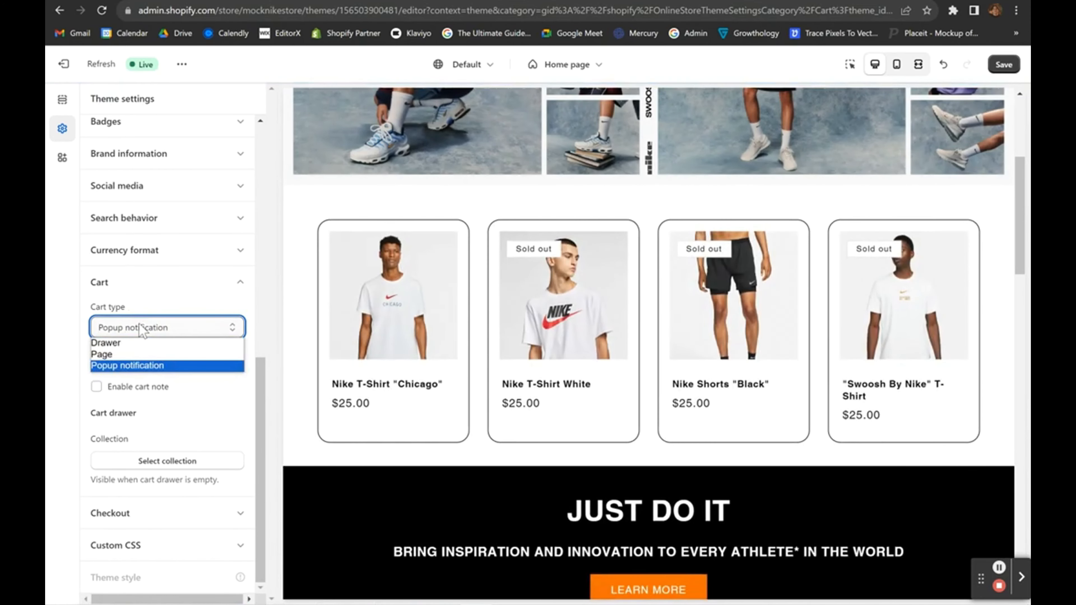
{"action": "left_click", "coordinate": [141, 330]}
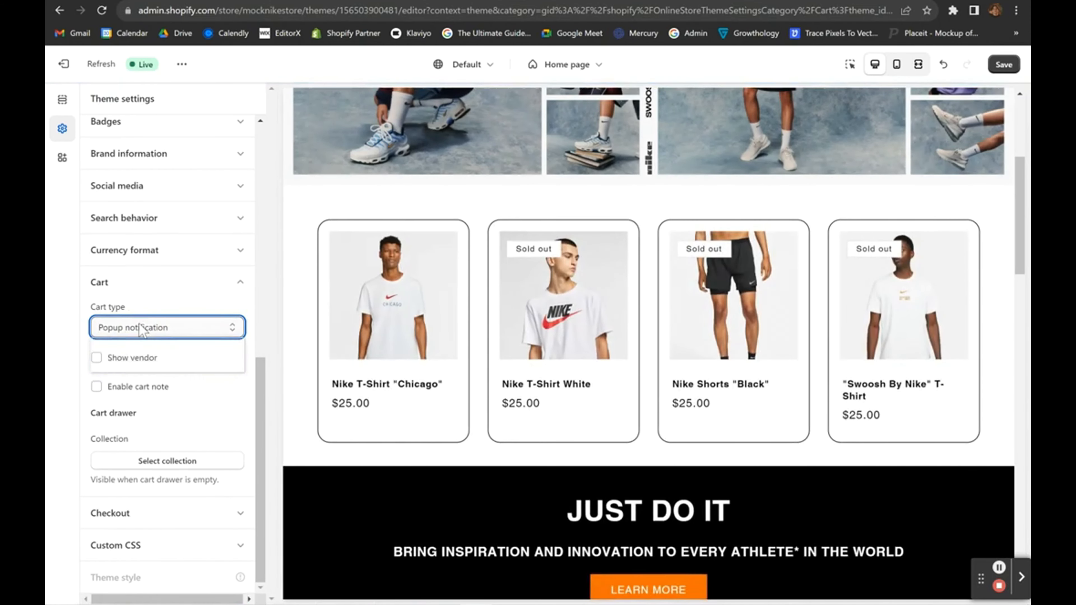
Add the Nike T-Shirt "Chicago" to the cart in the preview, then remove it.
{"action": "left_click", "coordinate": [349, 308]}
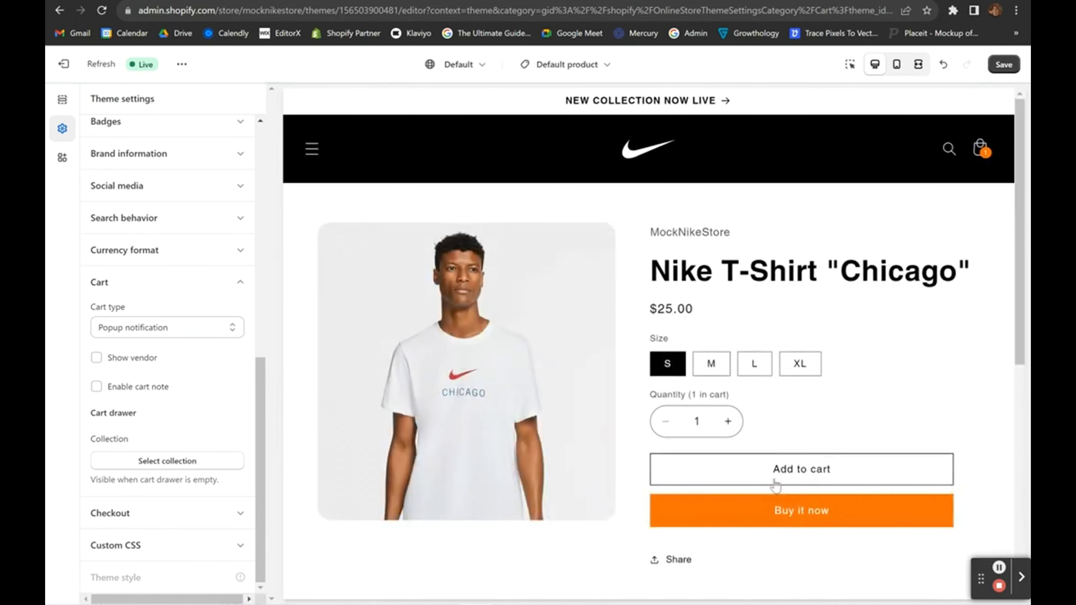
{"action": "left_click", "coordinate": [800, 470]}
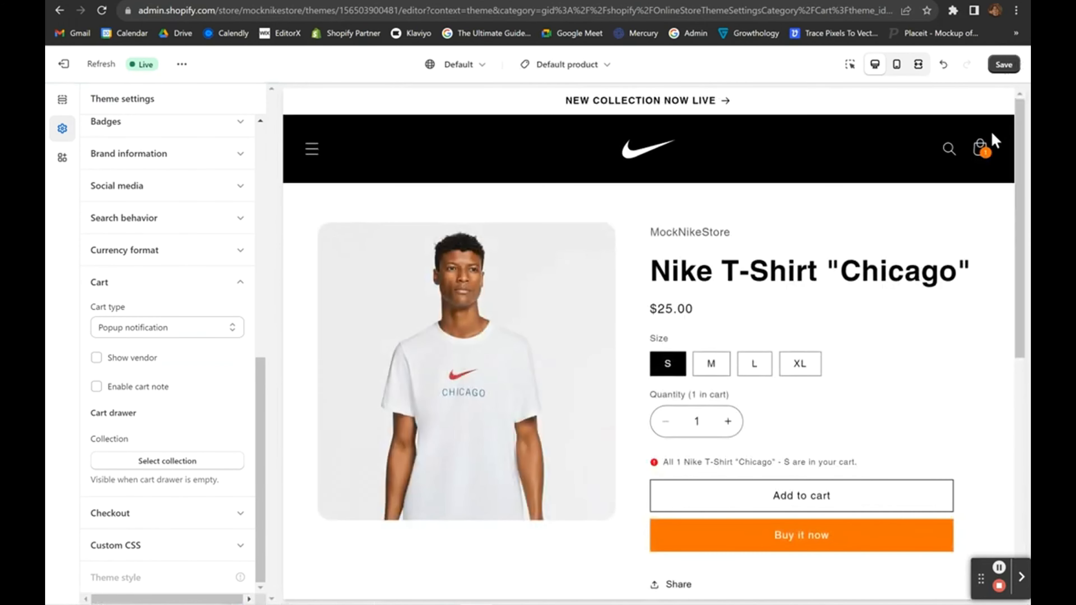
{"action": "left_click", "coordinate": [983, 145]}
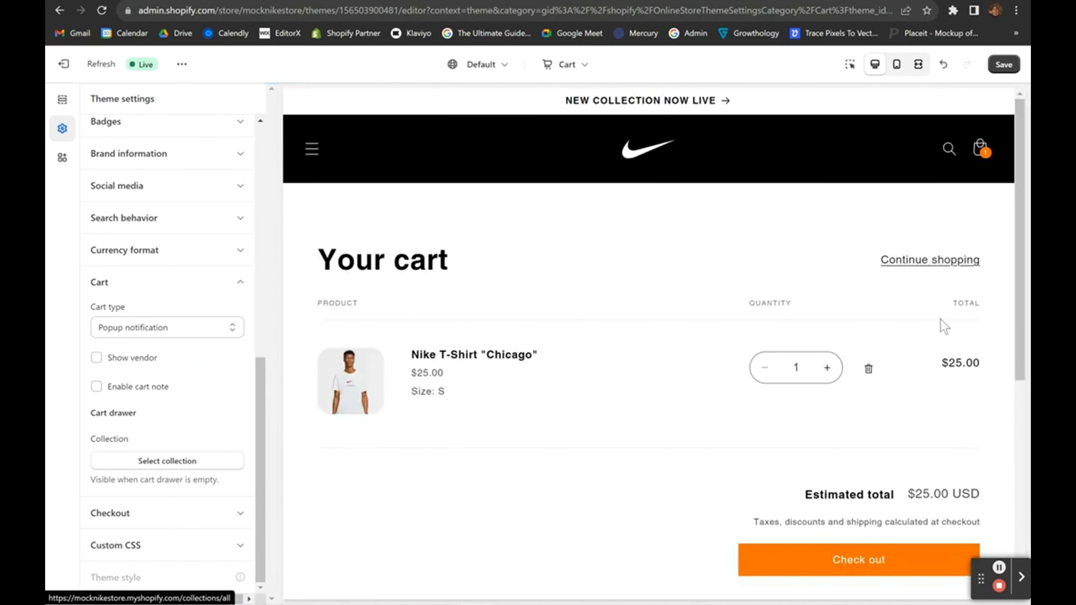
{"action": "left_click", "coordinate": [868, 368]}
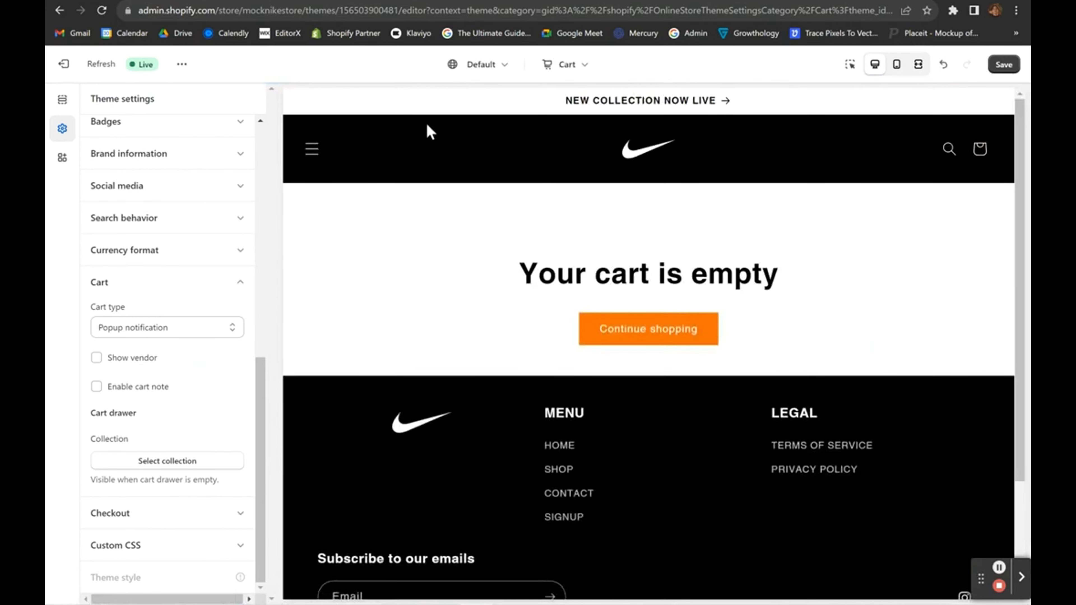
{"action": "left_click", "coordinate": [635, 157]}
Browse the "Swoosh By Nike" T-shirt and cart, then add the Chicago T-shirt again.
{"action": "scroll", "coordinate": [538, 474], "scroll_direction": "down", "scroll_amount": 10}
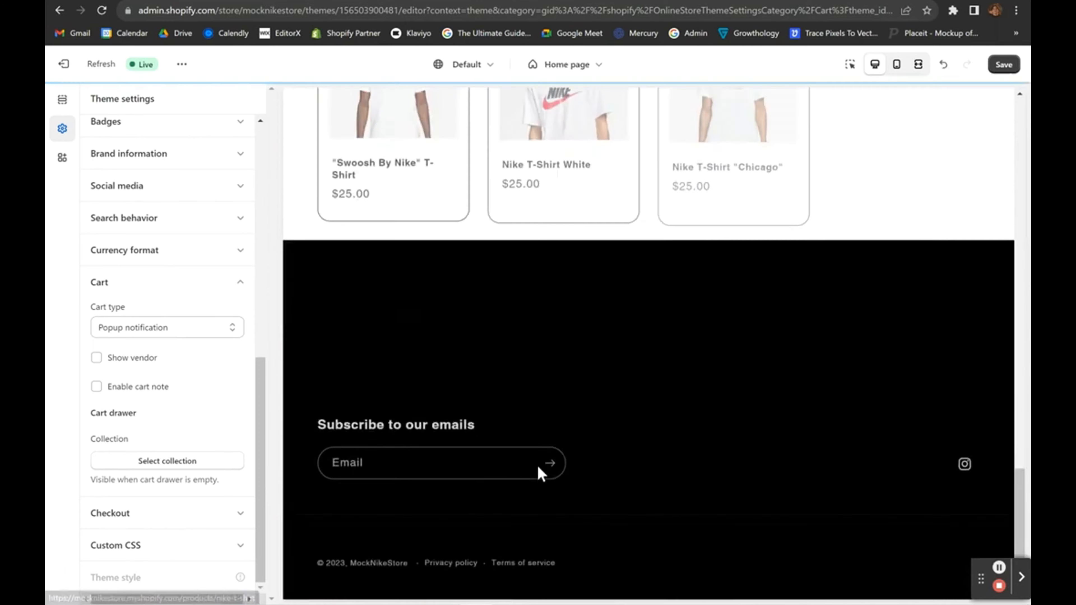
{"action": "scroll", "coordinate": [466, 339], "scroll_direction": "up", "scroll_amount": 5}
{"action": "left_click", "coordinate": [441, 299]}
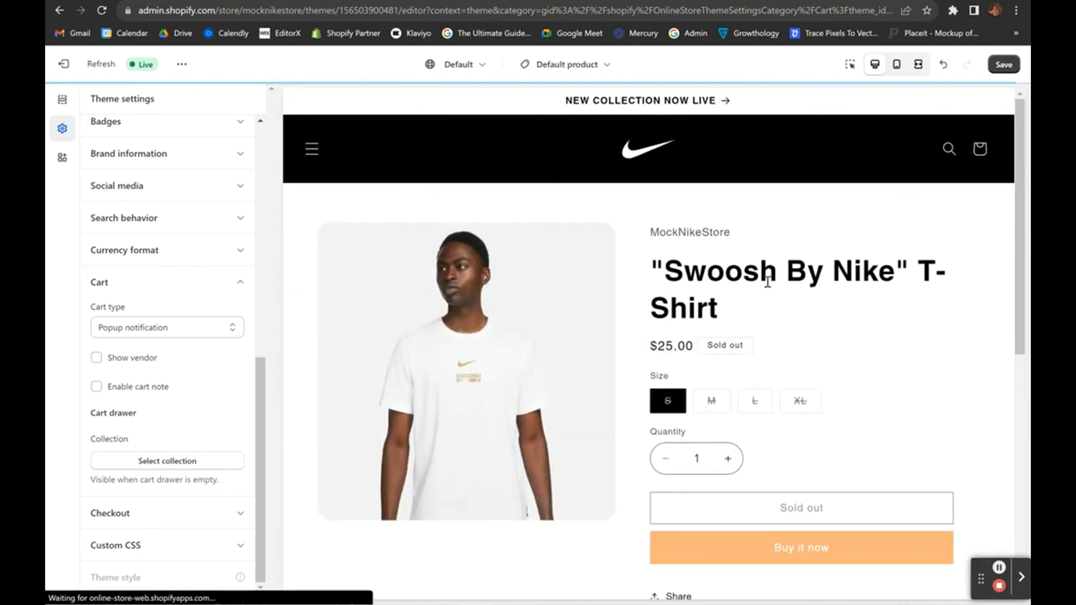
{"action": "left_click", "coordinate": [980, 149]}
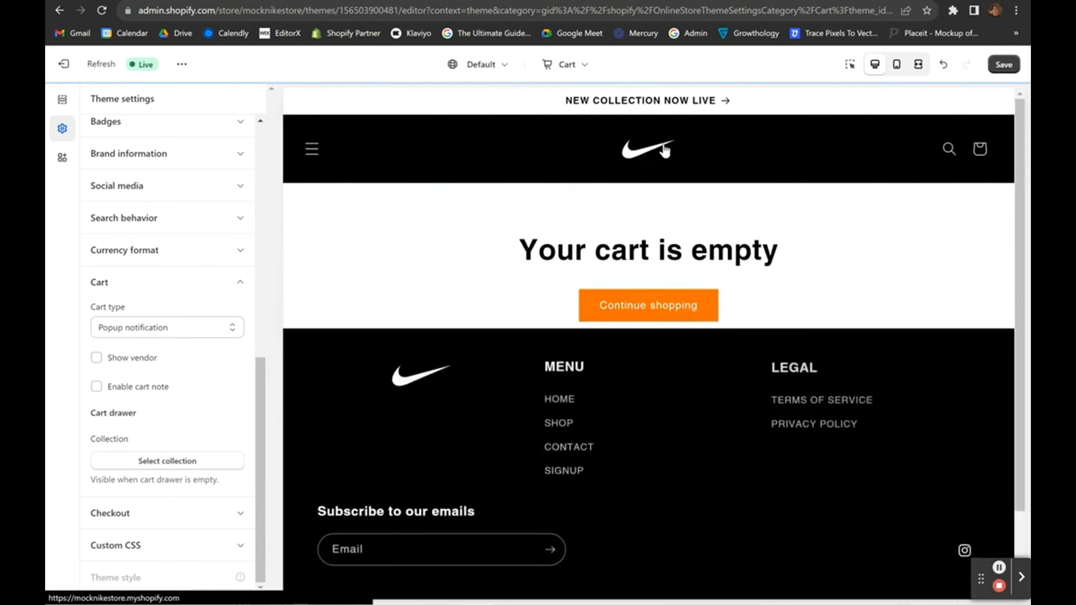
{"action": "left_click", "coordinate": [664, 150]}
{"action": "scroll", "coordinate": [624, 373], "scroll_direction": "down", "scroll_amount": 4}
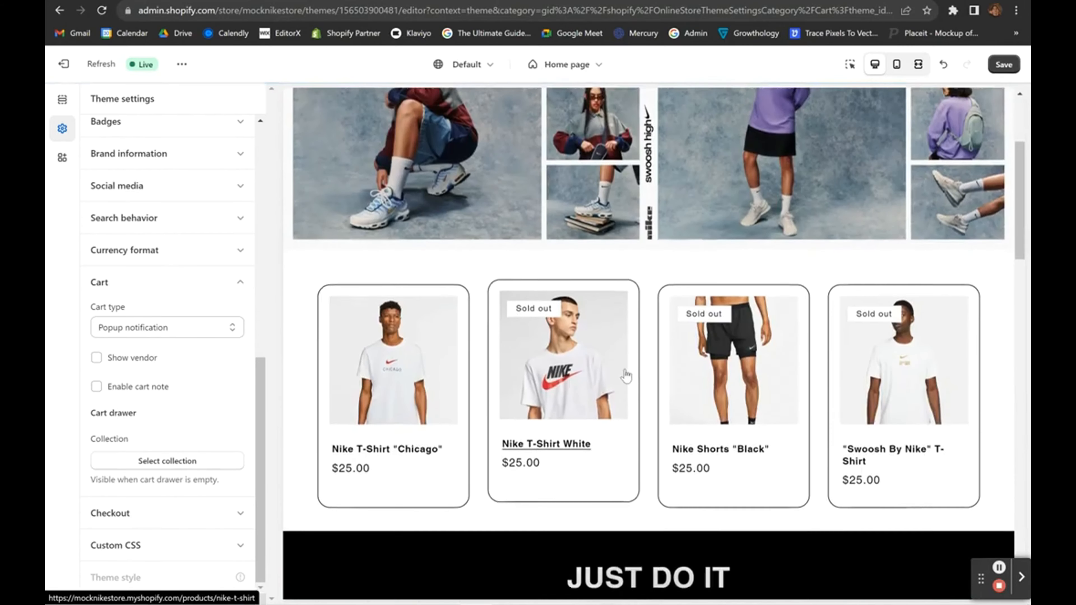
{"action": "left_click", "coordinate": [410, 431]}
{"action": "scroll", "coordinate": [677, 424], "scroll_direction": "down", "scroll_amount": 1}
{"action": "left_click", "coordinate": [746, 427]}
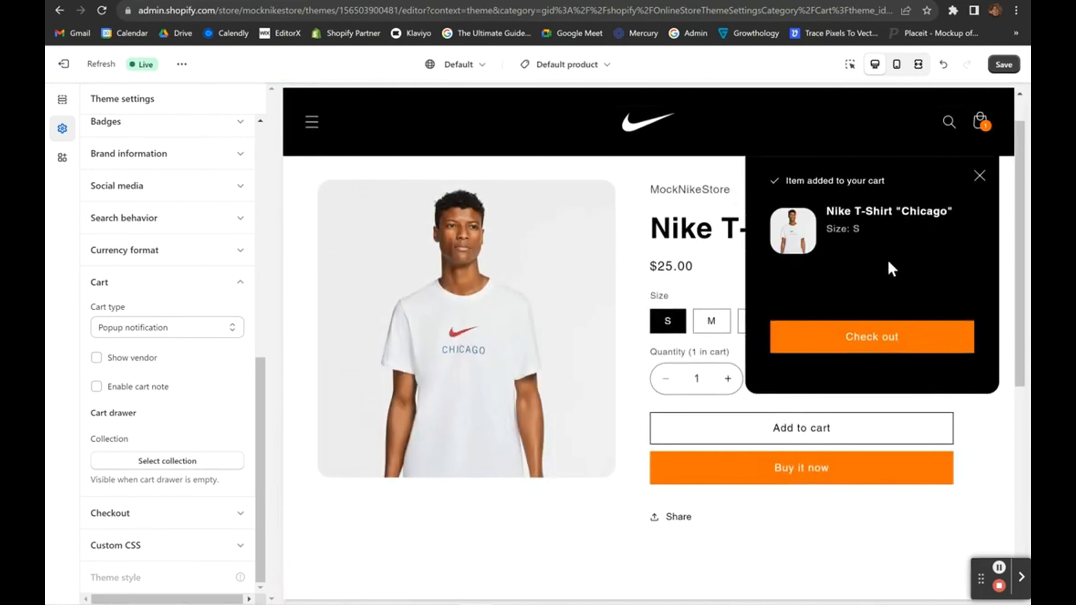
Set the cart type to Drawer and preview the slide-out cart drawer.
{"action": "left_click", "coordinate": [119, 335]}
{"action": "left_click", "coordinate": [108, 342]}
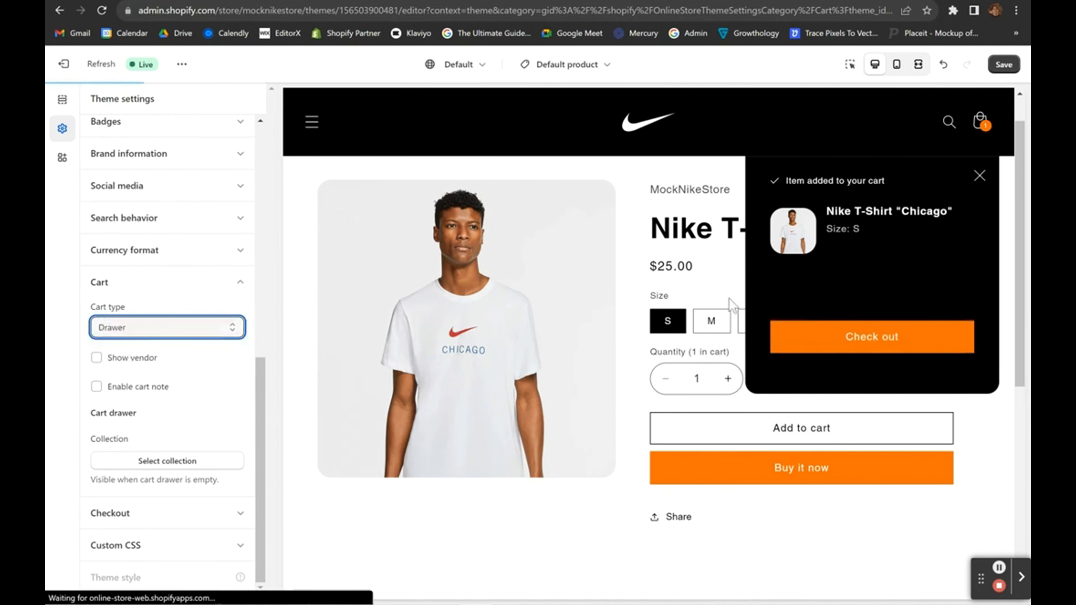
{"action": "left_click", "coordinate": [979, 178]}
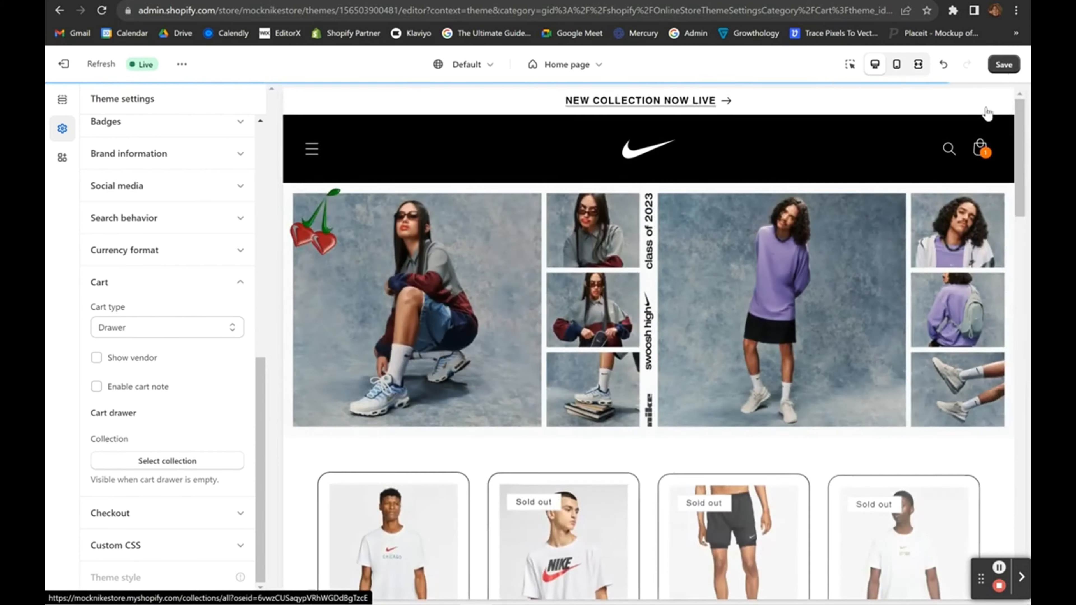
{"action": "left_click", "coordinate": [979, 146]}
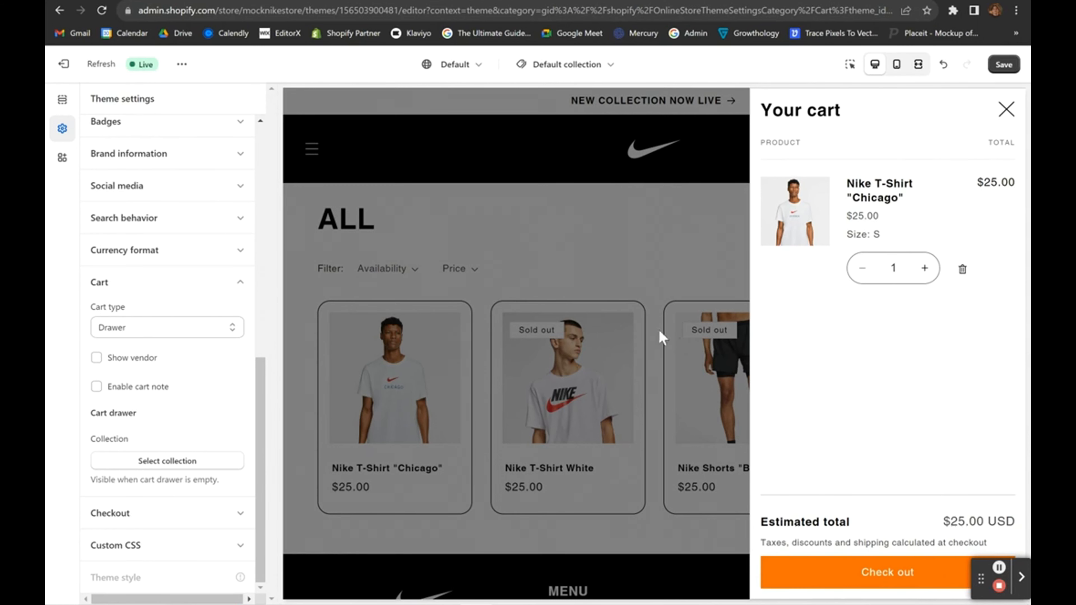
{"action": "left_click", "coordinate": [529, 373]}
{"action": "left_click", "coordinate": [168, 513]}
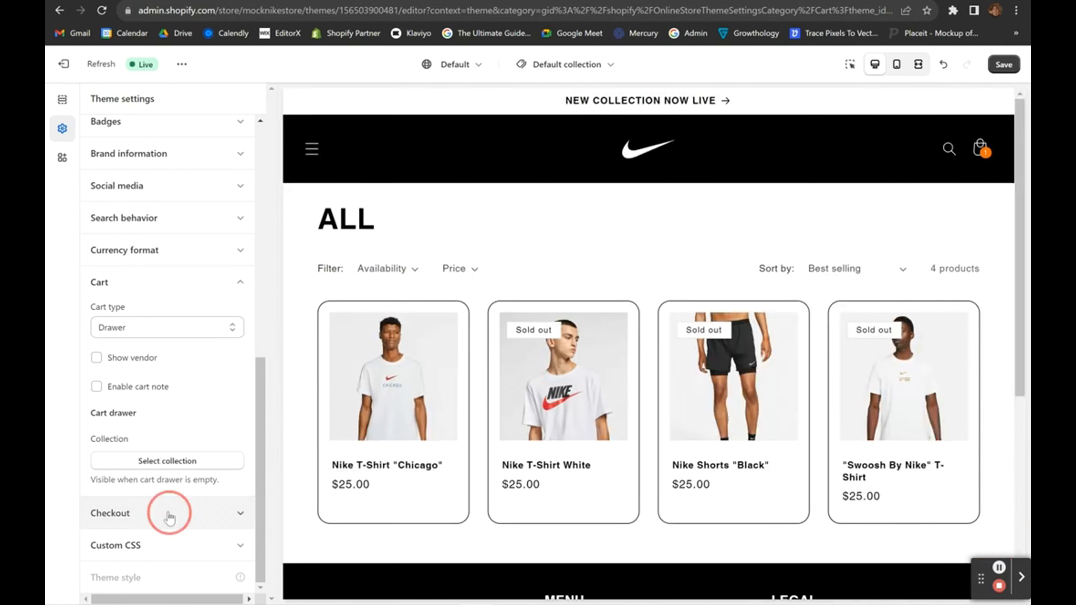
{"action": "scroll", "coordinate": [168, 516], "scroll_direction": "down", "scroll_amount": 10}
Look over Custom CSS and App embeds, then save the theme customizations.
{"action": "left_click", "coordinate": [165, 543]}
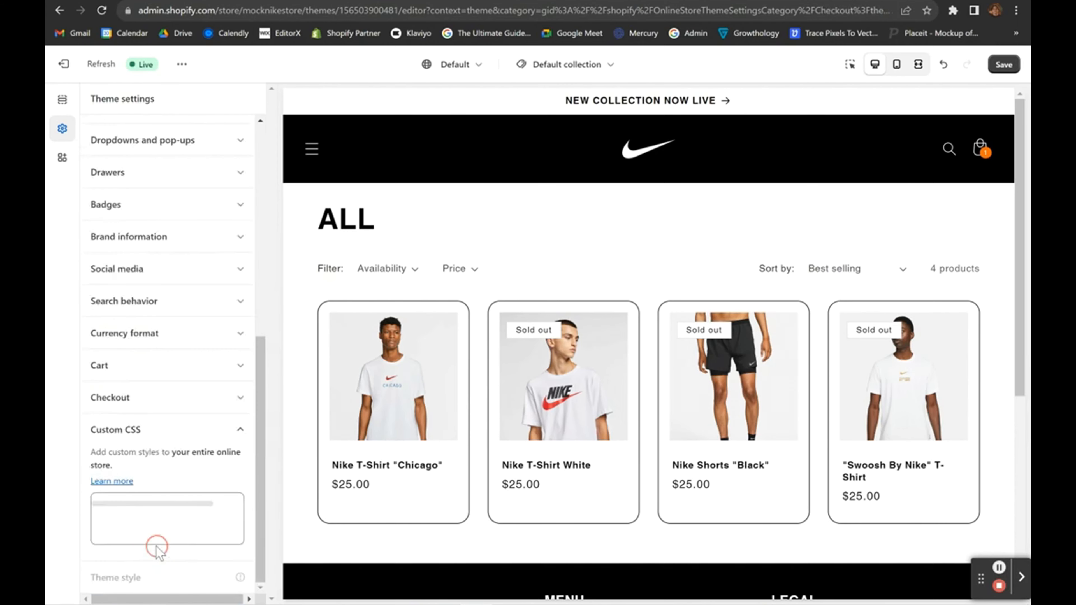
{"action": "left_click", "coordinate": [142, 526]}
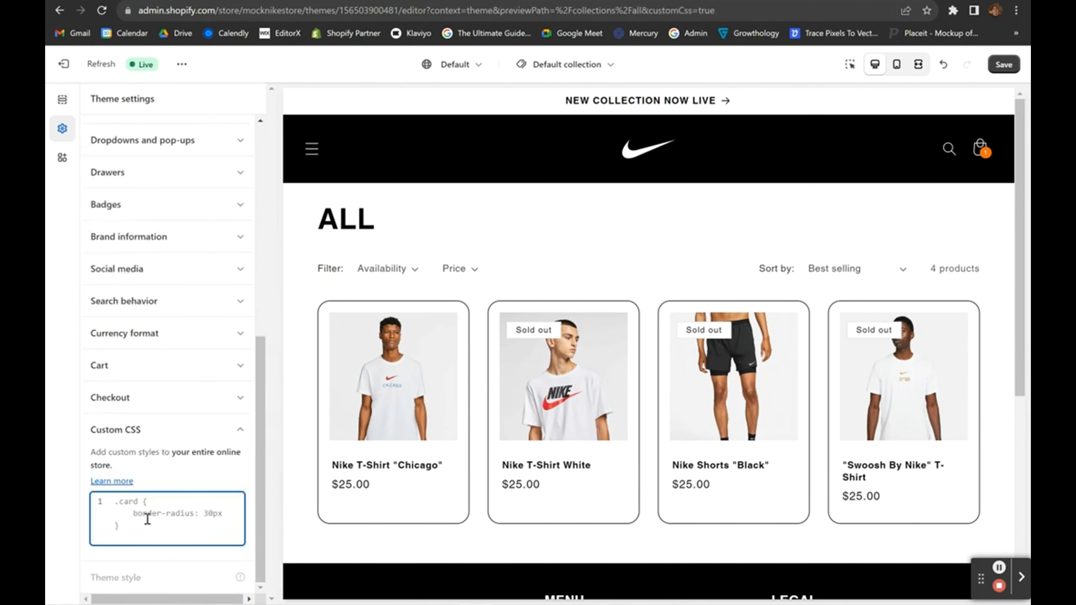
{"action": "left_click", "coordinate": [233, 430]}
{"action": "scroll", "coordinate": [195, 235], "scroll_direction": "up", "scroll_amount": 10}
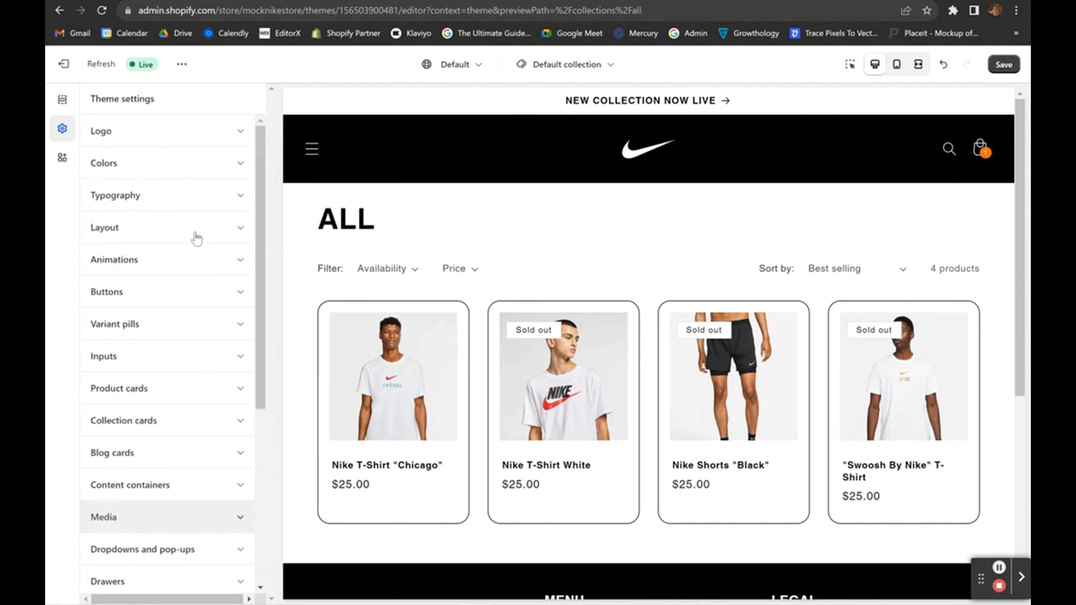
{"action": "left_click", "coordinate": [62, 157]}
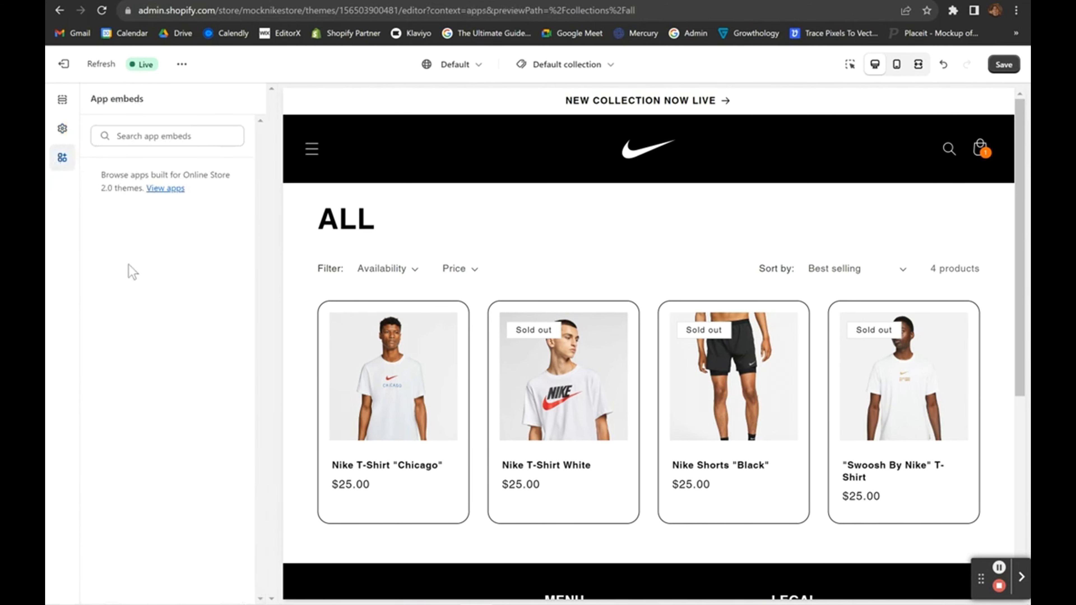
{"action": "mouse_move", "coordinate": [96, 174]}
{"action": "left_mouse_down"}
{"action": "mouse_move", "coordinate": [121, 196]}
{"action": "mouse_move", "coordinate": [101, 191]}
{"action": "left_mouse_up"}
{"action": "left_click", "coordinate": [117, 221]}
{"action": "left_click", "coordinate": [1004, 66]}
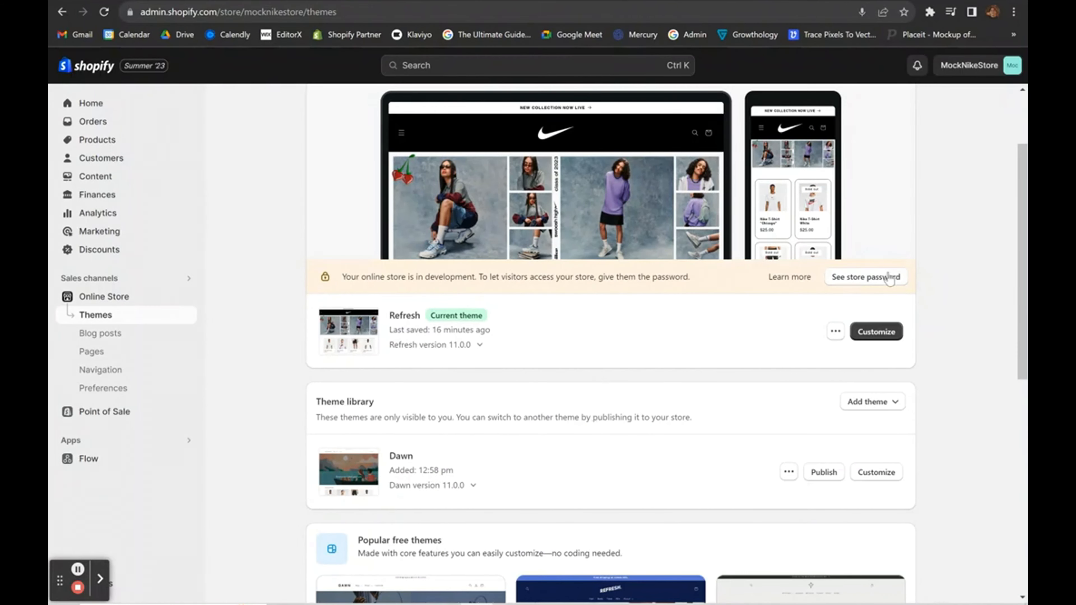
Customize the Refresh theme and browse the HOME/SHOP/CONTACT menu drawer in the preview.
{"action": "left_click", "coordinate": [876, 331]}
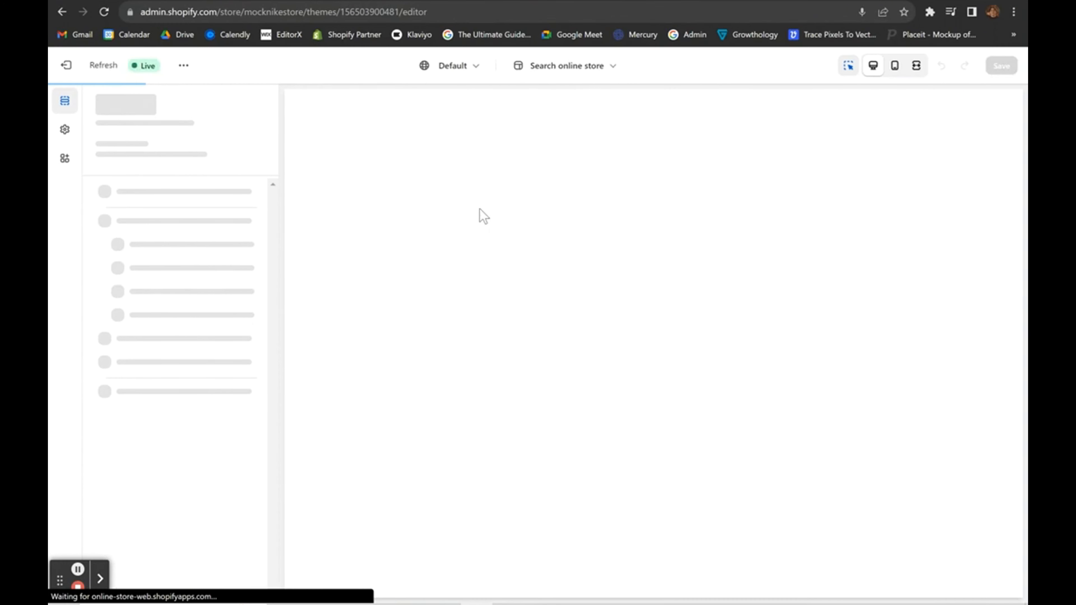
{"action": "left_click", "coordinate": [312, 161]}
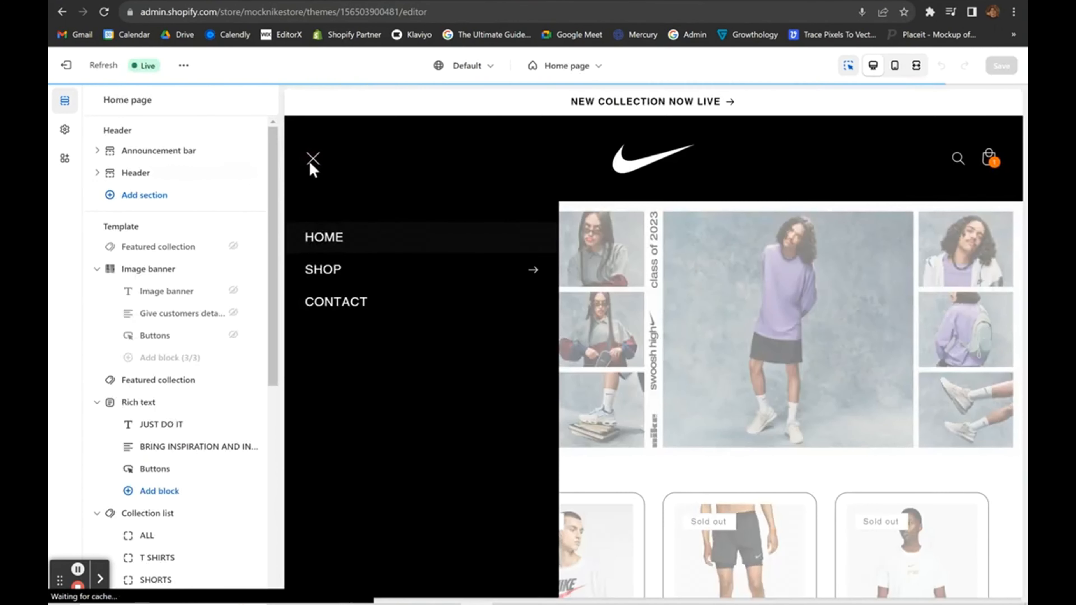
{"action": "left_click", "coordinate": [328, 270]}
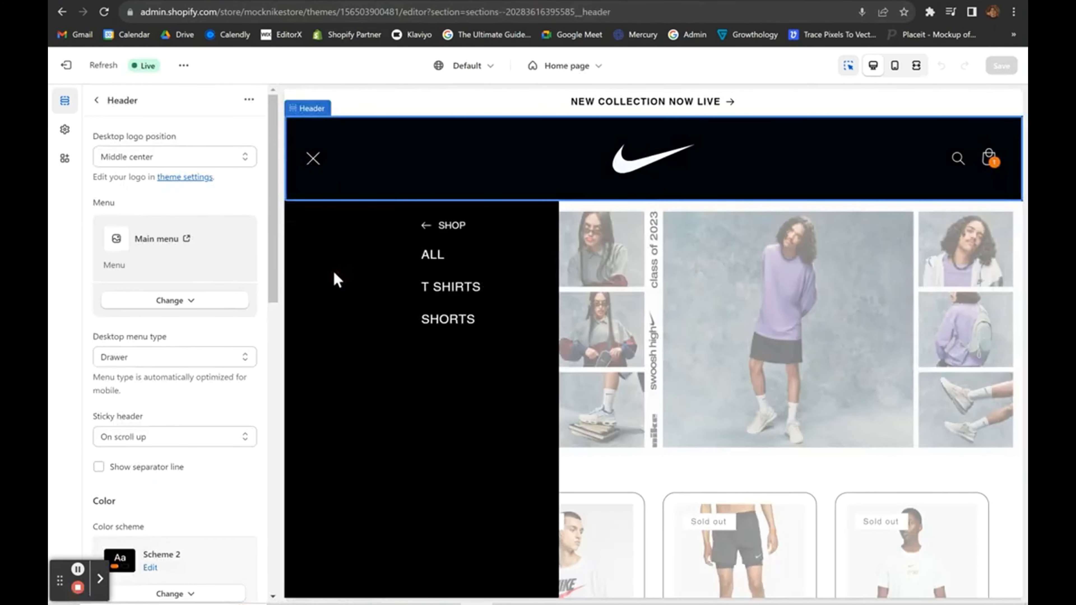
{"action": "left_click", "coordinate": [307, 228]}
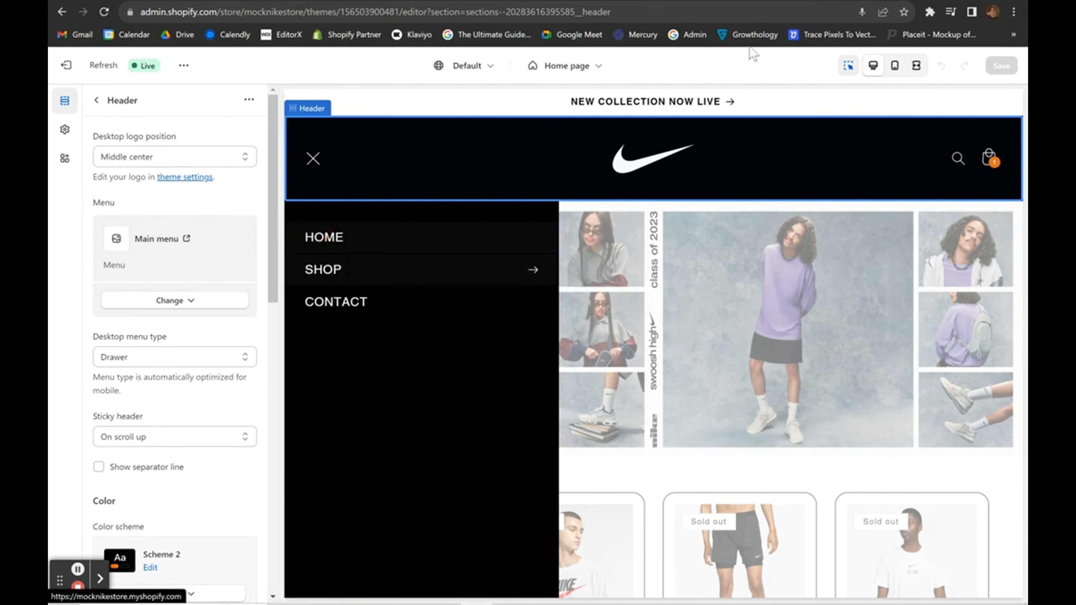
{"action": "key", "text": "ctrl+t"}
{"action": "type", "text": "losthearts.com"}
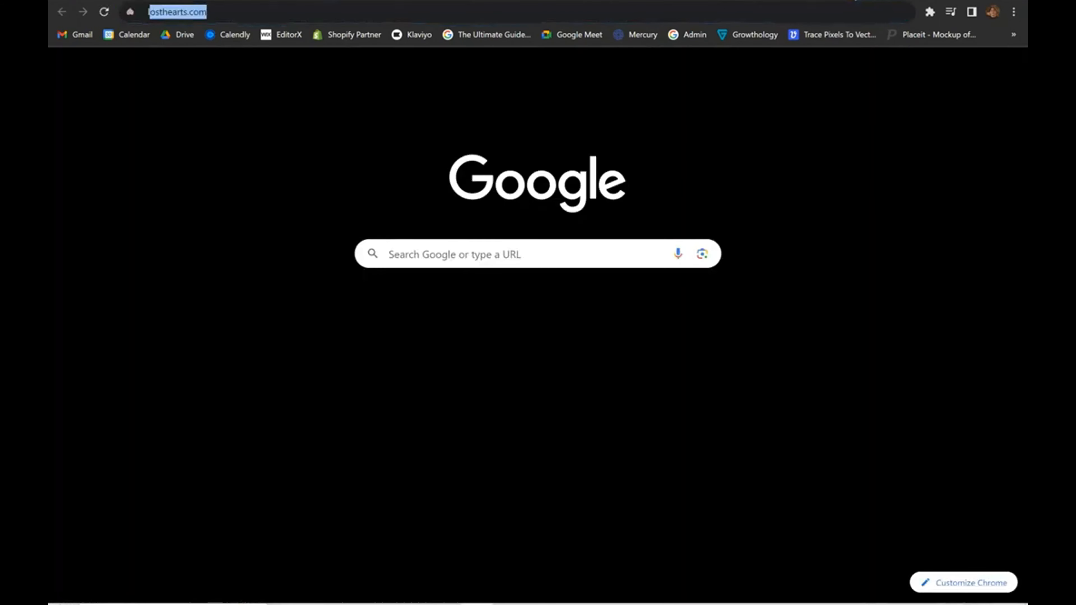
{"action": "key", "text": "Return"}
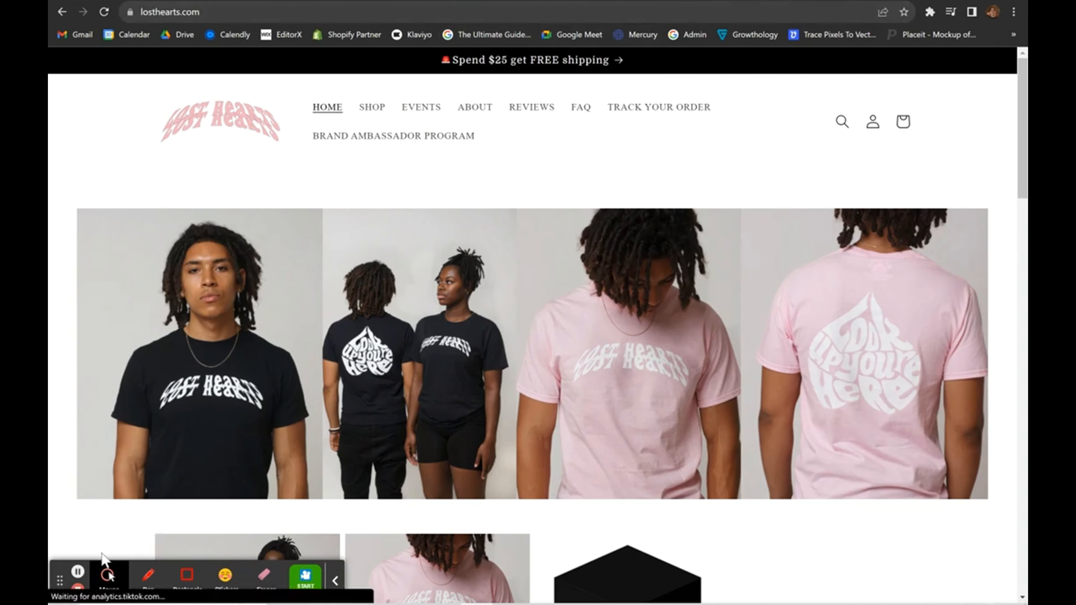
{"action": "left_click", "coordinate": [78, 572]}
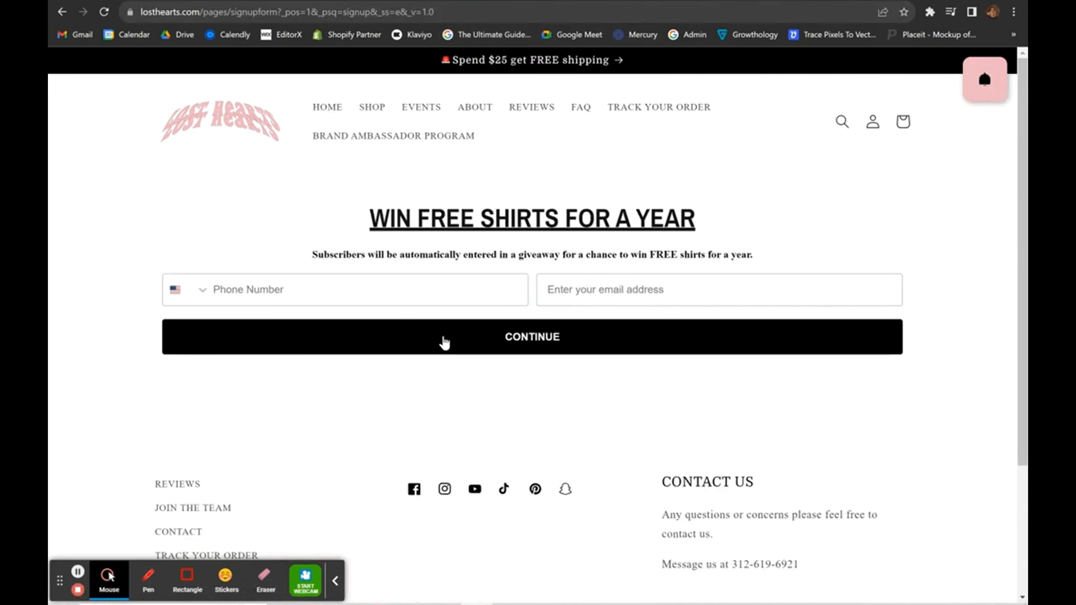
{"action": "left_click_drag", "start_coordinate": [293, 218], "coordinate": [777, 274]}
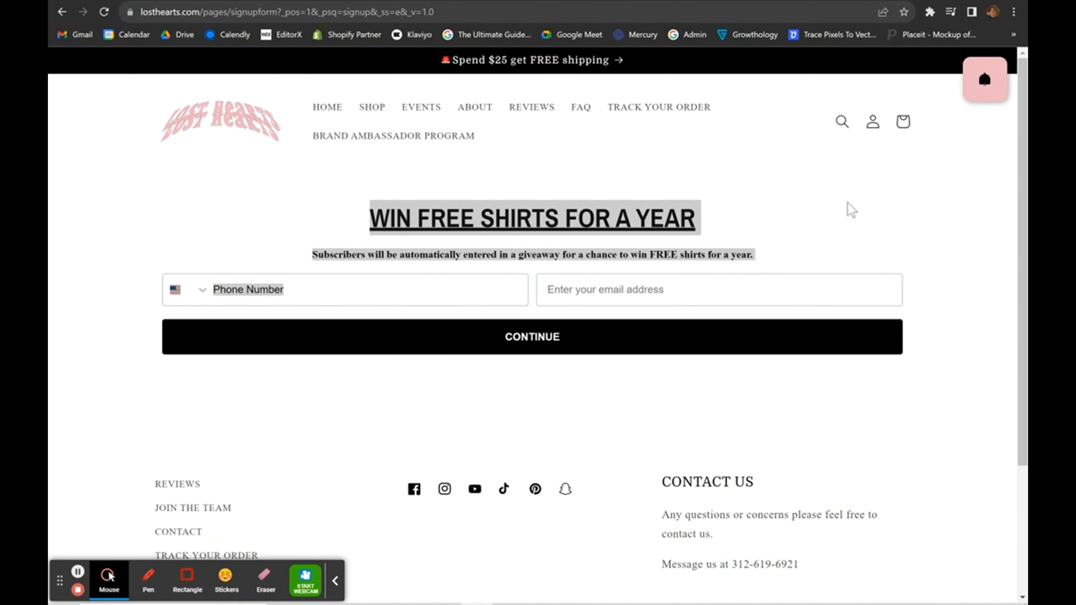
{"action": "left_click", "coordinate": [496, 235]}
{"action": "left_click_drag", "start_coordinate": [329, 217], "coordinate": [916, 331]}
{"action": "left_click", "coordinate": [917, 330]}
{"action": "left_click_drag", "start_coordinate": [356, 204], "coordinate": [701, 216]}
{"action": "left_click", "coordinate": [733, 211]}
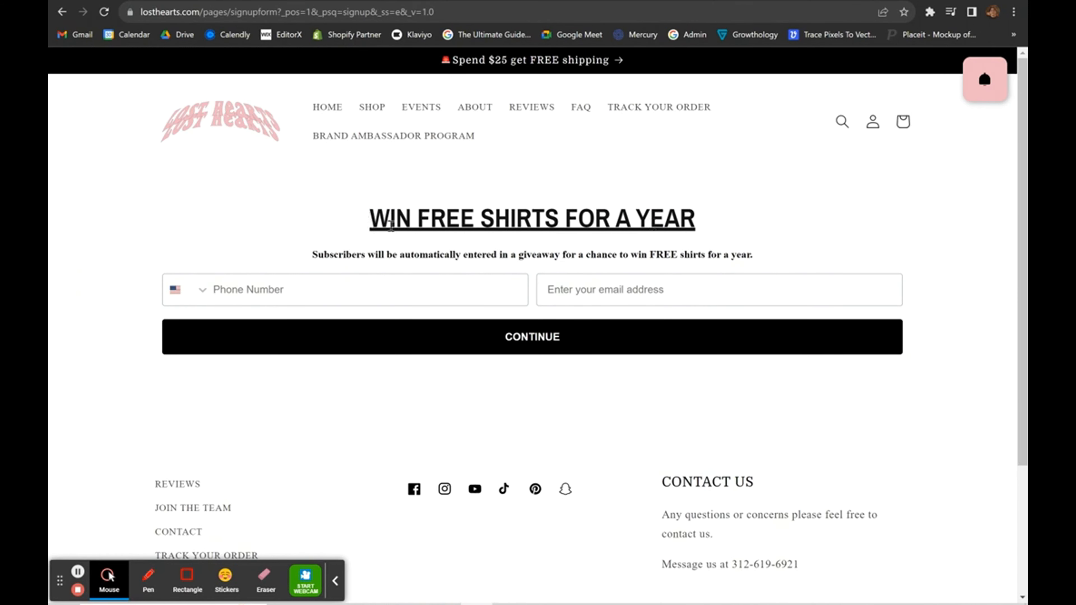
{"action": "left_click_drag", "start_coordinate": [328, 221], "coordinate": [767, 250]}
{"action": "left_click", "coordinate": [768, 250]}
{"action": "left_click", "coordinate": [336, 584]}
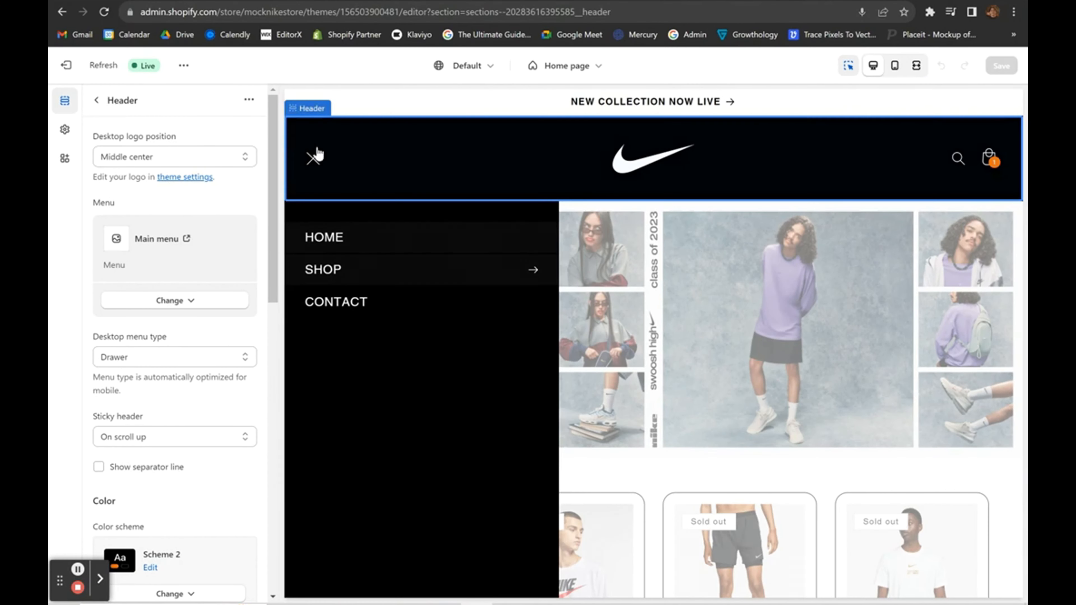
Return to Themes and open Edit code from the Refresh theme's ••• menu.
{"action": "left_click", "coordinate": [80, 64]}
{"action": "scroll", "coordinate": [397, 248], "scroll_direction": "down", "scroll_amount": 2}
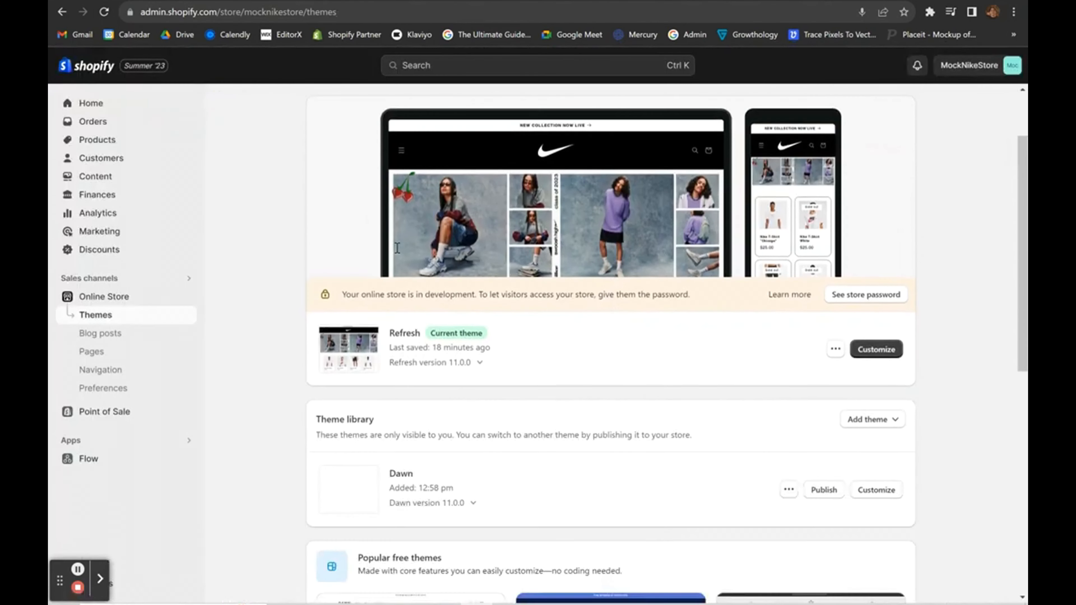
{"action": "scroll", "coordinate": [705, 384], "scroll_direction": "up", "scroll_amount": 2}
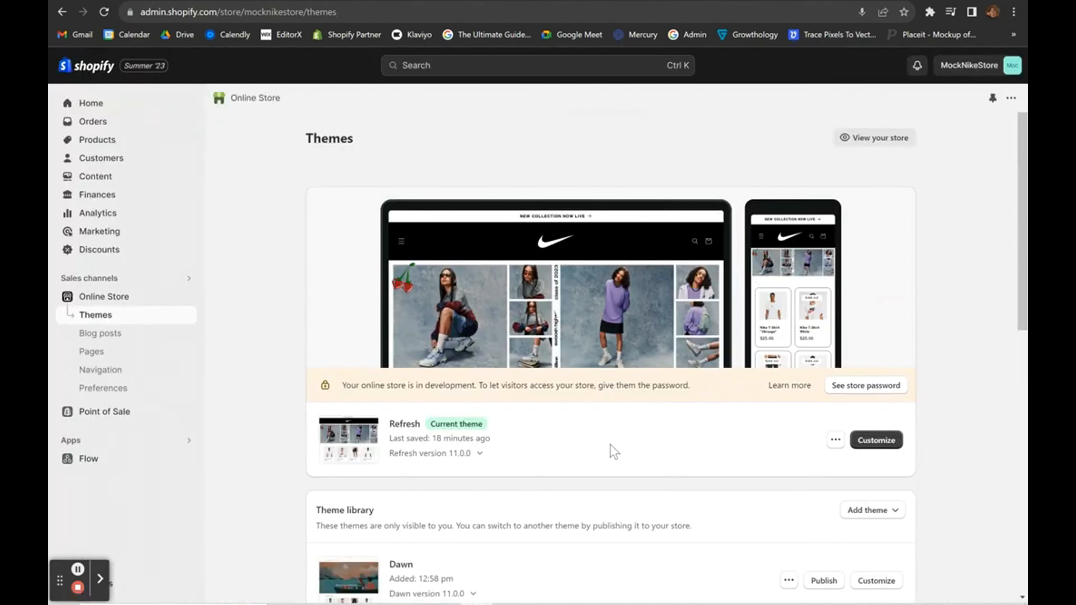
{"action": "scroll", "coordinate": [614, 451], "scroll_direction": "down", "scroll_amount": 2}
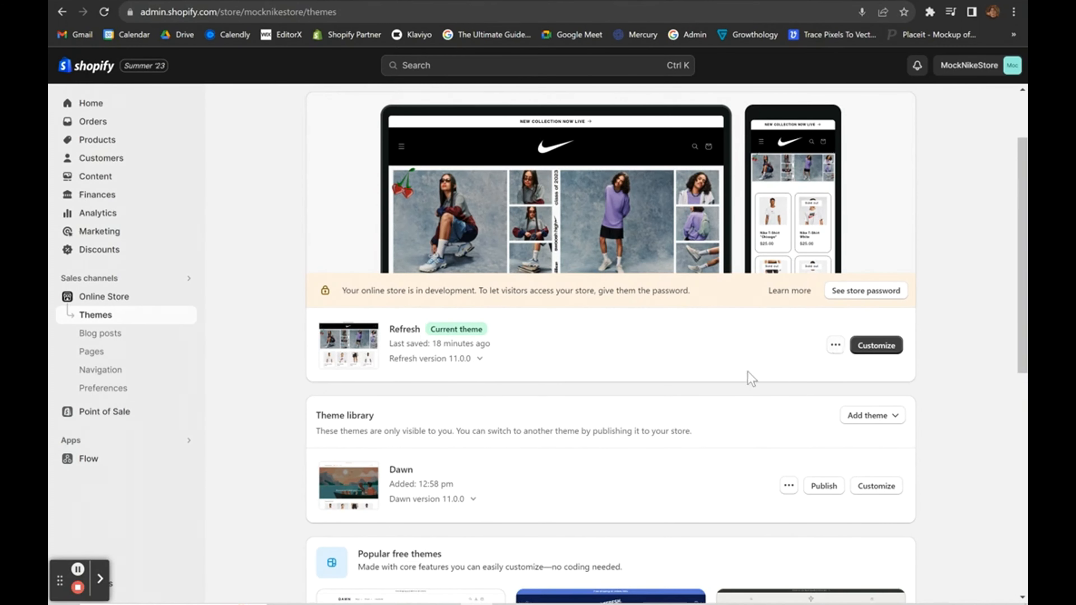
{"action": "scroll", "coordinate": [751, 379], "scroll_direction": "down", "scroll_amount": 6}
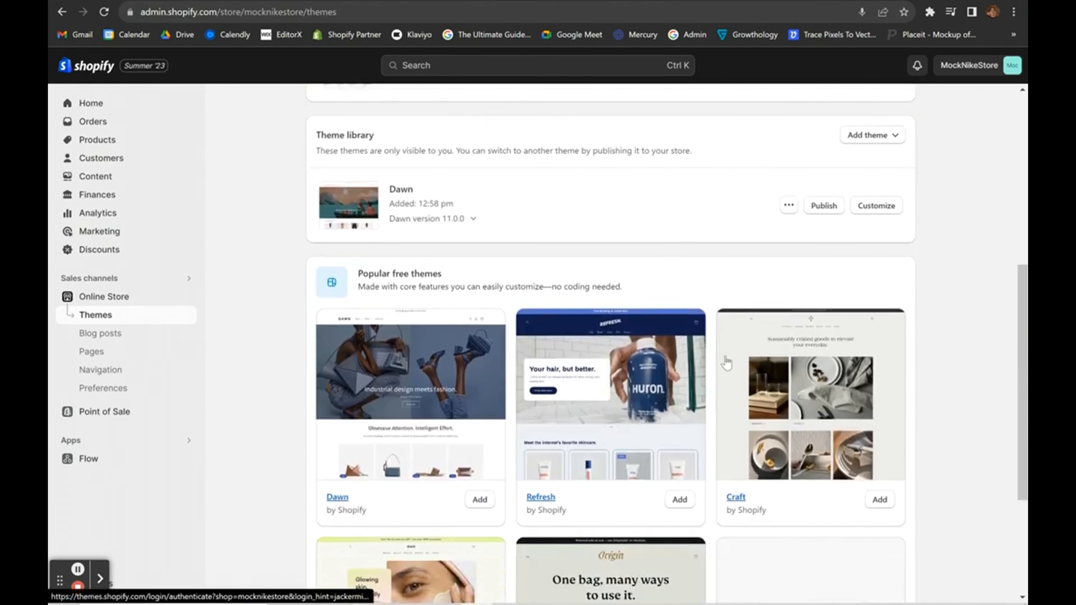
{"action": "scroll", "coordinate": [710, 359], "scroll_direction": "up", "scroll_amount": 7}
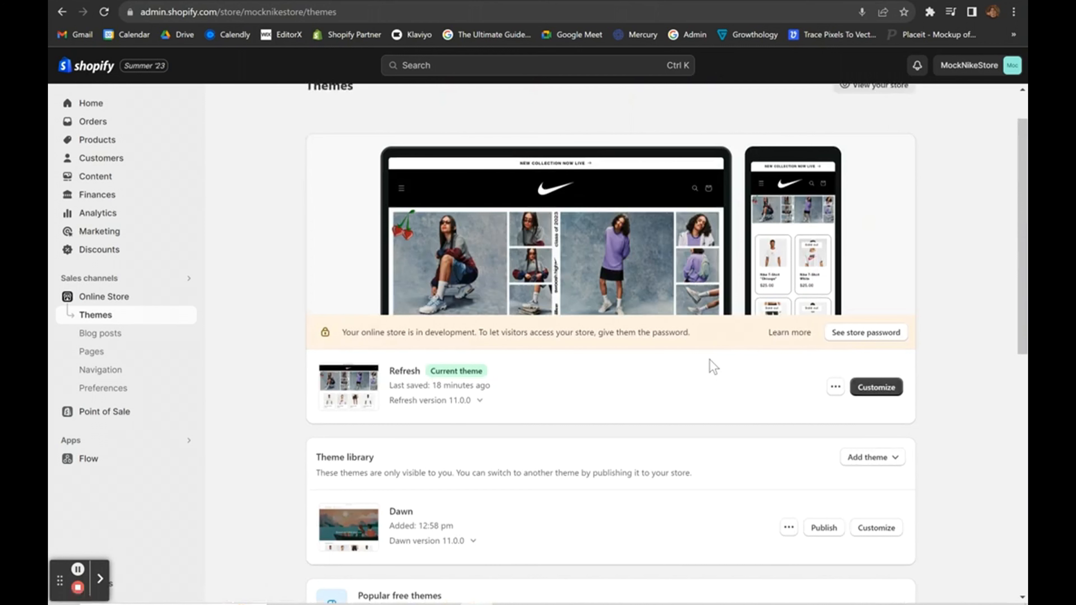
{"action": "left_click", "coordinate": [834, 387]}
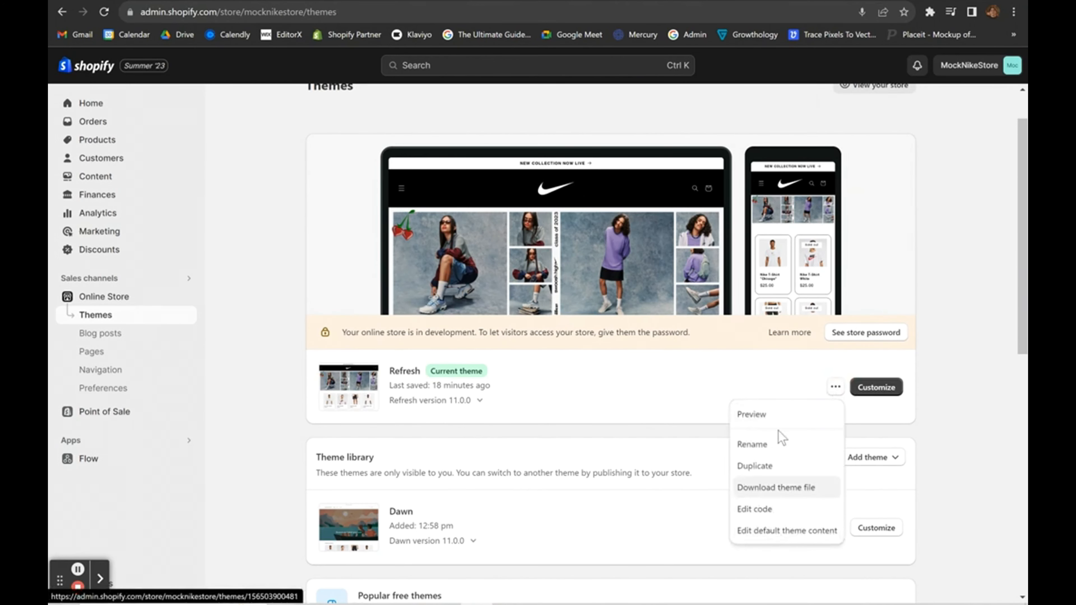
{"action": "left_click", "coordinate": [692, 400]}
{"action": "left_click", "coordinate": [834, 387]}
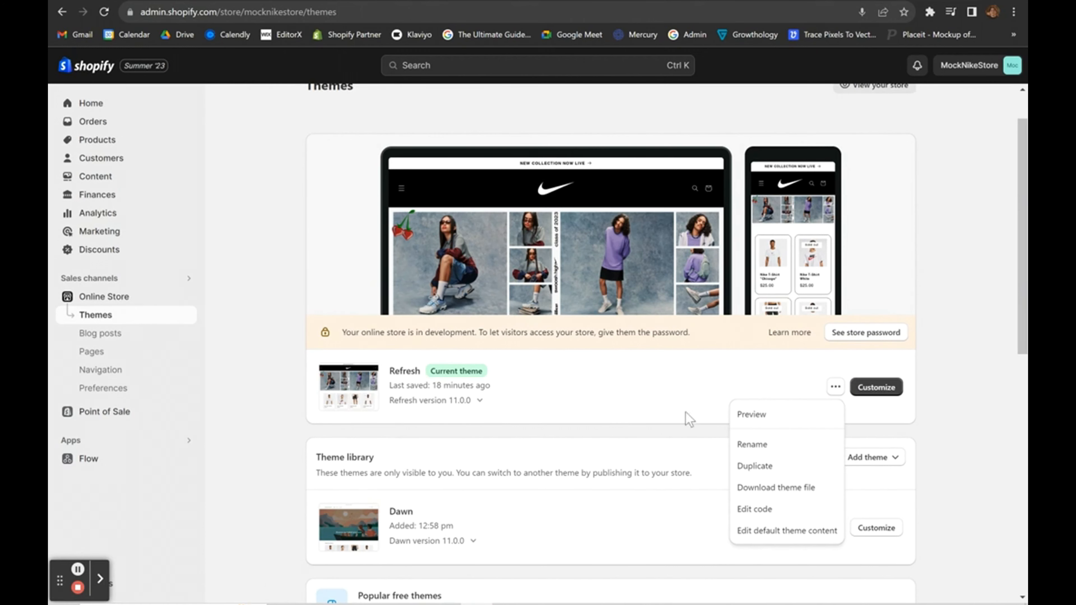
{"action": "left_click", "coordinate": [680, 392]}
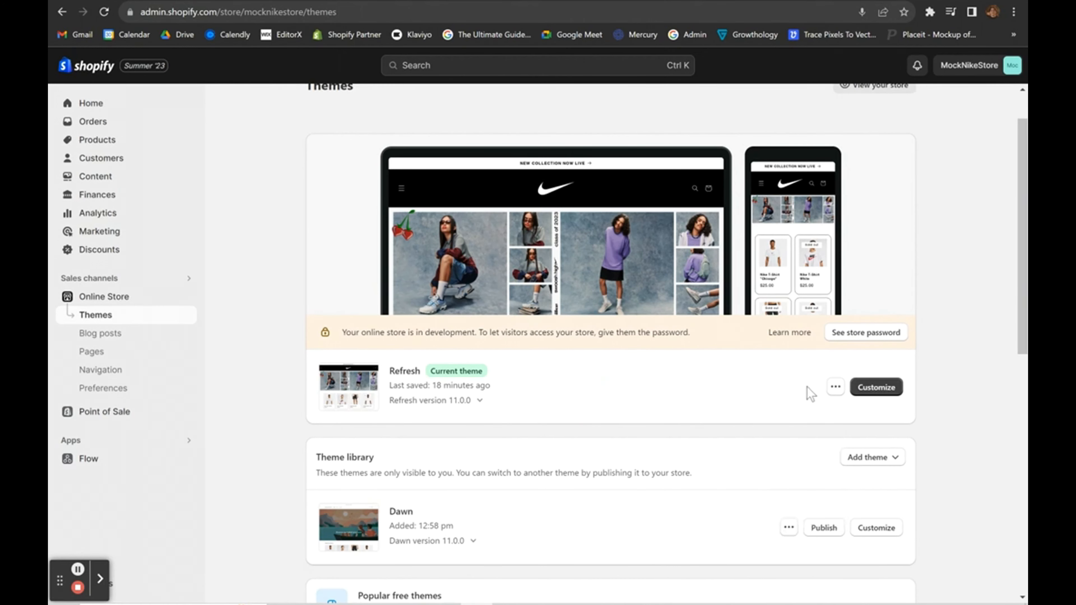
{"action": "left_click", "coordinate": [835, 387]}
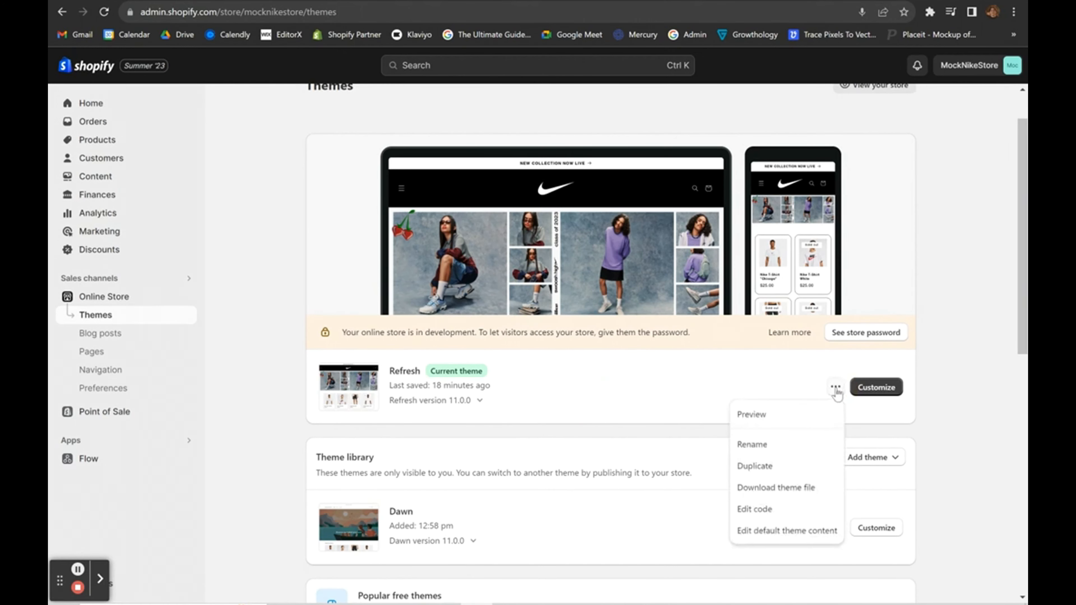
{"action": "left_click", "coordinate": [748, 512]}
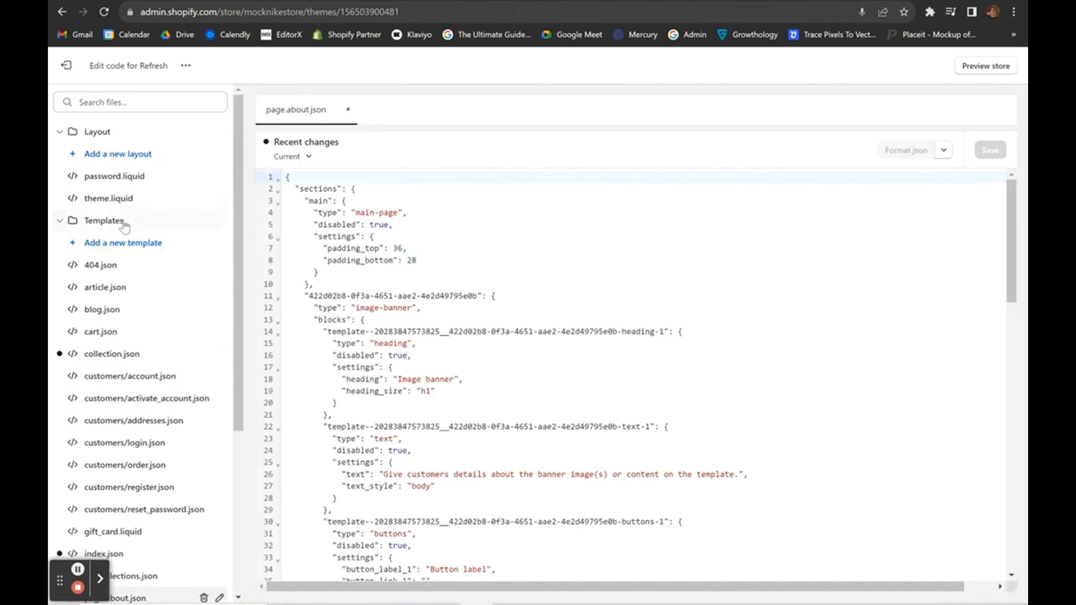
Create a JSON page template named signup (page.signup.json) and exit the code editor.
{"action": "left_click", "coordinate": [114, 246]}
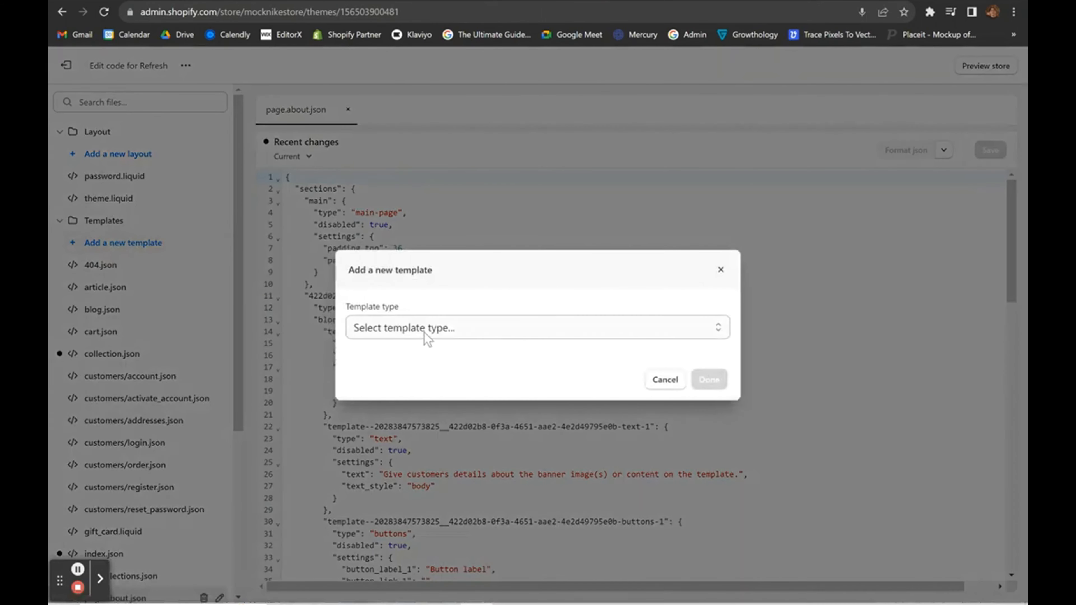
{"action": "left_click", "coordinate": [423, 331]}
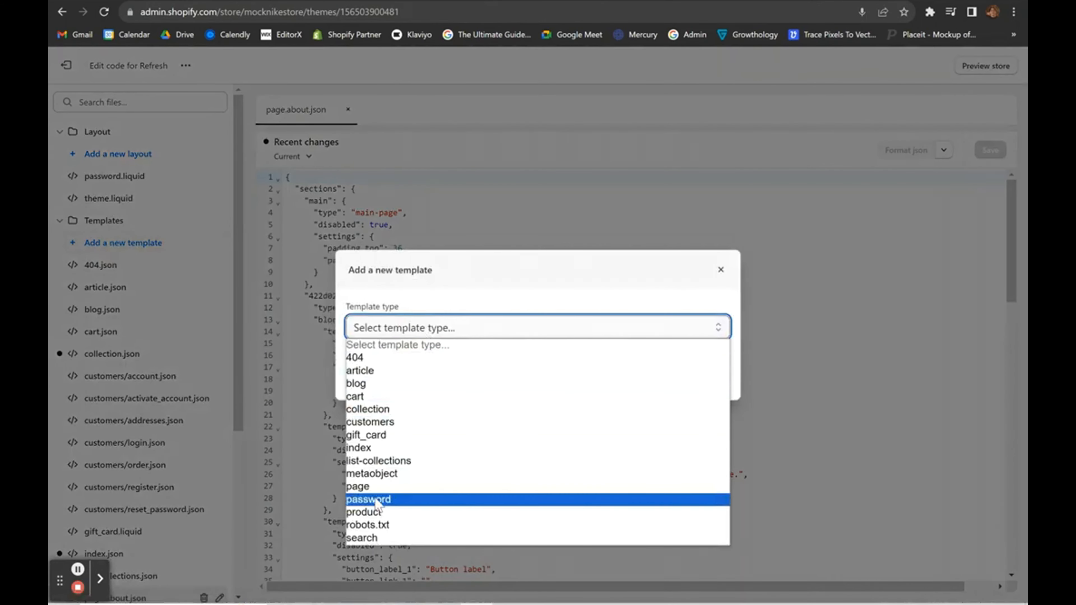
{"action": "left_click", "coordinate": [374, 487]}
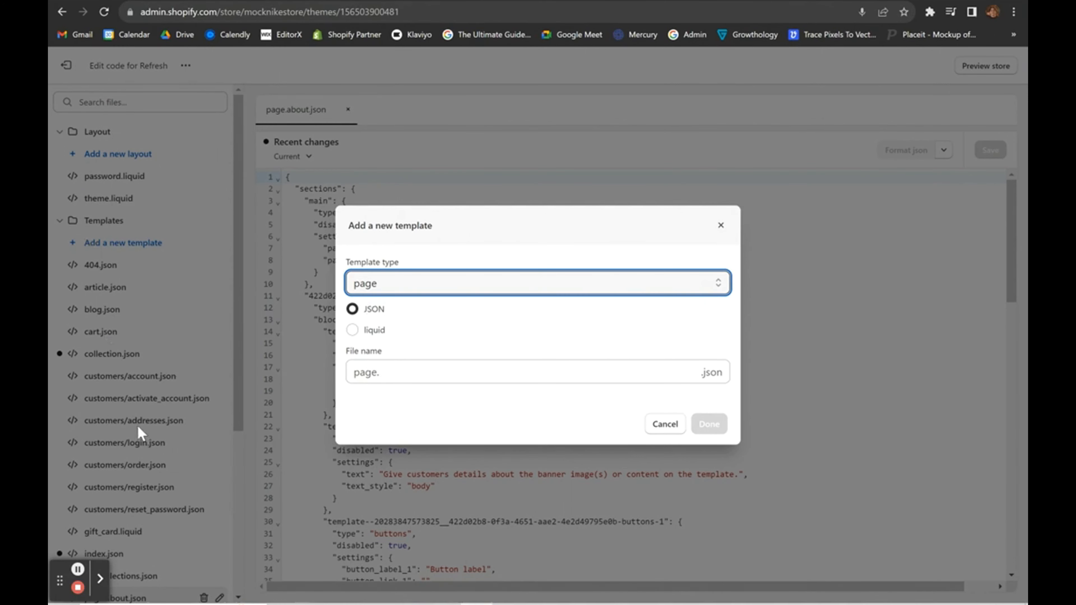
{"action": "left_click", "coordinate": [353, 330]}
{"action": "left_click", "coordinate": [352, 308]}
{"action": "left_click", "coordinate": [405, 372]}
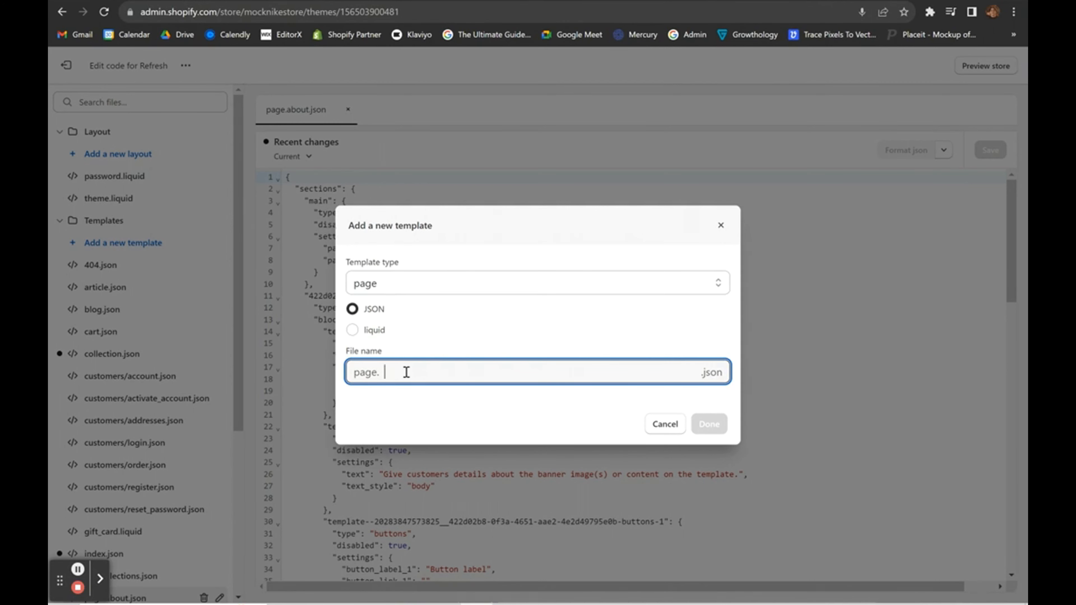
{"action": "type", "text": "signup"}
{"action": "left_click", "coordinate": [470, 402]}
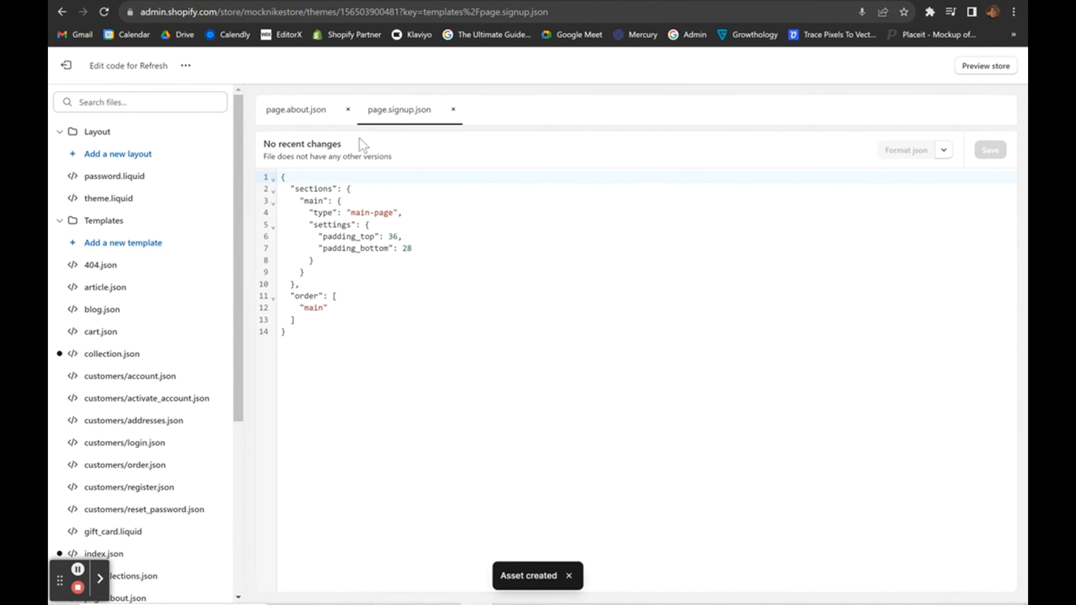
{"action": "left_click", "coordinate": [69, 65]}
{"action": "scroll", "coordinate": [552, 402], "scroll_direction": "down", "scroll_amount": 4}
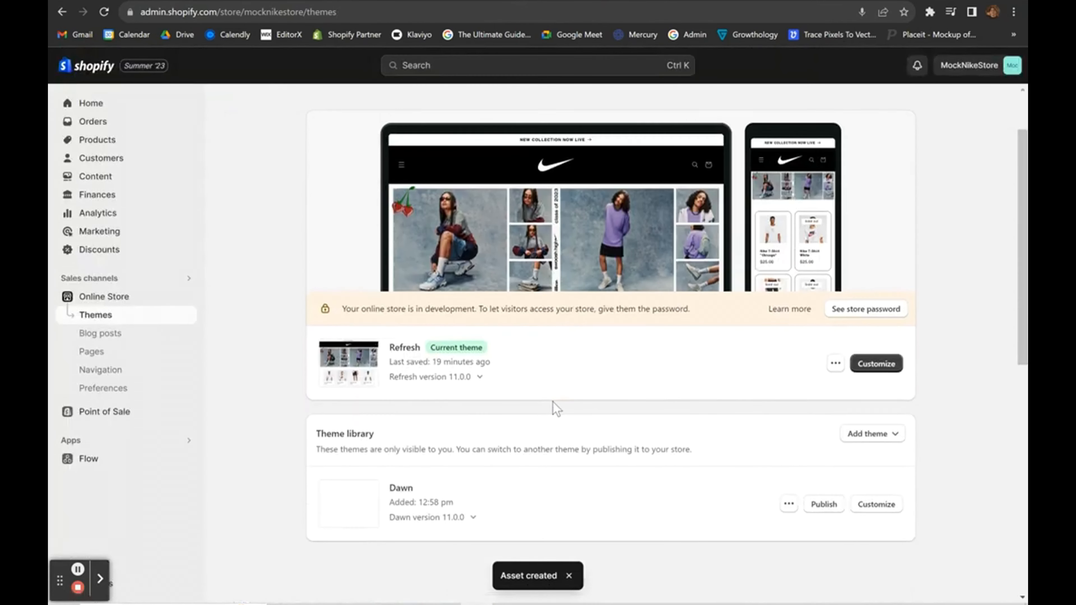
Create a new page titled SIGN UP.
{"action": "left_click", "coordinate": [91, 352]}
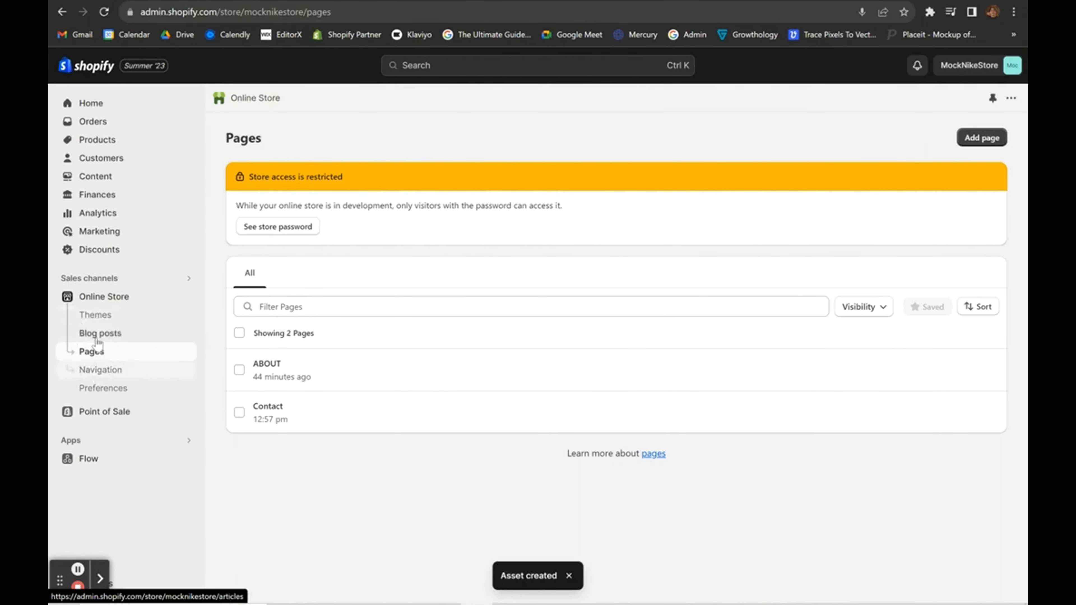
{"action": "left_click", "coordinate": [985, 137]}
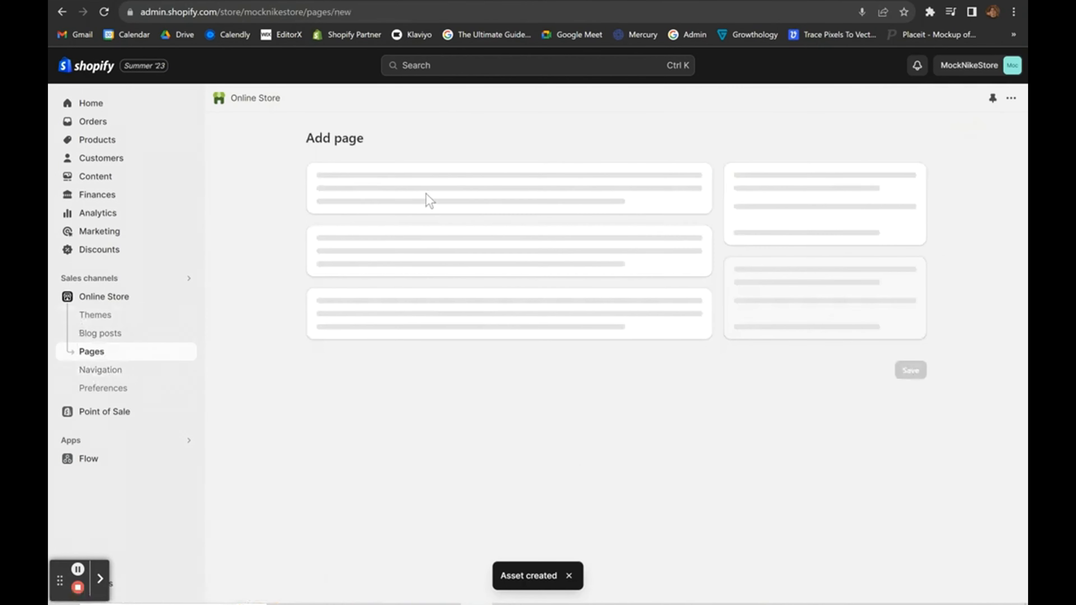
{"action": "left_click", "coordinate": [418, 204]}
{"action": "type", "text": "SIGN UP"}
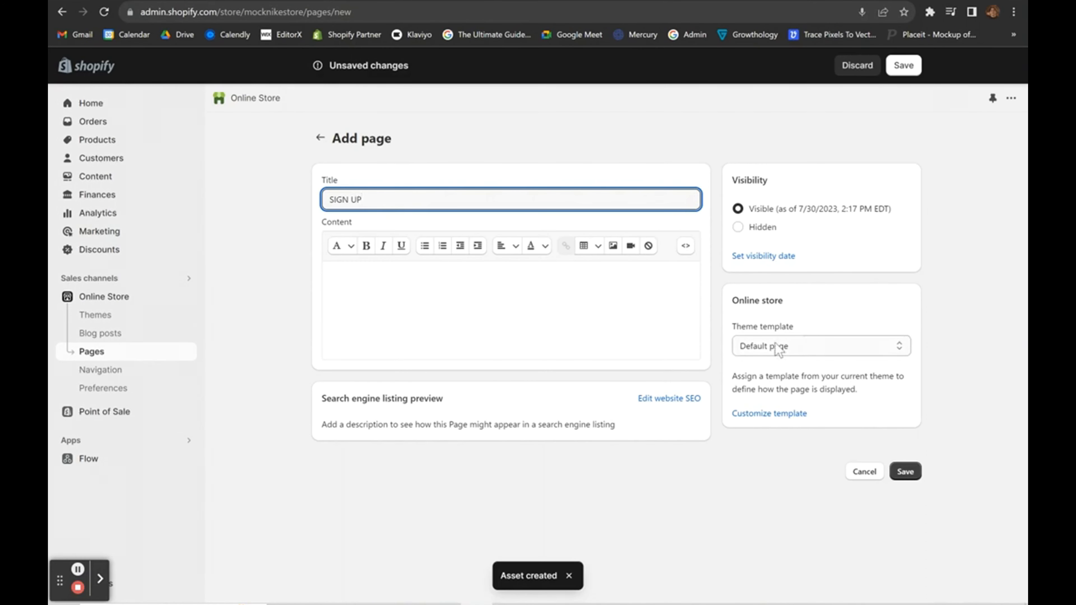
{"action": "scroll", "coordinate": [775, 342], "scroll_direction": "up", "scroll_amount": 3}
{"action": "scroll", "coordinate": [728, 305], "scroll_direction": "right", "scroll_amount": 4}
Assign the signup theme template to the page, save, and return to Pages.
{"action": "left_click", "coordinate": [631, 362]}
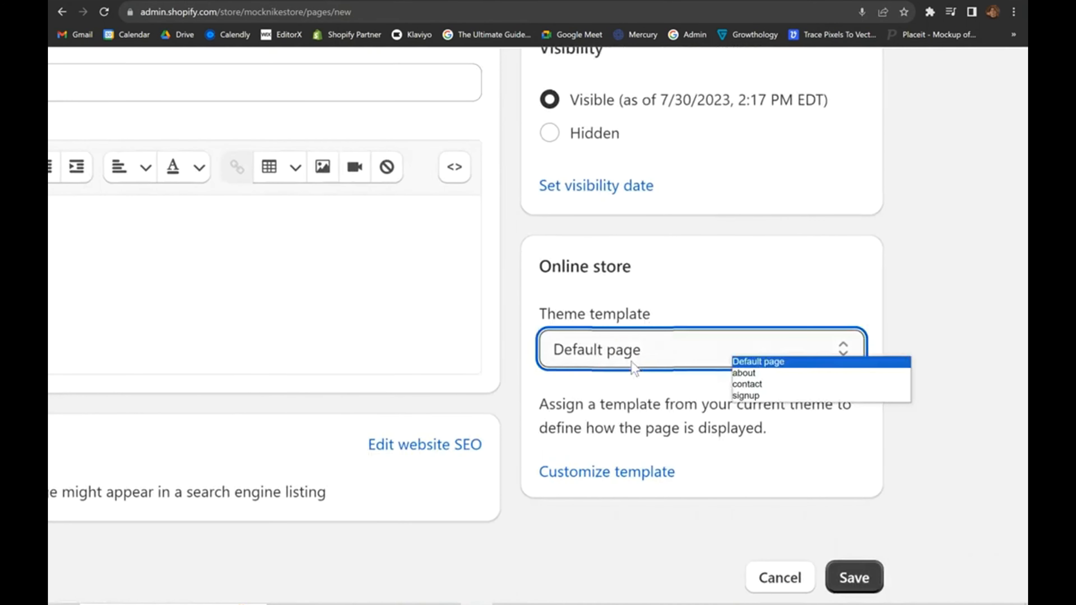
{"action": "left_click", "coordinate": [745, 395]}
{"action": "scroll", "coordinate": [757, 394], "scroll_direction": "down", "scroll_amount": 3}
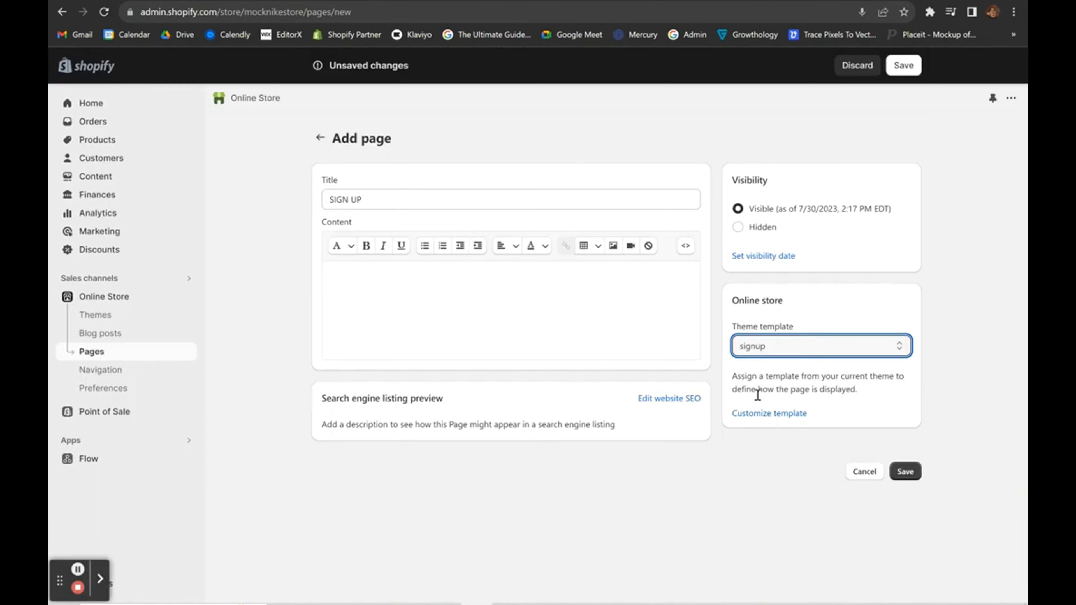
{"action": "left_click", "coordinate": [898, 471]}
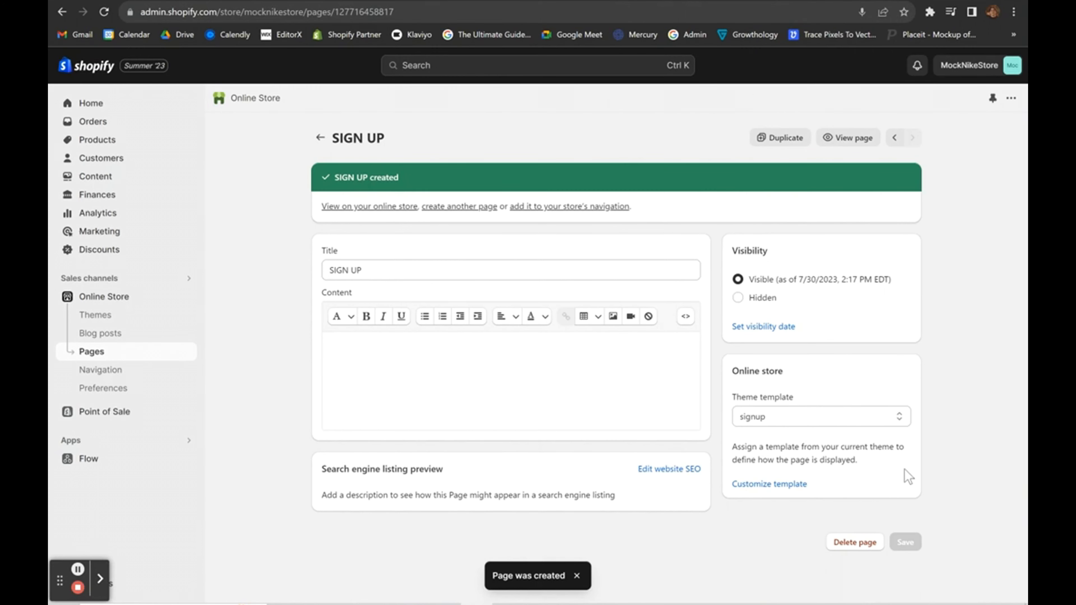
{"action": "left_click", "coordinate": [779, 411]}
{"action": "left_click", "coordinate": [777, 417]}
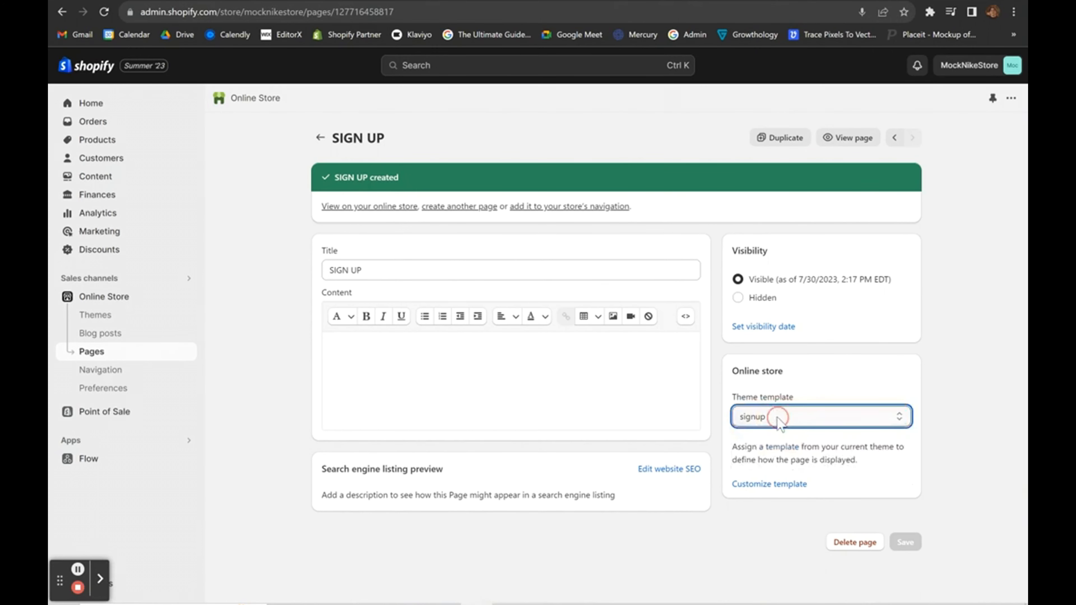
{"action": "left_click", "coordinate": [757, 408]}
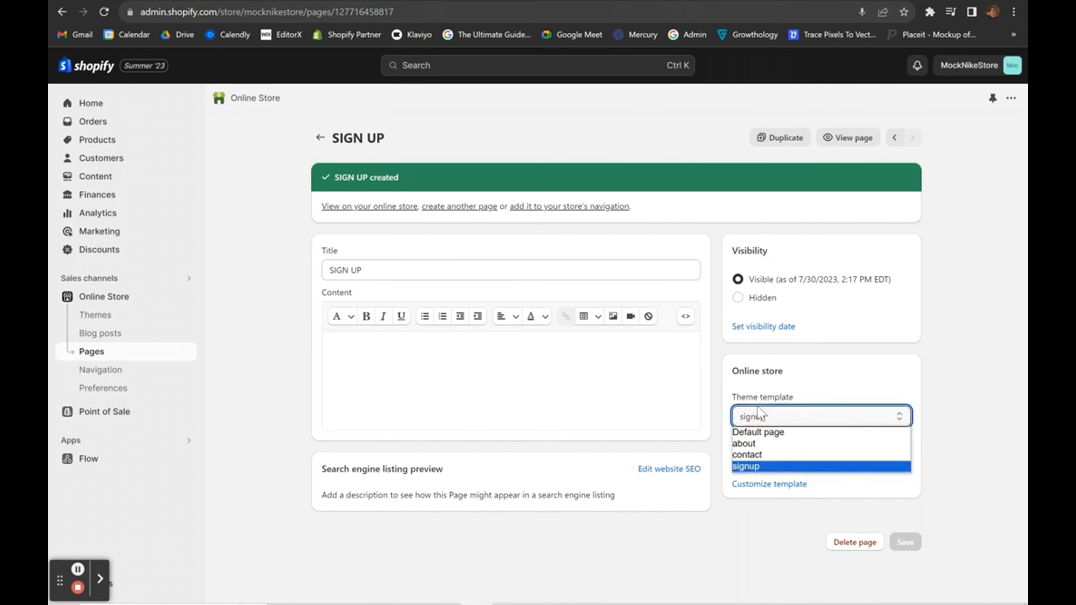
{"action": "left_click", "coordinate": [757, 406]}
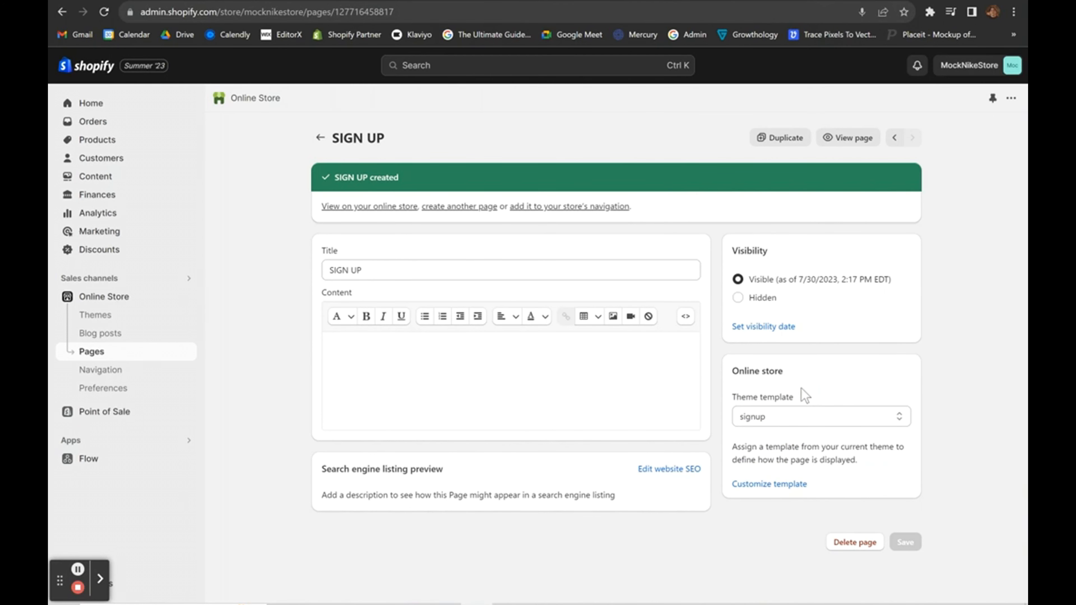
{"action": "left_click", "coordinate": [319, 137]}
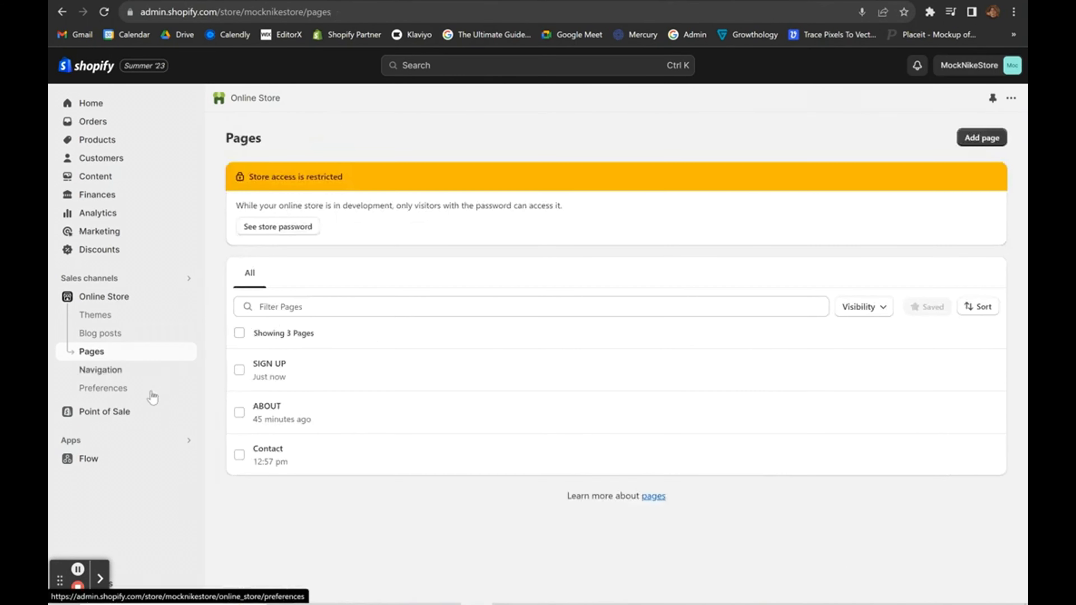
Add a new Main menu item named SIGNUP.
{"action": "left_click", "coordinate": [91, 373]}
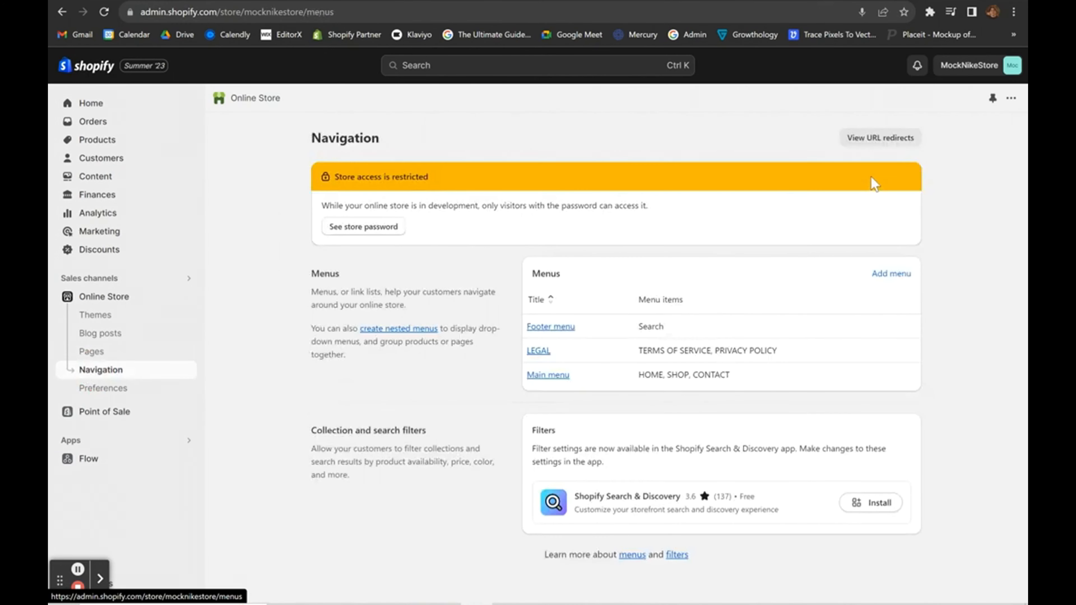
{"action": "left_click", "coordinate": [536, 382]}
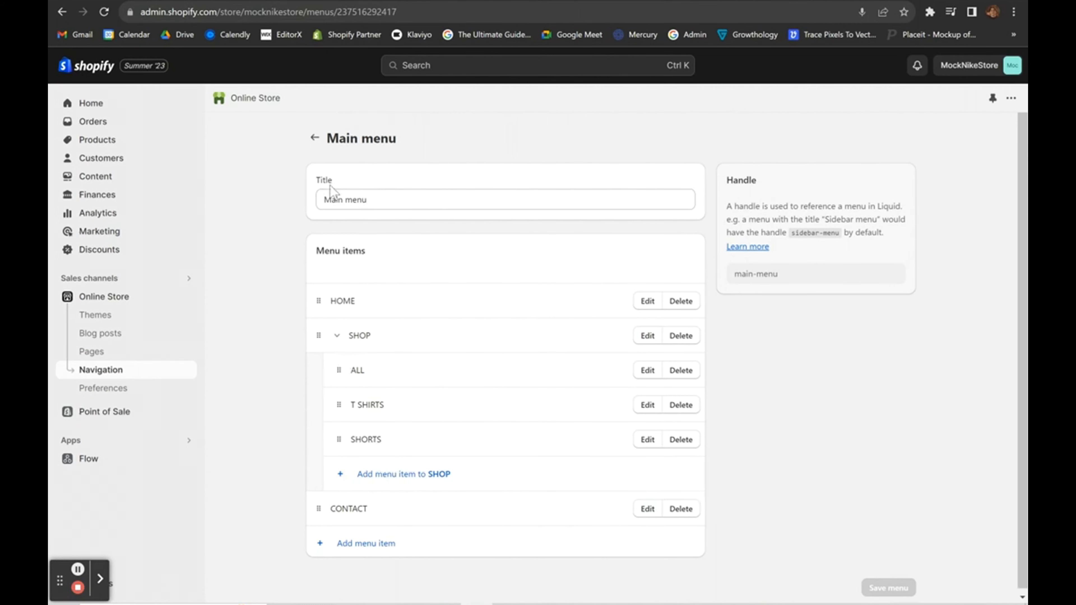
{"action": "left_click", "coordinate": [314, 137]}
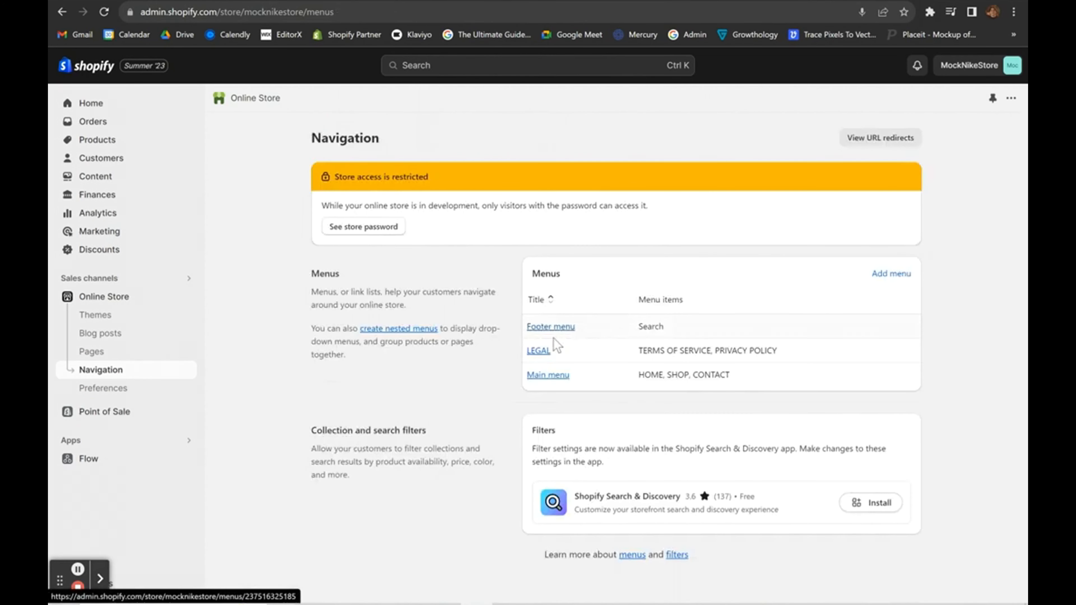
{"action": "left_click", "coordinate": [537, 382]}
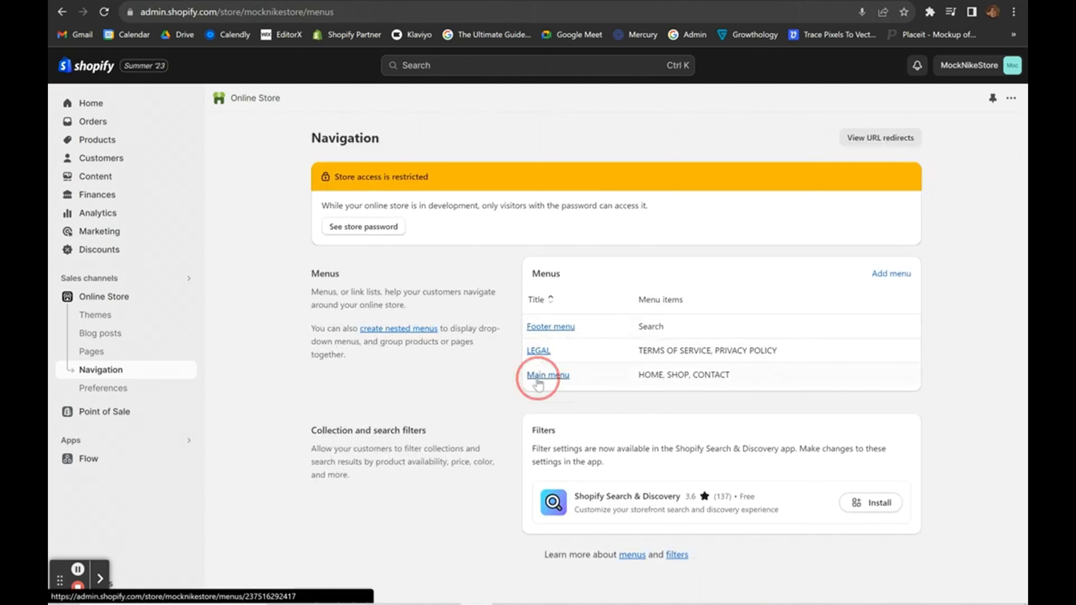
{"action": "left_click", "coordinate": [360, 544]}
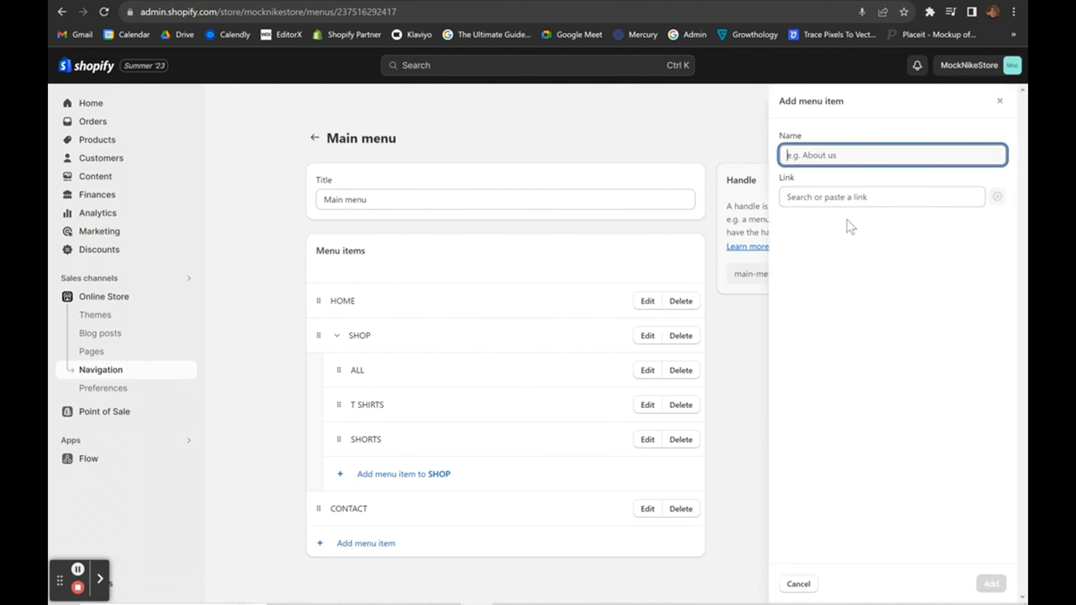
{"action": "type", "text": "SIGNUP"}
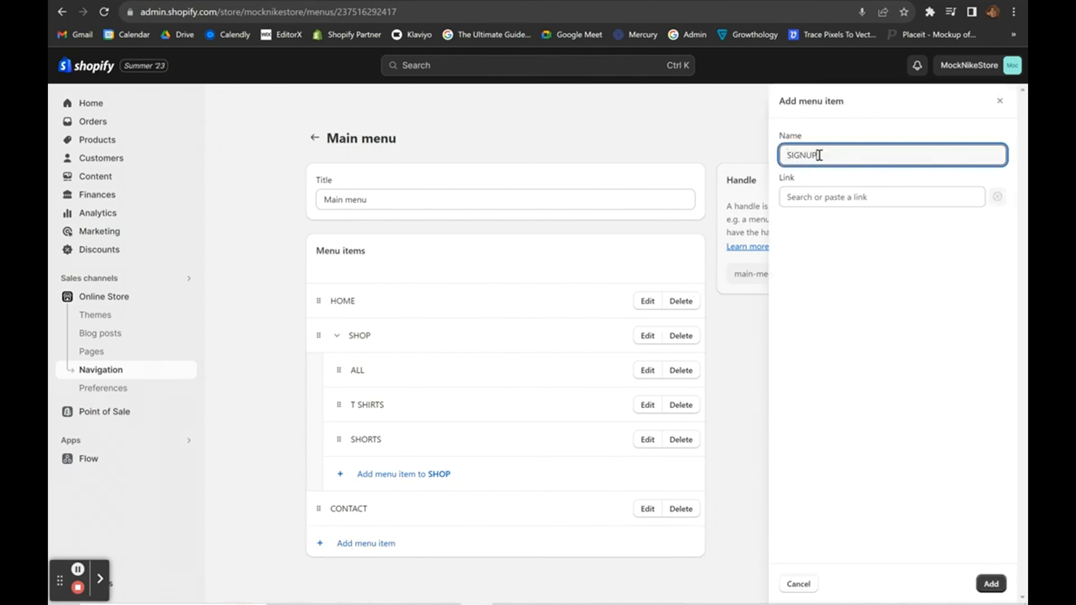
{"action": "left_click", "coordinate": [811, 214]}
Link SIGNUP to the SIGN UP page and save the Main menu.
{"action": "left_click", "coordinate": [813, 199]}
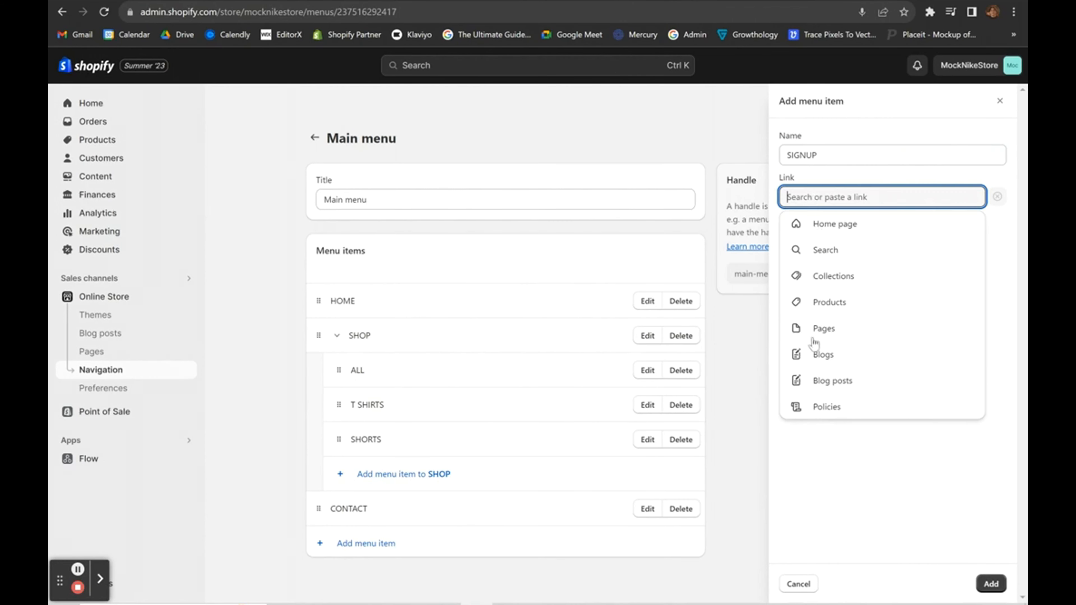
{"action": "left_click", "coordinate": [814, 331]}
{"action": "left_click", "coordinate": [805, 302]}
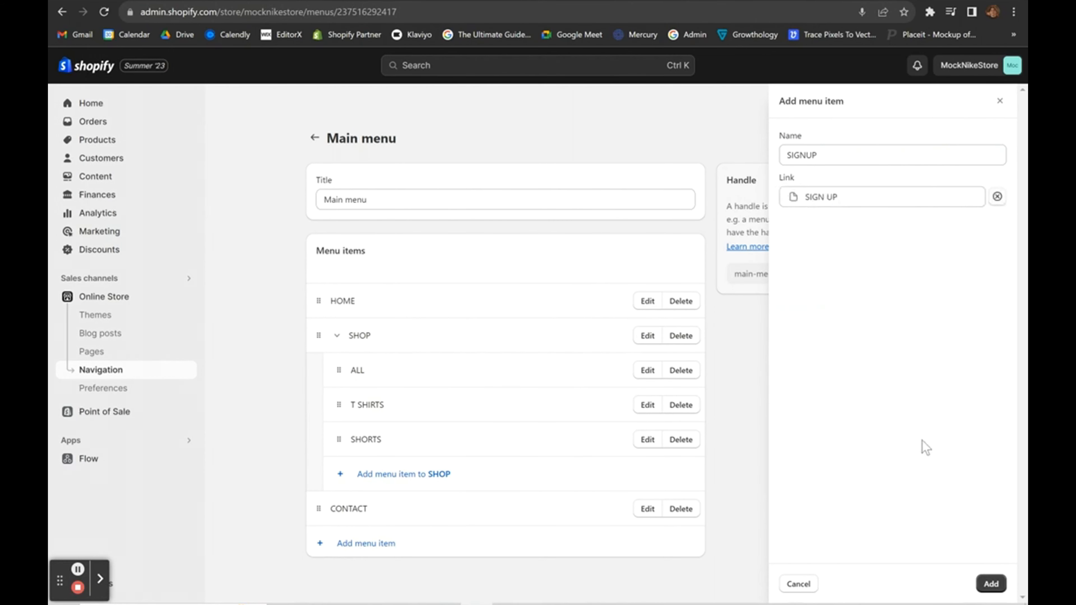
{"action": "left_click", "coordinate": [988, 580]}
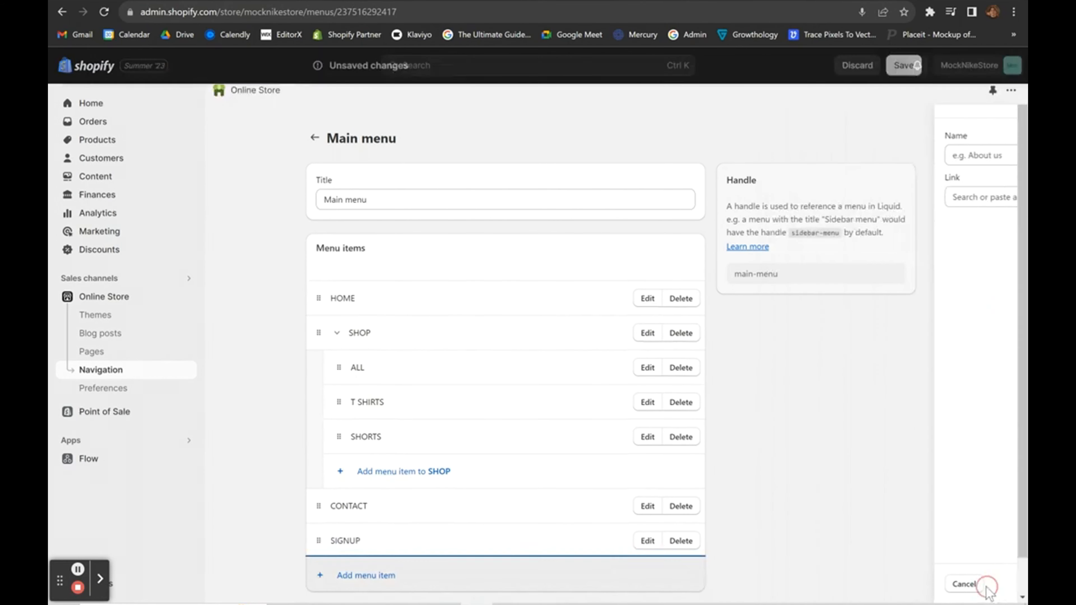
{"action": "left_click", "coordinate": [902, 65]}
Return to Online Store themes and customize the current theme.
{"action": "left_click", "coordinate": [103, 299]}
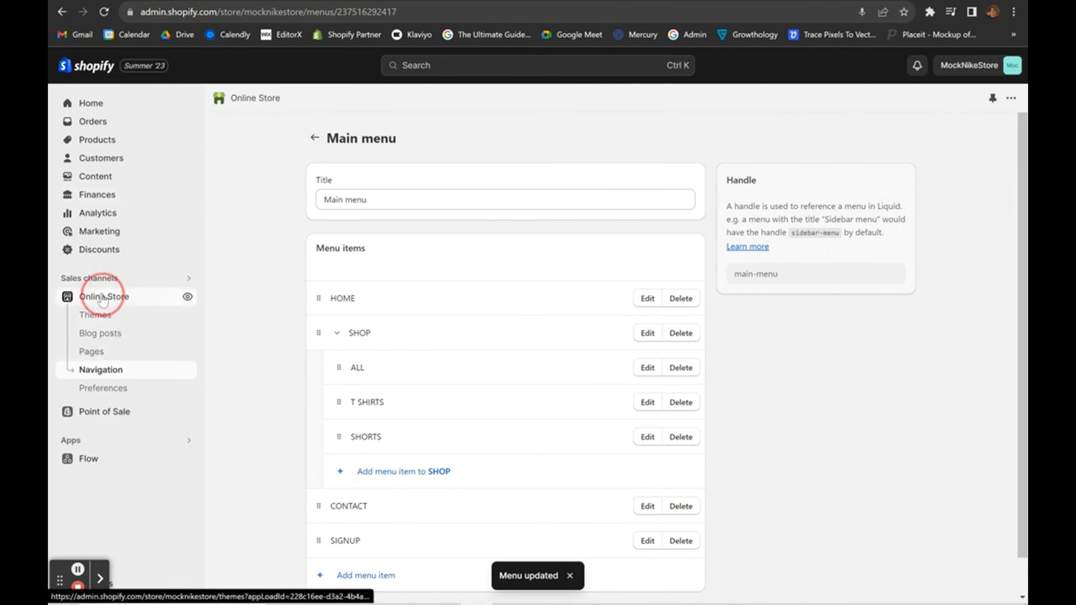
{"action": "scroll", "coordinate": [847, 424], "scroll_direction": "down", "scroll_amount": 1}
{"action": "left_click", "coordinate": [877, 393]}
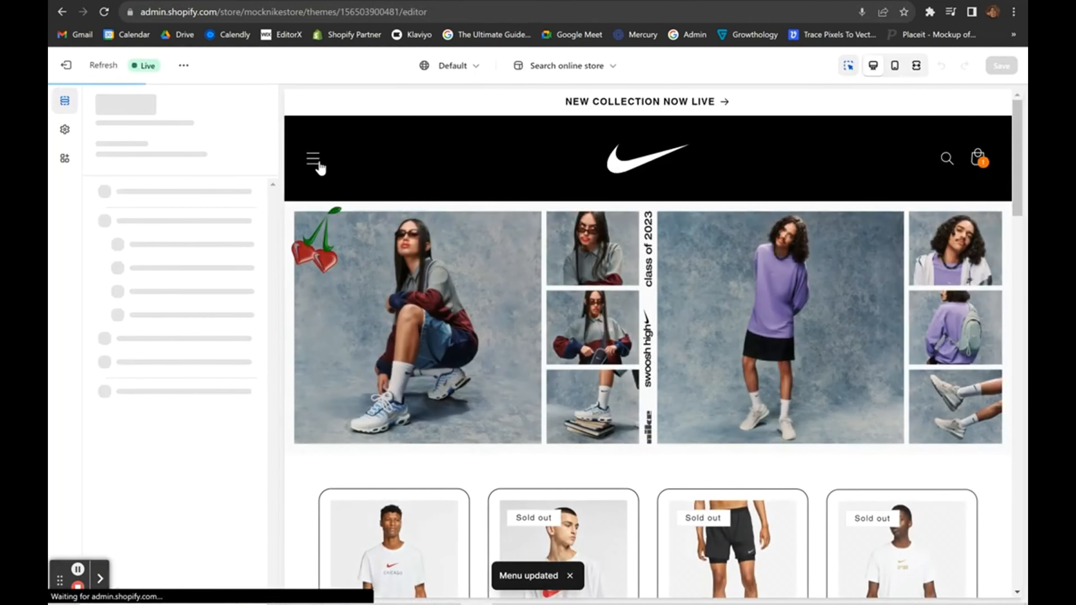
Preview the SIGN UP page from the menu drawer and browse template sections without adding any.
{"action": "left_click", "coordinate": [313, 161]}
{"action": "left_click", "coordinate": [356, 352]}
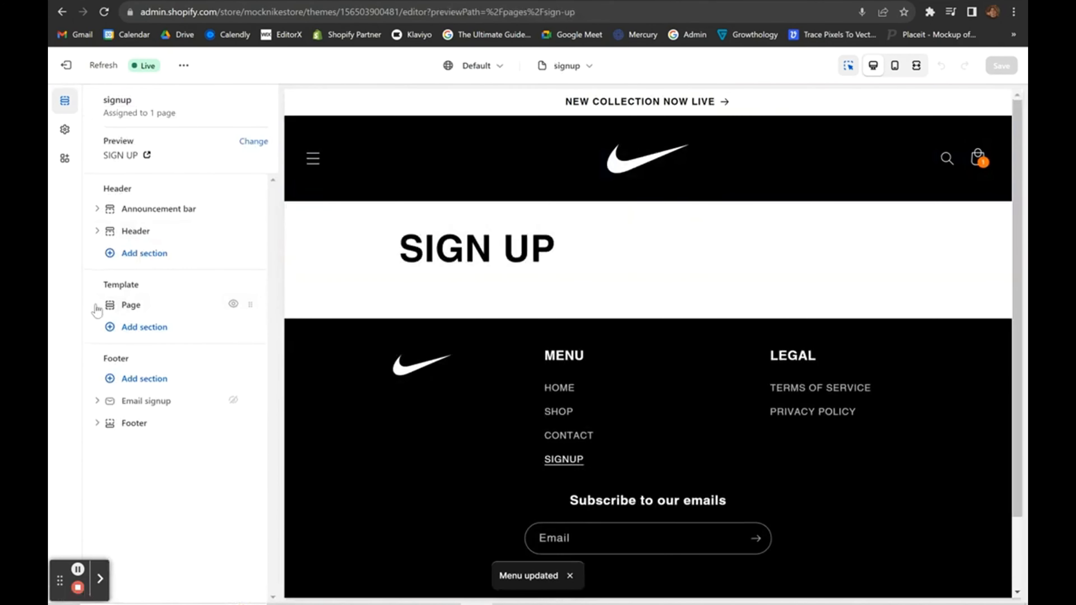
{"action": "left_click", "coordinate": [125, 334]}
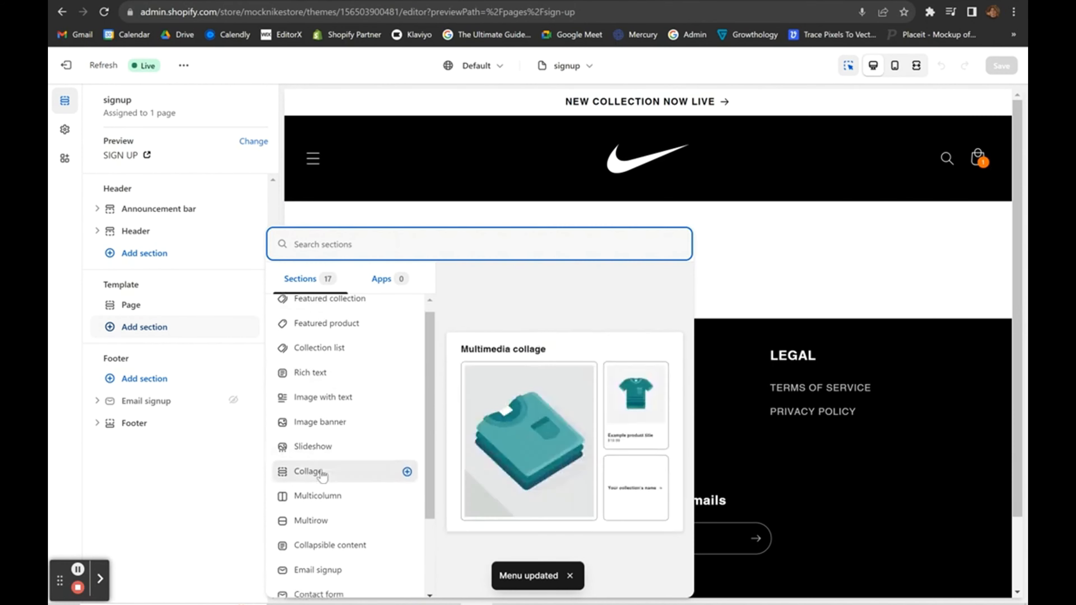
{"action": "scroll", "coordinate": [323, 470], "scroll_direction": "down", "scroll_amount": 3}
{"action": "scroll", "coordinate": [315, 403], "scroll_direction": "up", "scroll_amount": 3}
{"action": "scroll", "coordinate": [311, 360], "scroll_direction": "down", "scroll_amount": 3}
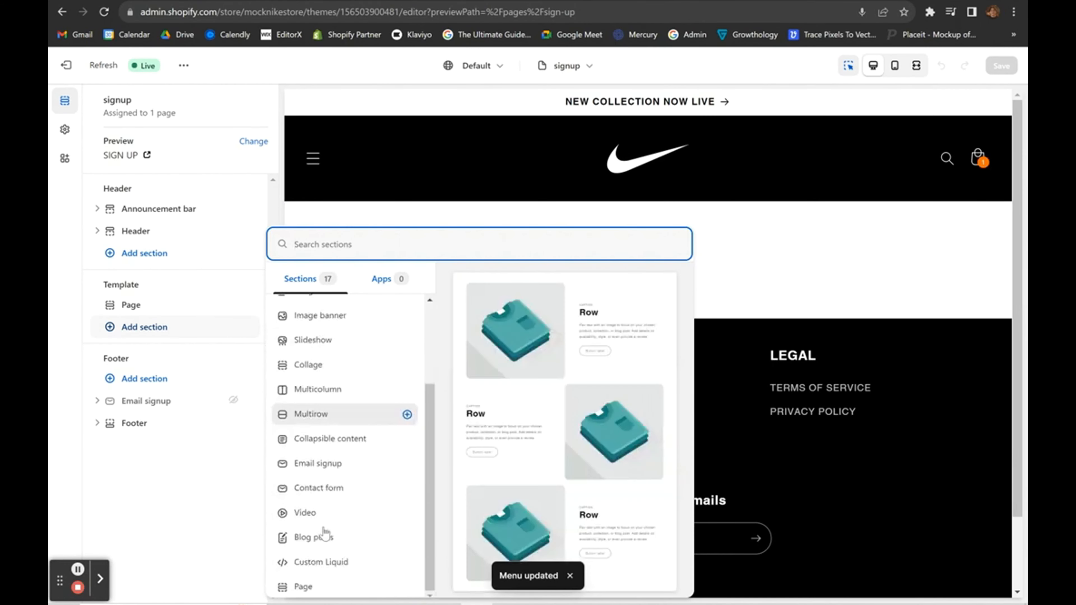
{"action": "scroll", "coordinate": [338, 396], "scroll_direction": "up", "scroll_amount": 3}
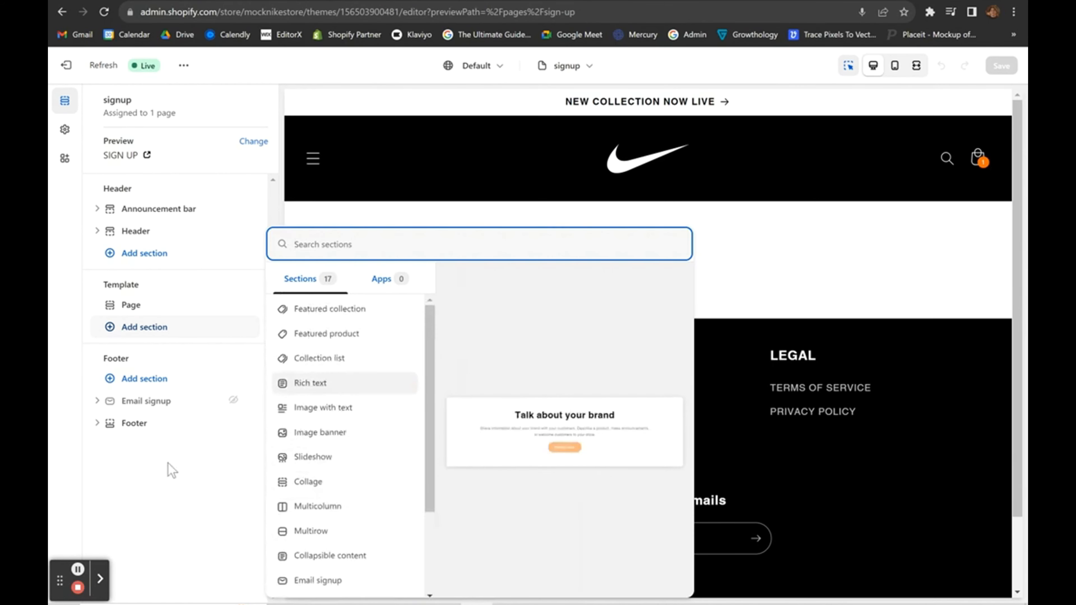
{"action": "left_click", "coordinate": [168, 462]}
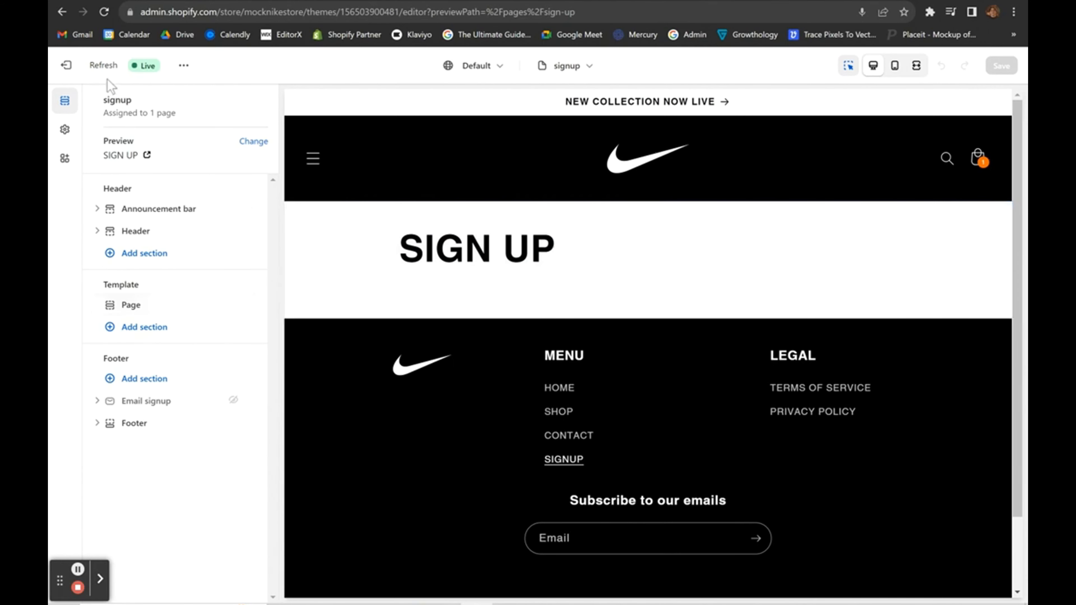
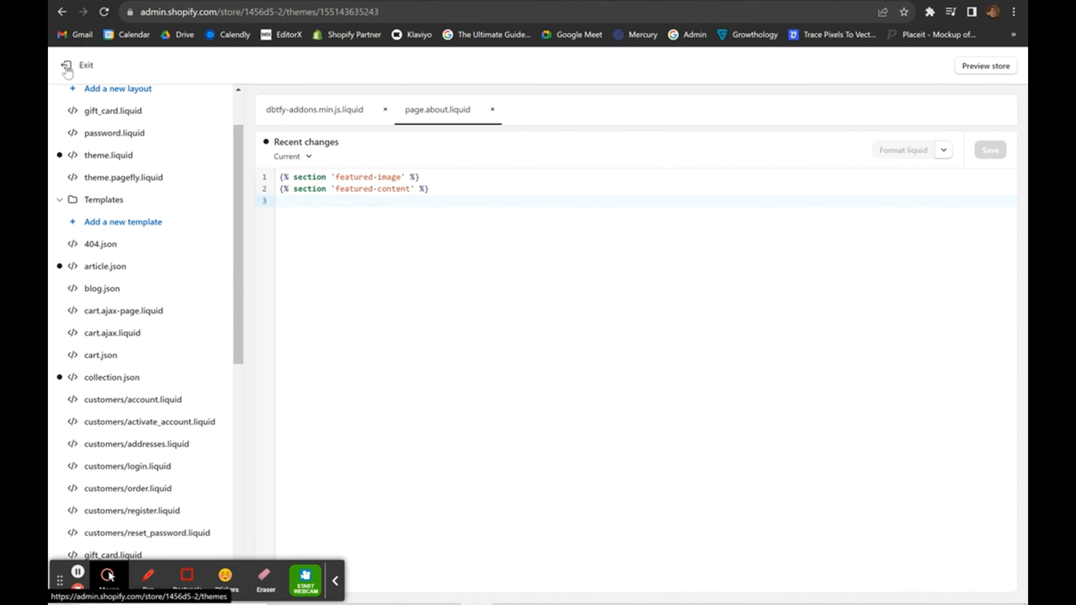
Leave the code editor and reopen Edit code for the Billion Dollars v2 theme.
{"action": "scroll", "coordinate": [140, 148], "scroll_direction": "up", "scroll_amount": 2}
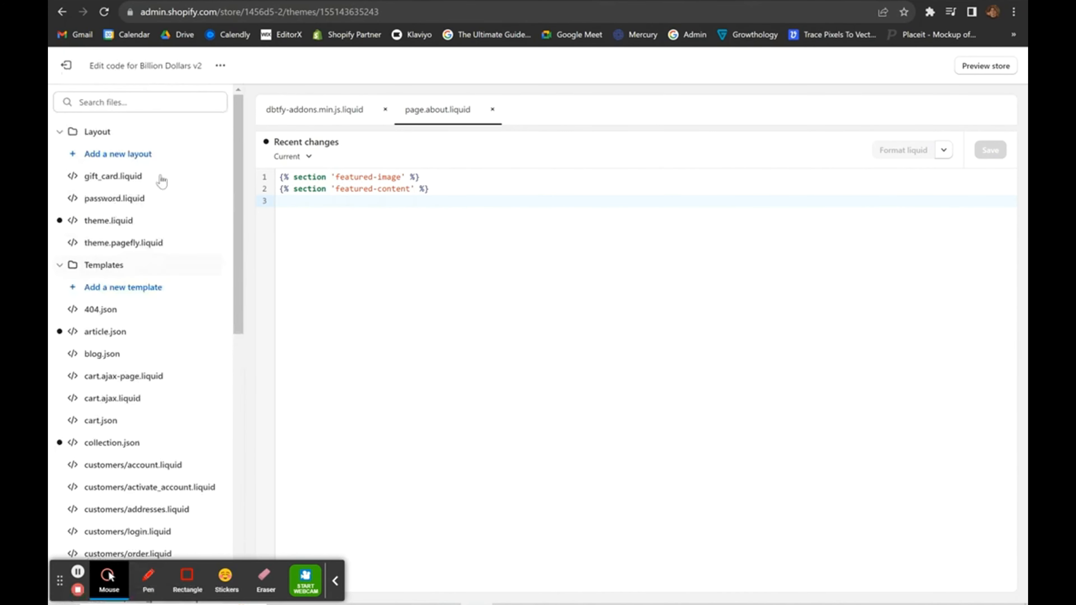
{"action": "left_click", "coordinate": [65, 64]}
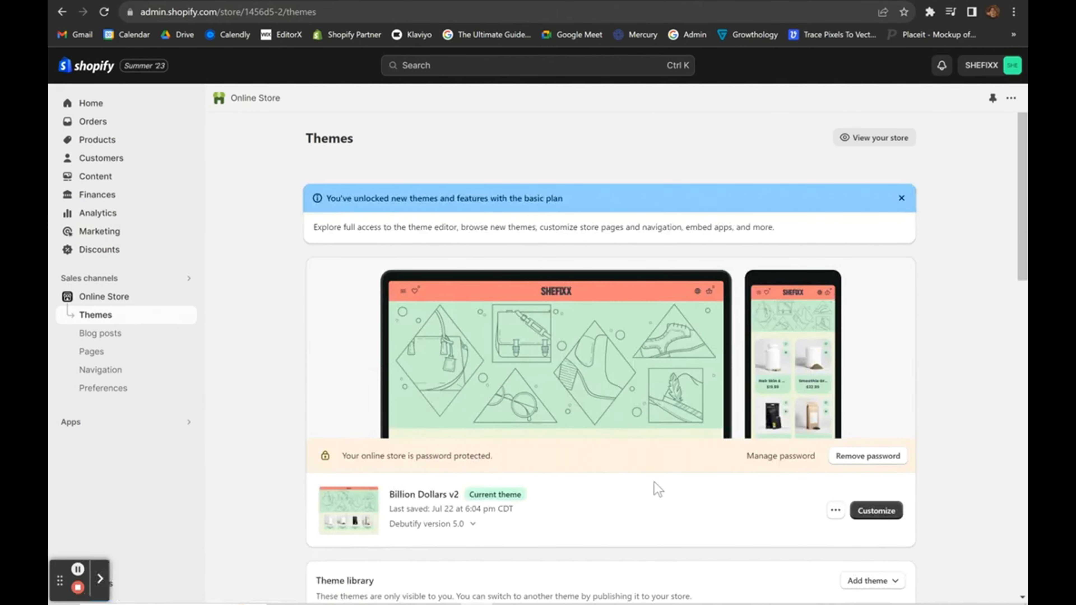
{"action": "scroll", "coordinate": [654, 482], "scroll_direction": "down", "scroll_amount": 3}
{"action": "left_click", "coordinate": [837, 361]}
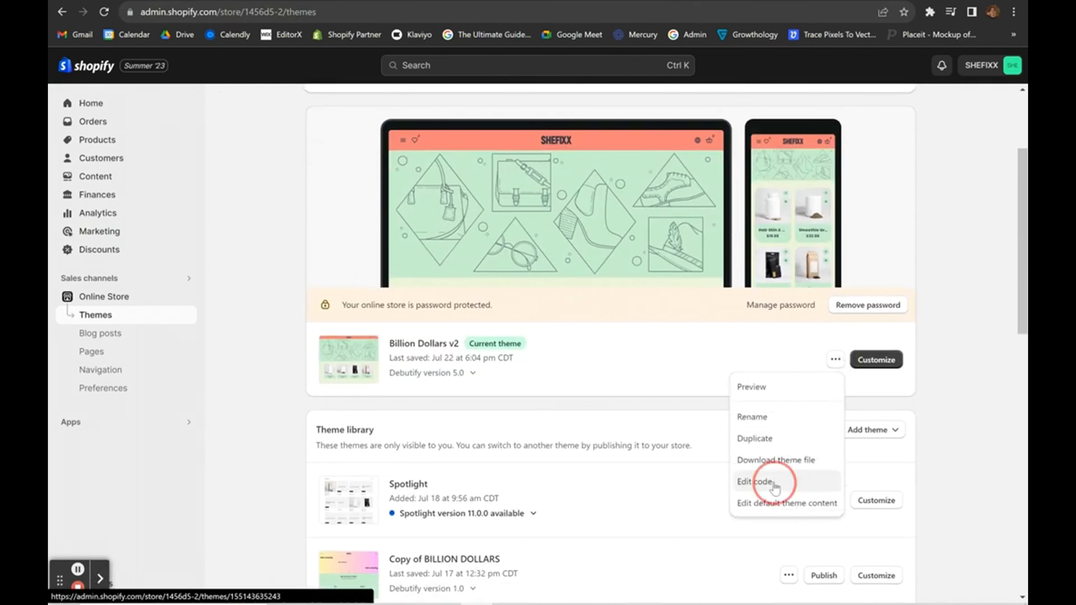
{"action": "left_click", "coordinate": [759, 481]}
{"action": "scroll", "coordinate": [121, 376], "scroll_direction": "down", "scroll_amount": 1}
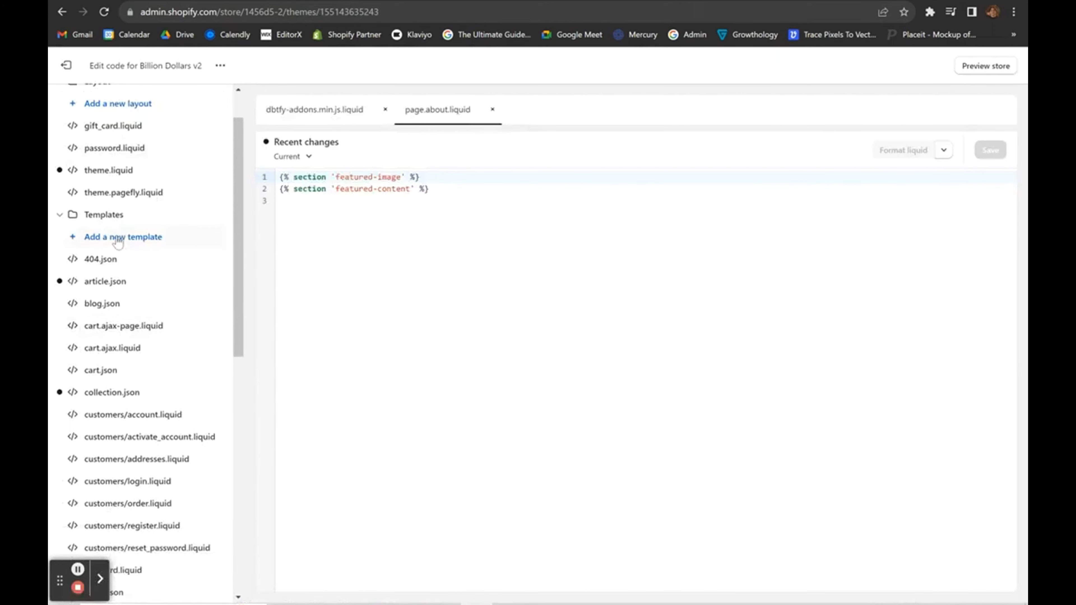
Add a new liquid page template named test.
{"action": "left_click", "coordinate": [118, 237]}
{"action": "left_click", "coordinate": [365, 328]}
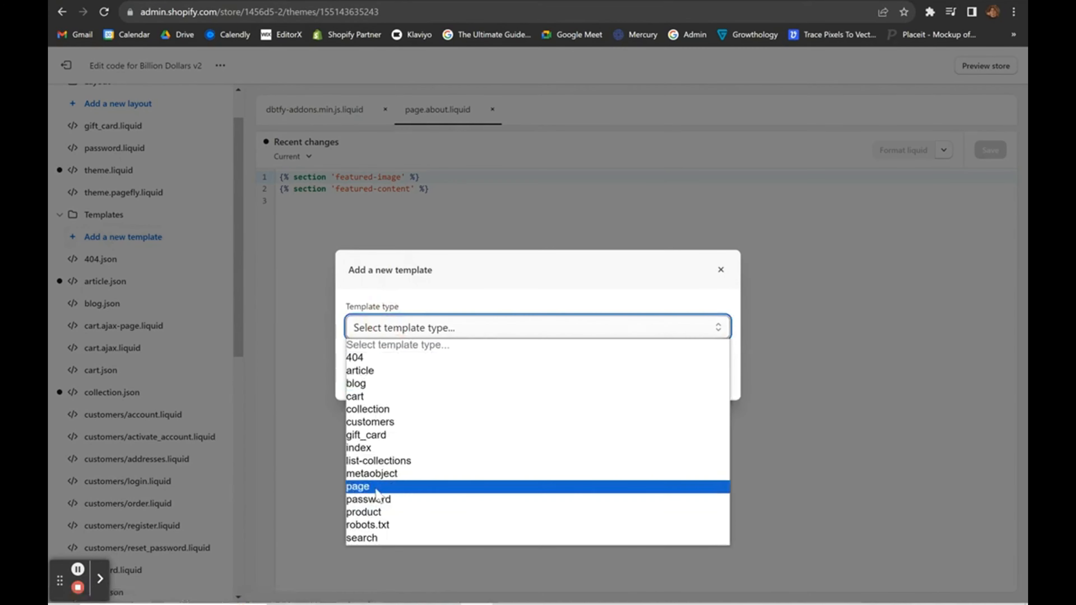
{"action": "left_click", "coordinate": [377, 487]}
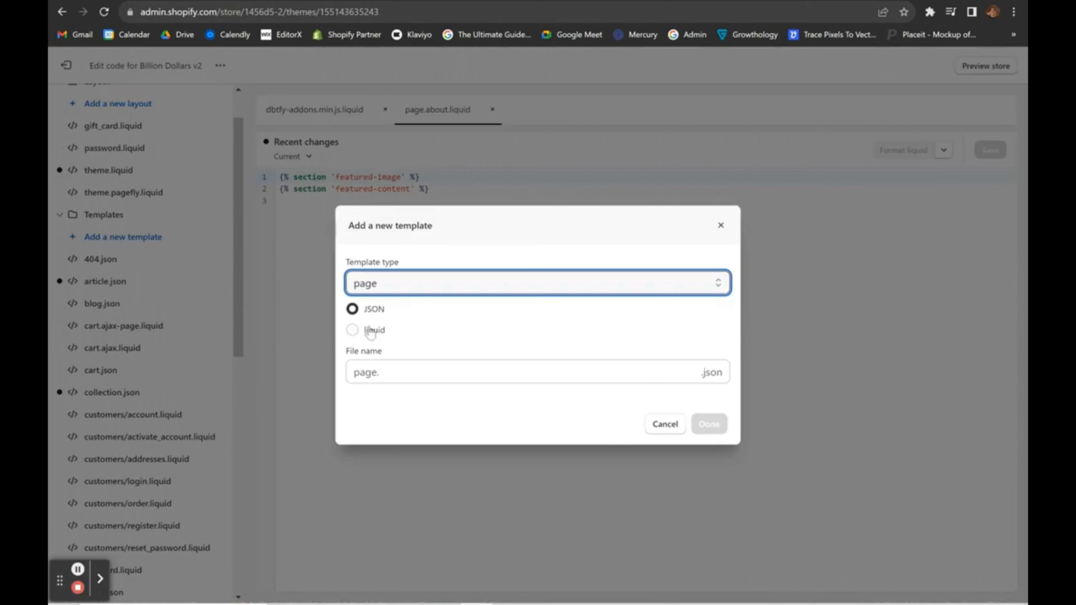
{"action": "left_click", "coordinate": [370, 332]}
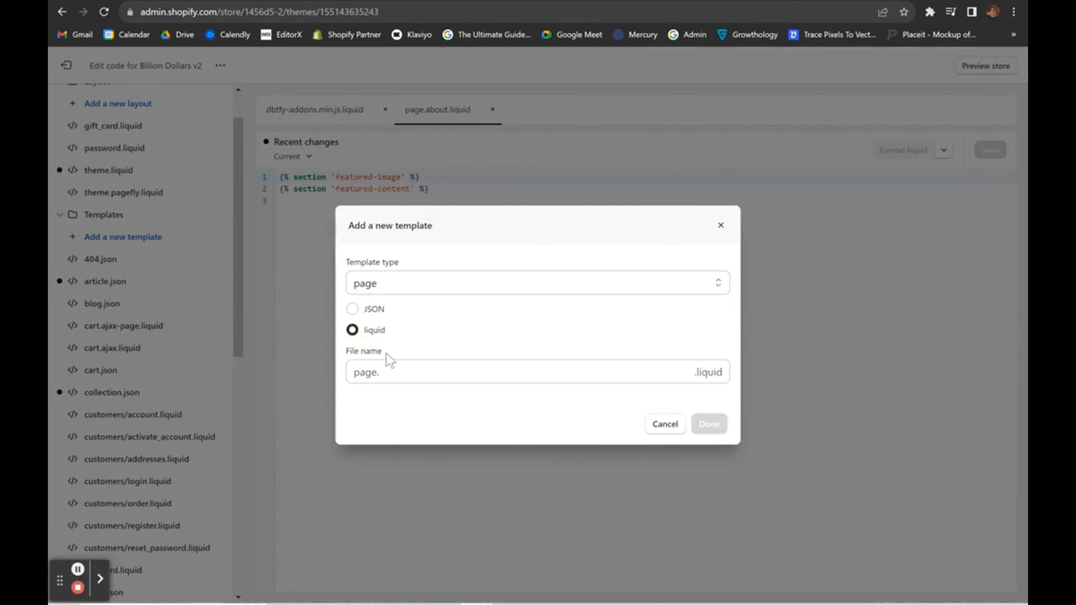
{"action": "left_click", "coordinate": [395, 367]}
{"action": "type", "text": "test"}
{"action": "left_click", "coordinate": [726, 425]}
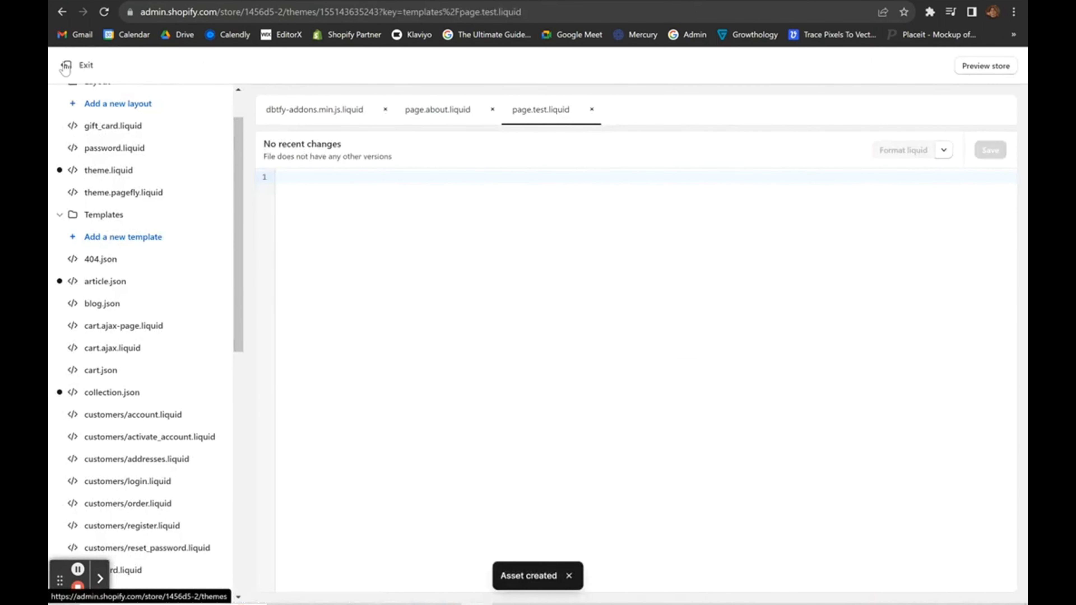
Add a store page titled 'test' using the test template, save it, and customize the current theme.
{"action": "left_click", "coordinate": [66, 67]}
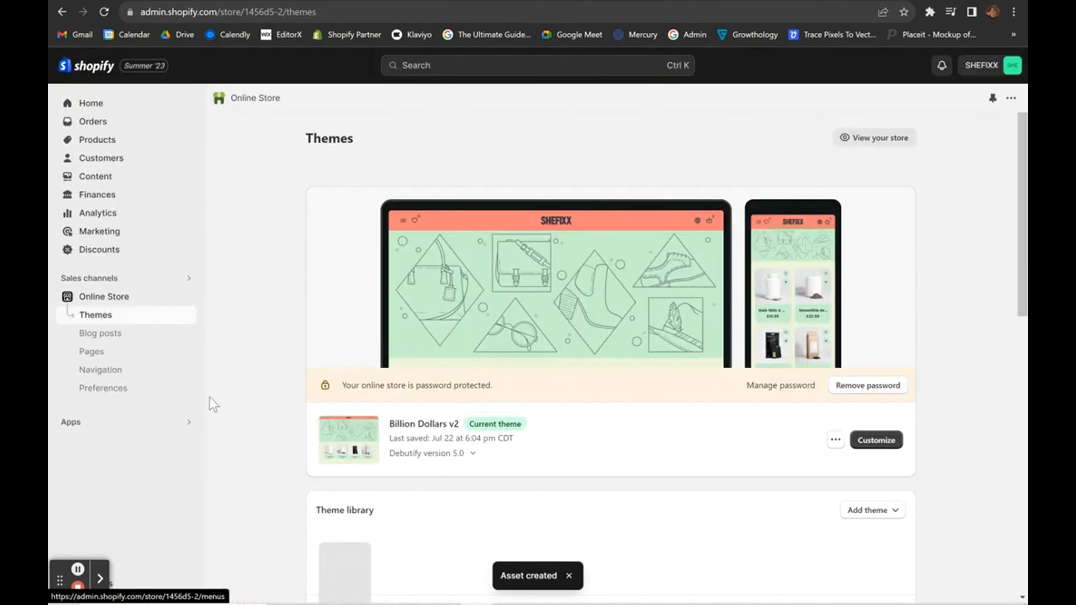
{"action": "left_click", "coordinate": [98, 356]}
{"action": "left_click", "coordinate": [976, 140]}
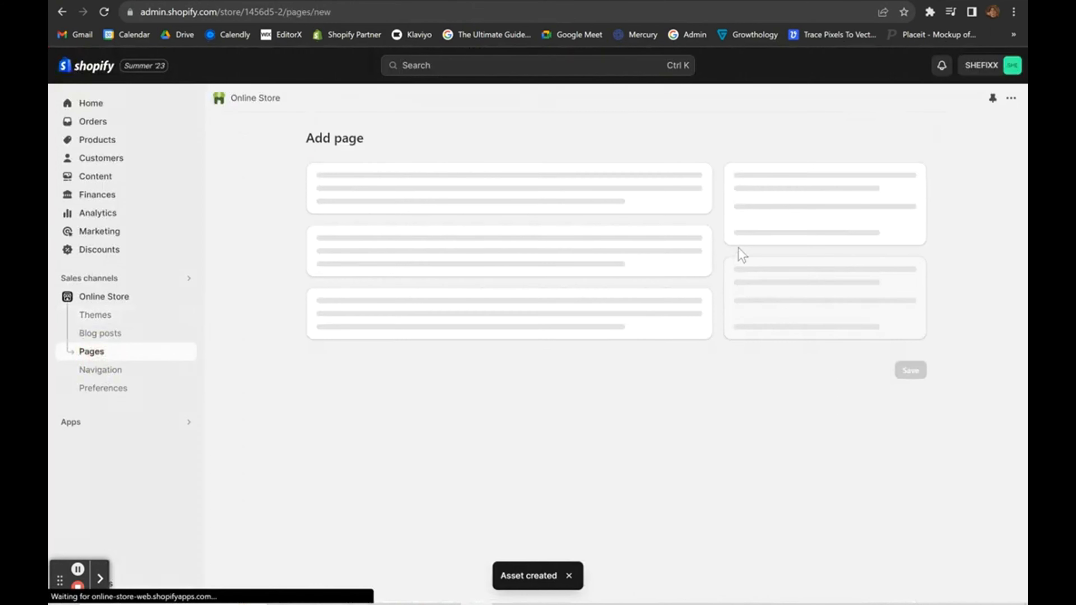
{"action": "left_click", "coordinate": [427, 197]}
{"action": "type", "text": "test"}
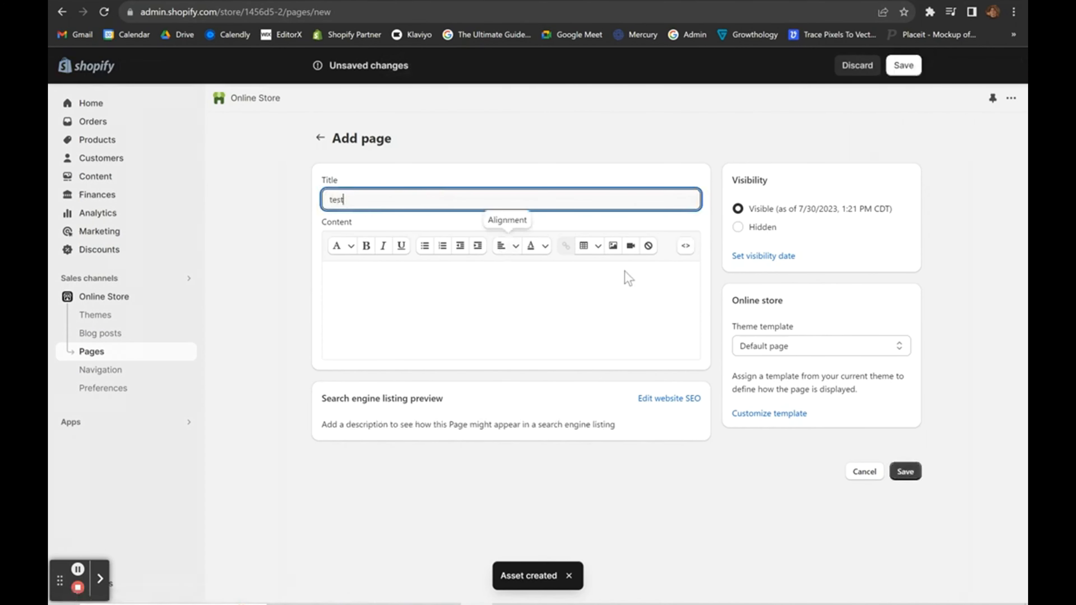
{"action": "left_click", "coordinate": [821, 349]}
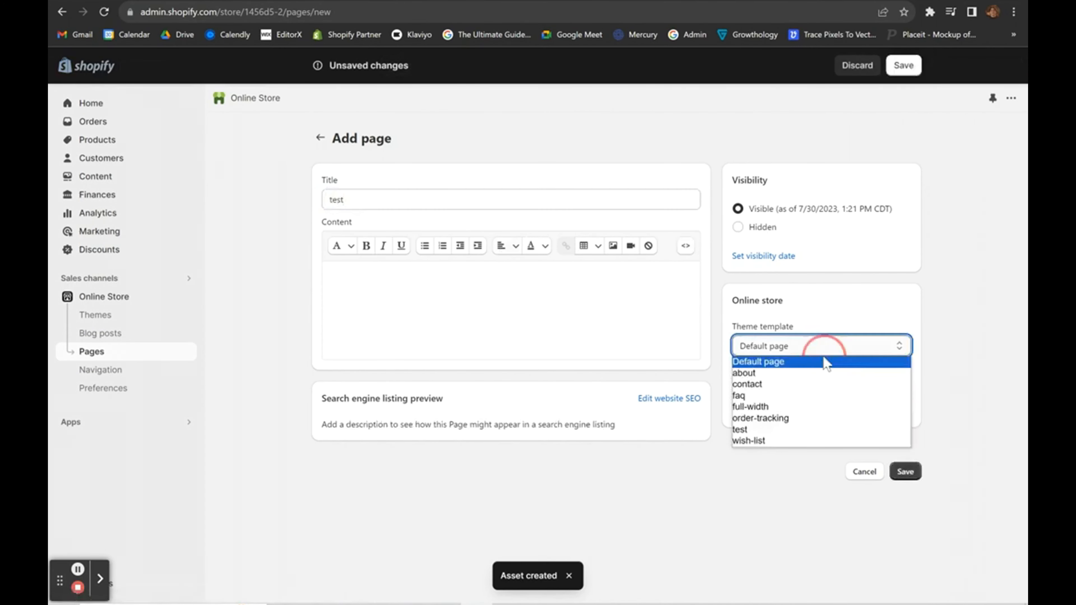
{"action": "left_click", "coordinate": [764, 430]}
{"action": "left_click", "coordinate": [902, 471]}
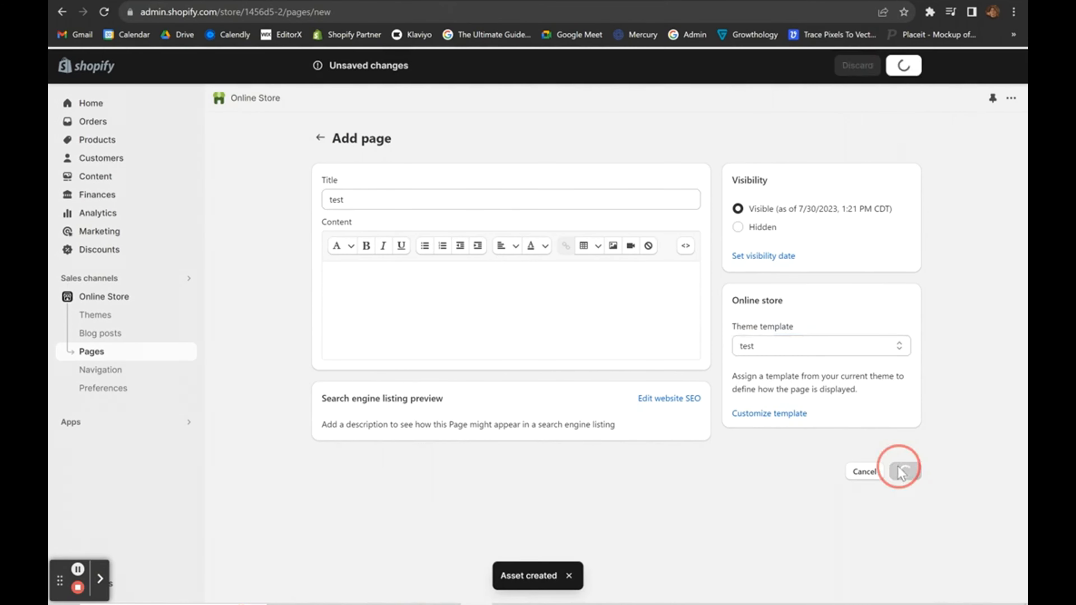
{"action": "left_click", "coordinate": [104, 297]}
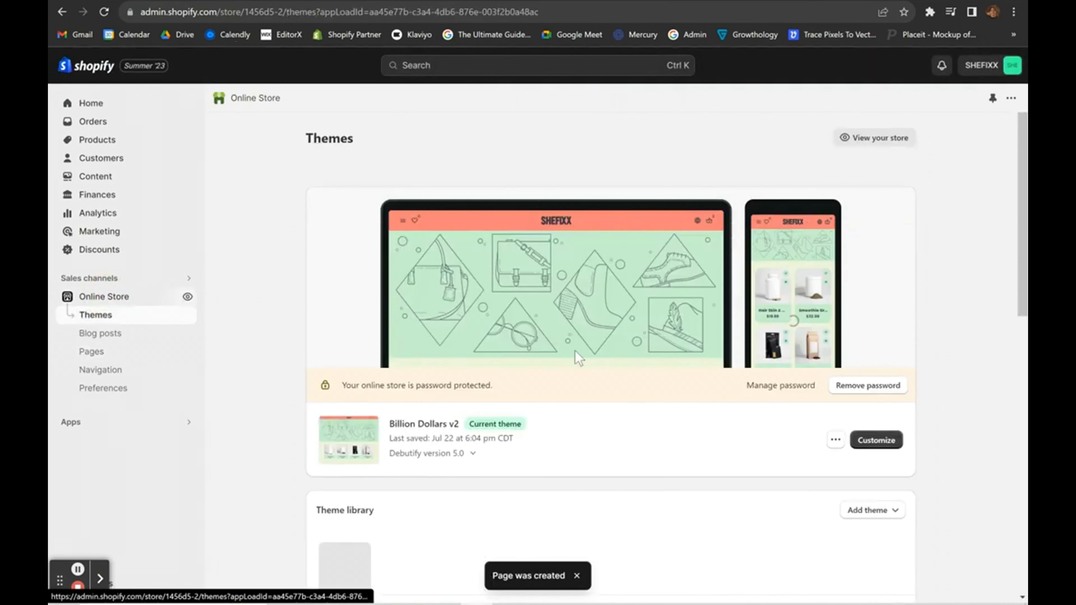
{"action": "left_click", "coordinate": [875, 456]}
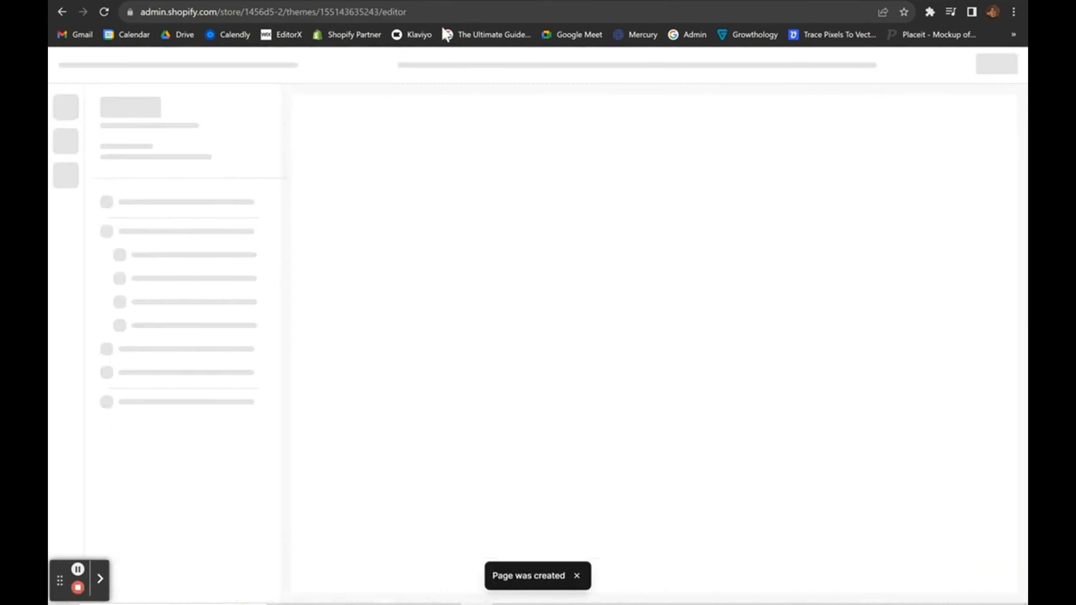
Preview the test page template in the theme editor, then exit the editor.
{"action": "left_click", "coordinate": [516, 78]}
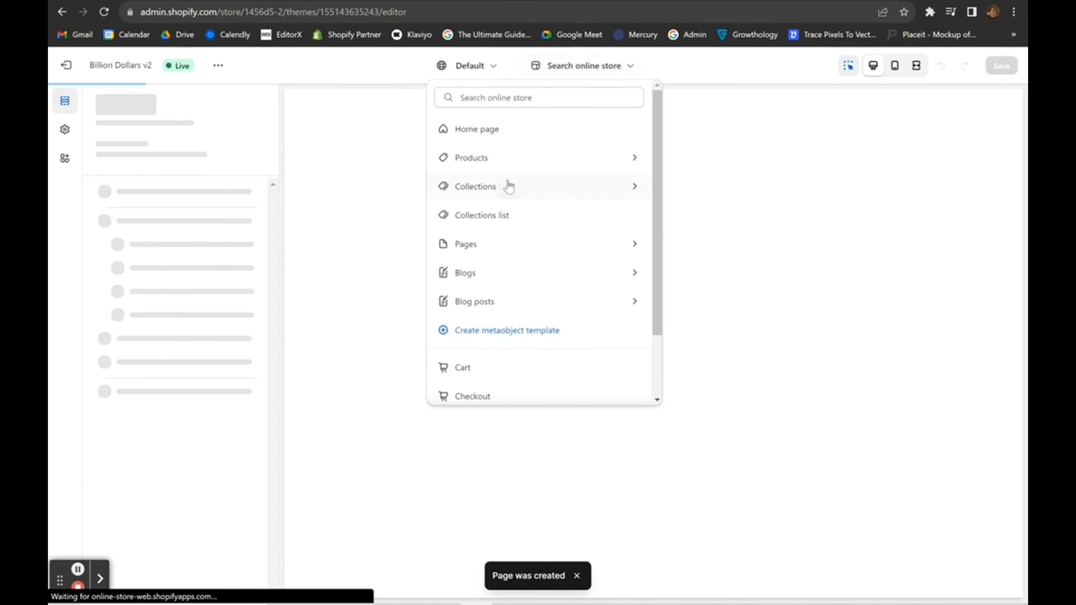
{"action": "left_click", "coordinate": [481, 246]}
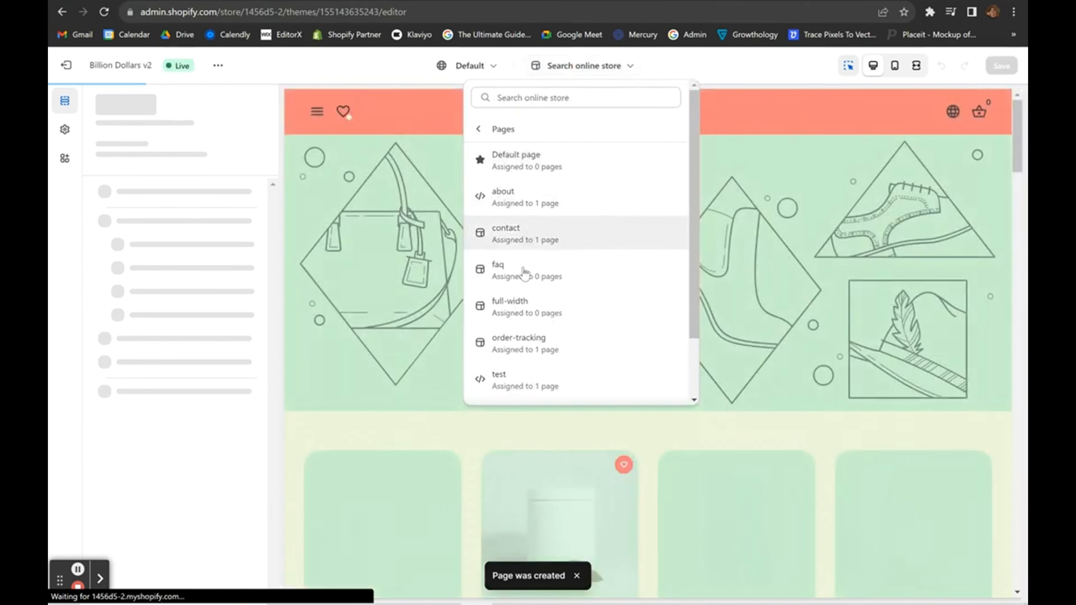
{"action": "scroll", "coordinate": [527, 324], "scroll_direction": "down", "scroll_amount": 2}
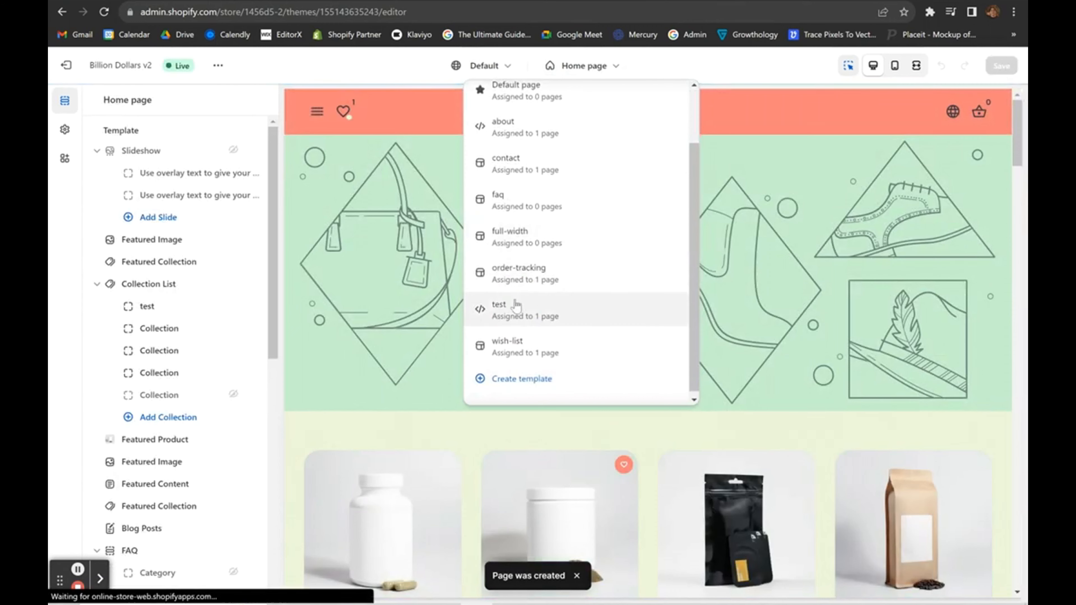
{"action": "left_click", "coordinate": [517, 309]}
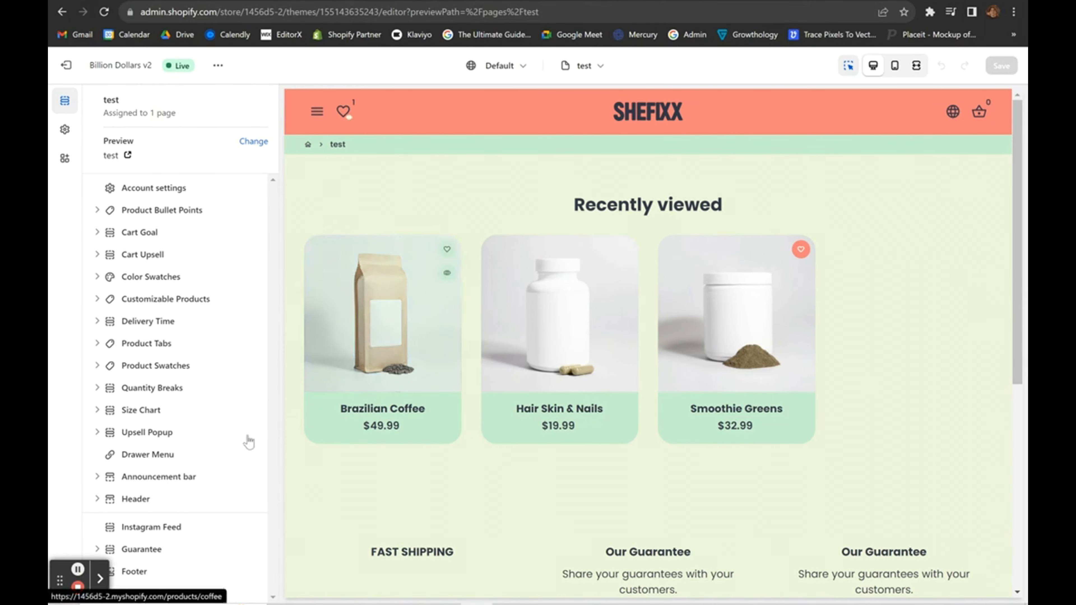
{"action": "left_click", "coordinate": [64, 67]}
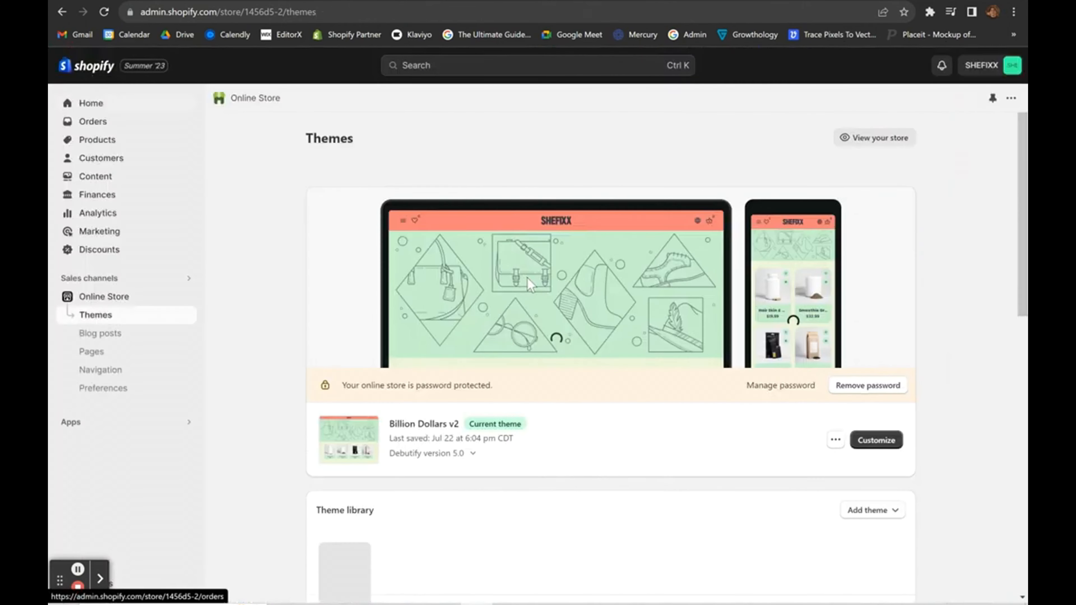
Open the code editor for the current theme.
{"action": "scroll", "coordinate": [527, 278], "scroll_direction": "down", "scroll_amount": 2}
{"action": "left_click", "coordinate": [835, 388]}
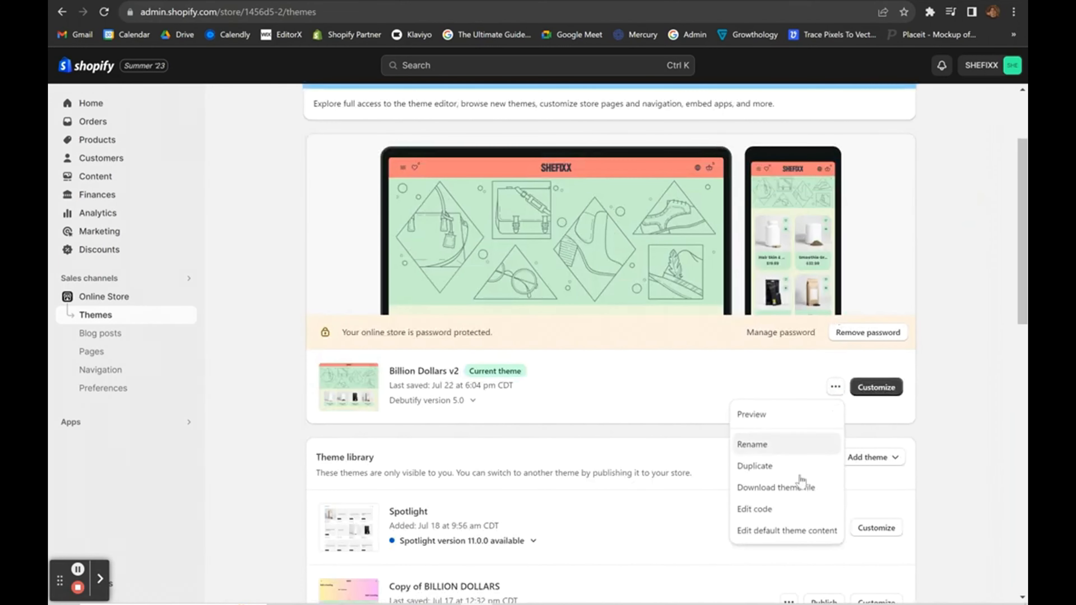
{"action": "left_click", "coordinate": [750, 508]}
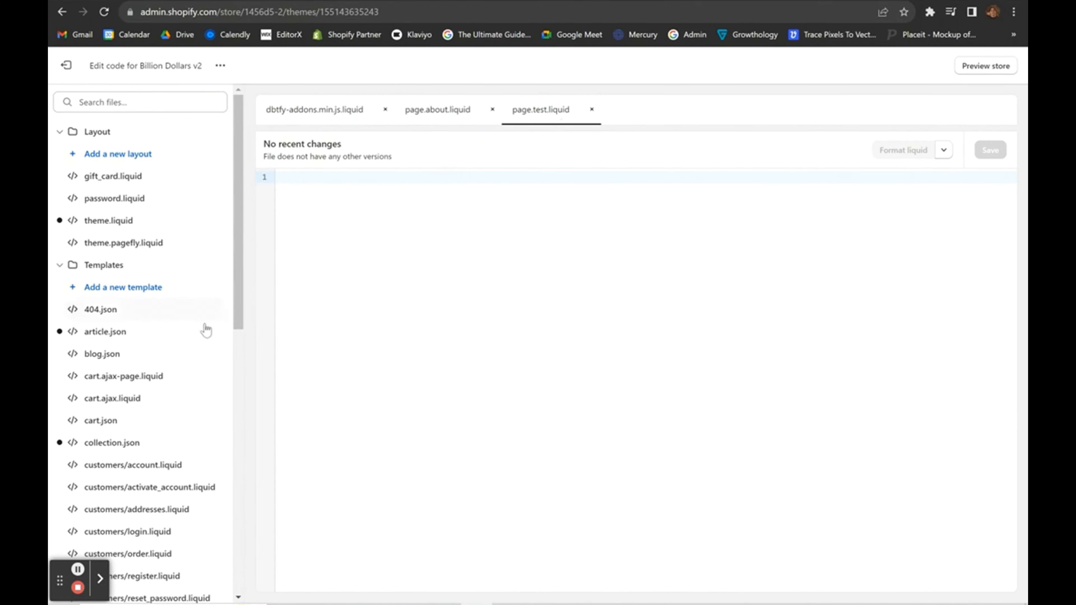
Browse the Sections folder, then bring up page.about.liquid.
{"action": "scroll", "coordinate": [207, 329], "scroll_direction": "down", "scroll_amount": 1}
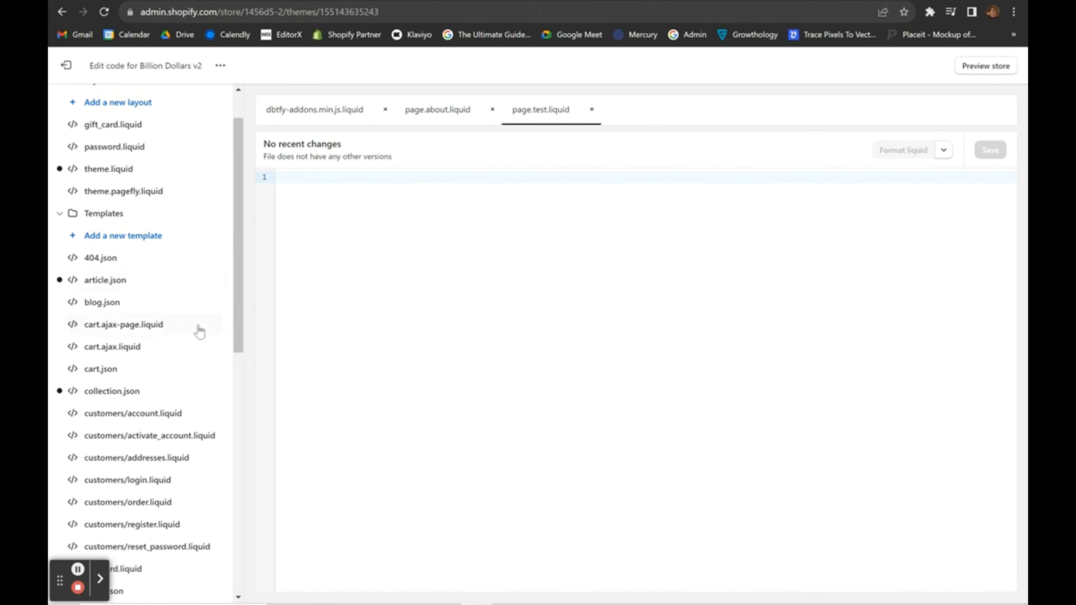
{"action": "scroll", "coordinate": [152, 380], "scroll_direction": "down", "scroll_amount": 10}
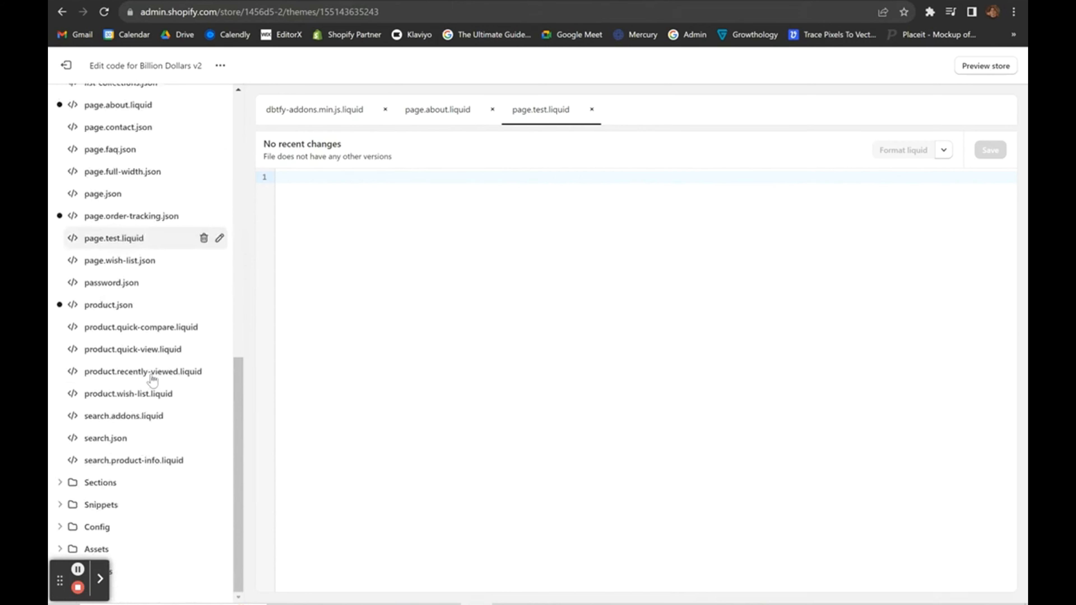
{"action": "left_click", "coordinate": [105, 481]}
{"action": "scroll", "coordinate": [71, 278], "scroll_direction": "down", "scroll_amount": 5}
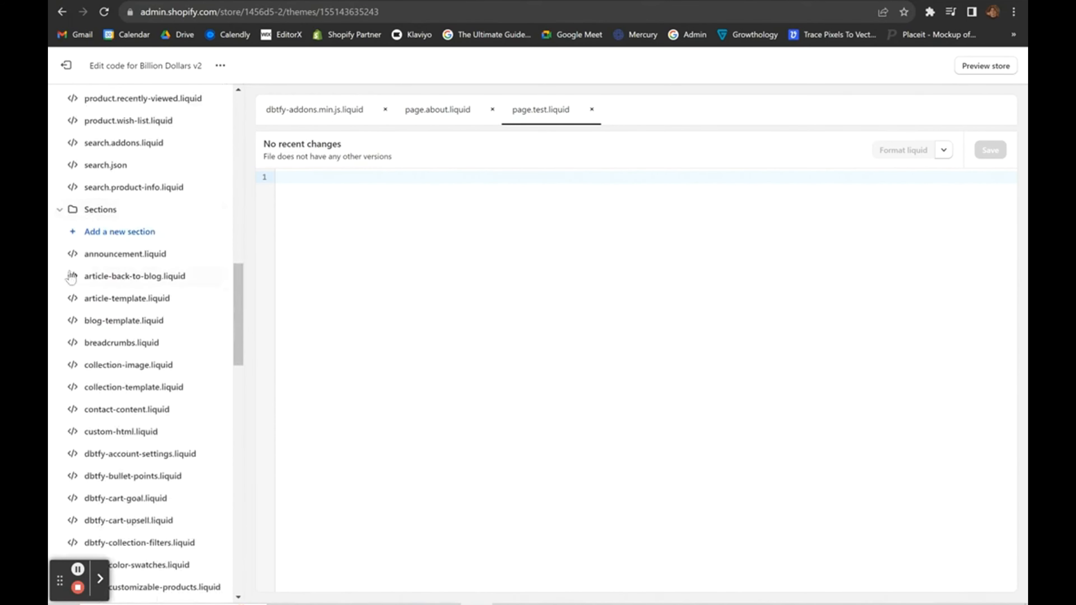
{"action": "scroll", "coordinate": [98, 321], "scroll_direction": "down", "scroll_amount": 14}
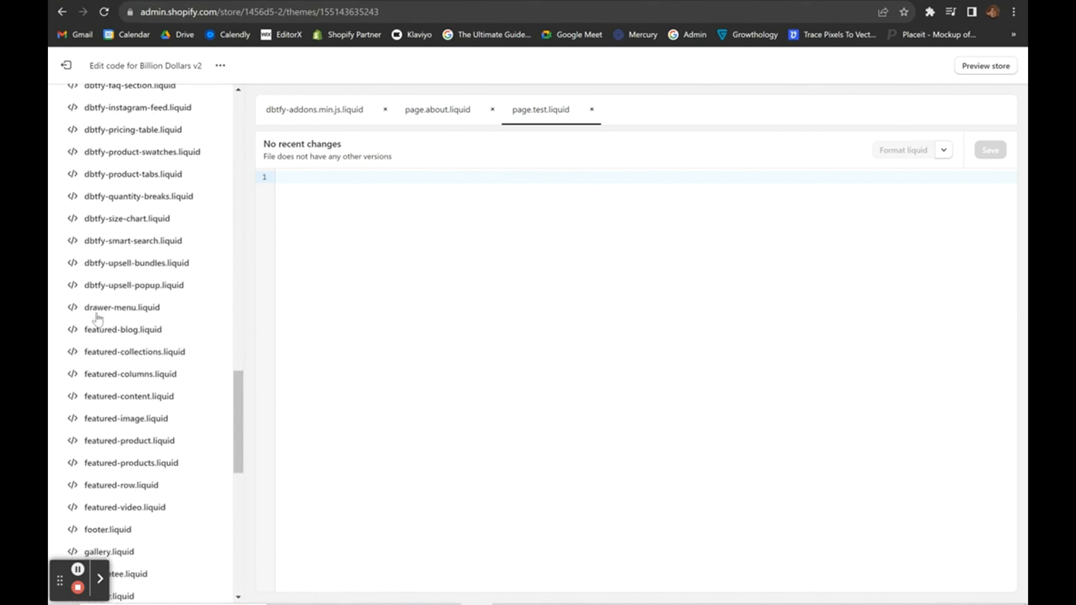
{"action": "scroll", "coordinate": [98, 321], "scroll_direction": "down", "scroll_amount": 6}
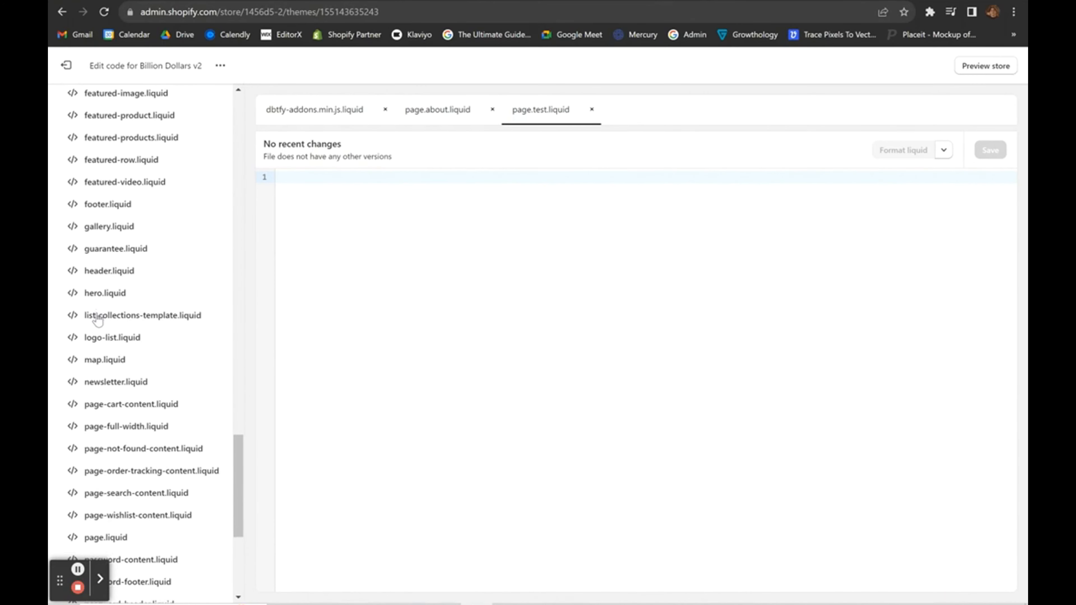
{"action": "scroll", "coordinate": [97, 321], "scroll_direction": "down", "scroll_amount": 10}
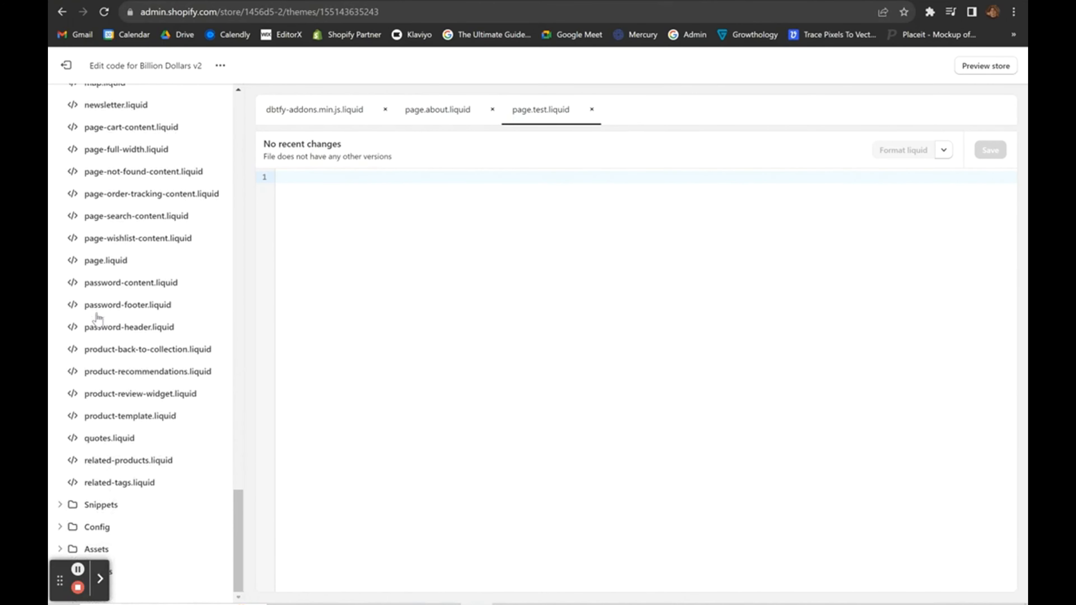
{"action": "scroll", "coordinate": [98, 321], "scroll_direction": "up", "scroll_amount": 20}
{"action": "scroll", "coordinate": [98, 321], "scroll_direction": "up", "scroll_amount": 20}
{"action": "scroll", "coordinate": [97, 317], "scroll_direction": "down", "scroll_amount": 3}
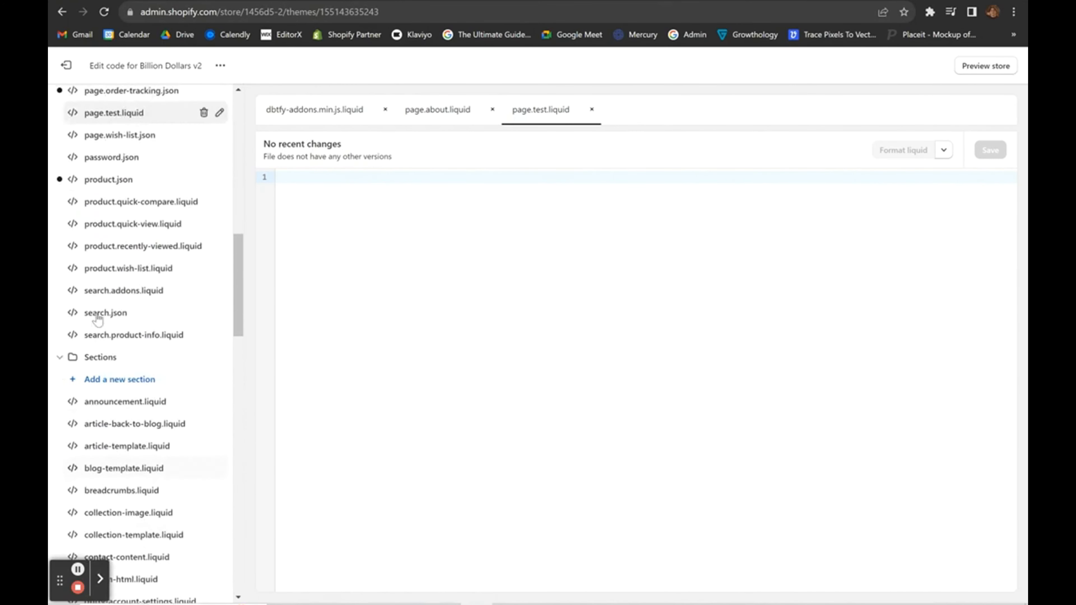
{"action": "left_click", "coordinate": [410, 117]}
Select the featured-image section tag on line 1 of page.about.liquid.
{"action": "left_click", "coordinate": [426, 177]}
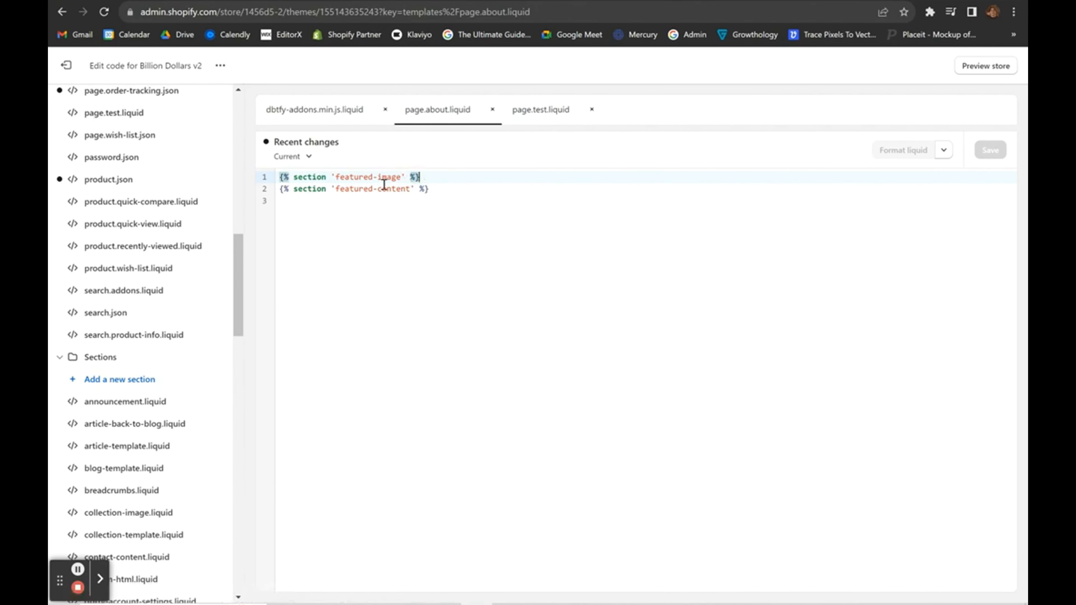
{"action": "scroll", "coordinate": [325, 204], "scroll_direction": "up", "scroll_amount": 3}
{"action": "scroll", "coordinate": [324, 204], "scroll_direction": "up", "scroll_amount": 3}
{"action": "left_click", "coordinate": [337, 248]}
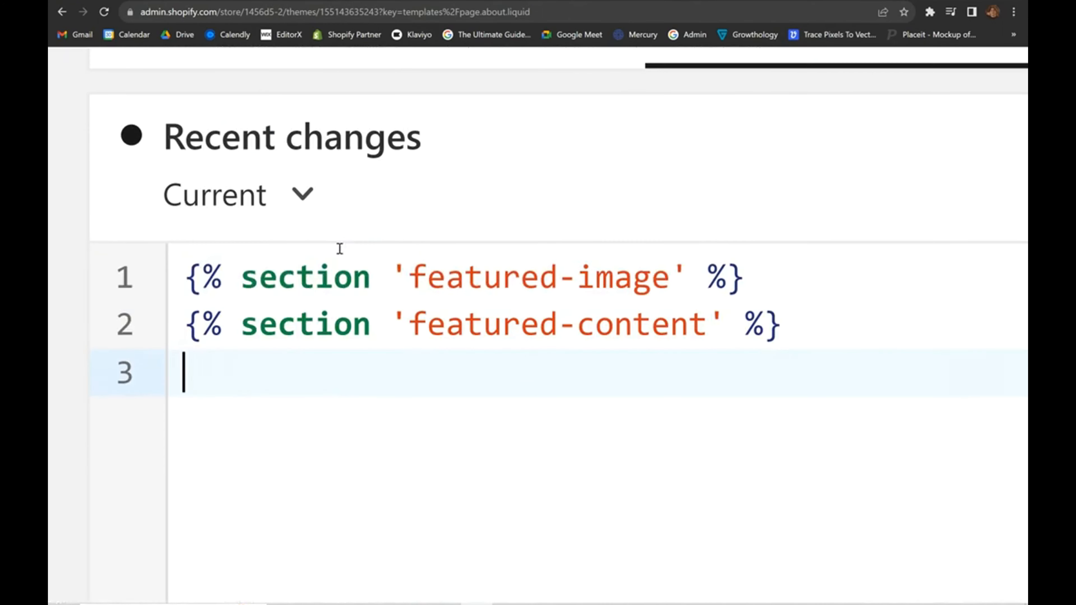
{"action": "left_click_drag", "start_coordinate": [187, 278], "coordinate": [768, 268]}
{"action": "left_click", "coordinate": [768, 268]}
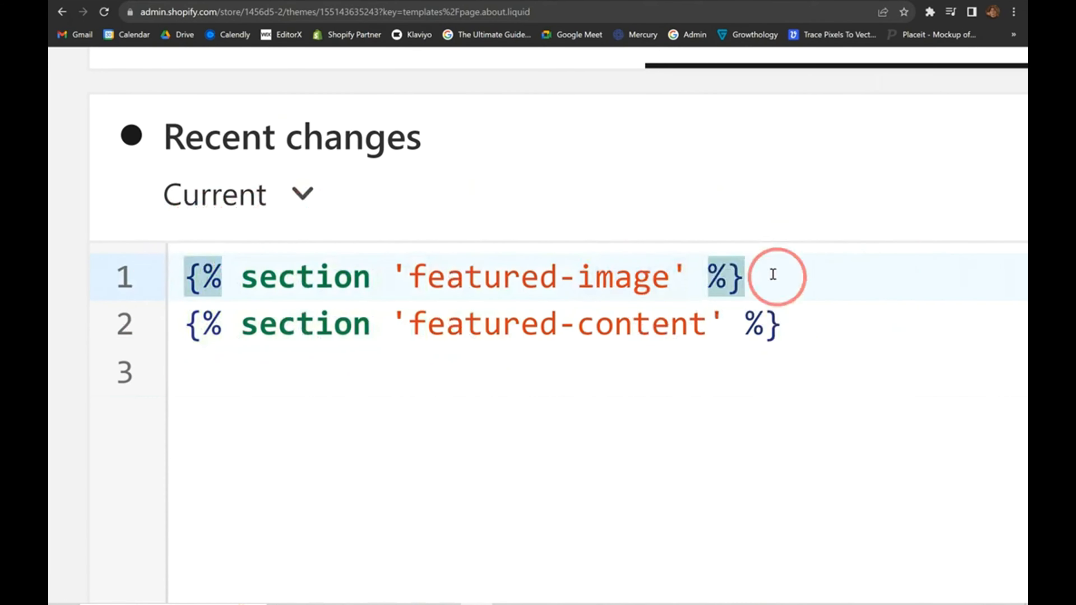
{"action": "left_click", "coordinate": [660, 480]}
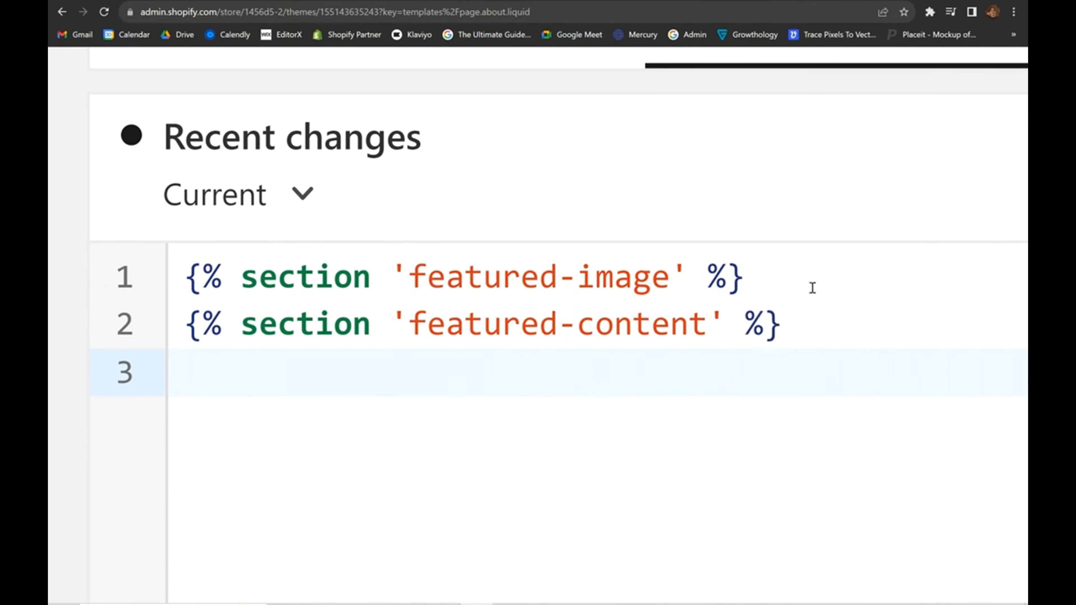
{"action": "left_click_drag", "start_coordinate": [409, 277], "coordinate": [674, 284]}
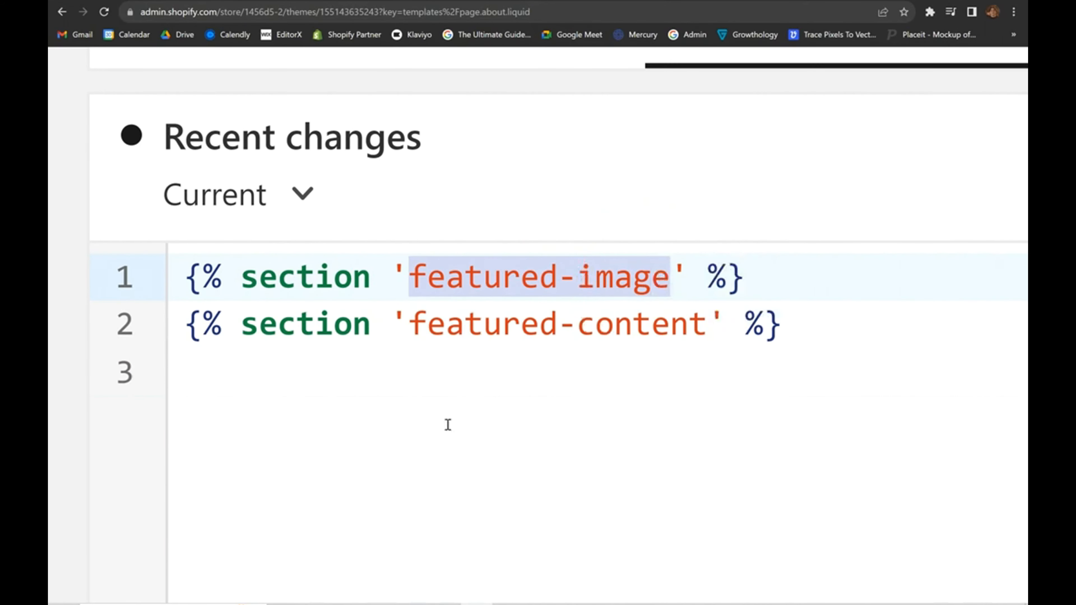
{"action": "left_click", "coordinate": [411, 455]}
{"action": "left_click_drag", "start_coordinate": [409, 278], "coordinate": [668, 286]}
Select both about-template section tags, then return to page.test.liquid.
{"action": "scroll", "coordinate": [139, 417], "scroll_direction": "down", "scroll_amount": 3}
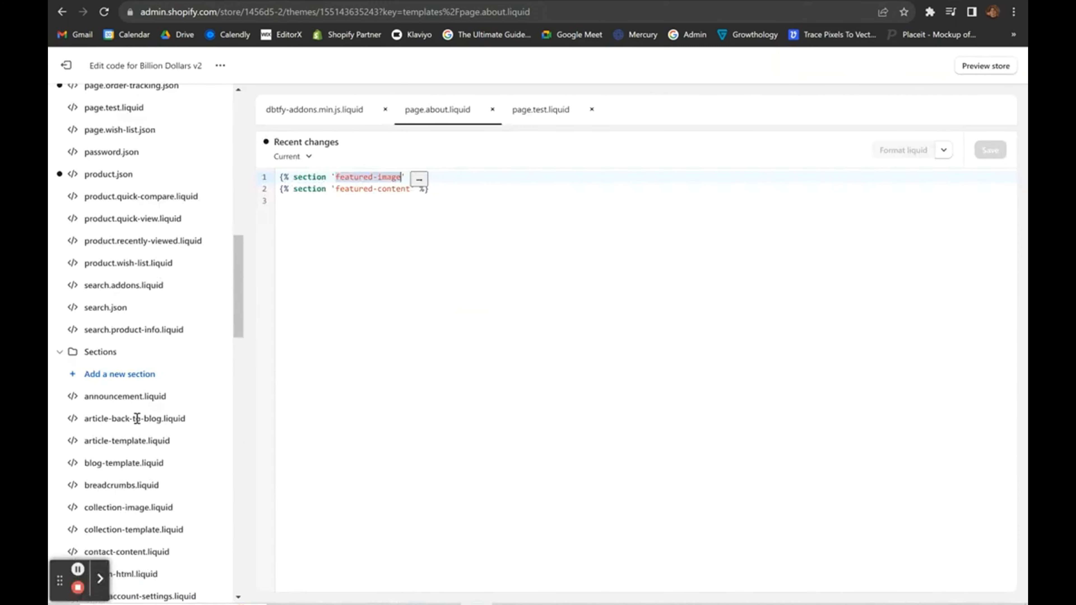
{"action": "scroll", "coordinate": [103, 420], "scroll_direction": "down", "scroll_amount": 6}
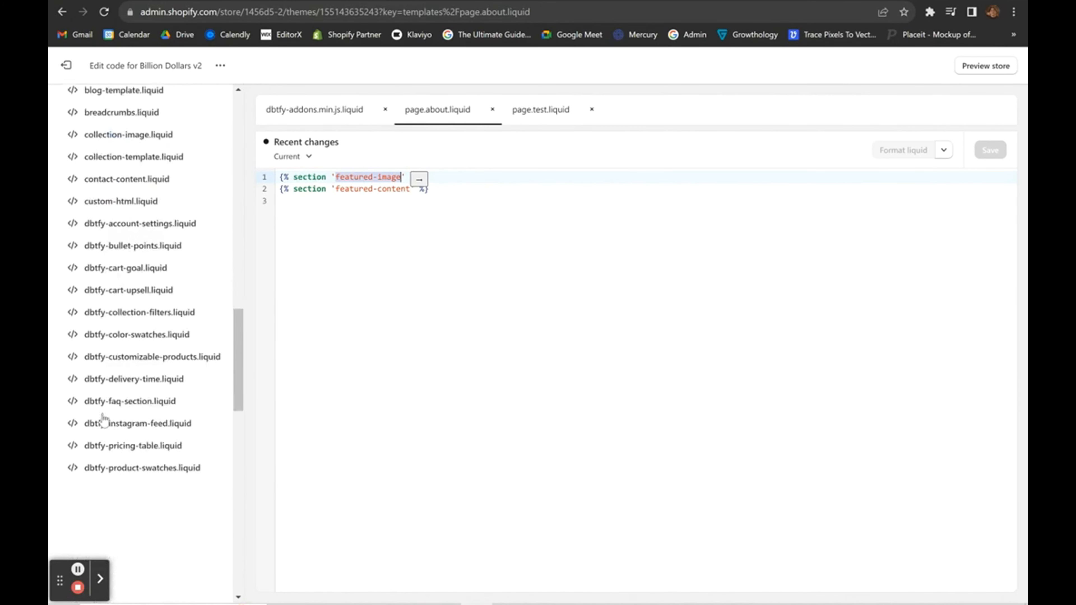
{"action": "scroll", "coordinate": [101, 420], "scroll_direction": "down", "scroll_amount": 8}
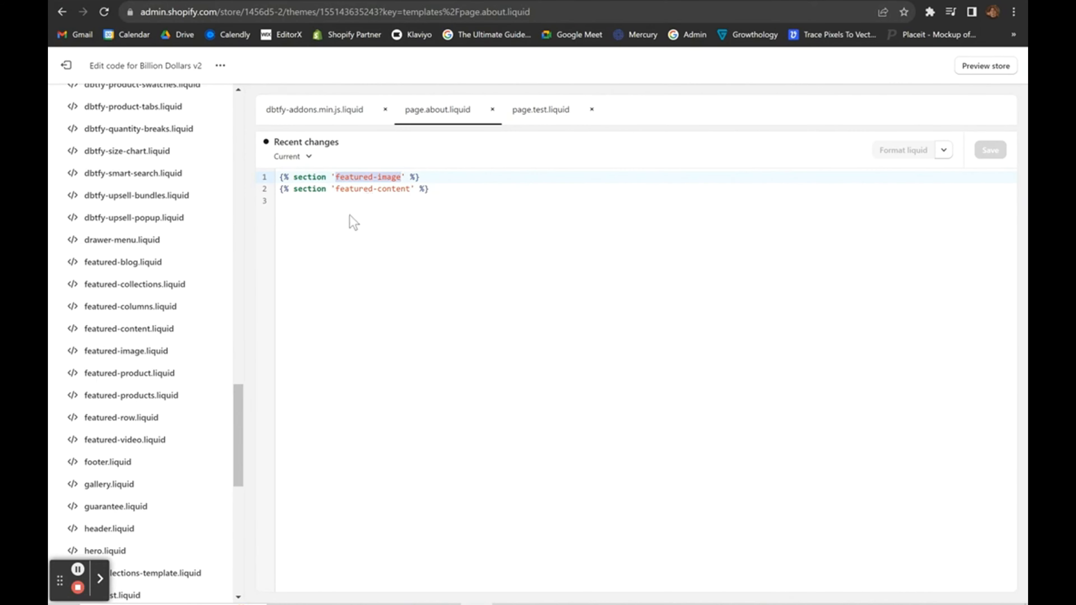
{"action": "key", "text": "ctrl+a"}
{"action": "key", "text": "ctrl+c"}
{"action": "left_click", "coordinate": [390, 233]}
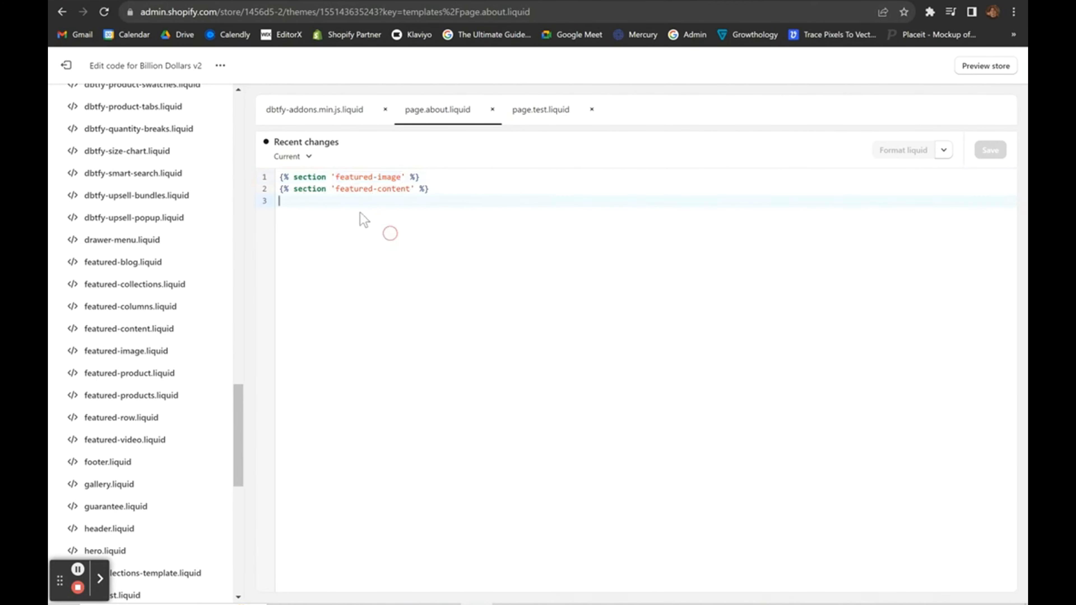
{"action": "left_click", "coordinate": [523, 119]}
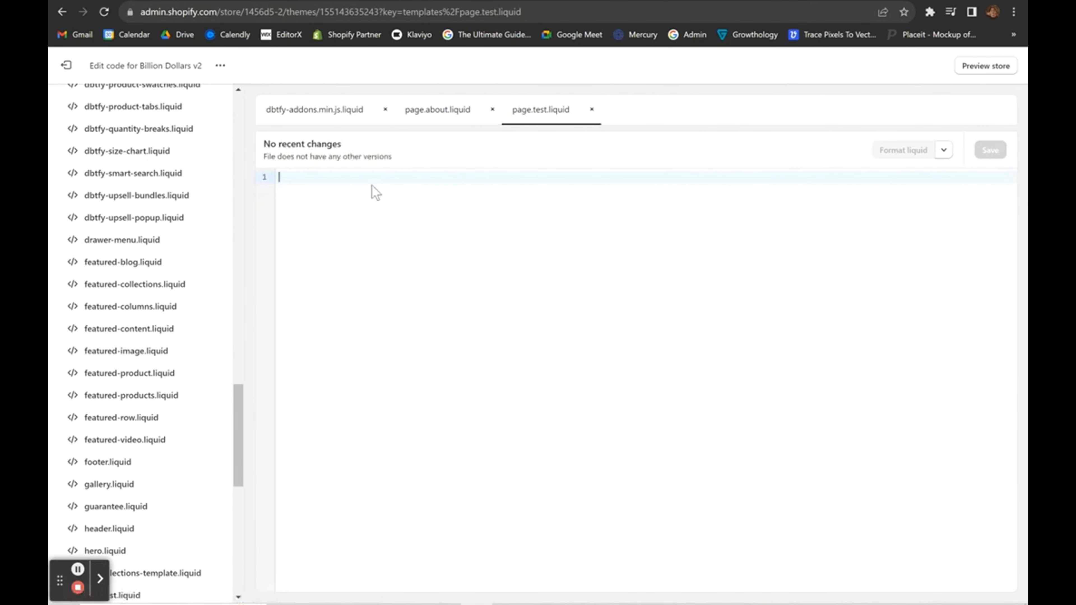
Paste the featured-image and featured-content section tags into page.test.liquid and save it.
{"action": "key", "text": "ctrl+v"}
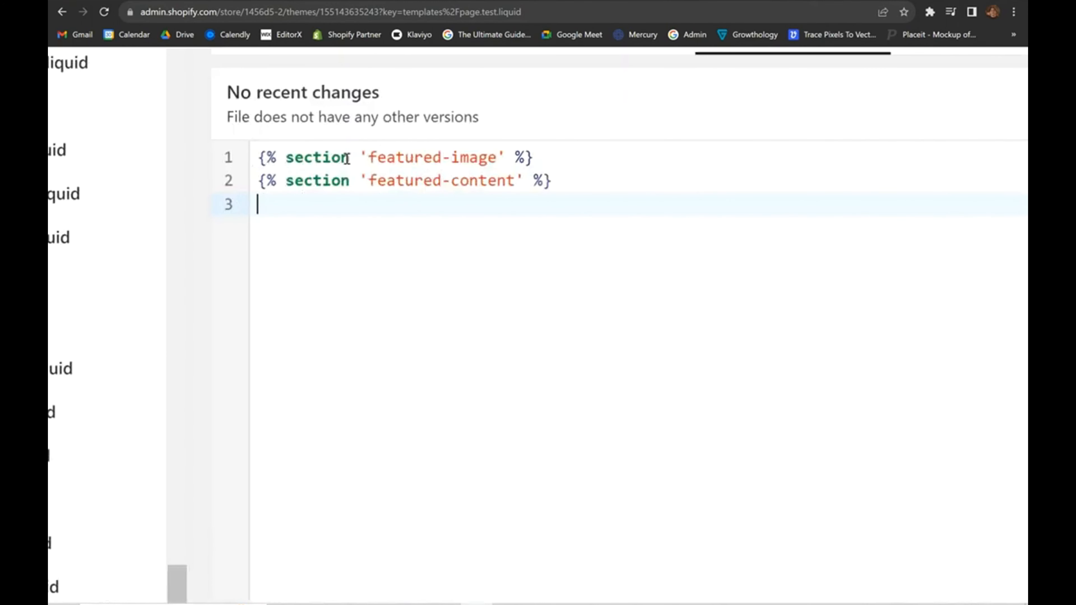
{"action": "mouse_move", "coordinate": [375, 154]}
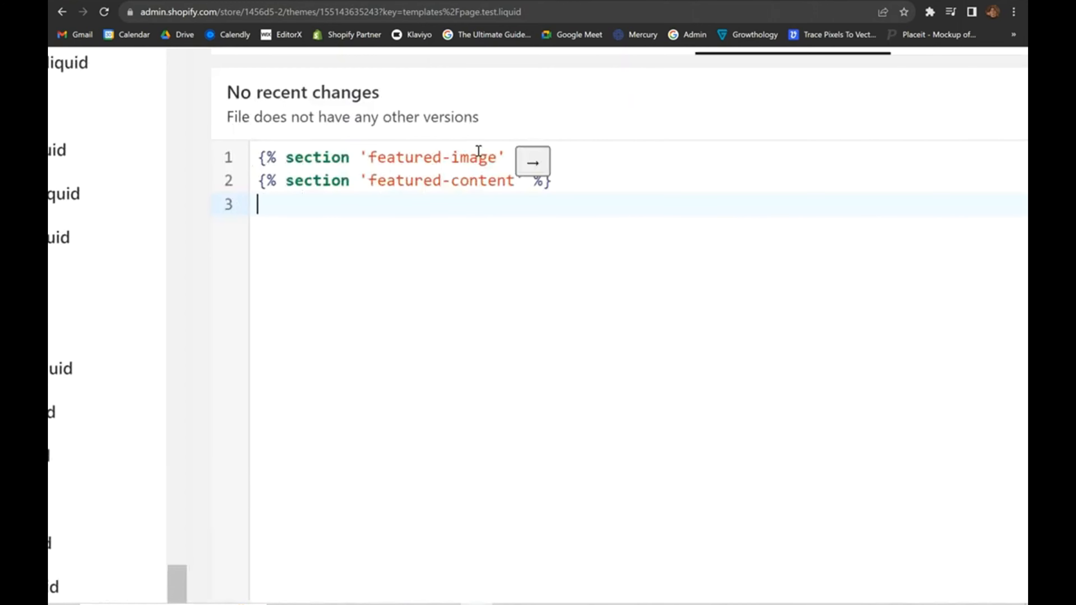
{"action": "left_click_drag", "start_coordinate": [496, 154], "coordinate": [367, 156]}
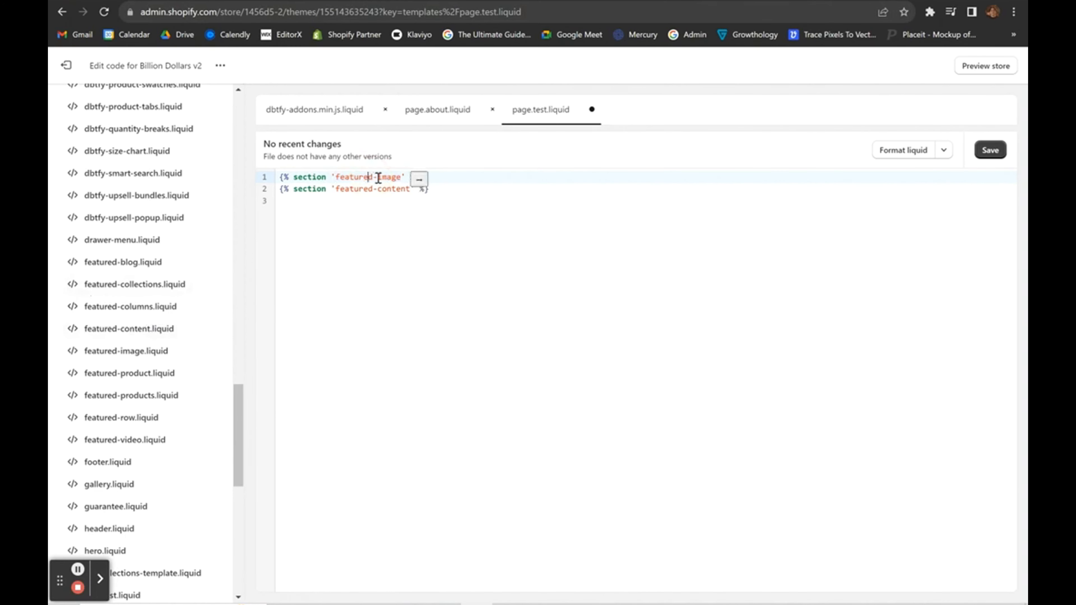
{"action": "left_click", "coordinate": [410, 241]}
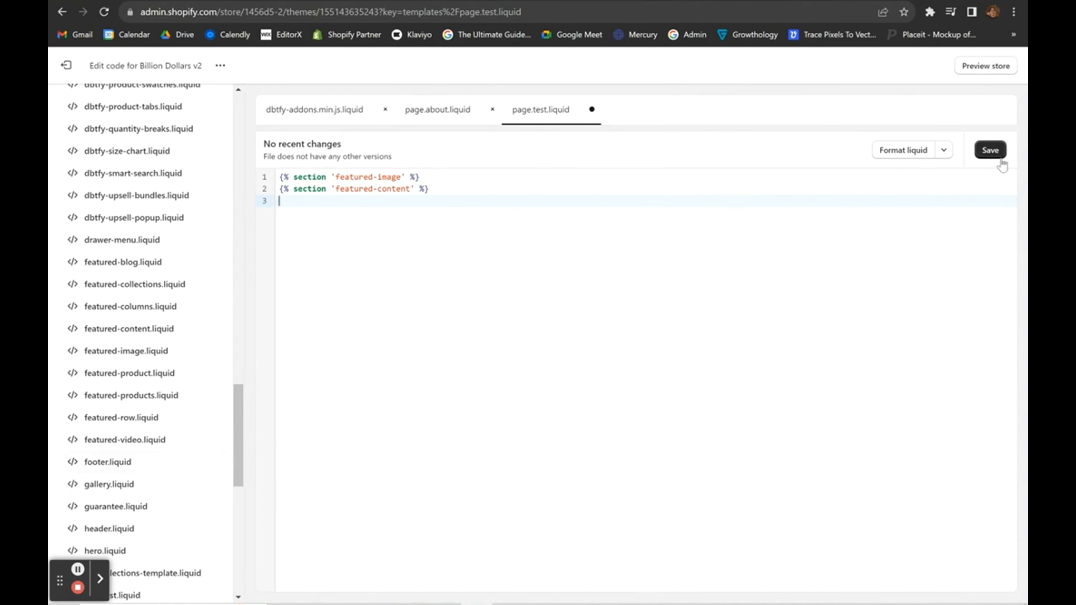
{"action": "left_click", "coordinate": [991, 152]}
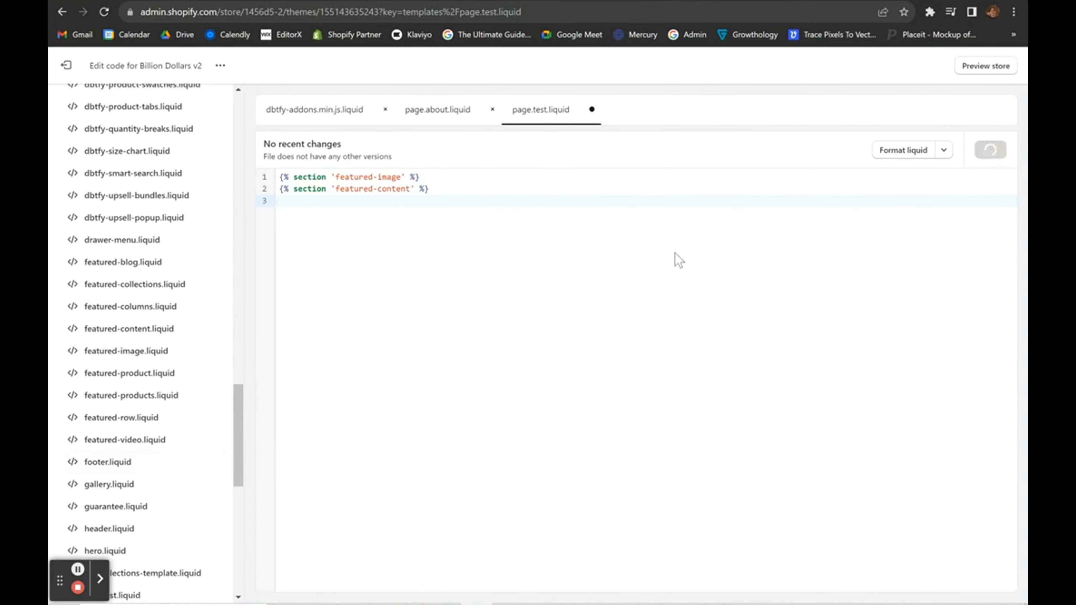
Preview the test page in the current theme's customizer.
{"action": "left_click", "coordinate": [66, 65]}
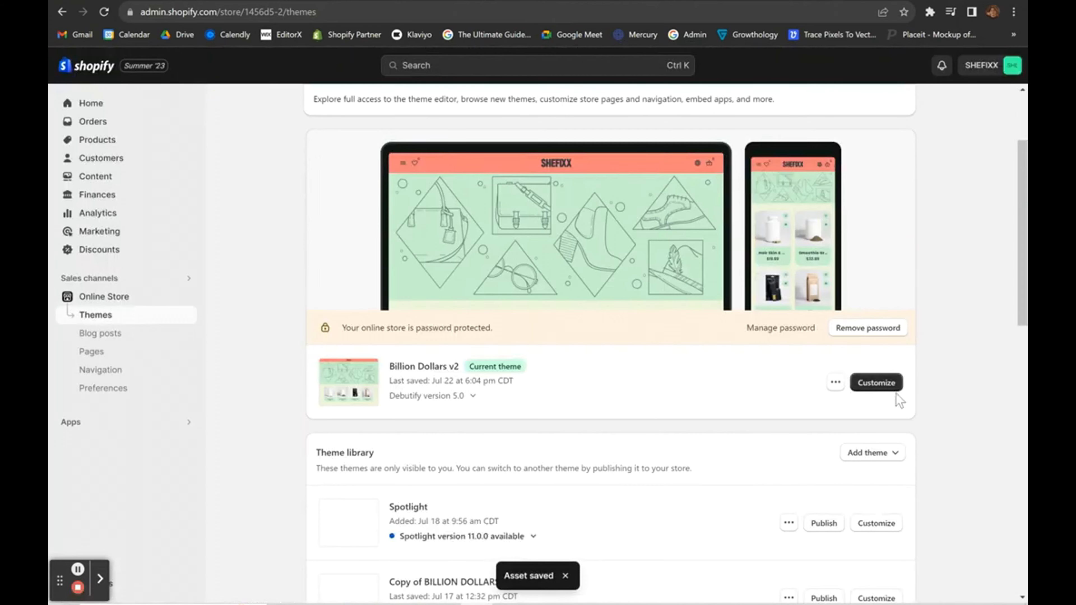
{"action": "left_click", "coordinate": [890, 385]}
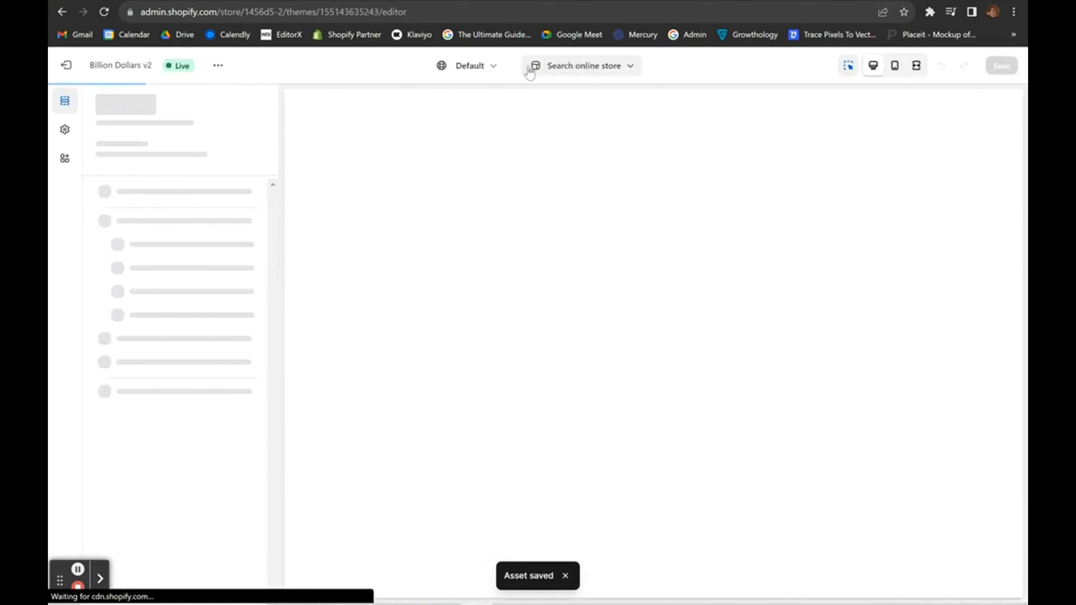
{"action": "left_click", "coordinate": [550, 66]}
{"action": "left_click", "coordinate": [526, 250]}
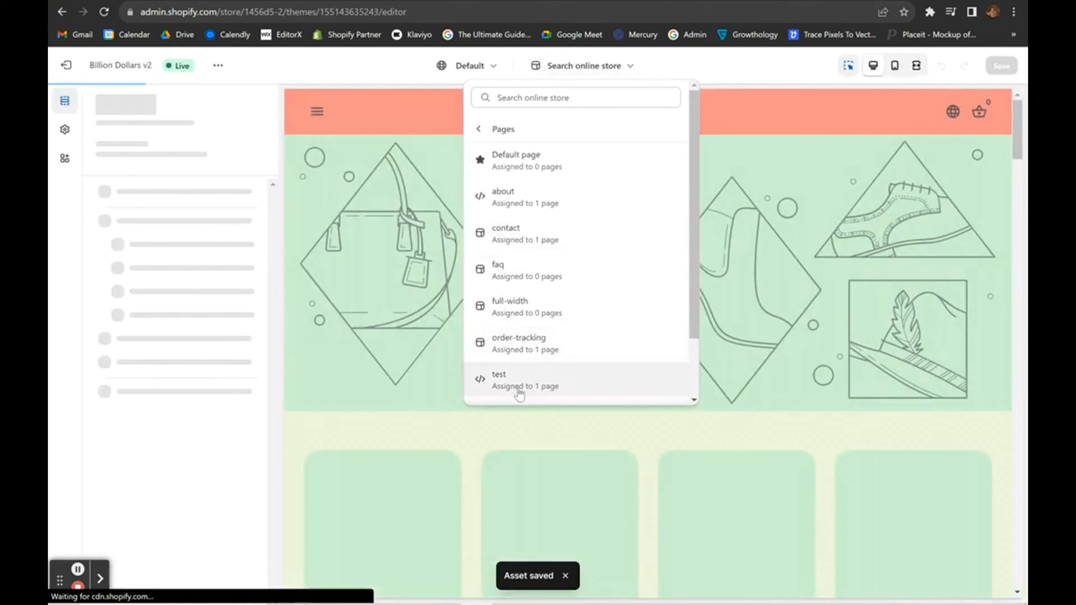
{"action": "left_click", "coordinate": [515, 380]}
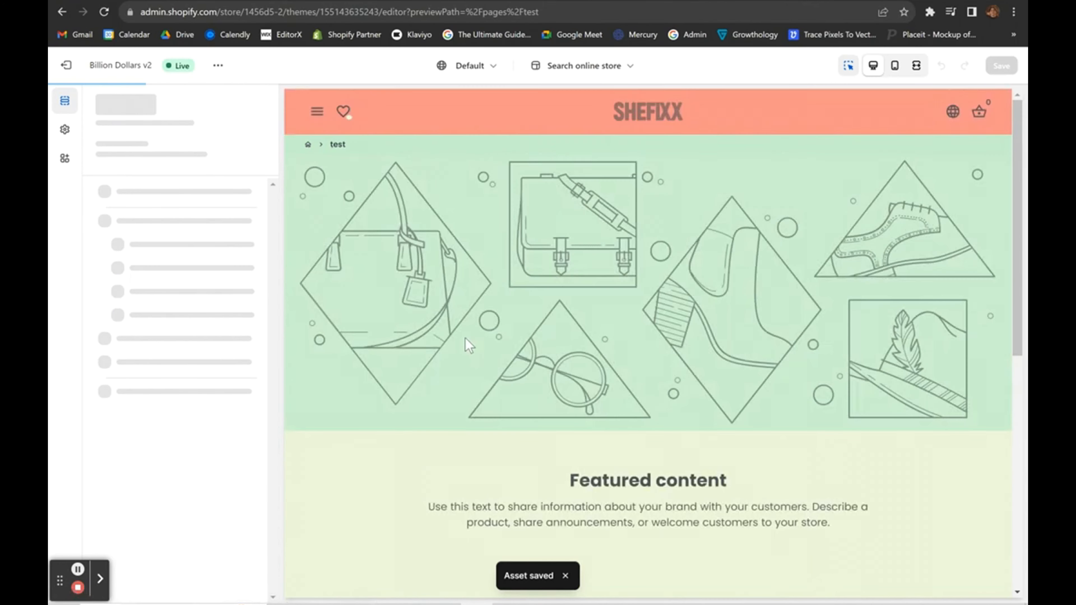
Inspect the Featured Image and Featured Content section settings.
{"action": "scroll", "coordinate": [413, 255], "scroll_direction": "down", "scroll_amount": 1}
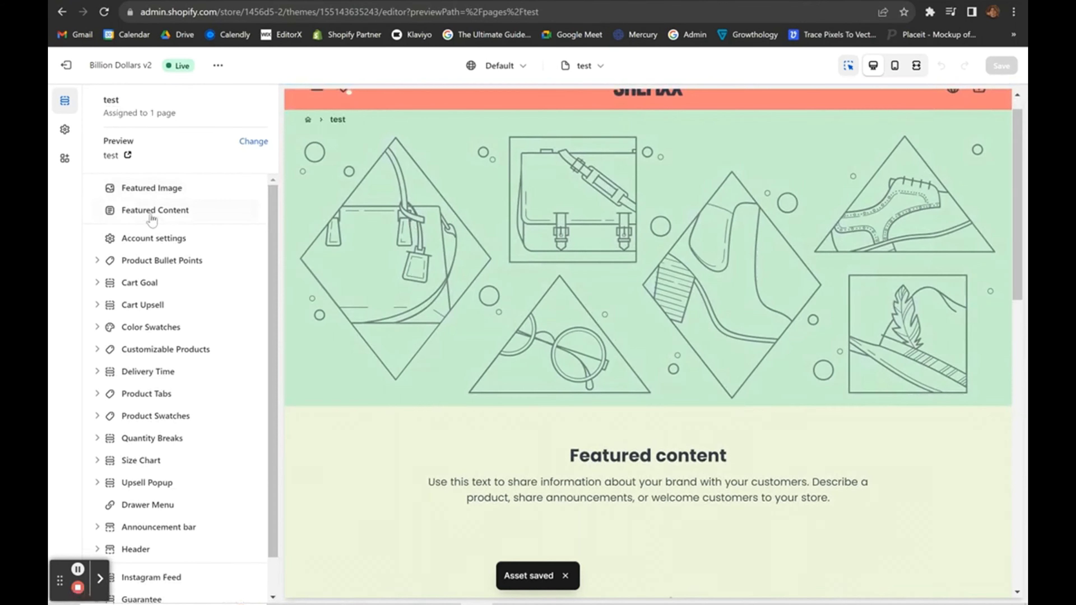
{"action": "left_click", "coordinate": [152, 190]}
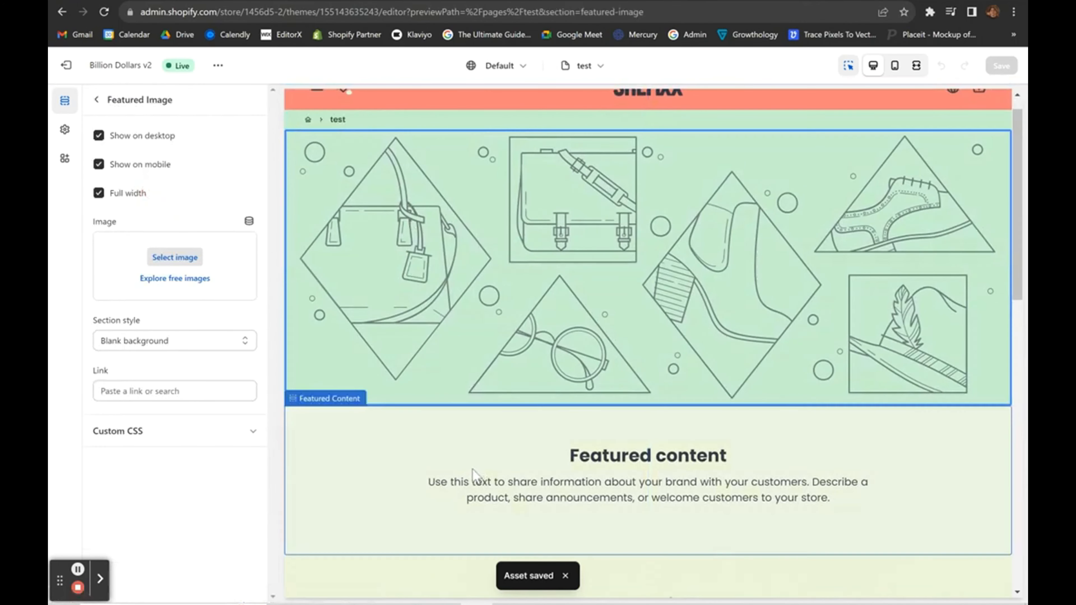
{"action": "scroll", "coordinate": [397, 331], "scroll_direction": "down", "scroll_amount": 3}
{"action": "left_click", "coordinate": [395, 327]}
{"action": "scroll", "coordinate": [395, 327], "scroll_direction": "up", "scroll_amount": 3}
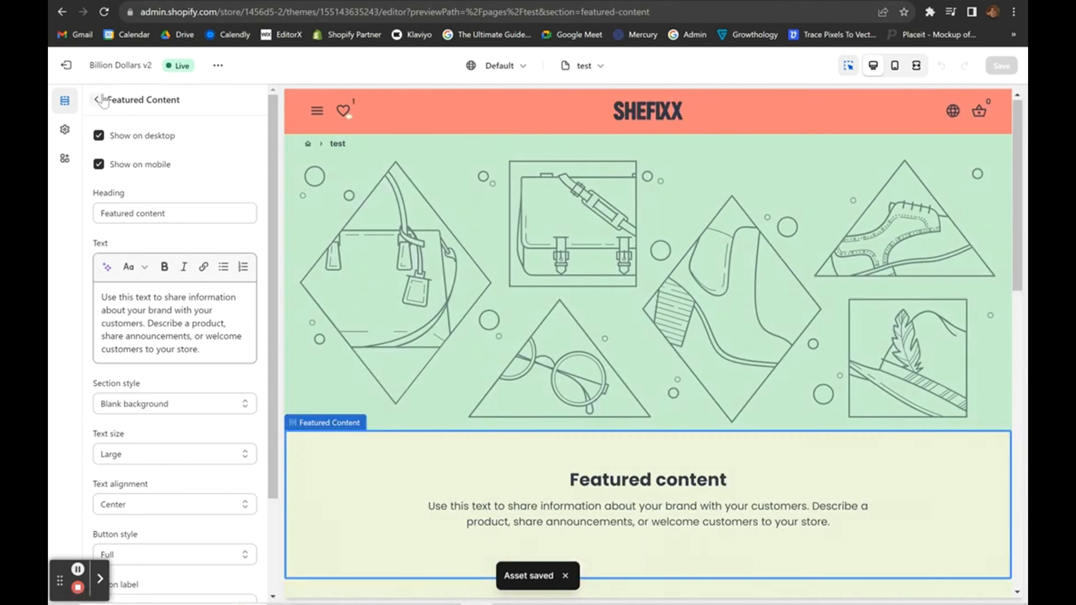
{"action": "left_click", "coordinate": [97, 100]}
{"action": "scroll", "coordinate": [479, 349], "scroll_direction": "down", "scroll_amount": 1}
{"action": "scroll", "coordinate": [478, 349], "scroll_direction": "up", "scroll_amount": 1}
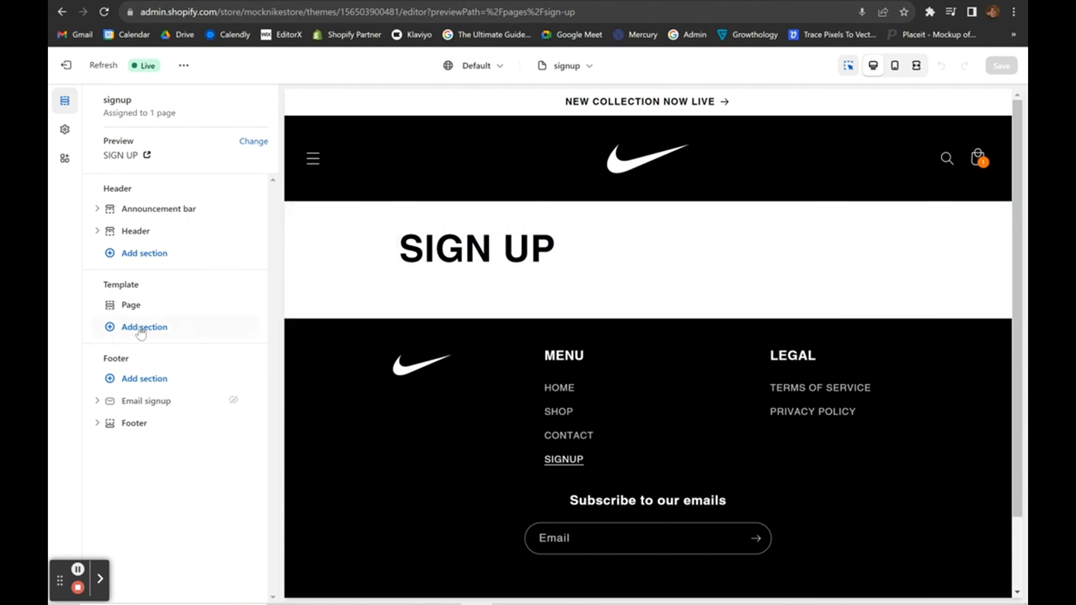
Start adding a section, then preview the Dawn theme's footer and return to Themes.
{"action": "left_click", "coordinate": [140, 333]}
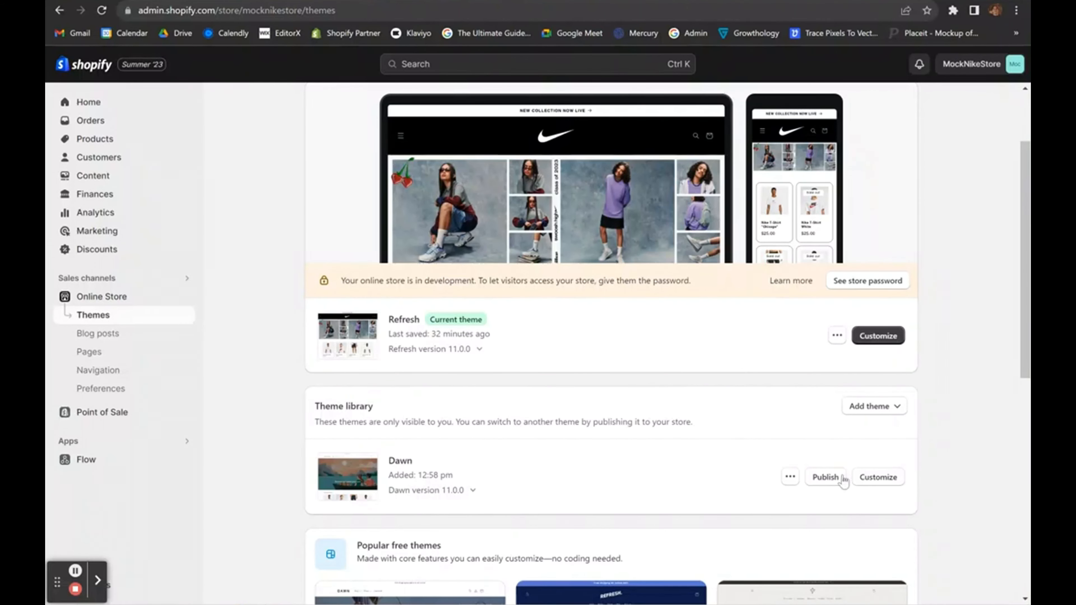
{"action": "left_click", "coordinate": [874, 477]}
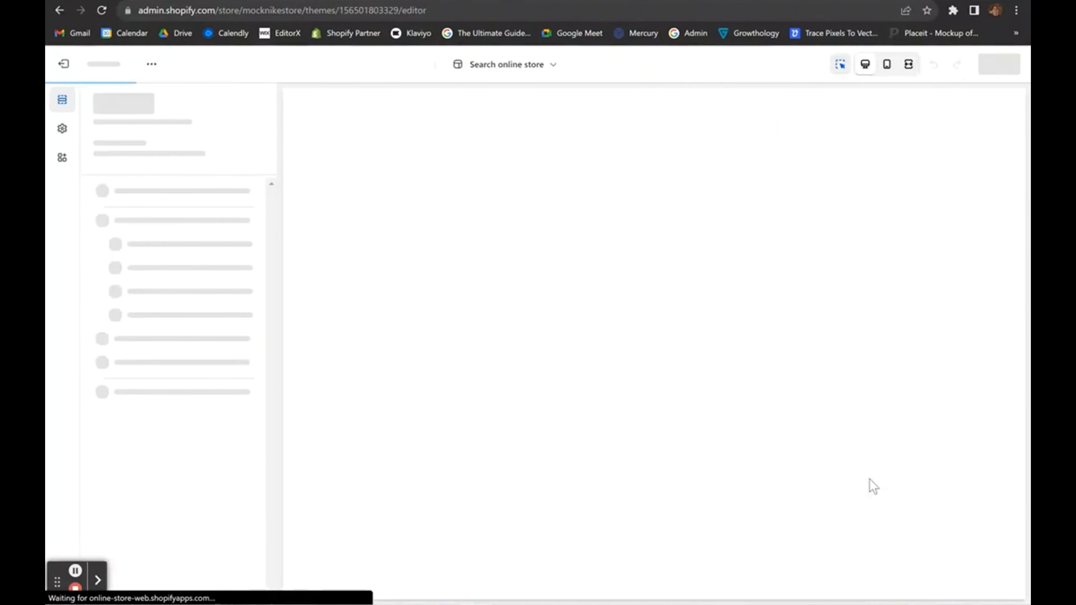
{"action": "scroll", "coordinate": [605, 303], "scroll_direction": "down", "scroll_amount": 10}
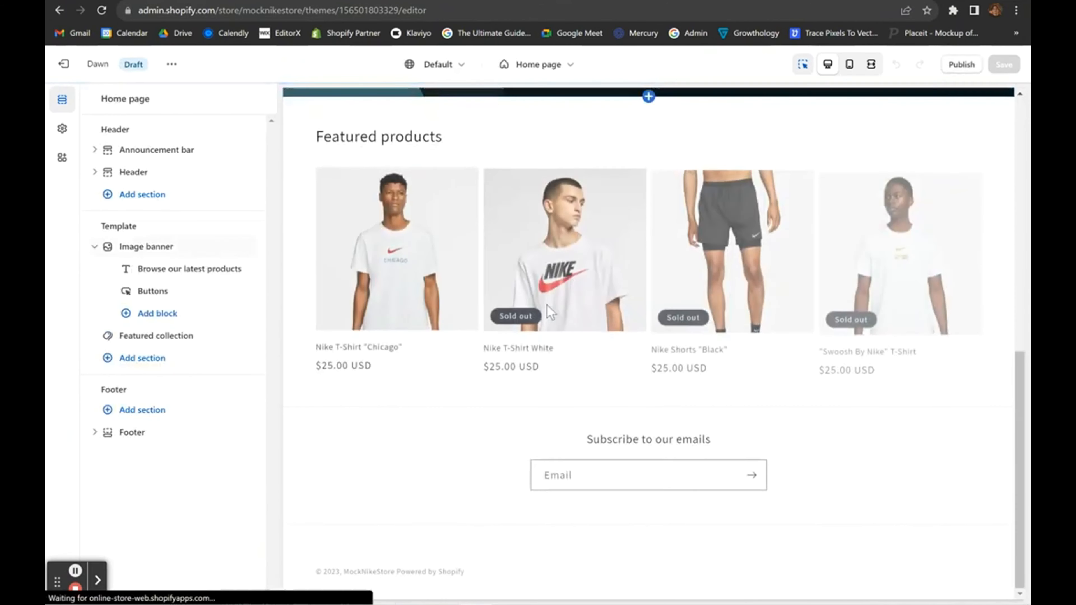
{"action": "scroll", "coordinate": [356, 507], "scroll_direction": "up", "scroll_amount": 5}
{"action": "scroll", "coordinate": [356, 505], "scroll_direction": "down", "scroll_amount": 2}
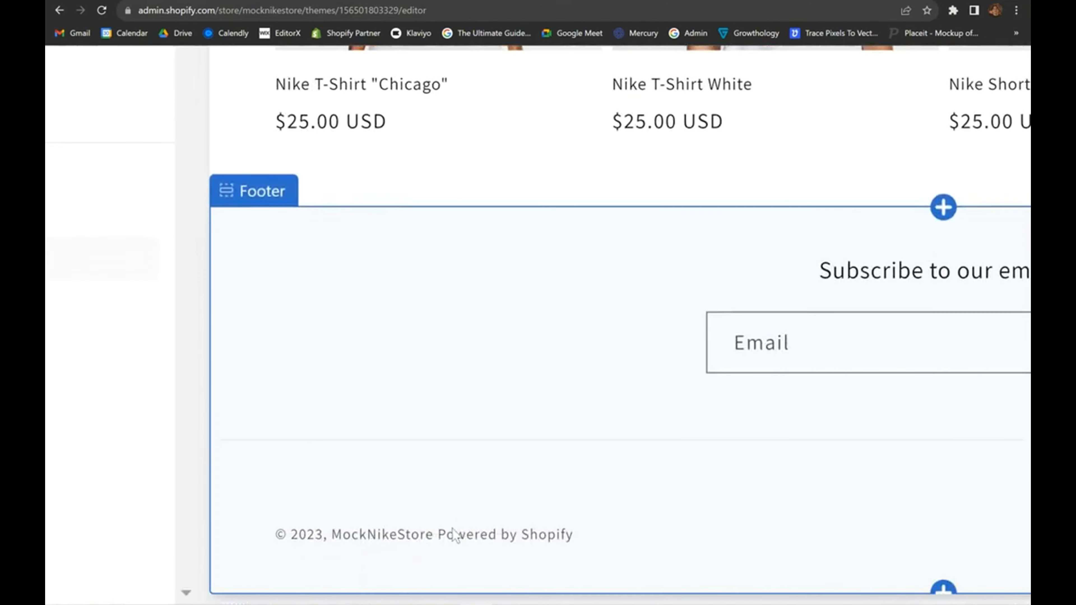
{"action": "scroll", "coordinate": [537, 529], "scroll_direction": "down", "scroll_amount": 5}
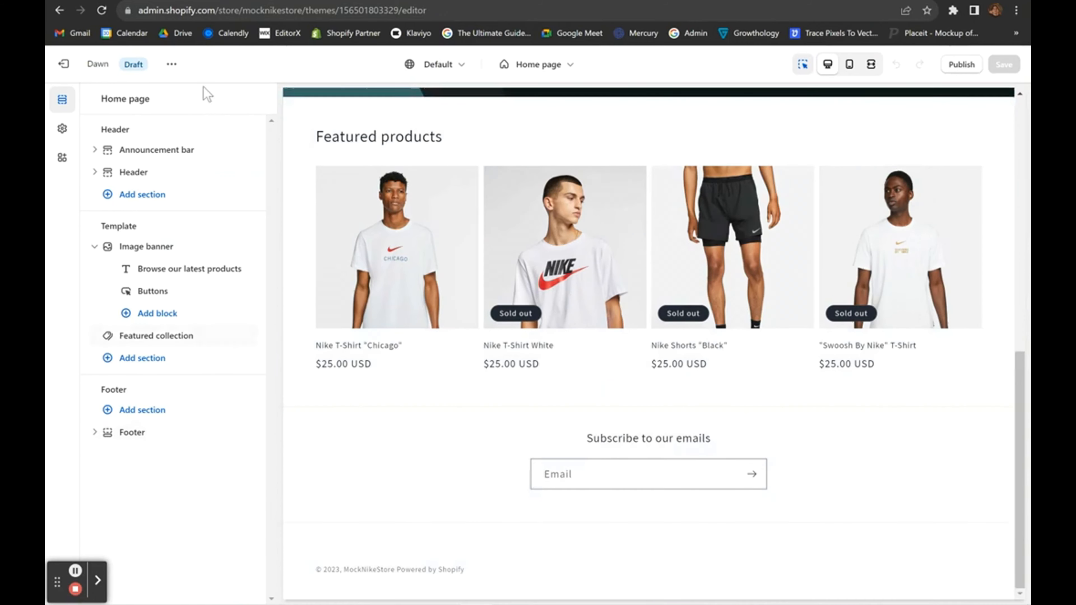
{"action": "left_click", "coordinate": [61, 64]}
{"action": "scroll", "coordinate": [812, 463], "scroll_direction": "down", "scroll_amount": 3}
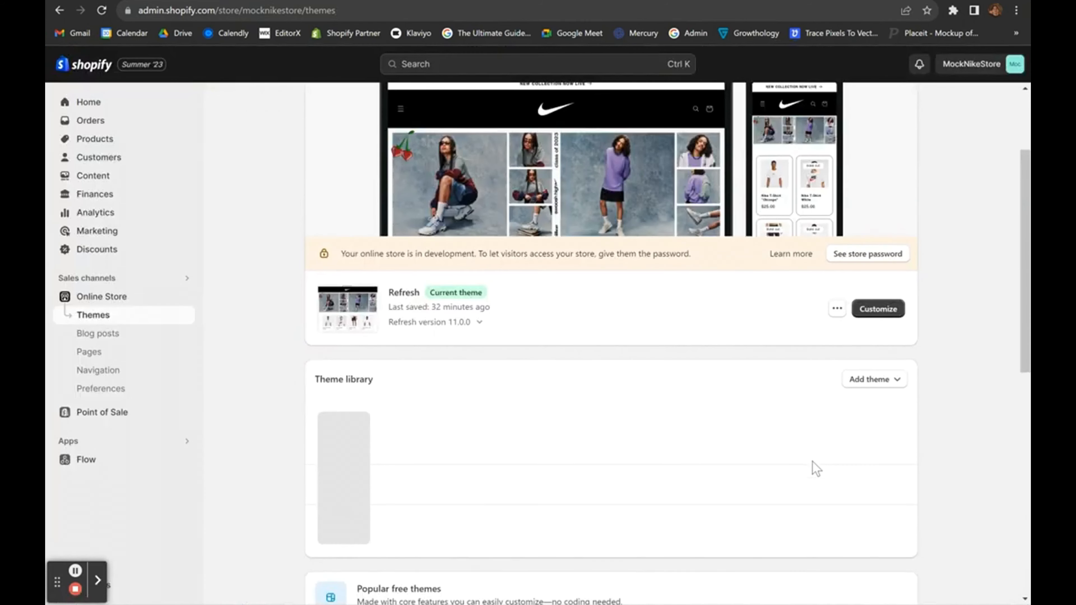
{"action": "scroll", "coordinate": [795, 417], "scroll_direction": "down", "scroll_amount": 1}
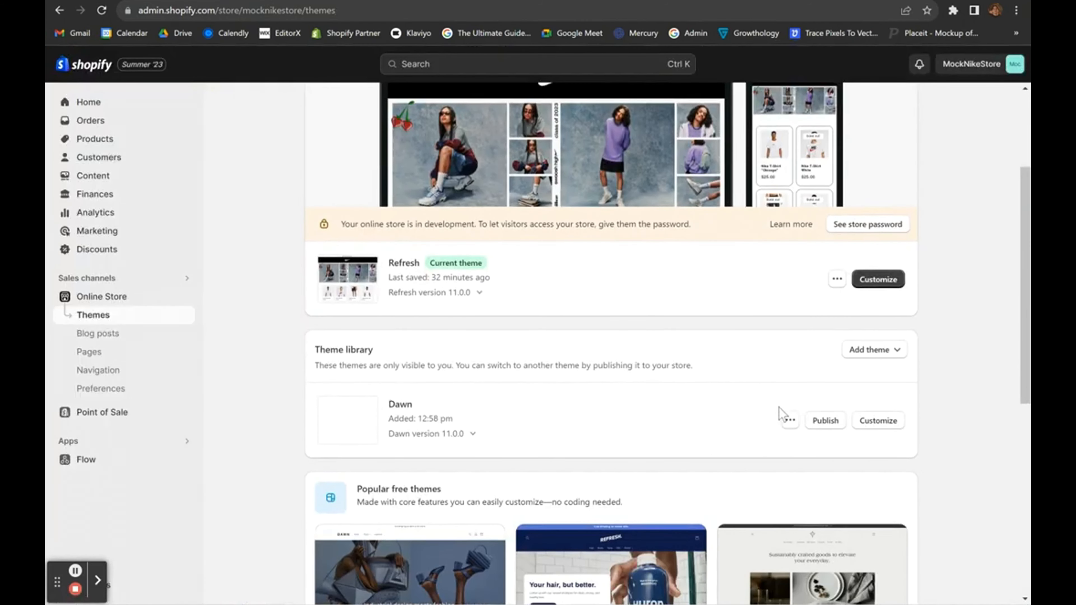
Open the Dawn theme's default content and filter entries by 'p'.
{"action": "left_click", "coordinate": [791, 423]}
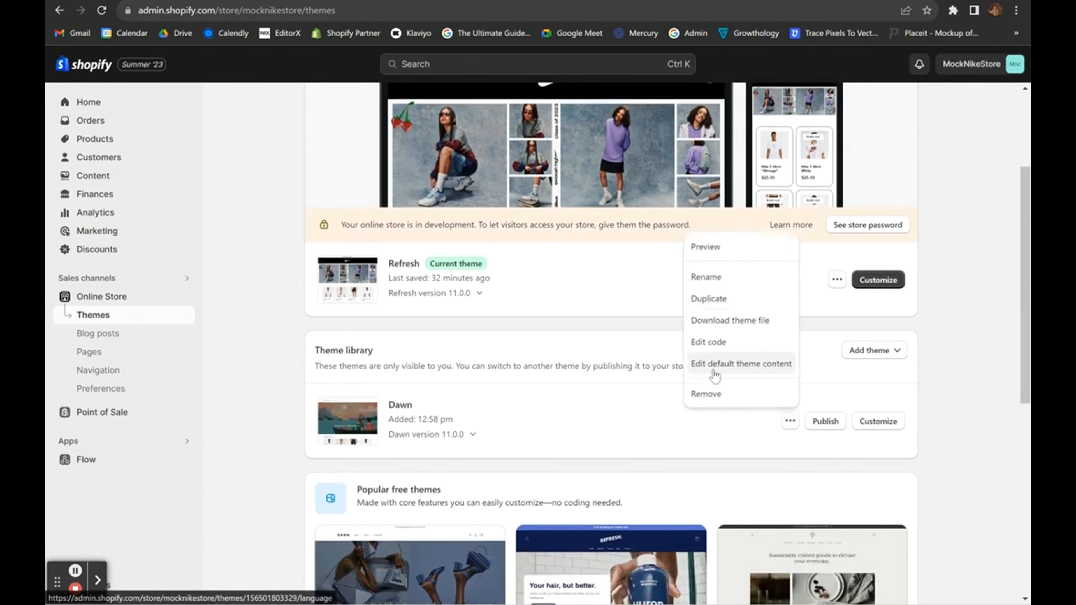
{"action": "left_click", "coordinate": [714, 368]}
{"action": "left_click", "coordinate": [347, 174]}
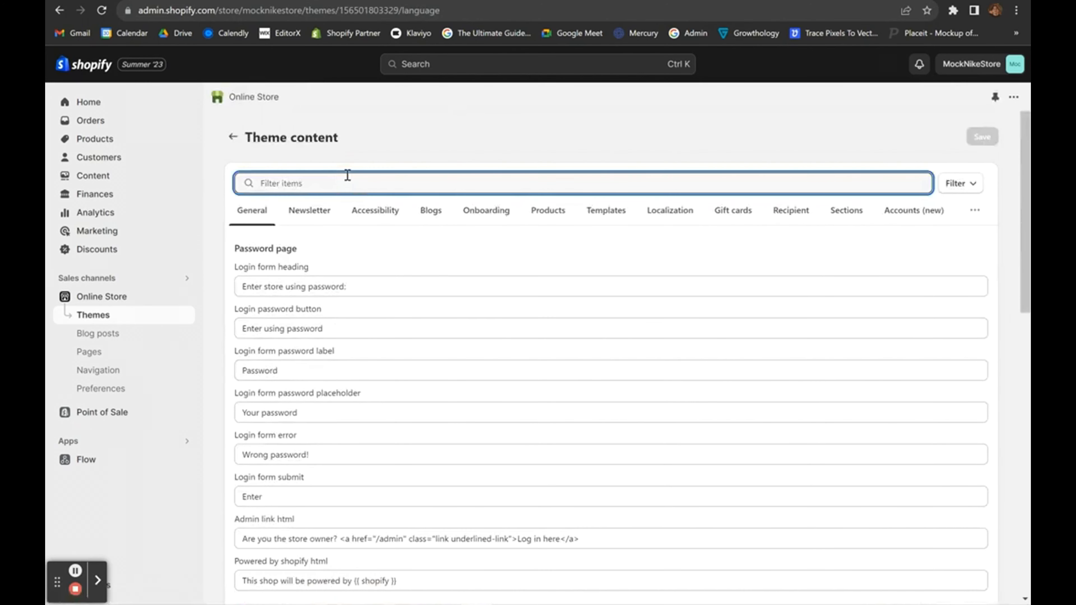
{"action": "type", "text": "powered"}
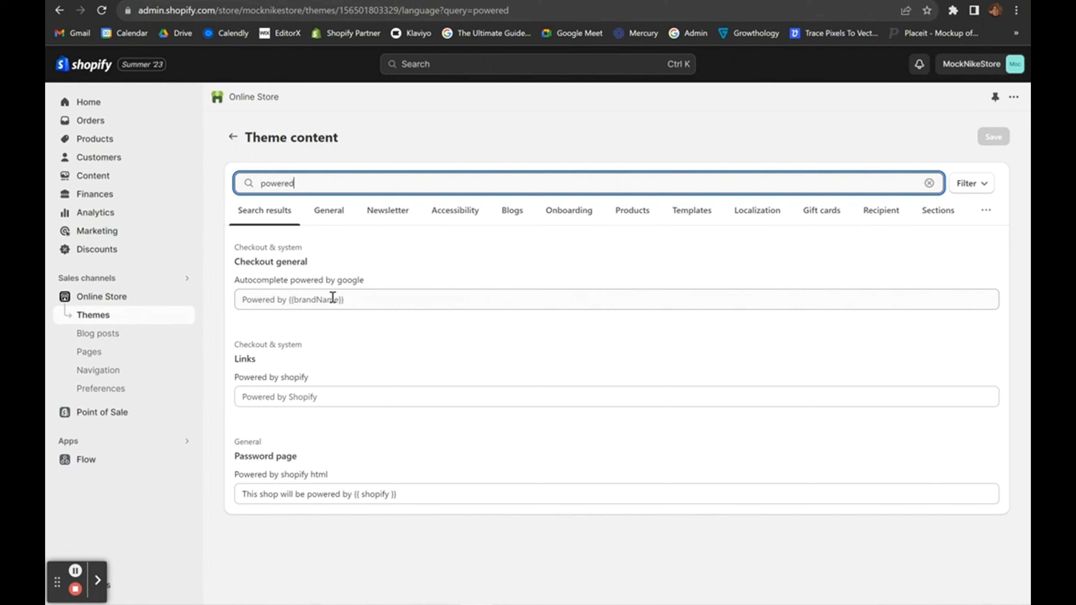
Clear the Autocomplete powered by google, Powered by shopify, and password page powered-by texts.
{"action": "left_click", "coordinate": [333, 297]}
{"action": "key", "text": "ctrl+a"}
{"action": "key", "text": "BackSpace"}
{"action": "left_click", "coordinate": [326, 396]}
{"action": "key", "text": "ctrl+a"}
{"action": "key", "text": "BackSpace"}
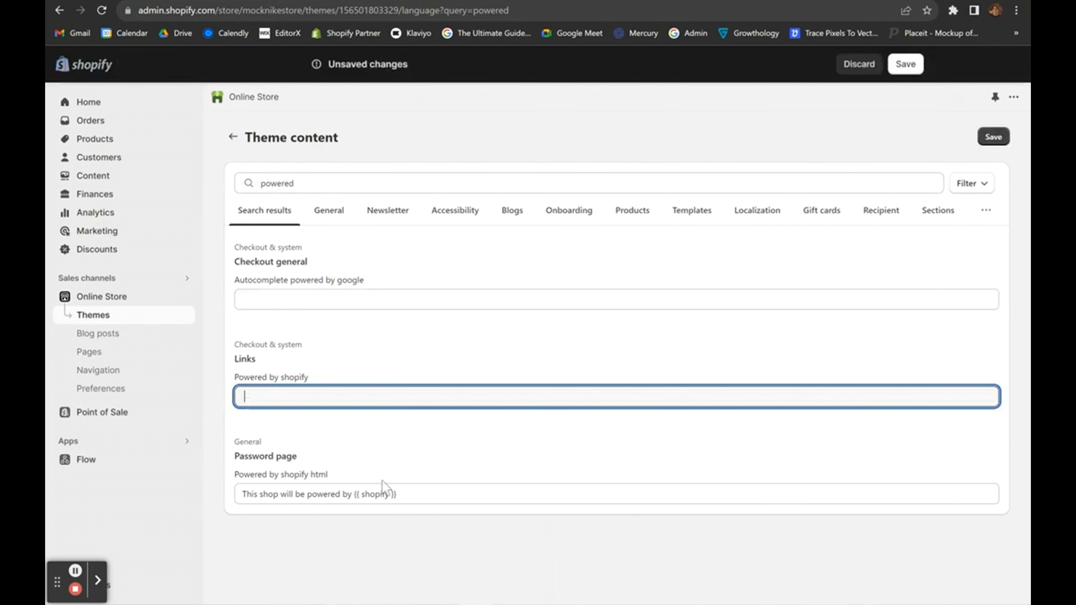
{"action": "left_click", "coordinate": [413, 502]}
{"action": "key", "text": "ctrl+a"}
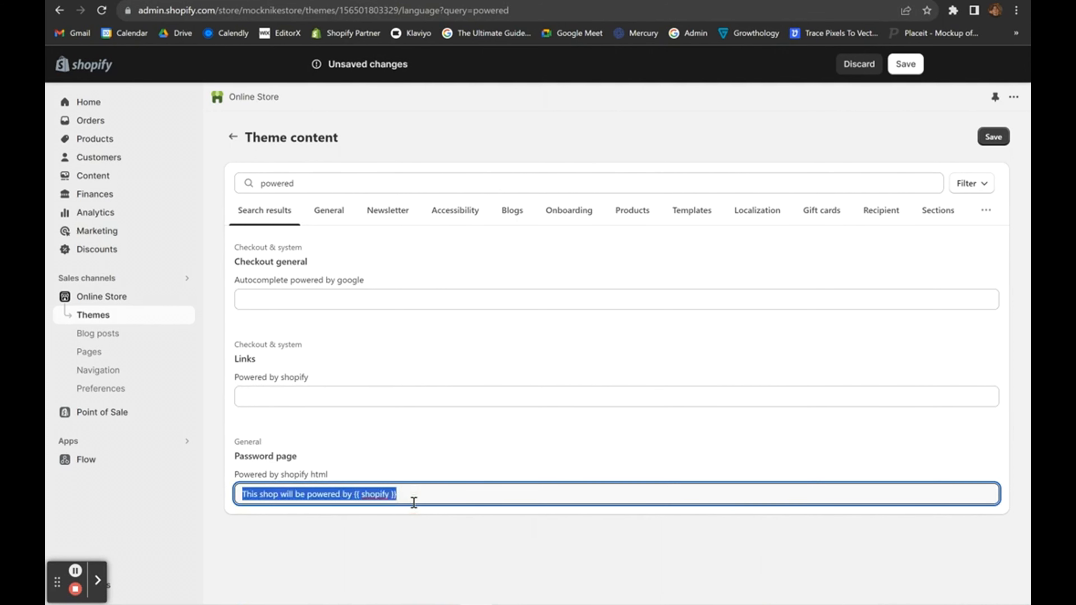
{"action": "key", "text": "BackSpace"}
{"action": "left_click", "coordinate": [328, 278]}
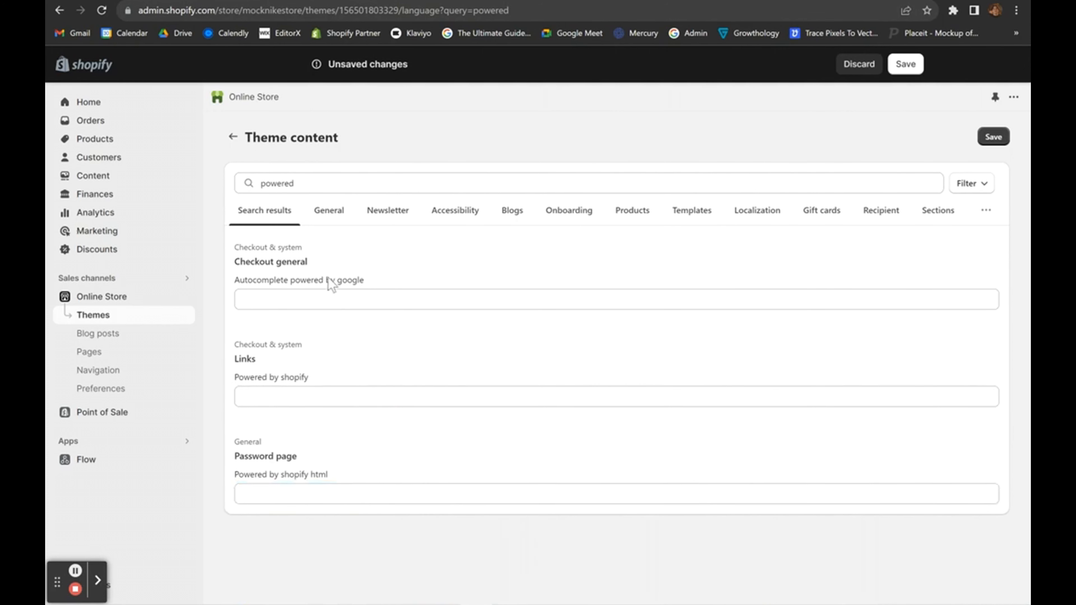
Confirm the three entries are empty and save the theme content.
{"action": "left_click", "coordinate": [397, 297]}
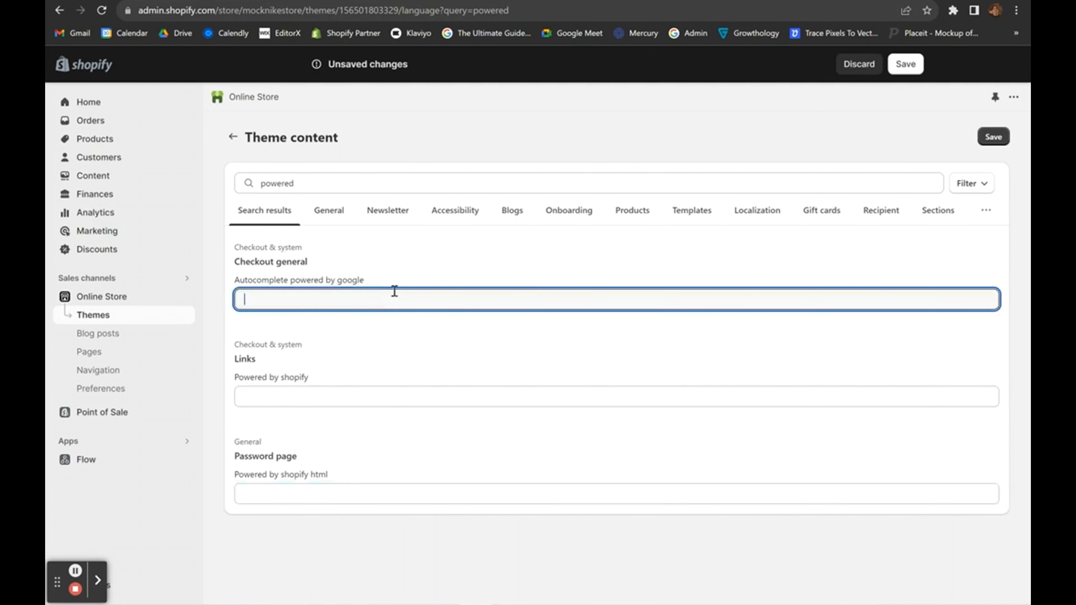
{"action": "left_click", "coordinate": [396, 354]}
{"action": "left_click", "coordinate": [368, 297]}
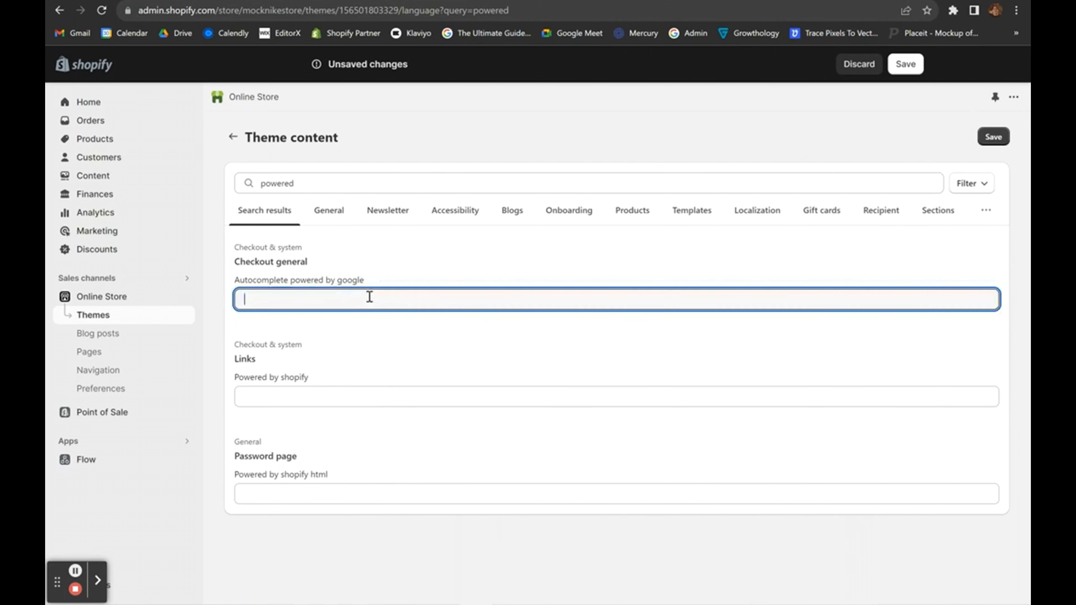
{"action": "left_click", "coordinate": [502, 256]}
{"action": "left_click", "coordinate": [995, 140]}
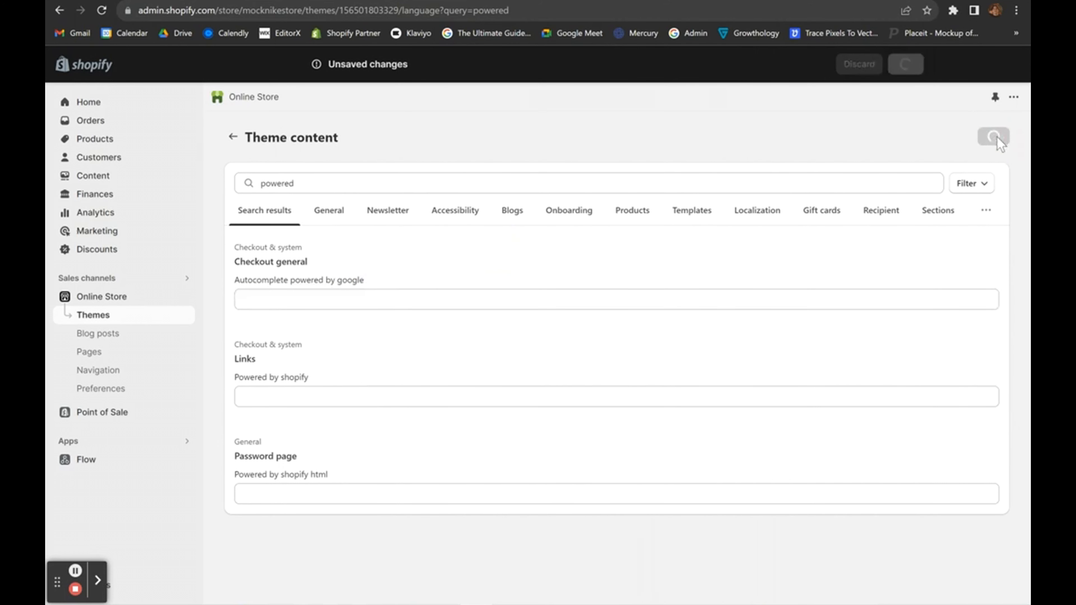
Check the Dawn preview's footer shows no powered-by text, then go to admin Home.
{"action": "left_click", "coordinate": [144, 297]}
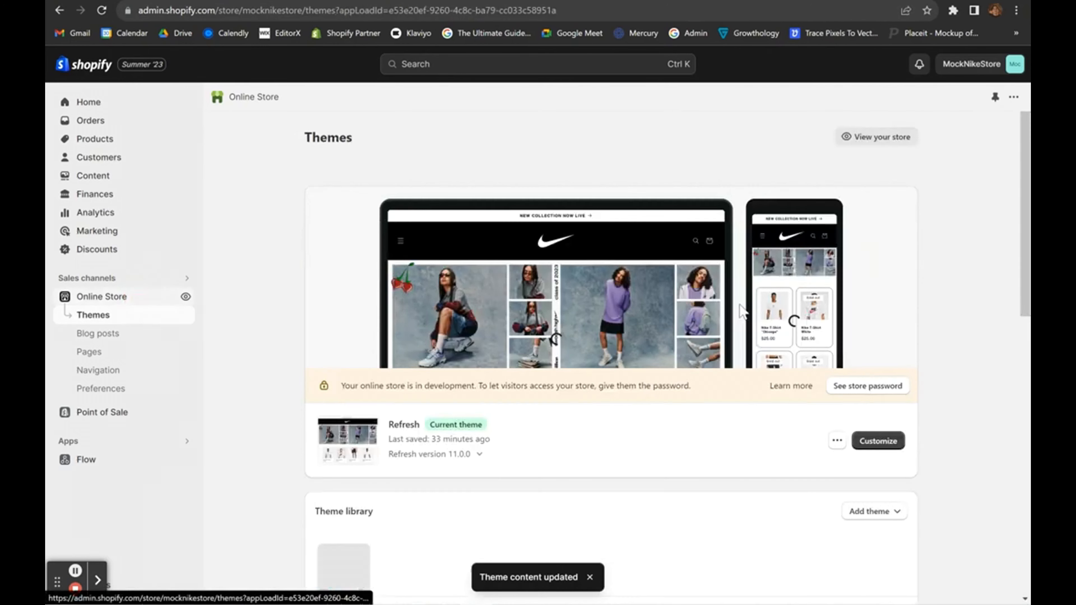
{"action": "scroll", "coordinate": [740, 307], "scroll_direction": "down", "scroll_amount": 4}
{"action": "left_click", "coordinate": [875, 398]}
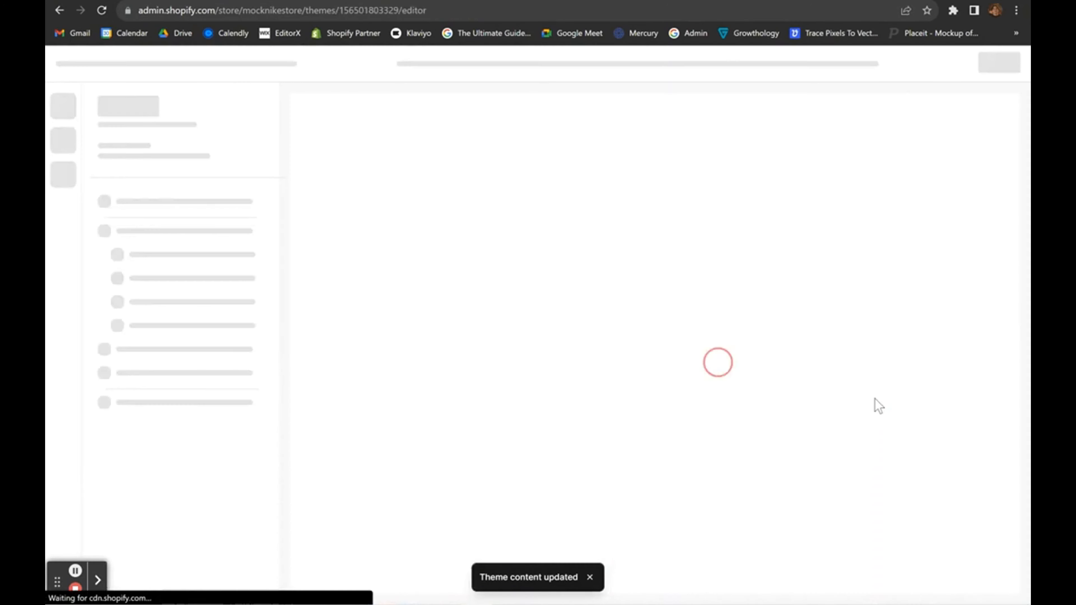
{"action": "scroll", "coordinate": [753, 281], "scroll_direction": "down", "scroll_amount": 8}
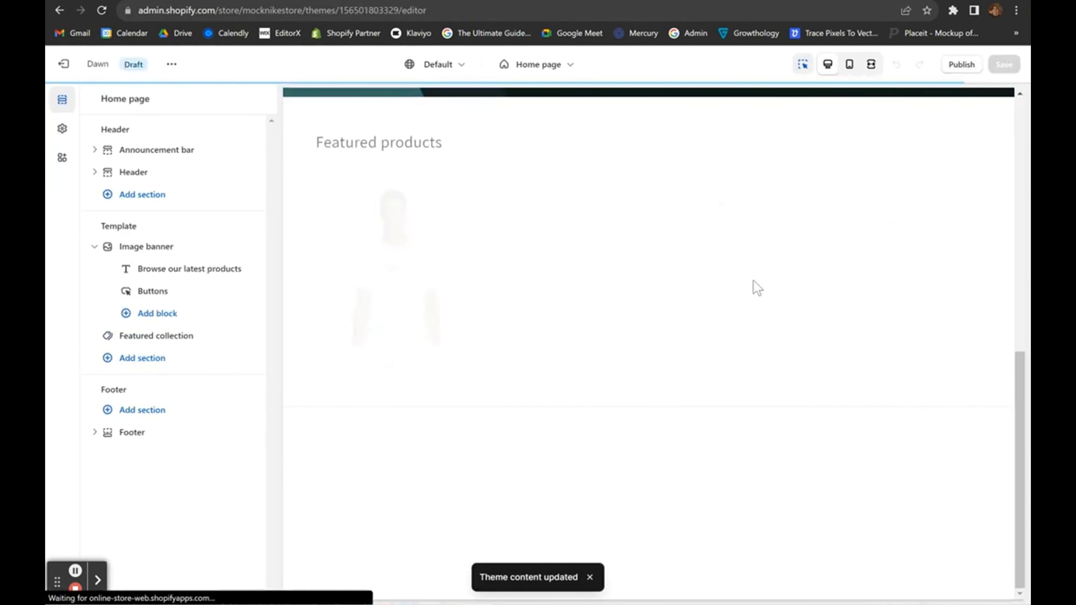
{"action": "scroll", "coordinate": [354, 534], "scroll_direction": "up", "scroll_amount": 4}
{"action": "scroll", "coordinate": [354, 534], "scroll_direction": "down", "scroll_amount": 2}
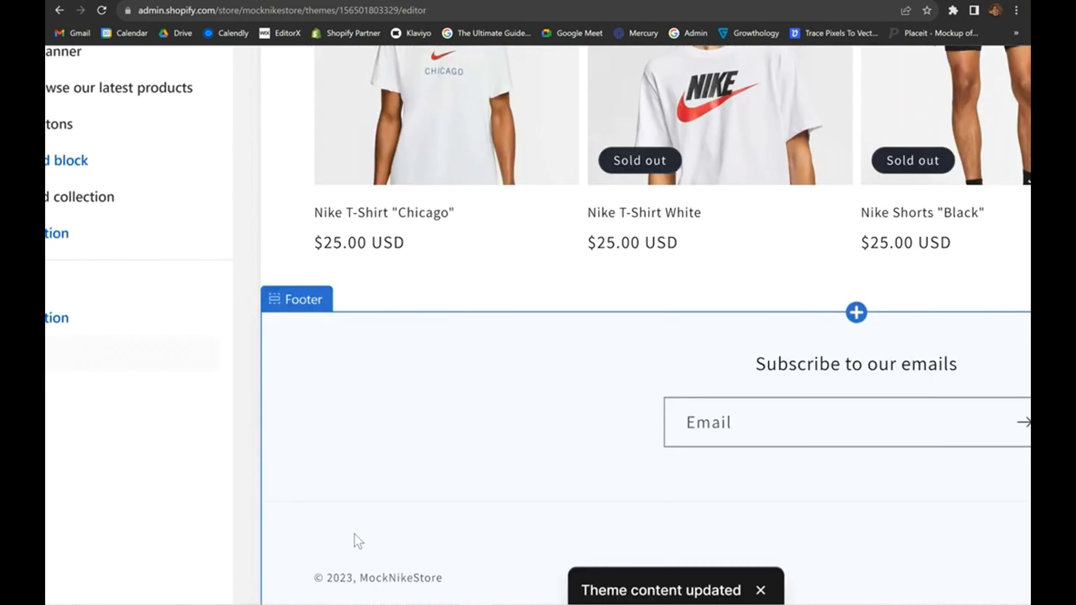
{"action": "scroll", "coordinate": [354, 534], "scroll_direction": "down", "scroll_amount": 3}
{"action": "left_click", "coordinate": [97, 580]}
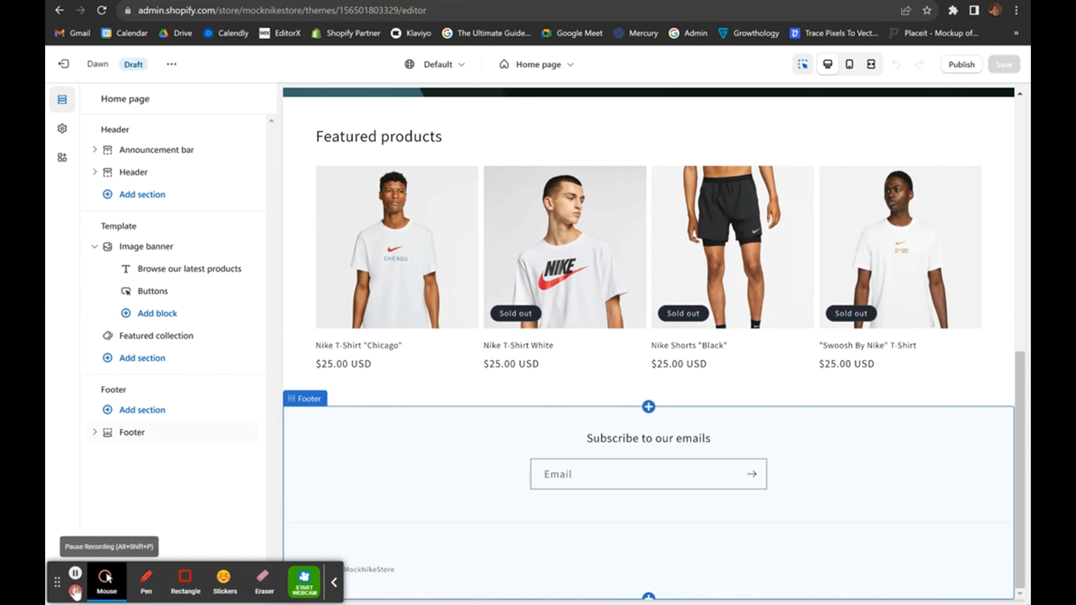
{"action": "left_click", "coordinate": [75, 573]}
{"action": "left_click", "coordinate": [91, 103]}
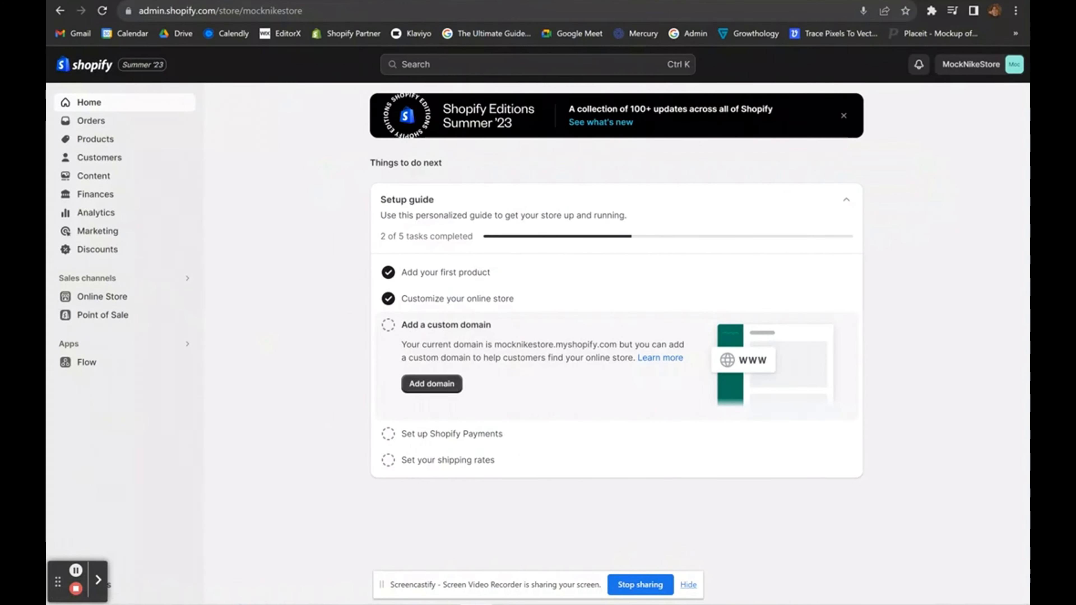
Load losthearts.com in a new tab and scroll through its footer.
{"action": "left_click", "coordinate": [75, 571]}
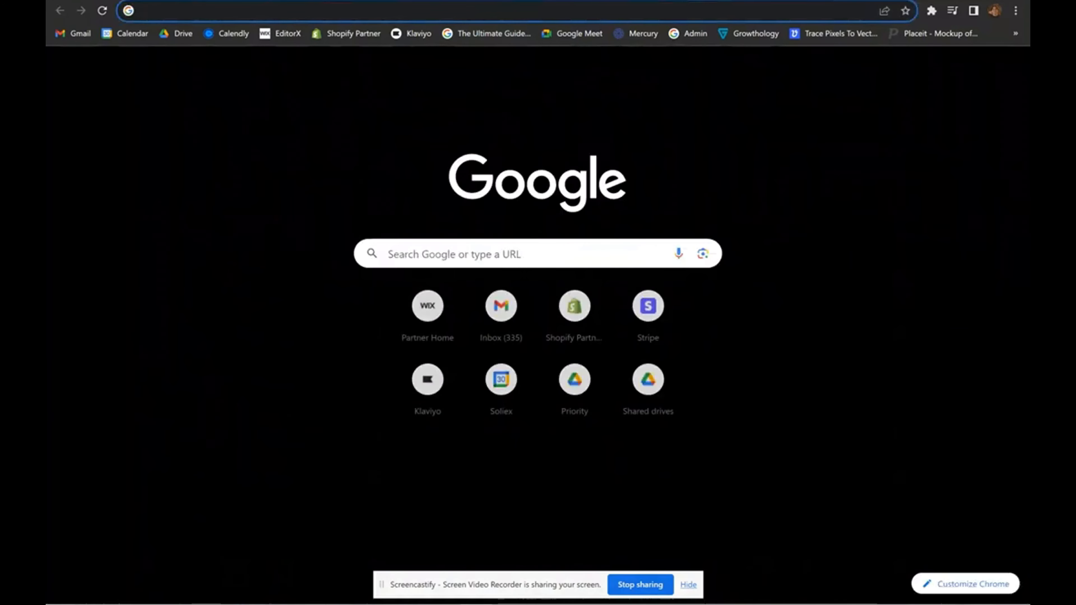
{"action": "type", "text": "lost"}
{"action": "key", "text": "Return"}
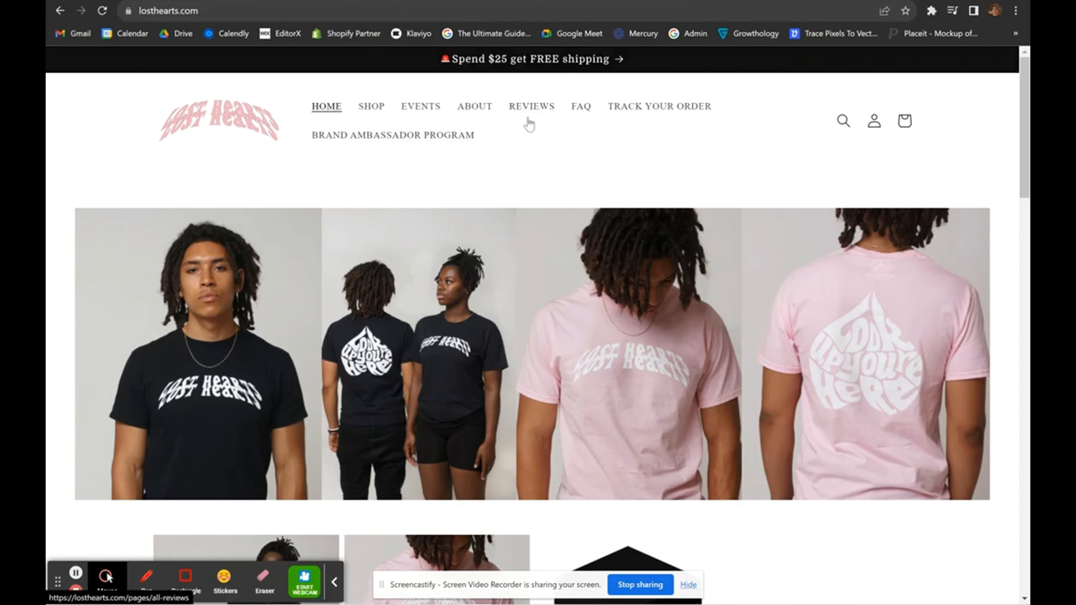
{"action": "scroll", "coordinate": [619, 139], "scroll_direction": "down", "scroll_amount": 15}
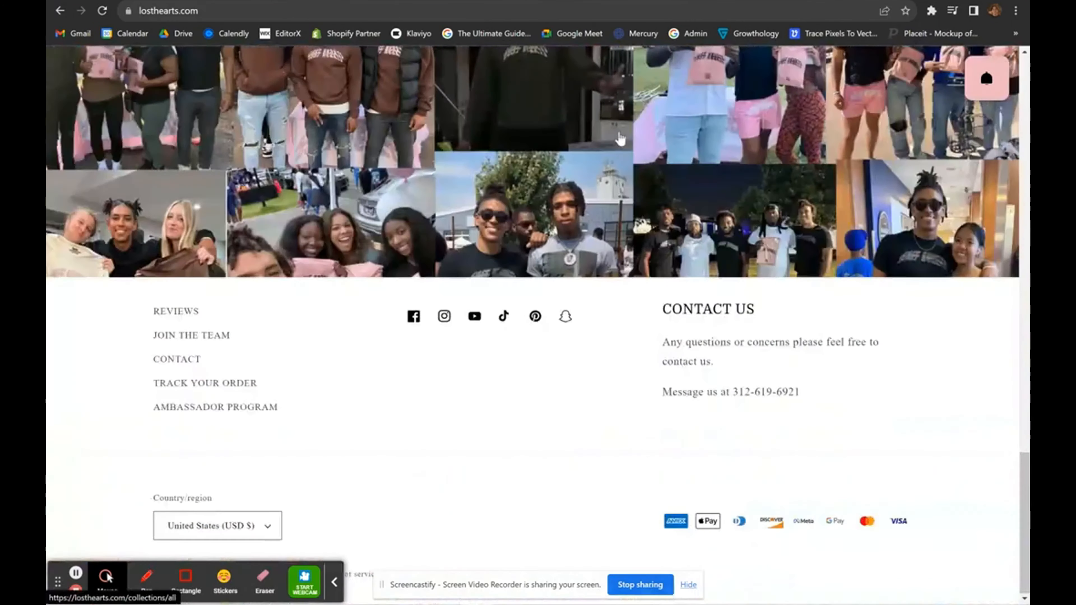
{"action": "scroll", "coordinate": [543, 339], "scroll_direction": "up", "scroll_amount": 15}
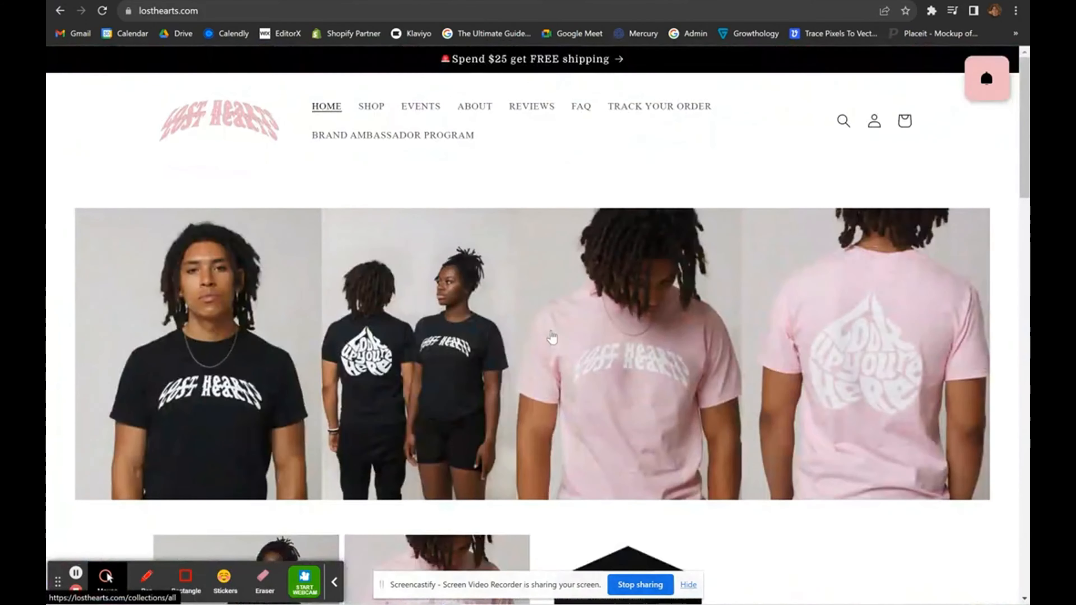
Return to the Shopify admin tab and go to Online Store.
{"action": "left_click", "coordinate": [825, 1]}
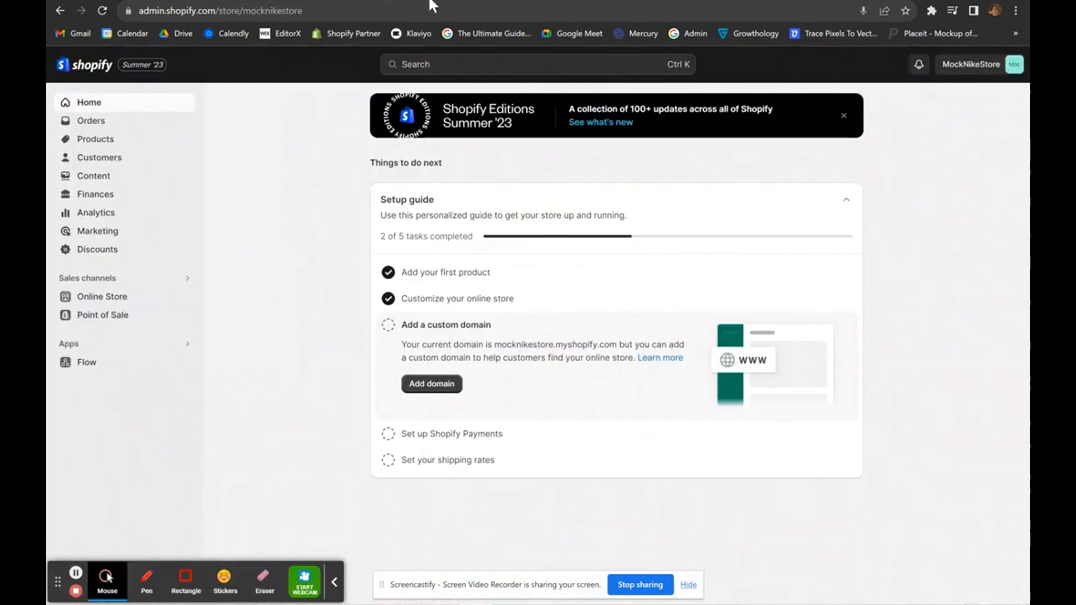
{"action": "left_click", "coordinate": [335, 584]}
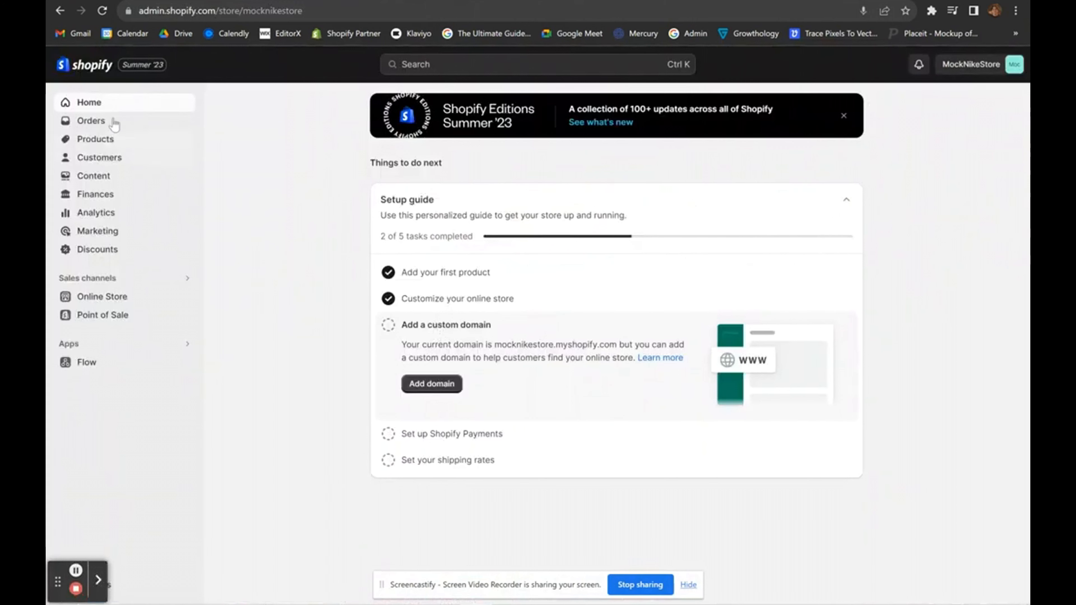
{"action": "left_click", "coordinate": [99, 297]}
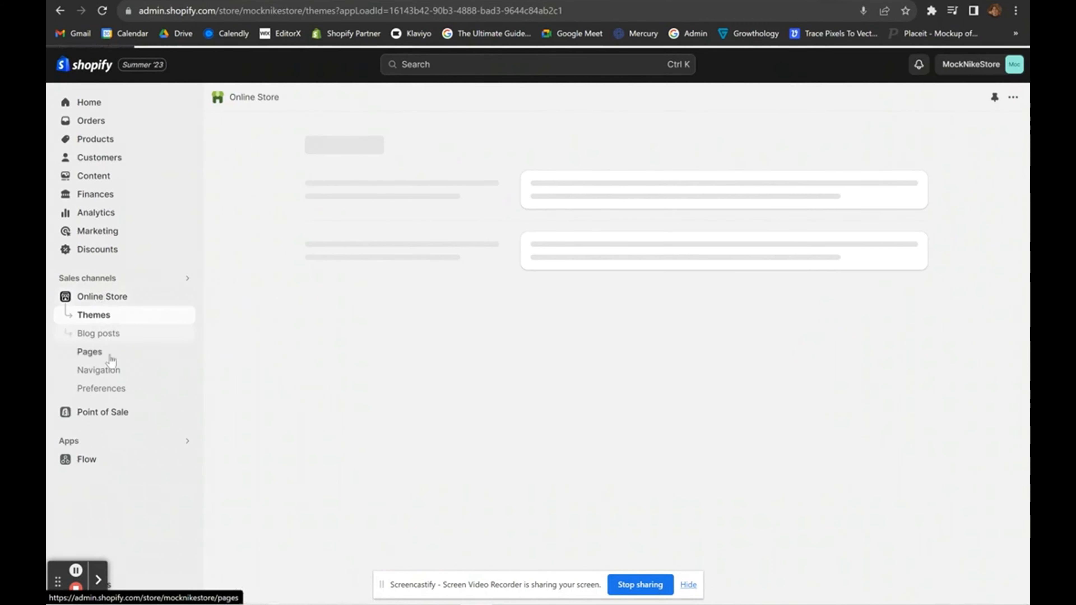
Open the store's Main menu from Navigation for editing.
{"action": "left_click", "coordinate": [104, 372]}
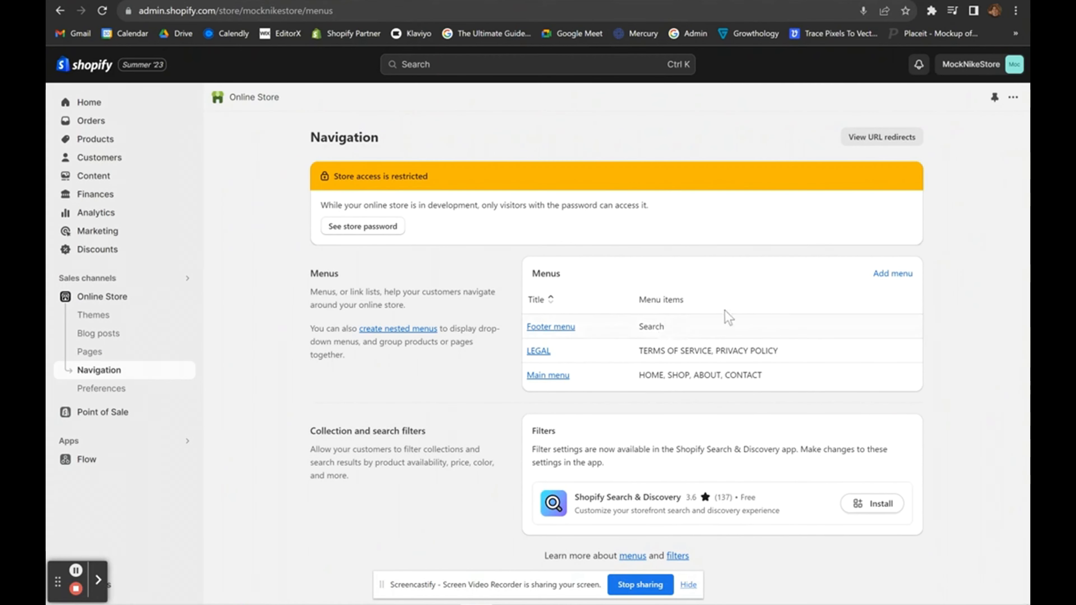
{"action": "left_click", "coordinate": [543, 375]}
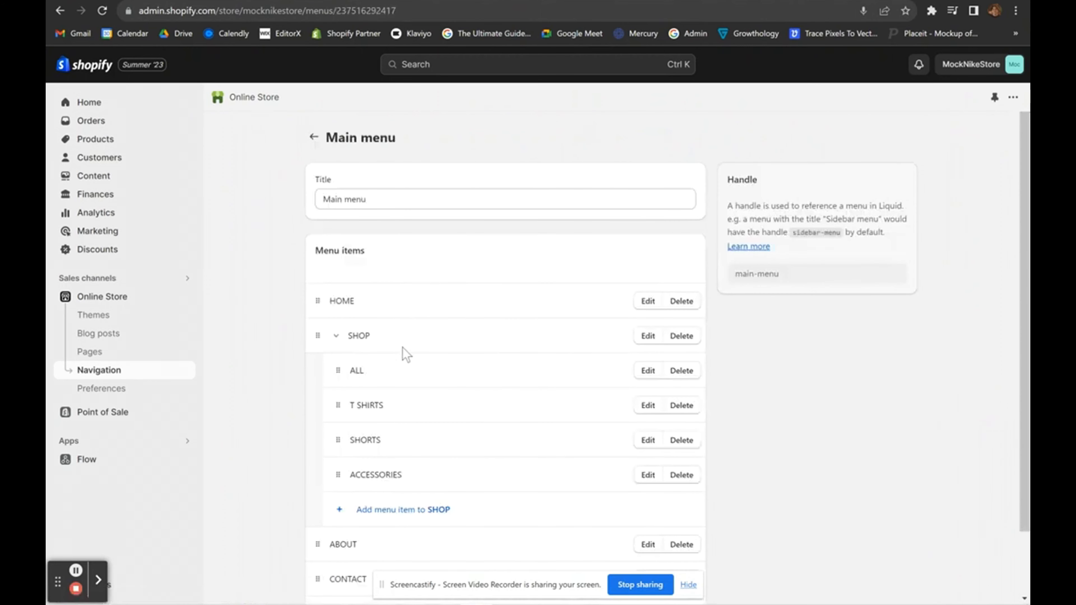
{"action": "scroll", "coordinate": [378, 266], "scroll_direction": "down", "scroll_amount": 1}
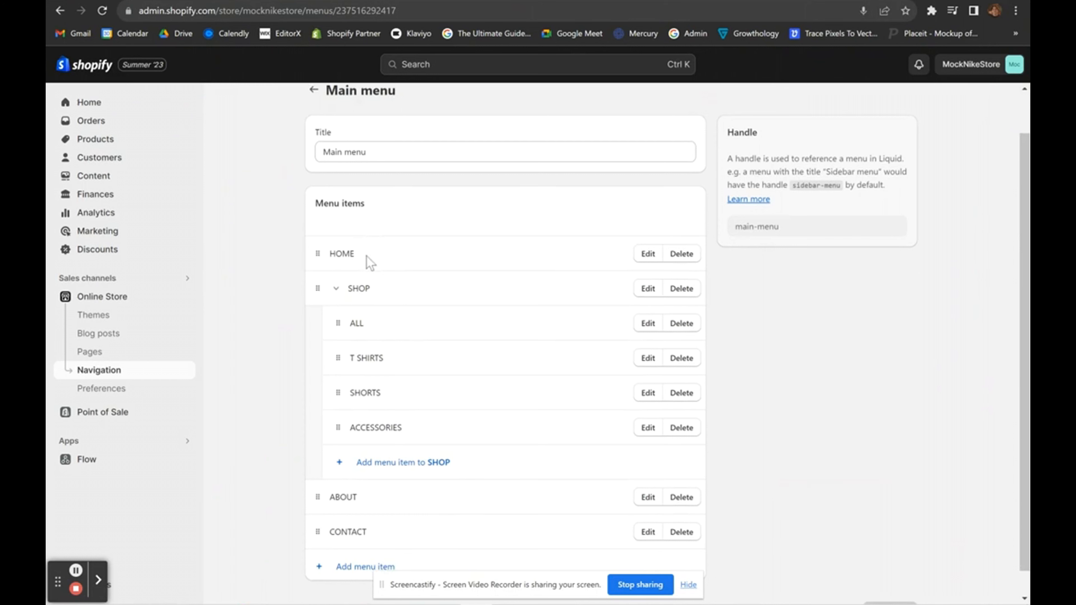
{"action": "scroll", "coordinate": [492, 334], "scroll_direction": "down", "scroll_amount": 1}
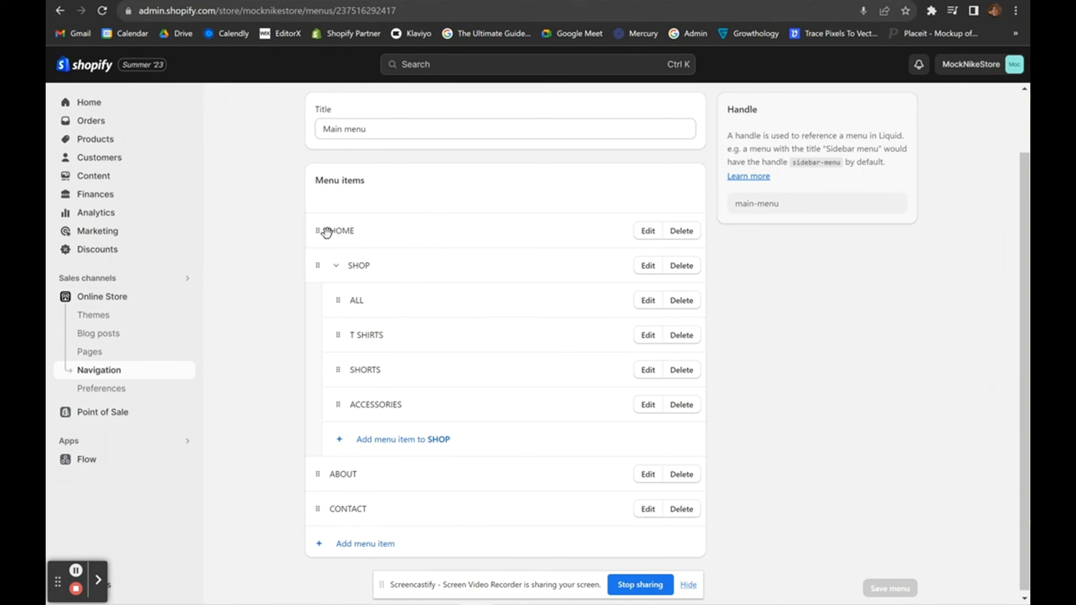
Remove the SHOP item with its four sub-items and the ABOUT item.
{"action": "left_click", "coordinate": [680, 265]}
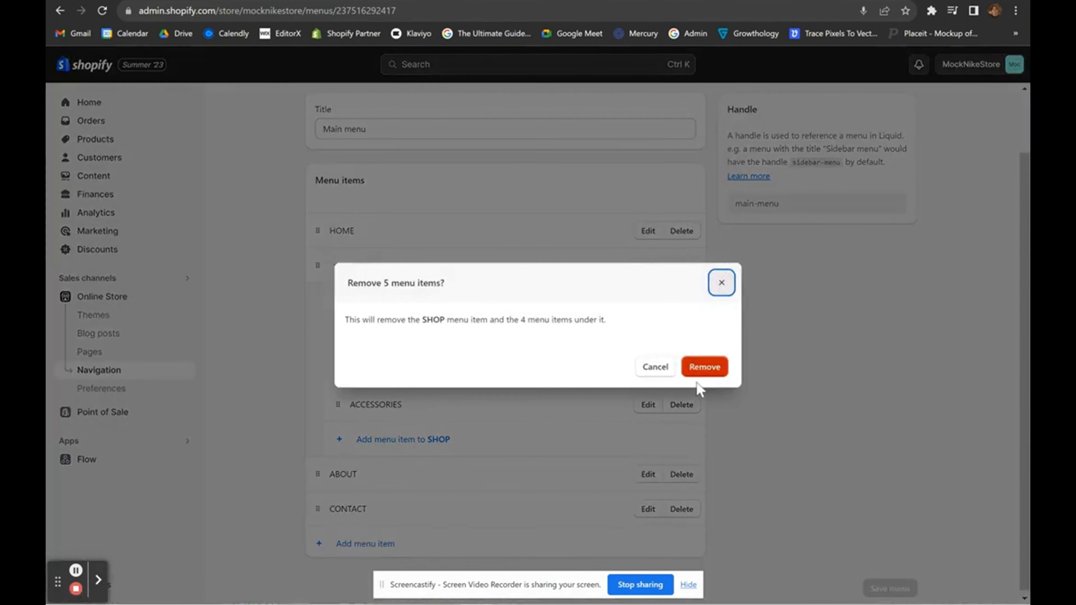
{"action": "left_click", "coordinate": [705, 366]}
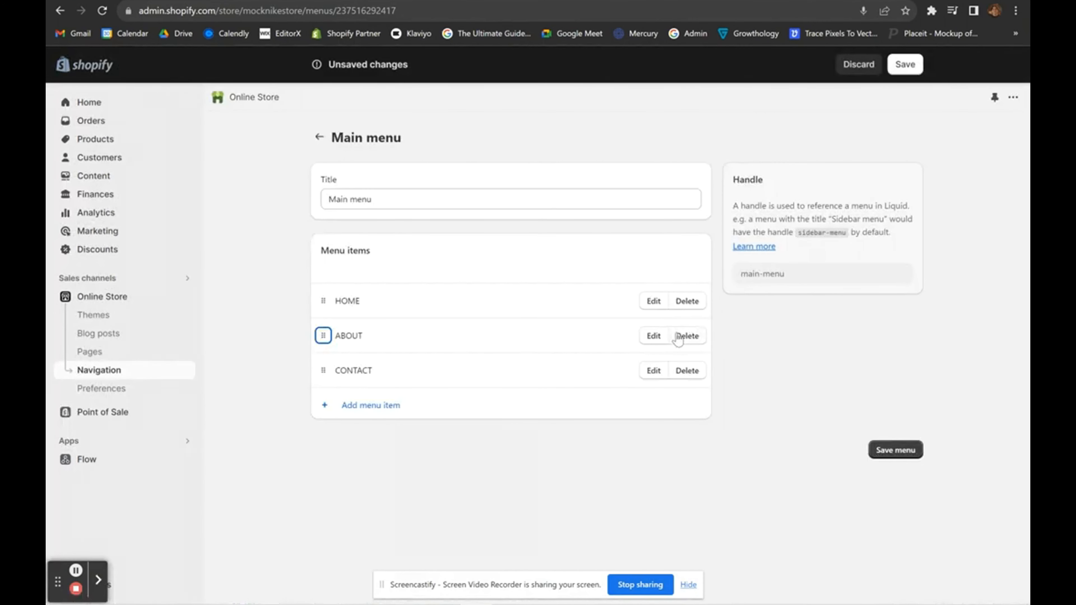
{"action": "left_click", "coordinate": [698, 339]}
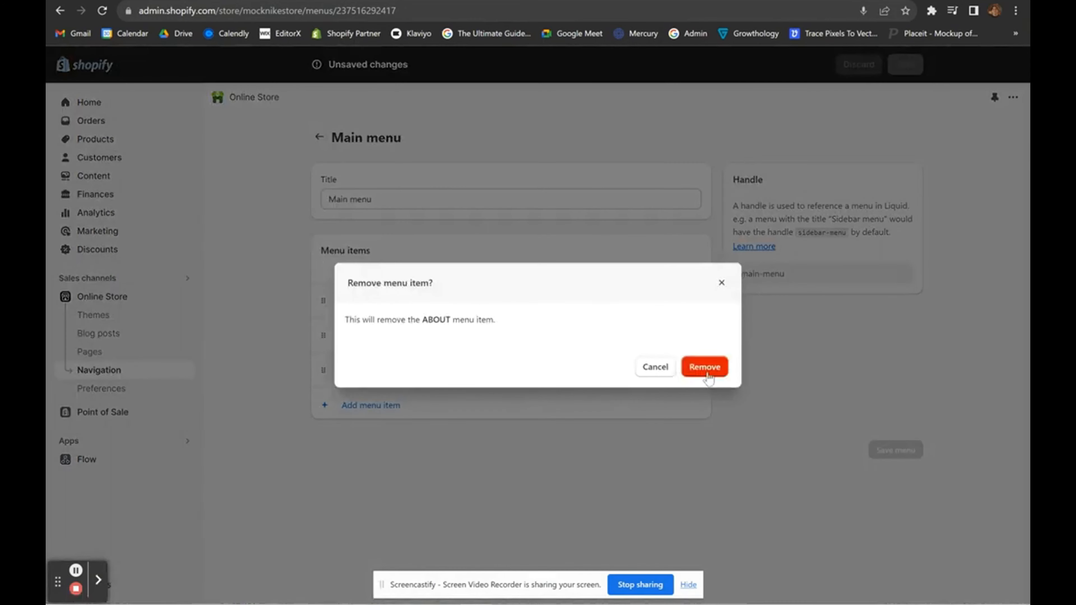
{"action": "left_click", "coordinate": [704, 366]}
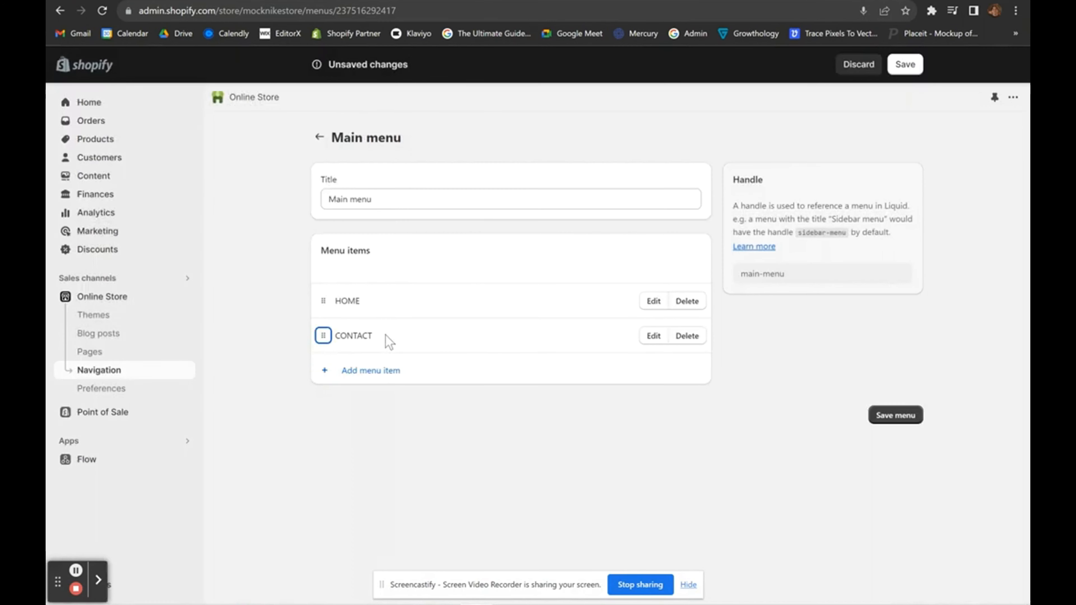
{"action": "left_click", "coordinate": [400, 408]}
Add a SHOP menu item linked to Products > All products and place it above CONTACT.
{"action": "left_click", "coordinate": [364, 370]}
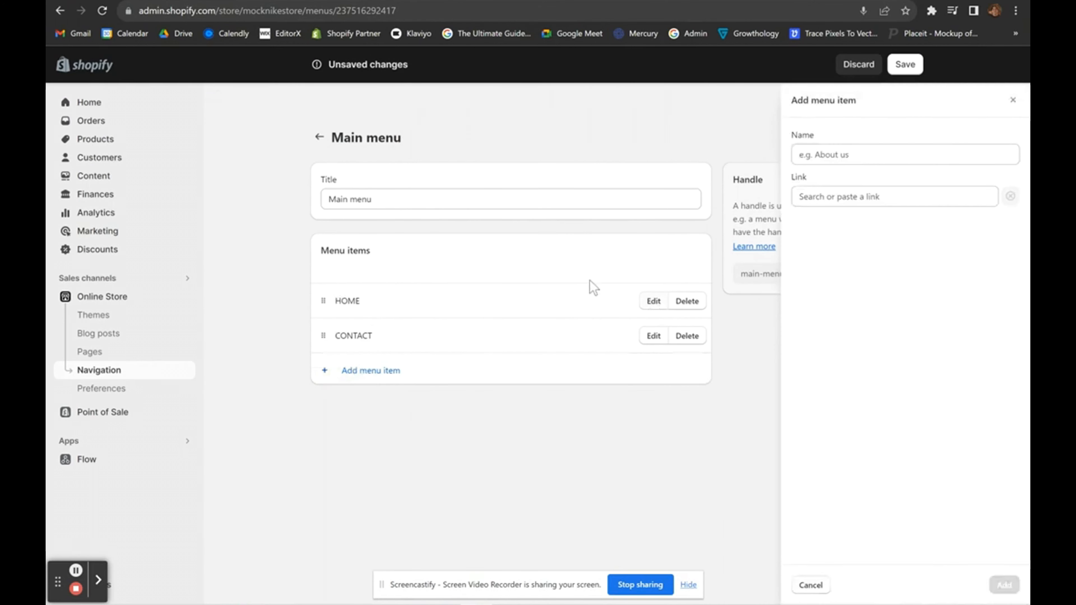
{"action": "type", "text": "SHOP"}
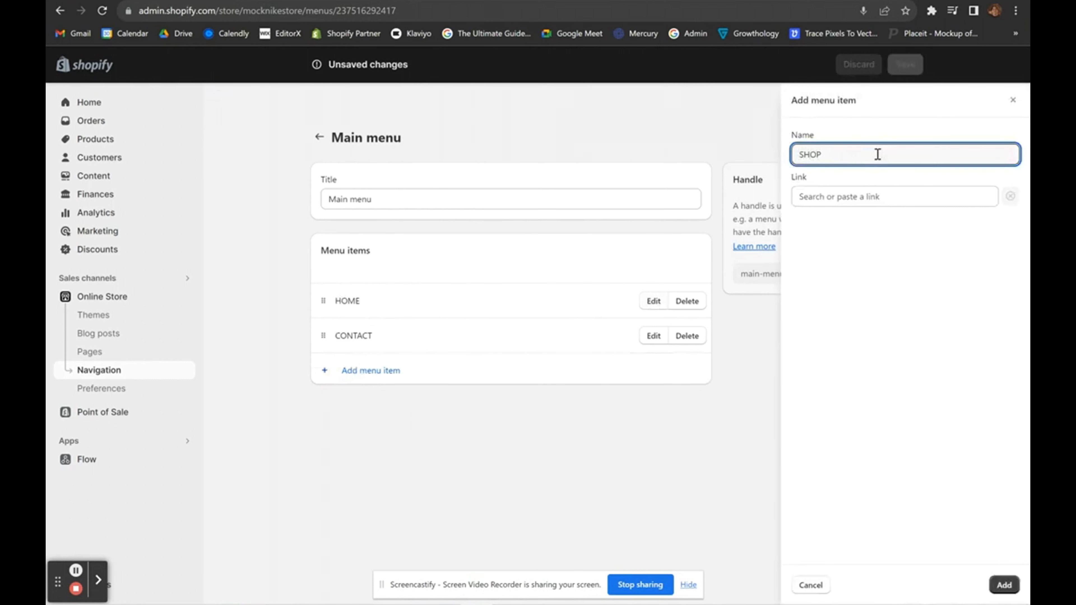
{"action": "left_click", "coordinate": [837, 197]}
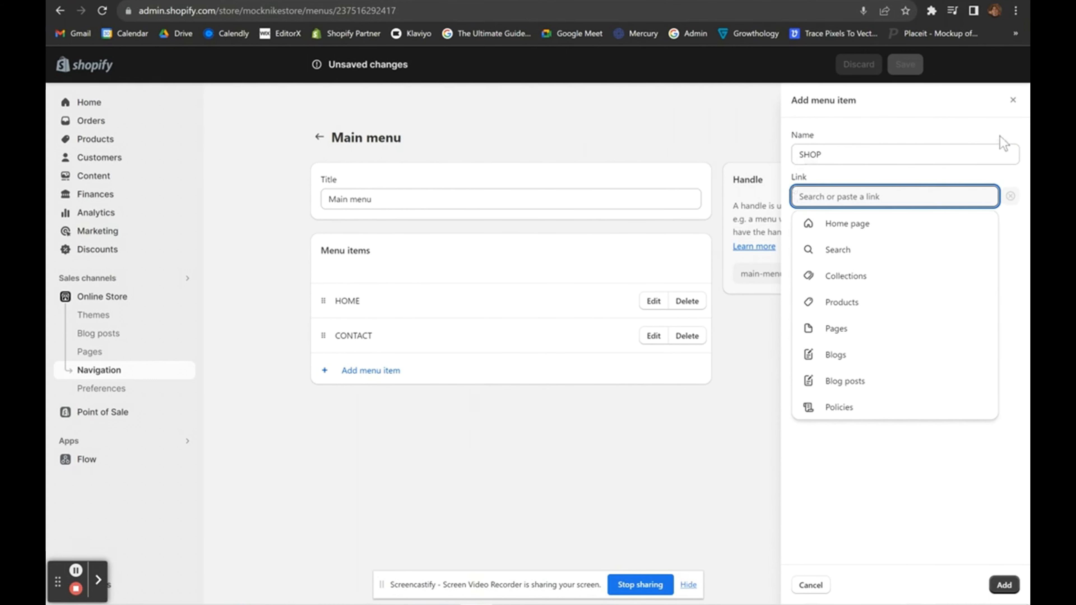
{"action": "left_click", "coordinate": [1013, 100]}
{"action": "left_click", "coordinate": [368, 368]}
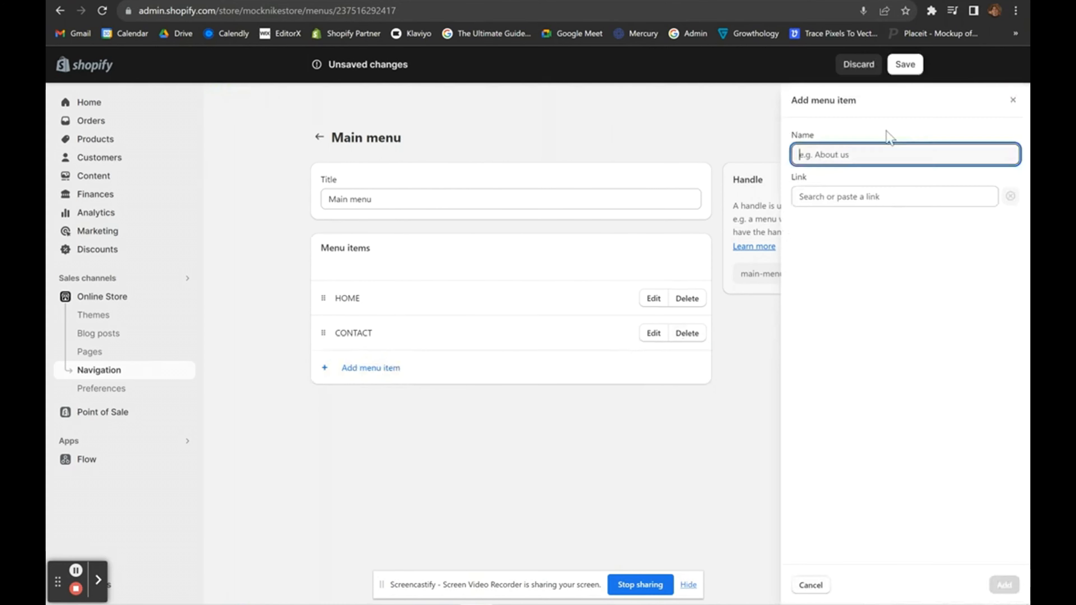
{"action": "type", "text": "SHOP"}
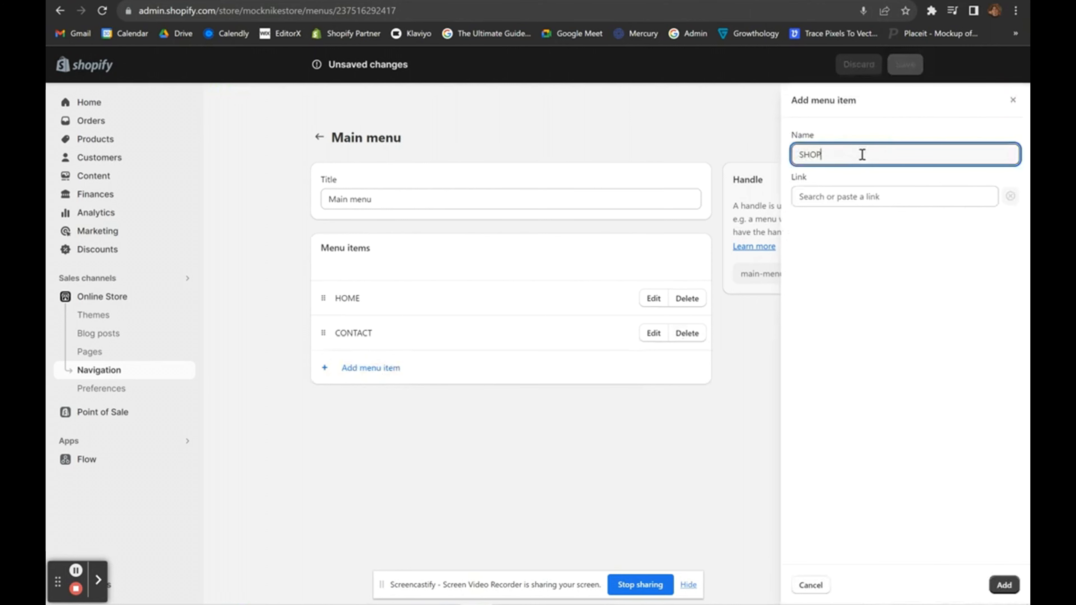
{"action": "left_click", "coordinate": [823, 198]}
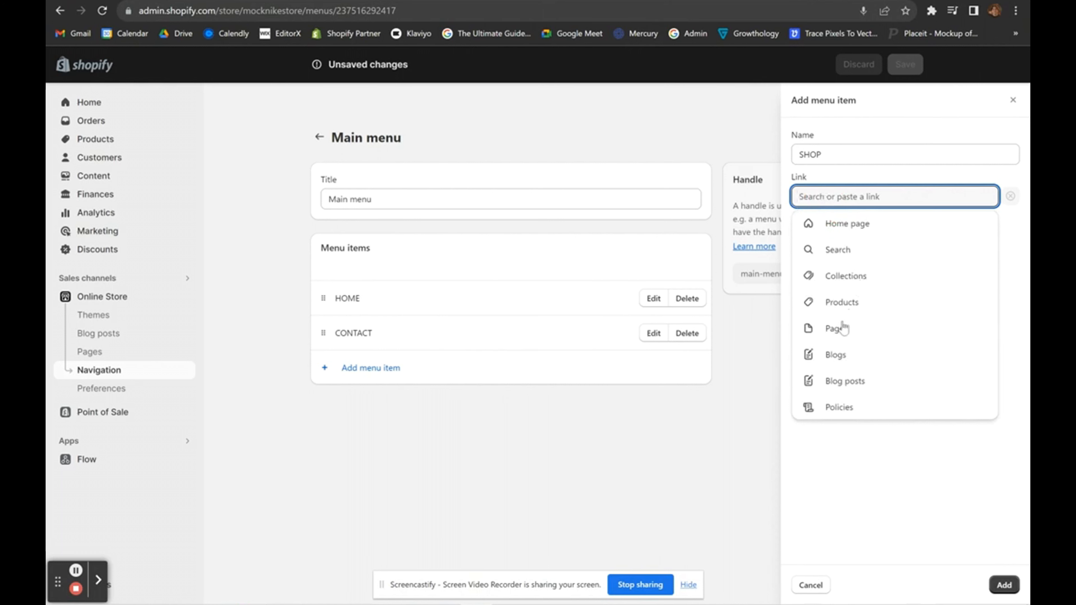
{"action": "left_click", "coordinate": [839, 302]}
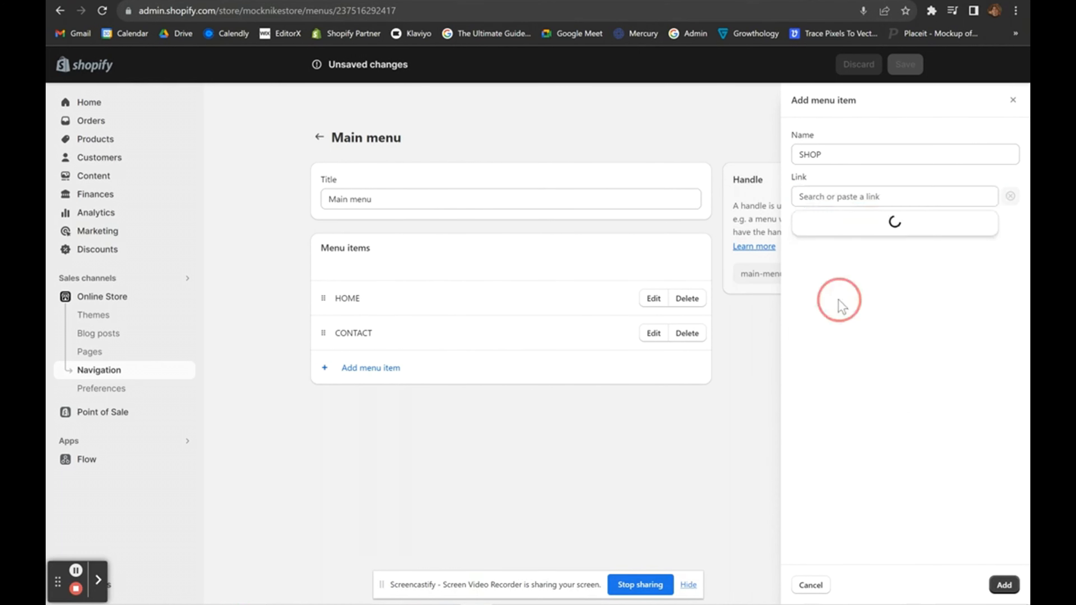
{"action": "left_click", "coordinate": [865, 249]}
{"action": "left_click", "coordinate": [1007, 587]}
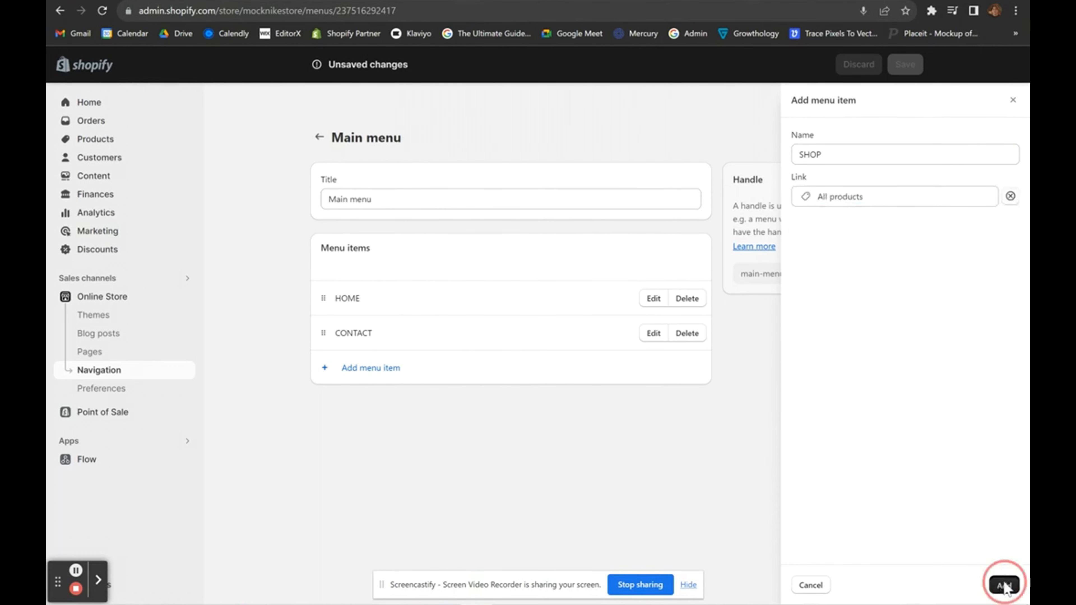
{"action": "left_click_drag", "start_coordinate": [304, 365], "coordinate": [313, 337]}
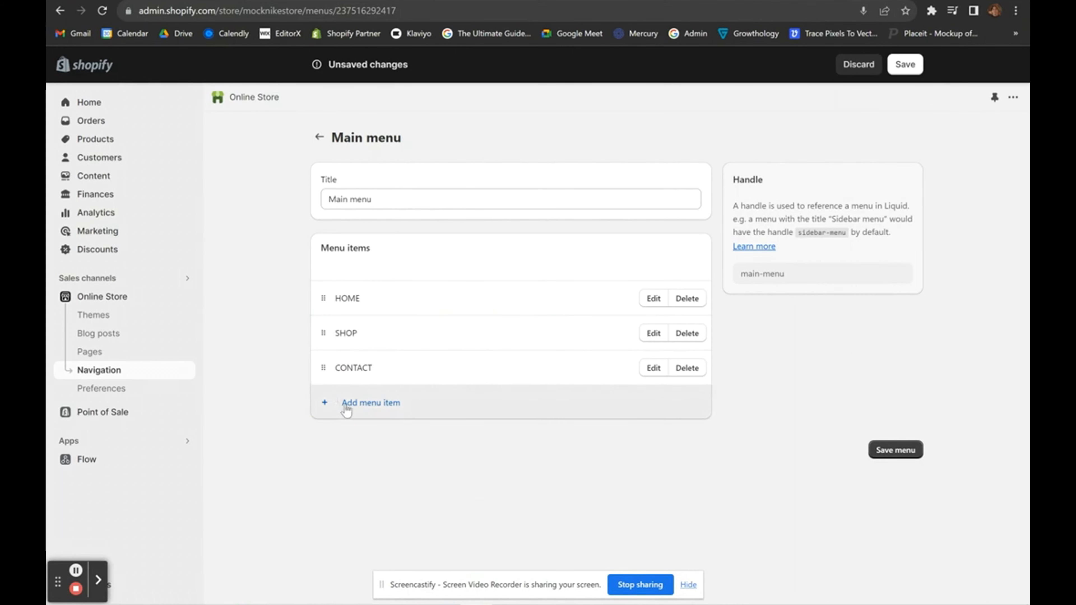
Add a 'T SHIRT' menu item linked to the T SHIRTS collection.
{"action": "left_click", "coordinate": [360, 404]}
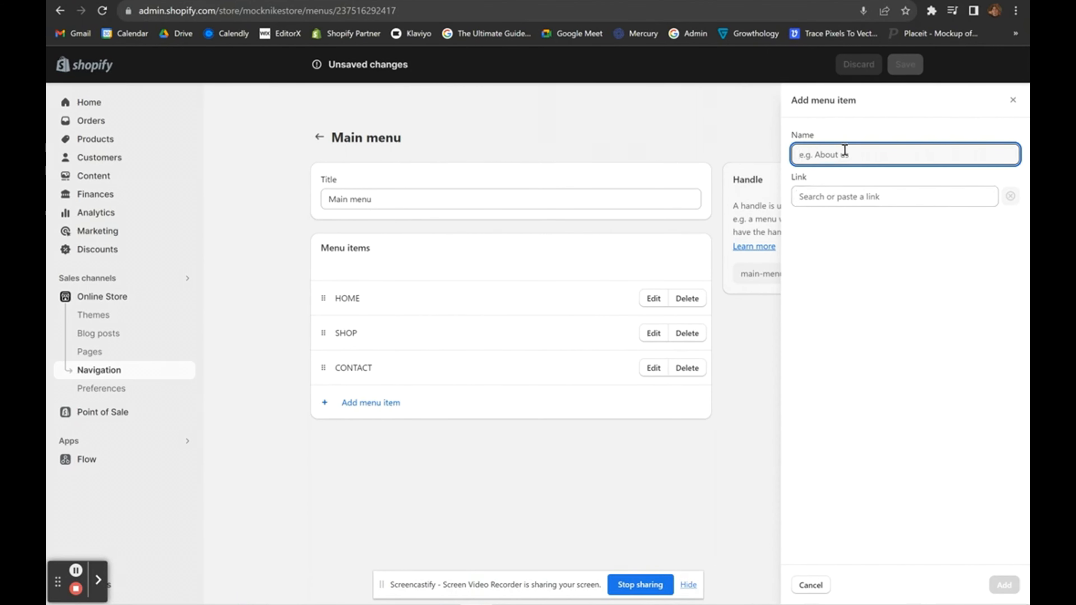
{"action": "type", "text": "T SHIRTS"}
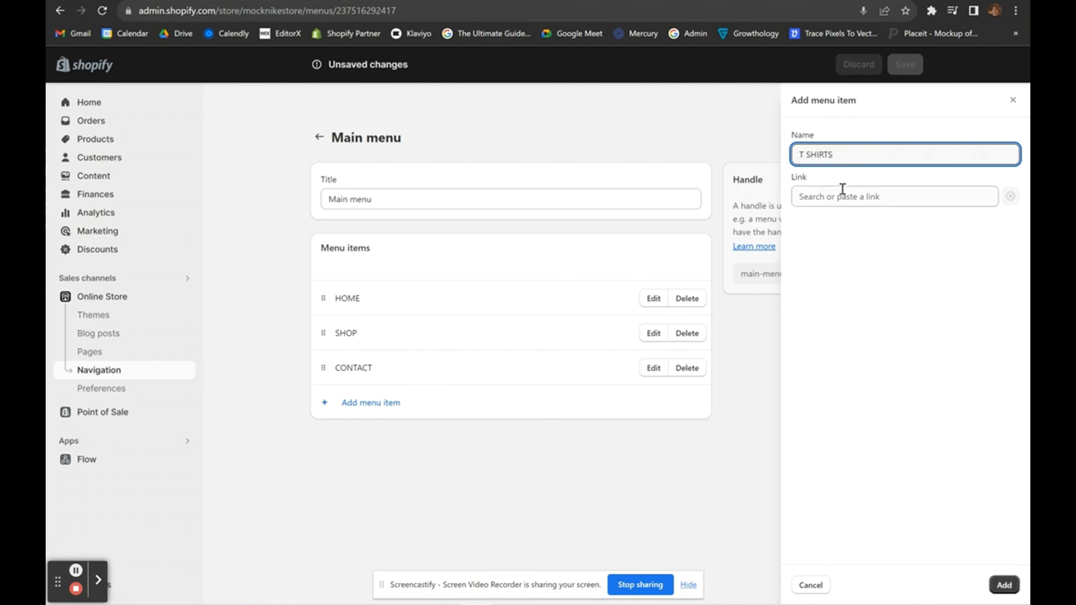
{"action": "left_click", "coordinate": [842, 189]}
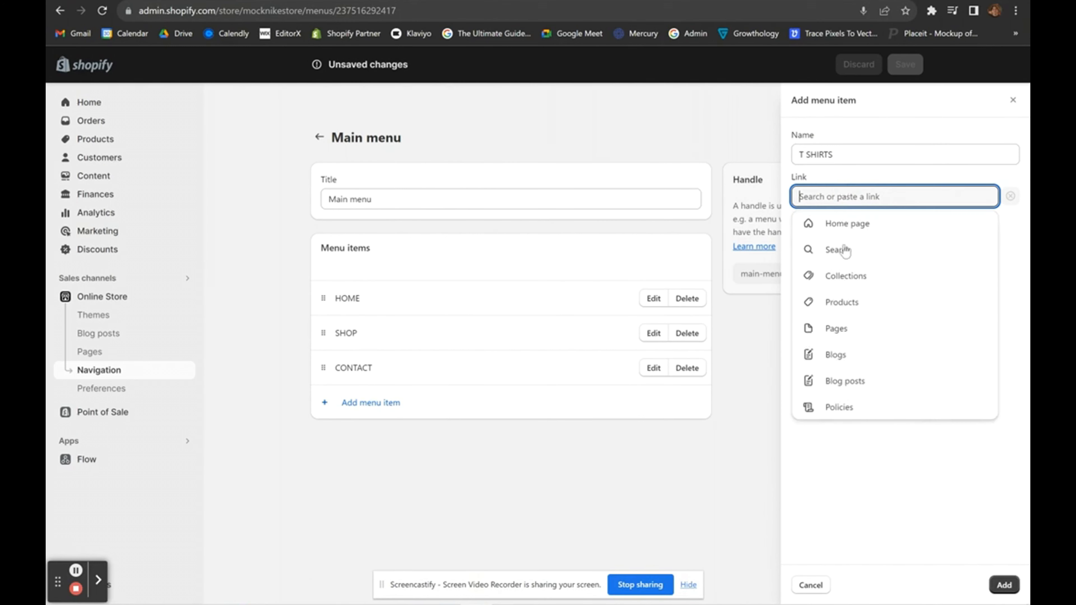
{"action": "left_click", "coordinate": [848, 275]}
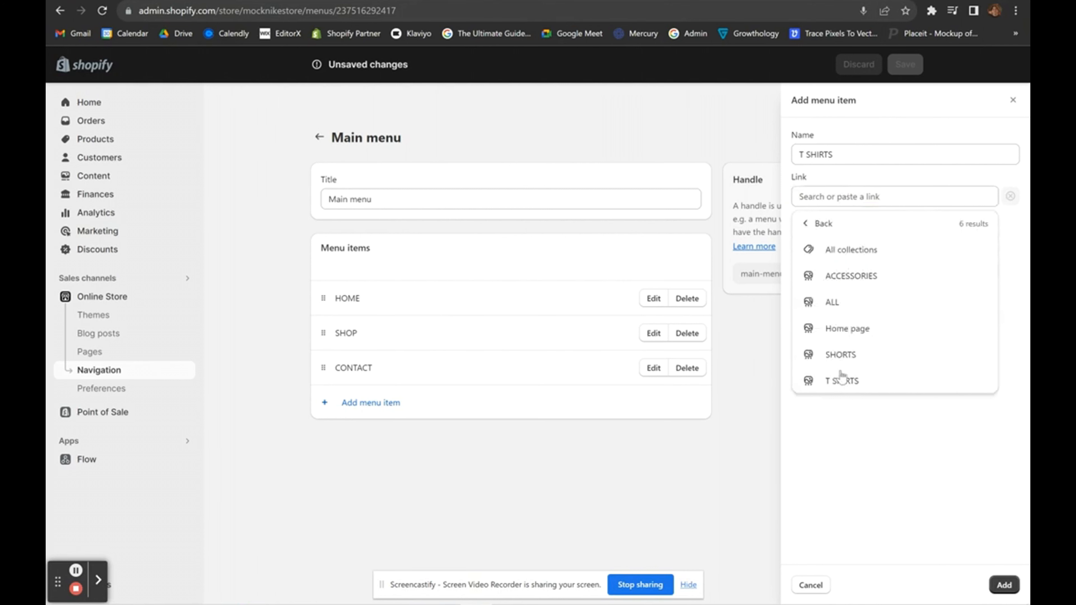
{"action": "left_click", "coordinate": [842, 381]}
{"action": "left_click", "coordinate": [1002, 585]}
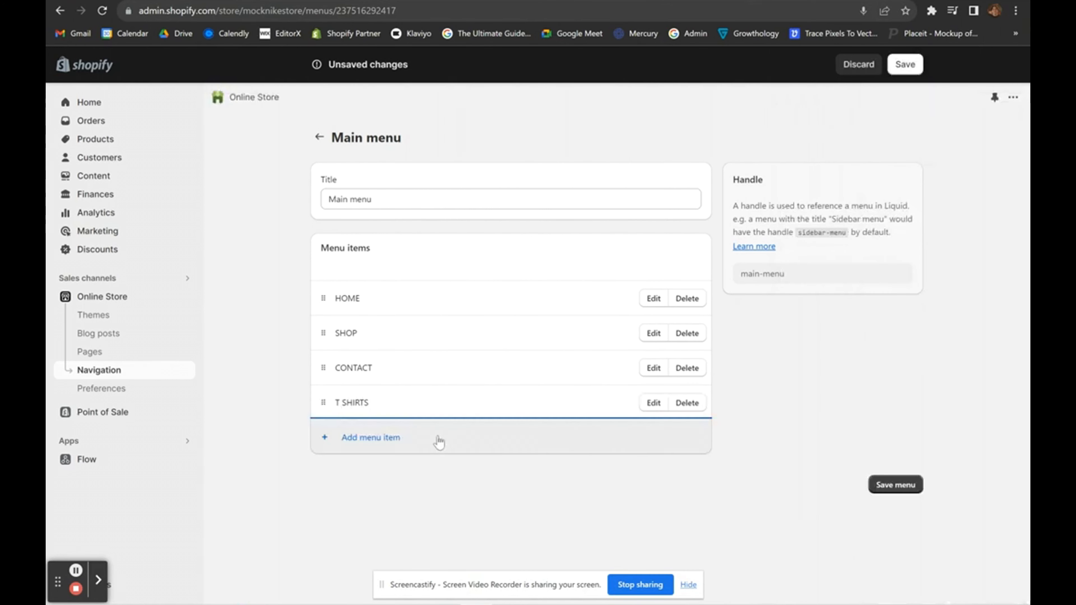
Add a menu item linked to the ALL collection.
{"action": "left_click", "coordinate": [437, 440]}
{"action": "left_click", "coordinate": [851, 197]}
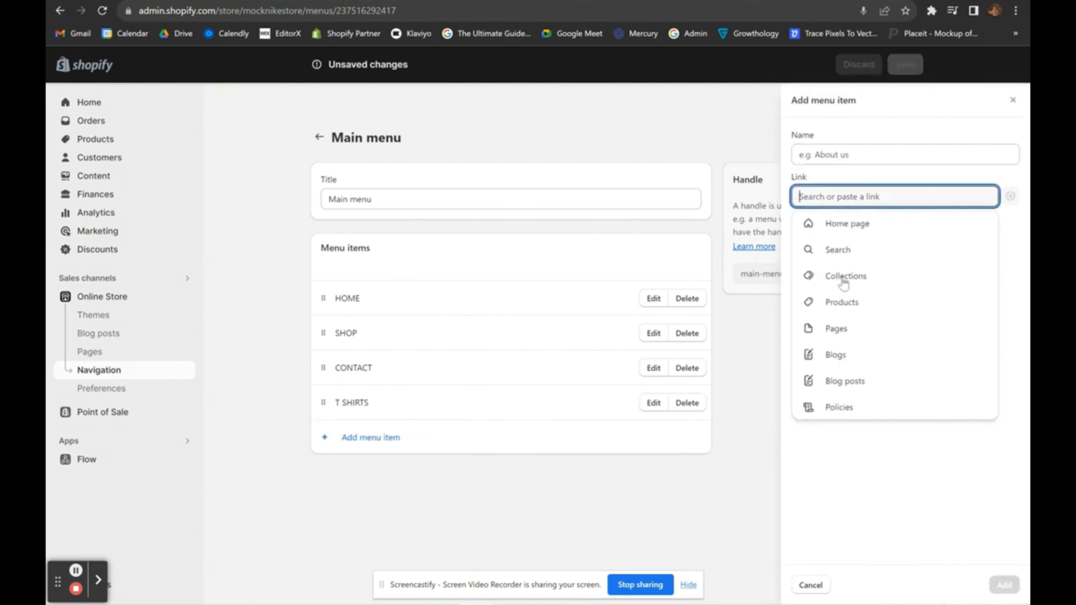
{"action": "left_click", "coordinate": [847, 278]}
{"action": "left_click", "coordinate": [834, 302]}
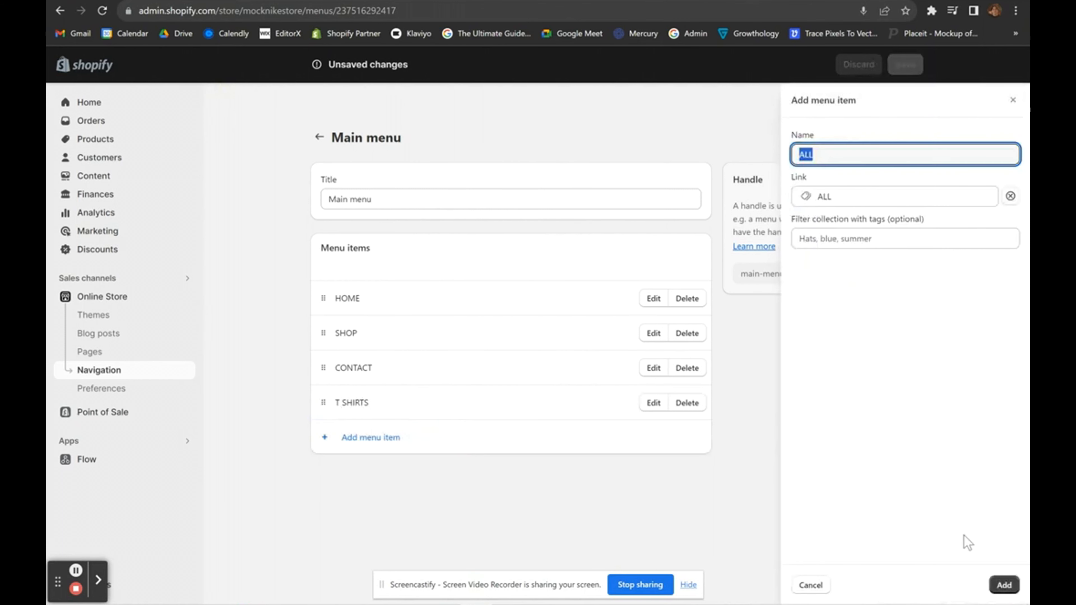
{"action": "left_click", "coordinate": [1004, 585]}
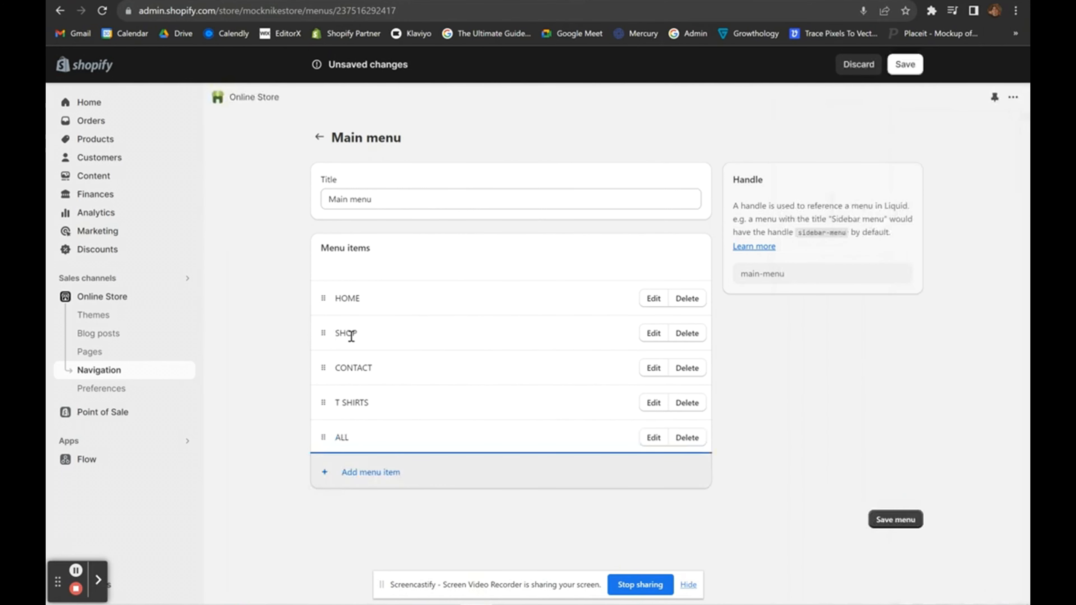
Add a menu item linked to the SHORTS collection.
{"action": "left_click", "coordinate": [354, 472]}
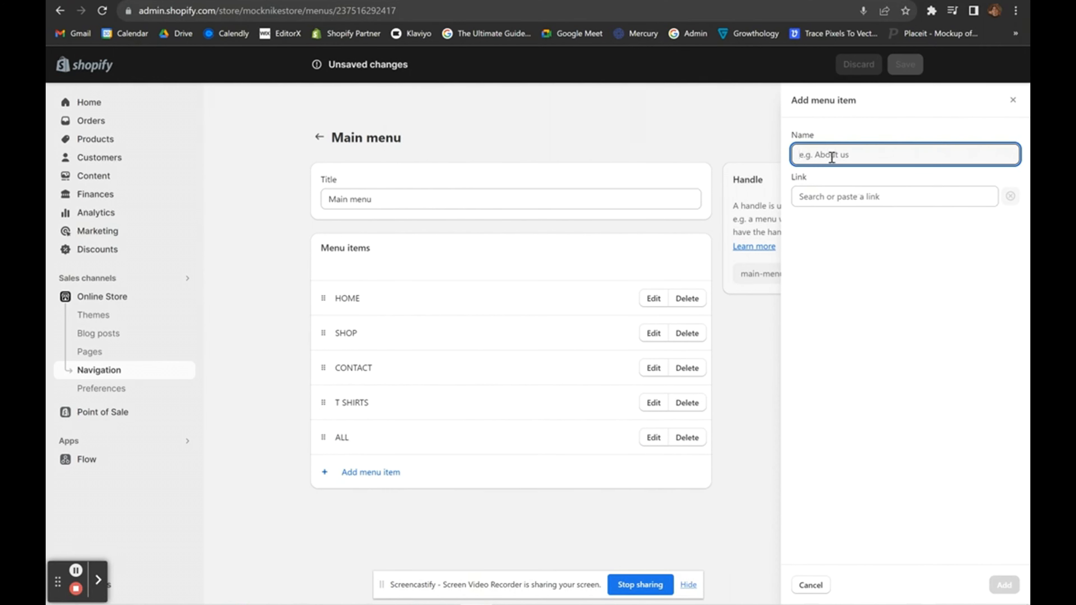
{"action": "left_click", "coordinate": [824, 195]}
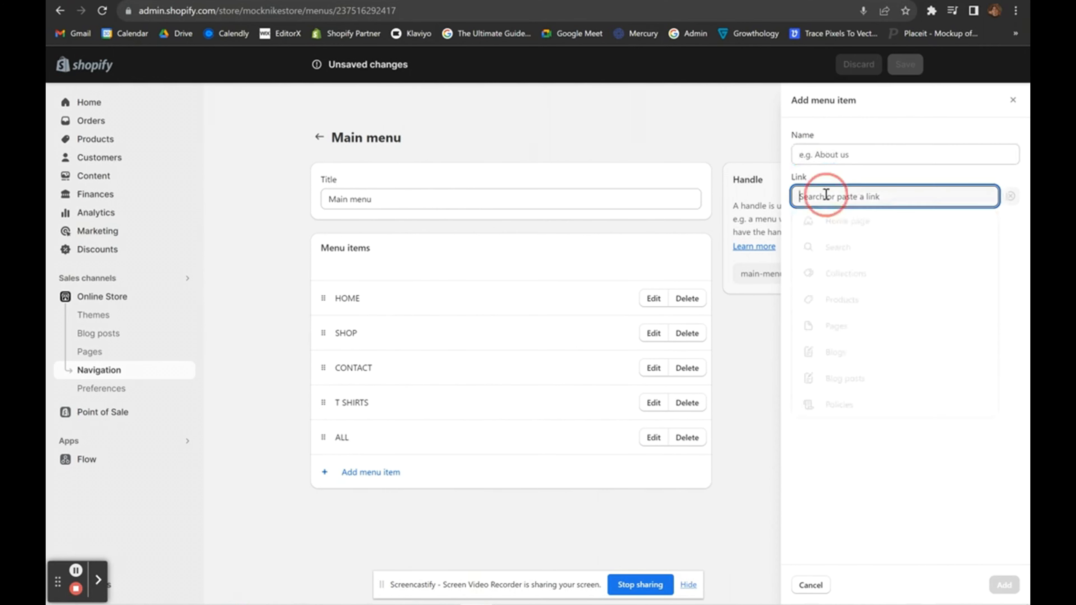
{"action": "left_click", "coordinate": [844, 280]}
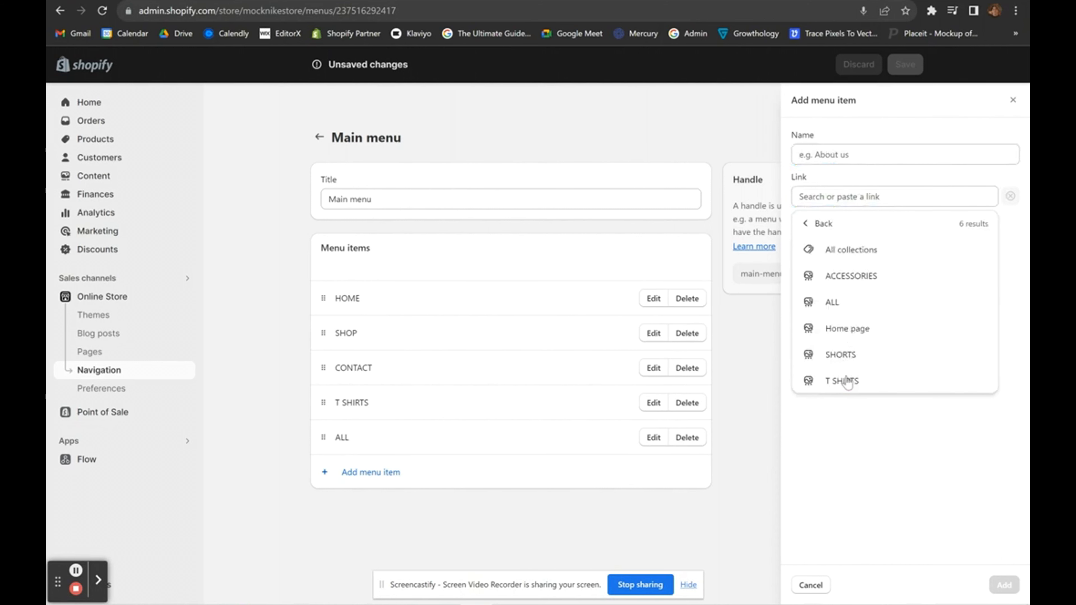
{"action": "left_click", "coordinate": [845, 380]}
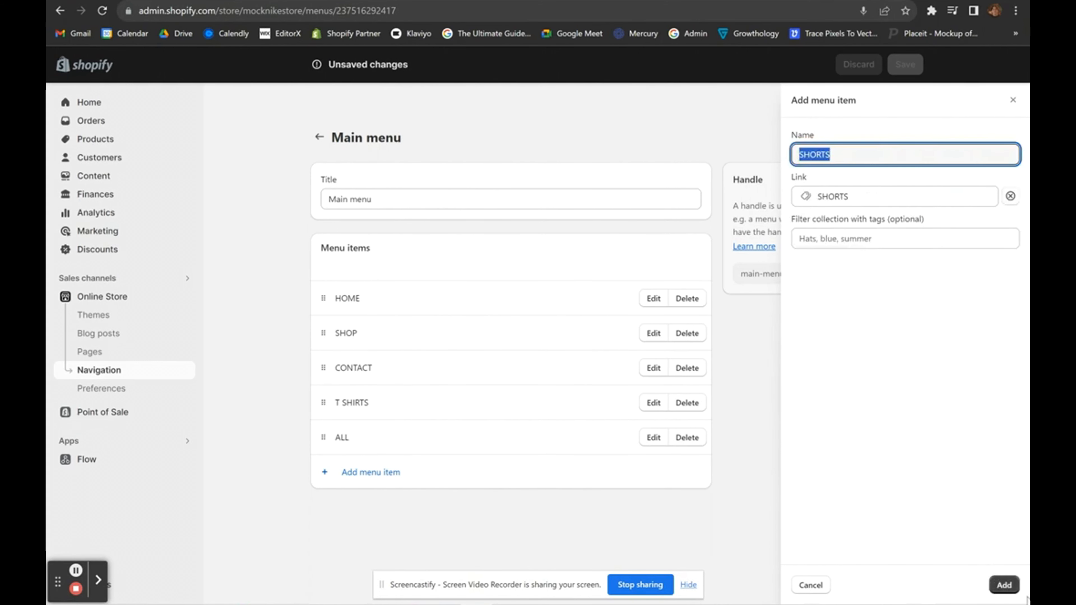
{"action": "left_click", "coordinate": [1003, 584]}
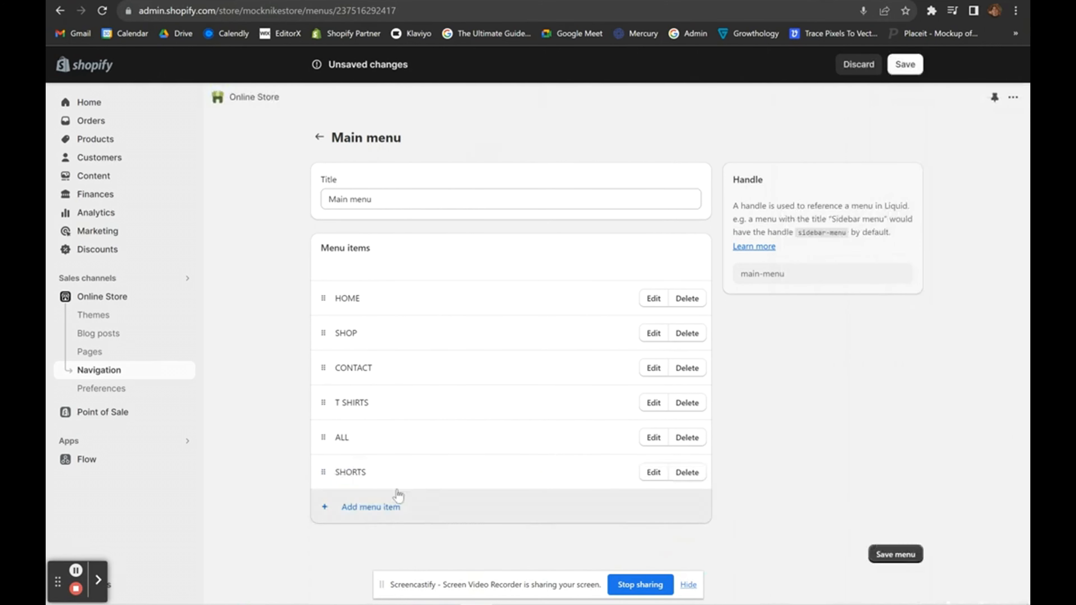
Nest ALL, T SHIRTS and SHORTS as sub-items under SHOP and save the Main menu.
{"action": "left_click_drag", "start_coordinate": [319, 437], "coordinate": [347, 374]}
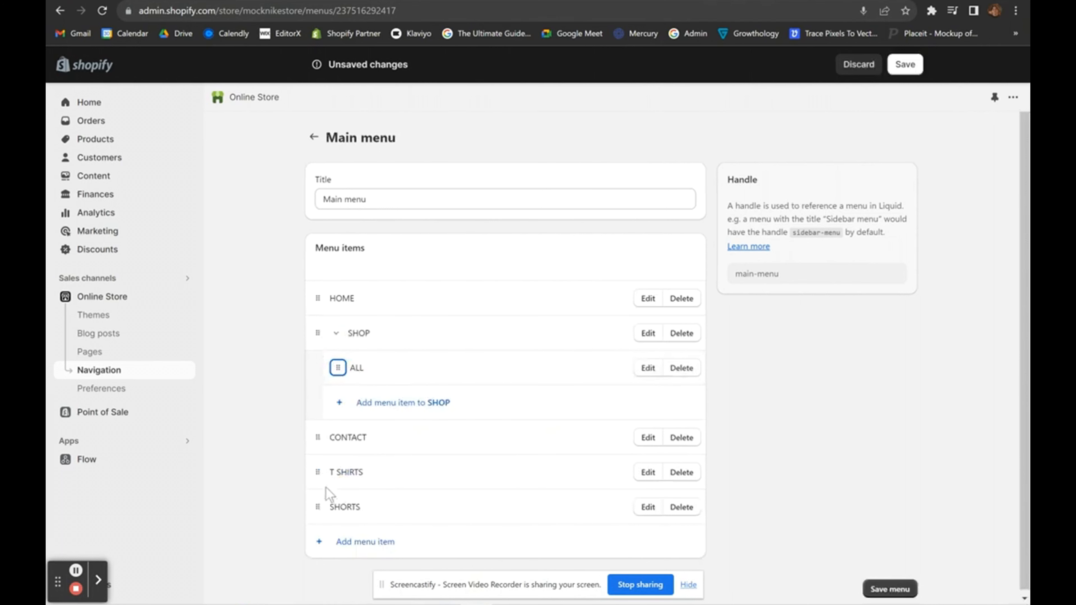
{"action": "left_click_drag", "start_coordinate": [312, 469], "coordinate": [340, 420]}
{"action": "left_click_drag", "start_coordinate": [318, 504], "coordinate": [351, 445]}
{"action": "left_click", "coordinate": [791, 429]}
{"action": "scroll", "coordinate": [381, 373], "scroll_direction": "up", "scroll_amount": 3}
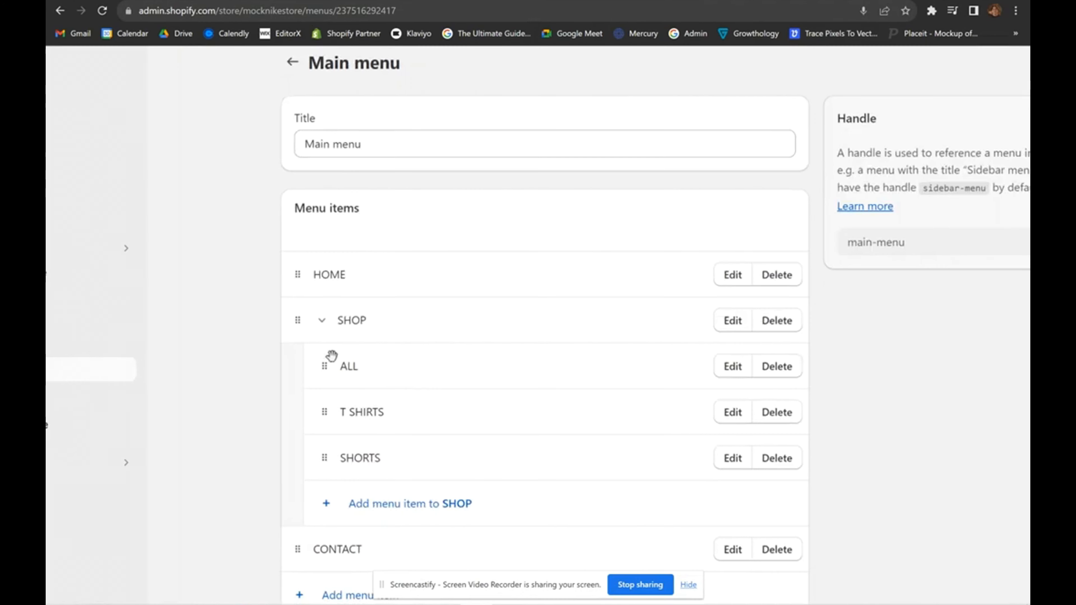
{"action": "scroll", "coordinate": [359, 371], "scroll_direction": "down", "scroll_amount": 3}
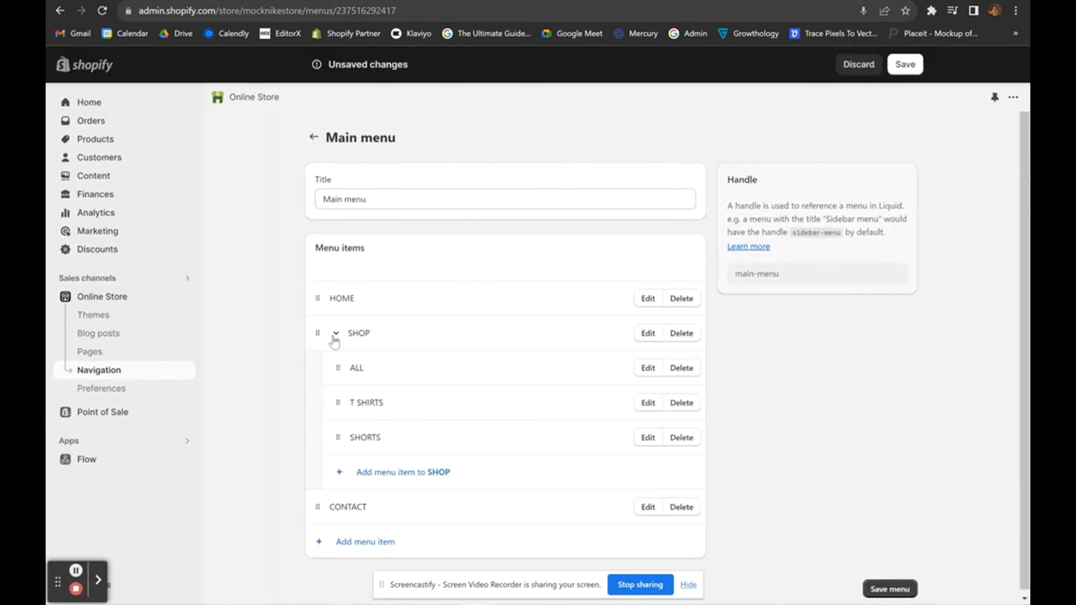
{"action": "left_click_drag", "start_coordinate": [346, 334], "coordinate": [376, 336]}
{"action": "left_click", "coordinate": [796, 364]}
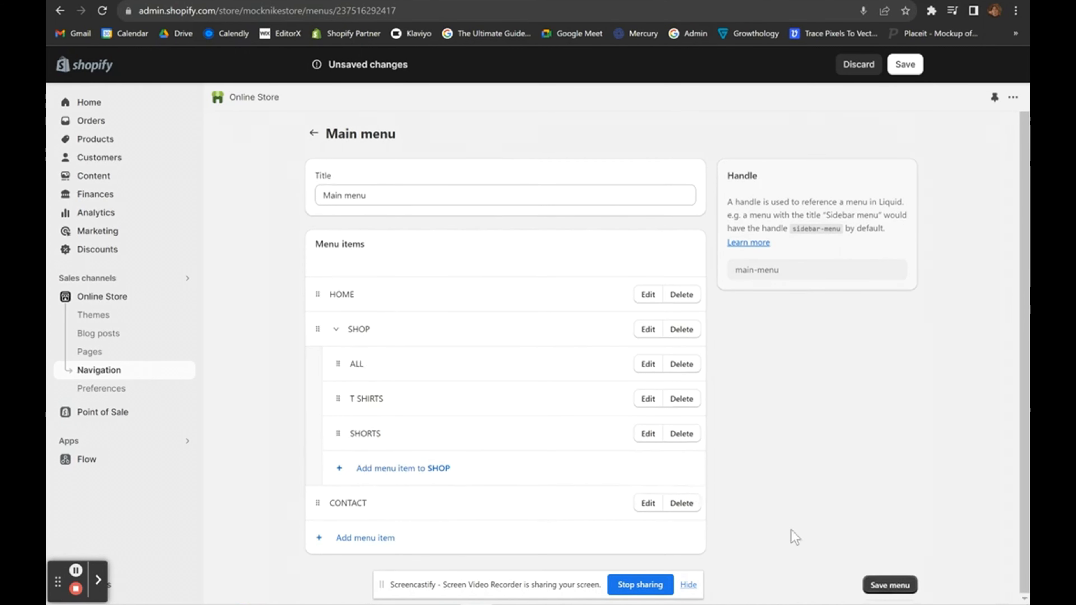
{"action": "left_click", "coordinate": [888, 588]}
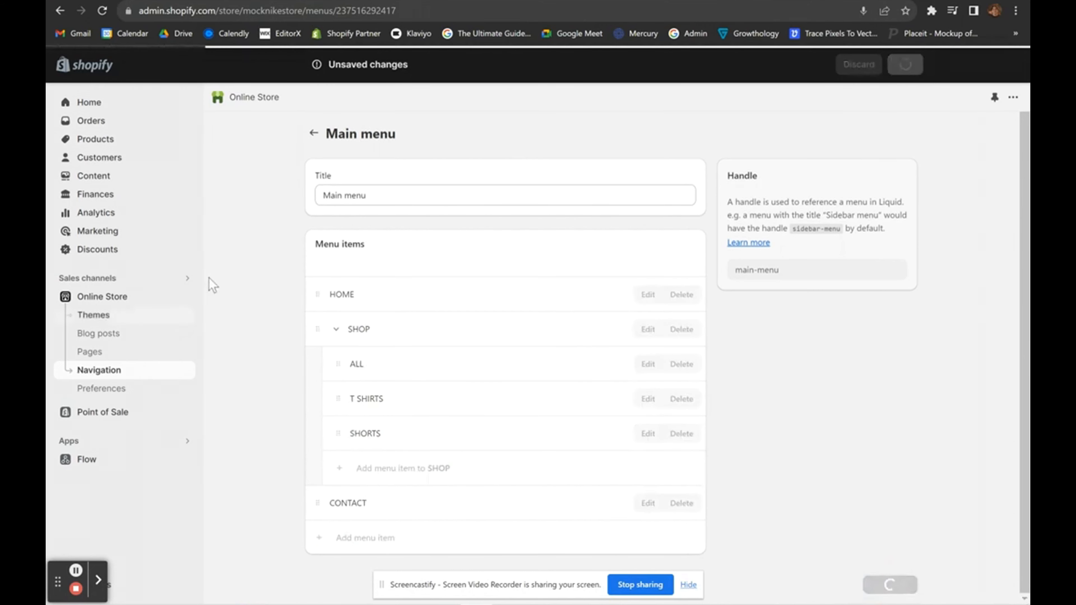
Open the current Refresh theme in the theme editor.
{"action": "left_click", "coordinate": [114, 297]}
{"action": "scroll", "coordinate": [762, 364], "scroll_direction": "down", "scroll_amount": 2}
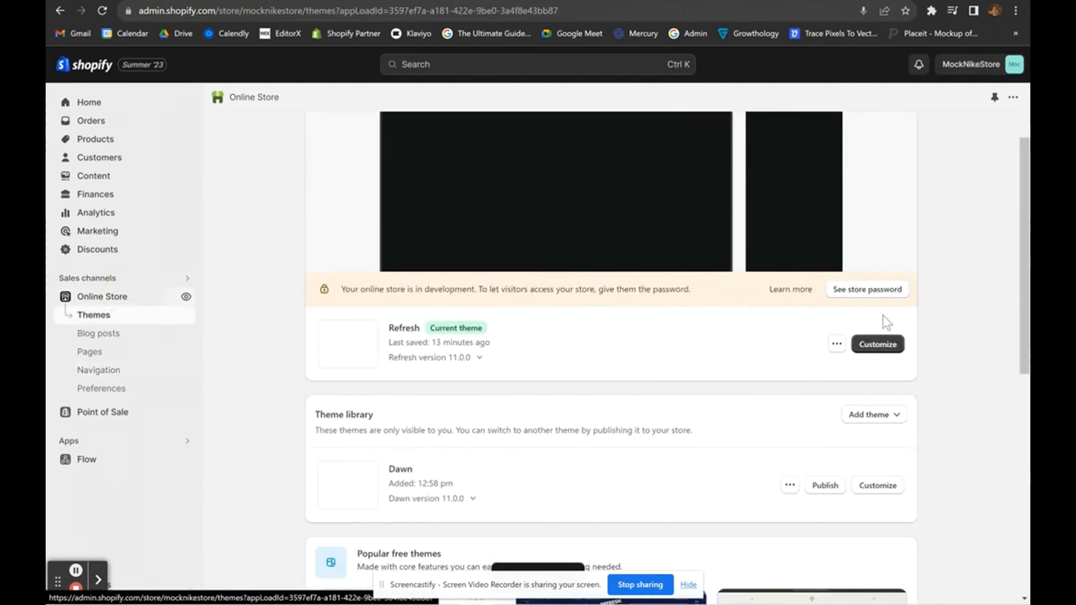
{"action": "left_click", "coordinate": [879, 344]}
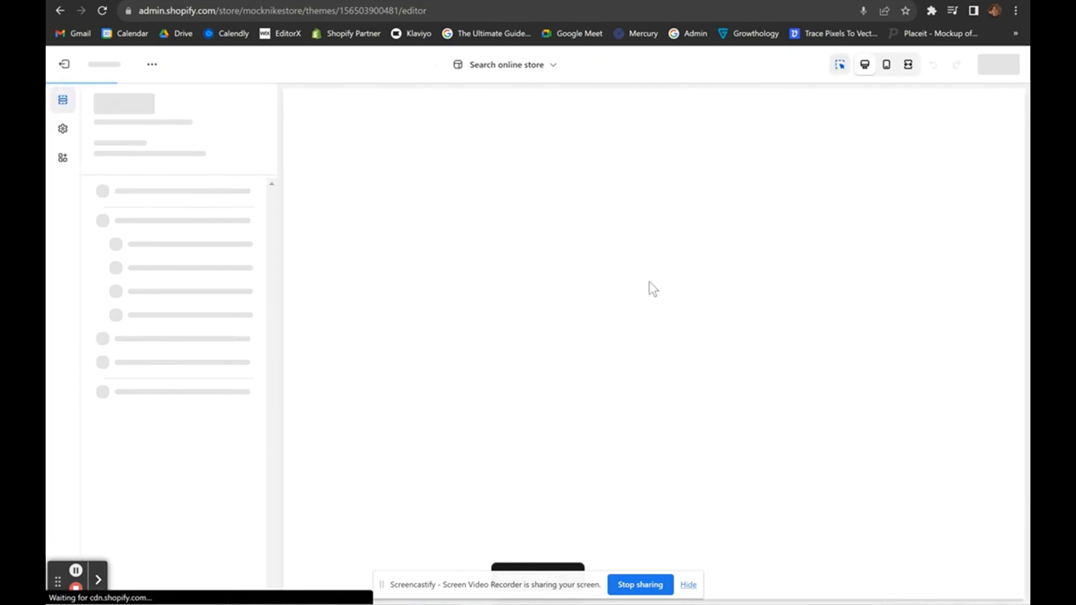
{"action": "left_click", "coordinate": [688, 586]}
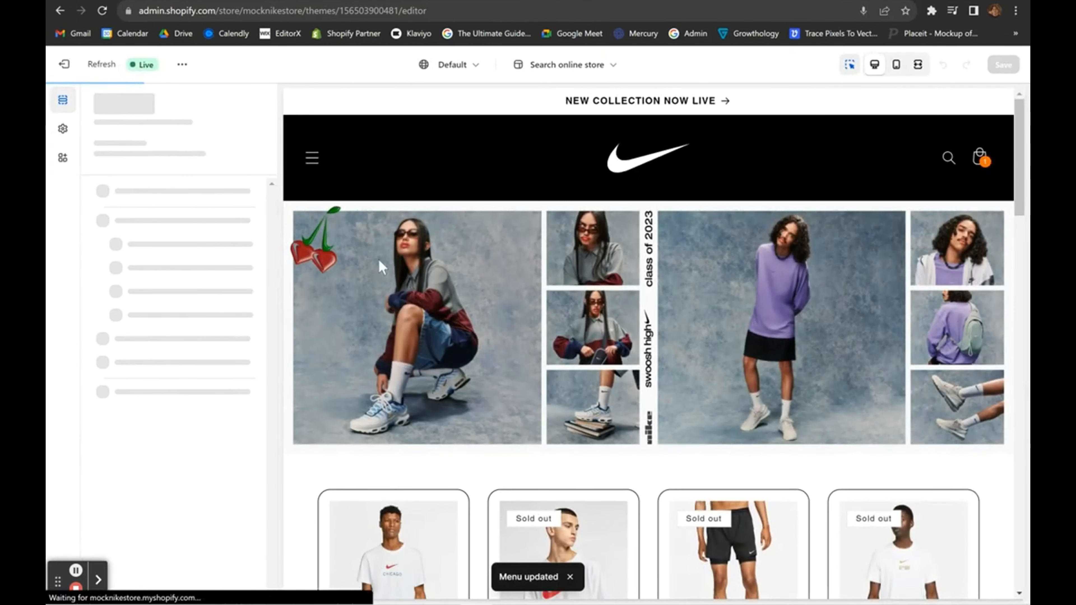
Check the header menu's SHOP submenu shows ALL, T SHIRTS, SHORTS and ACCESSORIES, then exit.
{"action": "left_click", "coordinate": [313, 163]}
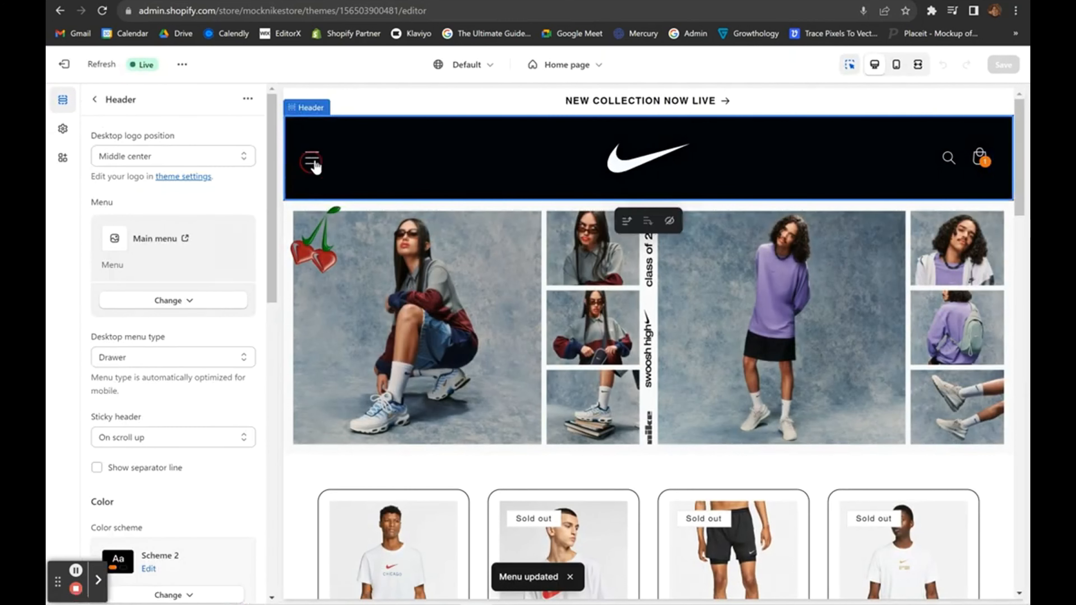
{"action": "left_click", "coordinate": [313, 163]}
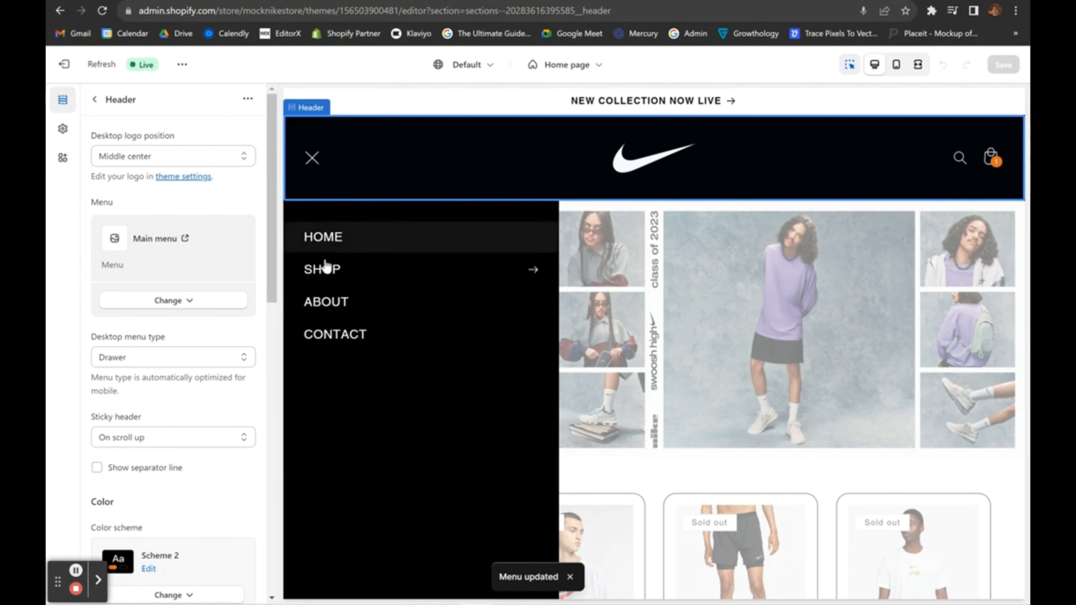
{"action": "left_click", "coordinate": [327, 270]}
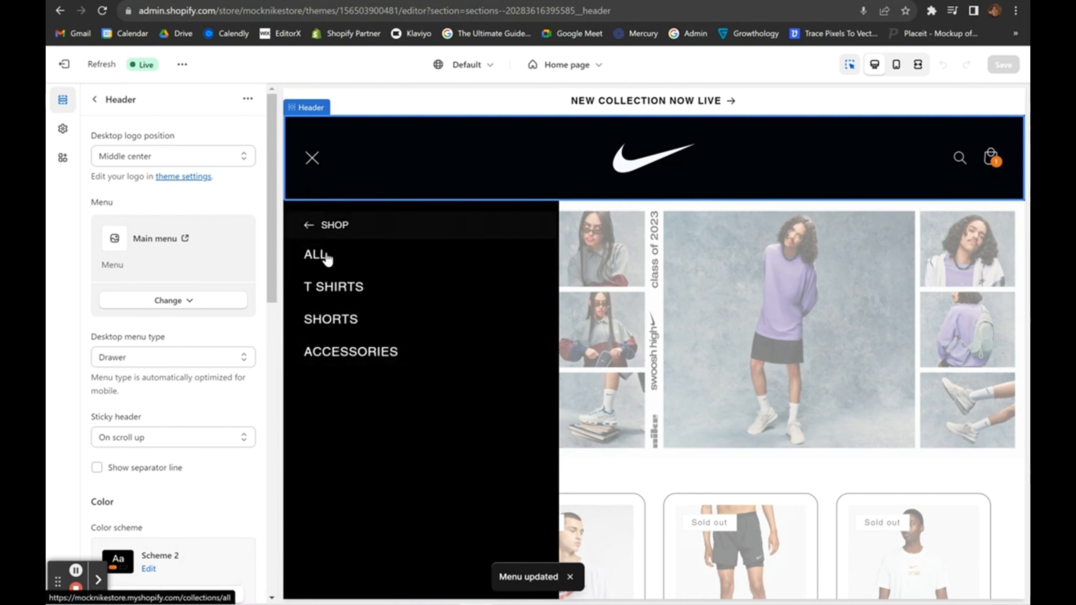
{"action": "left_click", "coordinate": [64, 63]}
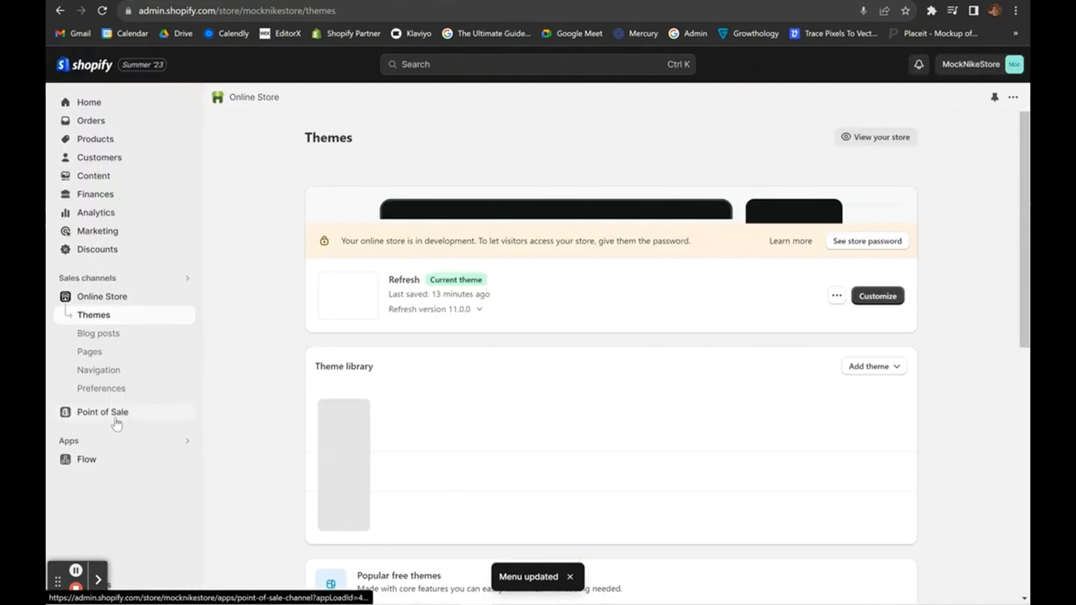
{"action": "left_click", "coordinate": [102, 371]}
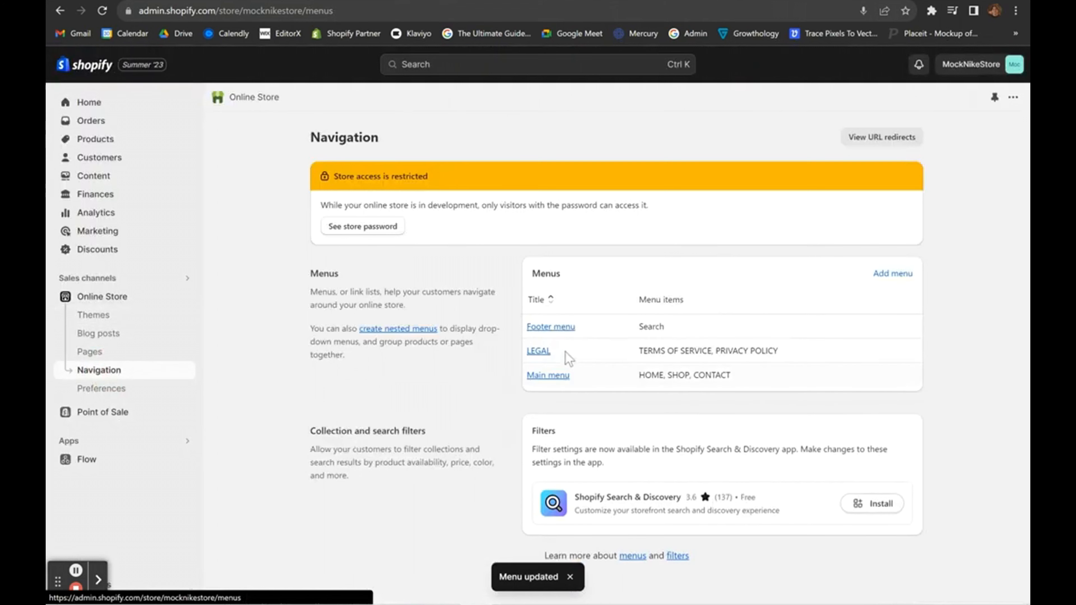
{"action": "left_click", "coordinate": [550, 376]}
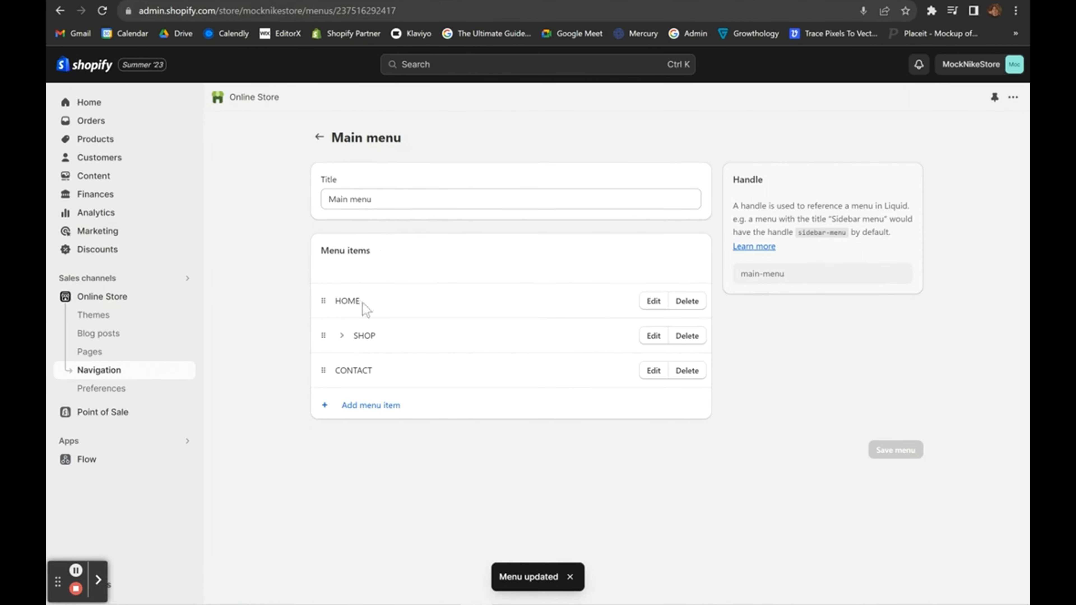
{"action": "left_click", "coordinate": [342, 336]}
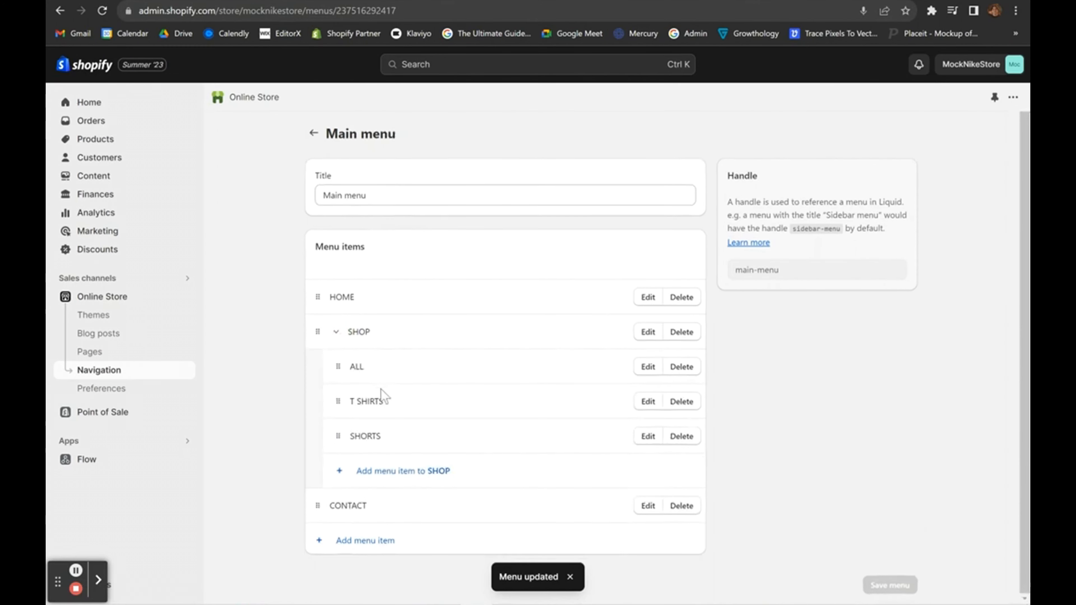
{"action": "left_click", "coordinate": [313, 140]}
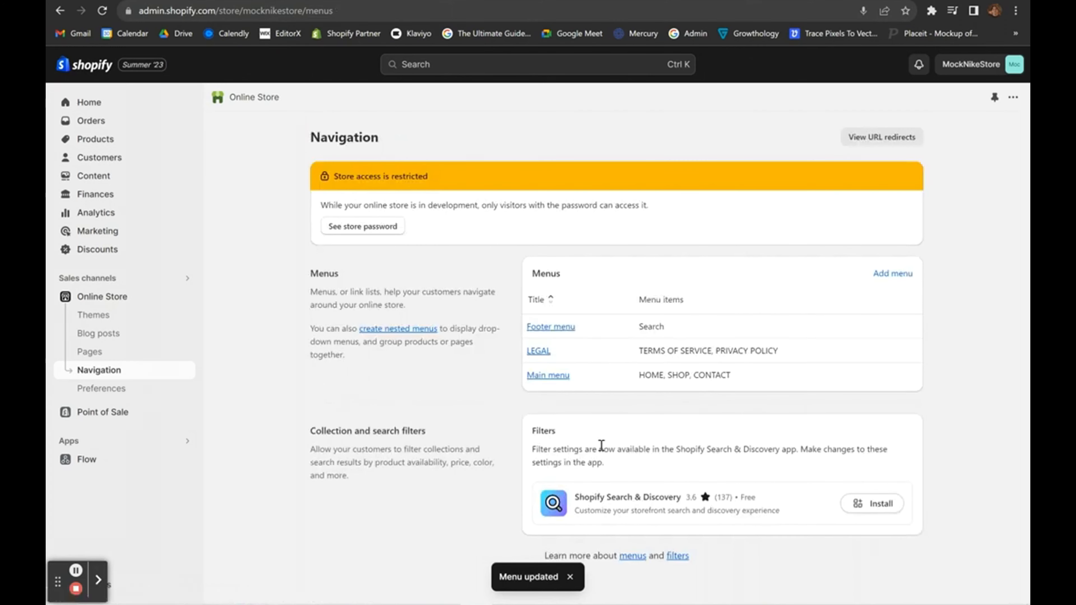
{"action": "left_click", "coordinate": [539, 351]}
{"action": "left_click", "coordinate": [320, 137]}
{"action": "left_click", "coordinate": [890, 273]}
{"action": "left_click", "coordinate": [543, 204]}
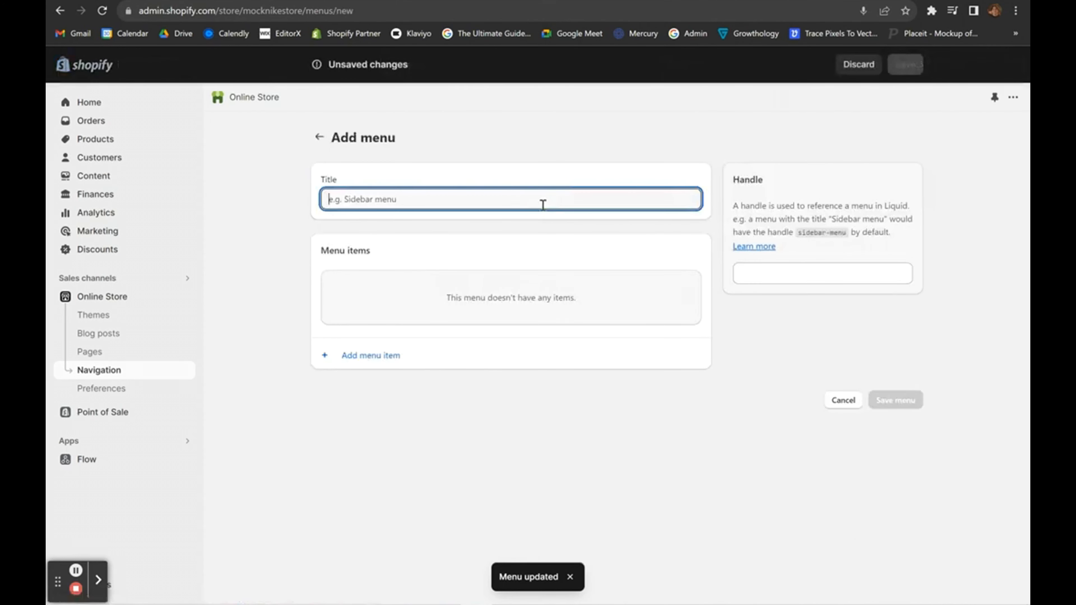
{"action": "type", "text": "LEGAL"}
{"action": "left_click", "coordinate": [371, 355]}
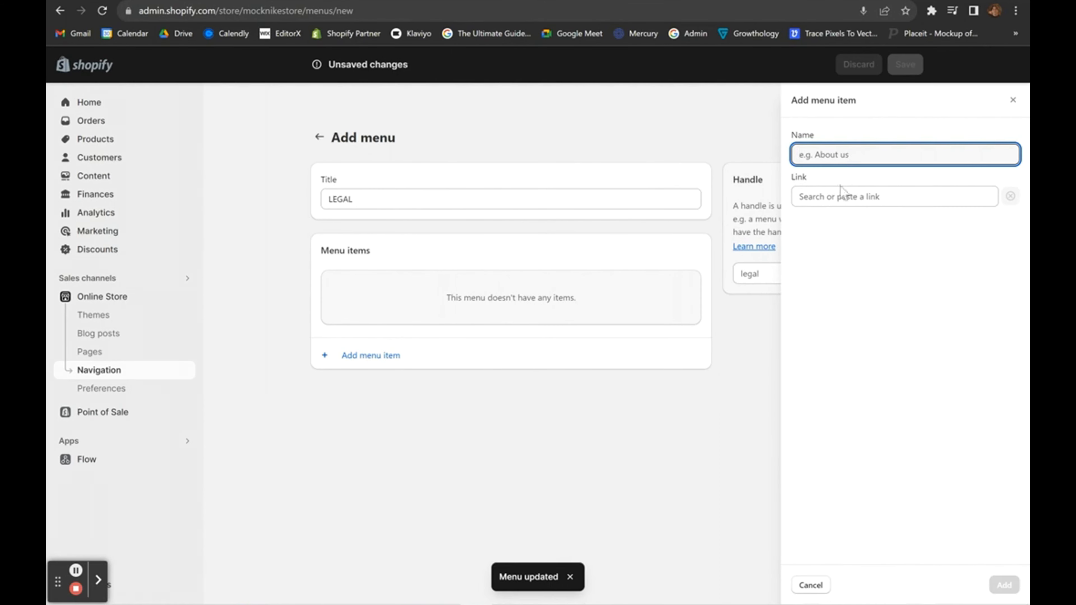
{"action": "left_click", "coordinate": [834, 196]}
{"action": "left_click", "coordinate": [825, 417]}
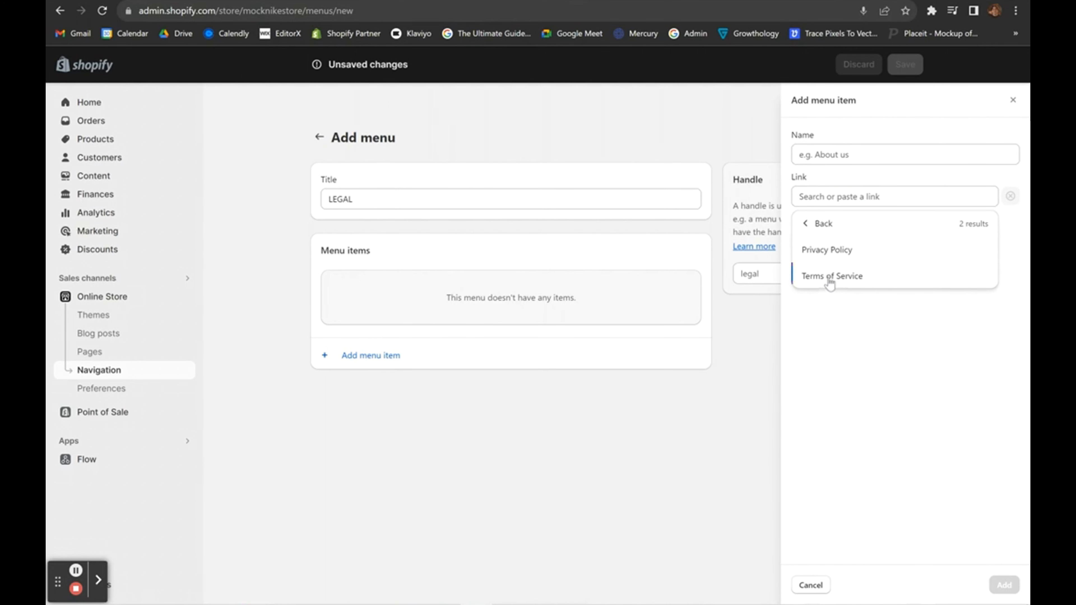
{"action": "left_click", "coordinate": [832, 276]}
{"action": "left_click", "coordinate": [1004, 584]}
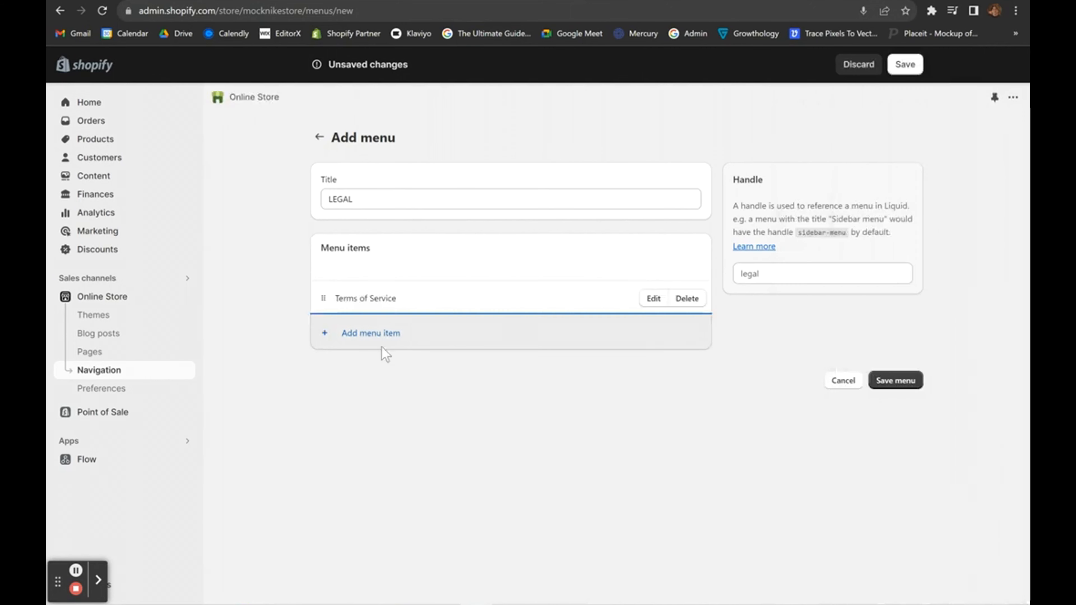
{"action": "left_click", "coordinate": [358, 333]}
{"action": "left_click", "coordinate": [834, 196]}
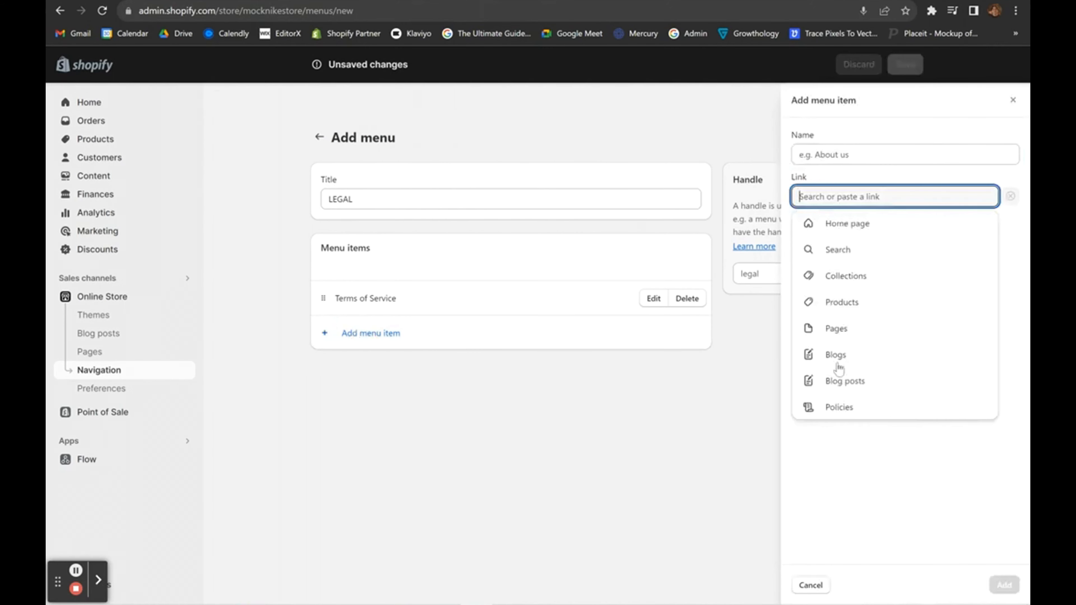
{"action": "left_click", "coordinate": [833, 409]}
{"action": "left_click", "coordinate": [827, 250]}
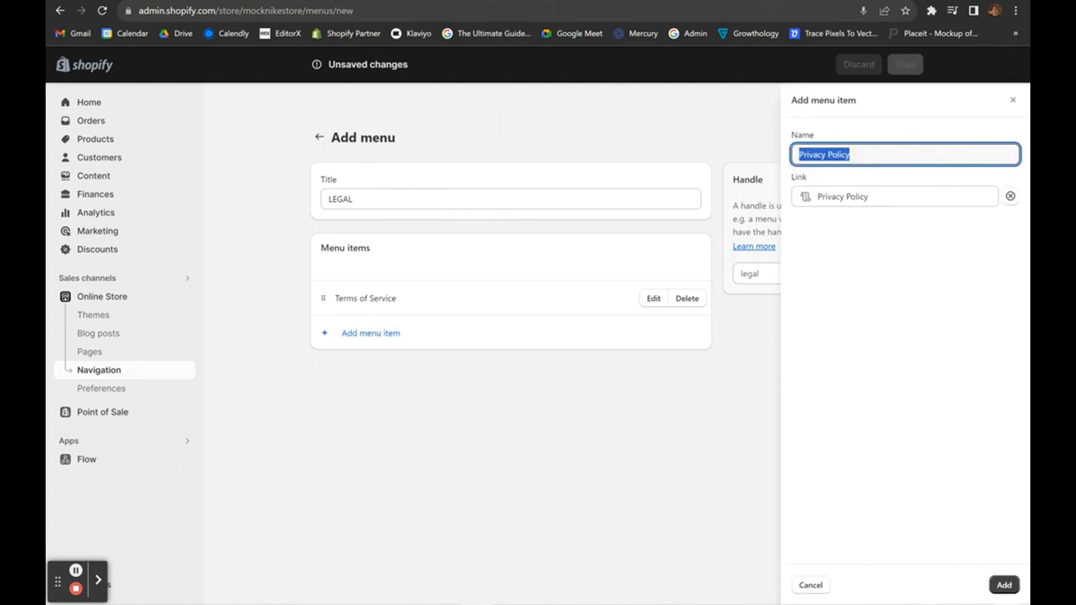
{"action": "left_click", "coordinate": [1002, 585]}
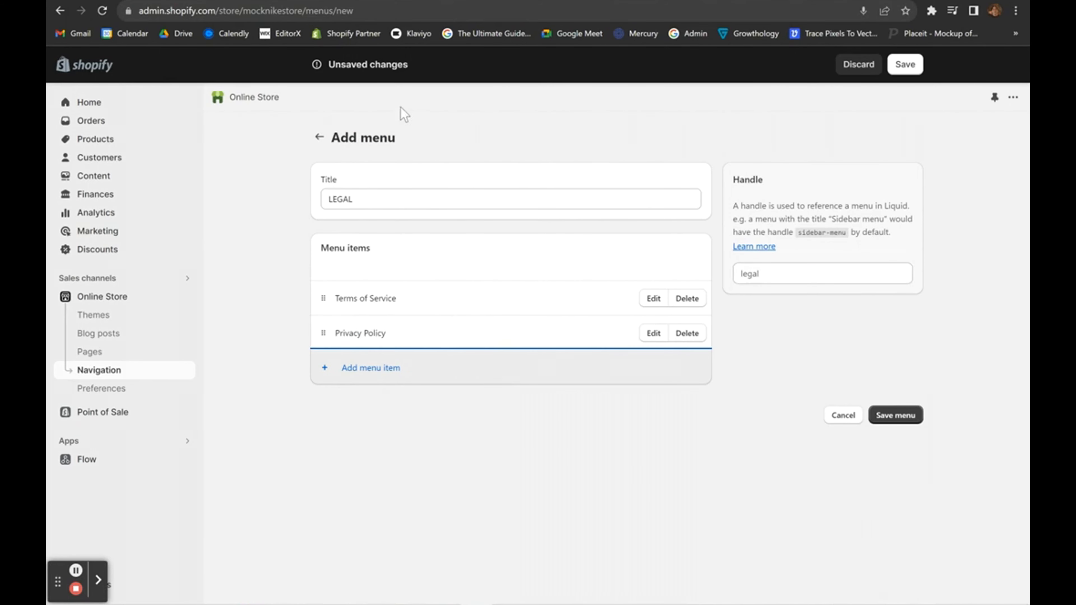
{"action": "left_click", "coordinate": [319, 136]}
{"action": "left_click", "coordinate": [700, 364]}
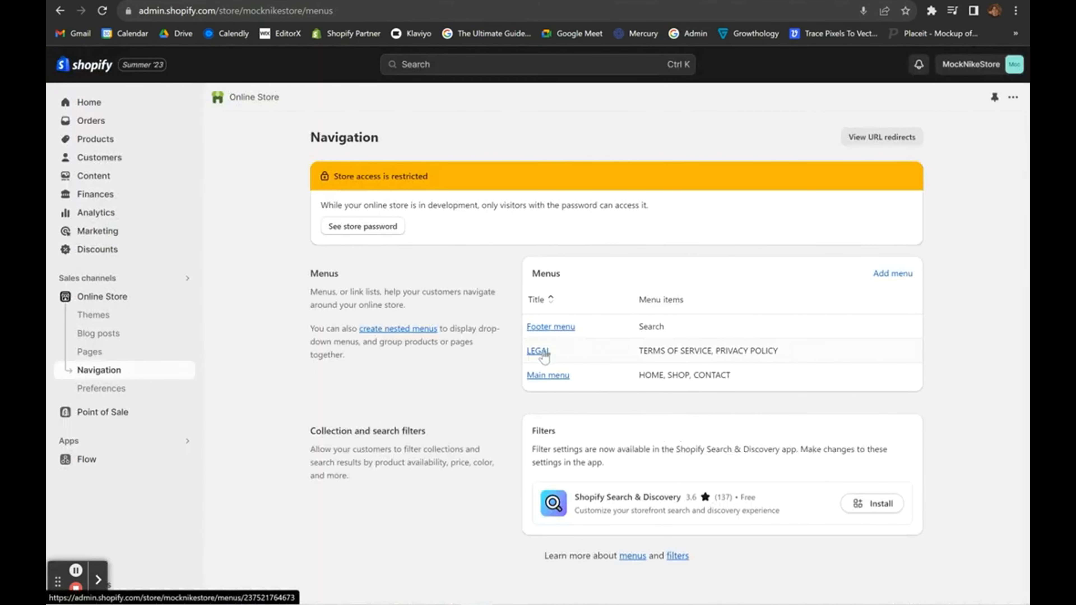
Open the current theme in the editor and view the footer section's settings.
{"action": "left_click", "coordinate": [93, 314]}
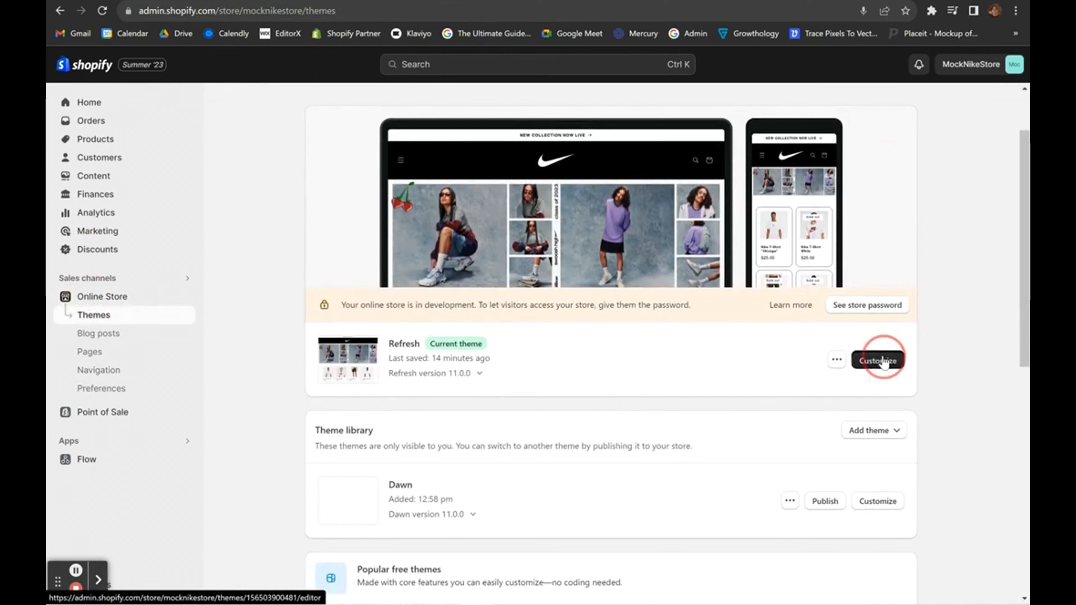
{"action": "left_click", "coordinate": [879, 360]}
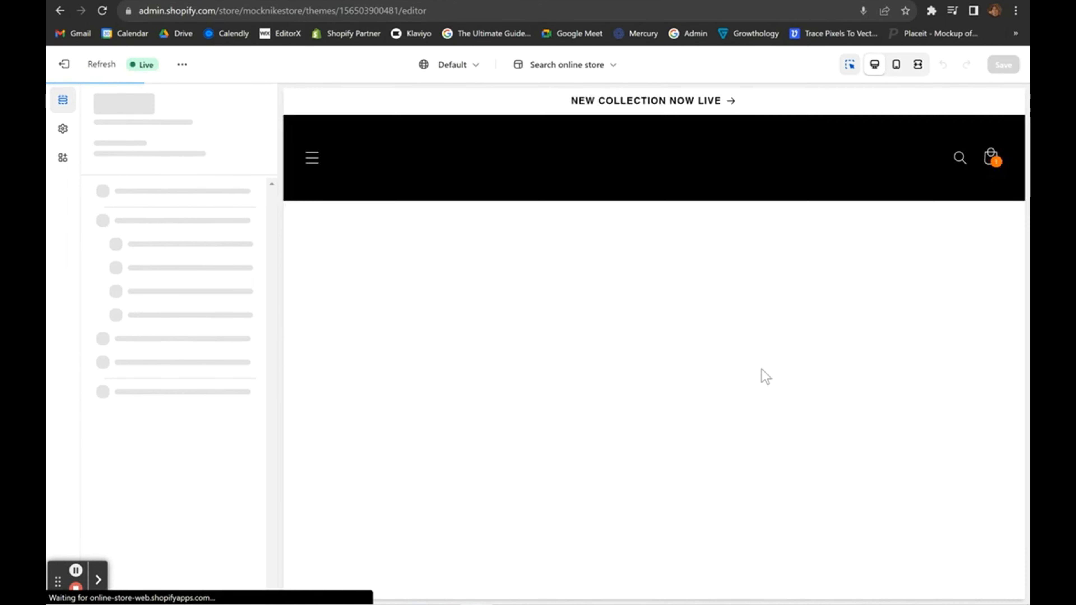
{"action": "scroll", "coordinate": [762, 370], "scroll_direction": "down", "scroll_amount": 20}
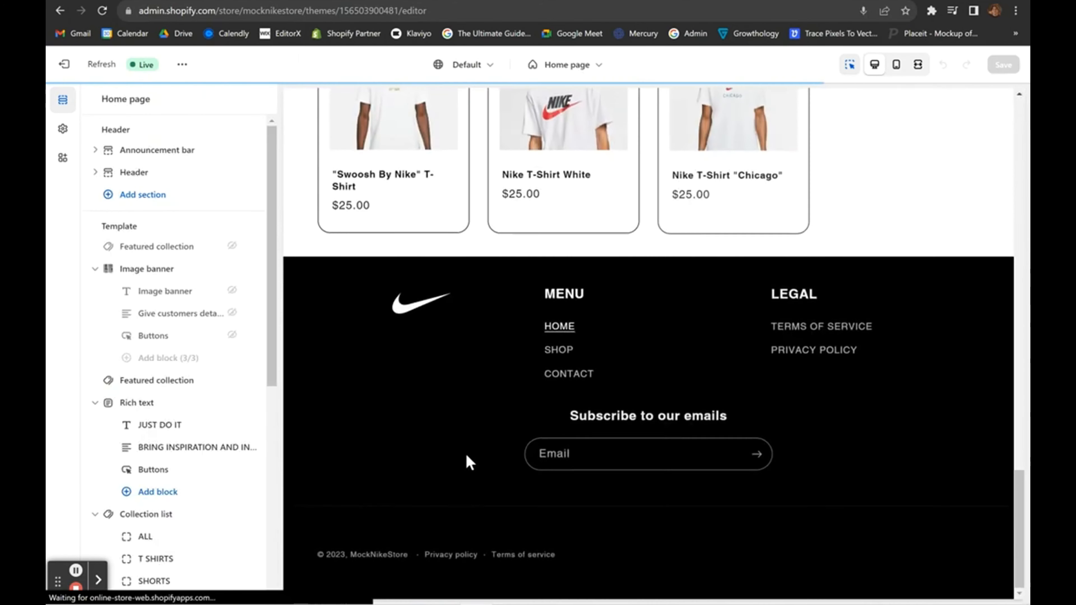
{"action": "left_click", "coordinate": [448, 430]}
{"action": "scroll", "coordinate": [204, 356], "scroll_direction": "down", "scroll_amount": 15}
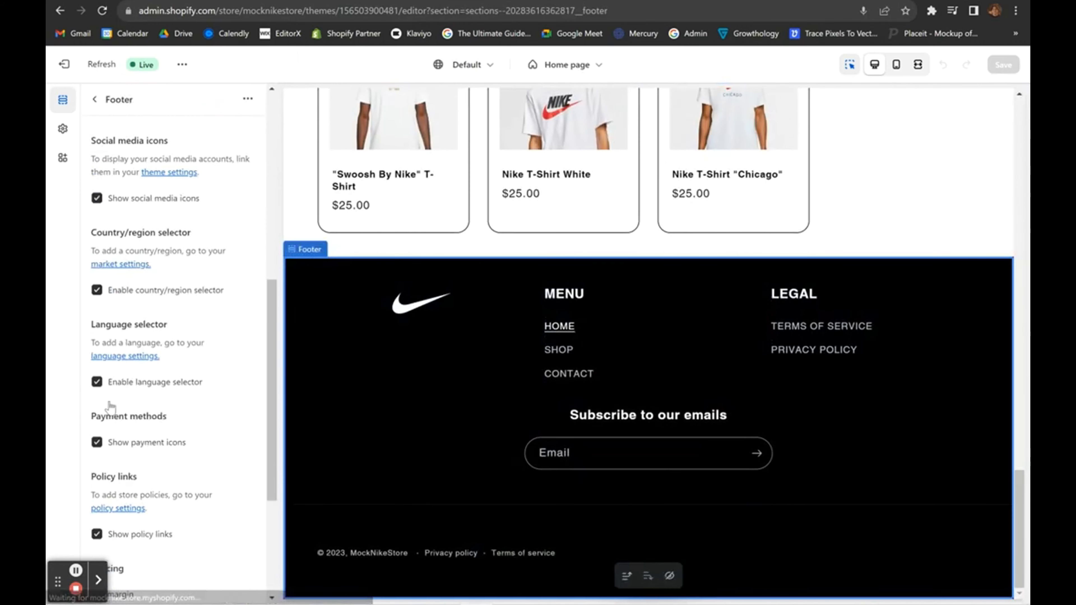
{"action": "left_click", "coordinate": [95, 100]}
{"action": "scroll", "coordinate": [196, 434], "scroll_direction": "down", "scroll_amount": 10}
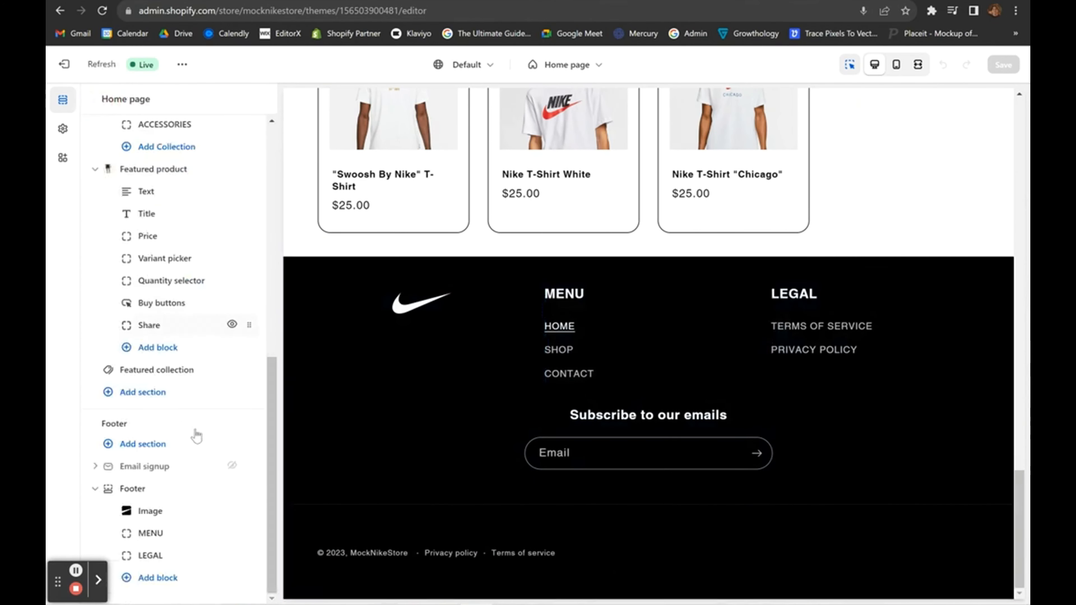
Keep LEGAL as the footer menu block's linked menu and exit the editor.
{"action": "left_click", "coordinate": [156, 581]}
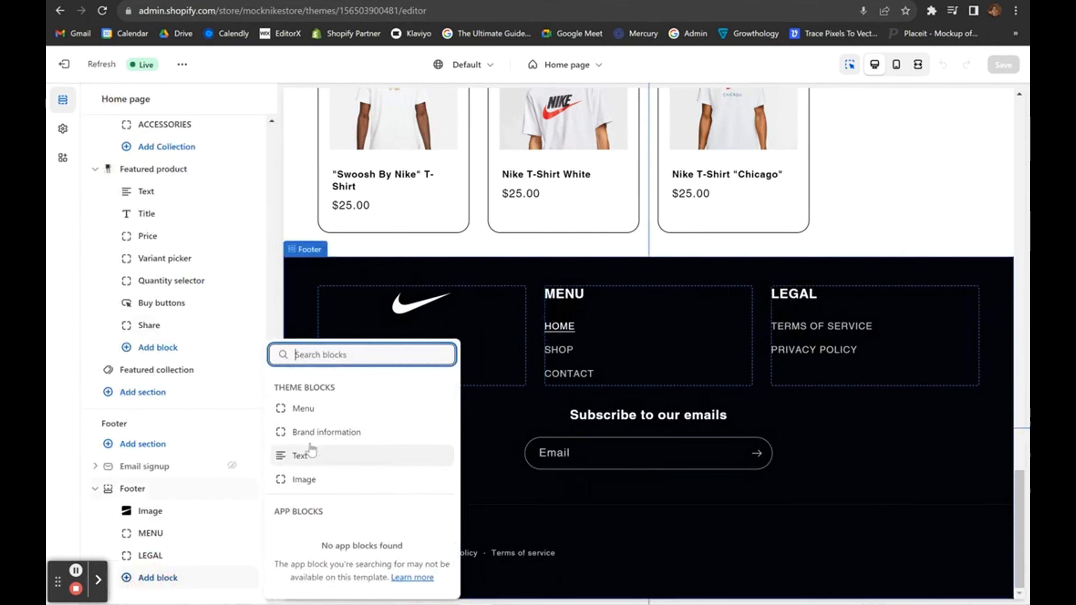
{"action": "left_click", "coordinate": [165, 558]}
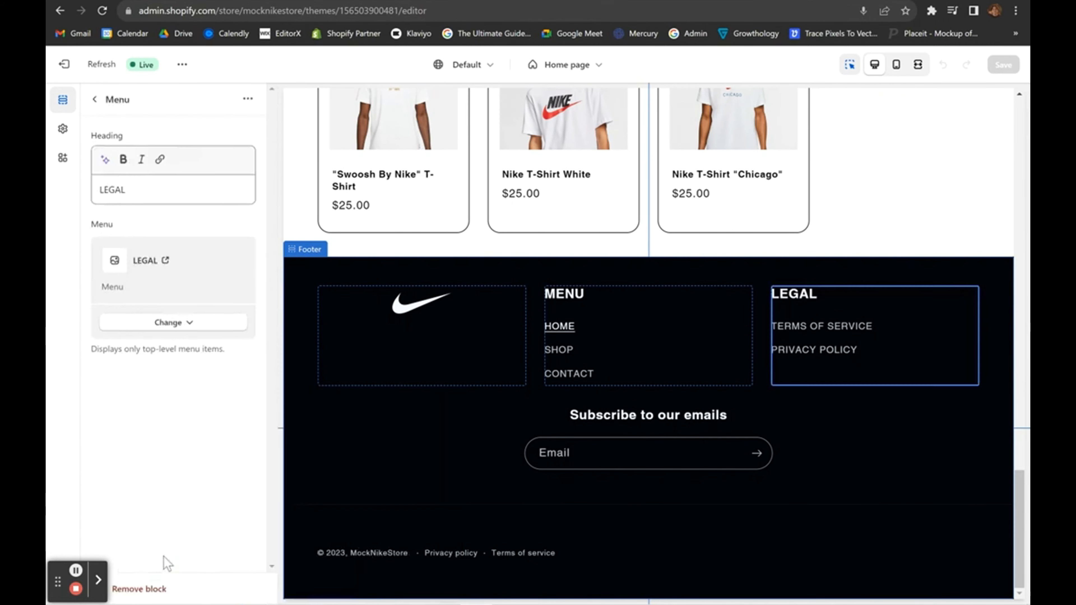
{"action": "left_click", "coordinate": [173, 322]}
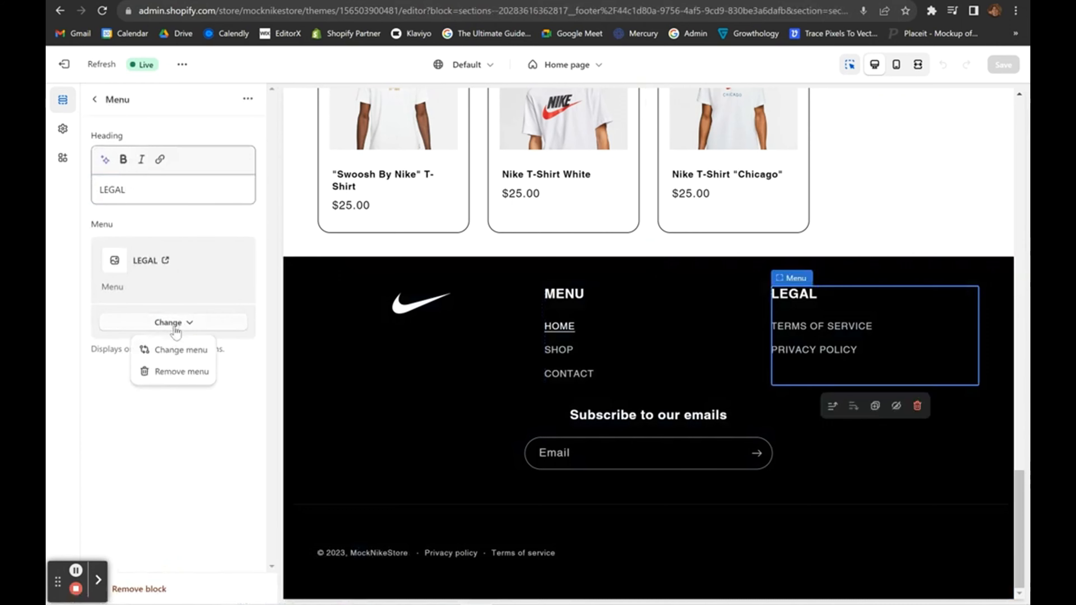
{"action": "left_click", "coordinate": [180, 351]}
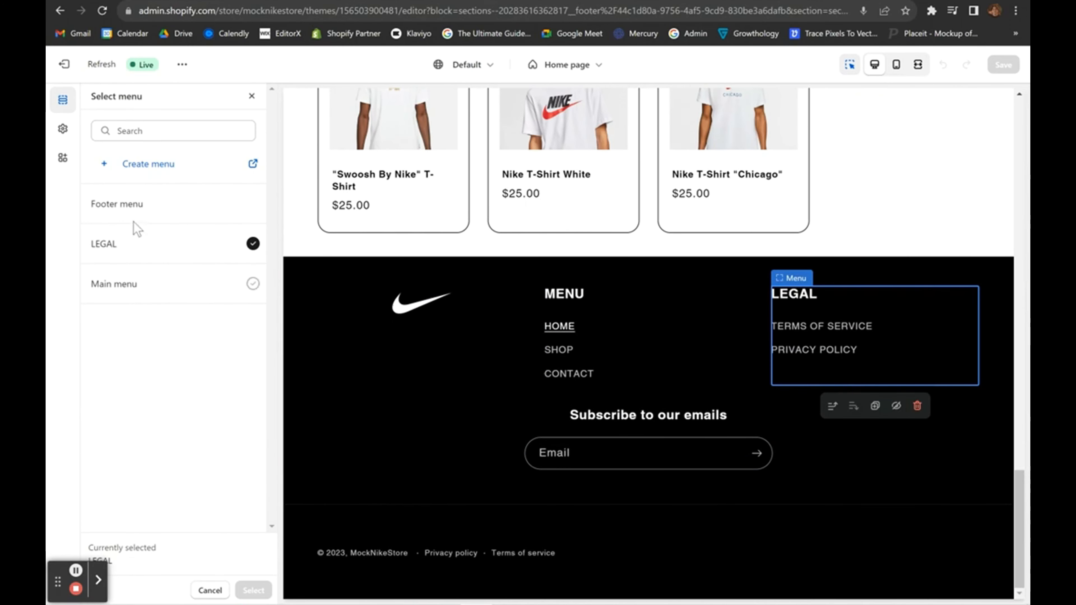
{"action": "left_click", "coordinate": [209, 590]}
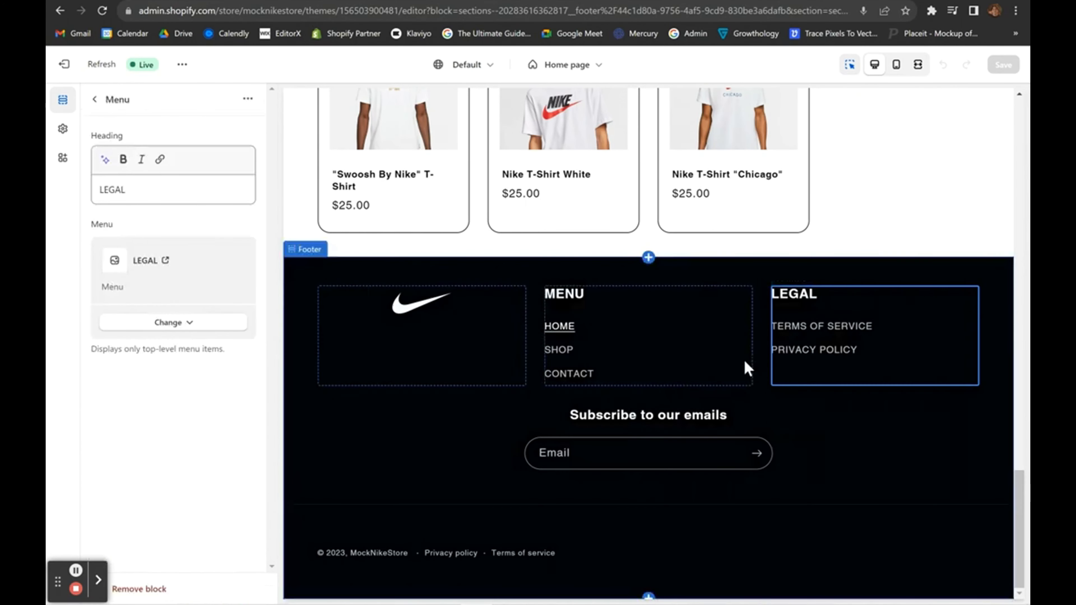
{"action": "scroll", "coordinate": [677, 339], "scroll_direction": "up", "scroll_amount": 10}
{"action": "left_click", "coordinate": [65, 63]}
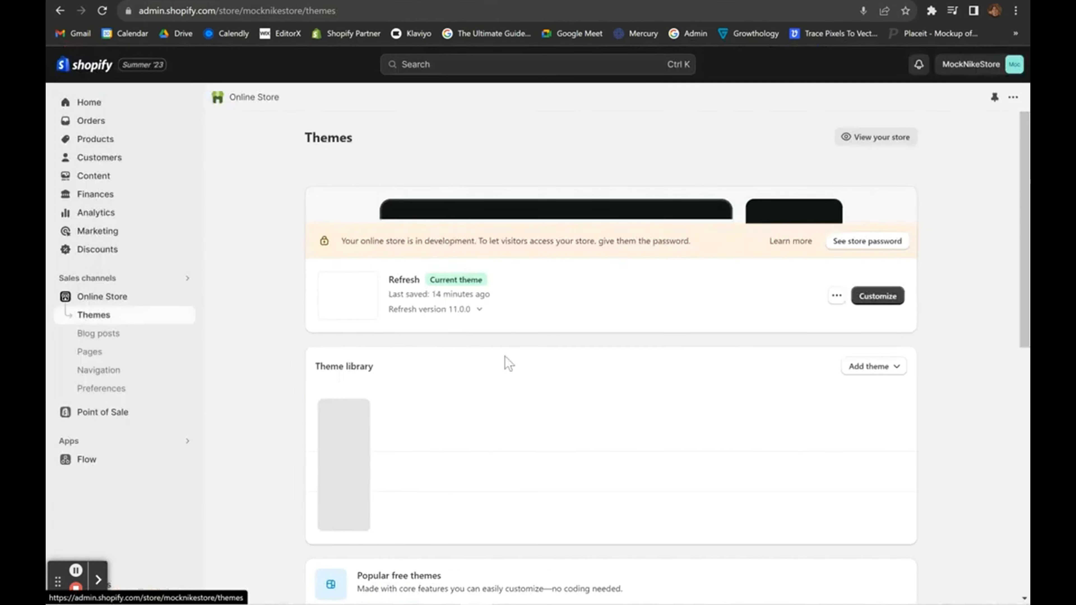
{"action": "left_click", "coordinate": [127, 372]}
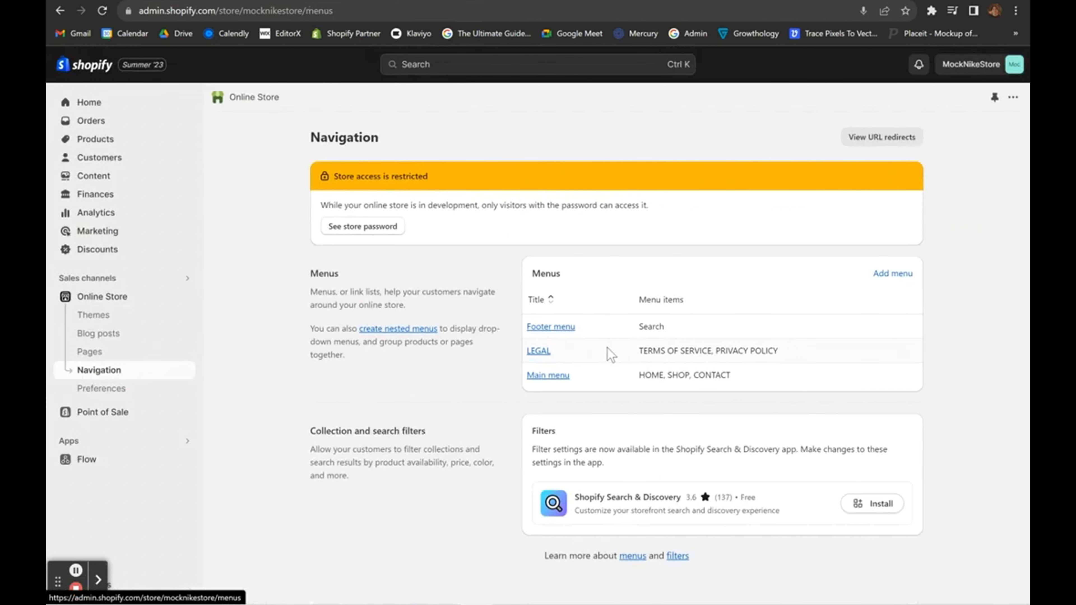
{"action": "left_click", "coordinate": [550, 326]}
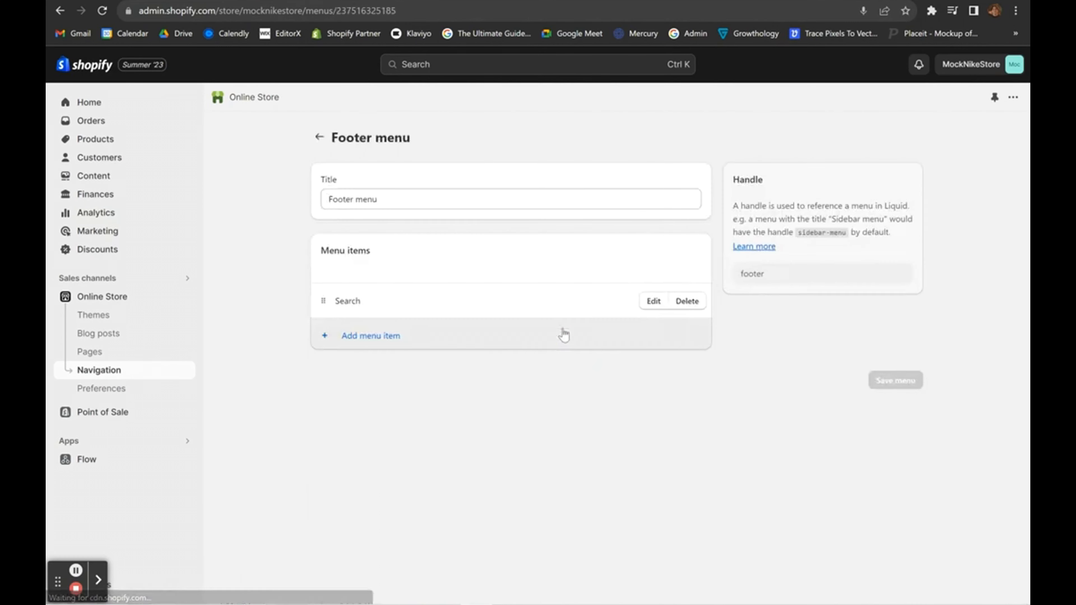
{"action": "left_click", "coordinate": [565, 334]}
{"action": "left_click", "coordinate": [586, 120]}
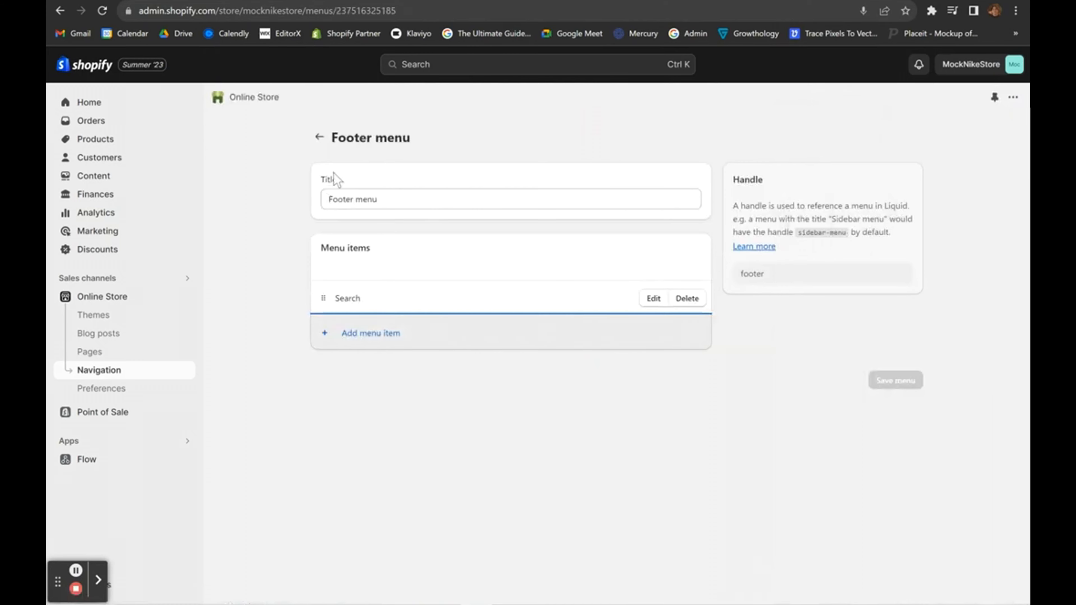
{"action": "left_click", "coordinate": [319, 136]}
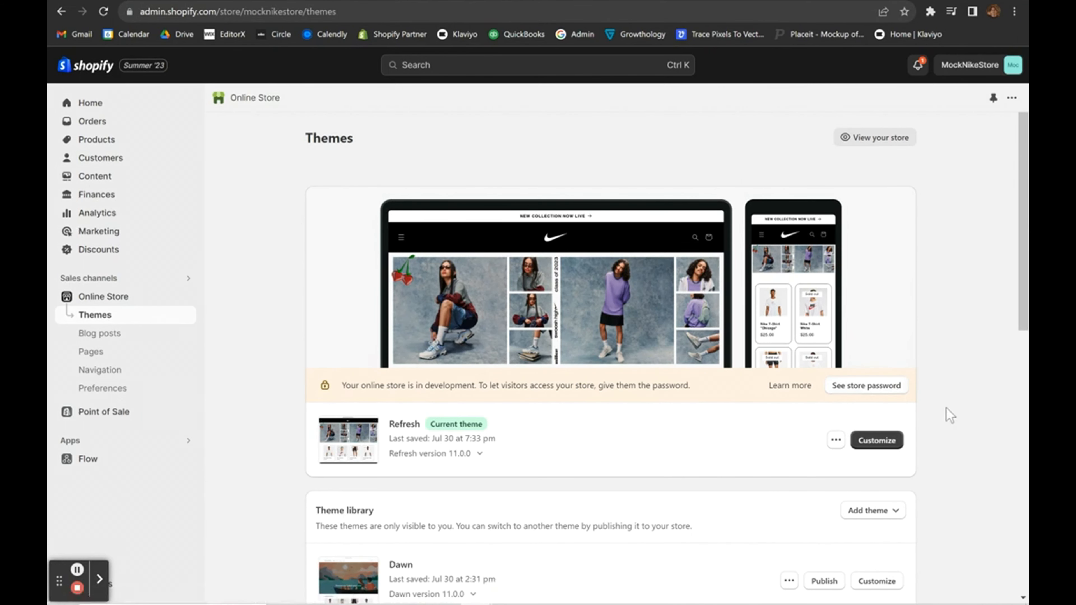
Open the Refresh theme's content editor and search for 'add'.
{"action": "scroll", "coordinate": [946, 407], "scroll_direction": "down", "scroll_amount": 2}
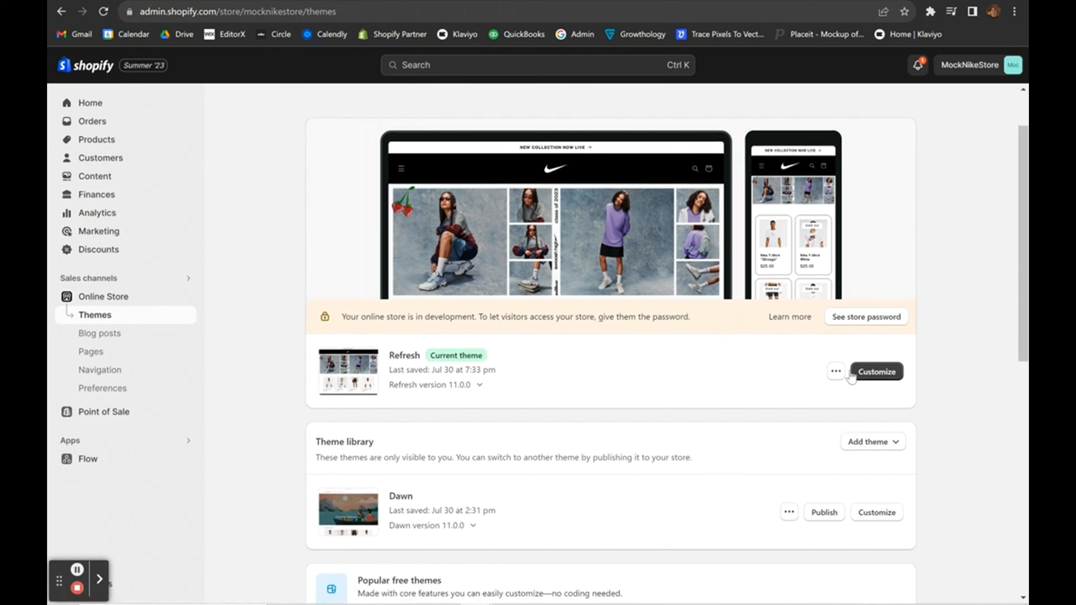
{"action": "left_click", "coordinate": [833, 375]}
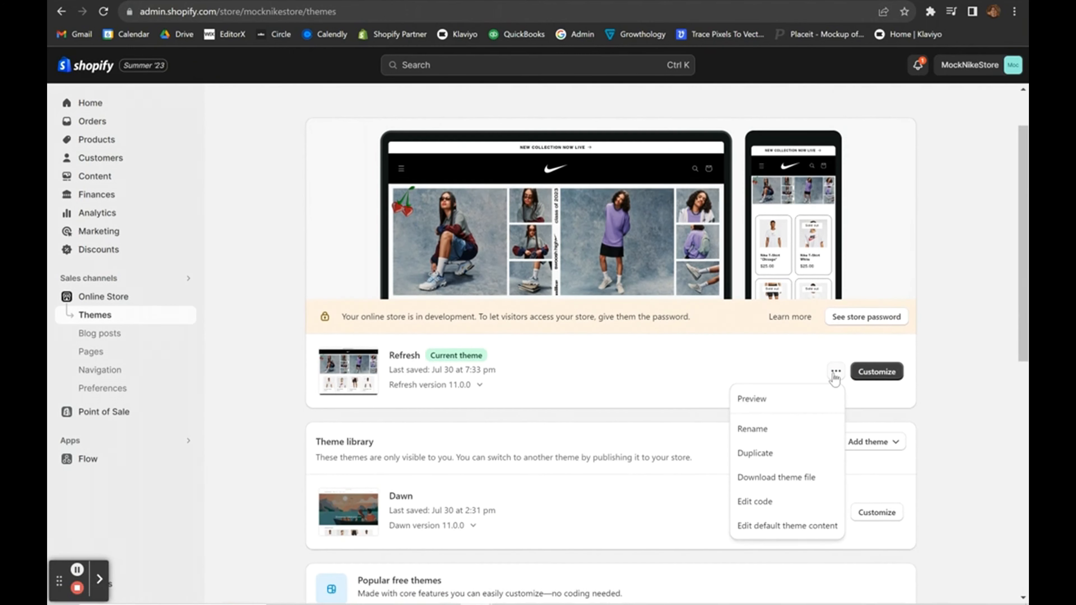
{"action": "left_click", "coordinate": [764, 525]}
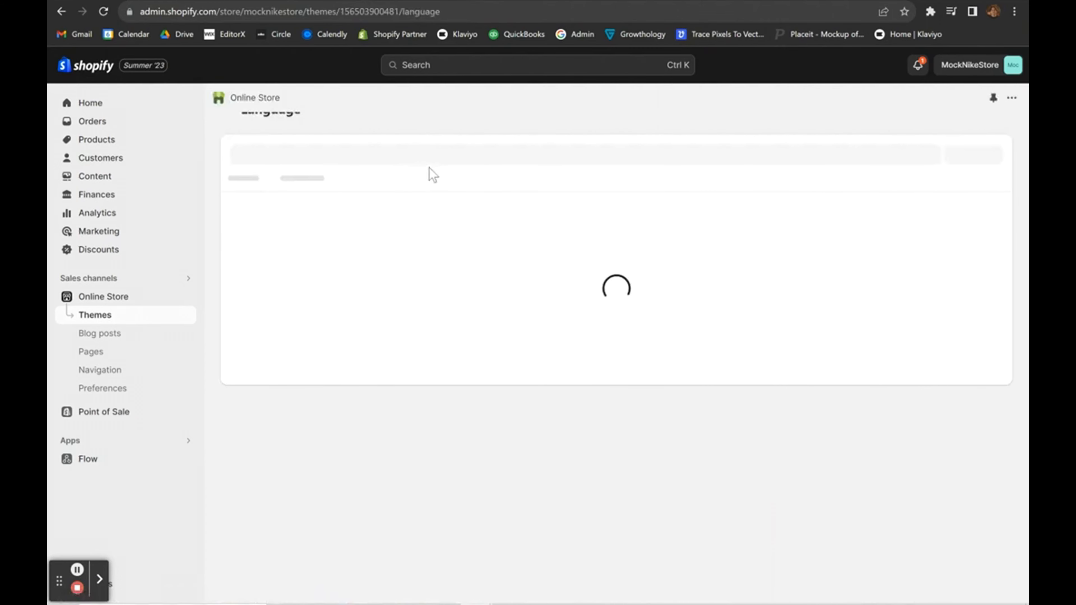
{"action": "left_click", "coordinate": [420, 176]}
{"action": "type", "text": "ad"}
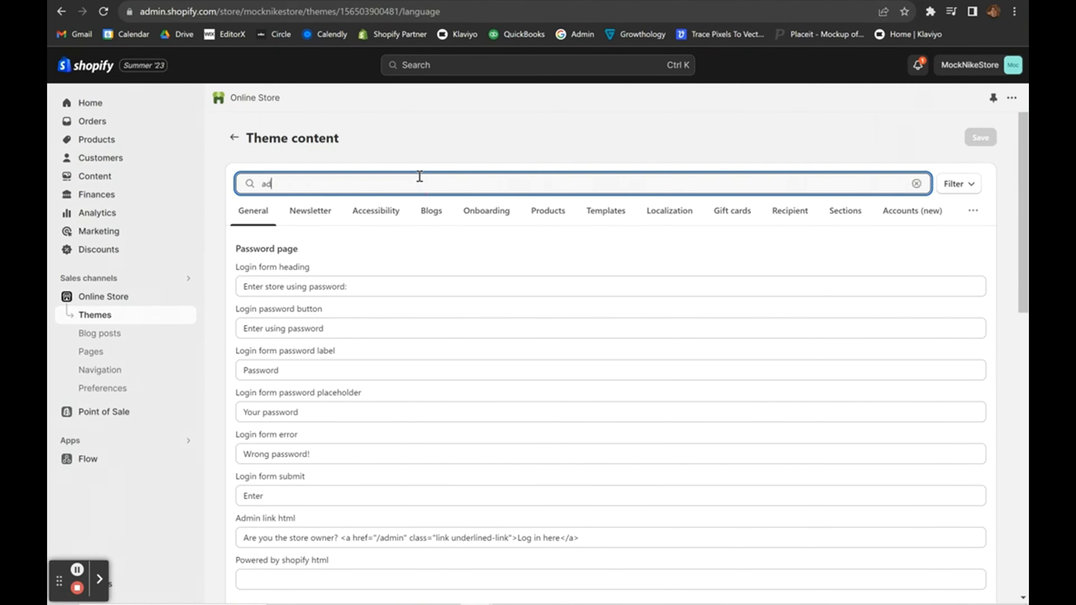
{"action": "type", "text": "ded to cart"}
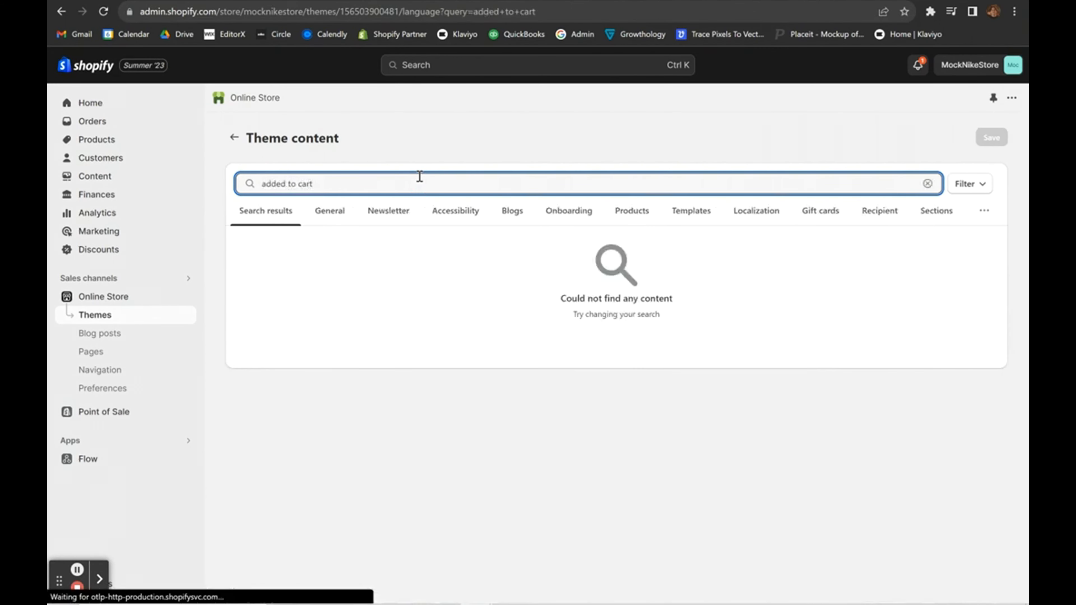
{"action": "key", "text": "ctrl+a"}
{"action": "type", "text": "ad"}
{"action": "key", "text": "BackSpace"}
{"action": "key", "text": "BackSpace"}
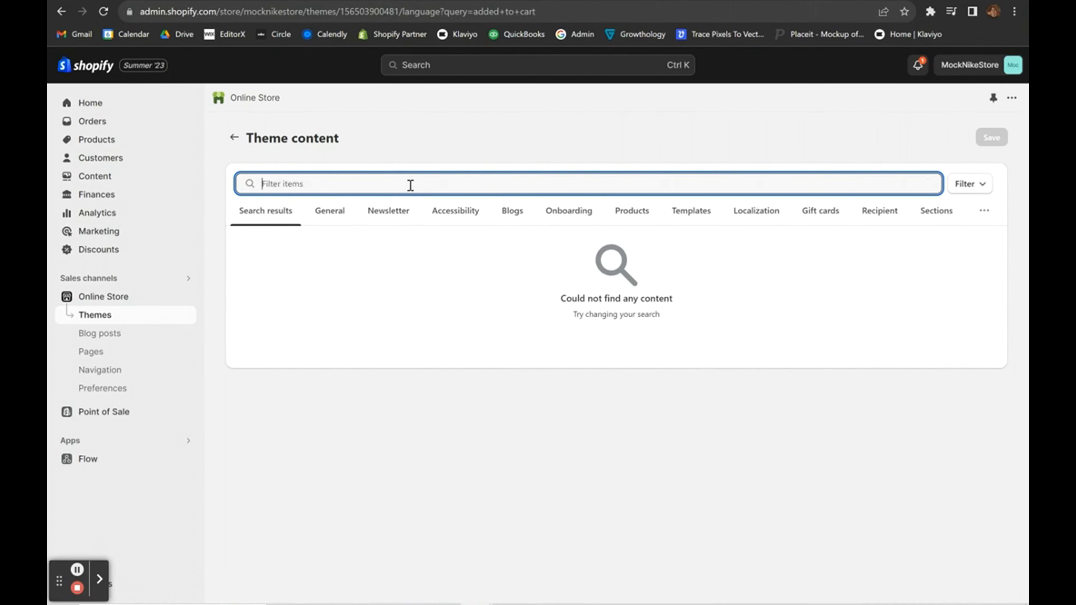
{"action": "type", "text": "add to cart"}
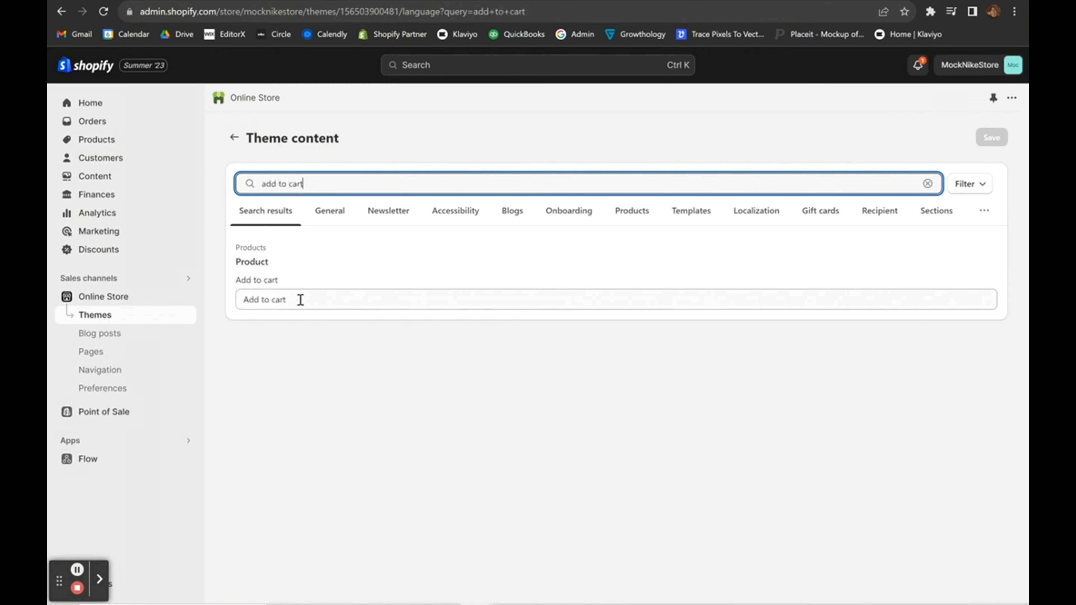
Change the Add to cart text to 'Add to Basket', save, and clear the search.
{"action": "left_click", "coordinate": [300, 299]}
{"action": "key", "text": "BackSpace"}
{"action": "key", "text": "BackSpace"}
{"action": "key", "text": "BackSpace"}
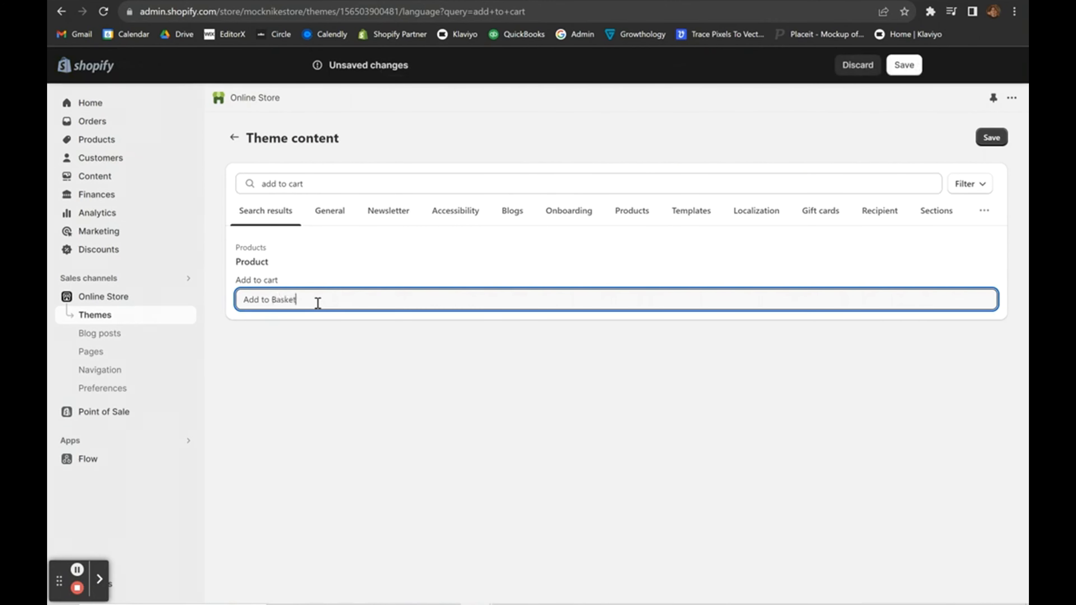
{"action": "type", "text": "Basket"}
{"action": "left_click", "coordinate": [489, 465]}
{"action": "left_click", "coordinate": [991, 137]}
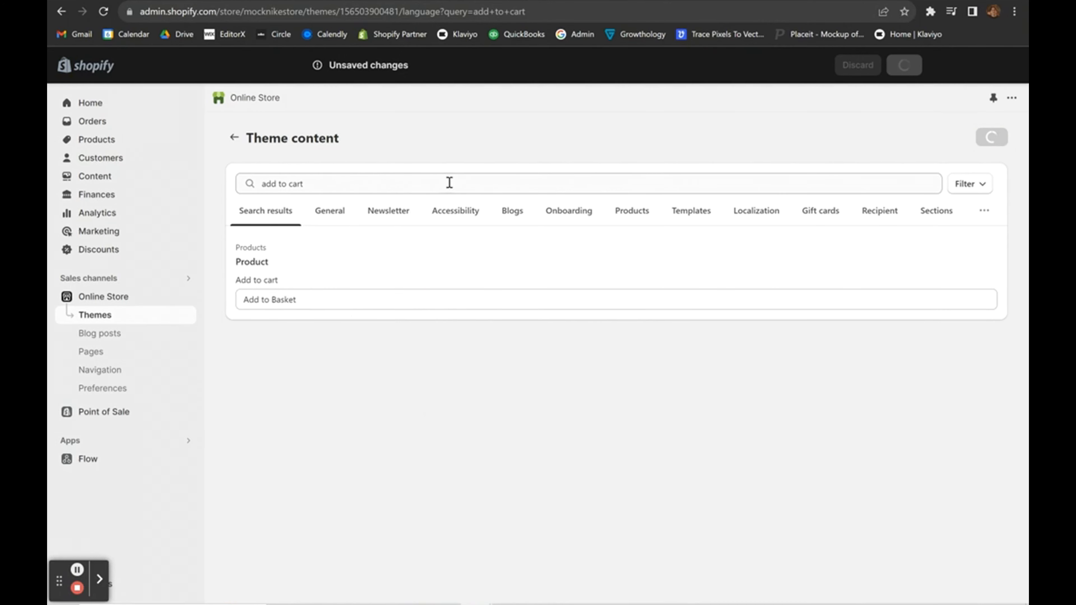
{"action": "triple_click", "coordinate": [424, 183]}
{"action": "key", "text": "BackSpace"}
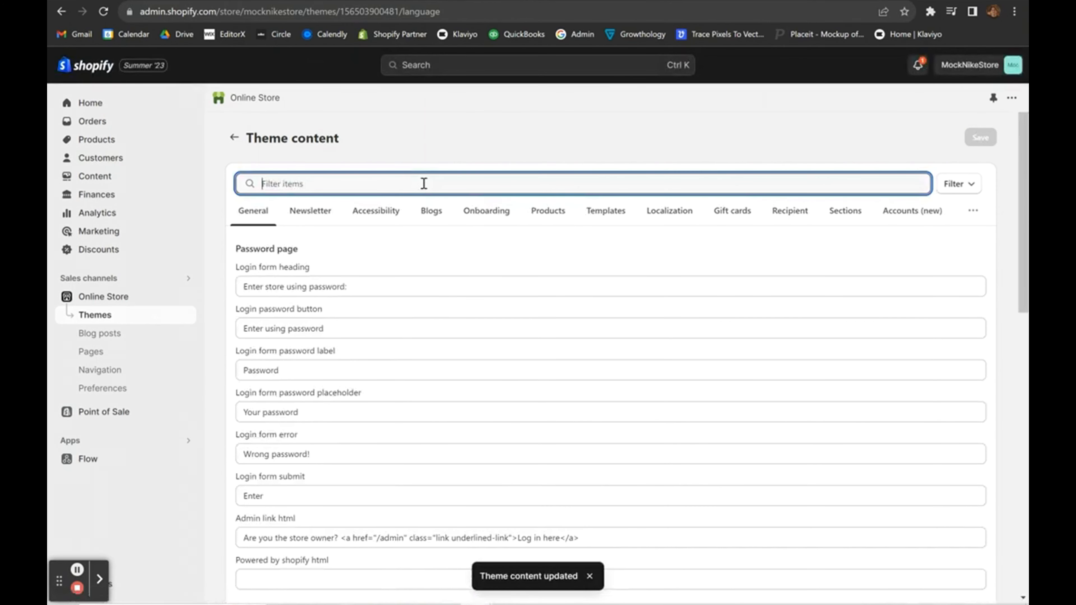
Search 'pay' and set the Pay now label and Ddp title to 'Complete Order'.
{"action": "type", "text": "pay now"}
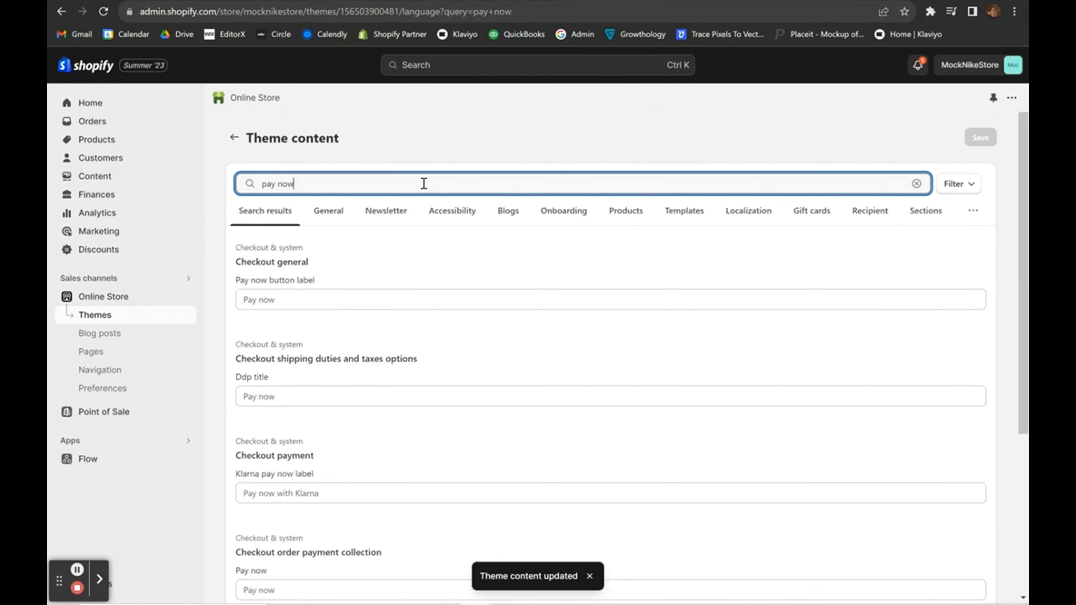
{"action": "scroll", "coordinate": [424, 184], "scroll_direction": "down", "scroll_amount": 1}
{"action": "left_click", "coordinate": [295, 277]}
{"action": "type", "text": "c"}
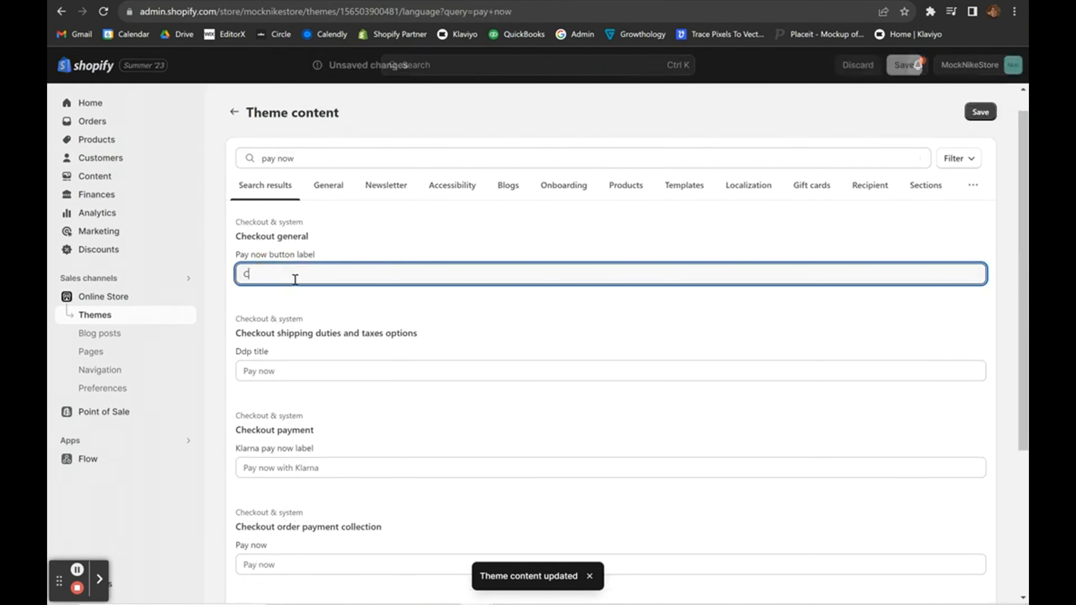
{"action": "type", "text": "omplete Order"}
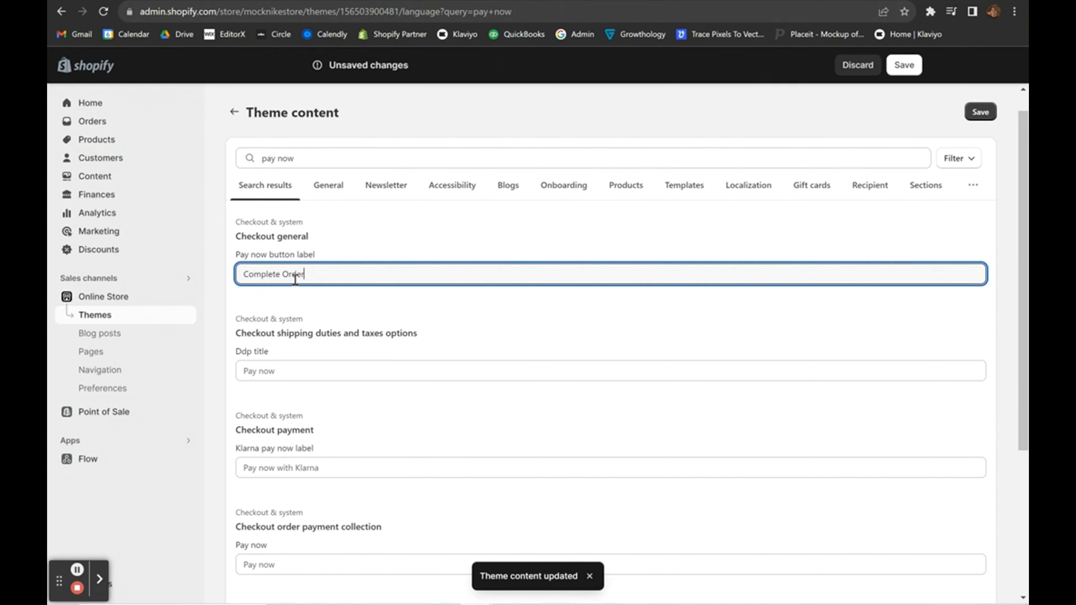
{"action": "triple_click", "coordinate": [296, 276]}
{"action": "key", "text": "ctrl+c"}
{"action": "left_click", "coordinate": [293, 375]}
{"action": "key", "text": "ctrl+v"}
{"action": "scroll", "coordinate": [318, 439], "scroll_direction": "down", "scroll_amount": 1}
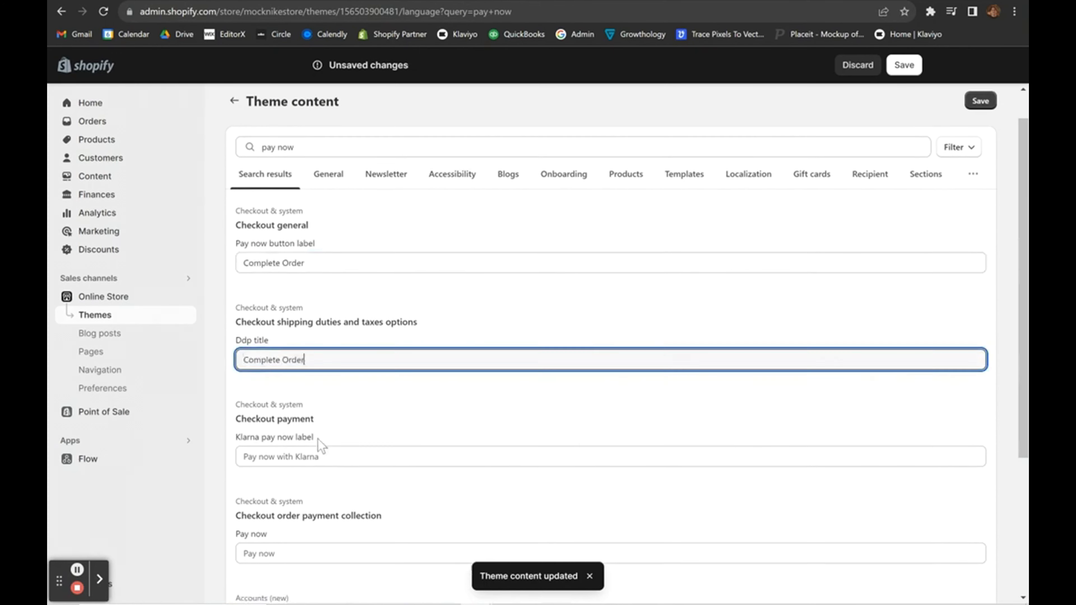
Set the Klarna label to 'Complete Order with Klarna', the payment Pay now field to 'Complete Order', and save.
{"action": "left_click", "coordinate": [380, 417]}
{"action": "key", "text": "ctrl+v"}
{"action": "type", "text": "with "}
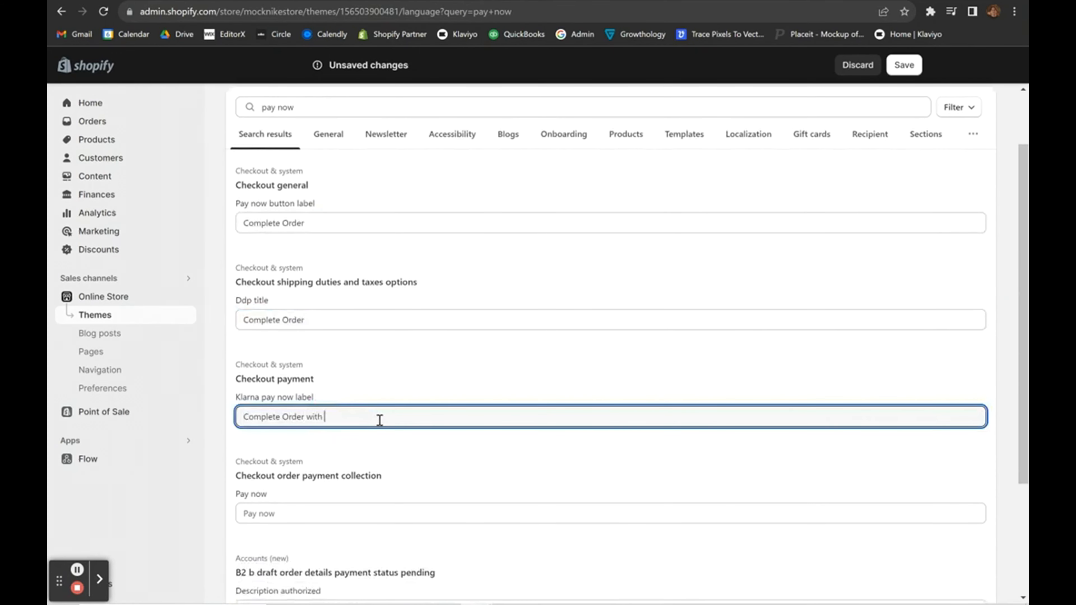
{"action": "type", "text": "Klarna"}
{"action": "scroll", "coordinate": [380, 418], "scroll_direction": "down", "scroll_amount": 2}
{"action": "left_click", "coordinate": [299, 419]}
{"action": "key", "text": "ctrl+v"}
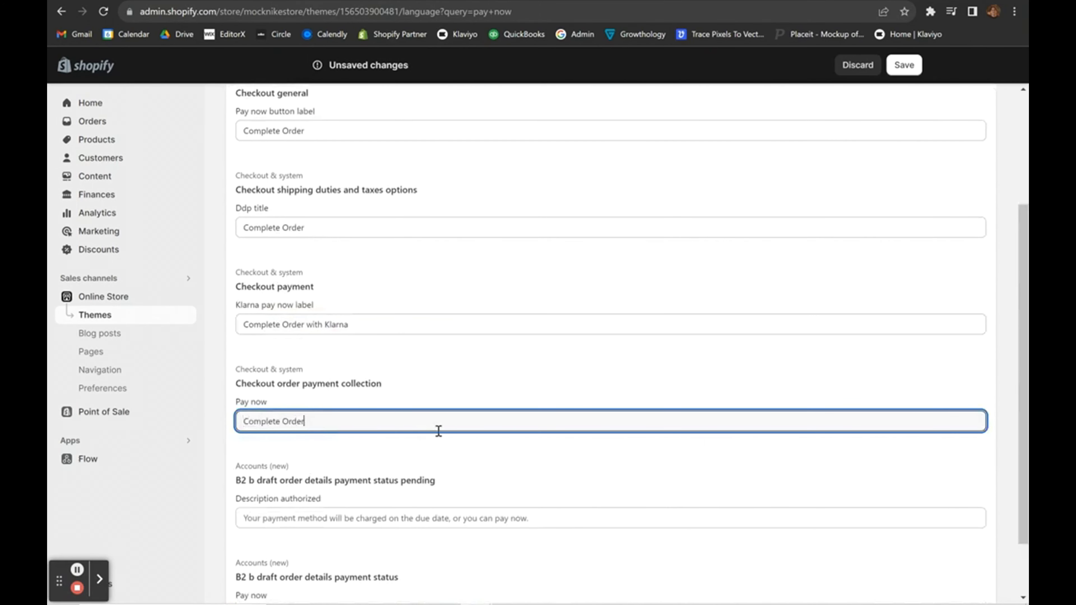
{"action": "scroll", "coordinate": [437, 432], "scroll_direction": "up", "scroll_amount": 4}
{"action": "left_click", "coordinate": [418, 403]}
{"action": "left_click", "coordinate": [358, 441]}
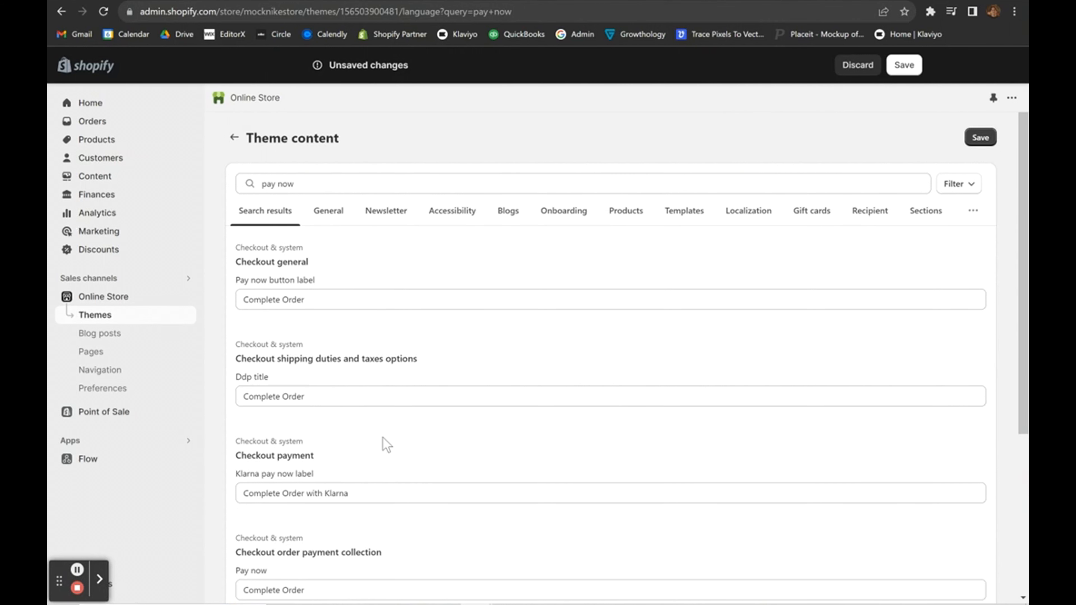
{"action": "left_click", "coordinate": [974, 138]}
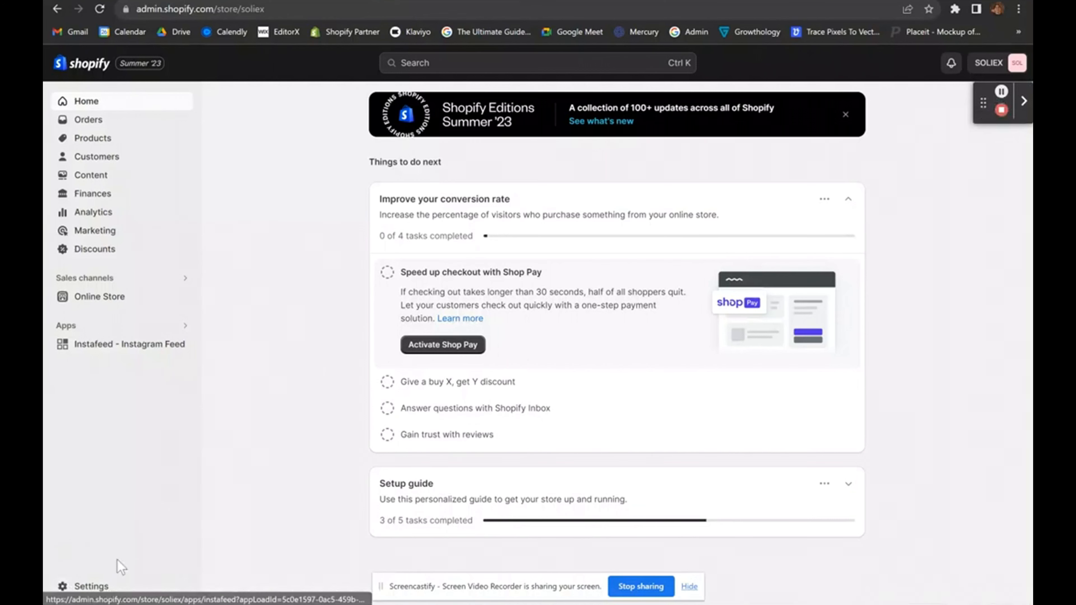
Go to Settings > Shipping and delivery and locate the General shipping rates.
{"action": "left_click", "coordinate": [81, 584]}
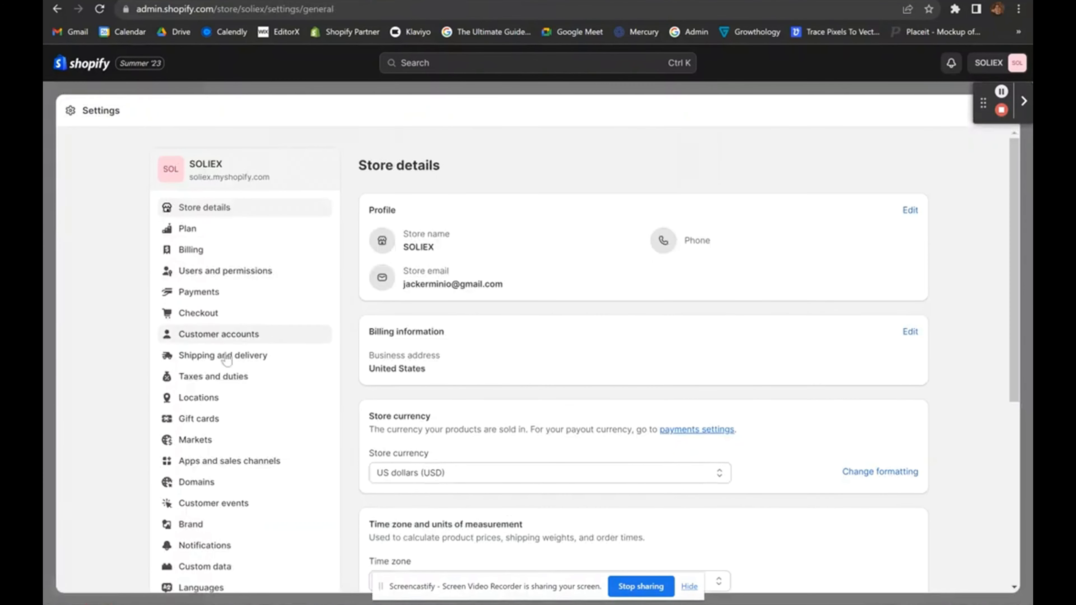
{"action": "left_click", "coordinate": [224, 360]}
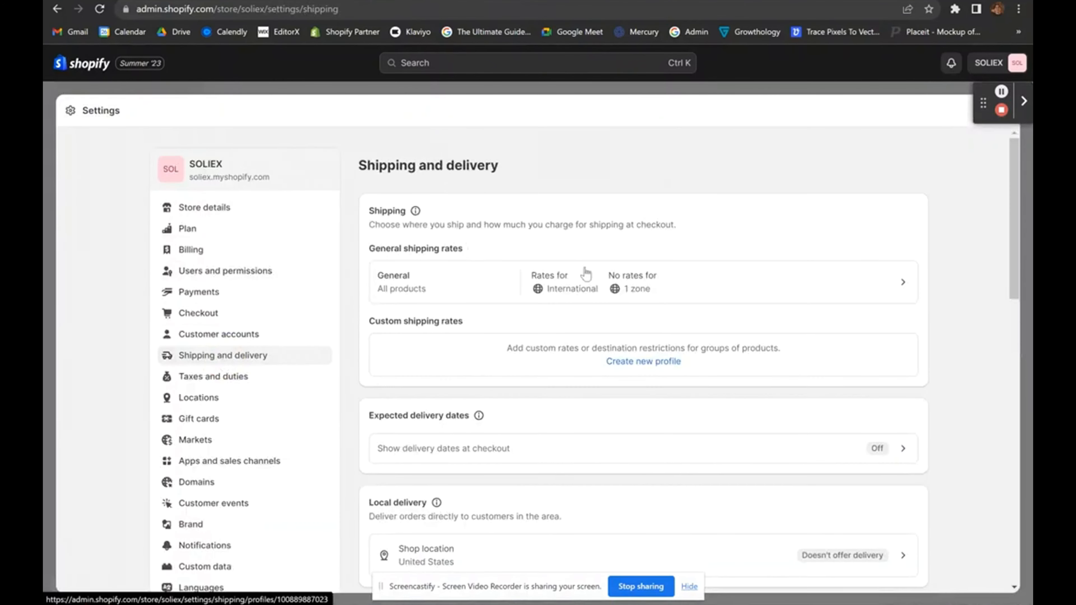
{"action": "scroll", "coordinate": [648, 384], "scroll_direction": "down", "scroll_amount": 15}
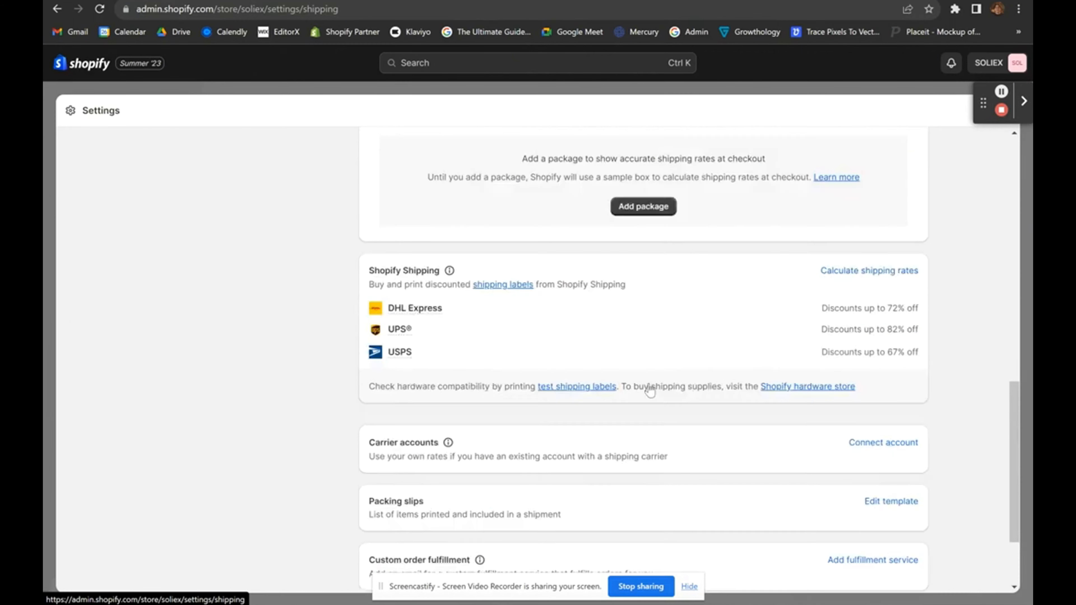
{"action": "scroll", "coordinate": [650, 387], "scroll_direction": "up", "scroll_amount": 15}
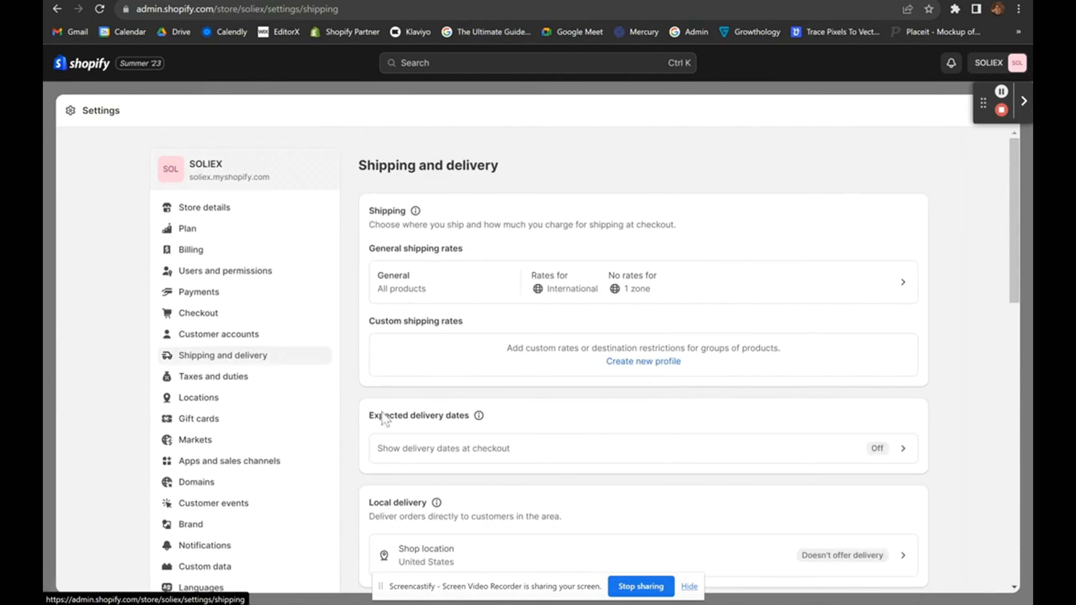
{"action": "left_click_drag", "start_coordinate": [370, 251], "coordinate": [524, 254]}
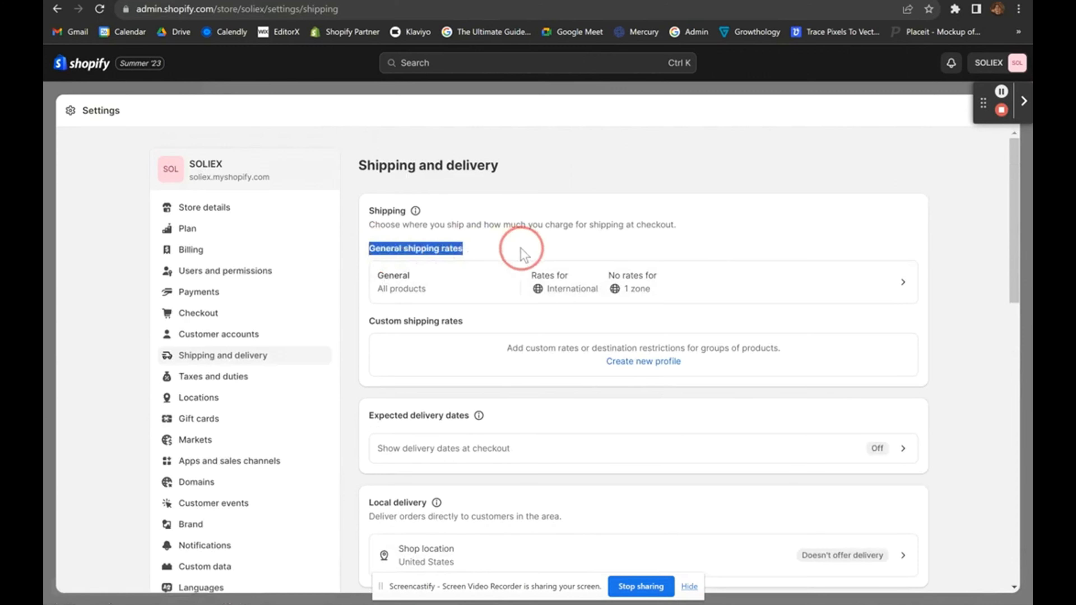
{"action": "left_click", "coordinate": [523, 255]}
Open the General shipping profile to see the Domestic zone has no rates.
{"action": "left_click", "coordinate": [571, 290]}
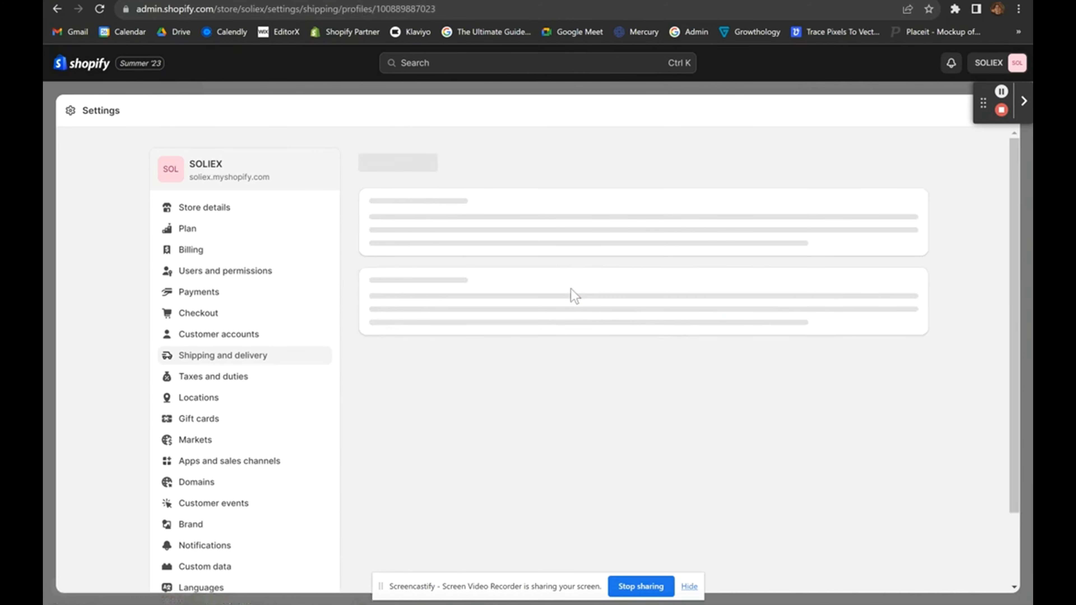
{"action": "scroll", "coordinate": [572, 296], "scroll_direction": "down", "scroll_amount": 6}
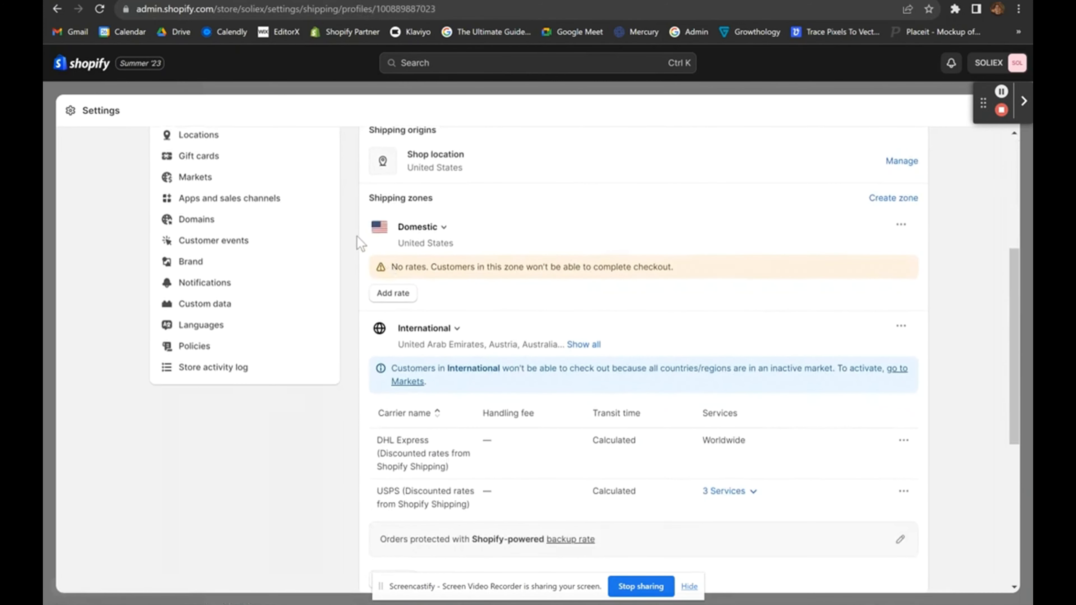
{"action": "left_click_drag", "start_coordinate": [357, 236], "coordinate": [528, 319]}
{"action": "left_click", "coordinate": [524, 295]}
Add a Custom flat rate named 'Priority Shipping' to the Domestic zone.
{"action": "left_click", "coordinate": [394, 293]}
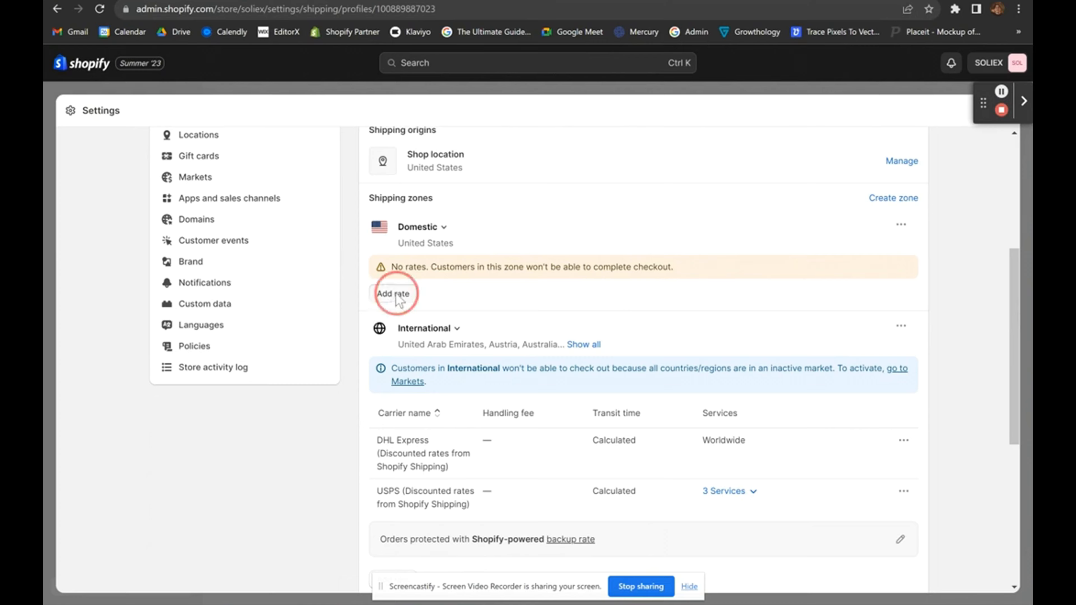
{"action": "left_click", "coordinate": [451, 322]}
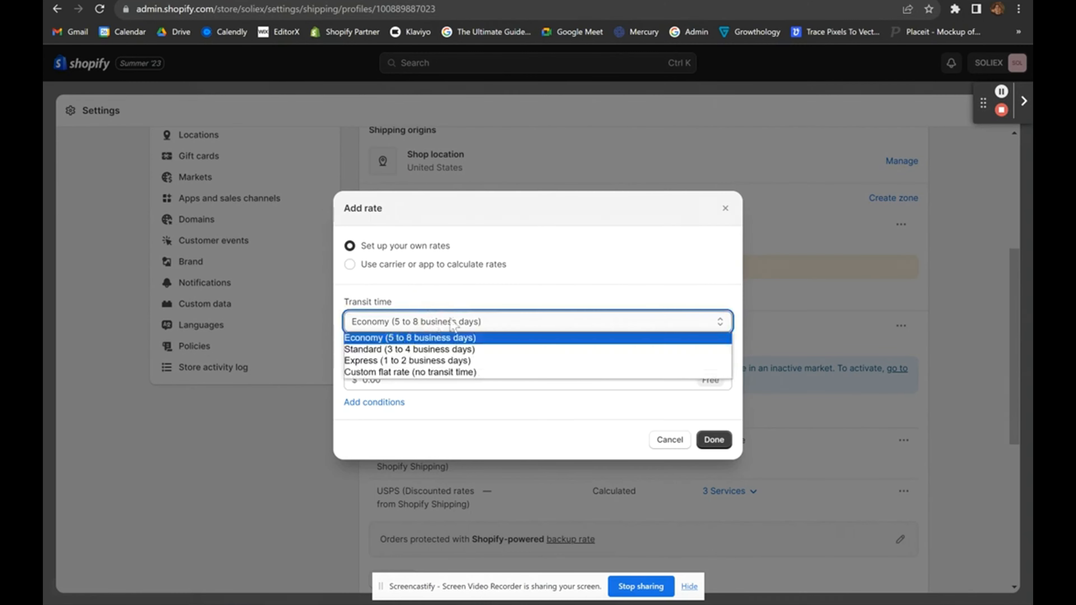
{"action": "left_click", "coordinate": [506, 383]}
{"action": "left_click", "coordinate": [439, 311]}
{"action": "left_click", "coordinate": [429, 324]}
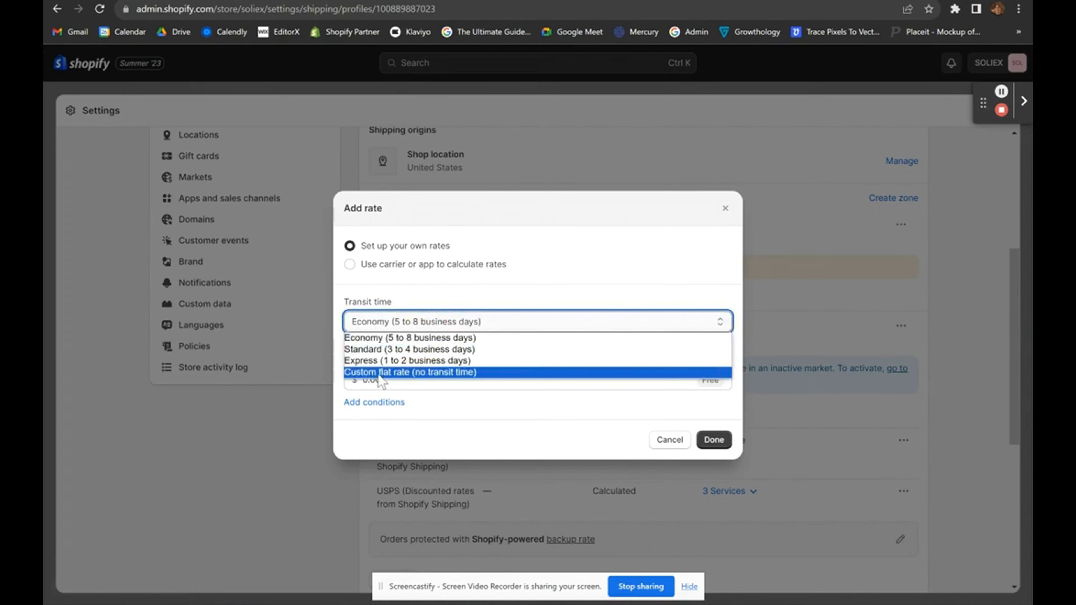
{"action": "left_click", "coordinate": [439, 376]}
{"action": "left_click", "coordinate": [400, 339]}
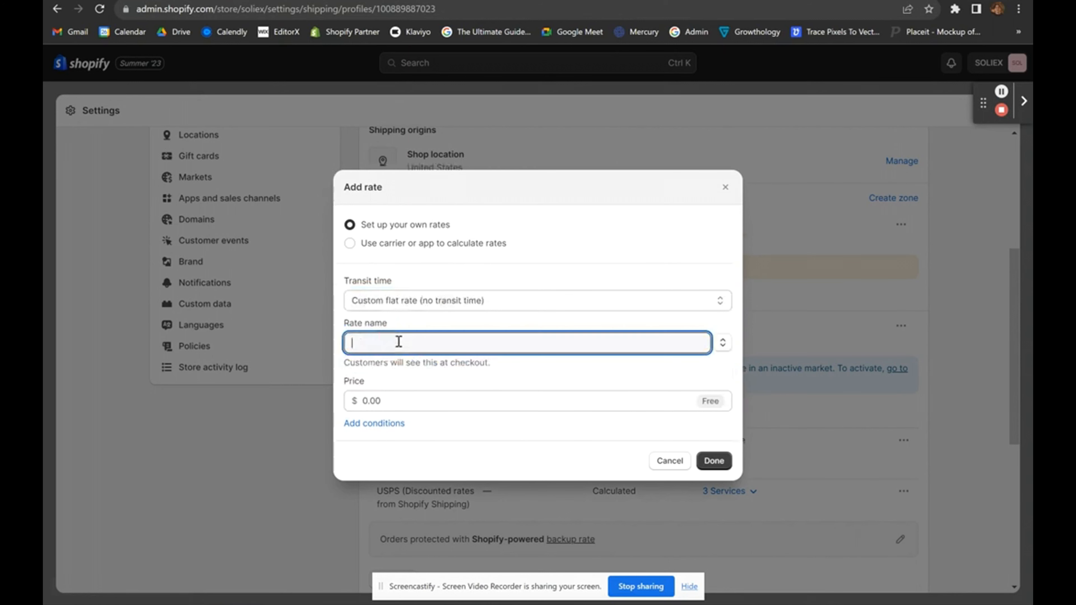
{"action": "type", "text": "Prio"}
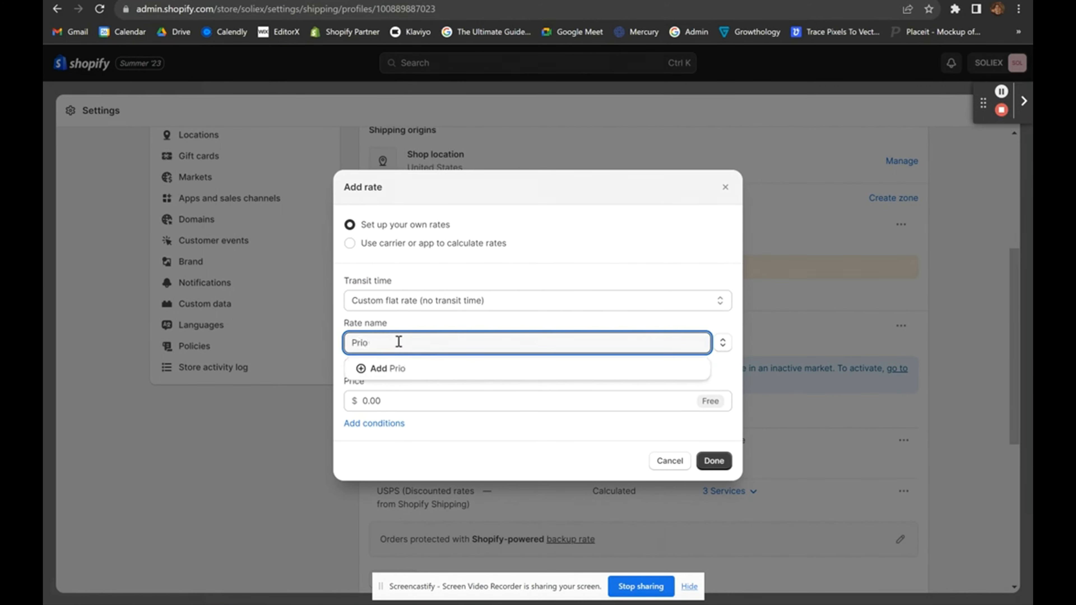
{"action": "type", "text": "rity"}
{"action": "key", "text": "ctrl+a"}
{"action": "type", "text": "Priority Pr"}
{"action": "key", "text": "BackSpace"}
{"action": "key", "text": "BackSpace"}
{"action": "type", "text": "Shipping"}
{"action": "left_click", "coordinate": [401, 368]}
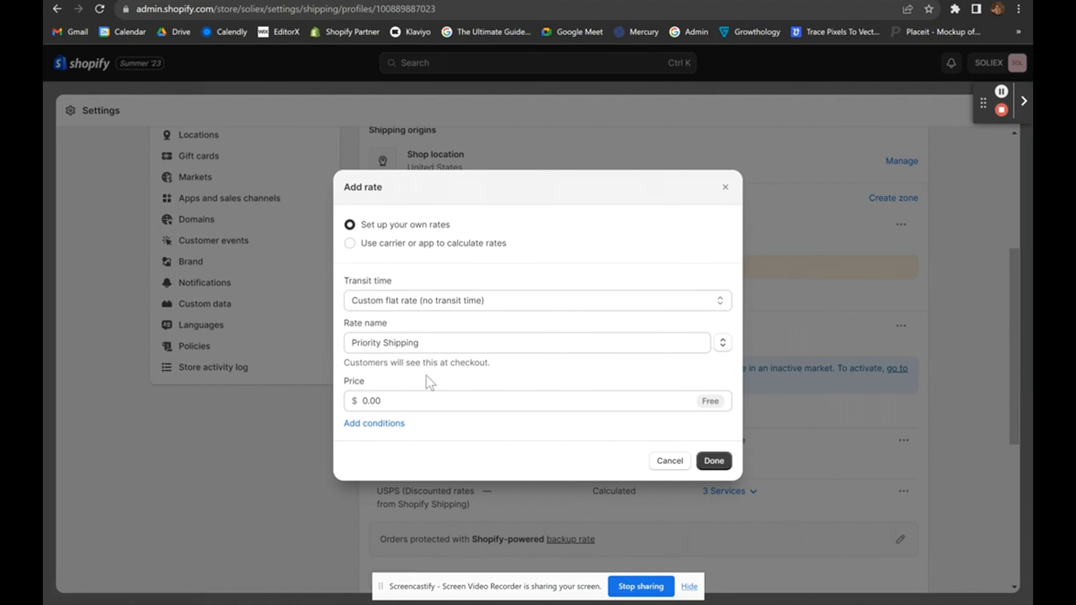
Add an order-price condition with minimum 0 and maximum 25.
{"action": "left_click", "coordinate": [370, 424]}
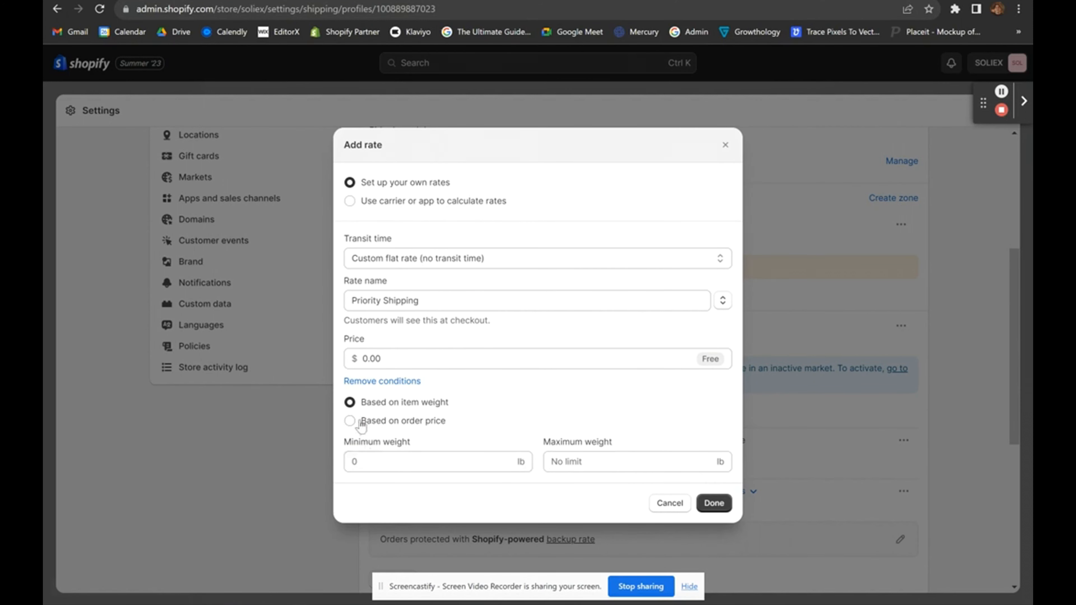
{"action": "left_click", "coordinate": [390, 423]}
{"action": "left_click", "coordinate": [395, 453]}
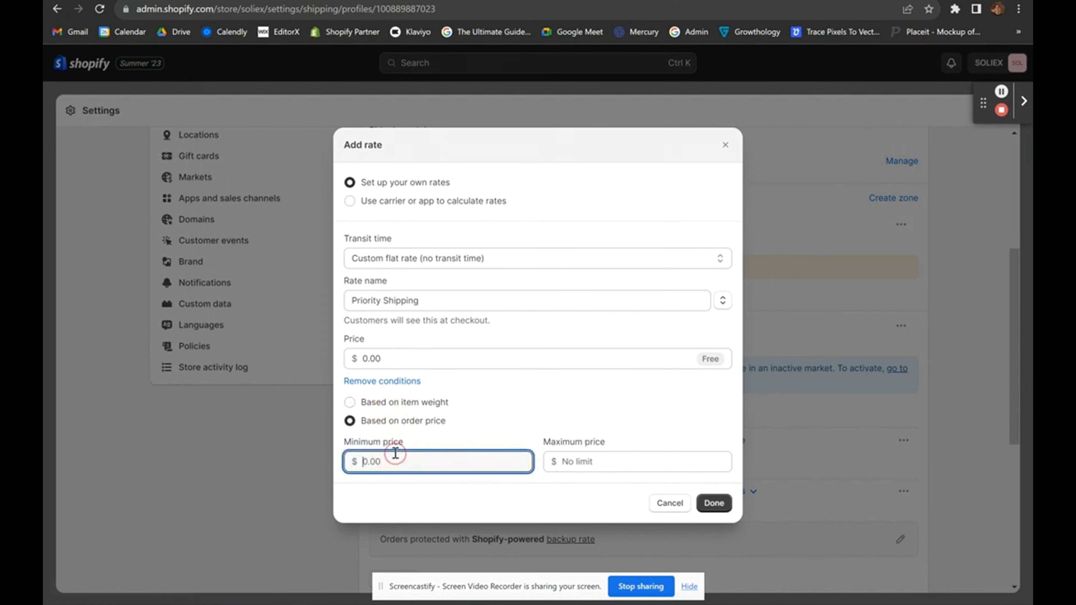
{"action": "type", "text": "0"}
{"action": "left_click", "coordinate": [568, 461]}
{"action": "type", "text": "25"}
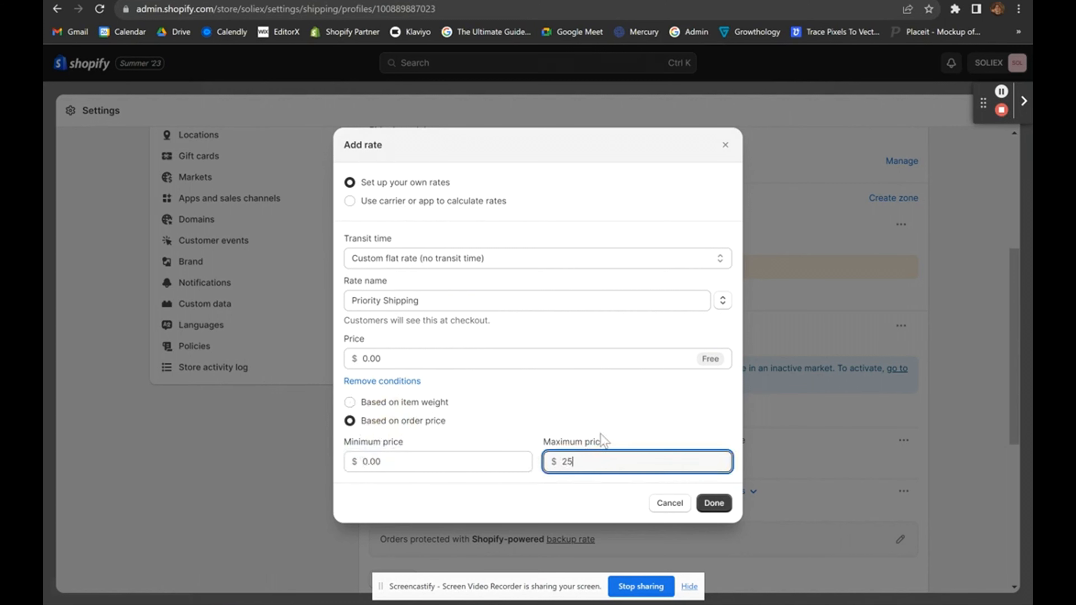
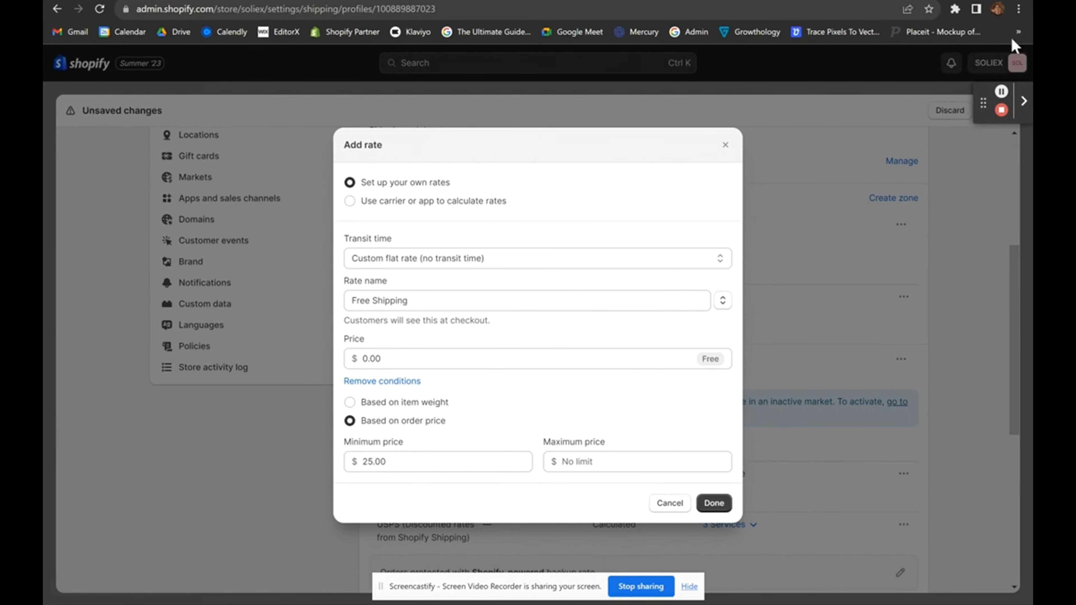
Confirm the Free Shipping rate at $0.00 for orders of $25.00 and up.
{"action": "left_click", "coordinate": [714, 503]}
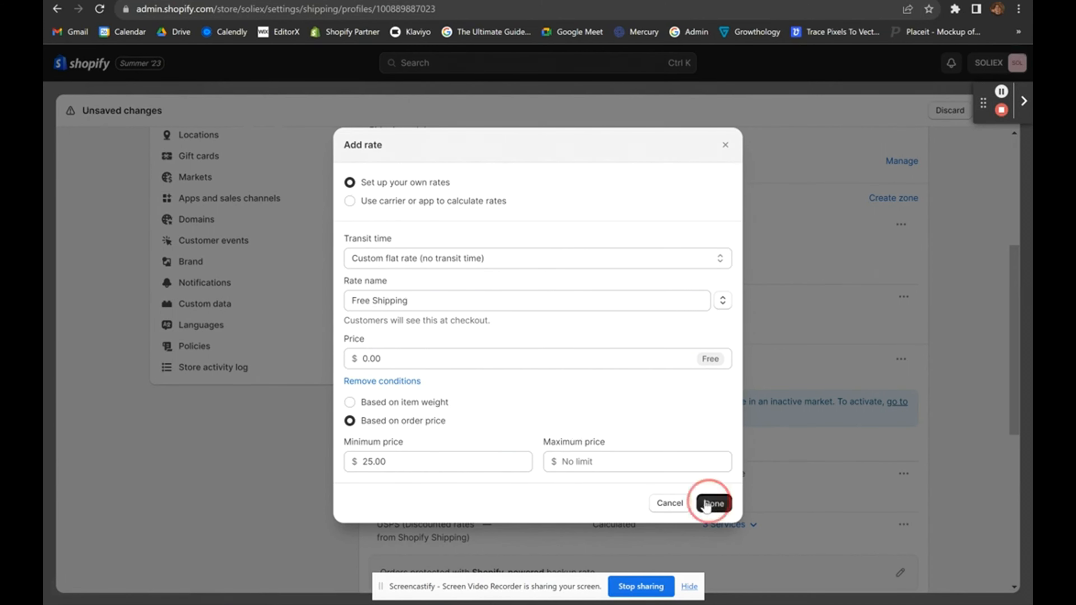
Start a new Custom flat rate with no transit time, named 'sssd'.
{"action": "left_click", "coordinate": [386, 354]}
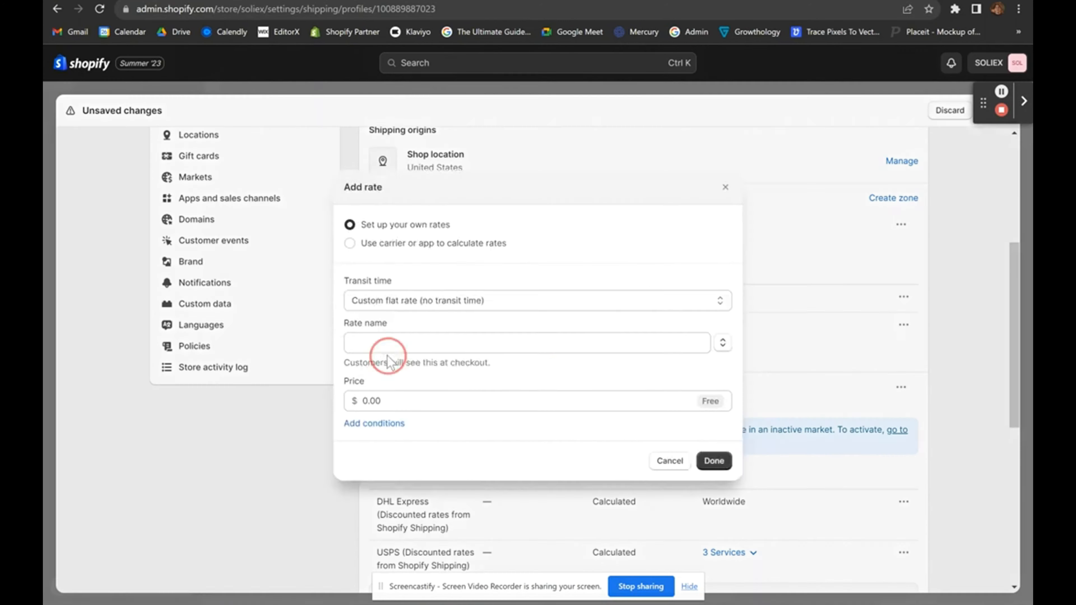
{"action": "left_click", "coordinate": [412, 327]}
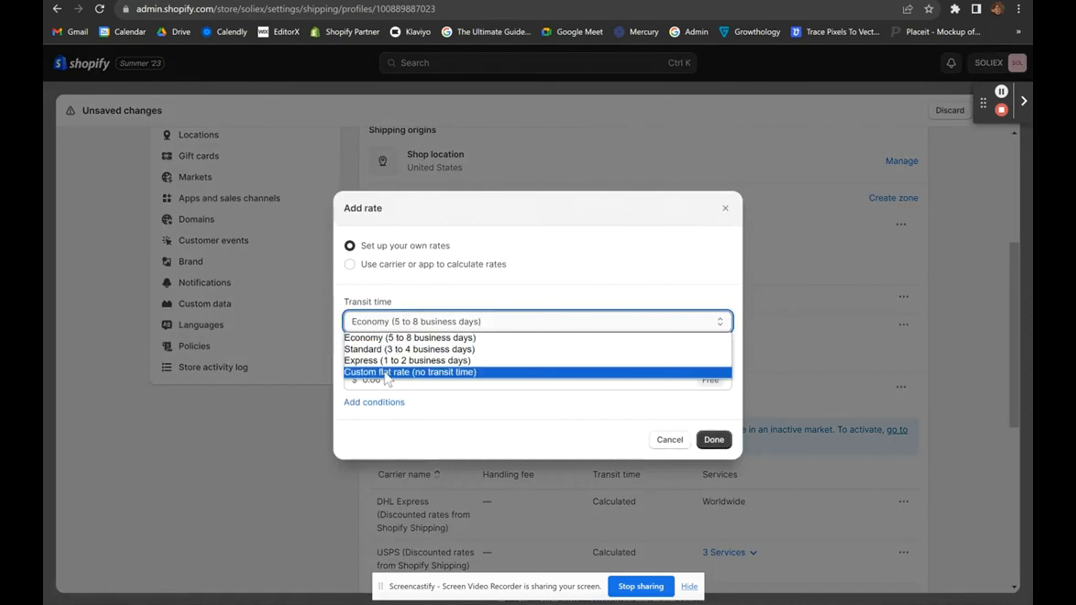
{"action": "left_click", "coordinate": [388, 374]}
{"action": "left_click", "coordinate": [437, 339]}
{"action": "type", "text": "sssd"}
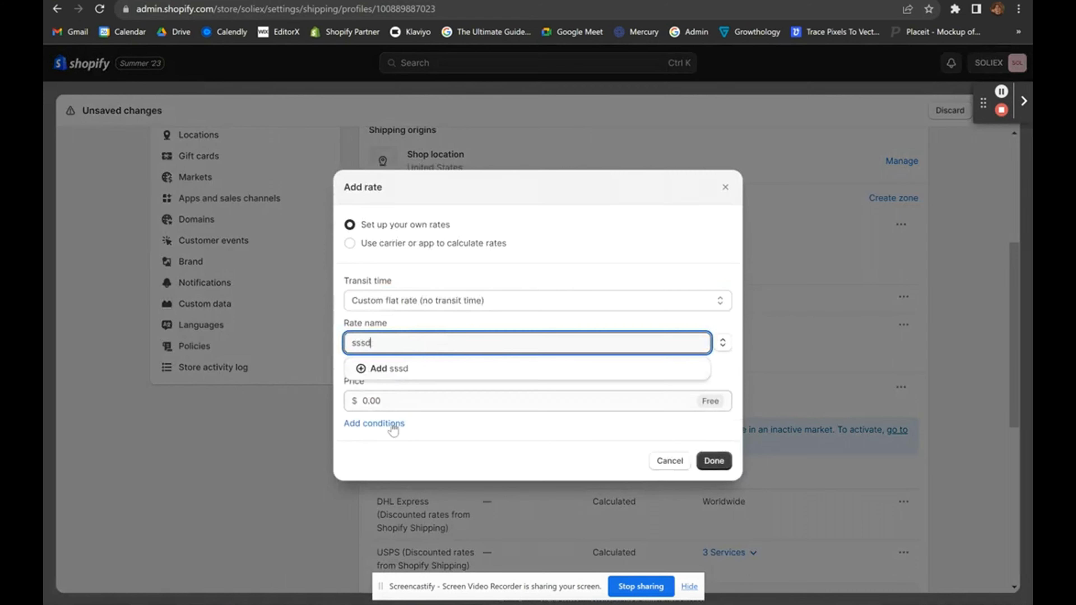
Try the weight conditions on the test rate, then close the draft unsaved.
{"action": "left_click", "coordinate": [374, 423]}
{"action": "left_click", "coordinate": [392, 459]}
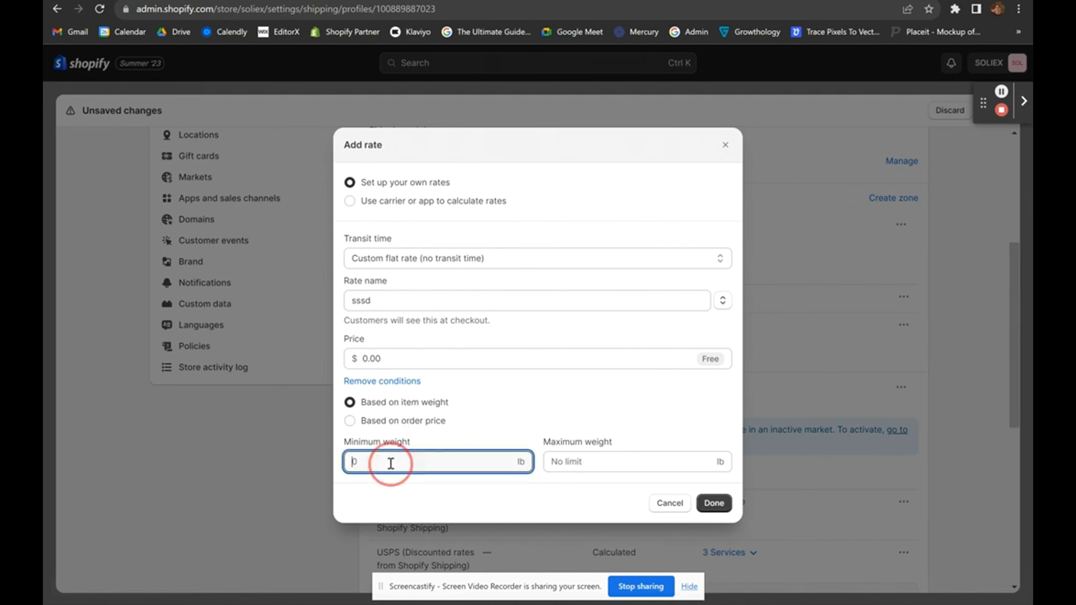
{"action": "left_click", "coordinate": [573, 409]}
{"action": "left_click", "coordinate": [405, 465]}
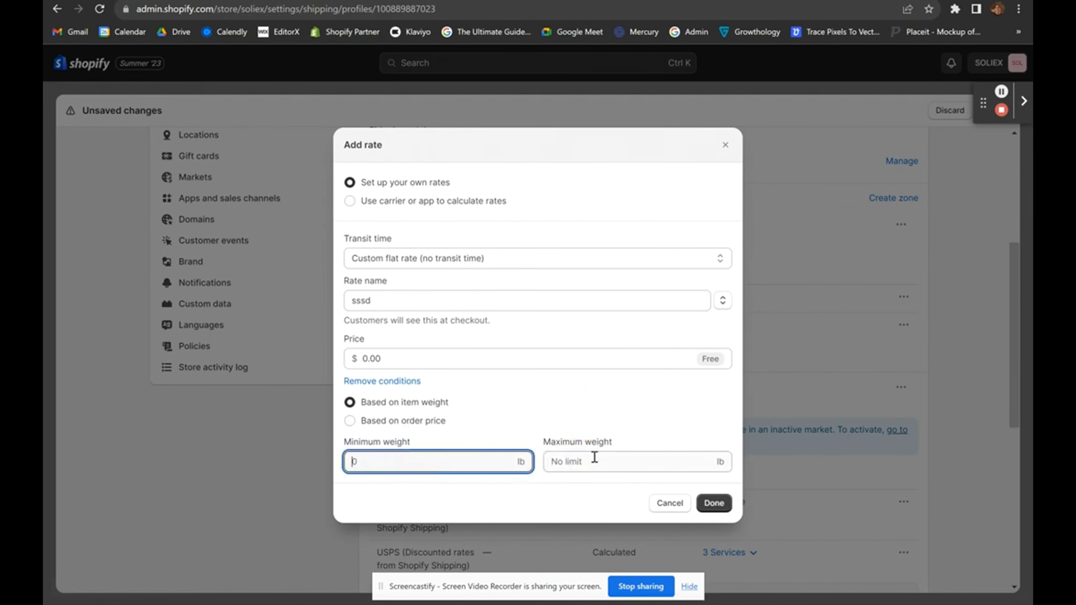
{"action": "left_click", "coordinate": [593, 460]}
{"action": "left_click", "coordinate": [583, 419]}
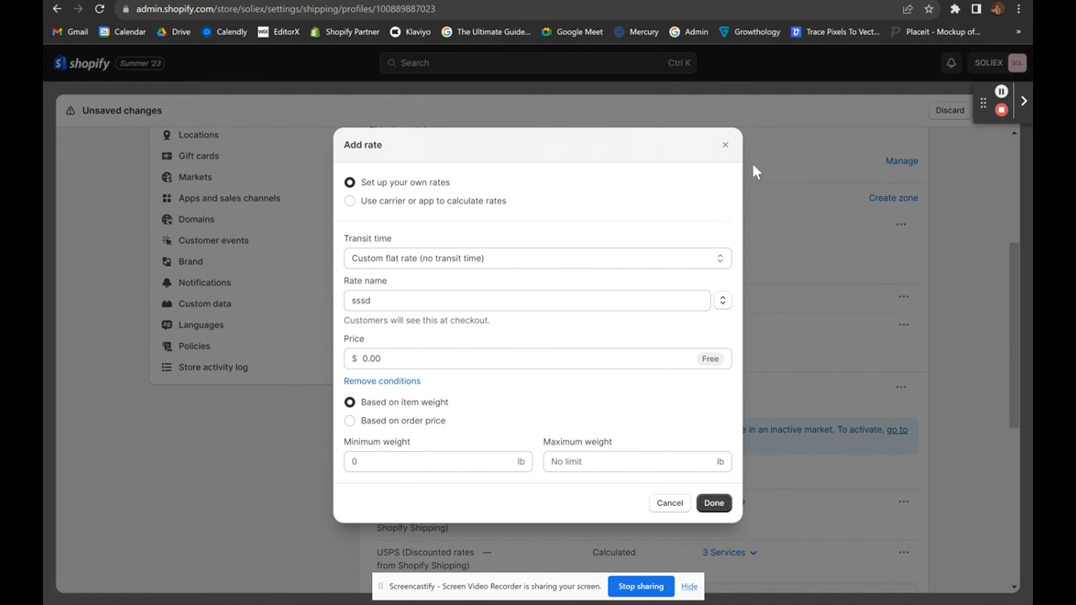
{"action": "left_click", "coordinate": [725, 144]}
{"action": "scroll", "coordinate": [667, 322], "scroll_direction": "down", "scroll_amount": 2}
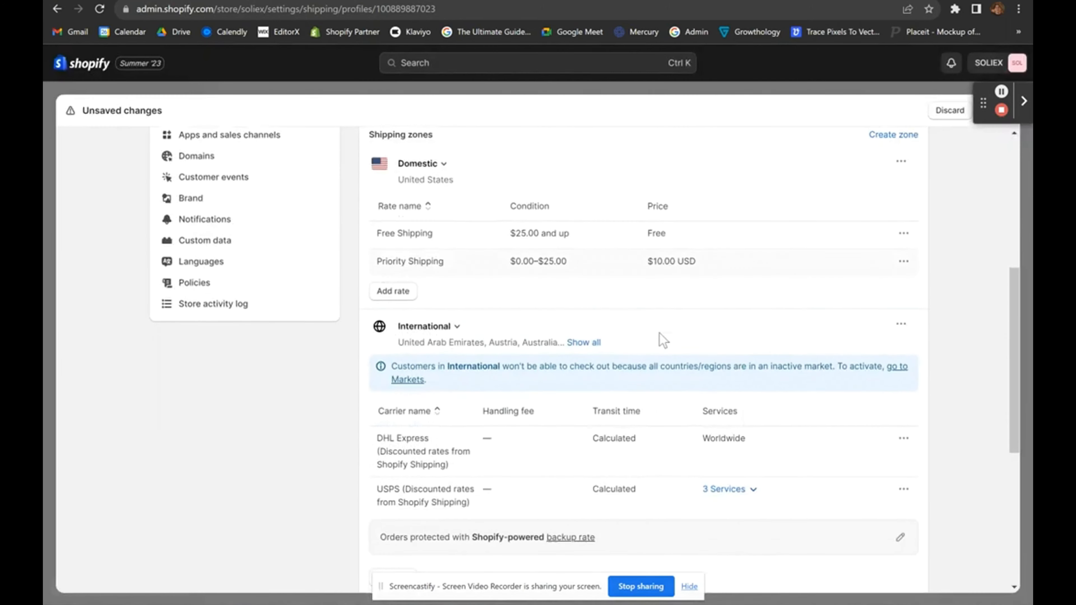
{"action": "scroll", "coordinate": [663, 339], "scroll_direction": "down", "scroll_amount": 3}
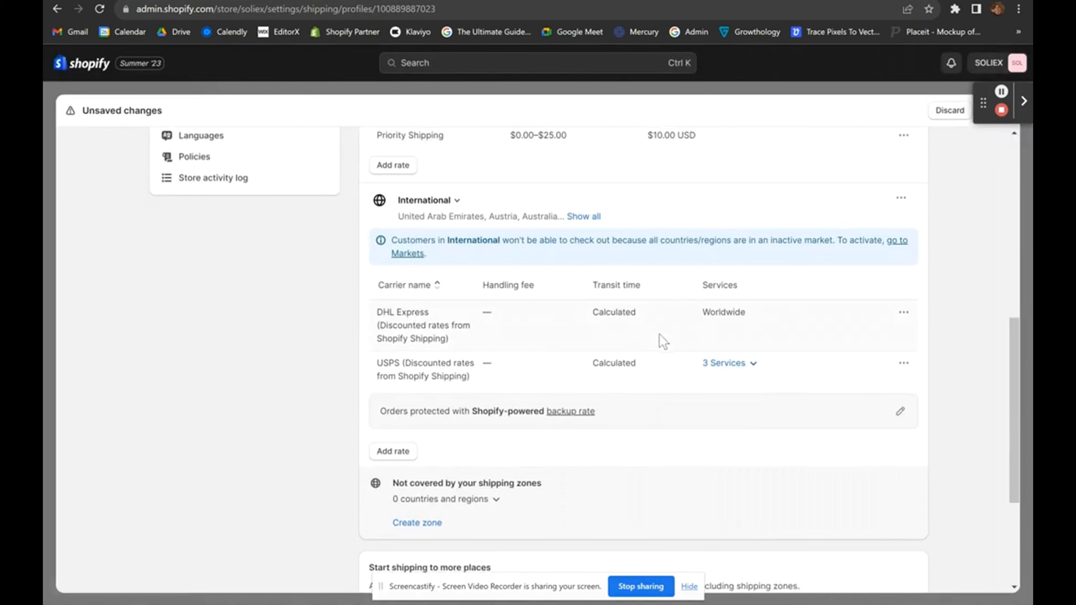
{"action": "scroll", "coordinate": [655, 341], "scroll_direction": "up", "scroll_amount": 5}
{"action": "scroll", "coordinate": [660, 341], "scroll_direction": "down", "scroll_amount": 4}
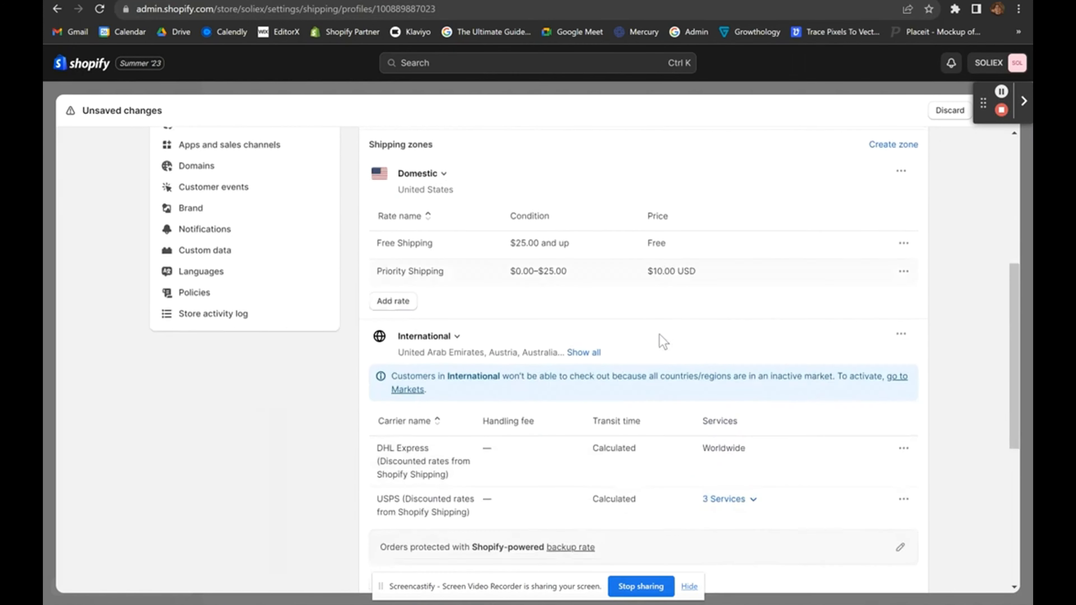
{"action": "left_click_drag", "start_coordinate": [564, 319], "coordinate": [663, 378]}
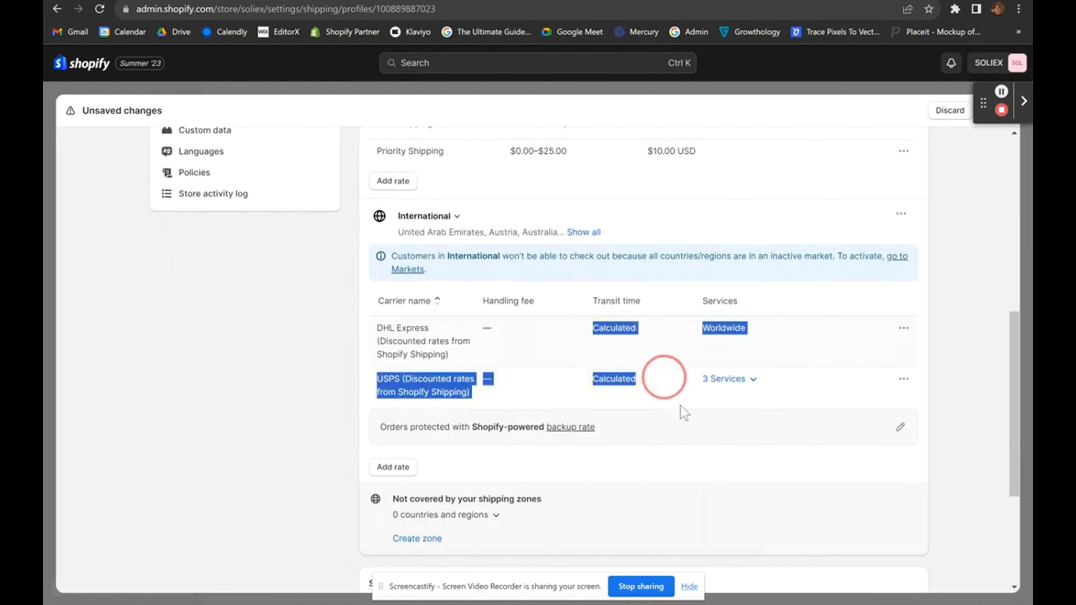
{"action": "left_click", "coordinate": [551, 392]}
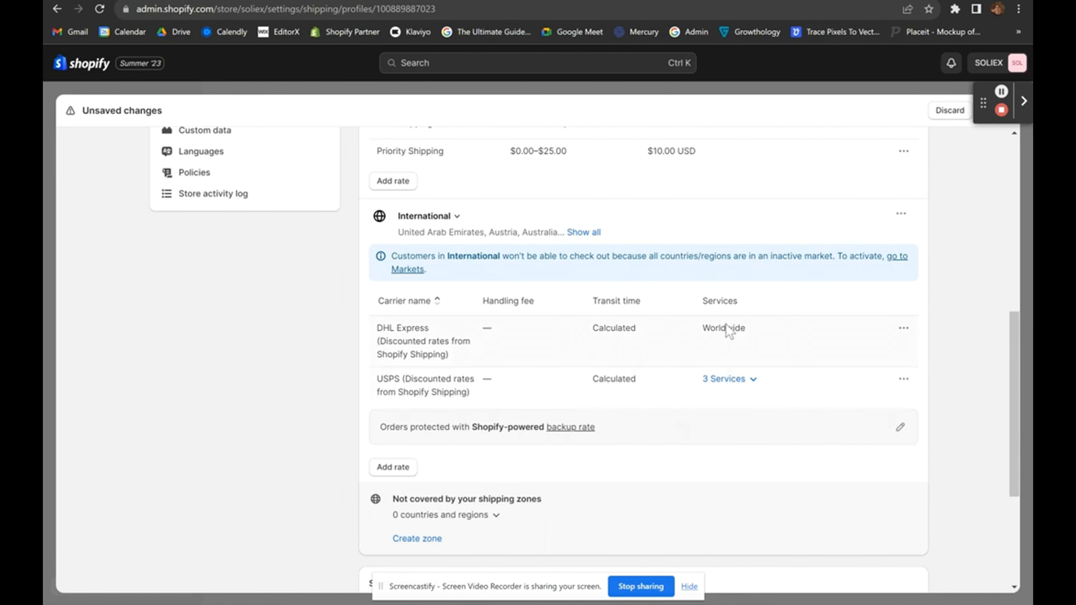
{"action": "left_click_drag", "start_coordinate": [588, 331], "coordinate": [644, 329]}
{"action": "left_click_drag", "start_coordinate": [589, 378], "coordinate": [652, 382]}
{"action": "left_click_drag", "start_coordinate": [589, 328], "coordinate": [643, 329]}
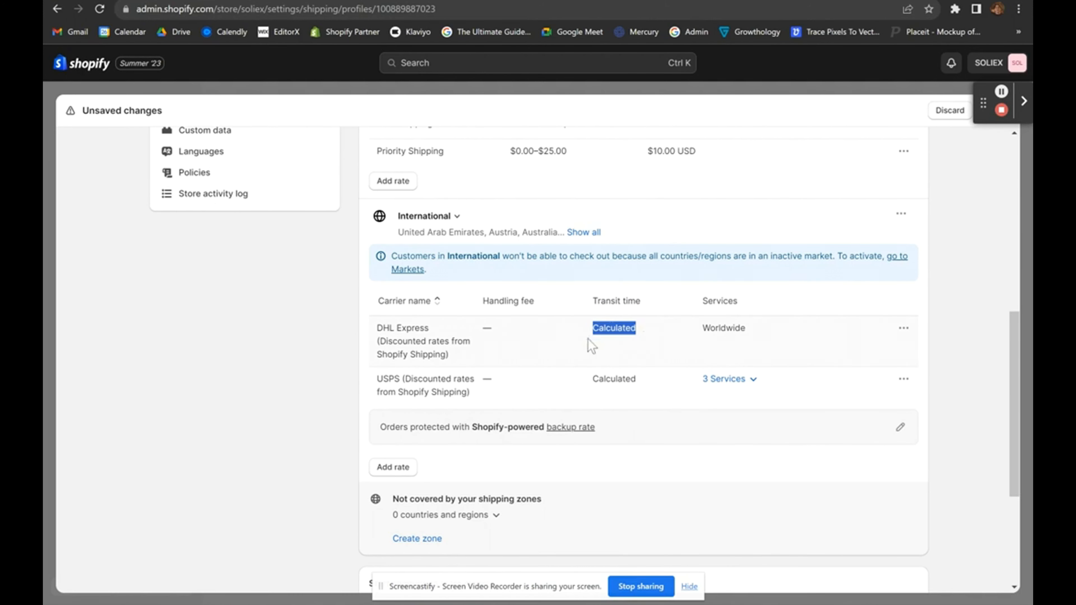
{"action": "left_click_drag", "start_coordinate": [594, 330], "coordinate": [639, 331]}
{"action": "scroll", "coordinate": [606, 354], "scroll_direction": "up", "scroll_amount": 5}
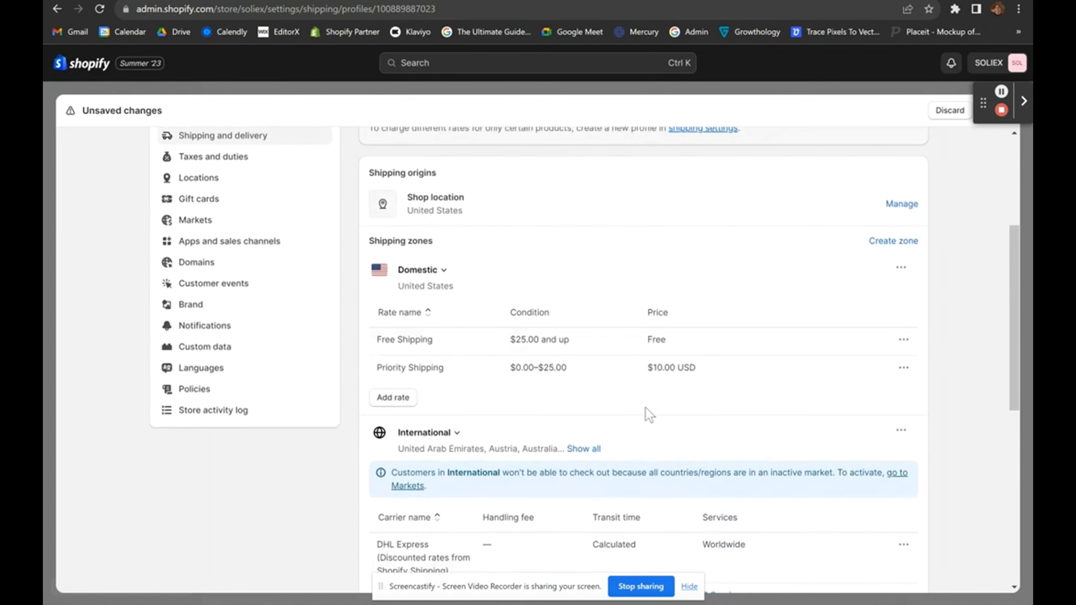
{"action": "scroll", "coordinate": [599, 364], "scroll_direction": "down", "scroll_amount": 6}
{"action": "scroll", "coordinate": [584, 250], "scroll_direction": "up", "scroll_amount": 2}
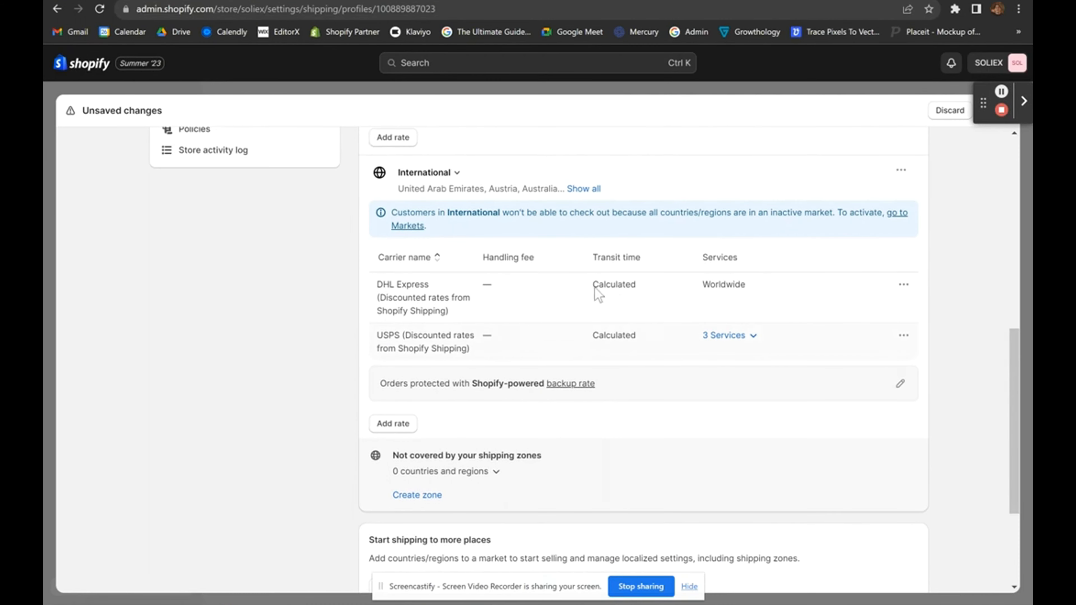
{"action": "left_click_drag", "start_coordinate": [594, 292], "coordinate": [601, 293]}
{"action": "left_click_drag", "start_coordinate": [643, 332], "coordinate": [660, 344]}
{"action": "left_click", "coordinate": [660, 345]}
{"action": "left_click", "coordinate": [393, 422]}
{"action": "left_click", "coordinate": [415, 324]}
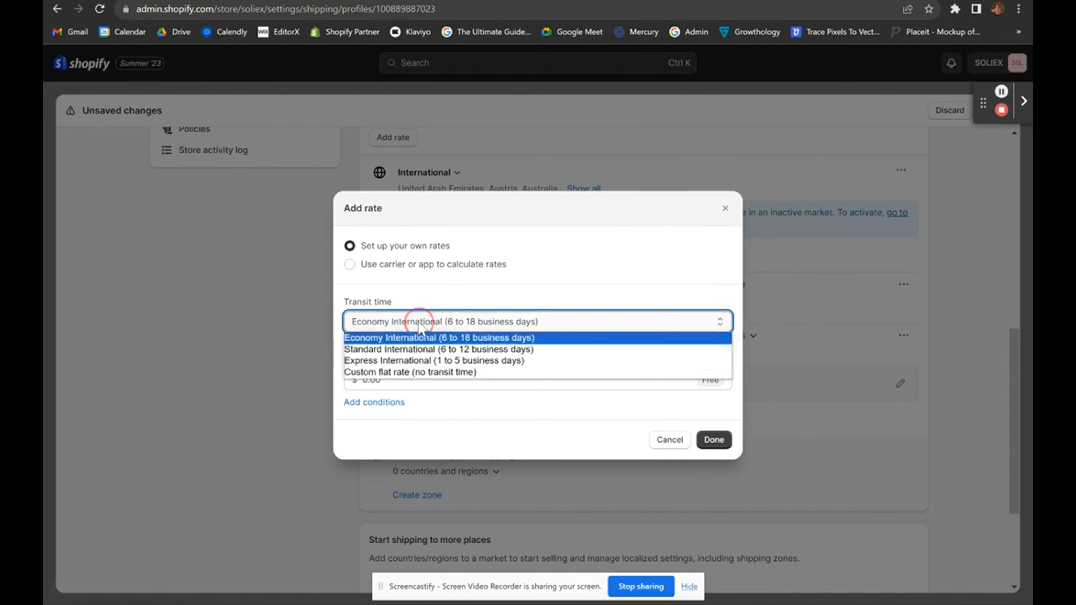
{"action": "left_click", "coordinate": [425, 346]}
{"action": "left_click", "coordinate": [433, 272]}
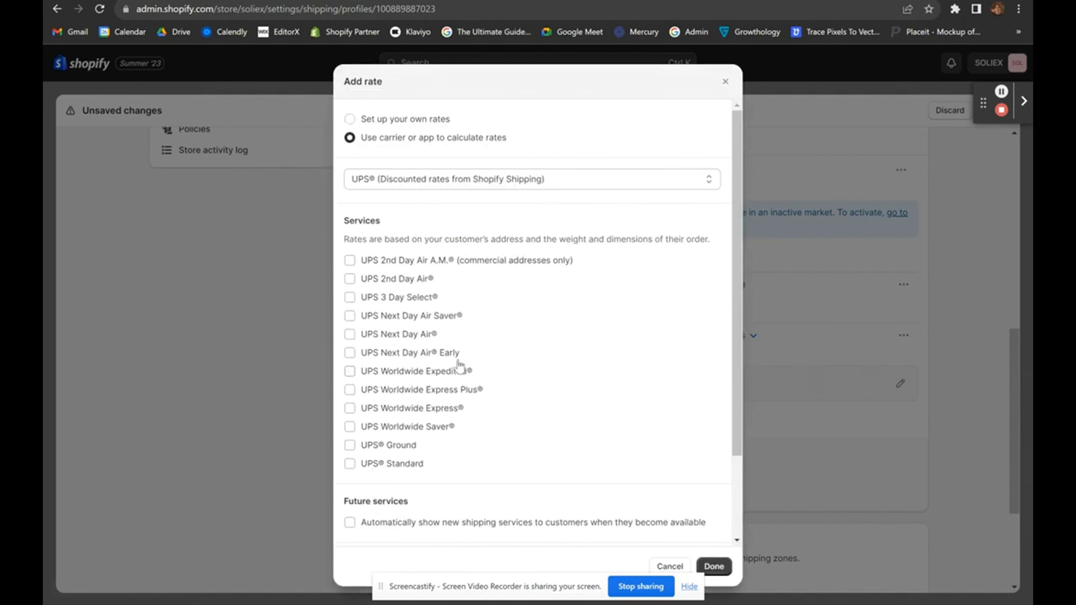
{"action": "left_click", "coordinate": [841, 329]}
{"action": "scroll", "coordinate": [799, 344], "scroll_direction": "up", "scroll_amount": 5}
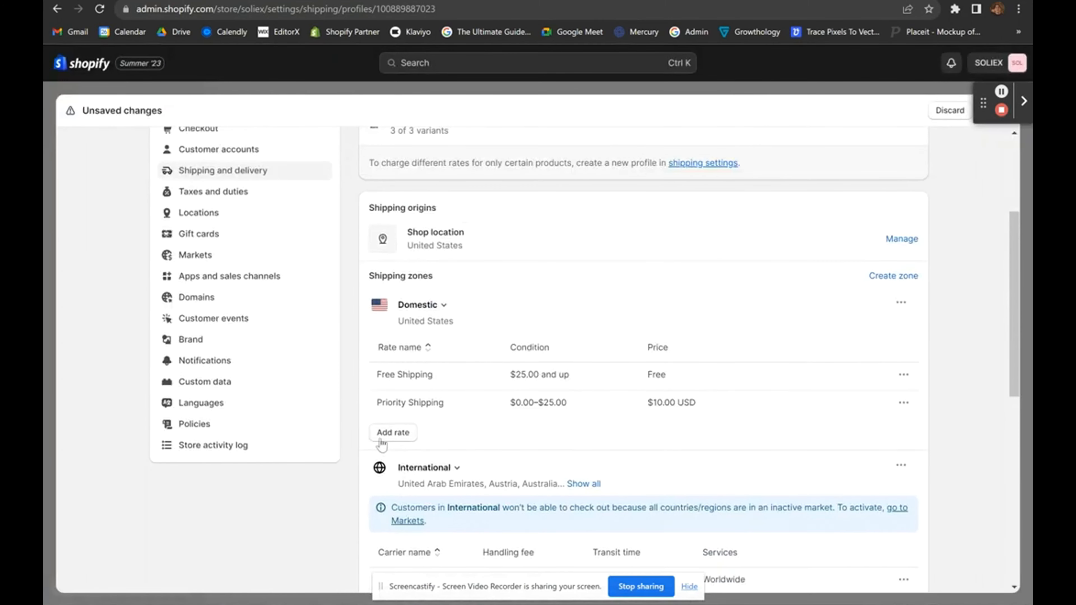
{"action": "left_click", "coordinate": [390, 432]}
{"action": "left_click", "coordinate": [378, 268]}
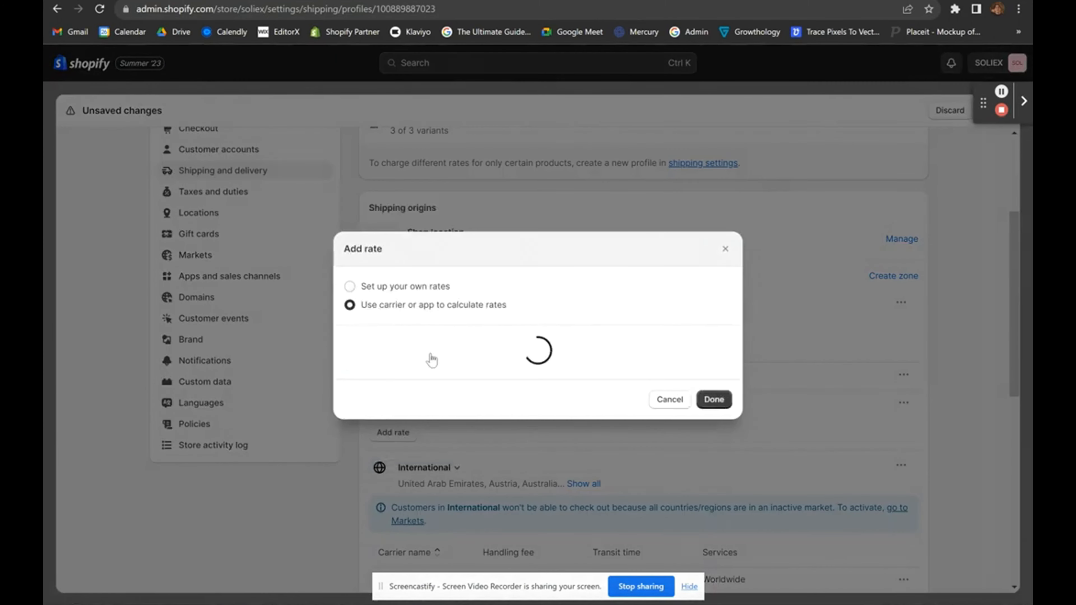
{"action": "scroll", "coordinate": [404, 350], "scroll_direction": "down", "scroll_amount": 3}
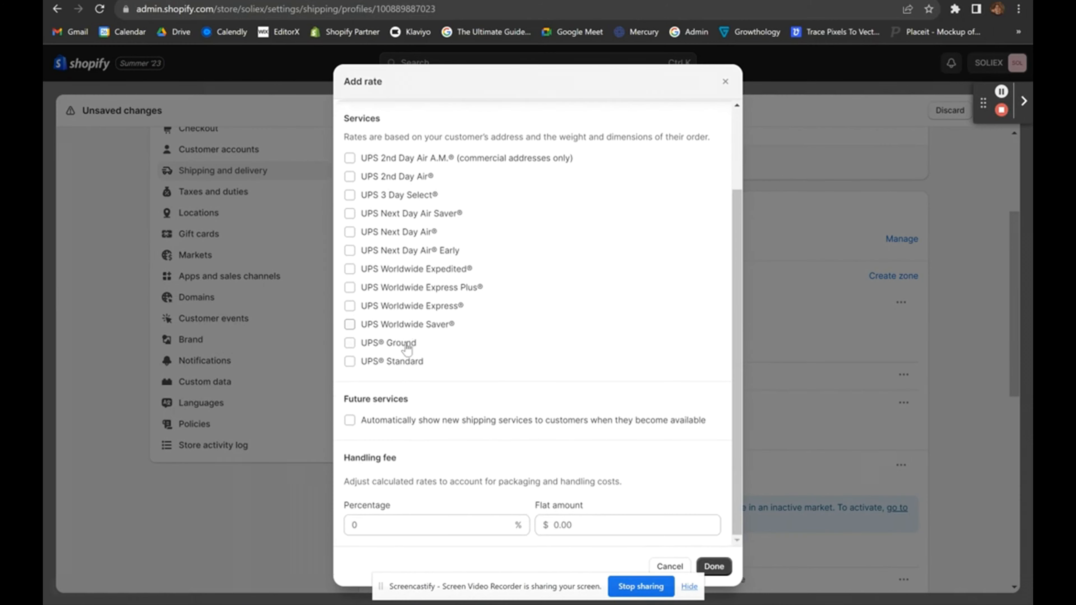
{"action": "scroll", "coordinate": [406, 349], "scroll_direction": "up", "scroll_amount": 3}
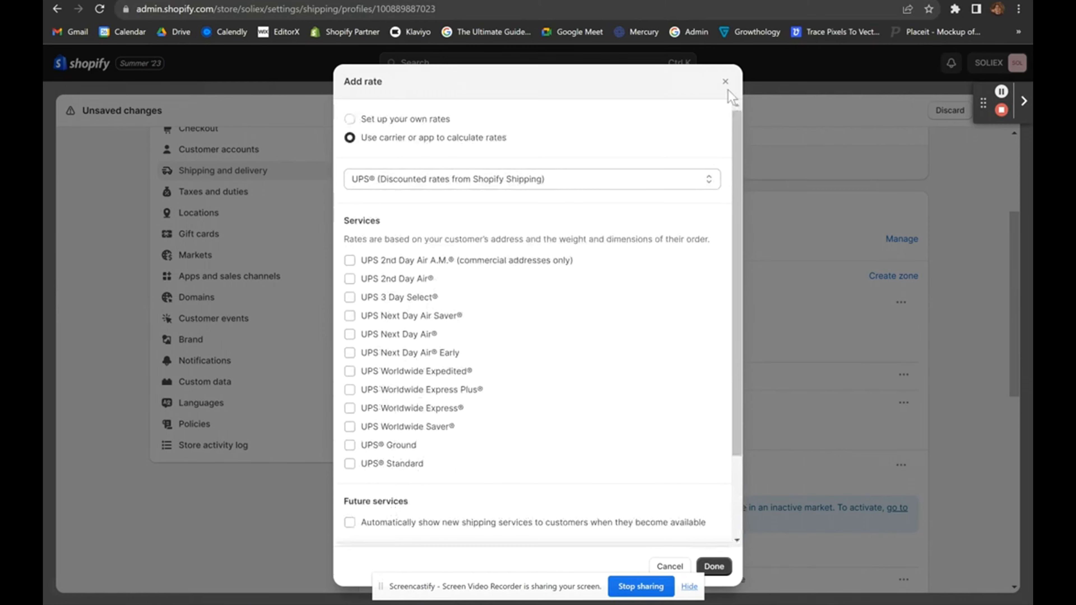
{"action": "left_click", "coordinate": [725, 82]}
{"action": "scroll", "coordinate": [696, 408], "scroll_direction": "down", "scroll_amount": 10}
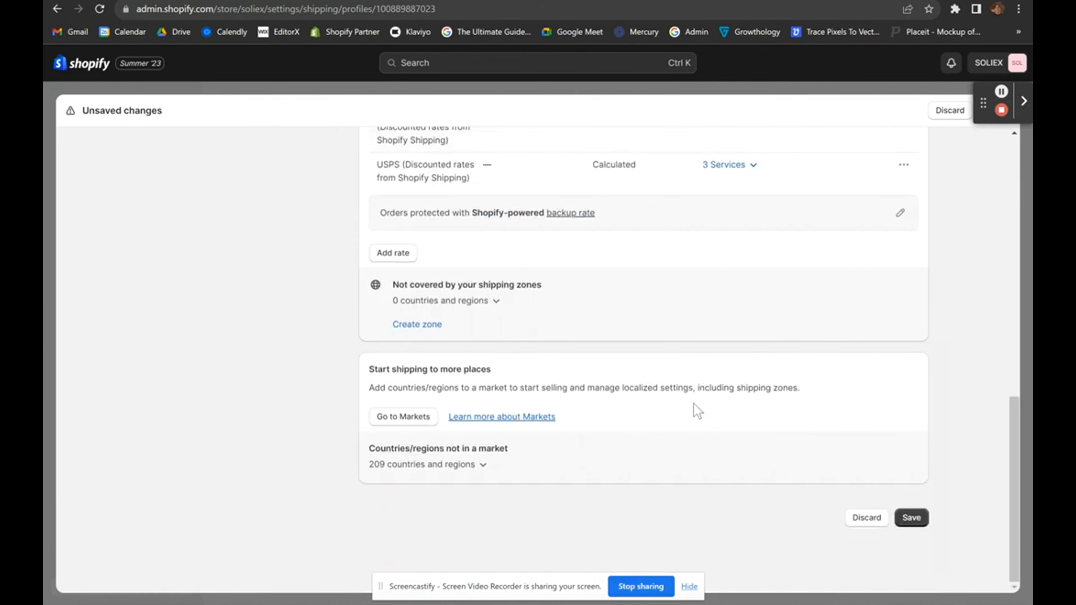
{"action": "scroll", "coordinate": [697, 410], "scroll_direction": "up", "scroll_amount": 10}
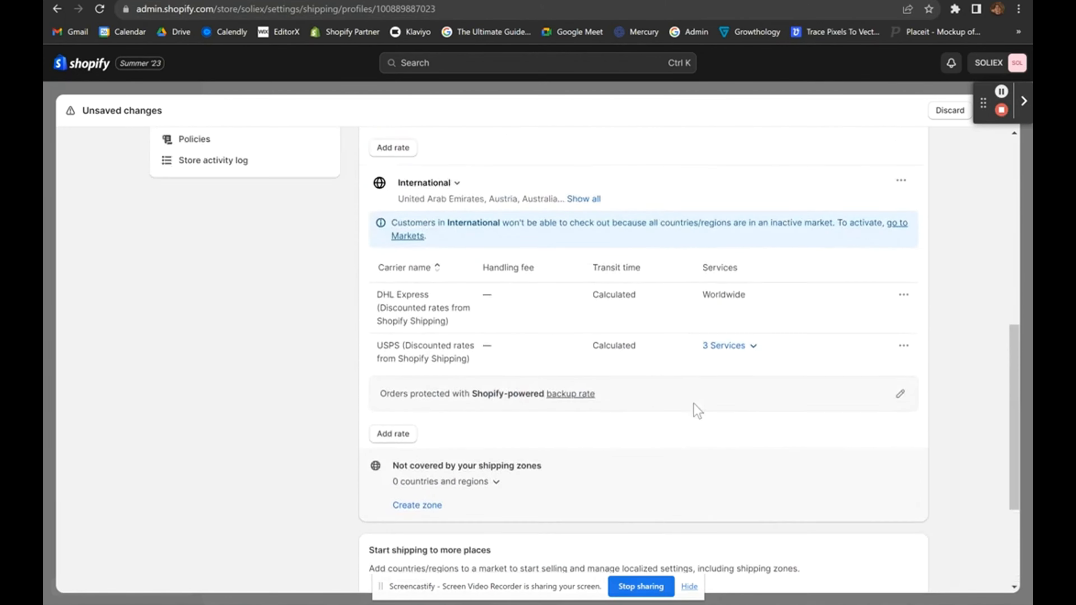
{"action": "scroll", "coordinate": [697, 411], "scroll_direction": "down", "scroll_amount": 10}
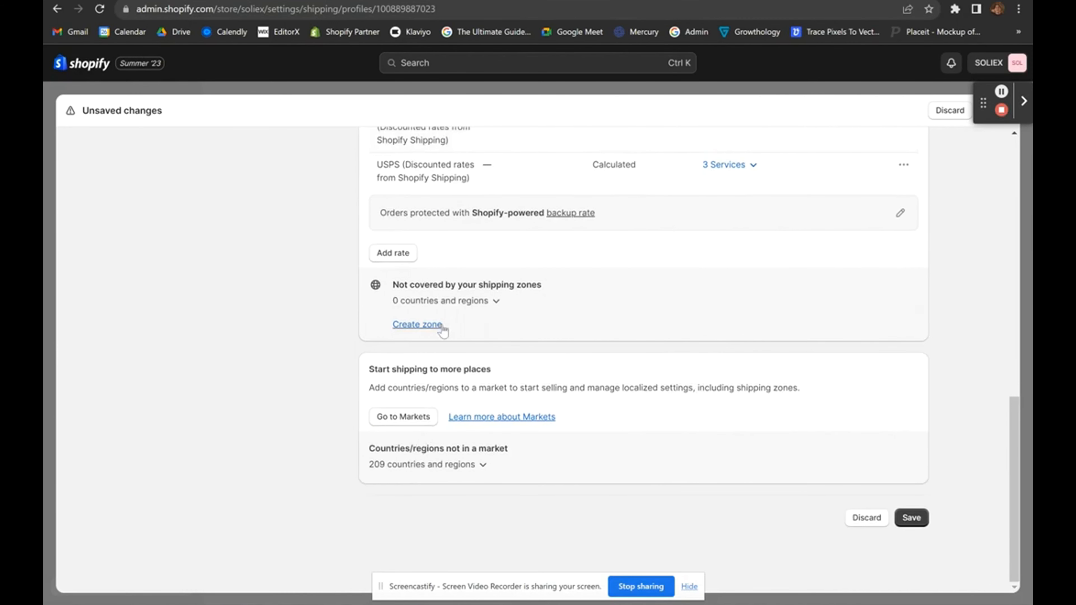
{"action": "scroll", "coordinate": [424, 334], "scroll_direction": "up", "scroll_amount": 8}
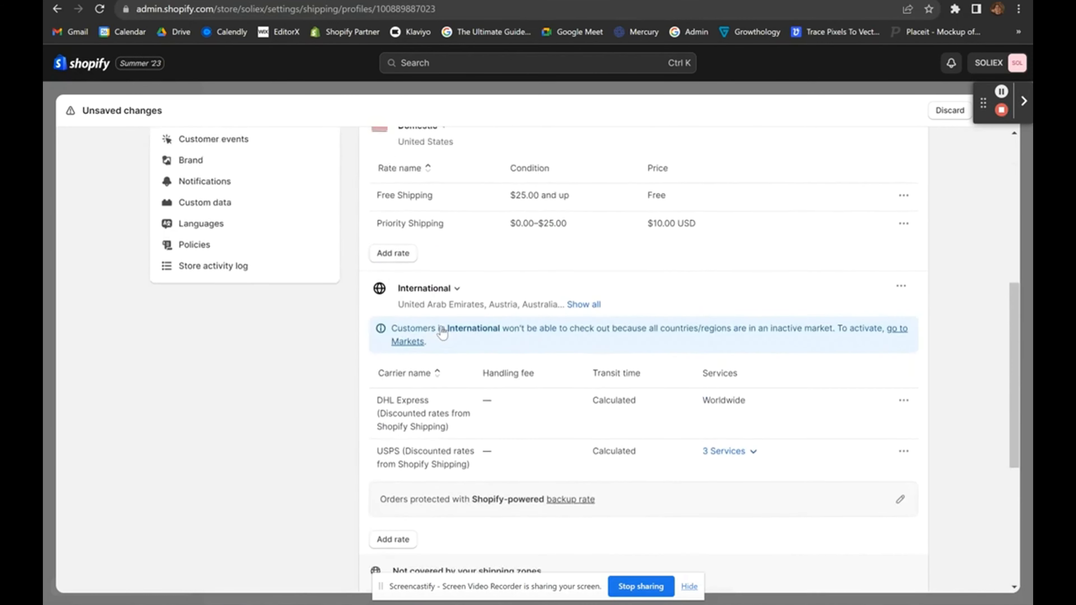
{"action": "scroll", "coordinate": [444, 391], "scroll_direction": "down", "scroll_amount": 8}
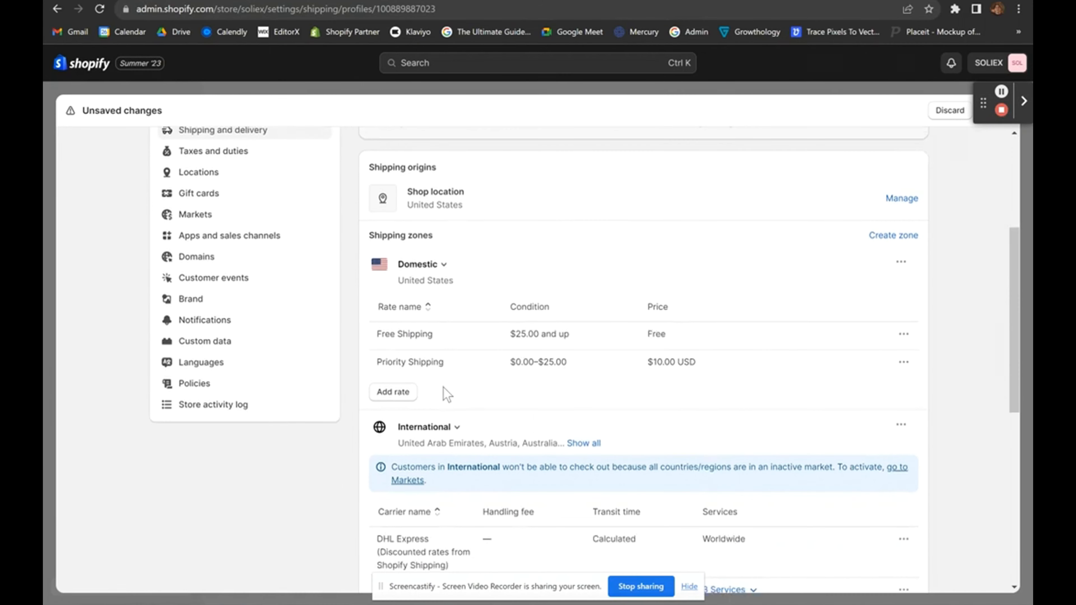
{"action": "scroll", "coordinate": [433, 331], "scroll_direction": "up", "scroll_amount": 2}
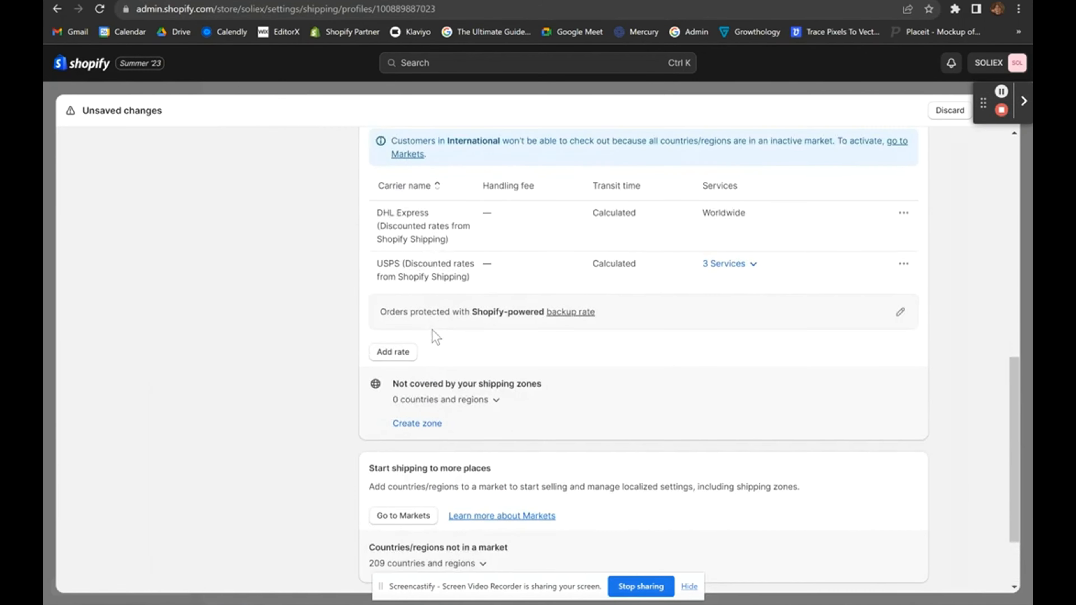
{"action": "left_click", "coordinate": [433, 421]}
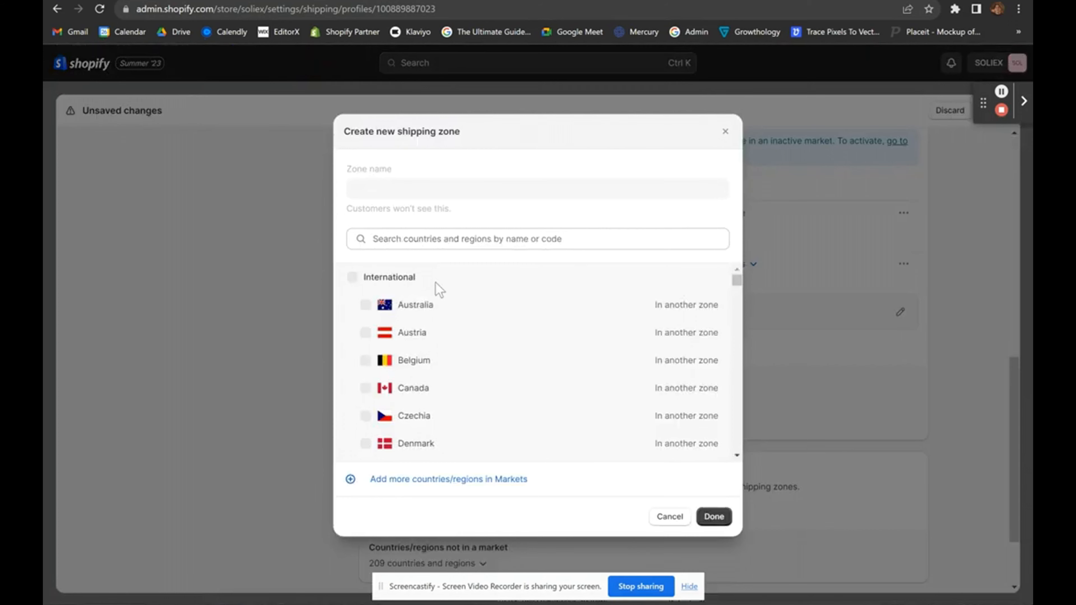
{"action": "left_click", "coordinate": [436, 250]}
{"action": "type", "text": "can"}
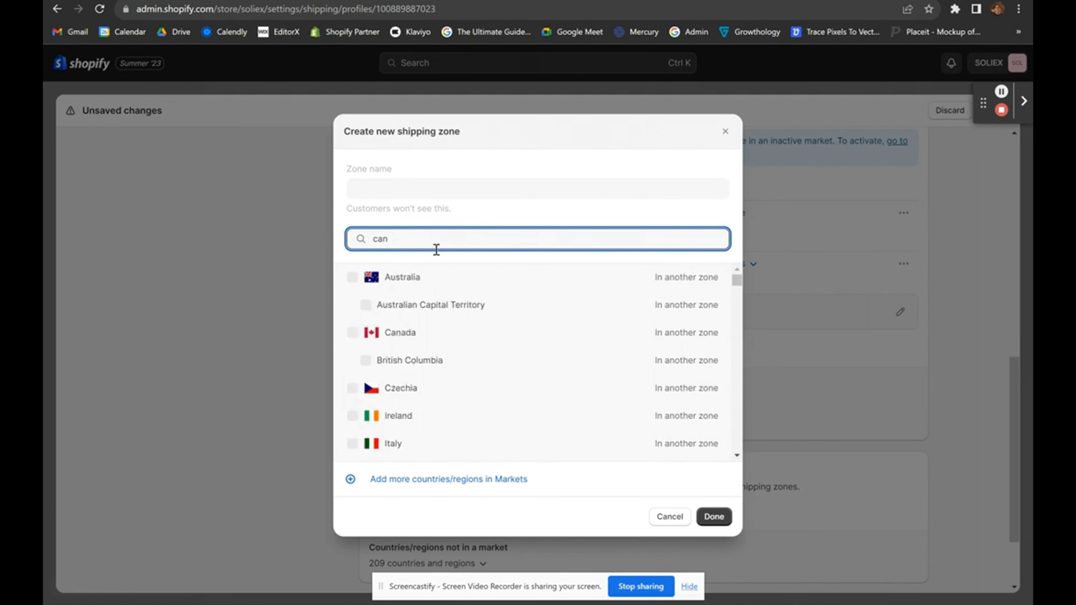
{"action": "type", "text": "vada"}
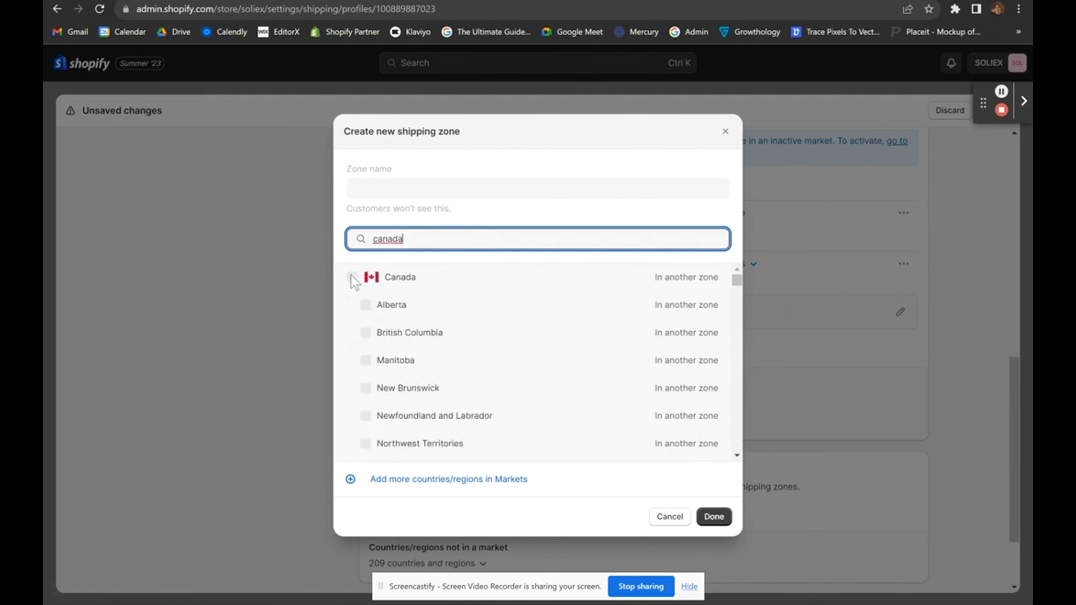
{"action": "left_click", "coordinate": [354, 278]}
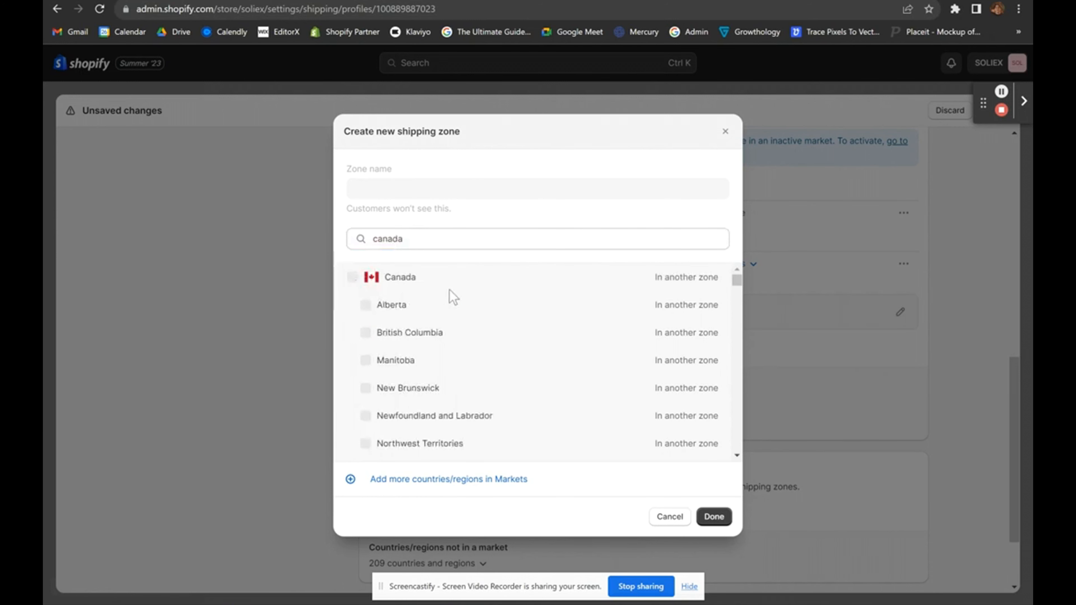
{"action": "scroll", "coordinate": [481, 417], "scroll_direction": "down", "scroll_amount": 4}
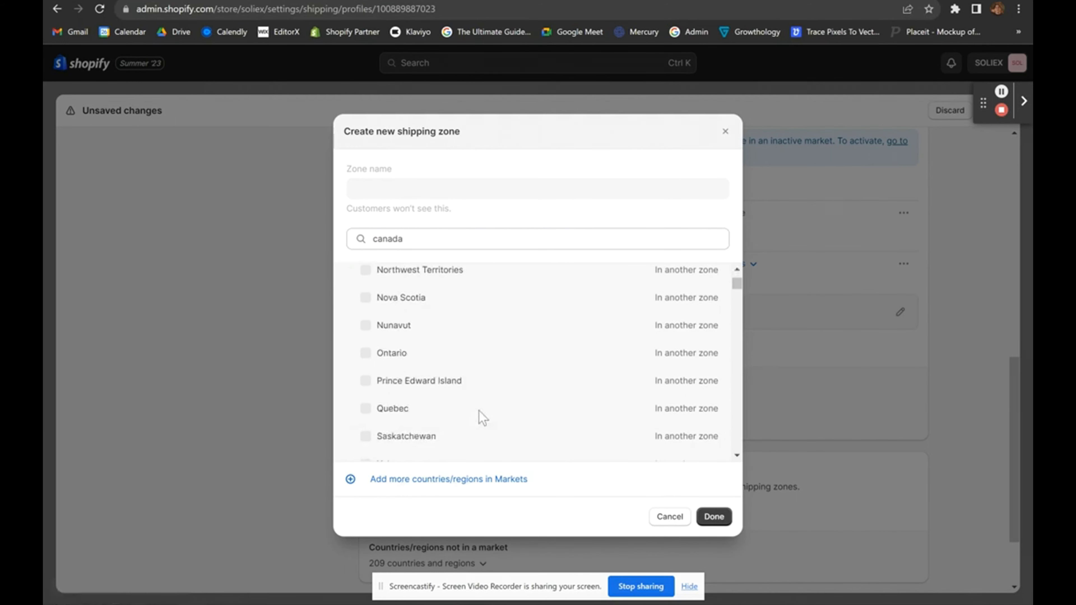
{"action": "scroll", "coordinate": [481, 417], "scroll_direction": "up", "scroll_amount": 4}
{"action": "left_click", "coordinate": [351, 278]}
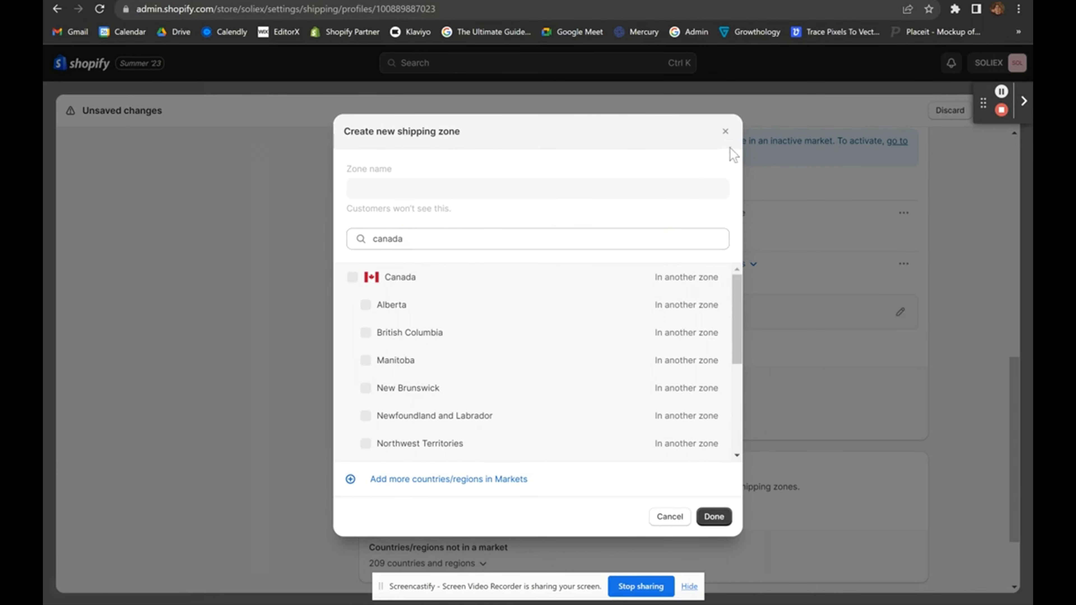
{"action": "left_click", "coordinate": [725, 131]}
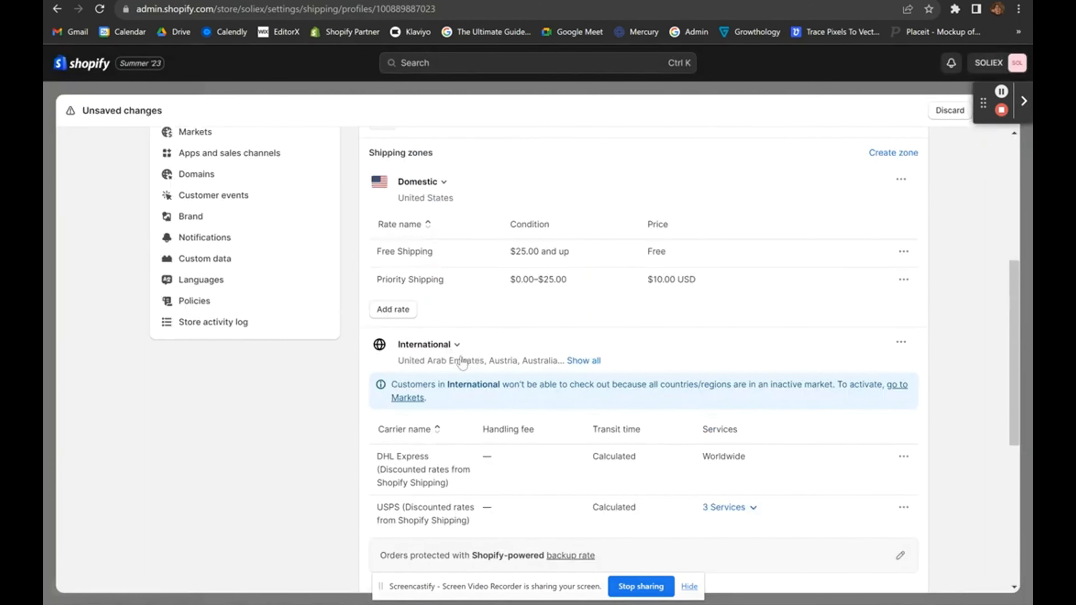
Save the shipping profile changes from the bottom of the page.
{"action": "scroll", "coordinate": [463, 362], "scroll_direction": "down", "scroll_amount": 6}
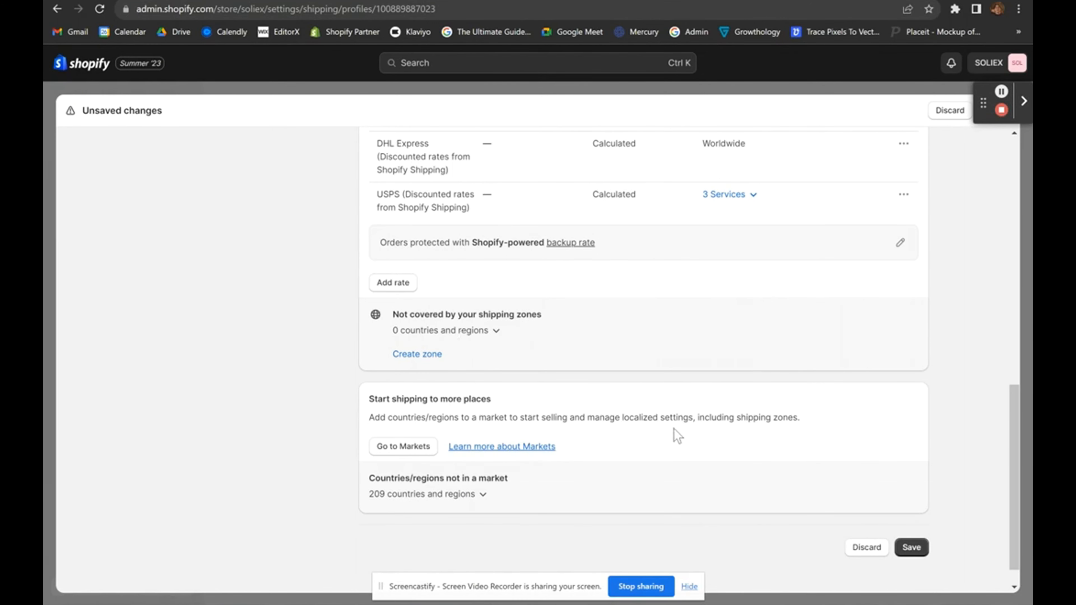
{"action": "scroll", "coordinate": [677, 435], "scroll_direction": "up", "scroll_amount": 10}
{"action": "scroll", "coordinate": [676, 436], "scroll_direction": "down", "scroll_amount": 12}
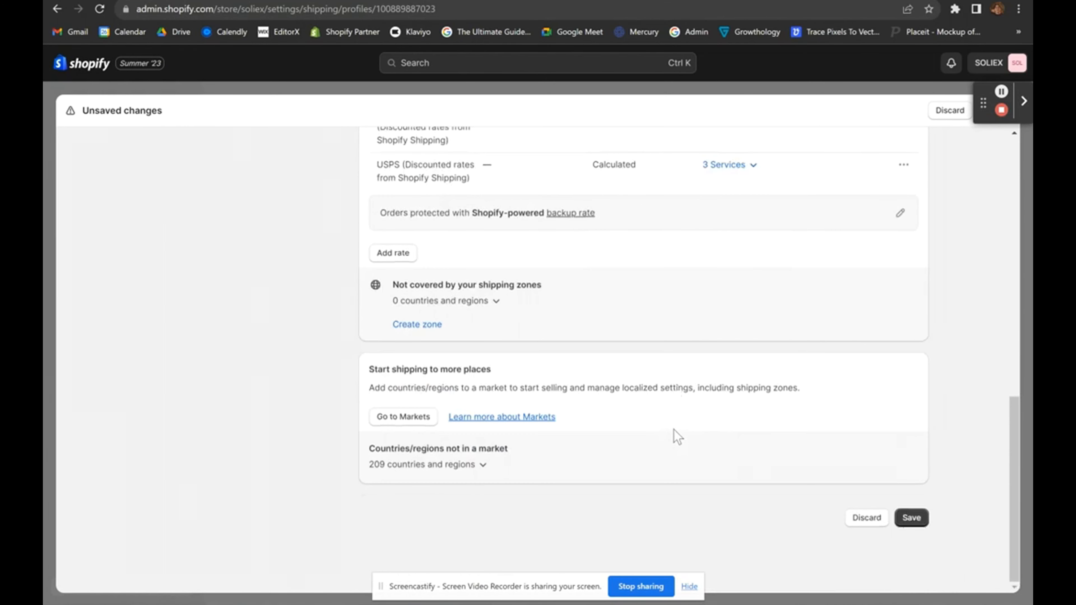
{"action": "scroll", "coordinate": [677, 436], "scroll_direction": "up", "scroll_amount": 10}
{"action": "scroll", "coordinate": [677, 436], "scroll_direction": "down", "scroll_amount": 10}
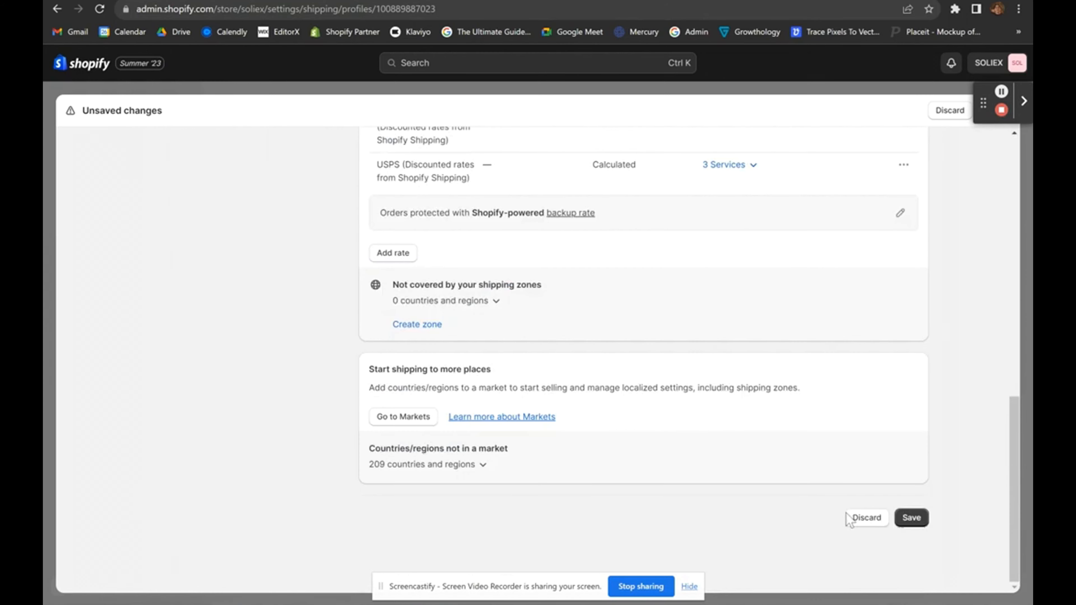
{"action": "left_click", "coordinate": [911, 517]}
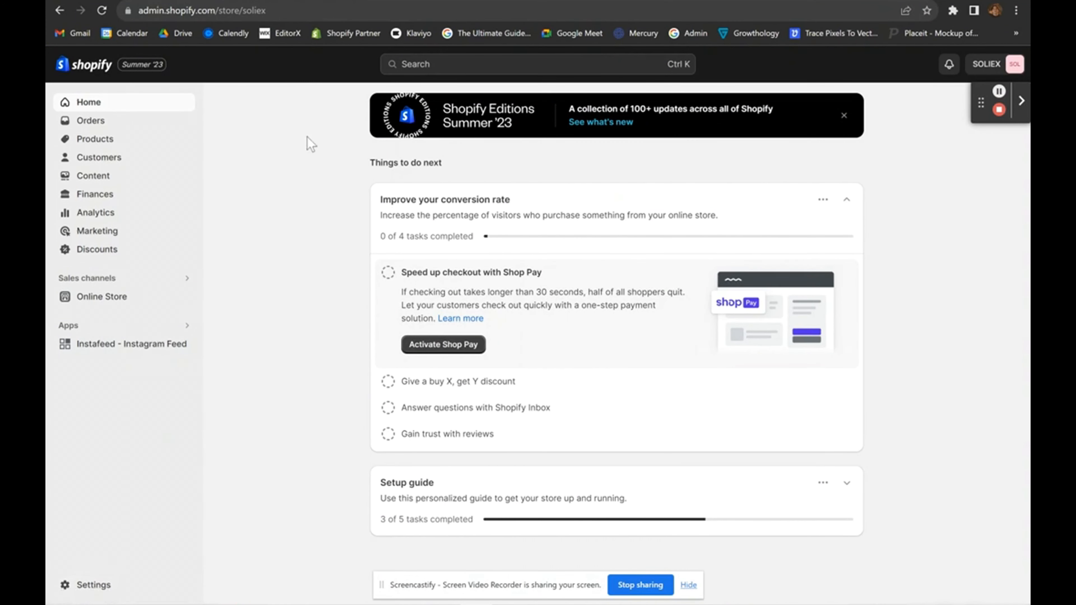
Open the store Settings and go to the Policies page.
{"action": "left_click", "coordinate": [87, 585]}
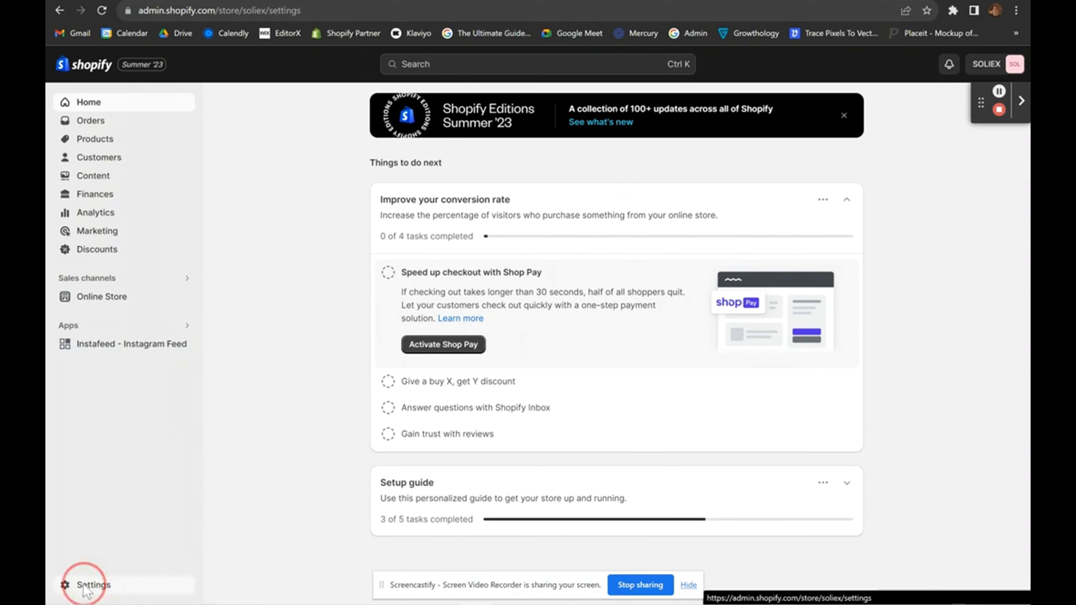
{"action": "scroll", "coordinate": [240, 430], "scroll_direction": "down", "scroll_amount": 5}
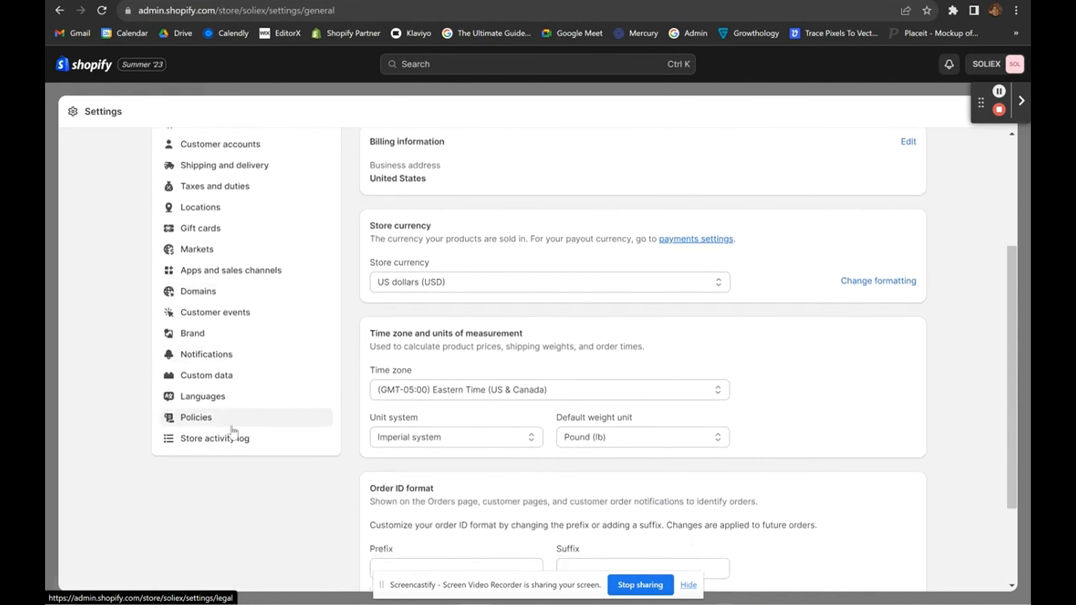
{"action": "left_click", "coordinate": [187, 416]}
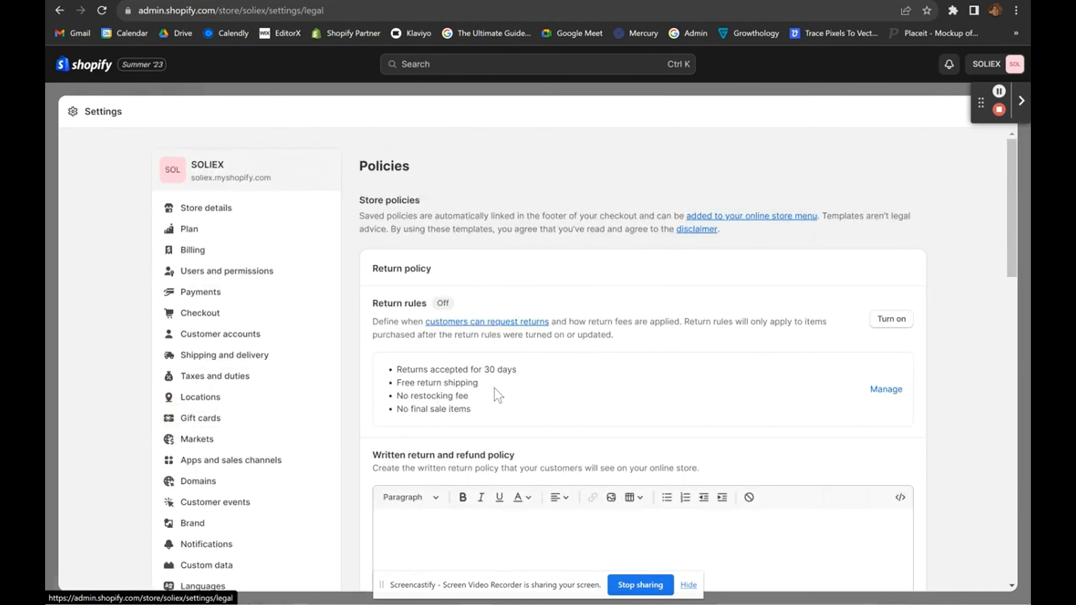
Scroll through the empty policy editors down to the Privacy policy.
{"action": "scroll", "coordinate": [495, 392], "scroll_direction": "down", "scroll_amount": 4}
{"action": "scroll", "coordinate": [494, 388], "scroll_direction": "down", "scroll_amount": 1}
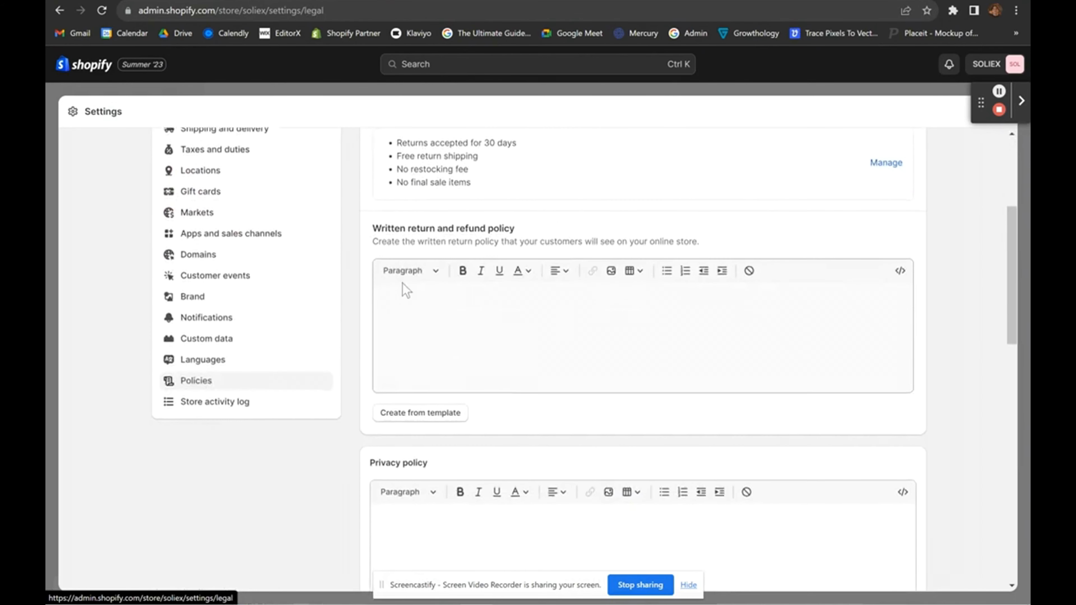
{"action": "left_click_drag", "start_coordinate": [386, 229], "coordinate": [527, 228]}
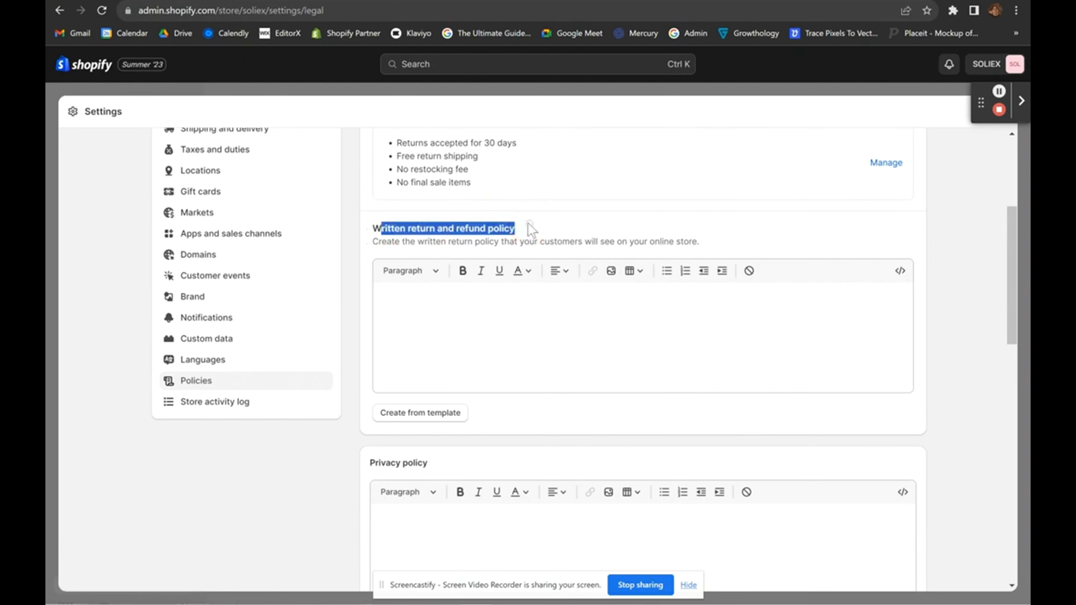
{"action": "scroll", "coordinate": [484, 402], "scroll_direction": "down", "scroll_amount": 2}
{"action": "left_click", "coordinate": [531, 385]}
{"action": "scroll", "coordinate": [525, 386], "scroll_direction": "down", "scroll_amount": 15}
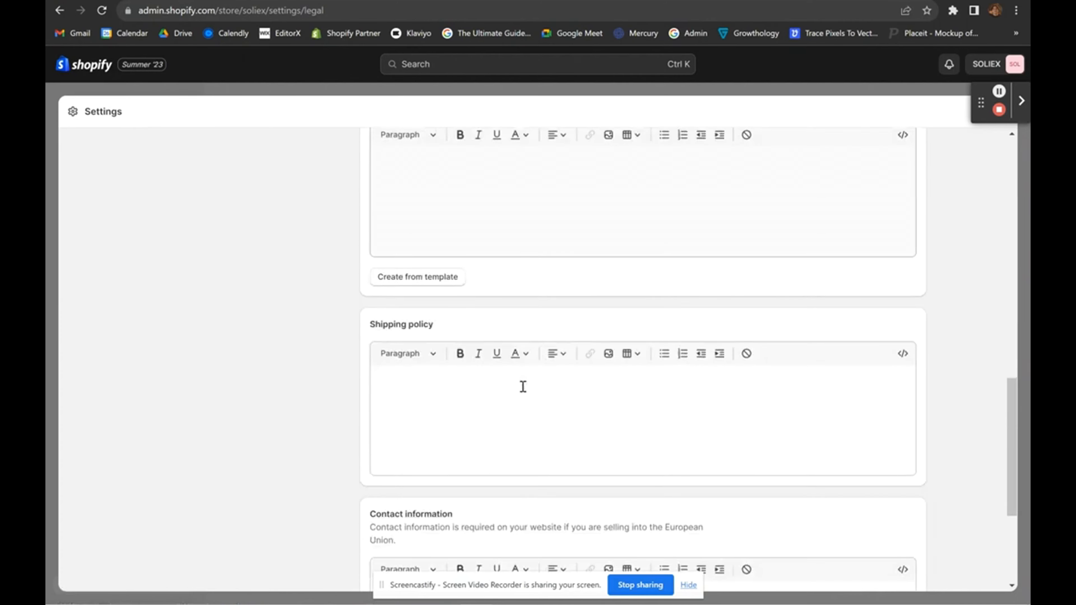
{"action": "scroll", "coordinate": [522, 387], "scroll_direction": "down", "scroll_amount": 1}
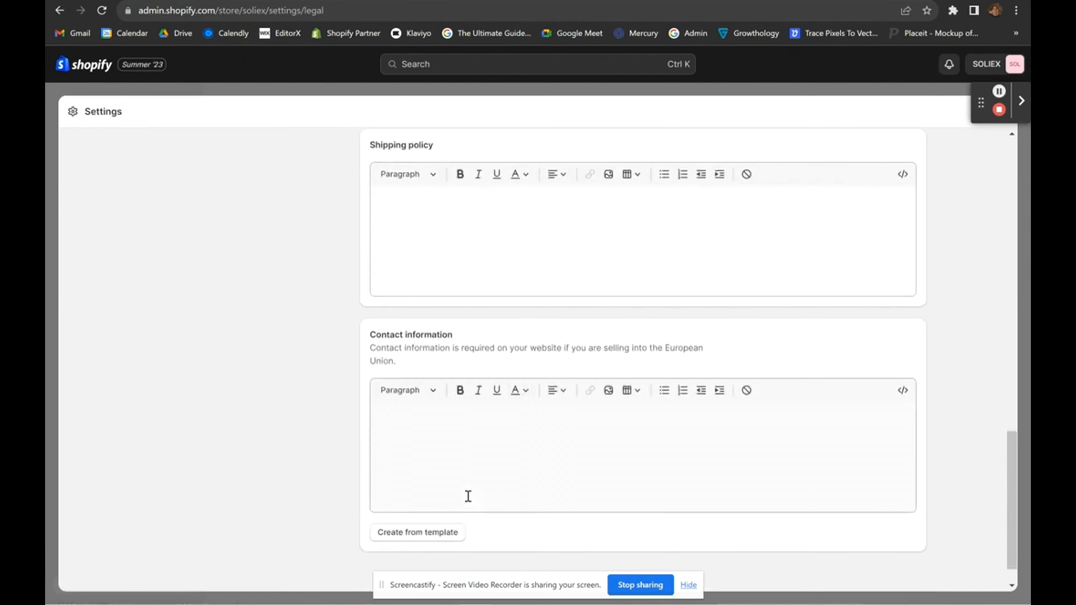
{"action": "scroll", "coordinate": [468, 496], "scroll_direction": "down", "scroll_amount": 1}
{"action": "scroll", "coordinate": [467, 496], "scroll_direction": "up", "scroll_amount": 20}
{"action": "scroll", "coordinate": [468, 496], "scroll_direction": "down", "scroll_amount": 8}
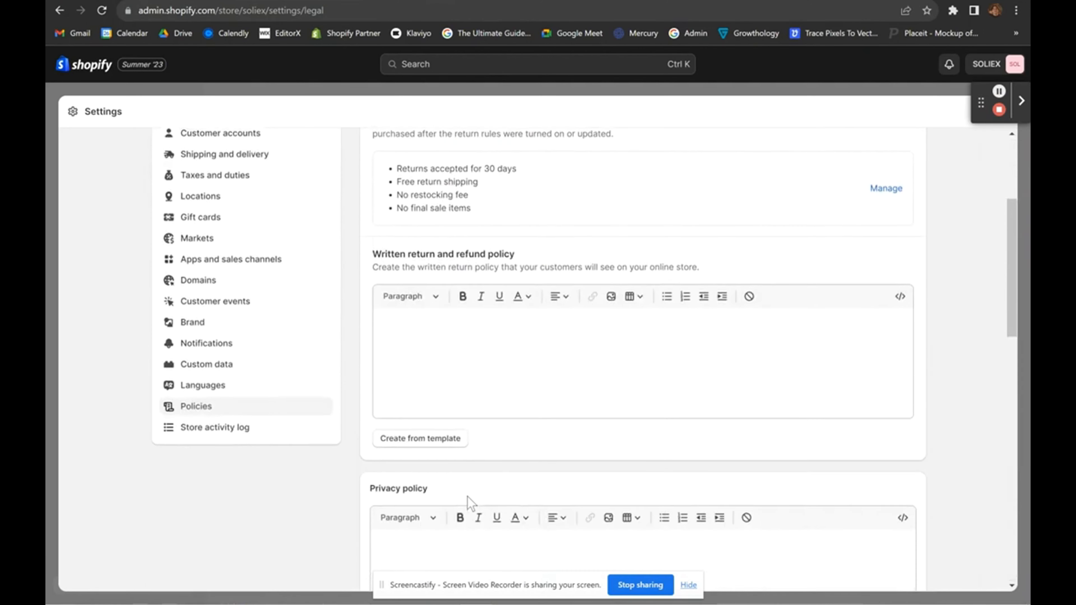
{"action": "scroll", "coordinate": [468, 496], "scroll_direction": "down", "scroll_amount": 5}
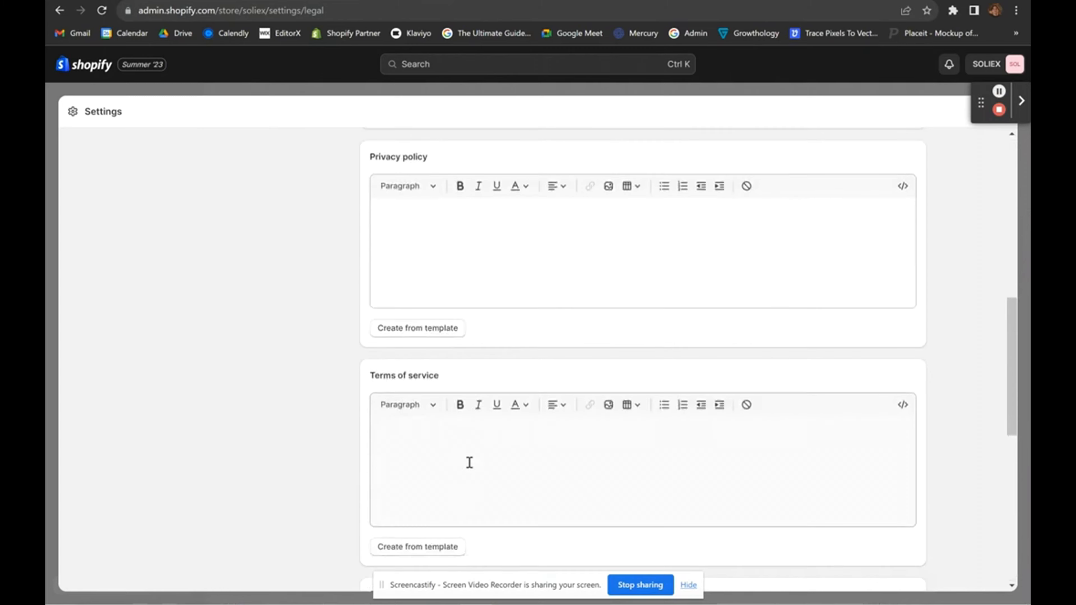
Fill the Privacy policy from Shopify's template and review its full text.
{"action": "left_click", "coordinate": [396, 334]}
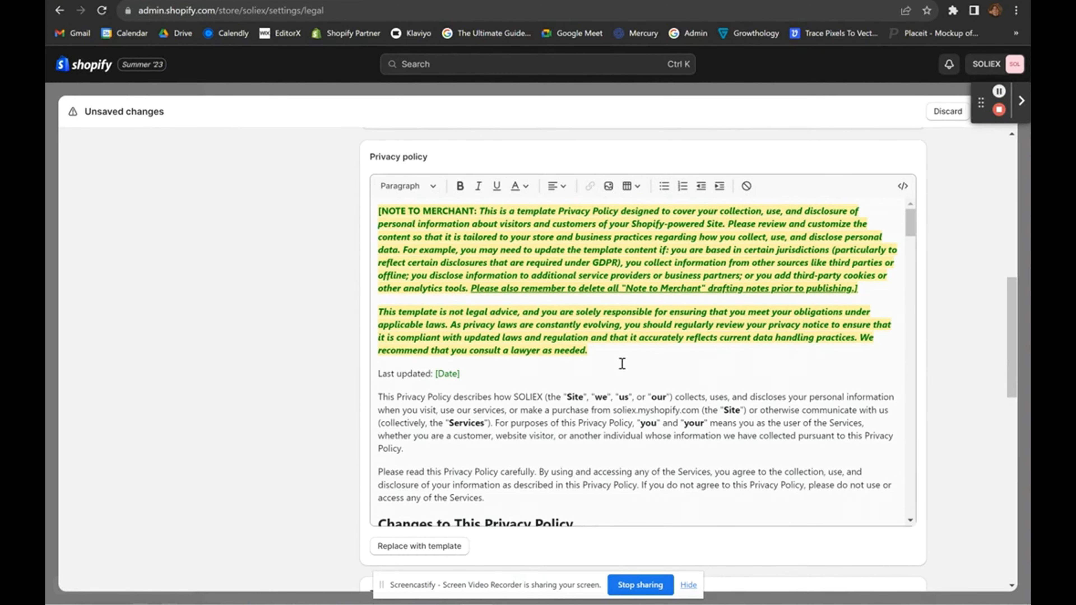
{"action": "scroll", "coordinate": [621, 363], "scroll_direction": "up", "scroll_amount": 5}
{"action": "scroll", "coordinate": [621, 363], "scroll_direction": "down", "scroll_amount": 4}
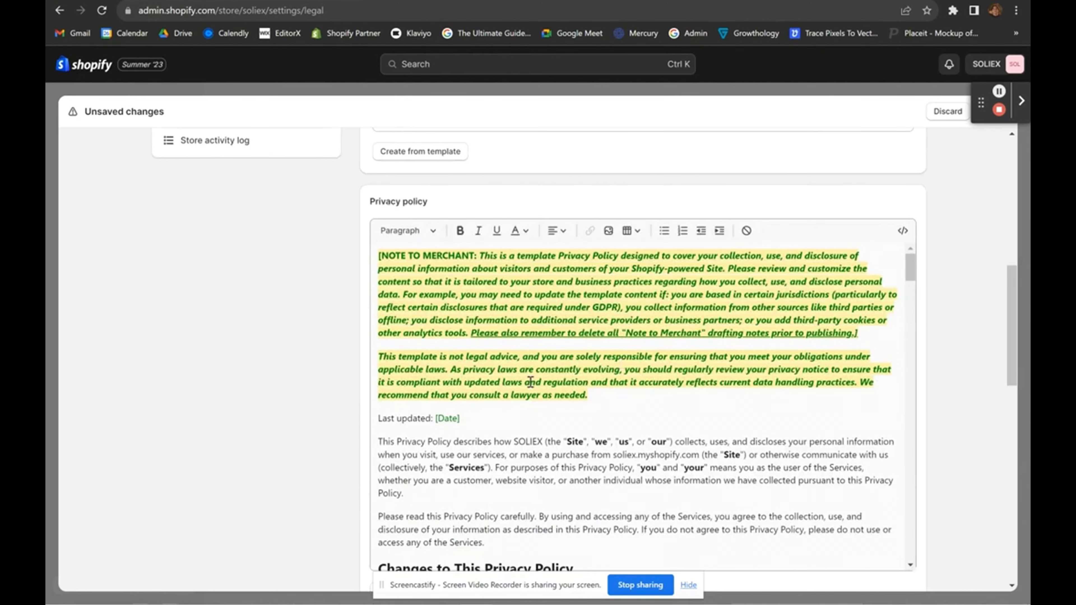
{"action": "left_click_drag", "start_coordinate": [910, 268], "coordinate": [874, 509]}
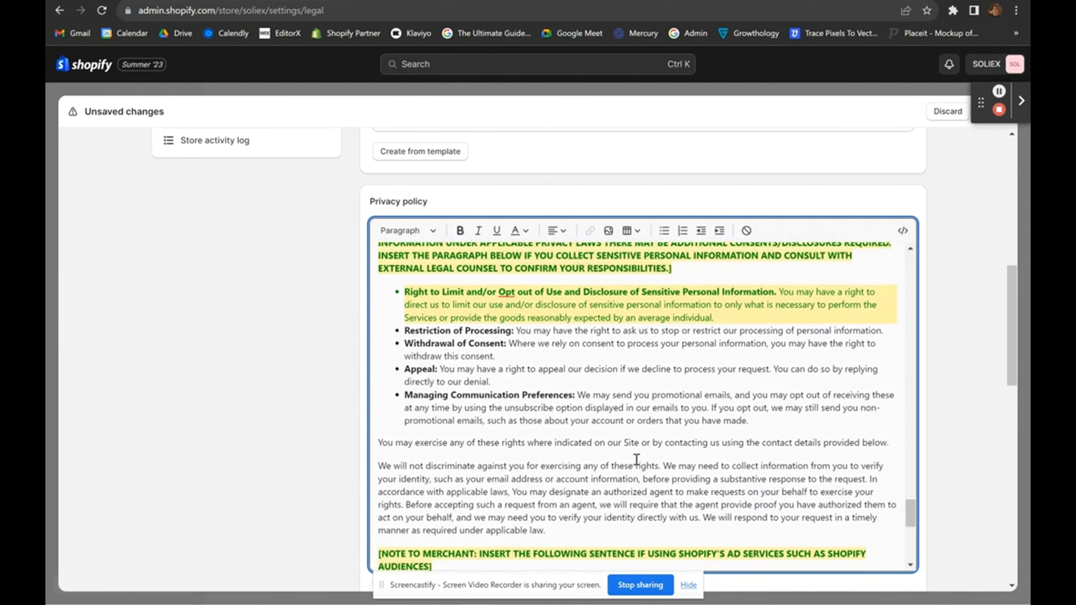
{"action": "scroll", "coordinate": [671, 461], "scroll_direction": "up", "scroll_amount": 1}
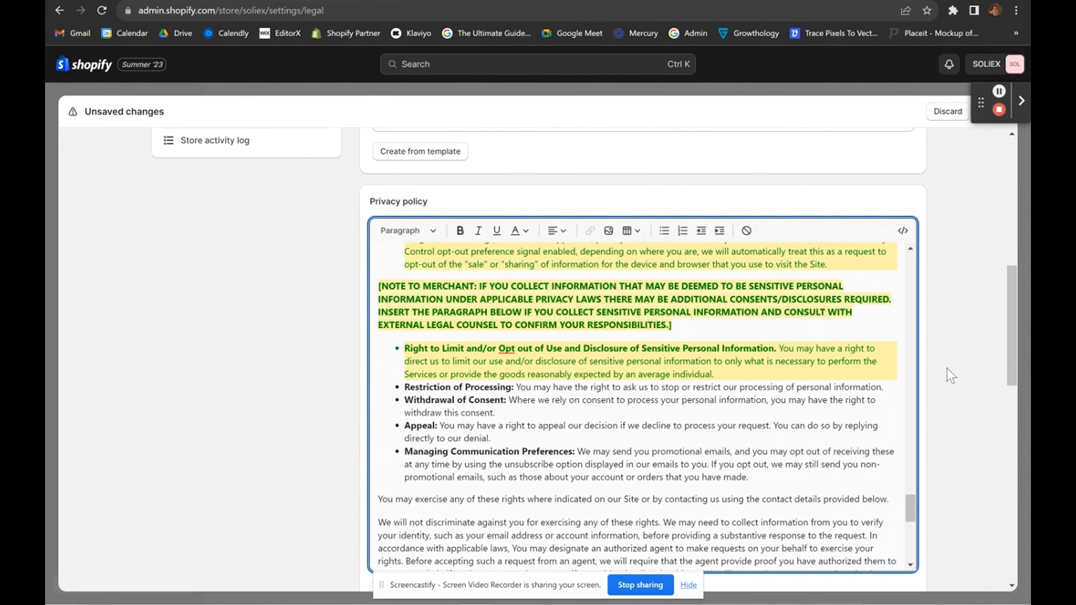
{"action": "scroll", "coordinate": [940, 364], "scroll_direction": "down", "scroll_amount": 8}
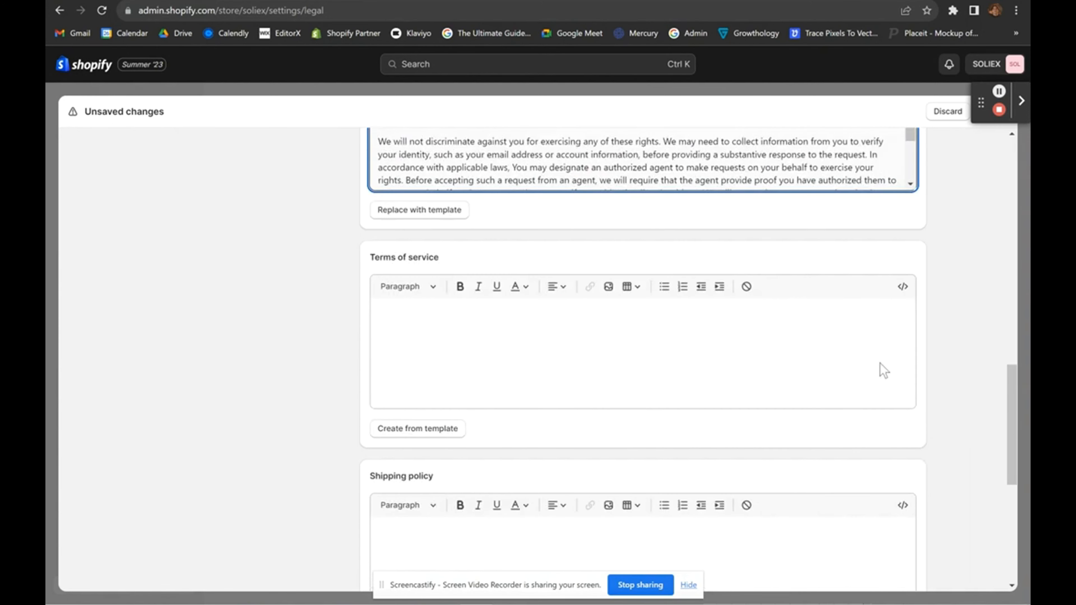
Fill the Terms of service from Shopify's template.
{"action": "left_click", "coordinate": [410, 429]}
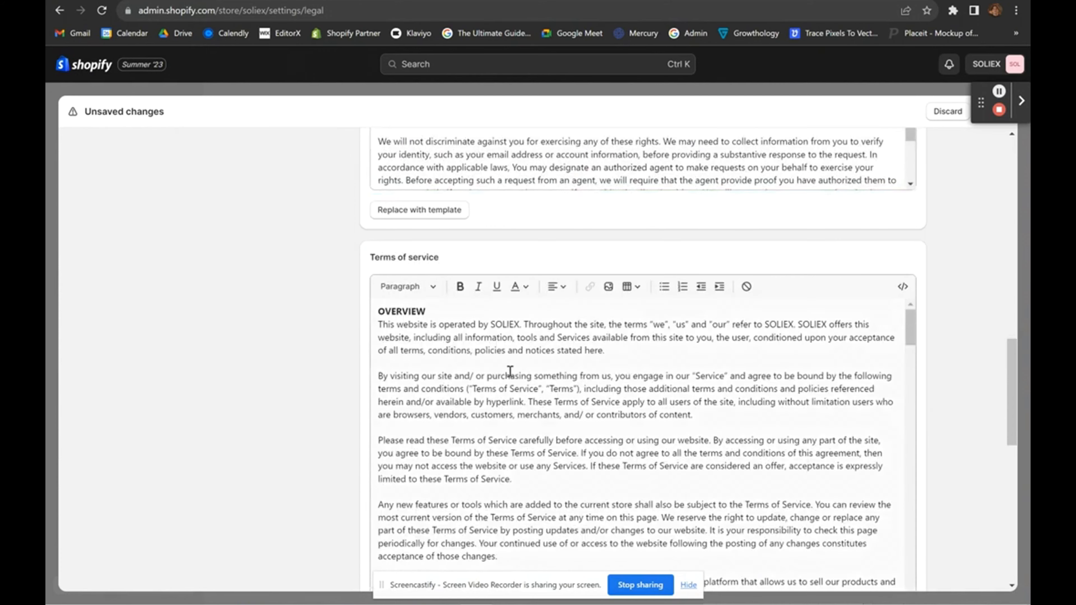
{"action": "scroll", "coordinate": [335, 429], "scroll_direction": "down", "scroll_amount": 1}
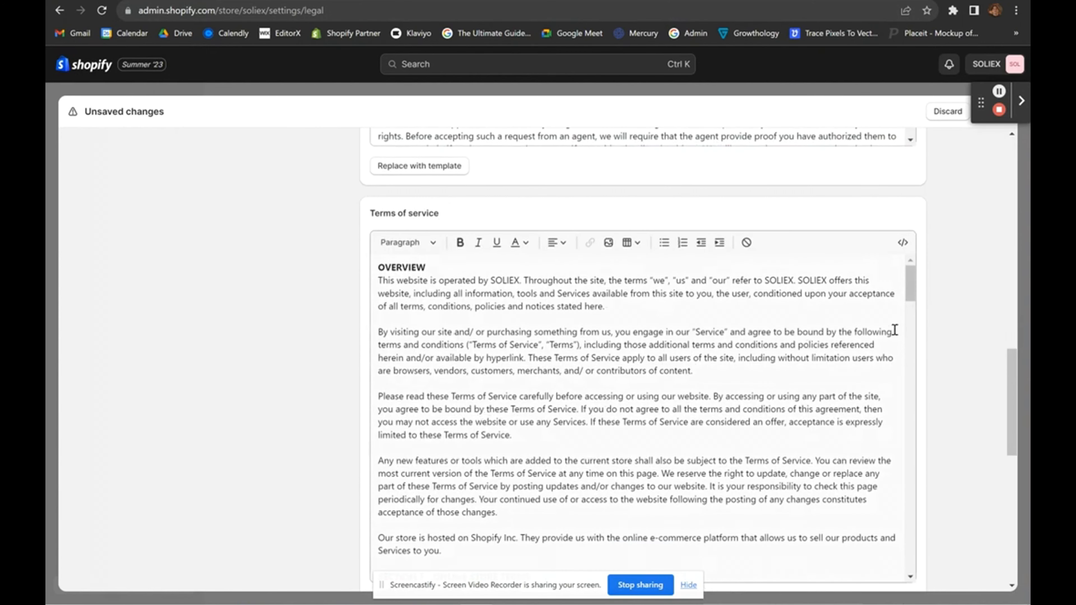
{"action": "scroll", "coordinate": [931, 317], "scroll_direction": "down", "scroll_amount": 1}
{"action": "scroll", "coordinate": [486, 230], "scroll_direction": "up", "scroll_amount": 3}
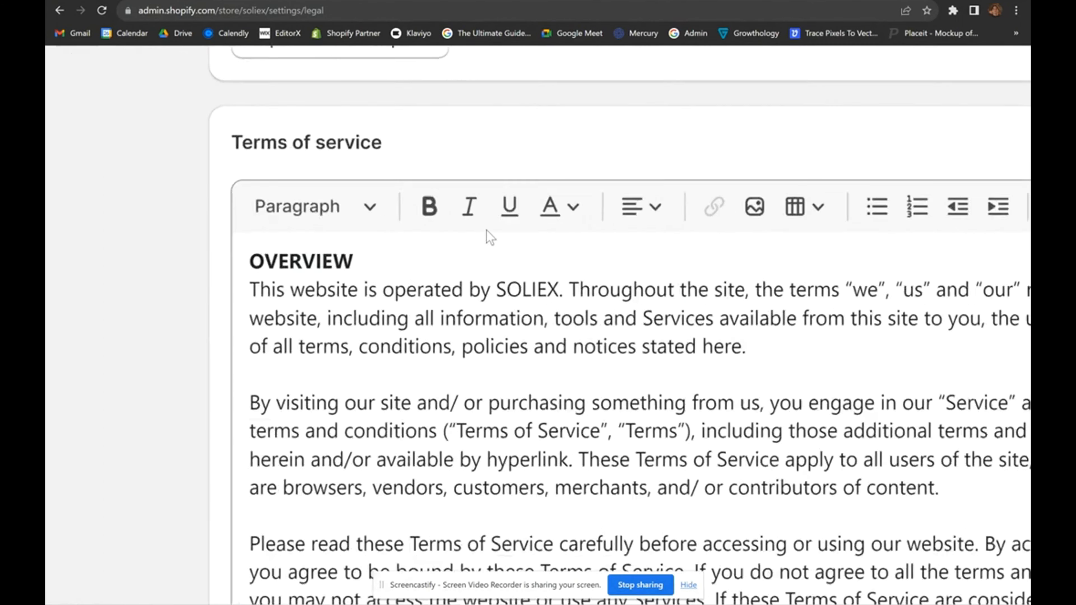
{"action": "scroll", "coordinate": [490, 238], "scroll_direction": "up", "scroll_amount": 2}
Select the store name SOLIEX in the Terms of service Overview paragraph.
{"action": "left_click_drag", "start_coordinate": [500, 322], "coordinate": [597, 323]}
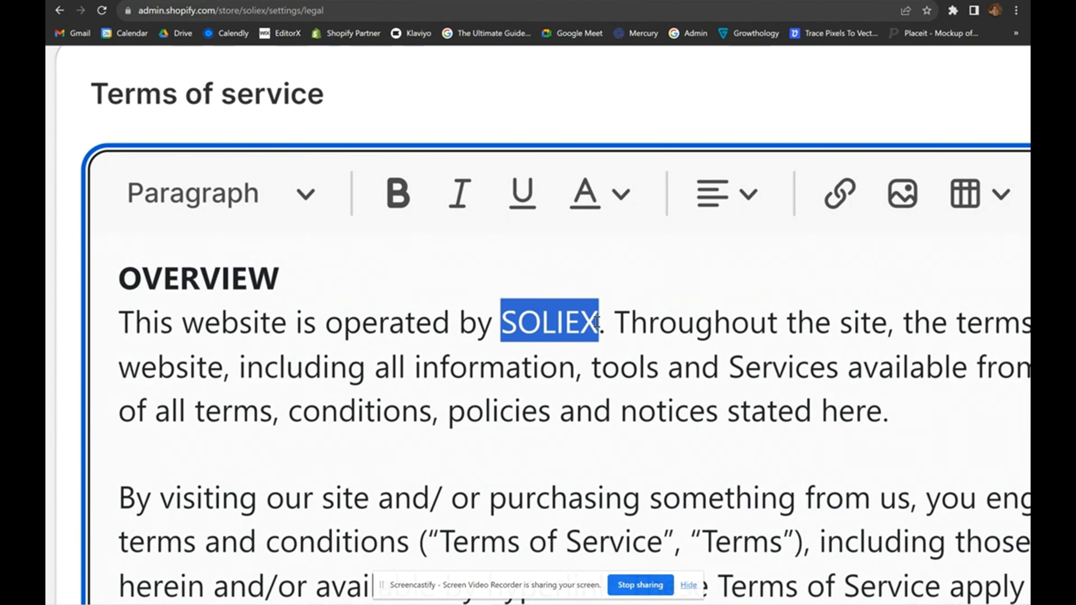
{"action": "left_click", "coordinate": [598, 323]}
{"action": "left_click", "coordinate": [493, 324]}
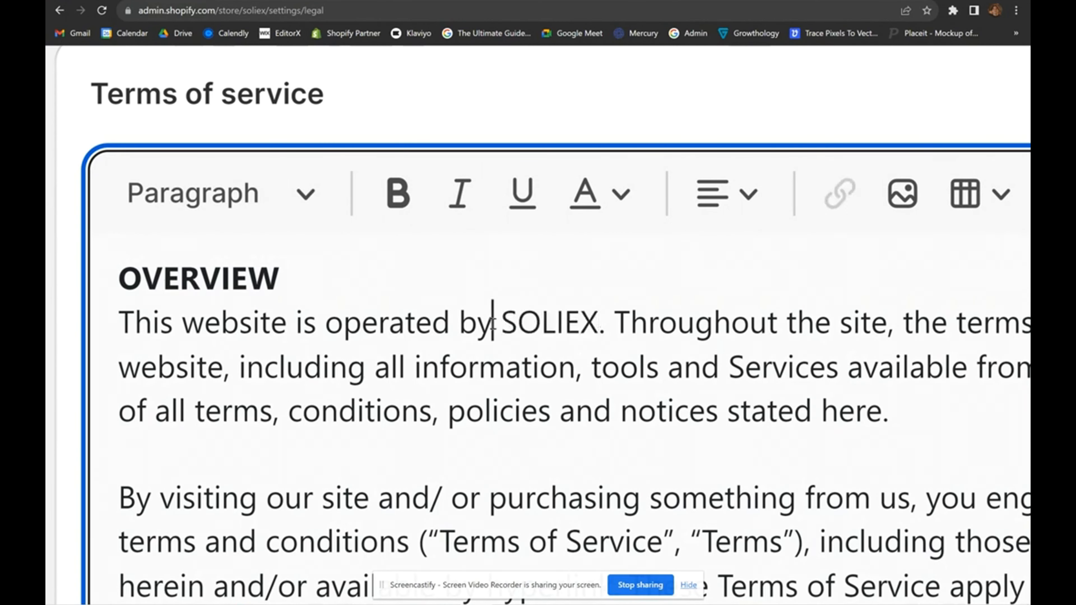
{"action": "left_click_drag", "start_coordinate": [500, 323], "coordinate": [601, 324]}
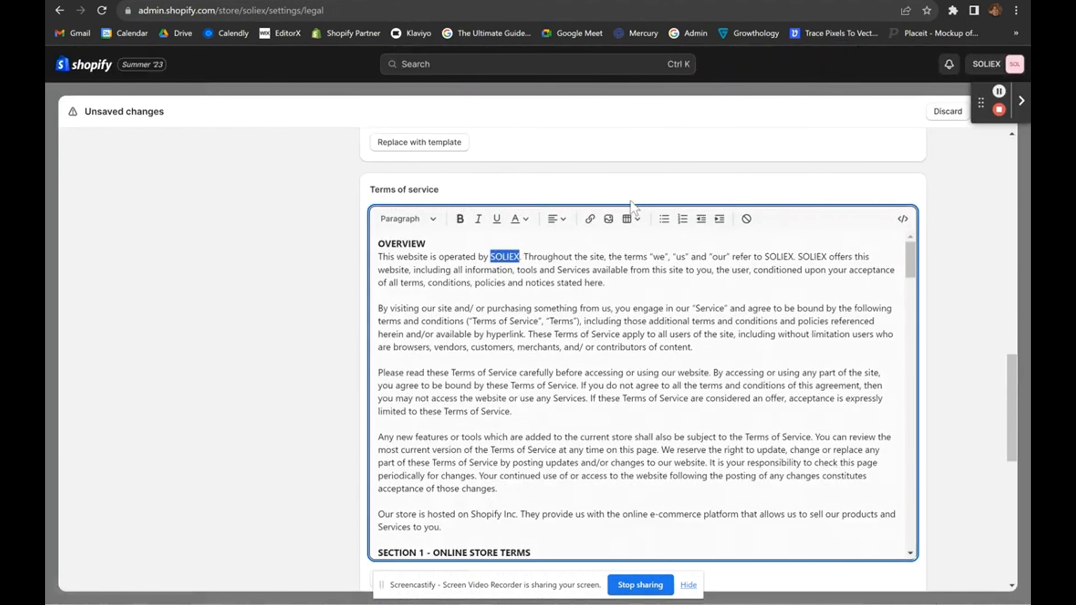
{"action": "left_click", "coordinate": [514, 257]}
Review the Terms of service text from the Overview through Section 1 – Online Store Terms.
{"action": "scroll", "coordinate": [436, 356], "scroll_direction": "down", "scroll_amount": 2}
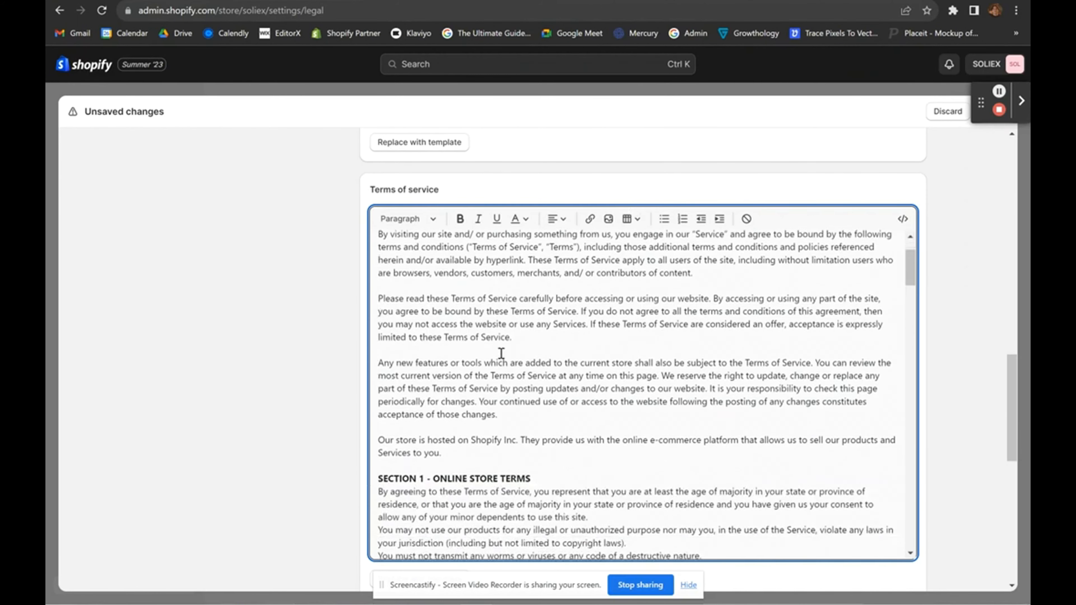
{"action": "scroll", "coordinate": [494, 296], "scroll_direction": "up", "scroll_amount": 2}
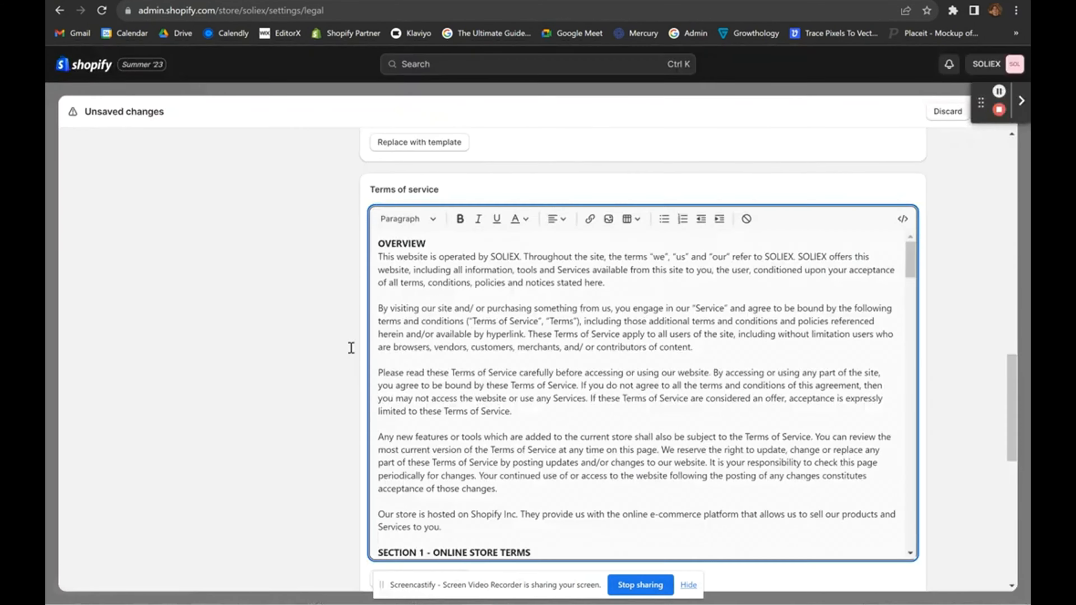
{"action": "scroll", "coordinate": [288, 437], "scroll_direction": "down", "scroll_amount": 5}
{"action": "scroll", "coordinate": [300, 423], "scroll_direction": "up", "scroll_amount": 4}
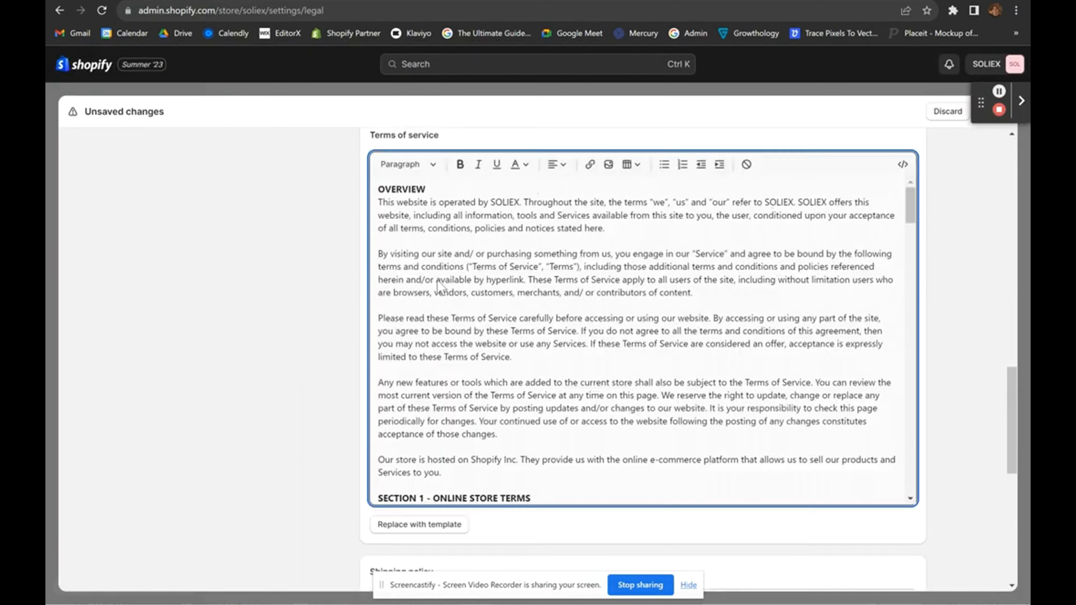
{"action": "scroll", "coordinate": [437, 280], "scroll_direction": "up", "scroll_amount": 5}
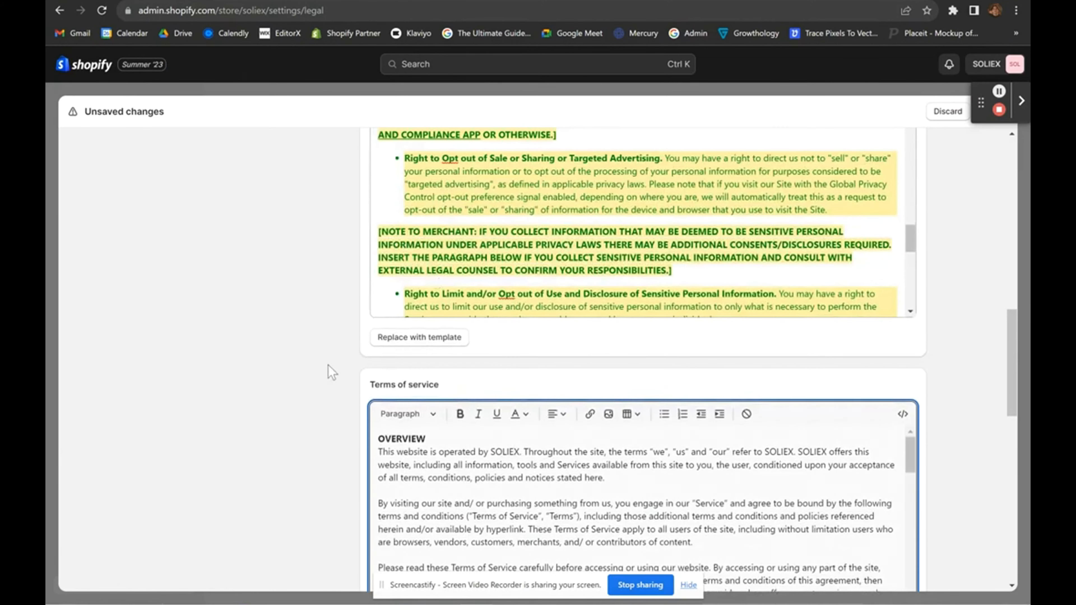
{"action": "scroll", "coordinate": [328, 365], "scroll_direction": "up", "scroll_amount": 5}
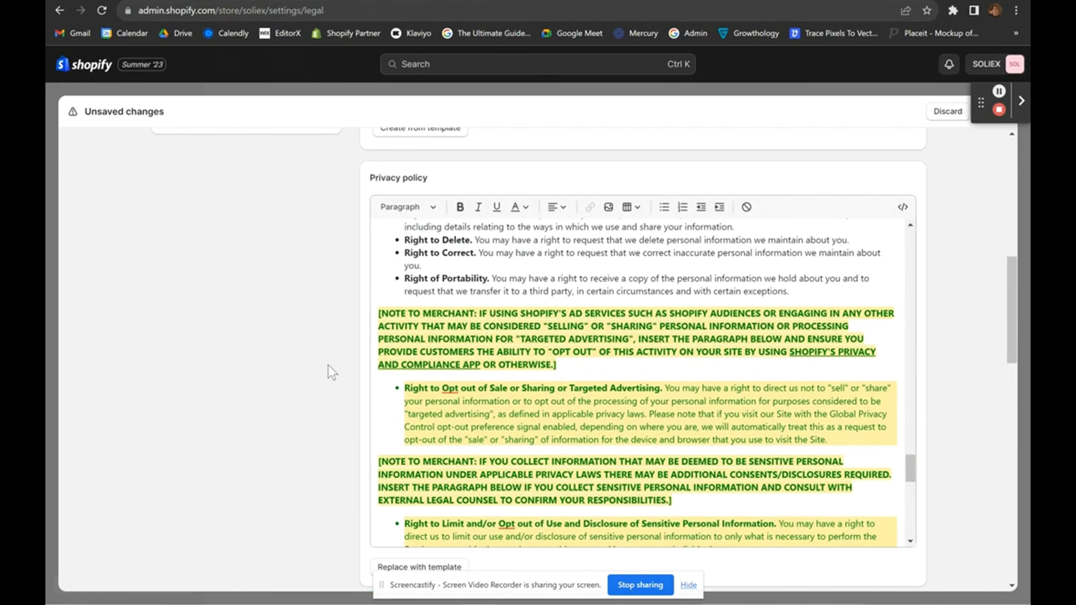
{"action": "scroll", "coordinate": [328, 365], "scroll_direction": "down", "scroll_amount": 1}
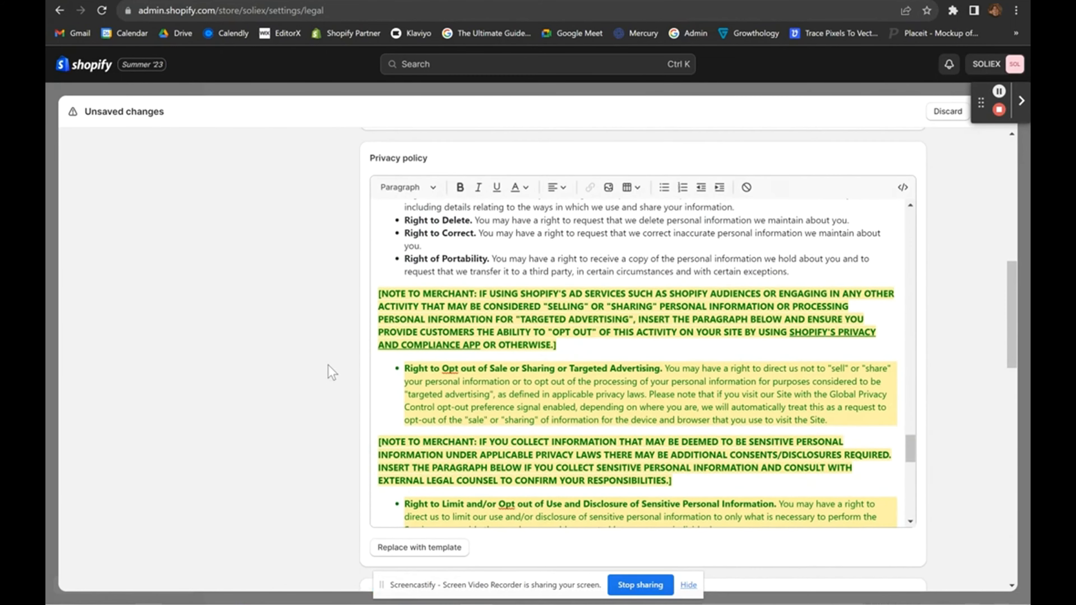
{"action": "scroll", "coordinate": [328, 365], "scroll_direction": "down", "scroll_amount": 1}
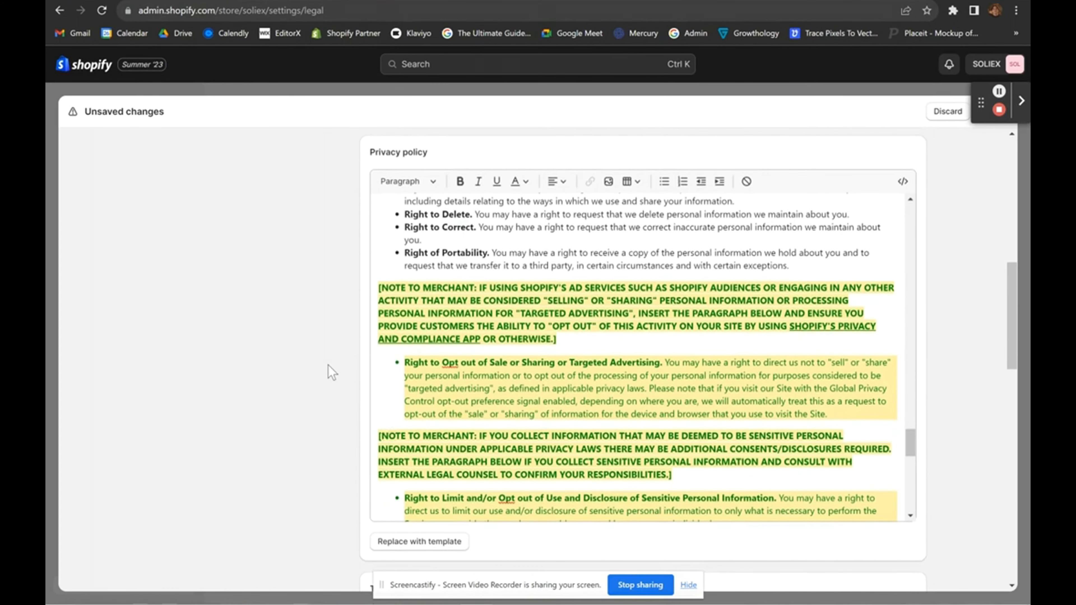
{"action": "scroll", "coordinate": [326, 365], "scroll_direction": "down", "scroll_amount": 1}
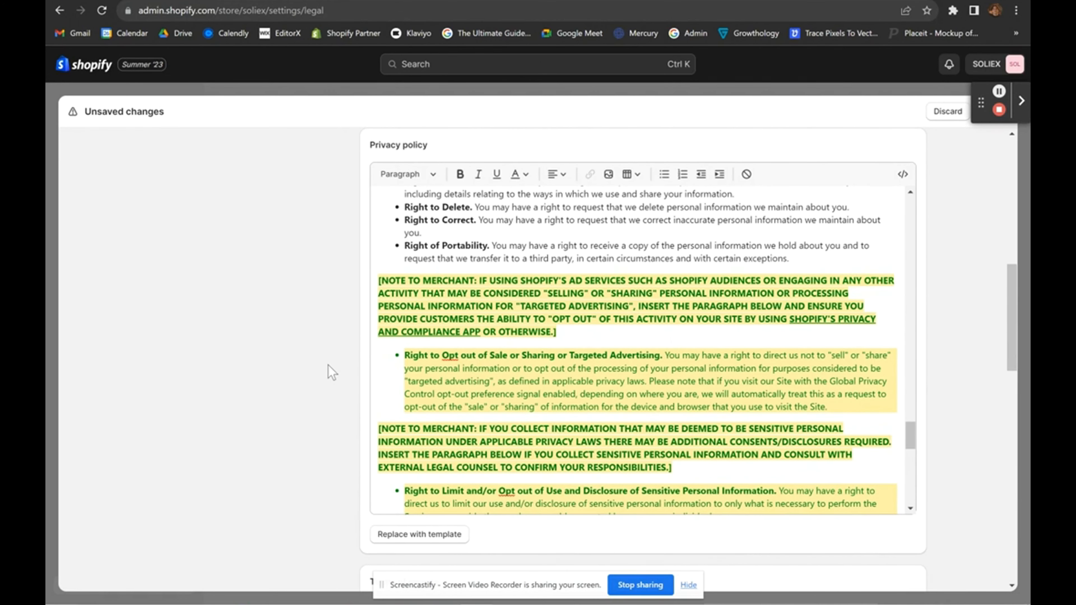
{"action": "scroll", "coordinate": [328, 364], "scroll_direction": "down", "scroll_amount": 1}
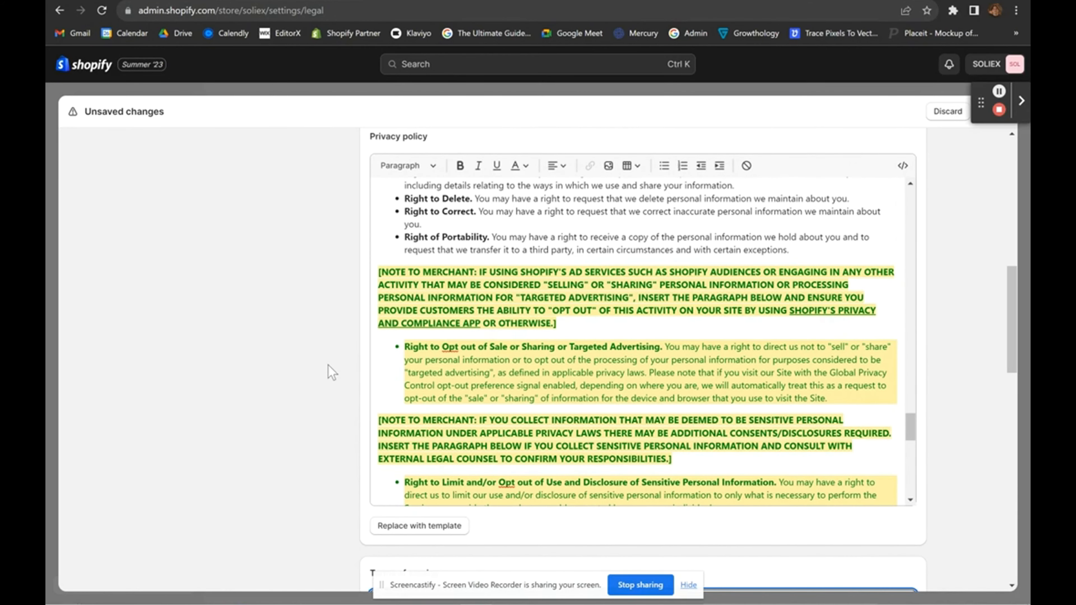
{"action": "scroll", "coordinate": [328, 365], "scroll_direction": "down", "scroll_amount": 8}
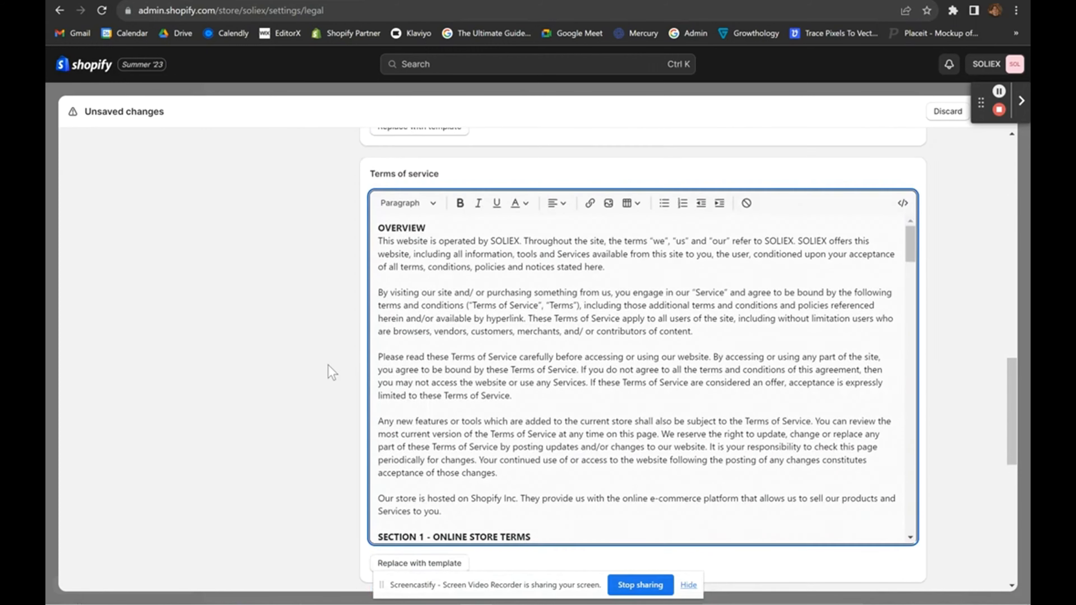
{"action": "scroll", "coordinate": [328, 365], "scroll_direction": "down", "scroll_amount": 8}
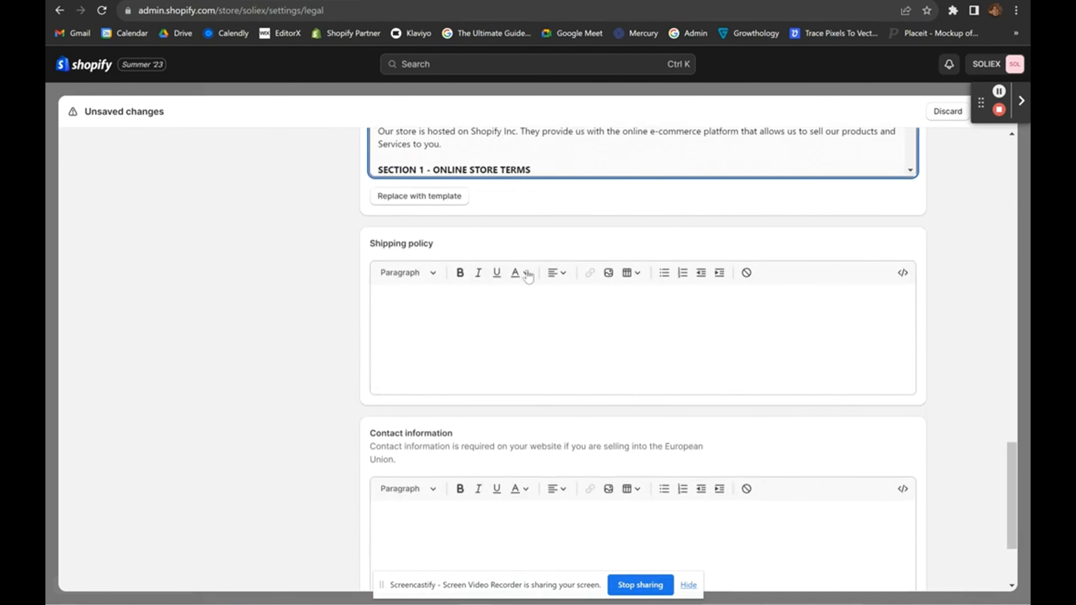
{"action": "left_click", "coordinate": [470, 322]}
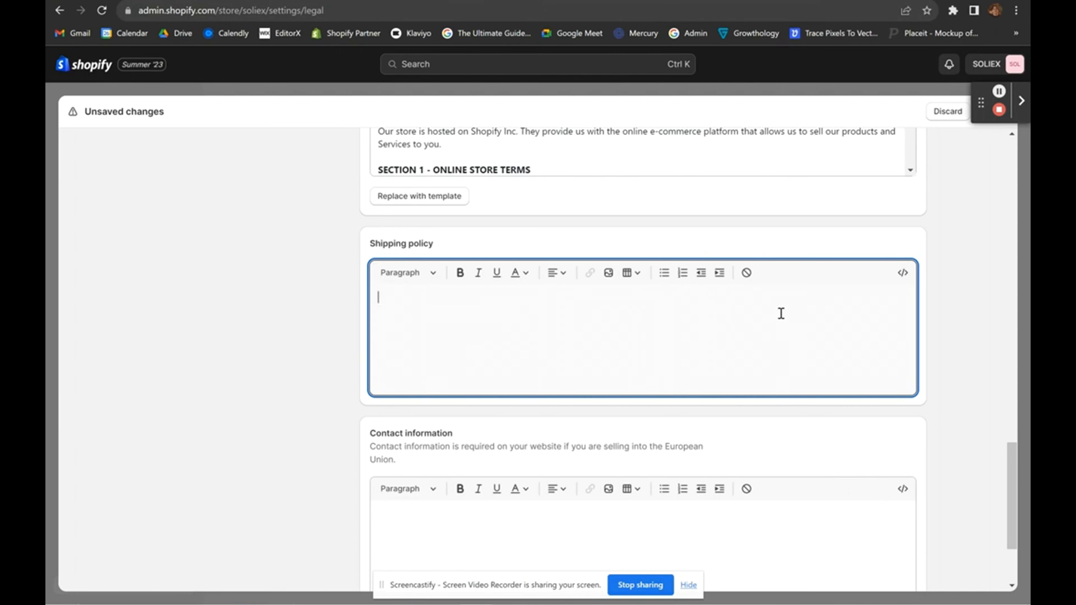
{"action": "scroll", "coordinate": [720, 301], "scroll_direction": "down", "scroll_amount": 1}
{"action": "scroll", "coordinate": [382, 398], "scroll_direction": "down", "scroll_amount": 2}
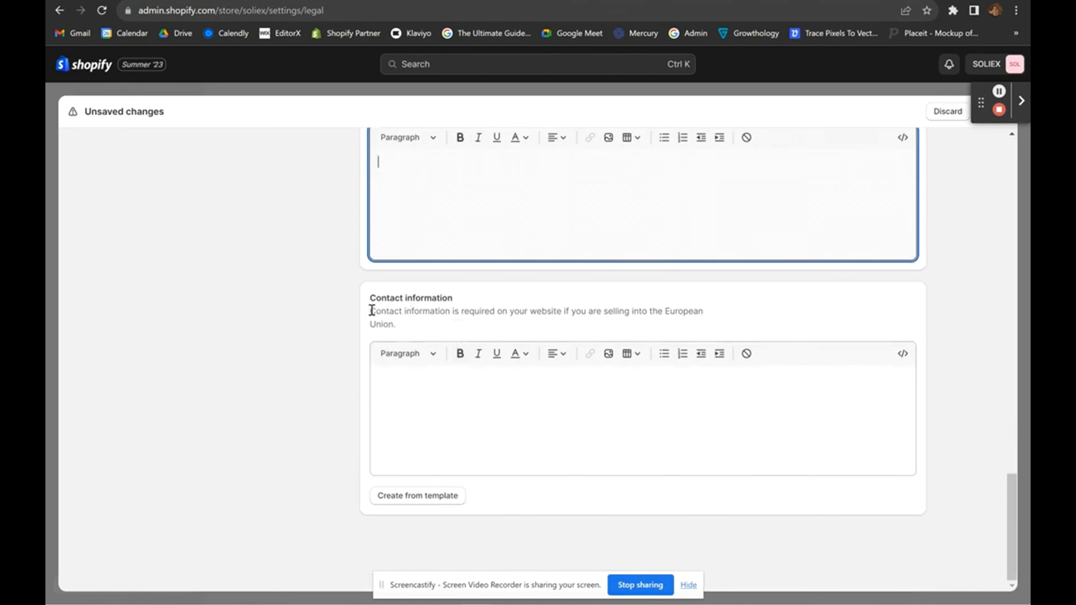
{"action": "left_click_drag", "start_coordinate": [371, 311], "coordinate": [769, 331]}
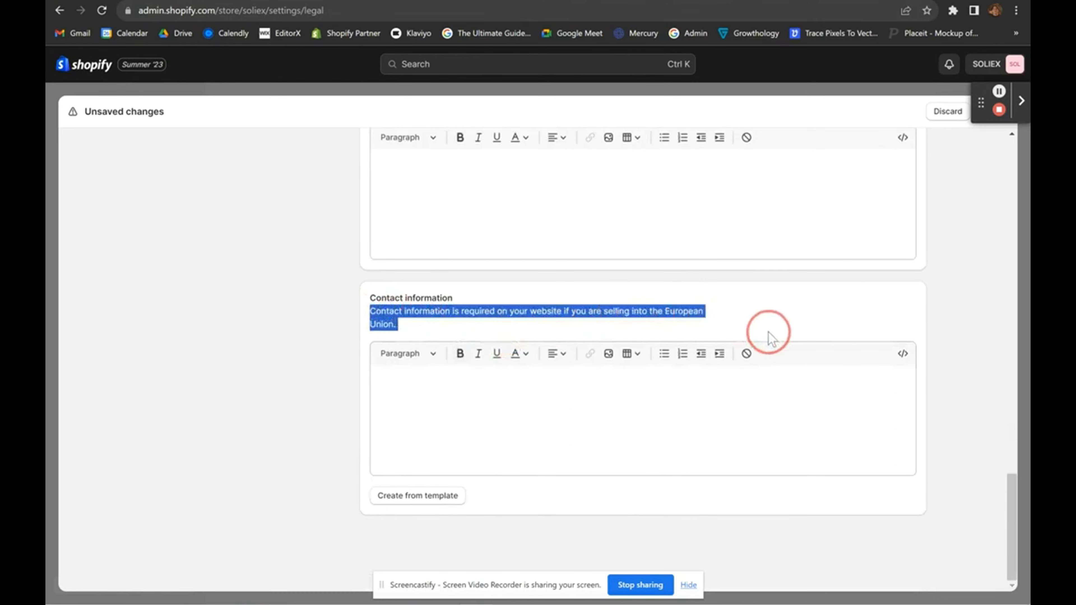
{"action": "scroll", "coordinate": [480, 316], "scroll_direction": "up", "scroll_amount": 3}
{"action": "scroll", "coordinate": [579, 384], "scroll_direction": "down", "scroll_amount": 3}
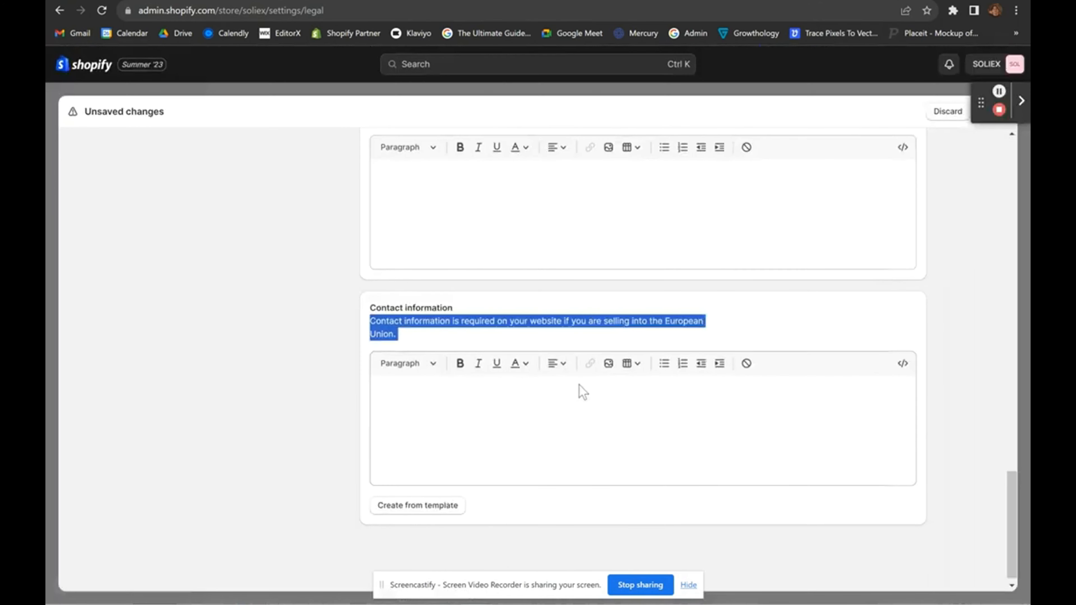
{"action": "left_click", "coordinate": [366, 320]}
{"action": "left_click_drag", "start_coordinate": [364, 324], "coordinate": [436, 339]}
{"action": "left_click", "coordinate": [434, 333]}
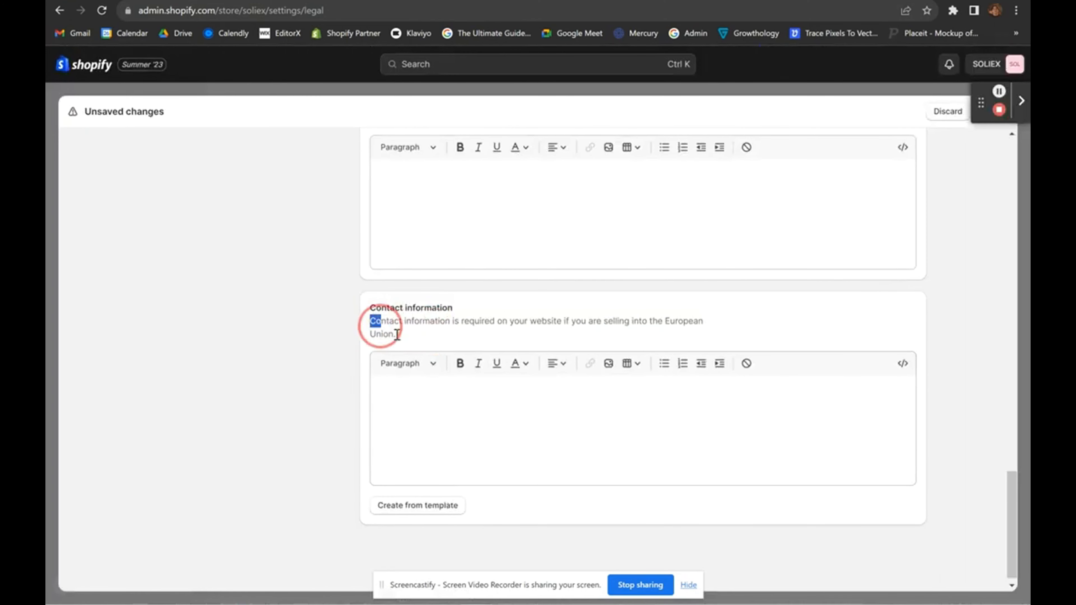
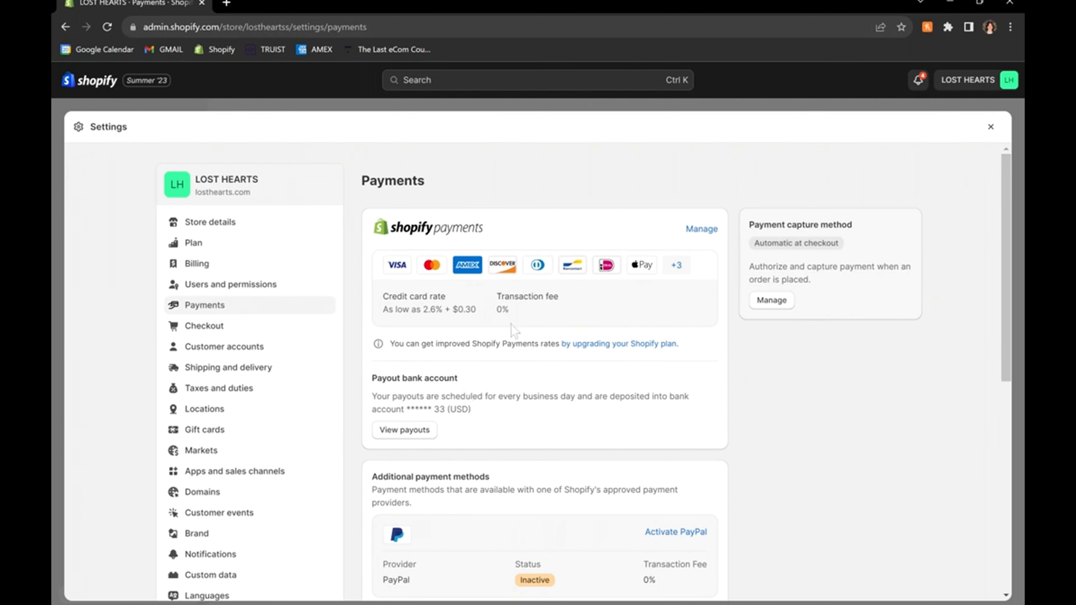
Open the Shopify Payments details and review the Standard rates and accepted cards.
{"action": "left_click", "coordinate": [703, 230]}
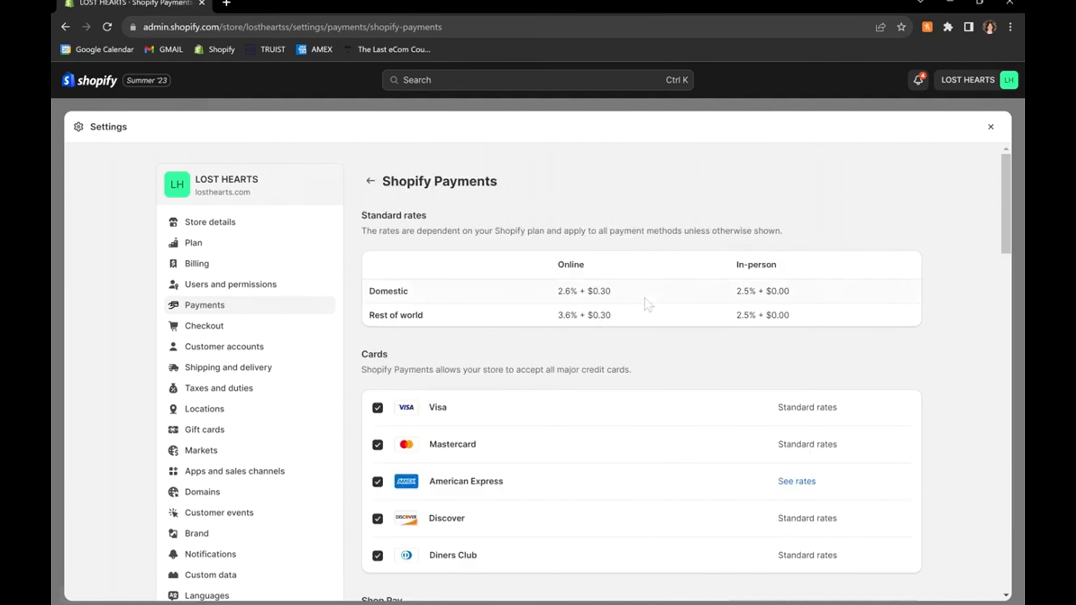
{"action": "scroll", "coordinate": [648, 305], "scroll_direction": "down", "scroll_amount": 15}
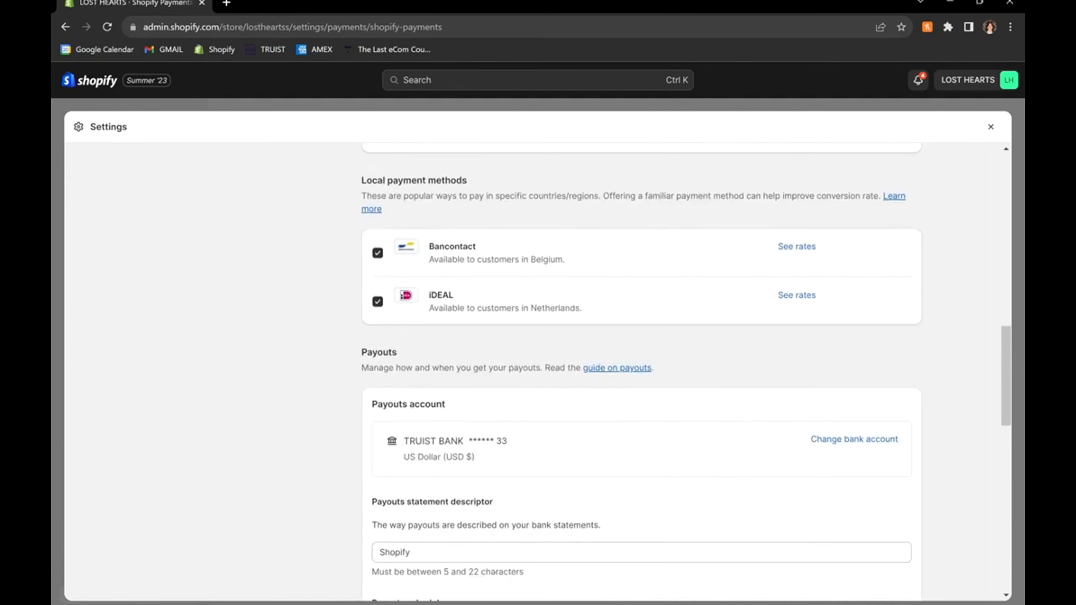
{"action": "scroll", "coordinate": [648, 373], "scroll_direction": "down", "scroll_amount": 5}
{"action": "scroll", "coordinate": [648, 373], "scroll_direction": "up", "scroll_amount": 20}
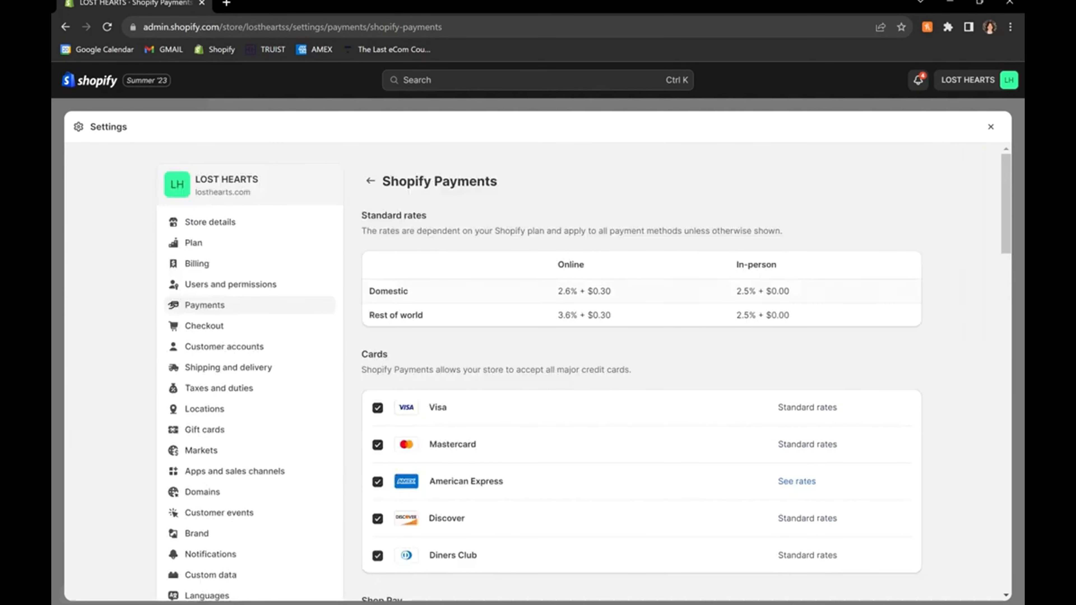
{"action": "scroll", "coordinate": [668, 373], "scroll_direction": "down", "scroll_amount": 2}
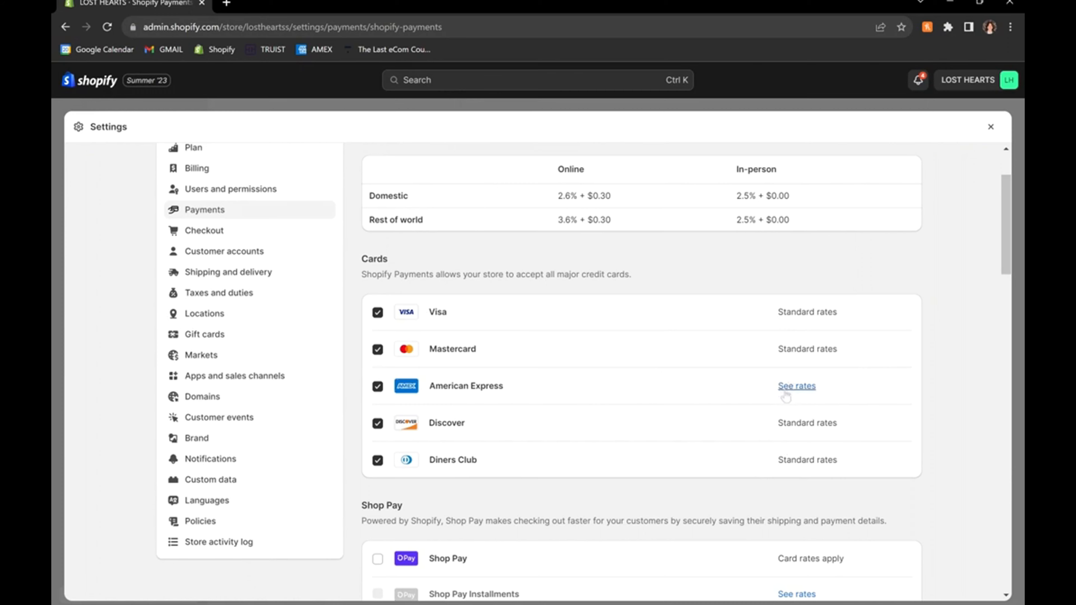
{"action": "scroll", "coordinate": [564, 327], "scroll_direction": "up", "scroll_amount": 2}
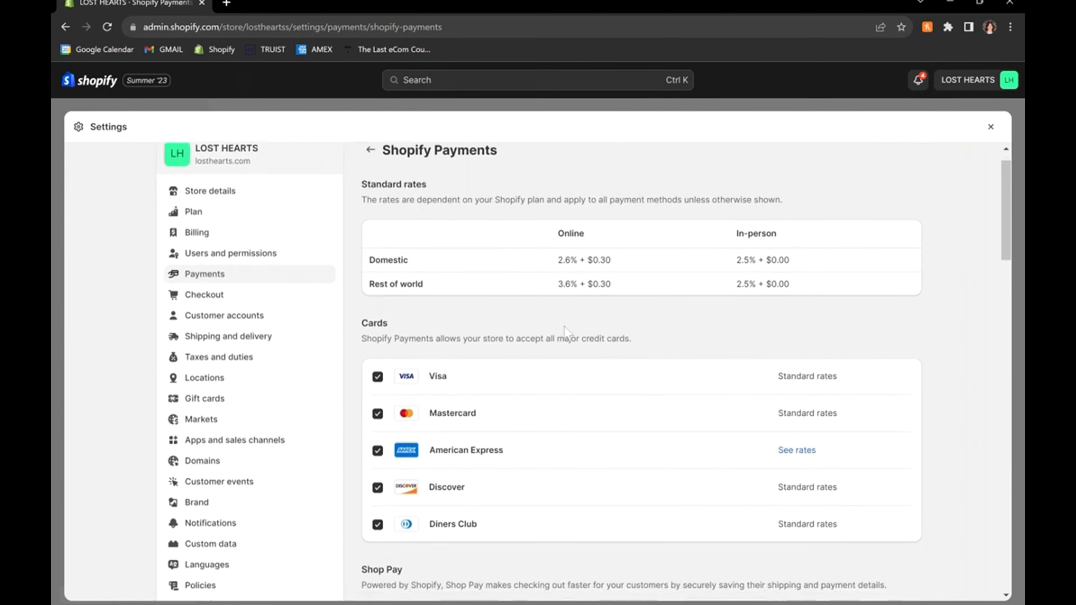
{"action": "scroll", "coordinate": [565, 330], "scroll_direction": "down", "scroll_amount": 2}
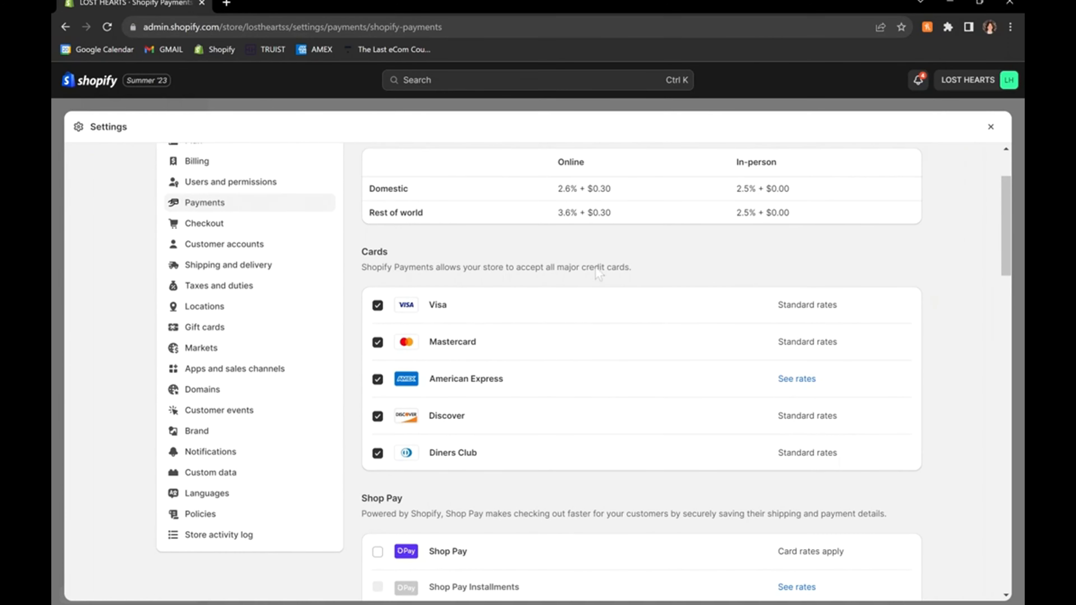
{"action": "scroll", "coordinate": [597, 385], "scroll_direction": "down", "scroll_amount": 5}
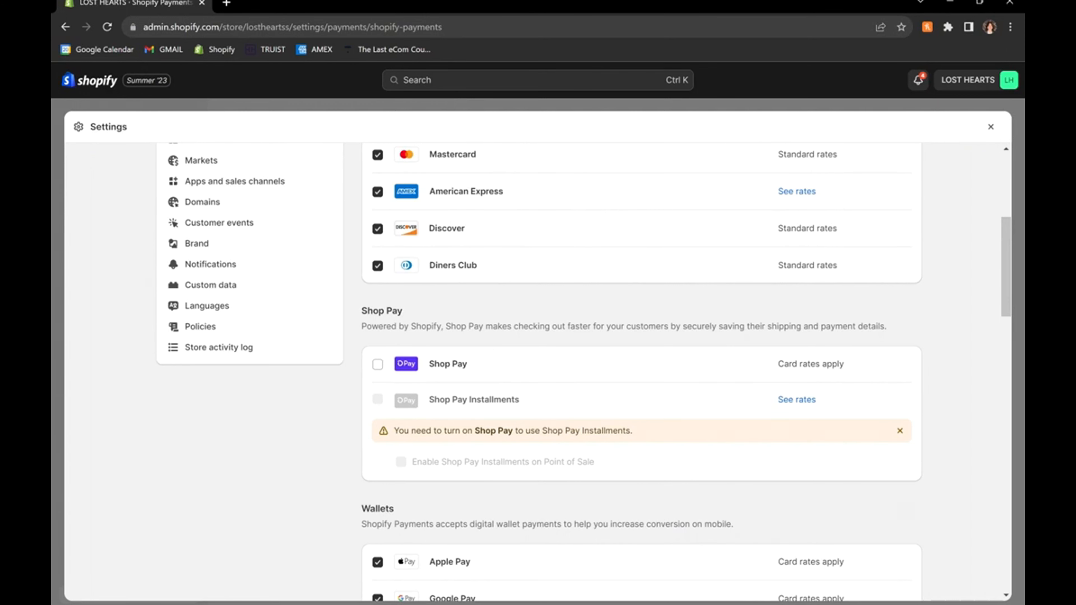
{"action": "scroll", "coordinate": [570, 408], "scroll_direction": "down", "scroll_amount": 5}
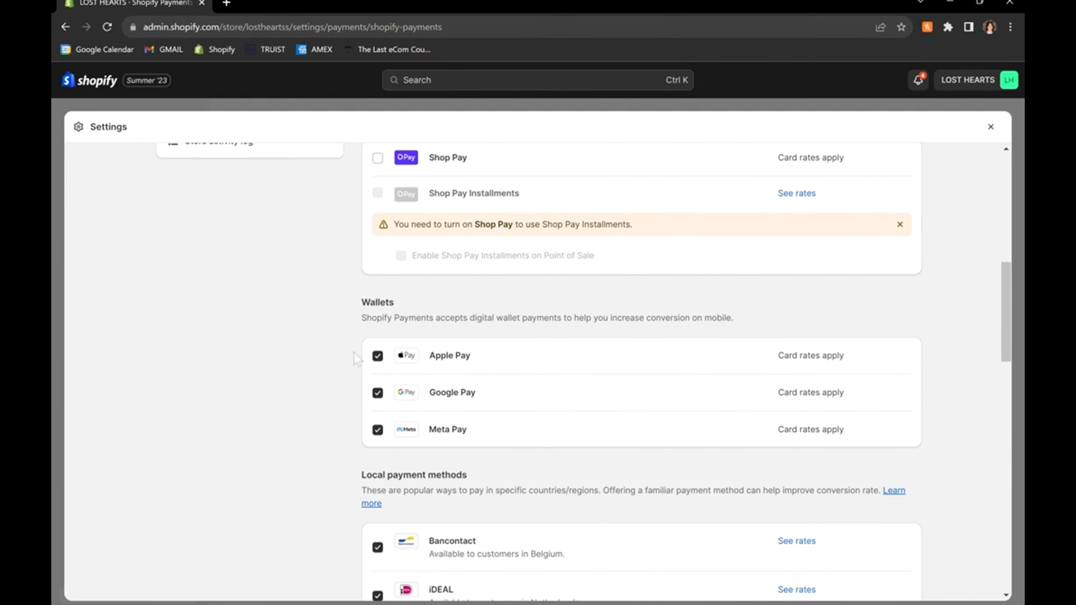
Go over the Shop Pay, Wallets and Payouts sections of Shopify Payments.
{"action": "left_click_drag", "start_coordinate": [360, 354], "coordinate": [506, 437]}
{"action": "left_click", "coordinate": [508, 440]}
{"action": "scroll", "coordinate": [537, 372], "scroll_direction": "down", "scroll_amount": 1}
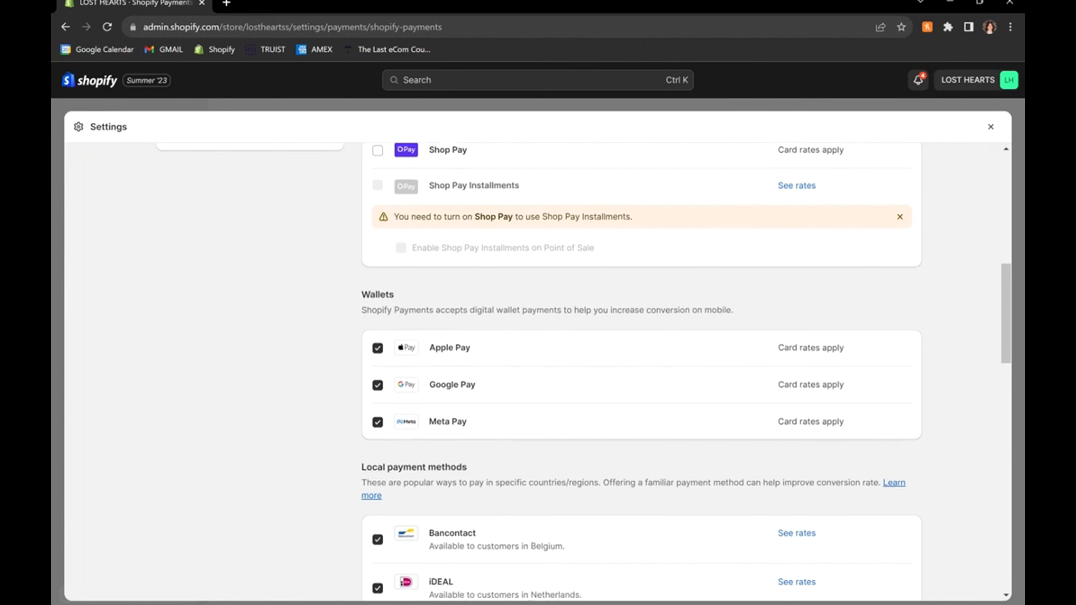
{"action": "left_click_drag", "start_coordinate": [318, 335], "coordinate": [560, 422]}
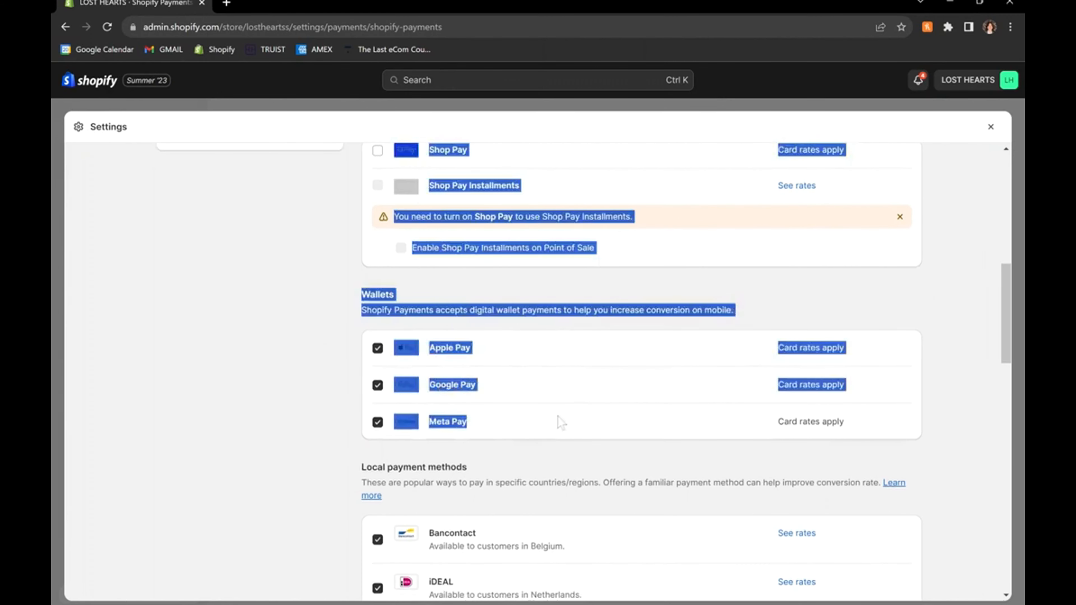
{"action": "left_click", "coordinate": [559, 422]}
{"action": "scroll", "coordinate": [559, 423], "scroll_direction": "down", "scroll_amount": 4}
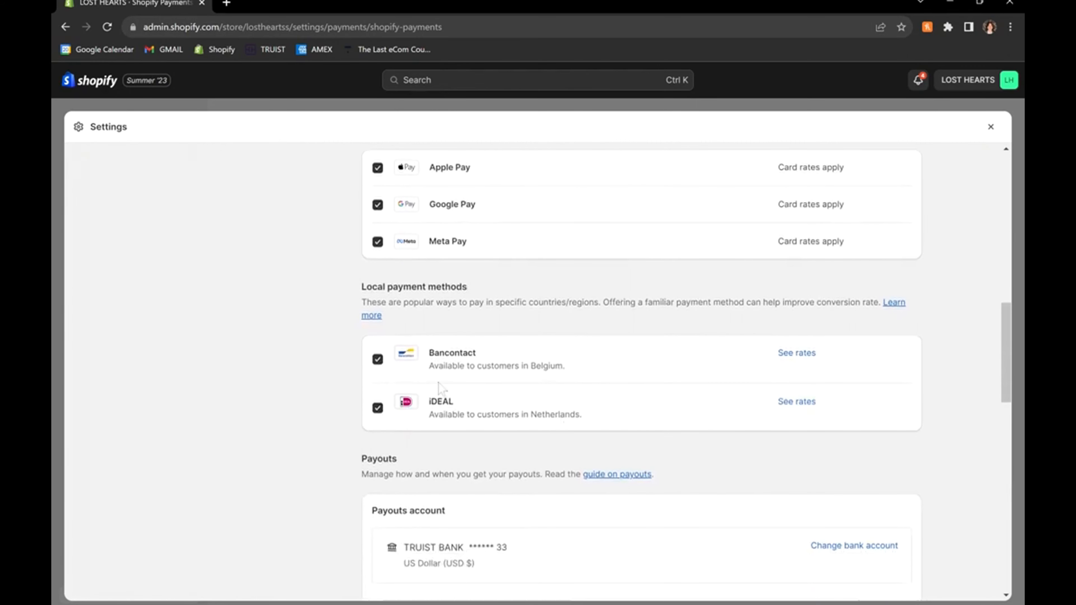
{"action": "scroll", "coordinate": [564, 422], "scroll_direction": "down", "scroll_amount": 3}
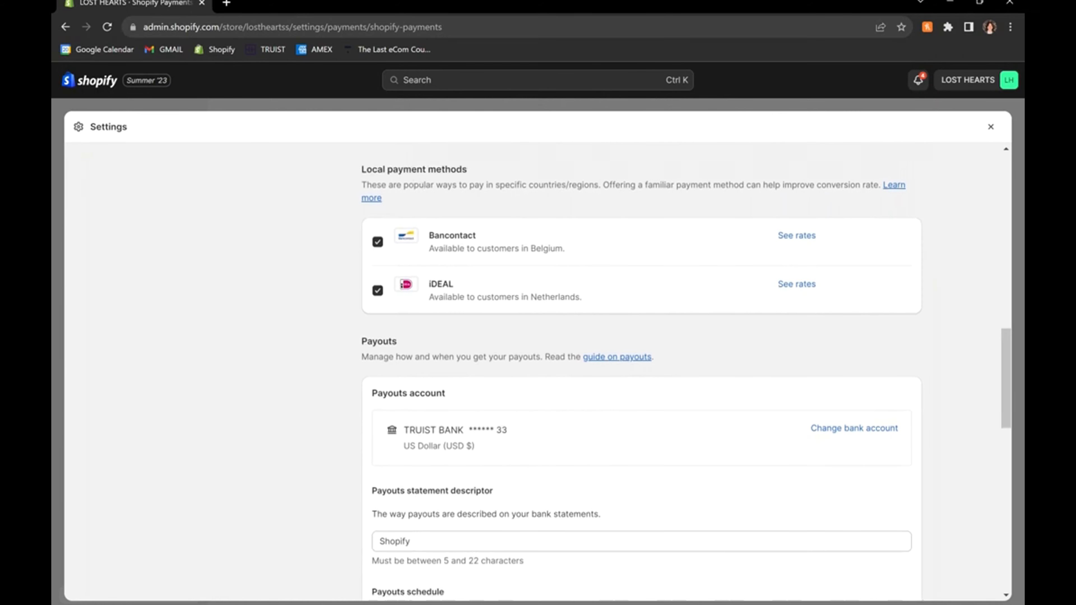
{"action": "scroll", "coordinate": [488, 437], "scroll_direction": "down", "scroll_amount": 1}
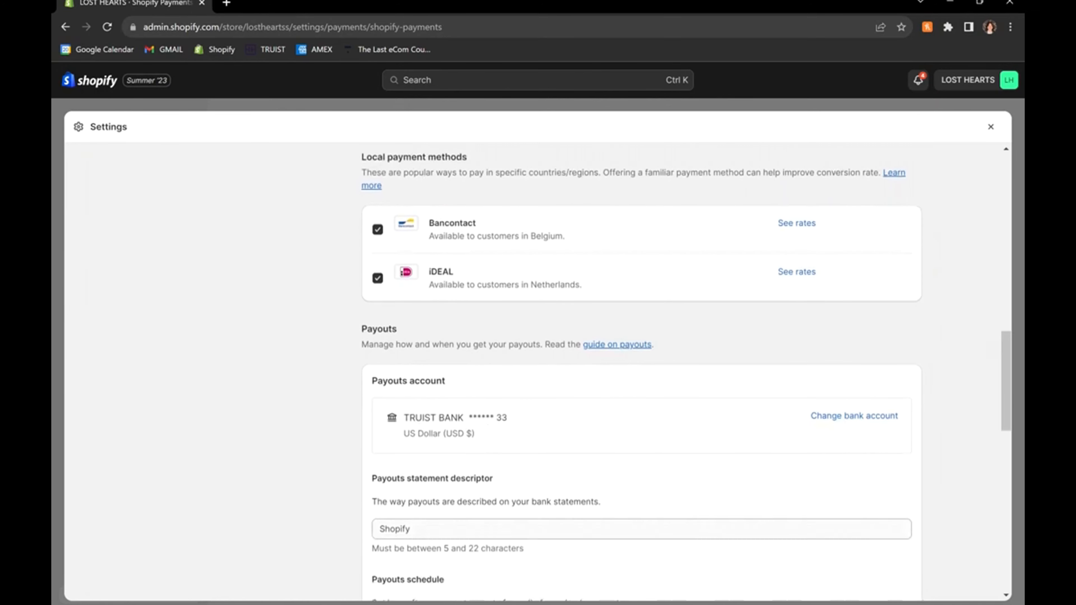
{"action": "scroll", "coordinate": [489, 437], "scroll_direction": "up", "scroll_amount": 10}
{"action": "scroll", "coordinate": [499, 456], "scroll_direction": "up", "scroll_amount": 8}
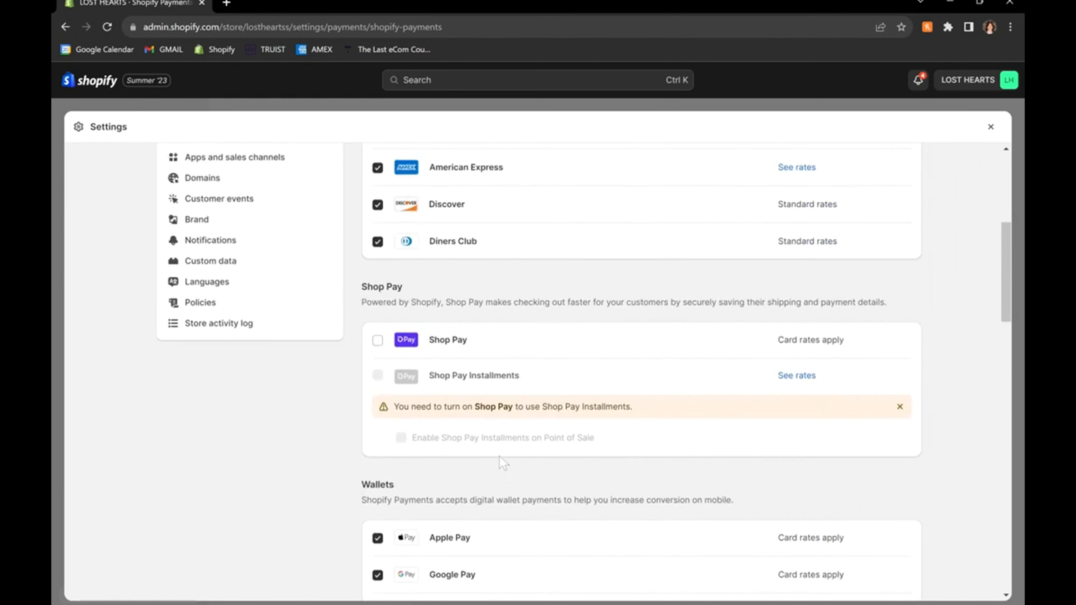
{"action": "scroll", "coordinate": [579, 499], "scroll_direction": "down", "scroll_amount": 9}
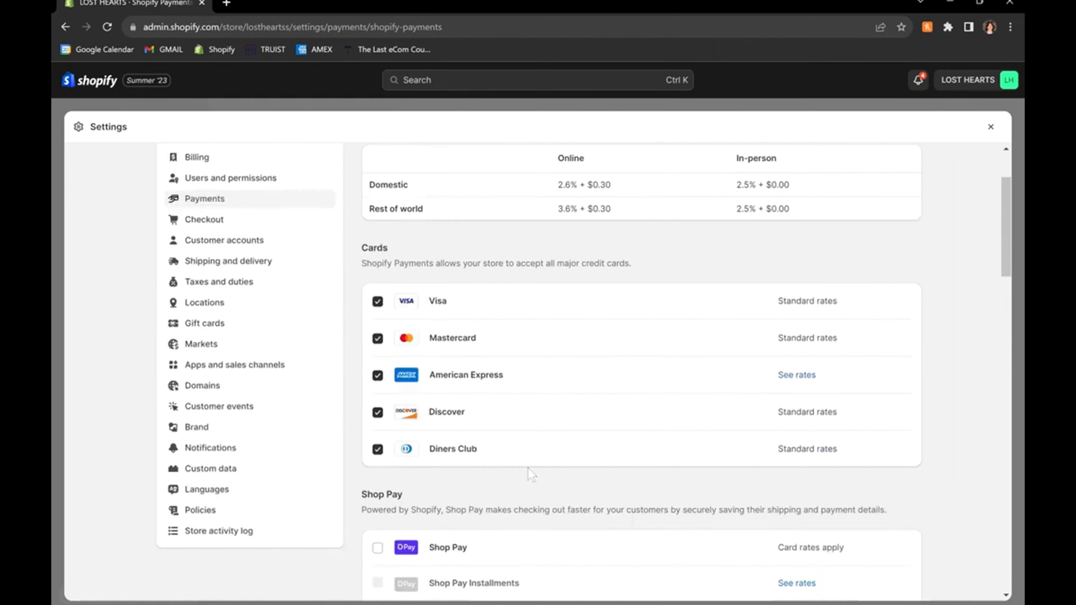
{"action": "scroll", "coordinate": [528, 468], "scroll_direction": "up", "scroll_amount": 2}
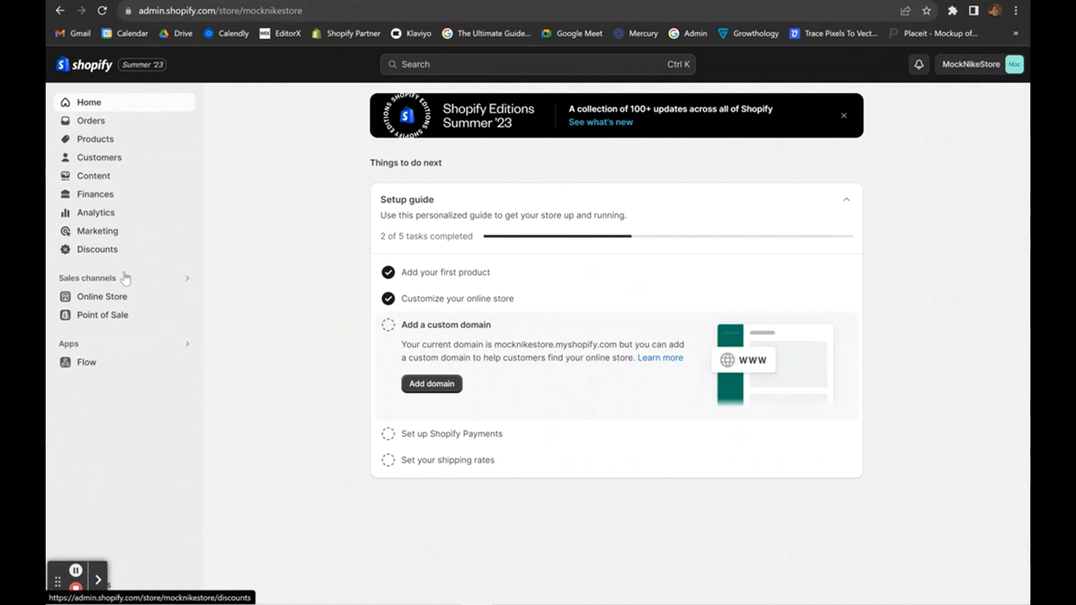
Go to the Online Store themes page and point out the store-in-development notice.
{"action": "left_click", "coordinate": [88, 297]}
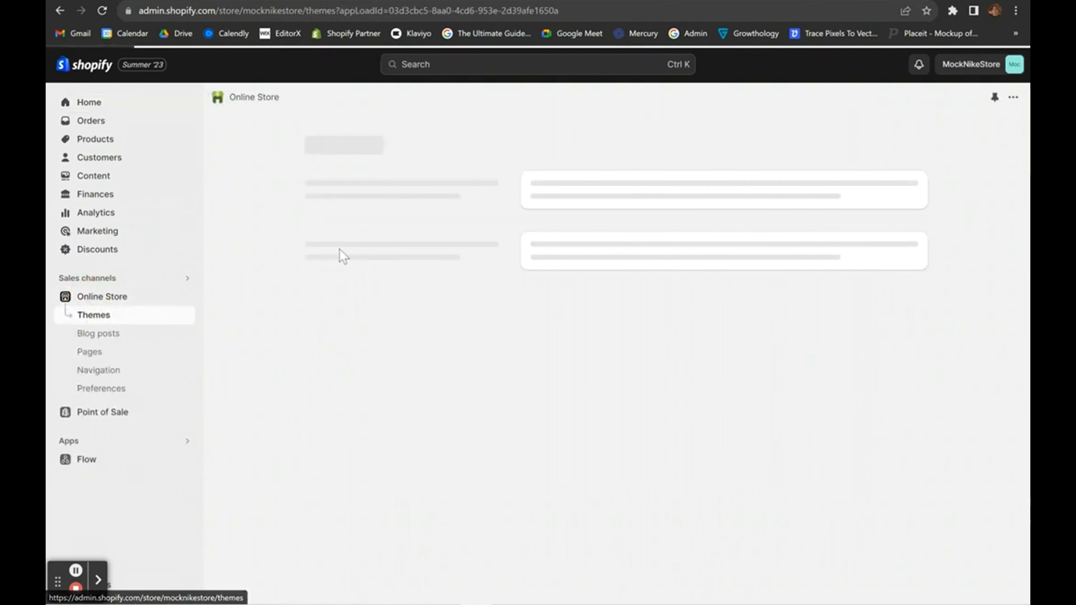
{"action": "scroll", "coordinate": [610, 226], "scroll_direction": "down", "scroll_amount": 2}
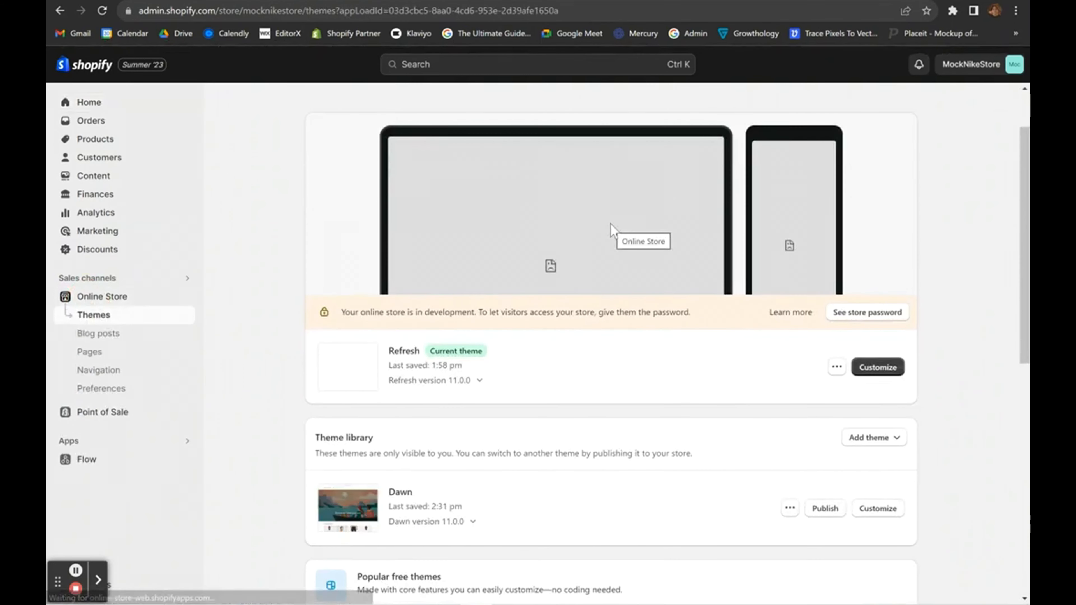
{"action": "left_click_drag", "start_coordinate": [352, 309], "coordinate": [709, 323]}
{"action": "left_click", "coordinate": [709, 323]}
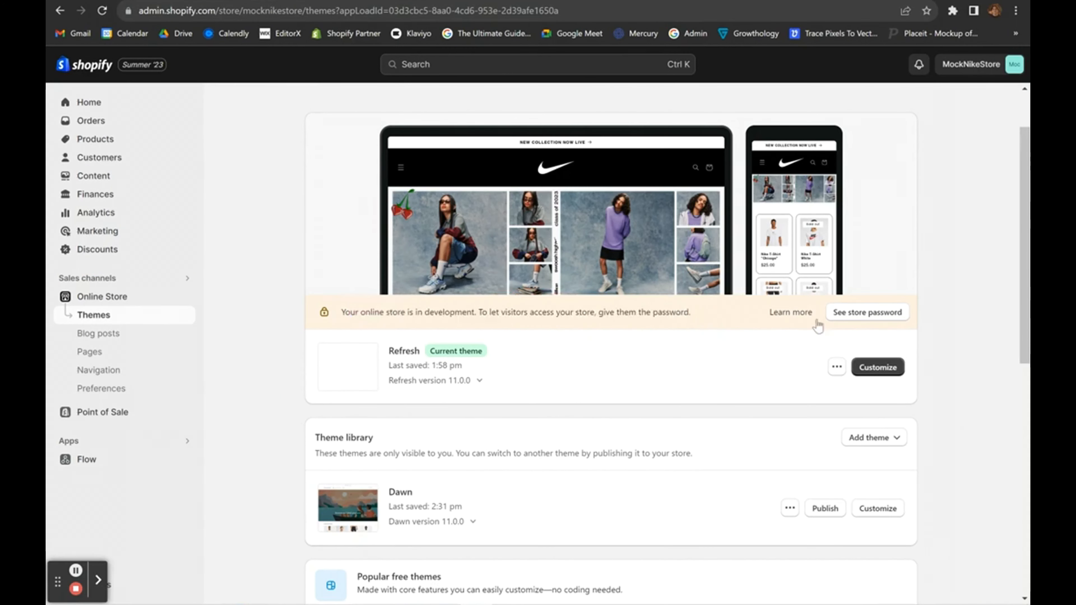
Show the storefront password and password-only access setting in Preferences' Password protection.
{"action": "left_click", "coordinate": [871, 312]}
{"action": "scroll", "coordinate": [863, 313], "scroll_direction": "down", "scroll_amount": 10}
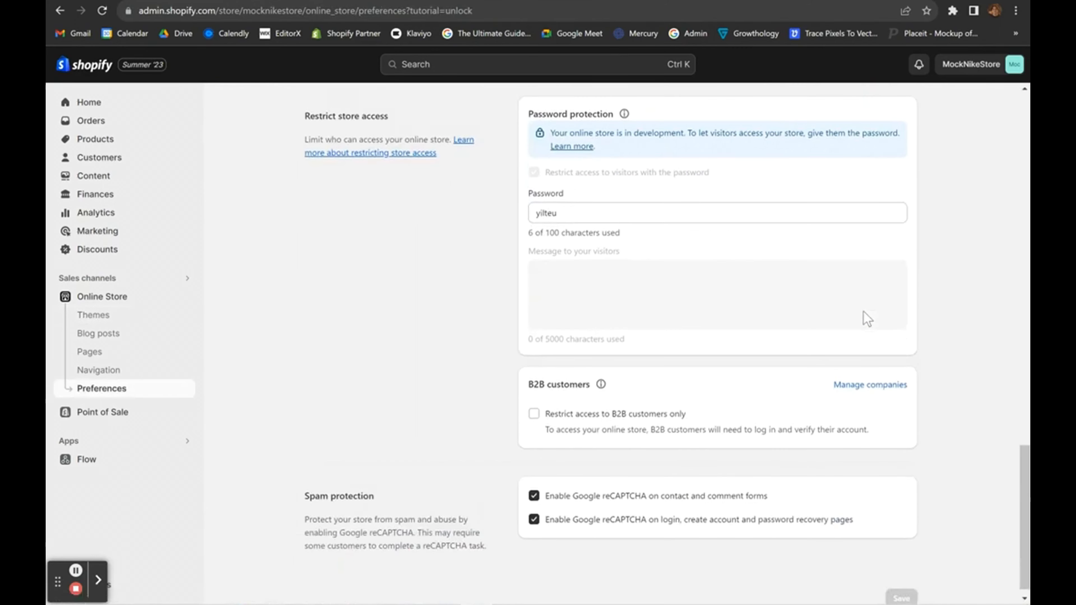
{"action": "scroll", "coordinate": [864, 313], "scroll_direction": "up", "scroll_amount": 2}
{"action": "scroll", "coordinate": [674, 310], "scroll_direction": "up", "scroll_amount": 3}
{"action": "double_click", "coordinate": [477, 298]}
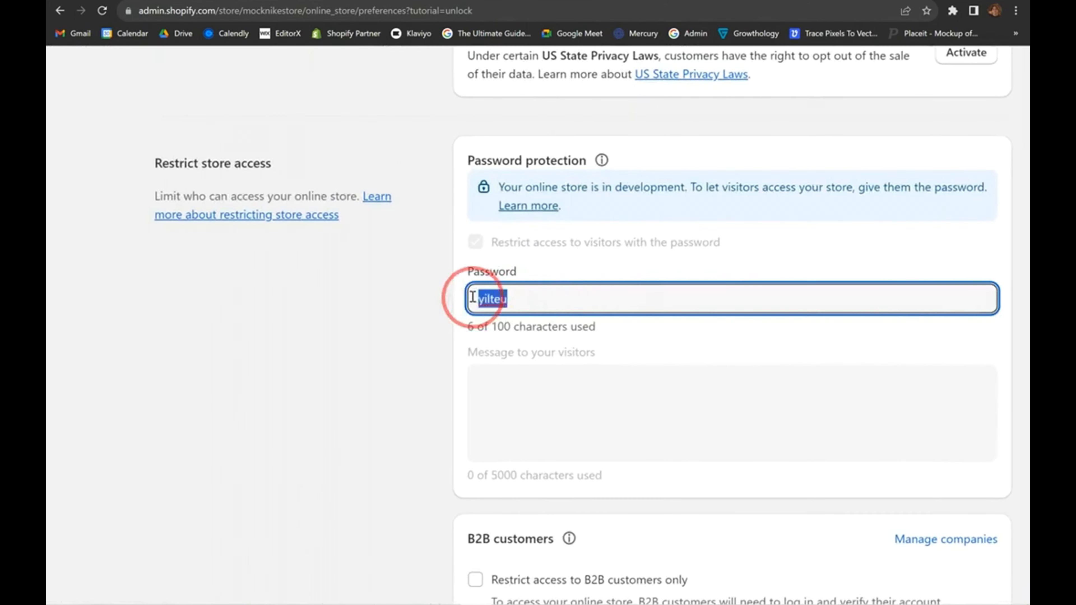
{"action": "left_click", "coordinate": [639, 240]}
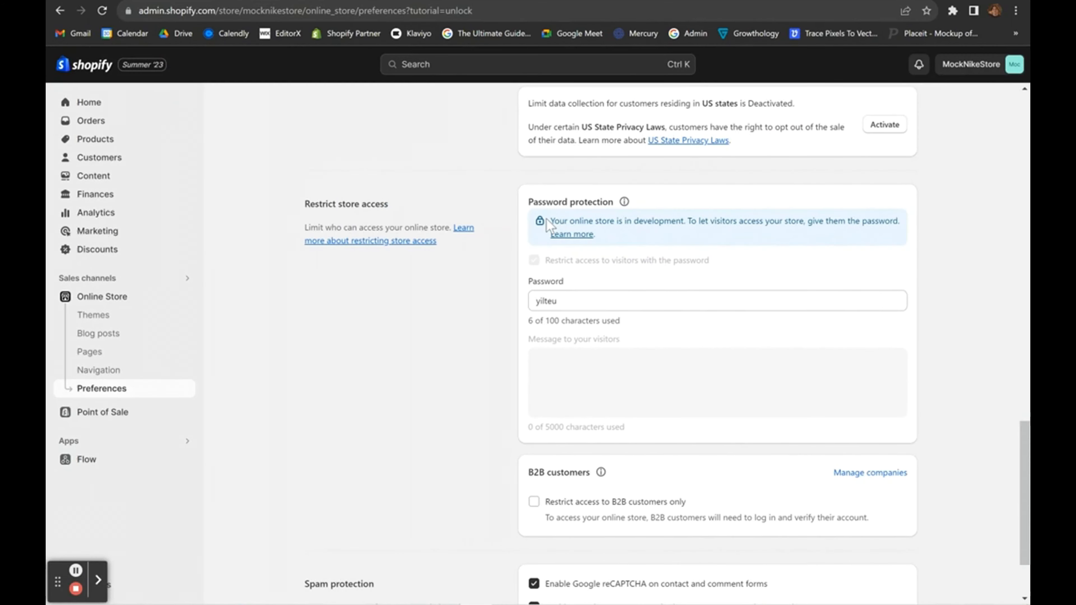
{"action": "left_click_drag", "start_coordinate": [547, 220], "coordinate": [653, 217]}
{"action": "left_click", "coordinate": [654, 221]}
{"action": "left_click_drag", "start_coordinate": [703, 263], "coordinate": [581, 241]}
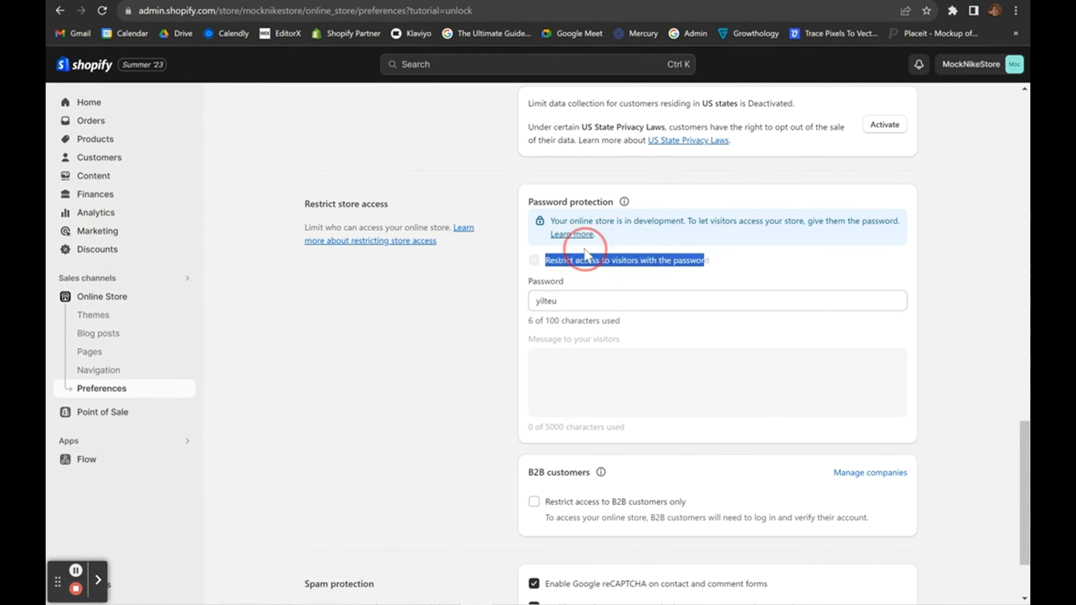
{"action": "left_click", "coordinate": [610, 282]}
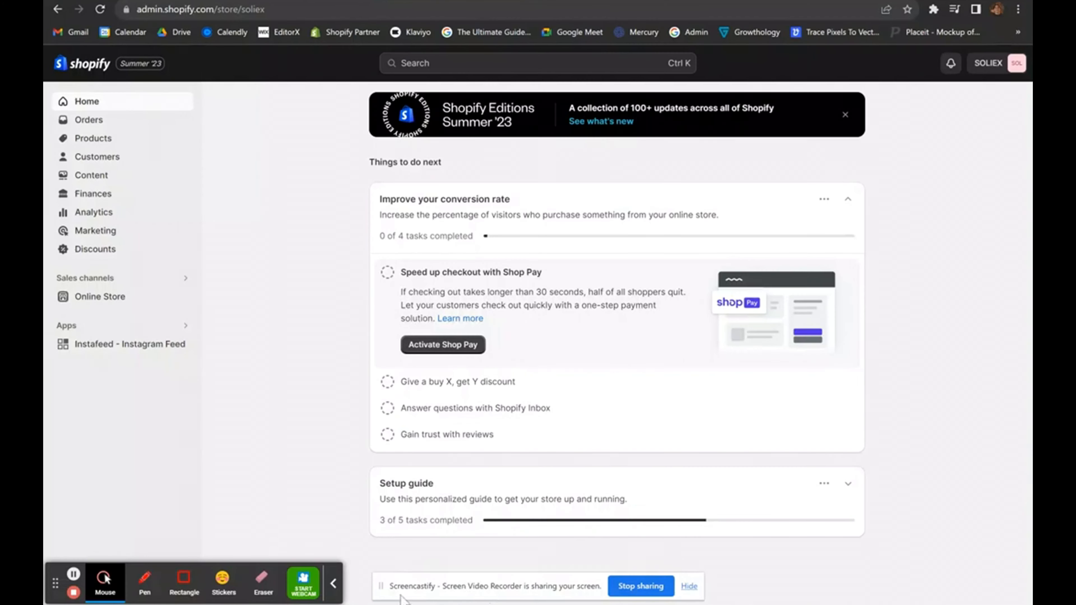
Open the store's Domains settings, glance at buying a new domain, then return.
{"action": "left_click", "coordinate": [334, 585]}
{"action": "left_click_drag", "start_coordinate": [55, 584], "coordinate": [987, 114]}
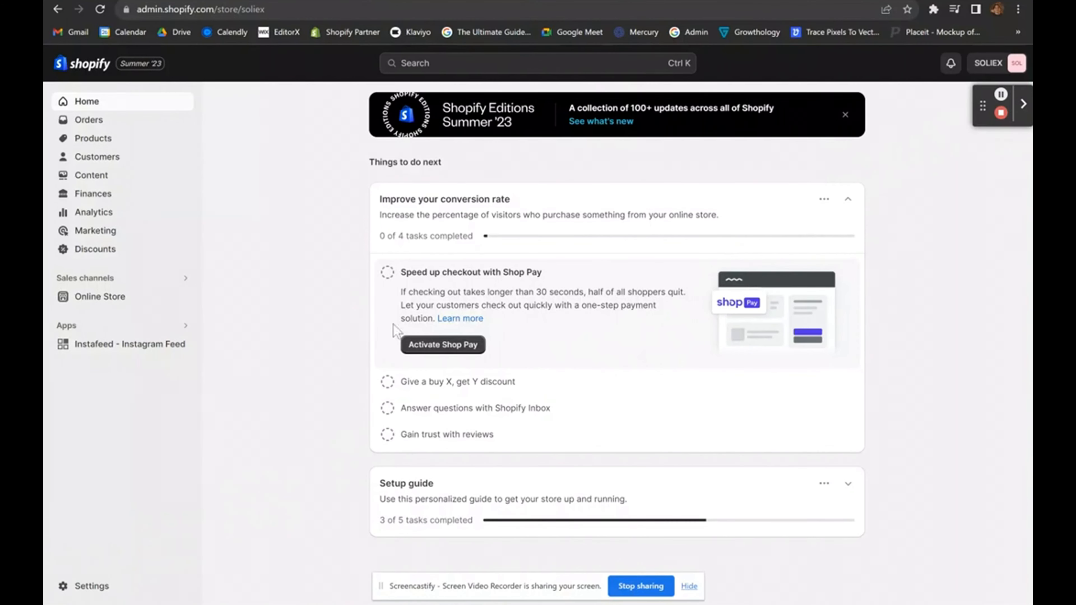
{"action": "left_click", "coordinate": [63, 586]}
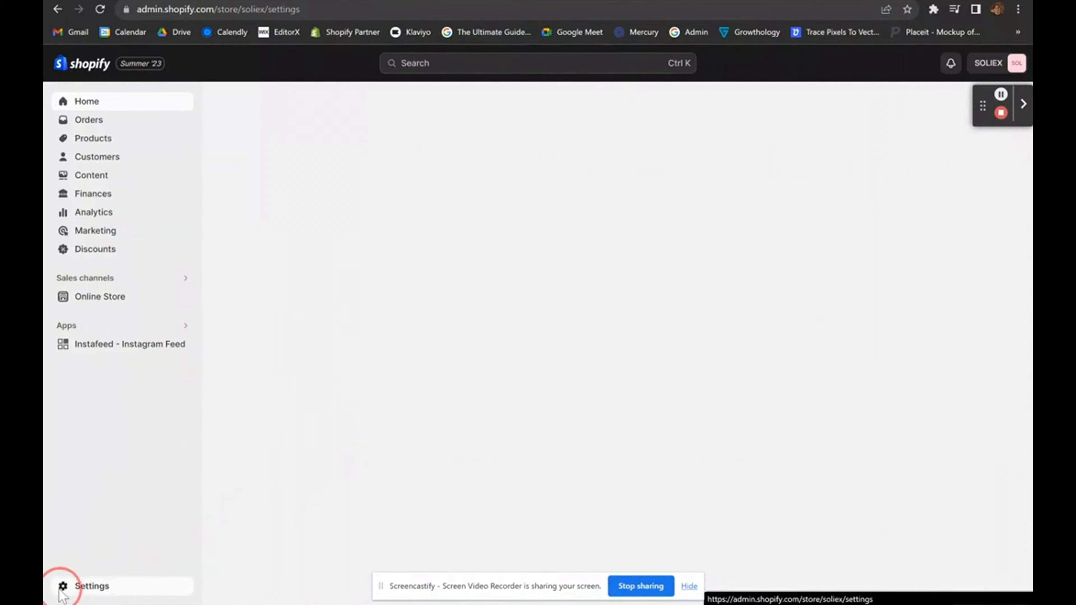
{"action": "scroll", "coordinate": [199, 509], "scroll_direction": "down", "scroll_amount": 2}
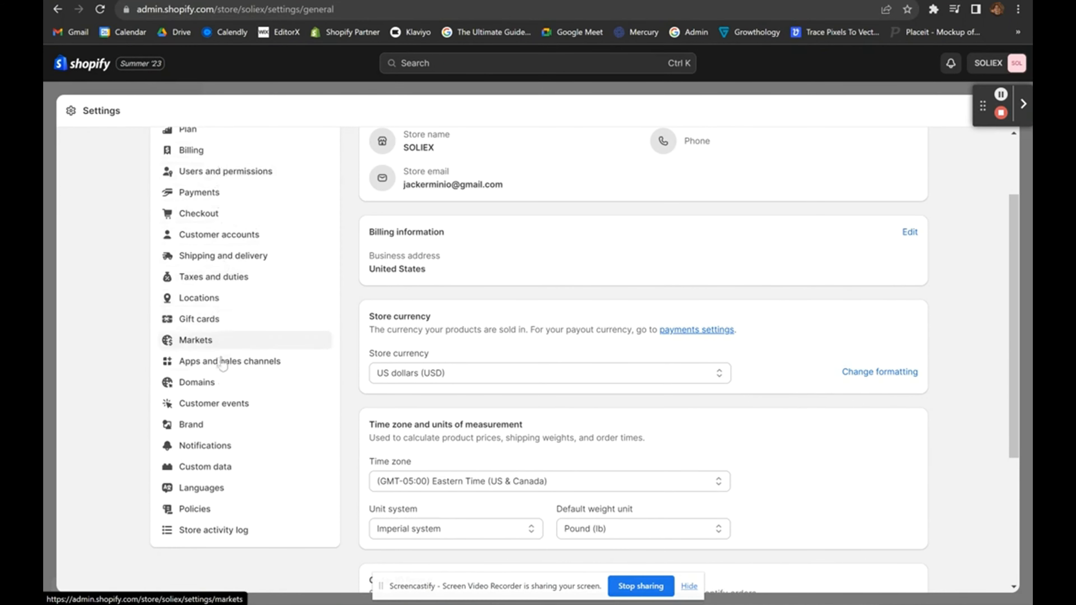
{"action": "left_click", "coordinate": [218, 383]}
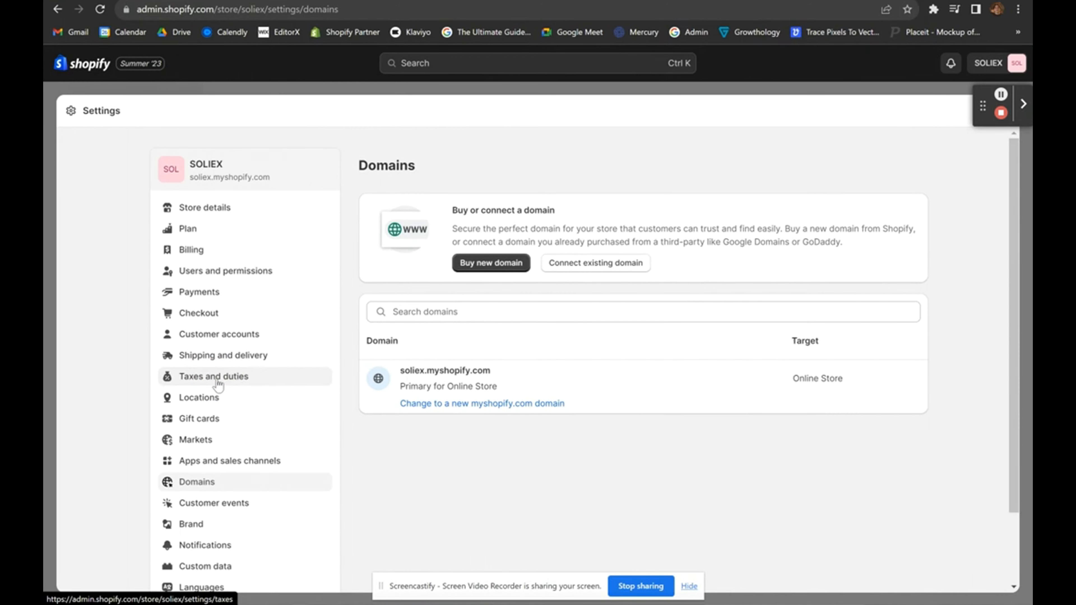
{"action": "left_click", "coordinate": [459, 262]}
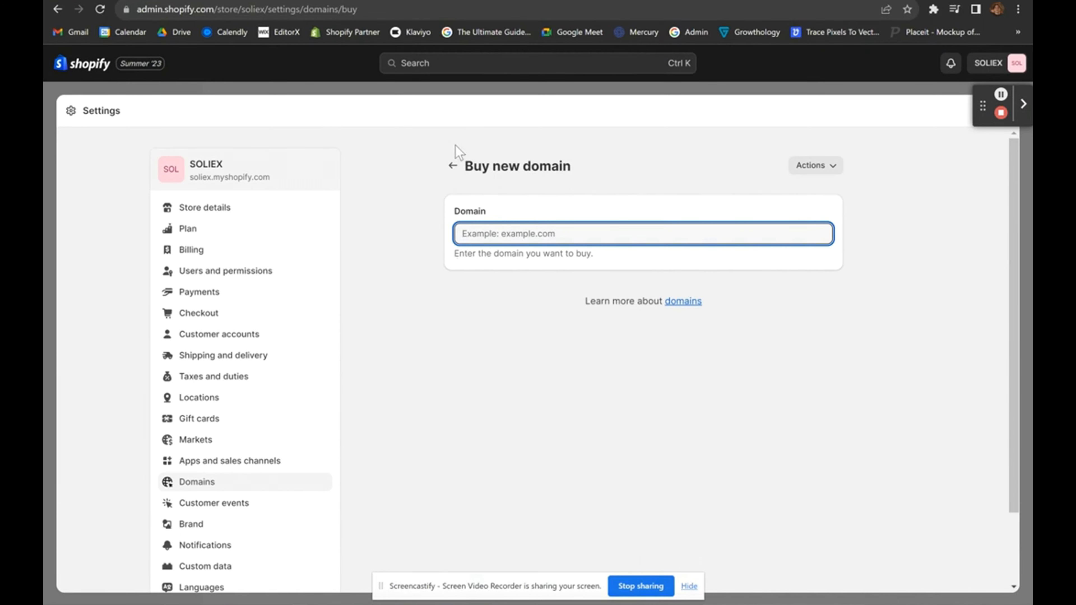
{"action": "left_click", "coordinate": [448, 174]}
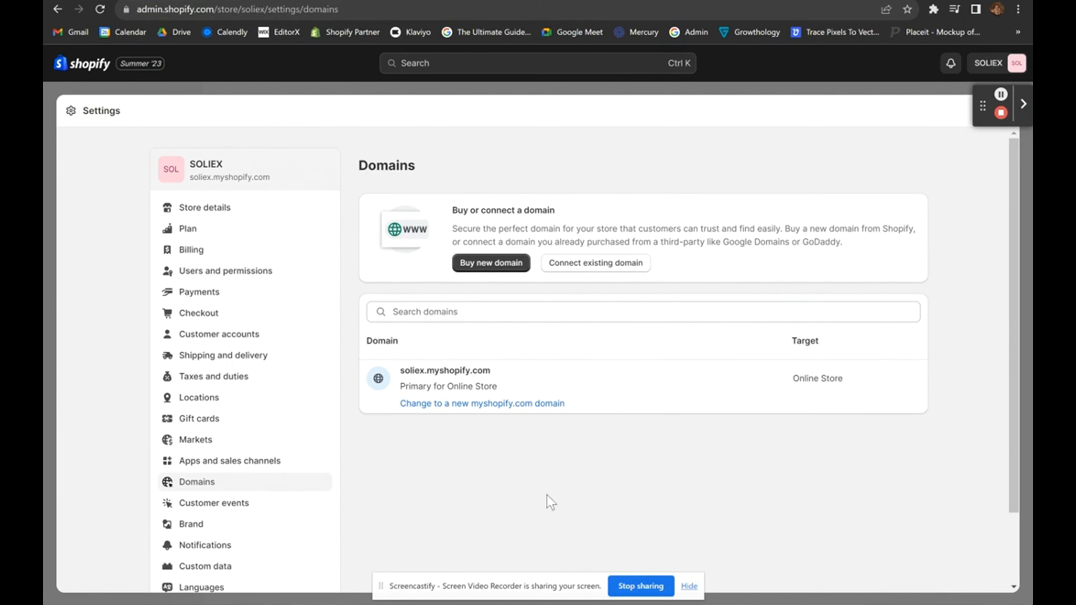
Enter soliex.co as an existing domain to connect and open its setup instructions.
{"action": "left_click", "coordinate": [585, 264]}
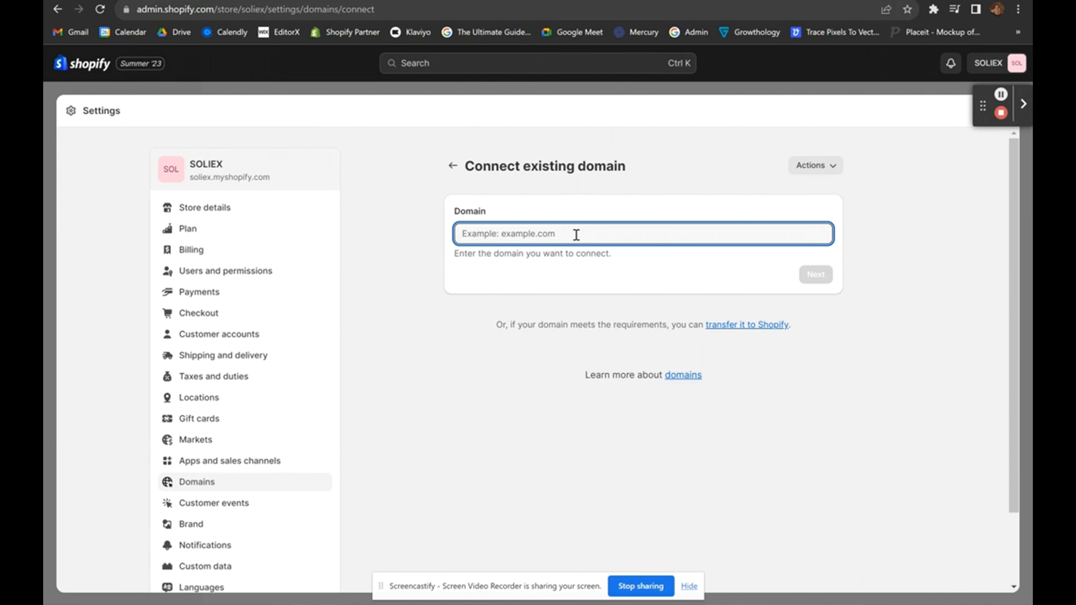
{"action": "type", "text": "soliex.com"}
{"action": "key", "text": "Return"}
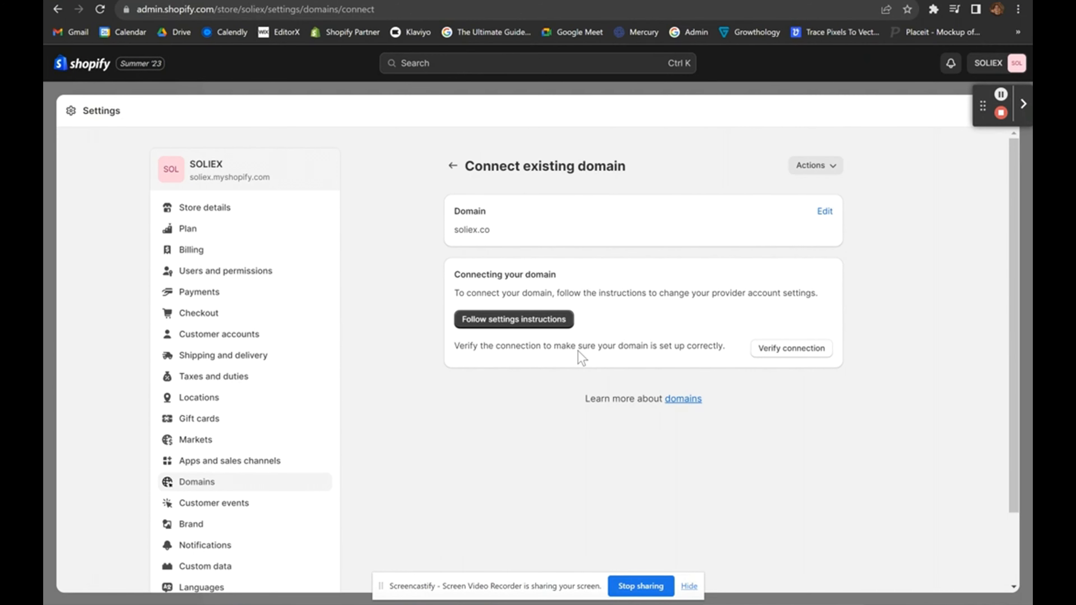
{"action": "left_click", "coordinate": [534, 321]}
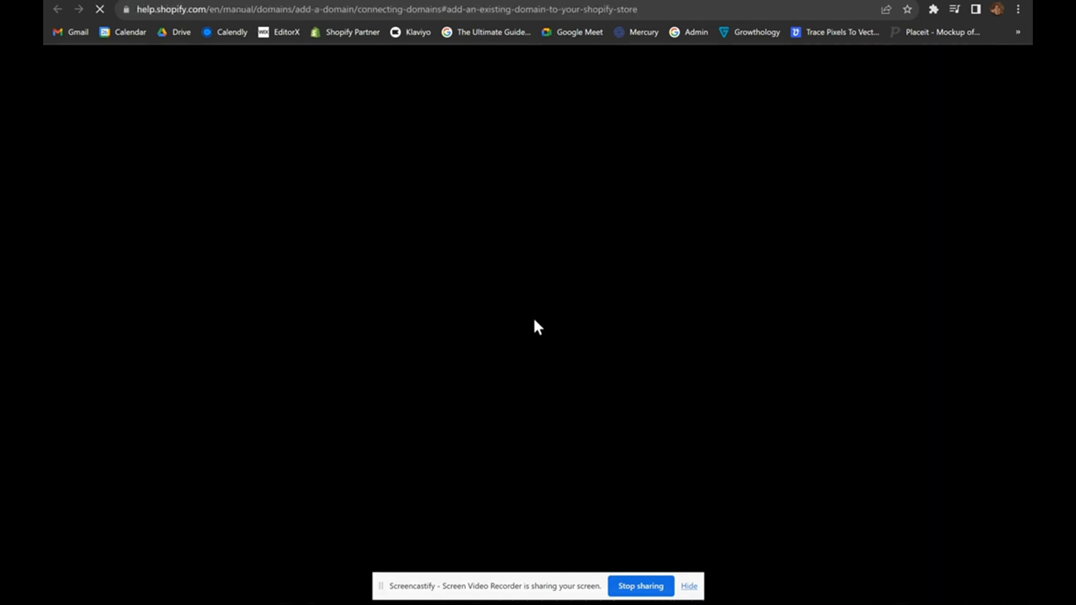
Skim the 'Connecting a third-party domain to Shopify' article, then go back to the admin tab.
{"action": "scroll", "coordinate": [534, 320], "scroll_direction": "down", "scroll_amount": 4}
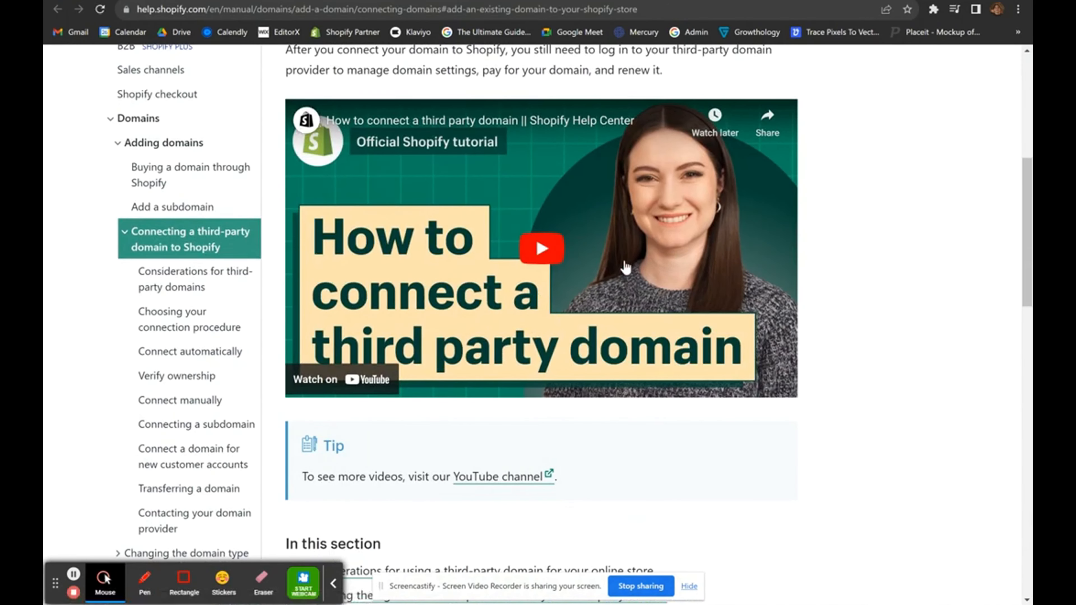
{"action": "scroll", "coordinate": [581, 281], "scroll_direction": "down", "scroll_amount": 6}
{"action": "scroll", "coordinate": [581, 281], "scroll_direction": "up", "scroll_amount": 10}
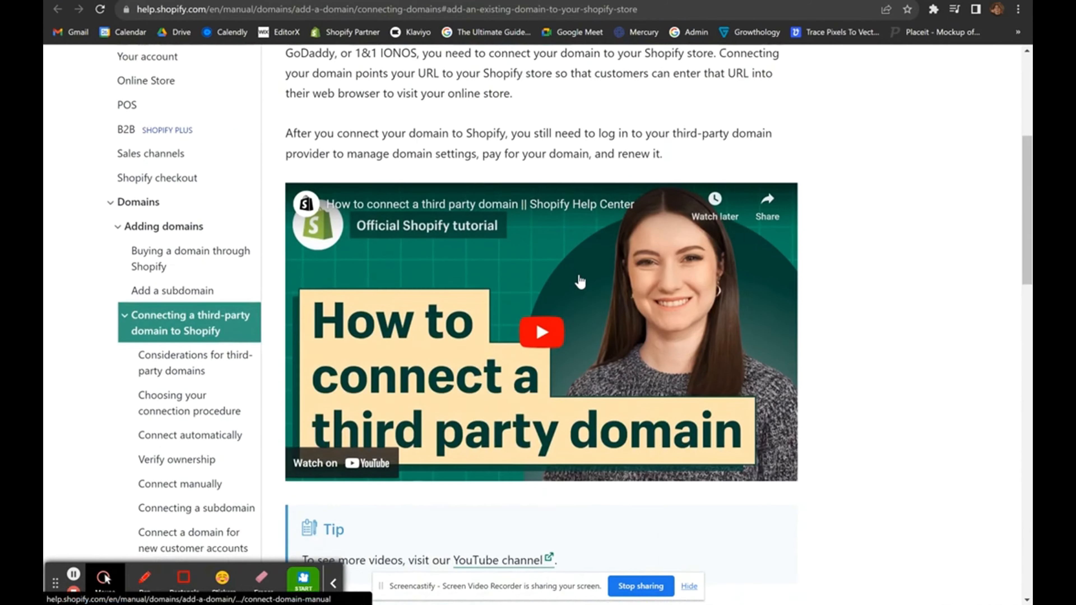
{"action": "scroll", "coordinate": [532, 279], "scroll_direction": "up", "scroll_amount": 2}
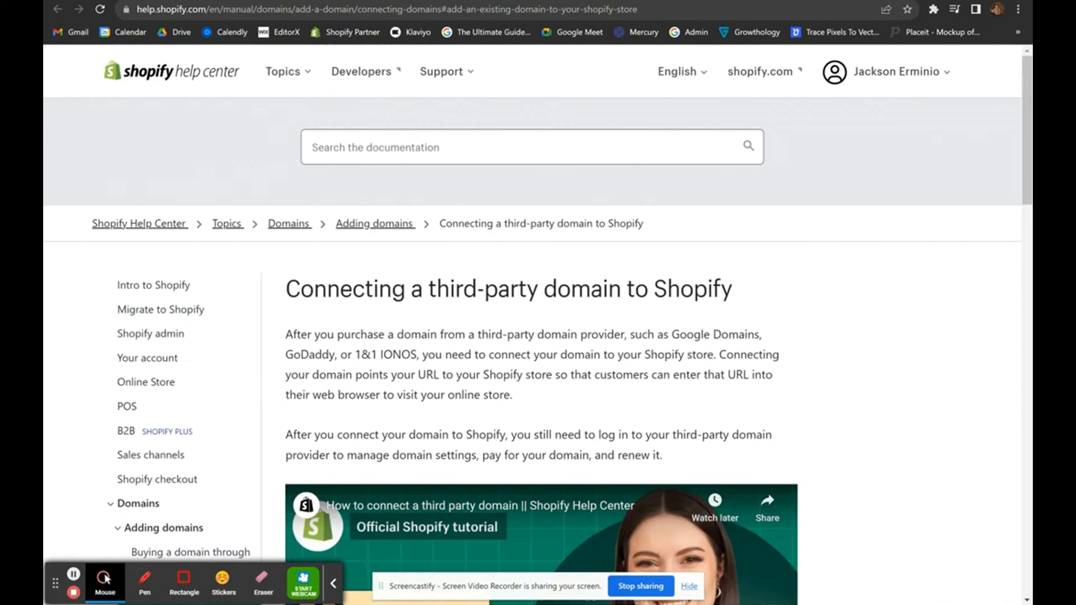
{"action": "key", "text": "ctrl+shift+Tab"}
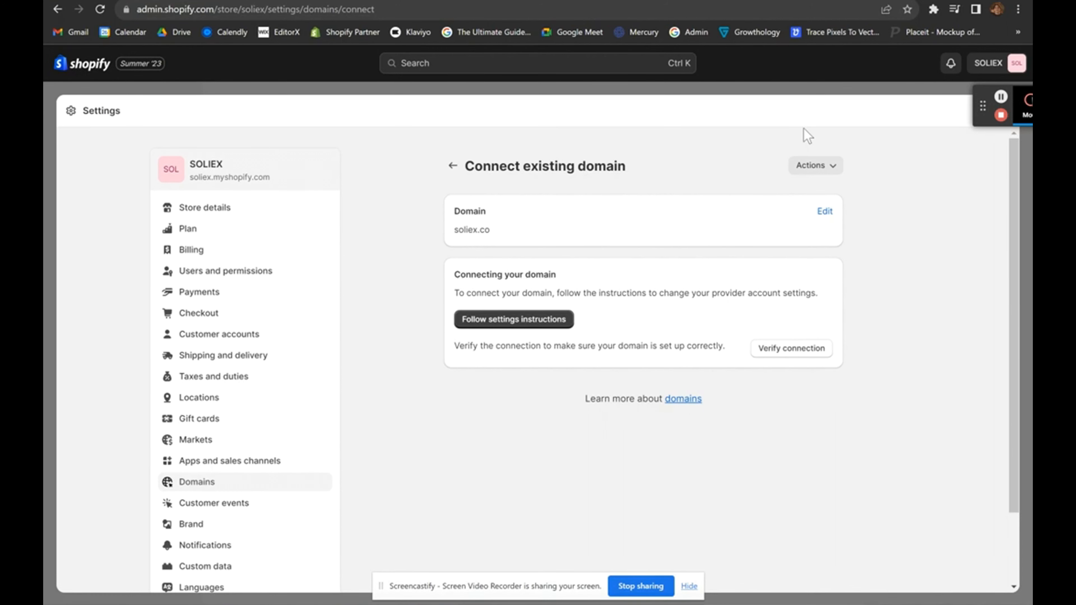
Load the soliex.co homepage in a new tab, then return to the Shopify admin.
{"action": "key", "text": "ctrl+t"}
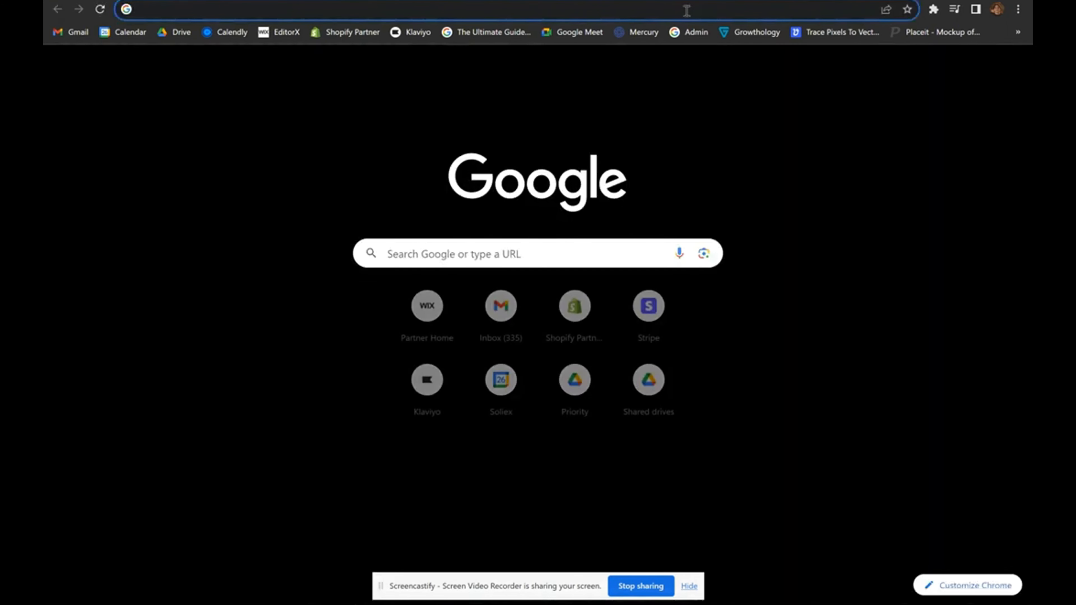
{"action": "type", "text": "soliex.co"}
{"action": "key", "text": "Return"}
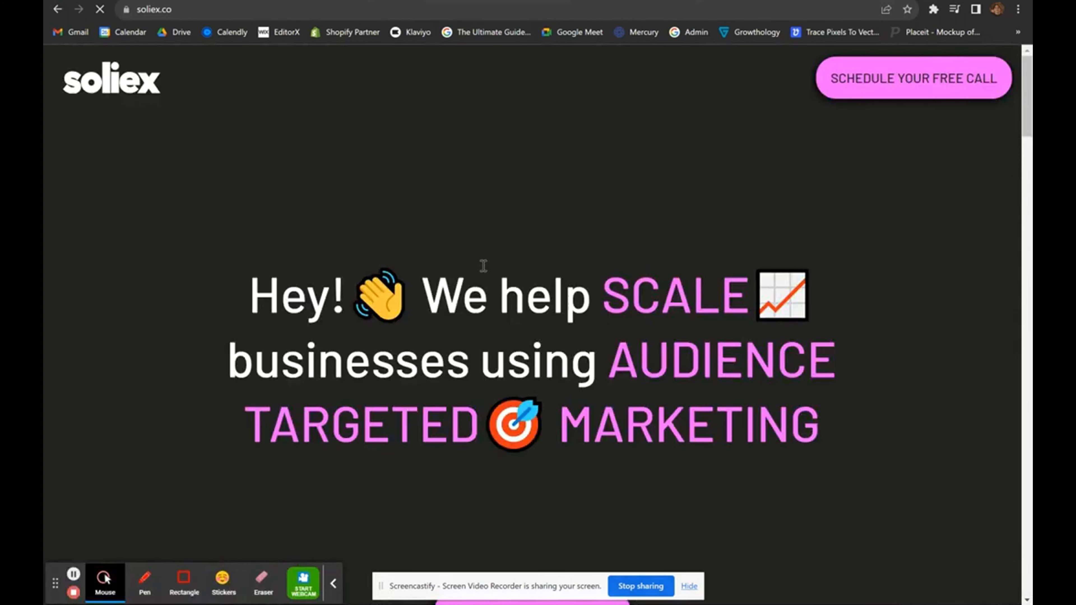
{"action": "left_click", "coordinate": [843, 1]}
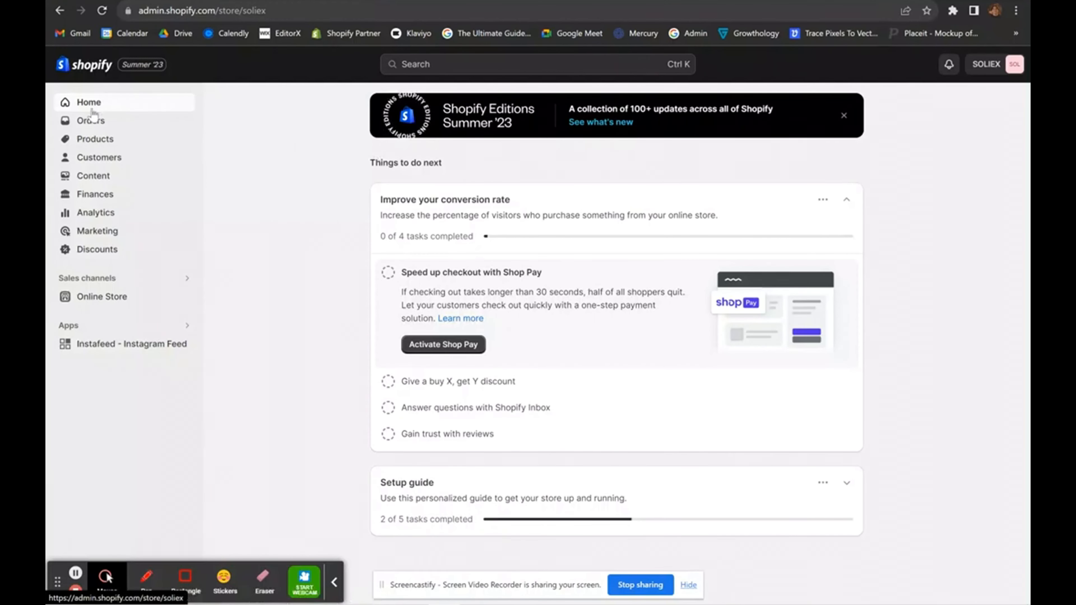
Start adding a product from Products and title it 'New Product'.
{"action": "left_click", "coordinate": [96, 140]}
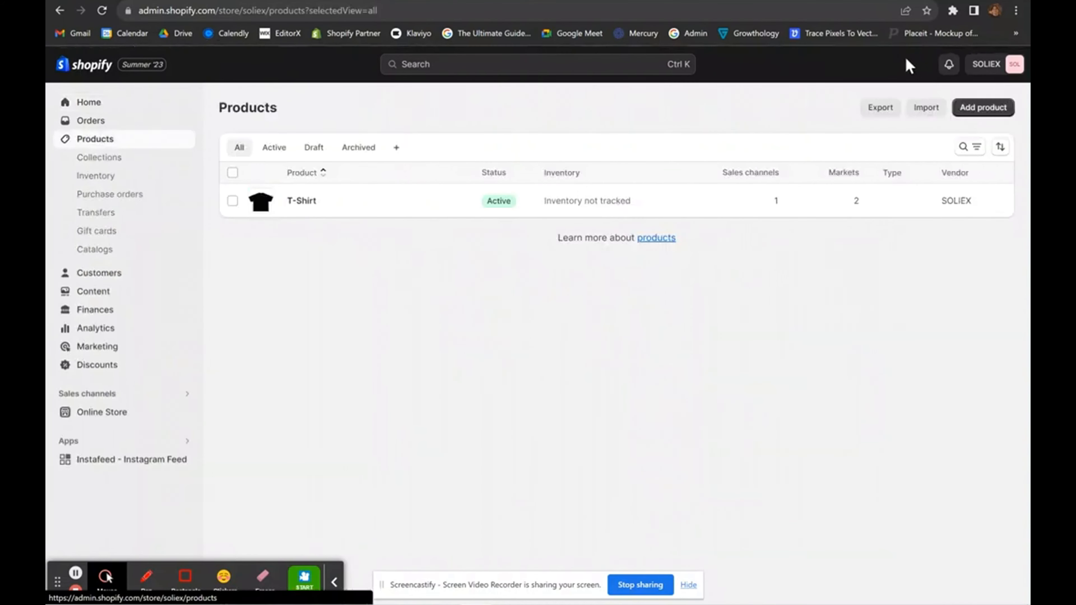
{"action": "left_click", "coordinate": [980, 108]}
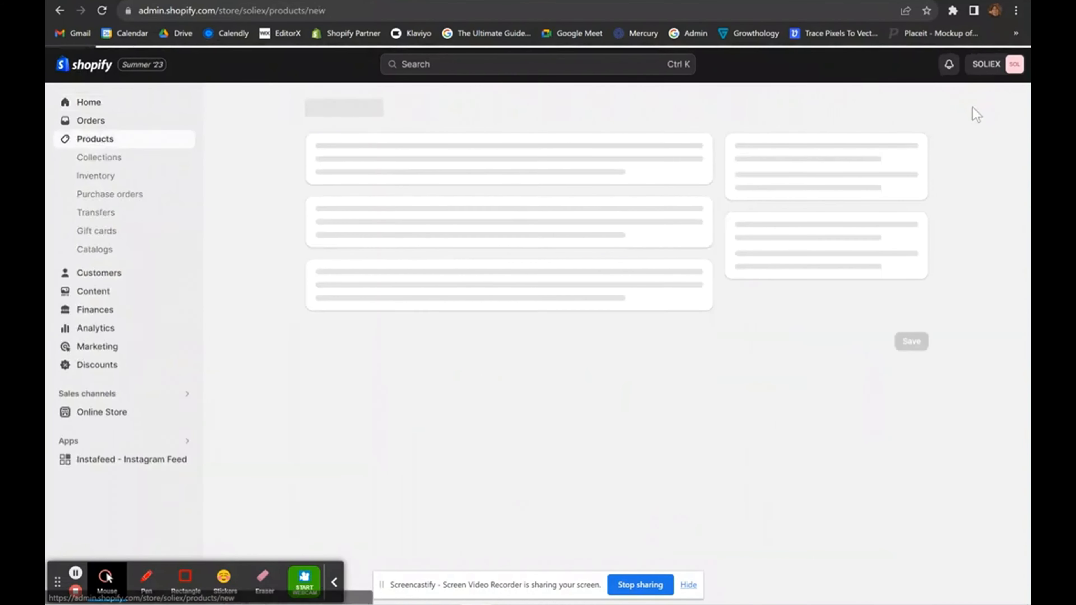
{"action": "left_click", "coordinate": [463, 173]}
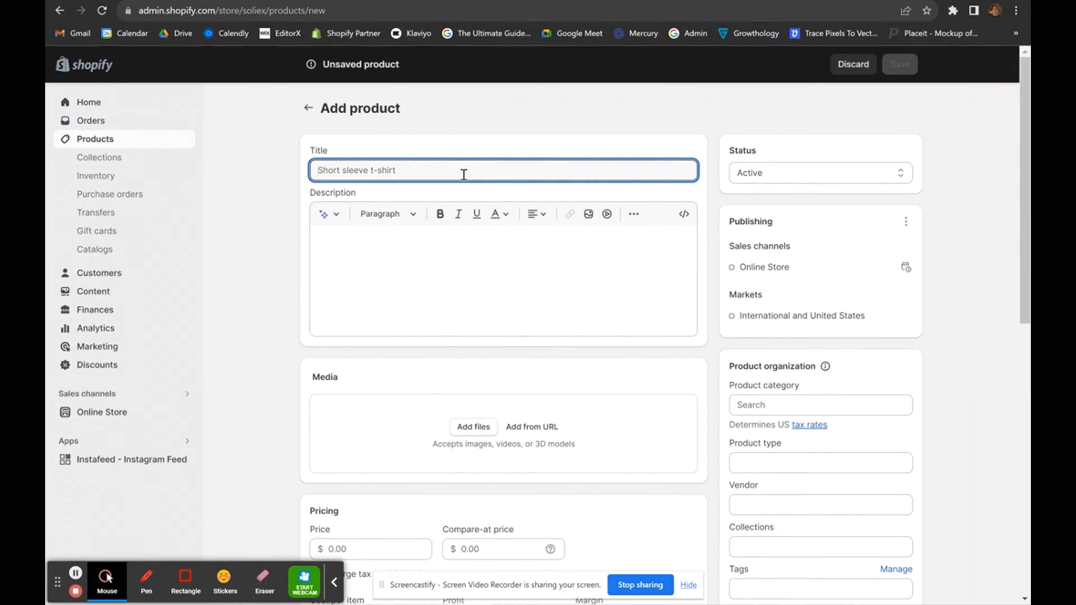
{"action": "type", "text": "New Product"}
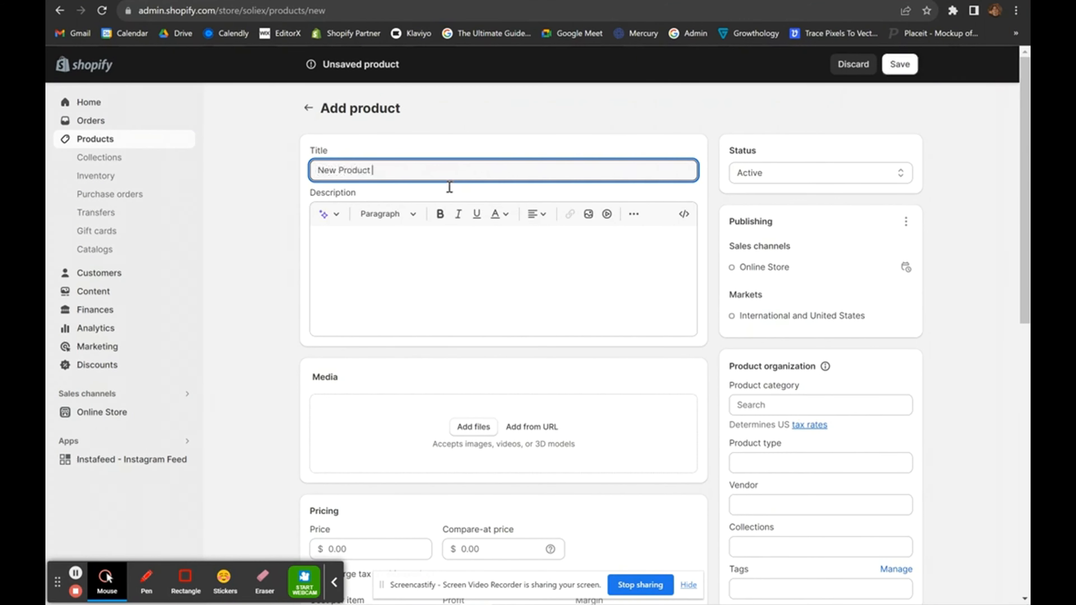
Place the cursor in the empty product Description editor.
{"action": "left_click", "coordinate": [373, 271]}
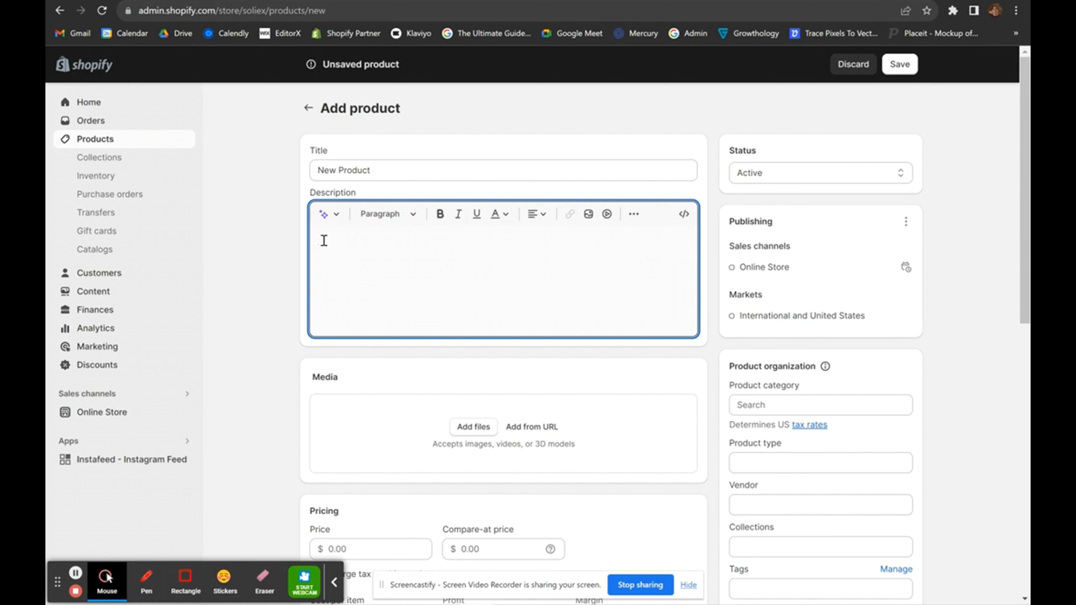
{"action": "left_click", "coordinate": [277, 253]}
{"action": "left_click", "coordinate": [332, 255]}
{"action": "left_click", "coordinate": [286, 261]}
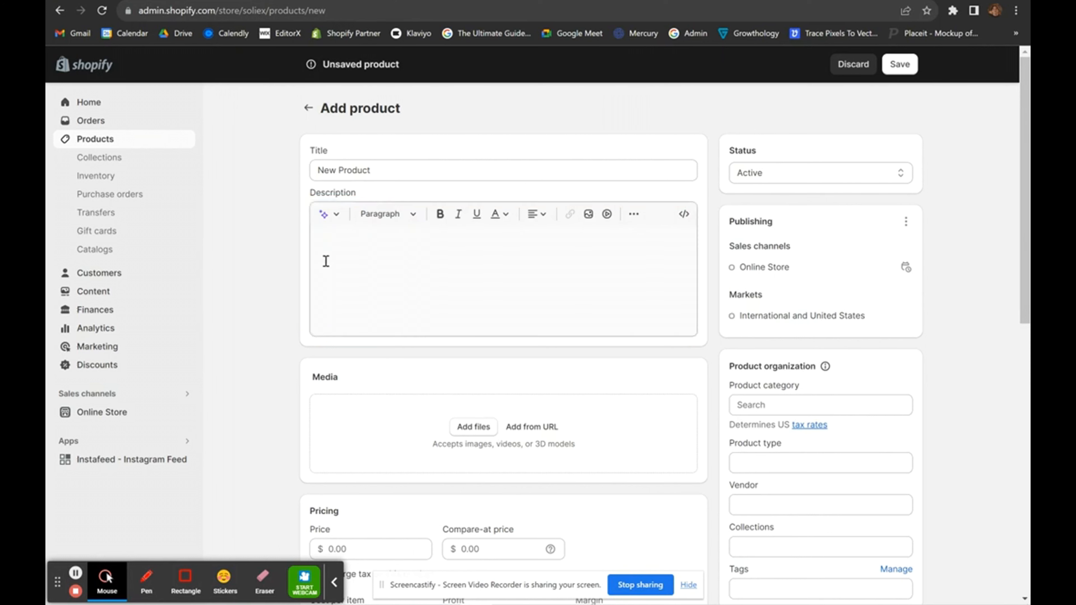
{"action": "left_click", "coordinate": [326, 261]}
{"action": "left_click", "coordinate": [280, 270]}
{"action": "left_click", "coordinate": [325, 263]}
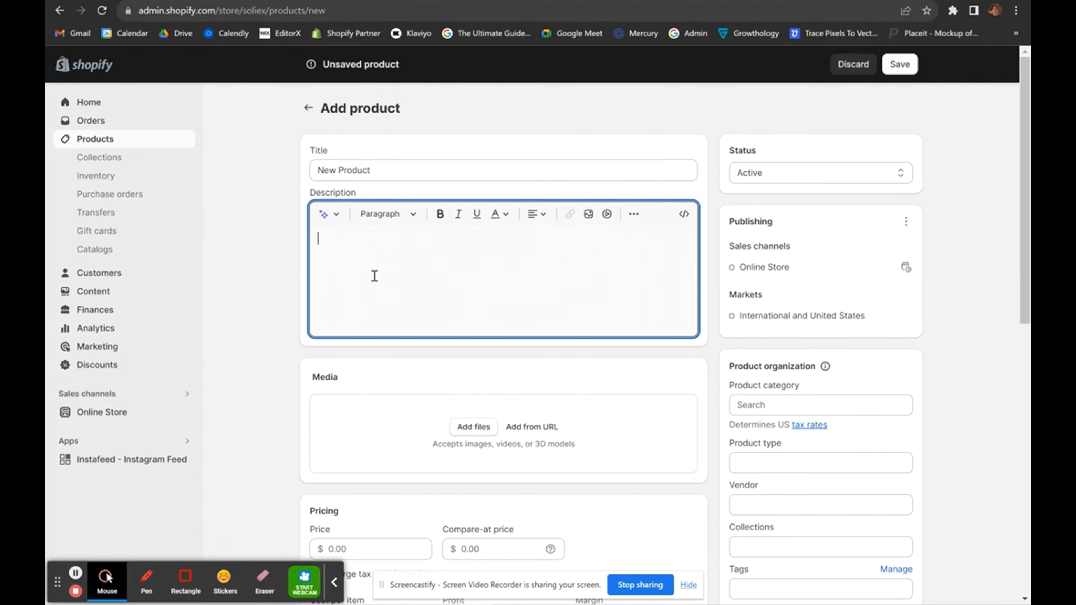
{"action": "scroll", "coordinate": [374, 276], "scroll_direction": "down", "scroll_amount": 2}
Upload two images from Downloads and drag the 'start my store' graphic into first position.
{"action": "scroll", "coordinate": [387, 233], "scroll_direction": "down", "scroll_amount": 2}
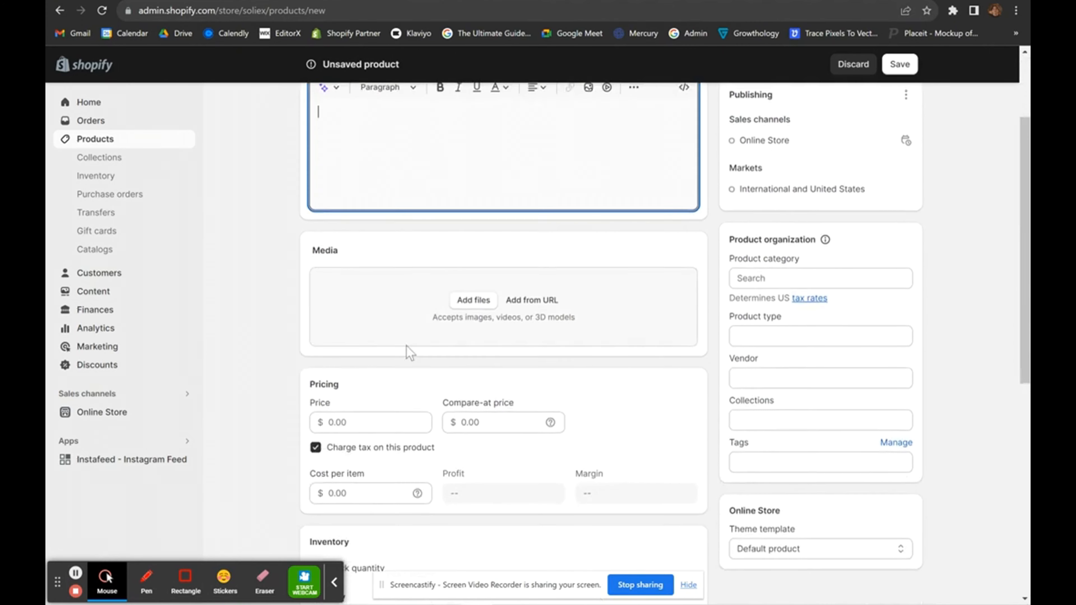
{"action": "scroll", "coordinate": [372, 171], "scroll_direction": "up", "scroll_amount": 2}
{"action": "scroll", "coordinate": [434, 305], "scroll_direction": "down", "scroll_amount": 4}
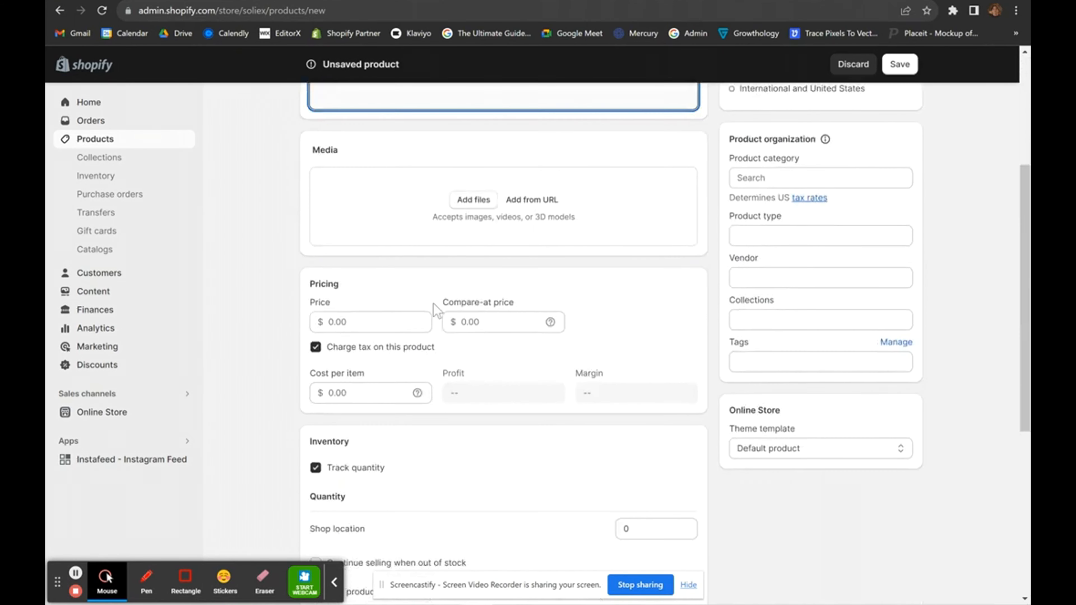
{"action": "left_click", "coordinate": [427, 215]}
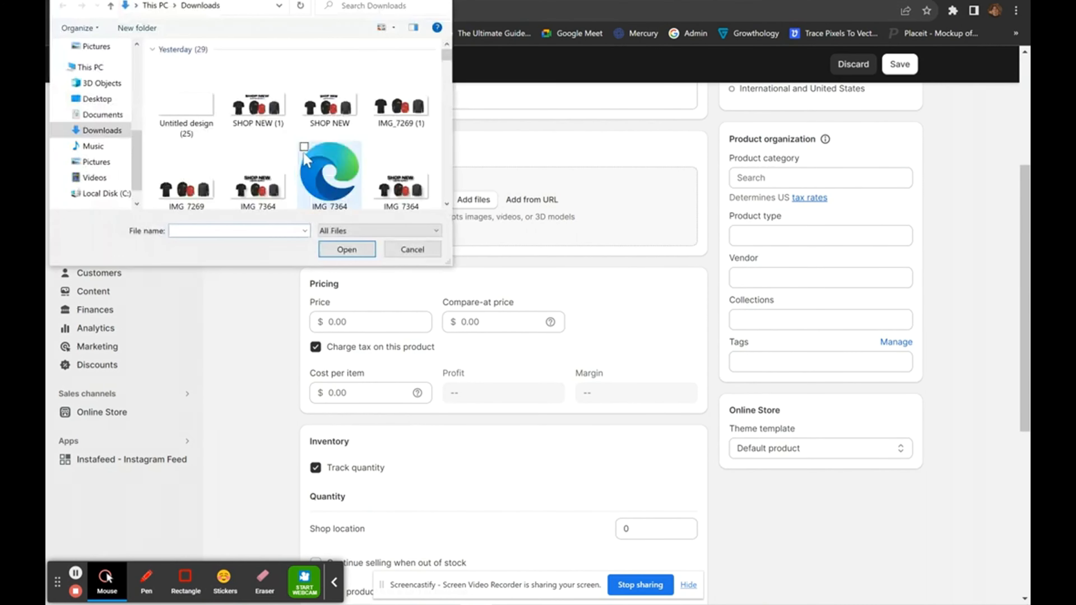
{"action": "scroll", "coordinate": [307, 153], "scroll_direction": "down", "scroll_amount": 3}
{"action": "scroll", "coordinate": [305, 157], "scroll_direction": "down", "scroll_amount": 2}
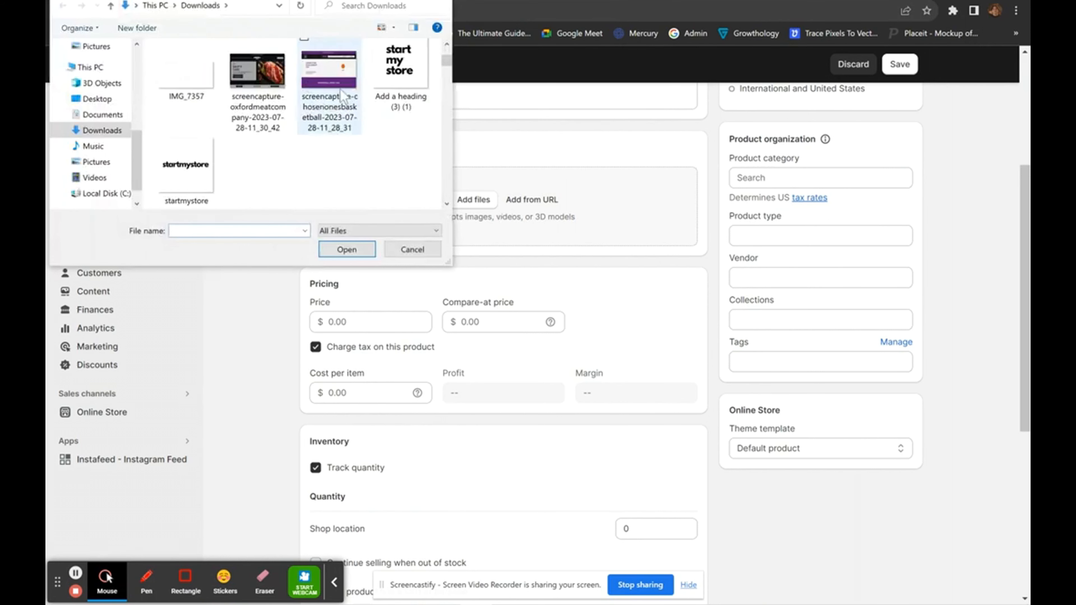
{"action": "left_click_drag", "start_coordinate": [403, 140], "coordinate": [321, 99]}
{"action": "left_click", "coordinate": [347, 251]}
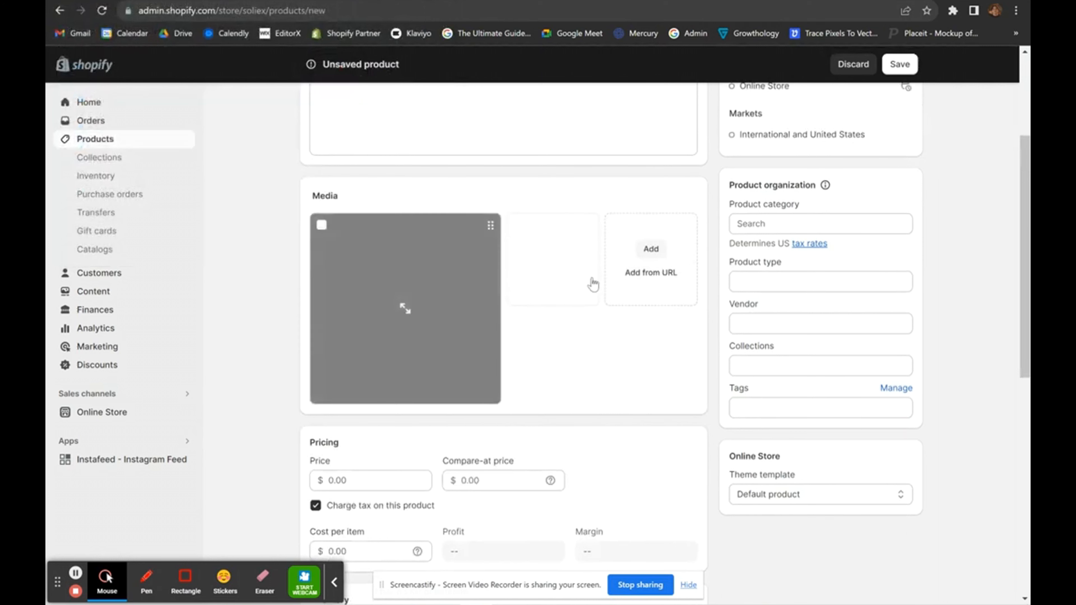
{"action": "mouse_move", "coordinate": [556, 273]}
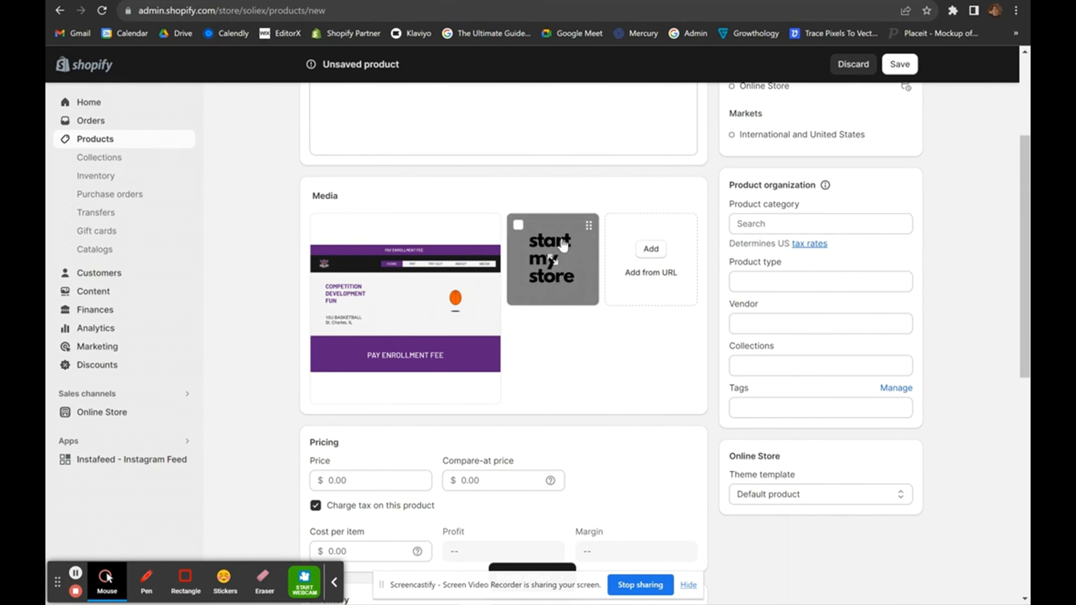
{"action": "left_click_drag", "start_coordinate": [547, 260], "coordinate": [365, 283]}
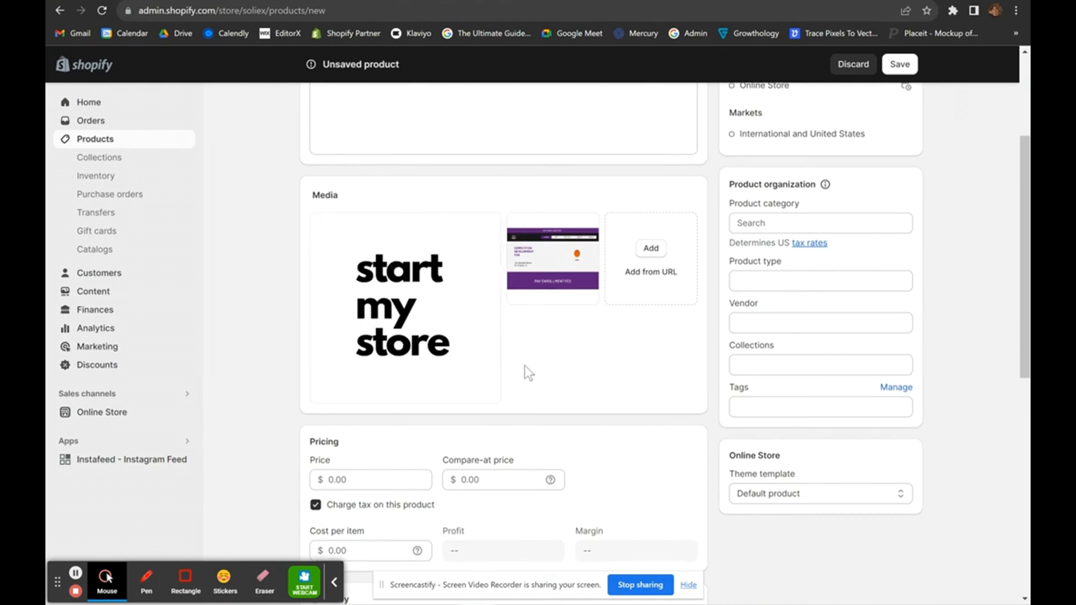
{"action": "scroll", "coordinate": [525, 366], "scroll_direction": "down", "scroll_amount": 1}
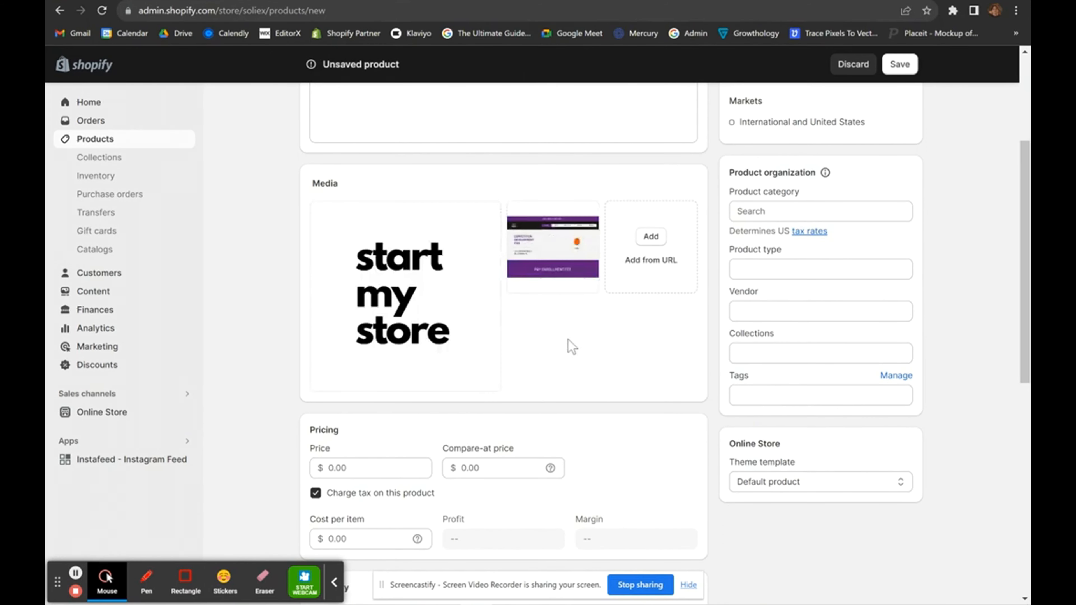
Price the product at 20.00 with a 30.00 compare-at price and no tax charged.
{"action": "scroll", "coordinate": [568, 339], "scroll_direction": "down", "scroll_amount": 5}
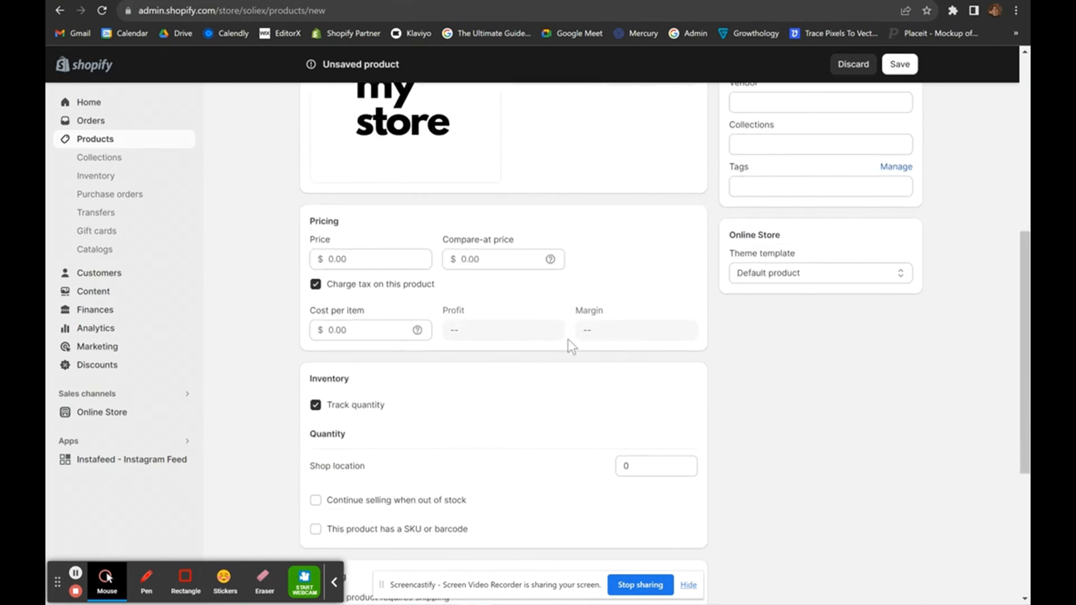
{"action": "left_click", "coordinate": [368, 254]}
{"action": "type", "text": "20"}
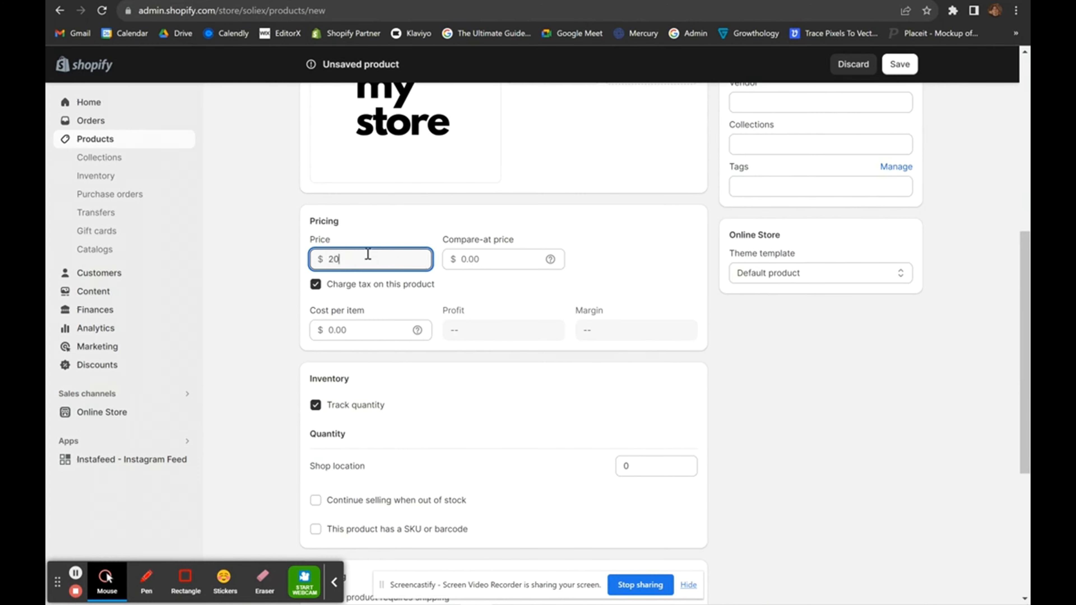
{"action": "left_click", "coordinate": [335, 283]}
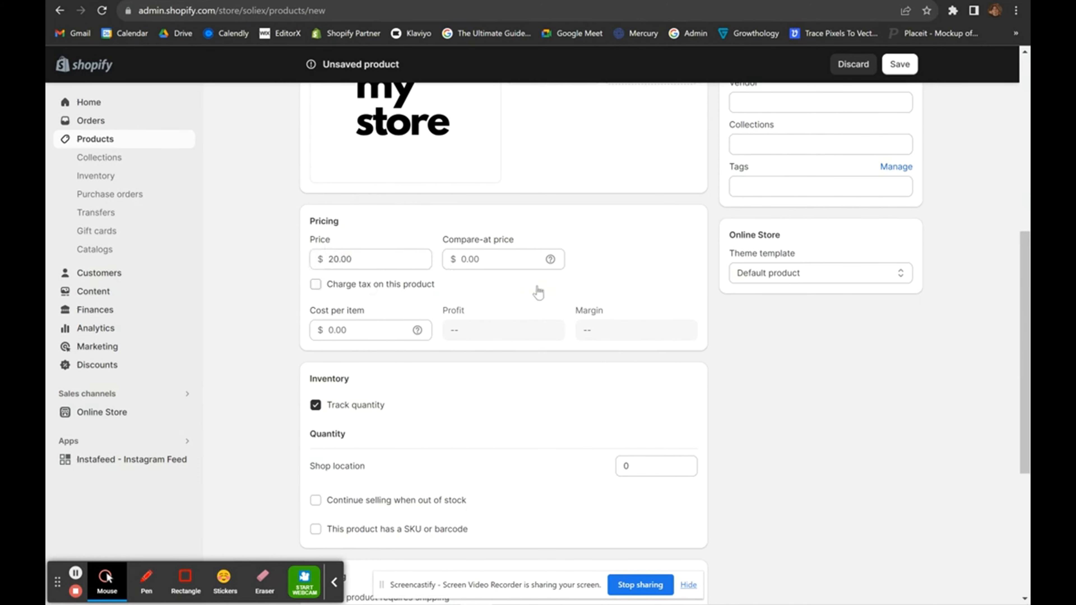
{"action": "left_click", "coordinate": [360, 294]}
{"action": "left_click", "coordinate": [367, 292]}
{"action": "left_click", "coordinate": [507, 260]}
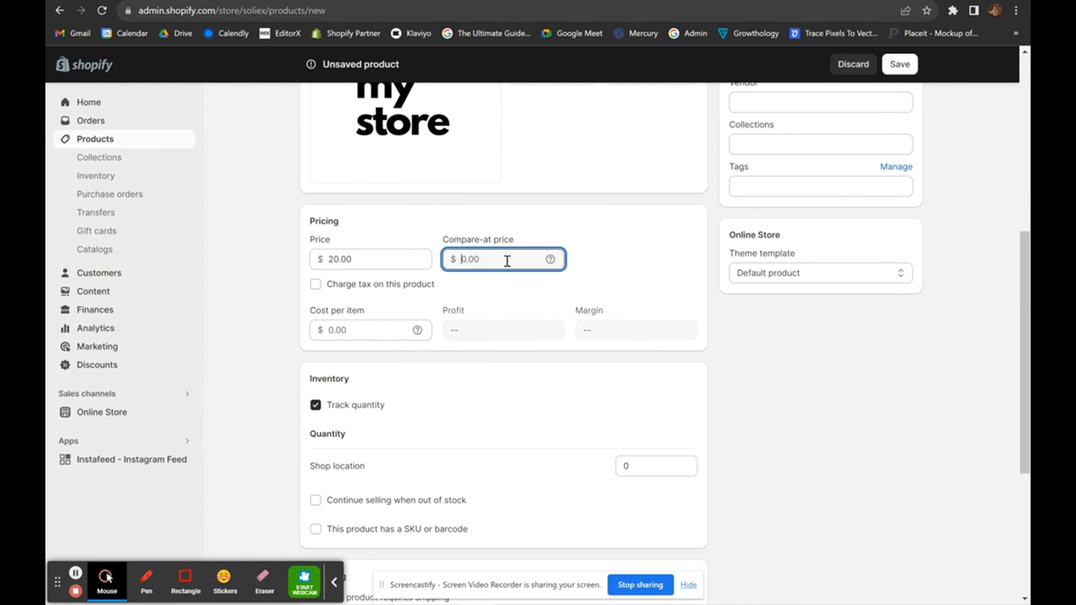
{"action": "type", "text": "30"}
{"action": "left_click", "coordinate": [677, 264]}
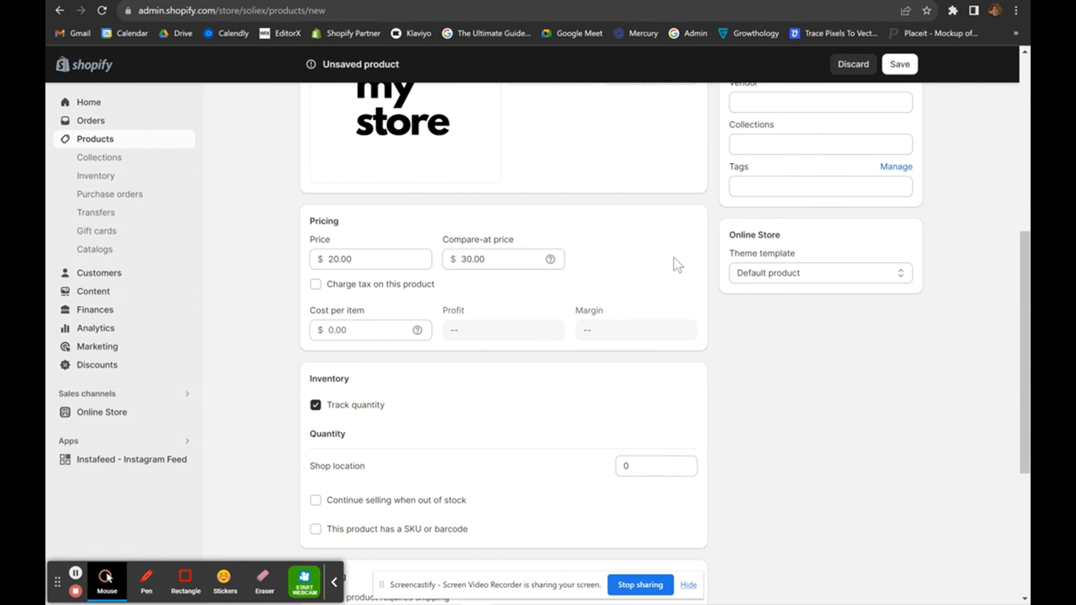
Turn on Track quantity, leaving the Shop location stock at 0.
{"action": "scroll", "coordinate": [677, 264], "scroll_direction": "down", "scroll_amount": 6}
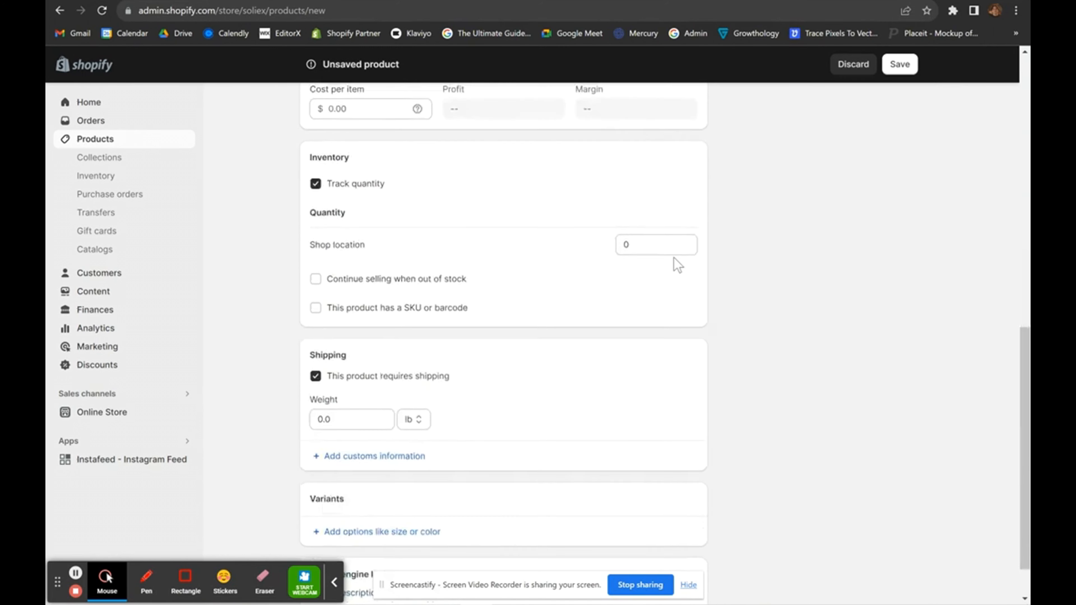
{"action": "scroll", "coordinate": [483, 235], "scroll_direction": "up", "scroll_amount": 2}
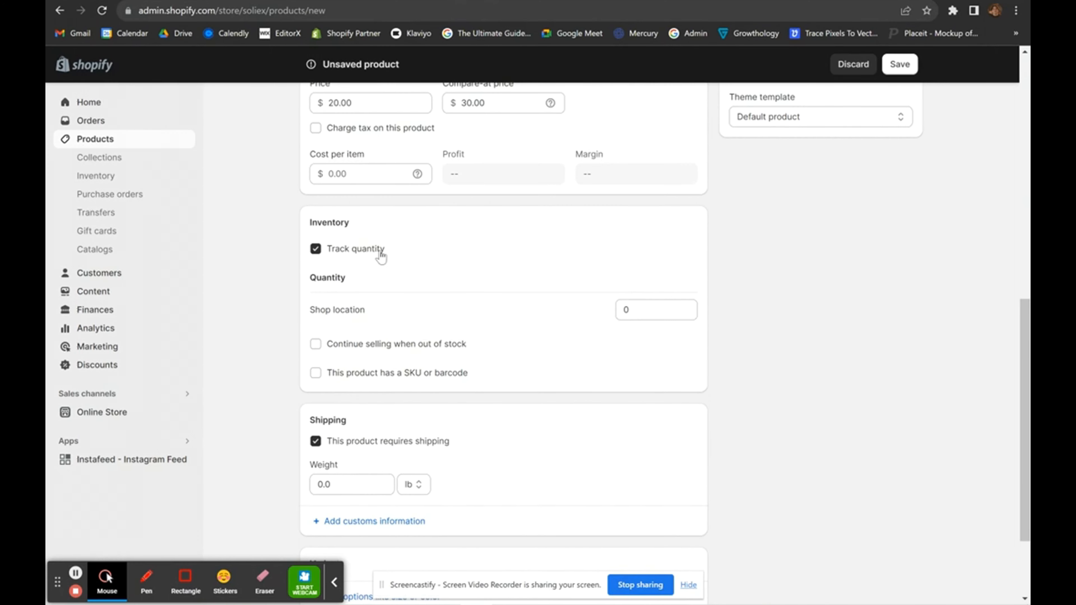
{"action": "left_click", "coordinate": [381, 256]}
{"action": "scroll", "coordinate": [420, 257], "scroll_direction": "up", "scroll_amount": 2}
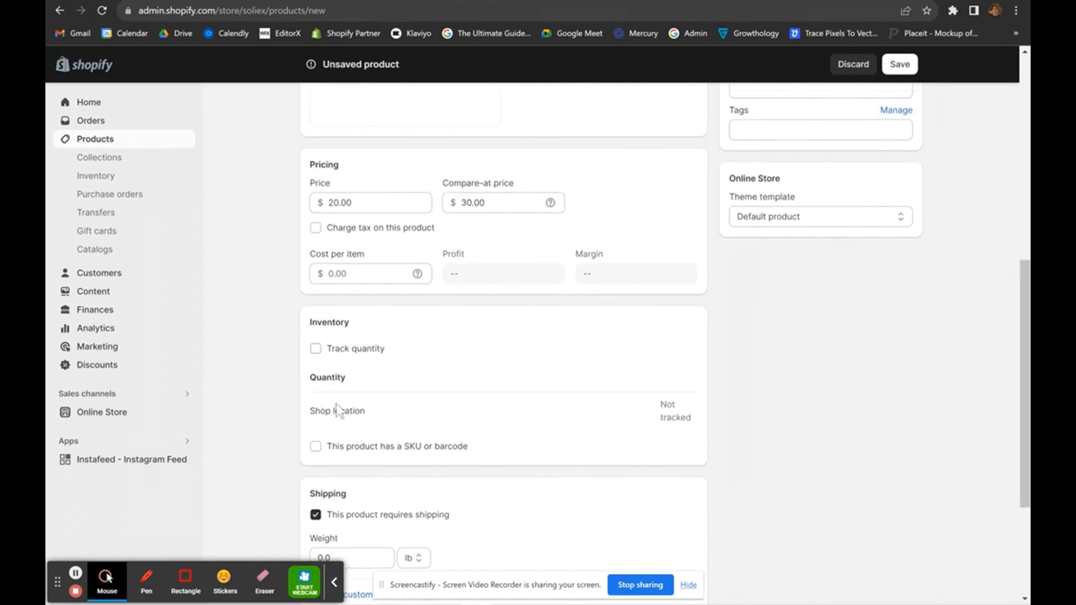
{"action": "scroll", "coordinate": [394, 363], "scroll_direction": "down", "scroll_amount": 1}
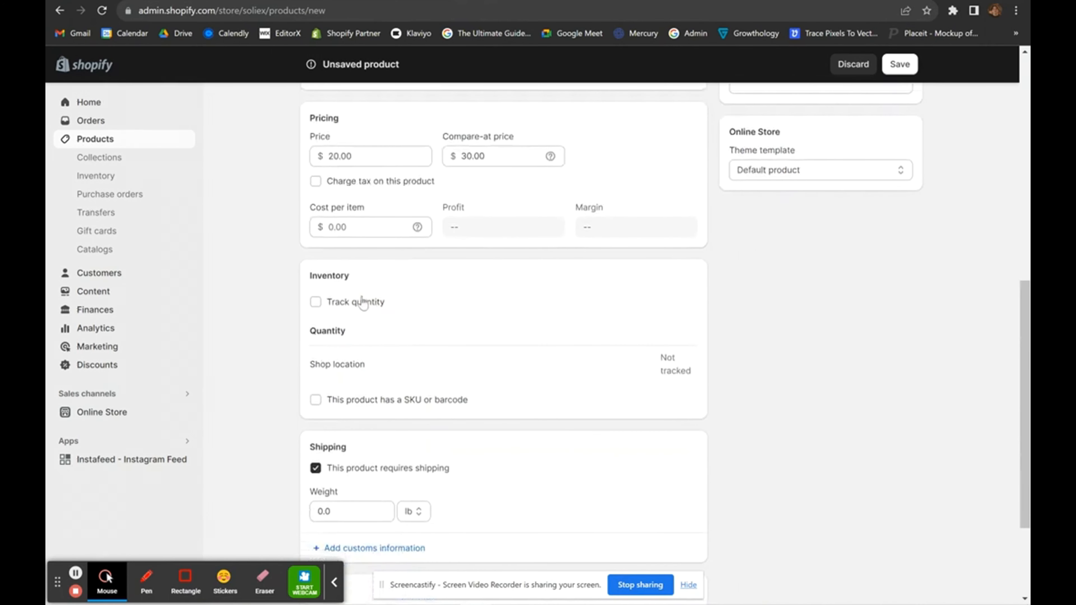
{"action": "left_click", "coordinate": [357, 304]}
{"action": "scroll", "coordinate": [472, 313], "scroll_direction": "down", "scroll_amount": 1}
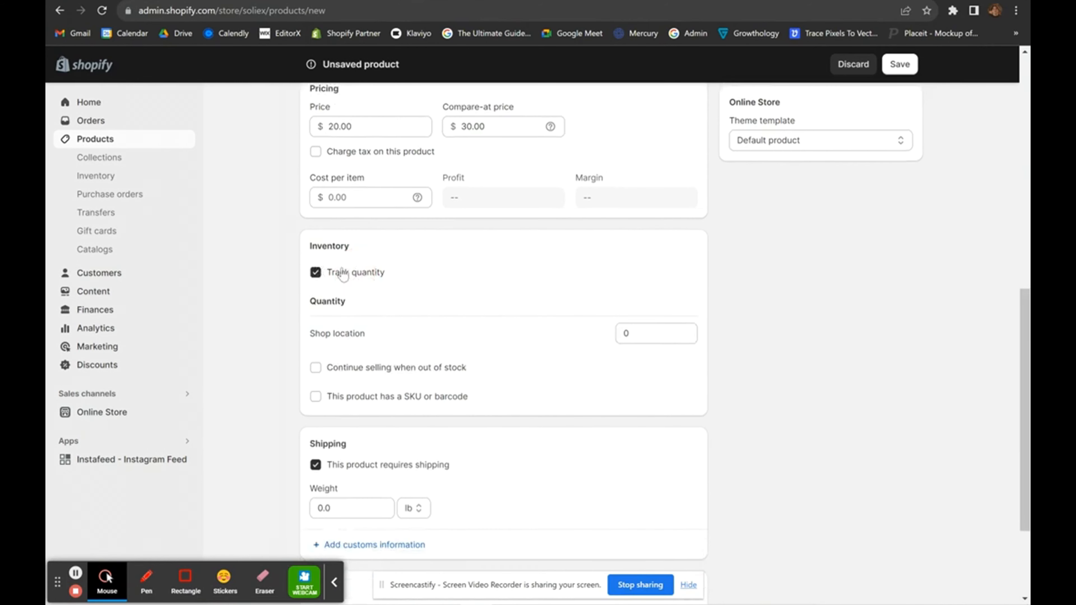
{"action": "scroll", "coordinate": [447, 332], "scroll_direction": "down", "scroll_amount": 3}
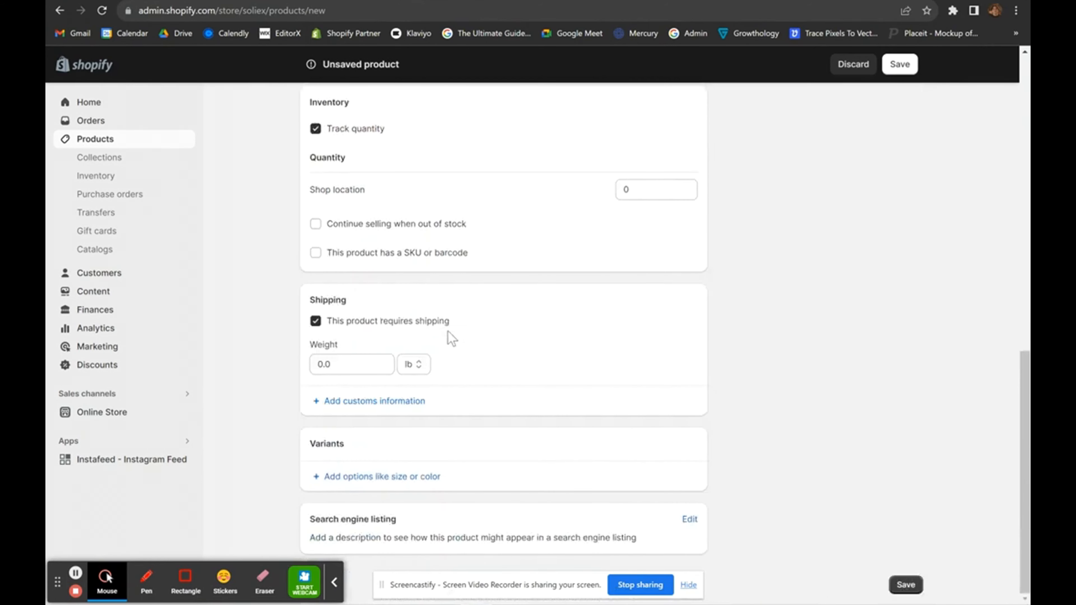
{"action": "scroll", "coordinate": [449, 335], "scroll_direction": "up", "scroll_amount": 1}
{"action": "scroll", "coordinate": [483, 269], "scroll_direction": "up", "scroll_amount": 1}
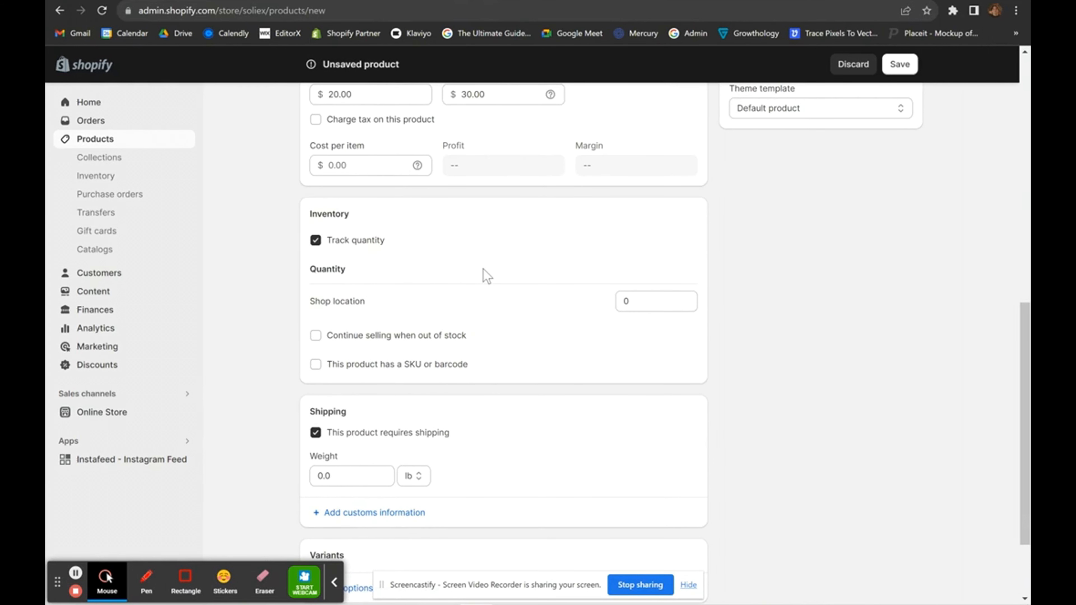
{"action": "left_click", "coordinate": [659, 306]}
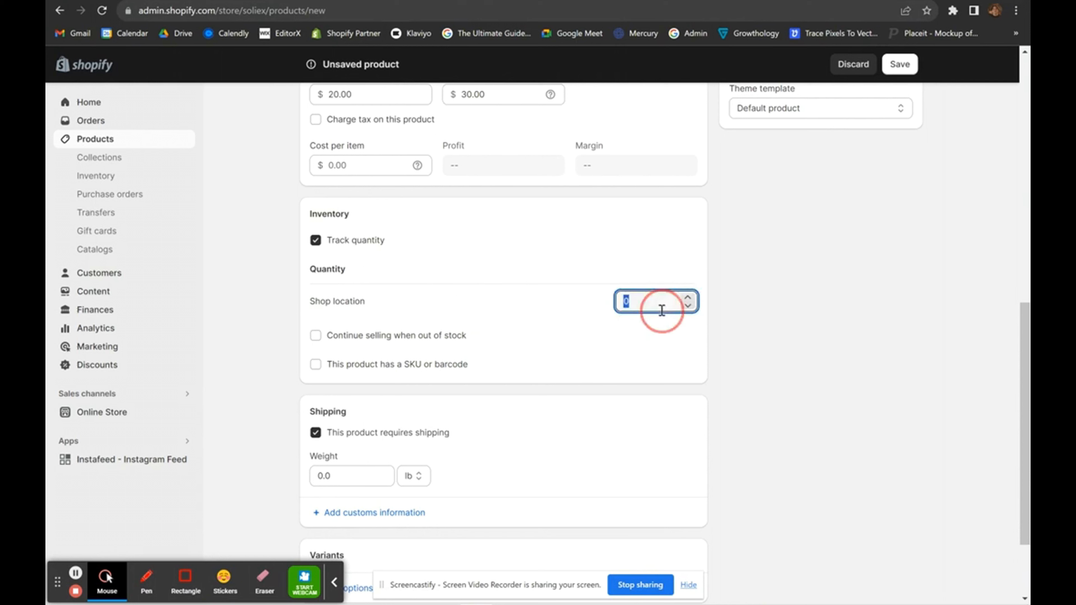
{"action": "left_click", "coordinate": [624, 341]}
{"action": "scroll", "coordinate": [474, 373], "scroll_direction": "down", "scroll_amount": 3}
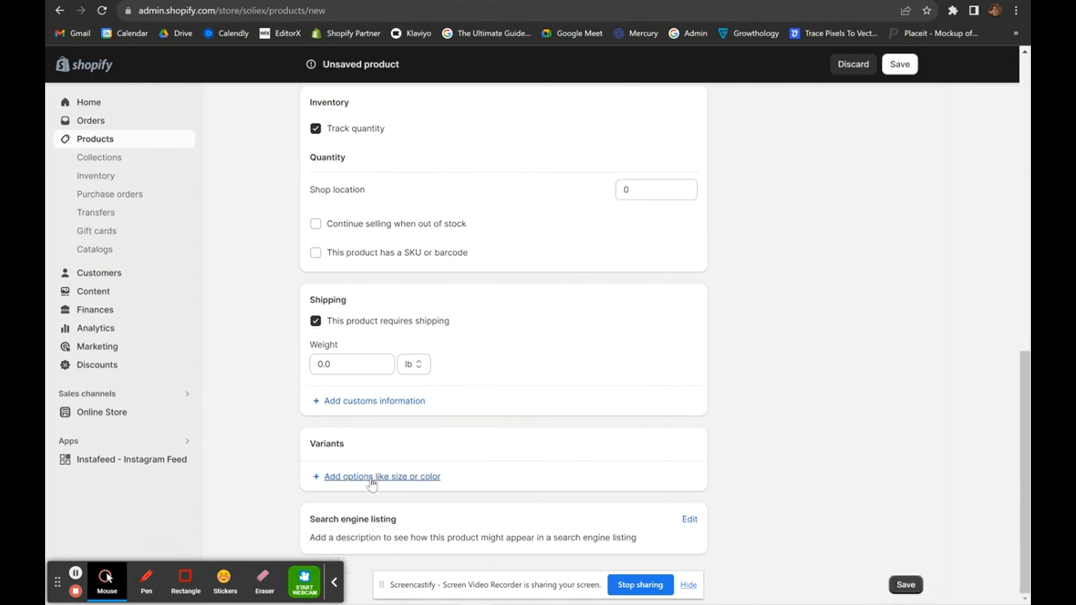
Add a Size option with values S, M and L to generate the variants.
{"action": "left_click", "coordinate": [371, 476]}
{"action": "scroll", "coordinate": [480, 420], "scroll_direction": "down", "scroll_amount": 3}
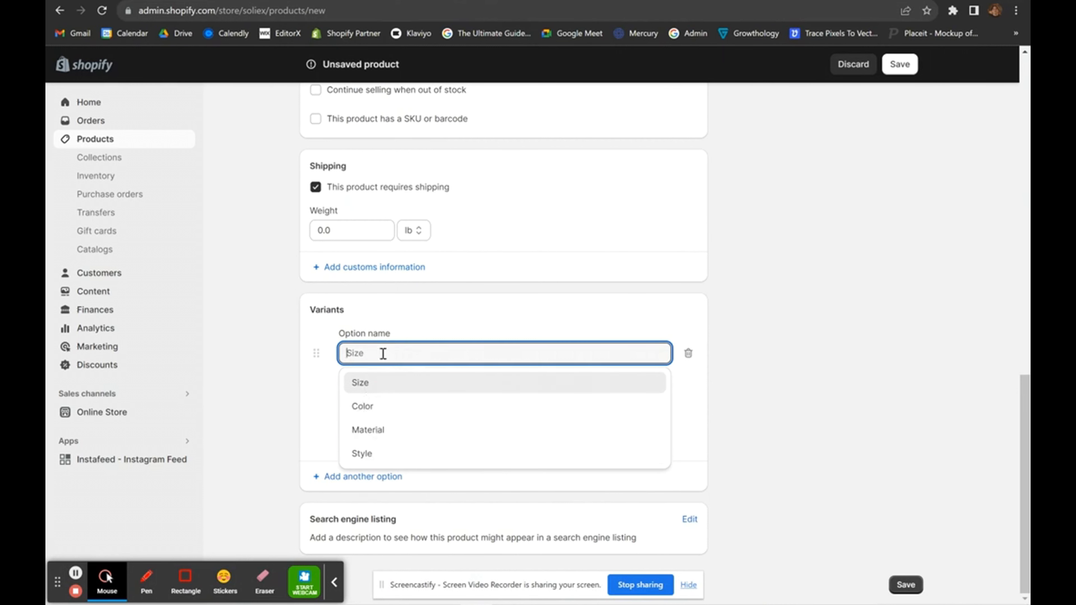
{"action": "type", "text": "dsbdsj"}
{"action": "key", "text": "ctrl+a"}
{"action": "key", "text": "BackSpace"}
{"action": "left_click", "coordinate": [364, 381]}
{"action": "left_click", "coordinate": [409, 408]}
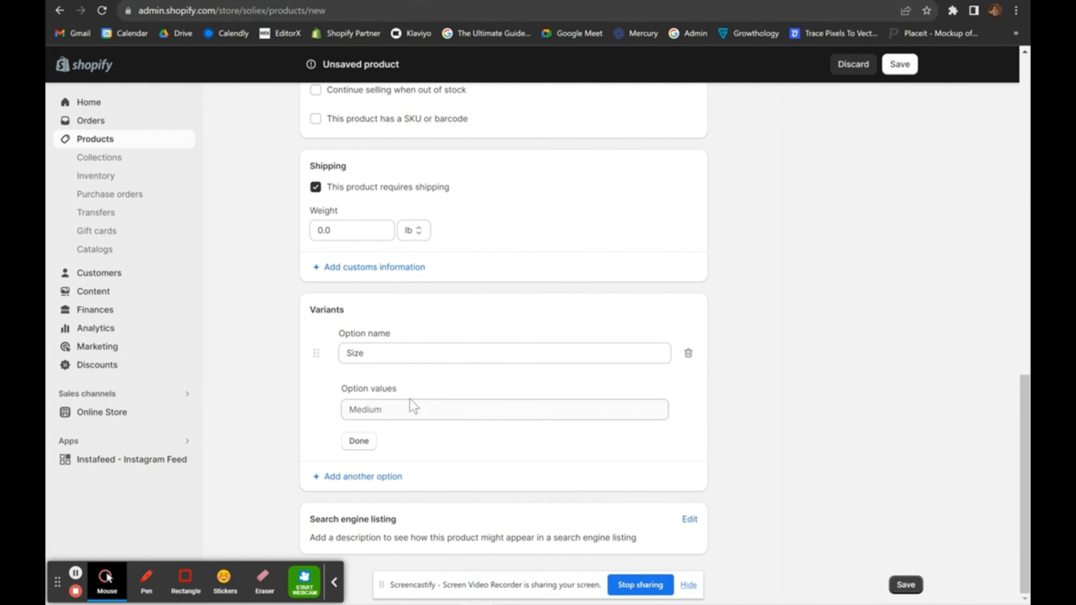
{"action": "type", "text": "S"}
{"action": "left_click", "coordinate": [367, 436]}
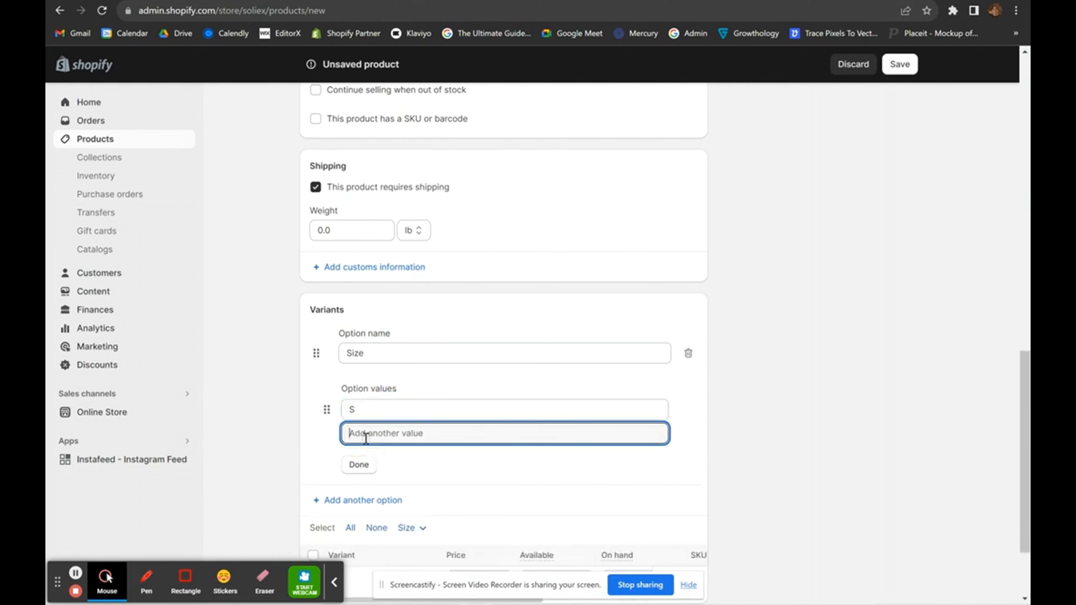
{"action": "type", "text": "M"}
{"action": "left_click", "coordinate": [373, 462]}
{"action": "type", "text": "L"}
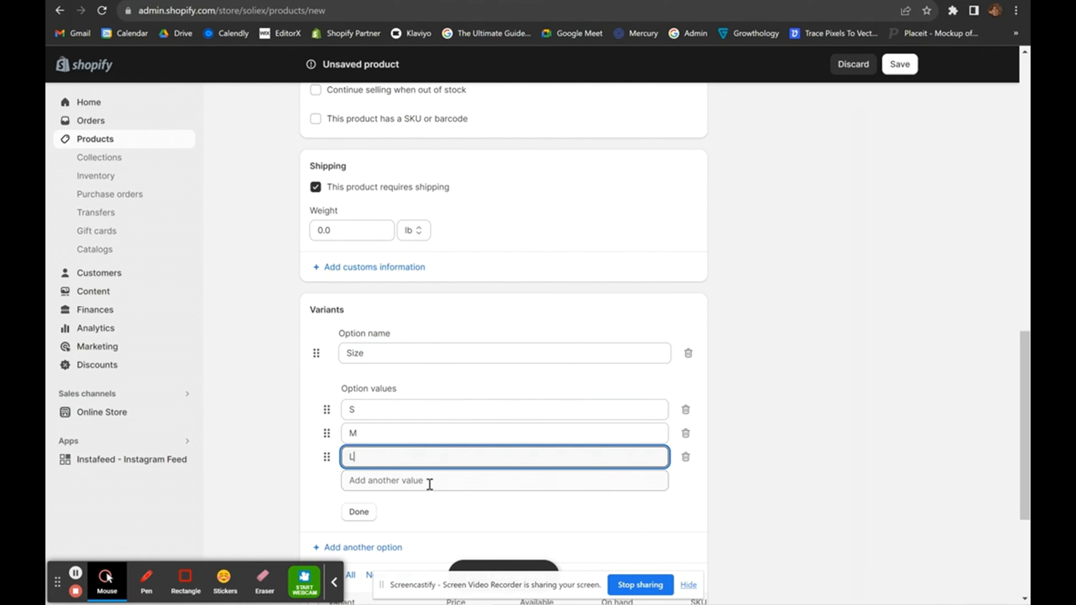
{"action": "left_click", "coordinate": [699, 499]}
Set the L variant's price to 25.00 and check each variant's available stock.
{"action": "scroll", "coordinate": [670, 501], "scroll_direction": "down", "scroll_amount": 2}
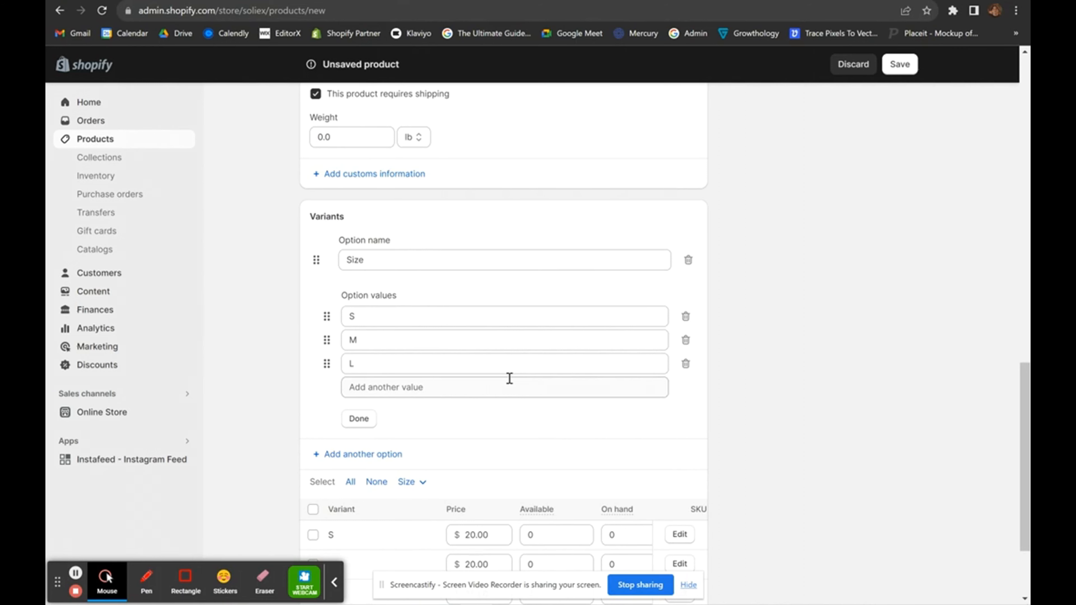
{"action": "scroll", "coordinate": [509, 379], "scroll_direction": "down", "scroll_amount": 3}
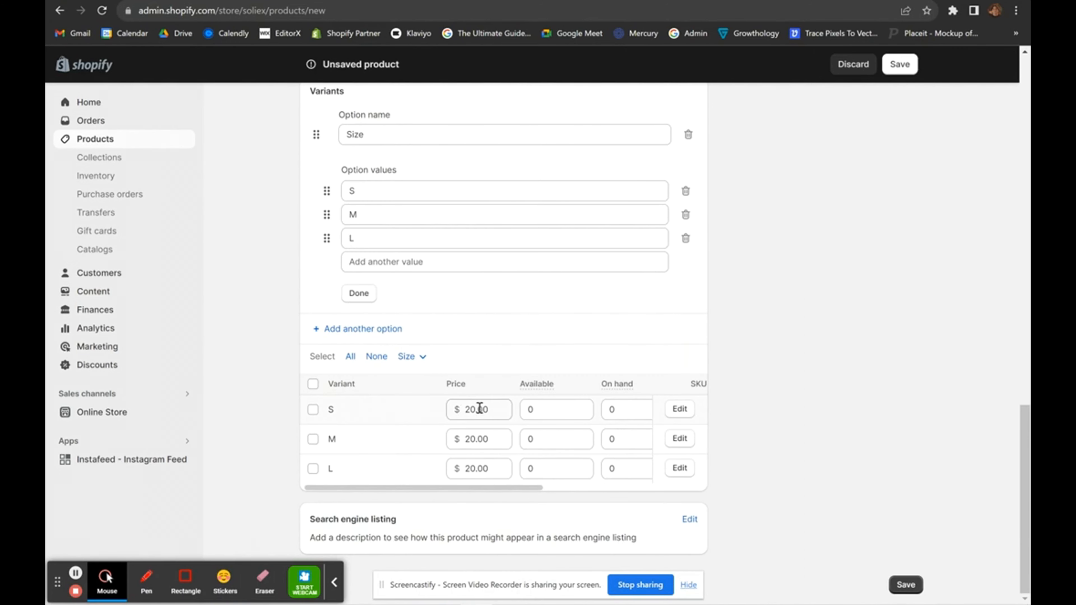
{"action": "scroll", "coordinate": [487, 332], "scroll_direction": "up", "scroll_amount": 11}
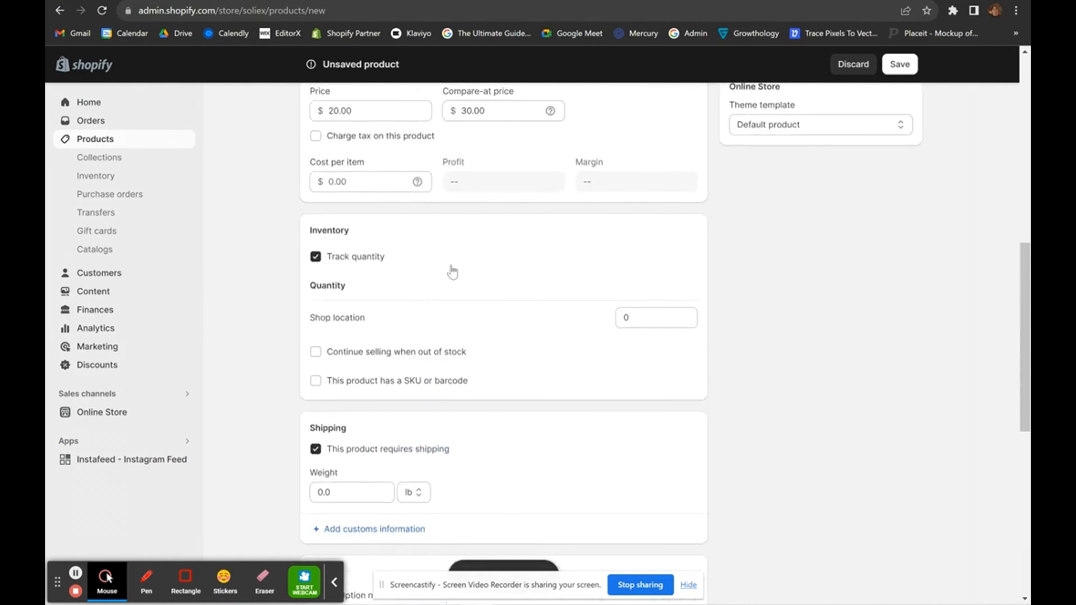
{"action": "scroll", "coordinate": [428, 356], "scroll_direction": "down", "scroll_amount": 11}
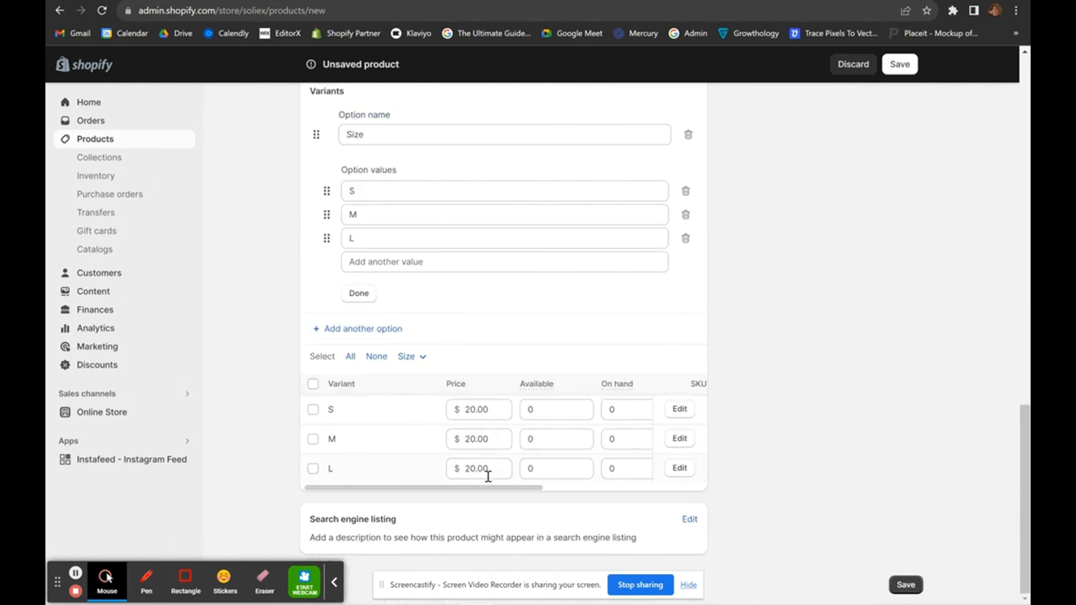
{"action": "left_click", "coordinate": [489, 469]}
{"action": "key", "text": "BackSpace"}
{"action": "key", "text": "BackSpace"}
{"action": "key", "text": "BackSpace"}
{"action": "key", "text": "BackSpace"}
{"action": "key", "text": "BackSpace"}
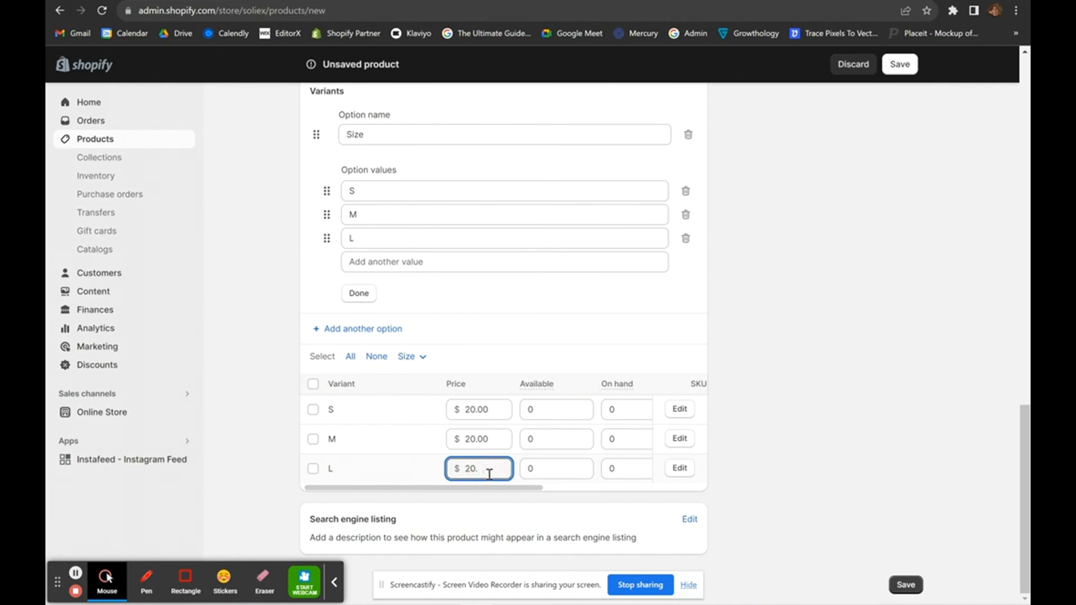
{"action": "type", "text": "25"}
{"action": "left_click", "coordinate": [886, 436]}
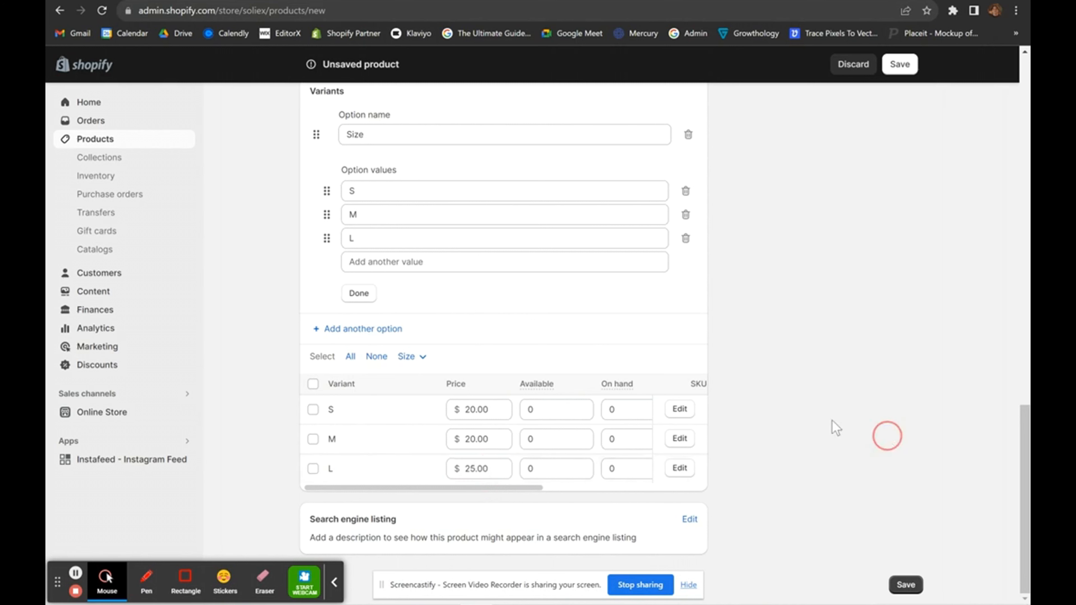
{"action": "left_click", "coordinate": [547, 417]}
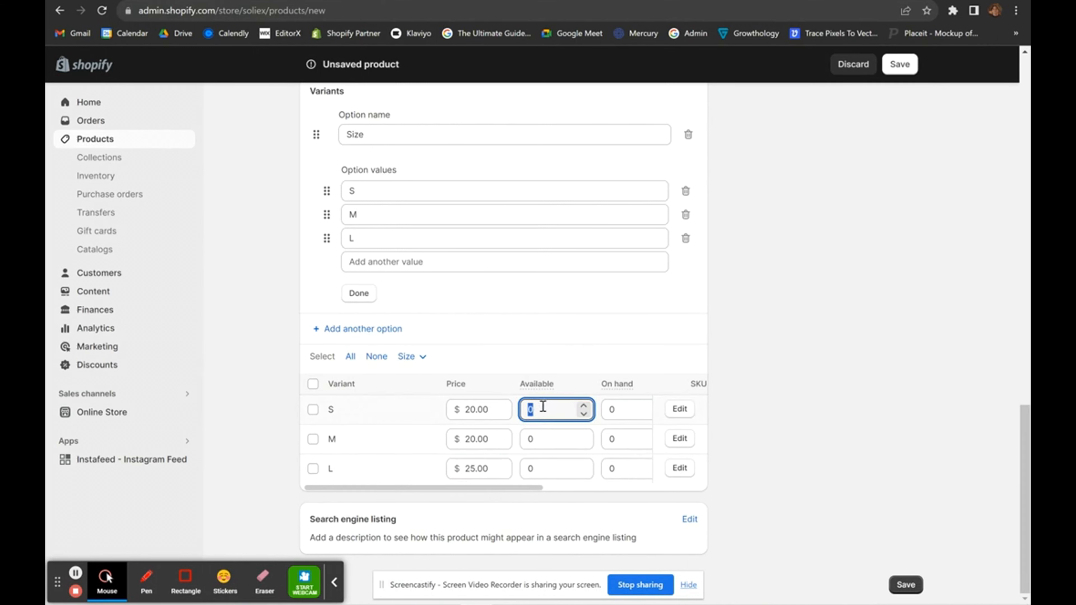
{"action": "left_click", "coordinate": [538, 438]}
{"action": "left_click", "coordinate": [547, 469]}
{"action": "left_click", "coordinate": [543, 414]}
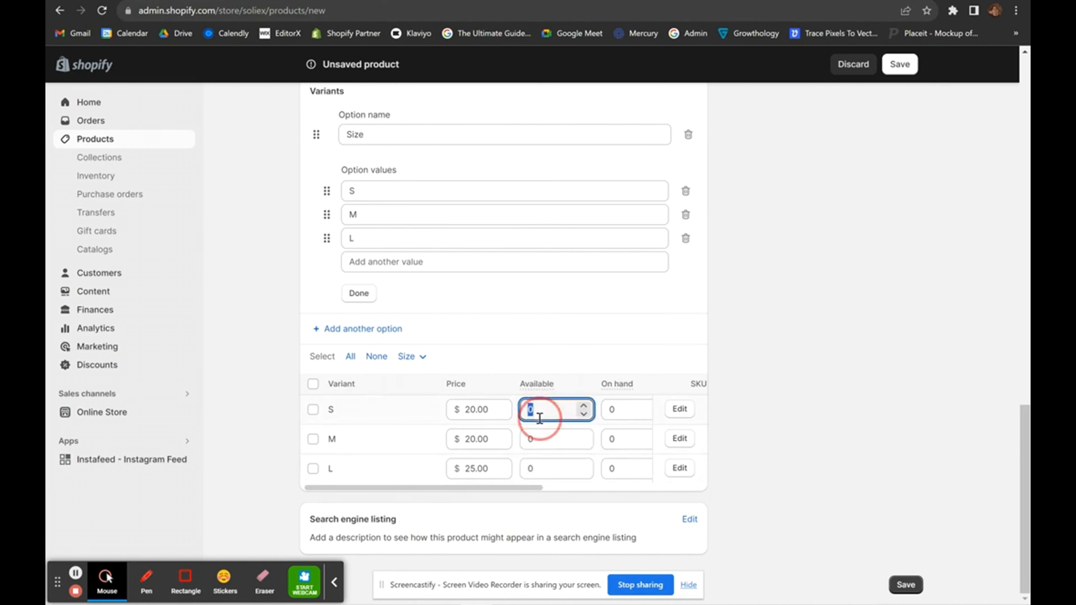
{"action": "scroll", "coordinate": [723, 361], "scroll_direction": "up", "scroll_amount": 10}
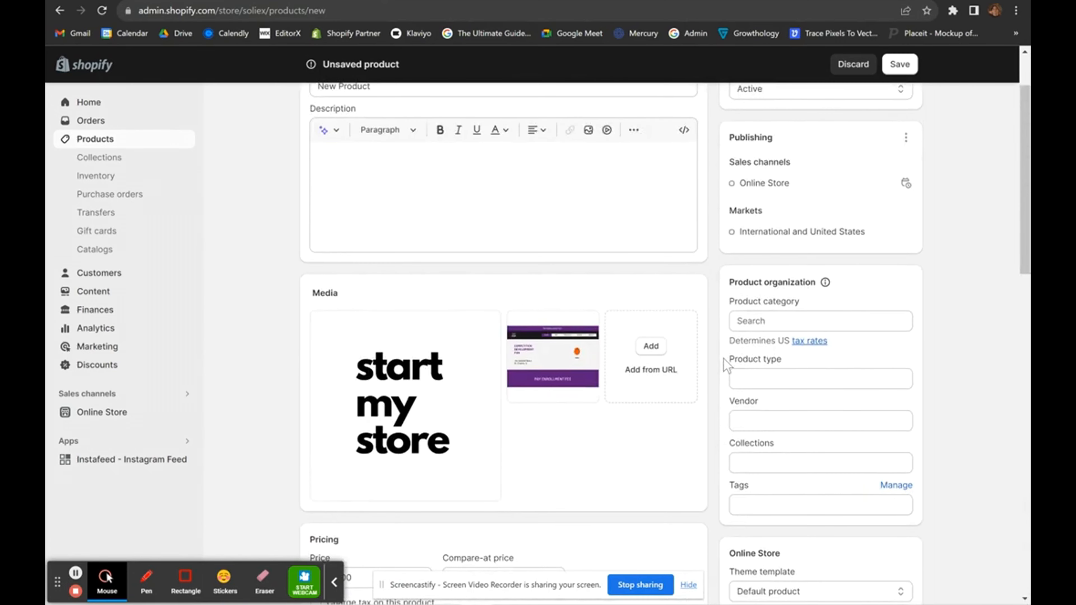
Add the product to the Home page collection.
{"action": "scroll", "coordinate": [742, 449], "scroll_direction": "down", "scroll_amount": 1}
{"action": "left_click", "coordinate": [762, 413]}
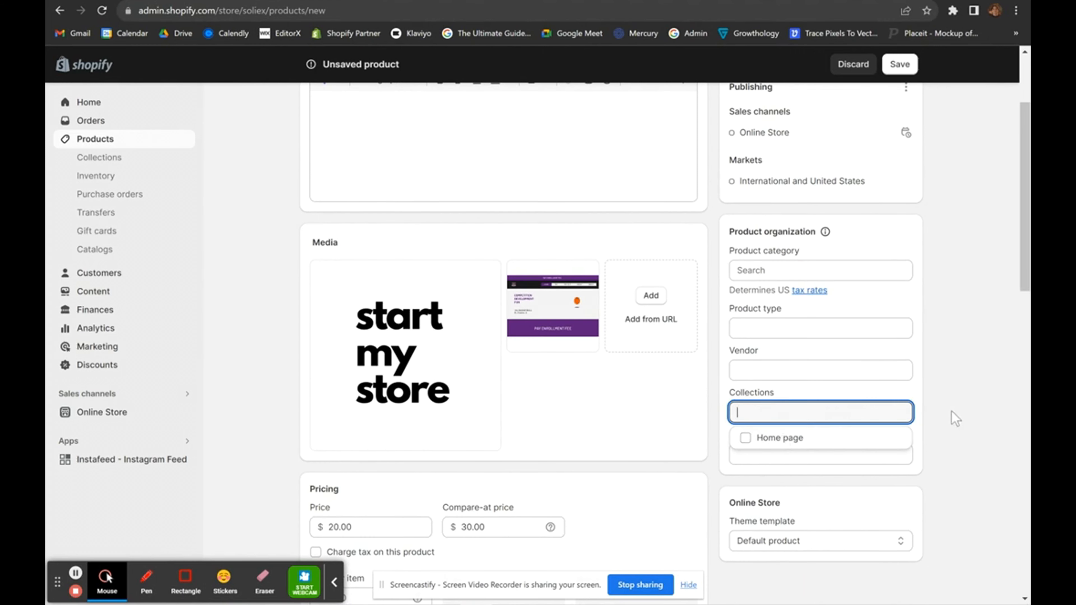
{"action": "left_click", "coordinate": [744, 438]}
{"action": "left_click", "coordinate": [934, 419]}
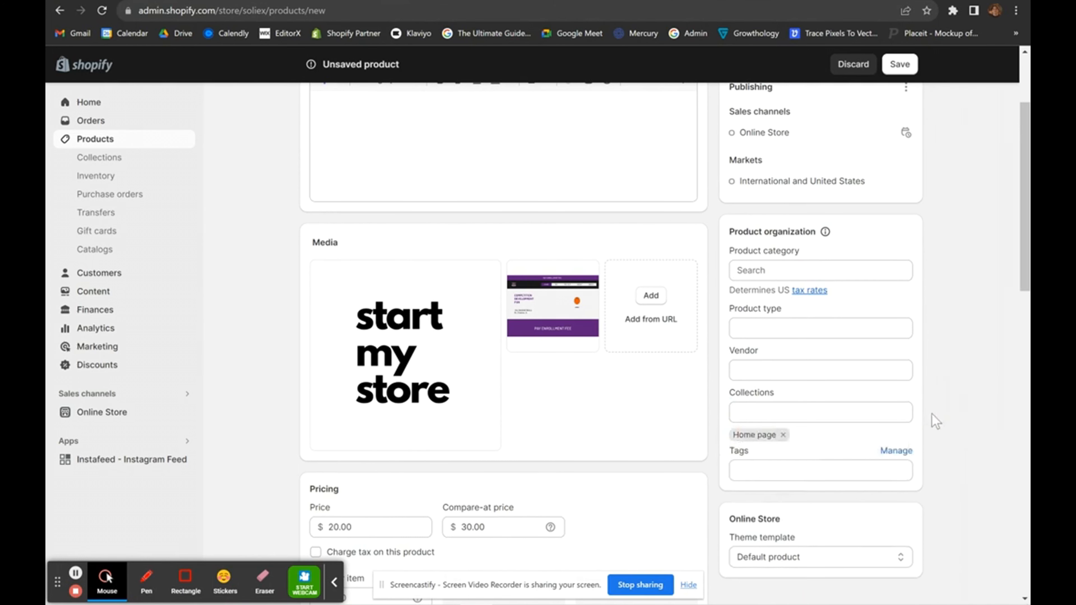
{"action": "scroll", "coordinate": [784, 402], "scroll_direction": "up", "scroll_amount": 3}
Switch the status to Draft and back to Active, then save the product.
{"action": "left_click", "coordinate": [773, 174]}
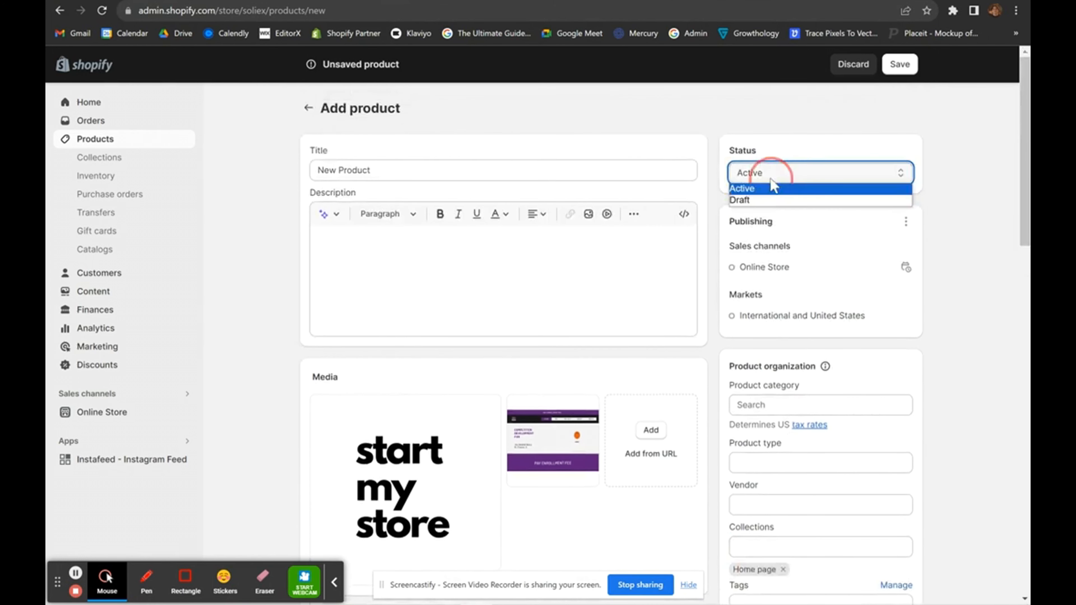
{"action": "left_click", "coordinate": [765, 191]}
{"action": "left_click", "coordinate": [805, 177]}
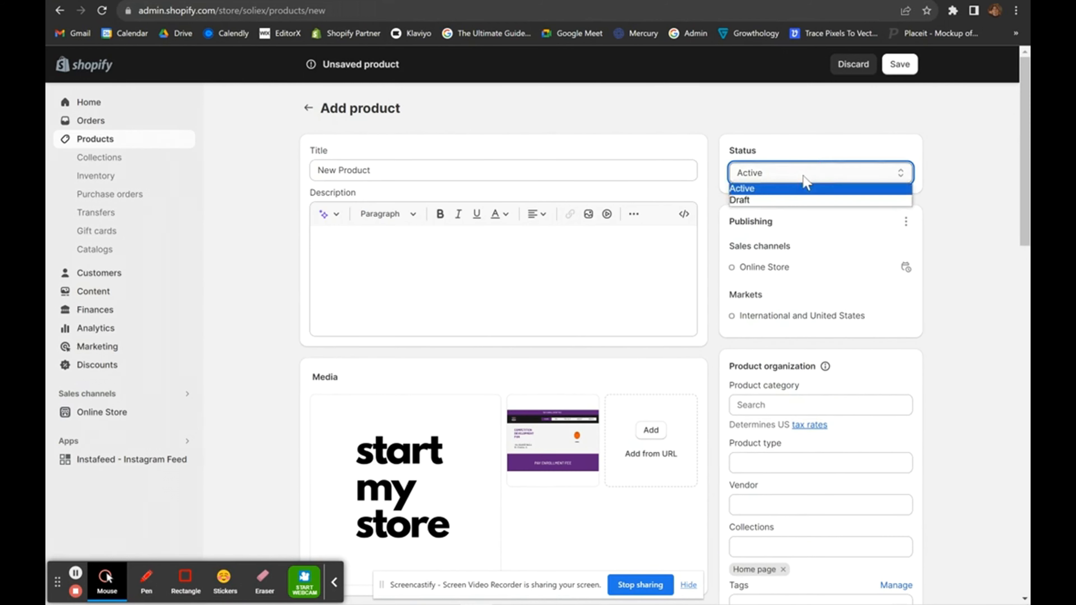
{"action": "left_click", "coordinate": [780, 201]}
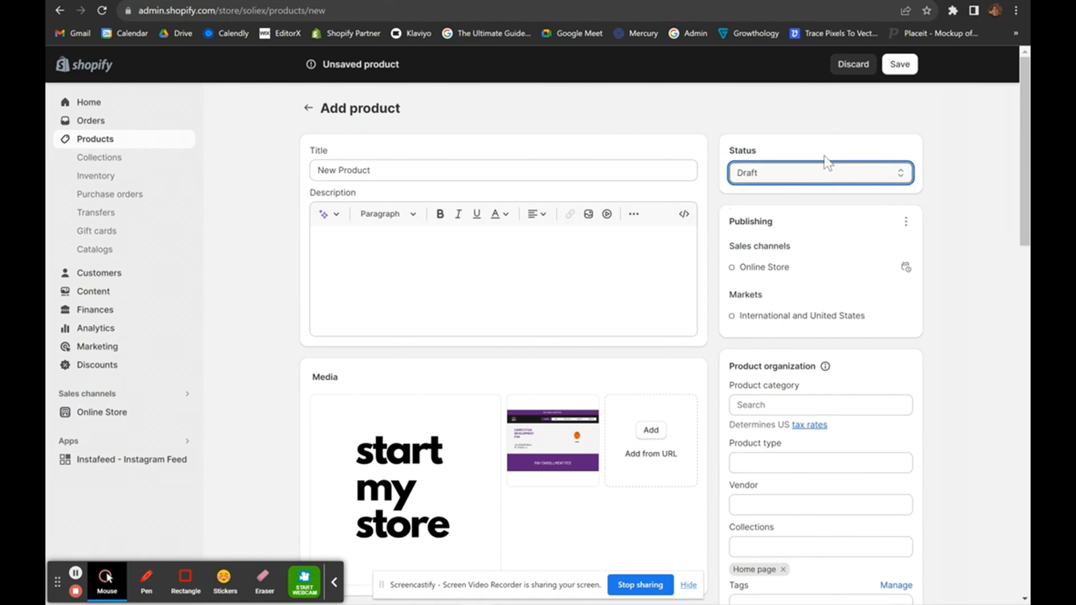
{"action": "left_click", "coordinate": [826, 172]}
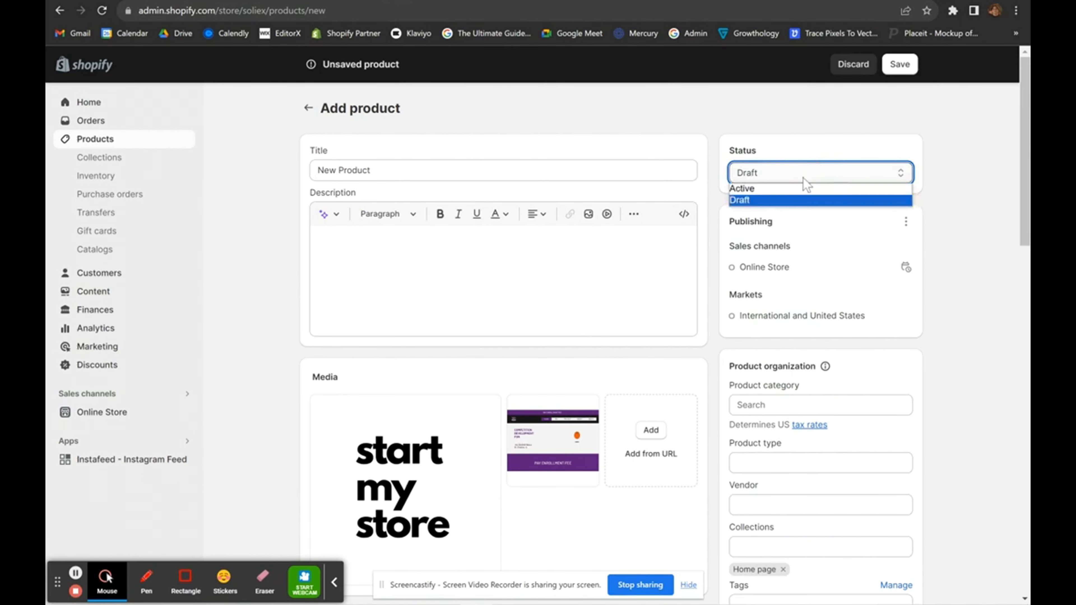
{"action": "left_click", "coordinate": [795, 190]}
{"action": "scroll", "coordinate": [828, 308], "scroll_direction": "down", "scroll_amount": 9}
{"action": "scroll", "coordinate": [829, 309], "scroll_direction": "up", "scroll_amount": 9}
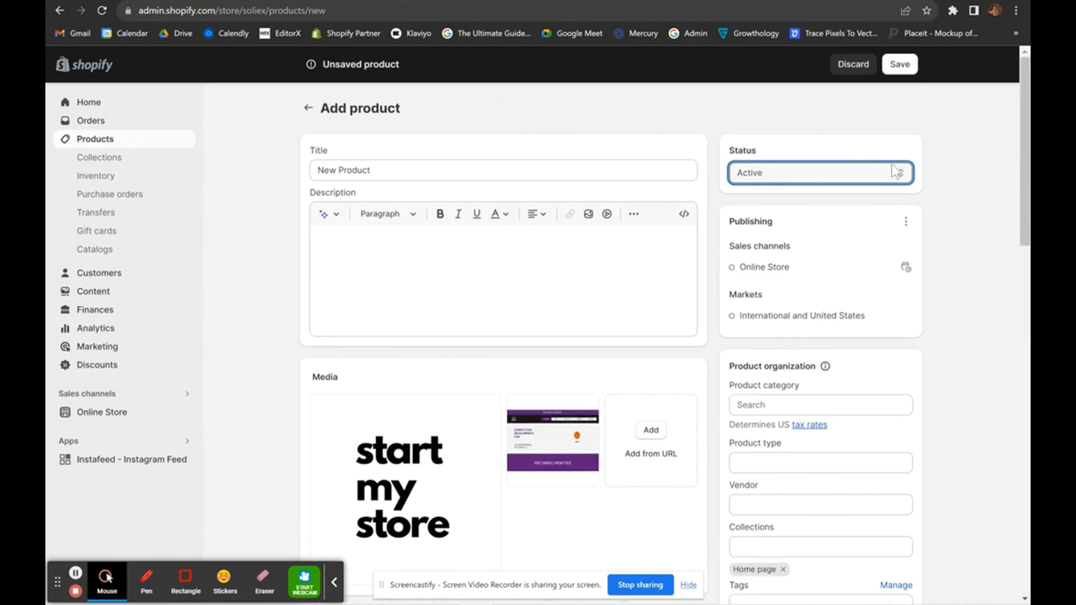
{"action": "left_click", "coordinate": [899, 65]}
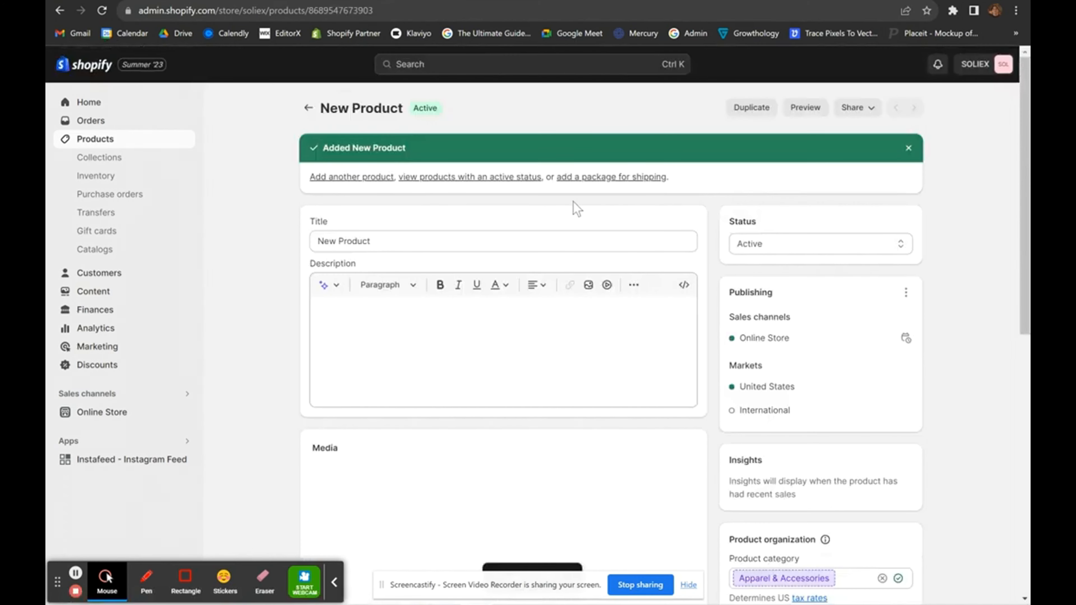
Go back from the product page to the Collections list showing the Home page collection.
{"action": "left_click", "coordinate": [309, 108]}
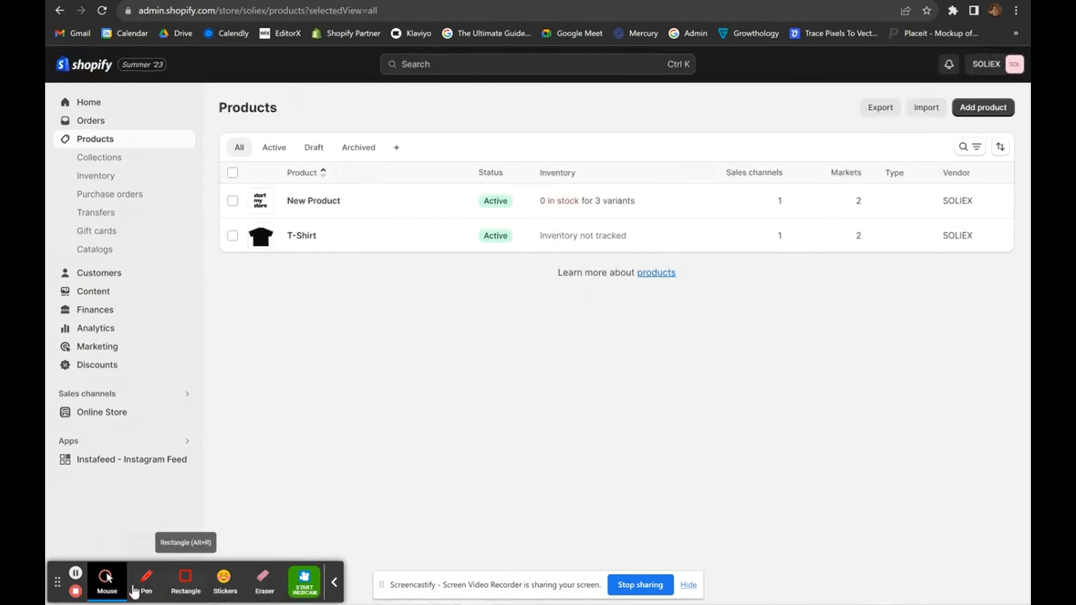
{"action": "left_click", "coordinate": [75, 572]}
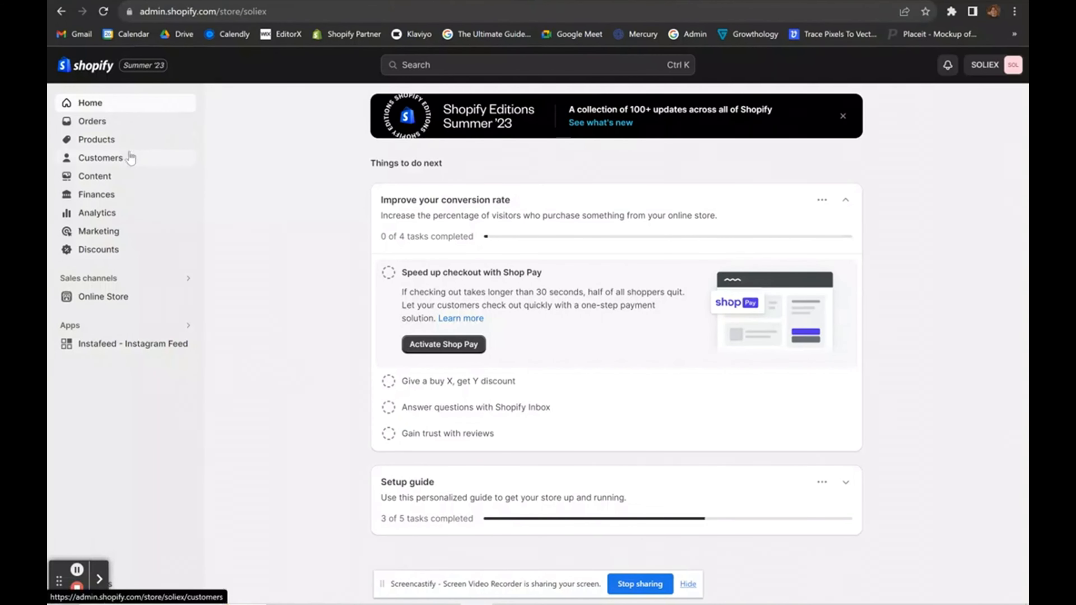
{"action": "left_click", "coordinate": [106, 144]}
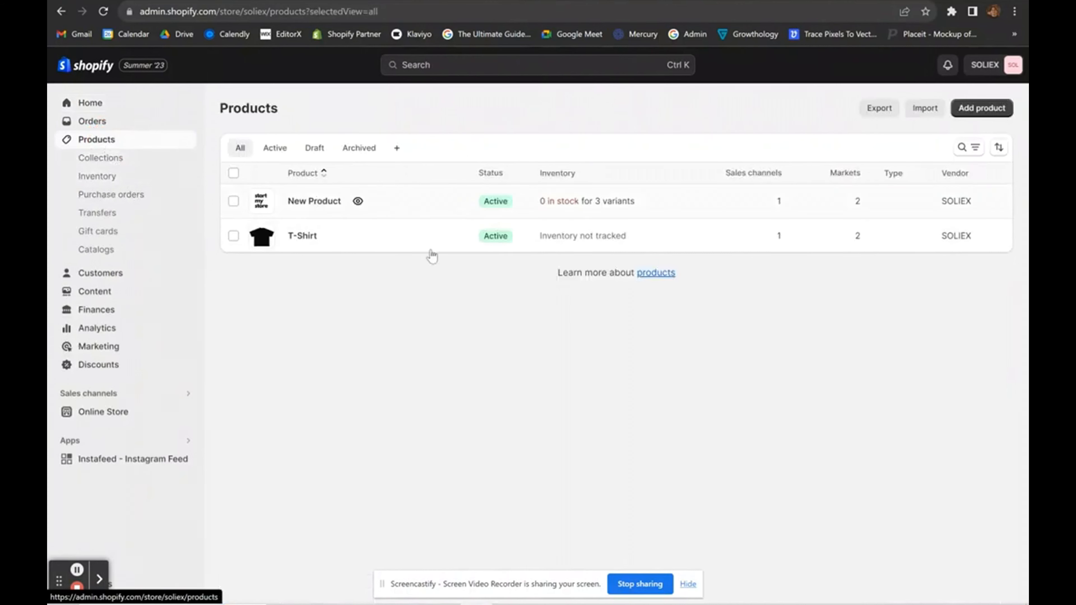
{"action": "left_click", "coordinate": [105, 163]}
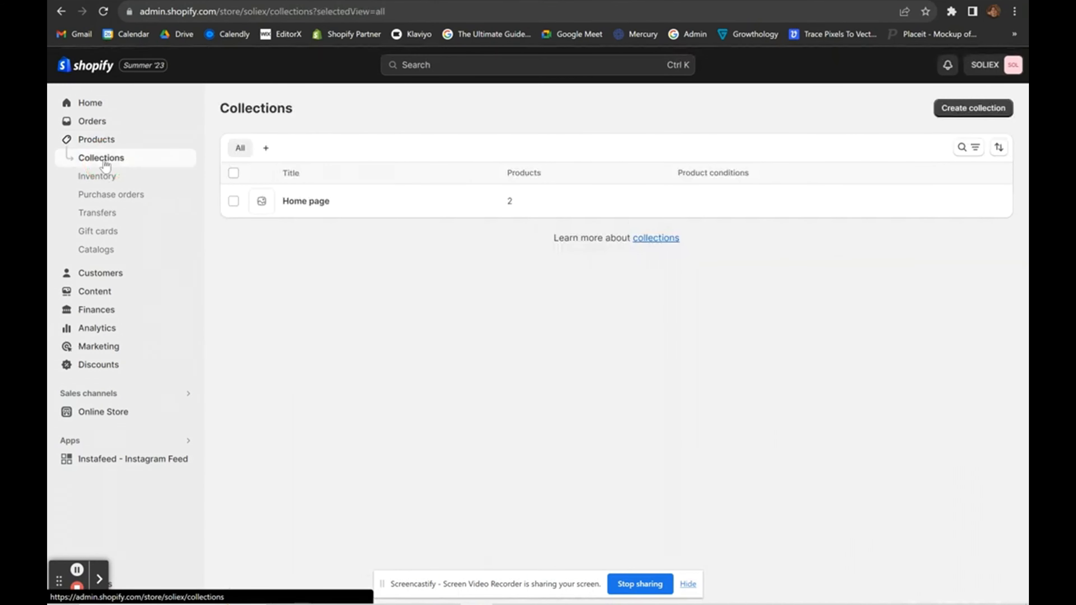
Start a new collection and enter 'T Shirts' as its title.
{"action": "left_click", "coordinate": [965, 106]}
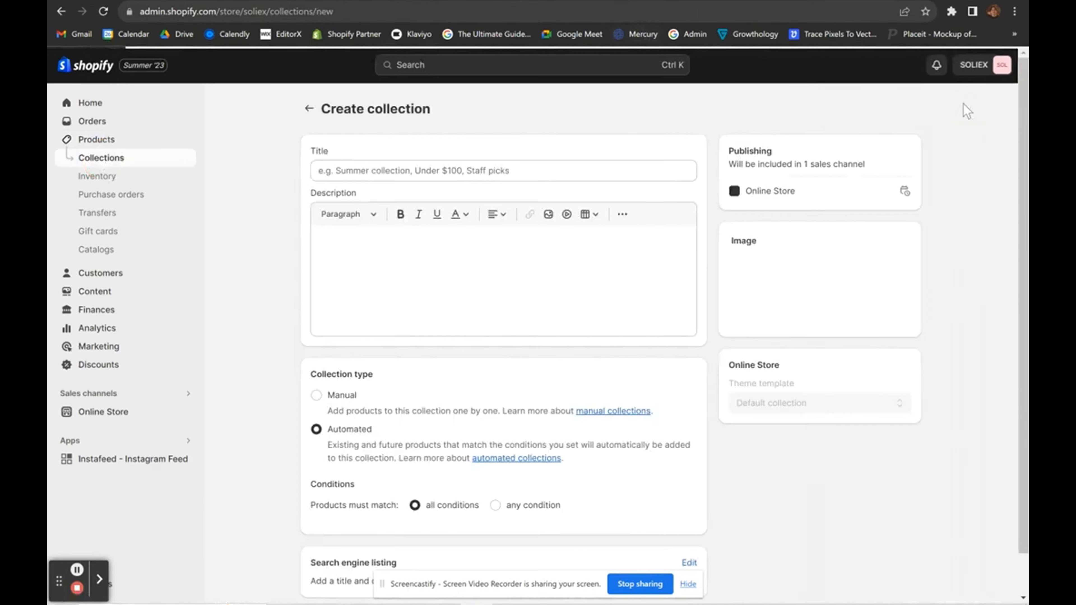
{"action": "left_click", "coordinate": [494, 173]}
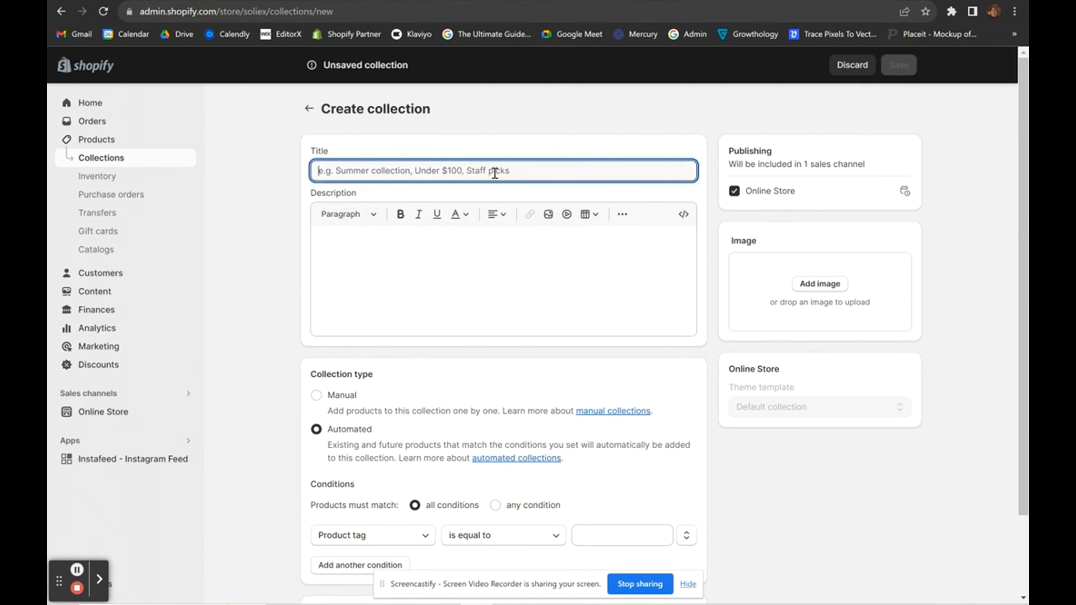
{"action": "type", "text": "T Shirts"}
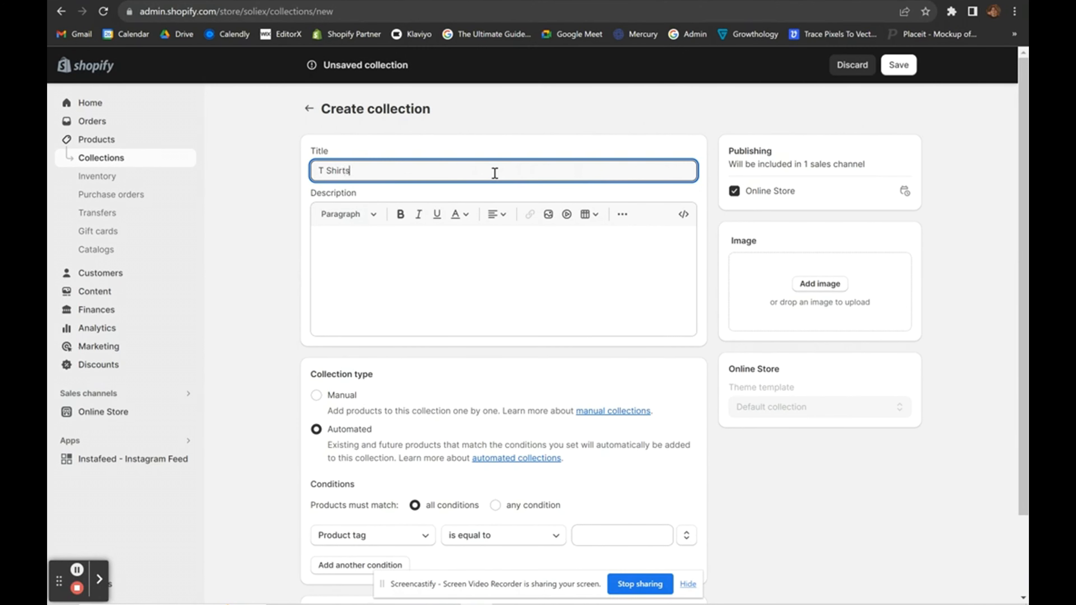
{"action": "left_click", "coordinate": [523, 145]}
{"action": "left_click", "coordinate": [365, 239]}
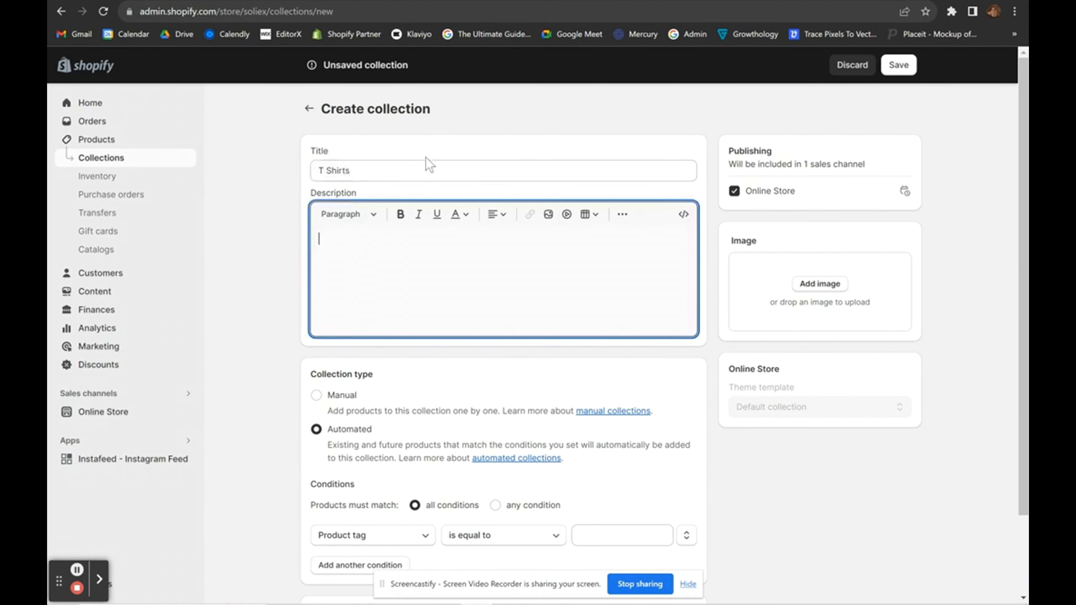
{"action": "left_click", "coordinate": [428, 136]}
{"action": "scroll", "coordinate": [413, 348], "scroll_direction": "down", "scroll_amount": 1}
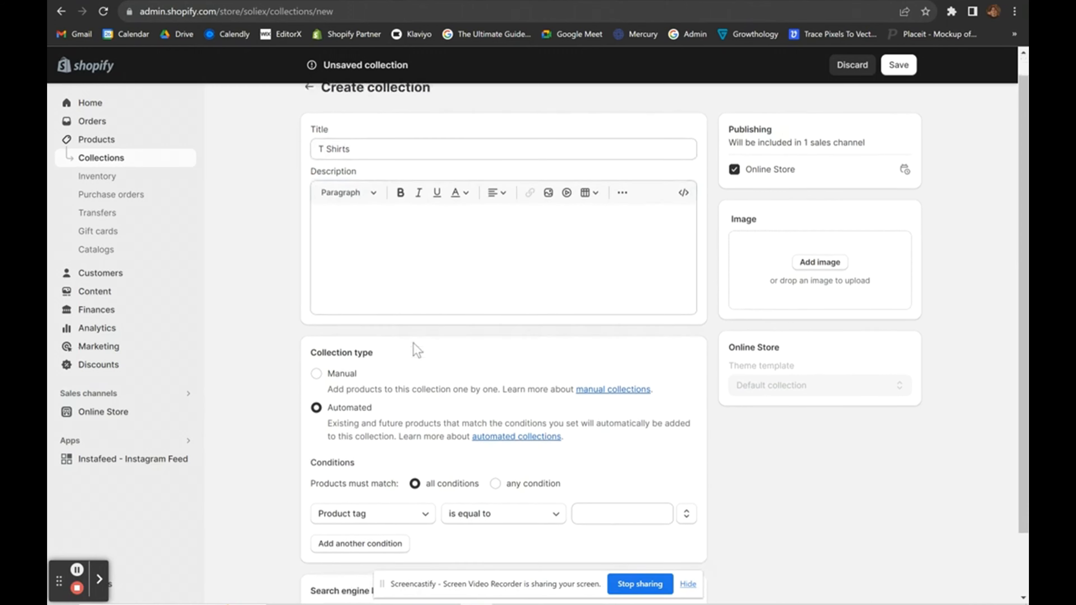
{"action": "scroll", "coordinate": [826, 263], "scroll_direction": "up", "scroll_amount": 1}
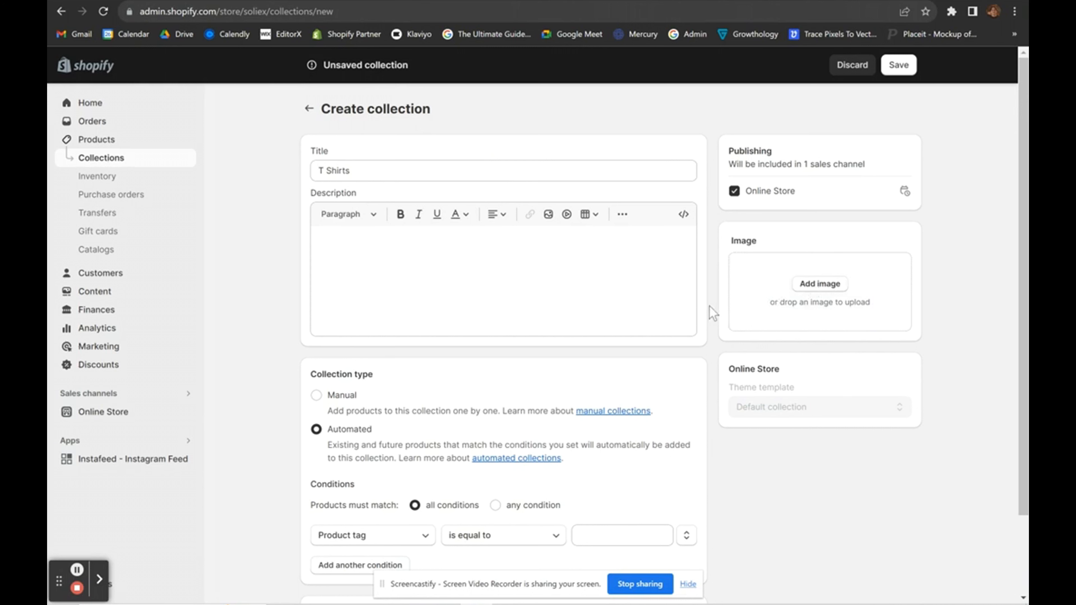
Set the automated condition to Product title with the value 'T Shirt'.
{"action": "scroll", "coordinate": [708, 306], "scroll_direction": "down", "scroll_amount": 2}
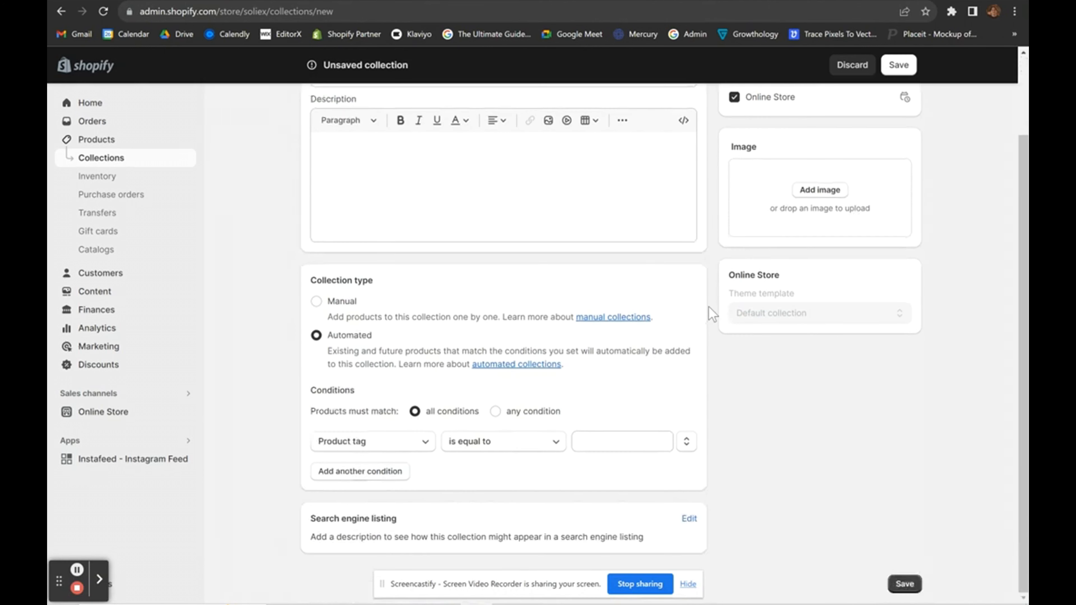
{"action": "left_click", "coordinate": [391, 443]}
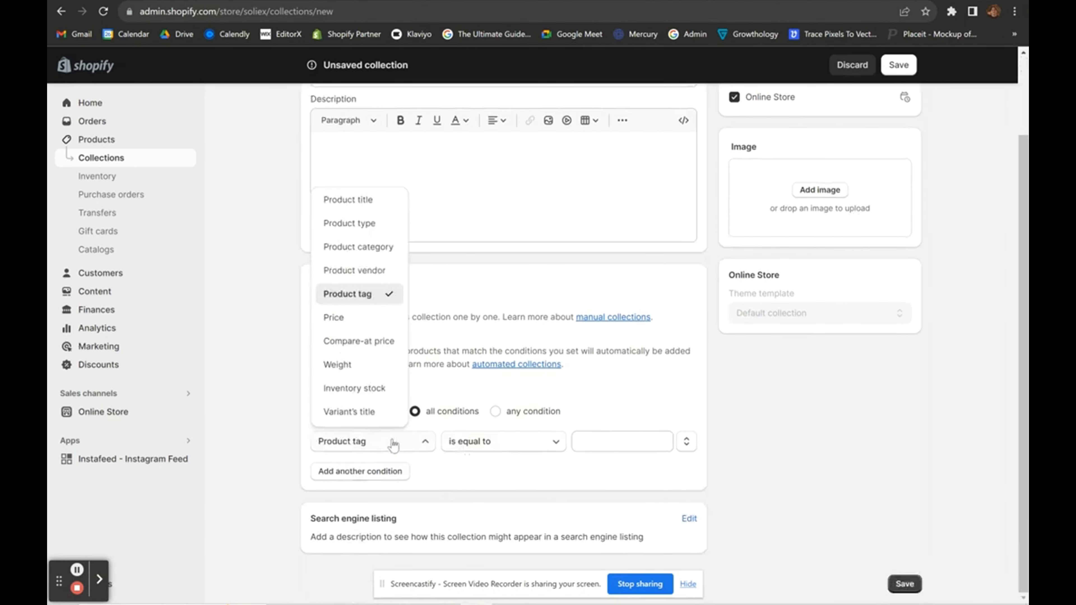
{"action": "left_click", "coordinate": [356, 200]}
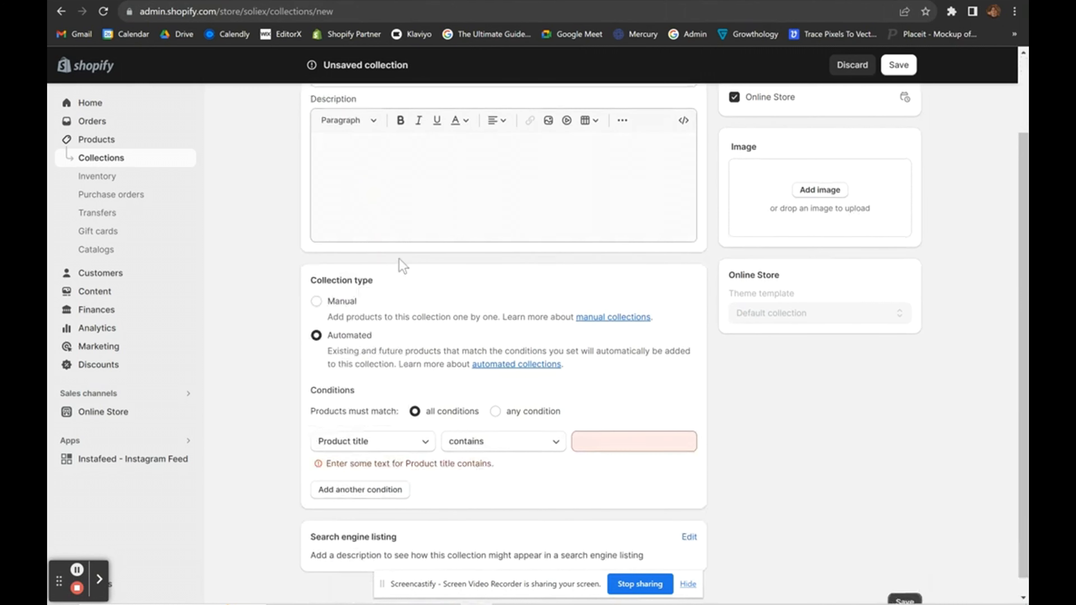
{"action": "left_click", "coordinate": [612, 445]}
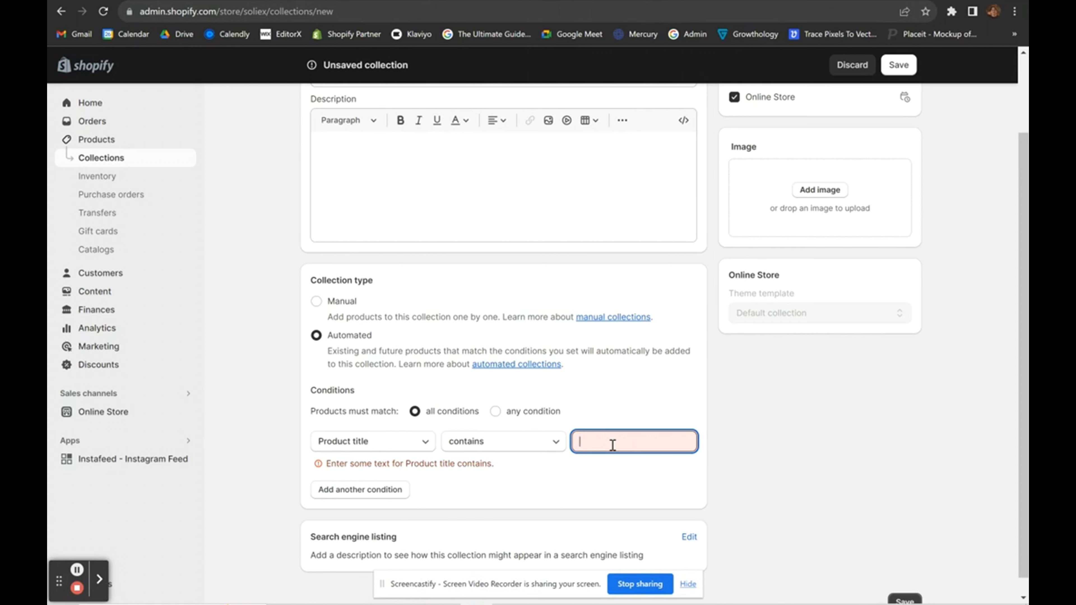
{"action": "type", "text": "T"}
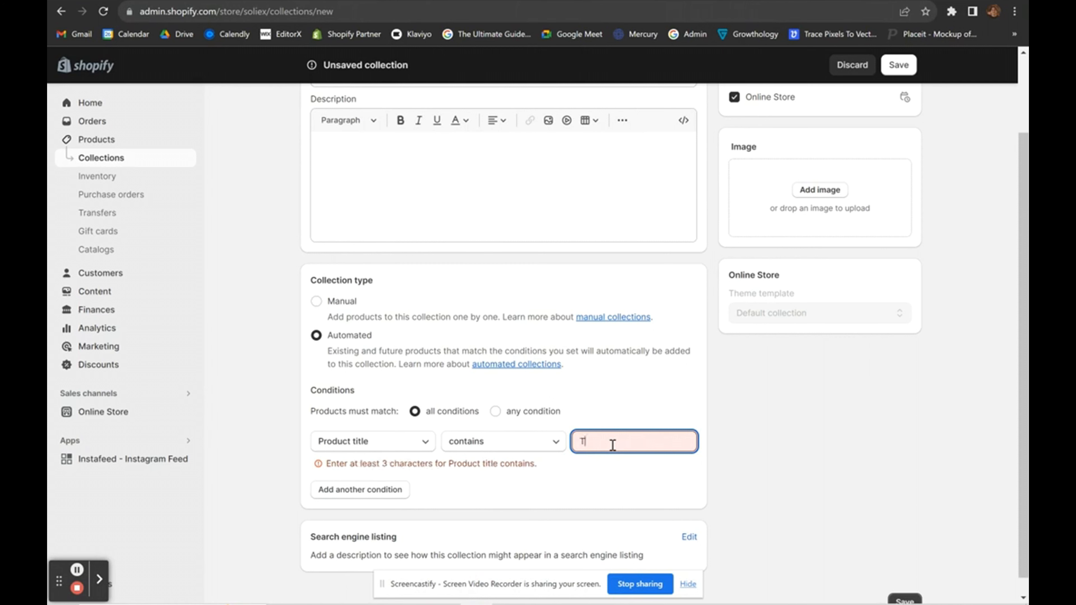
{"action": "type", "text": " Shirts"}
{"action": "key", "text": "BackSpace"}
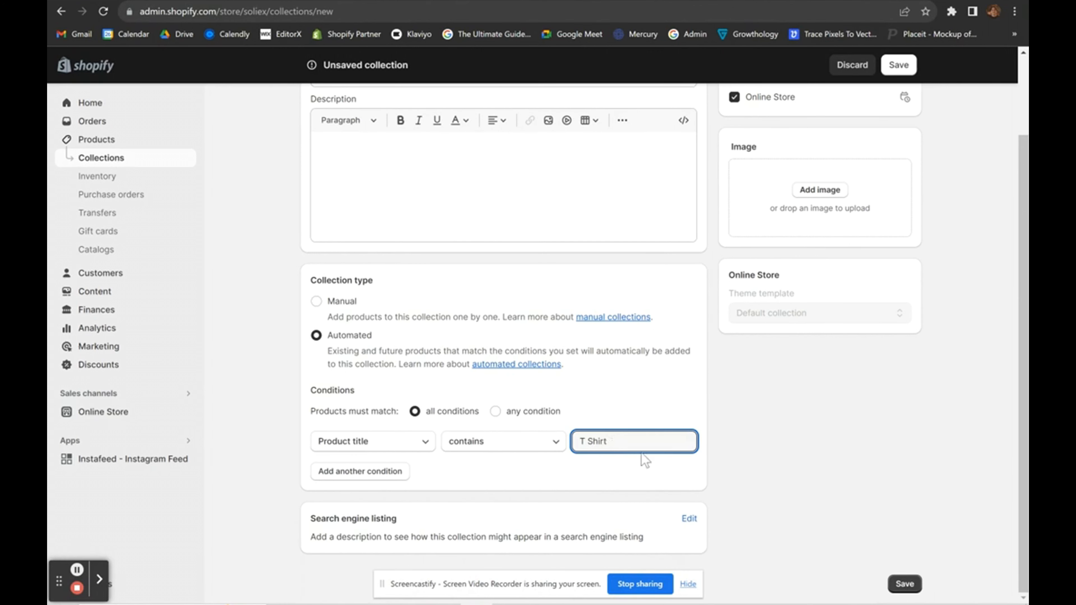
{"action": "left_click", "coordinate": [838, 473]}
Re-edit the condition value, then clear it so it is left blank.
{"action": "scroll", "coordinate": [613, 433], "scroll_direction": "up", "scroll_amount": 1}
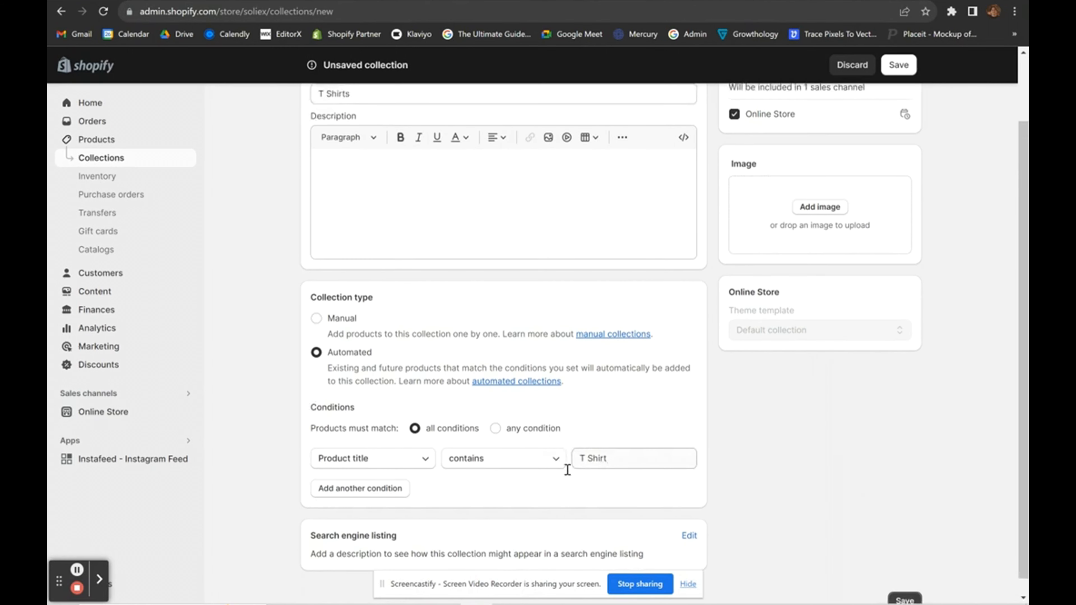
{"action": "left_click", "coordinate": [605, 458]}
{"action": "key", "text": "BackSpace"}
{"action": "type", "text": "t"}
{"action": "left_click", "coordinate": [634, 464]}
{"action": "key", "text": "ctrl+a"}
{"action": "key", "text": "BackSpace"}
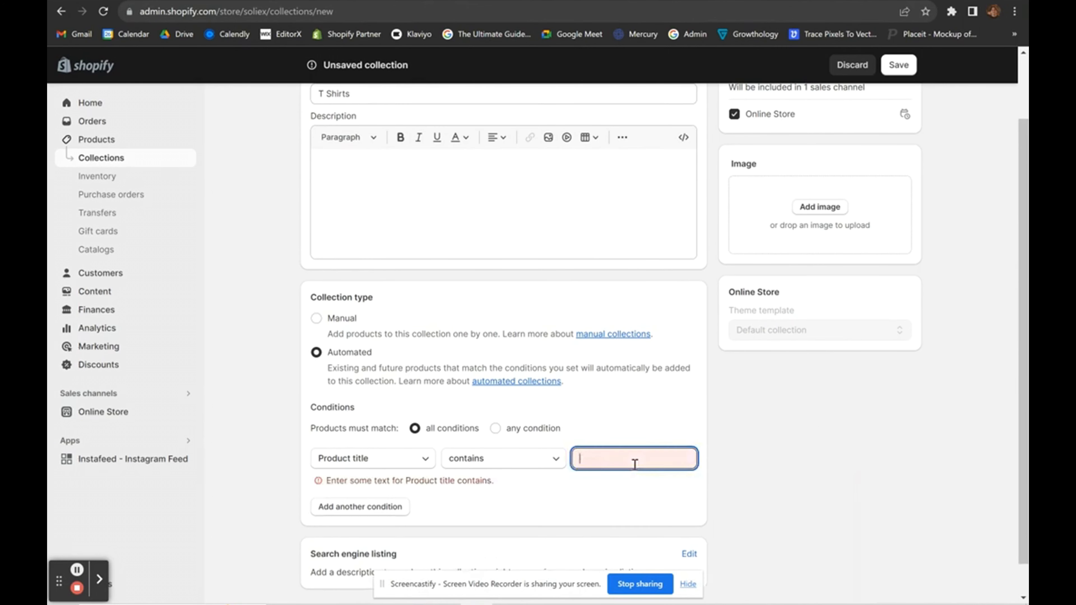
{"action": "left_click", "coordinate": [770, 444]}
Switch the collection type to Manual and save the T Shirts collection.
{"action": "left_click", "coordinate": [336, 326]}
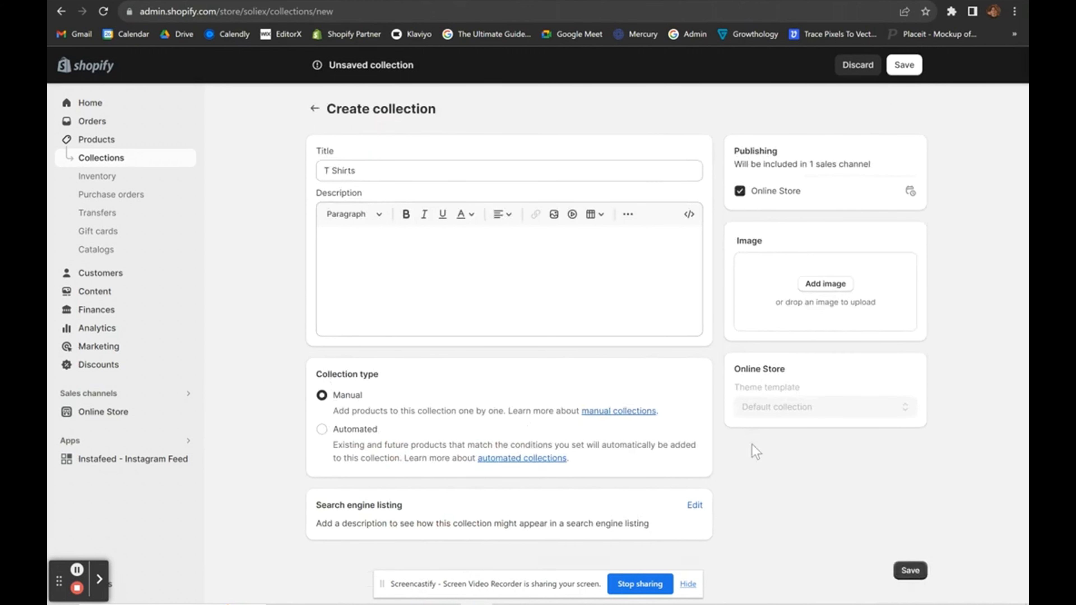
{"action": "left_click", "coordinate": [907, 571]}
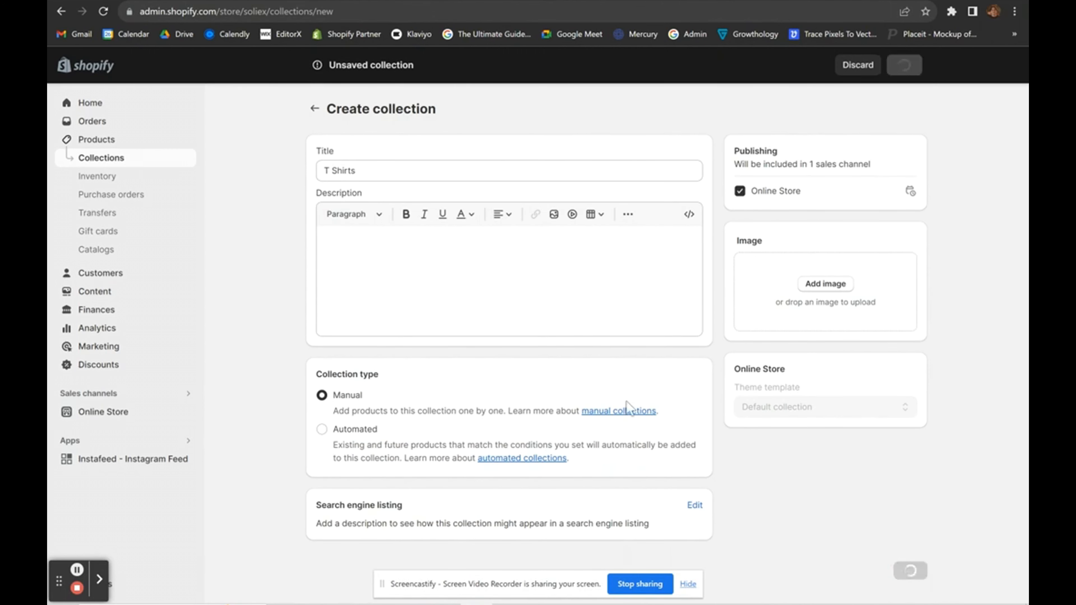
{"action": "scroll", "coordinate": [462, 373], "scroll_direction": "down", "scroll_amount": 2}
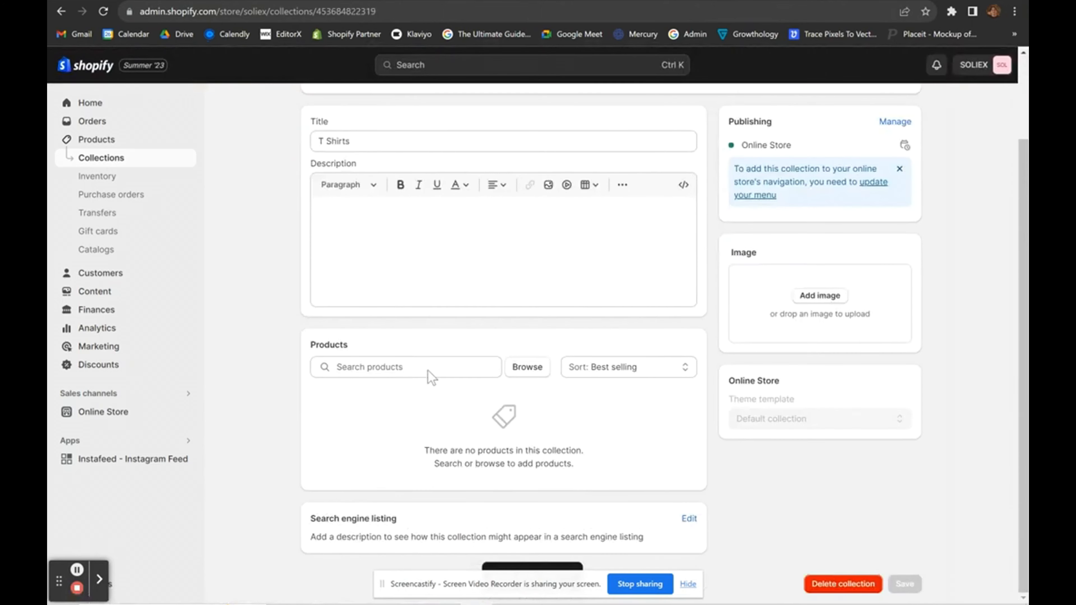
Close the product picker without adding products and return to the Collections list.
{"action": "left_click", "coordinate": [426, 367]}
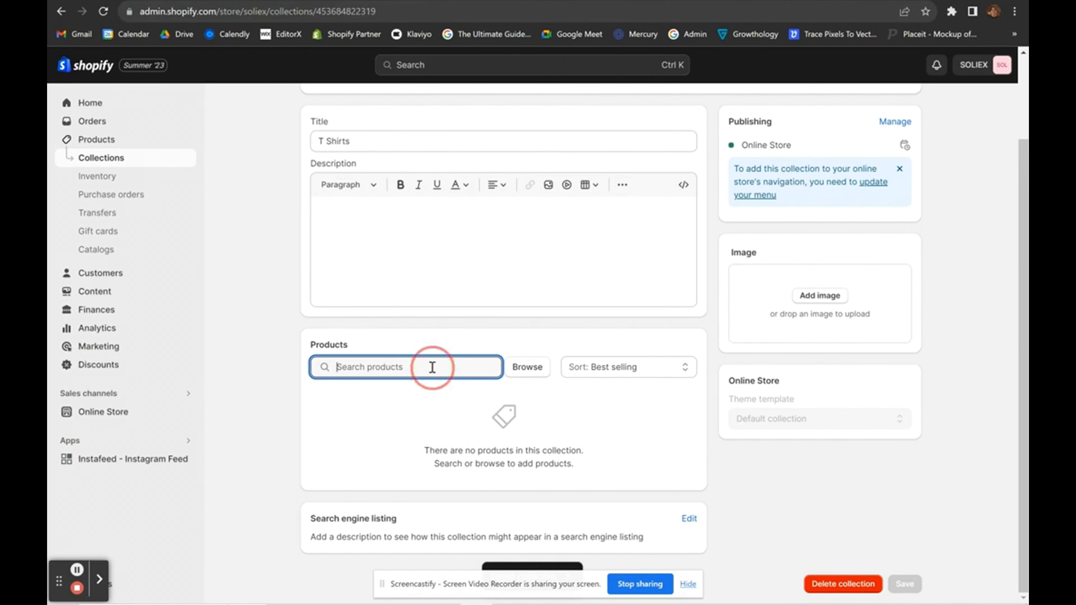
{"action": "type", "text": "t"}
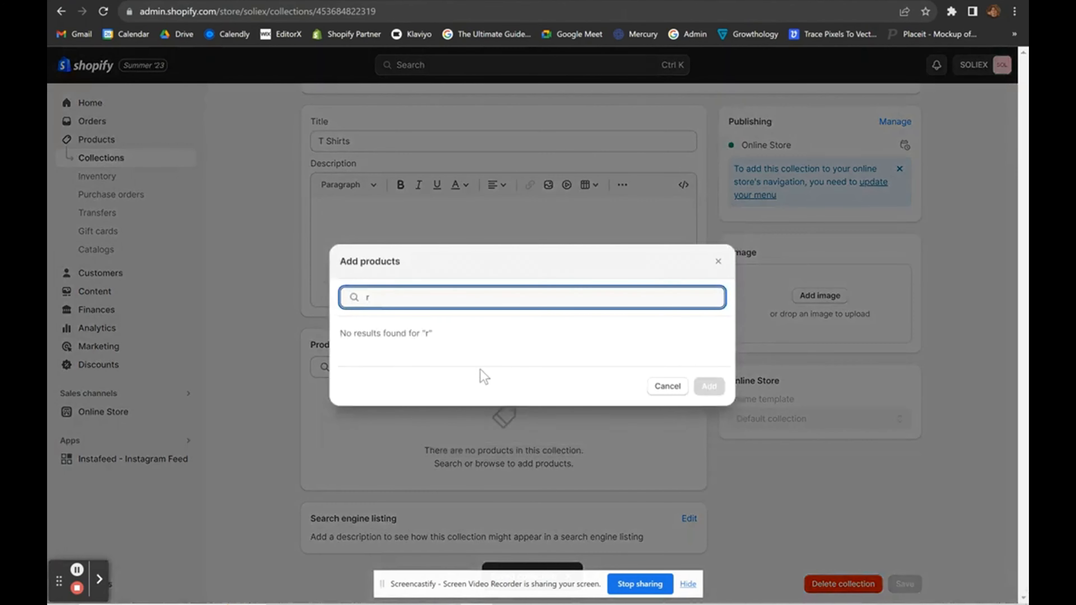
{"action": "key", "text": "BackSpace"}
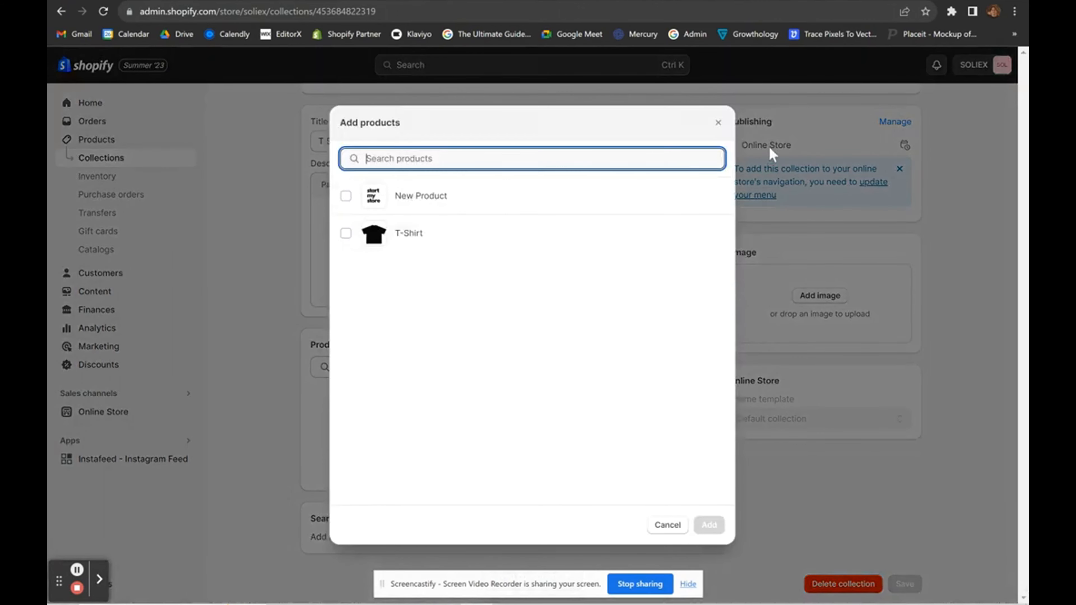
{"action": "left_click", "coordinate": [718, 123]}
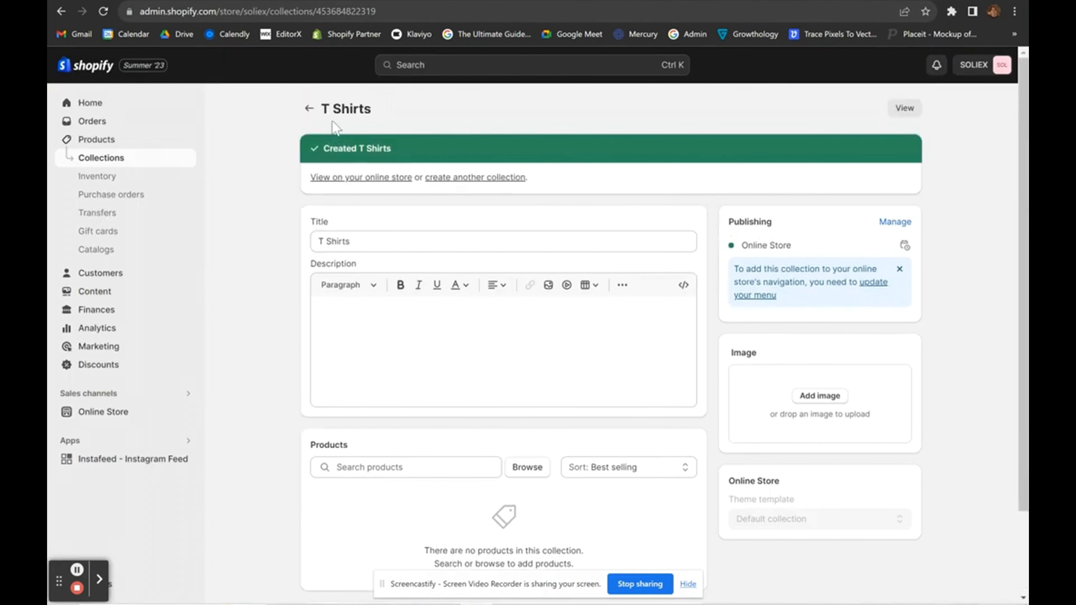
{"action": "left_click", "coordinate": [309, 110]}
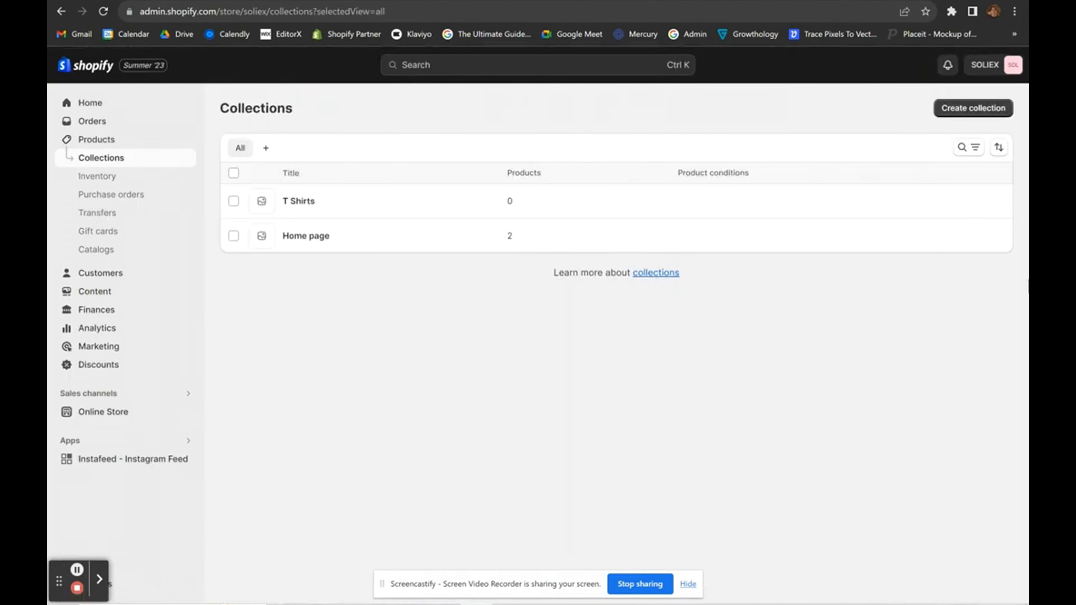
Start creating another collection twice, abandoning it each time to return to Collections.
{"action": "left_click", "coordinate": [963, 115]}
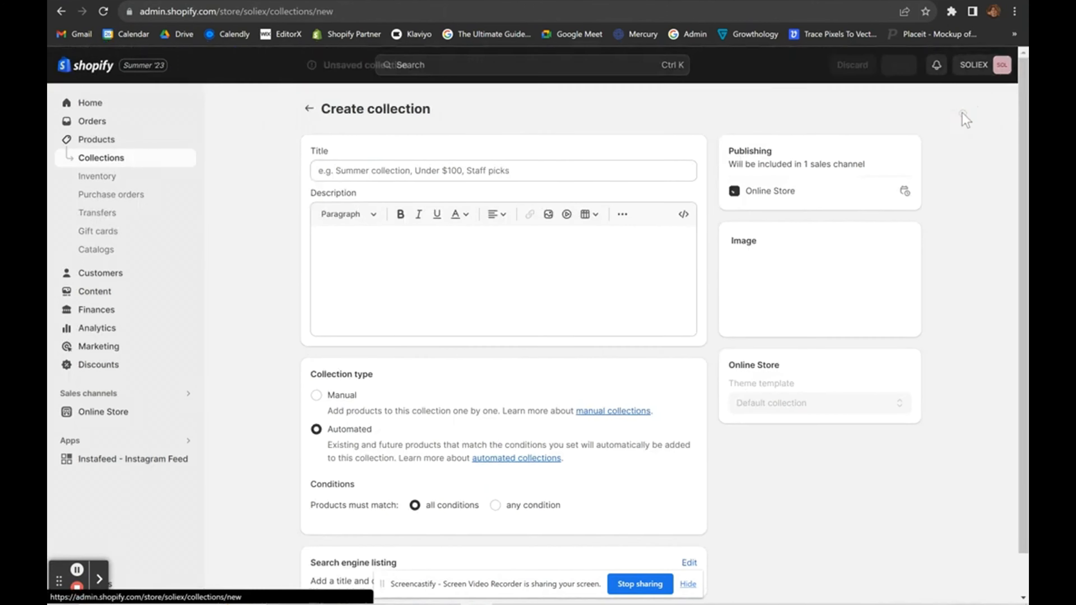
{"action": "left_click", "coordinate": [310, 109]}
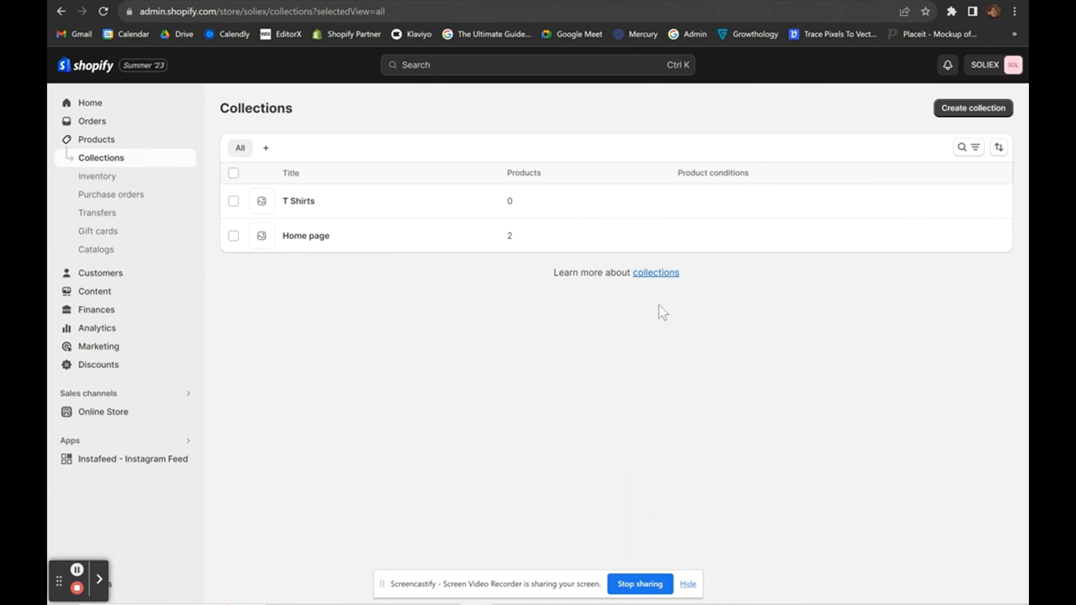
{"action": "left_click", "coordinate": [962, 111]}
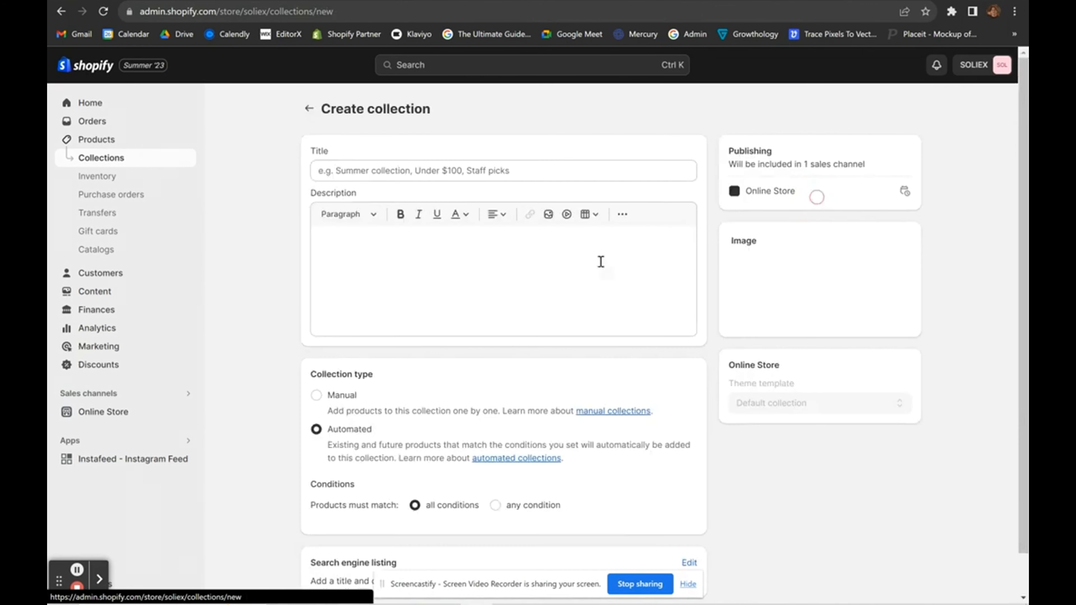
{"action": "left_click", "coordinate": [308, 109]}
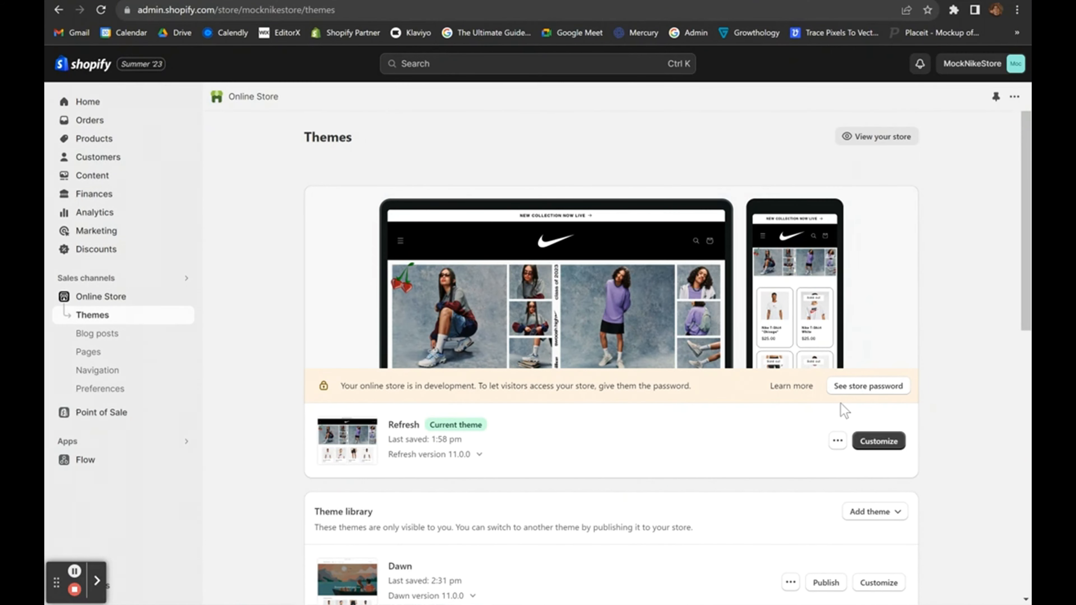
Navigate from the admin search through app settings to the Shopify App Store.
{"action": "left_click", "coordinate": [475, 63]}
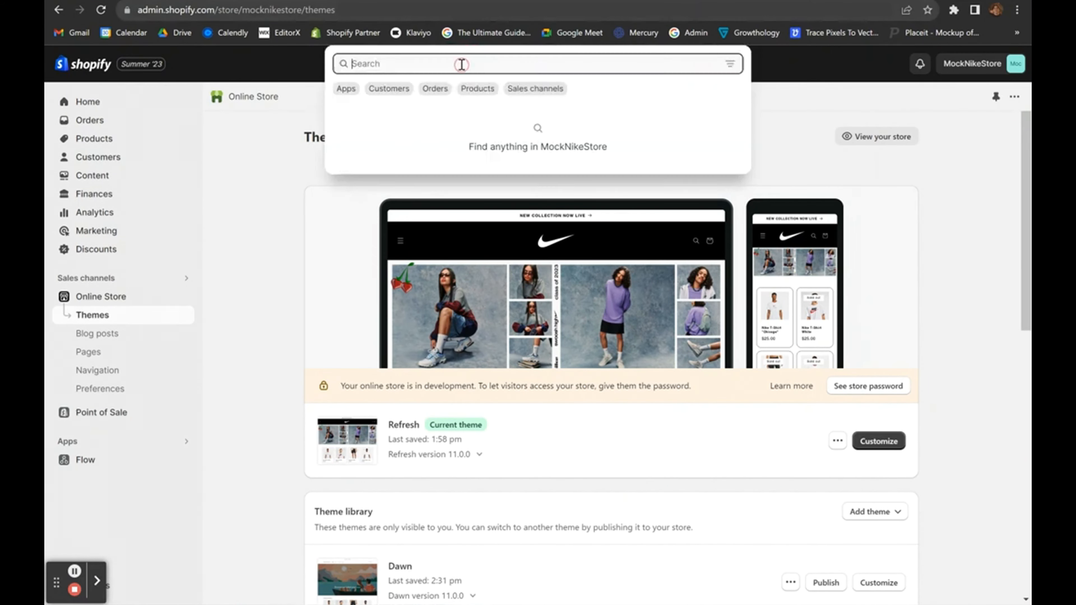
{"action": "left_click", "coordinate": [346, 89]}
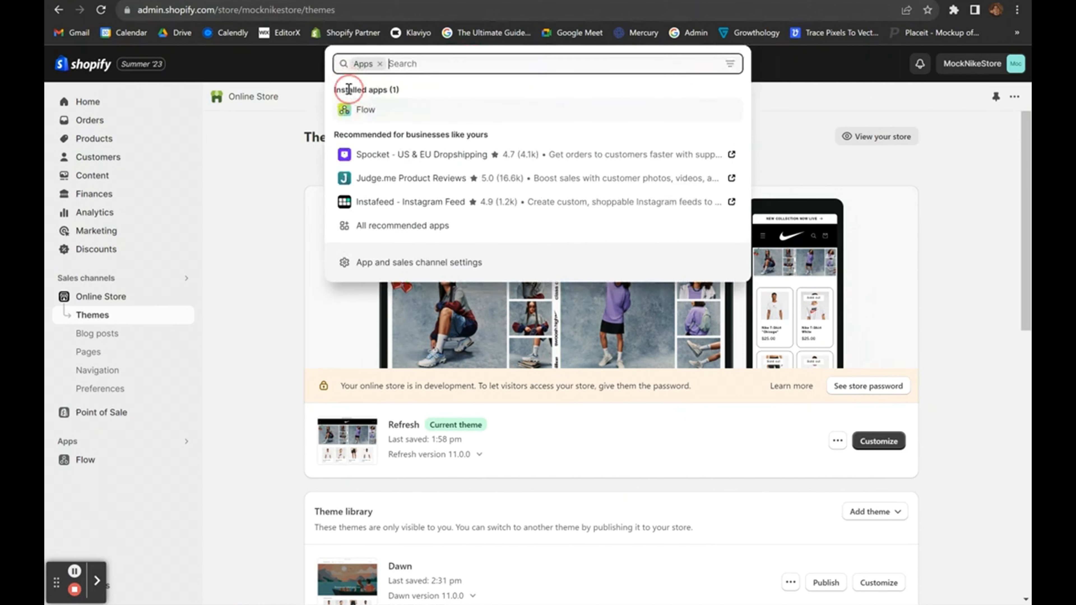
{"action": "left_click", "coordinate": [392, 265]}
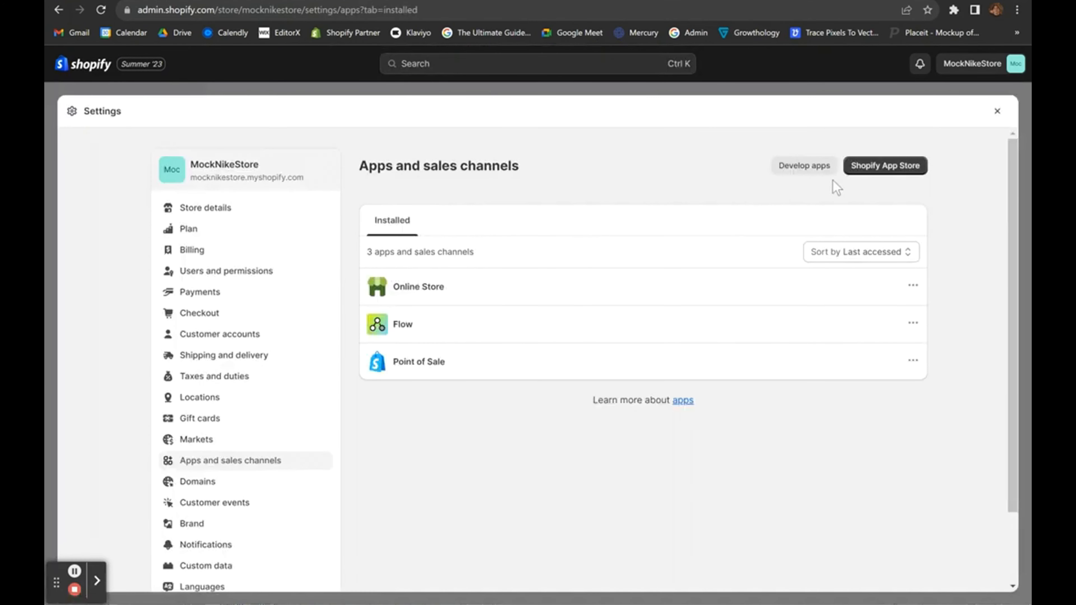
{"action": "left_click", "coordinate": [863, 174]}
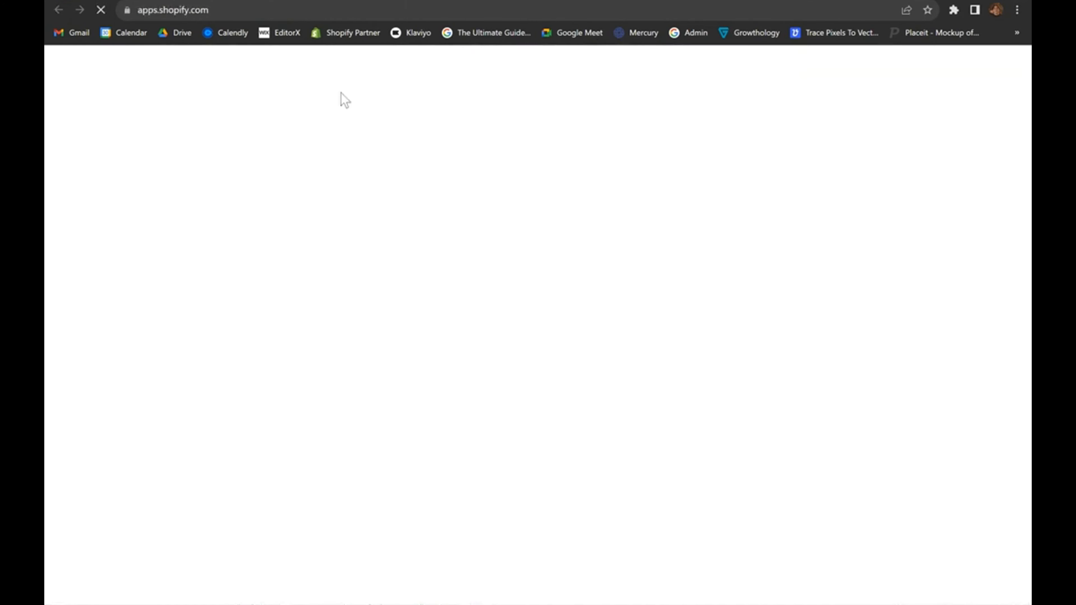
Search the App Store for 'facebook and instagram' and scroll the results.
{"action": "left_click", "coordinate": [393, 59]}
{"action": "type", "text": "face"}
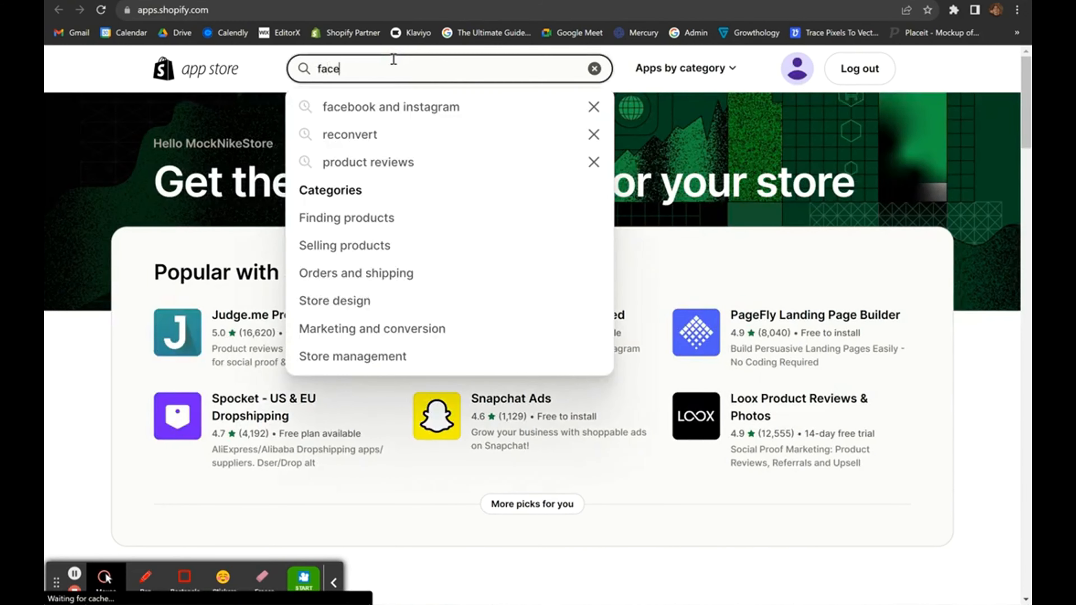
{"action": "type", "text": "book adn i"}
{"action": "key", "text": "BackSpace"}
{"action": "key", "text": "BackSpace"}
{"action": "key", "text": "BackSpace"}
{"action": "key", "text": "BackSpace"}
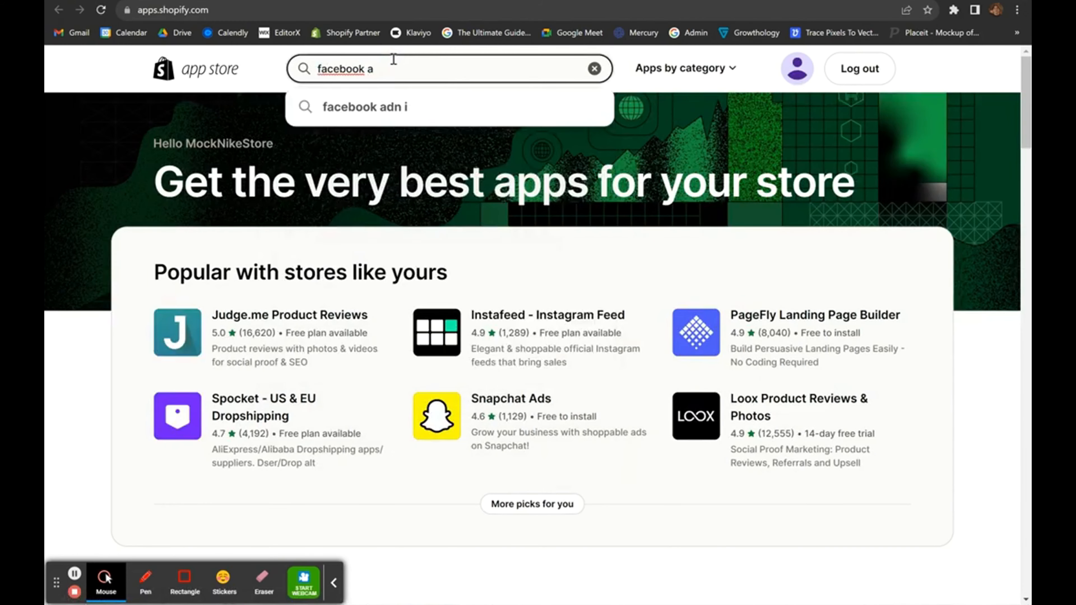
{"action": "type", "text": "nd"}
{"action": "key", "text": "Down"}
{"action": "key", "text": "Return"}
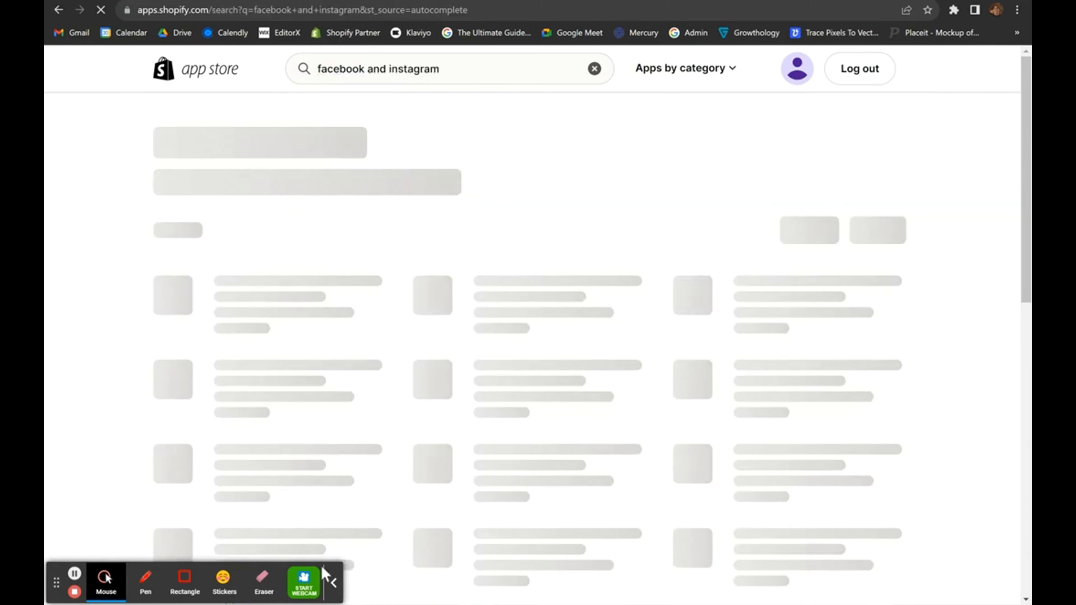
{"action": "left_click", "coordinate": [334, 583]}
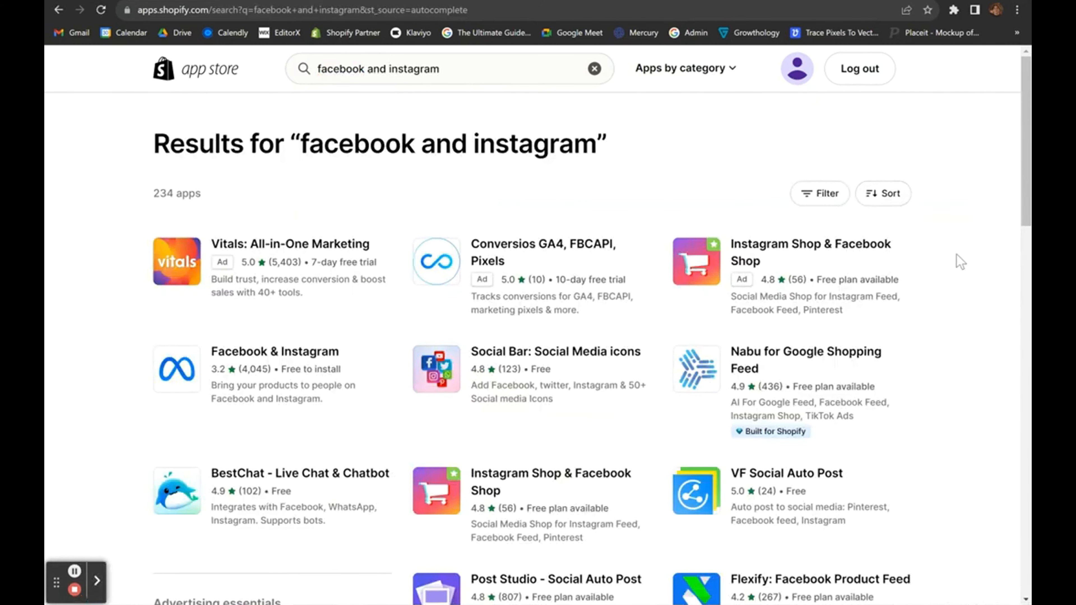
{"action": "scroll", "coordinate": [956, 254], "scroll_direction": "down", "scroll_amount": 2}
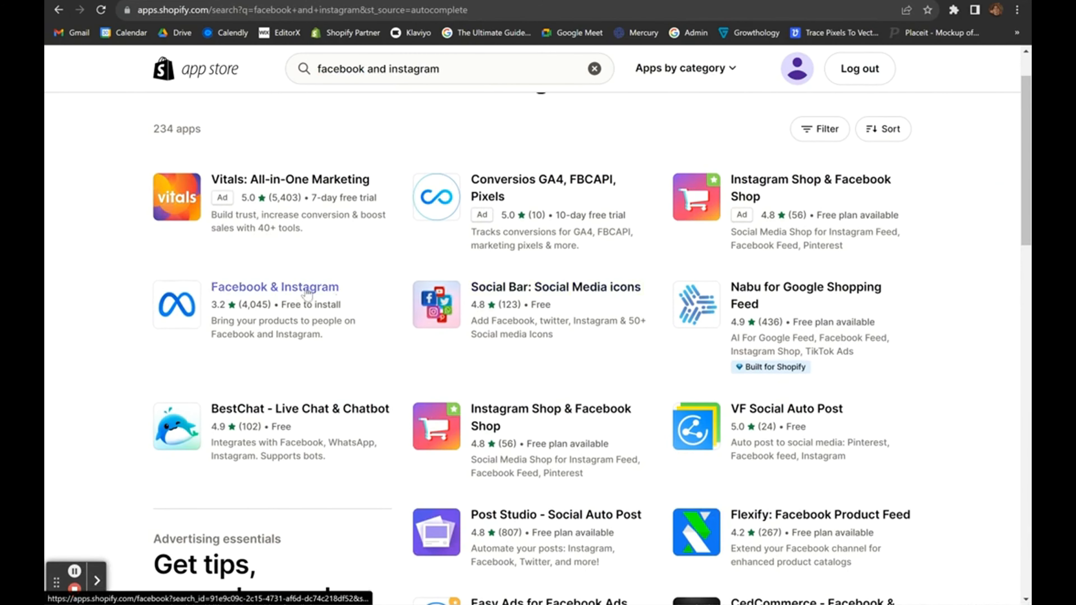
Open the Facebook & Instagram listing, add the app, and confirm it as a sales channel.
{"action": "left_click", "coordinate": [305, 287]}
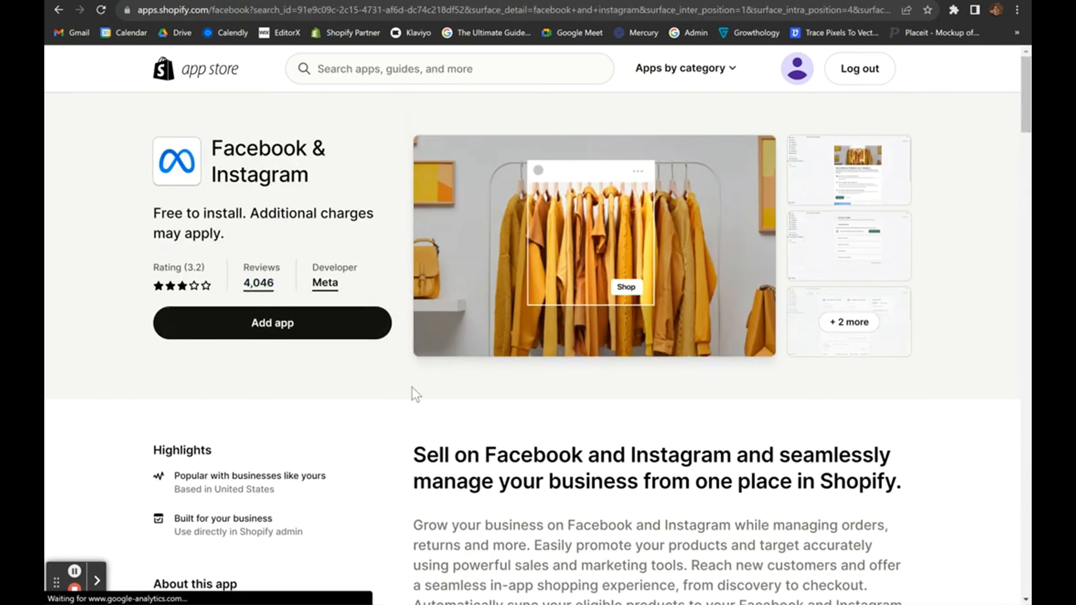
{"action": "scroll", "coordinate": [457, 439], "scroll_direction": "down", "scroll_amount": 10}
{"action": "scroll", "coordinate": [458, 439], "scroll_direction": "up", "scroll_amount": 10}
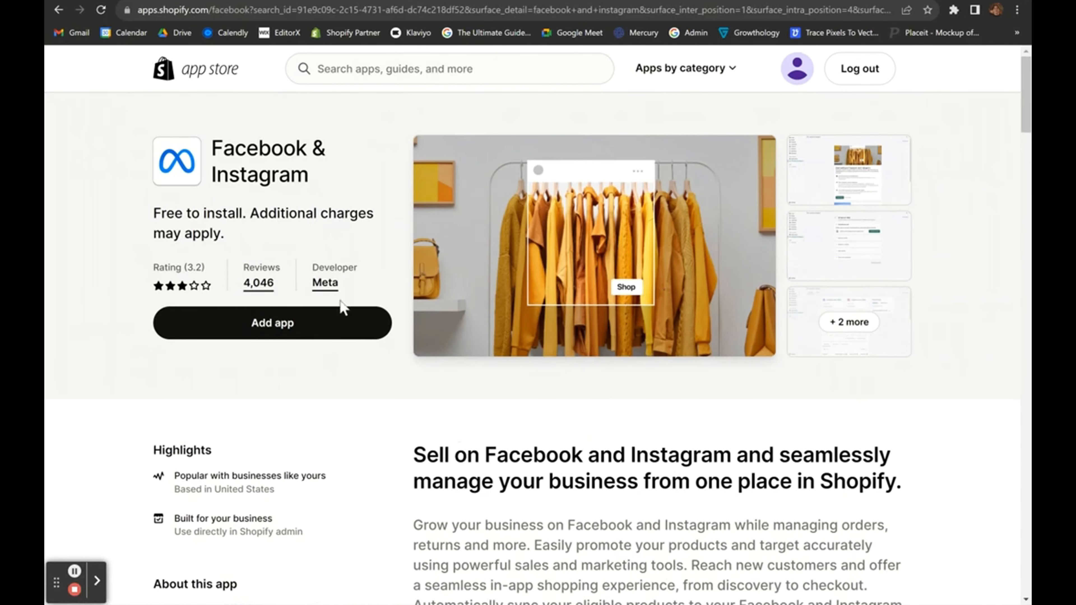
{"action": "left_click", "coordinate": [296, 324]}
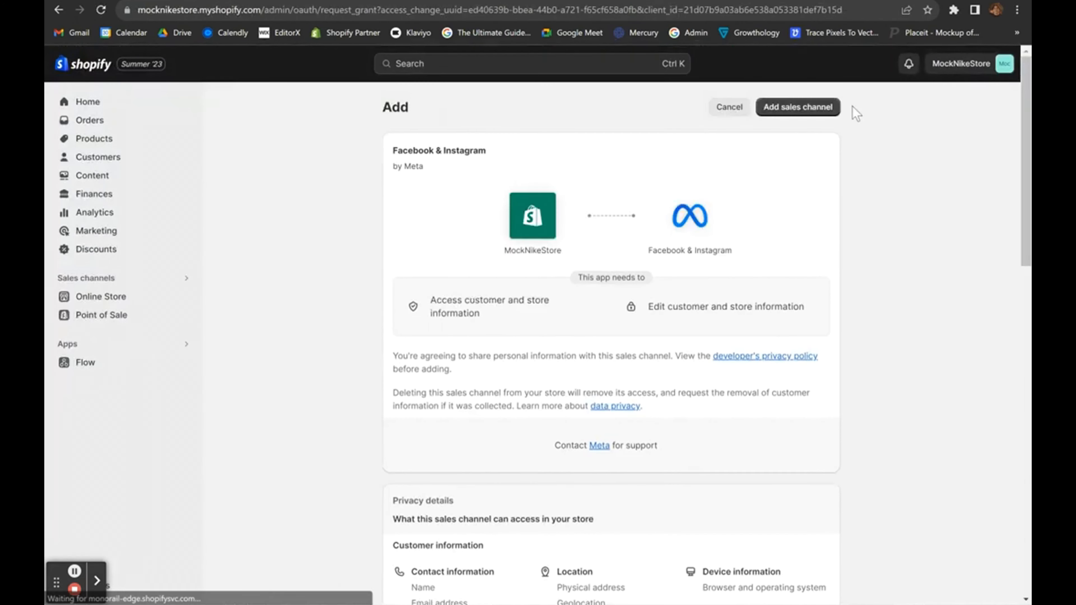
{"action": "left_click", "coordinate": [821, 109]}
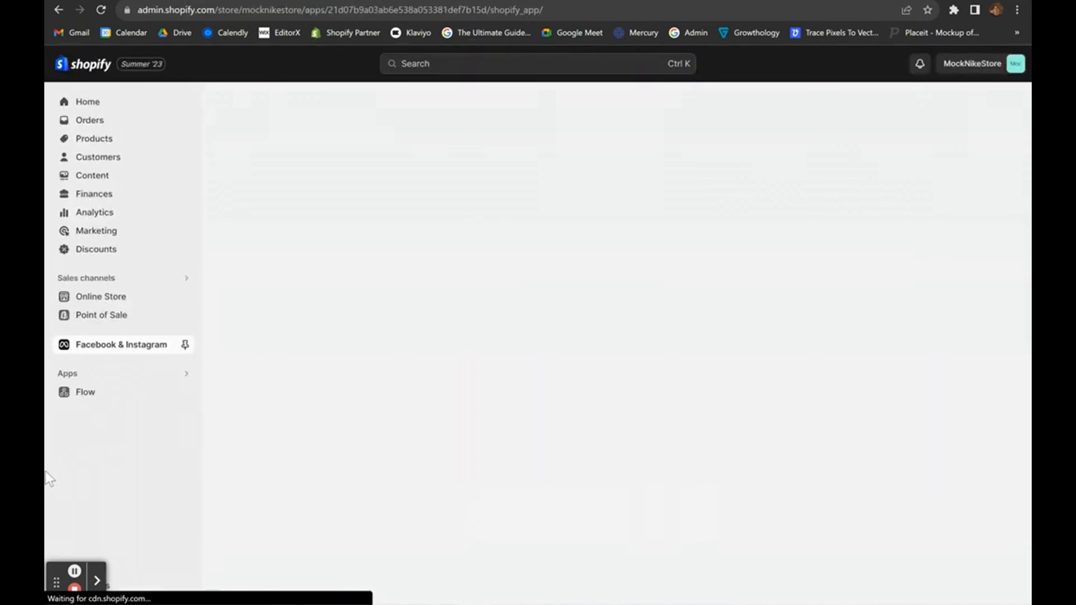
Start the Facebook & Instagram shop setup and browse its setup sections.
{"action": "scroll", "coordinate": [357, 478], "scroll_direction": "down", "scroll_amount": 4}
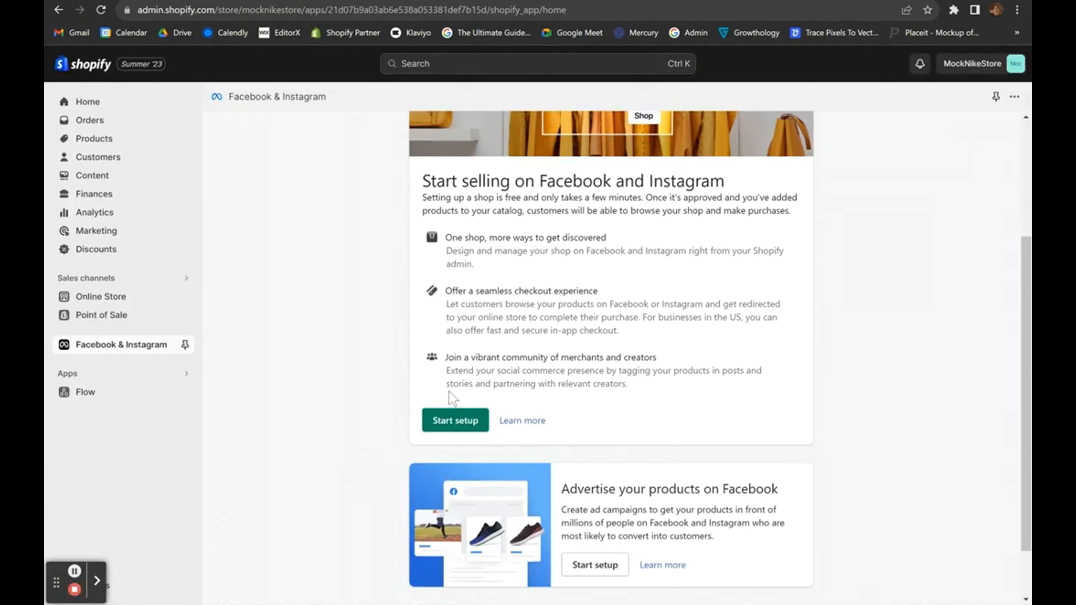
{"action": "left_click", "coordinate": [455, 421]}
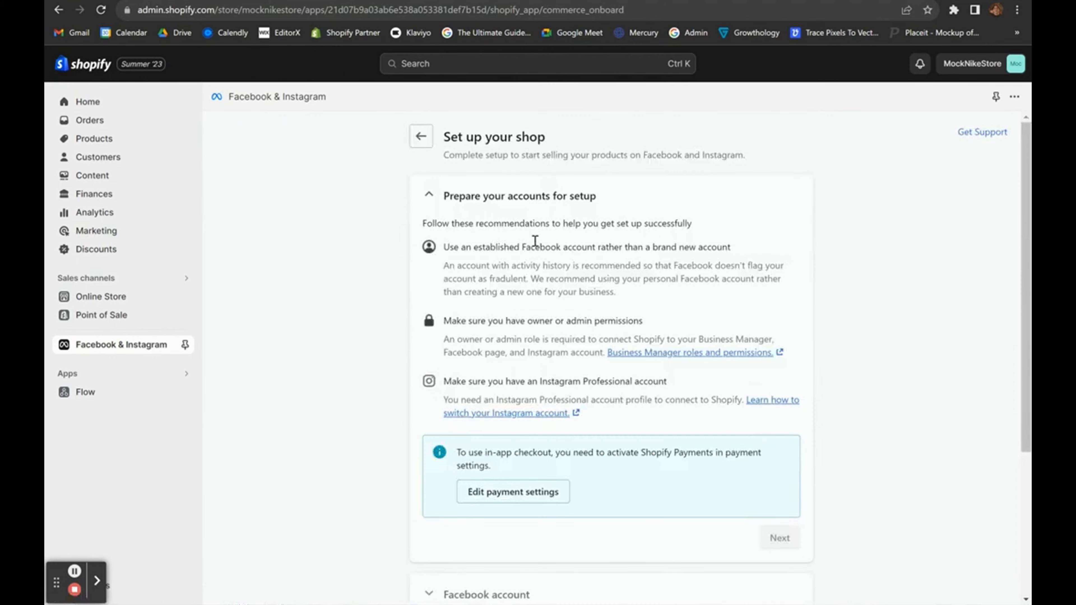
{"action": "scroll", "coordinate": [545, 334], "scroll_direction": "down", "scroll_amount": 5}
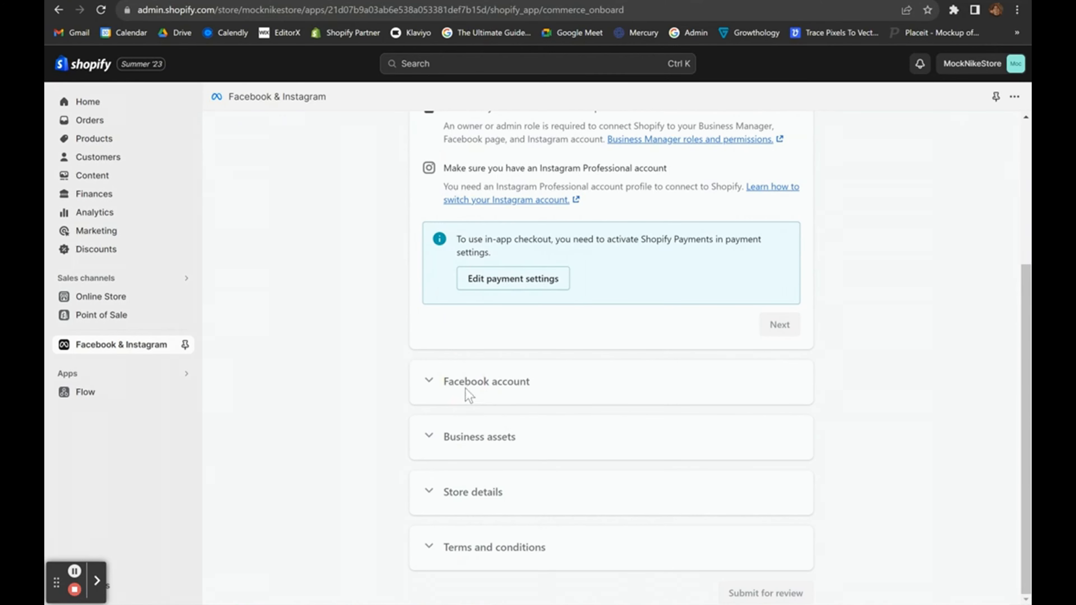
{"action": "scroll", "coordinate": [565, 253], "scroll_direction": "up", "scroll_amount": 5}
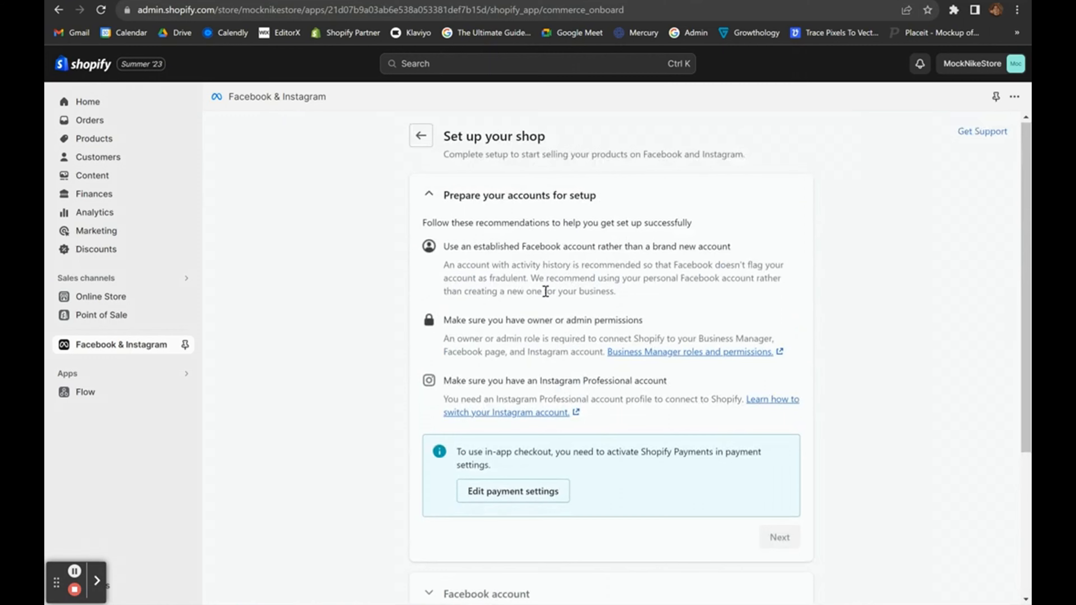
{"action": "scroll", "coordinate": [545, 291], "scroll_direction": "down", "scroll_amount": 5}
{"action": "left_click_drag", "start_coordinate": [421, 380], "coordinate": [528, 384]}
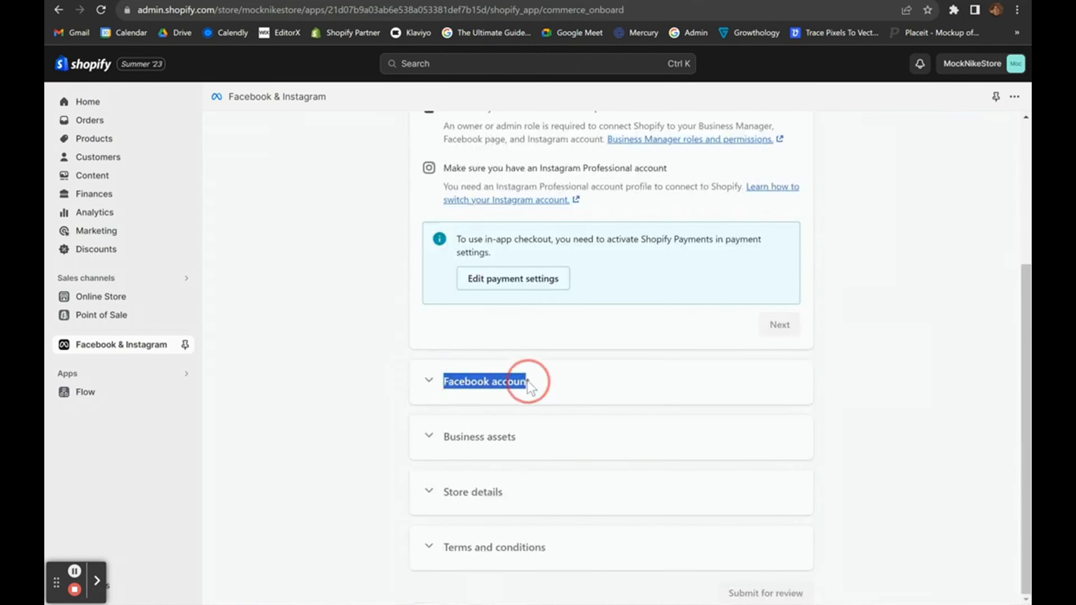
{"action": "left_click", "coordinate": [553, 440]}
{"action": "left_click_drag", "start_coordinate": [445, 440], "coordinate": [497, 439]}
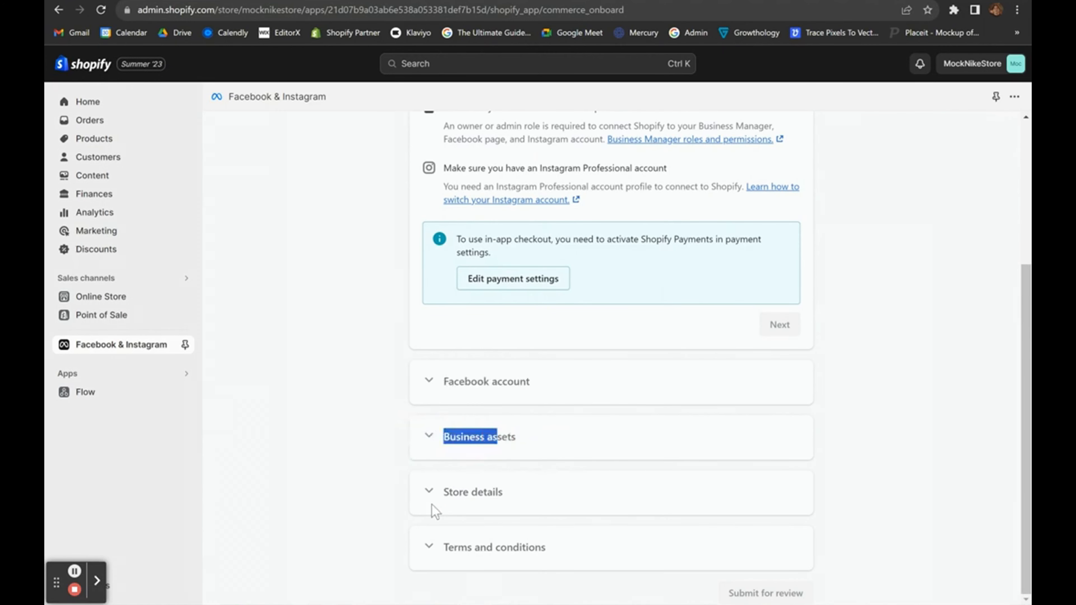
{"action": "left_click", "coordinate": [508, 494]}
{"action": "scroll", "coordinate": [699, 524], "scroll_direction": "up", "scroll_amount": 5}
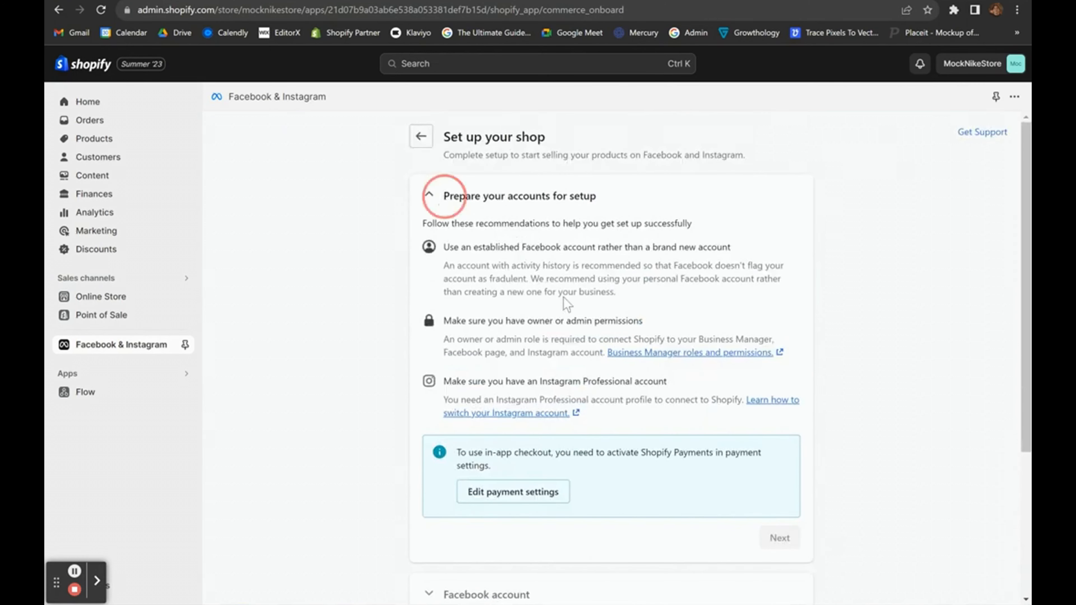
Try expanding the Store details step, then go to the Online Store themes page.
{"action": "scroll", "coordinate": [677, 416], "scroll_direction": "down", "scroll_amount": 5}
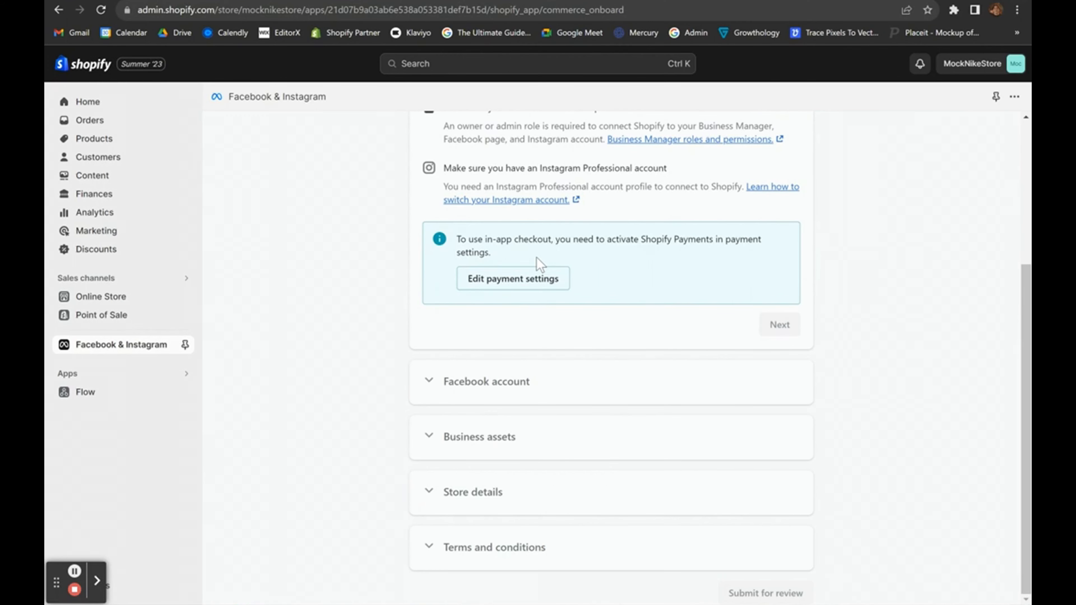
{"action": "left_click", "coordinate": [447, 496]}
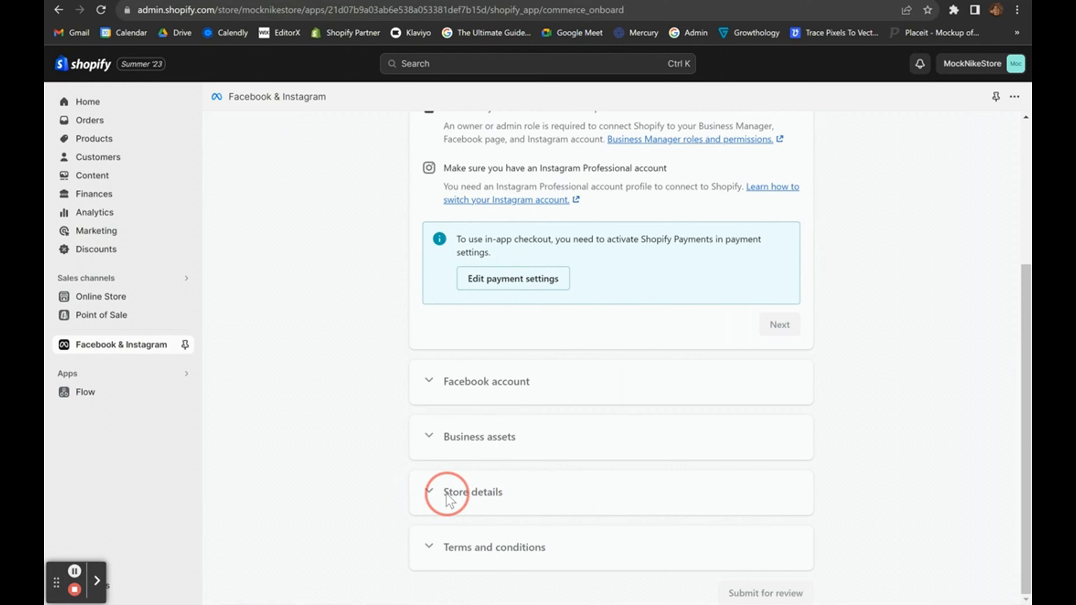
{"action": "left_click", "coordinate": [89, 297]}
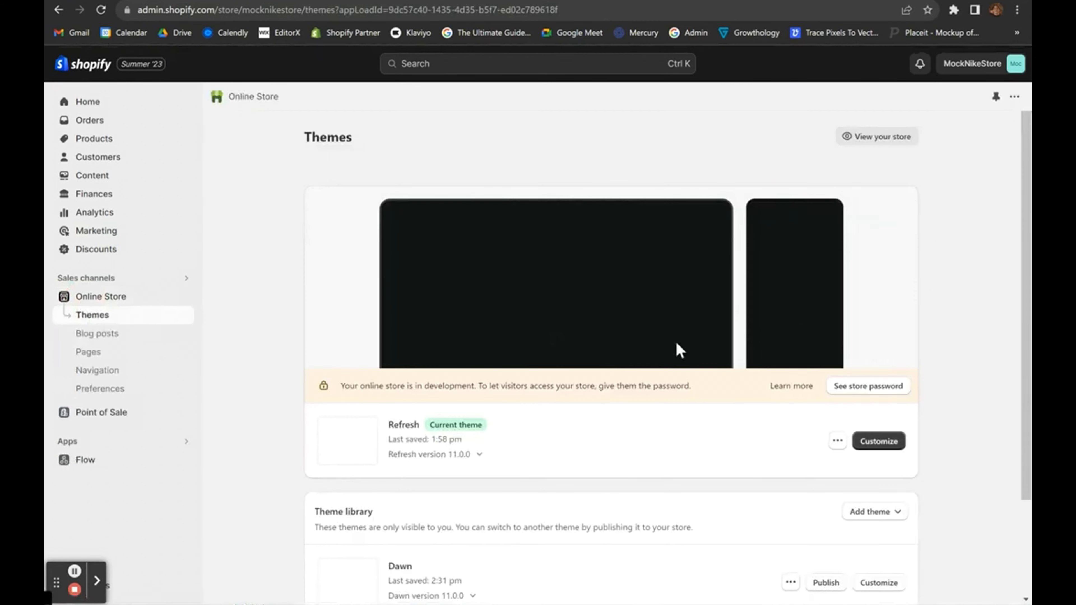
{"action": "scroll", "coordinate": [678, 350], "scroll_direction": "down", "scroll_amount": 1}
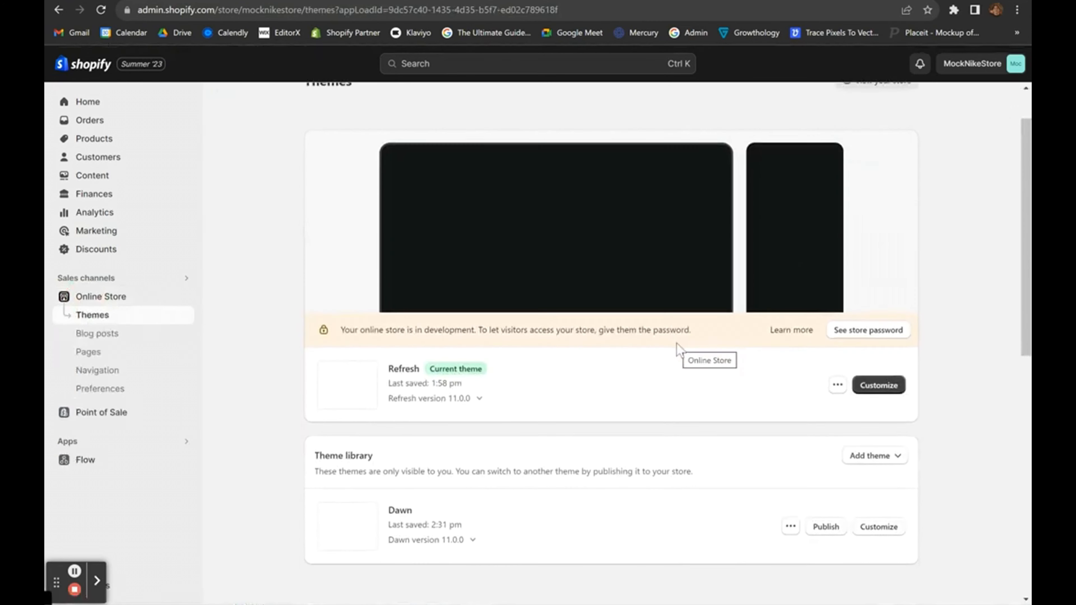
Open the Refresh theme in the editor and select the footer section.
{"action": "left_click", "coordinate": [871, 394]}
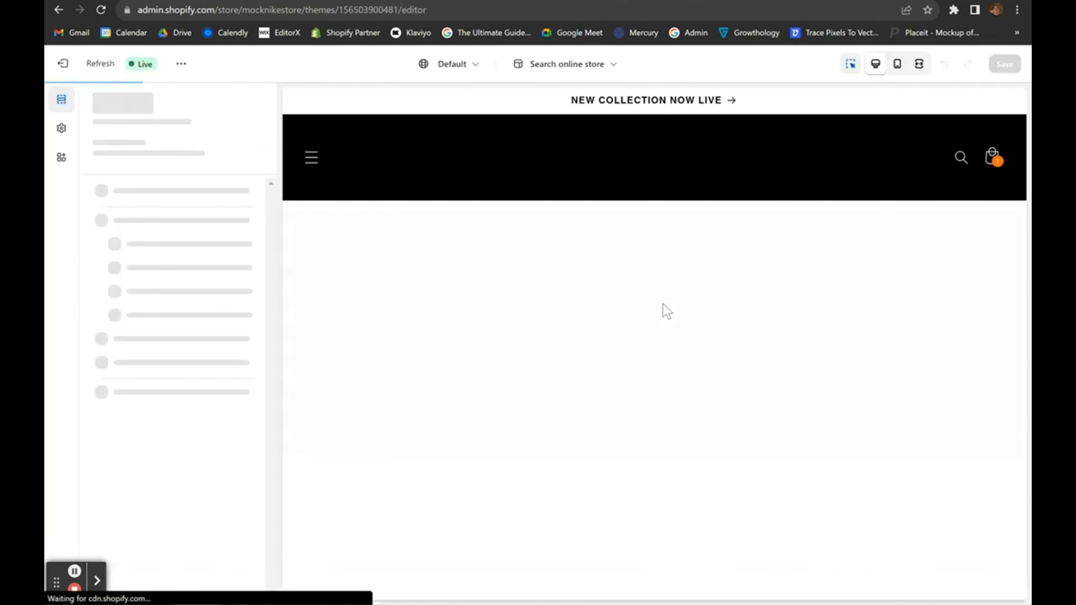
{"action": "scroll", "coordinate": [662, 303], "scroll_direction": "down", "scroll_amount": 20}
{"action": "left_click", "coordinate": [454, 421]}
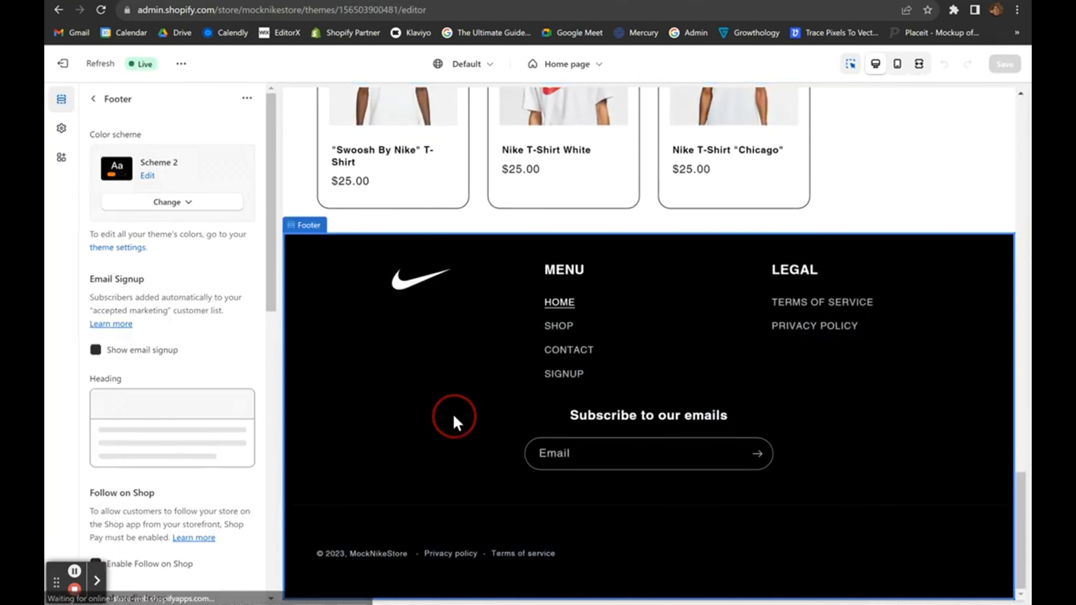
{"action": "scroll", "coordinate": [92, 142], "scroll_direction": "down", "scroll_amount": 5}
{"action": "left_click", "coordinate": [93, 98]}
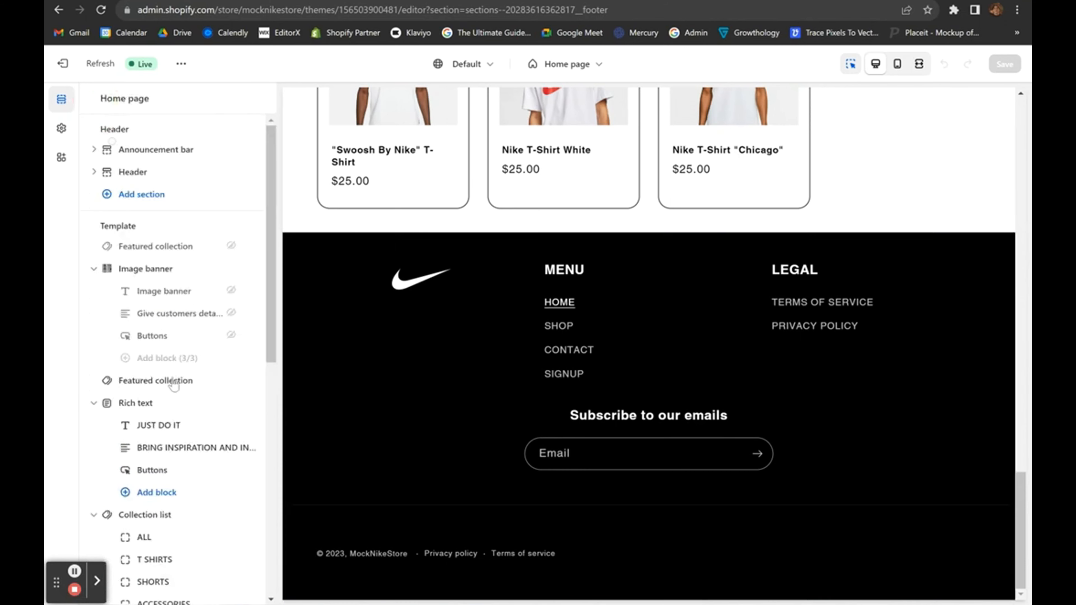
{"action": "scroll", "coordinate": [161, 424], "scroll_direction": "down", "scroll_amount": 10}
Add a footer text block with heading 'Contact' and a contact e-mail address as subtext.
{"action": "left_click", "coordinate": [146, 579]}
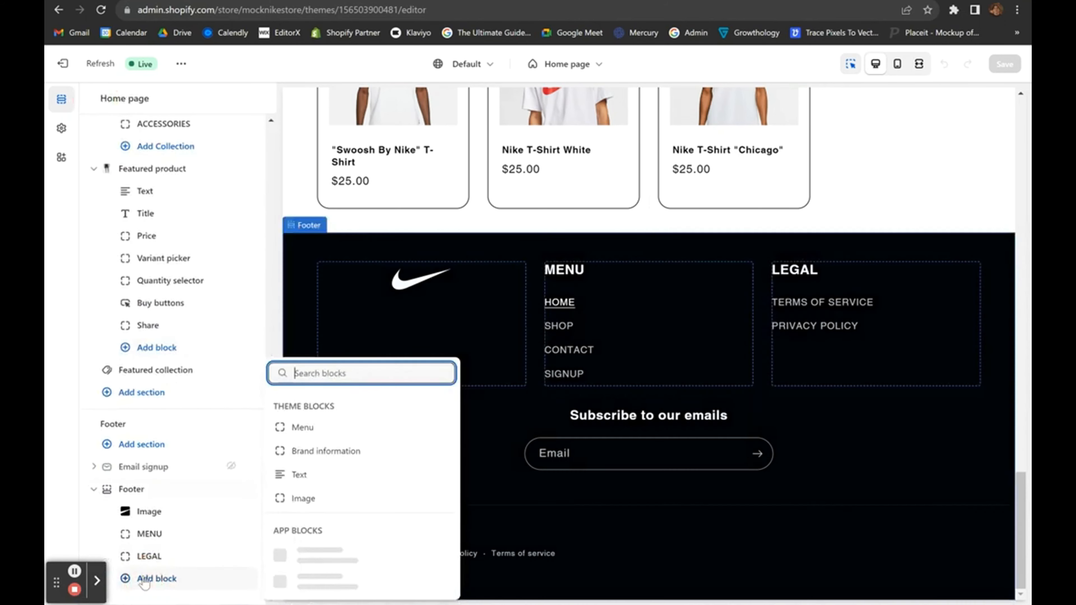
{"action": "scroll", "coordinate": [292, 487], "scroll_direction": "down", "scroll_amount": 1}
{"action": "left_click", "coordinate": [313, 465]}
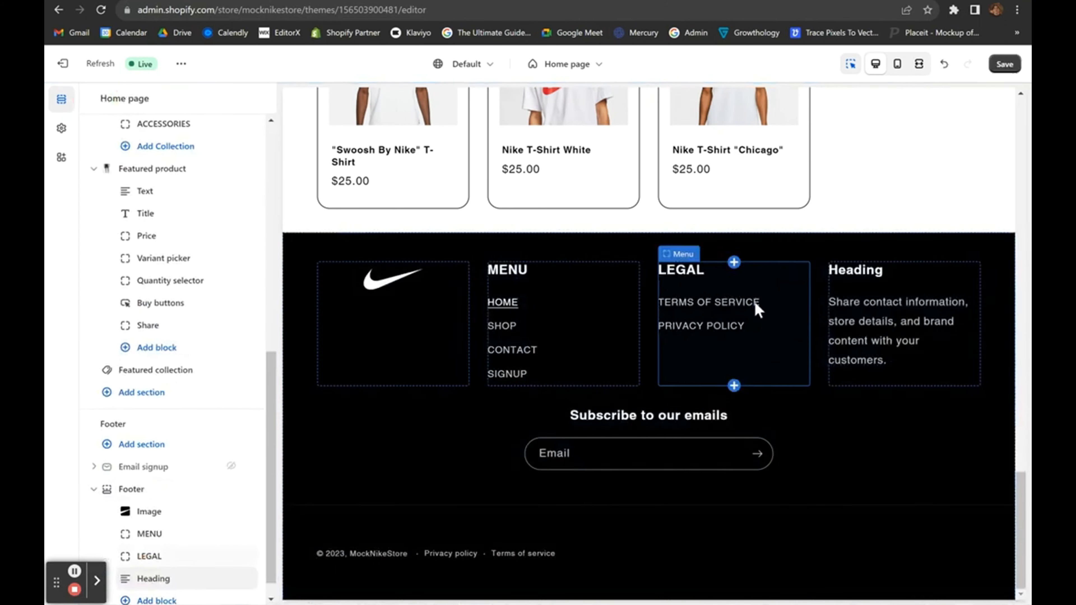
{"action": "left_click", "coordinate": [846, 305]}
{"action": "left_click", "coordinate": [169, 190]}
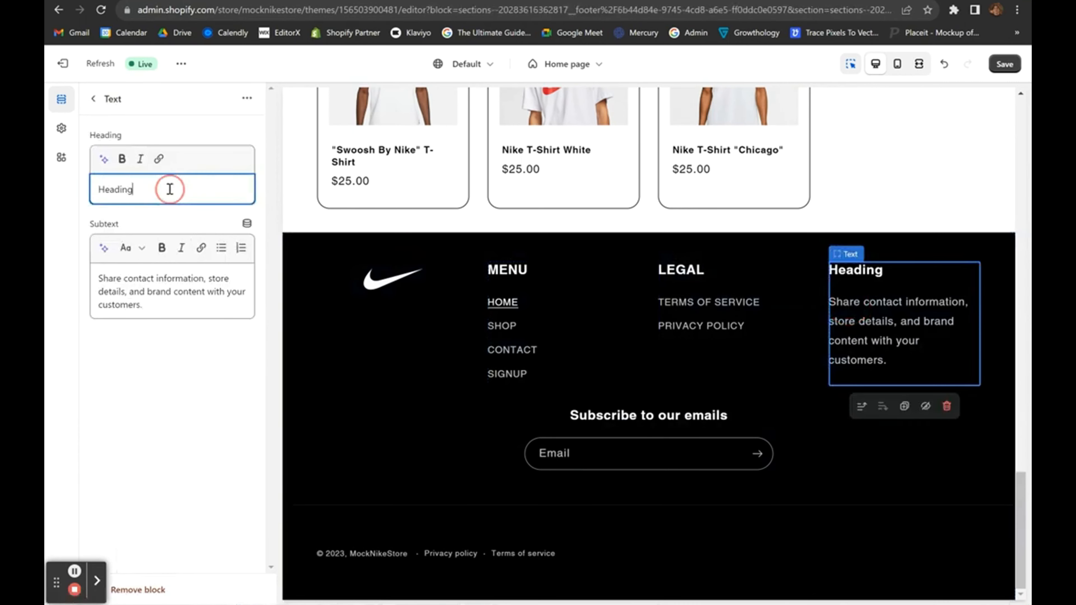
{"action": "double_click", "coordinate": [169, 189]}
{"action": "type", "text": "Contact"}
{"action": "triple_click", "coordinate": [174, 297]}
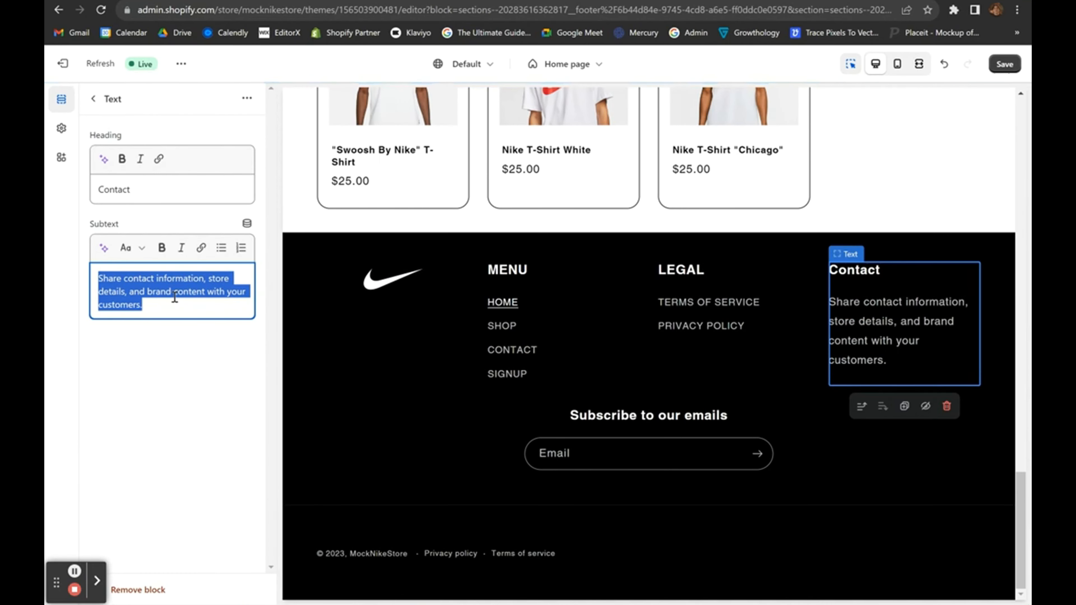
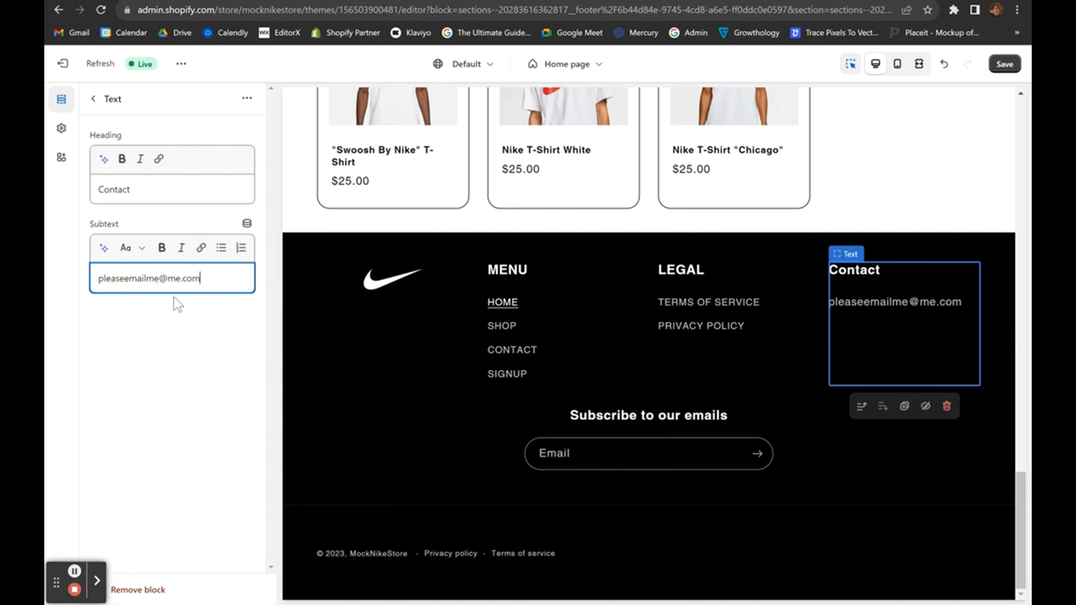
{"action": "left_click", "coordinate": [180, 358]}
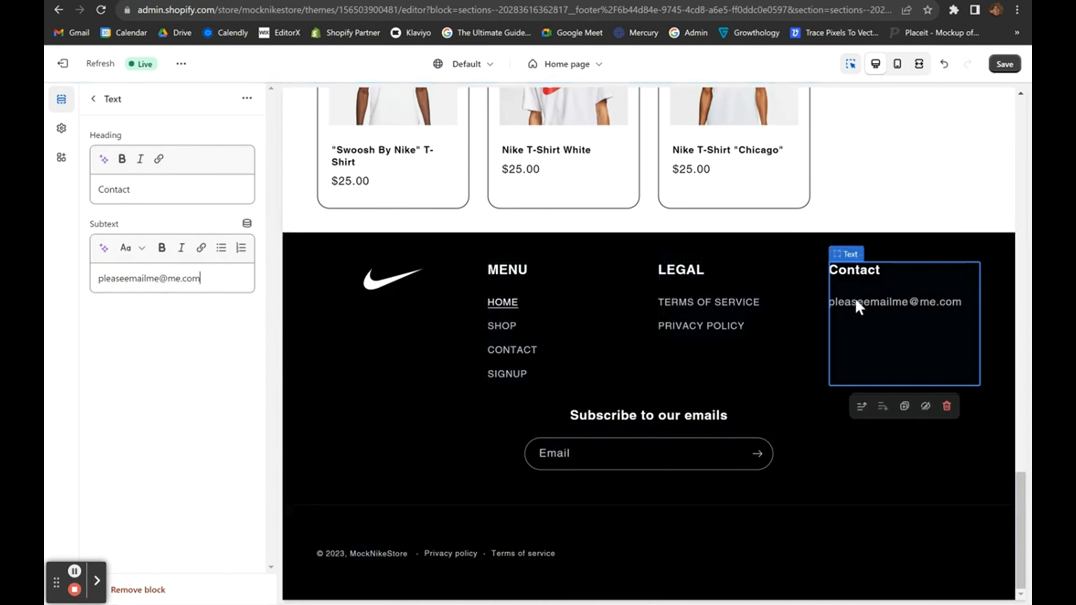
Clear the block's subtext and delete the Contact text block from the footer.
{"action": "triple_click", "coordinate": [219, 278]}
{"action": "key", "text": "BackSpace"}
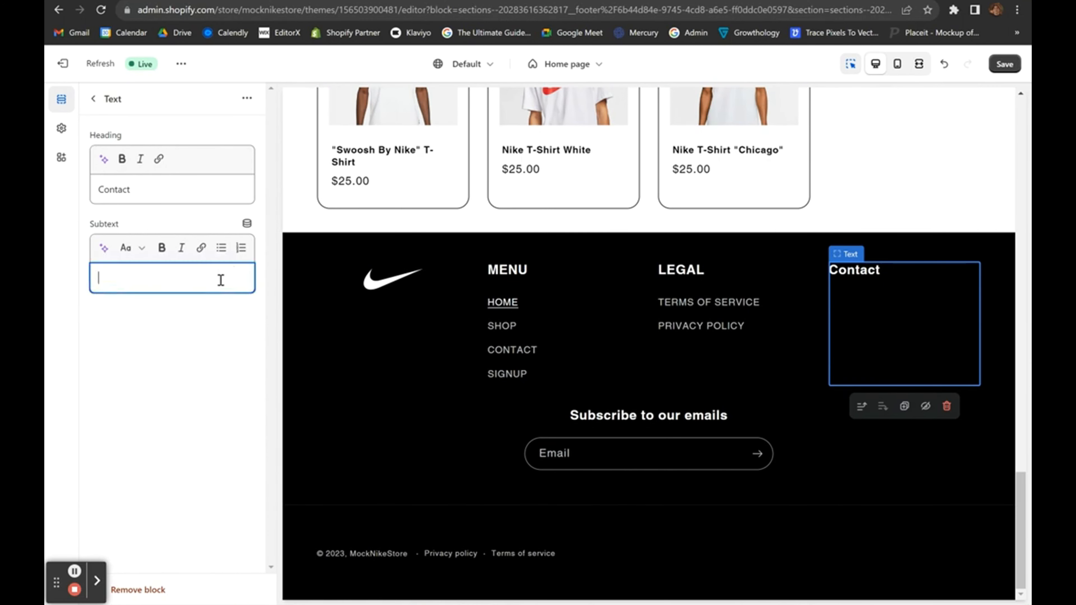
{"action": "left_click", "coordinate": [198, 374]}
{"action": "left_click", "coordinate": [862, 281]}
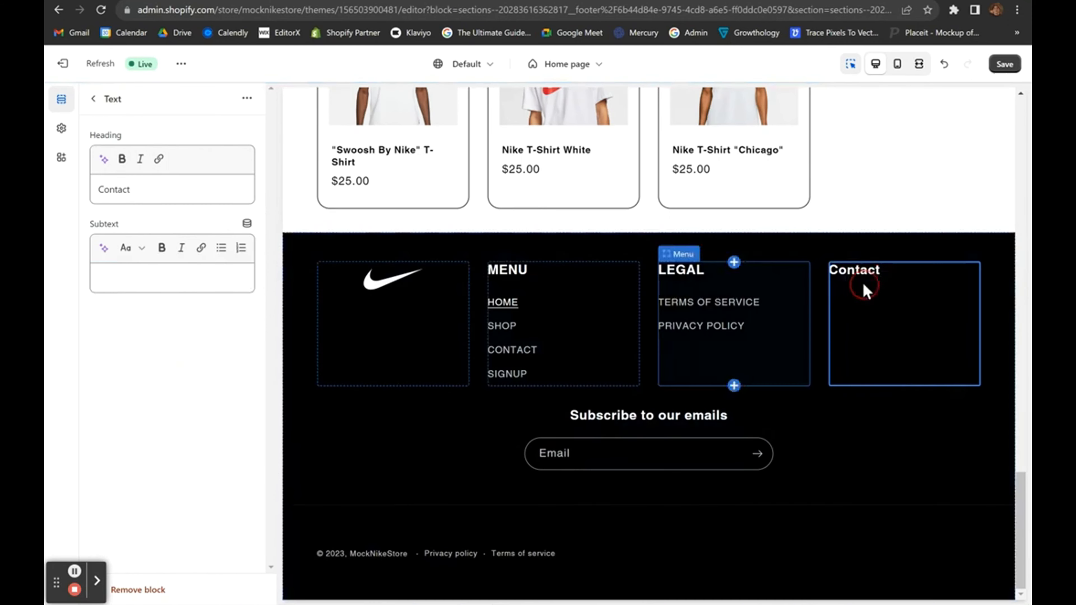
{"action": "left_click", "coordinate": [944, 407]}
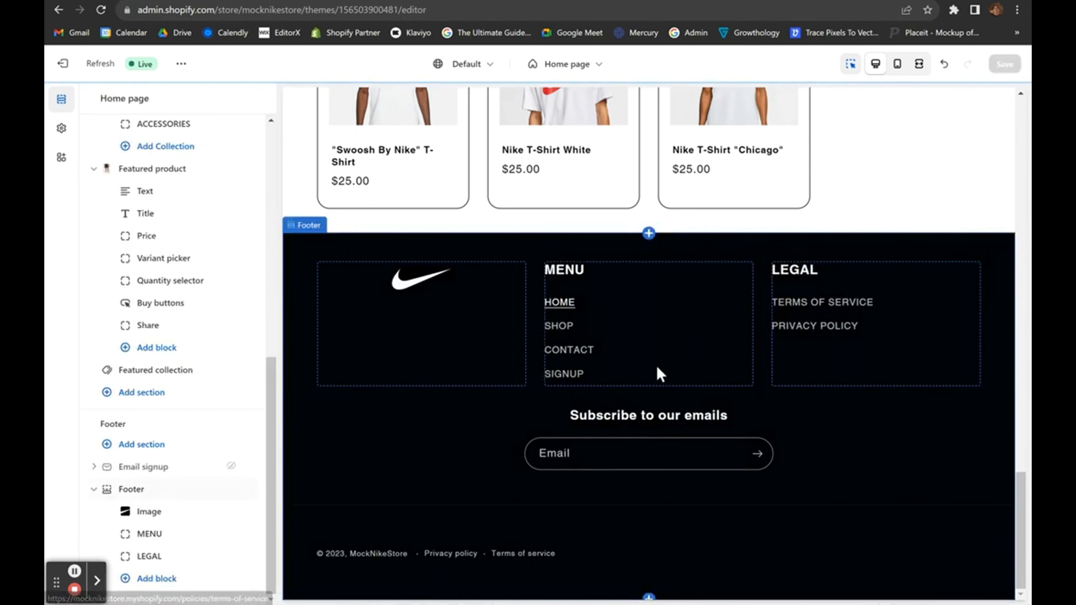
Close the theme editor and switch to the browser showing Attentive's SMS marketing homepage.
{"action": "left_click", "coordinate": [63, 64]}
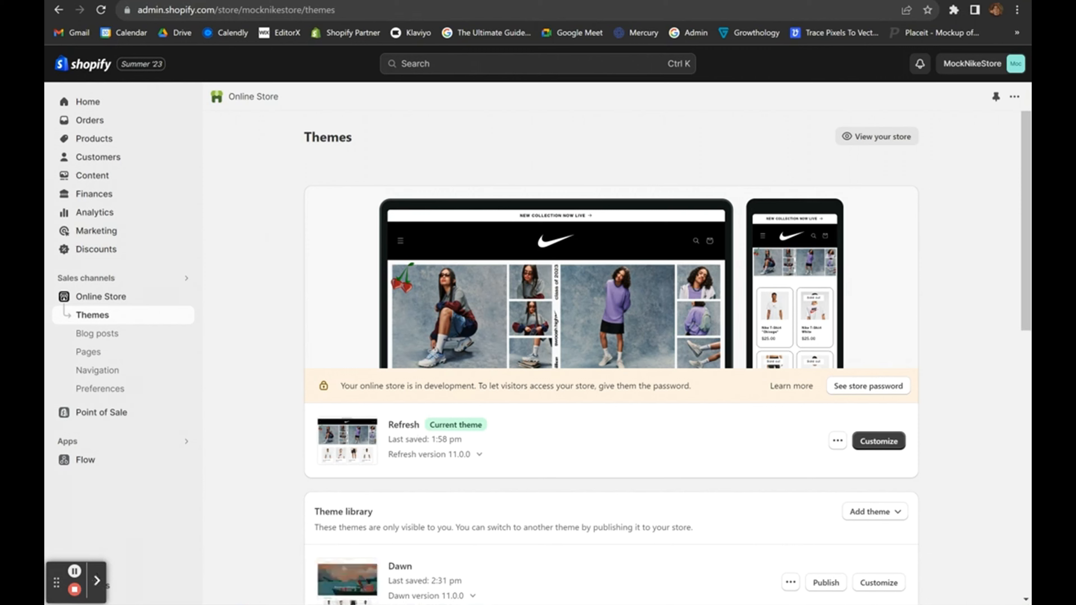
{"action": "left_click", "coordinate": [75, 573]}
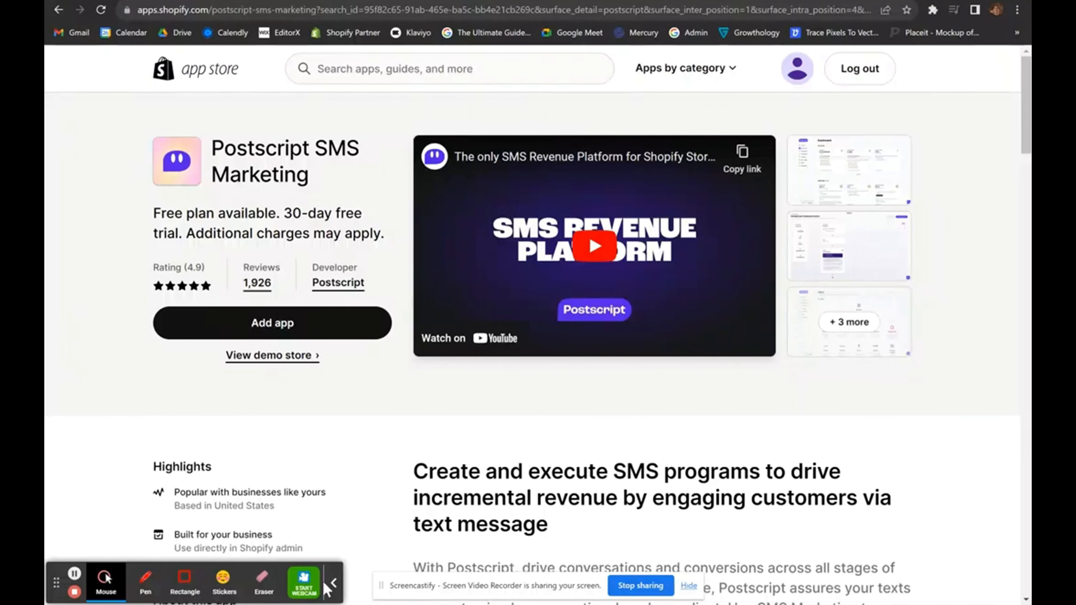
{"action": "left_click", "coordinate": [334, 592]}
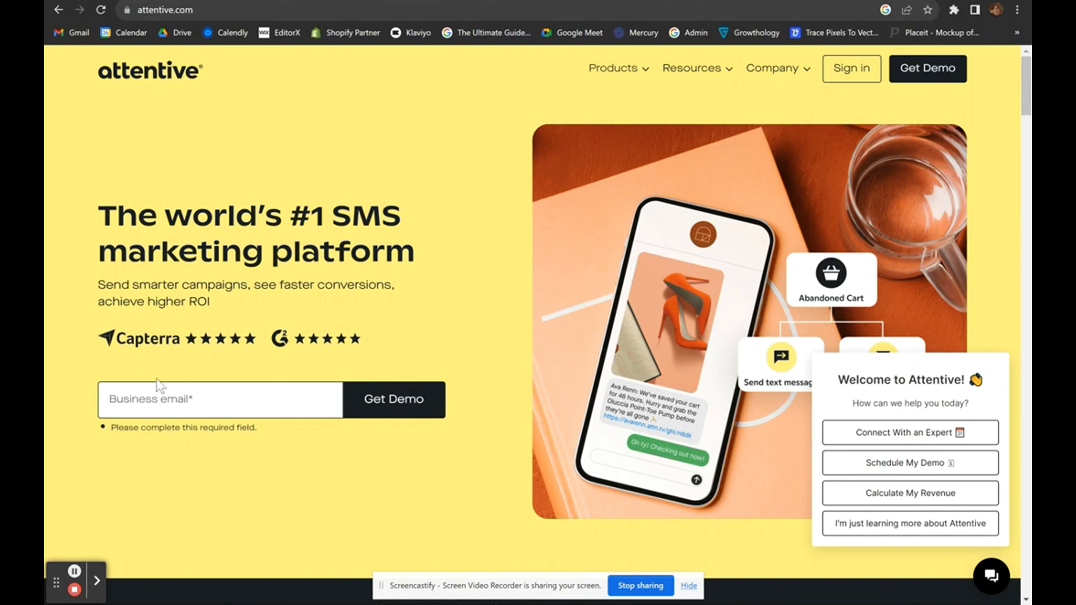
Leave the Attentive business email form unfilled and switch tabs back toward the Shopify admin home.
{"action": "left_click", "coordinate": [155, 403]}
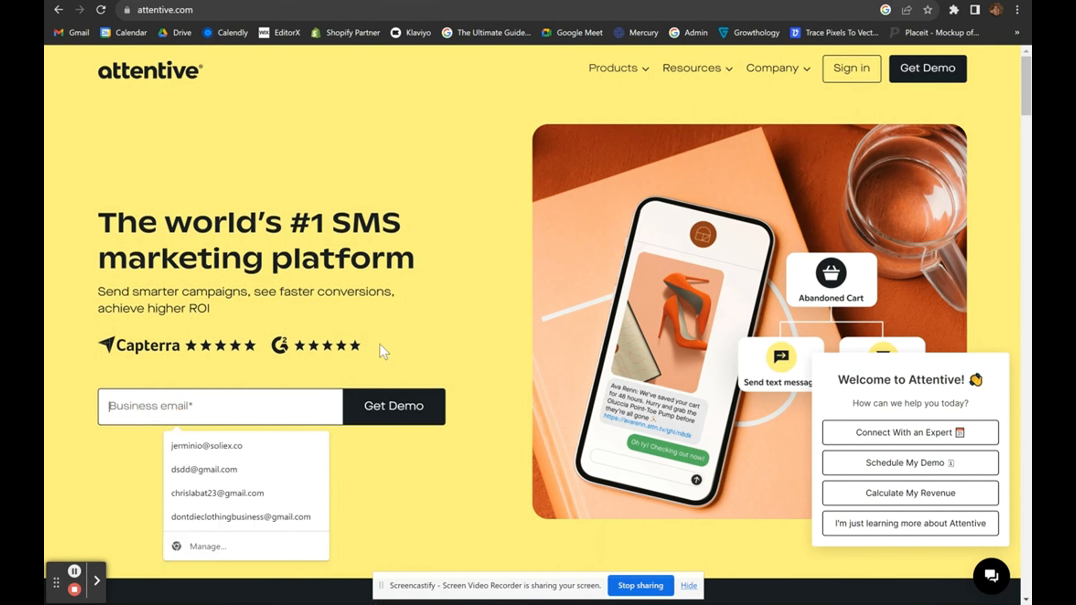
{"action": "left_click", "coordinate": [469, 421]}
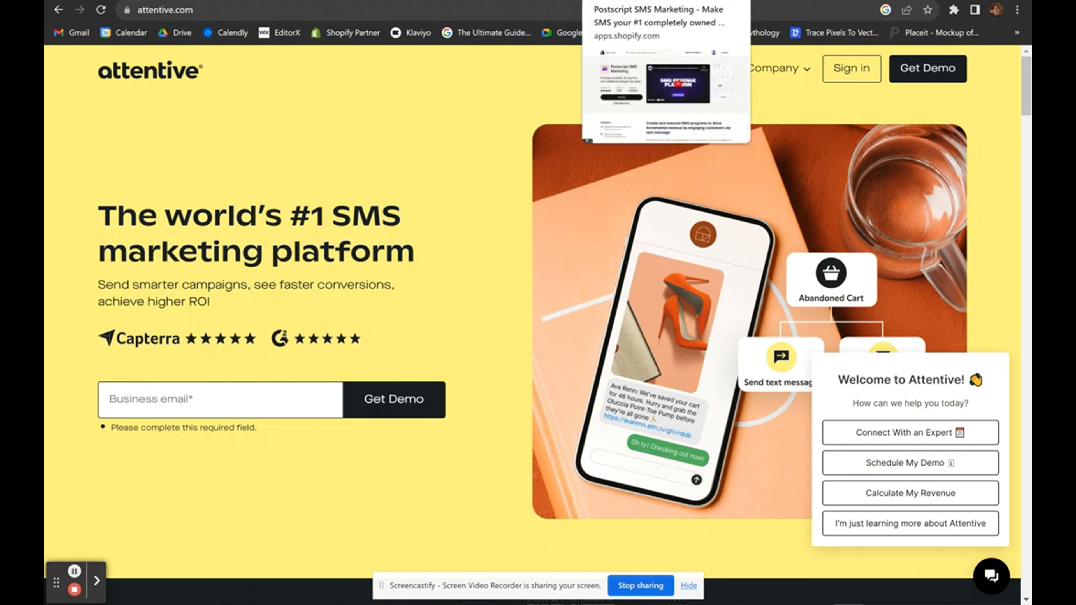
{"action": "left_click", "coordinate": [665, 1]}
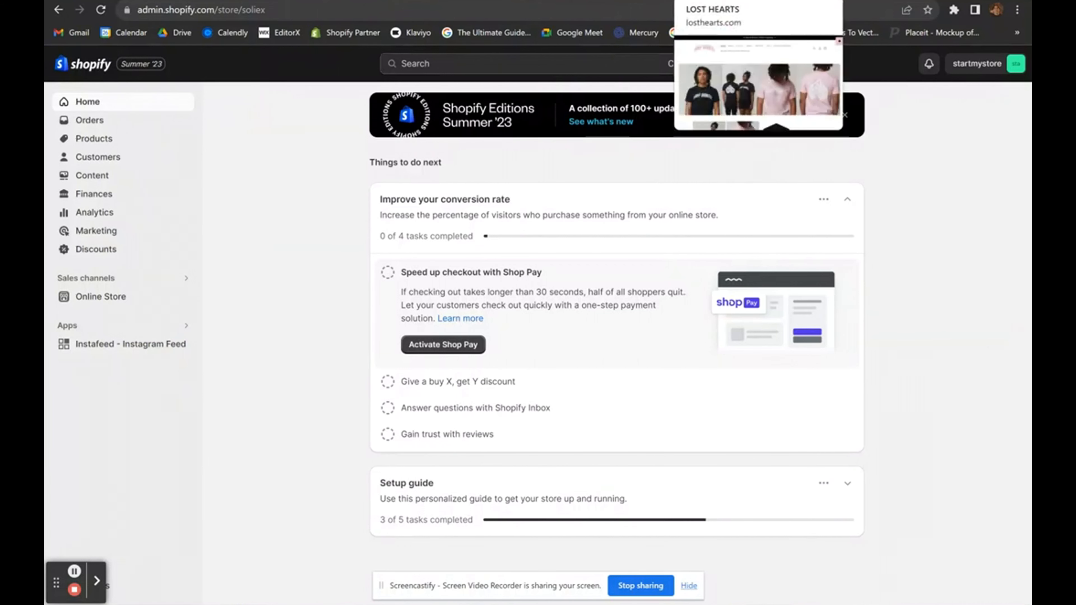
Add the Curve Logo Tee (Pink/White) in size S to the Lost Hearts bag for $16.99.
{"action": "left_click", "coordinate": [720, 1]}
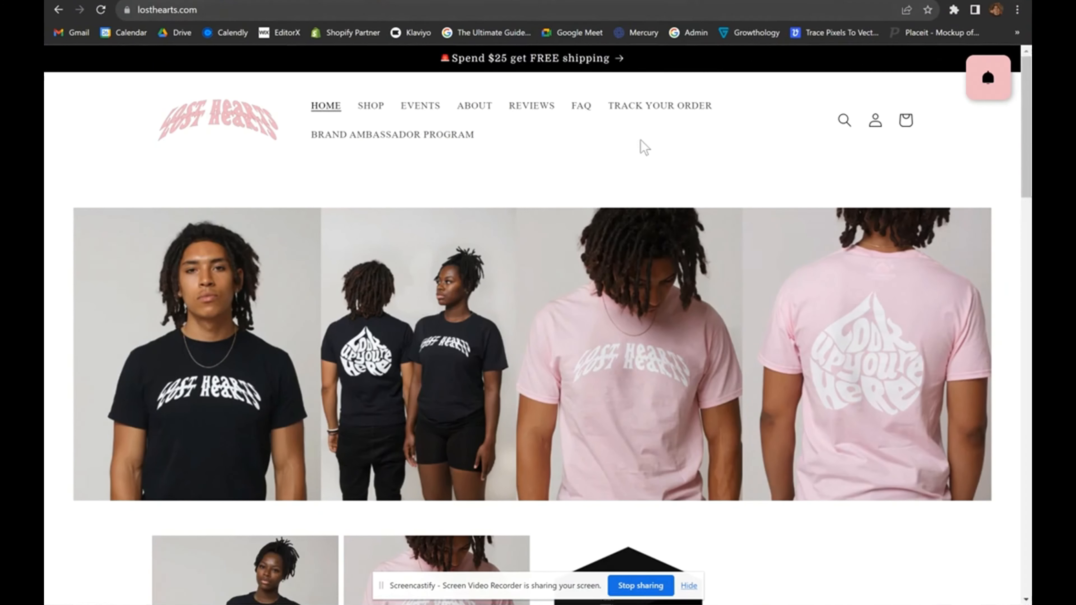
{"action": "scroll", "coordinate": [322, 589], "scroll_direction": "down", "scroll_amount": 2}
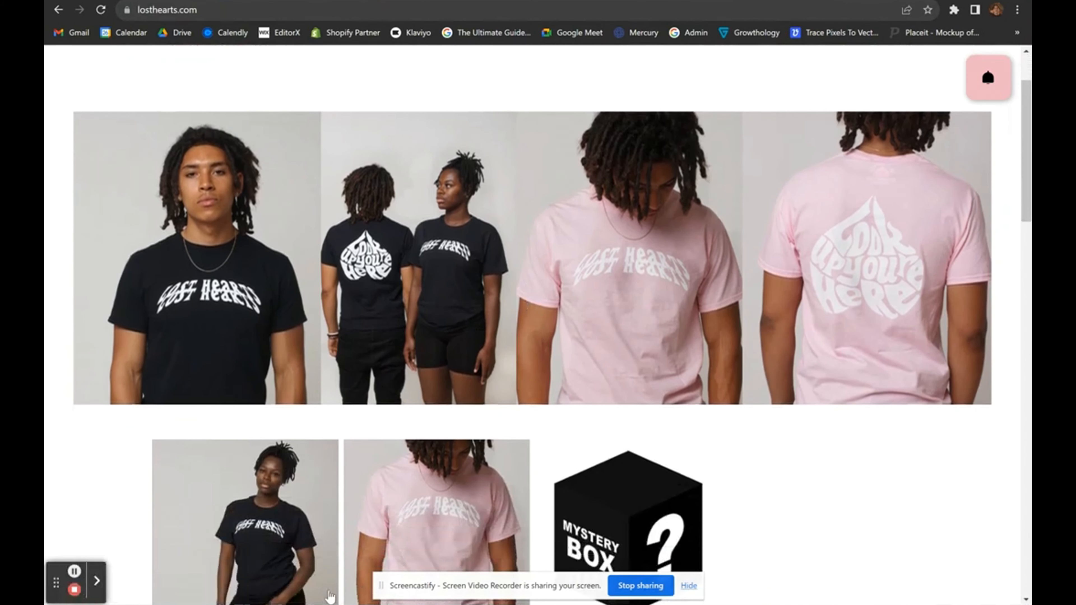
{"action": "scroll", "coordinate": [392, 425], "scroll_direction": "down", "scroll_amount": 4}
{"action": "left_click", "coordinate": [451, 339]}
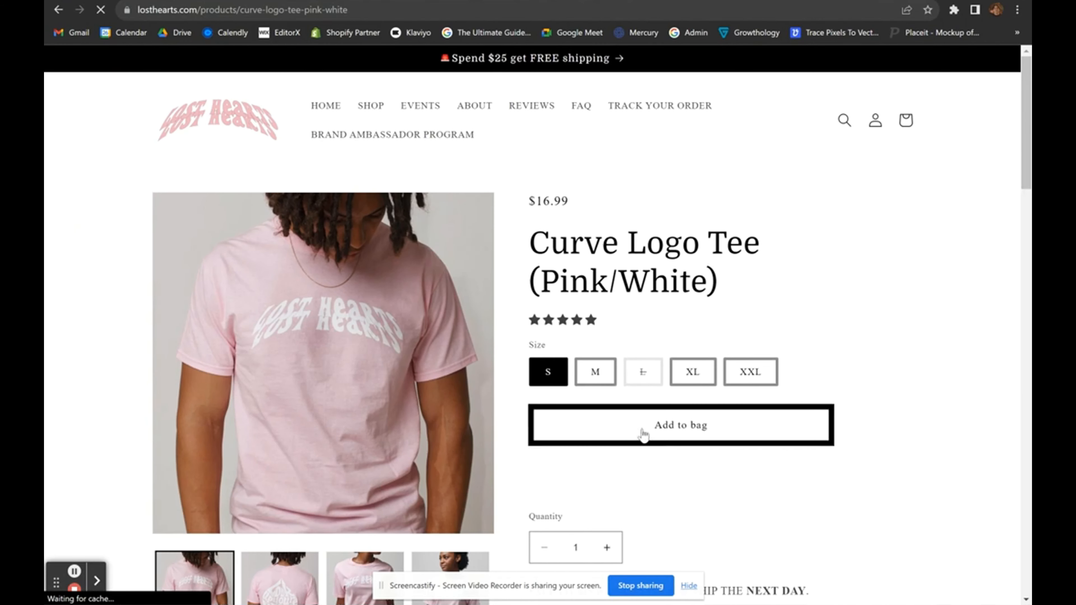
{"action": "left_click", "coordinate": [643, 432]}
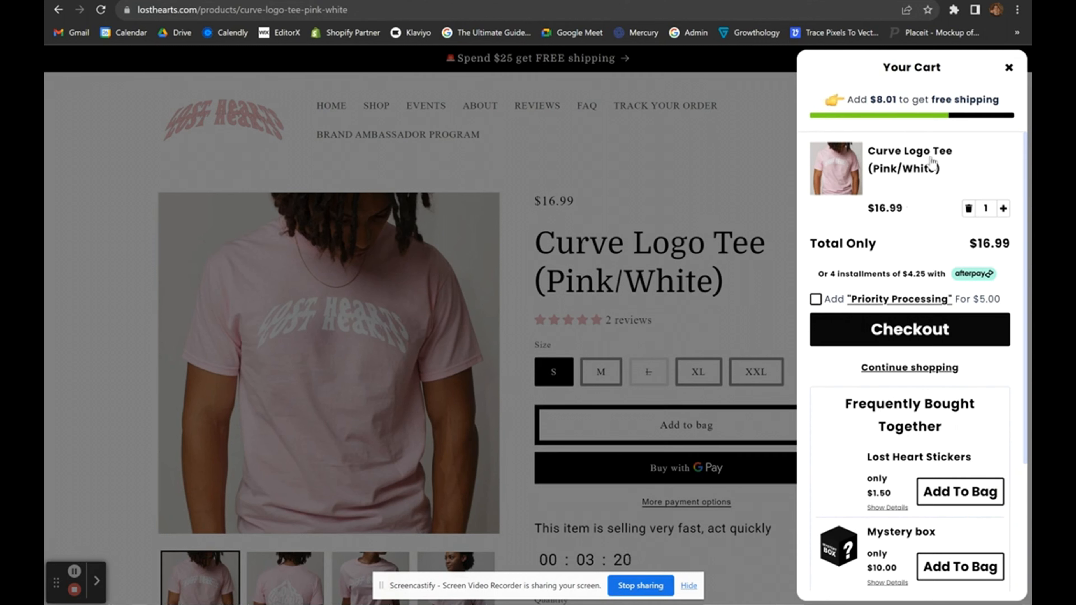
Check the cart's free-shipping note showing $8.01 still needed, zooming the page out.
{"action": "scroll", "coordinate": [930, 157], "scroll_direction": "up", "scroll_amount": 3}
{"action": "scroll", "coordinate": [930, 157], "scroll_direction": "up", "scroll_amount": 1}
{"action": "scroll", "coordinate": [930, 156], "scroll_direction": "right", "scroll_amount": 1}
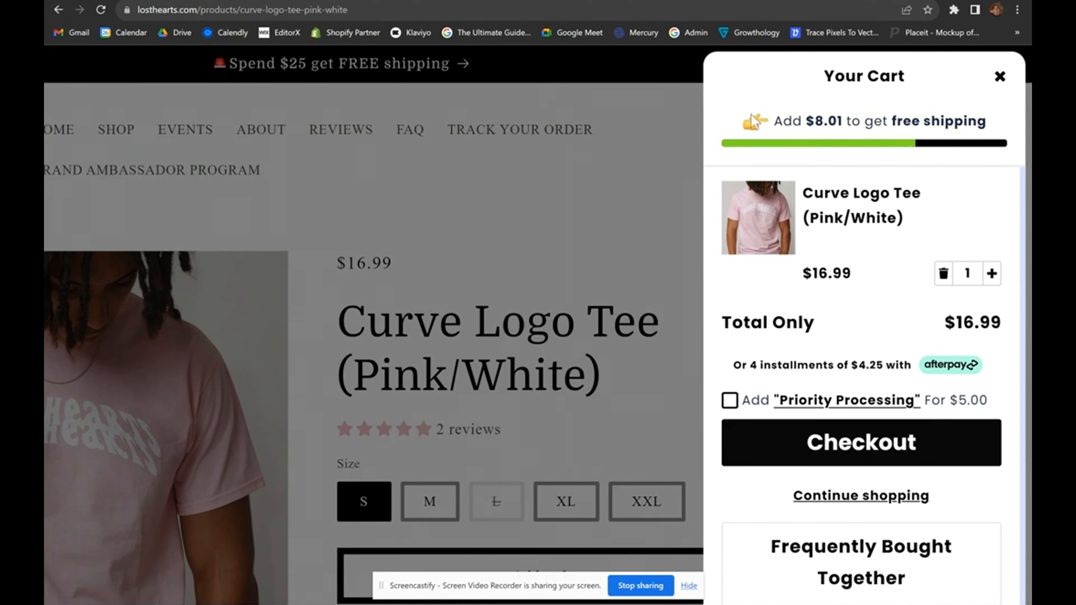
{"action": "left_click_drag", "start_coordinate": [806, 121], "coordinate": [843, 127]}
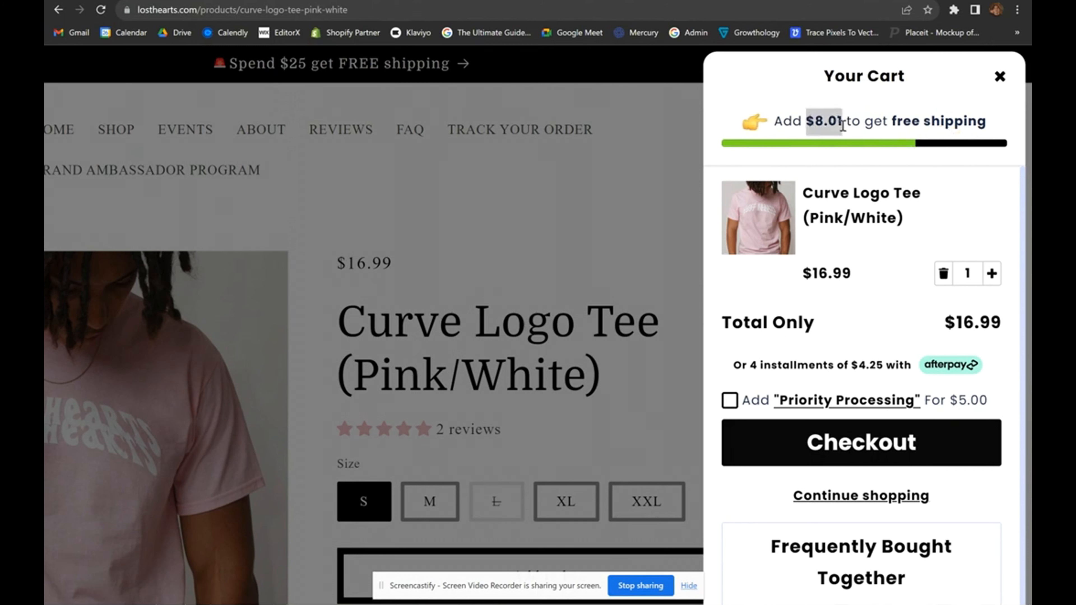
{"action": "left_click", "coordinate": [833, 115]}
{"action": "key", "text": "ctrl+minus"}
{"action": "key", "text": "ctrl+minus"}
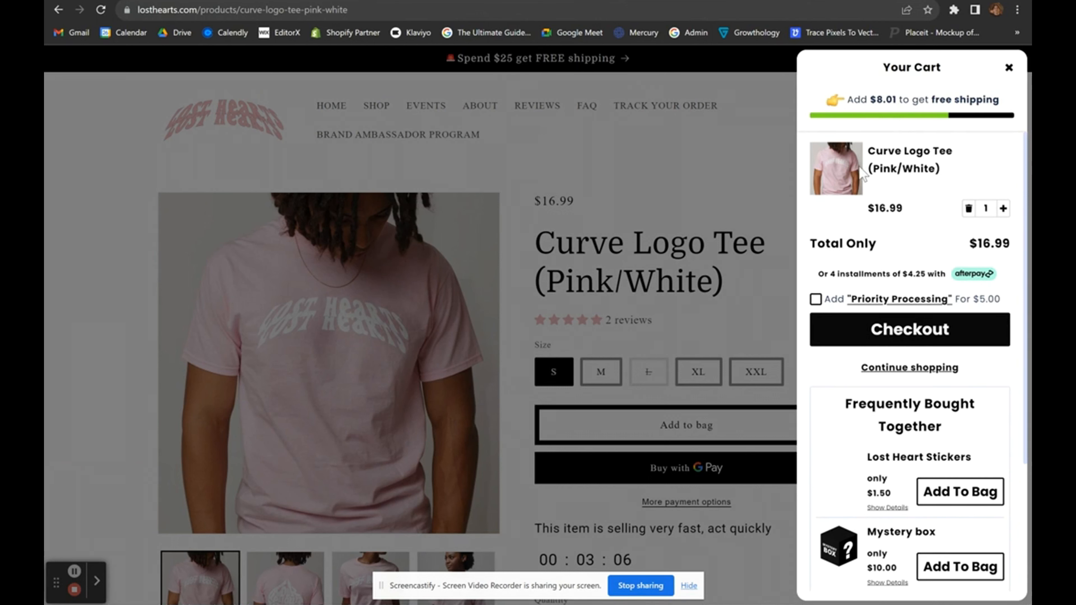
{"action": "scroll", "coordinate": [935, 225], "scroll_direction": "down", "scroll_amount": 1}
{"action": "scroll", "coordinate": [935, 225], "scroll_direction": "up", "scroll_amount": 1}
Toggle the $5.00 Priority Processing offer on and off, with the total reaching $21.99.
{"action": "left_click", "coordinate": [815, 299]}
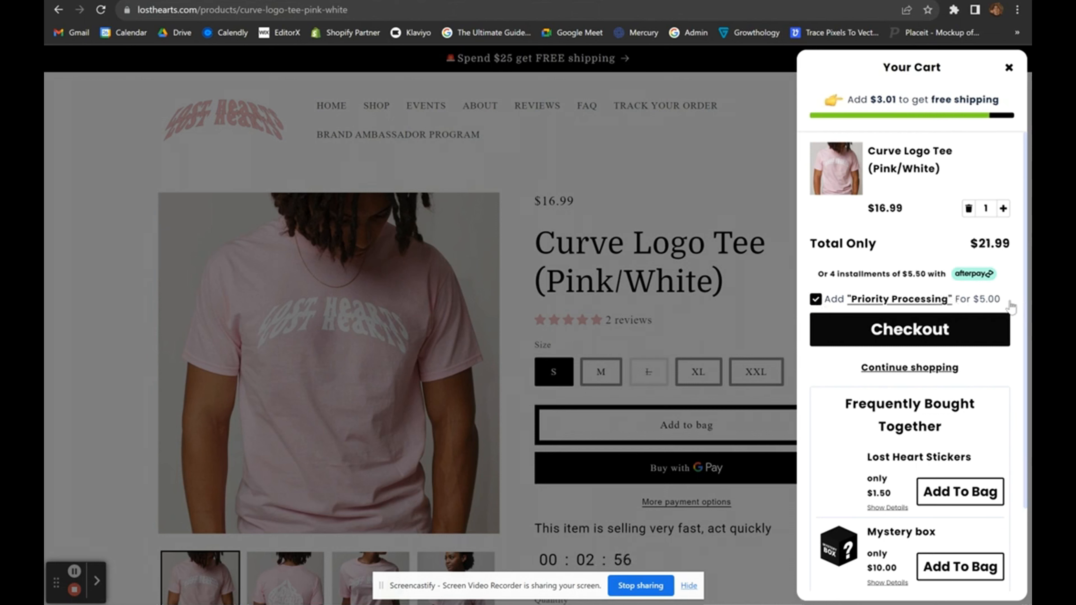
{"action": "left_click_drag", "start_coordinate": [1006, 304], "coordinate": [973, 306]}
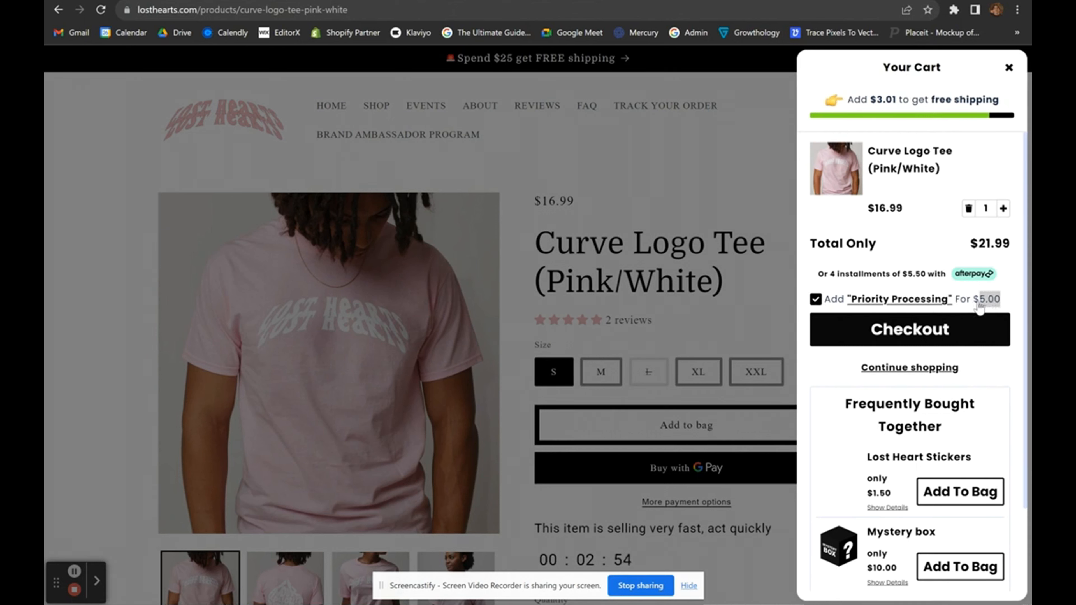
{"action": "left_click_drag", "start_coordinate": [976, 308], "coordinate": [824, 304]}
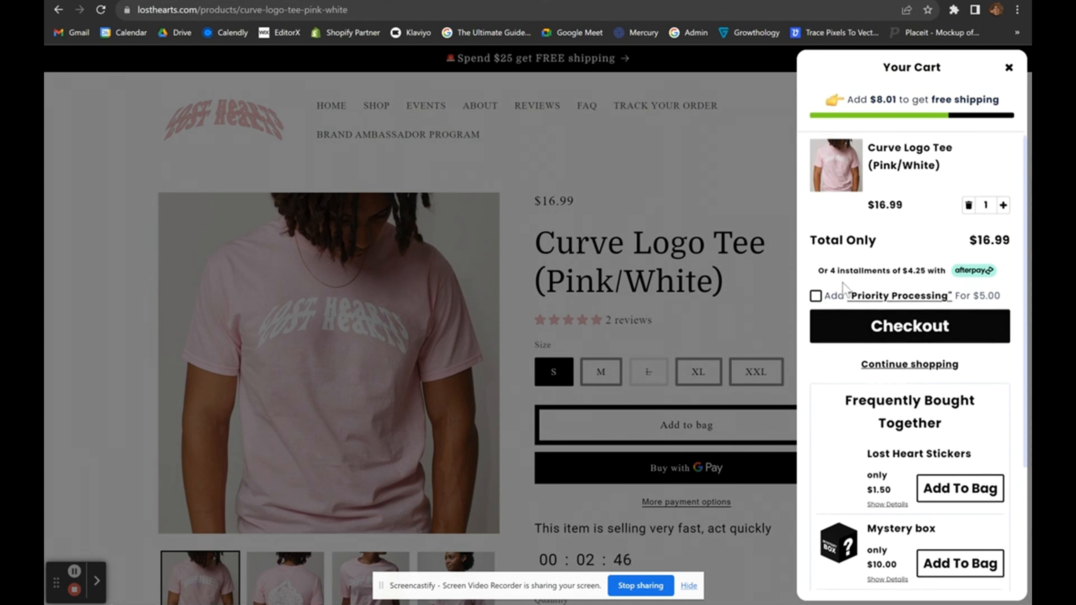
{"action": "left_click", "coordinate": [816, 300]}
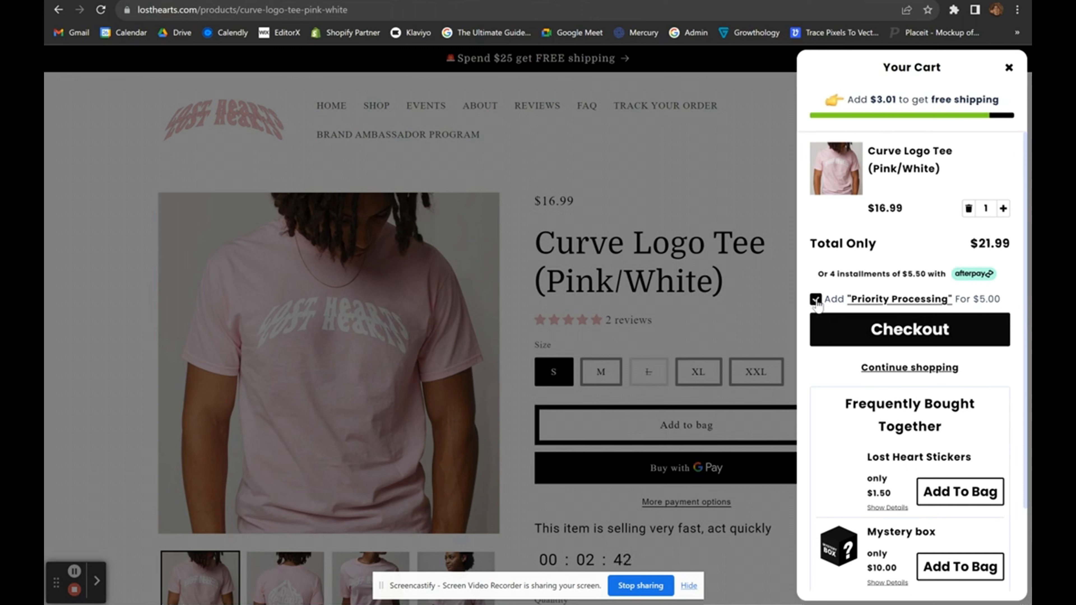
{"action": "left_click_drag", "start_coordinate": [1006, 302], "coordinate": [906, 289]}
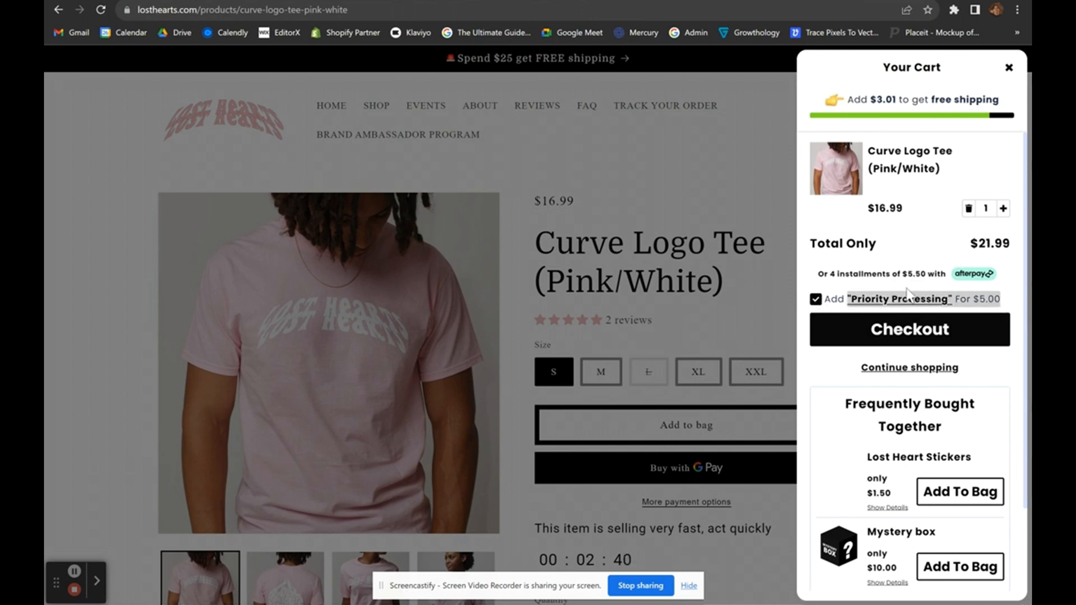
{"action": "left_click", "coordinate": [907, 292]}
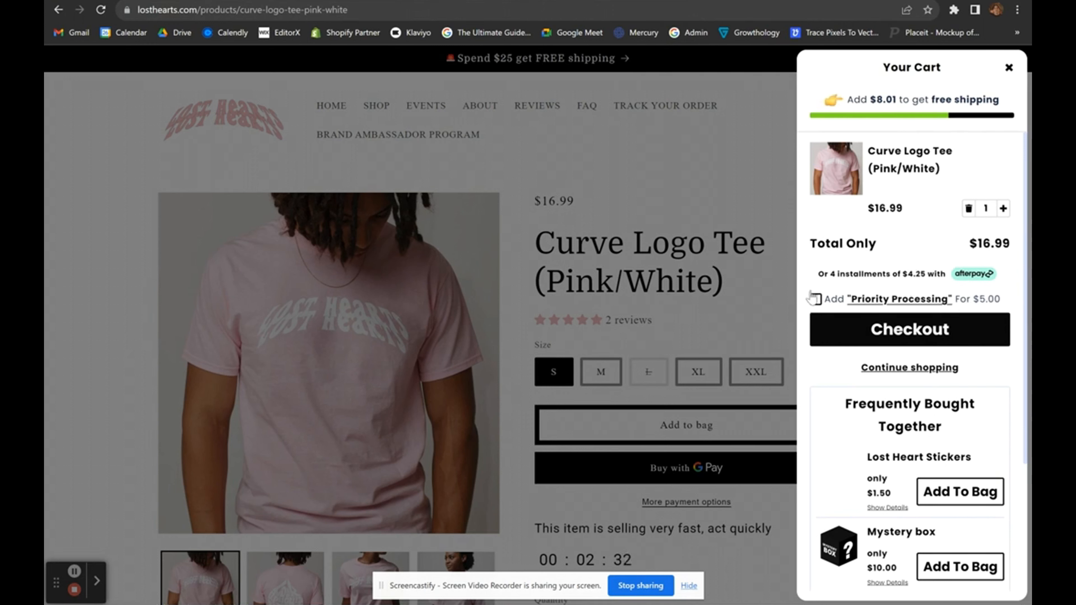
{"action": "left_click_drag", "start_coordinate": [811, 298], "coordinate": [1020, 303]}
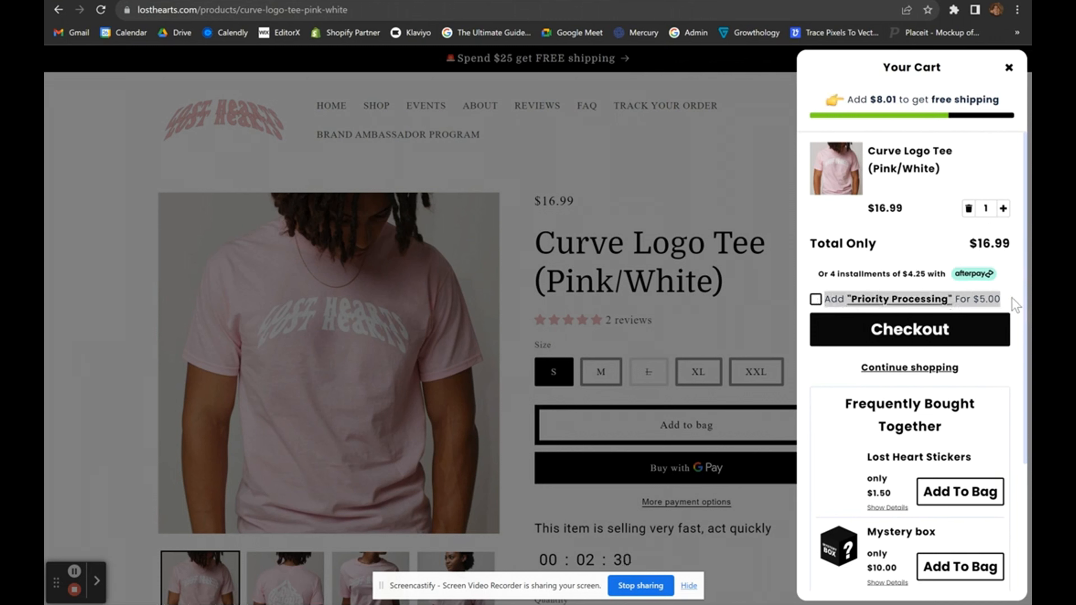
{"action": "left_click", "coordinate": [1007, 299]}
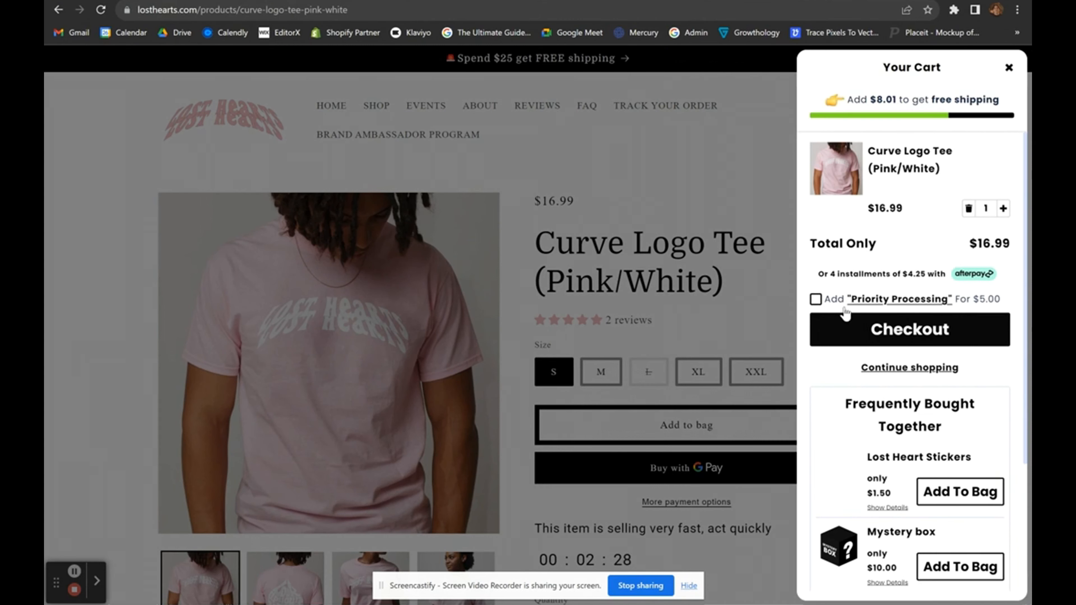
Try the Curve Logo Tee (Black/White) upsell in size XL, then dismiss the size picker.
{"action": "scroll", "coordinate": [845, 313], "scroll_direction": "down", "scroll_amount": 4}
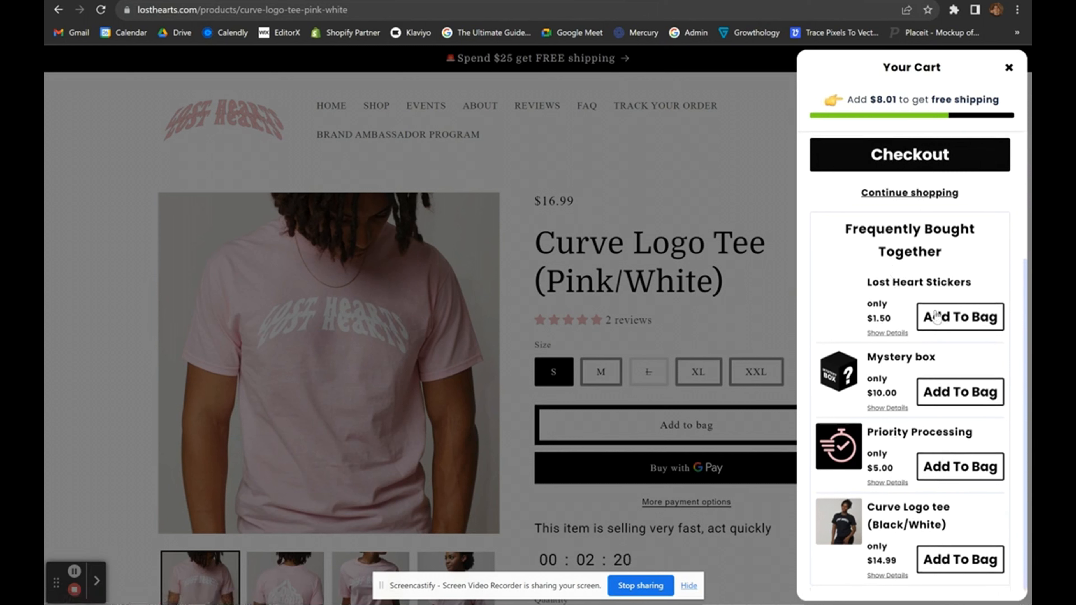
{"action": "left_click", "coordinate": [937, 559]}
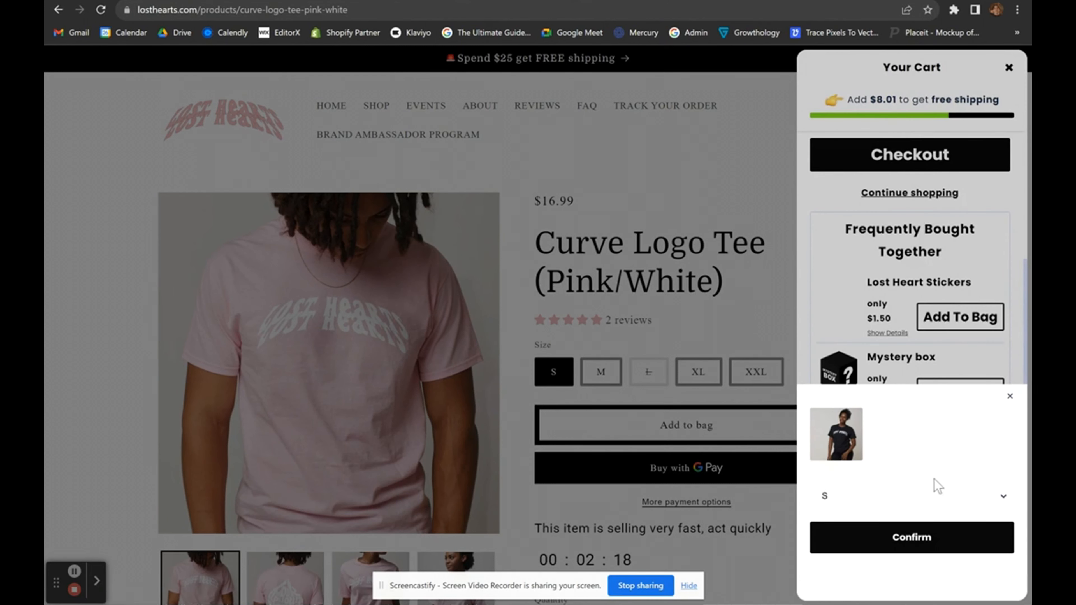
{"action": "left_click", "coordinate": [938, 494]}
{"action": "left_click", "coordinate": [881, 553]}
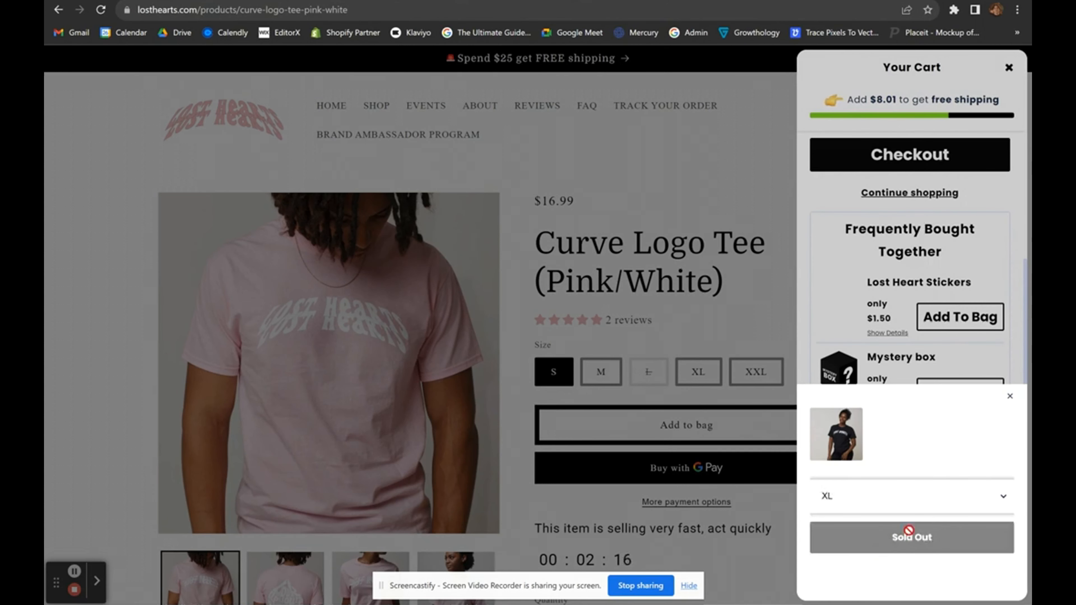
{"action": "left_click", "coordinate": [926, 364]}
{"action": "scroll", "coordinate": [924, 367], "scroll_direction": "up", "scroll_amount": 1}
{"action": "scroll", "coordinate": [924, 370], "scroll_direction": "up", "scroll_amount": 4}
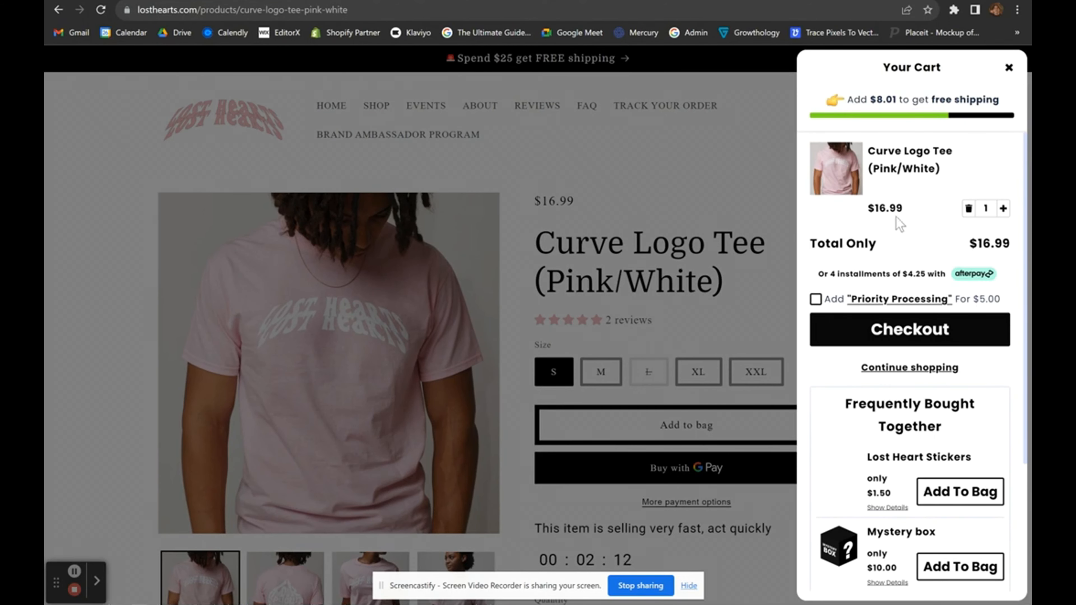
{"action": "scroll", "coordinate": [895, 344], "scroll_direction": "down", "scroll_amount": 4}
{"action": "scroll", "coordinate": [894, 344], "scroll_direction": "up", "scroll_amount": 4}
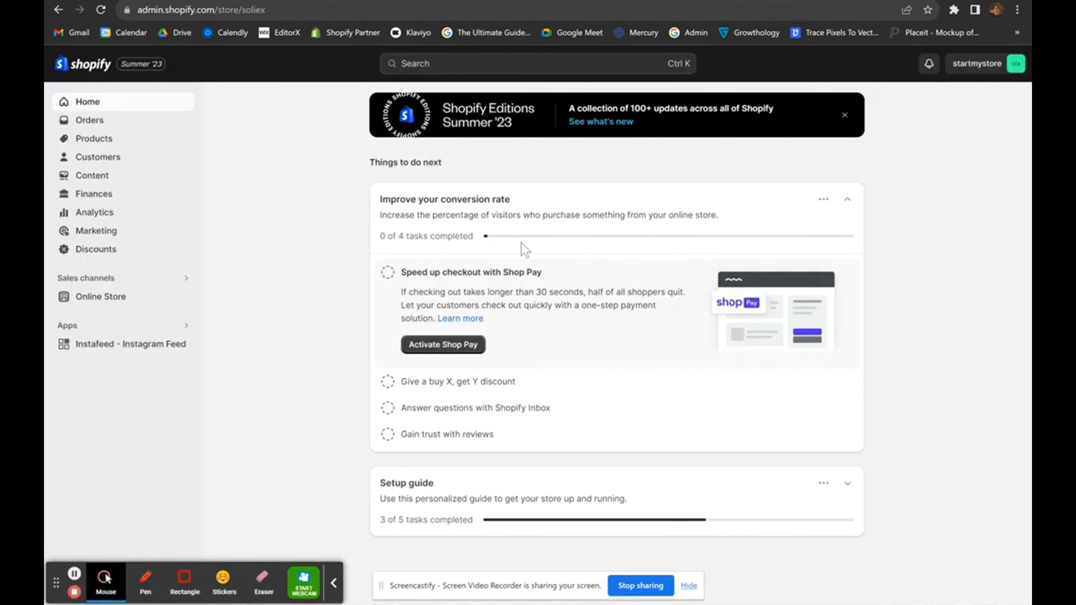
Reach the Shopify App Store through the admin search's apps and sales channel settings.
{"action": "left_click", "coordinate": [492, 68]}
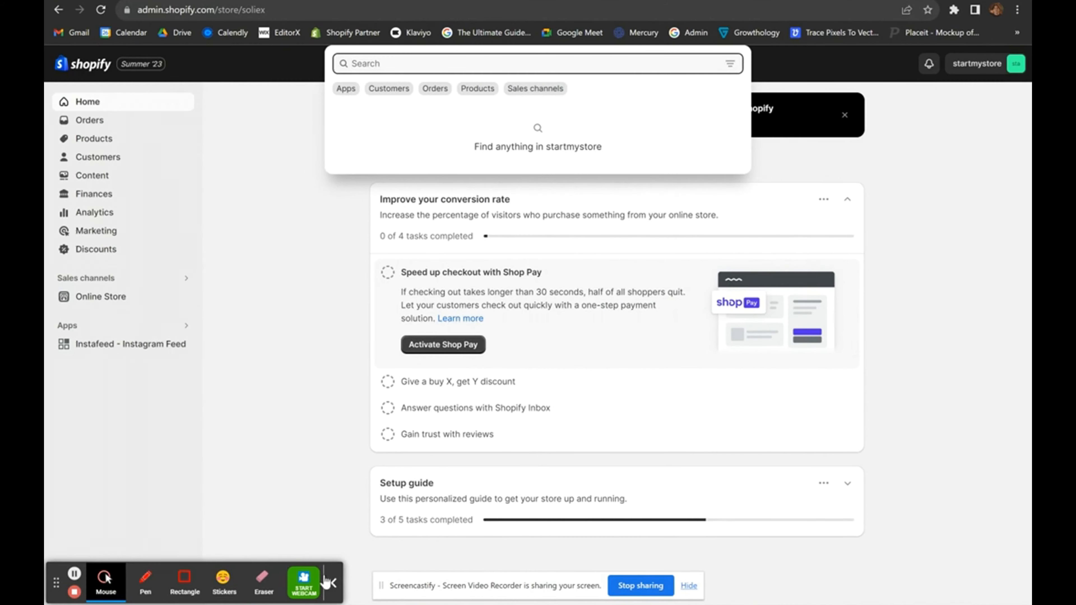
{"action": "left_click", "coordinate": [334, 583]}
{"action": "left_click", "coordinate": [259, 321]}
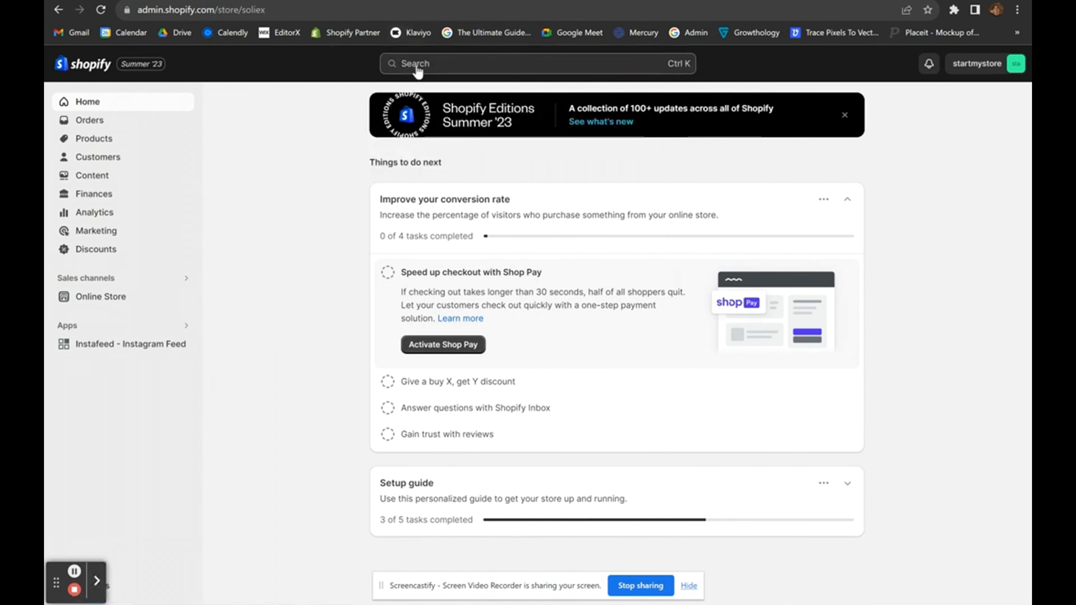
{"action": "left_click", "coordinate": [402, 67]}
{"action": "left_click", "coordinate": [346, 87]}
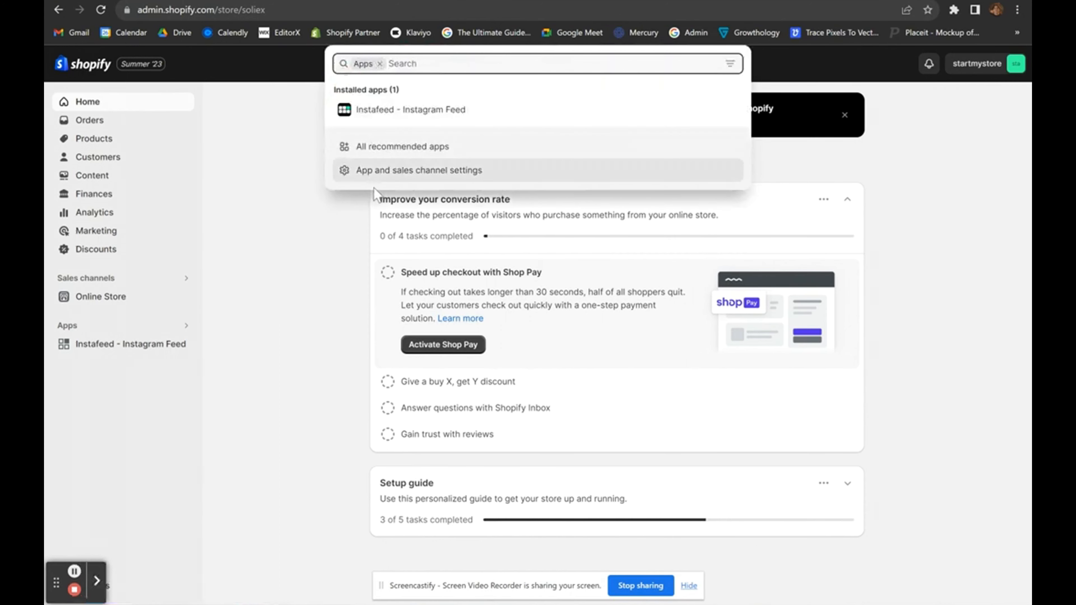
{"action": "left_click", "coordinate": [373, 172]}
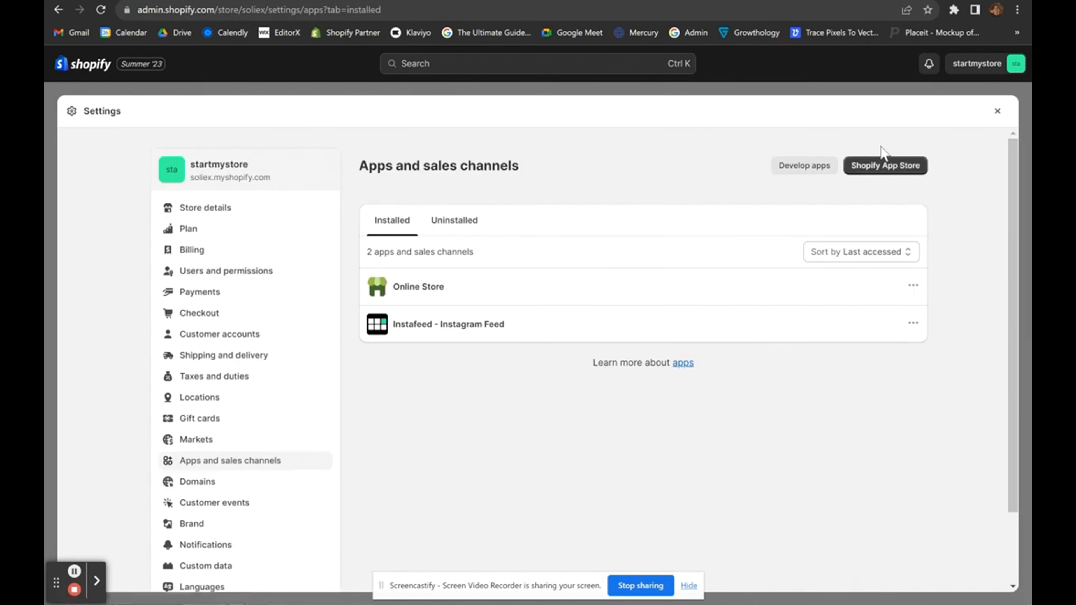
{"action": "left_click", "coordinate": [881, 163]}
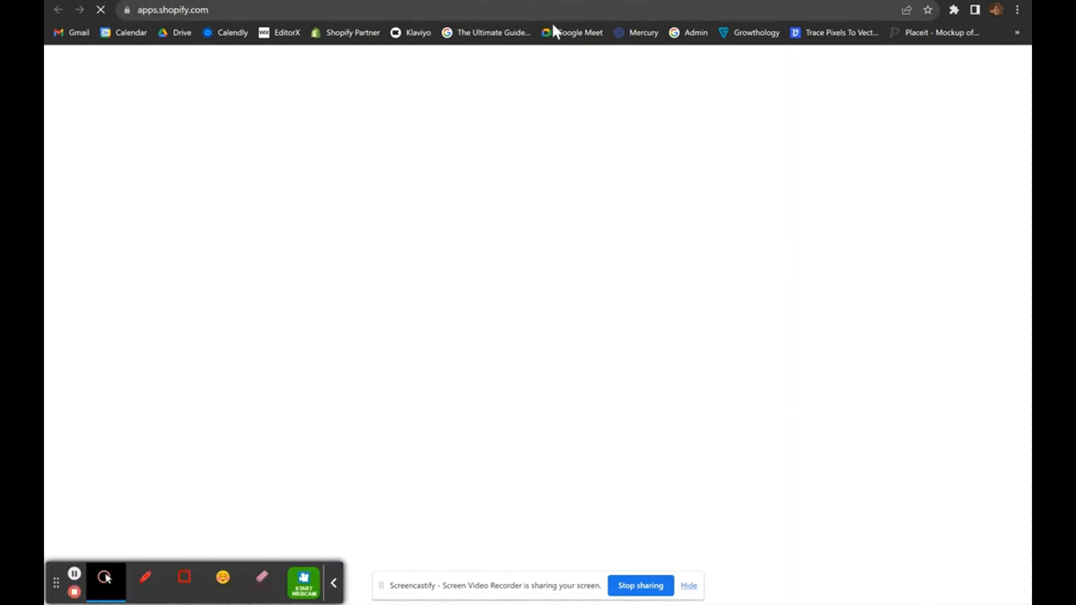
Search the App Store for 'monsteruopsales' and open the Monster Cart Upsell+Free Gifts listing.
{"action": "left_click", "coordinate": [355, 66]}
{"action": "type", "text": "monsteru"}
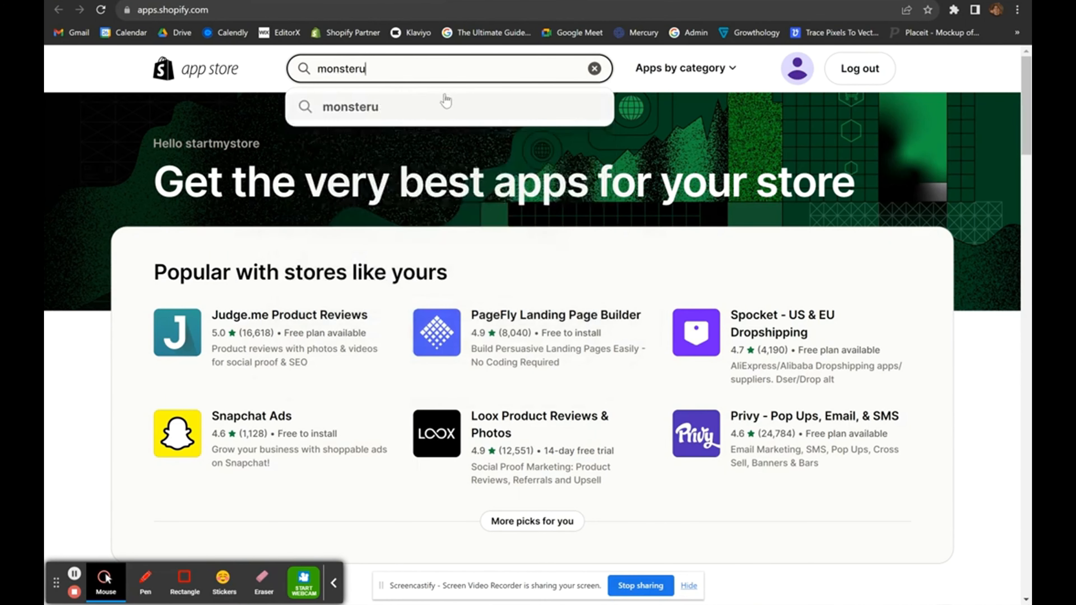
{"action": "type", "text": "opsales"}
{"action": "key", "text": "Return"}
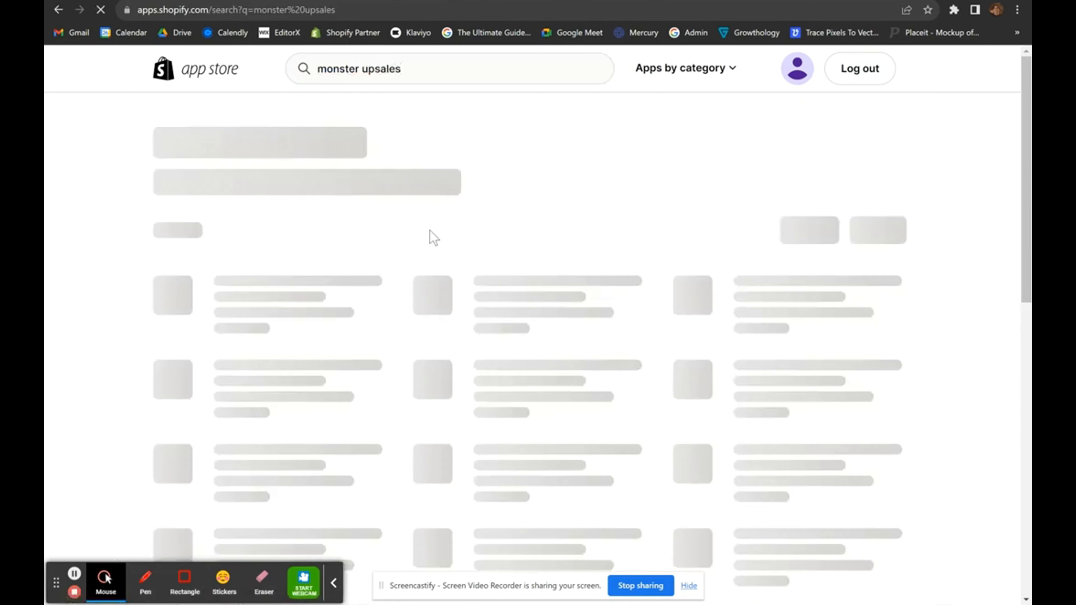
{"action": "scroll", "coordinate": [268, 313], "scroll_direction": "down", "scroll_amount": 1}
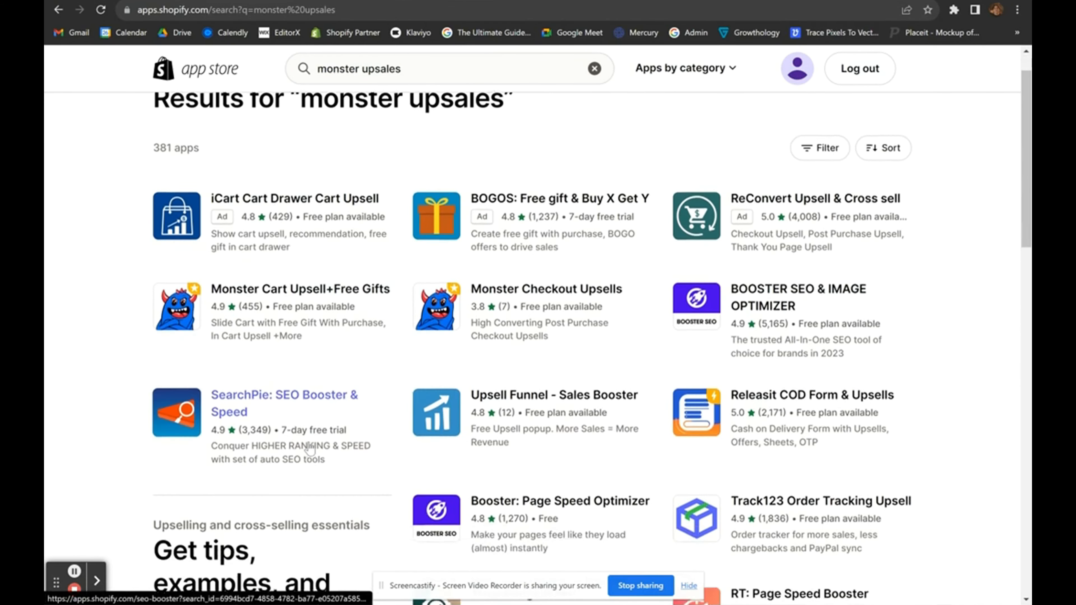
{"action": "scroll", "coordinate": [204, 278], "scroll_direction": "up", "scroll_amount": 3}
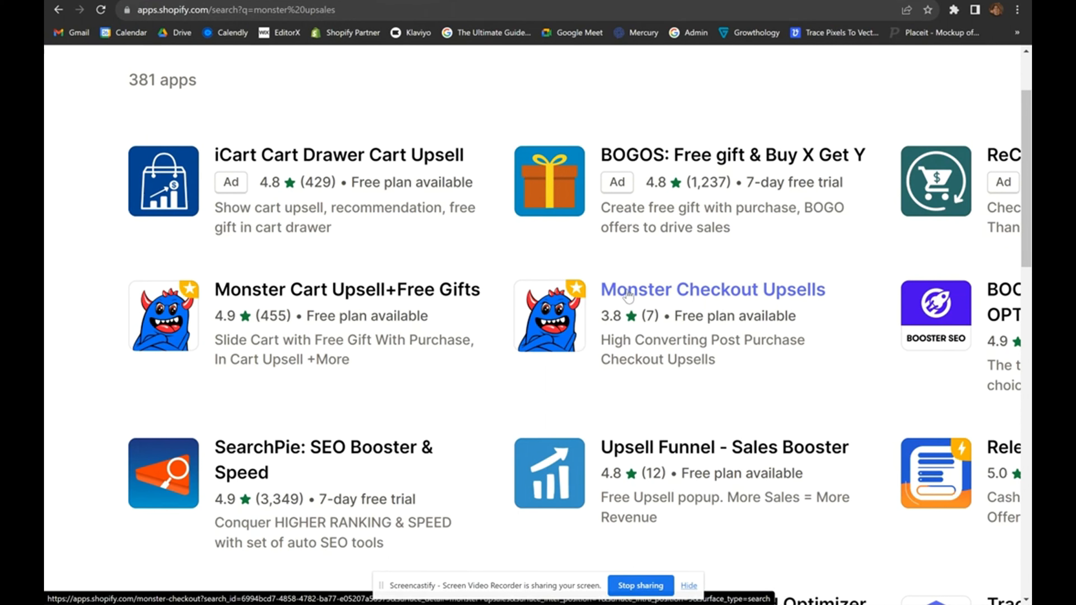
{"action": "scroll", "coordinate": [626, 295], "scroll_direction": "down", "scroll_amount": 3}
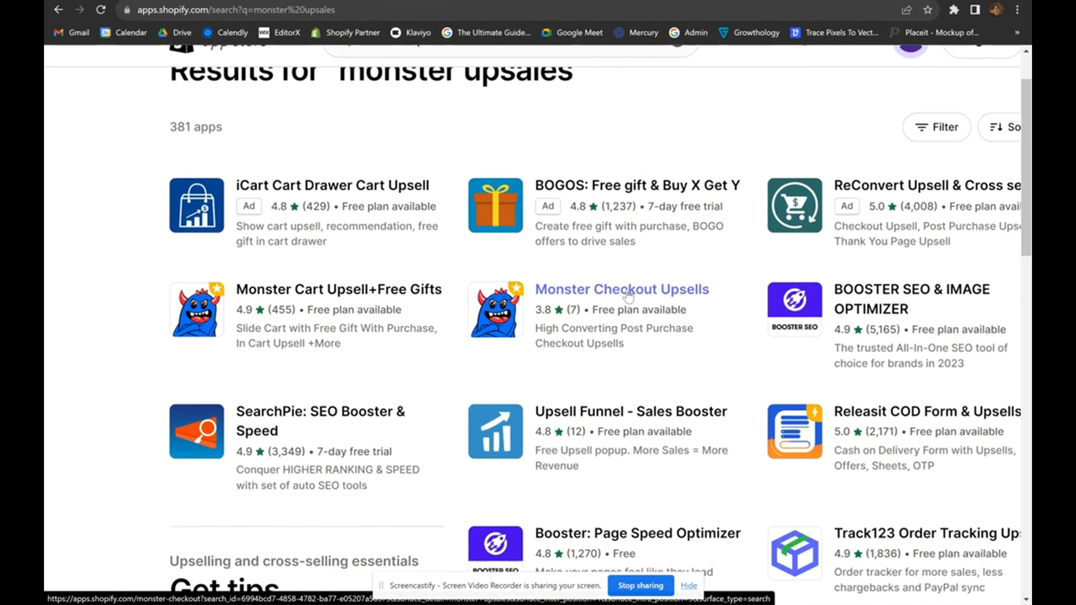
{"action": "scroll", "coordinate": [597, 300], "scroll_direction": "down", "scroll_amount": 2}
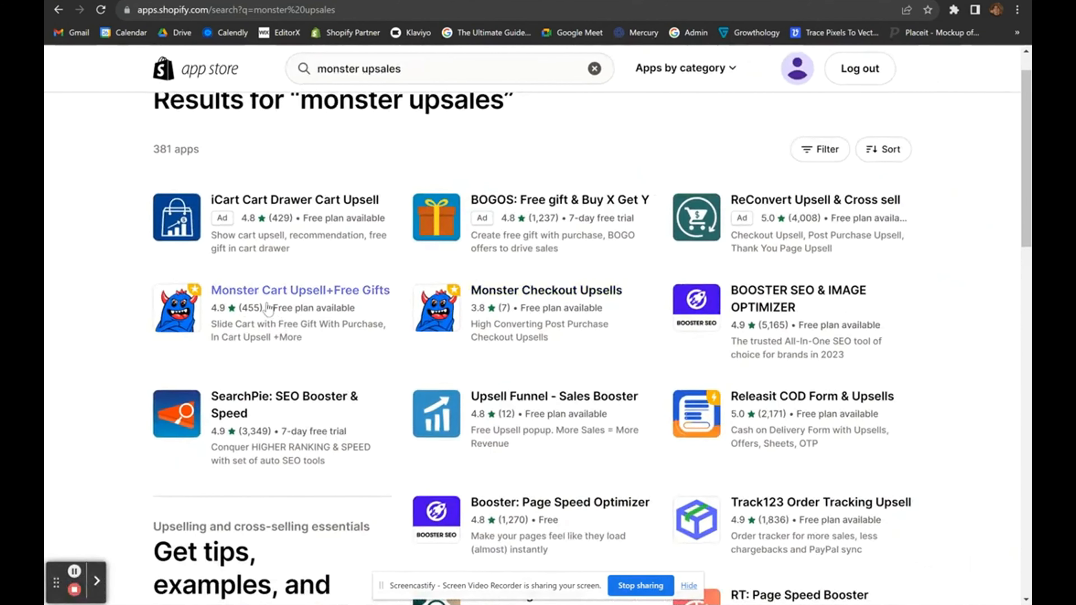
{"action": "left_click", "coordinate": [269, 306]}
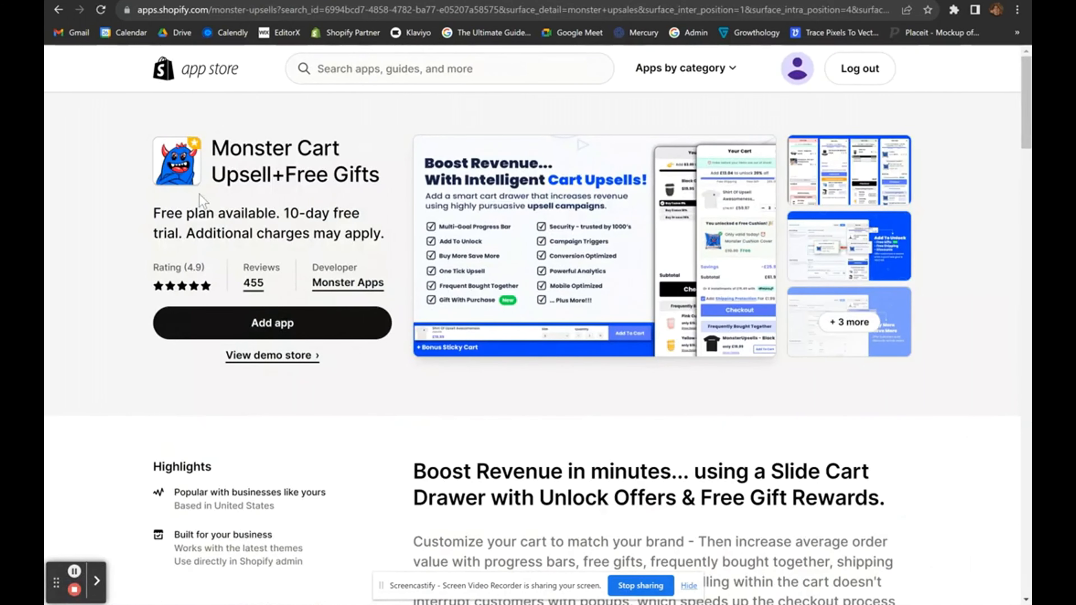
Install Monster Cart Upsell+Free Gifts and approve its $12.99-per-30-days test subscription.
{"action": "left_click", "coordinate": [270, 322]}
{"action": "scroll", "coordinate": [614, 392], "scroll_direction": "down", "scroll_amount": 10}
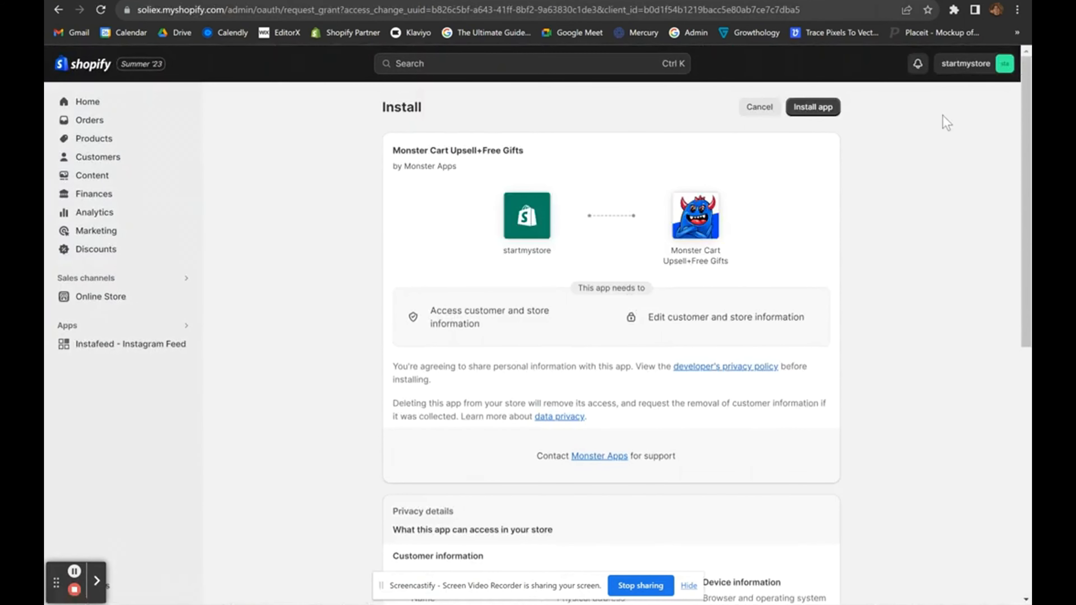
{"action": "left_click", "coordinate": [823, 109]}
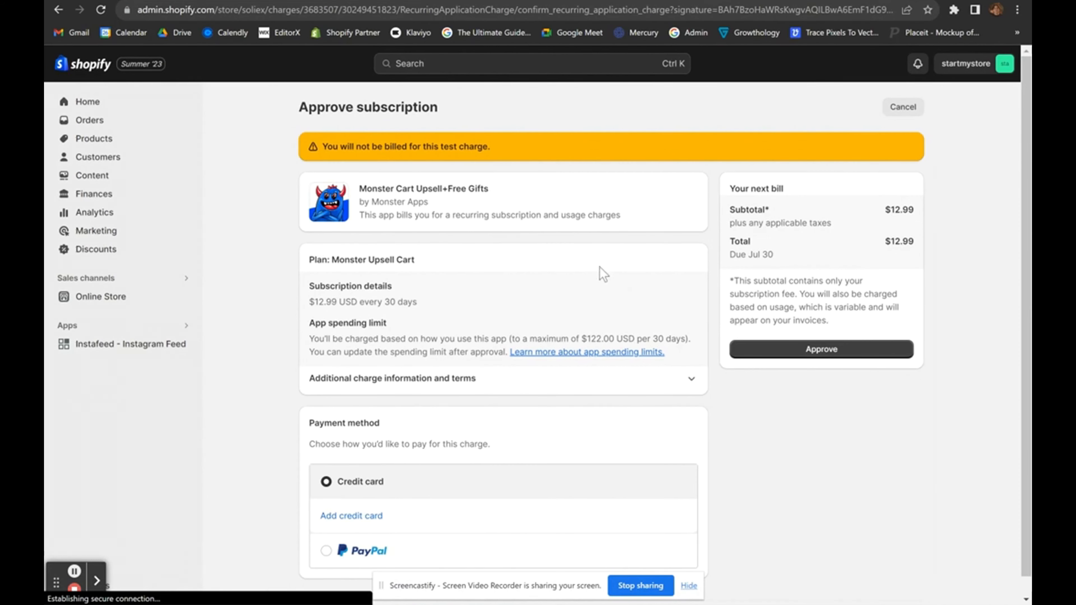
{"action": "scroll", "coordinate": [580, 310], "scroll_direction": "down", "scroll_amount": 1}
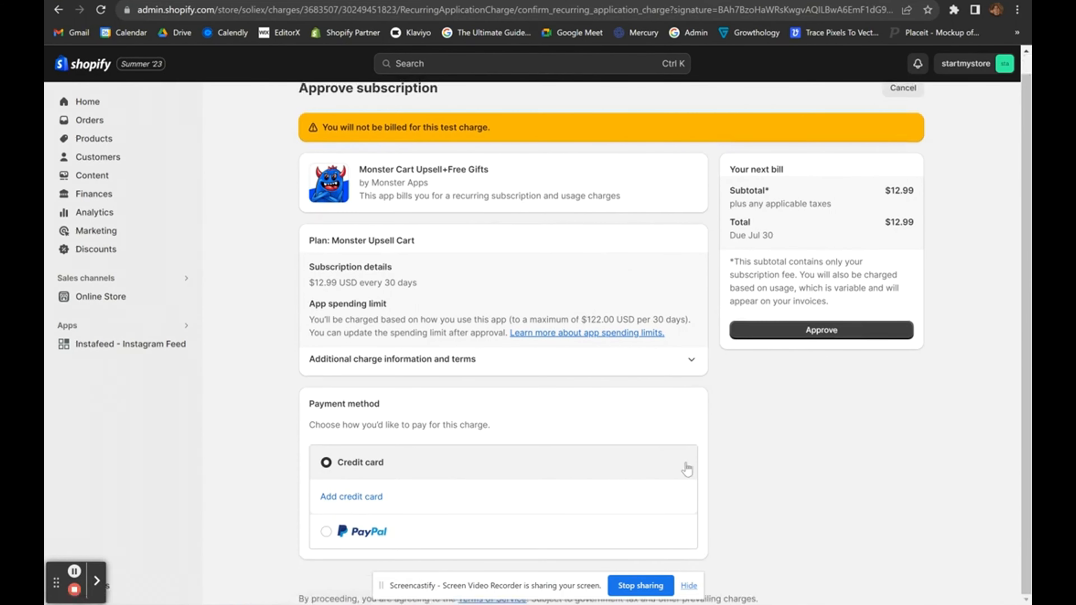
{"action": "left_click", "coordinate": [687, 586]}
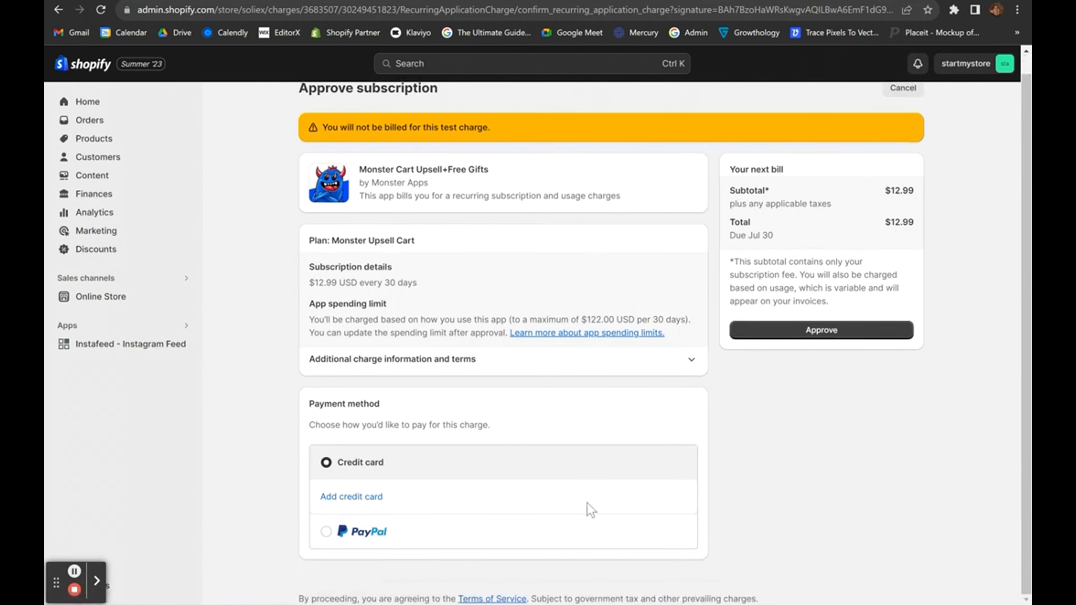
{"action": "left_click", "coordinate": [805, 331]}
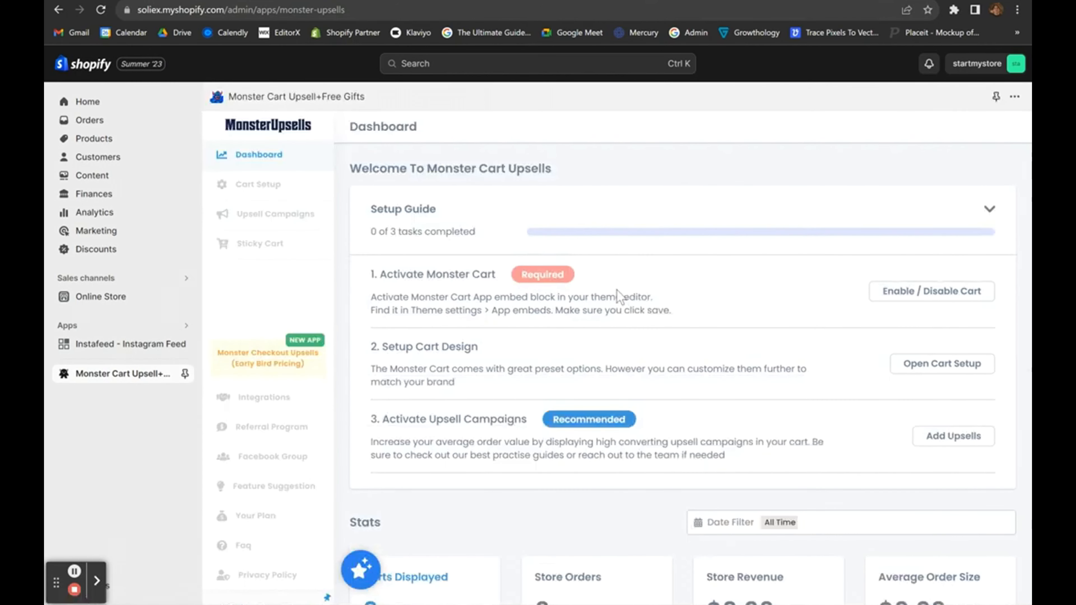
View and close the Enable / Disable Cart activation instructions.
{"action": "scroll", "coordinate": [672, 356], "scroll_direction": "down", "scroll_amount": 1}
{"action": "scroll", "coordinate": [675, 361], "scroll_direction": "up", "scroll_amount": 1}
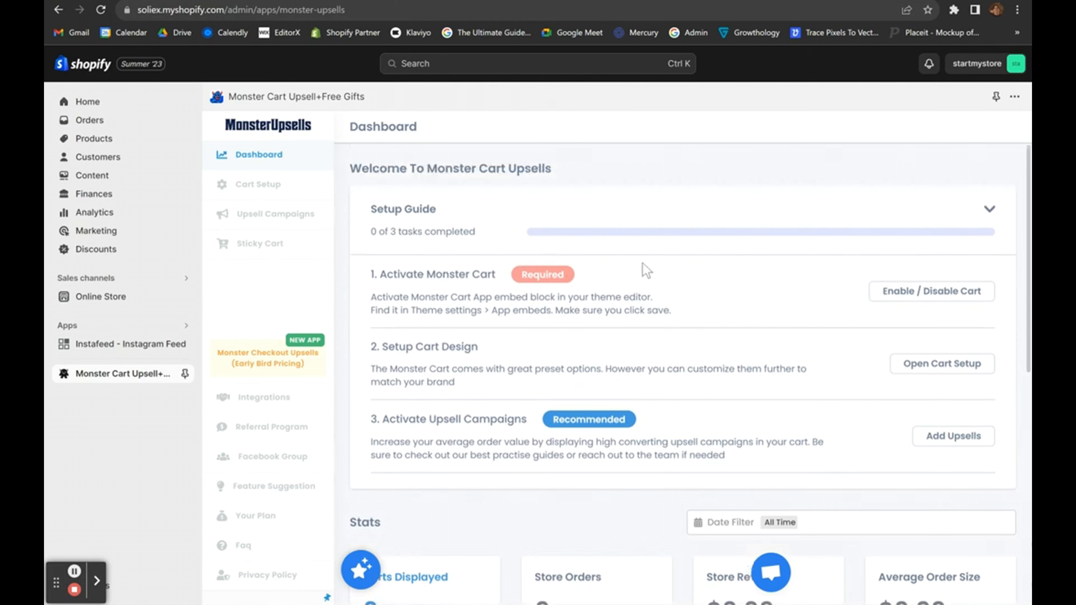
{"action": "left_click", "coordinate": [938, 297]}
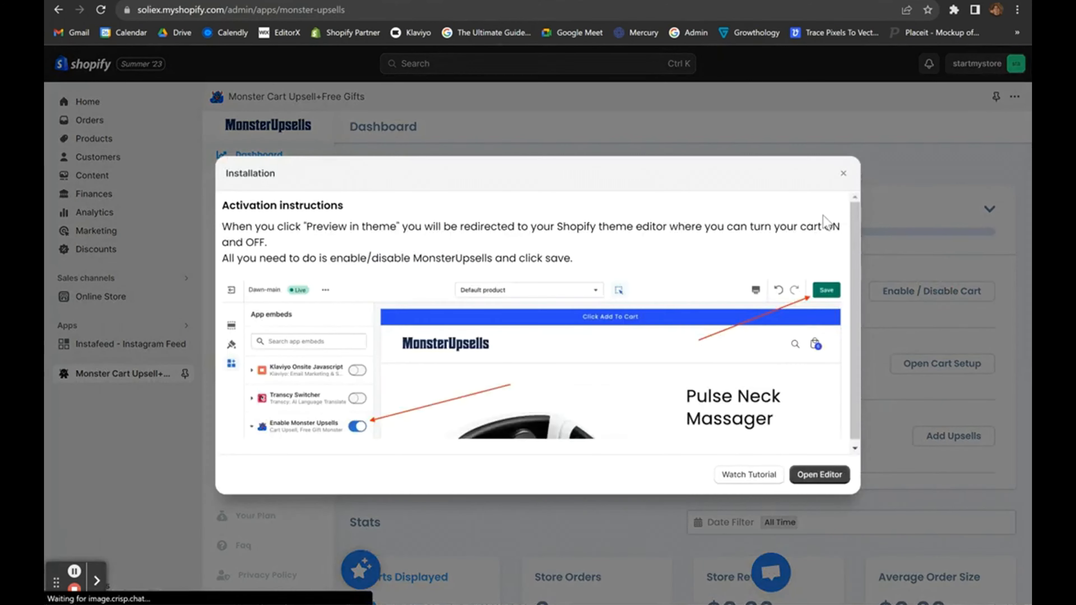
{"action": "left_click", "coordinate": [841, 174]}
Open the Online Store themes page, reloading until Boost2.2 APPROVED and the theme library appear.
{"action": "left_click", "coordinate": [97, 299]}
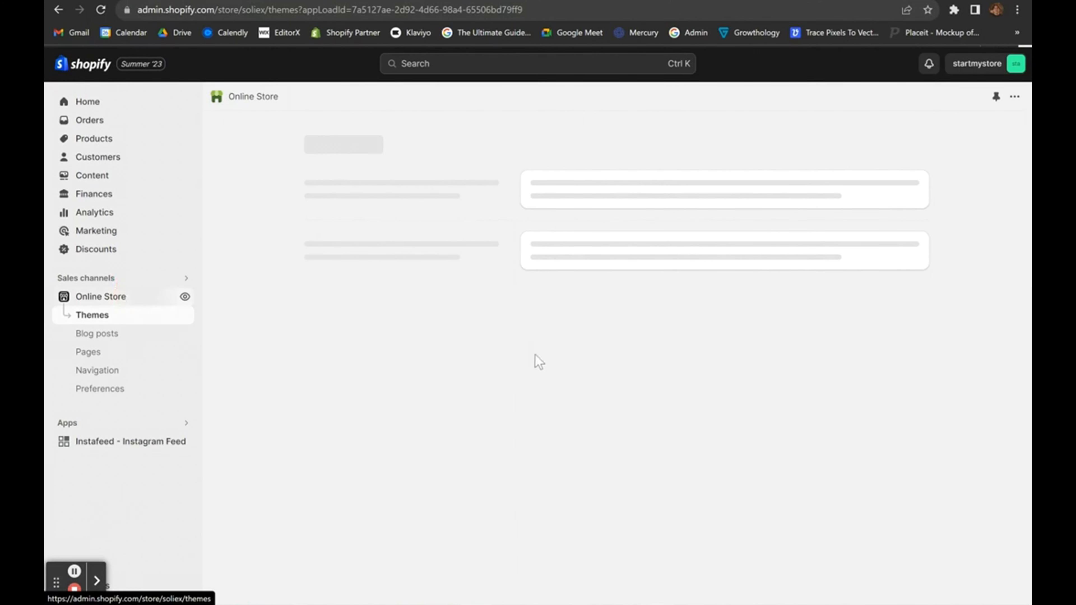
{"action": "left_click", "coordinate": [520, 13]}
{"action": "key", "text": "Return"}
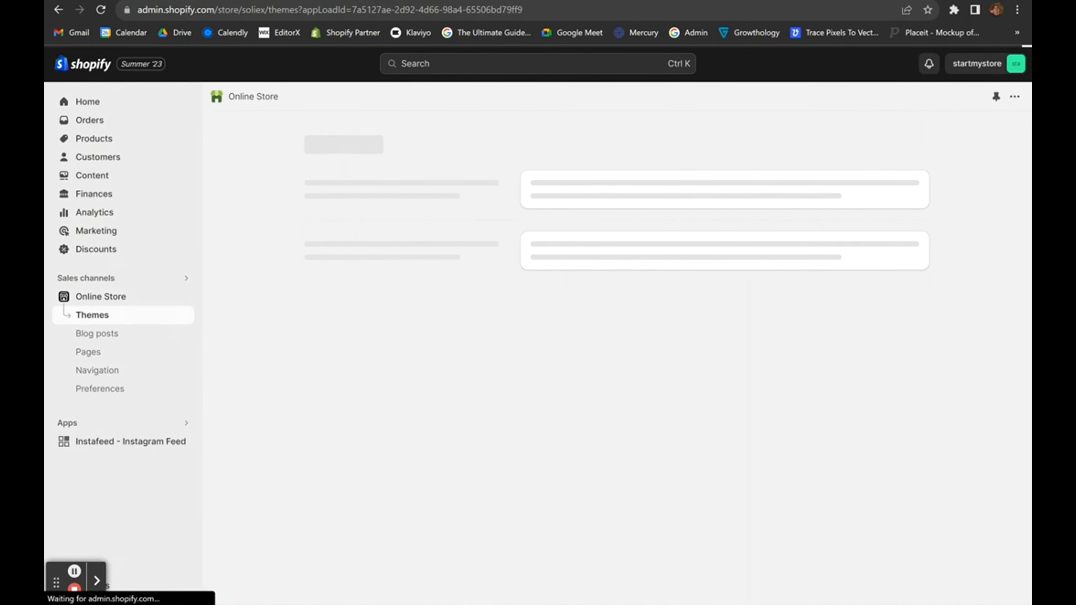
{"action": "left_click", "coordinate": [512, 1]}
{"action": "left_click", "coordinate": [493, 1]}
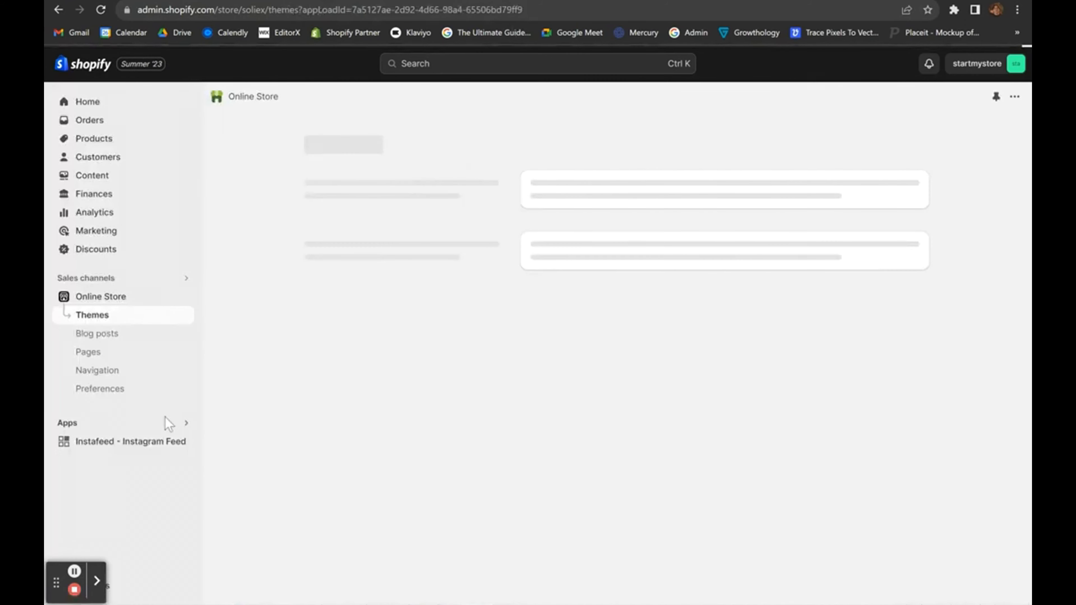
{"action": "left_click", "coordinate": [97, 582]}
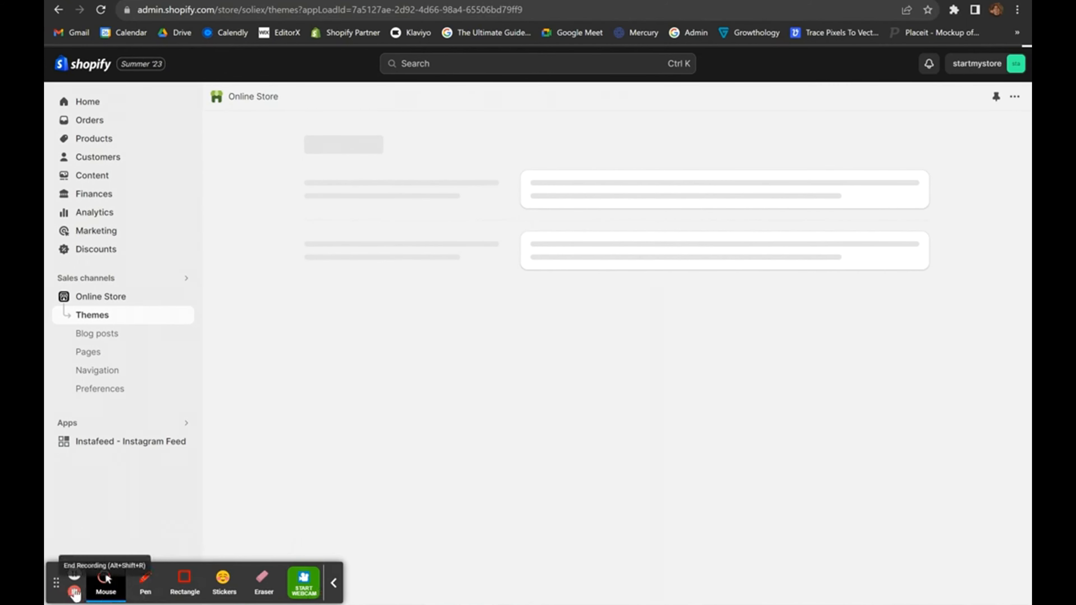
{"action": "scroll", "coordinate": [563, 496], "scroll_direction": "down", "scroll_amount": 2}
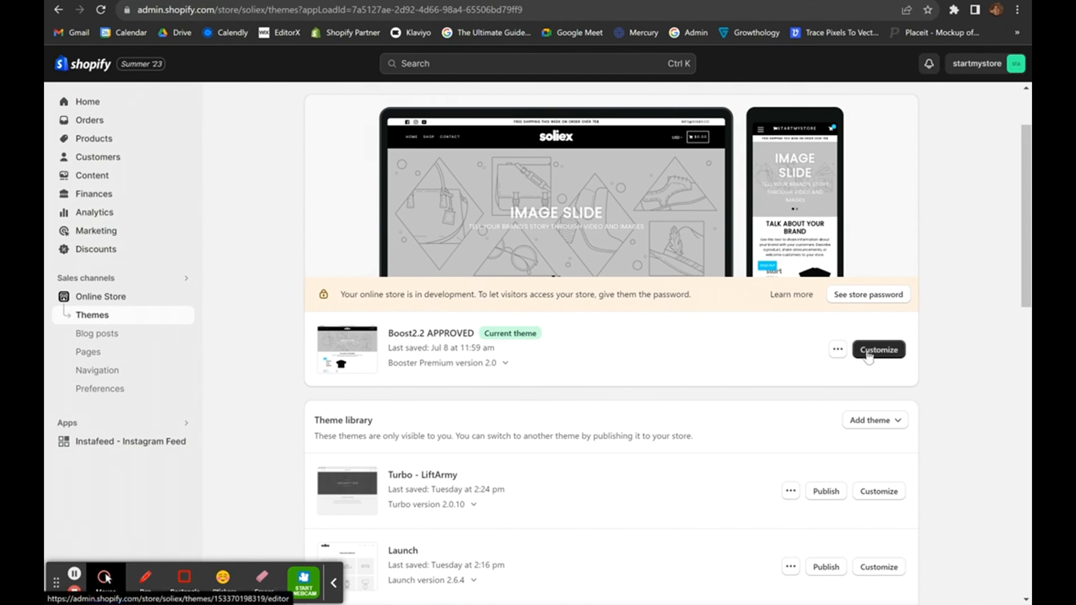
Enable the Monster Upsells app embed in the Boost2.2 APPROVED theme and save it.
{"action": "scroll", "coordinate": [859, 355], "scroll_direction": "up", "scroll_amount": 2}
{"action": "left_click", "coordinate": [875, 409]}
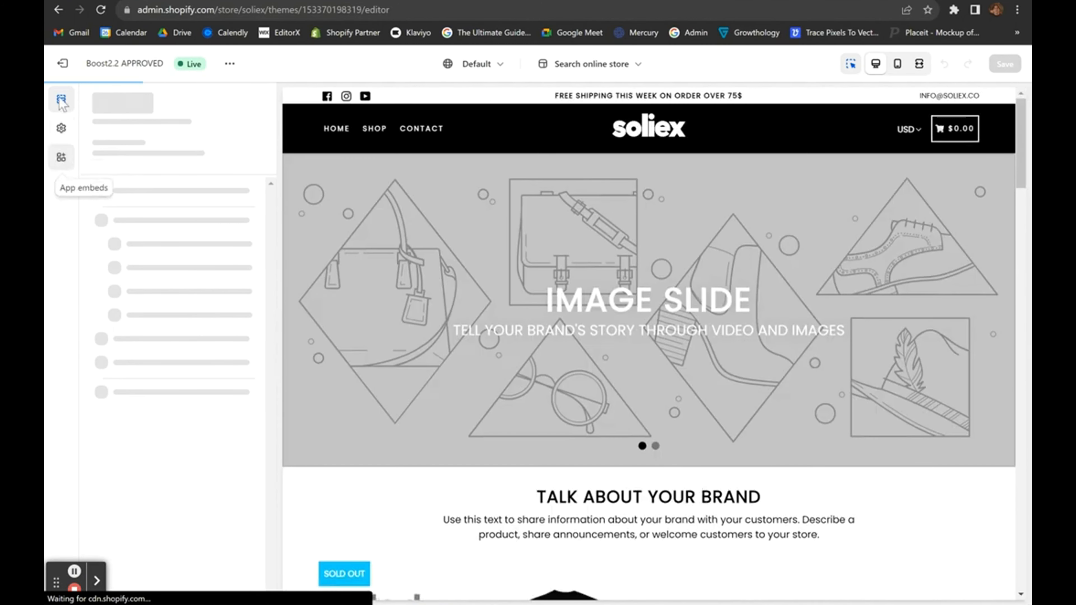
{"action": "left_click", "coordinate": [61, 159]}
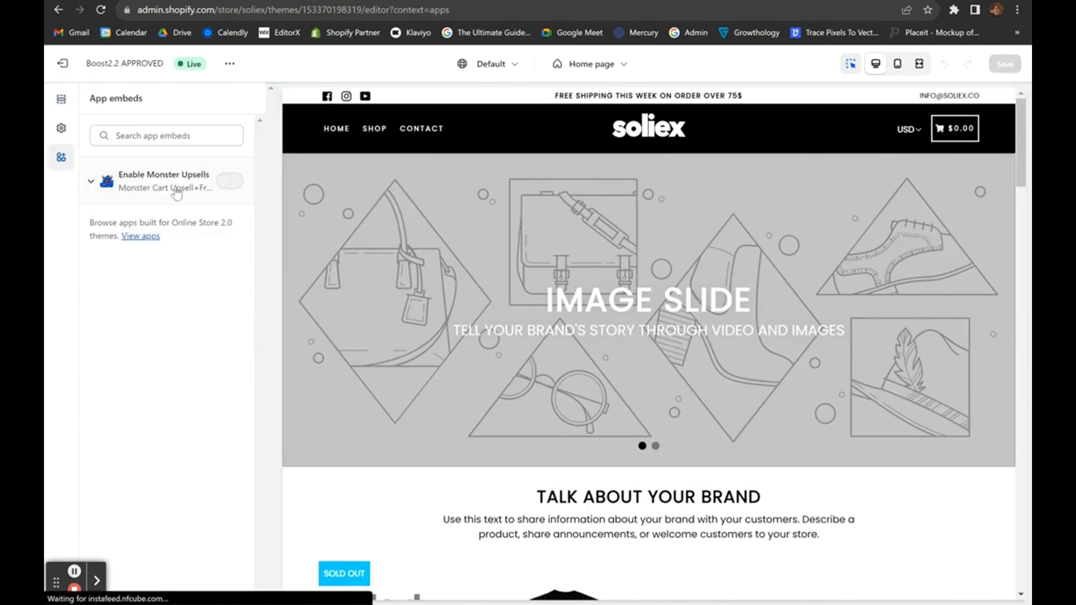
{"action": "left_click", "coordinate": [229, 181]}
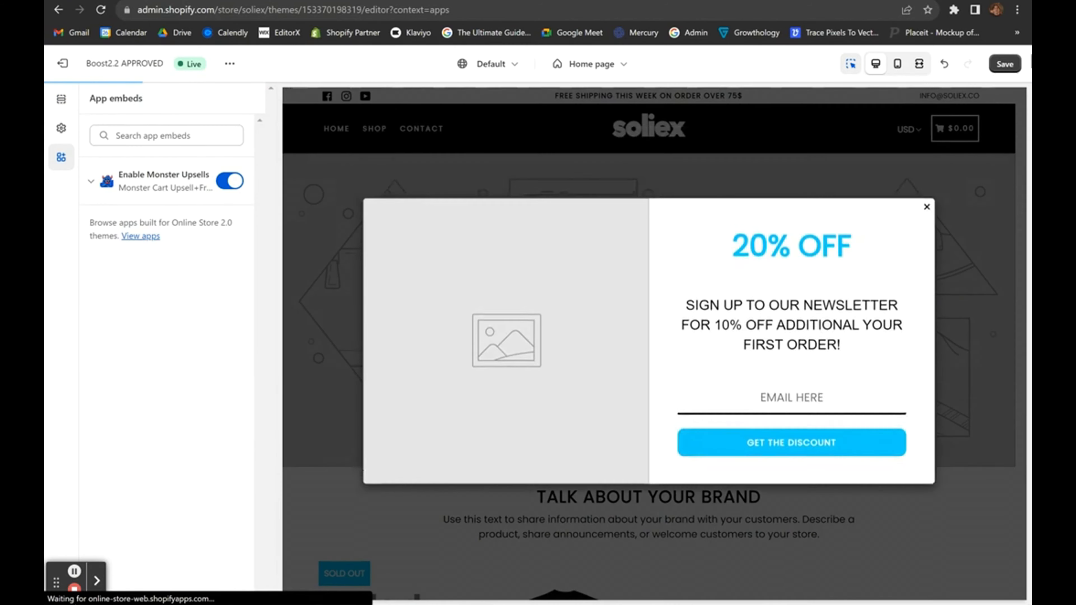
{"action": "left_click", "coordinate": [1005, 63]}
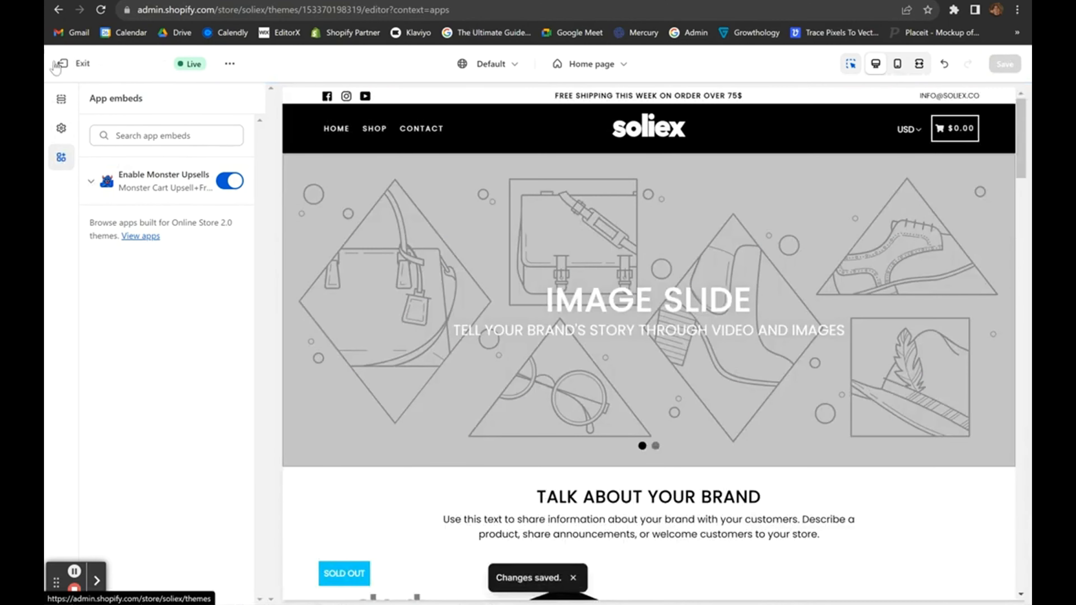
{"action": "left_click", "coordinate": [63, 66]}
Reopen Monster Cart Upsell+Free Gifts from the admin search's installed apps.
{"action": "left_click", "coordinate": [434, 64]}
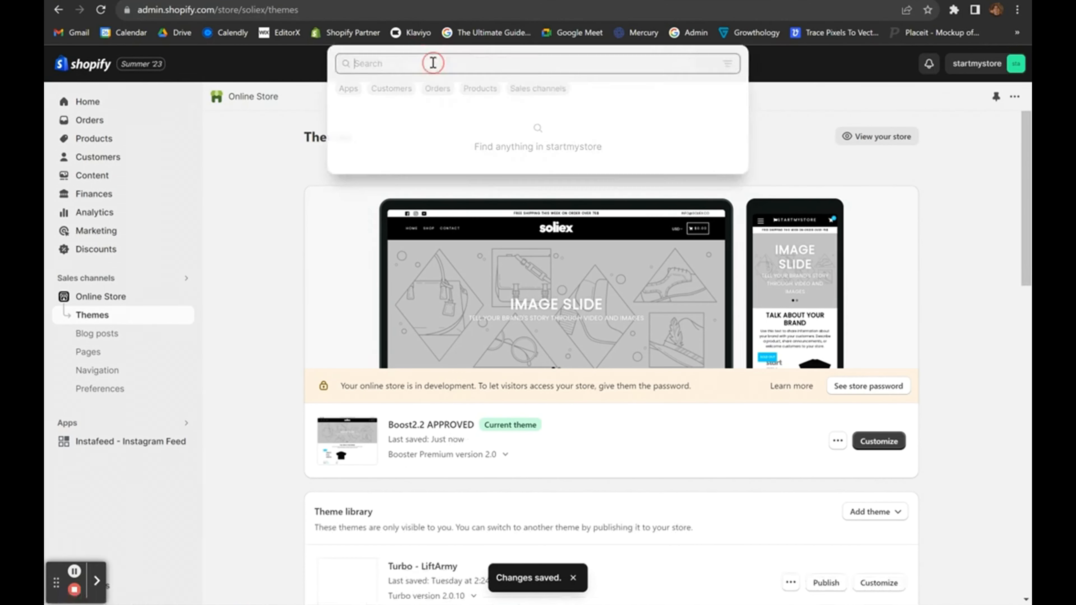
{"action": "left_click", "coordinate": [344, 88]}
{"action": "left_click", "coordinate": [400, 111]}
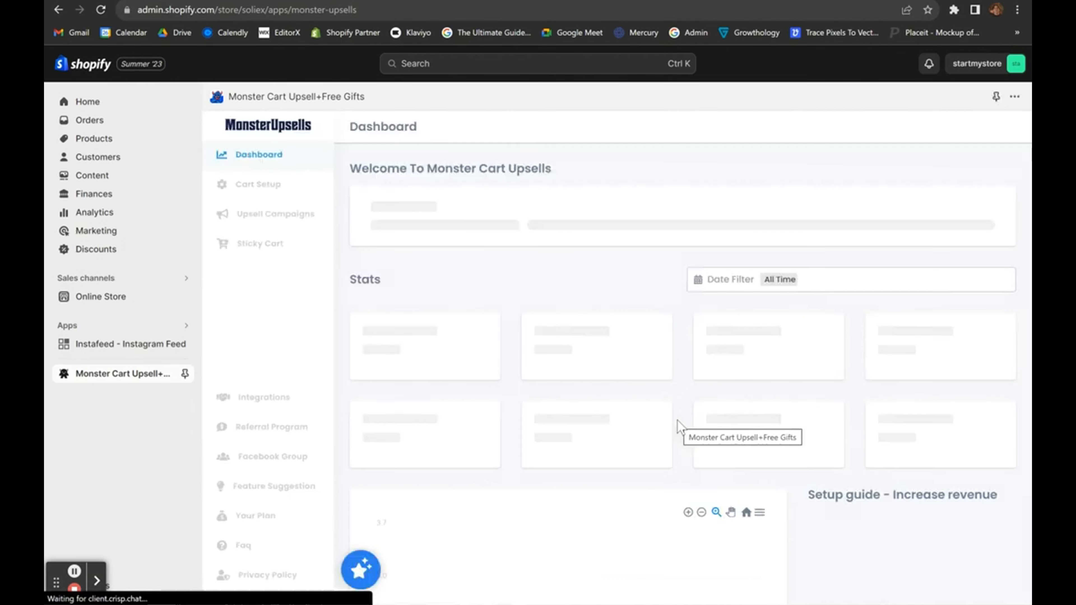
Review the cart activation instructions and Setup Cart Design text, then start a new upsell campaign.
{"action": "scroll", "coordinate": [662, 331], "scroll_direction": "down", "scroll_amount": 1}
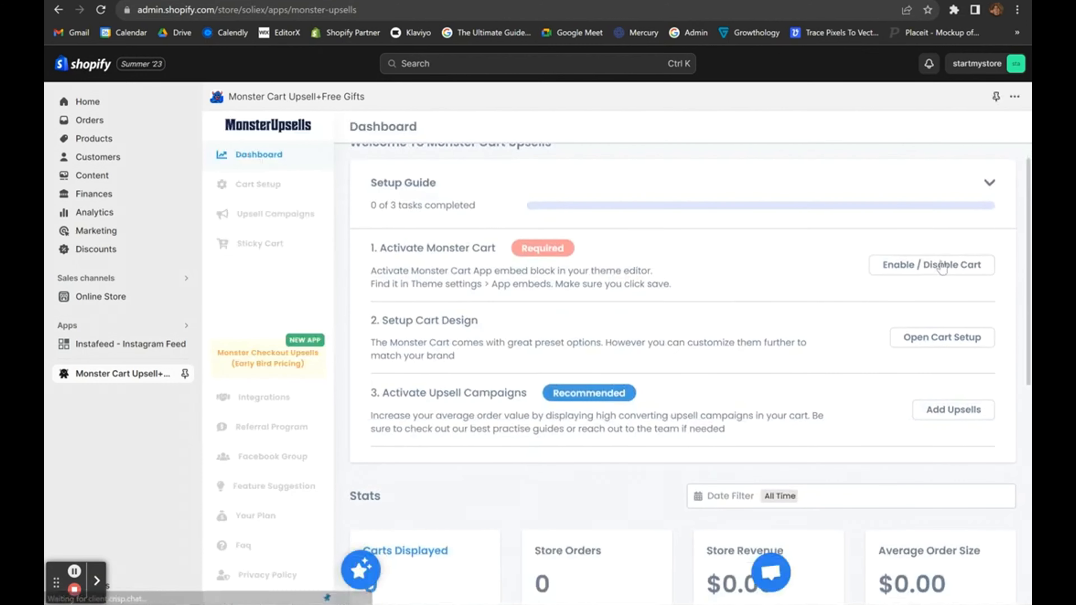
{"action": "left_click", "coordinate": [938, 264]}
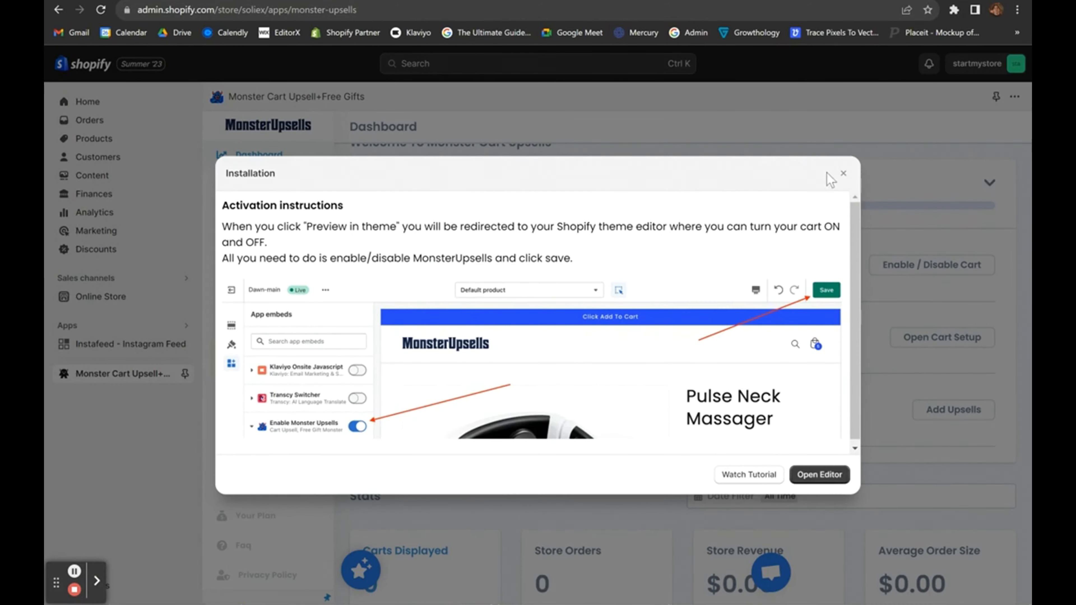
{"action": "left_click", "coordinate": [843, 174]}
{"action": "scroll", "coordinate": [774, 274], "scroll_direction": "down", "scroll_amount": 2}
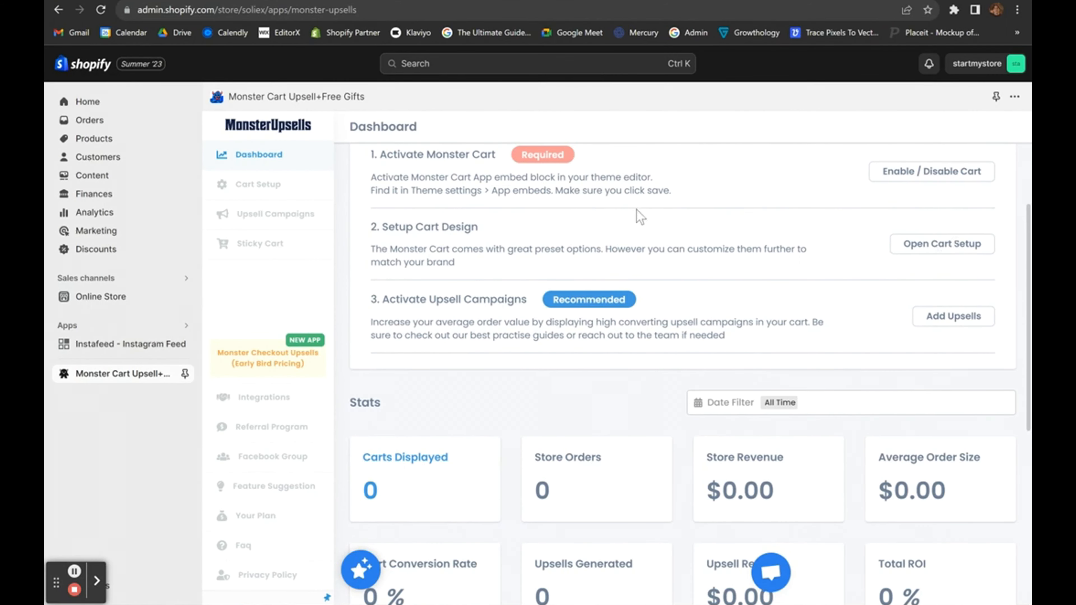
{"action": "left_click_drag", "start_coordinate": [370, 225], "coordinate": [496, 260]}
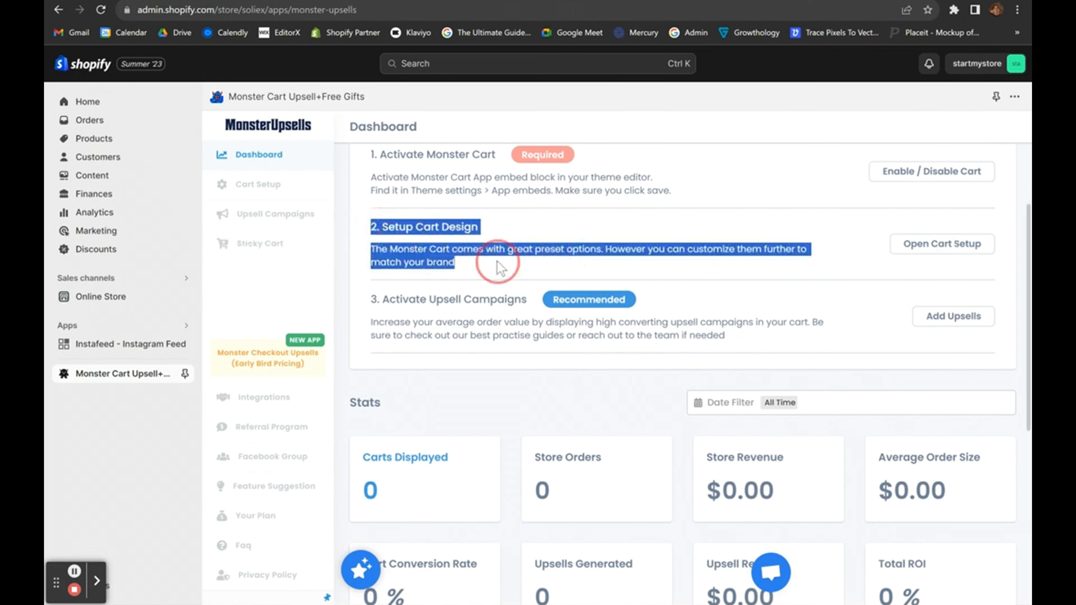
{"action": "left_click", "coordinate": [497, 261]}
{"action": "left_click_drag", "start_coordinate": [372, 225], "coordinate": [350, 221]}
{"action": "left_click", "coordinate": [470, 259]}
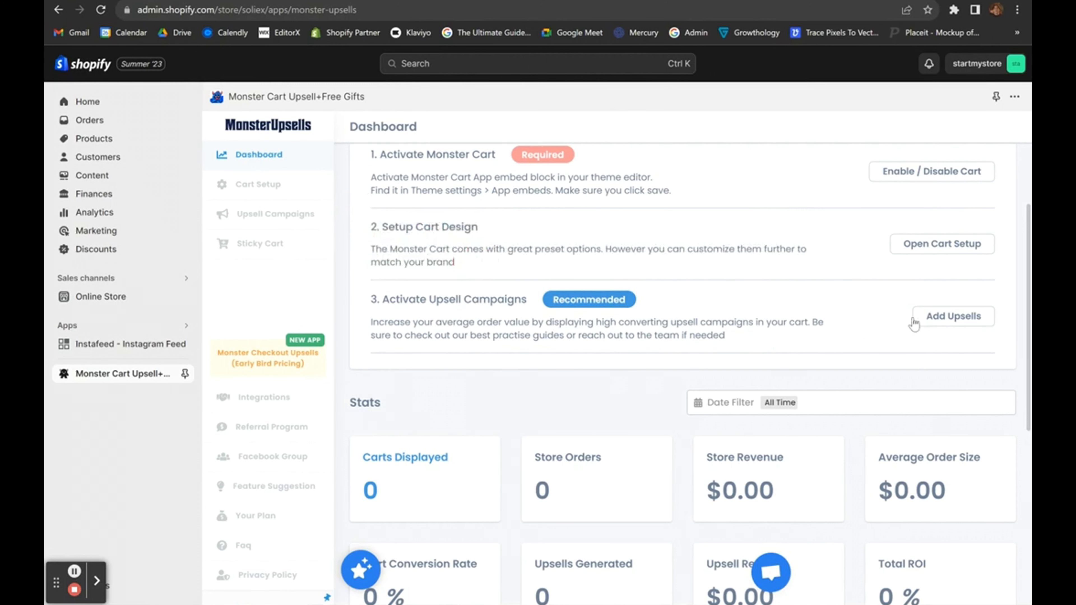
{"action": "left_click", "coordinate": [939, 322]}
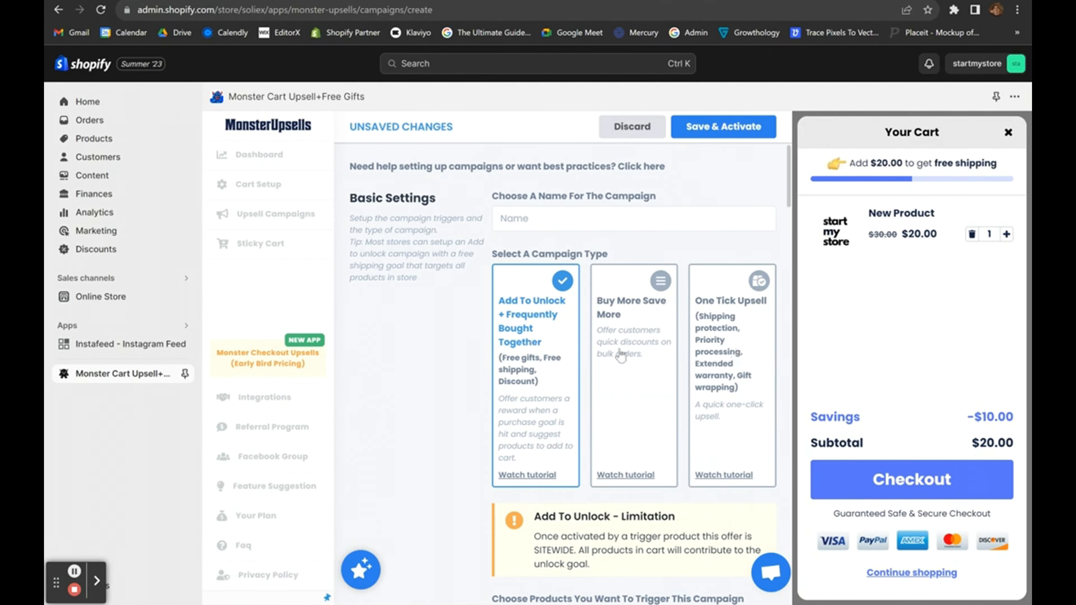
Choose the One Tick Upsell campaign type and make it Ticked By Default.
{"action": "left_click", "coordinate": [698, 355]}
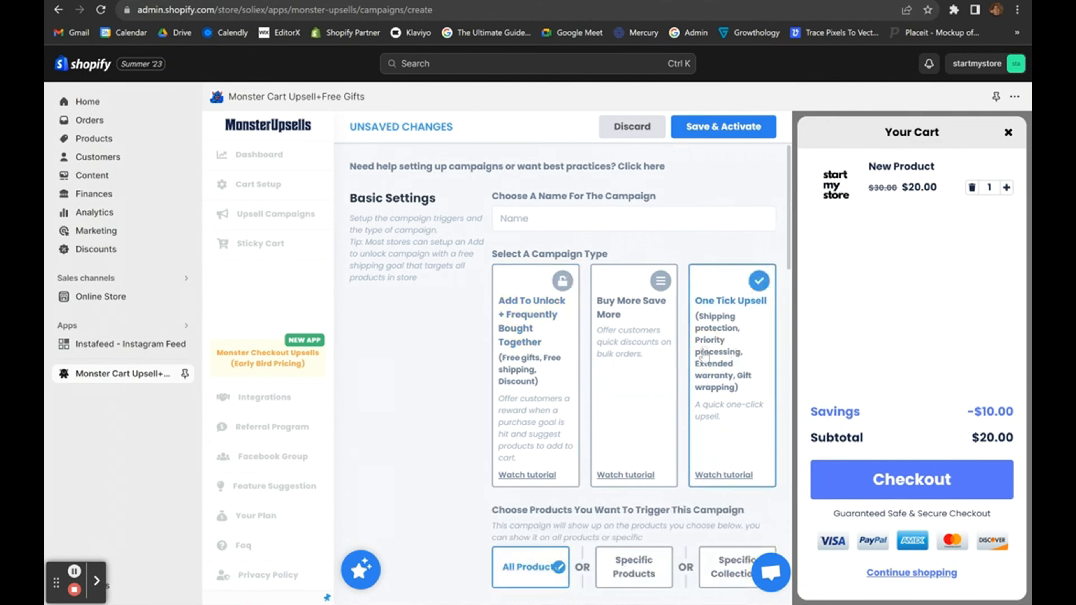
{"action": "scroll", "coordinate": [703, 387], "scroll_direction": "down", "scroll_amount": 1}
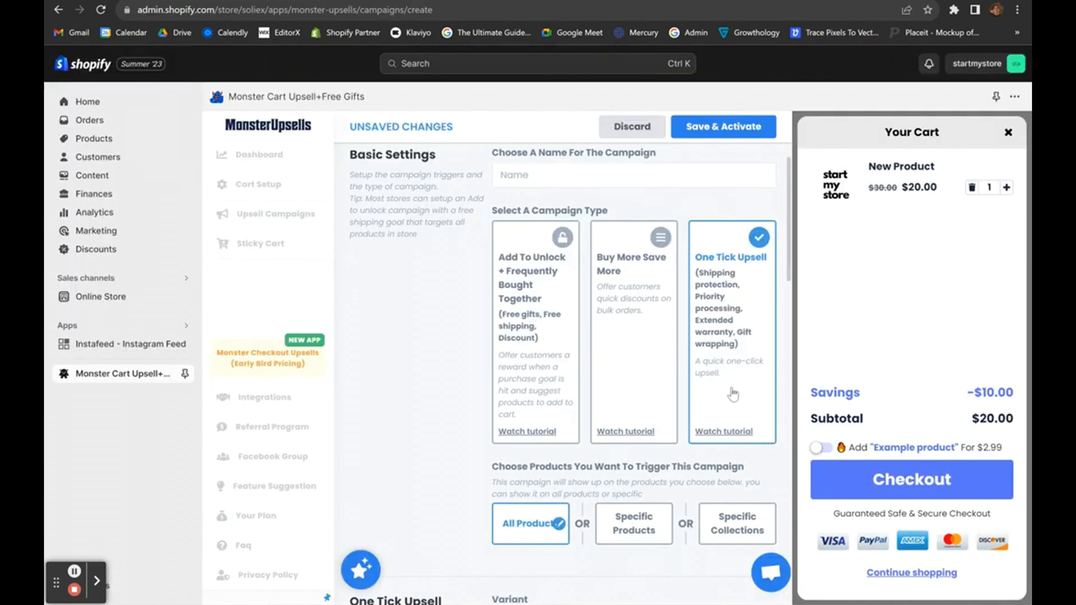
{"action": "scroll", "coordinate": [733, 394], "scroll_direction": "down", "scroll_amount": 8}
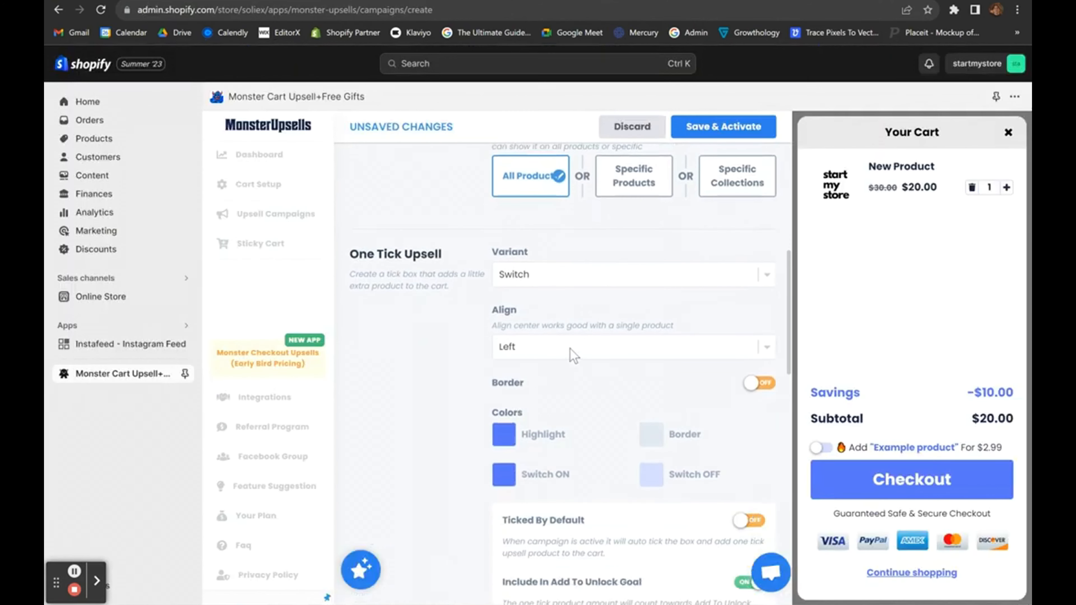
{"action": "scroll", "coordinate": [547, 495], "scroll_direction": "down", "scroll_amount": 7}
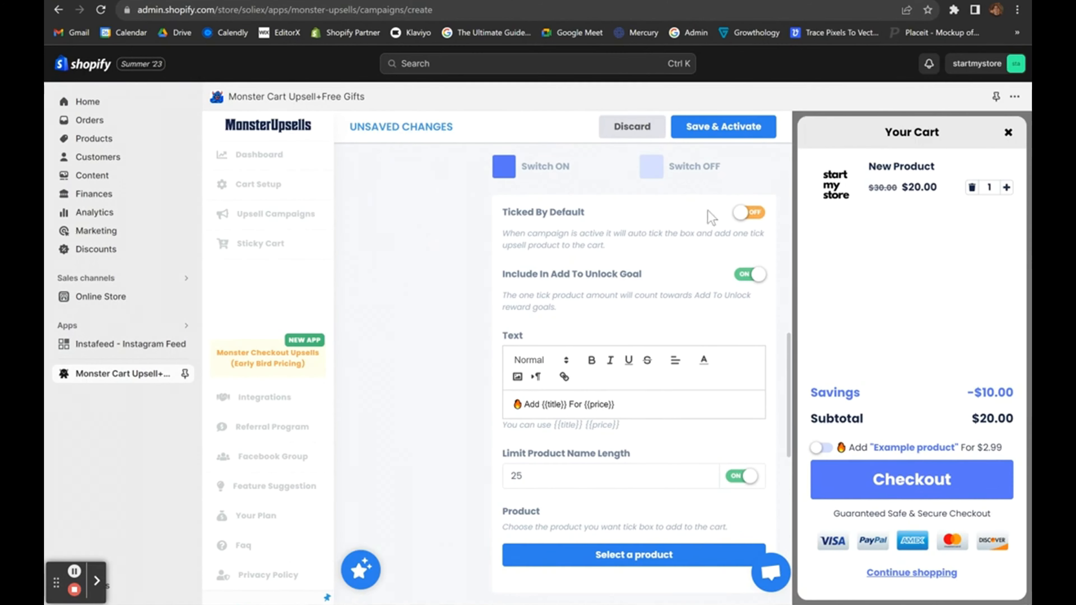
{"action": "left_click", "coordinate": [756, 216]}
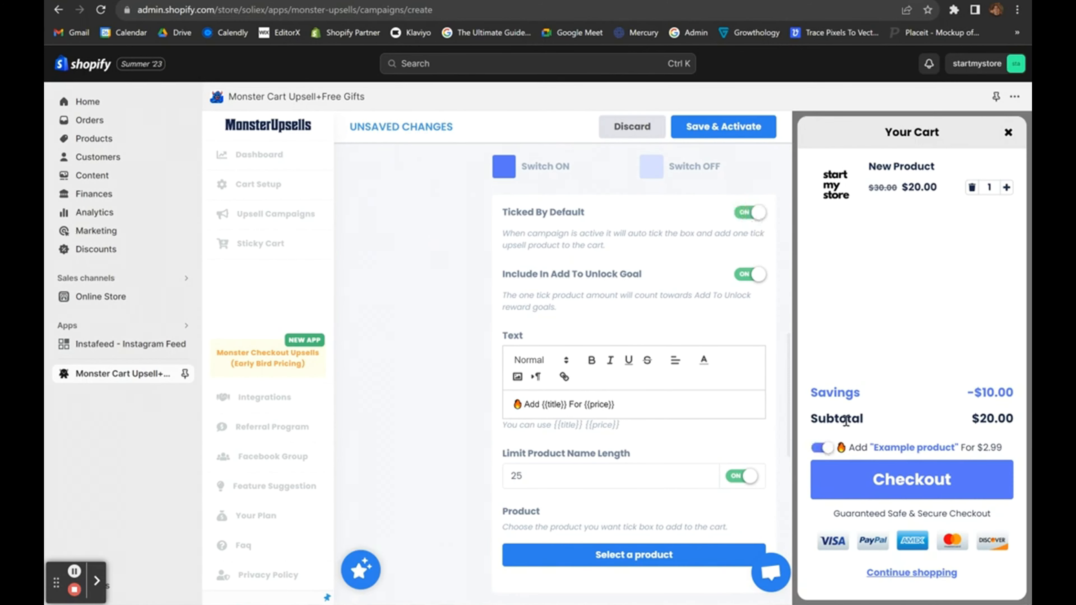
Select the {{title}} and {{price}} placeholders in the upsell text, then open the product picker.
{"action": "scroll", "coordinate": [673, 434], "scroll_direction": "down", "scroll_amount": 2}
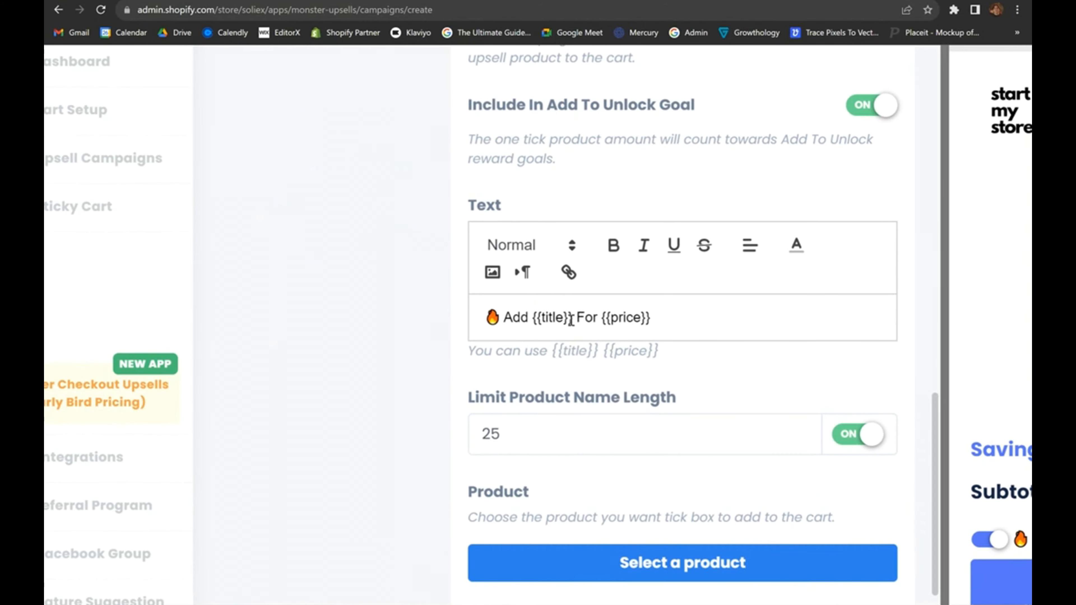
{"action": "left_click_drag", "start_coordinate": [569, 318], "coordinate": [533, 320]}
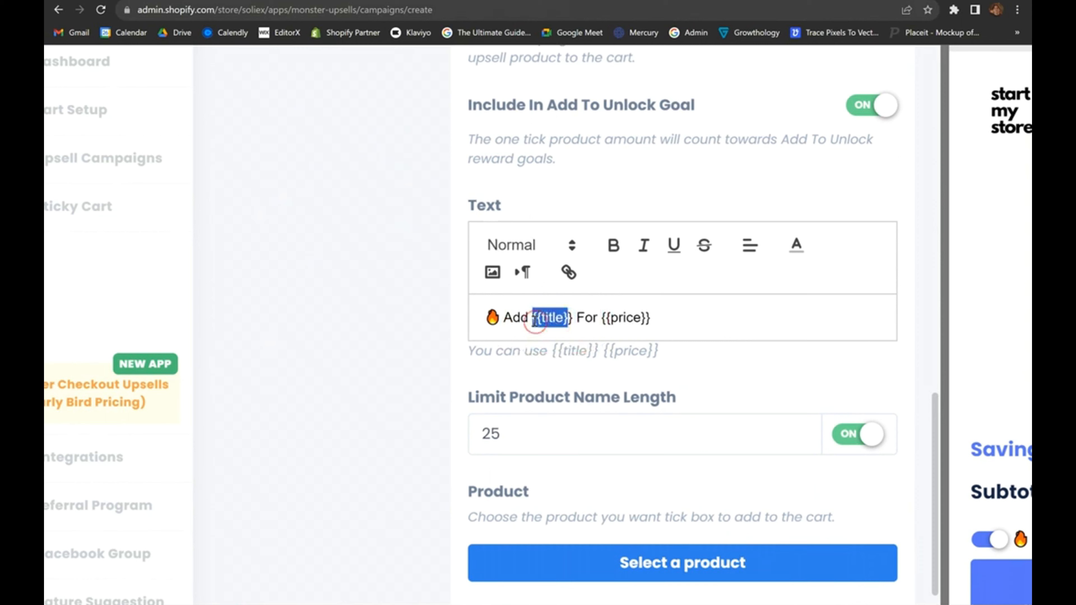
{"action": "left_click", "coordinate": [564, 320]}
{"action": "double_click", "coordinate": [549, 318]}
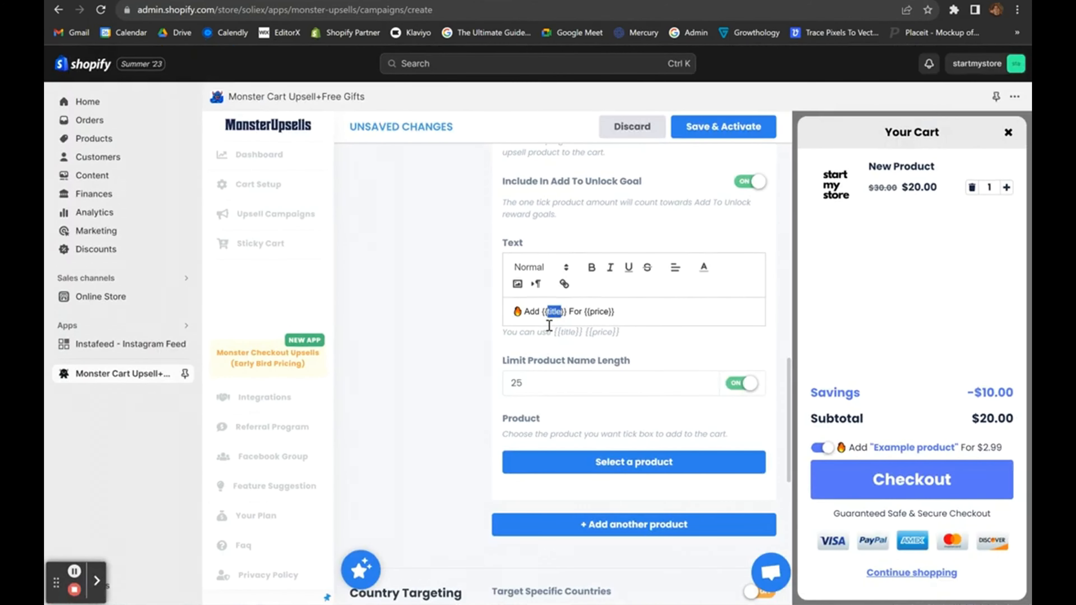
{"action": "scroll", "coordinate": [549, 325], "scroll_direction": "down", "scroll_amount": 2}
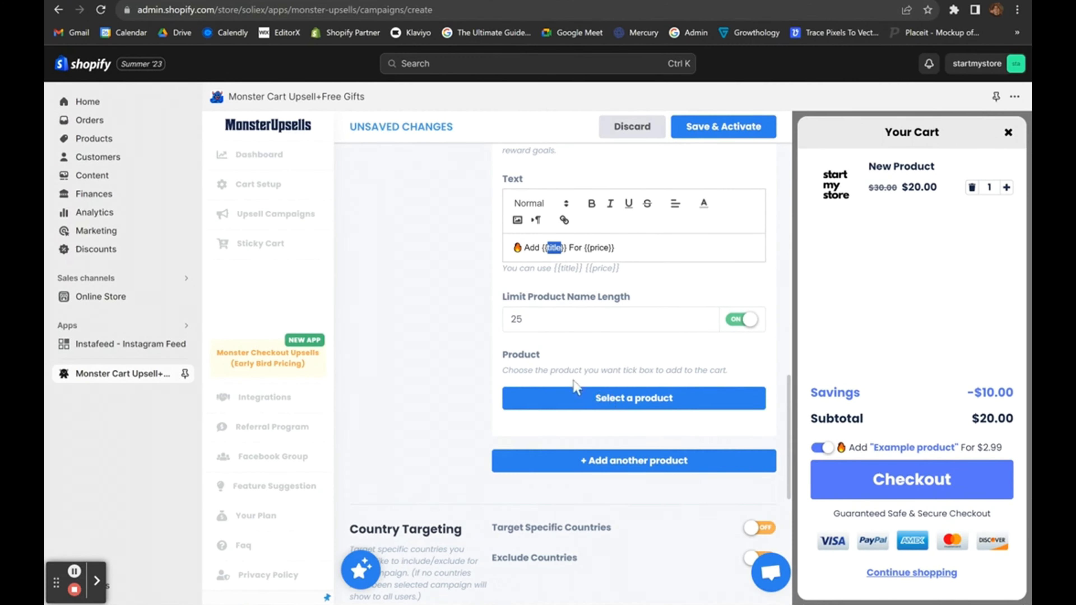
{"action": "left_click_drag", "start_coordinate": [566, 250], "coordinate": [543, 252]}
{"action": "left_click", "coordinate": [611, 253]}
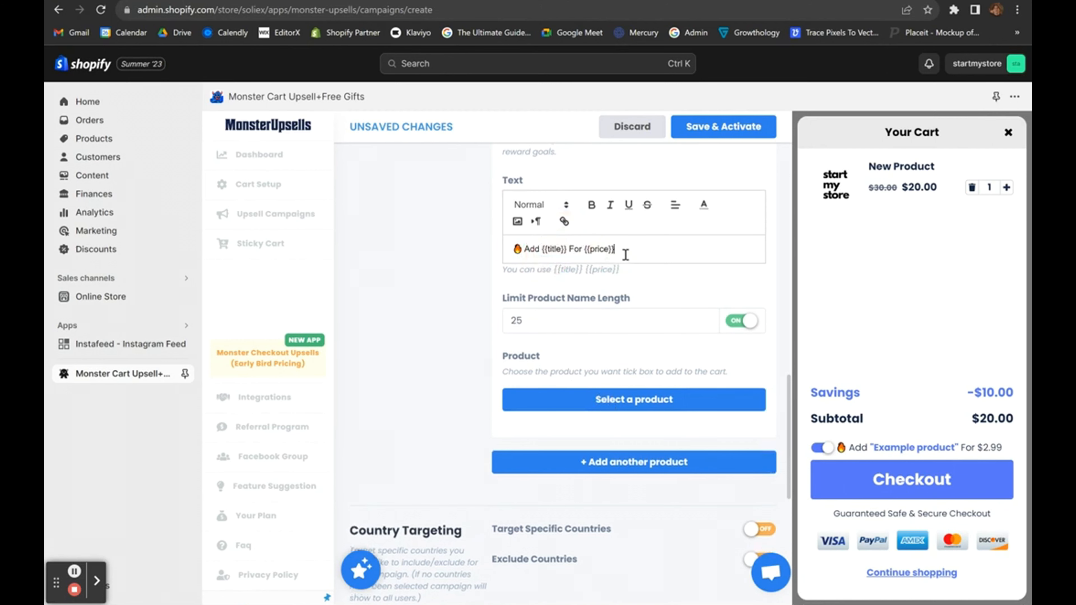
{"action": "left_click_drag", "start_coordinate": [612, 263], "coordinate": [633, 258]}
{"action": "left_click", "coordinate": [603, 403]}
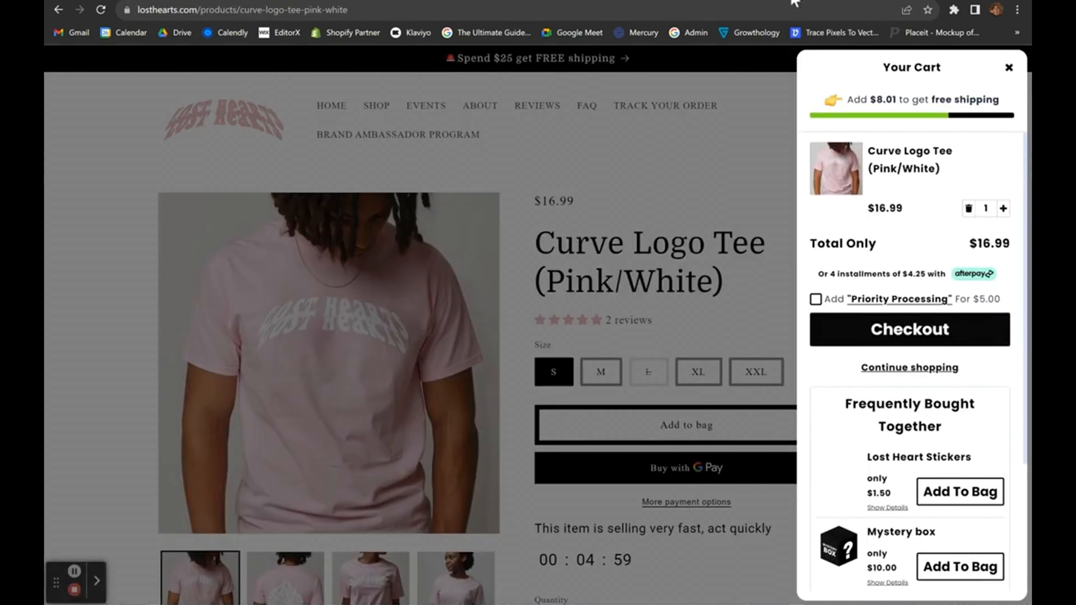
Close the product picker without choosing any upsell product.
{"action": "scroll", "coordinate": [881, 328], "scroll_direction": "down", "scroll_amount": 4}
{"action": "scroll", "coordinate": [851, 446], "scroll_direction": "up", "scroll_amount": 4}
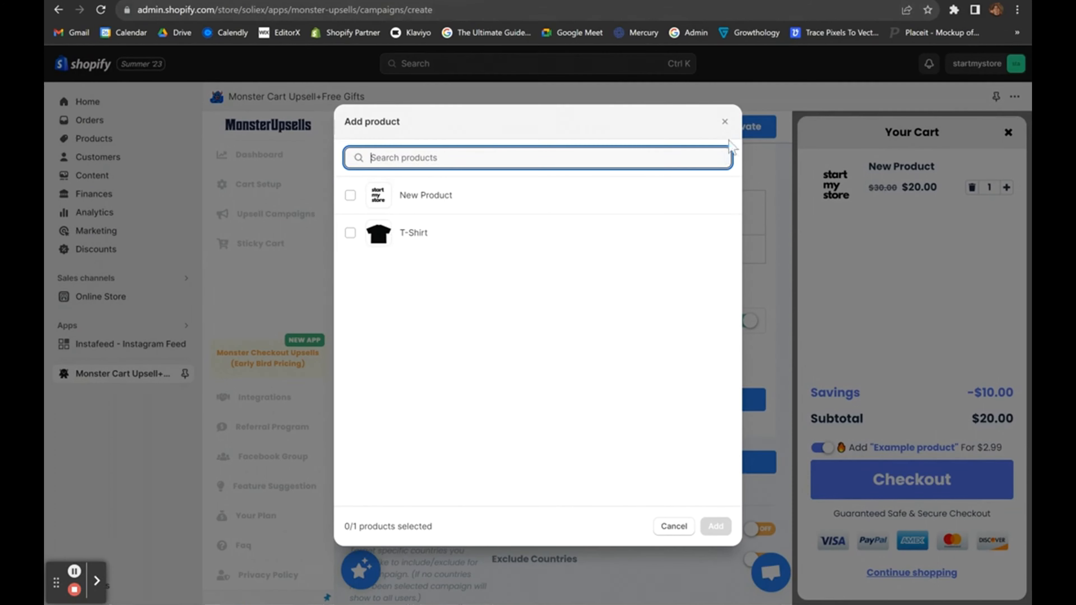
{"action": "left_click", "coordinate": [724, 121]}
{"action": "scroll", "coordinate": [680, 384], "scroll_direction": "down", "scroll_amount": 8}
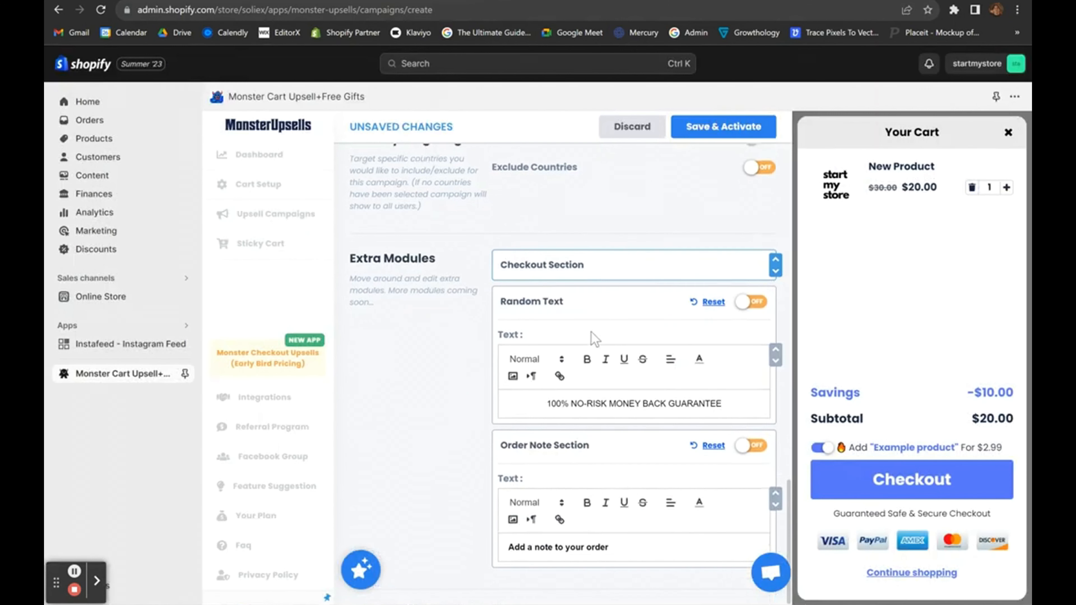
{"action": "scroll", "coordinate": [610, 510], "scroll_direction": "up", "scroll_amount": 10}
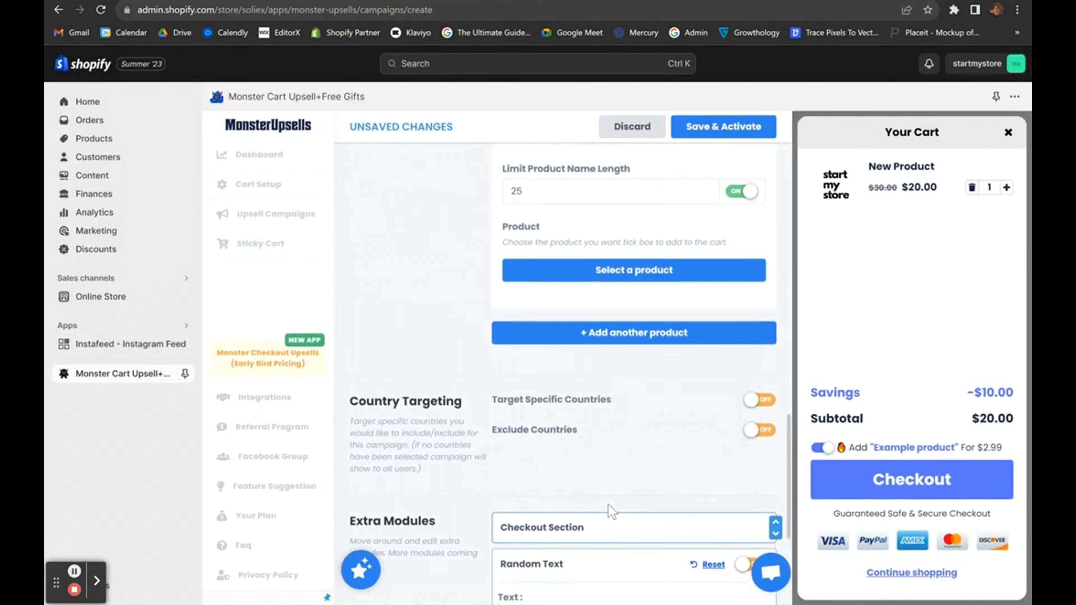
{"action": "left_click_drag", "start_coordinate": [1019, 461], "coordinate": [734, 483]}
{"action": "scroll", "coordinate": [441, 424], "scroll_direction": "down", "scroll_amount": 8}
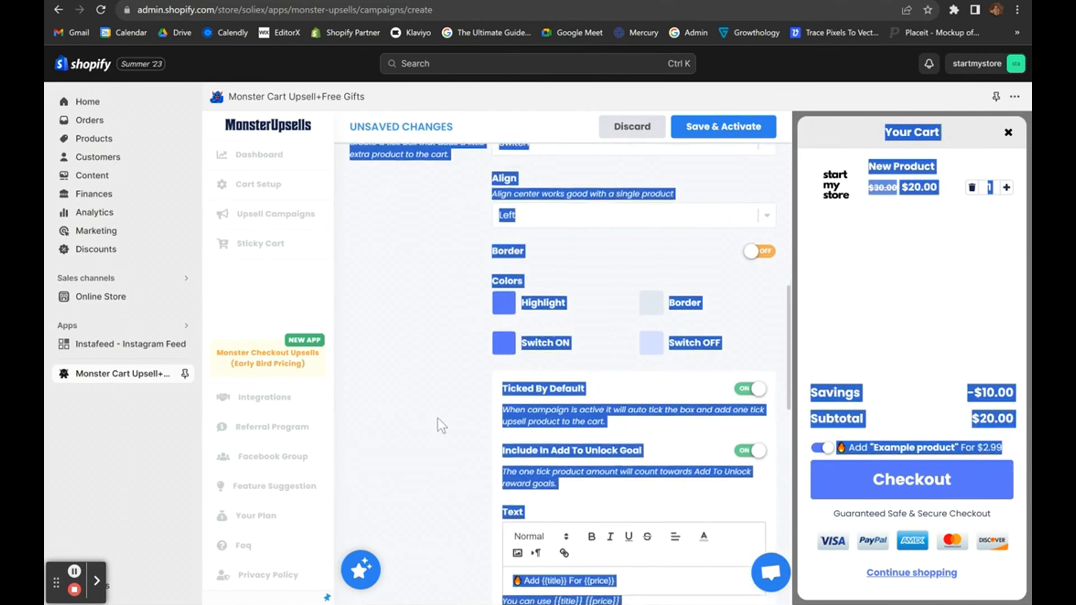
{"action": "left_click", "coordinate": [423, 425]}
Switch on the one-tick upsell in the cart preview.
{"action": "left_click", "coordinate": [817, 448]}
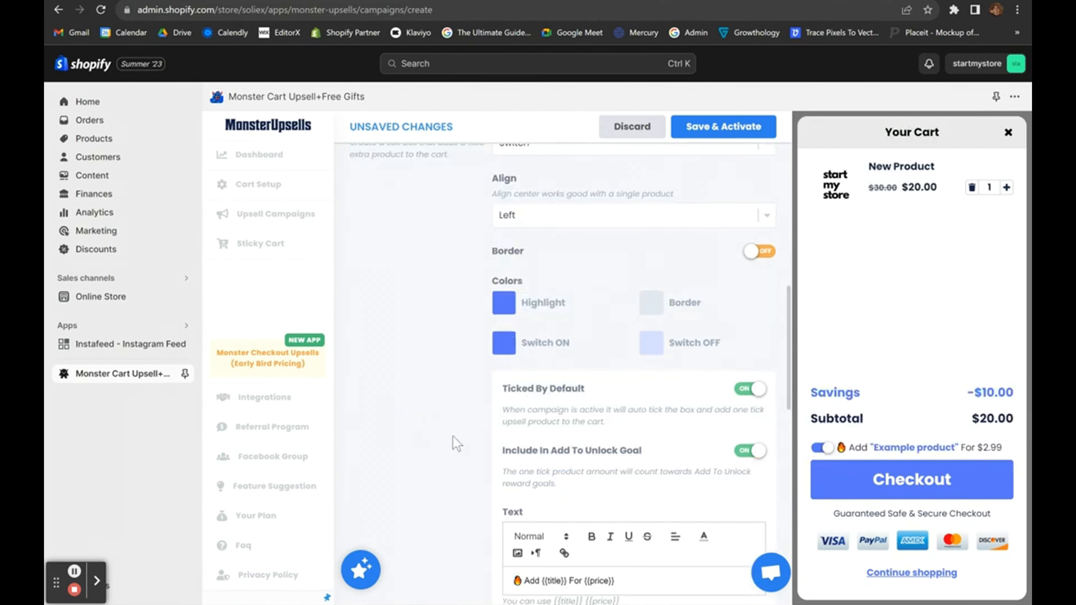
{"action": "scroll", "coordinate": [635, 339], "scroll_direction": "down", "scroll_amount": 10}
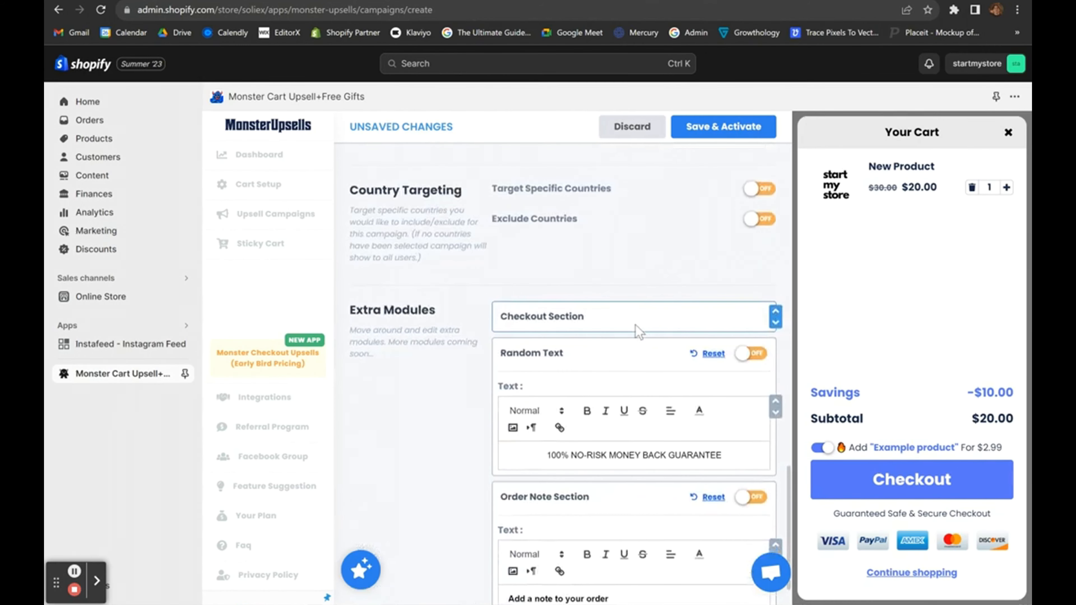
{"action": "scroll", "coordinate": [638, 330], "scroll_direction": "down", "scroll_amount": 1}
{"action": "scroll", "coordinate": [638, 331], "scroll_direction": "up", "scroll_amount": 15}
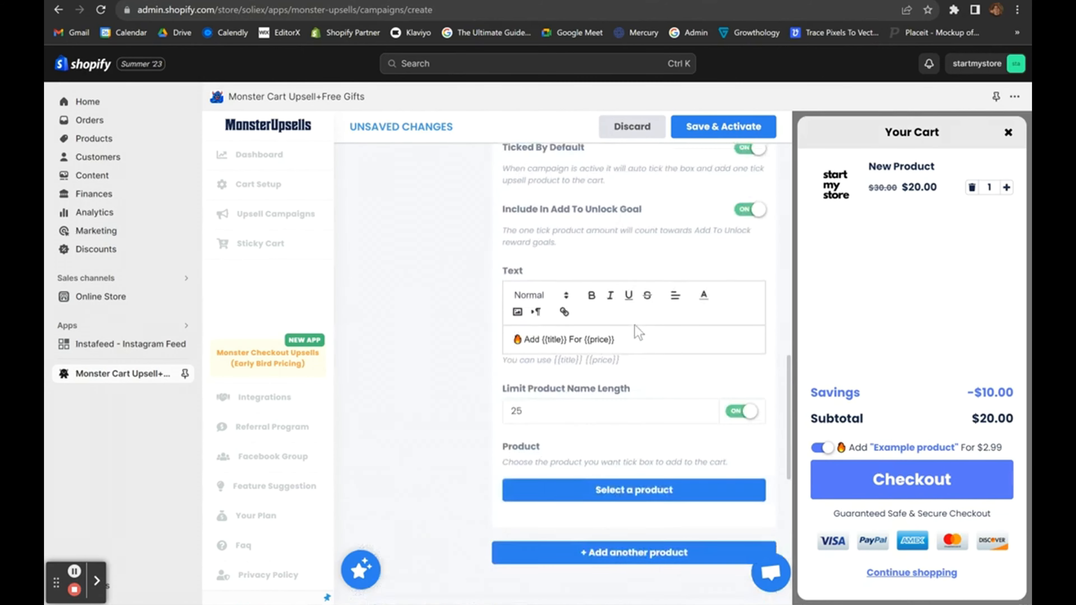
{"action": "scroll", "coordinate": [635, 331], "scroll_direction": "up", "scroll_amount": 3}
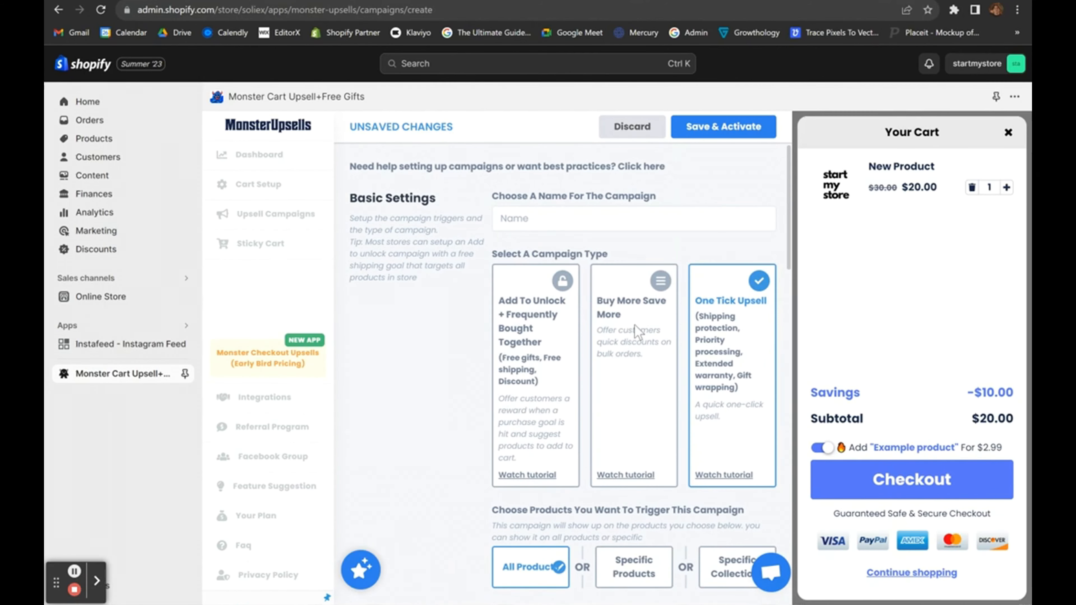
{"action": "scroll", "coordinate": [637, 328], "scroll_direction": "down", "scroll_amount": 8}
Set the tick box style to Square, then settle on Circle.
{"action": "left_click", "coordinate": [612, 254]}
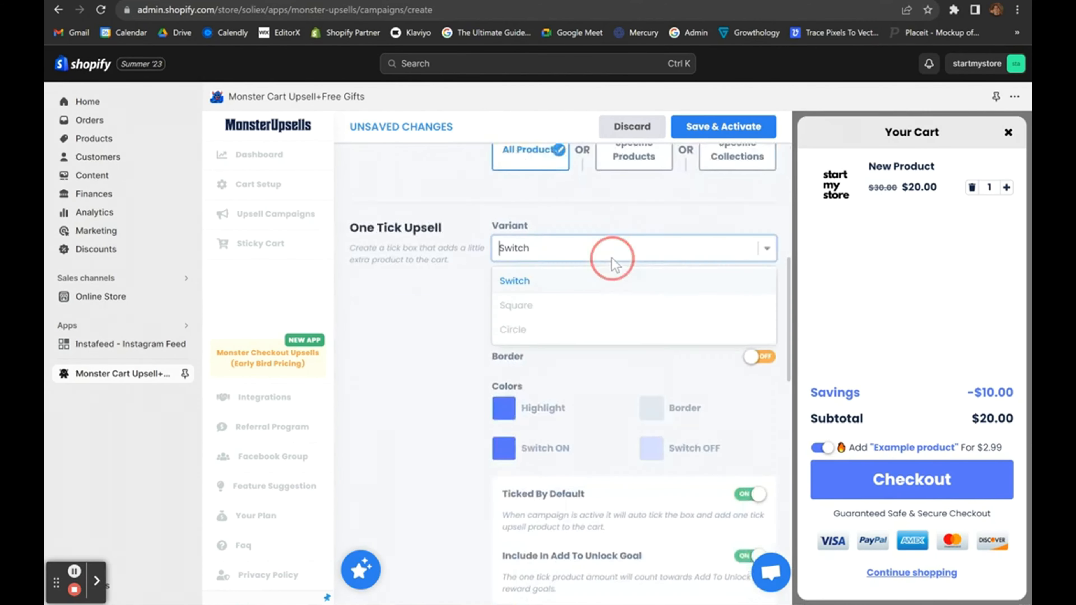
{"action": "left_click", "coordinate": [516, 304]}
{"action": "left_click", "coordinate": [550, 249]}
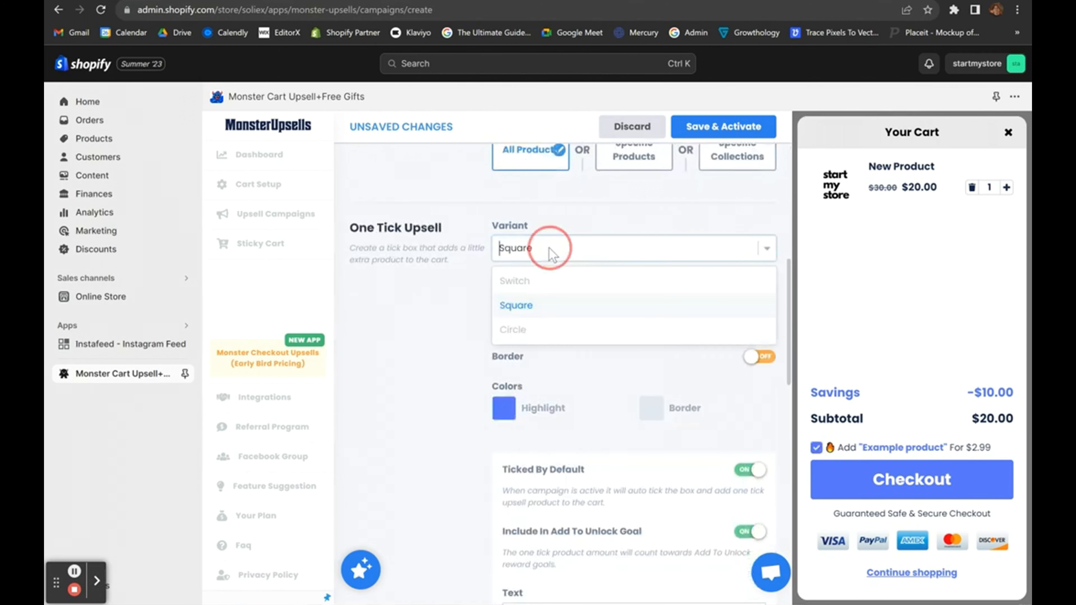
{"action": "left_click", "coordinate": [508, 331]}
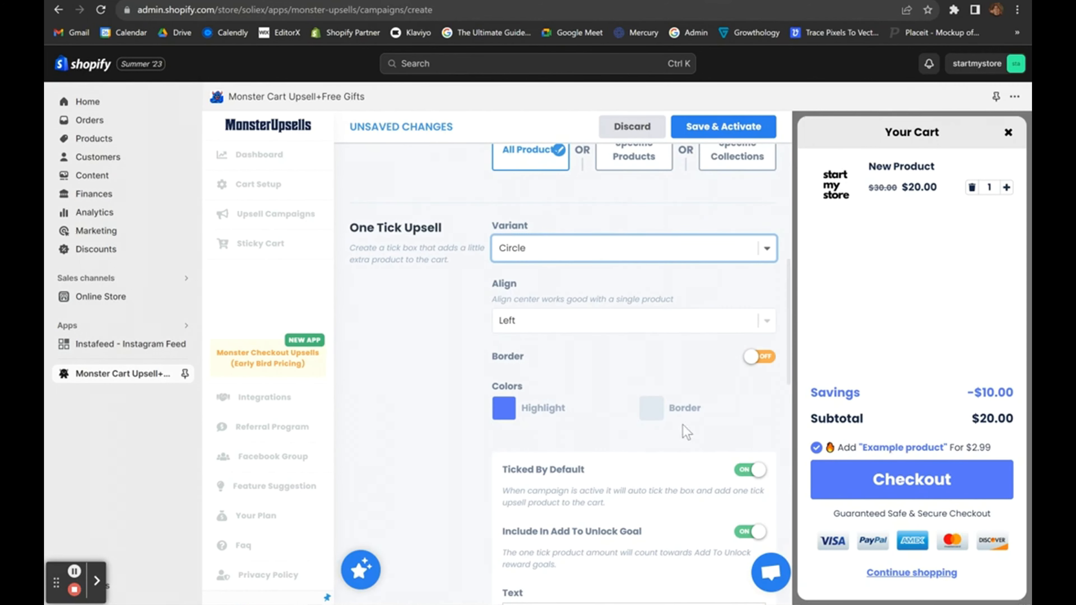
{"action": "scroll", "coordinate": [678, 424], "scroll_direction": "down", "scroll_amount": 8}
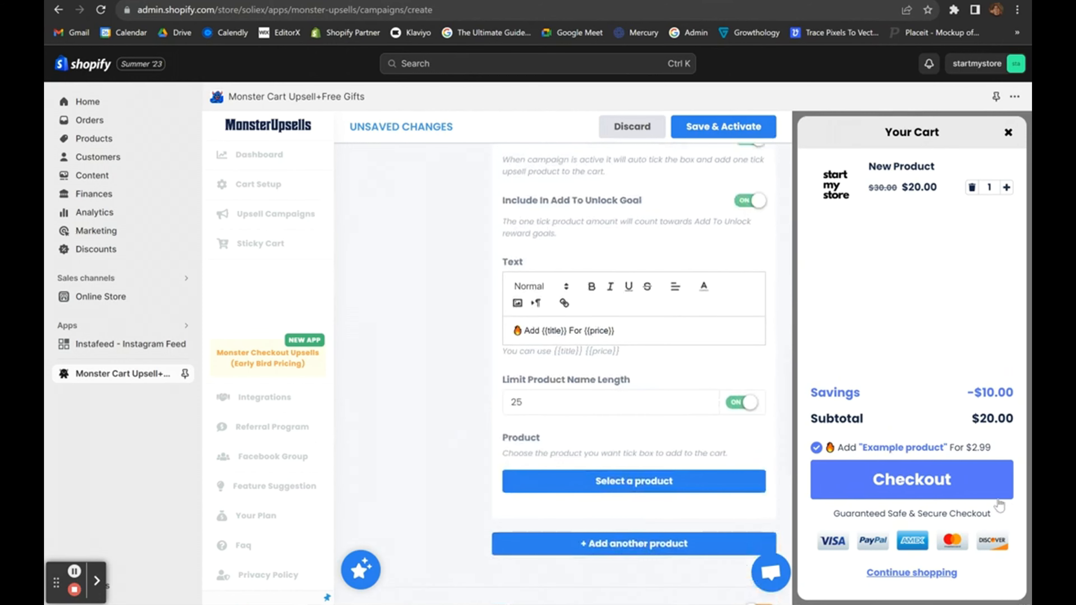
{"action": "scroll", "coordinate": [764, 429], "scroll_direction": "up", "scroll_amount": 10}
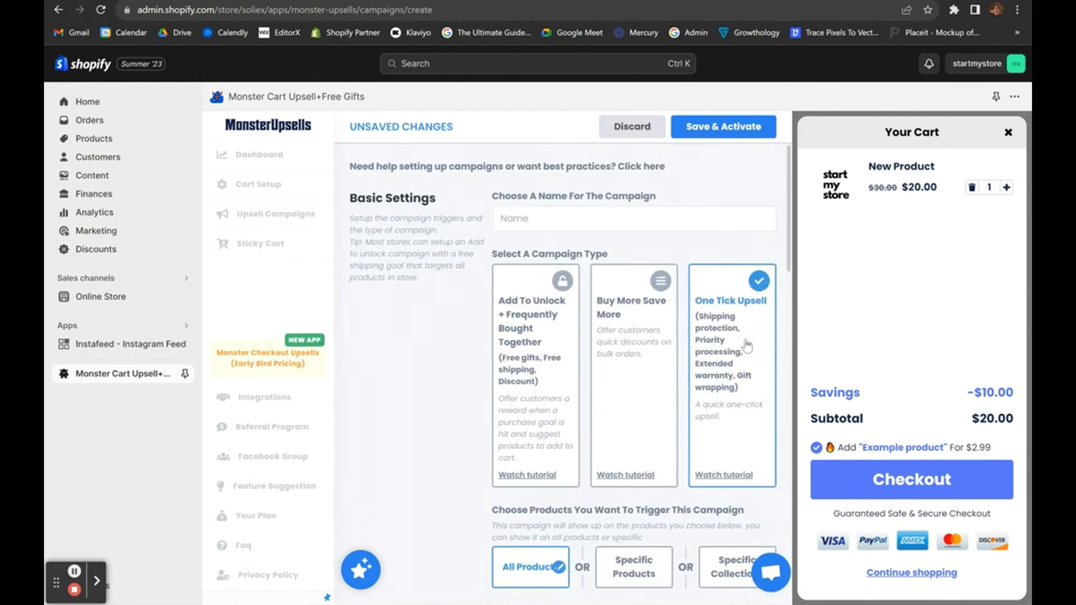
{"action": "left_click", "coordinate": [526, 375]}
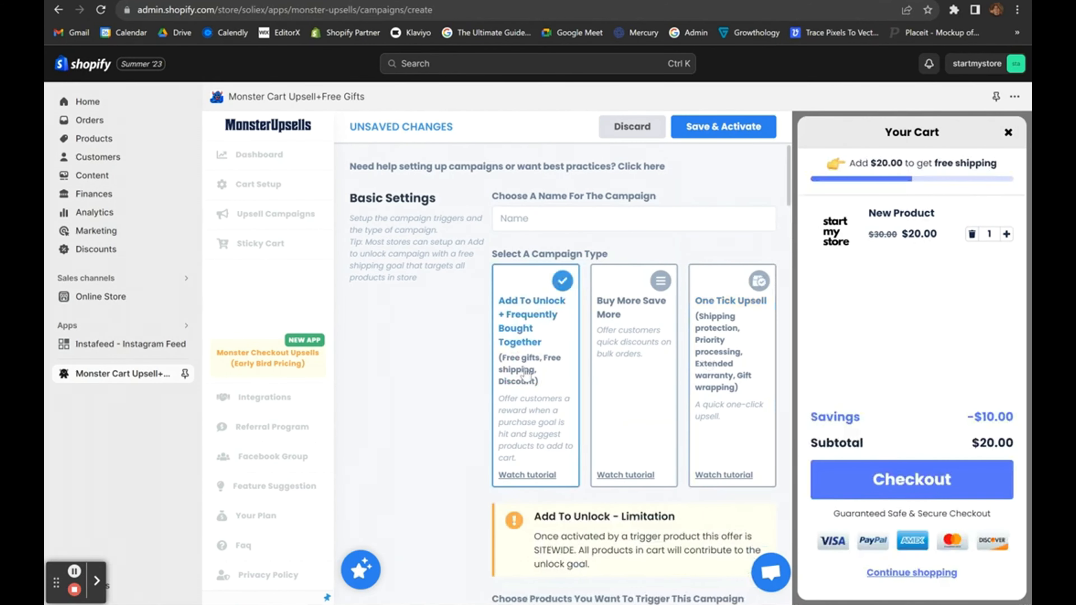
{"action": "scroll", "coordinate": [580, 453], "scroll_direction": "down", "scroll_amount": 15}
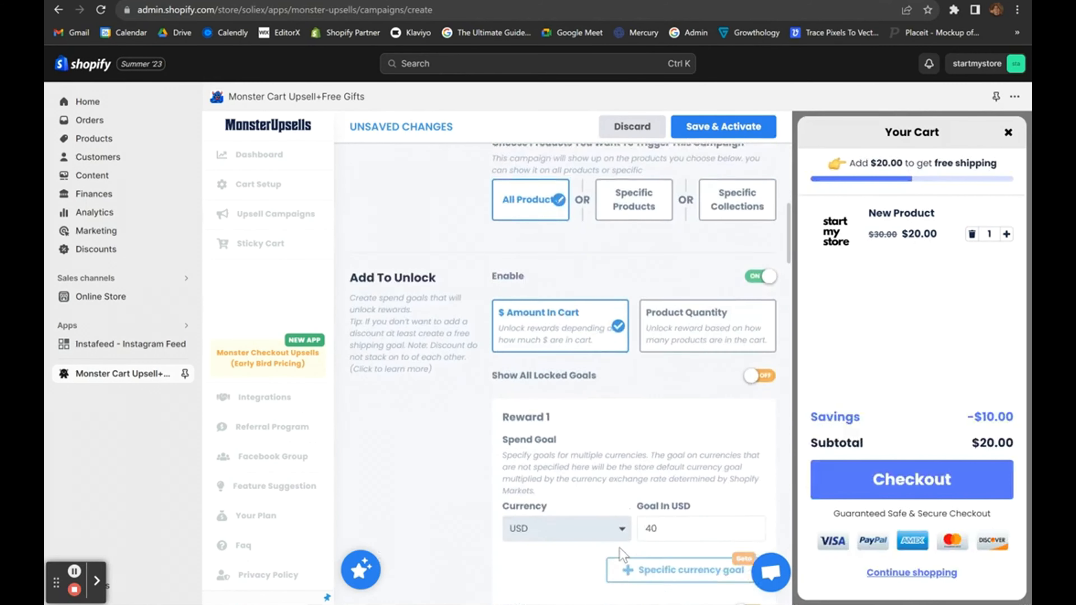
{"action": "scroll", "coordinate": [621, 508], "scroll_direction": "down", "scroll_amount": 20}
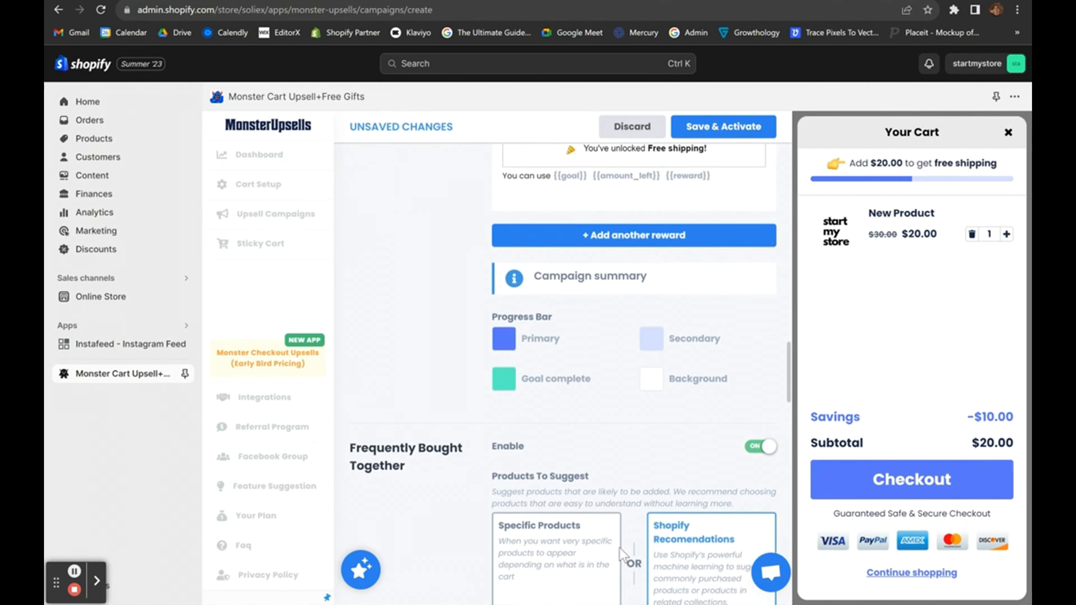
{"action": "scroll", "coordinate": [644, 236], "scroll_direction": "up", "scroll_amount": 20}
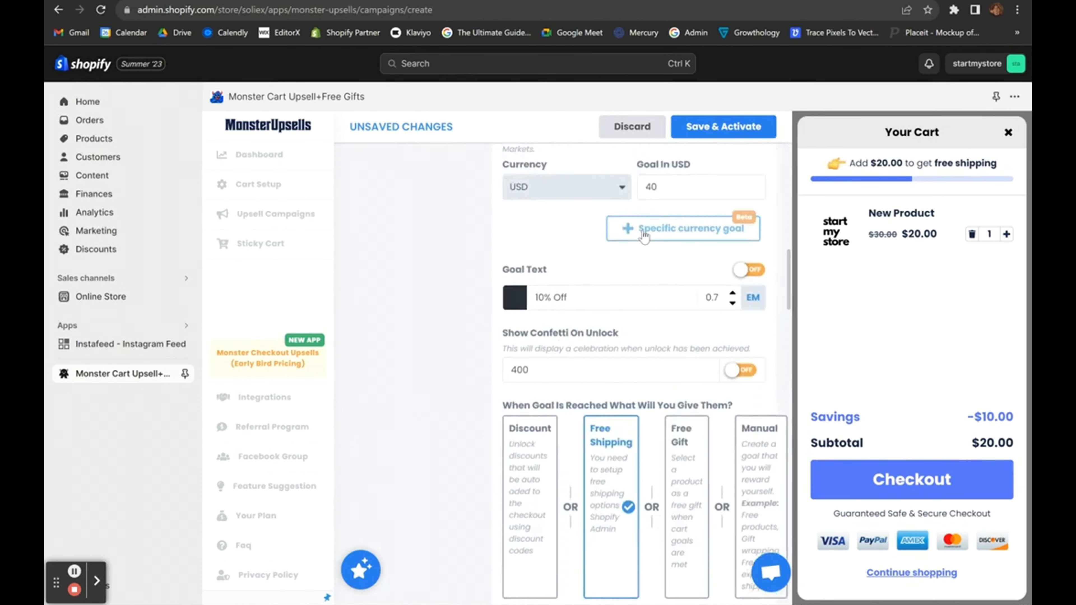
{"action": "scroll", "coordinate": [684, 378], "scroll_direction": "up", "scroll_amount": 2}
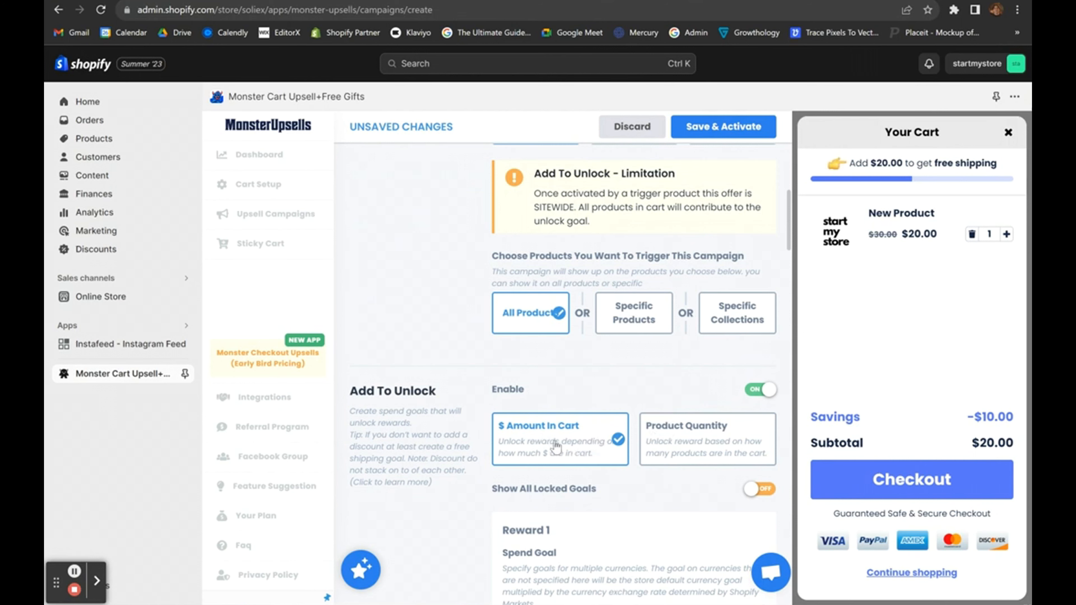
{"action": "left_click", "coordinate": [646, 429]}
{"action": "left_click", "coordinate": [574, 438]}
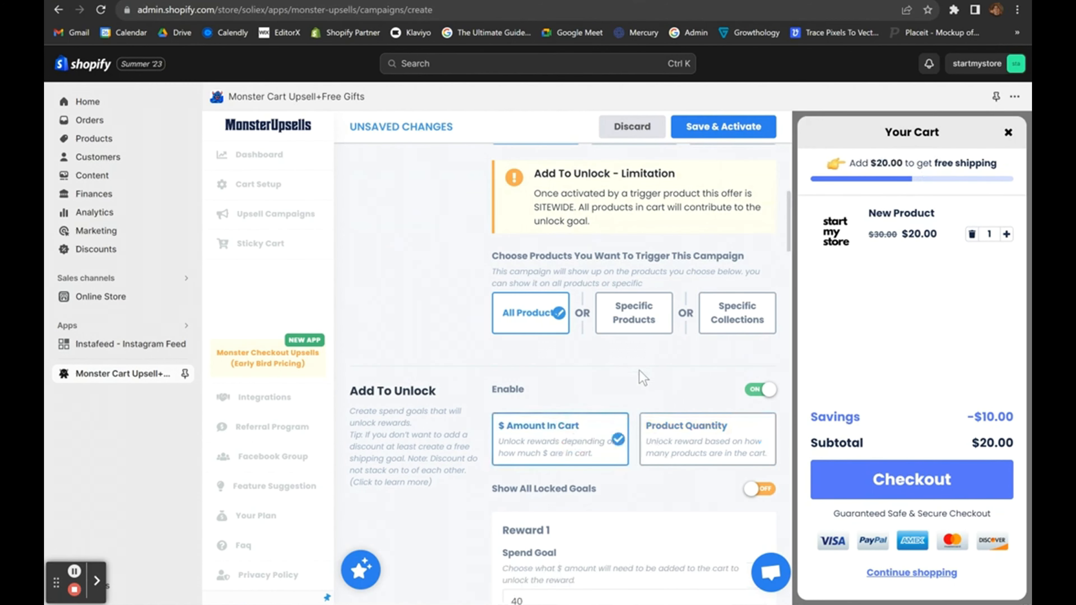
{"action": "scroll", "coordinate": [643, 377], "scroll_direction": "down", "scroll_amount": 3}
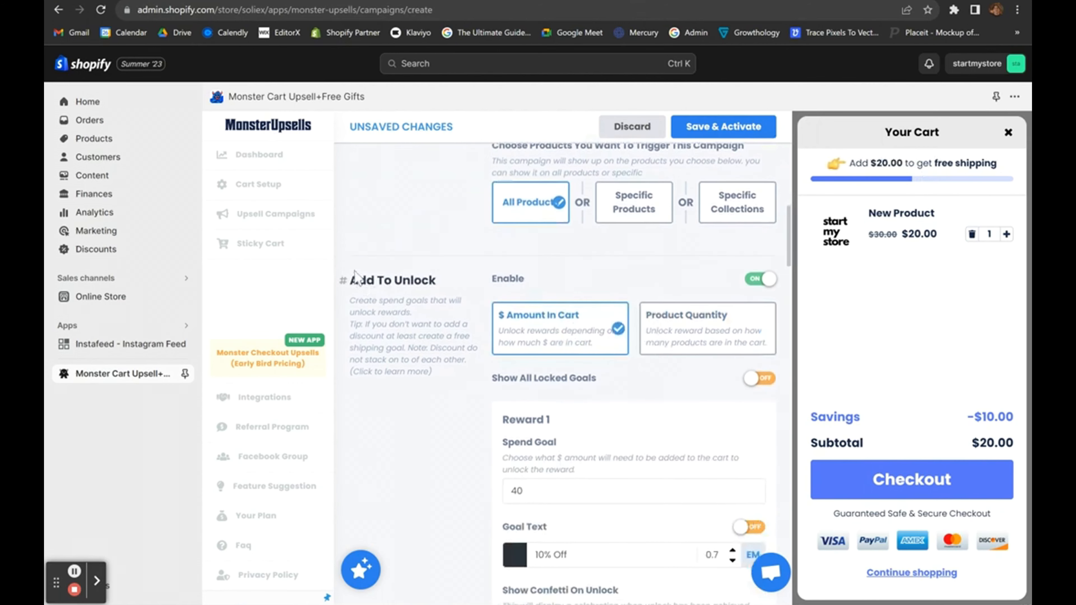
{"action": "left_click_drag", "start_coordinate": [347, 271], "coordinate": [693, 358]}
{"action": "left_click", "coordinate": [693, 358]}
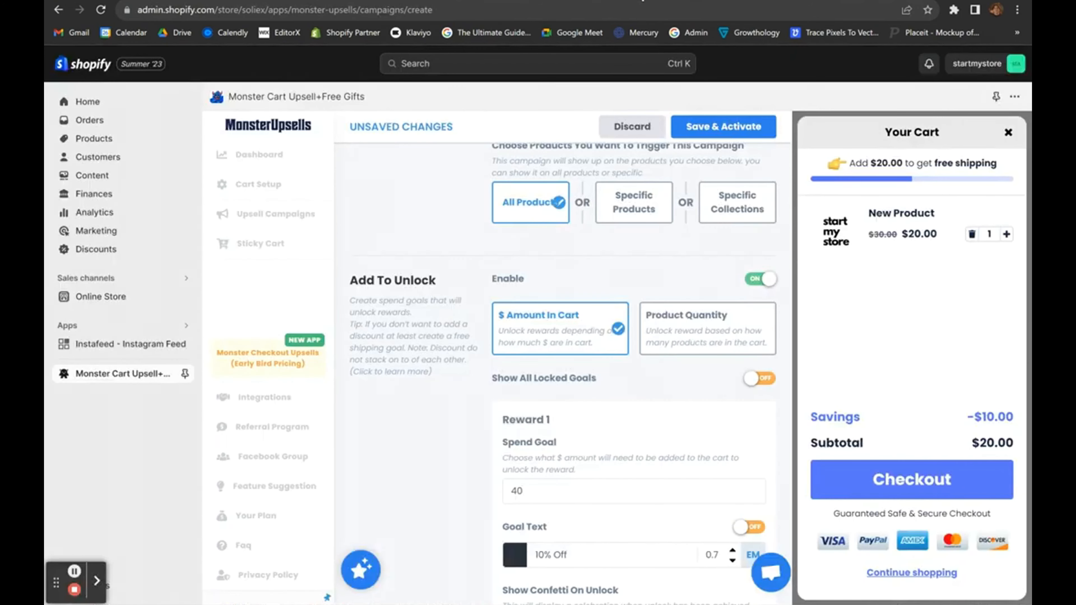
{"action": "scroll", "coordinate": [625, 295], "scroll_direction": "up", "scroll_amount": 1}
{"action": "scroll", "coordinate": [625, 295], "scroll_direction": "down", "scroll_amount": 12}
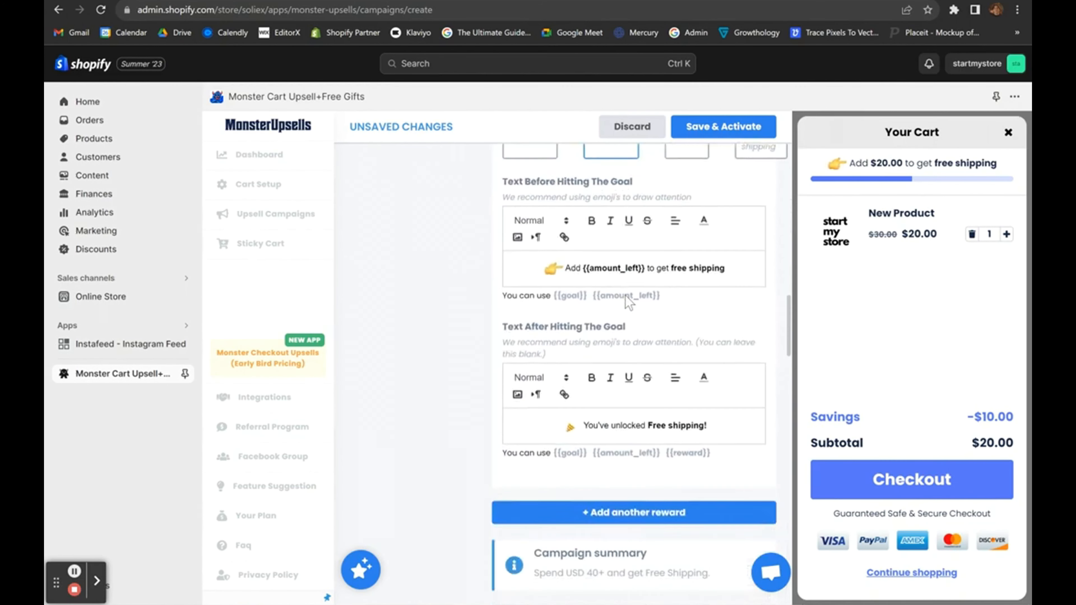
{"action": "scroll", "coordinate": [625, 296], "scroll_direction": "down", "scroll_amount": 15}
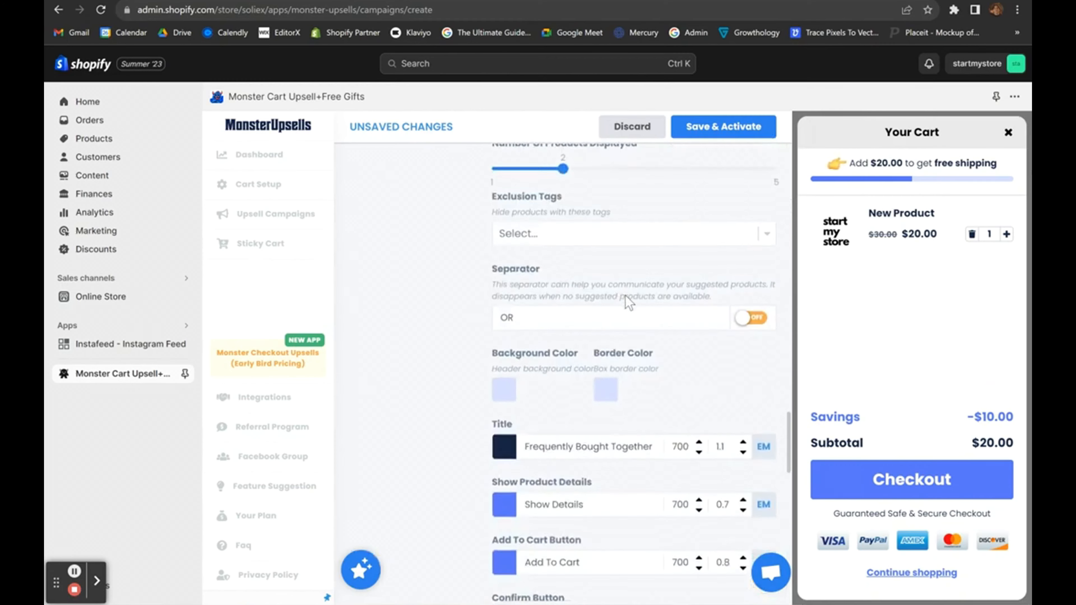
{"action": "scroll", "coordinate": [625, 295], "scroll_direction": "down", "scroll_amount": 3}
{"action": "scroll", "coordinate": [625, 295], "scroll_direction": "up", "scroll_amount": 20}
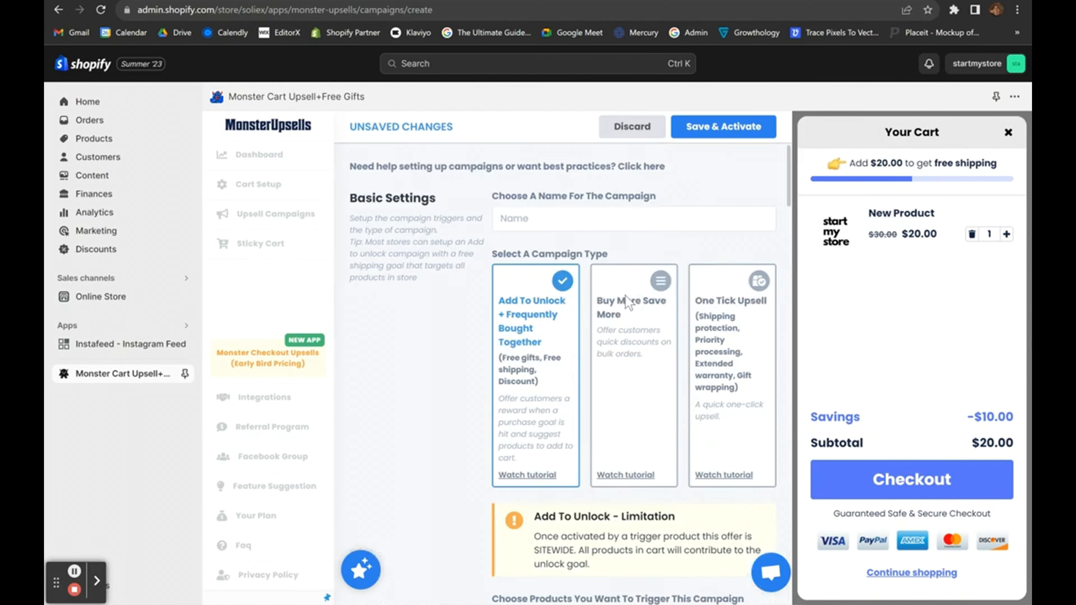
{"action": "scroll", "coordinate": [656, 491], "scroll_direction": "down", "scroll_amount": 2}
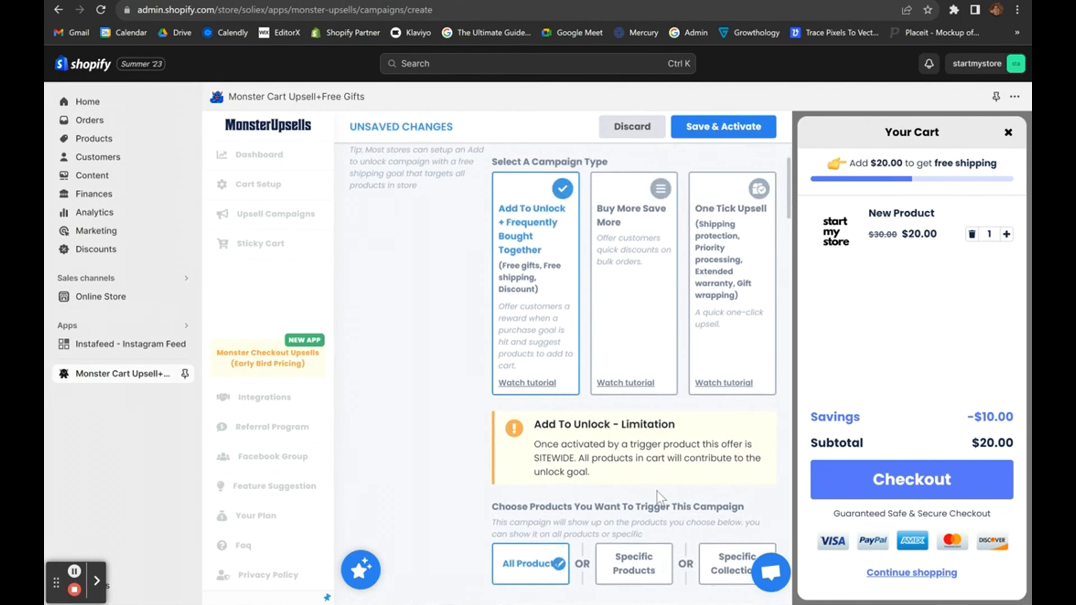
{"action": "scroll", "coordinate": [656, 491], "scroll_direction": "down", "scroll_amount": 10}
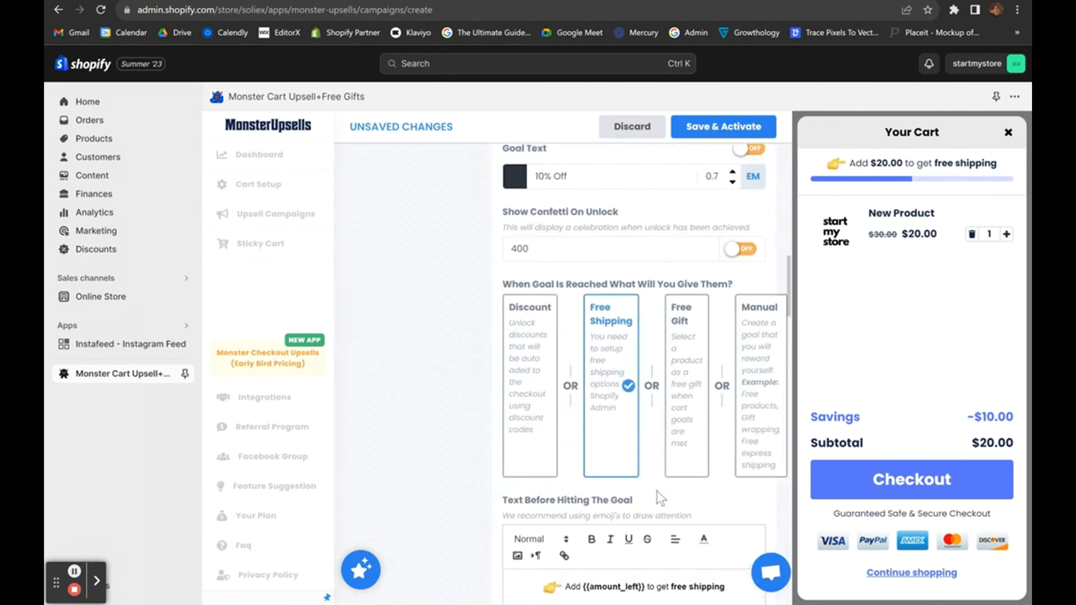
{"action": "scroll", "coordinate": [657, 491], "scroll_direction": "down", "scroll_amount": 15}
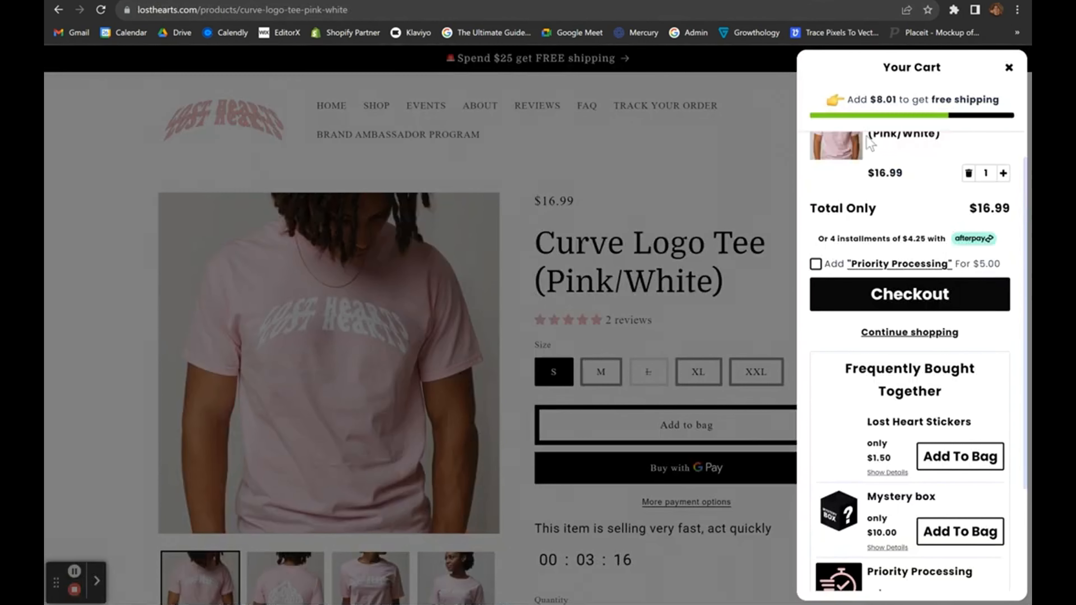
{"action": "scroll", "coordinate": [872, 170], "scroll_direction": "up", "scroll_amount": 1}
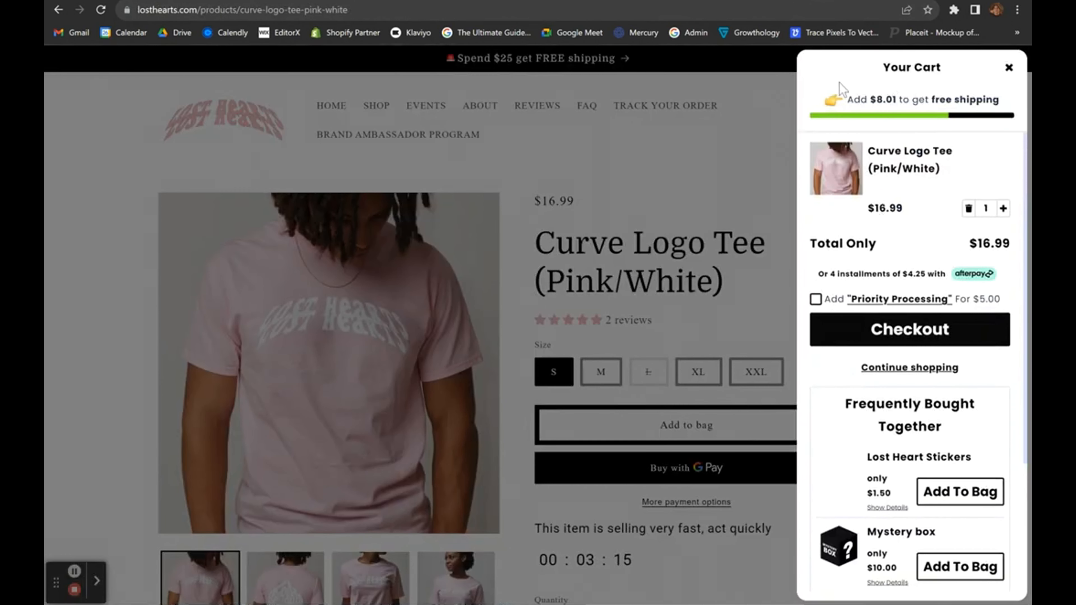
{"action": "left_click_drag", "start_coordinate": [855, 76], "coordinate": [1015, 593]}
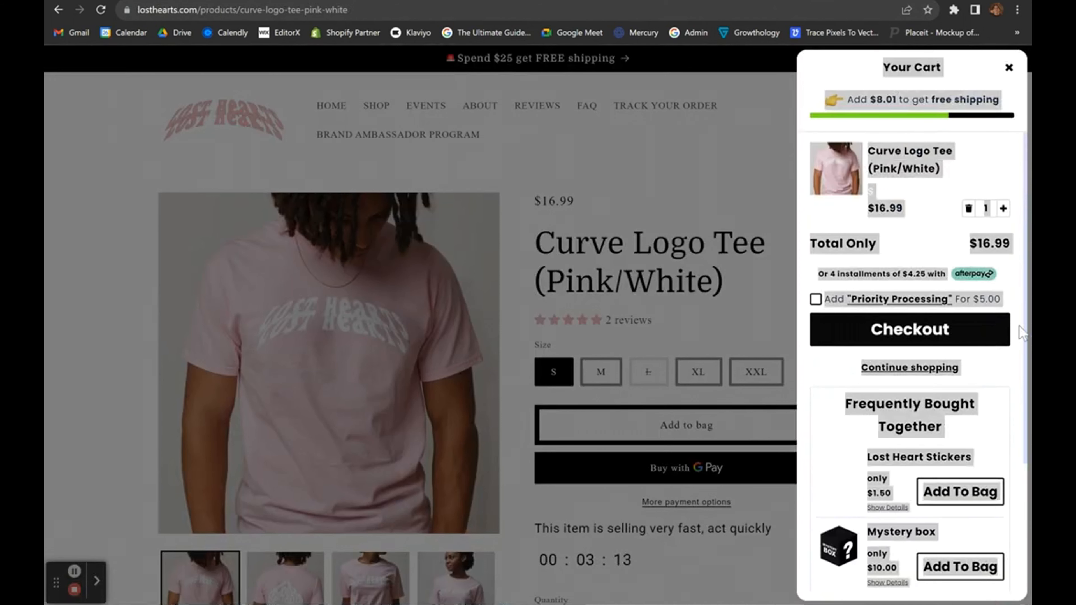
{"action": "left_click", "coordinate": [1004, 69]}
{"action": "left_click", "coordinate": [768, 136]}
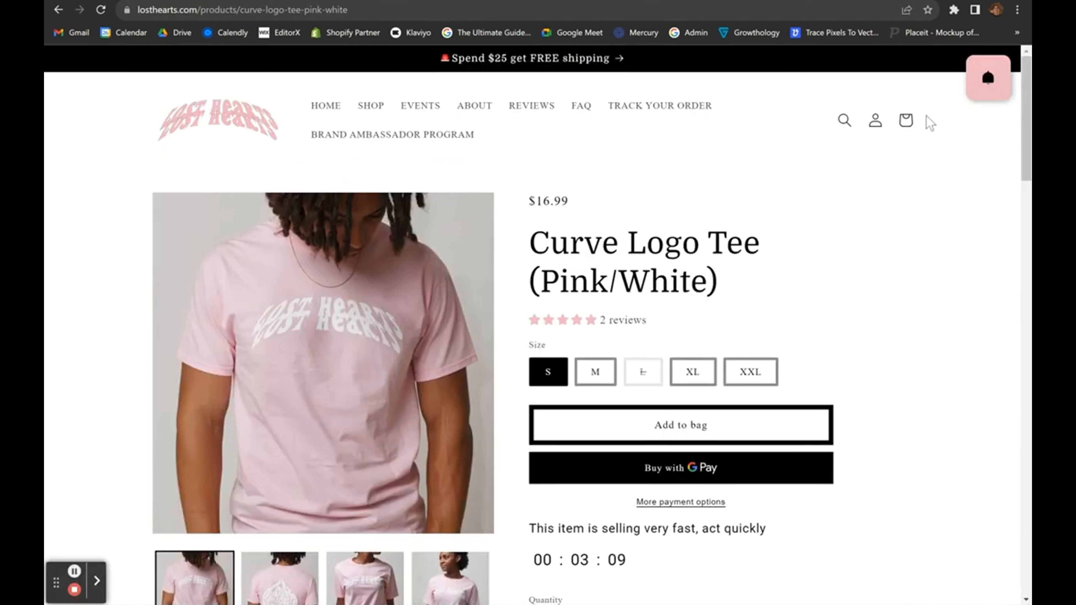
{"action": "left_click", "coordinate": [905, 118]}
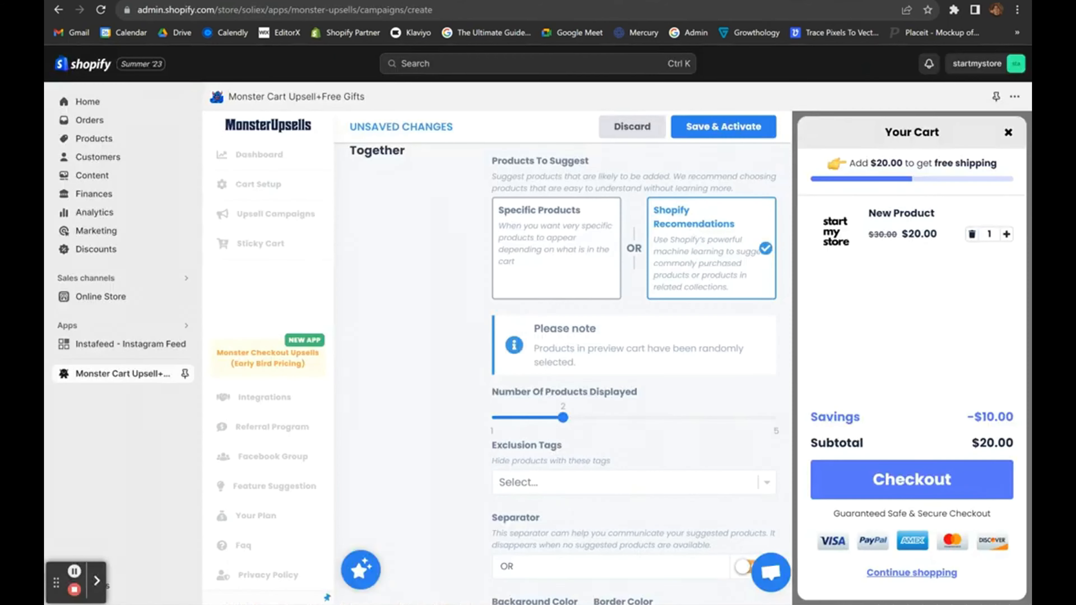
{"action": "left_click", "coordinate": [574, 33]}
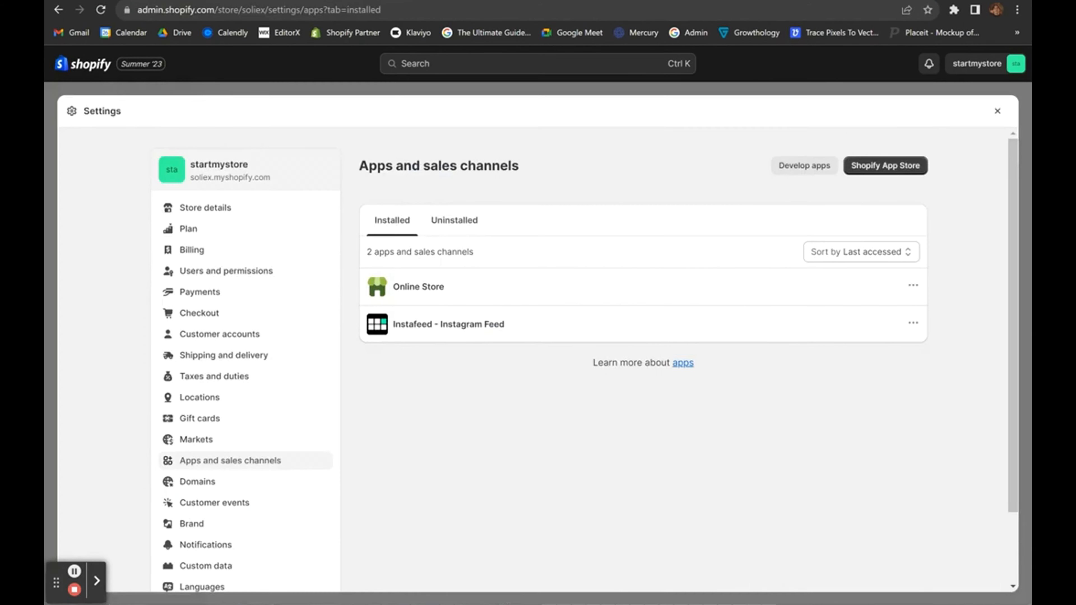
Load the individualist.us storefront by entering 'indi' in a new Chrome tab.
{"action": "left_click", "coordinate": [75, 590]}
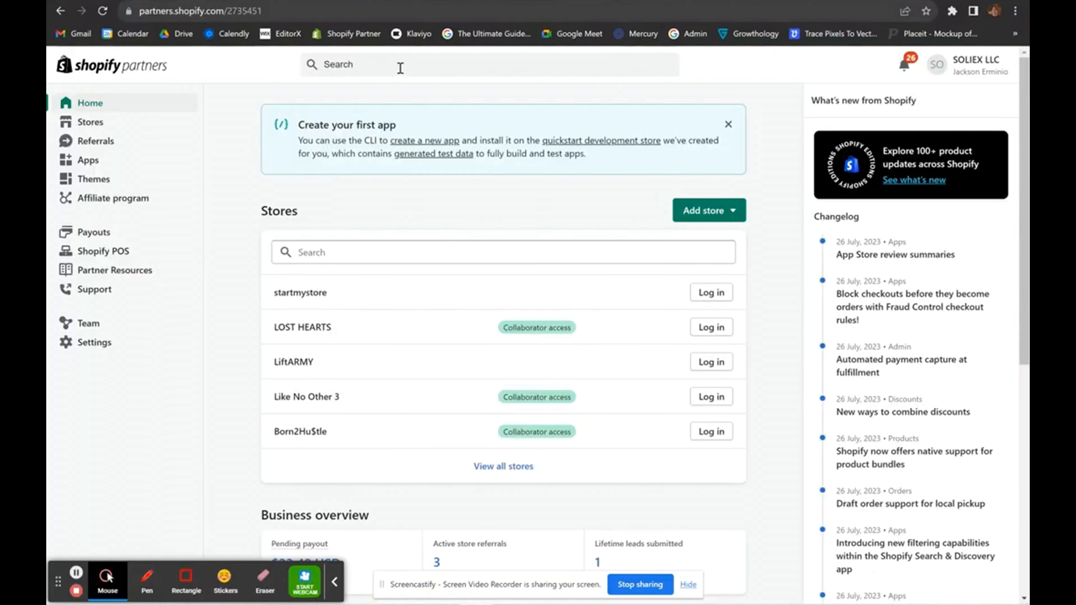
{"action": "left_click", "coordinate": [399, 68]}
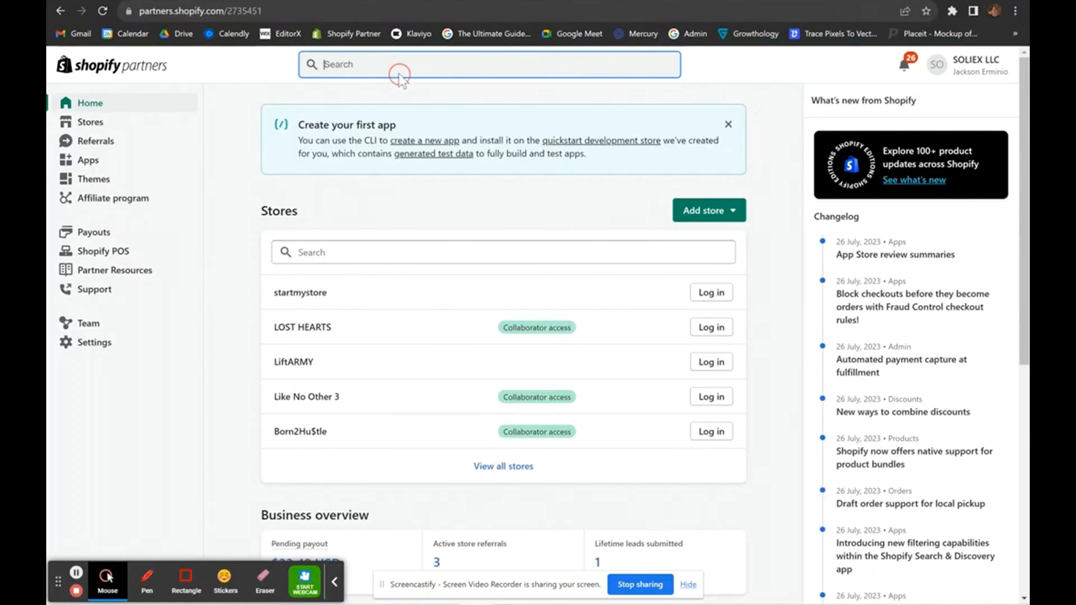
{"action": "left_click", "coordinate": [334, 581]}
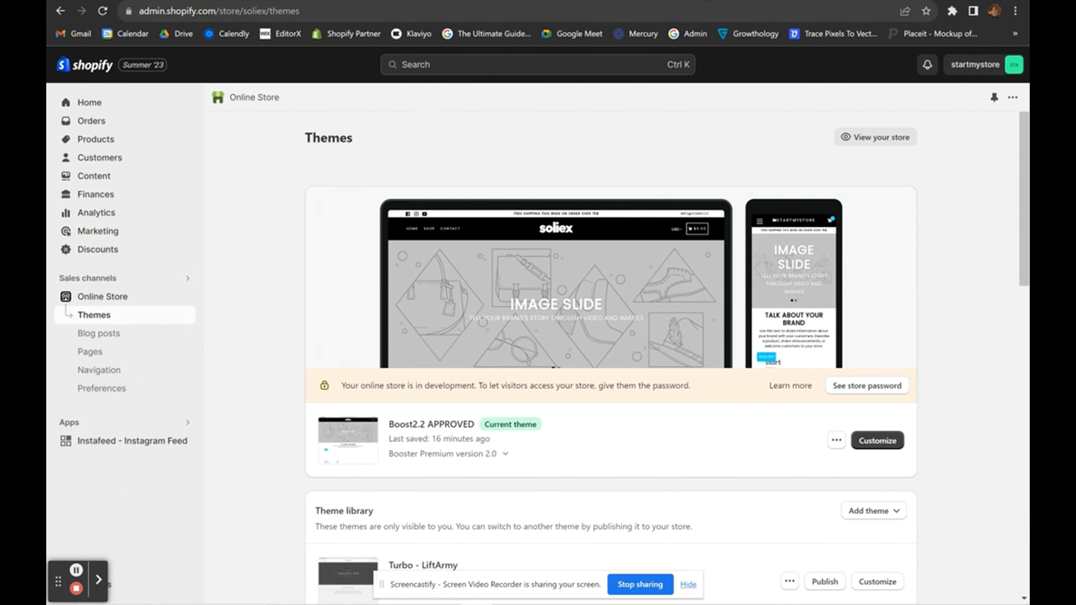
{"action": "key", "text": "ctrl+t"}
{"action": "type", "text": "indi"}
{"action": "key", "text": "Return"}
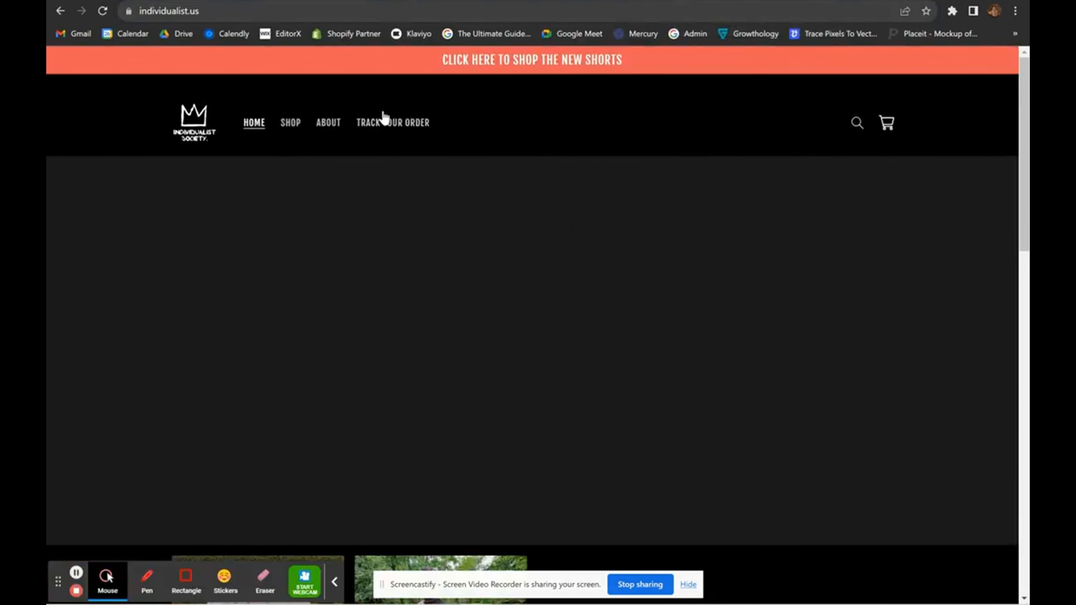
Review the Track Your Order form's Order Number, Email or Phone, and Tracking Number fields, then return to the admin.
{"action": "left_click", "coordinate": [386, 124]}
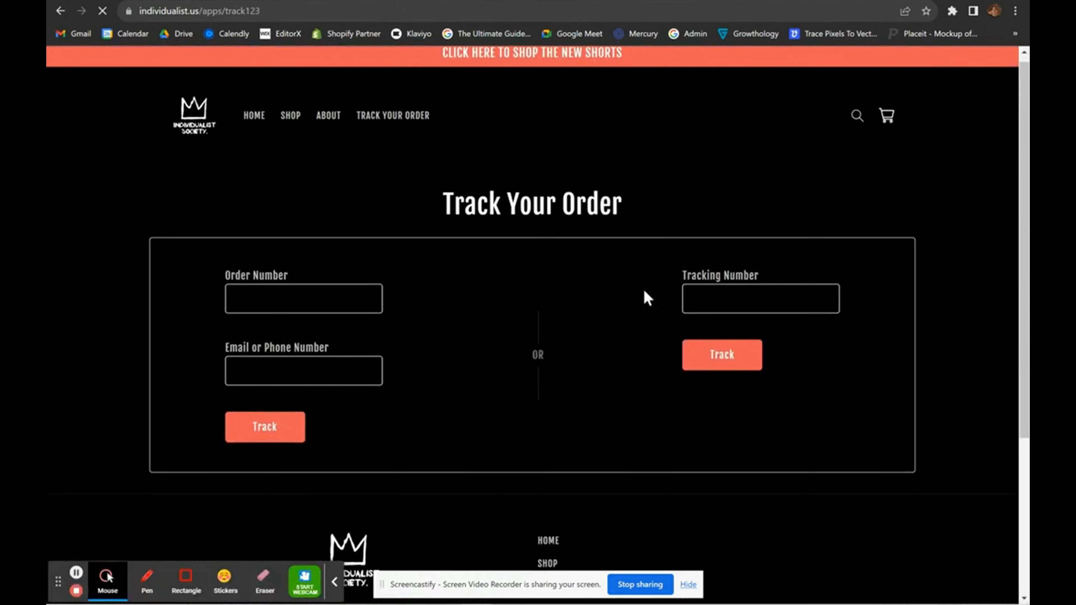
{"action": "scroll", "coordinate": [644, 290], "scroll_direction": "down", "scroll_amount": 1}
{"action": "left_click", "coordinate": [319, 267]}
{"action": "left_click", "coordinate": [314, 342]}
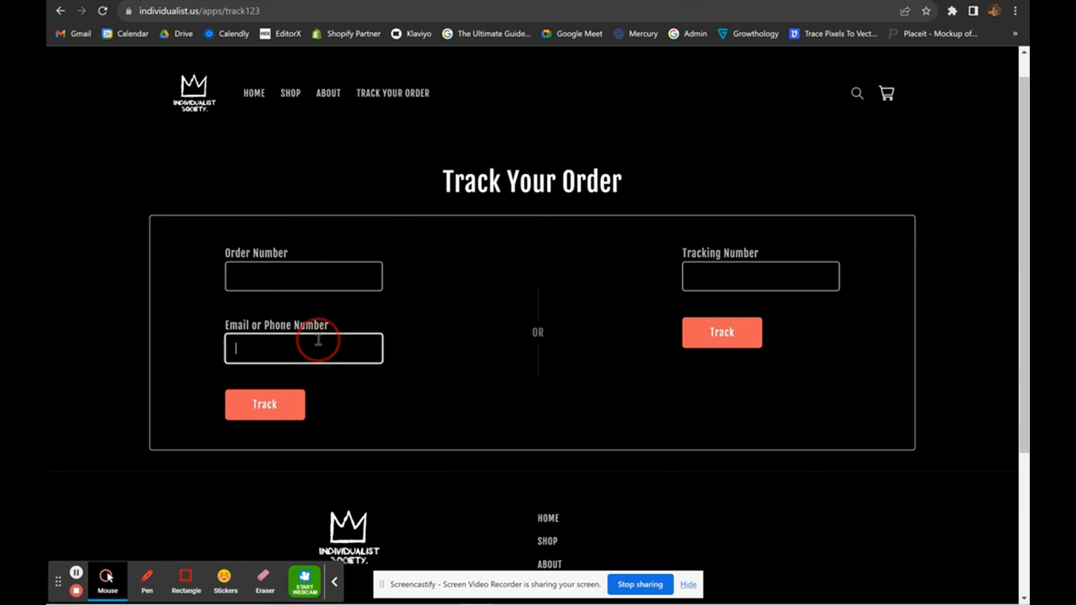
{"action": "left_click", "coordinate": [761, 265]}
{"action": "scroll", "coordinate": [653, 428], "scroll_direction": "down", "scroll_amount": 3}
{"action": "scroll", "coordinate": [653, 428], "scroll_direction": "up", "scroll_amount": 3}
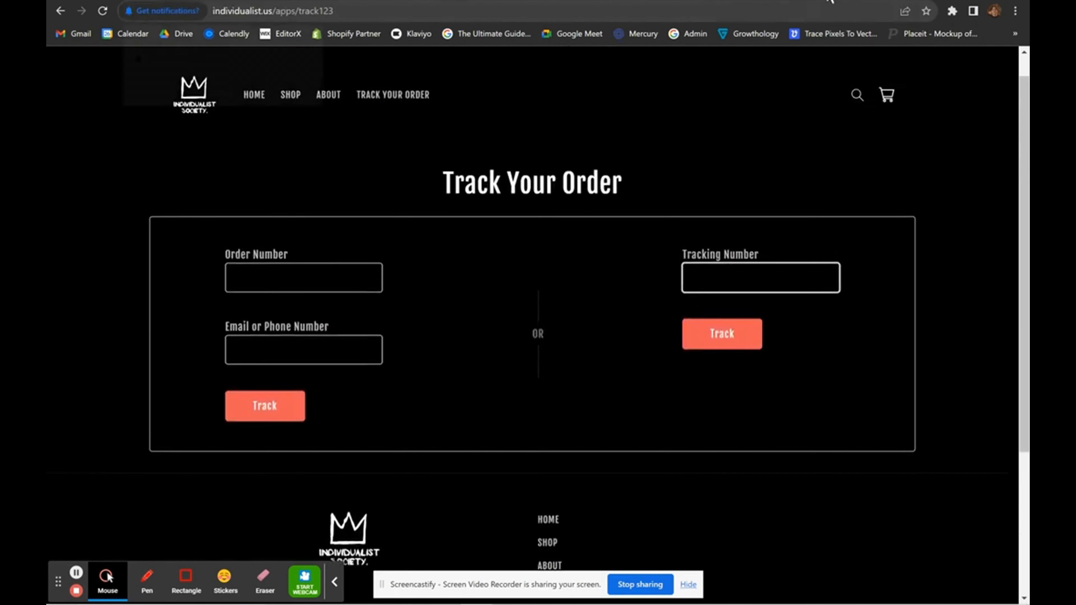
{"action": "left_click", "coordinate": [178, 1]}
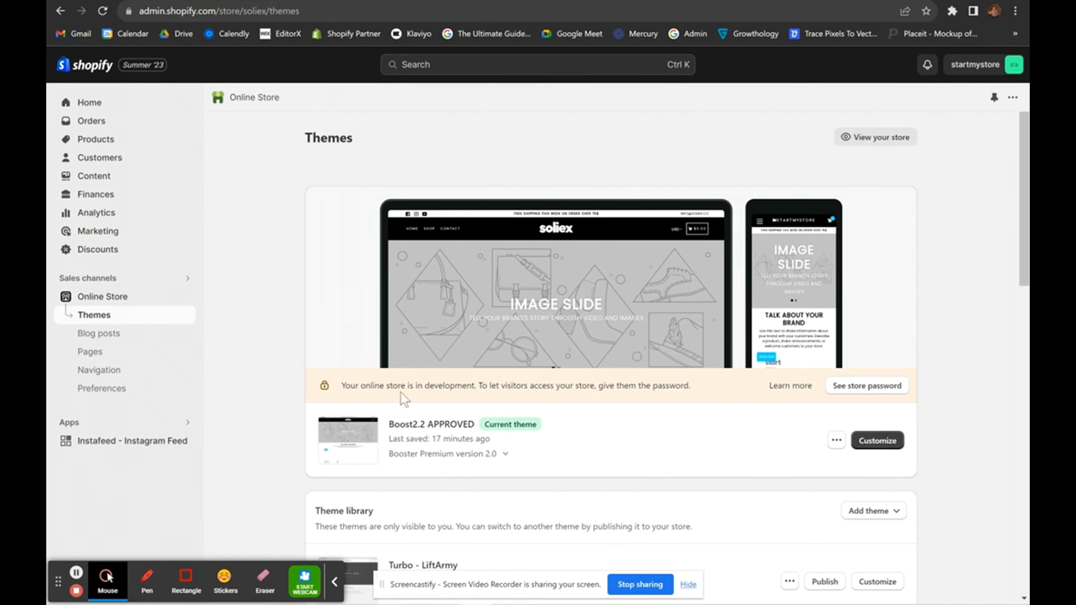
Go from the admin's app search through Apps and sales channels settings to the Shopify App Store.
{"action": "left_click", "coordinate": [336, 584]}
{"action": "left_click", "coordinate": [398, 63]}
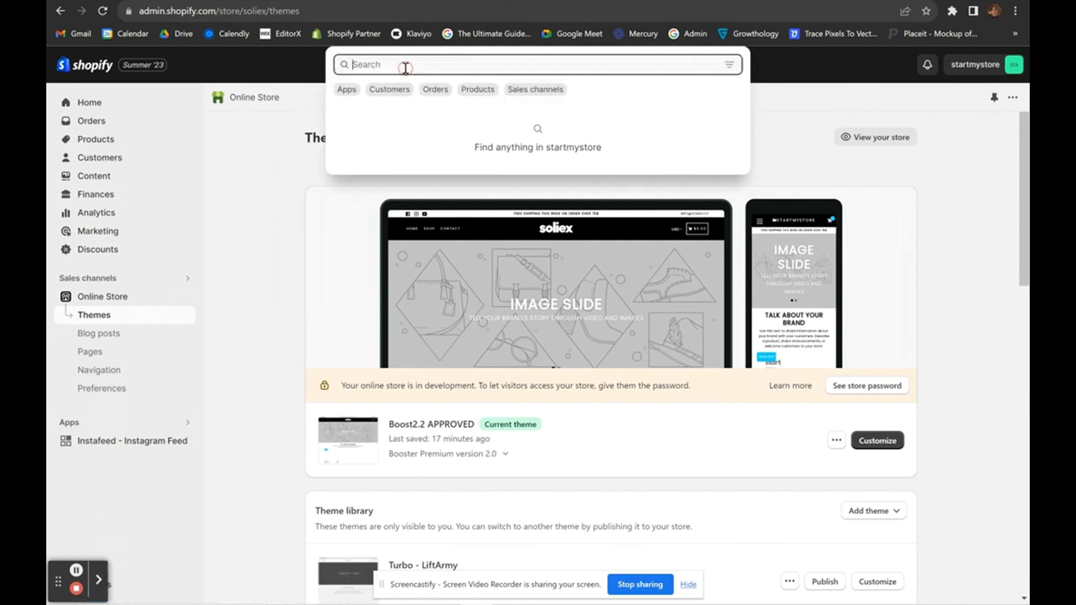
{"action": "left_click", "coordinate": [346, 90]}
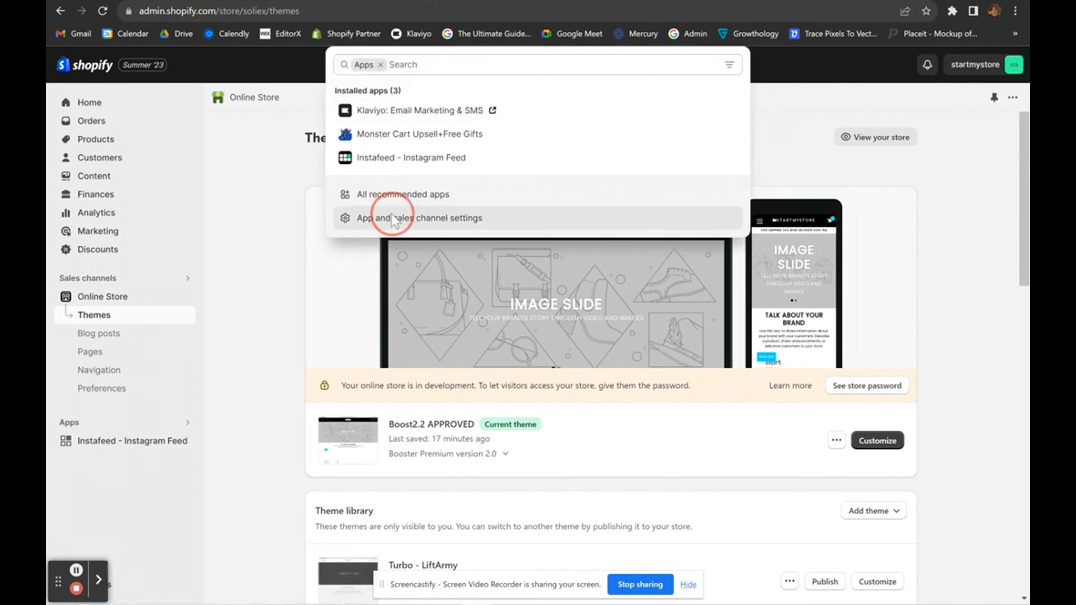
{"action": "left_click", "coordinate": [361, 218]}
{"action": "left_click", "coordinate": [876, 165]}
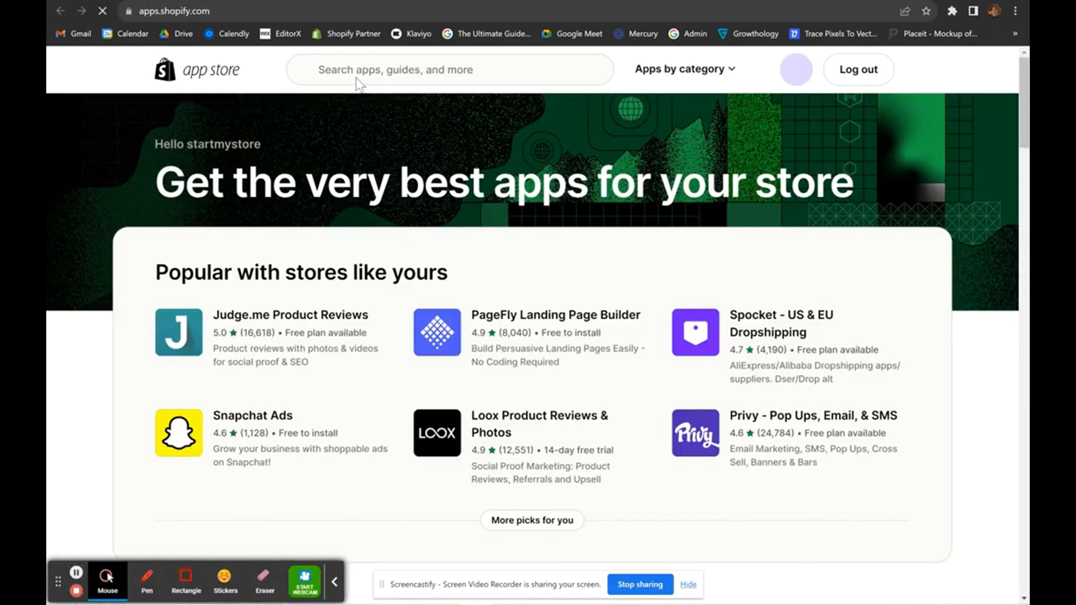
Search the App Store for 'track123' and open the Track123 Order Tracking Upsell listing.
{"action": "left_click", "coordinate": [365, 68]}
{"action": "type", "text": "track123"}
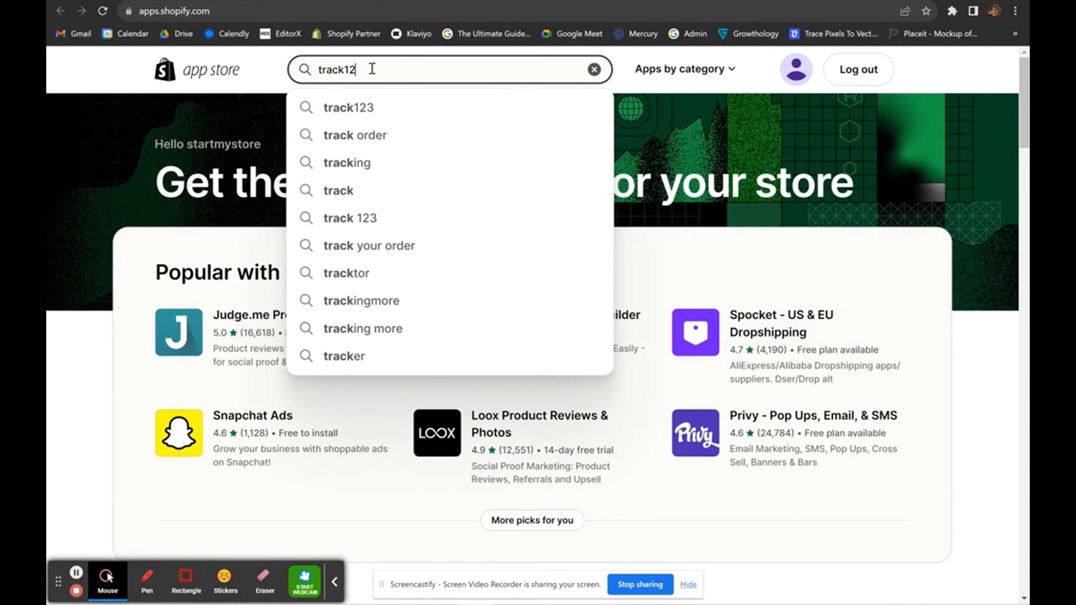
{"action": "key", "text": "Return"}
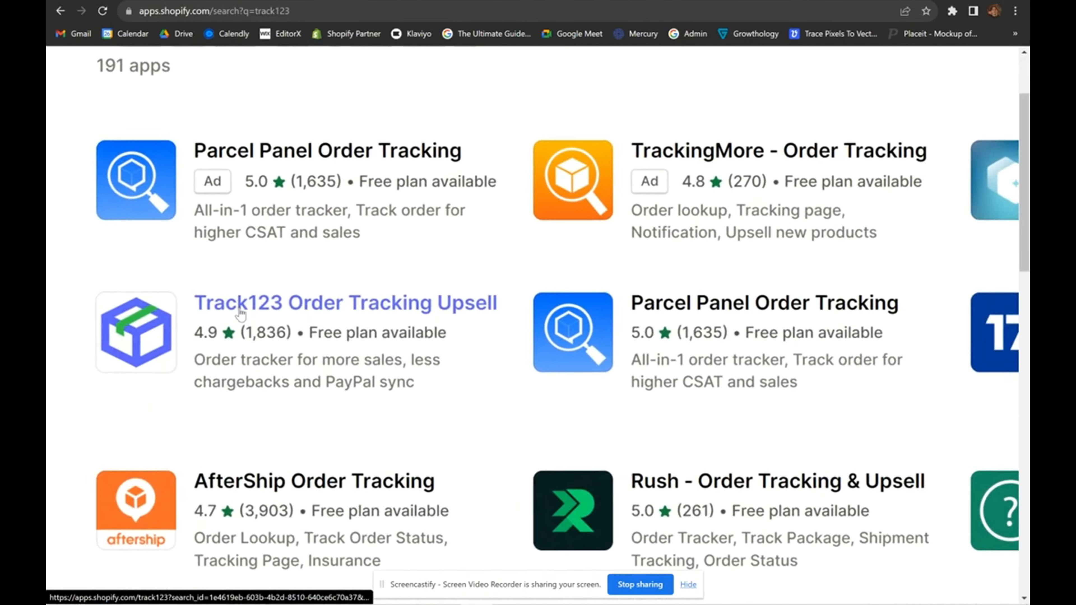
{"action": "left_click", "coordinate": [221, 309]}
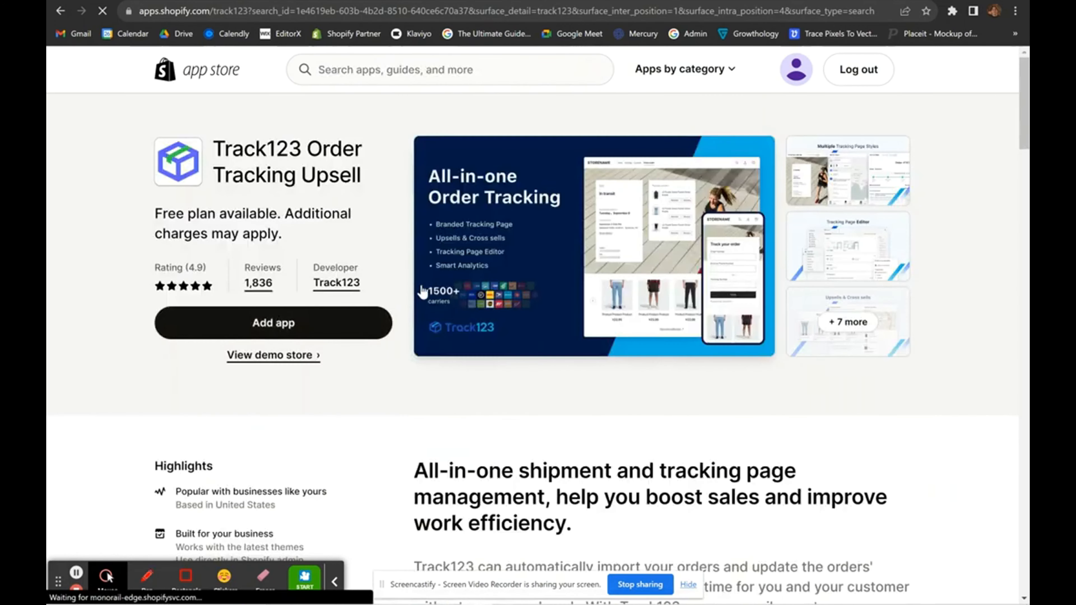
Look over the Starter and Growth pricing plans and their features.
{"action": "scroll", "coordinate": [372, 383], "scroll_direction": "down", "scroll_amount": 10}
{"action": "scroll", "coordinate": [378, 384], "scroll_direction": "down", "scroll_amount": 2}
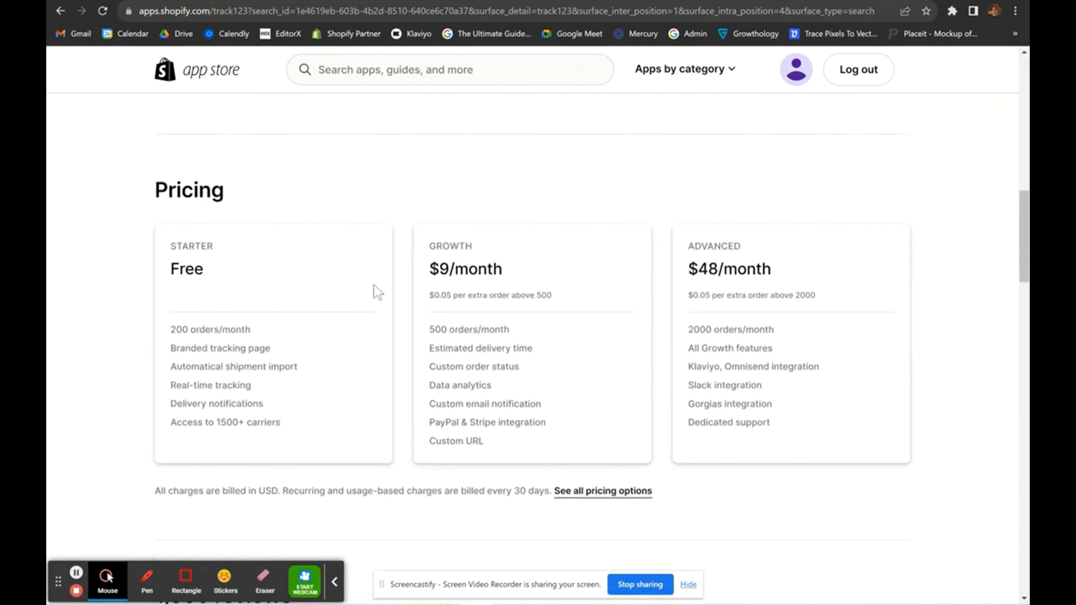
{"action": "left_click_drag", "start_coordinate": [200, 342], "coordinate": [329, 425]}
{"action": "left_click", "coordinate": [327, 422]}
{"action": "left_click_drag", "start_coordinate": [428, 247], "coordinate": [799, 384]}
{"action": "left_click", "coordinate": [799, 384]}
{"action": "left_click_drag", "start_coordinate": [428, 246], "coordinate": [499, 297]}
{"action": "left_click_drag", "start_coordinate": [426, 330], "coordinate": [543, 342]}
{"action": "left_click", "coordinate": [542, 339]}
{"action": "scroll", "coordinate": [542, 339], "scroll_direction": "up", "scroll_amount": 10}
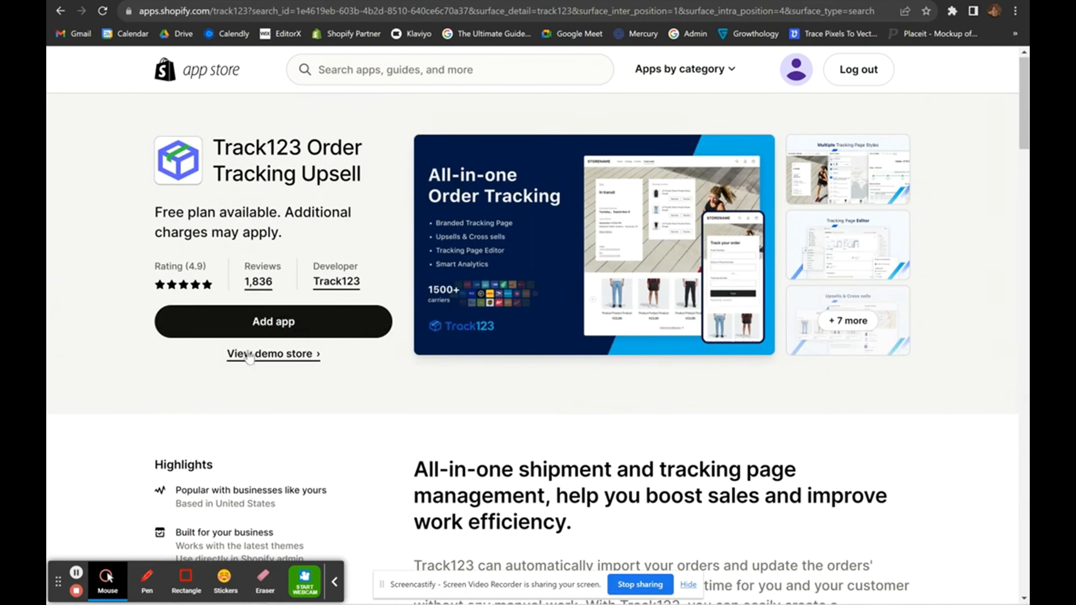
Add Track123 to the store and confirm the installation.
{"action": "left_click", "coordinate": [218, 321]}
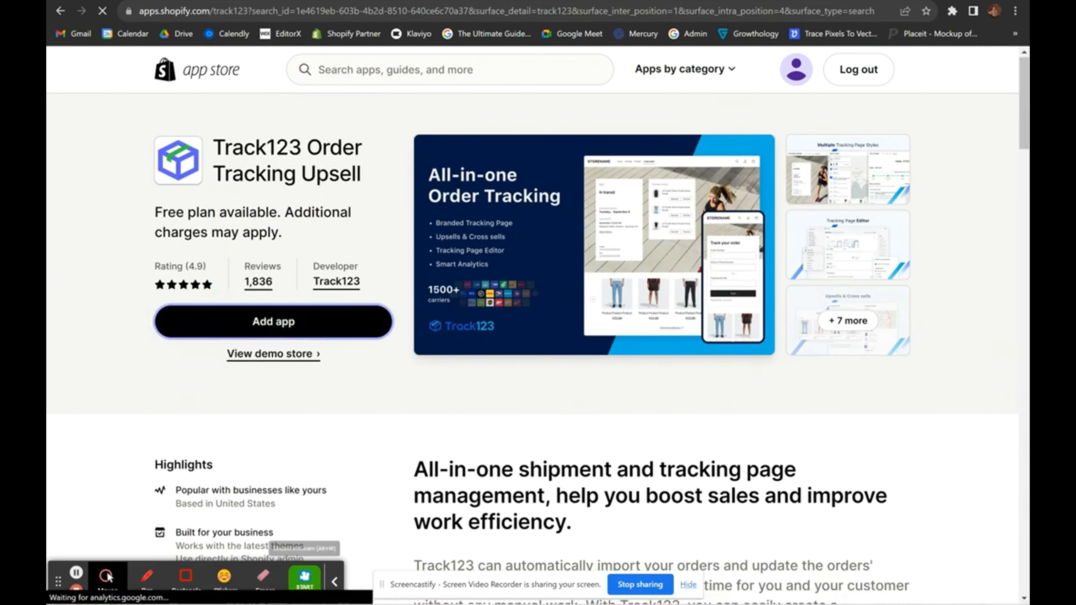
{"action": "left_click", "coordinate": [335, 581]}
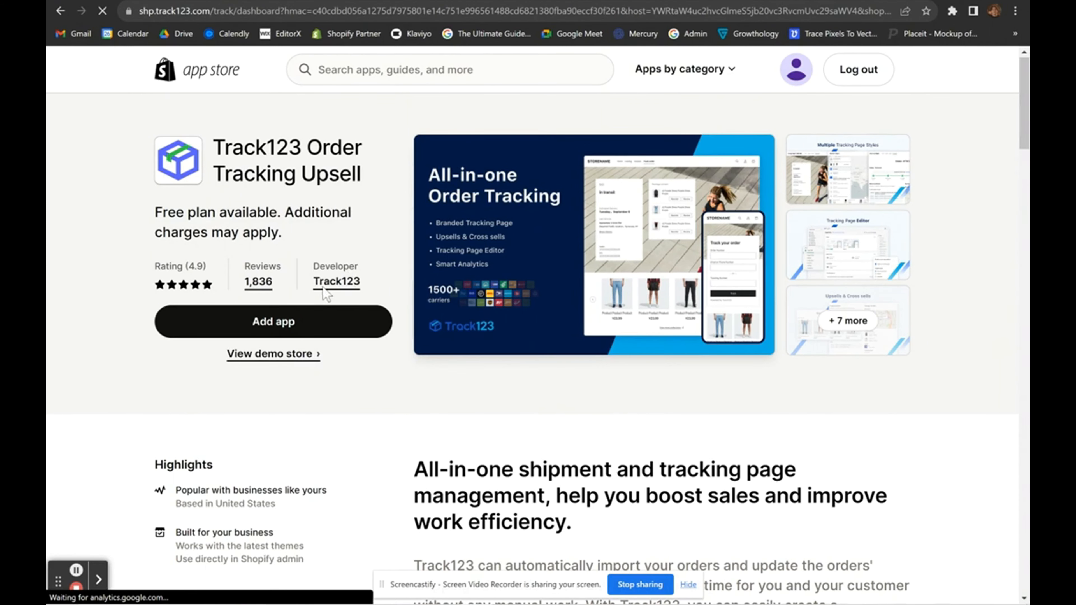
{"action": "left_click", "coordinate": [689, 589]}
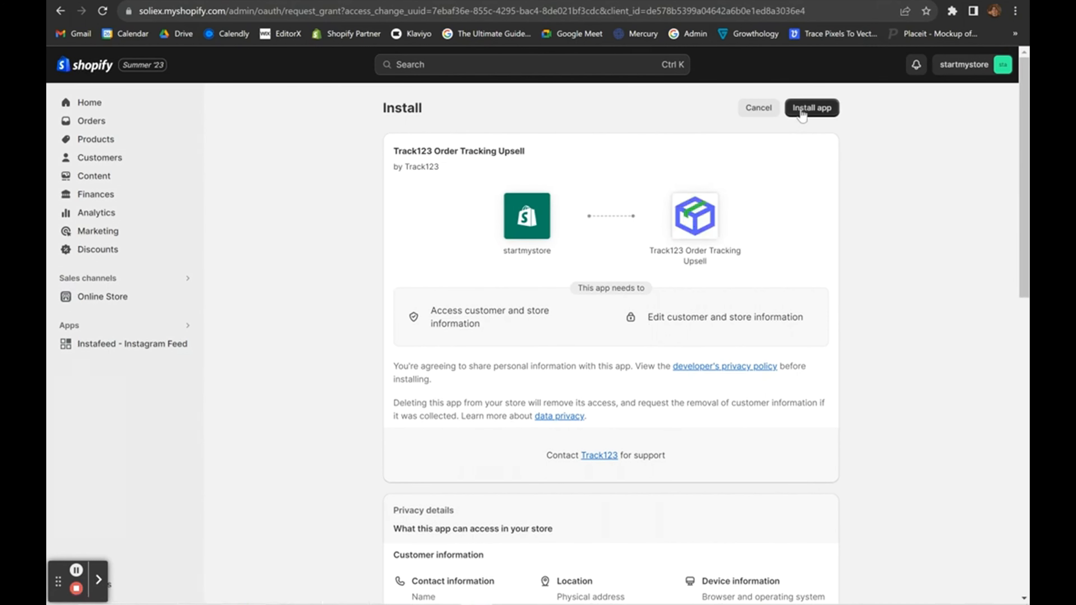
{"action": "left_click", "coordinate": [811, 109]}
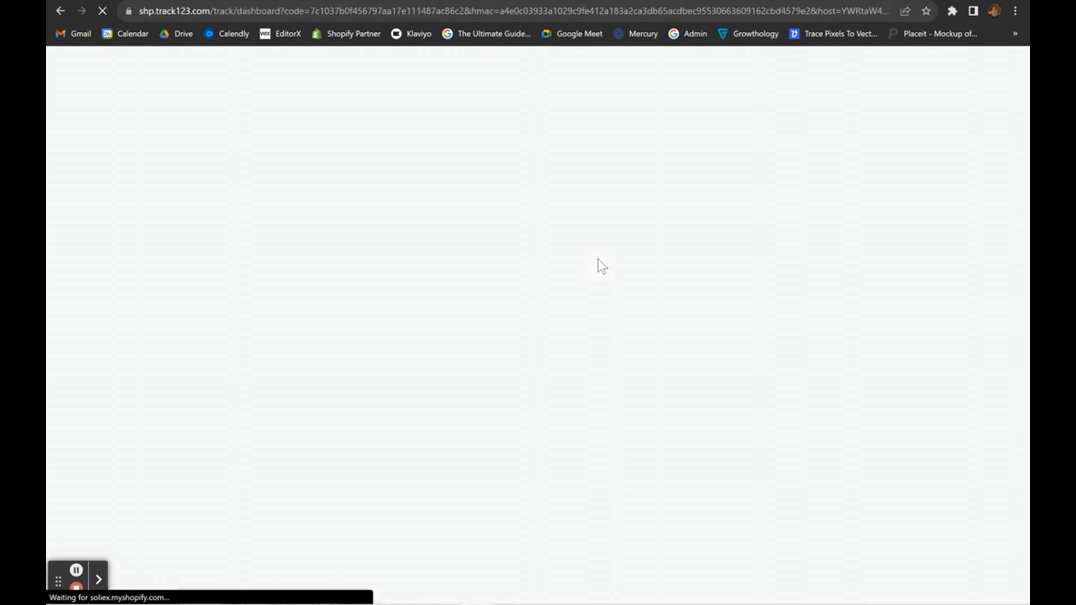
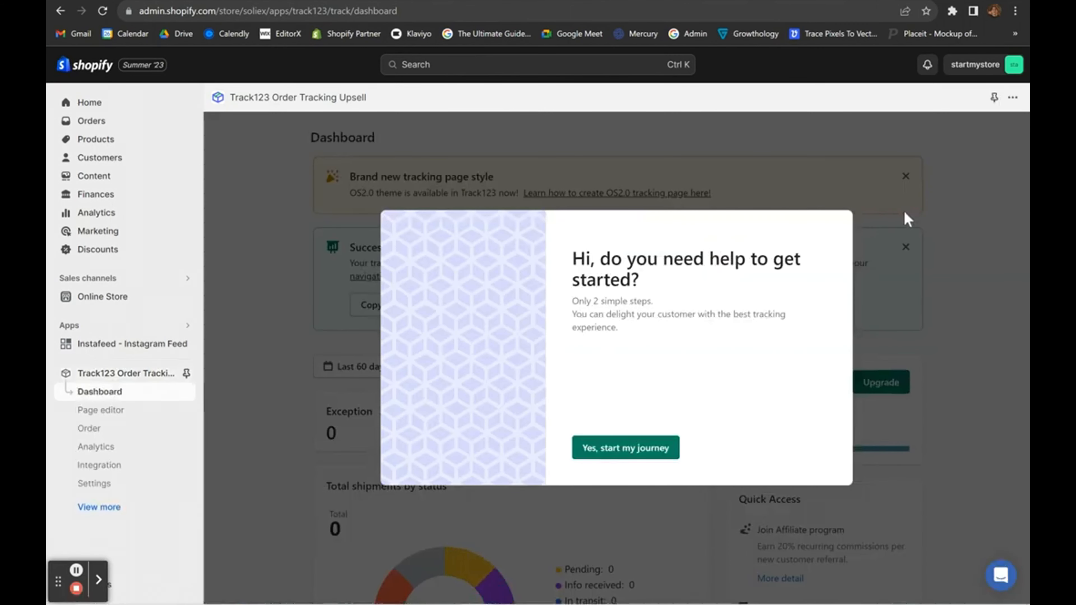
Run through the Track123 welcome wizard until the tracking page is generated, then close the message.
{"action": "left_click", "coordinate": [641, 448]}
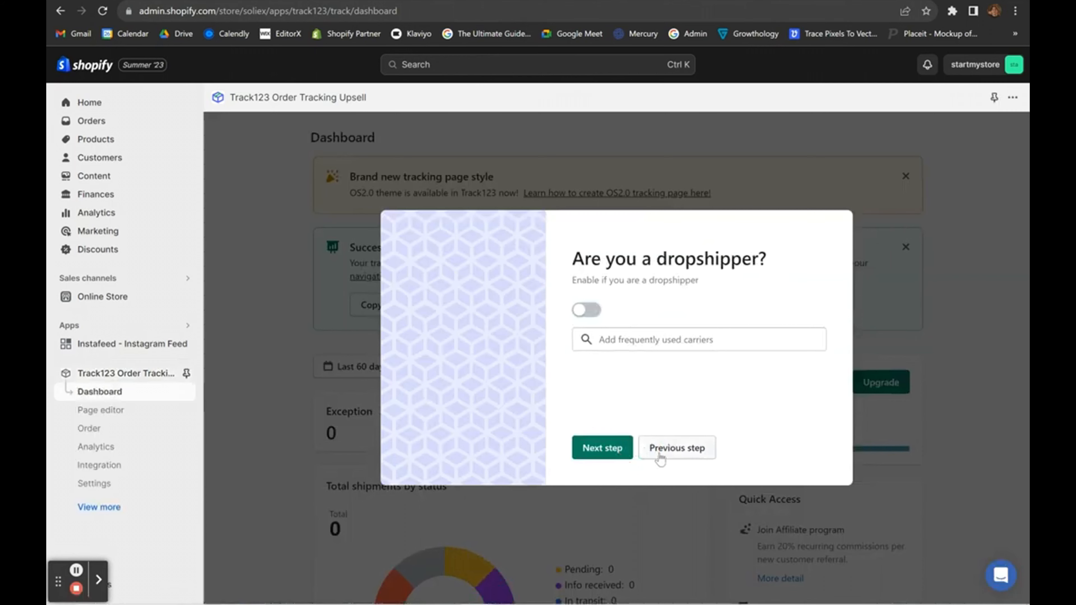
{"action": "left_click", "coordinate": [610, 449]}
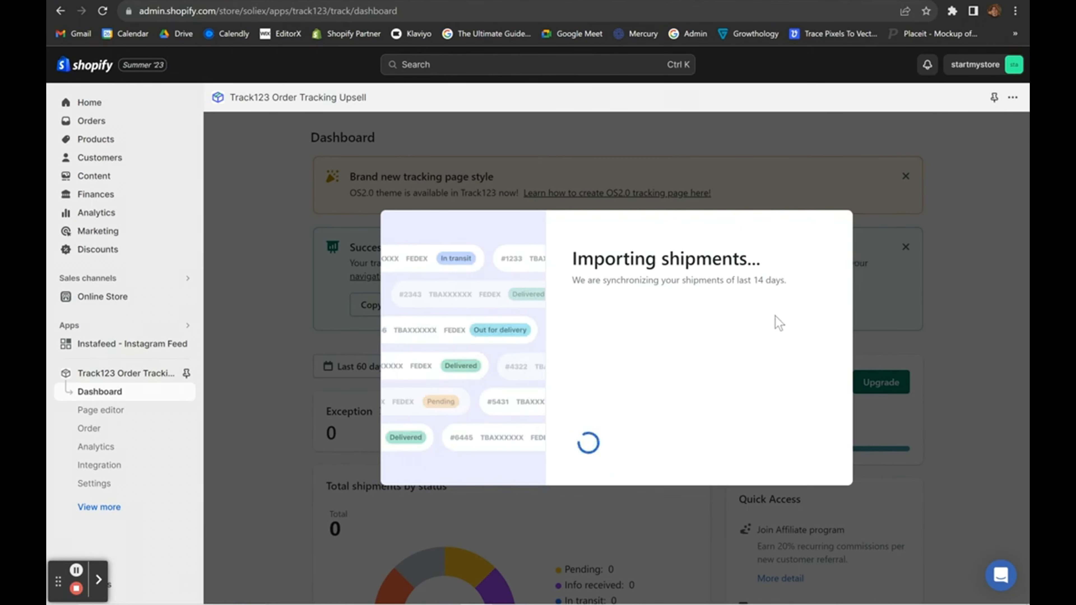
{"action": "left_click", "coordinate": [690, 448]}
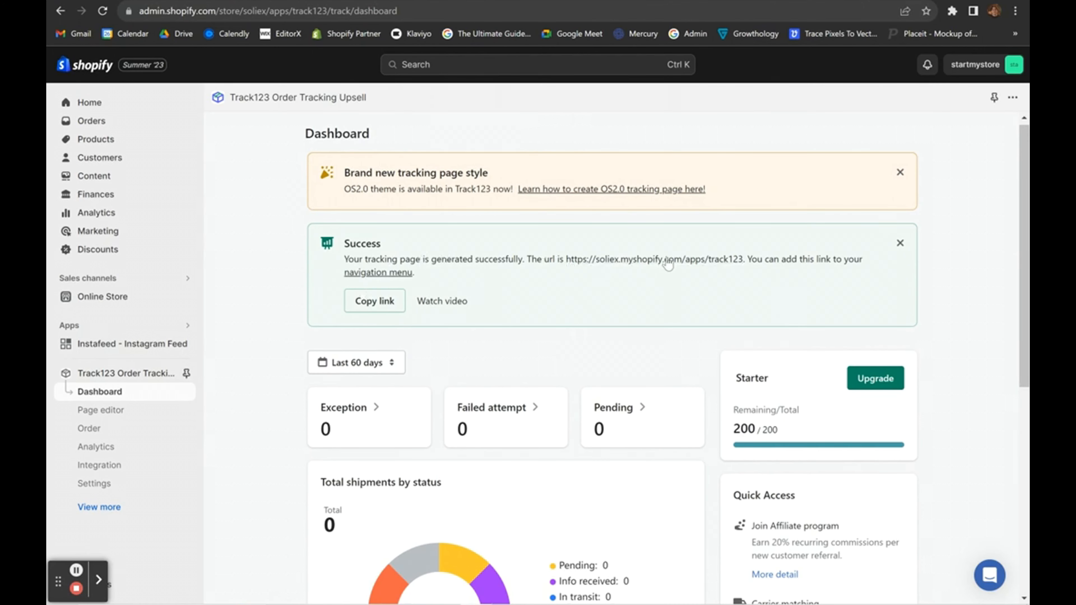
Copy the Track123 tracking page URL and open the store's Main menu for editing.
{"action": "left_click", "coordinate": [369, 308]}
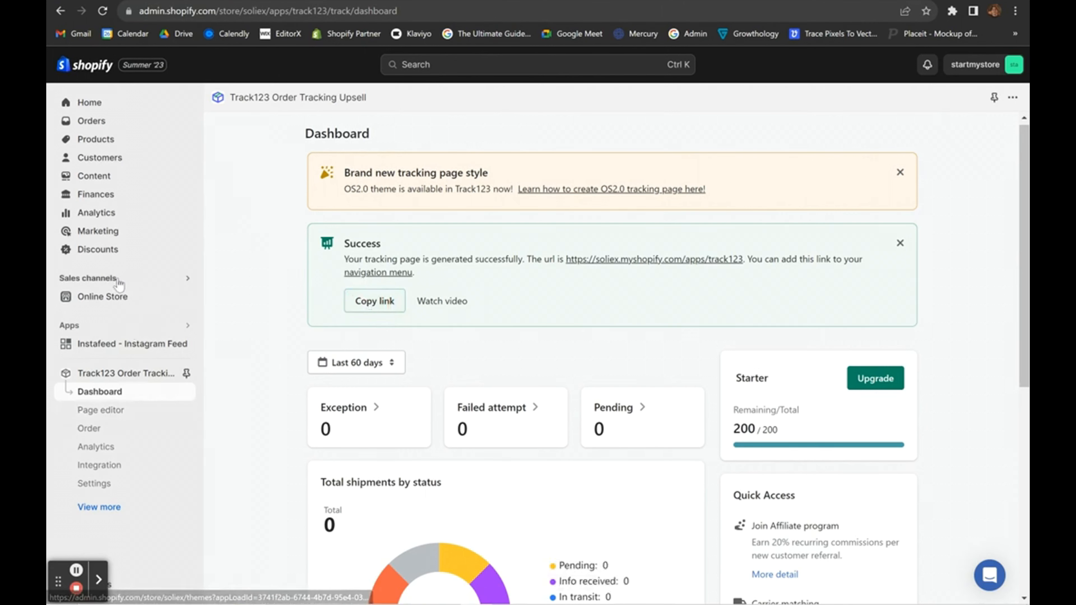
{"action": "left_click", "coordinate": [110, 302]}
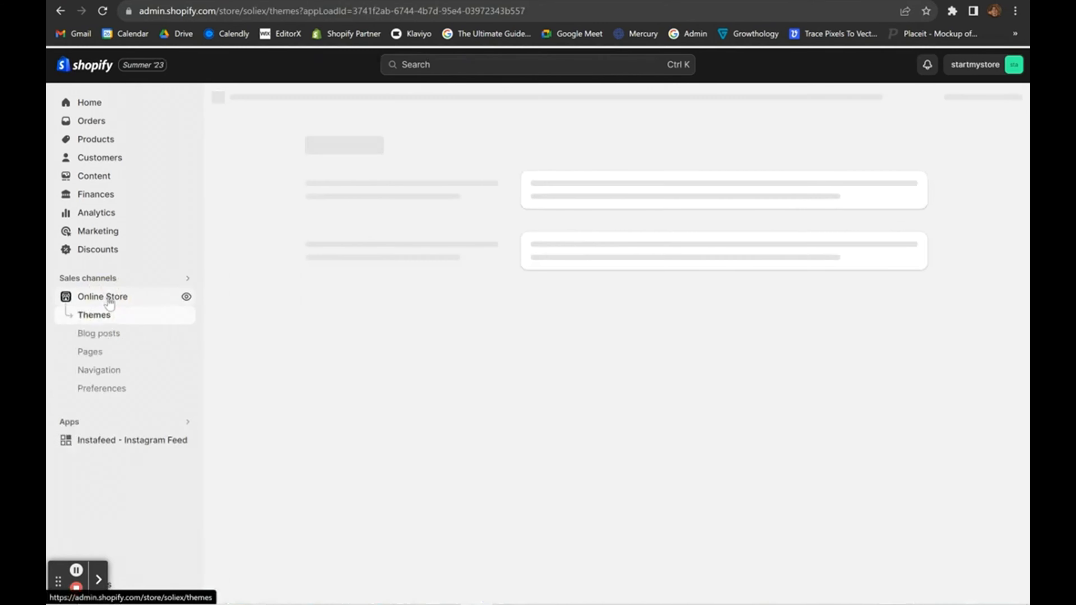
{"action": "left_click", "coordinate": [112, 373]}
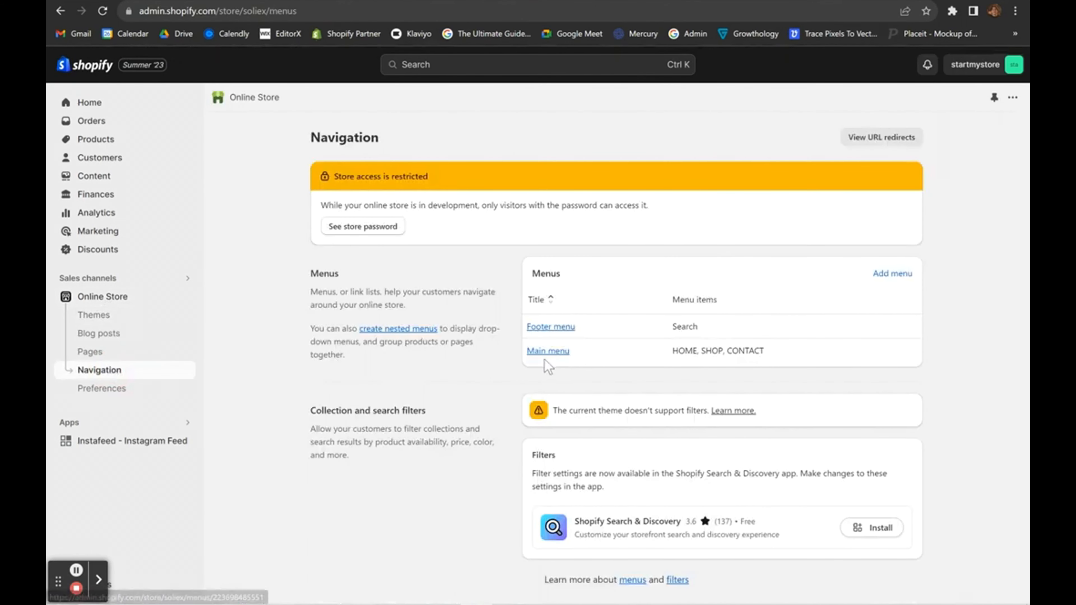
{"action": "left_click", "coordinate": [545, 354]}
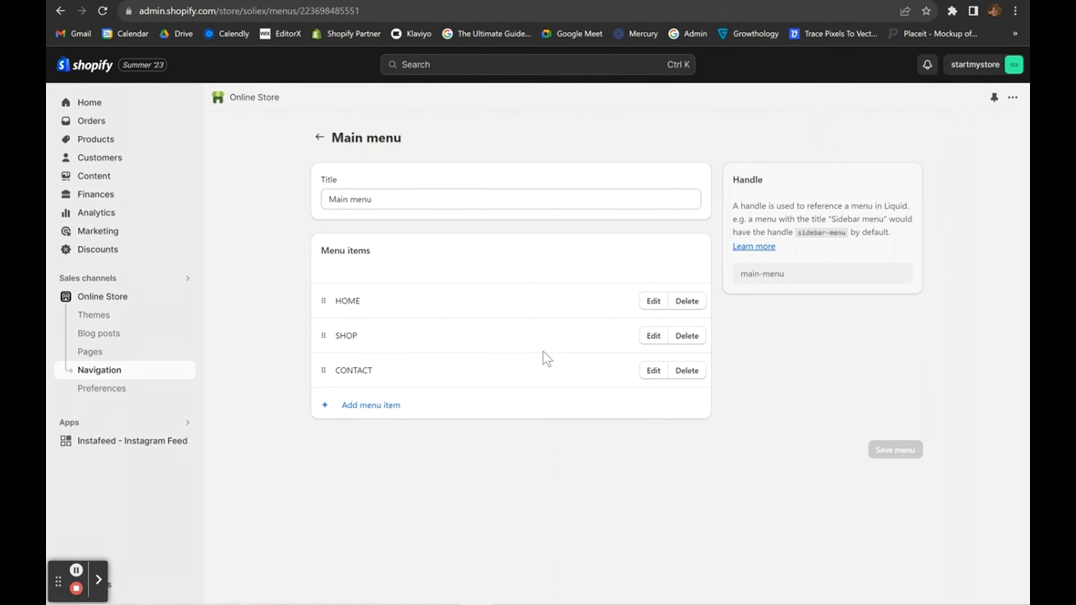
Add a TRACK ORDER item linking to the apps/track123 page to the Main menu and save it.
{"action": "left_click", "coordinate": [412, 407]}
{"action": "left_click", "coordinate": [834, 154]}
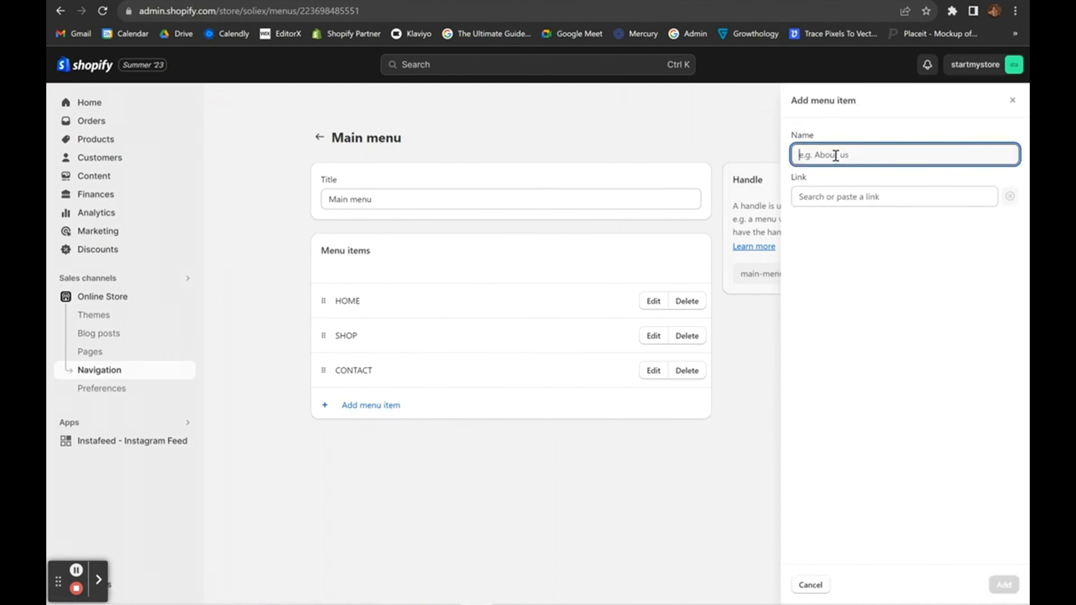
{"action": "type", "text": "TRACK ORDER"}
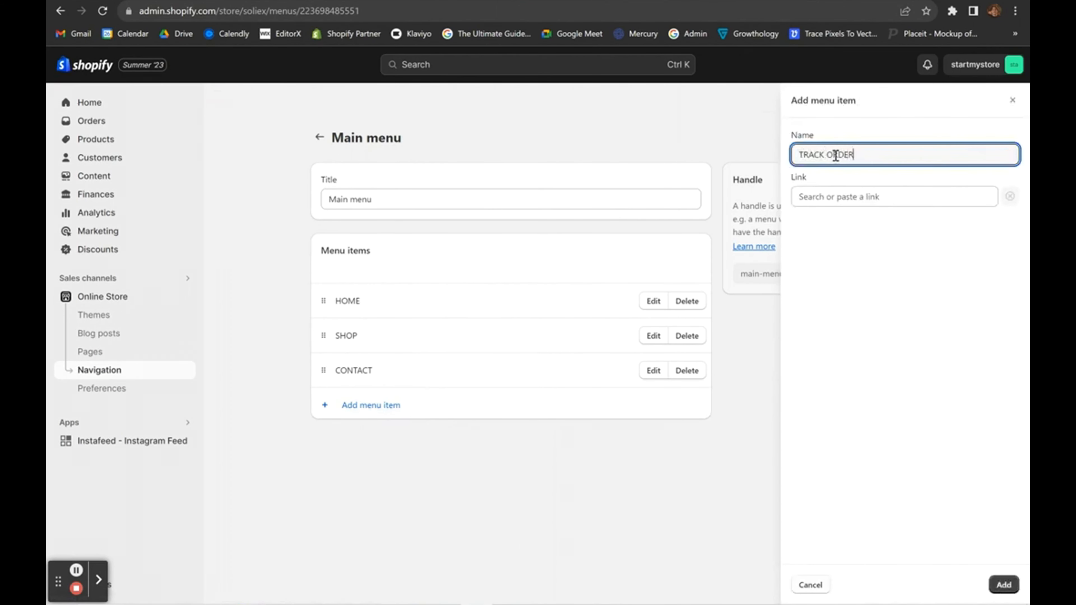
{"action": "left_click", "coordinate": [823, 195]}
{"action": "key", "text": "ctrl+v"}
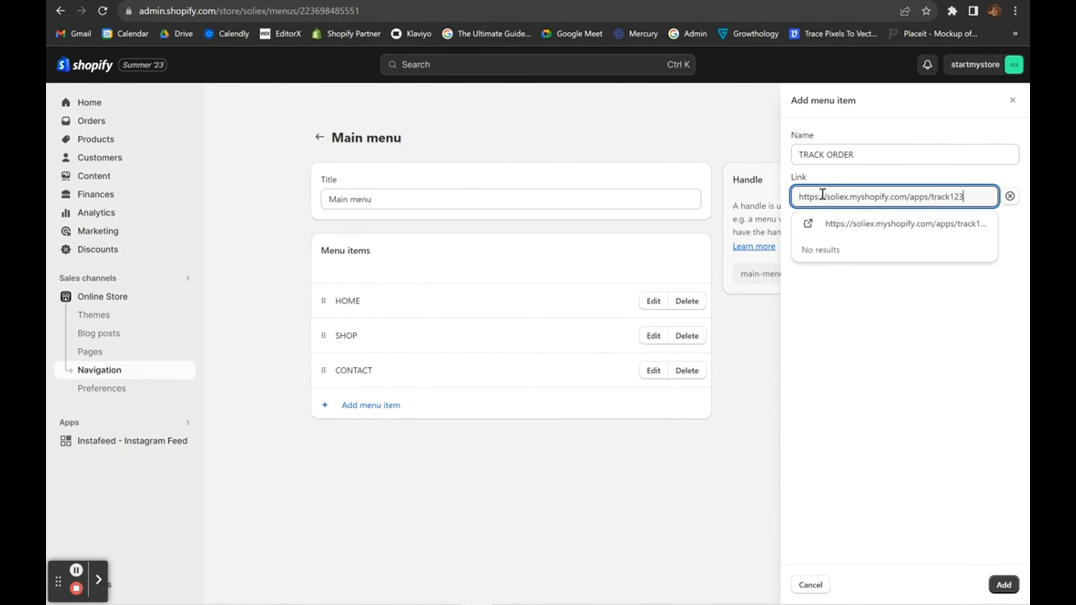
{"action": "left_click", "coordinate": [841, 225]}
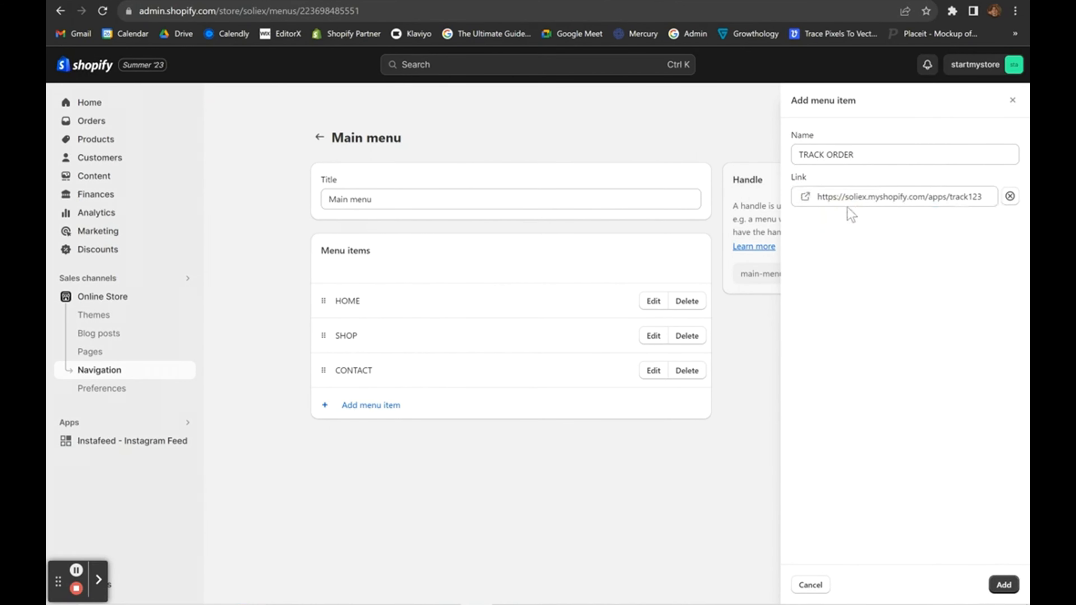
{"action": "left_click", "coordinate": [1000, 586]}
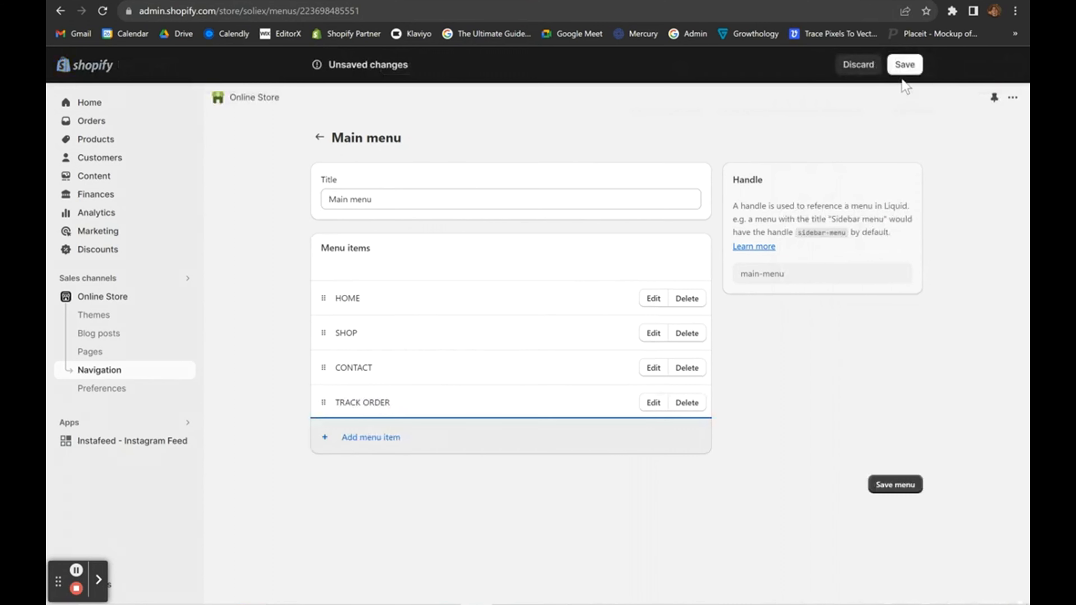
{"action": "left_click", "coordinate": [904, 64]}
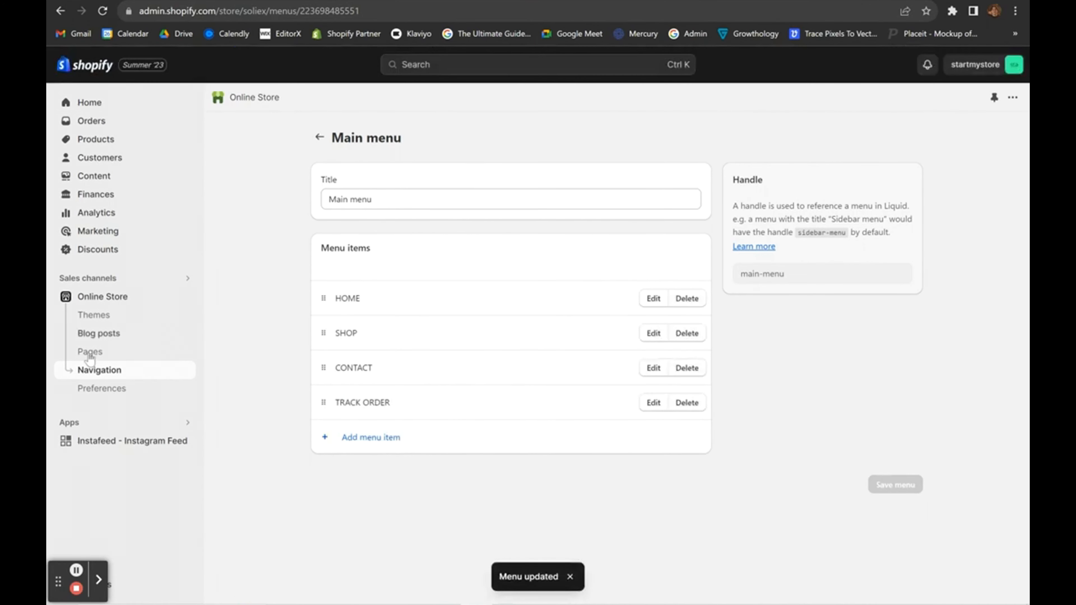
{"action": "left_click", "coordinate": [320, 138]}
{"action": "left_click", "coordinate": [94, 314]}
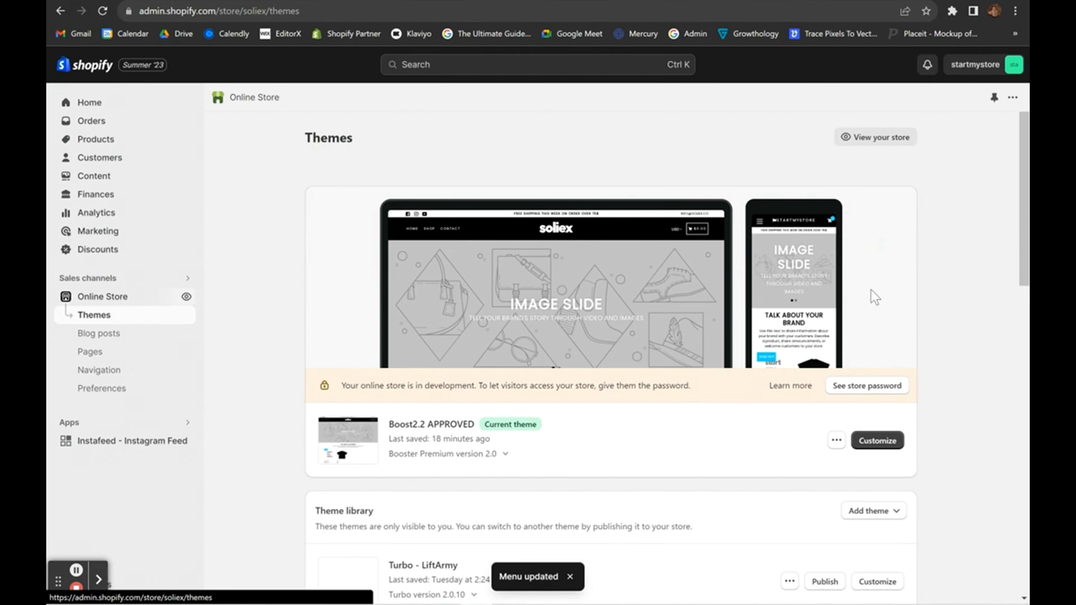
In the theme preview, follow TRACK ORDER and check the Order Number and Email or Phone fields.
{"action": "left_click", "coordinate": [877, 440]}
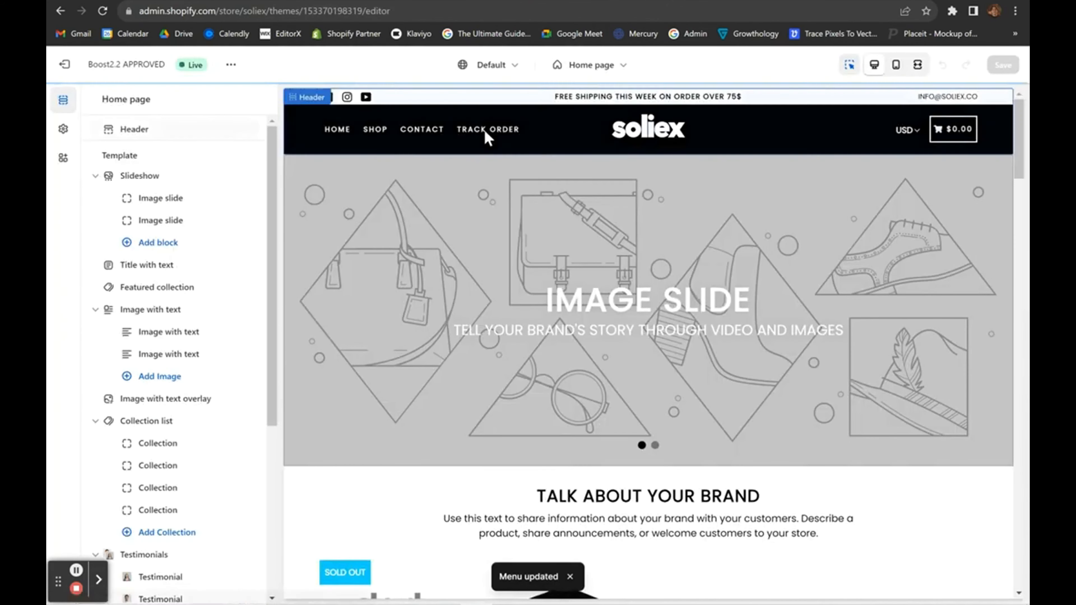
{"action": "left_click", "coordinate": [481, 130]}
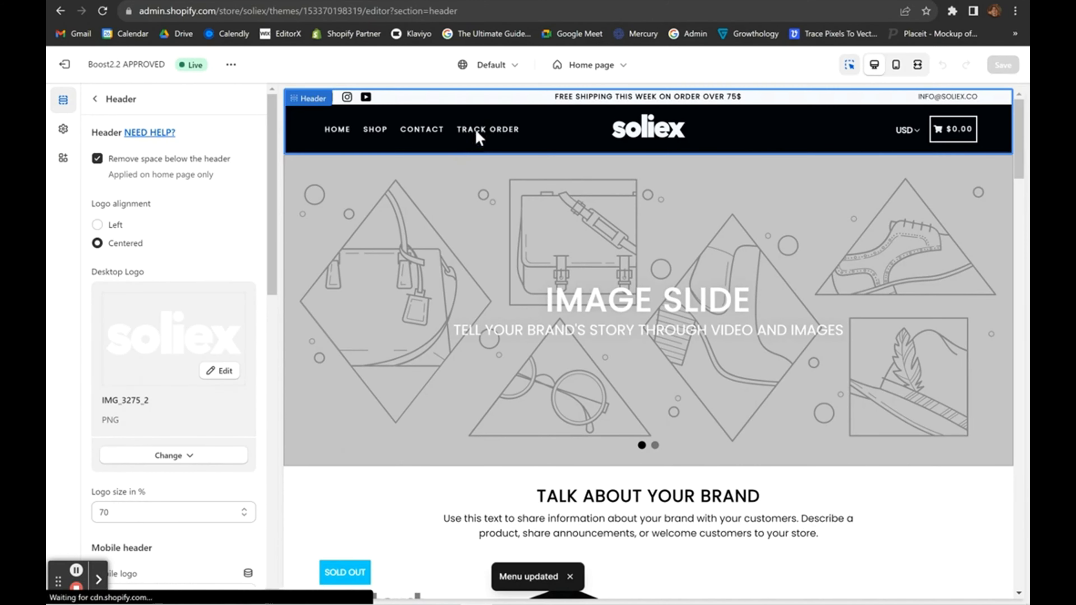
{"action": "left_click", "coordinate": [475, 129]}
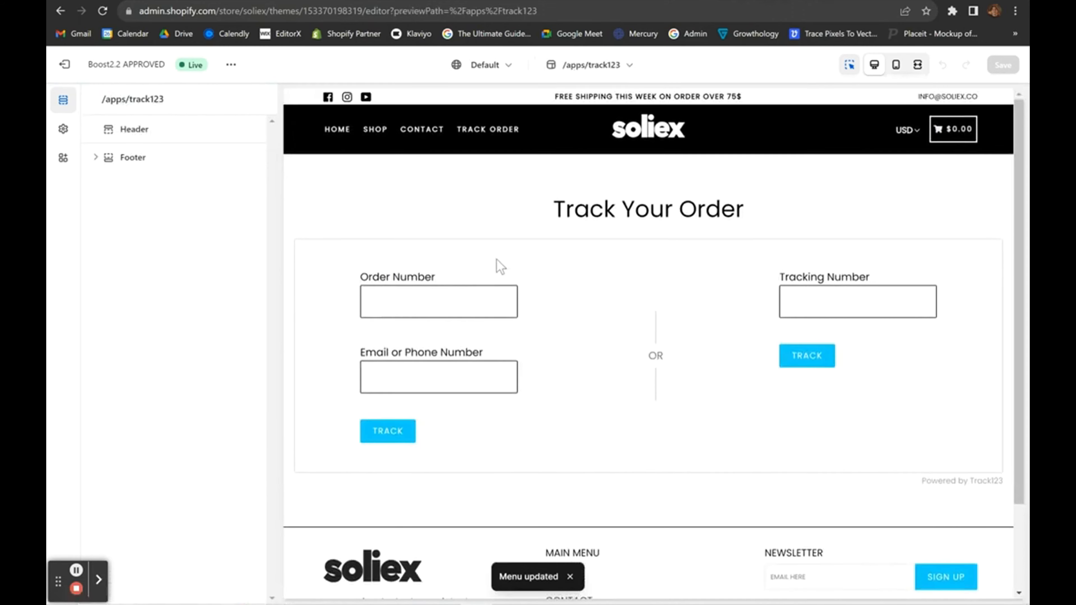
{"action": "left_click", "coordinate": [420, 301]}
{"action": "left_click", "coordinate": [415, 369]}
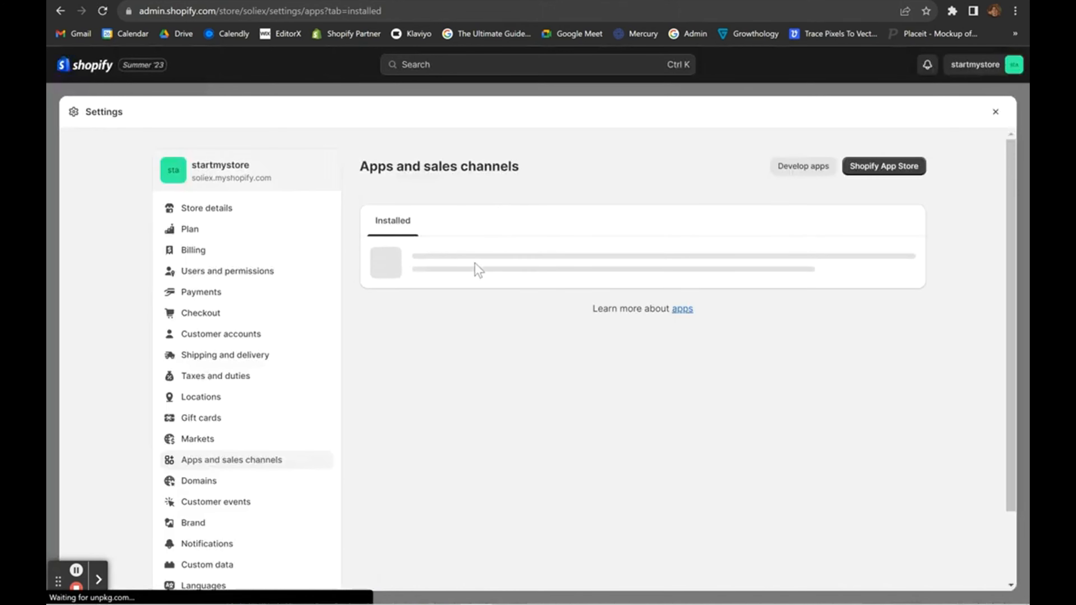
Open Track123 Order Tracking Upsell from the installed apps and launch its support chat.
{"action": "left_click", "coordinate": [618, 321]}
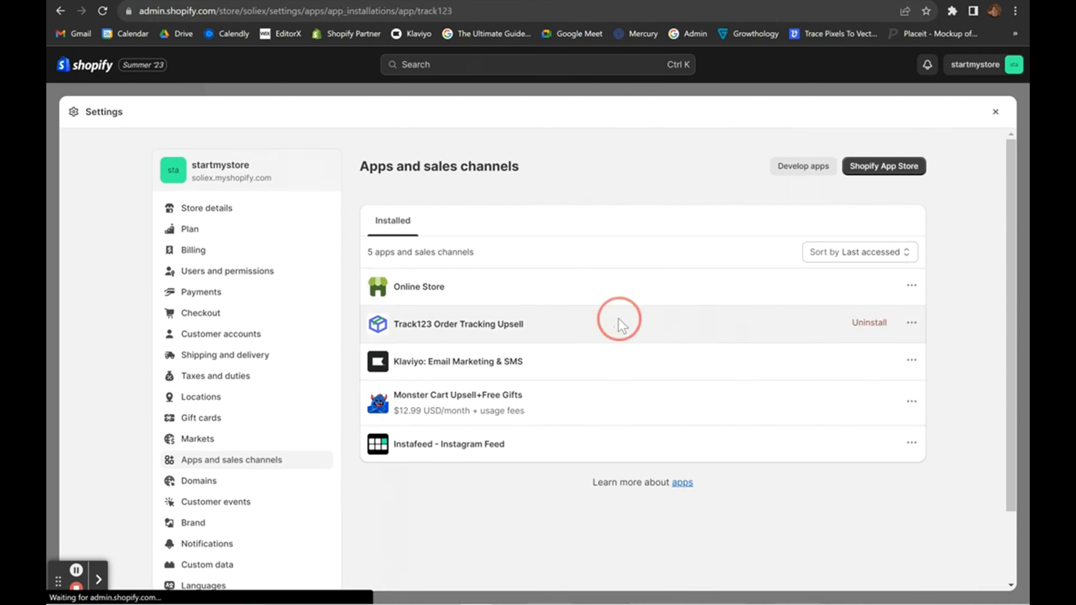
{"action": "left_click", "coordinate": [900, 166]}
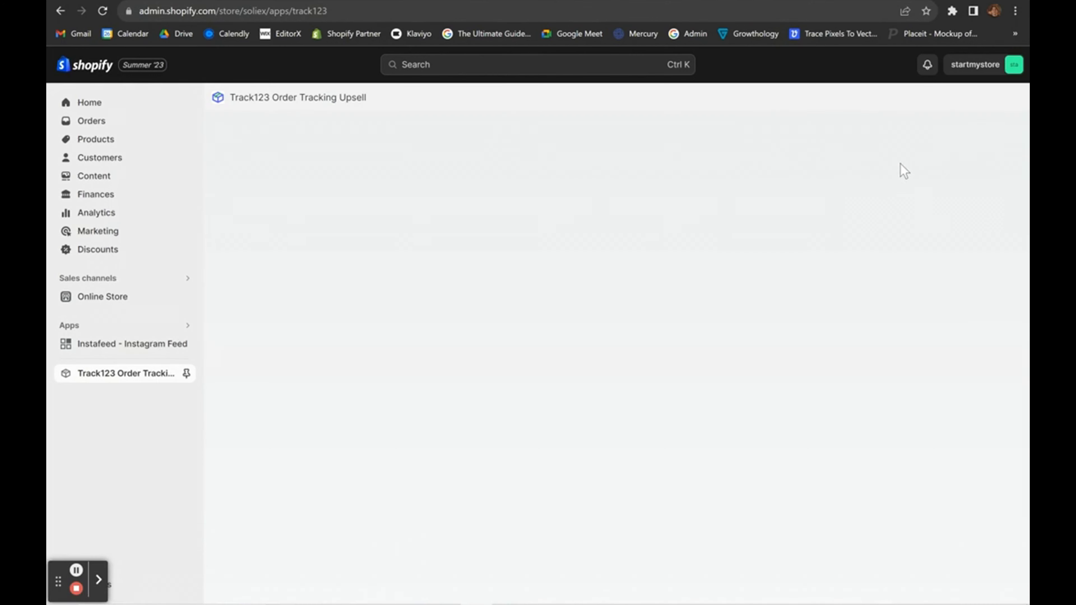
{"action": "scroll", "coordinate": [722, 321], "scroll_direction": "down", "scroll_amount": 3}
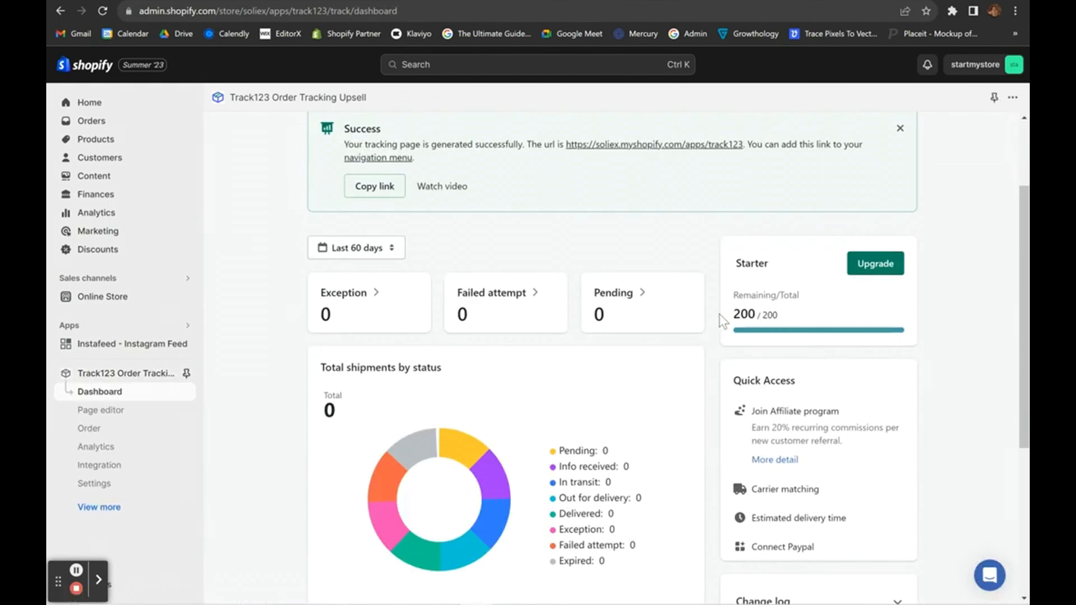
{"action": "scroll", "coordinate": [722, 321], "scroll_direction": "down", "scroll_amount": 6}
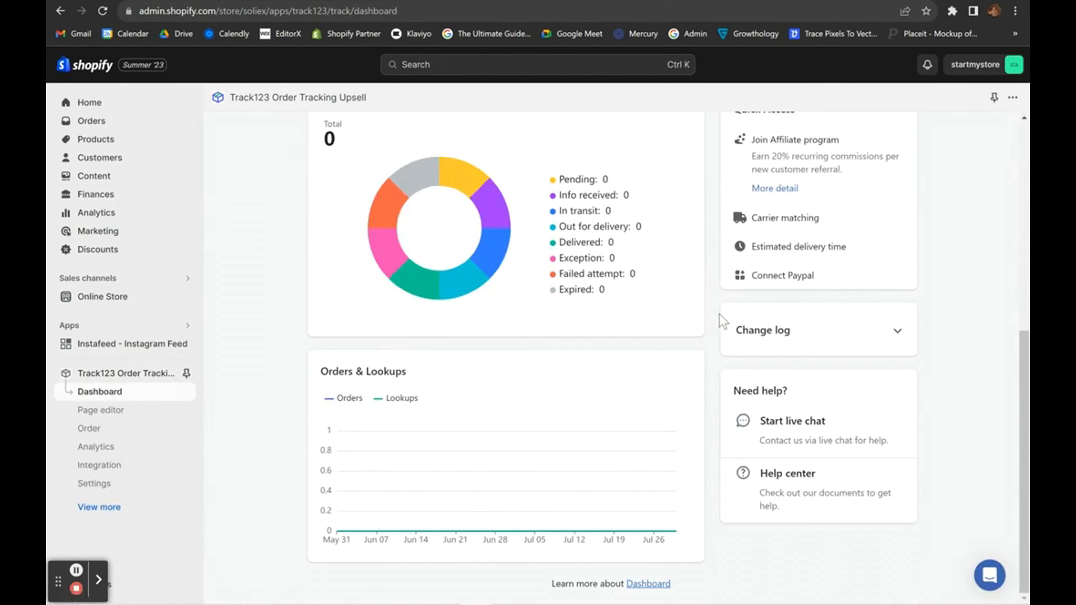
{"action": "left_click", "coordinate": [990, 575]}
Read the past support conversation about removing Track123 branding, then return to the messages list.
{"action": "scroll", "coordinate": [837, 397], "scroll_direction": "down", "scroll_amount": 3}
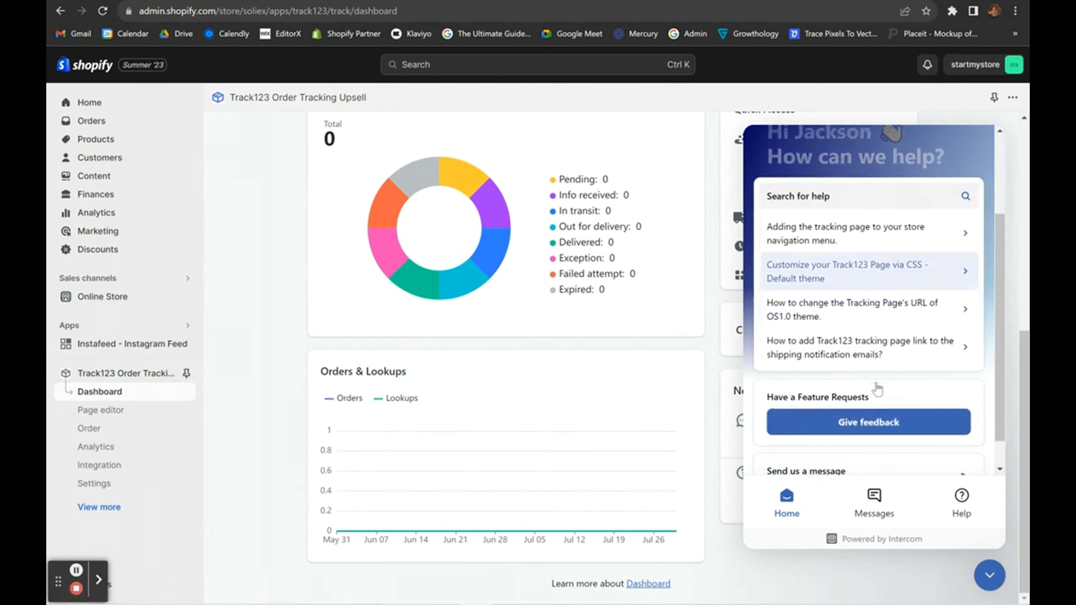
{"action": "scroll", "coordinate": [876, 389], "scroll_direction": "down", "scroll_amount": 2}
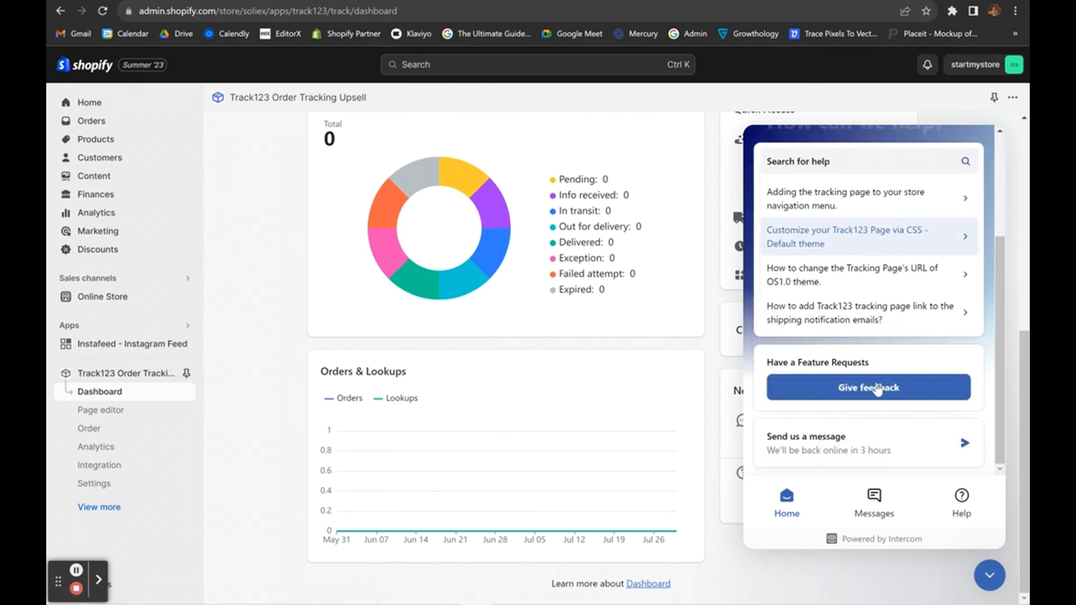
{"action": "scroll", "coordinate": [877, 389], "scroll_direction": "up", "scroll_amount": 5}
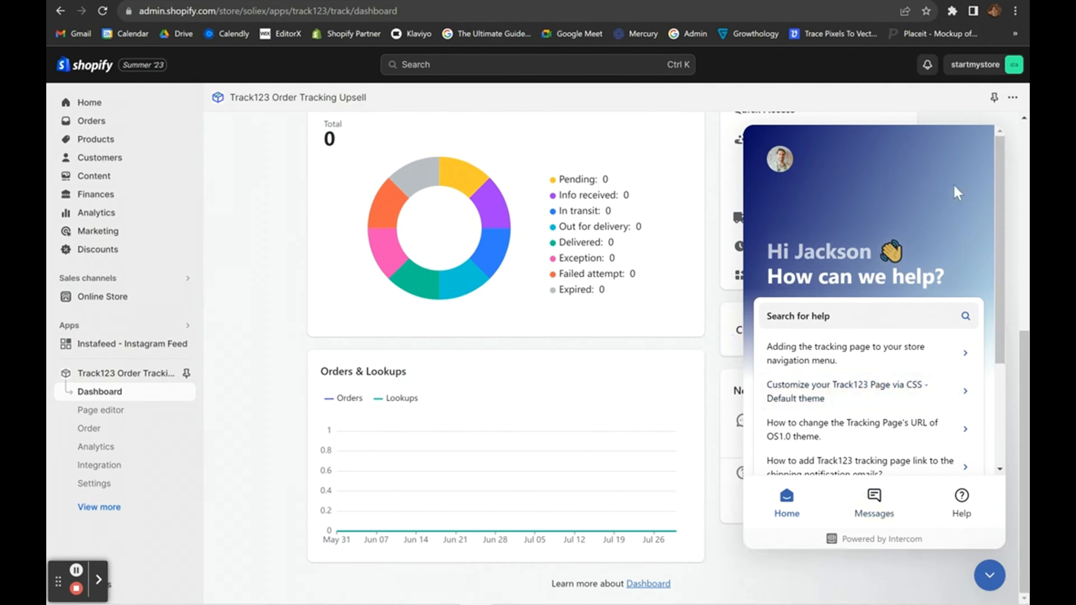
{"action": "scroll", "coordinate": [714, 511], "scroll_direction": "up", "scroll_amount": 8}
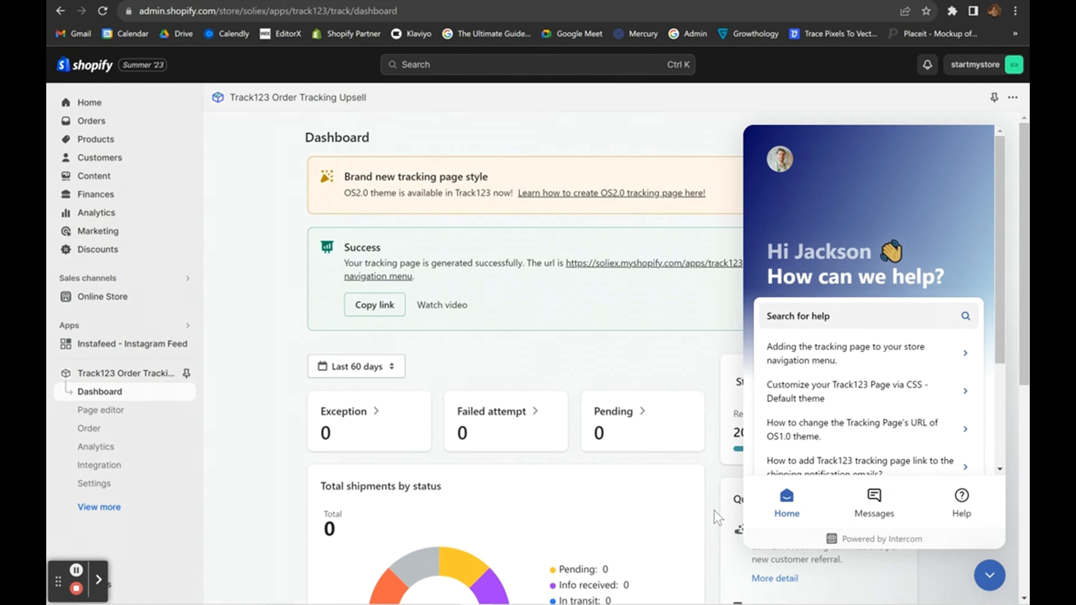
{"action": "scroll", "coordinate": [714, 511], "scroll_direction": "down", "scroll_amount": 2}
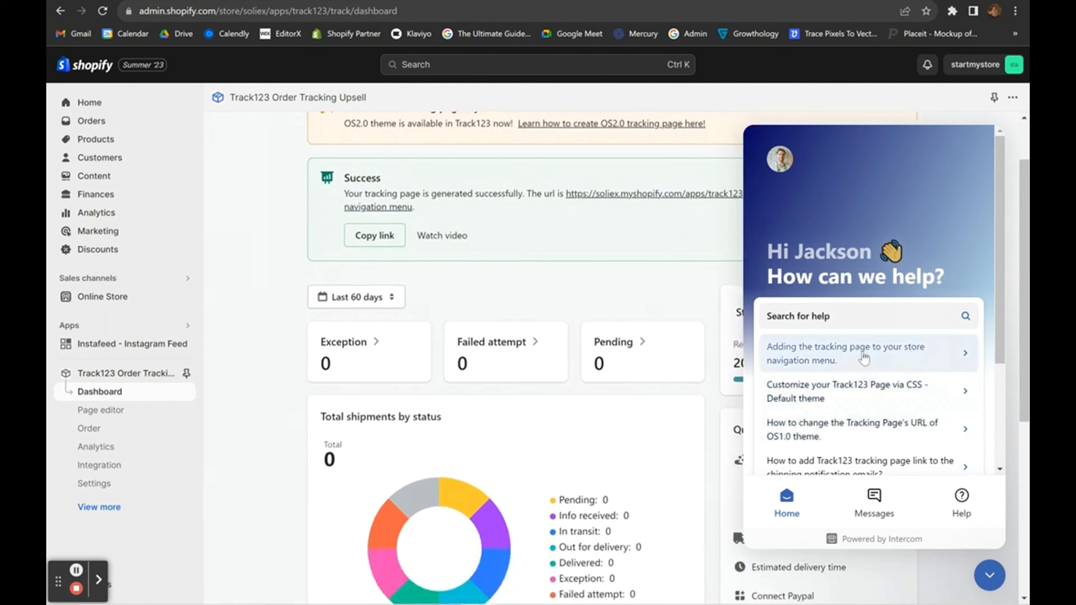
{"action": "left_click", "coordinate": [874, 500]}
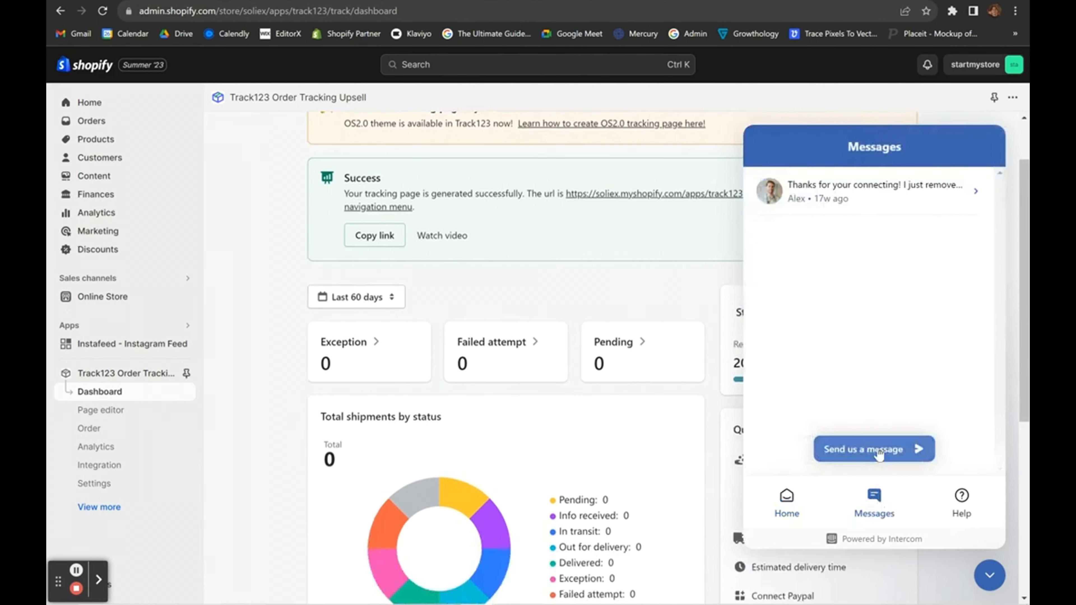
{"action": "left_click", "coordinate": [952, 199]}
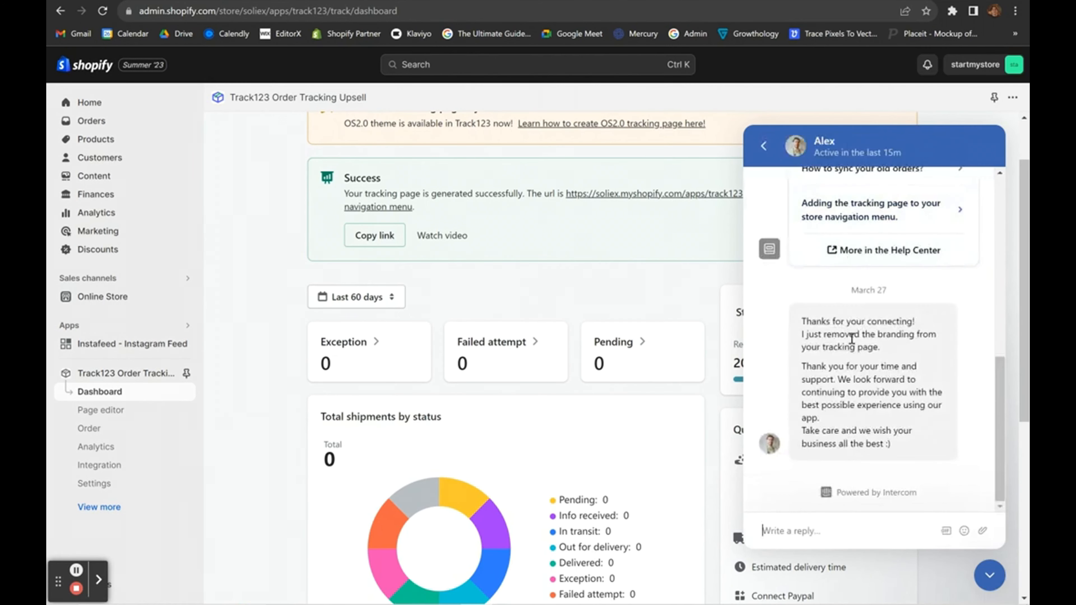
{"action": "scroll", "coordinate": [851, 339], "scroll_direction": "up", "scroll_amount": 10}
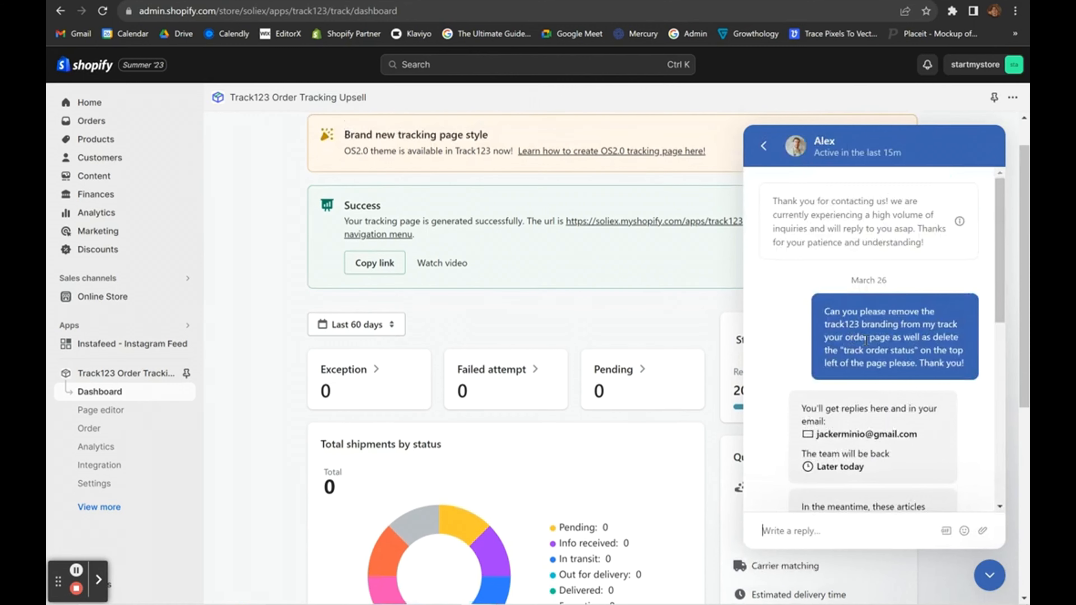
{"action": "left_click", "coordinate": [763, 145]}
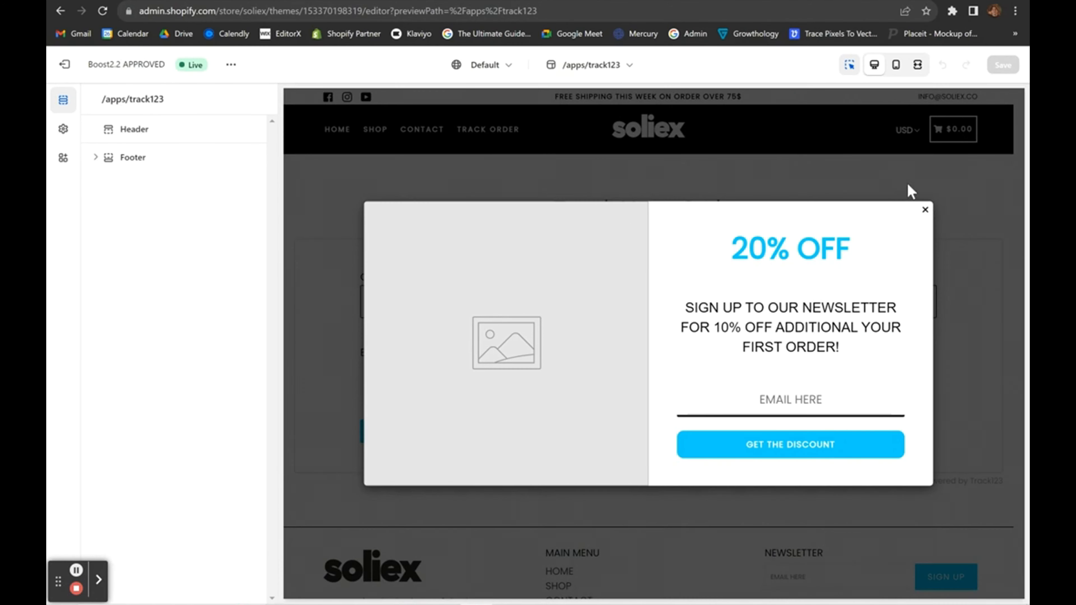
Dismiss the newsletter pop-up on the tracking page and load individualist.us in a new tab.
{"action": "left_click", "coordinate": [925, 211]}
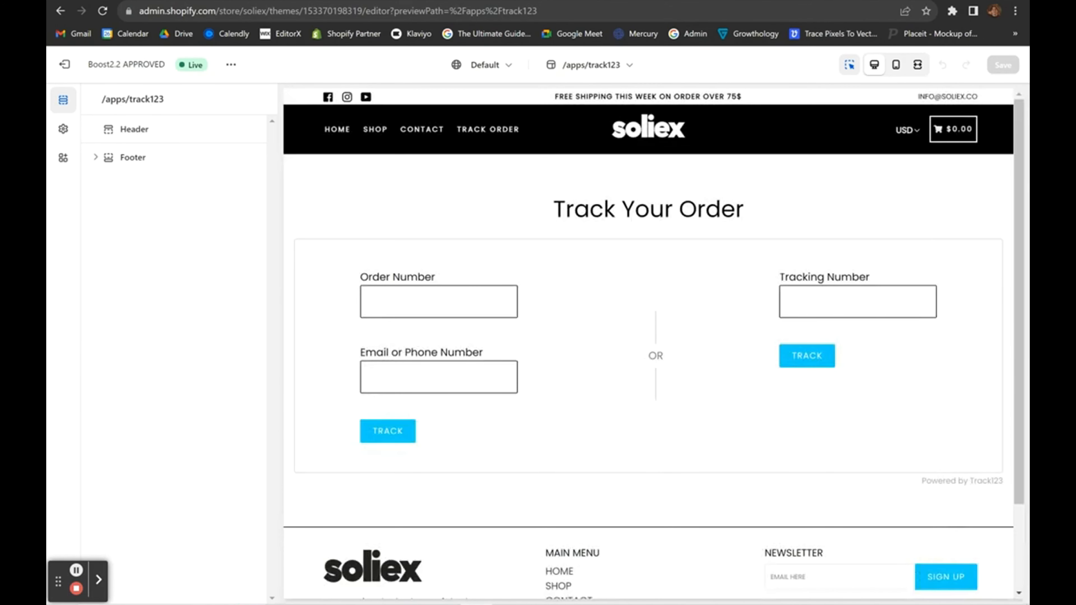
{"action": "key", "text": "ctrl+t"}
{"action": "type", "text": "individualist.us"}
{"action": "key", "text": "Return"}
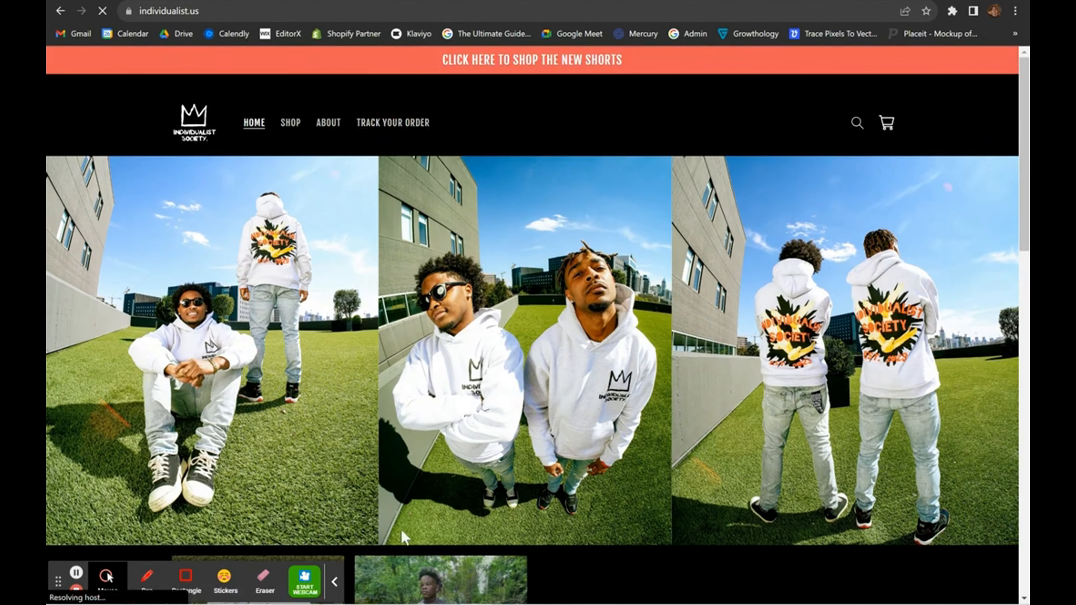
View the Track Your Order page on individualist.us, then return to the Shopify admin tab.
{"action": "left_click", "coordinate": [393, 122]}
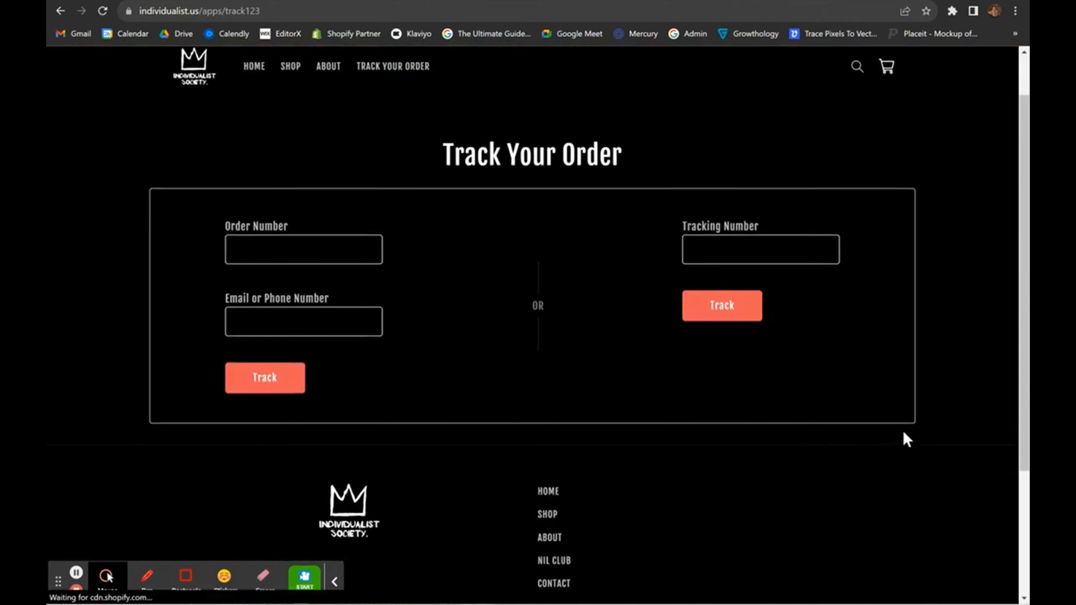
{"action": "key", "text": "ctrl+Tab"}
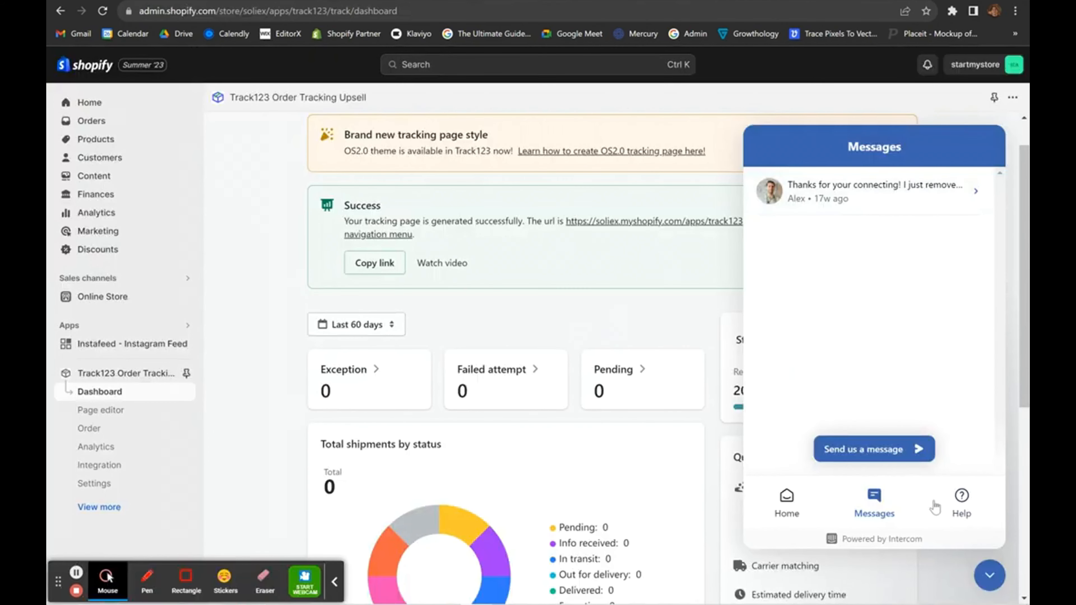
Close the support chat, skim the OS2.0 tracking page guide, and open the Track123 Page editor.
{"action": "left_click", "coordinate": [988, 576]}
{"action": "scroll", "coordinate": [627, 221], "scroll_direction": "up", "scroll_amount": 9}
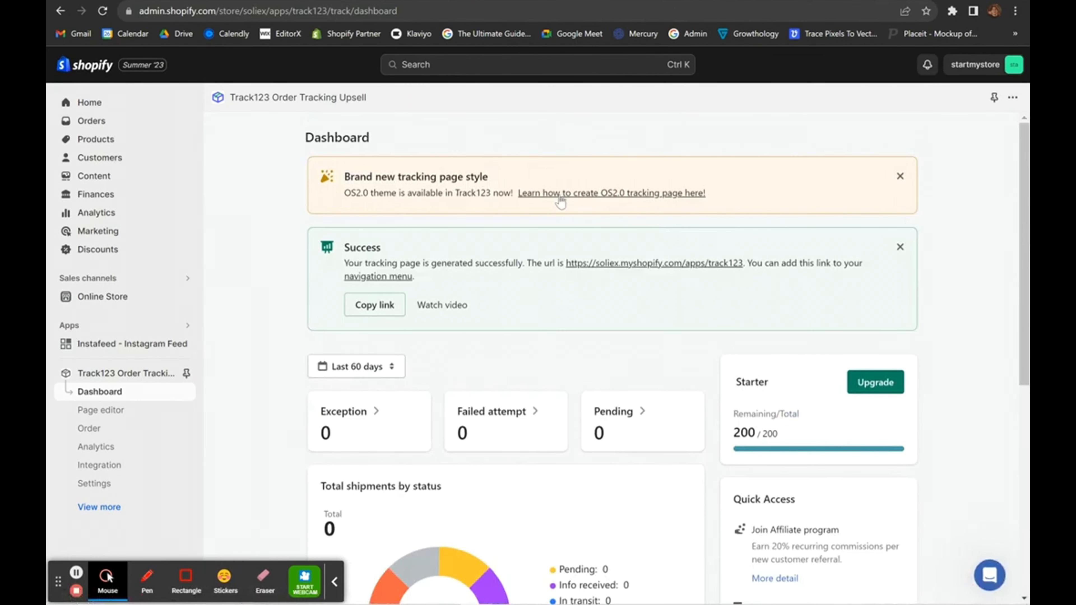
{"action": "left_click", "coordinate": [559, 195]}
{"action": "scroll", "coordinate": [523, 315], "scroll_direction": "down", "scroll_amount": 8}
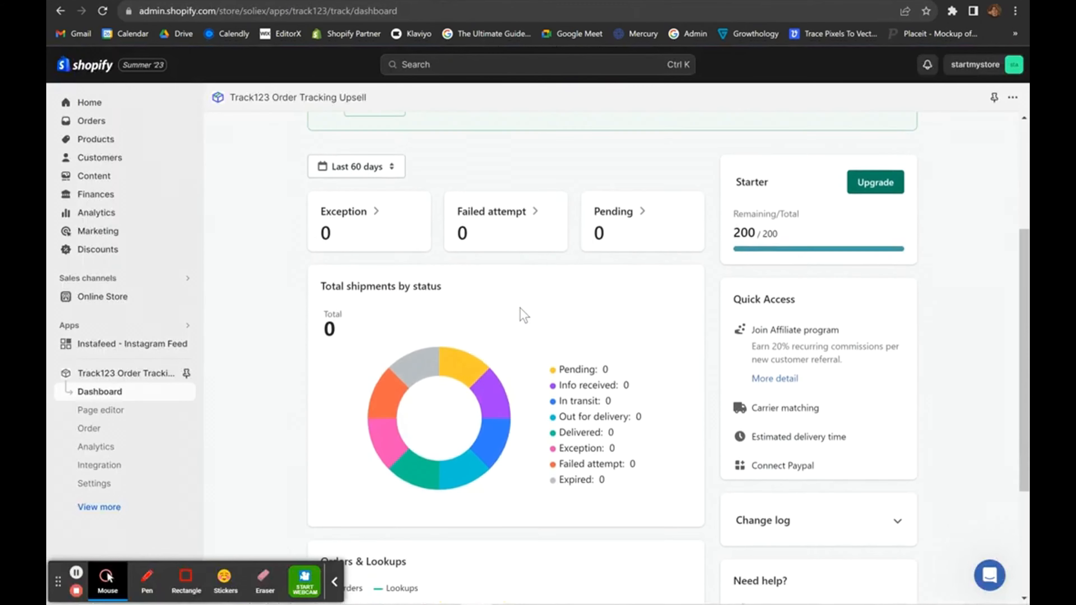
{"action": "scroll", "coordinate": [524, 314], "scroll_direction": "up", "scroll_amount": 10}
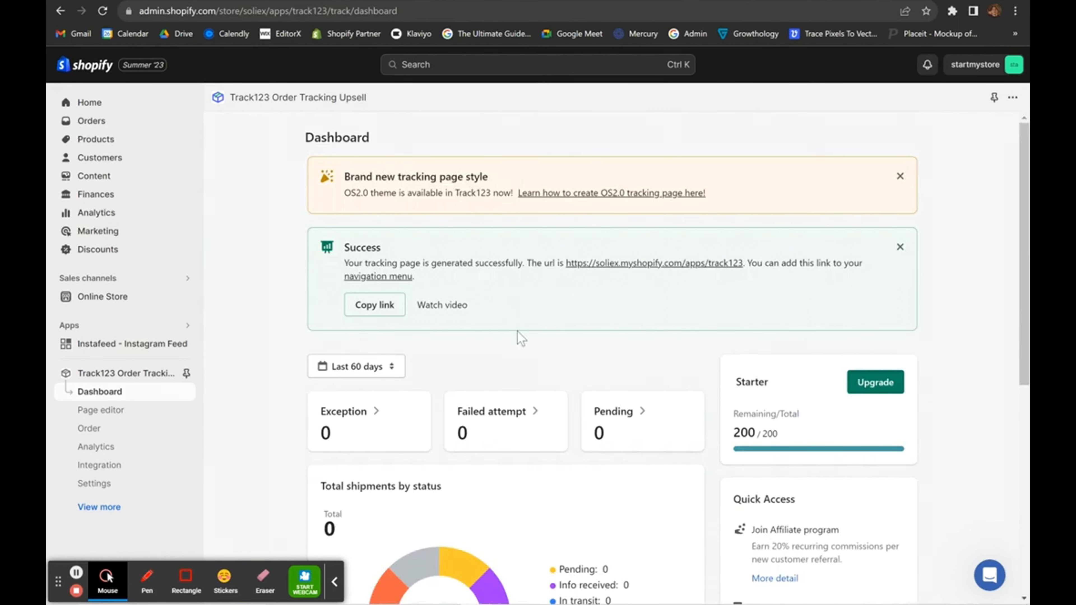
{"action": "scroll", "coordinate": [53, 421], "scroll_direction": "up", "scroll_amount": 3}
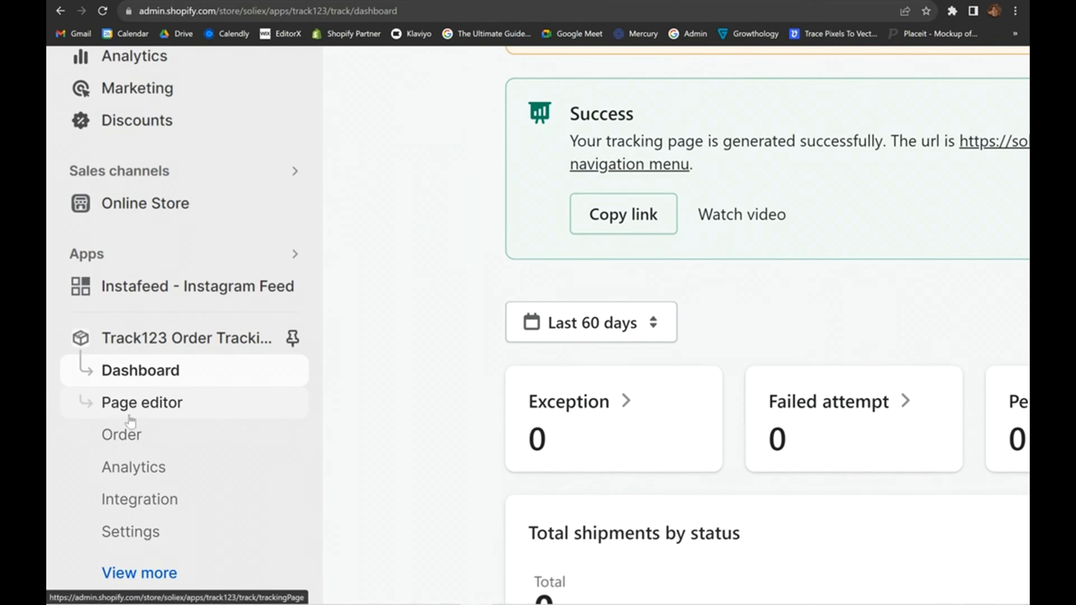
{"action": "left_click", "coordinate": [132, 403]}
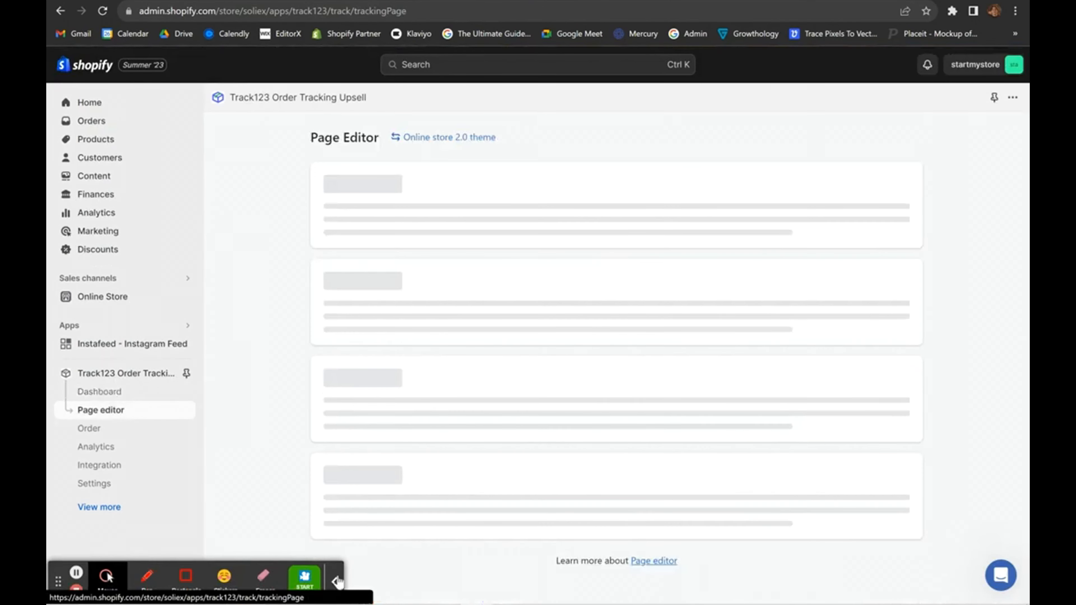
{"action": "left_click", "coordinate": [334, 582]}
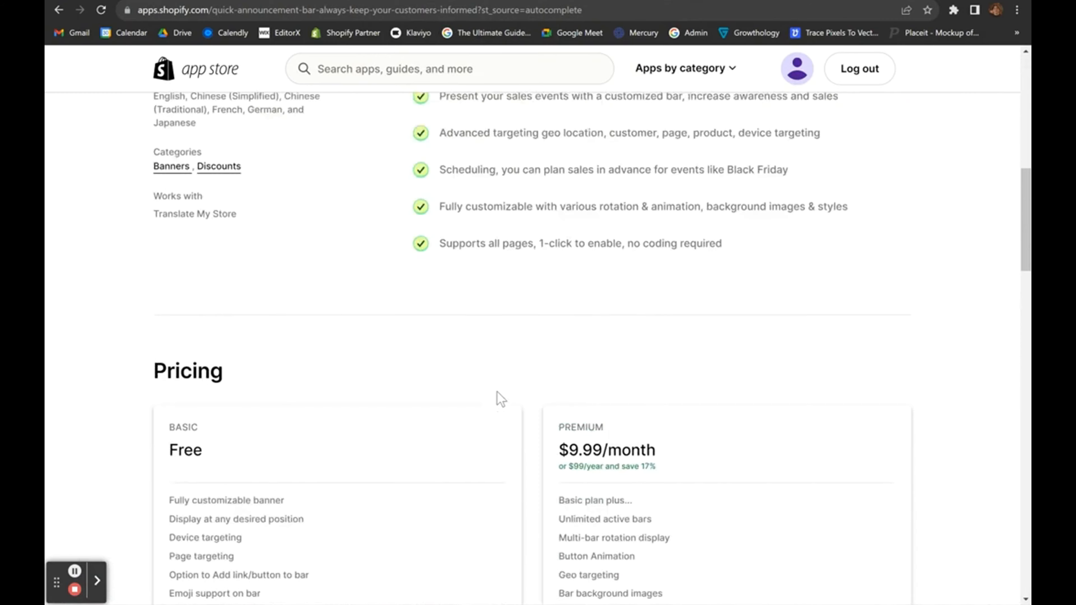
Compare the free Basic plan with the Premium plan details on the app listing.
{"action": "scroll", "coordinate": [497, 392], "scroll_direction": "down", "scroll_amount": 1}
{"action": "left_click_drag", "start_coordinate": [167, 358], "coordinate": [246, 409]}
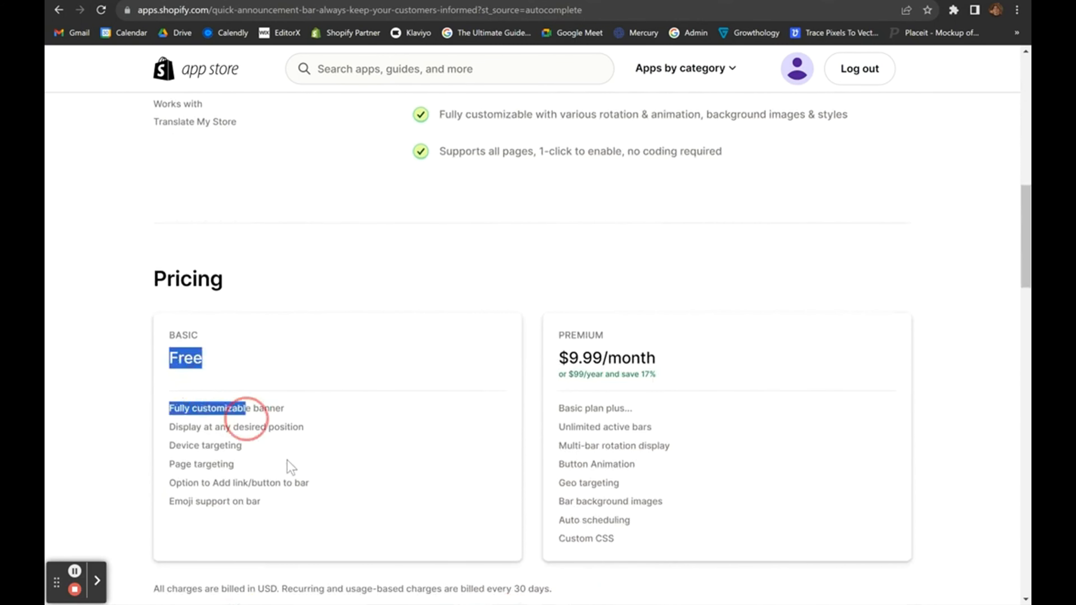
{"action": "left_click_drag", "start_coordinate": [287, 460], "coordinate": [307, 492]}
{"action": "left_click", "coordinate": [214, 394]}
{"action": "left_click_drag", "start_coordinate": [169, 334], "coordinate": [317, 508]}
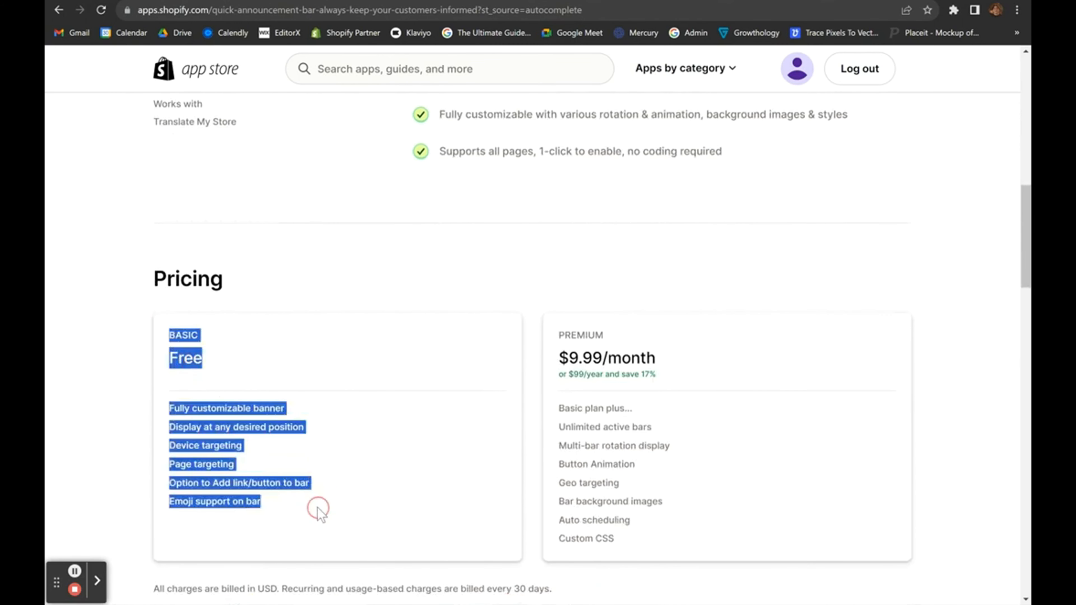
{"action": "left_click", "coordinate": [318, 508]}
{"action": "left_click_drag", "start_coordinate": [535, 348], "coordinate": [655, 450]}
{"action": "left_click", "coordinate": [666, 471]}
Move between the theme editor and app listing tabs, ending on Back in Stock: Restock Alerts.
{"action": "scroll", "coordinate": [665, 471], "scroll_direction": "up", "scroll_amount": 8}
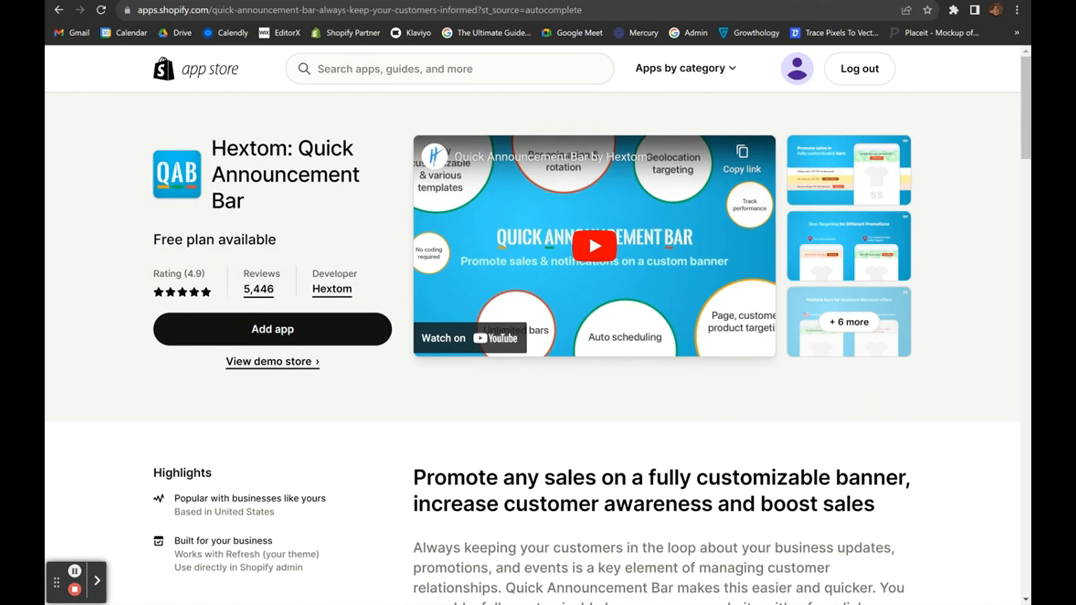
{"action": "left_click", "coordinate": [338, 2]}
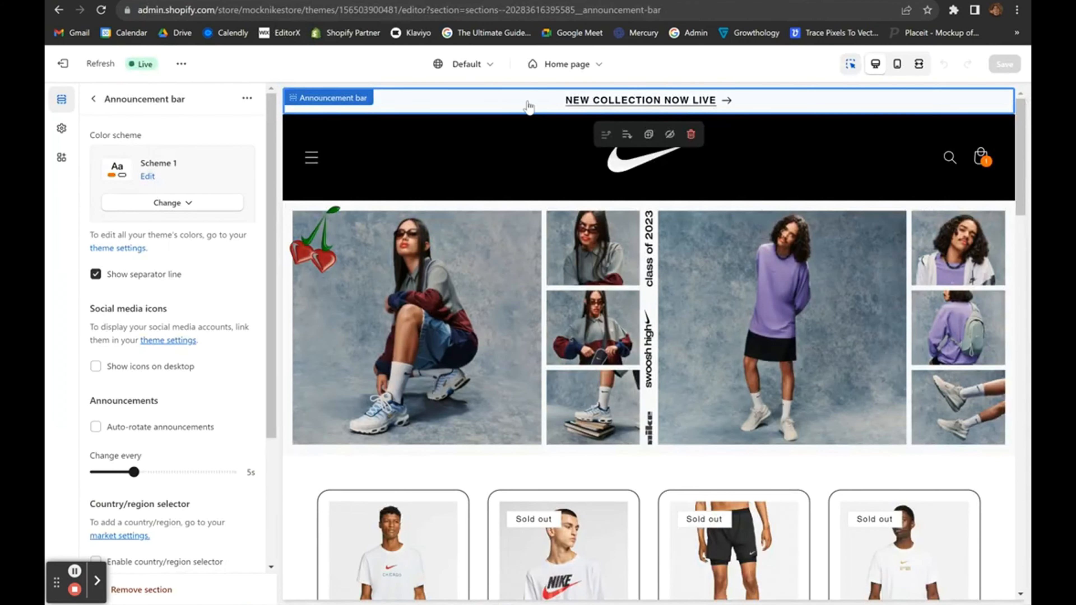
{"action": "key", "text": "ctrl+Tab"}
{"action": "key", "text": "ctrl+Tab"}
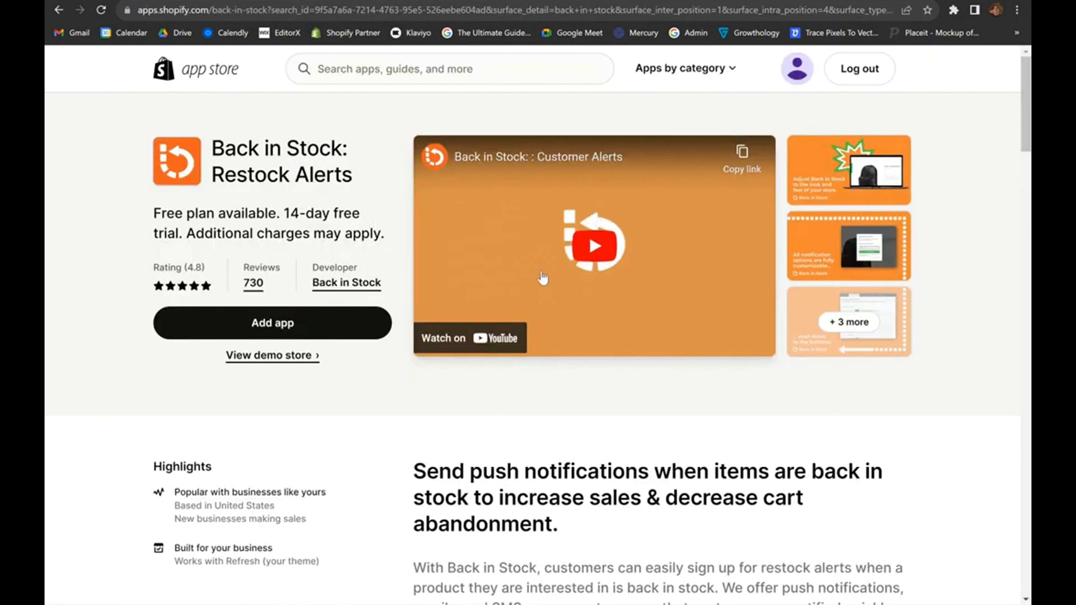
Load the individualist.us storefront in a new browser tab.
{"action": "left_click", "coordinate": [334, 583]}
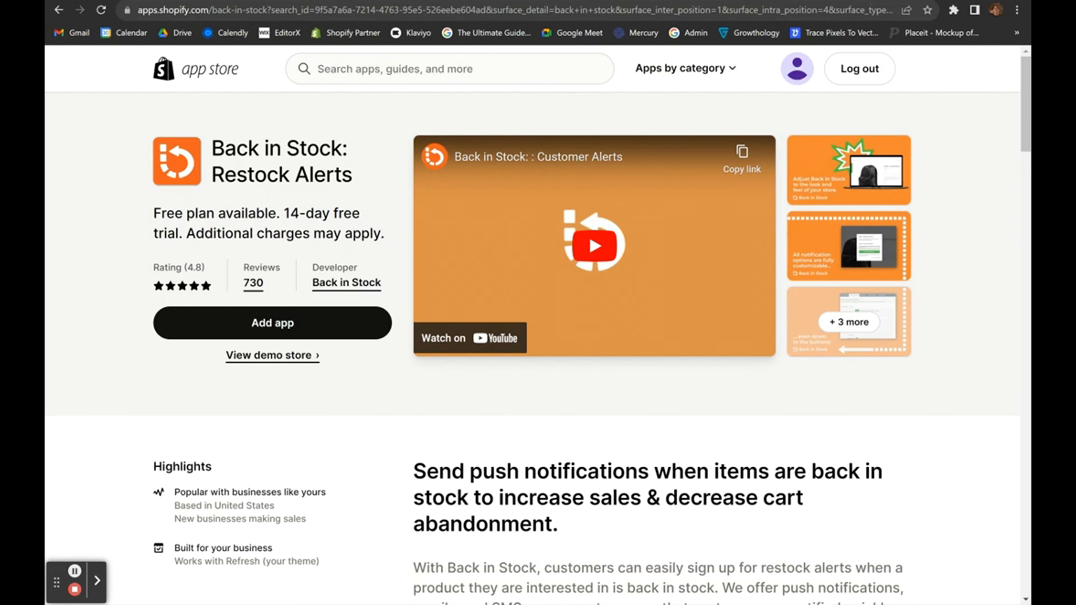
{"action": "key", "text": "ctrl+t"}
{"action": "type", "text": "ind"}
{"action": "key", "text": "Return"}
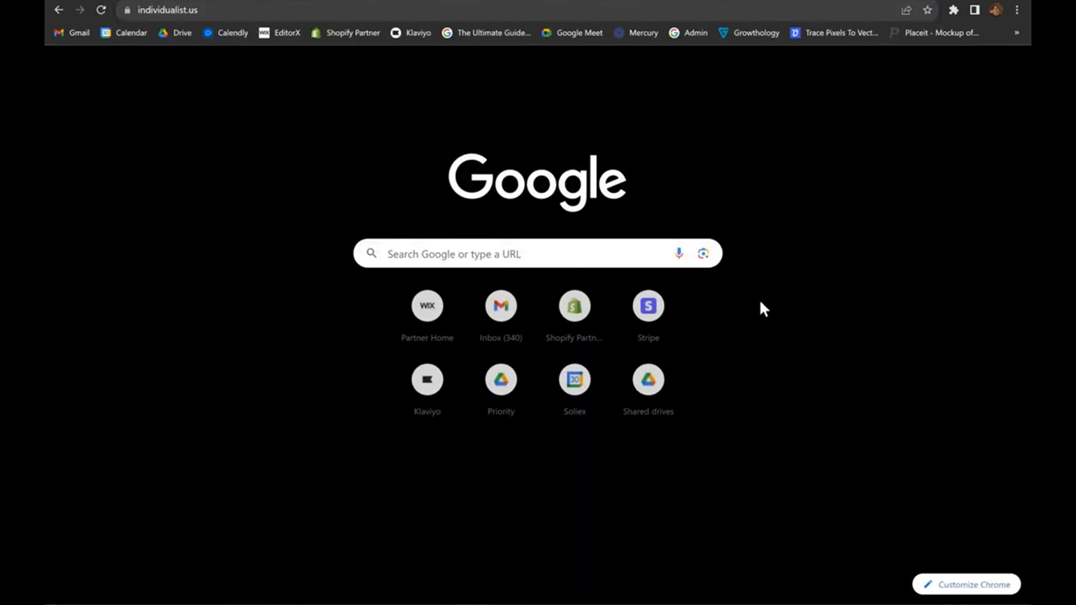
Open the T-shirt product page and its Notify me when available form.
{"action": "scroll", "coordinate": [759, 299], "scroll_direction": "down", "scroll_amount": 5}
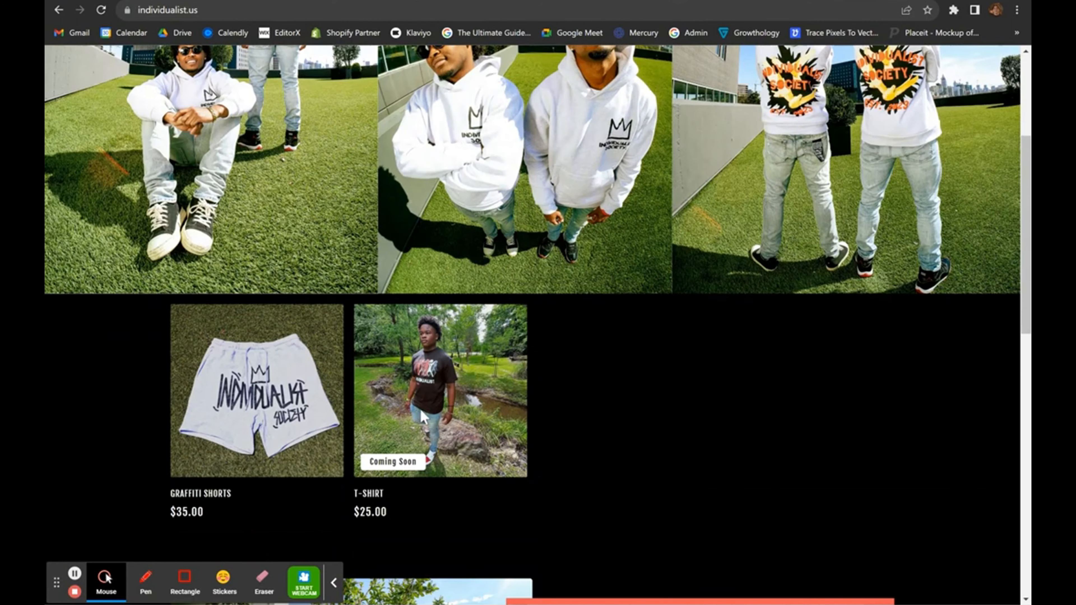
{"action": "left_click", "coordinate": [393, 433]}
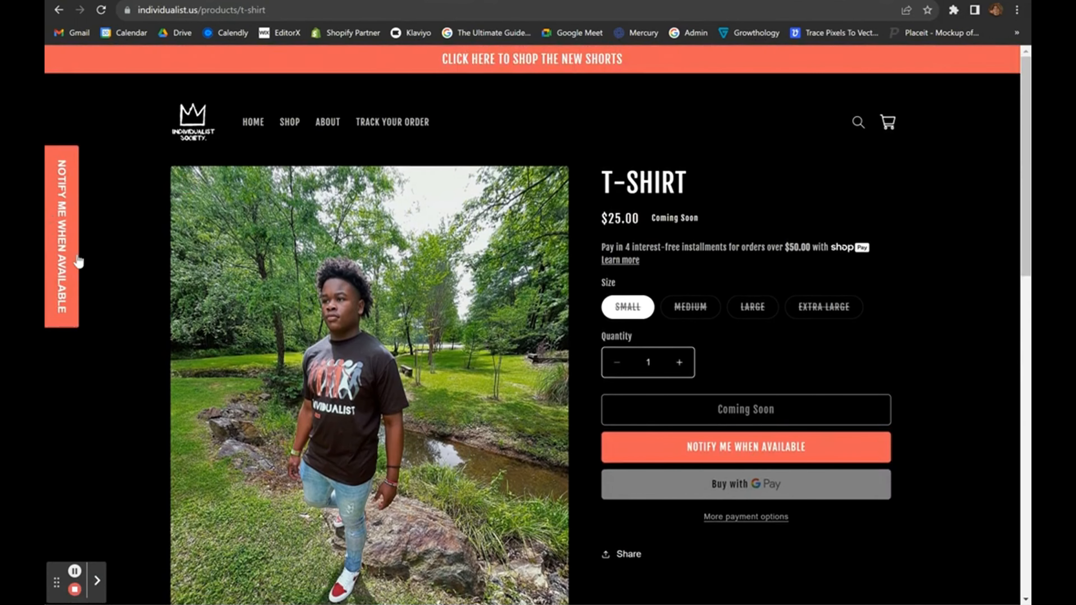
{"action": "left_click", "coordinate": [711, 450]}
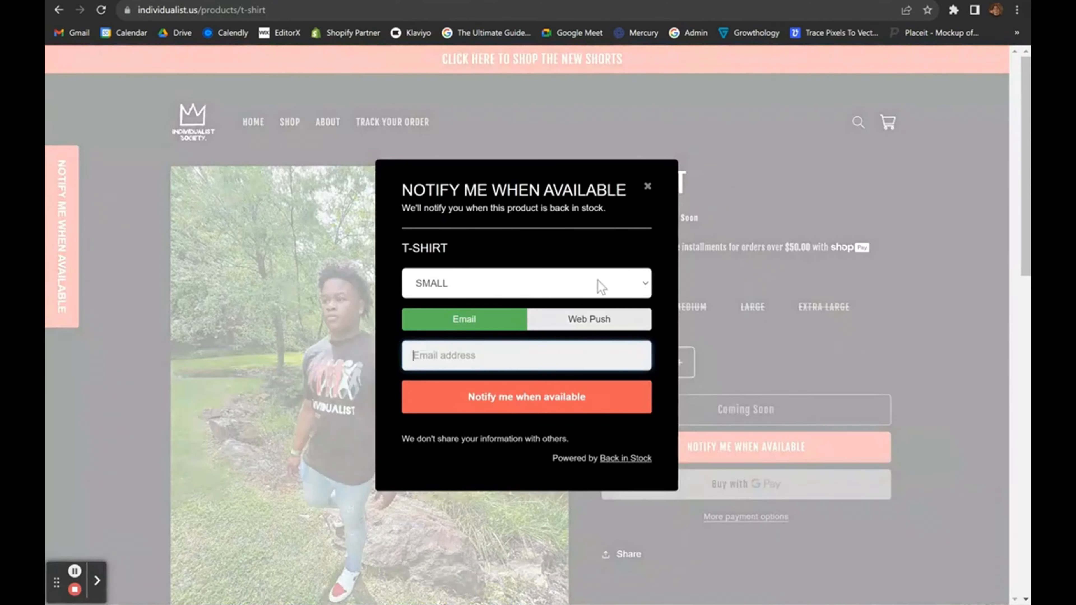
Test the form's size dropdown, leaving SMALL selected.
{"action": "left_click", "coordinate": [512, 282]}
{"action": "left_click", "coordinate": [517, 283]}
{"action": "left_click", "coordinate": [464, 282]}
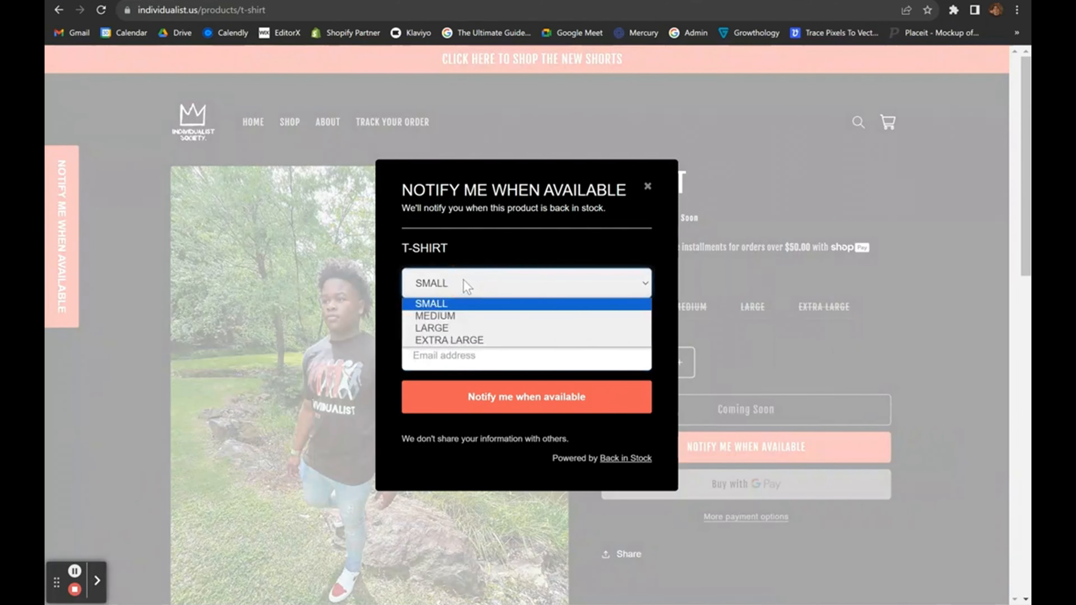
{"action": "left_click", "coordinate": [463, 284]}
{"action": "left_click", "coordinate": [462, 279]}
{"action": "left_click", "coordinate": [525, 254]}
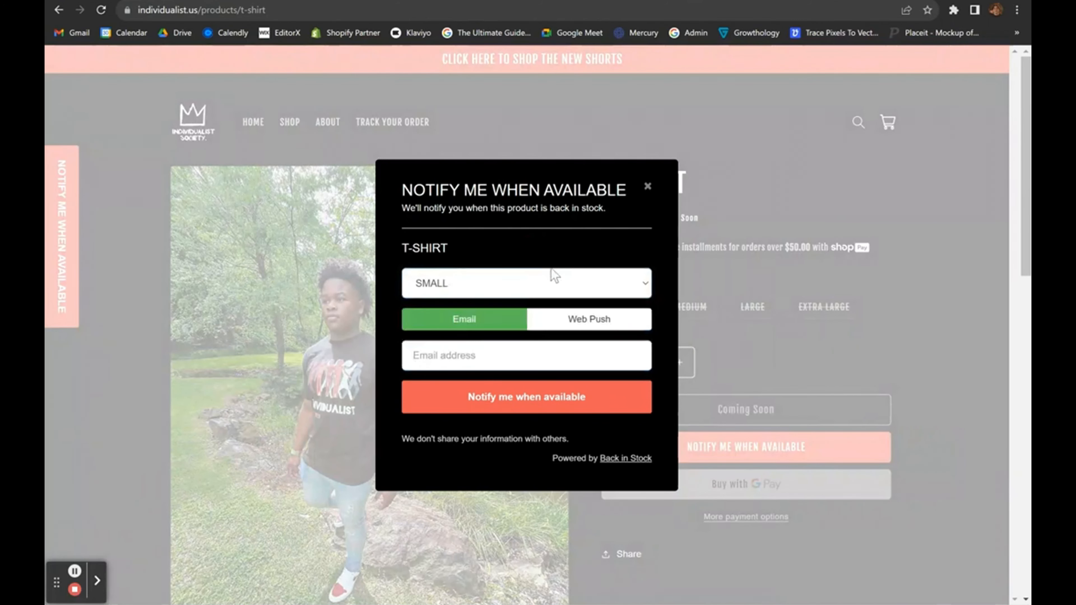
Toggle the alert between Web Push and Email, then close the notification form.
{"action": "left_click", "coordinate": [612, 320]}
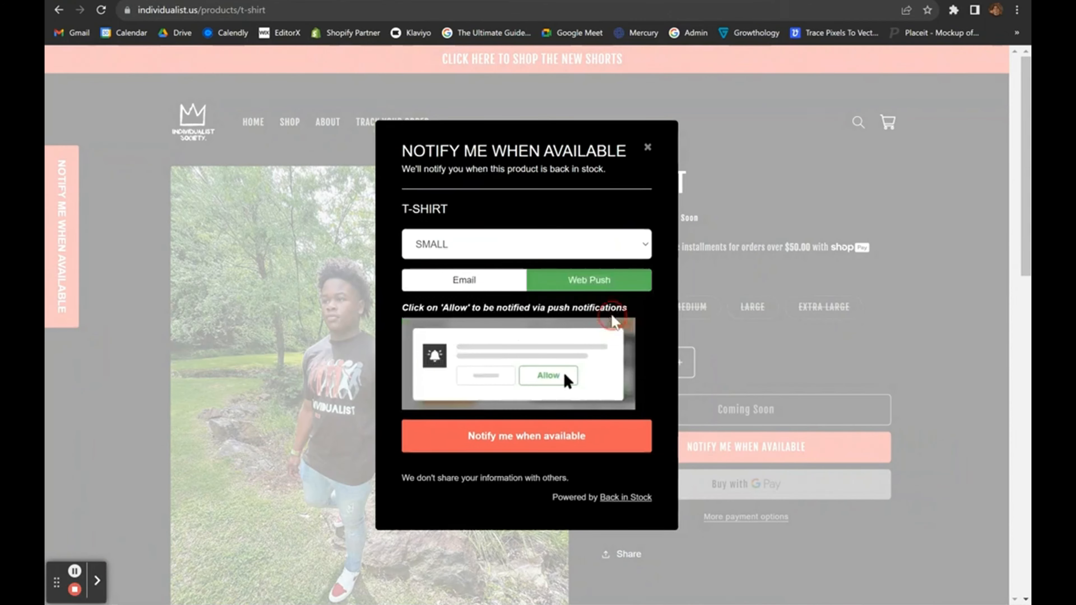
{"action": "left_click", "coordinate": [461, 282]}
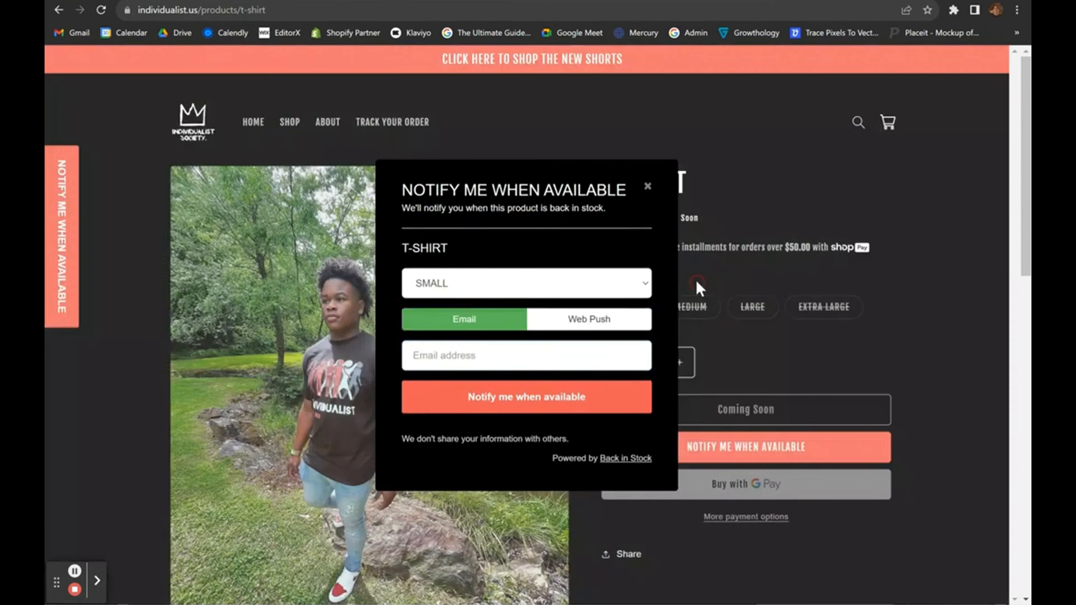
{"action": "left_click", "coordinate": [698, 288]}
{"action": "left_click", "coordinate": [71, 242]}
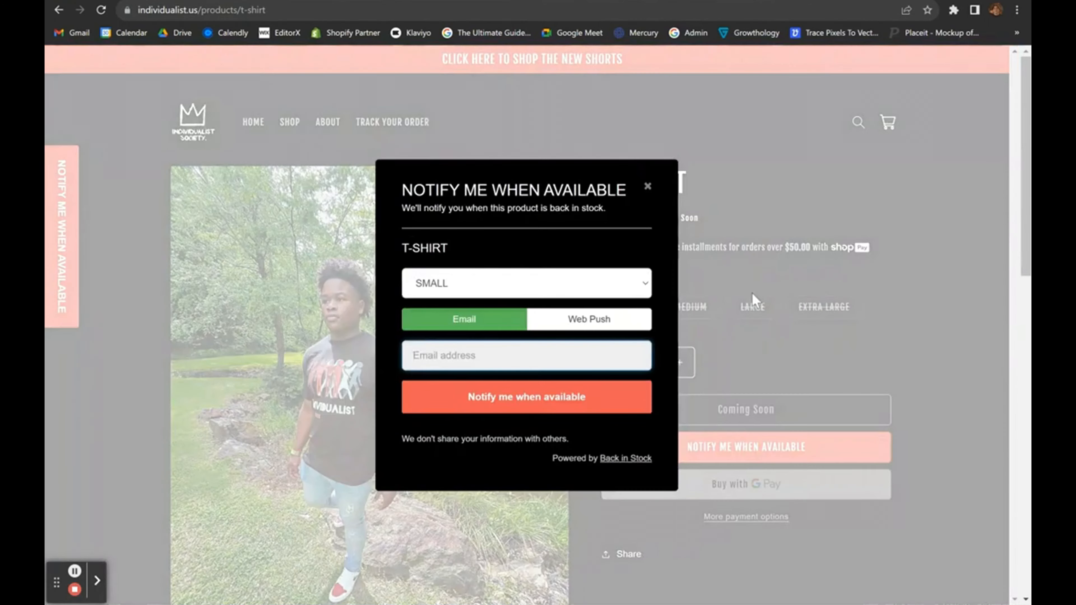
{"action": "left_click", "coordinate": [752, 294]}
Try choosing the SMALL and EXTRA LARGE sizes on the T-shirt page.
{"action": "left_click", "coordinate": [601, 303]}
{"action": "left_click", "coordinate": [828, 314]}
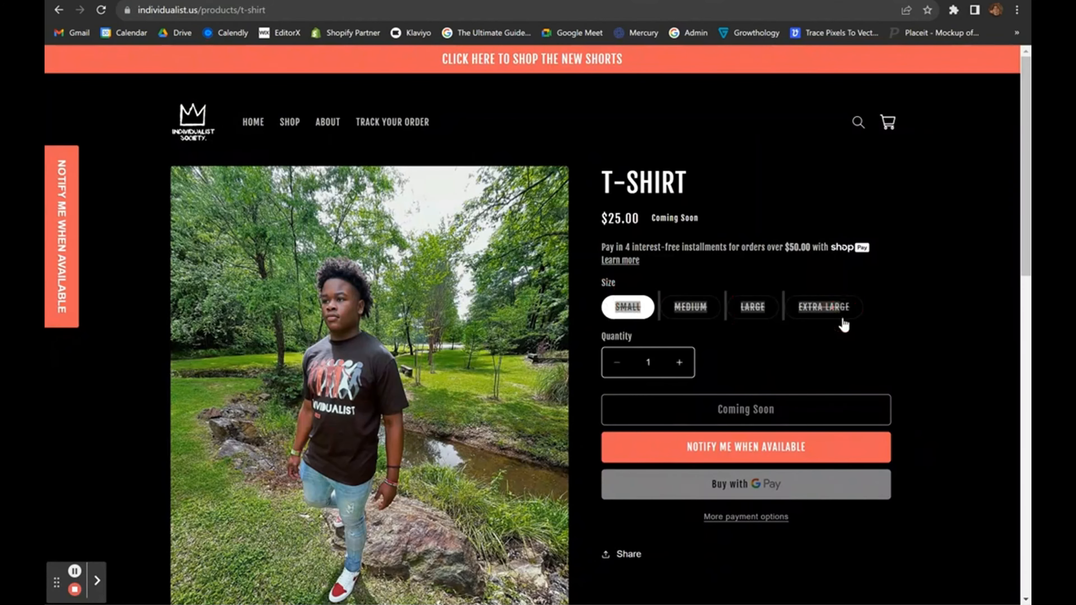
{"action": "scroll", "coordinate": [630, 363], "scroll_direction": "down", "scroll_amount": 4}
{"action": "scroll", "coordinate": [630, 363], "scroll_direction": "up", "scroll_amount": 4}
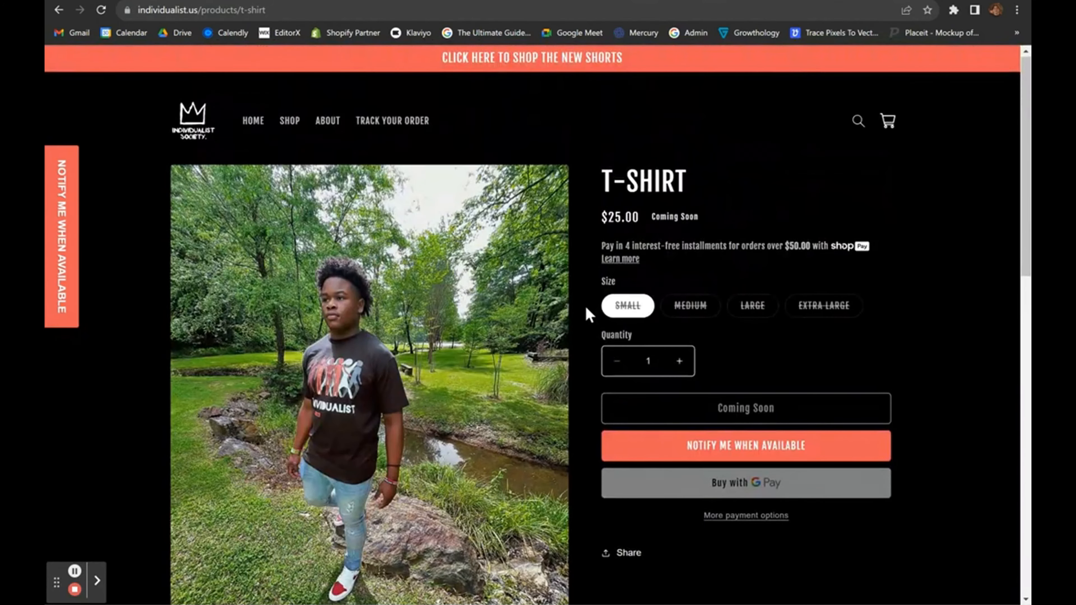
{"action": "left_click", "coordinate": [633, 304]}
{"action": "left_click", "coordinate": [800, 322]}
{"action": "left_click", "coordinate": [590, 299]}
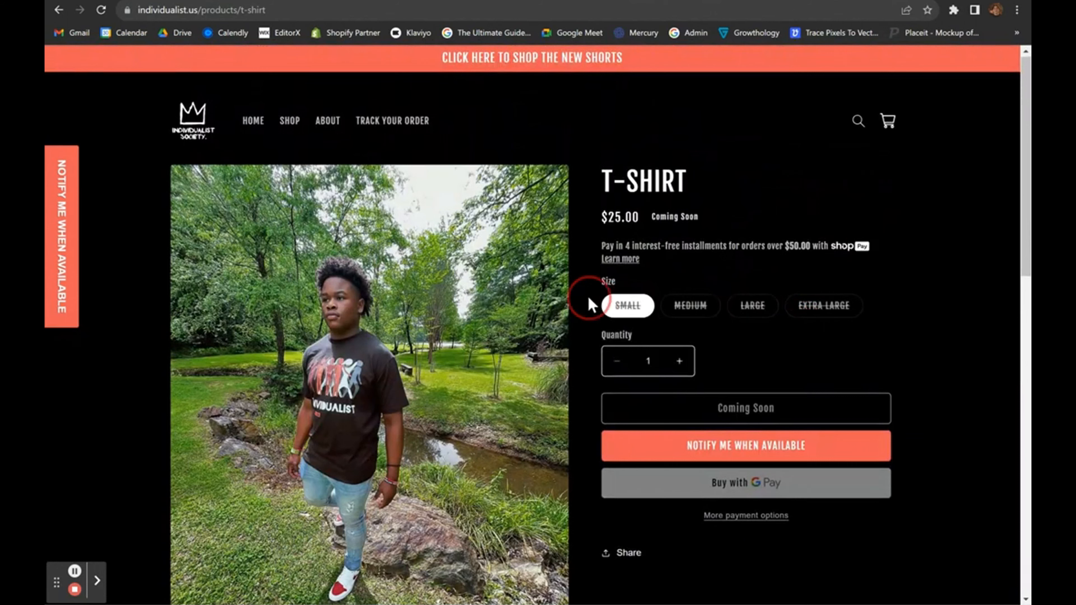
{"action": "left_click_drag", "start_coordinate": [589, 298], "coordinate": [682, 305]}
{"action": "left_click", "coordinate": [595, 351]}
{"action": "scroll", "coordinate": [546, 480], "scroll_direction": "down", "scroll_amount": 2}
Review the Judge.me Product Reviews listing, highlighting its title and scrolling its details.
{"action": "scroll", "coordinate": [538, 386], "scroll_direction": "up", "scroll_amount": 2}
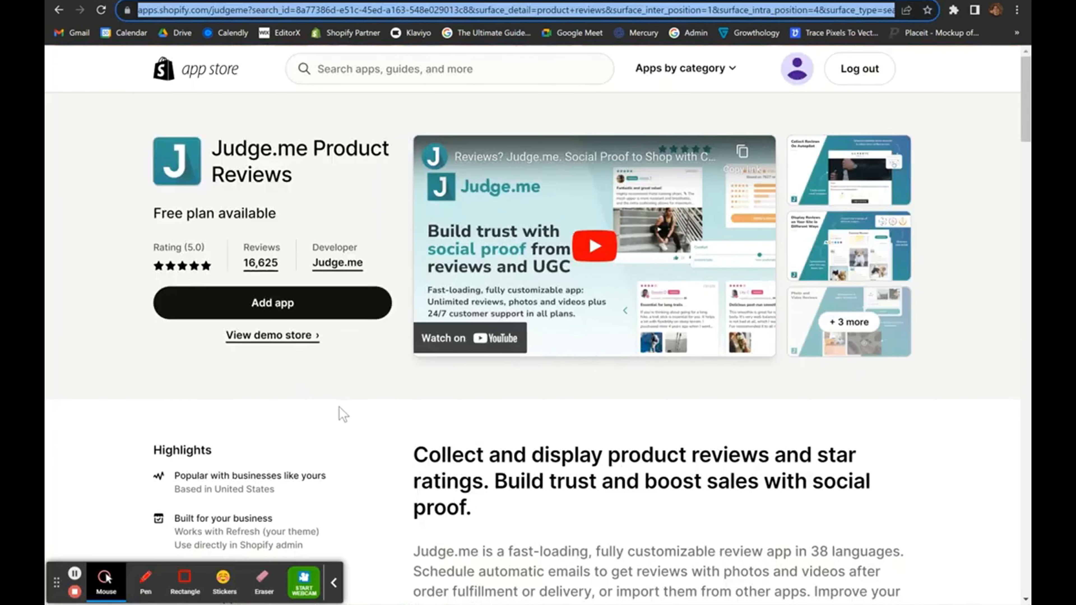
{"action": "left_click", "coordinate": [336, 582]}
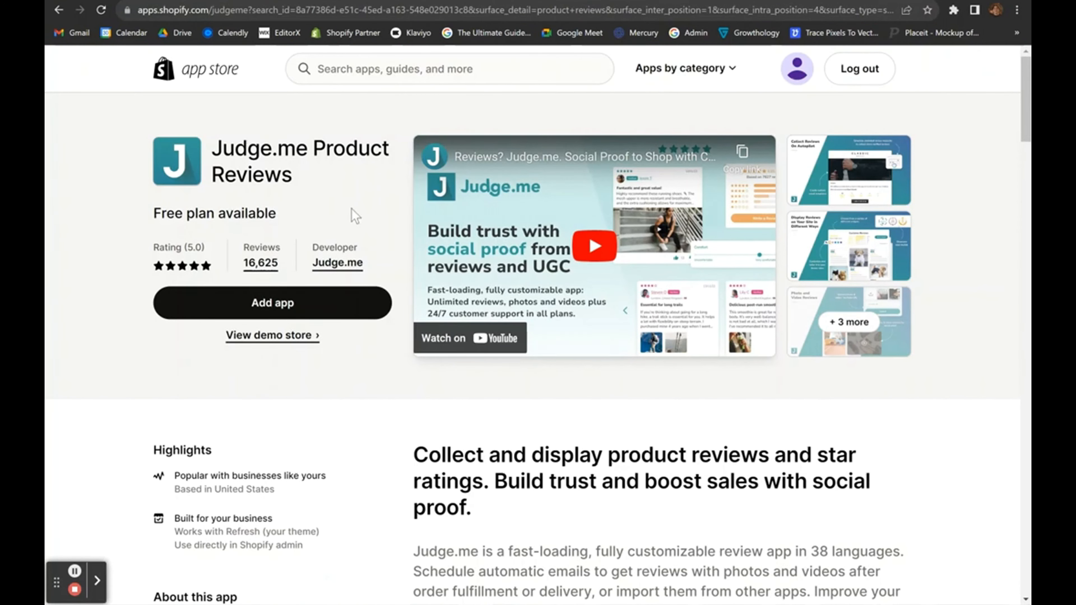
{"action": "left_click_drag", "start_coordinate": [148, 144], "coordinate": [375, 188]}
{"action": "left_click", "coordinate": [362, 187]}
{"action": "scroll", "coordinate": [482, 392], "scroll_direction": "down", "scroll_amount": 2}
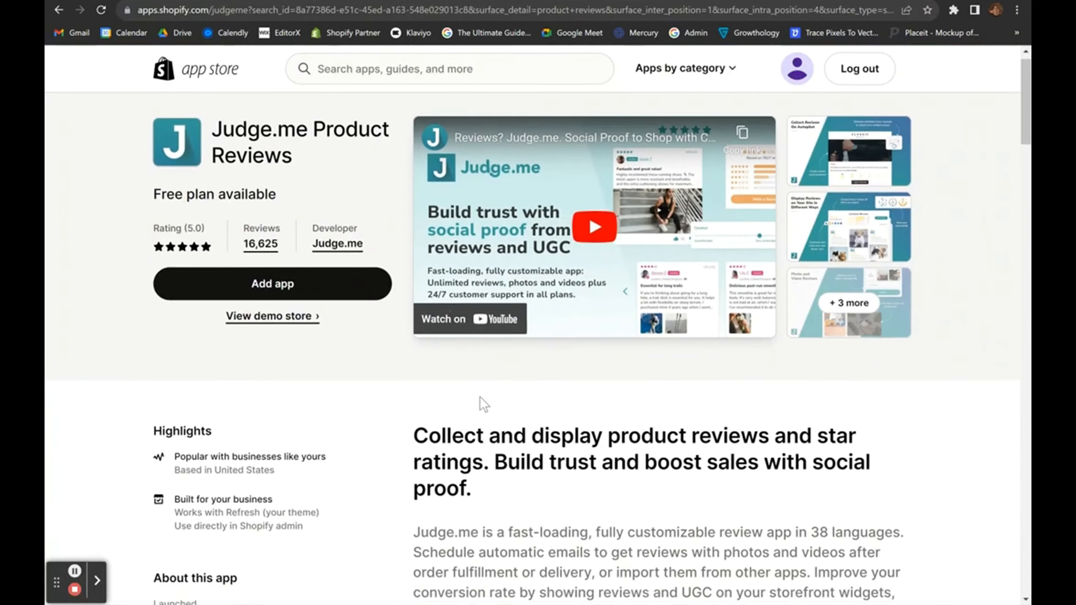
{"action": "scroll", "coordinate": [480, 396], "scroll_direction": "down", "scroll_amount": 5}
{"action": "scroll", "coordinate": [480, 396], "scroll_direction": "up", "scroll_amount": 7}
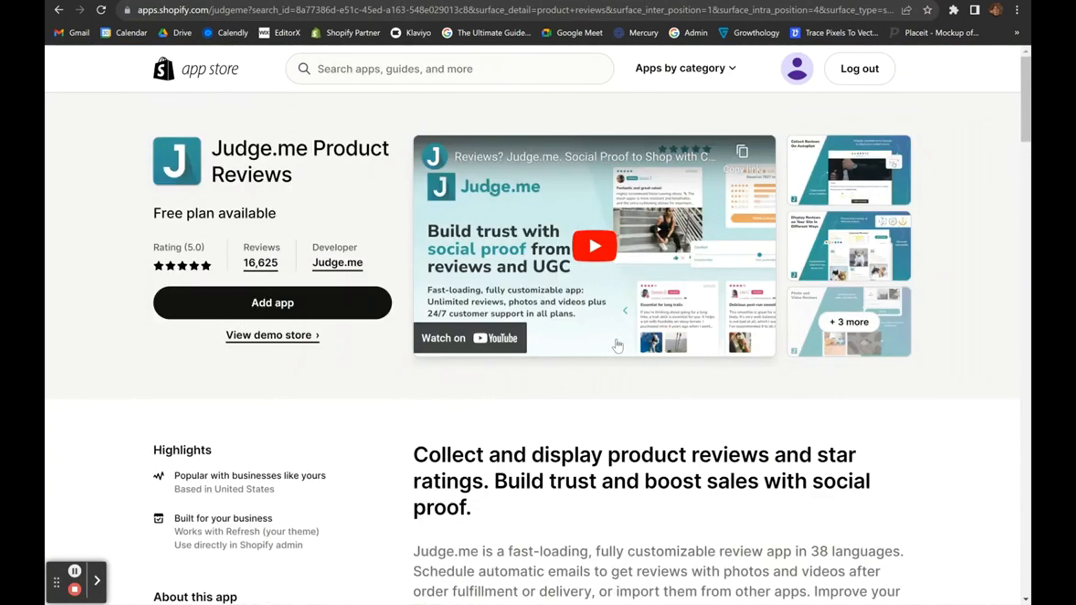
{"action": "scroll", "coordinate": [535, 380], "scroll_direction": "down", "scroll_amount": 1}
{"action": "scroll", "coordinate": [535, 381], "scroll_direction": "up", "scroll_amount": 1}
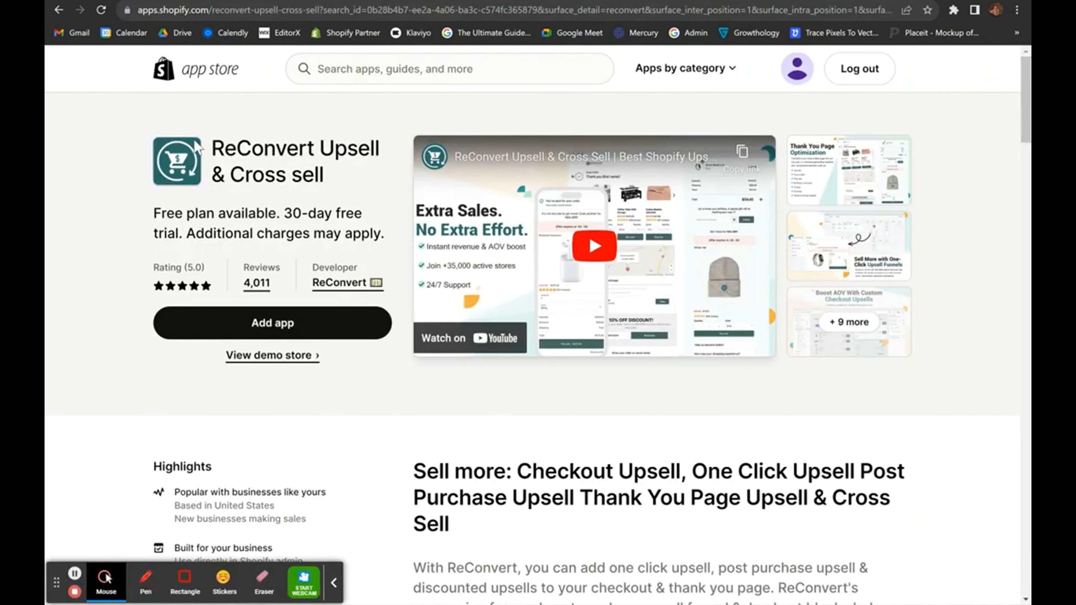
Highlight the ReConvert Upsell & Cross sell title and scroll through its features.
{"action": "left_click_drag", "start_coordinate": [212, 148], "coordinate": [332, 180]}
{"action": "left_click", "coordinate": [332, 180]}
{"action": "left_click_drag", "start_coordinate": [212, 146], "coordinate": [321, 174]}
{"action": "left_click", "coordinate": [322, 174]}
{"action": "scroll", "coordinate": [471, 395], "scroll_direction": "down", "scroll_amount": 3}
{"action": "scroll", "coordinate": [470, 398], "scroll_direction": "up", "scroll_amount": 4}
{"action": "scroll", "coordinate": [629, 494], "scroll_direction": "down", "scroll_amount": 5}
{"action": "scroll", "coordinate": [630, 496], "scroll_direction": "down", "scroll_amount": 4}
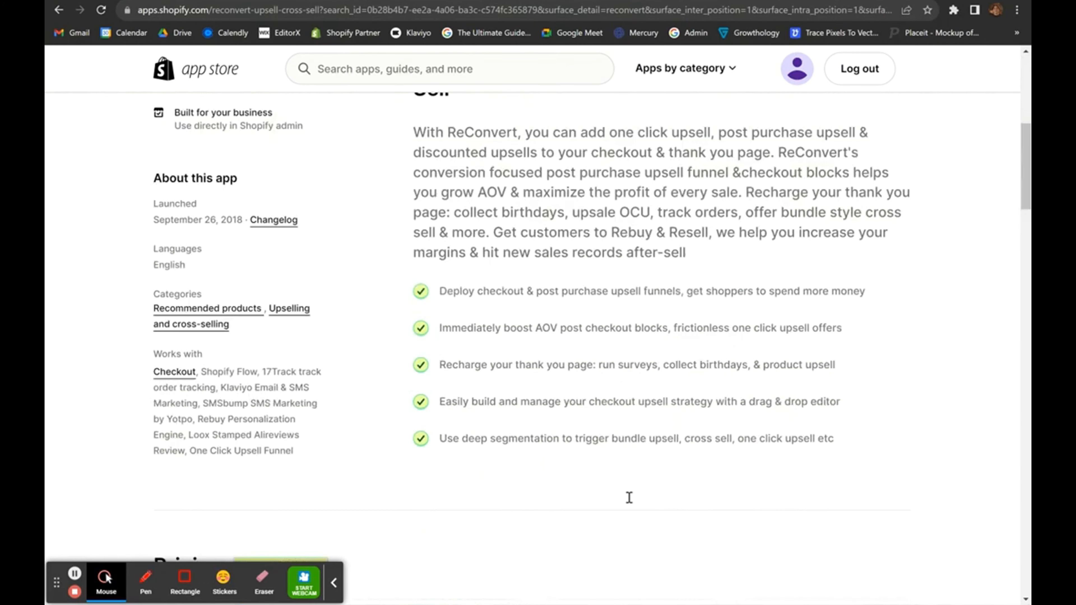